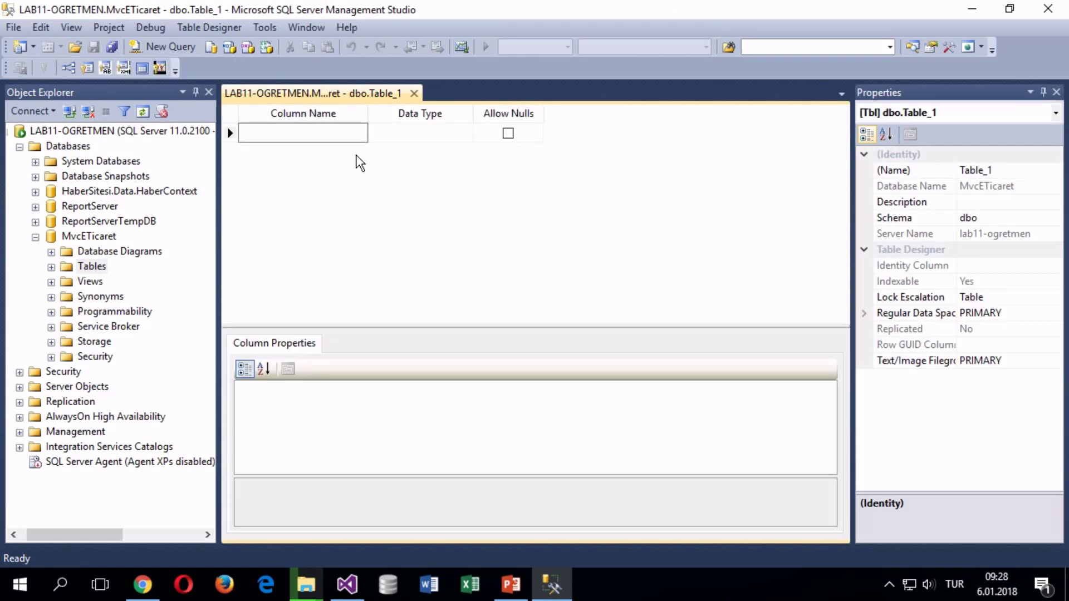
# Step: Switch to Excel 2016 and create a blank workbook
pyautogui.click(1066, 584)
pyautogui.press('super')
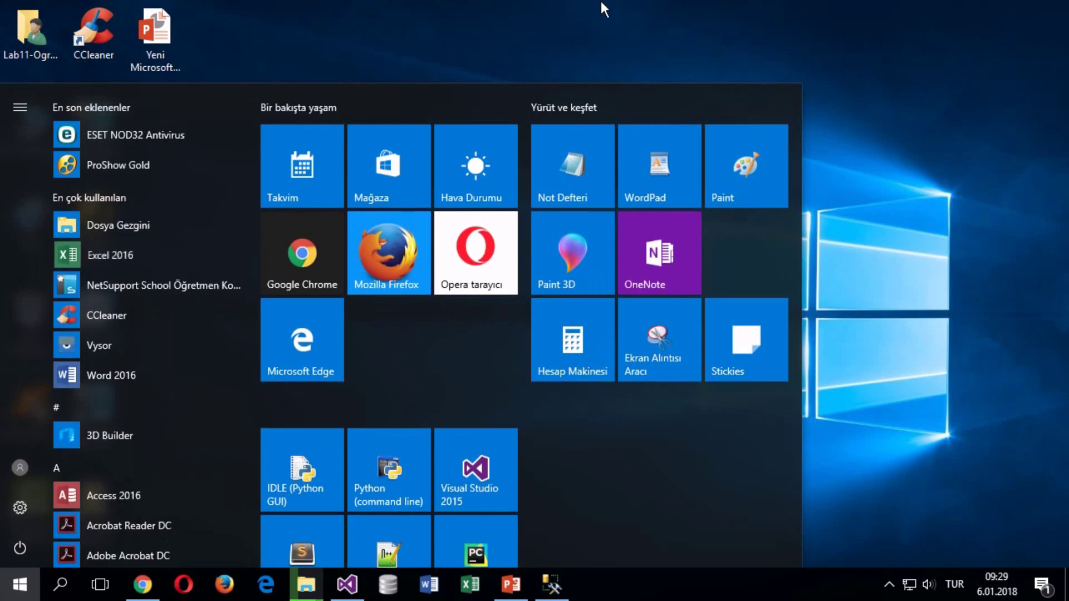
pyautogui.click(108, 255)
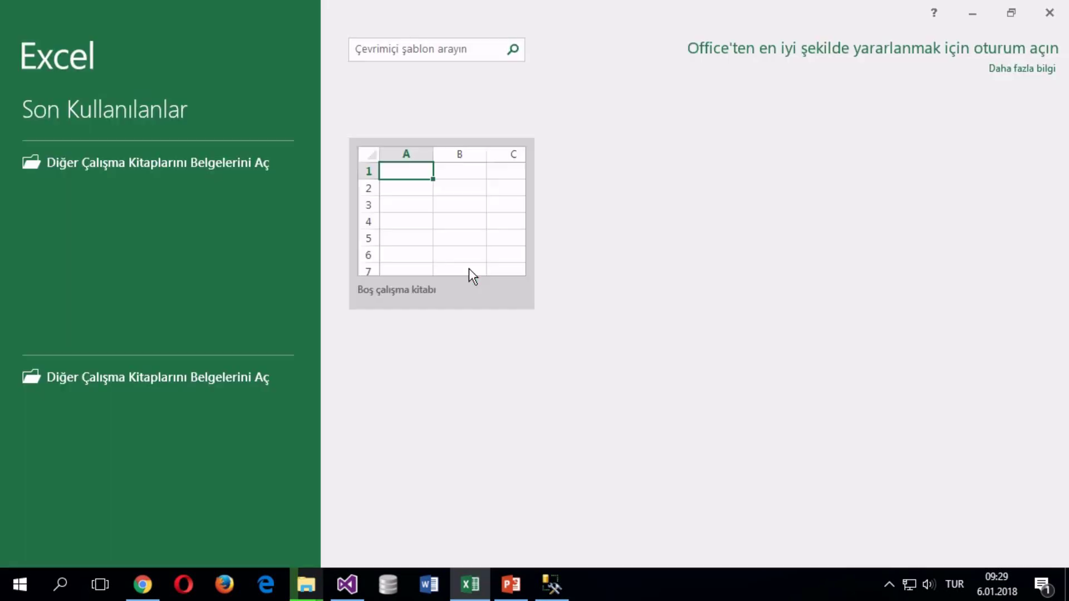
pyautogui.click(434, 212)
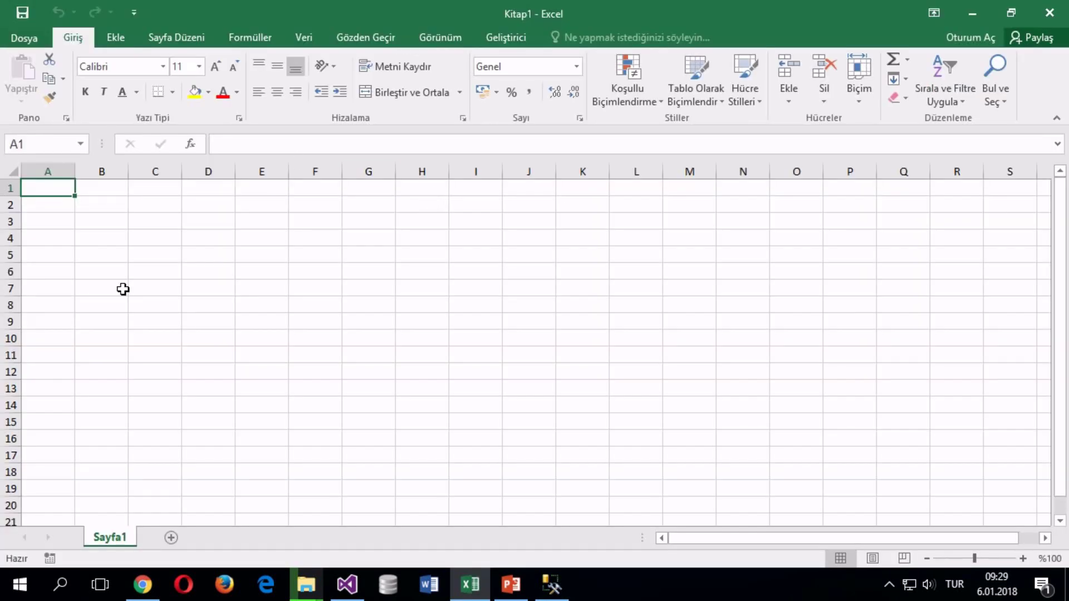
# Step: Widen column B to roughly three times its default width and enter the heading Urunler in cell B2
pyautogui.press('Down')
pyautogui.press('Right')
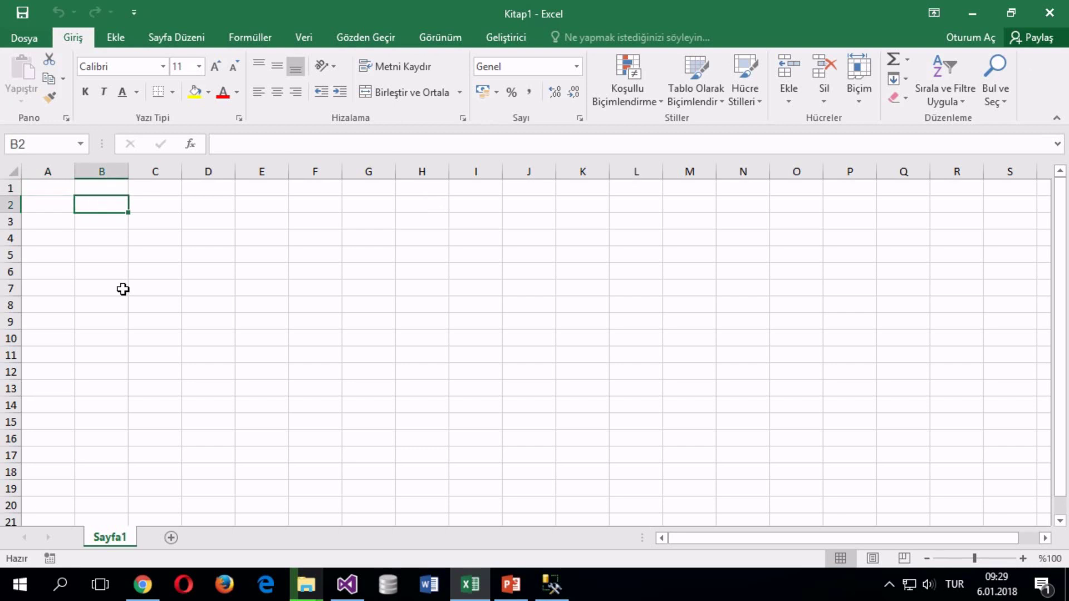
pyautogui.hotkey('shift', 'Right')
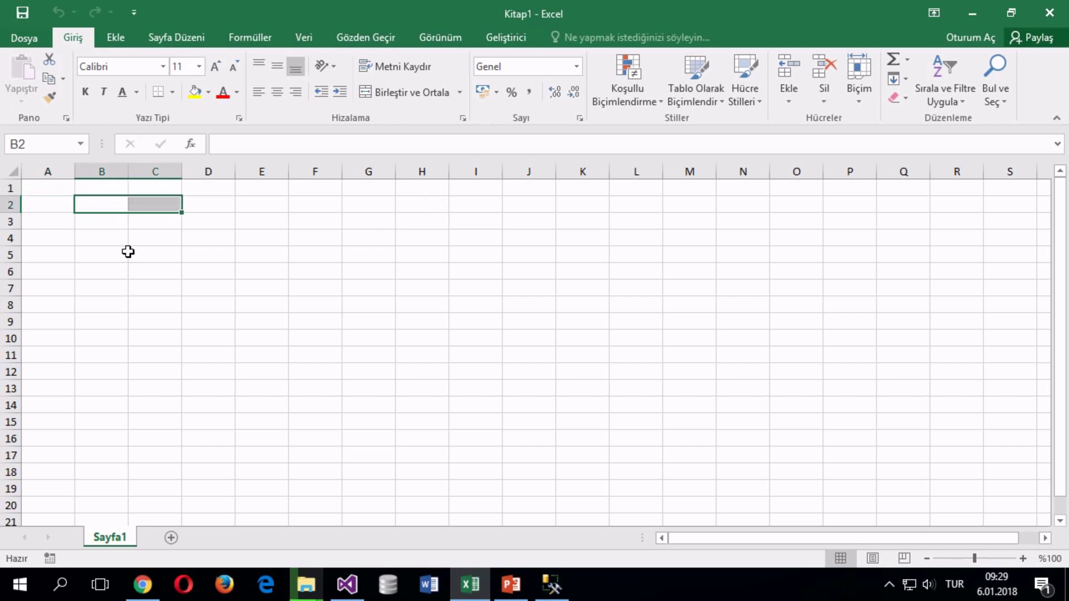
pyautogui.press('Up')
pyautogui.click(101, 208)
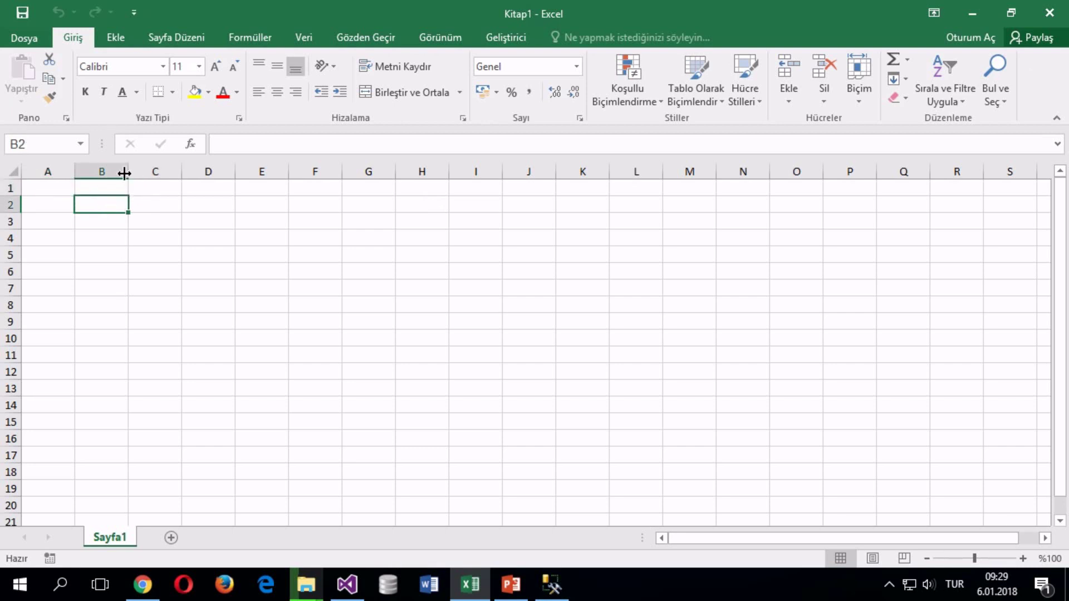
pyautogui.moveTo(128, 172); pyautogui.dragTo(225, 180)
pyautogui.doubleClick(123, 203)
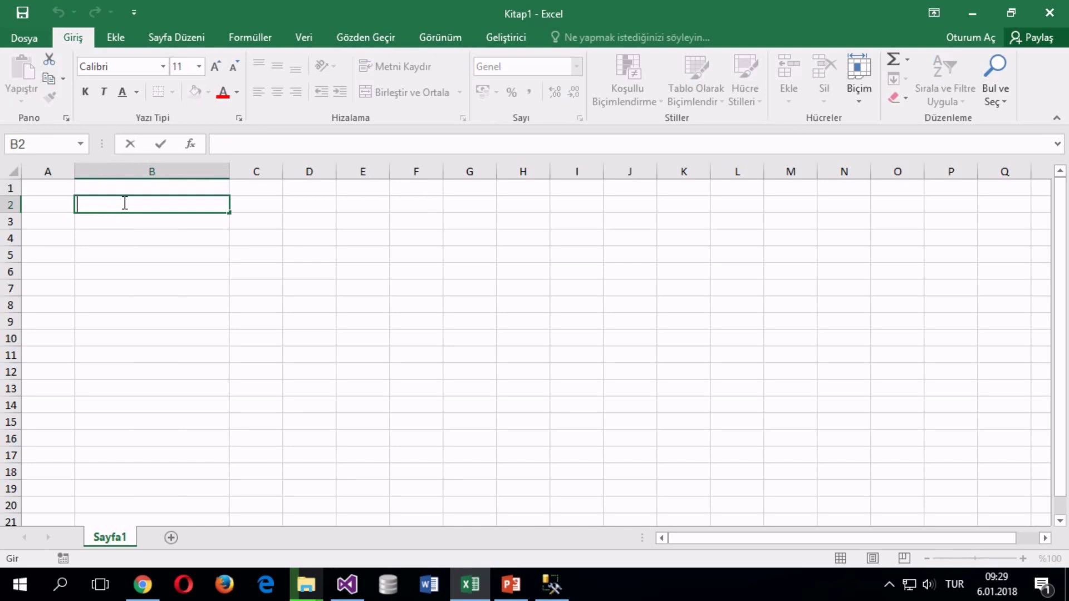
pyautogui.write('Urunler')
pyautogui.press('Return')
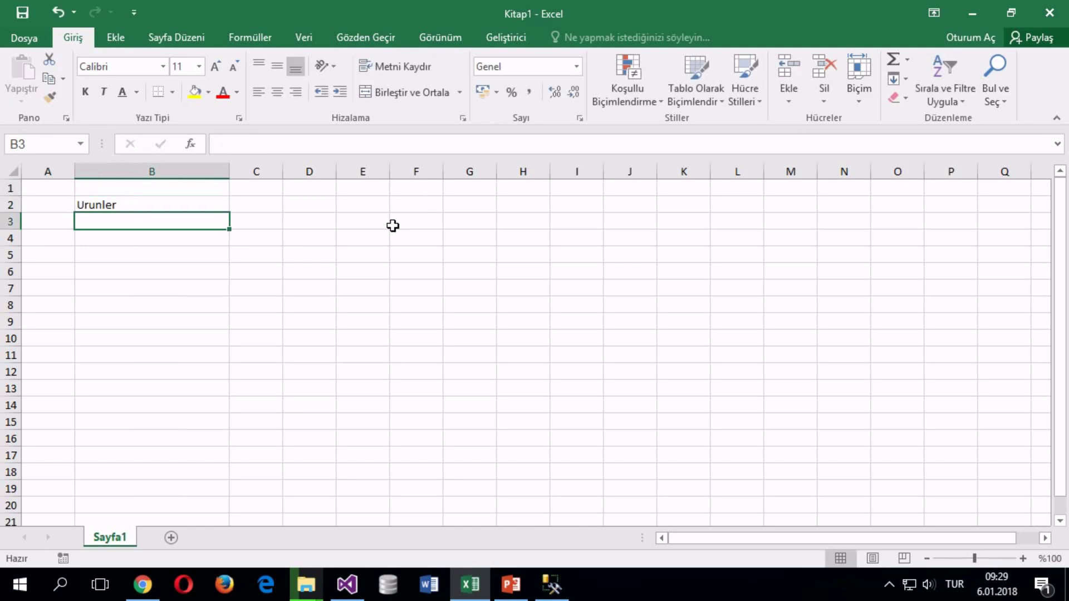
# Step: Enter the heading Kategoriler in cell F2
pyautogui.click(407, 206)
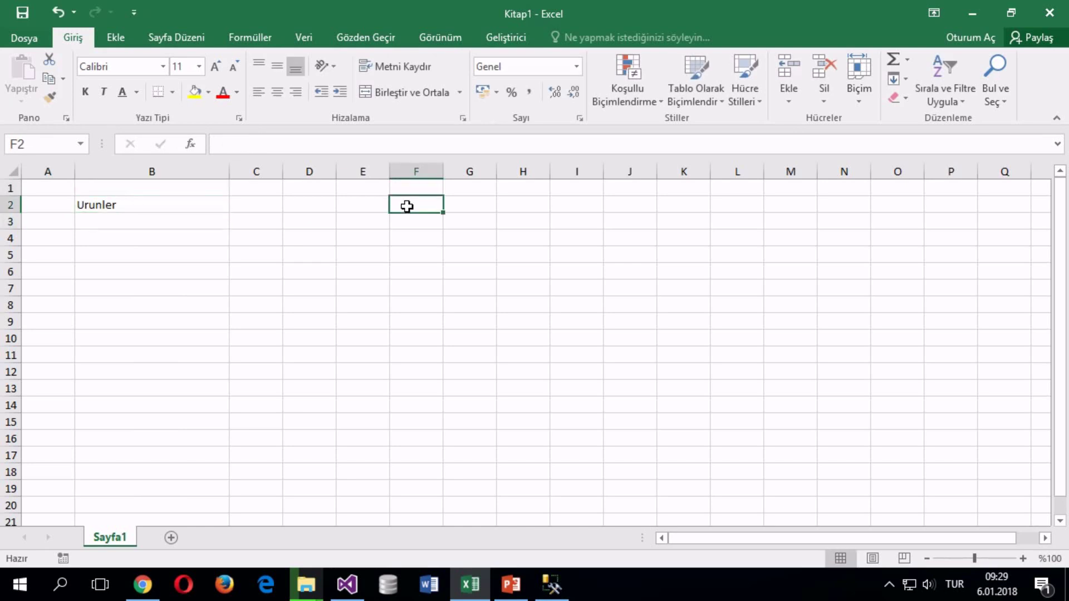
pyautogui.write('Kategorilwe')
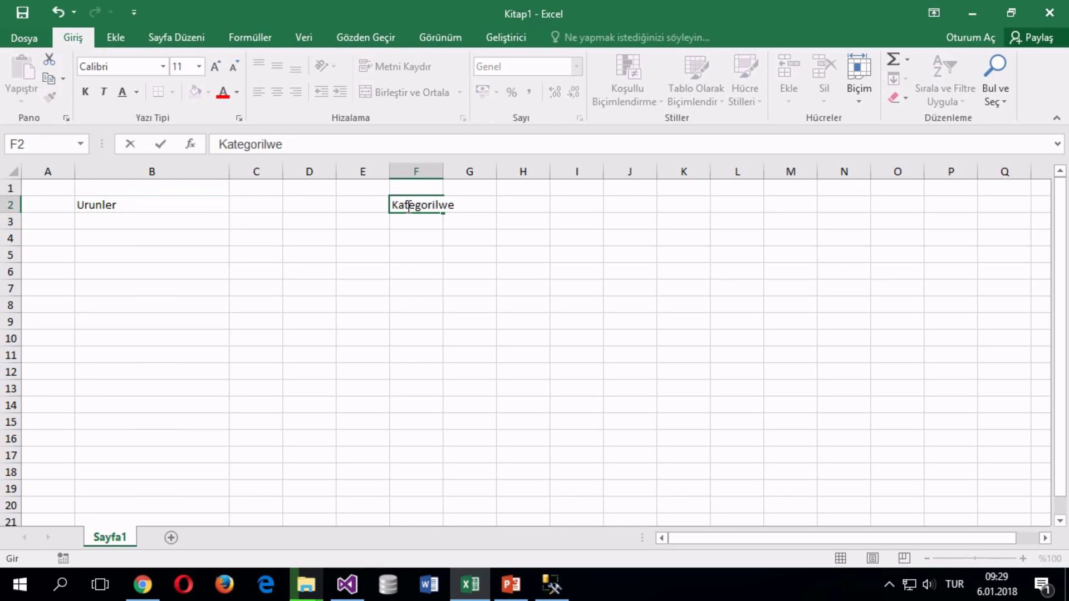
pyautogui.press('BackSpace')
pyautogui.press('BackSpace')
pyautogui.write('er')
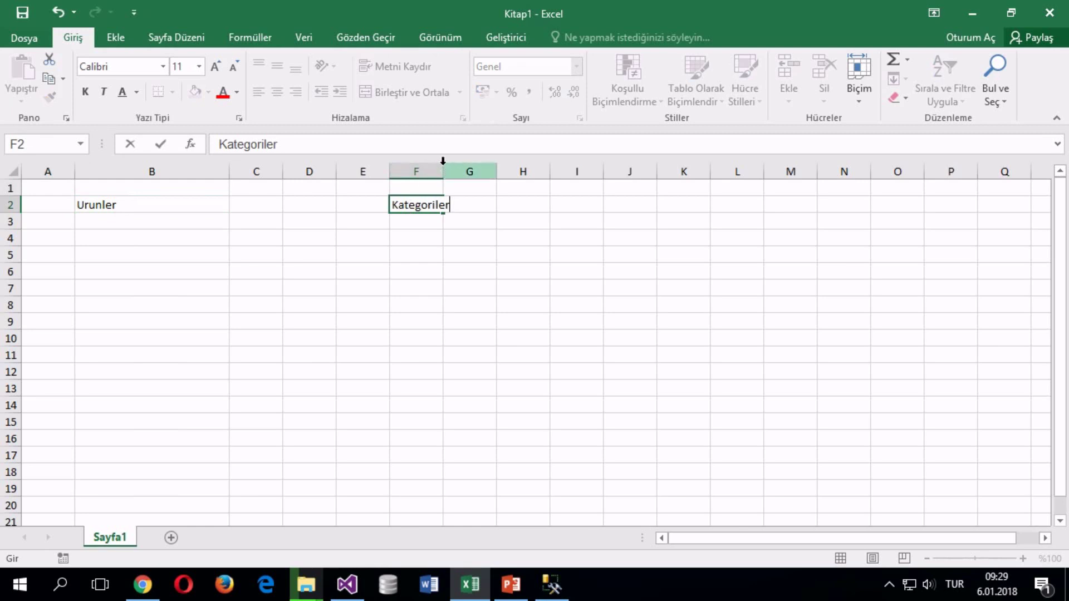
pyautogui.click(434, 189)
# Step: Widen columns C, D, E and F to make room for the table headings
pyautogui.click(418, 199)
pyautogui.moveTo(444, 172); pyautogui.dragTo(528, 169)
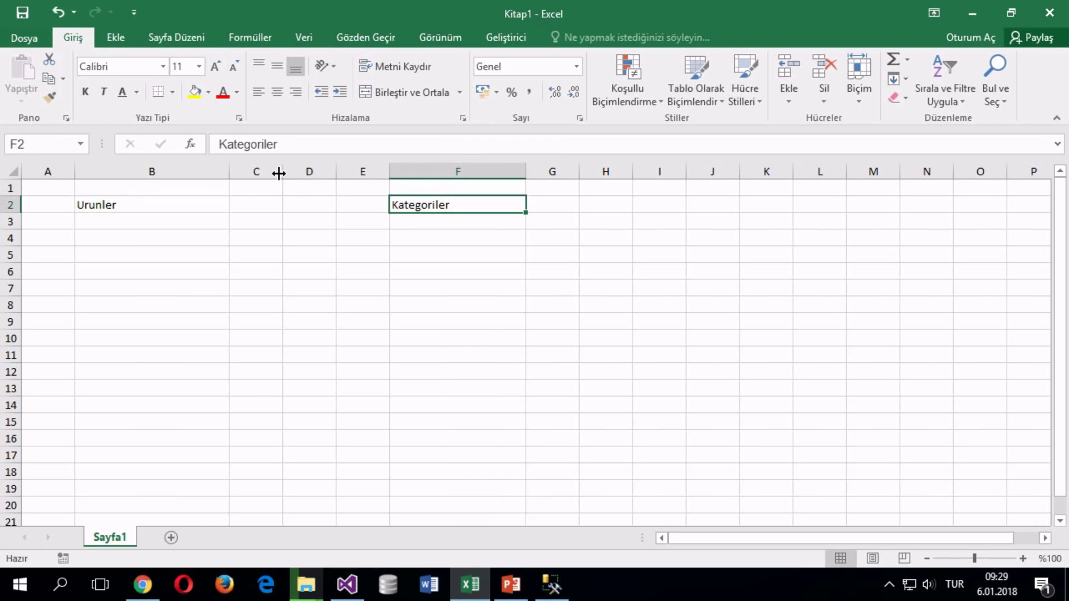
pyautogui.moveTo(279, 173); pyautogui.dragTo(579, 172)
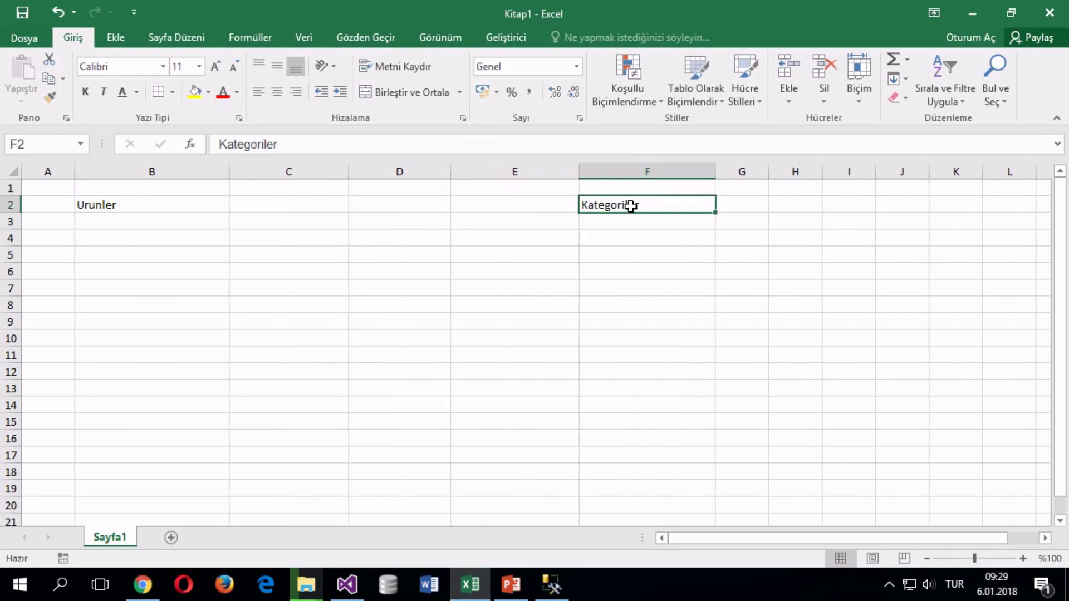
# Step: Move the Kategoriler heading from F2 to C2 by copying it there and clearing the original cell
pyautogui.hotkey('ctrl', 'c')
pyautogui.click(284, 204)
pyautogui.hotkey('ctrl', 'v')
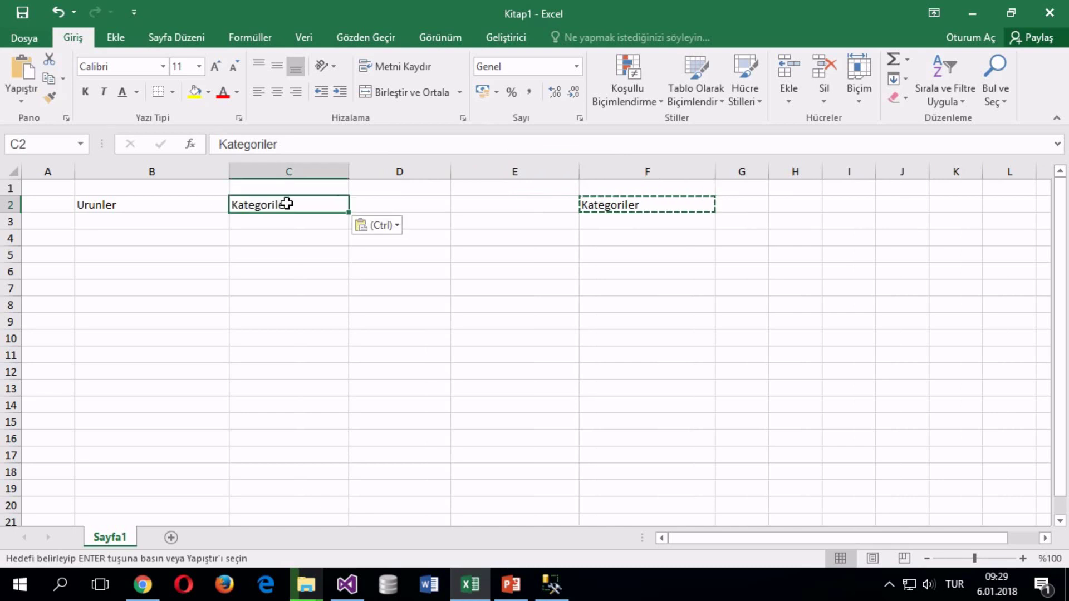
pyautogui.click(626, 190)
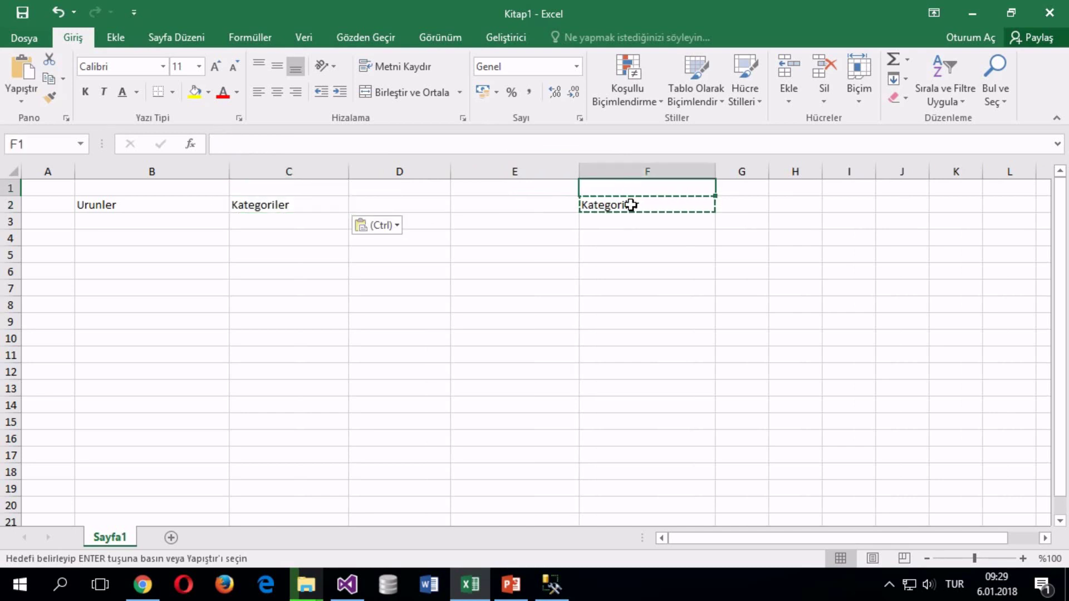
pyautogui.click(631, 205)
pyautogui.press('Delete')
# Step: Enter the heading Markalar in cell D2
pyautogui.click(390, 203)
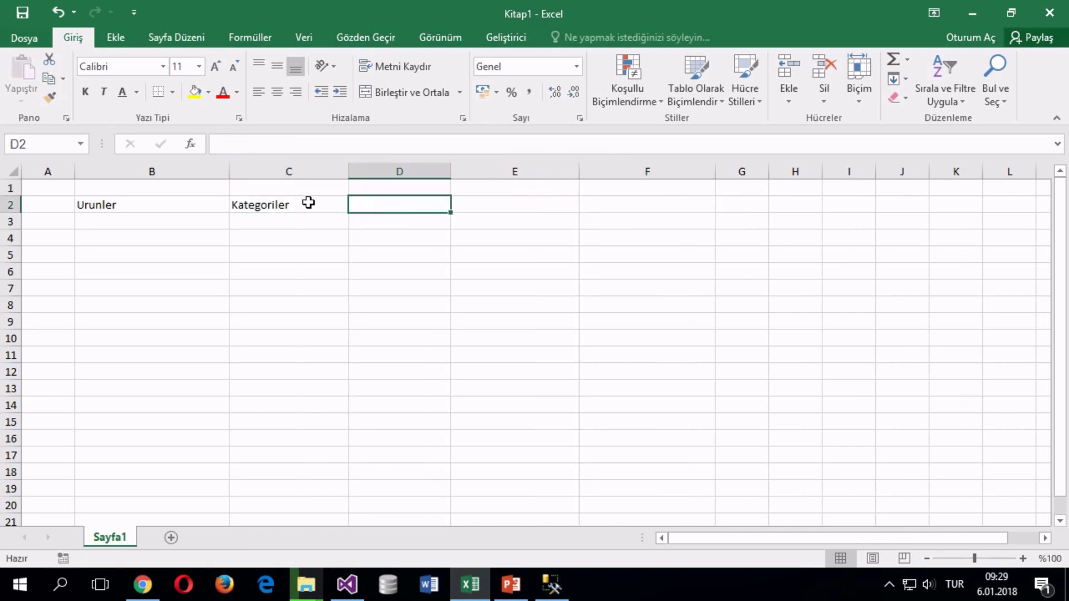
pyautogui.write('Marka')
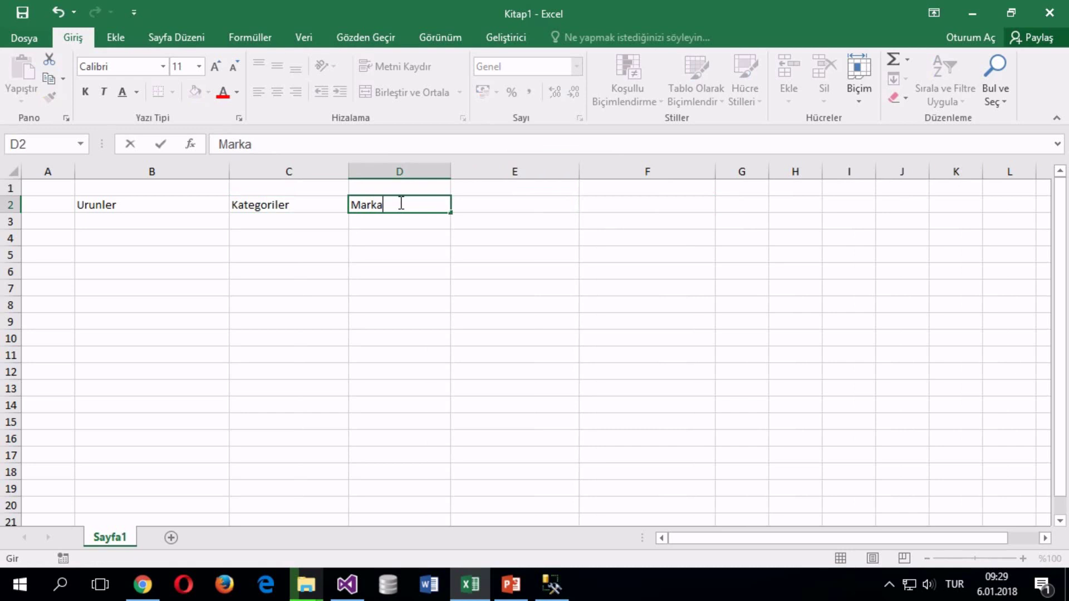
pyautogui.press('Tab')
pyautogui.click(399, 203)
pyautogui.doubleClick(399, 202)
pyautogui.write('la')
pyautogui.press('Tab')
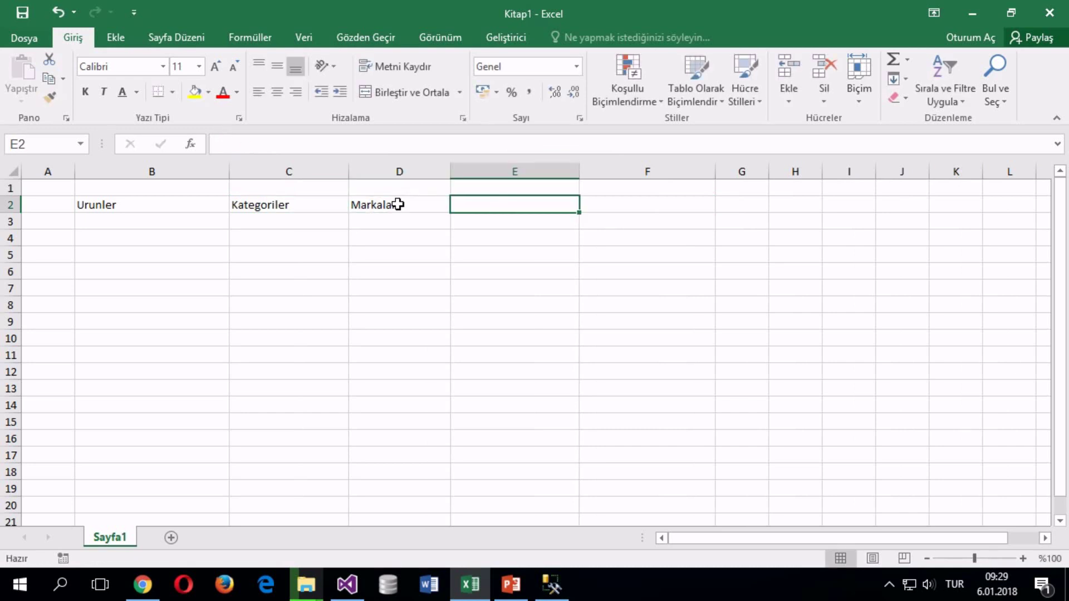
# Step: Enter the heading Musteriler in cell E2
pyautogui.write('Musteriler')
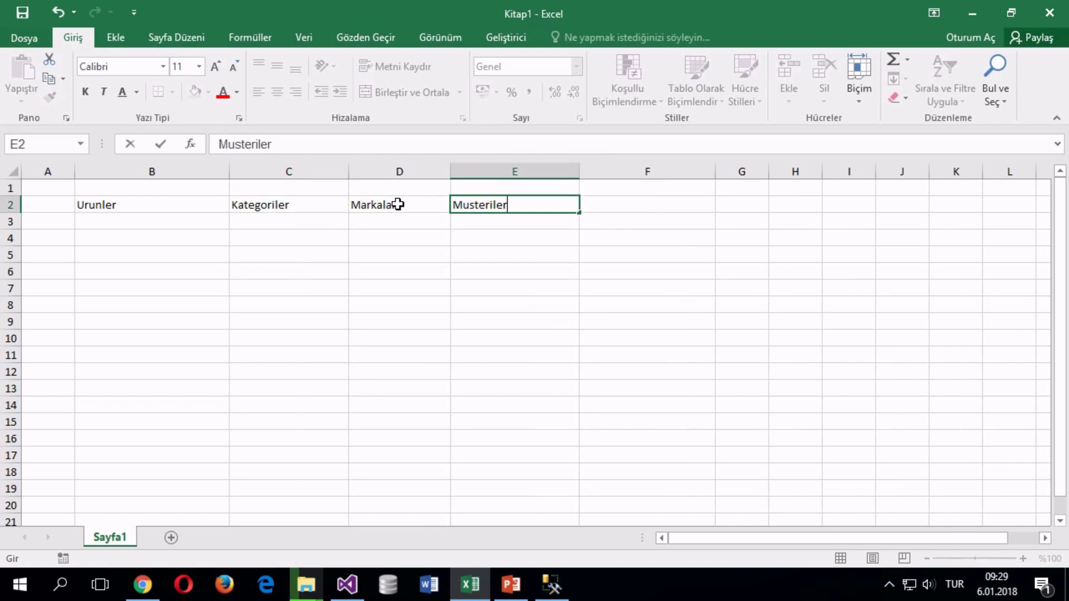
pyautogui.press('Return')
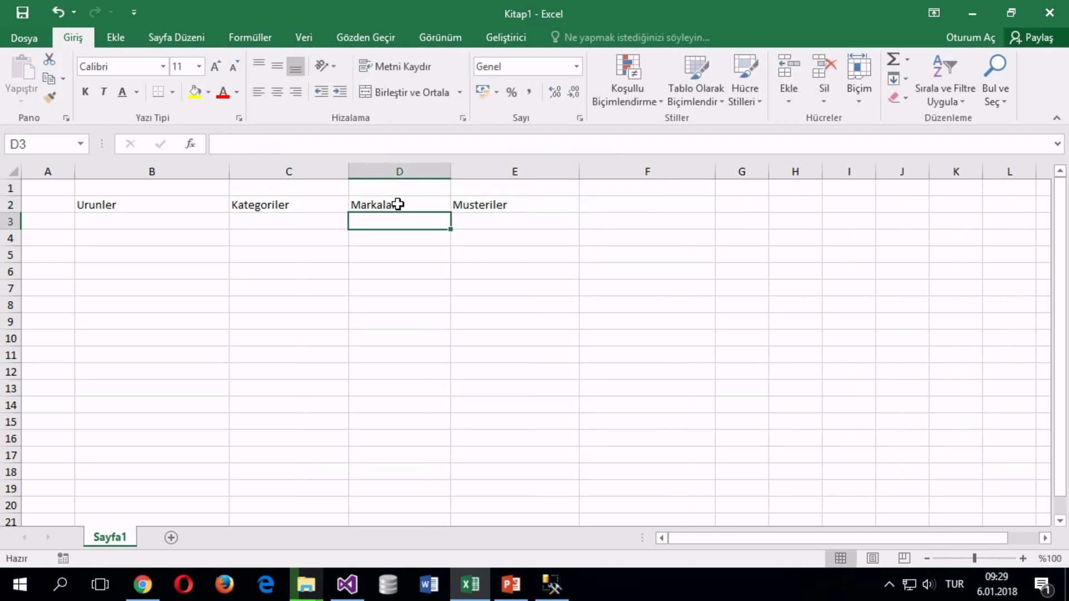
pyautogui.click(399, 204)
pyautogui.press('Tab')
pyautogui.press('Tab')
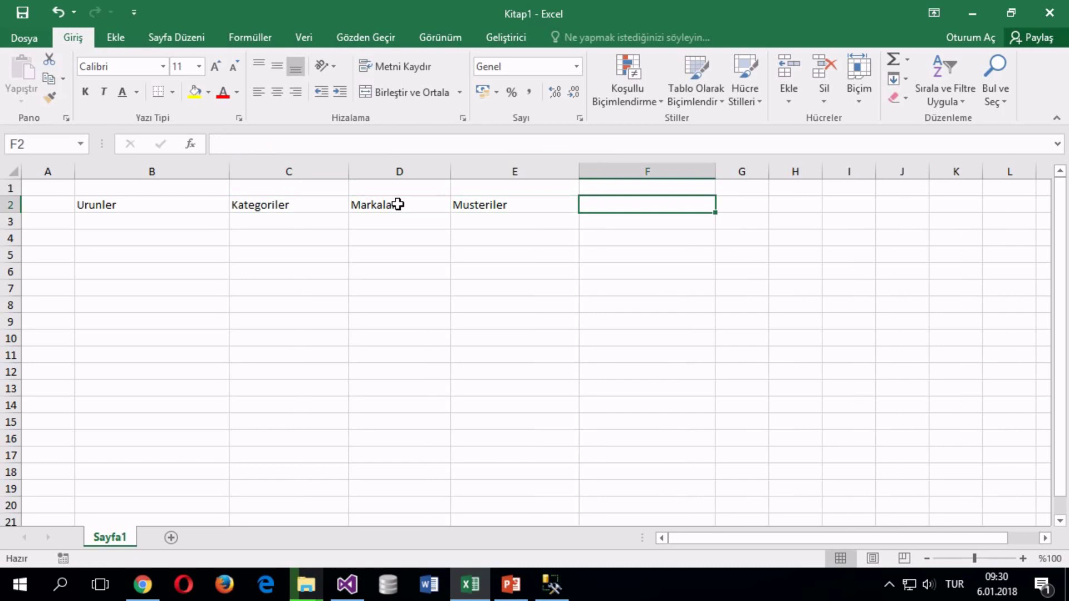
pyautogui.press('Left')
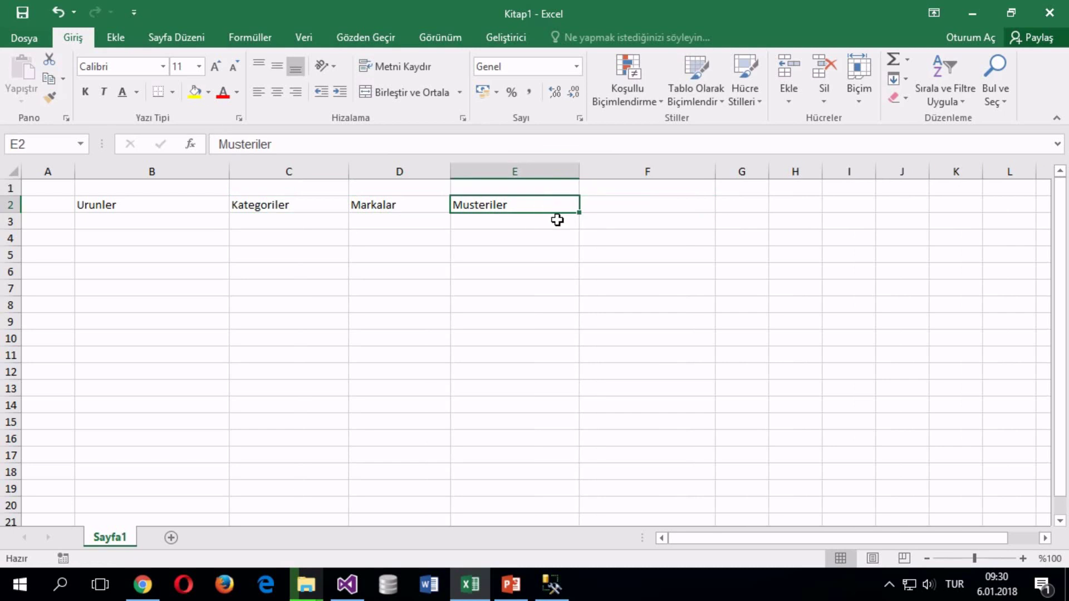
# Step: Replace the heading in cell E2 with Kullanicilar
pyautogui.doubleClick(536, 204)
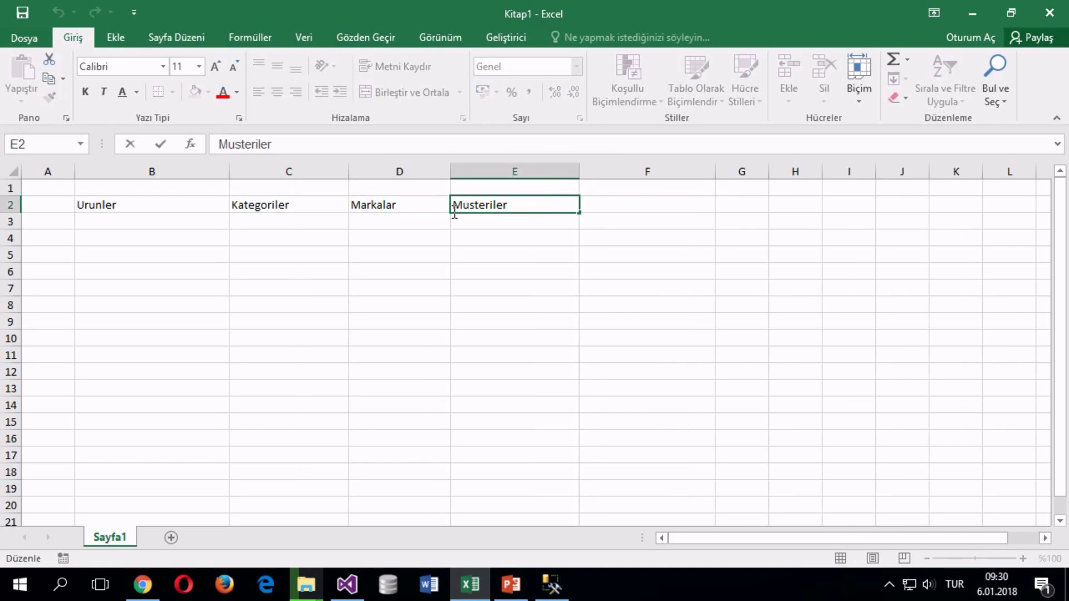
pyautogui.hotkey('shift', 'Home')
pyautogui.write('Kulla')
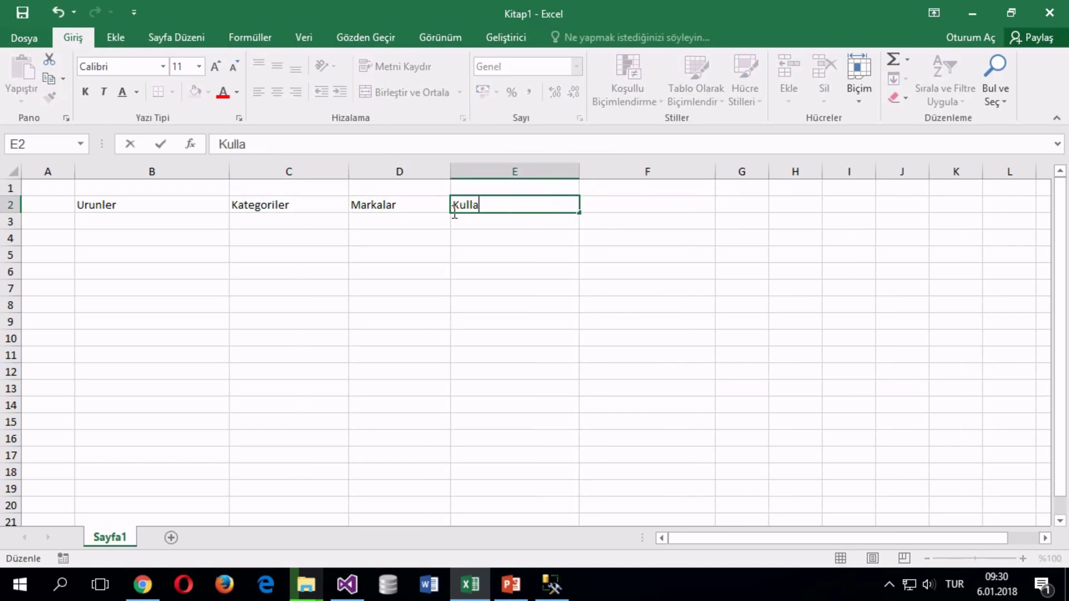
pyautogui.write('niciar')
pyautogui.press('Return')
pyautogui.press('Up')
pyautogui.press('Right')
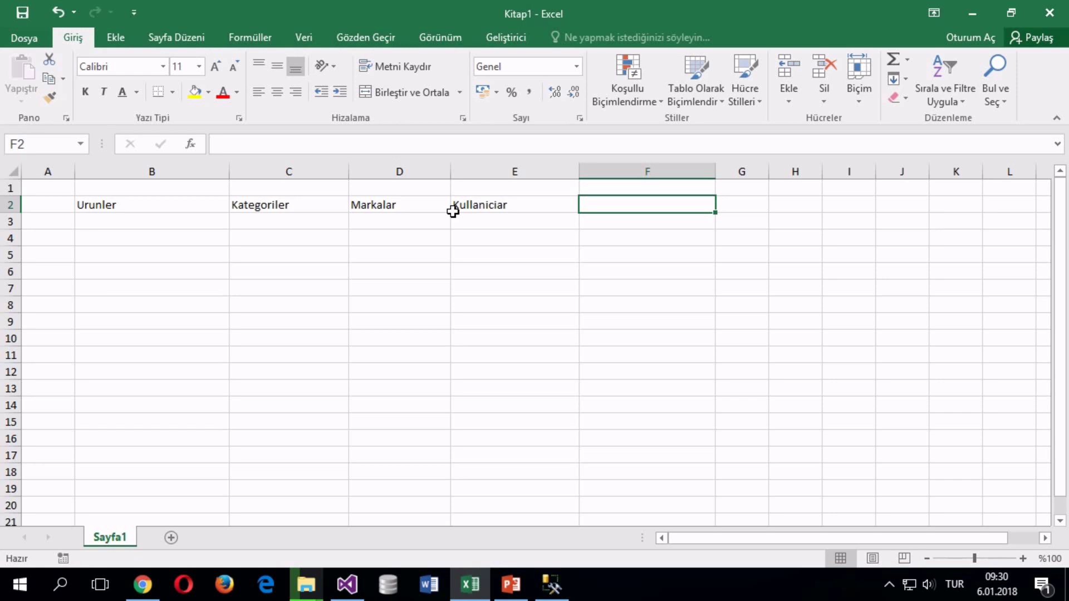
pyautogui.click(503, 202)
pyautogui.doubleClick(499, 205)
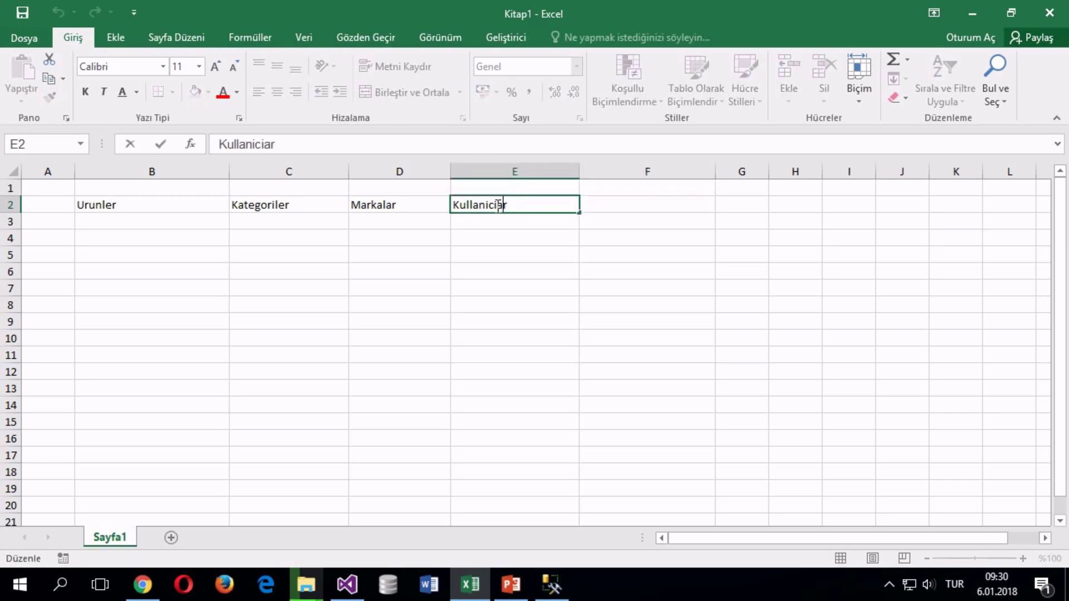
pyautogui.write('l')
pyautogui.press('Return')
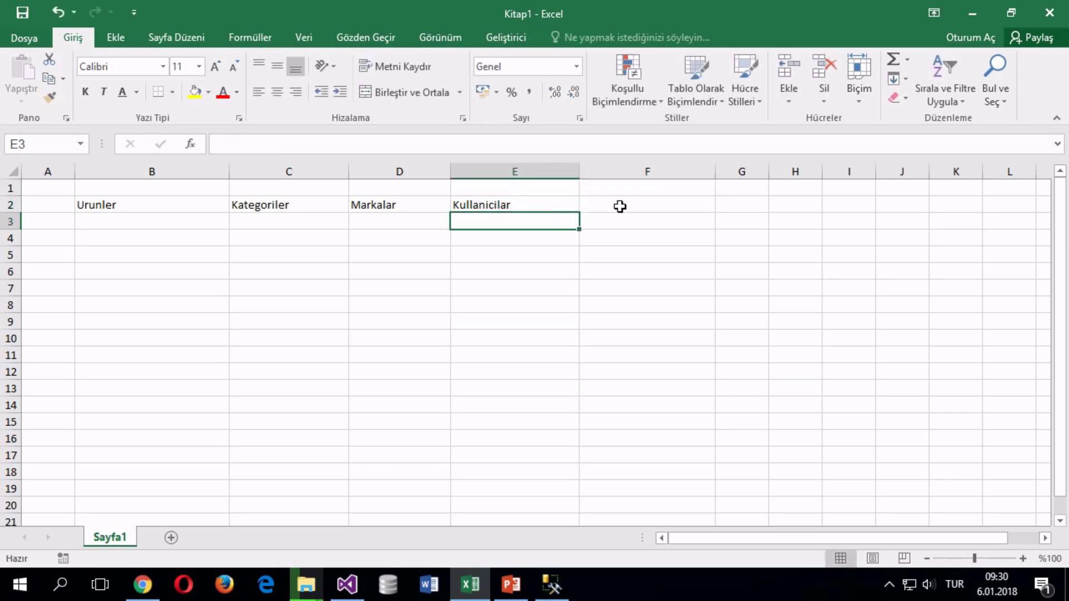
# Step: Enter the headings Roller in cell F2 and Yetkiler in cell G2
pyautogui.click(619, 206)
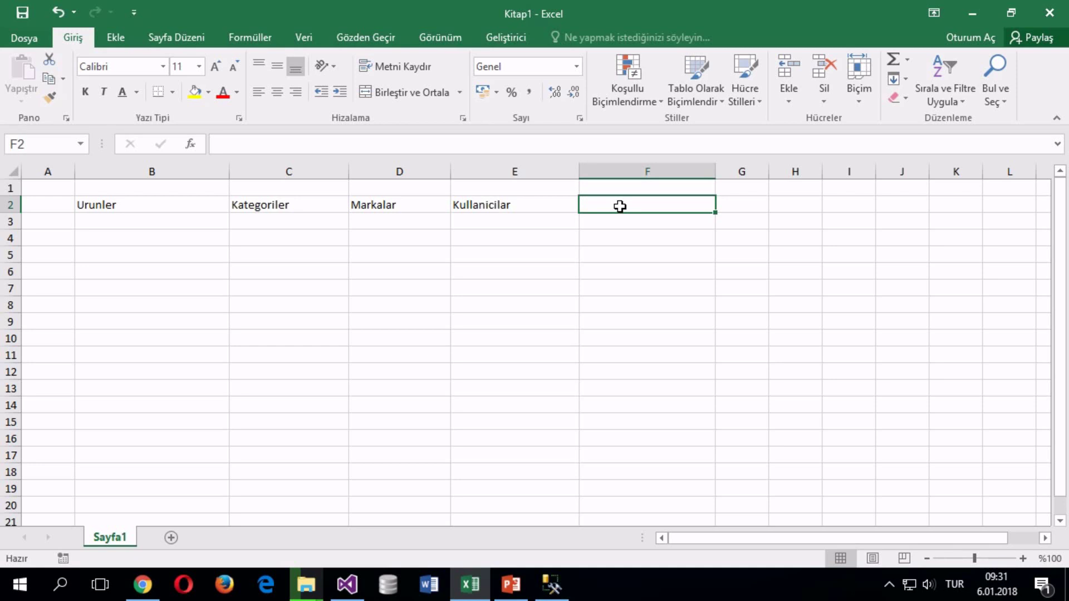
pyautogui.write('Roller')
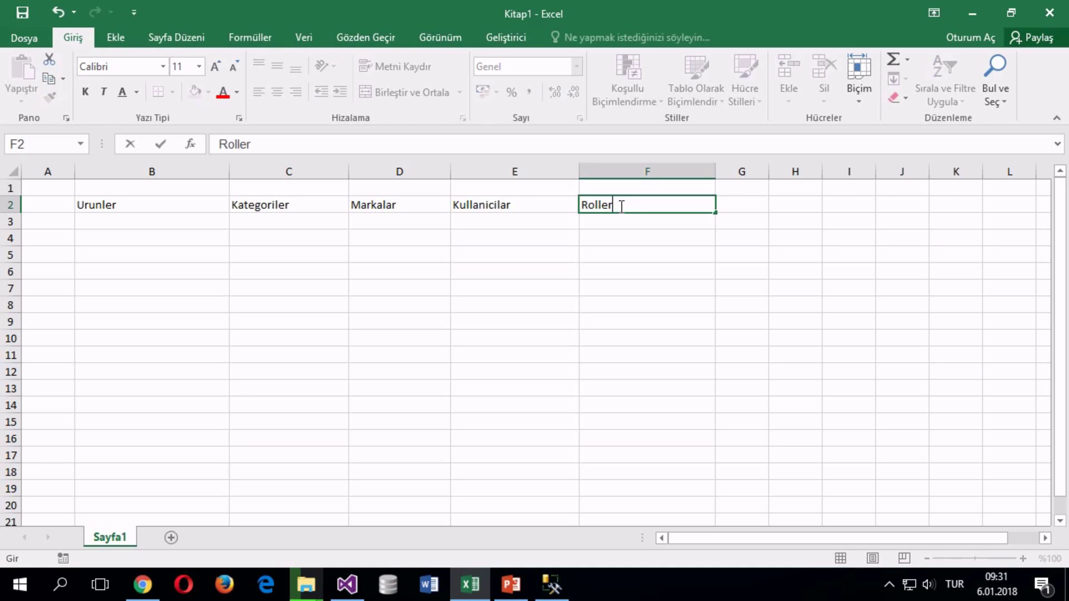
pyautogui.press('Tab')
pyautogui.write('Yetkilwer')
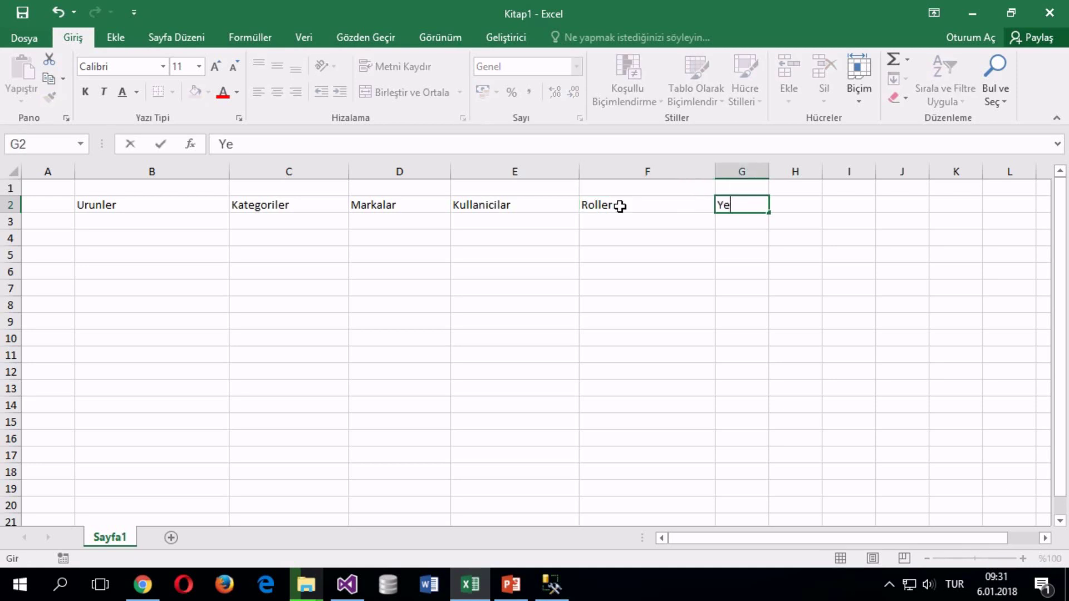
pyautogui.press('BackSpace')
pyautogui.press('BackSpace')
pyautogui.press('BackSpace')
pyautogui.write('er')
pyautogui.press('Return')
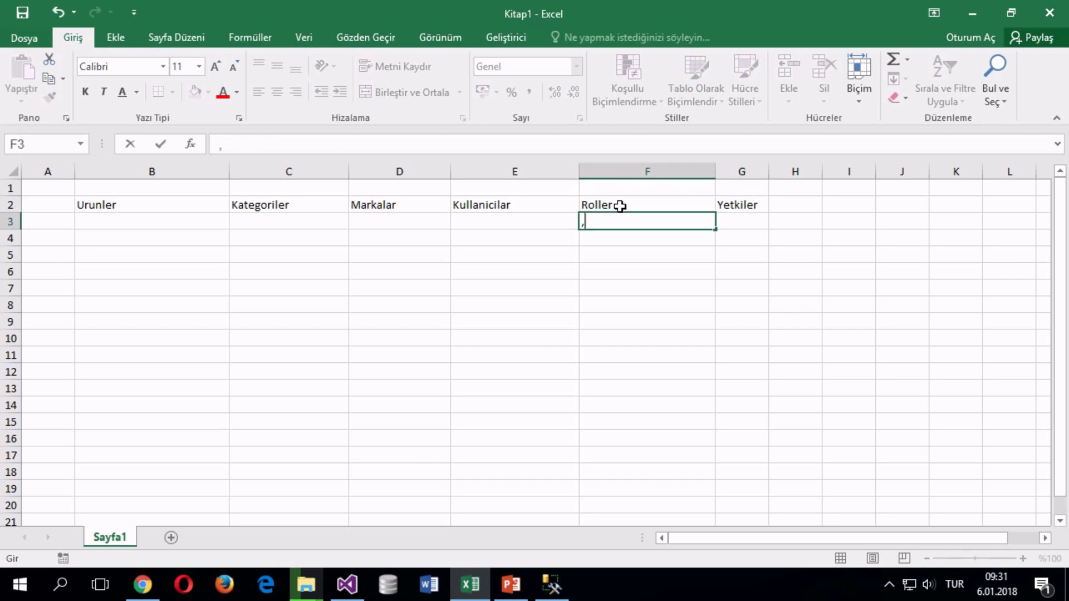
pyautogui.write(',')
pyautogui.click(778, 200)
pyautogui.hotkey('ctrl', 'z')
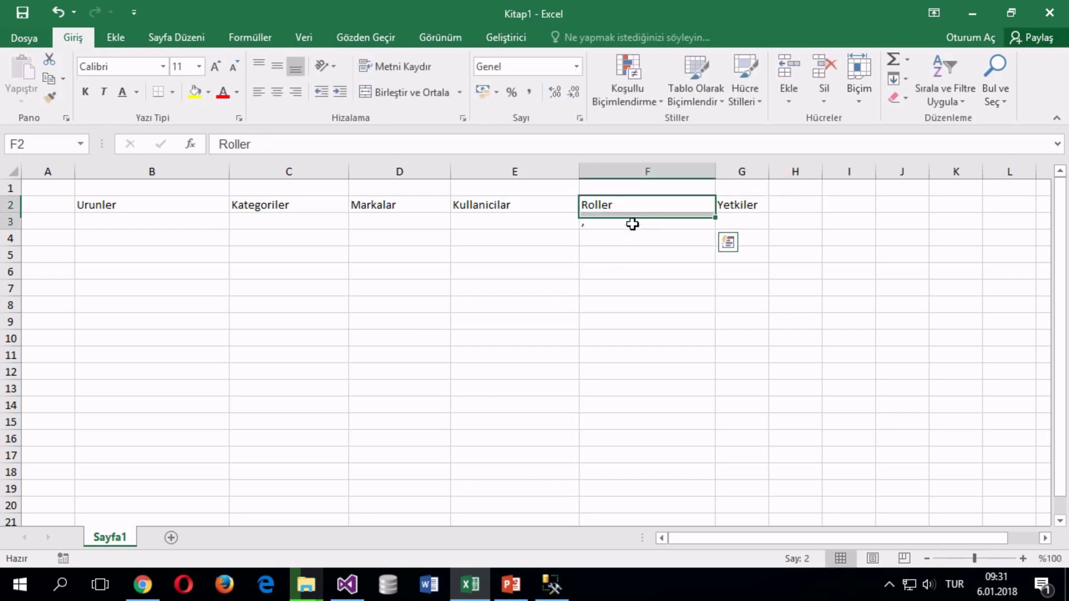
pyautogui.click(628, 232)
pyautogui.press('Up')
pyautogui.press('Up')
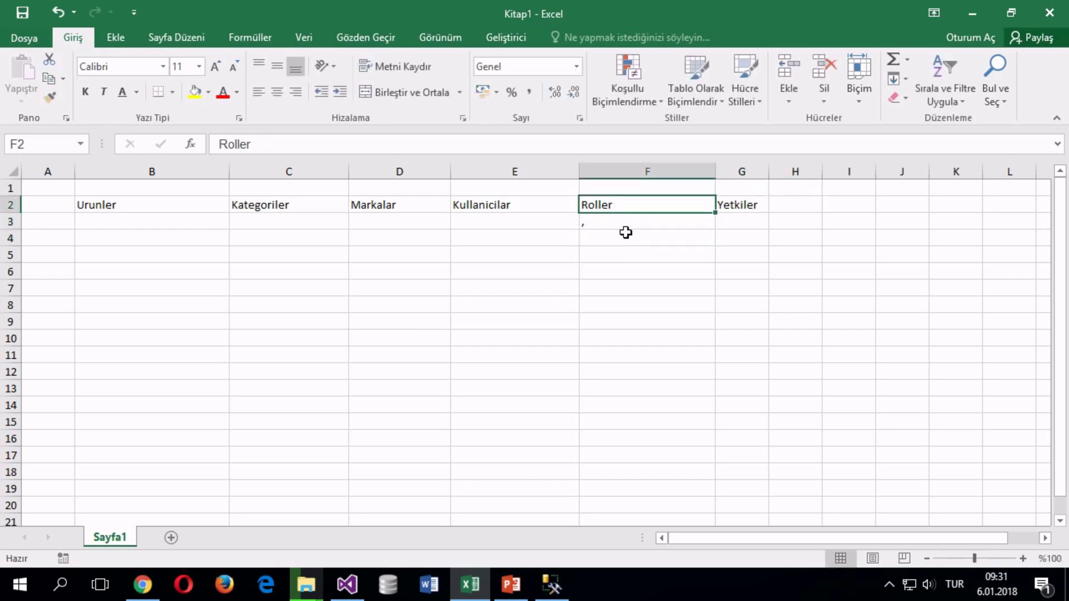
pyautogui.click(628, 232)
pyautogui.press('Delete')
# Step: Widen columns H and G, making H the wider of the two
pyautogui.click(779, 206)
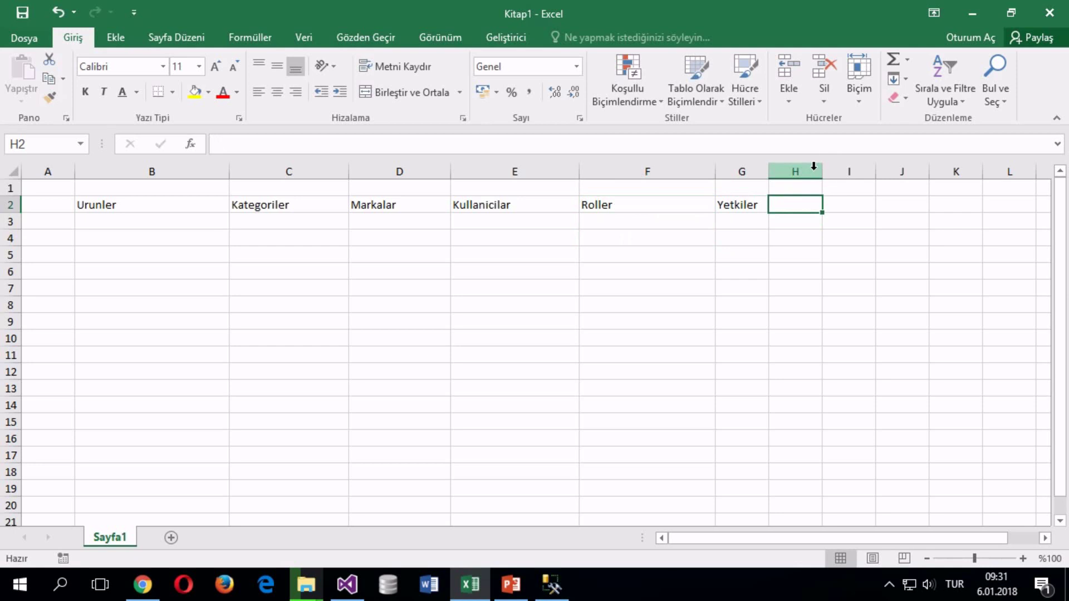
pyautogui.moveTo(821, 174); pyautogui.dragTo(905, 181)
pyautogui.moveTo(768, 170); pyautogui.dragTo(814, 172)
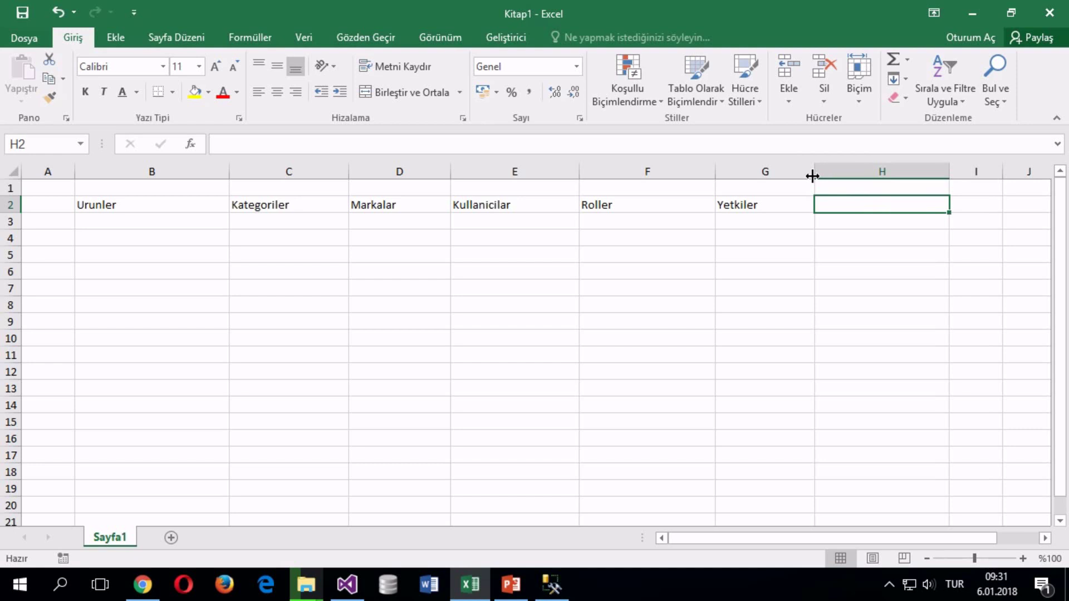
# Step: Enter the heading Slider in cell H2
pyautogui.write('Slider')
pyautogui.press('Return')
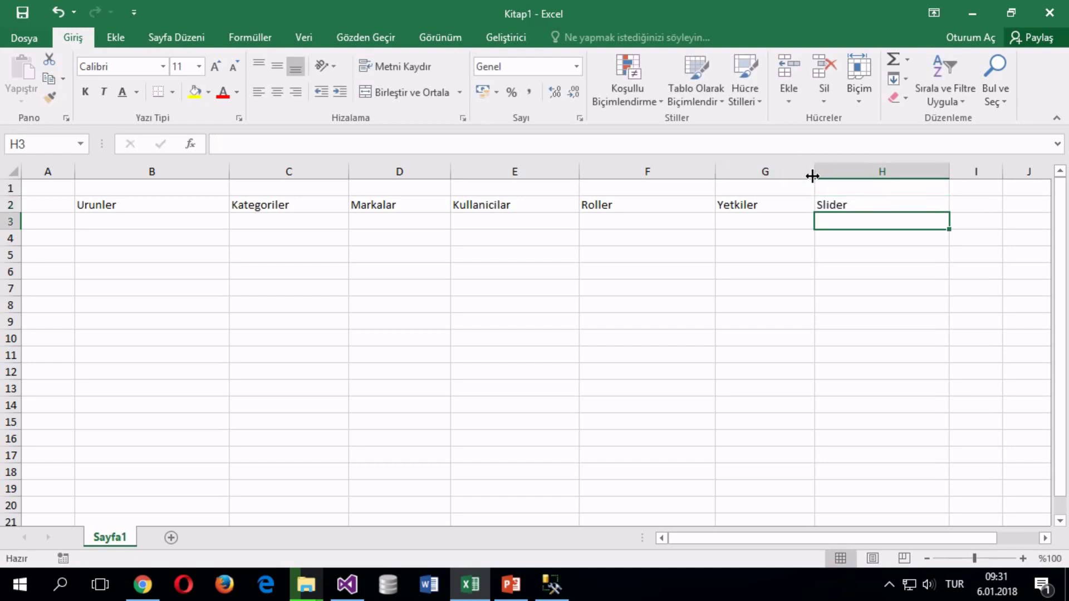
pyautogui.press('Up')
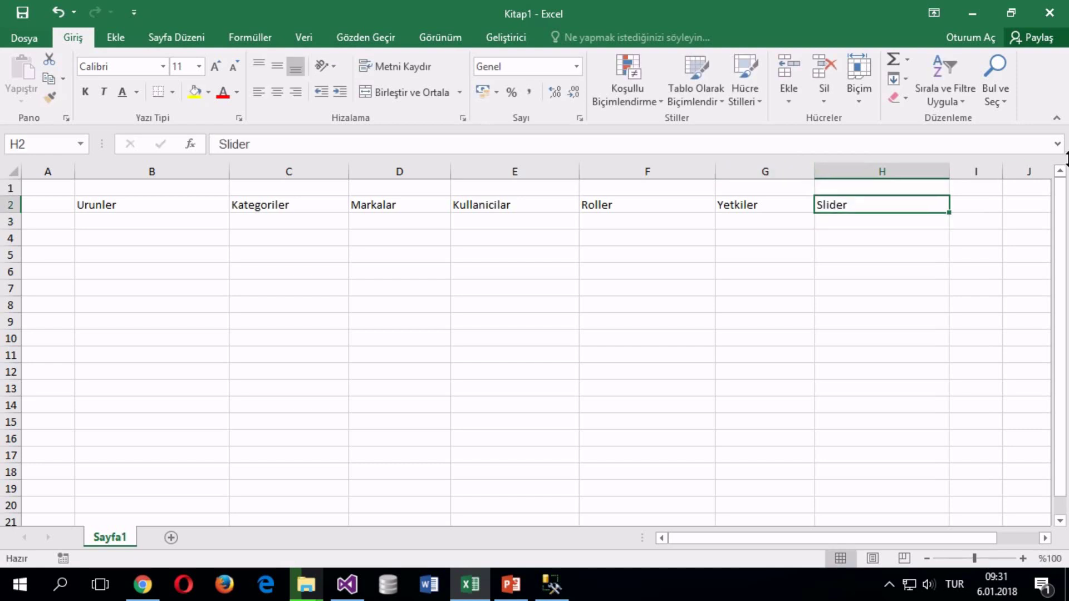
# Step: Widen column I to a little over twice its width and enter the heading Siparisler in cell I2
pyautogui.moveTo(1002, 171); pyautogui.dragTo(1042, 172)
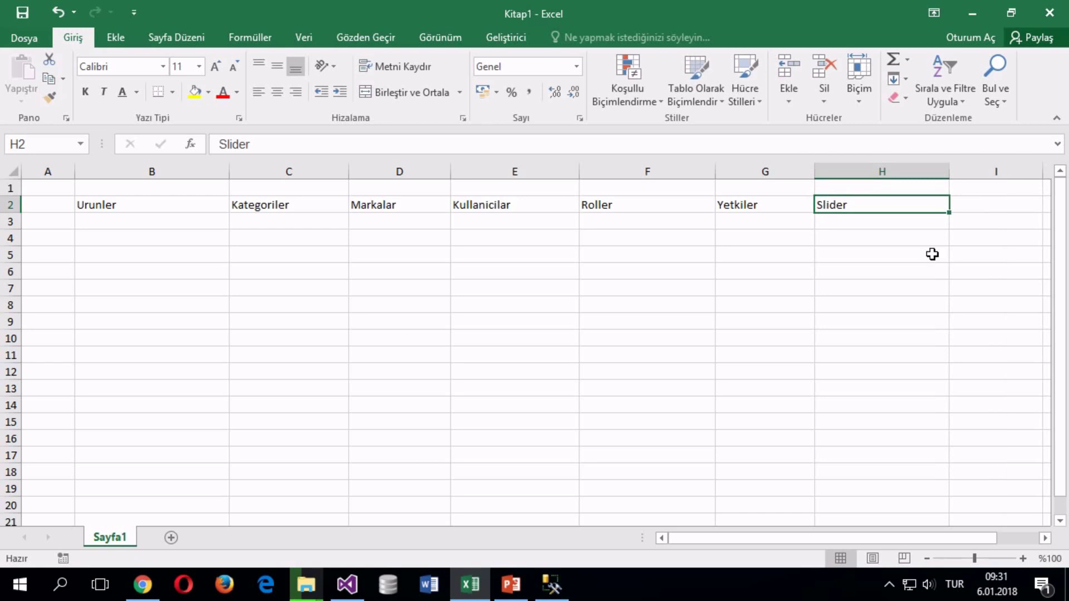
pyautogui.moveTo(753, 539); pyautogui.dragTo(824, 531)
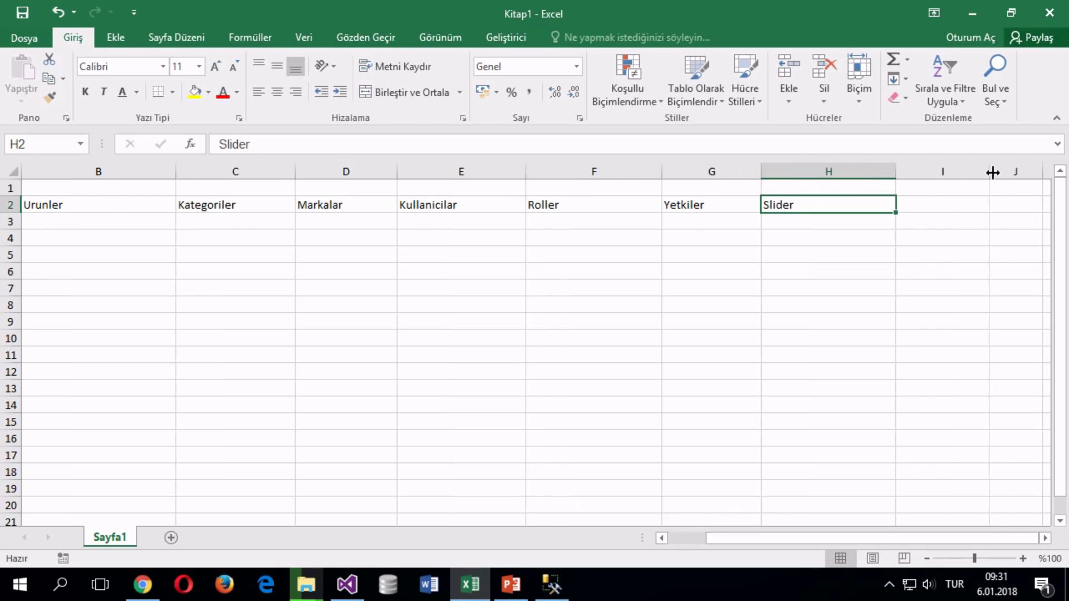
pyautogui.moveTo(990, 172); pyautogui.dragTo(1018, 172)
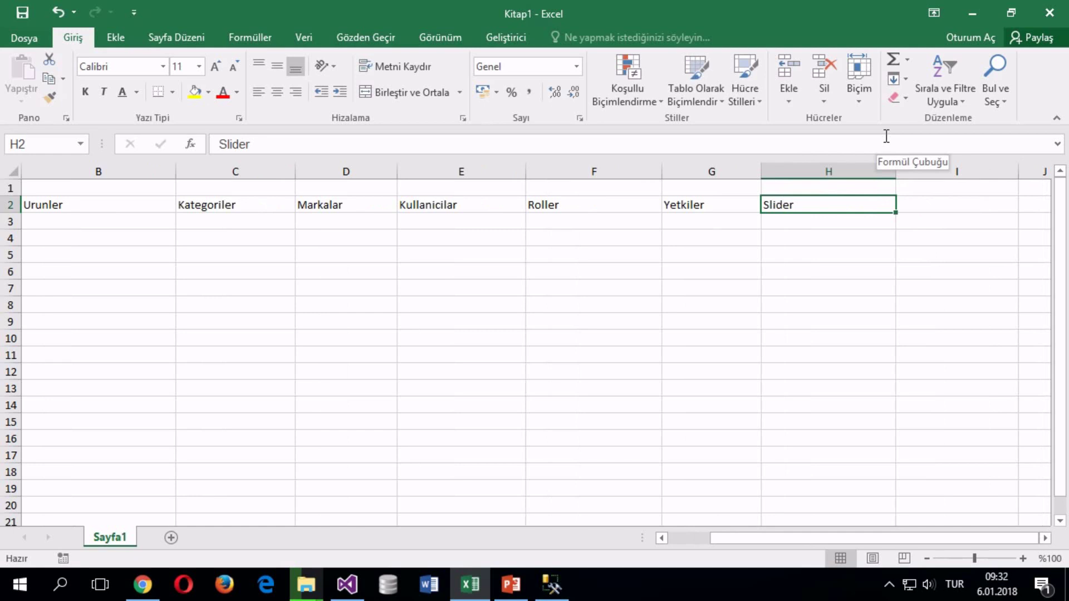
pyautogui.click(928, 202)
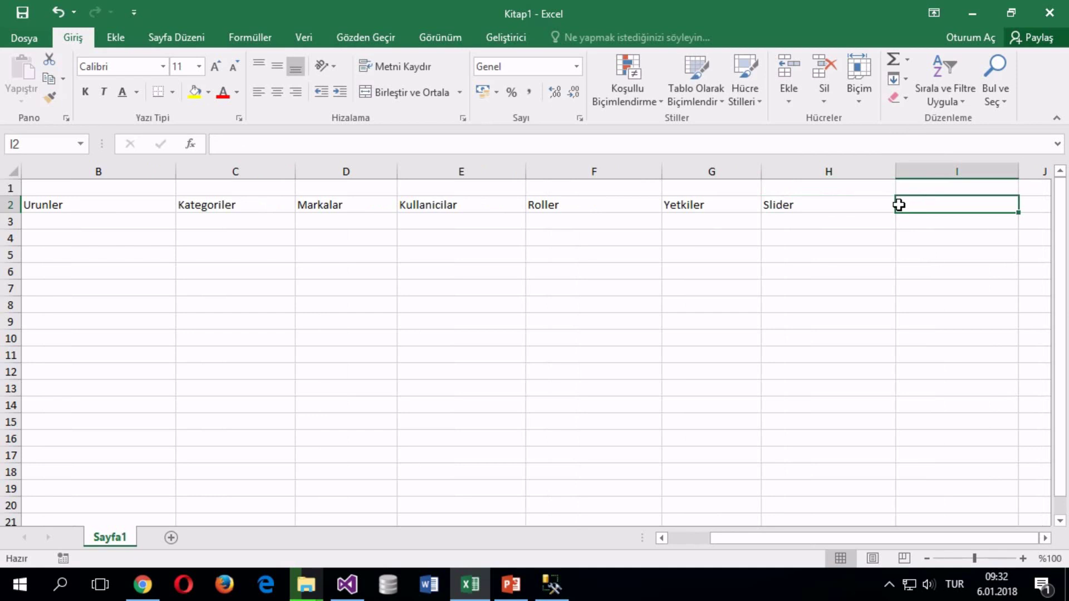
pyautogui.write('Siparisler,')
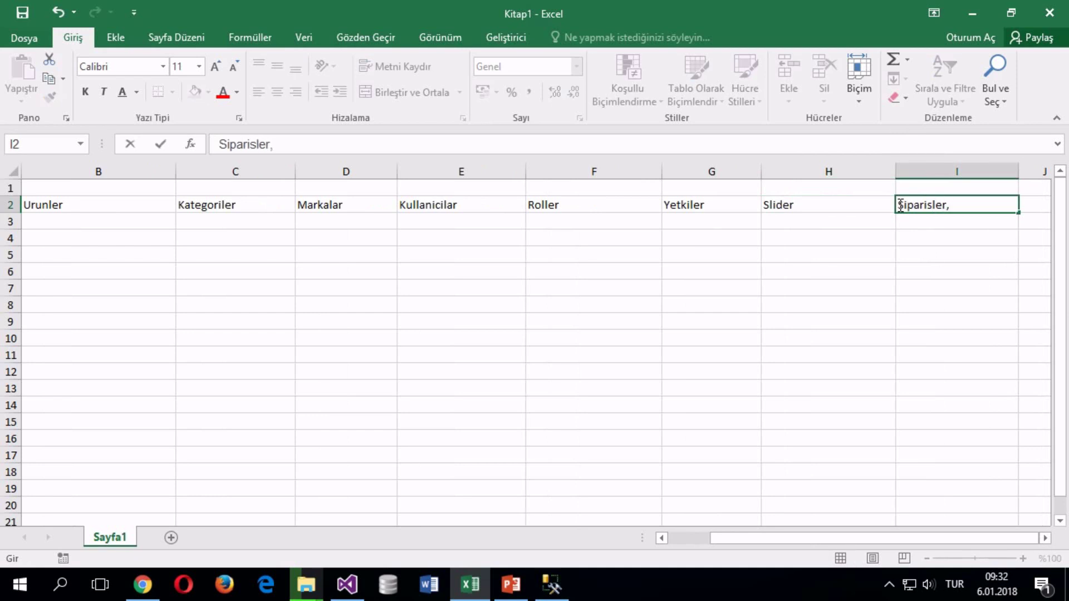
pyautogui.press('BackSpace')
pyautogui.press('Return')
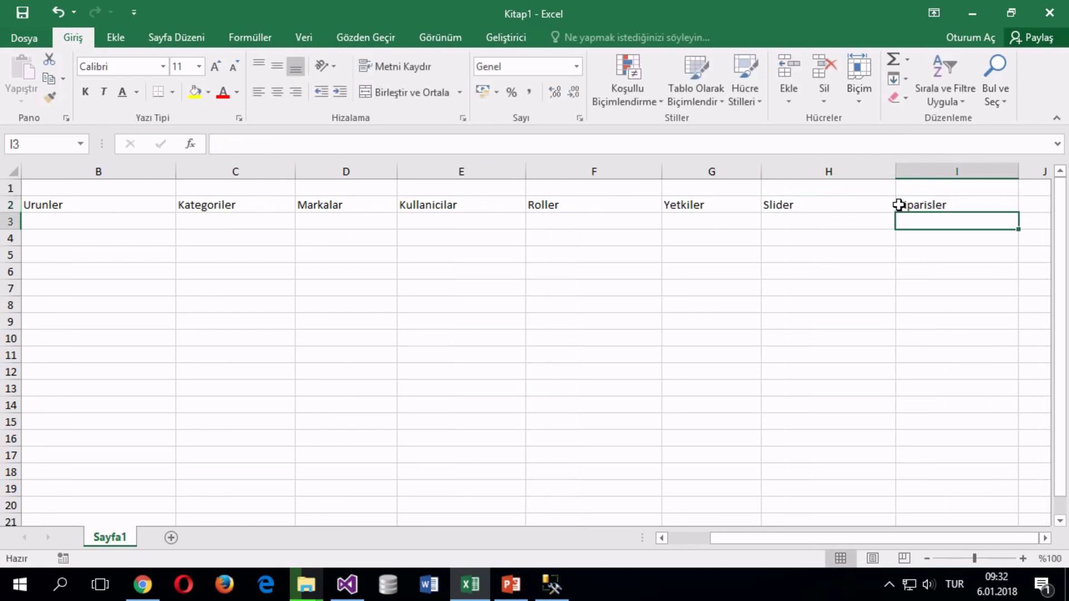
pyautogui.click(898, 205)
# Step: Widen column J to about twice its width and enter the heading Stoklar in cell J2
pyautogui.press('Right')
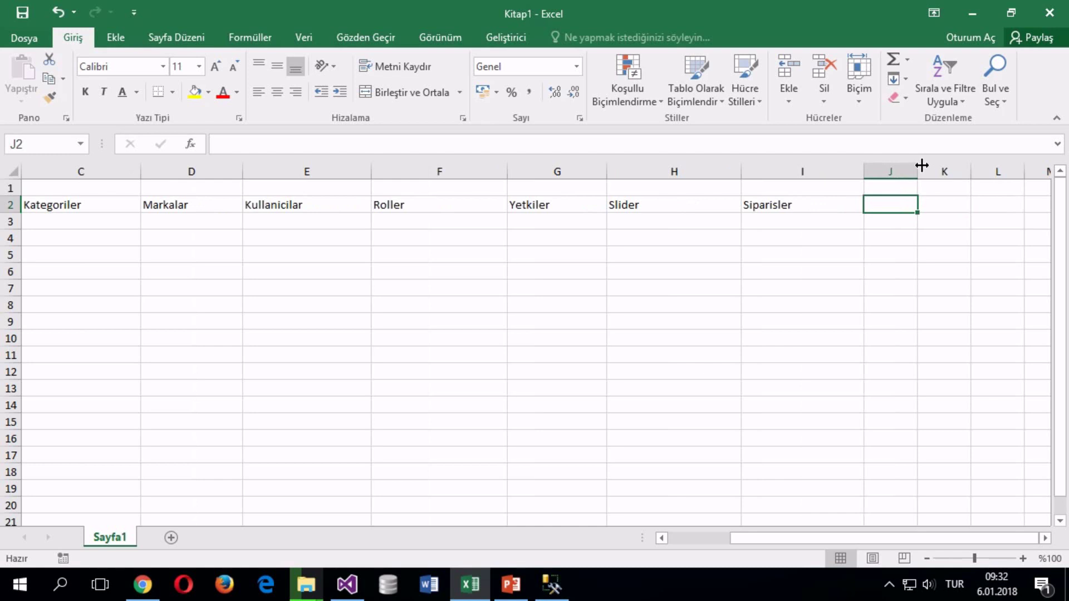
pyautogui.moveTo(917, 170); pyautogui.dragTo(972, 169)
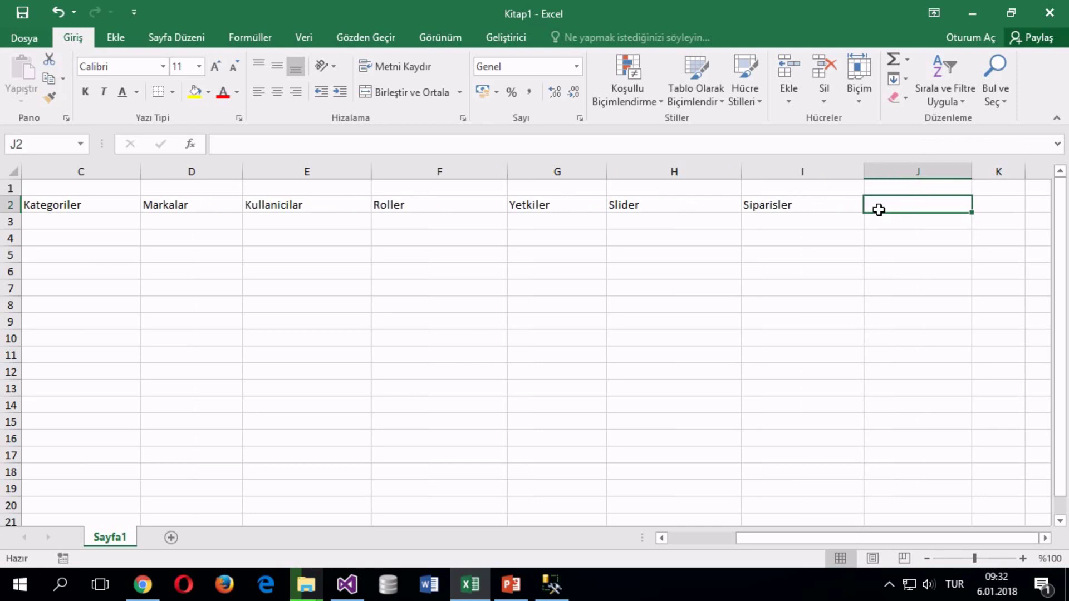
pyautogui.write('Stok')
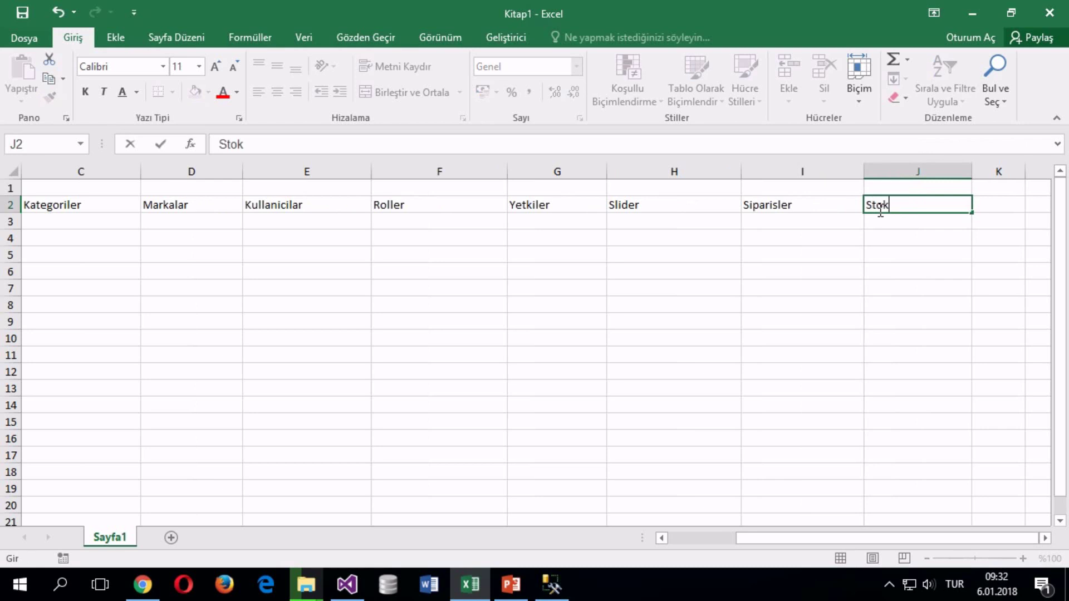
pyautogui.write('lar')
pyautogui.press('Return')
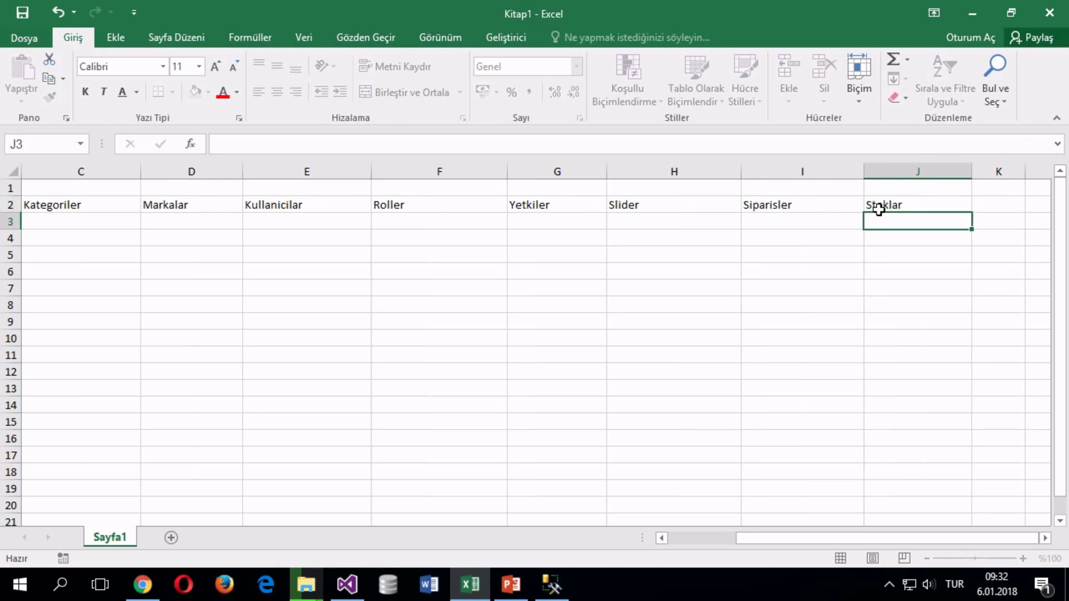
pyautogui.click(878, 208)
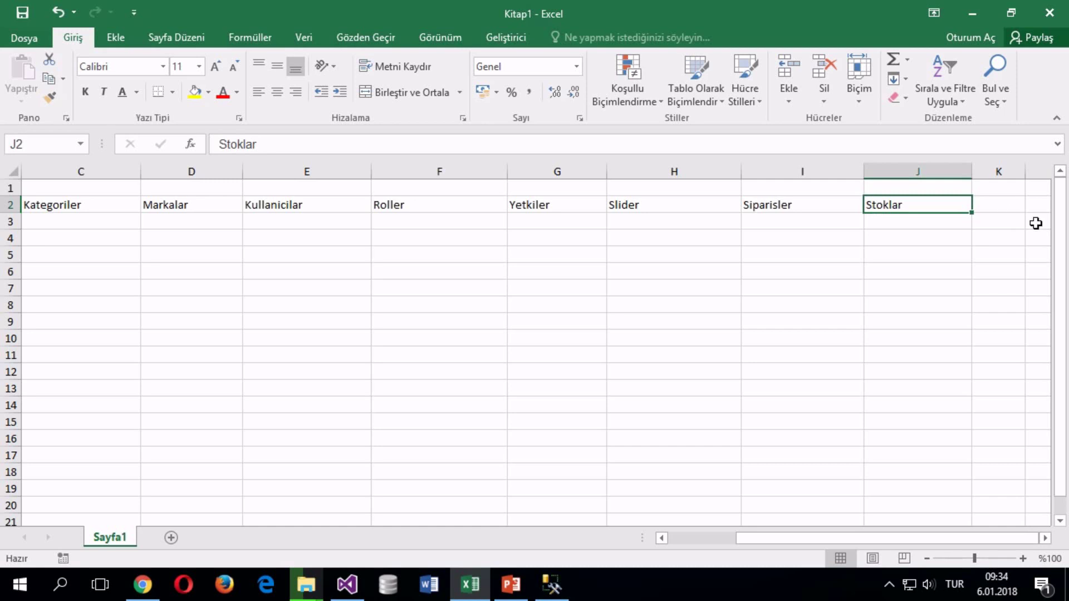
# Step: Widen column K slightly and enter the heading SiparisDurumu in cell K2
pyautogui.click(1004, 201)
pyautogui.moveTo(1024, 172); pyautogui.dragTo(1051, 166)
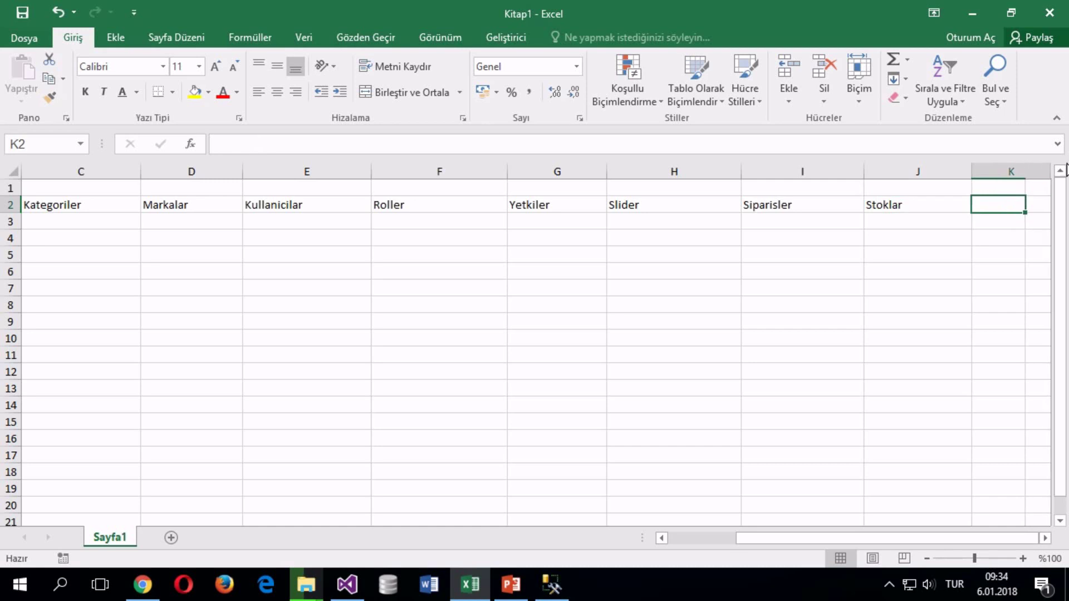
pyautogui.write('S')
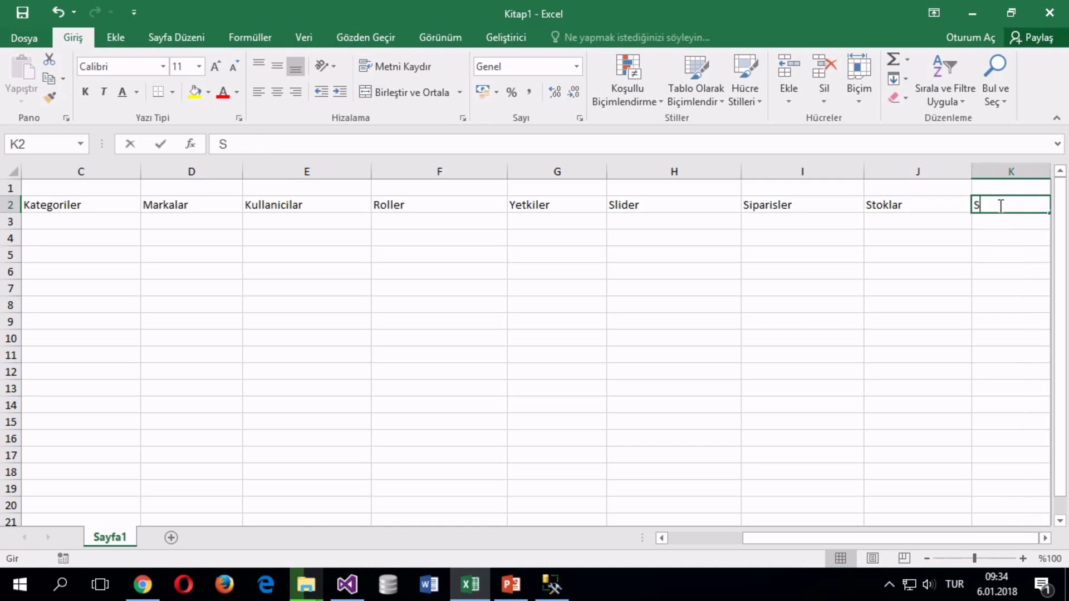
pyautogui.write('iparisDurumu')
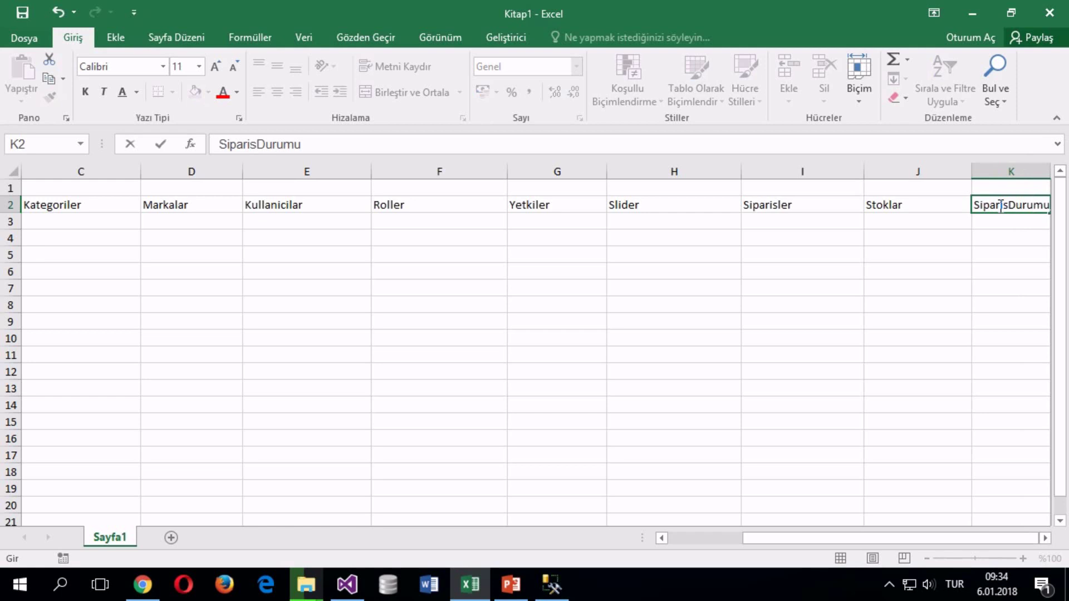
pyautogui.press('Return')
pyautogui.click(999, 206)
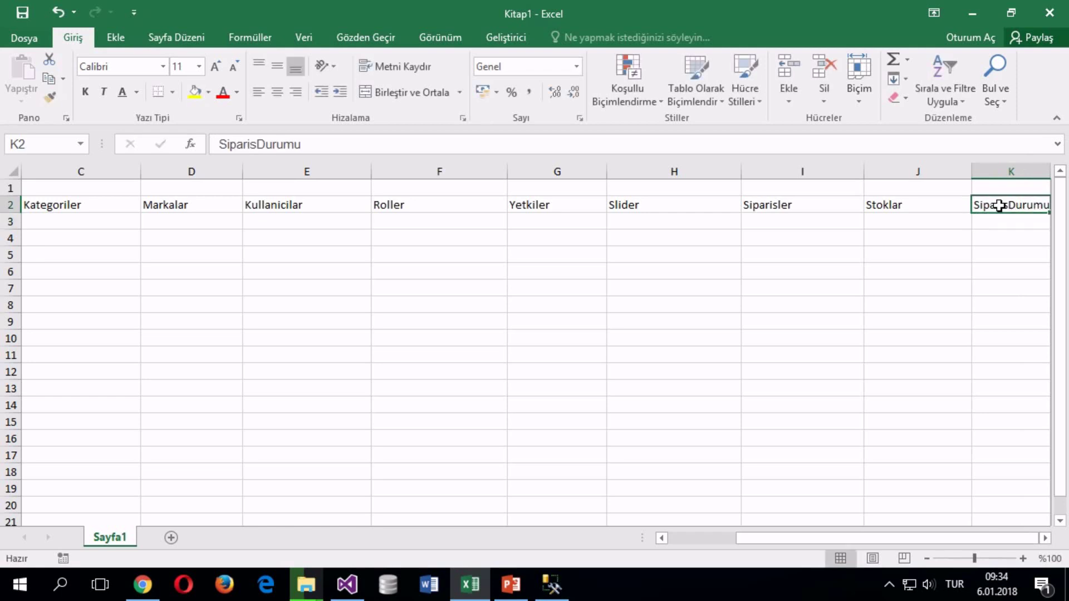
# Step: Widen the empty column L, right after SiparisDurumu, to about twice its width
pyautogui.moveTo(765, 538); pyautogui.dragTo(866, 537)
pyautogui.moveTo(787, 537); pyautogui.dragTo(834, 540)
pyautogui.press('Right')
pyautogui.press('Down')
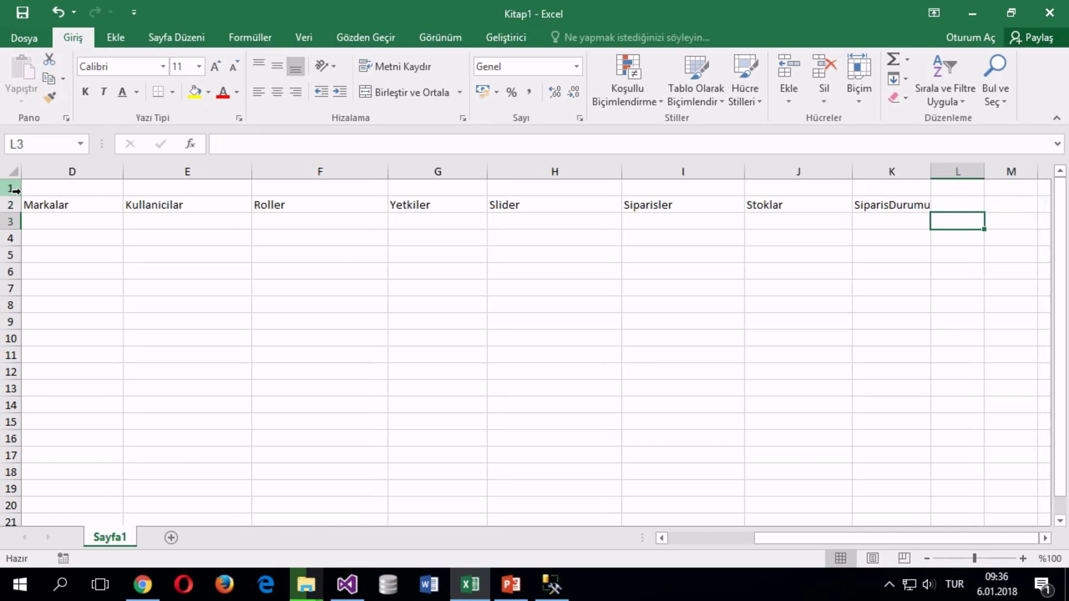
pyautogui.press('Up')
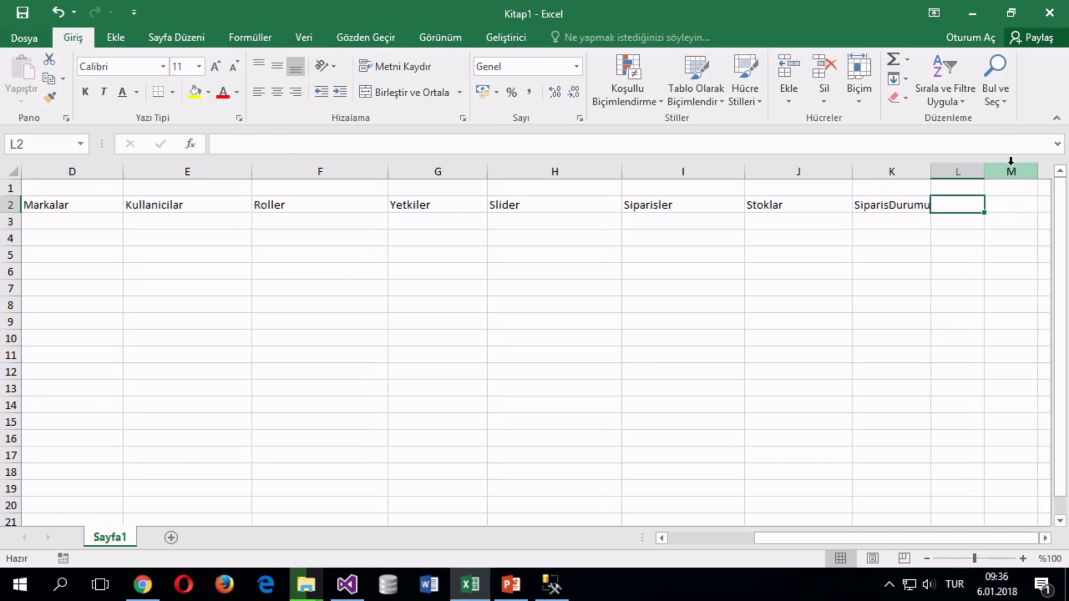
pyautogui.moveTo(983, 171); pyautogui.dragTo(1039, 171)
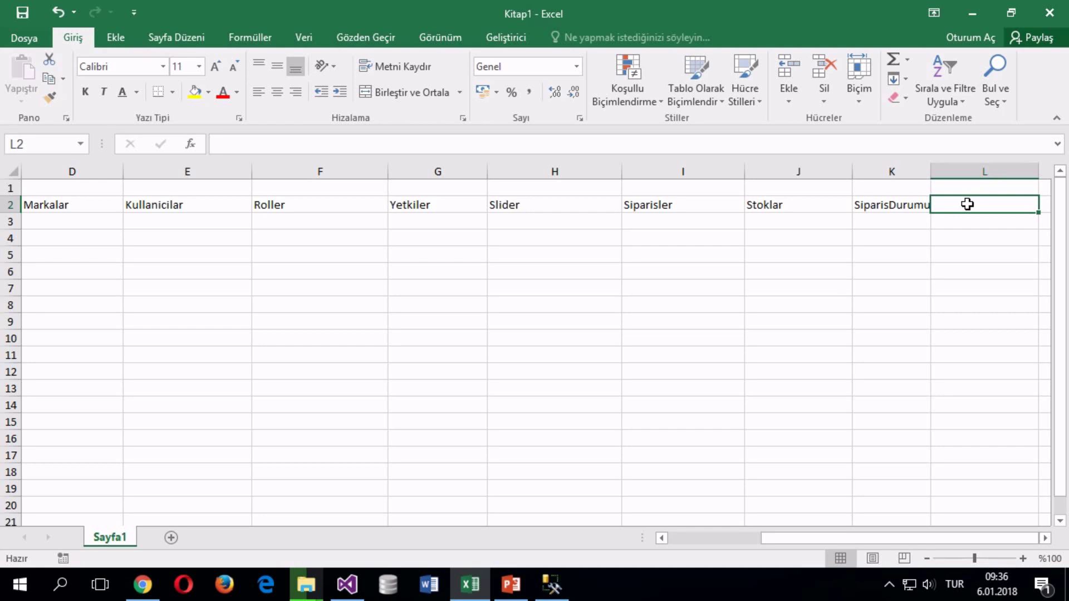
# Step: Enter the heading Rezerve in cell L2 and select the headings in row 2 back to Urunler
pyautogui.write('Re')
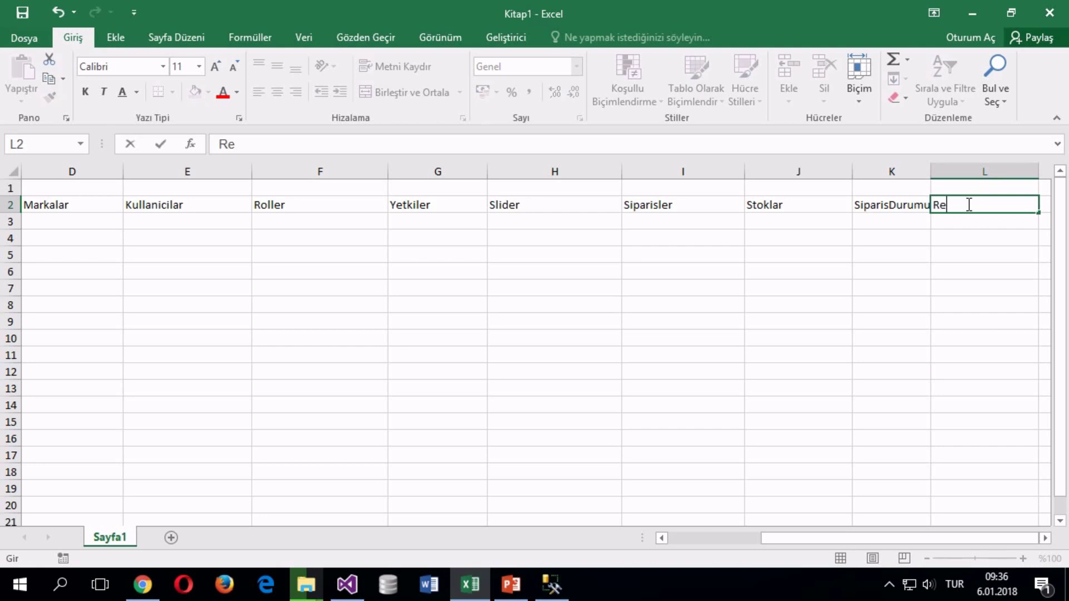
pyautogui.write('zerve')
pyautogui.hotkey('ctrl', 'Return')
pyautogui.hotkey('ctrl', 'shift', 'Left')
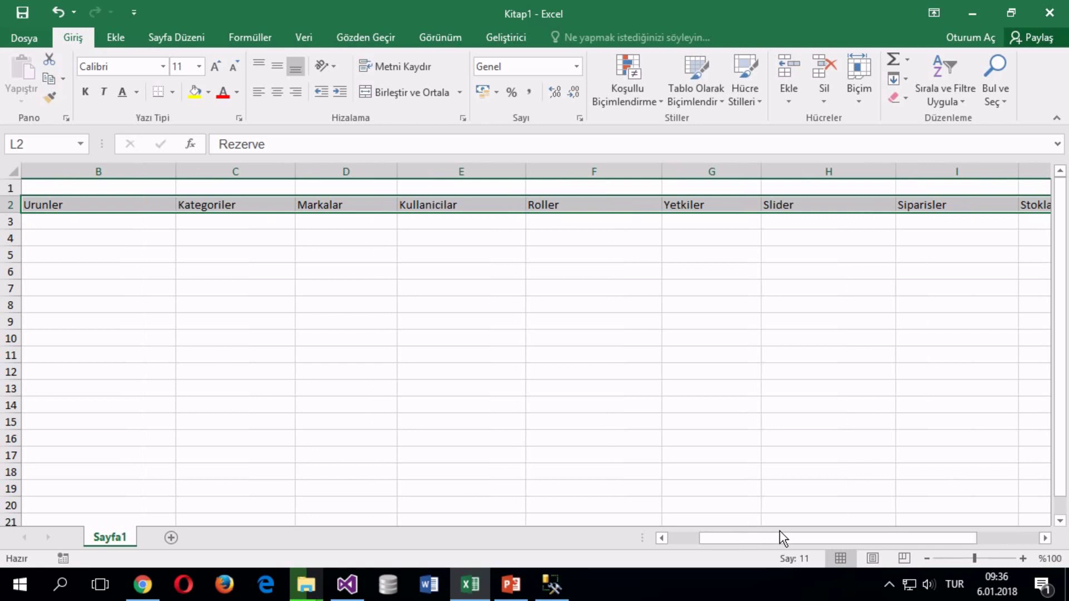
pyautogui.moveTo(780, 537); pyautogui.dragTo(916, 518)
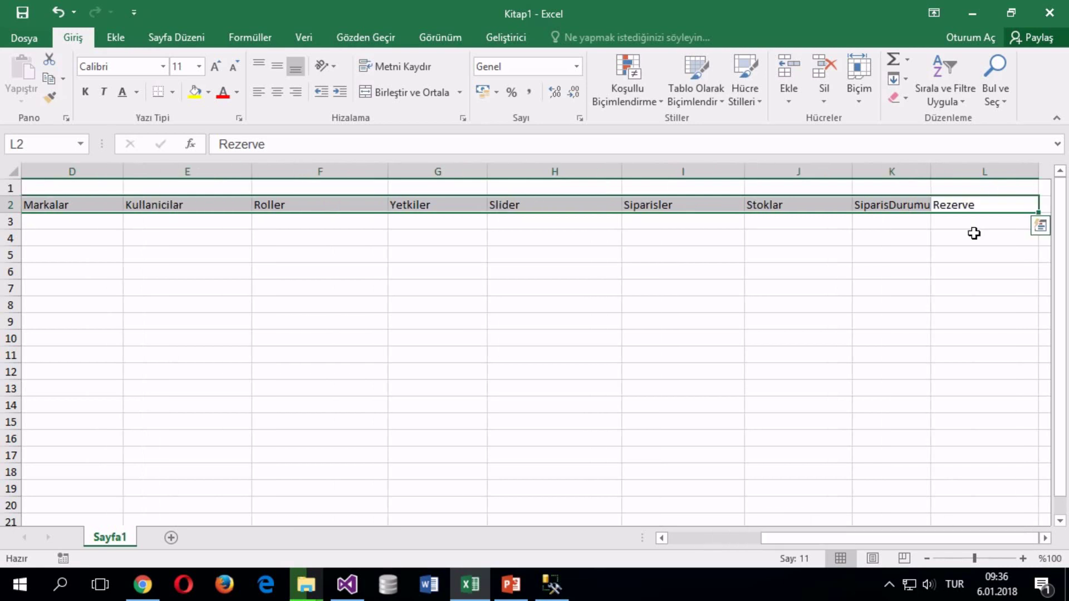
# Step: Clear the heading from cell L2 and widen column K slightly so that SiparisDurumu fits
pyautogui.click(961, 201)
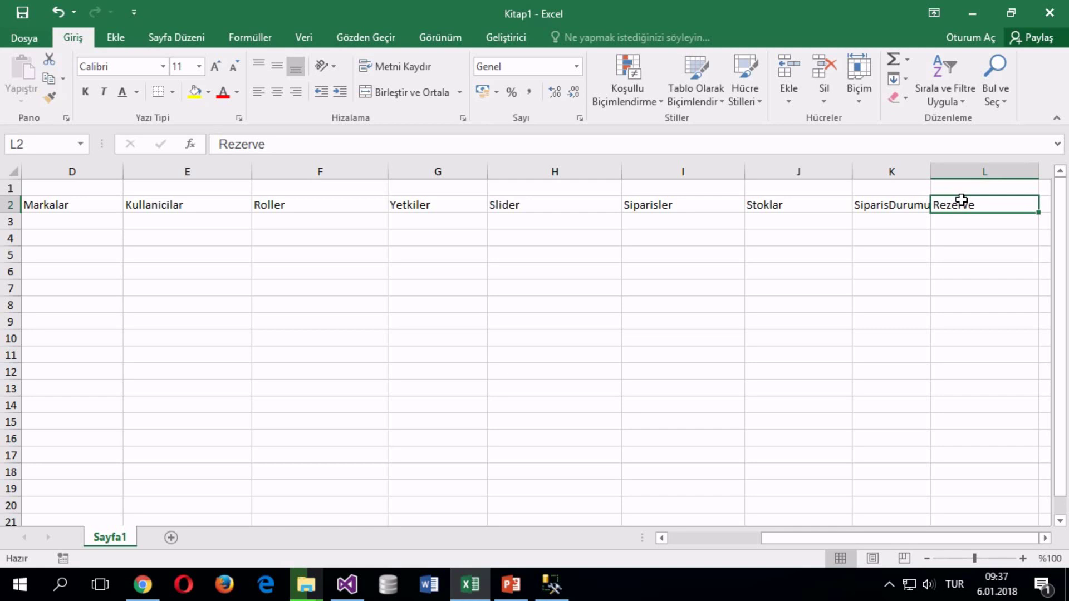
pyautogui.press('Delete')
pyautogui.moveTo(930, 170); pyautogui.dragTo(944, 169)
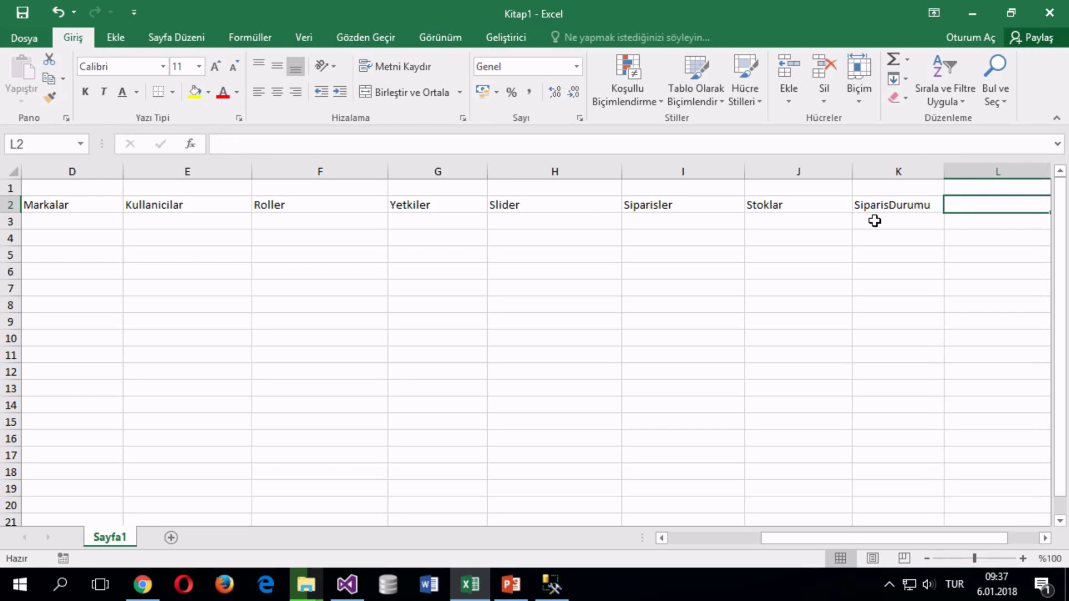
pyautogui.click(868, 217)
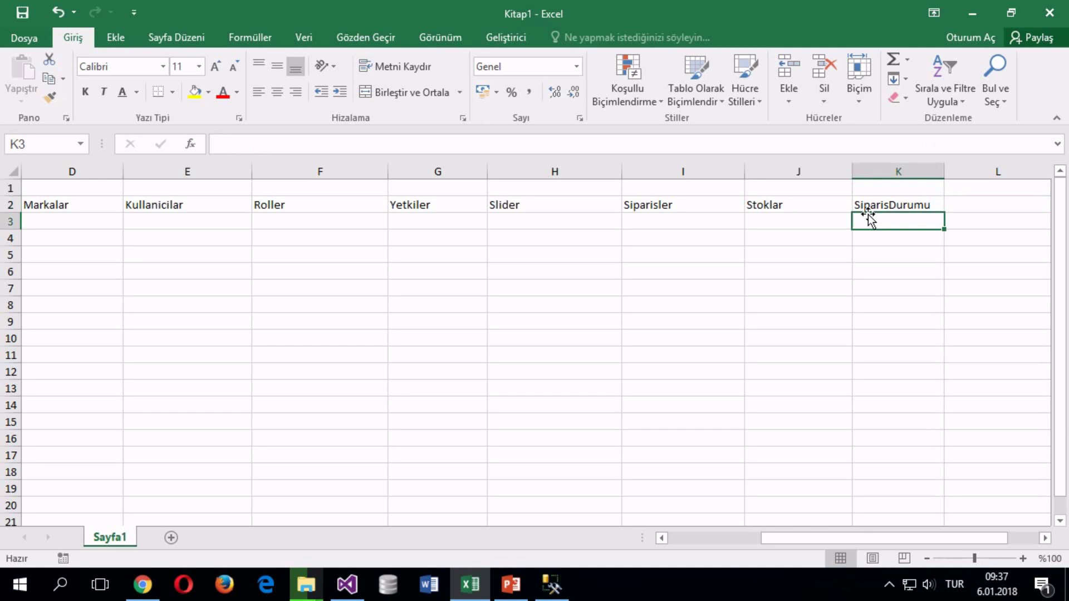
pyautogui.moveTo(792, 540); pyautogui.dragTo(590, 562)
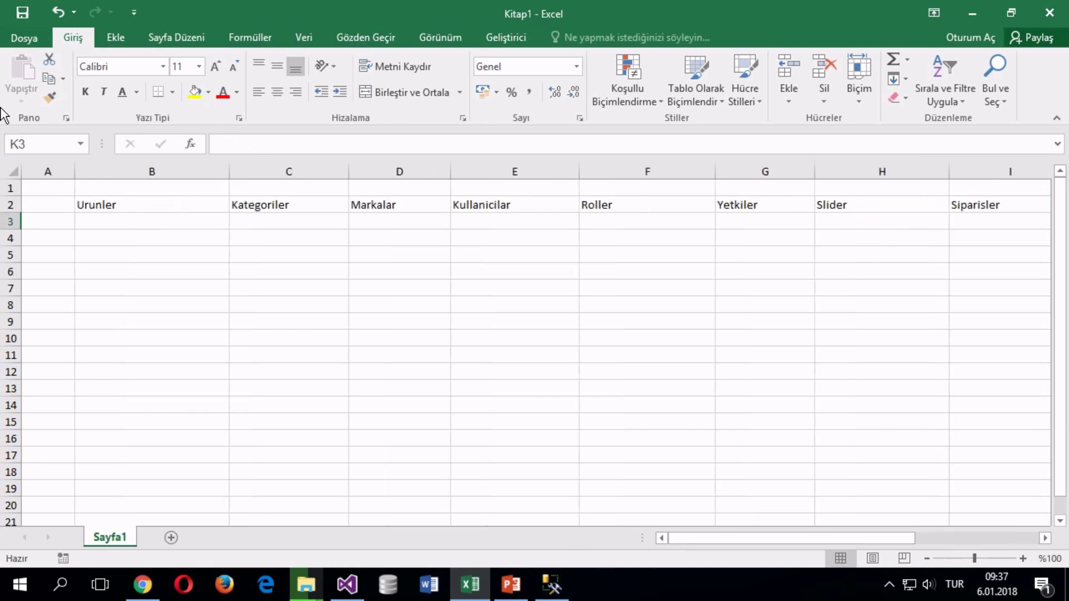
pyautogui.click(82, 224)
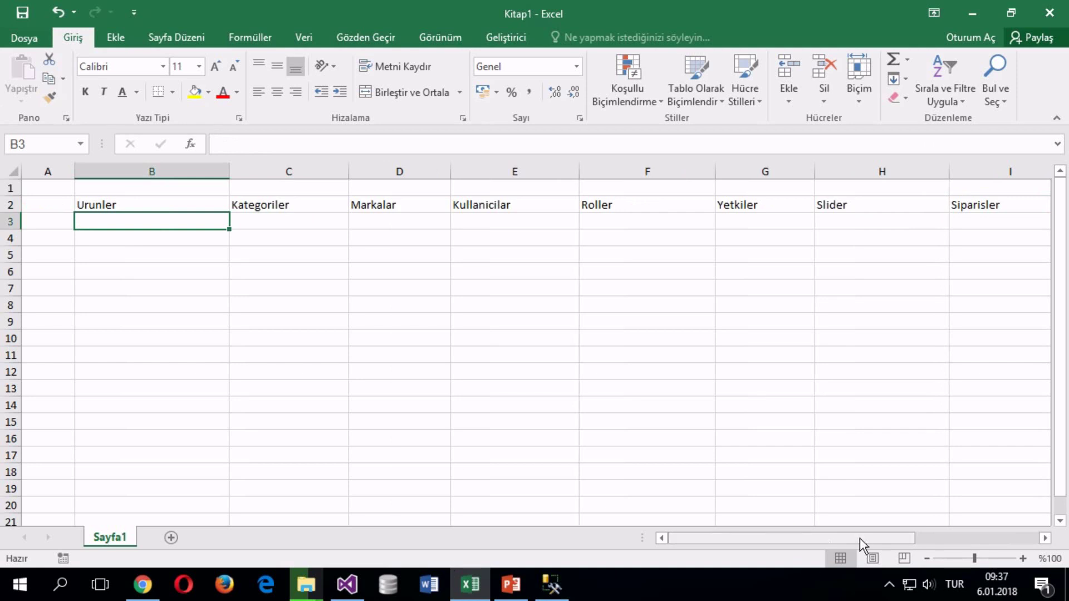
# Step: Enter the heading Rezerve in cell L2, next to SiparisDurumu
pyautogui.moveTo(860, 538); pyautogui.dragTo(1010, 536)
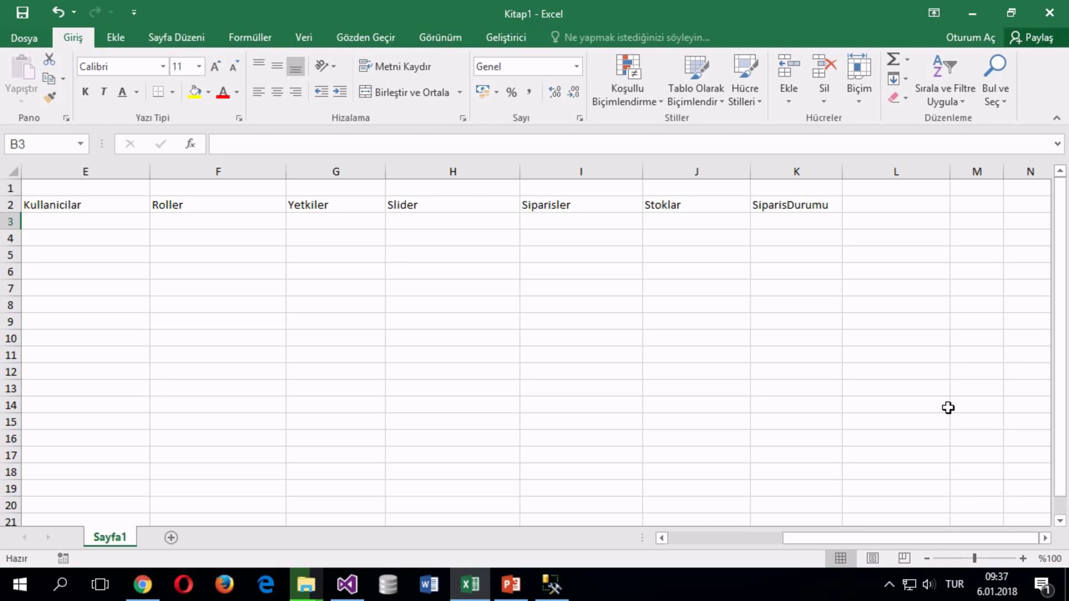
pyautogui.click(891, 210)
pyautogui.write('Rezerve')
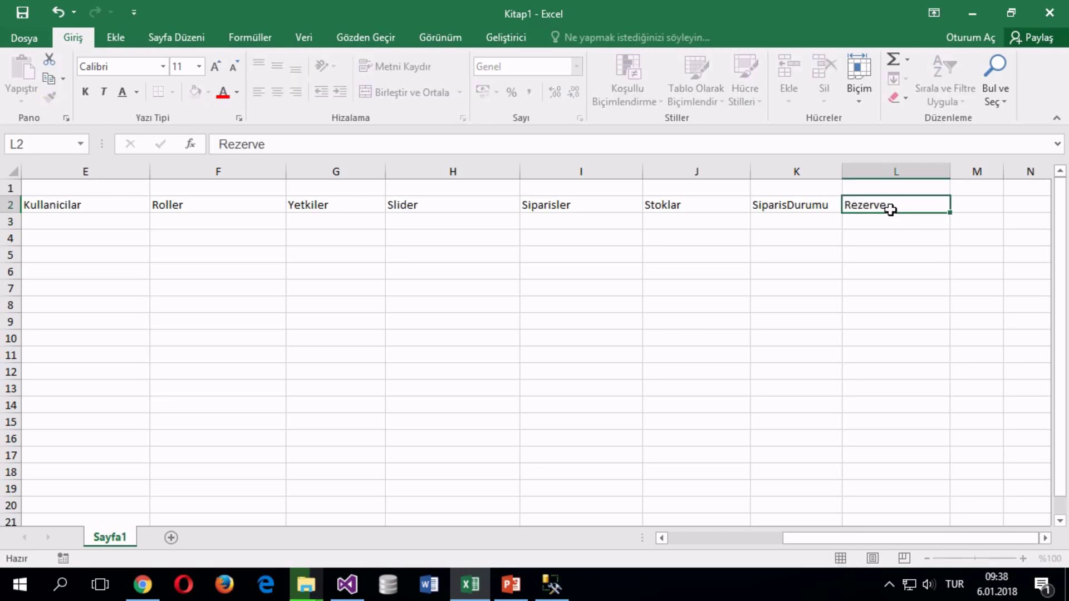
pyautogui.press('Return')
# Step: Make all the headings in row 2 bold, from Urunler in B2 through Rezerve in L2
pyautogui.moveTo(921, 538); pyautogui.dragTo(531, 535)
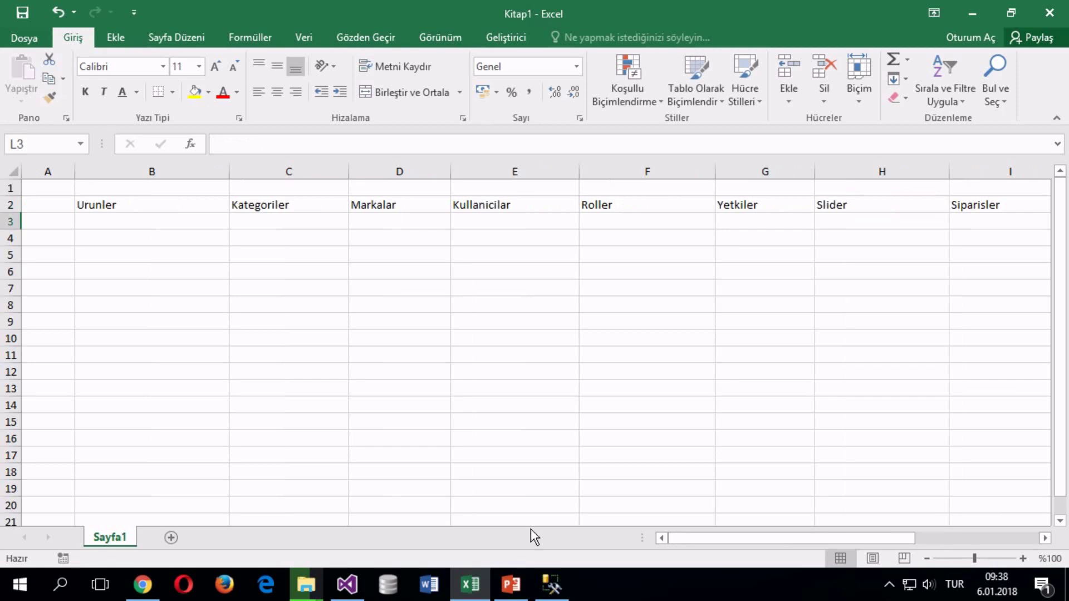
pyautogui.click(129, 217)
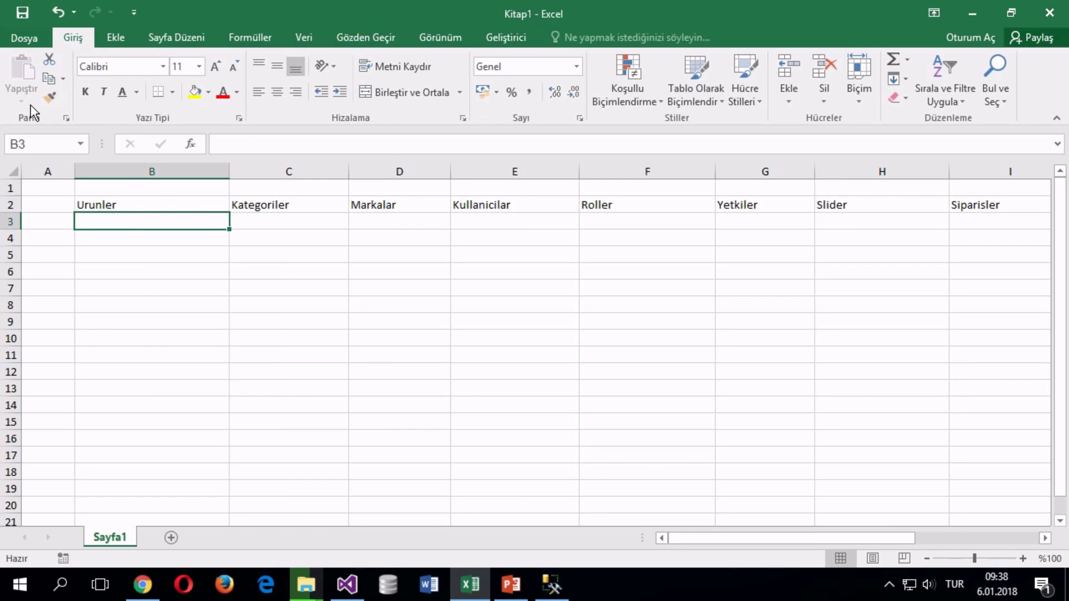
pyautogui.click(135, 203)
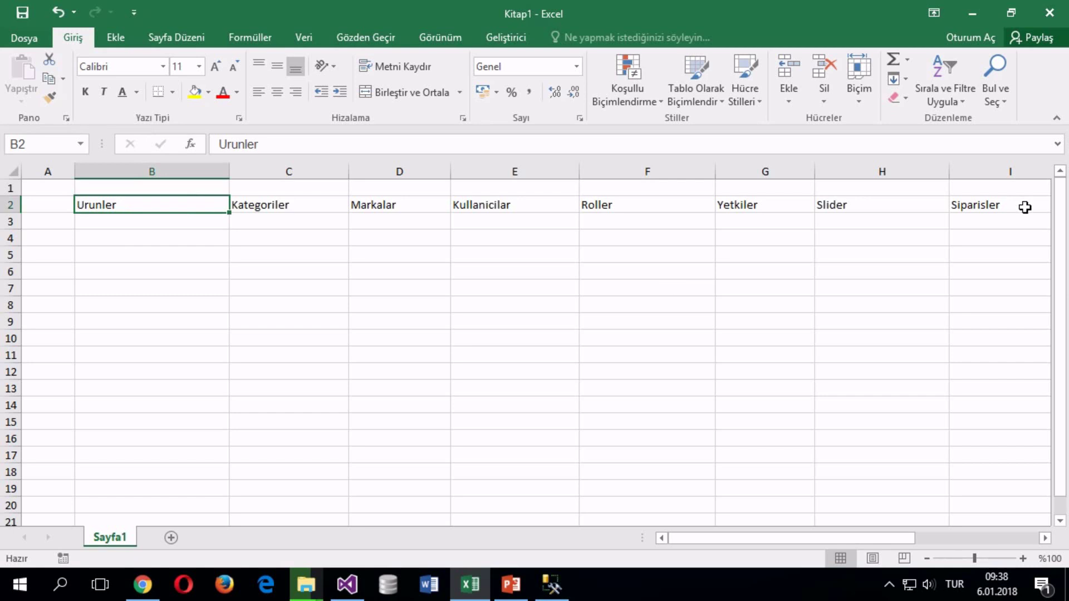
pyautogui.hotkey('shift', 'Right')
pyautogui.hotkey('shift', 'Right')
pyautogui.hotkey('shift', 'Right')
pyautogui.hotkey('shift', 'Right')
pyautogui.hotkey('shift', 'Right')
pyautogui.hotkey('shift', 'Right')
pyautogui.hotkey('shift', 'Right')
pyautogui.hotkey('shift', 'Right')
pyautogui.hotkey('shift', 'Right')
pyautogui.hotkey('shift', 'Right')
pyautogui.hotkey('shift', 'Right')
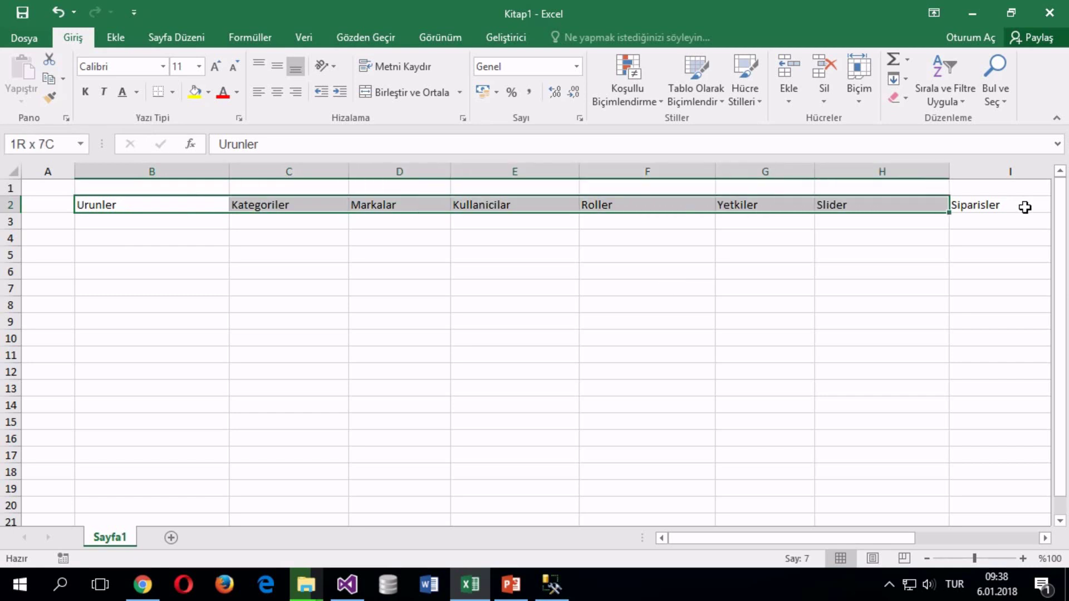
pyautogui.hotkey('shift', 'Right')
pyautogui.hotkey('shift', 'Left')
pyautogui.hotkey('shift', 'Left')
pyautogui.hotkey('shift', 'Left')
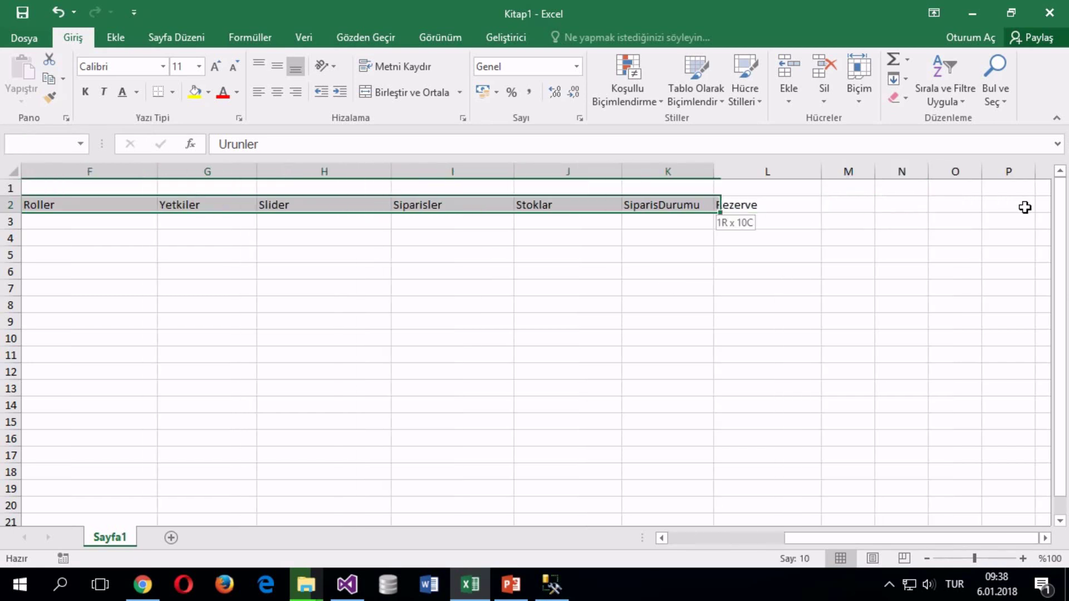
pyautogui.hotkey('shift', 'Right')
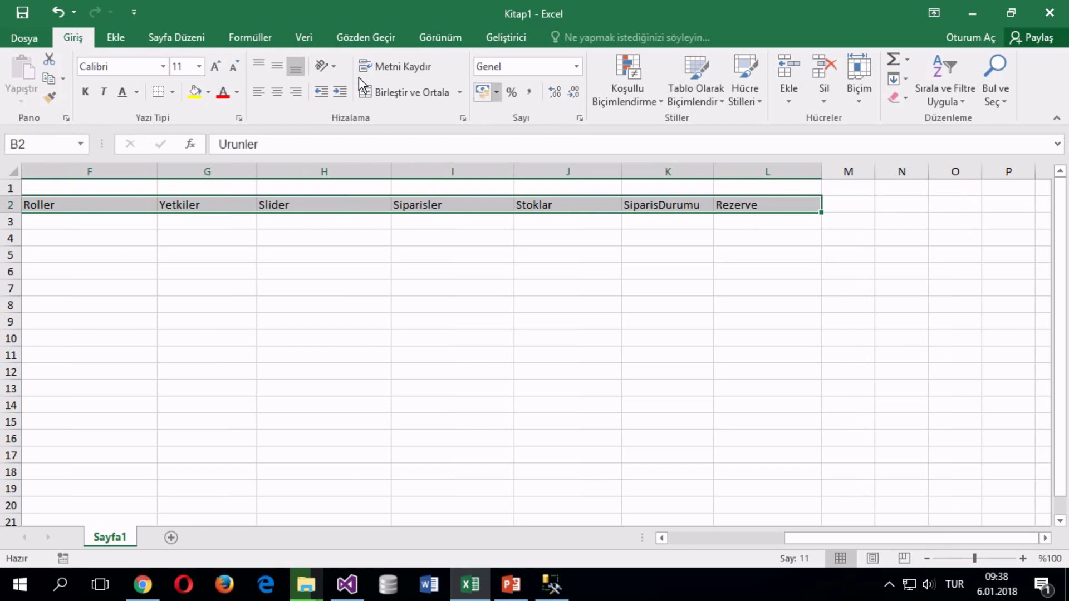
pyautogui.click(85, 92)
pyautogui.click(106, 217)
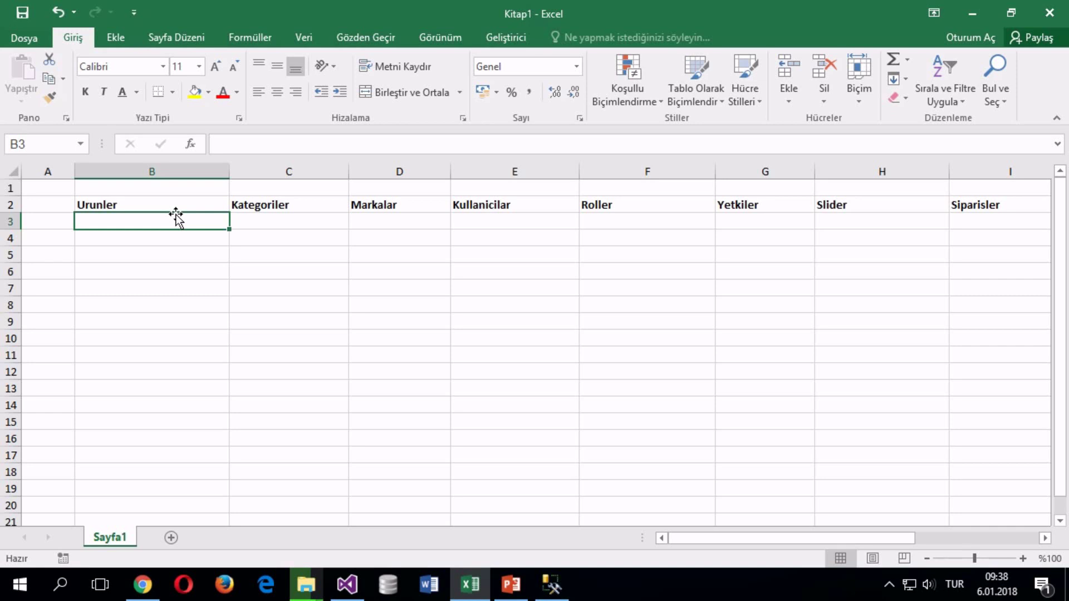
# Step: Widen the empty column M, right after Rezerve, to nearly twice its width
pyautogui.moveTo(804, 537); pyautogui.dragTo(926, 538)
pyautogui.moveTo(1003, 172); pyautogui.dragTo(1041, 171)
pyautogui.click(970, 206)
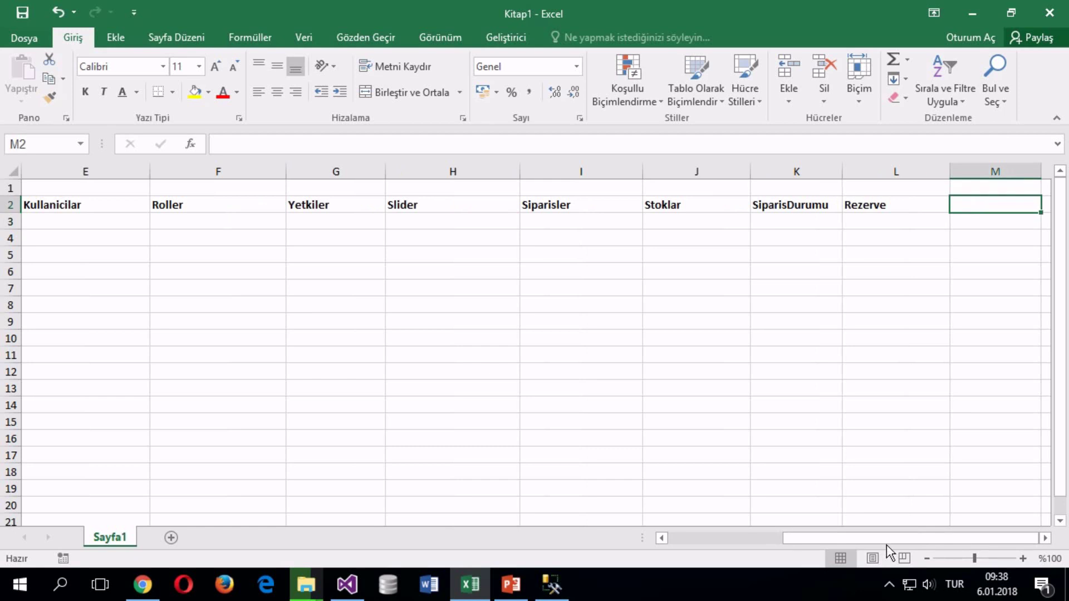
pyautogui.moveTo(887, 544); pyautogui.dragTo(745, 551)
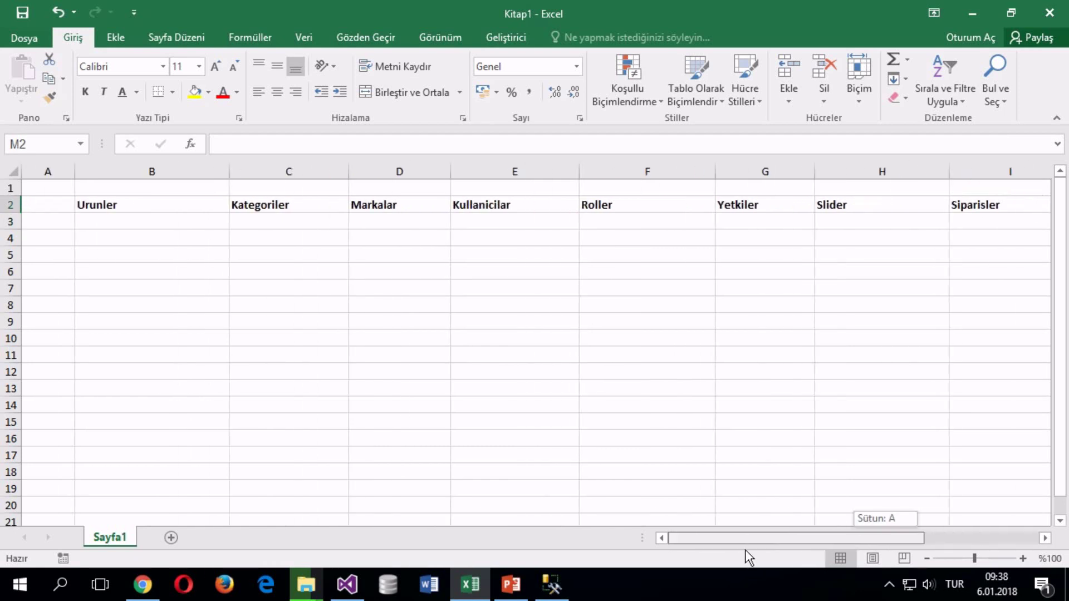
pyautogui.moveTo(745, 550); pyautogui.dragTo(928, 517)
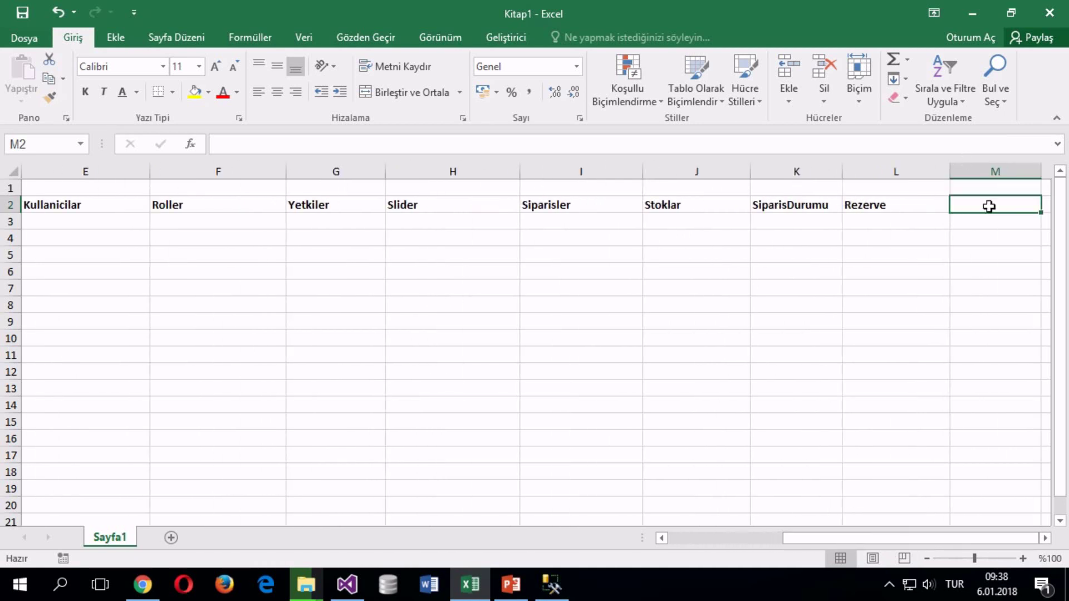
pyautogui.moveTo(1041, 172); pyautogui.dragTo(1050, 173)
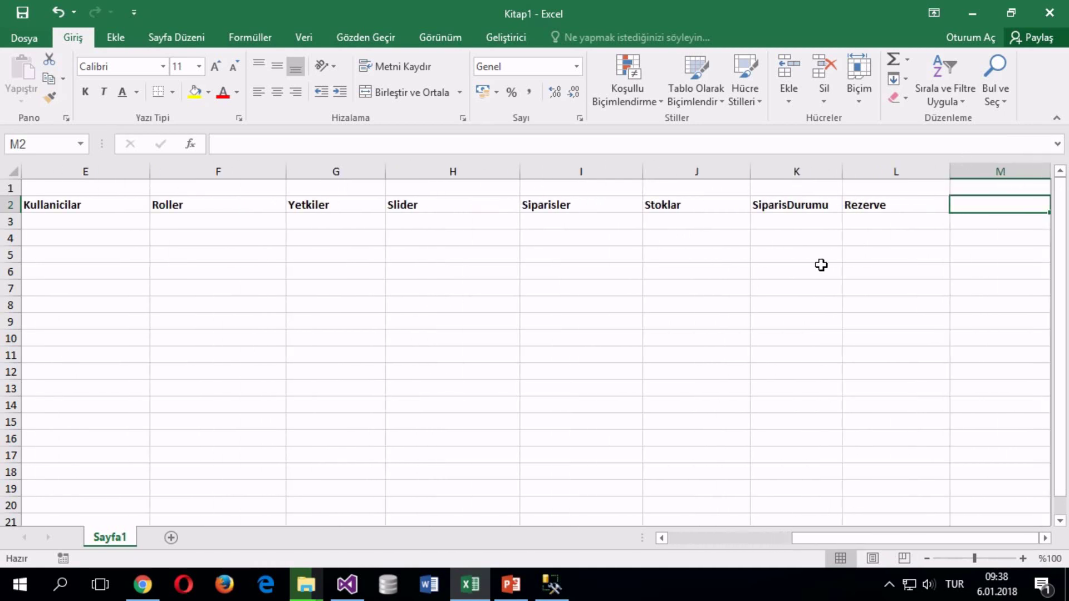
# Step: Enter the heading SiparisLog in cell M2, next to Rezerve
pyautogui.write('S')
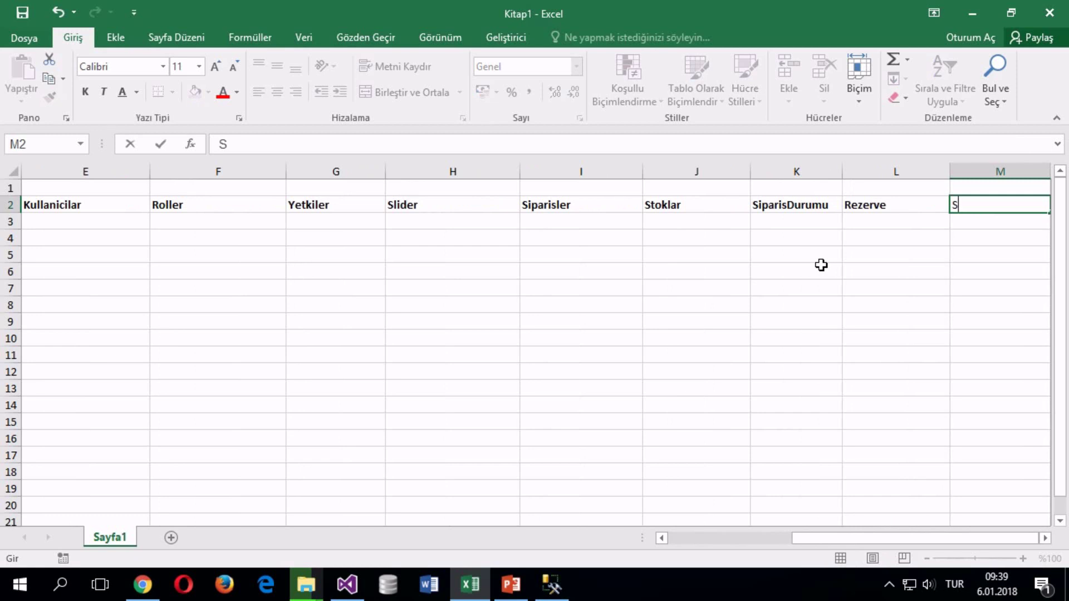
pyautogui.press('BackSpace')
pyautogui.write('Log')
pyautogui.press('BackSpace')
pyautogui.press('BackSpace')
pyautogui.press('BackSpace')
pyautogui.write('SiparisLog')
pyautogui.press('Return')
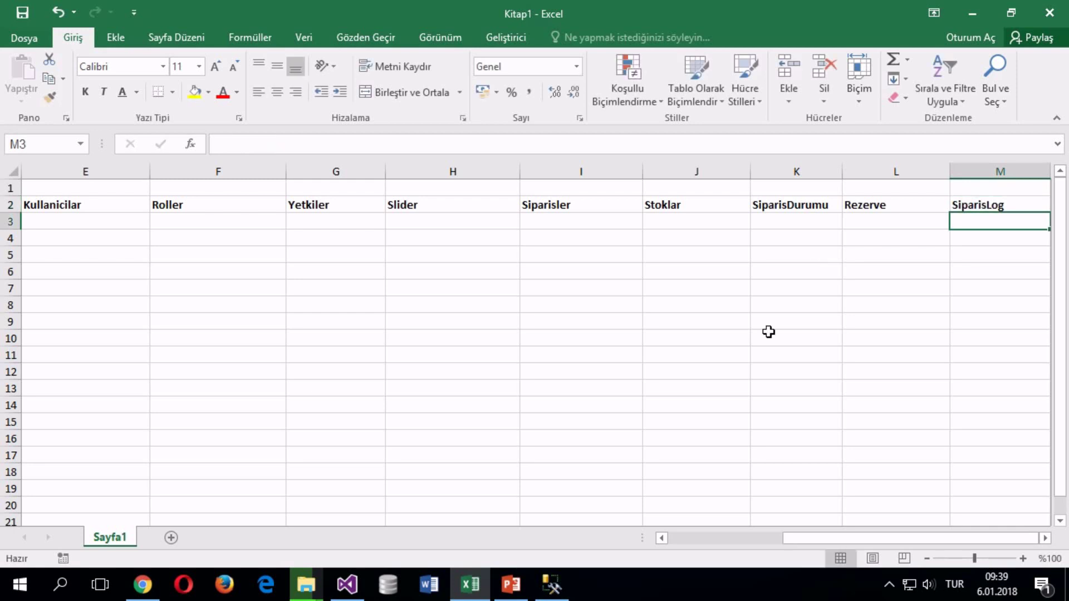
# Step: List the fields Id, Adı, Kodu and Fıyat under the Urunler heading in cells B3 to B6
pyautogui.moveTo(835, 539); pyautogui.dragTo(390, 389)
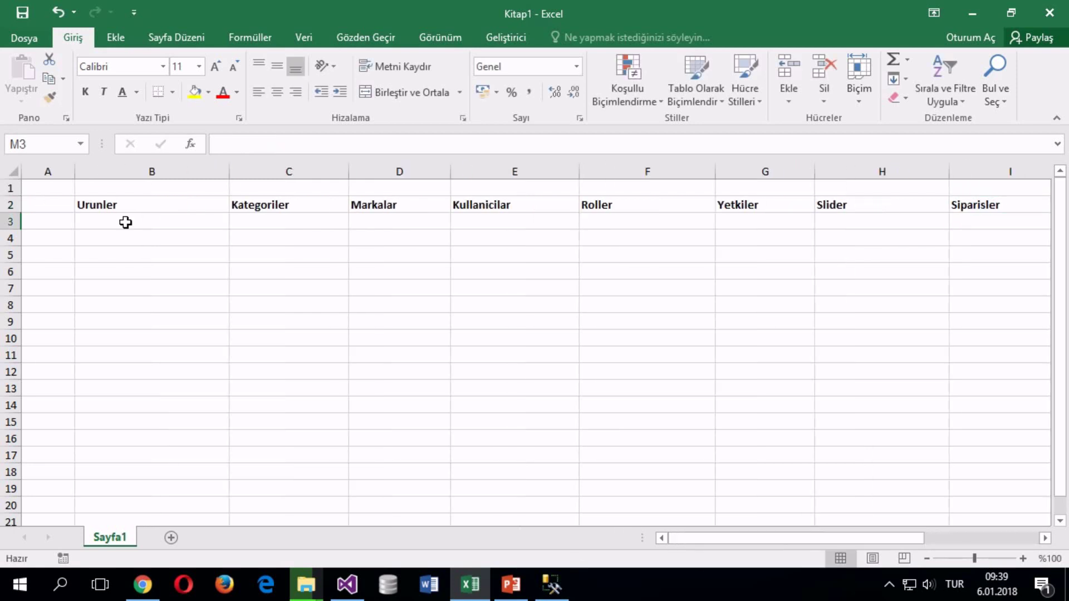
pyautogui.click(123, 222)
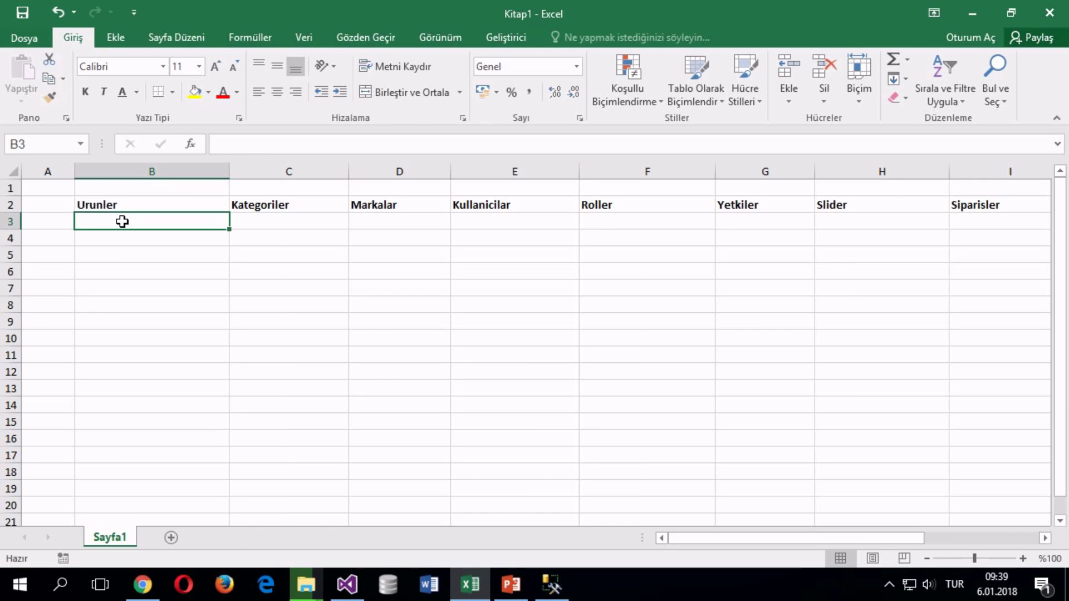
pyautogui.write('Id')
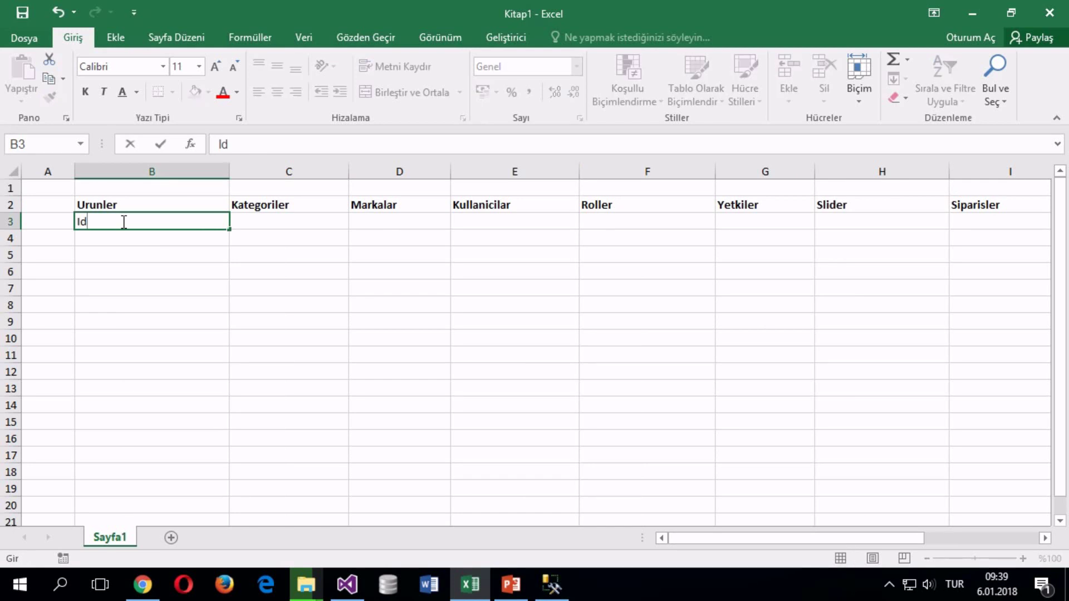
pyautogui.press('Return')
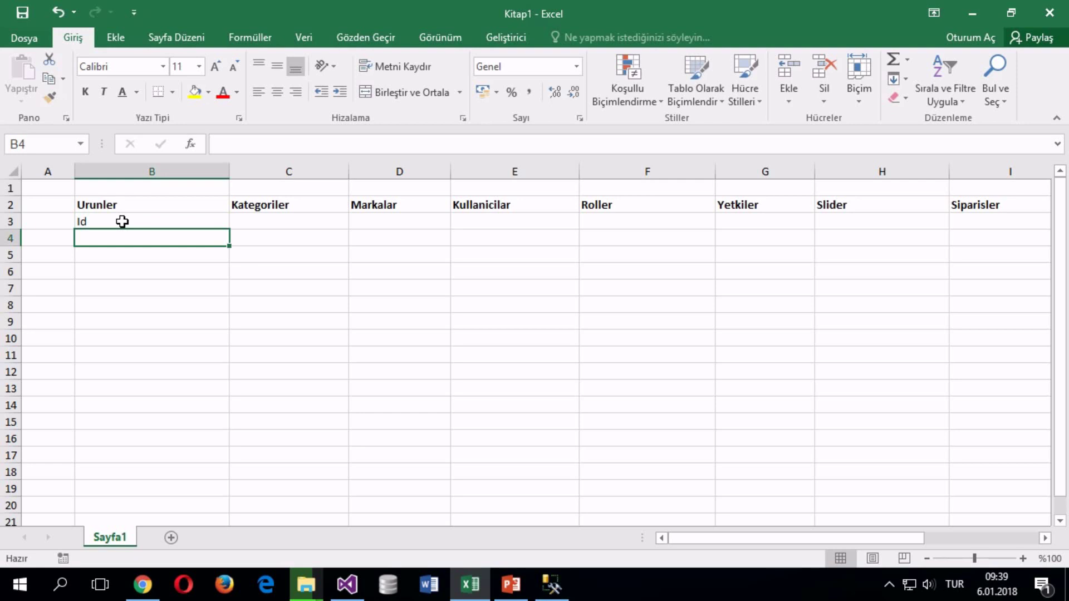
pyautogui.press('Down')
pyautogui.press('Up')
pyautogui.write('Adı')
pyautogui.press('Return')
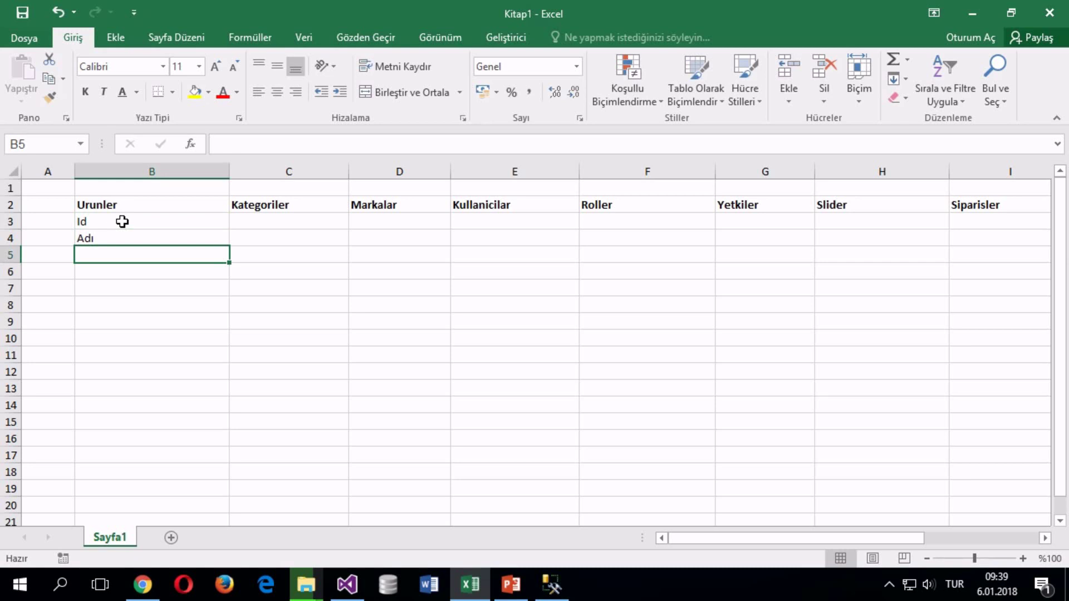
pyautogui.write('Kodu')
pyautogui.press('Return')
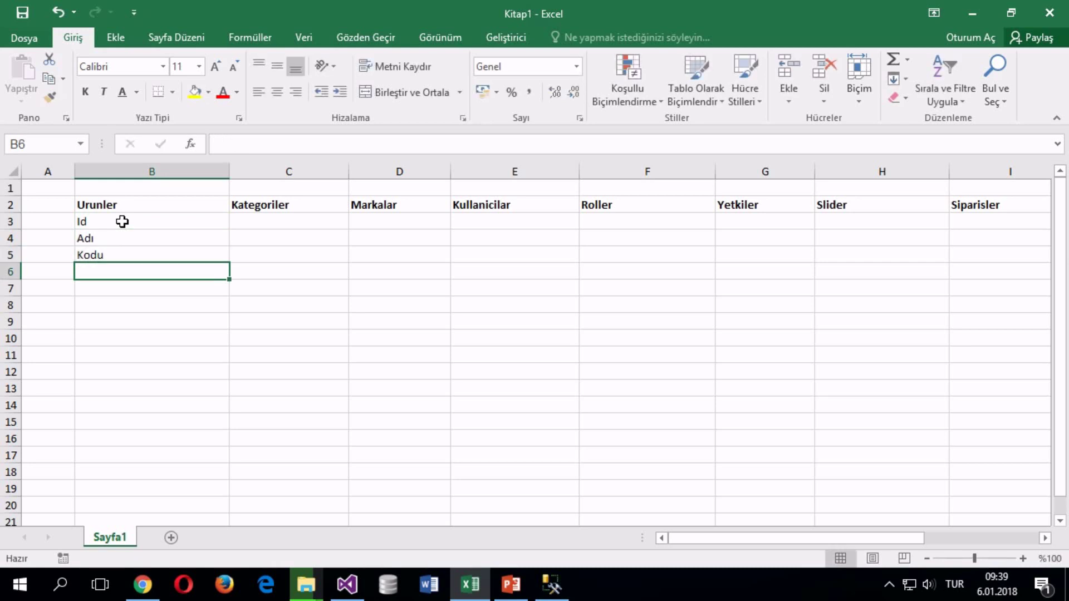
pyautogui.write('Fıyat')
pyautogui.press('Return')
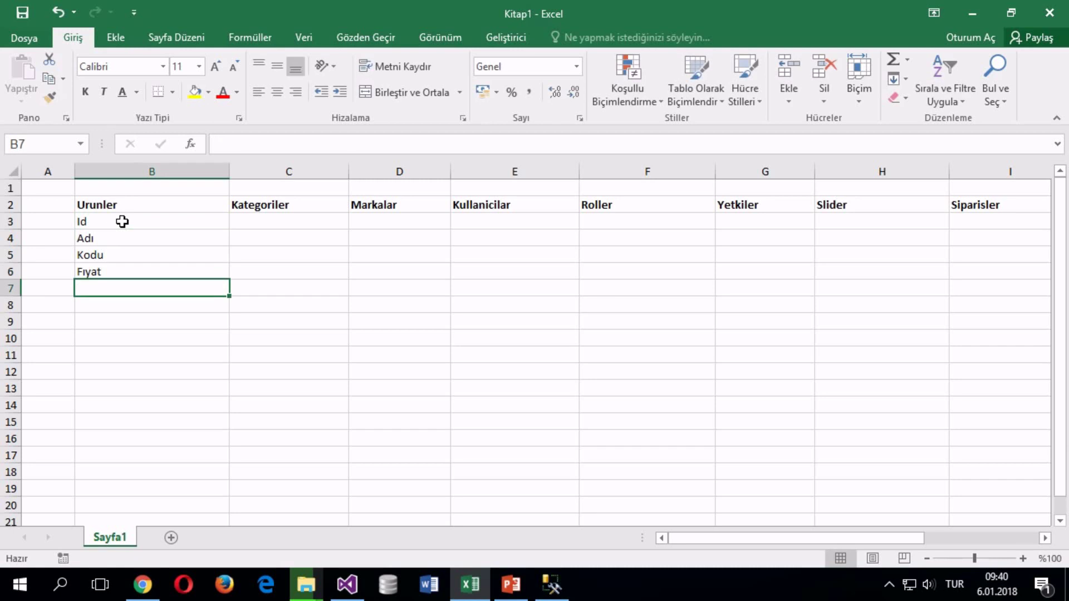
# Step: Shorten the field name in cell B4, below Id, to Ad
pyautogui.click(124, 231)
pyautogui.press('Up')
pyautogui.press('Up')
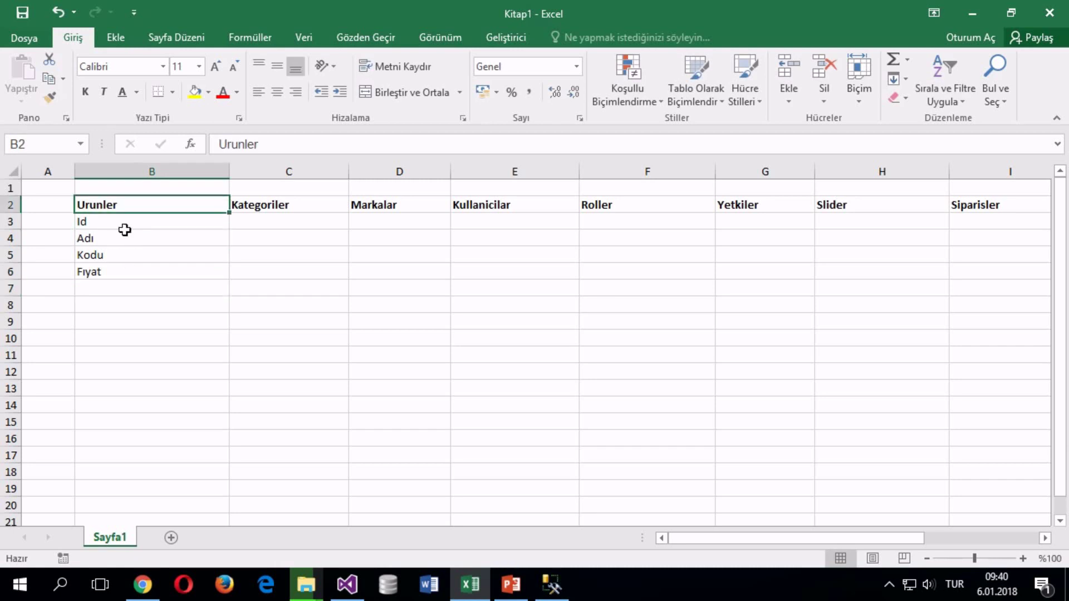
pyautogui.click(121, 235)
pyautogui.doubleClick(122, 235)
pyautogui.press('BackSpace')
pyautogui.press('Return')
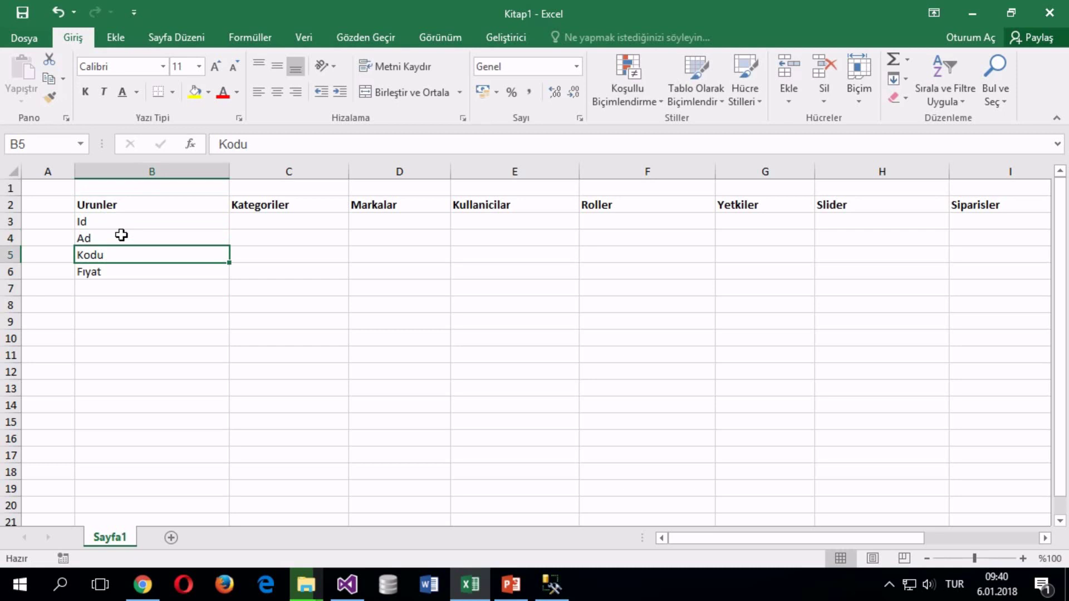
pyautogui.press('Down')
pyautogui.press('Down')
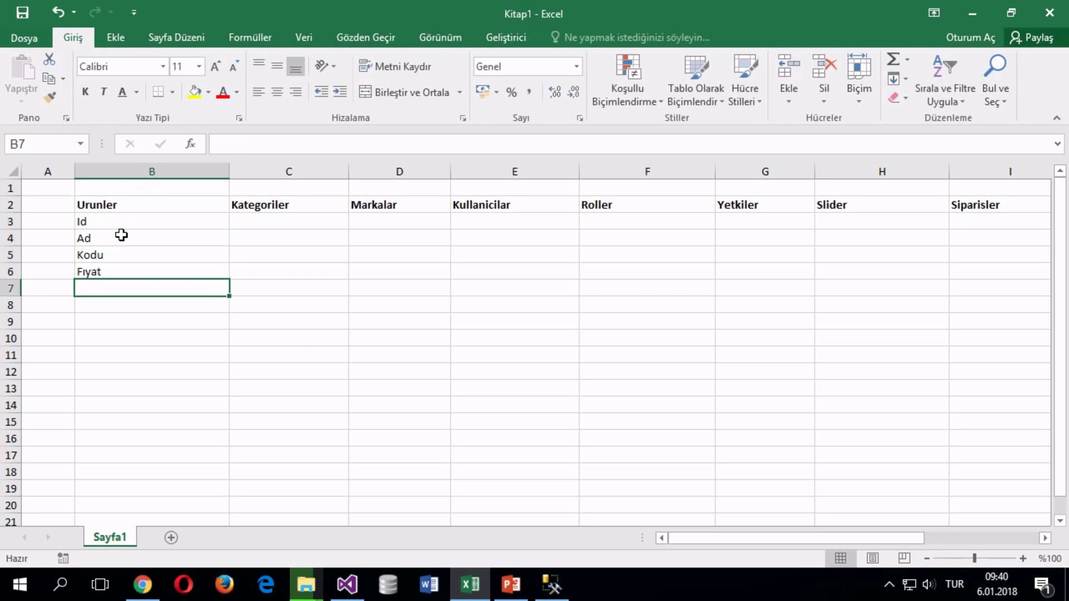
pyautogui.write('Re')
pyautogui.press('BackSpace')
pyautogui.press('BackSpace')
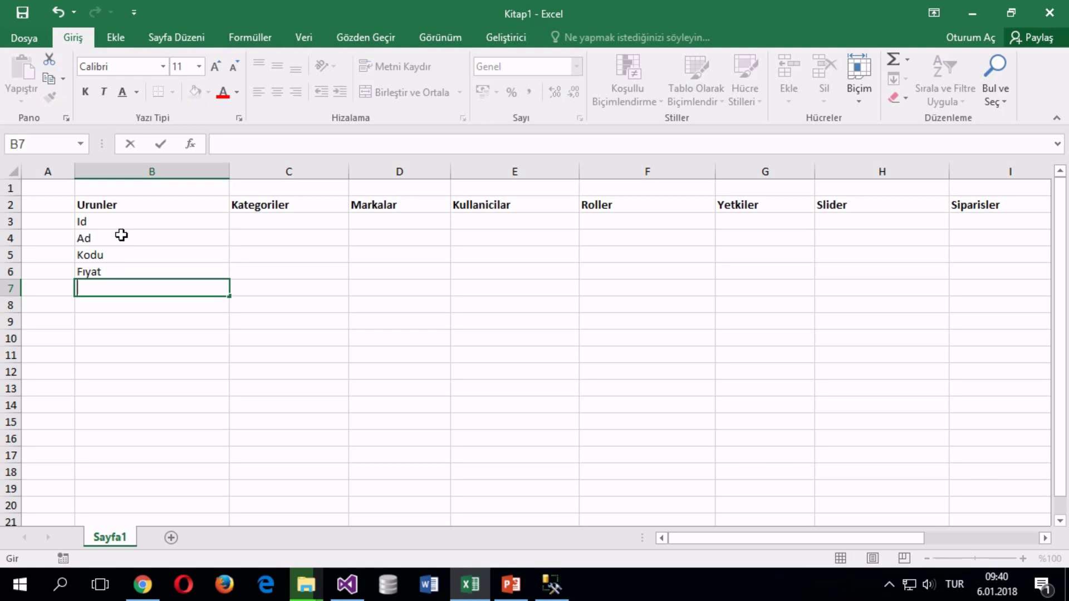
pyautogui.write('Resım')
pyautogui.press('BackSpace')
pyautogui.press('BackSpace')
pyautogui.press('BackSpace')
pyautogui.press('BackSpace')
pyautogui.press('BackSpace')
pyautogui.moveTo(792, 540); pyautogui.dragTo(937, 535)
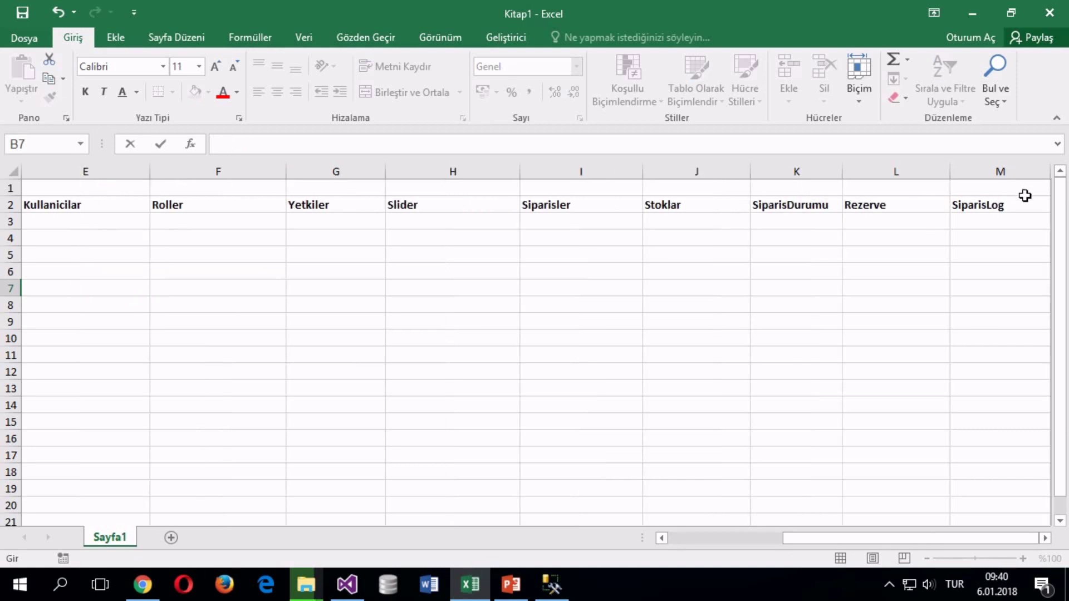
pyautogui.click(1020, 215)
pyautogui.click(954, 537)
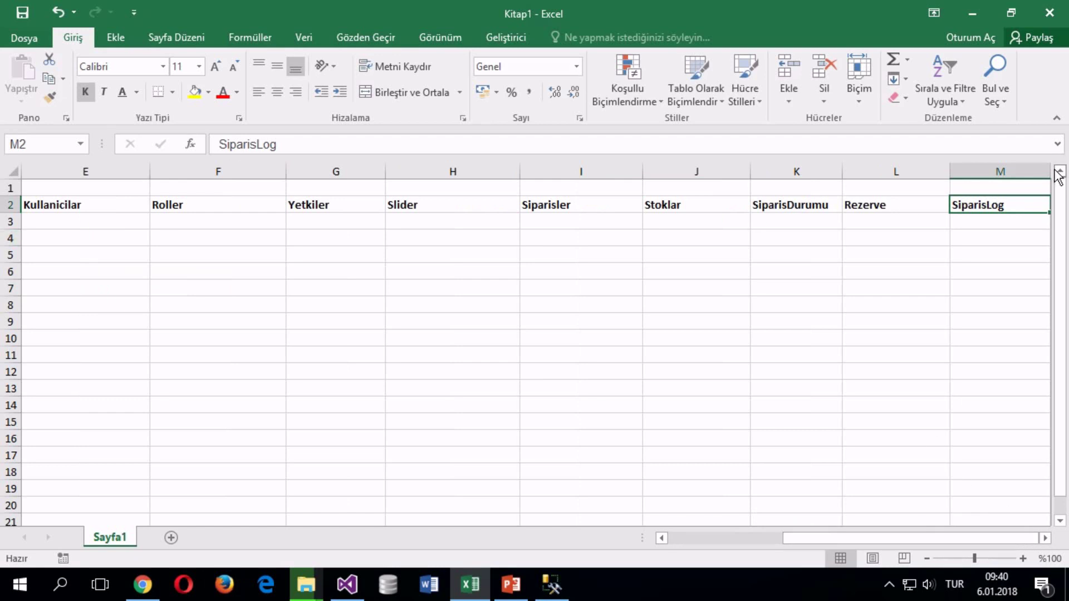
pyautogui.click(1027, 338)
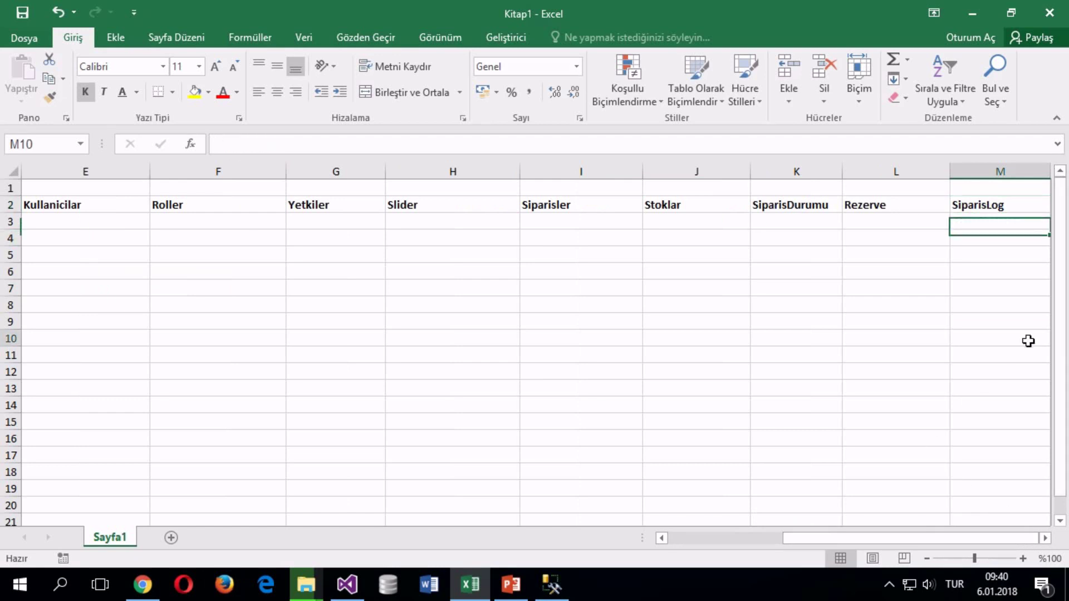
pyautogui.click(1021, 171)
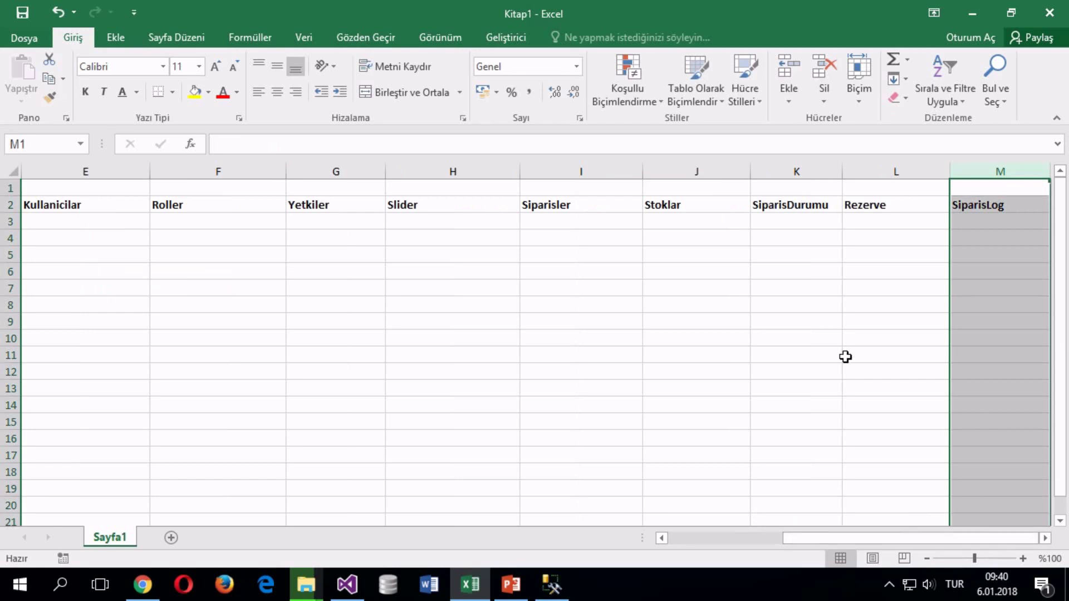
# Step: Add a new blank worksheet to the workbook and return to Sayfa1
pyautogui.click(171, 538)
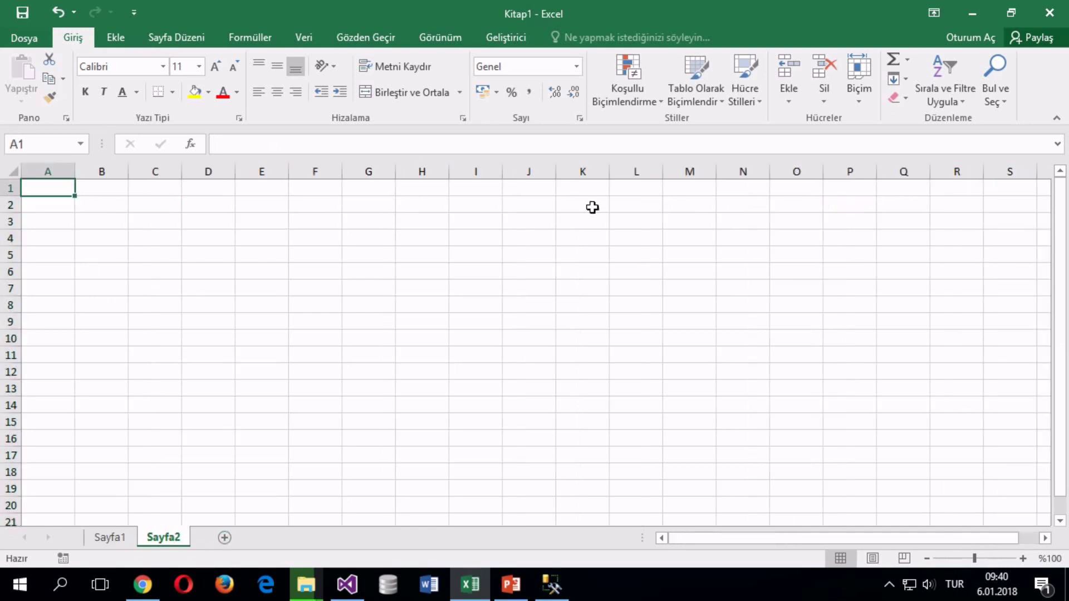
pyautogui.click(110, 543)
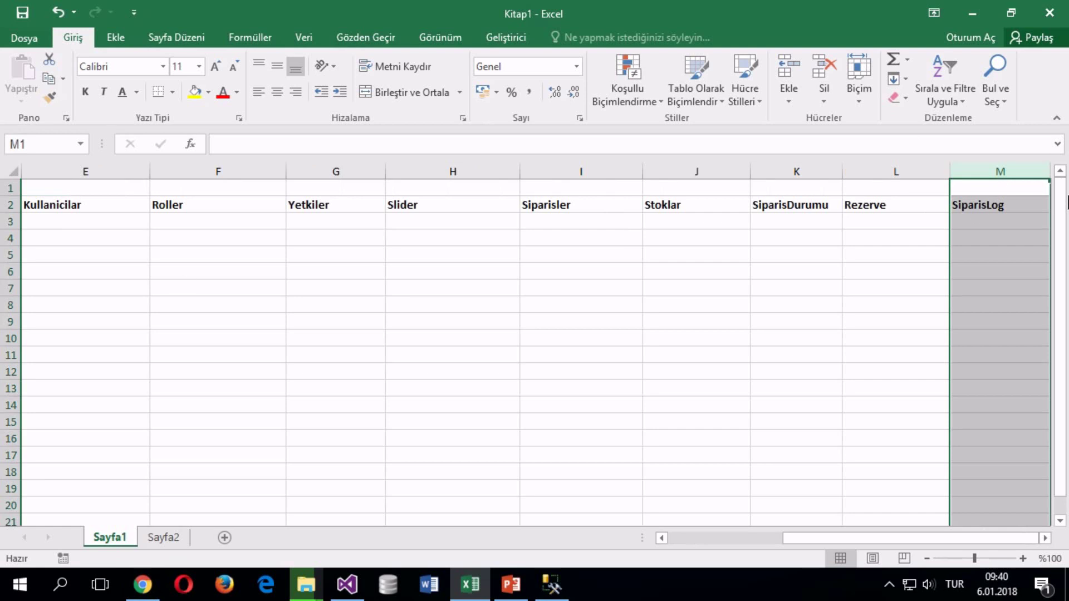
pyautogui.press('Return')
pyautogui.press('Return')
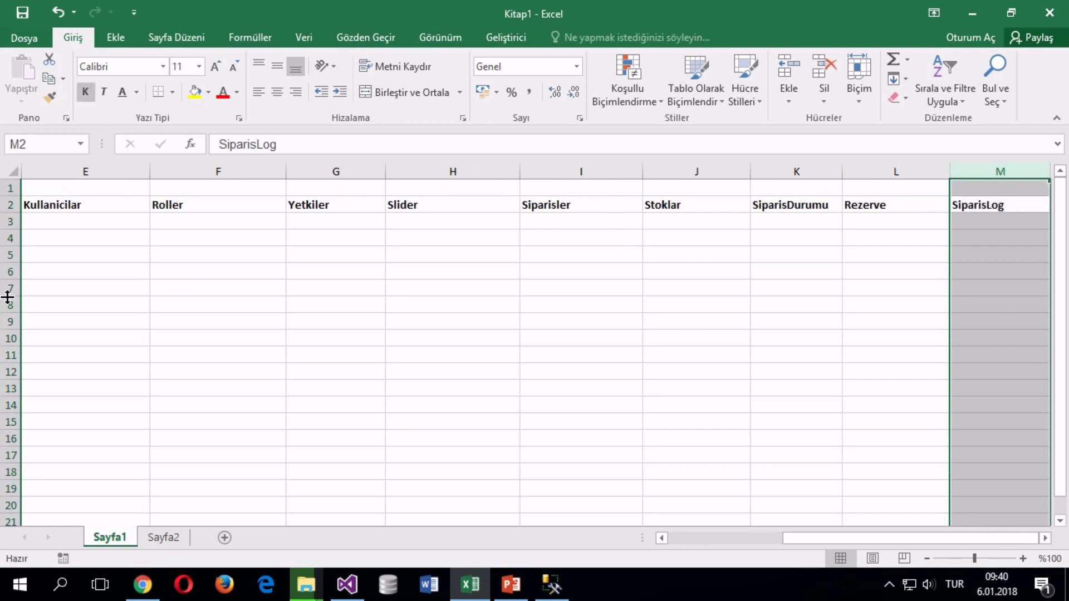
# Step: Widen column N to about twice its width and enter the heading Resimler in cell N2, next to SiparisLog
pyautogui.click(953, 204)
pyautogui.press('Right')
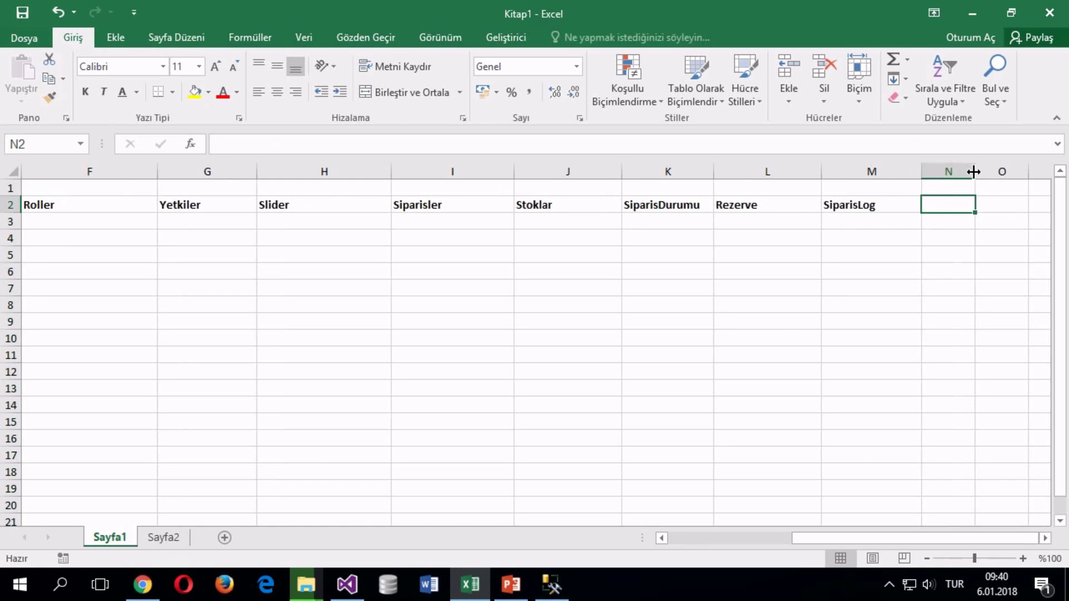
pyautogui.moveTo(975, 171); pyautogui.dragTo(1027, 171)
pyautogui.doubleClick(969, 206)
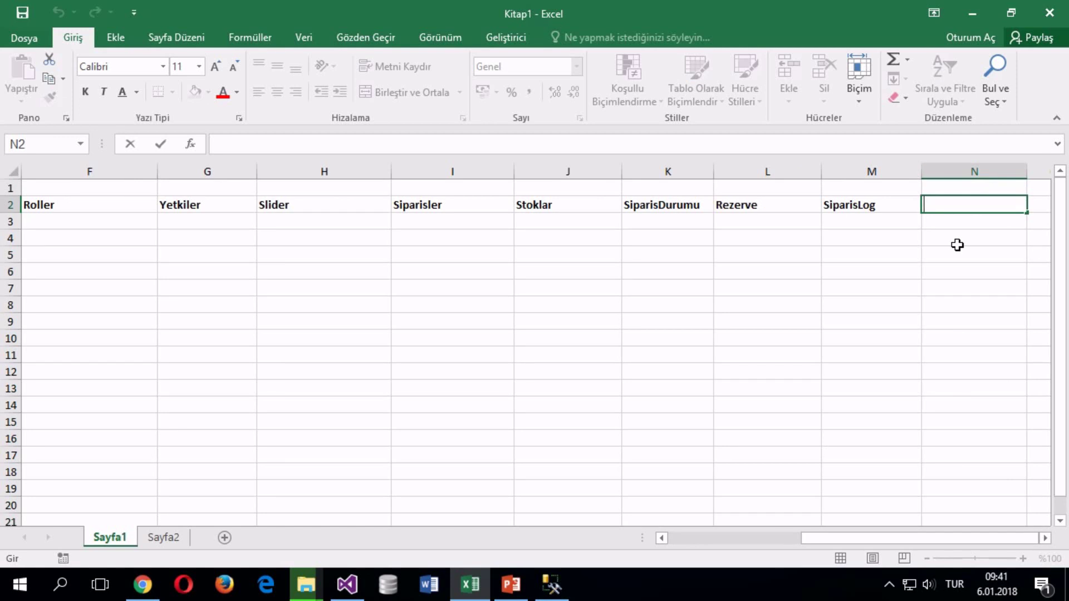
pyautogui.write('Resimler')
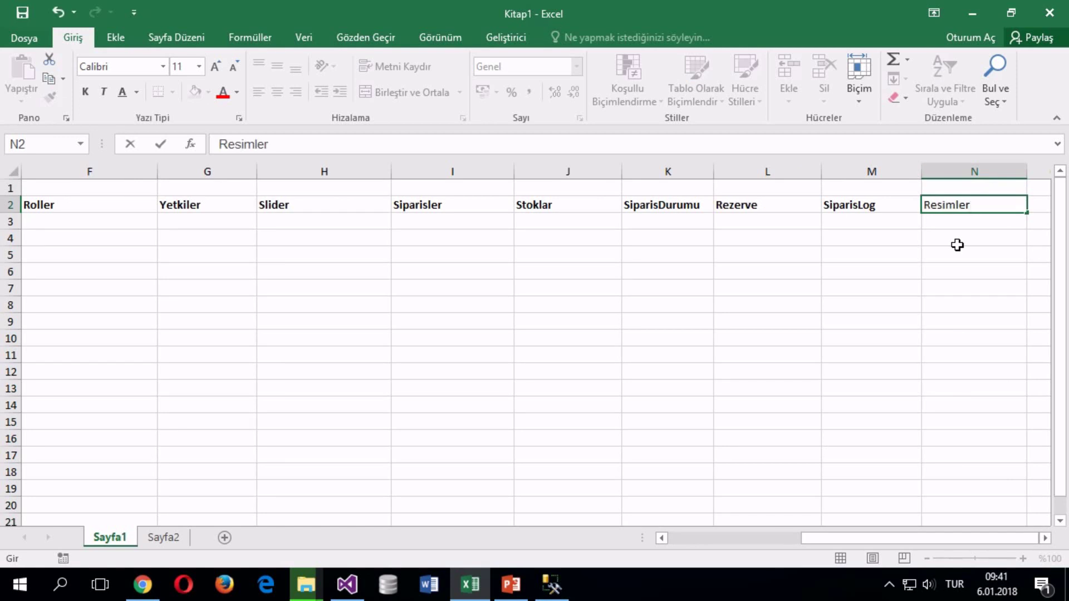
pyautogui.press('Return')
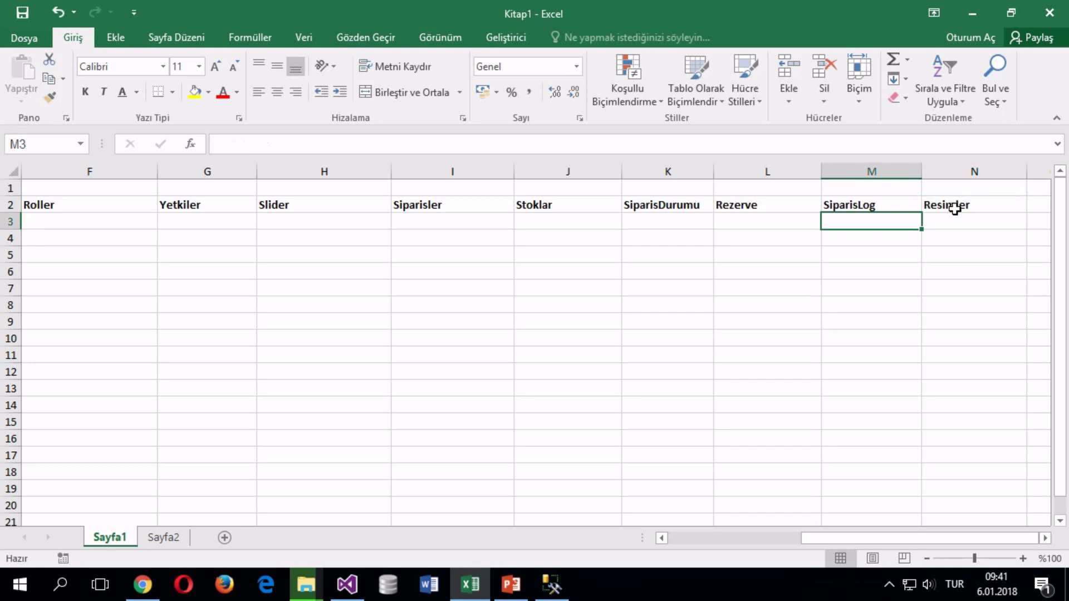
# Step: Enter the heading UrunResim in cell O2, next to Resimler, and widen column O to about twice its width
pyautogui.click(954, 207)
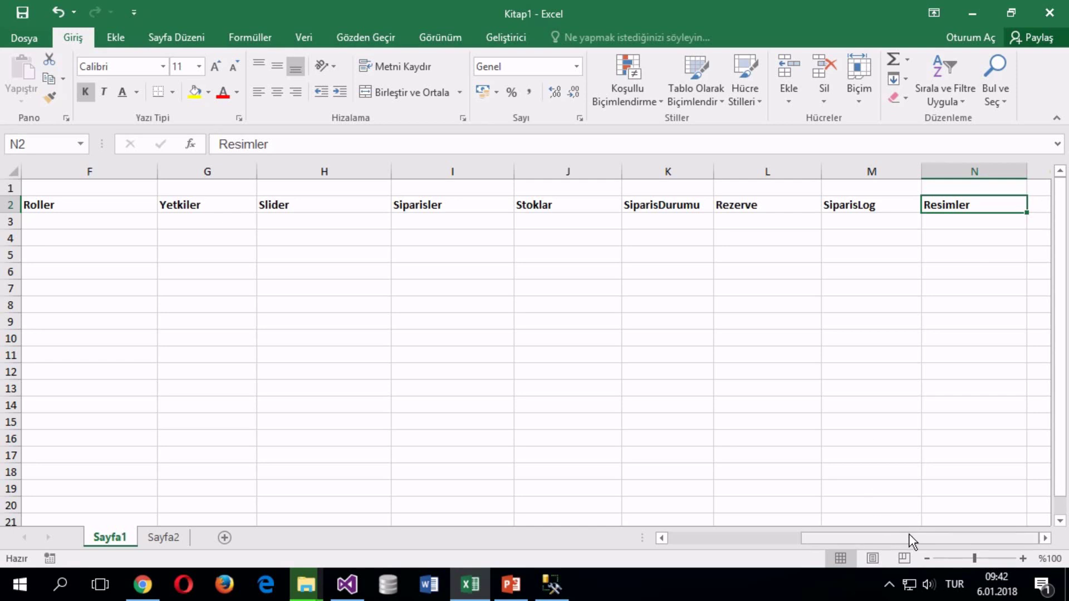
pyautogui.click(1040, 205)
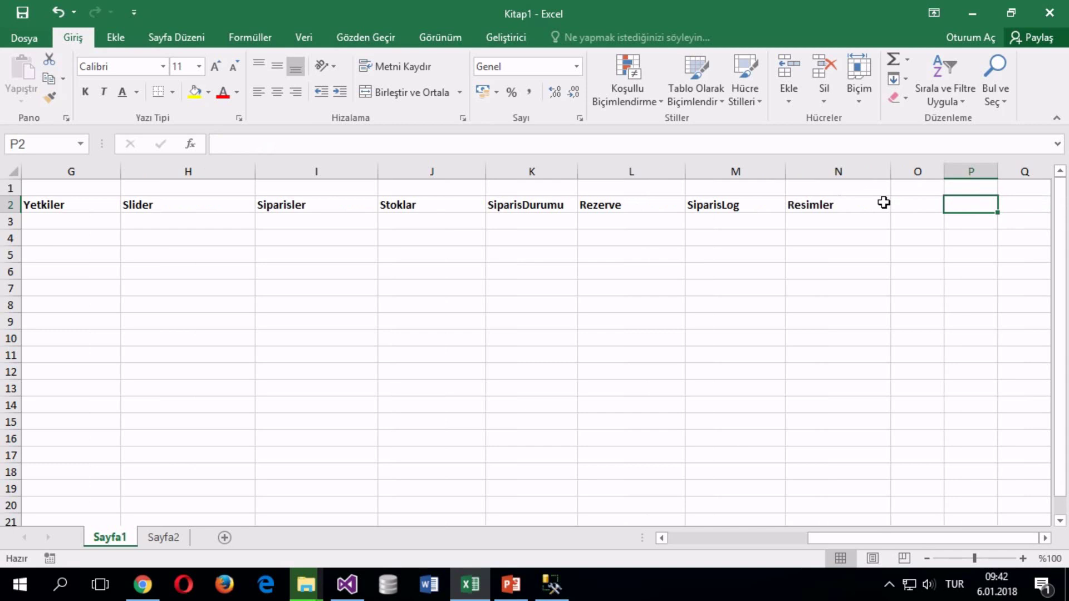
pyautogui.write('UrunResim')
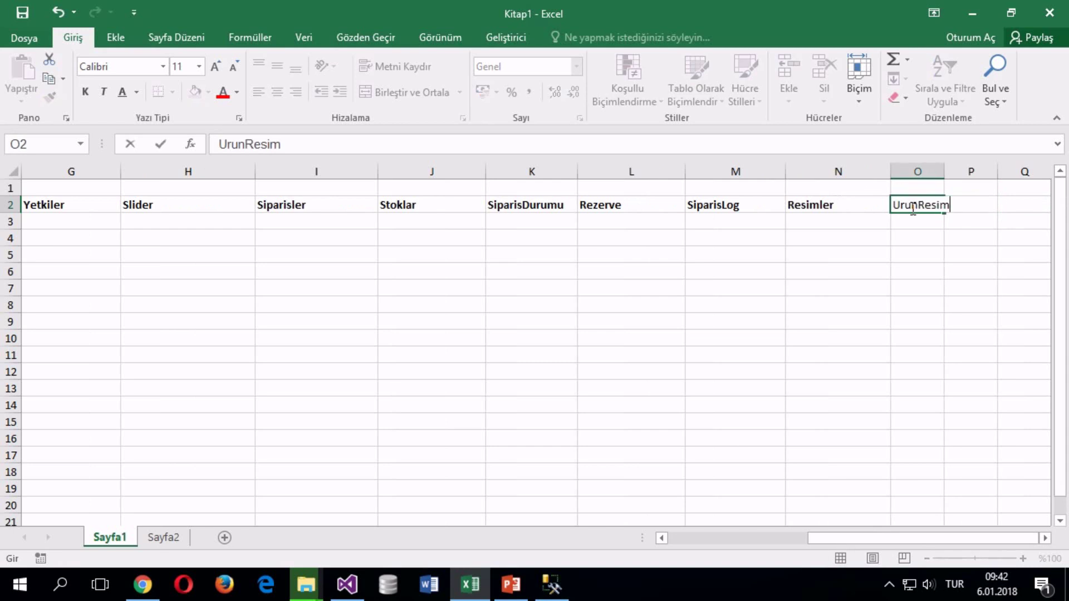
pyautogui.click(916, 217)
pyautogui.moveTo(945, 172); pyautogui.dragTo(997, 172)
# Step: Add the fields MarkaId and KategoriId to the Urunler list in cells B7 and B8
pyautogui.moveTo(919, 539); pyautogui.dragTo(703, 551)
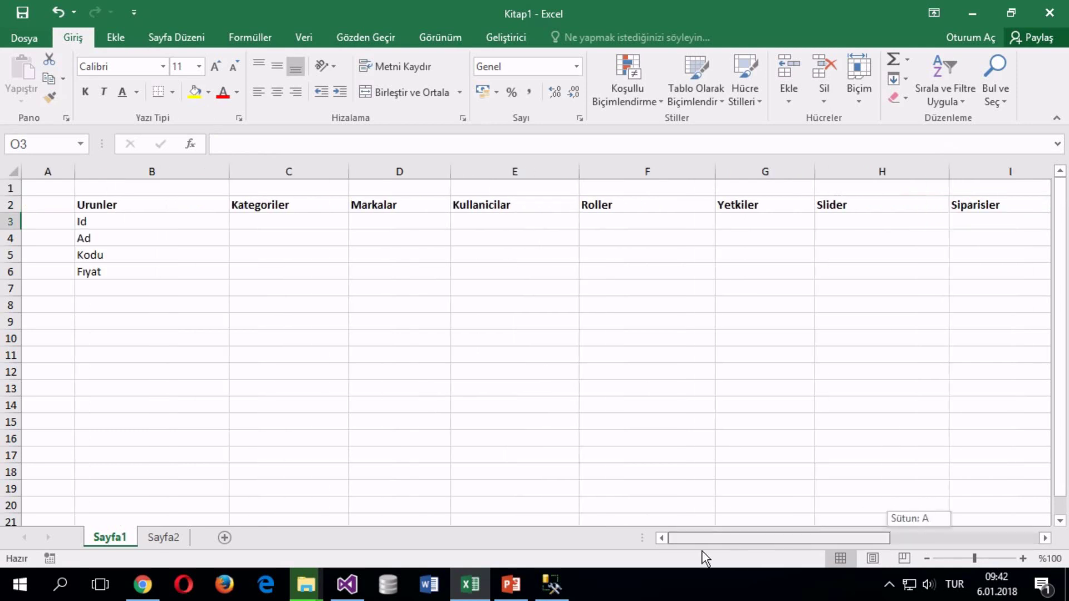
pyautogui.click(92, 287)
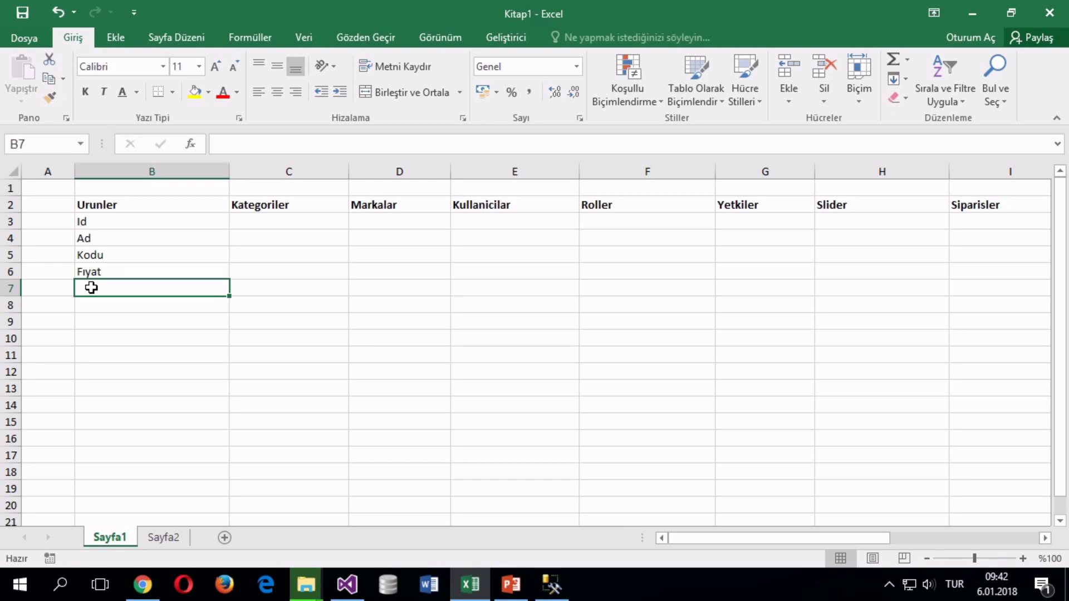
pyautogui.write('MarkaId')
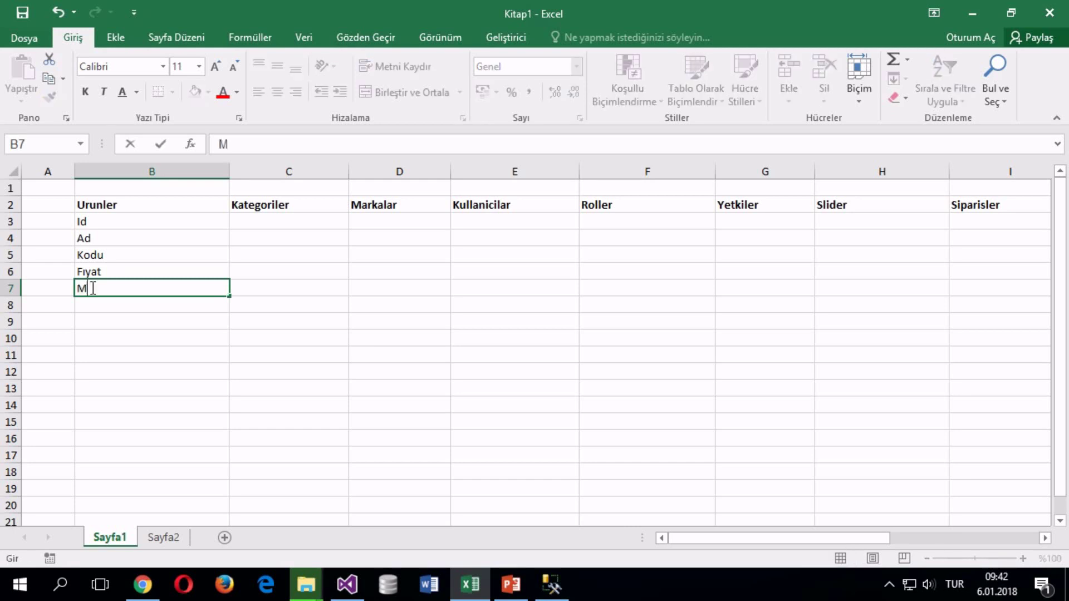
pyautogui.press('Return')
pyautogui.write('KategoriId')
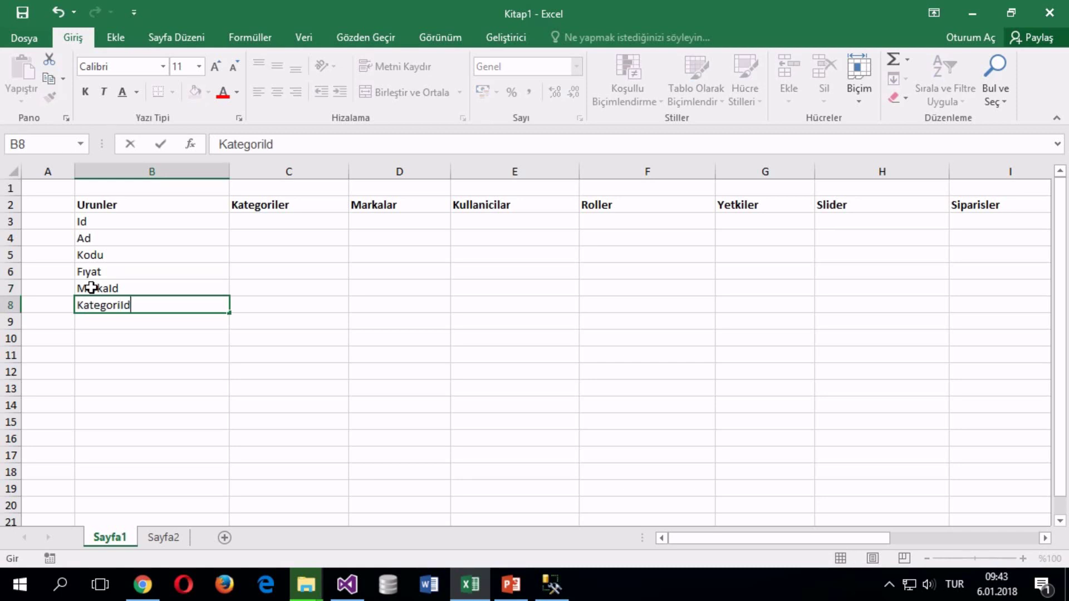
pyautogui.press('Return')
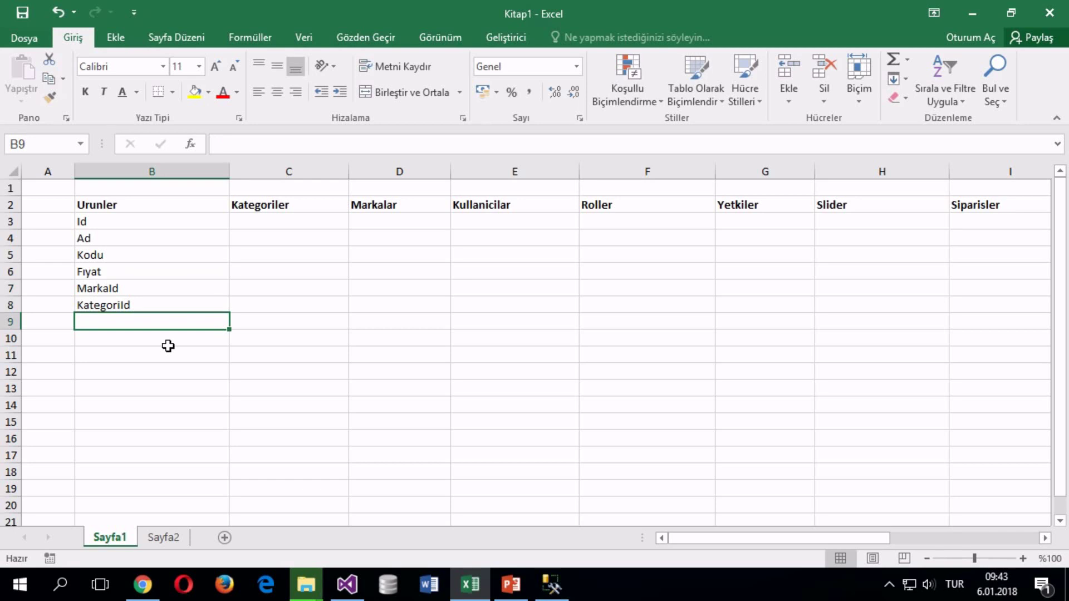
pyautogui.write('Invent')
pyautogui.press('BackSpace')
pyautogui.press('BackSpace')
pyautogui.press('BackSpace')
pyautogui.press('BackSpace')
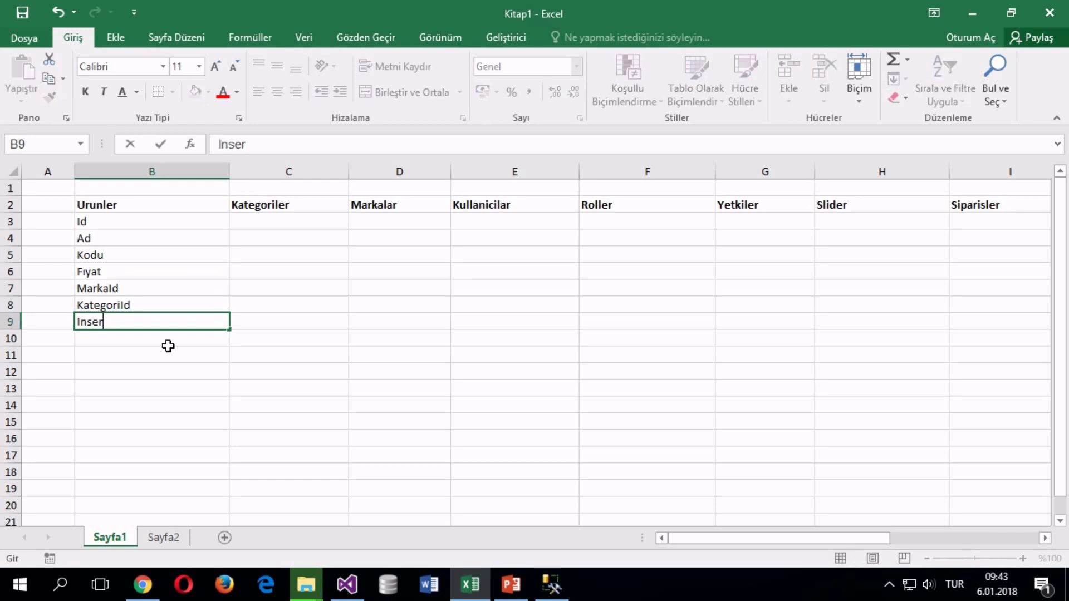
pyautogui.press('BackSpace')
pyautogui.press('Escape')
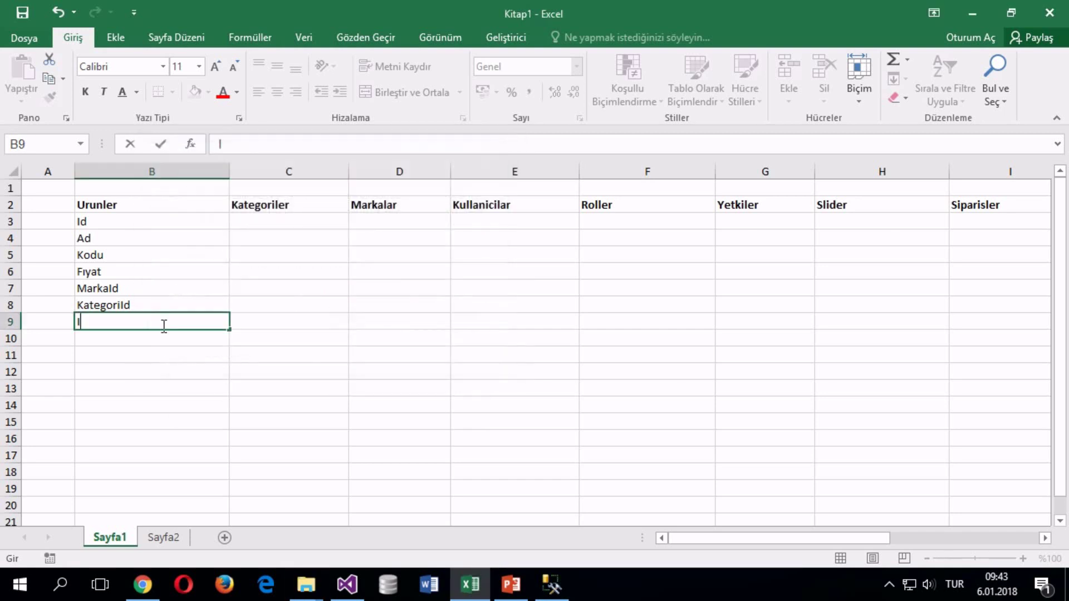
pyautogui.press('BackSpace')
# Step: Add the fields Kayıt_Tarihi and Guncelleme_Tarihi to the Urunler list in cells B9 and B10
pyautogui.write('Kayıt_Tarih')
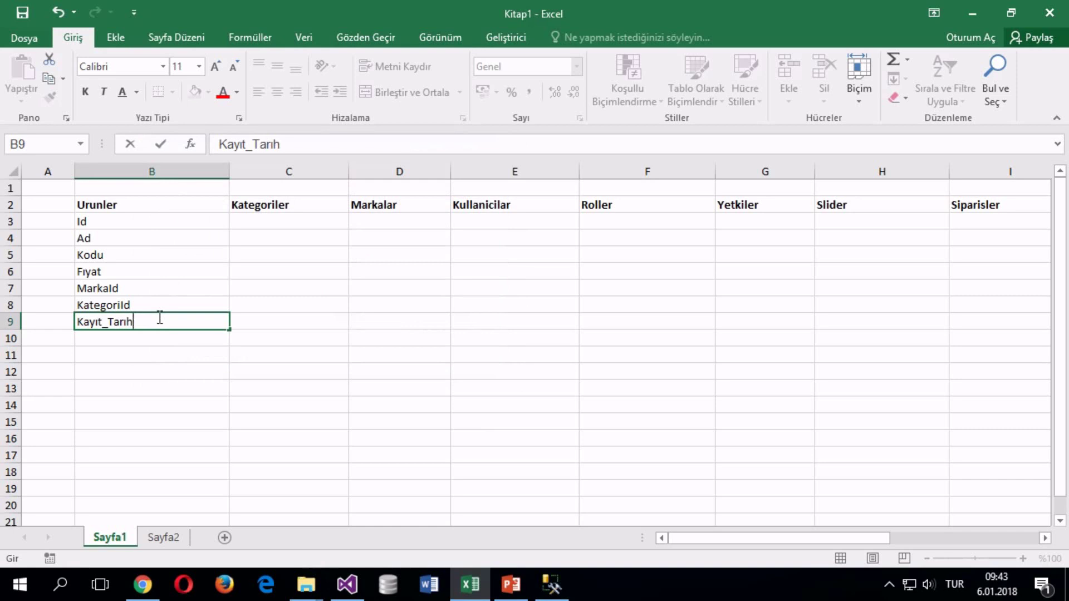
pyautogui.press('BackSpace')
pyautogui.write('hi')
pyautogui.press('Return')
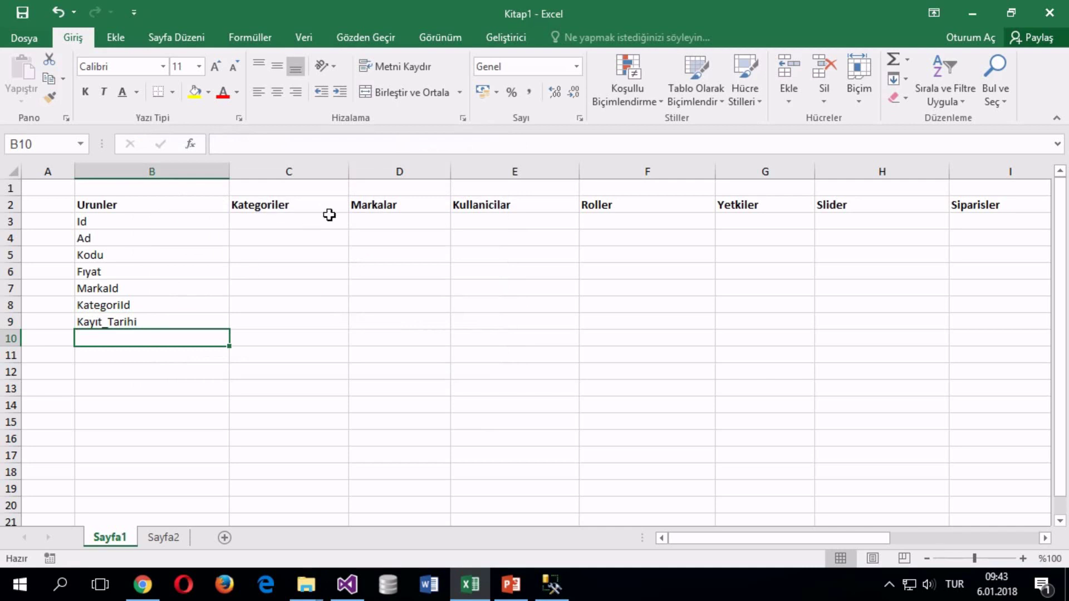
pyautogui.write('Guncelle')
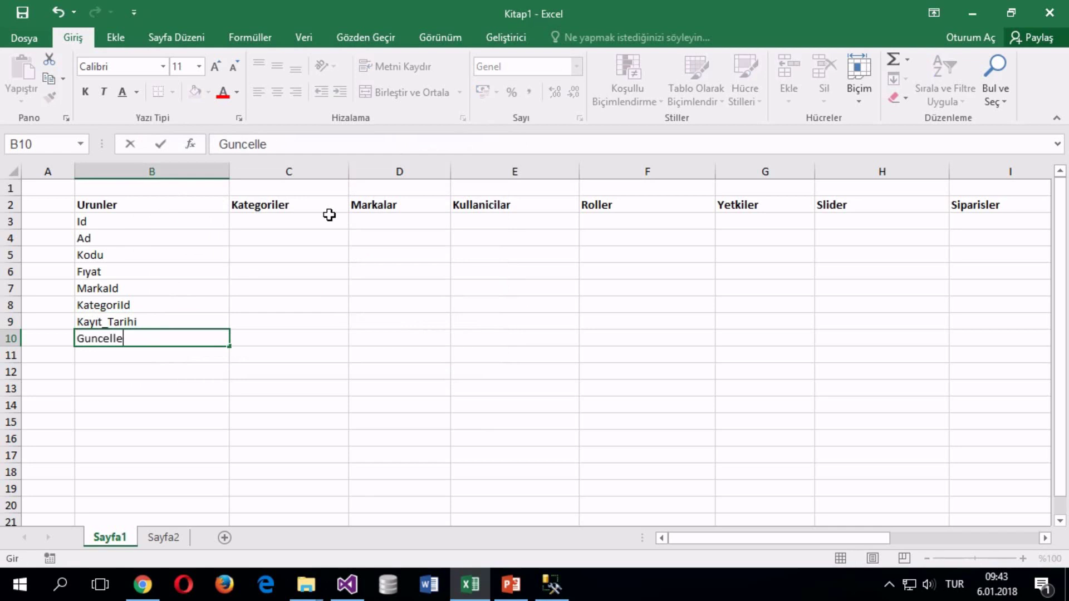
pyautogui.write('me_Tarihi')
pyautogui.press('Return')
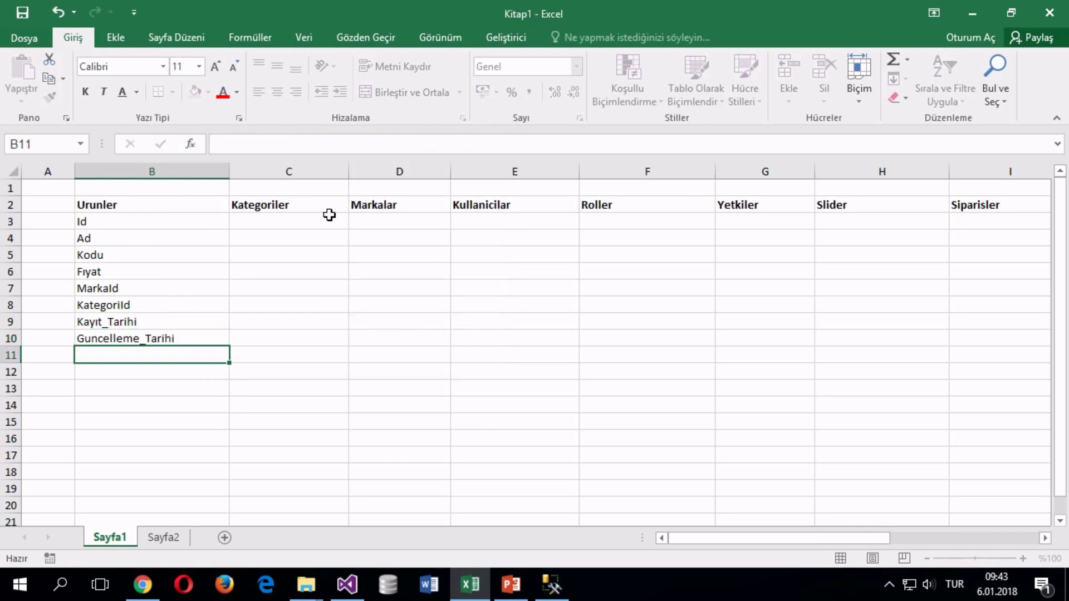
# Step: List the fields Id and Ad under the Kategoriler heading in cells C3 and C4
pyautogui.click(295, 219)
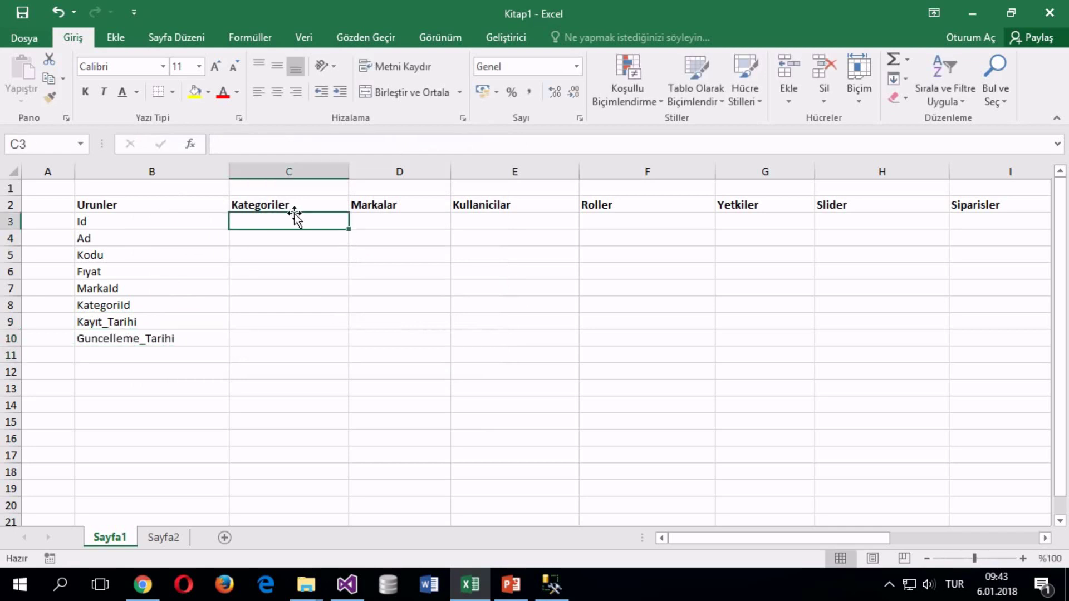
pyautogui.write('Id')
pyautogui.press('Return')
pyautogui.write('Ad')
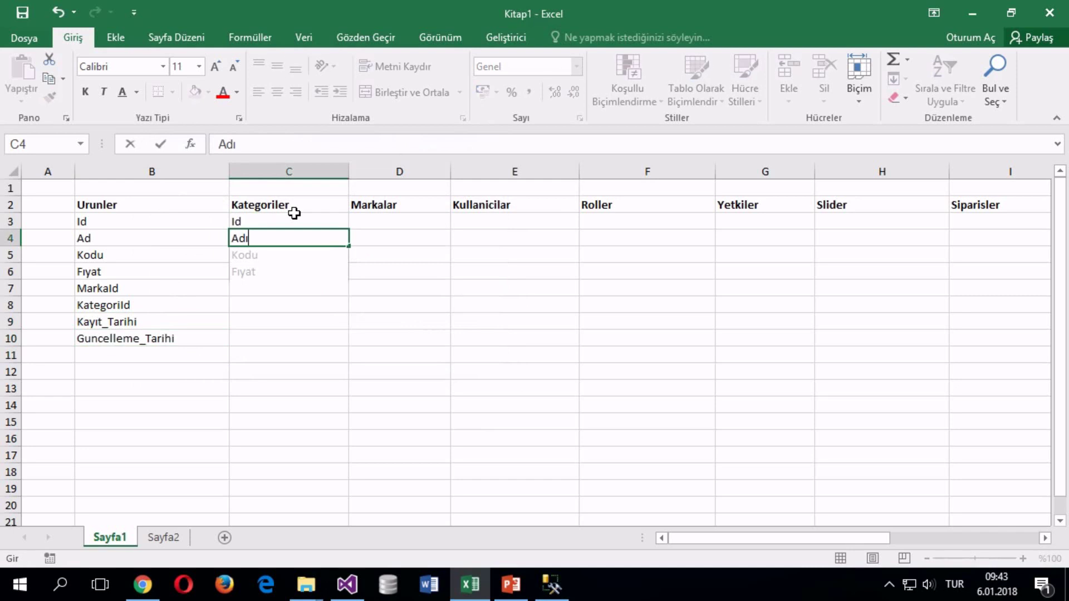
pyautogui.press('Return')
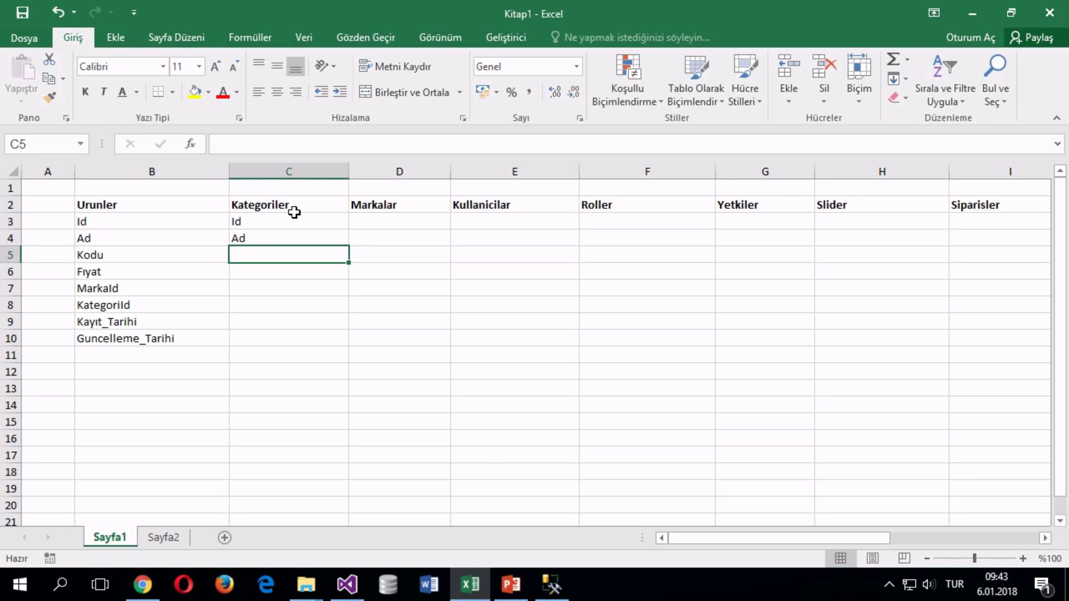
# Step: Add the fields OnaylandıMı and Gosterım to the Urunler list in cells B11 and B12
pyautogui.click(154, 355)
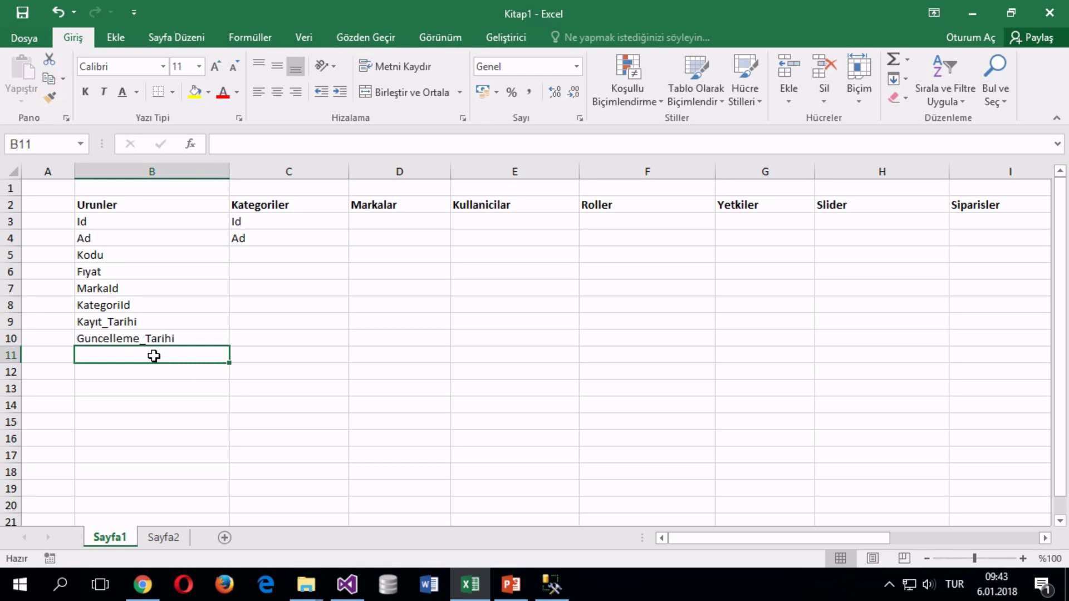
pyautogui.write('Onayla')
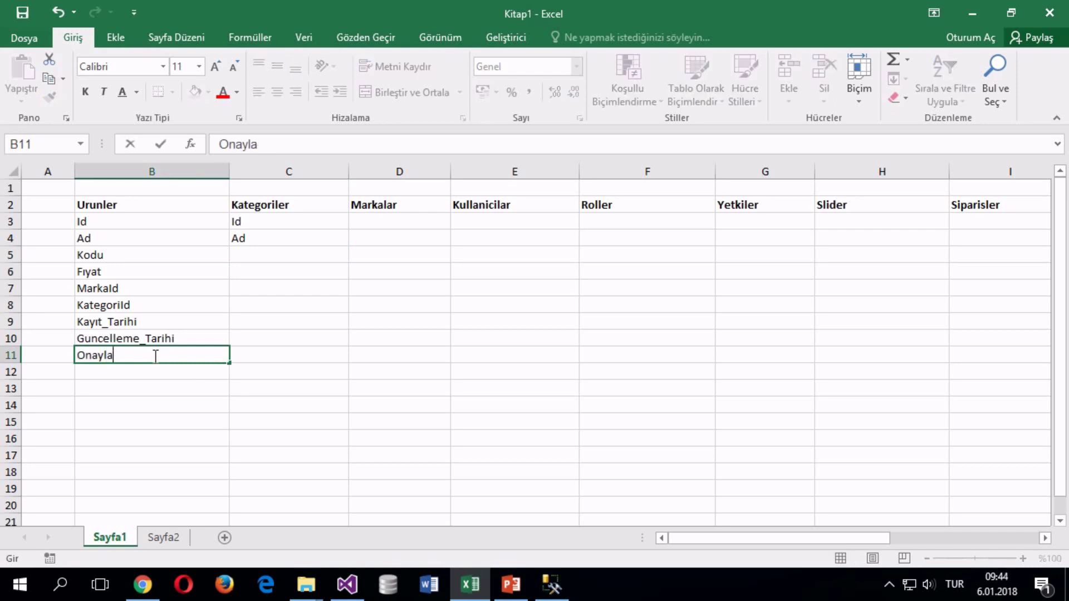
pyautogui.write('ndıMı')
pyautogui.press('Return')
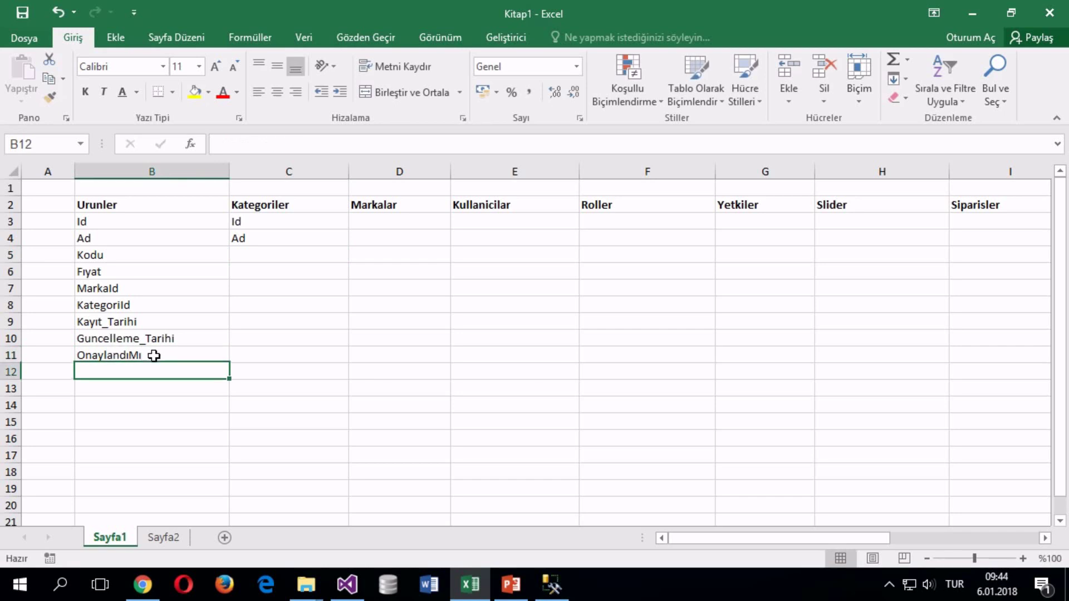
pyautogui.write('Gostore')
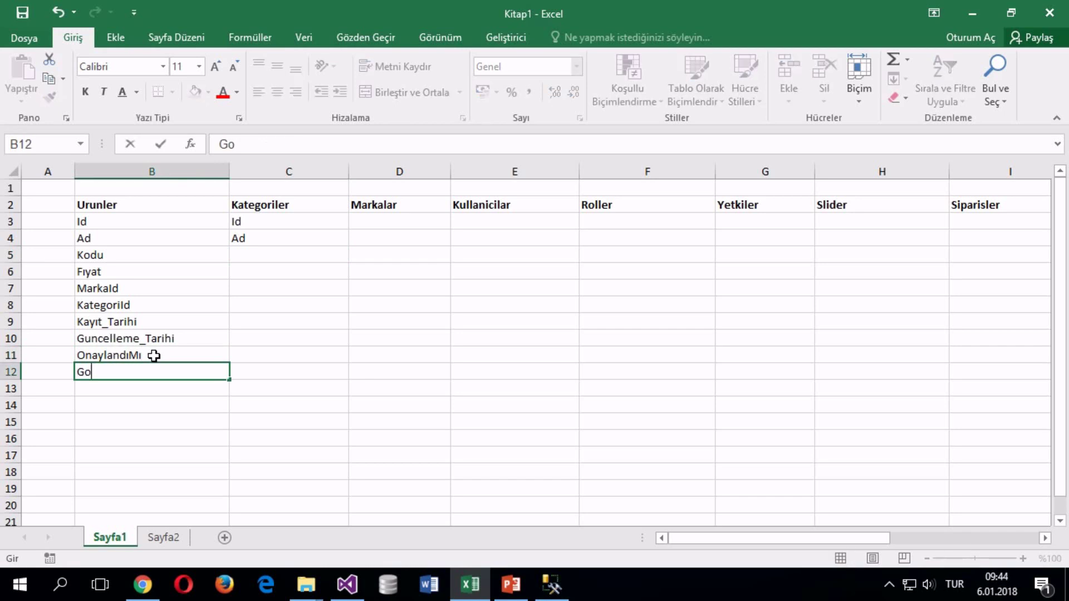
pyautogui.press('BackSpace')
pyautogui.press('BackSpace')
pyautogui.press('BackSpace')
pyautogui.write('erım')
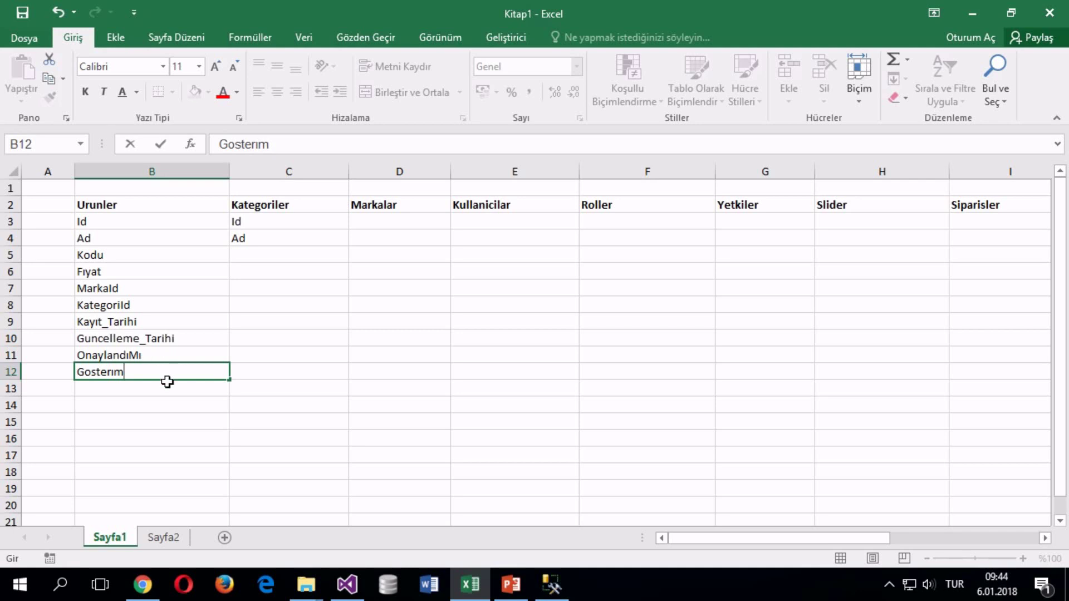
# Step: Enter the heading OnayDurumu in cell P2, next to UrunResim
pyautogui.moveTo(783, 541); pyautogui.dragTo(983, 526)
pyautogui.click(1021, 203)
pyautogui.write('OnayDurumu')
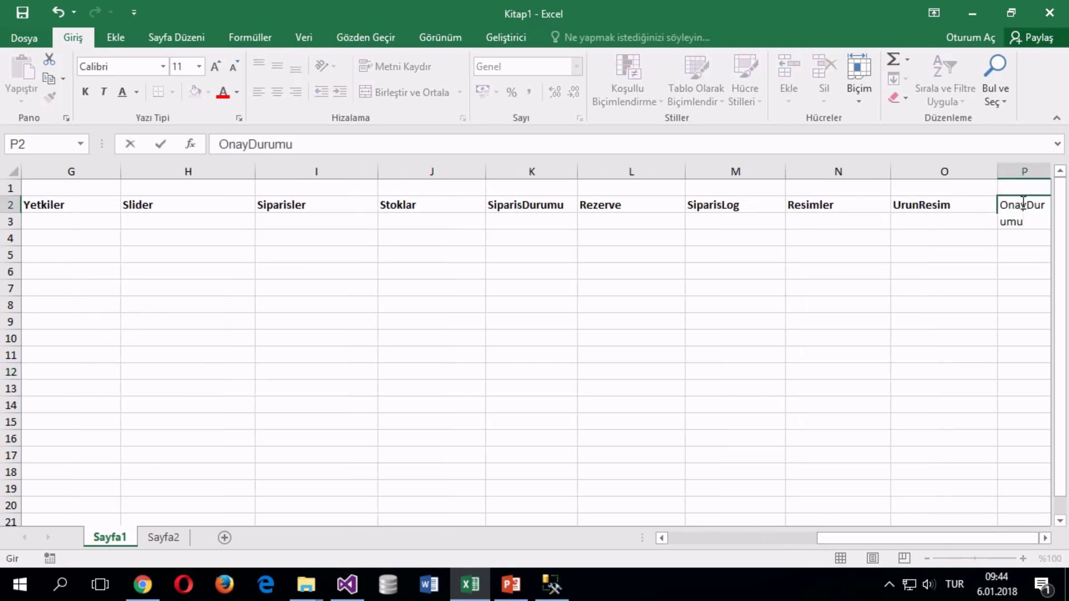
pyautogui.press('Return')
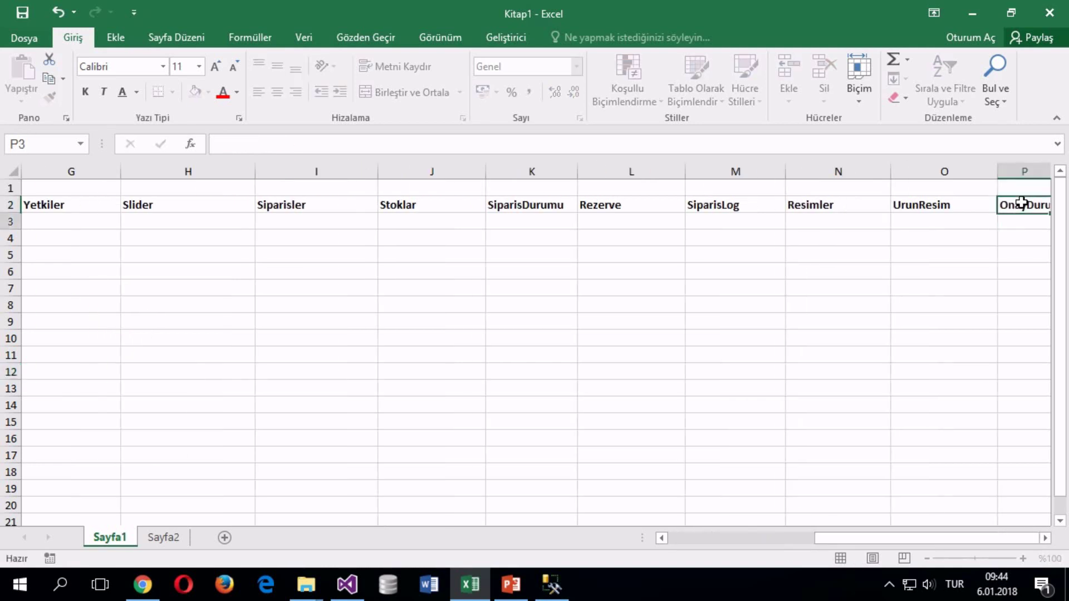
# Step: Rename the Urunler field in cell B11, below Guncelleme_Tarihi, to OnayDurumu
pyautogui.moveTo(843, 542); pyautogui.dragTo(585, 548)
pyautogui.doubleClick(100, 355)
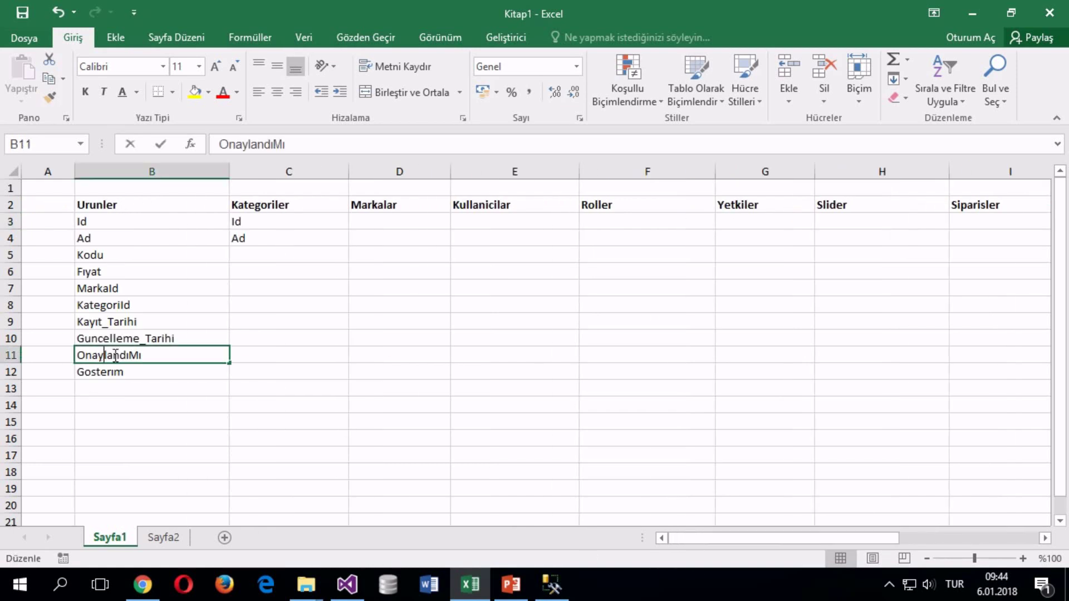
pyautogui.doubleClick(101, 355)
pyautogui.write('OnayDuru')
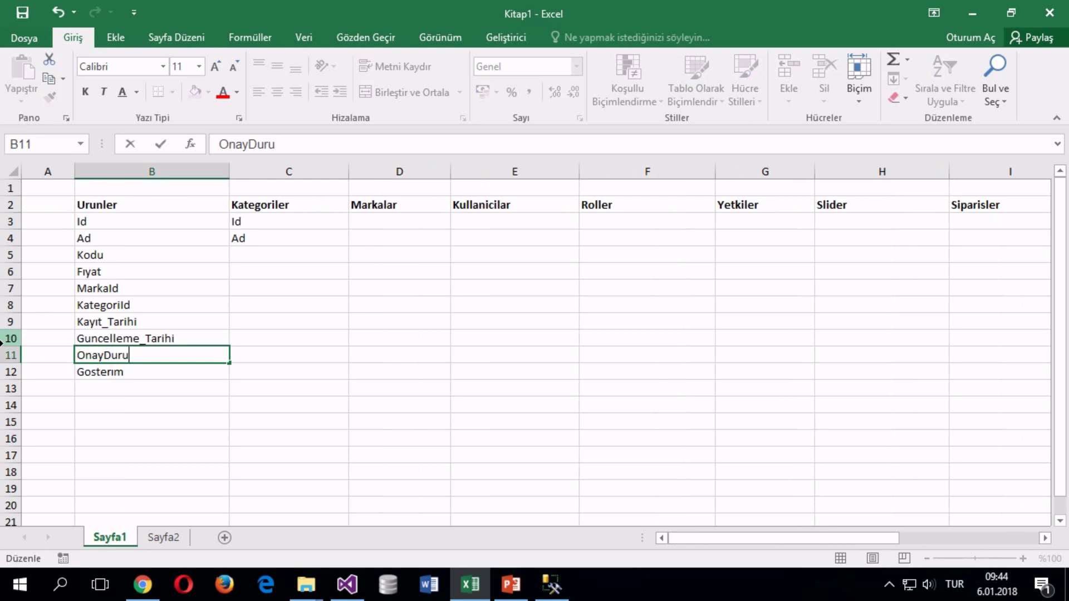
pyautogui.write('mu')
pyautogui.press('Return')
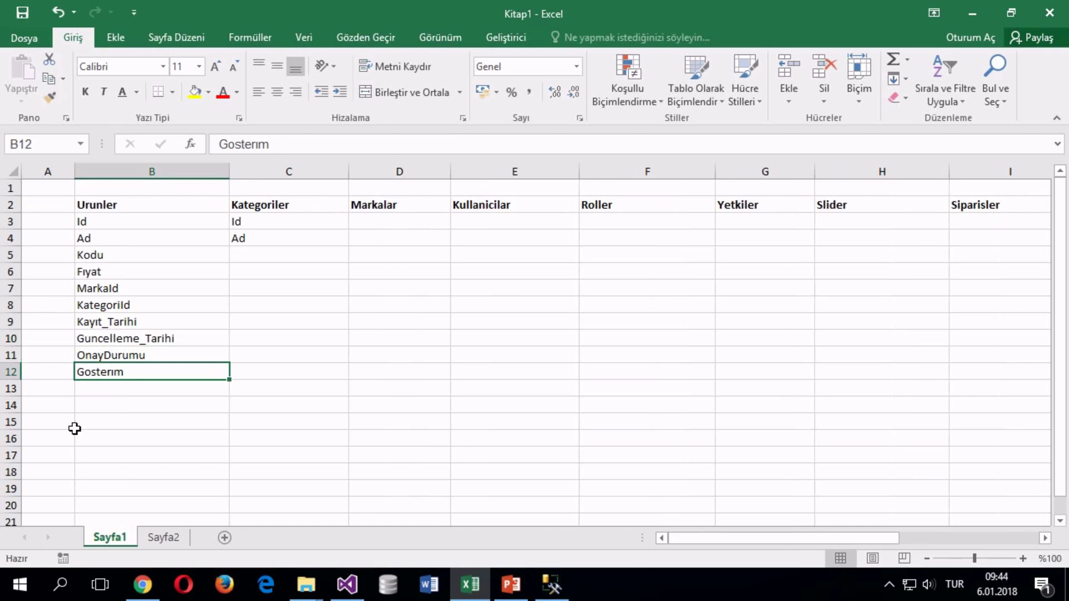
# Step: Clear the field name Gosterım from cell B12 in the Urunler list
pyautogui.press('BackSpace')
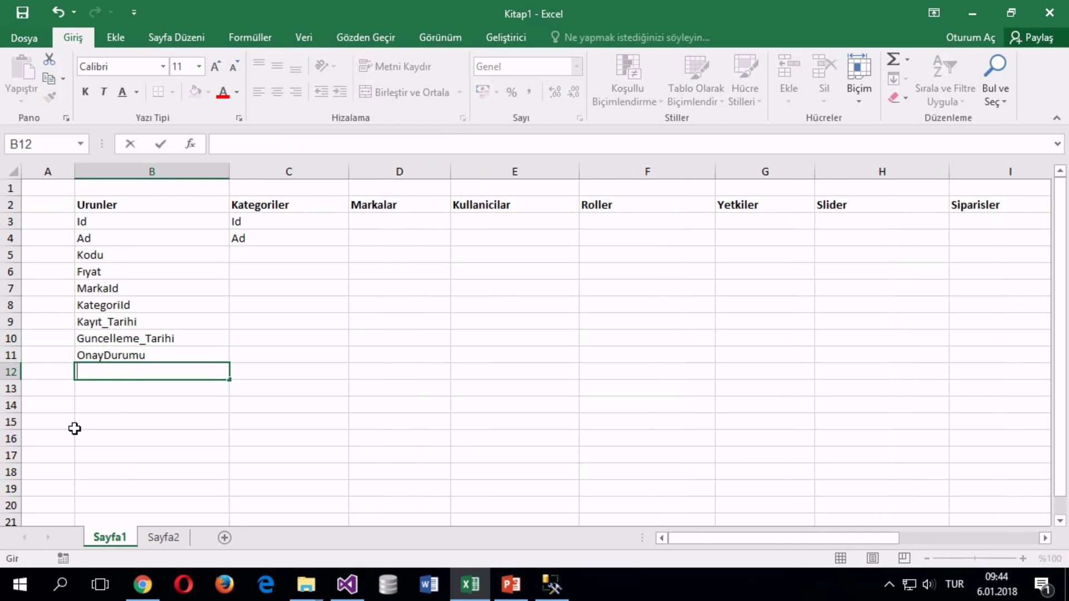
pyautogui.write('Go')
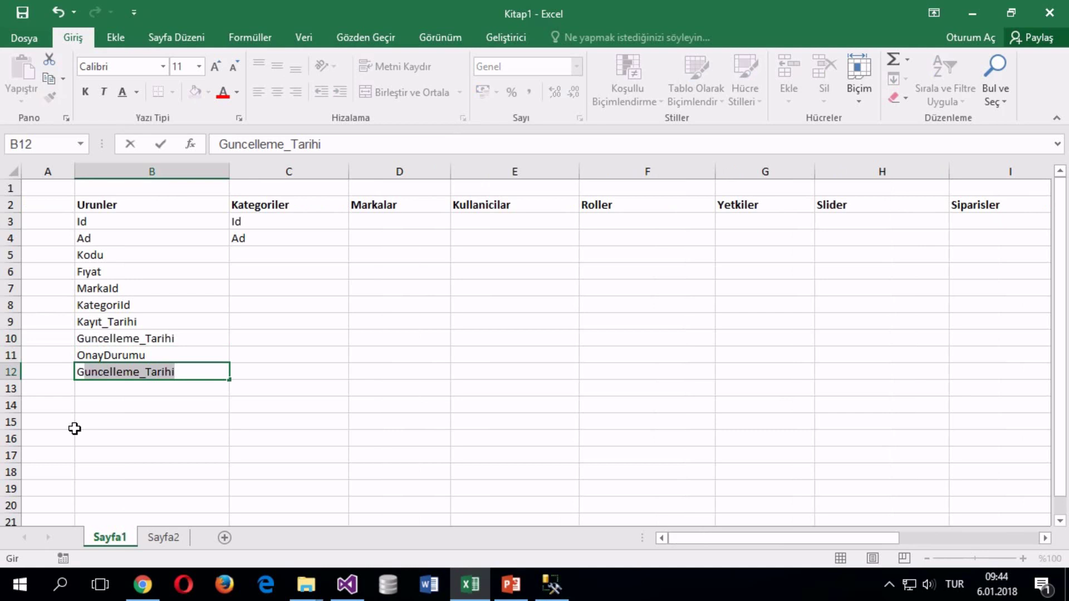
pyautogui.press('BackSpace')
pyautogui.write('o')
pyautogui.press('BackSpace')
pyautogui.press('BackSpace')
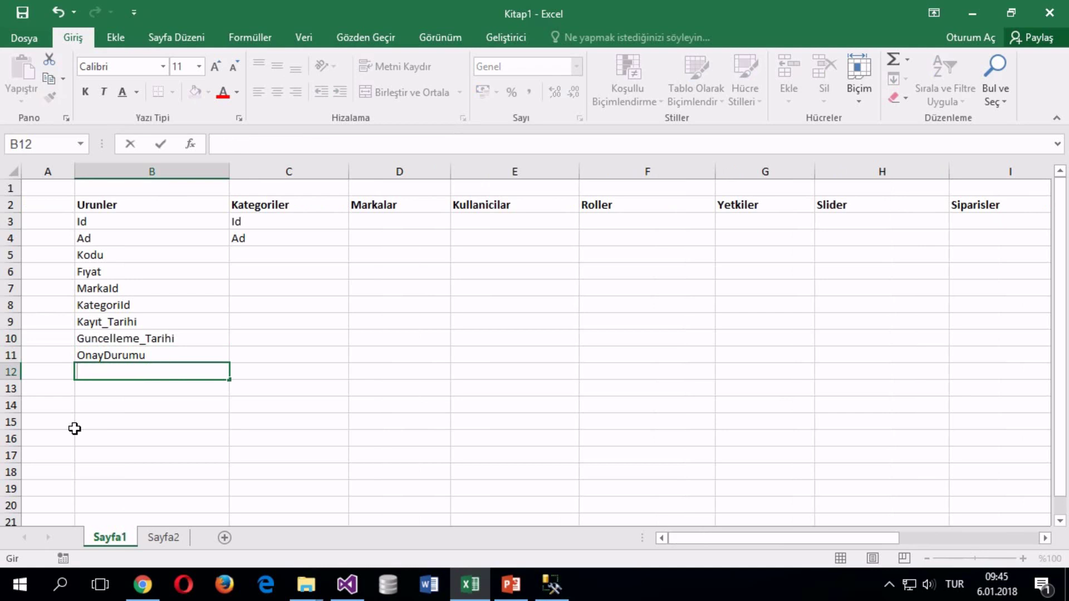
# Step: Enter the field AnasayfaDurumu in cell B12 below OnayDurumu and change it to GorunurlukDurumu
pyautogui.write('Anasayfa')
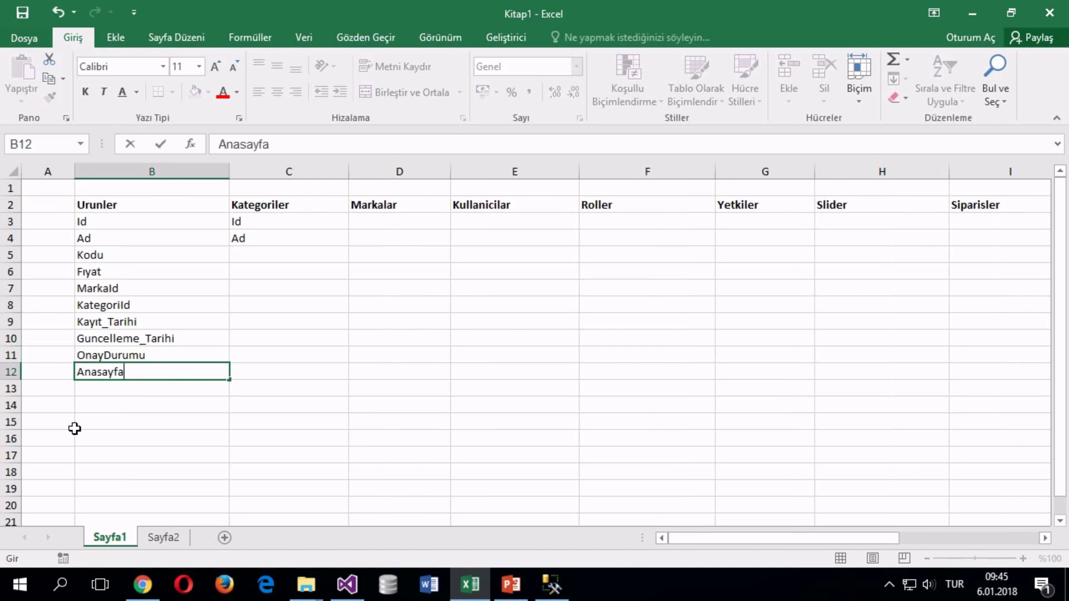
pyautogui.write('Durumu')
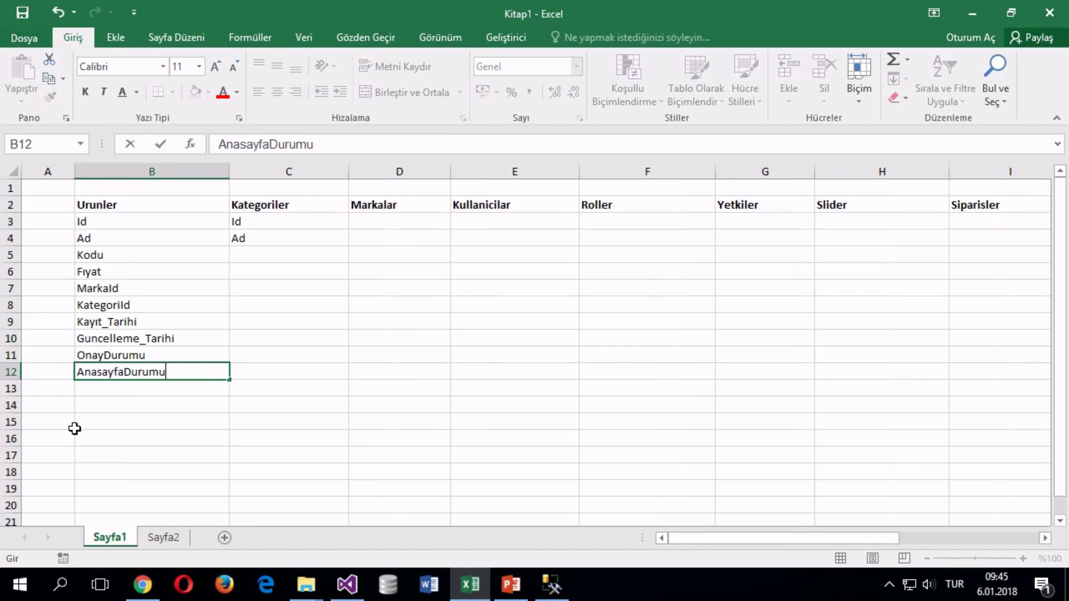
pyautogui.click(124, 370)
pyautogui.keyDown('shift'); pyautogui.click(79, 372); pyautogui.keyUp('shift')
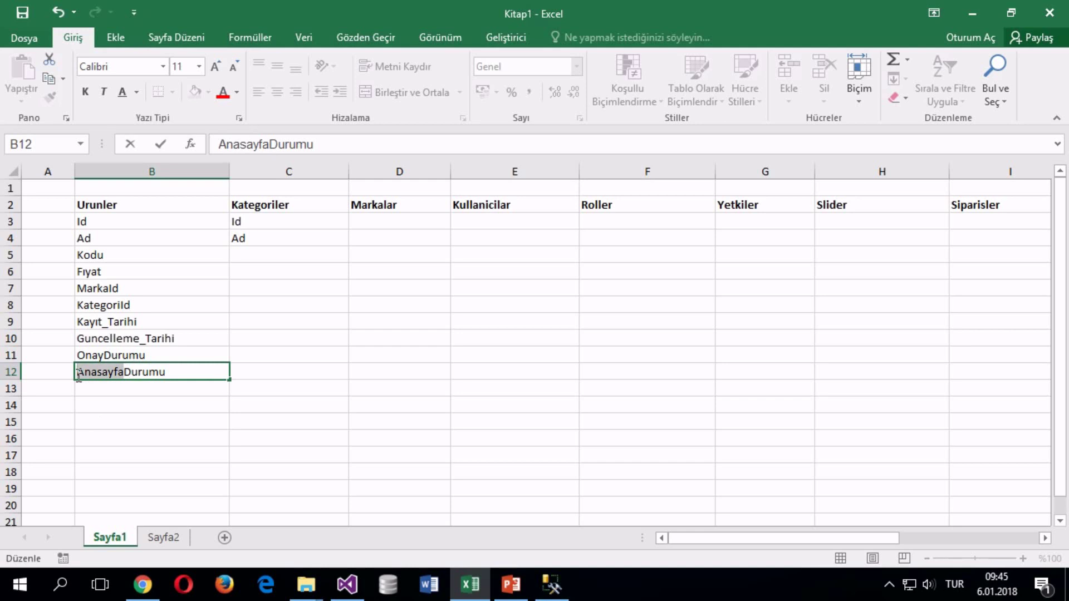
pyautogui.write('Gorunurl')
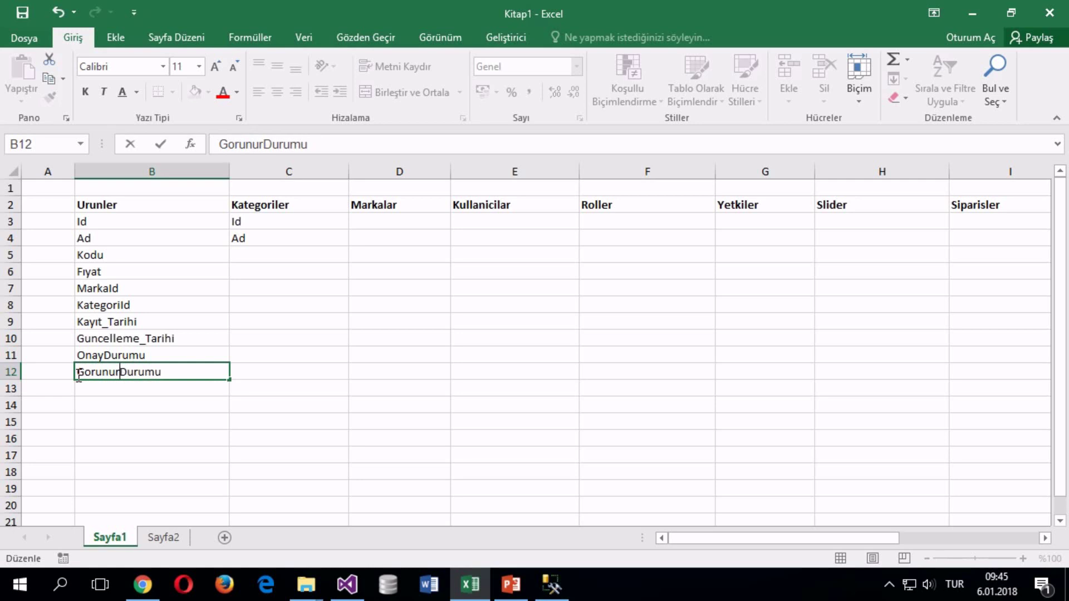
pyautogui.write('uk')
pyautogui.click(286, 350)
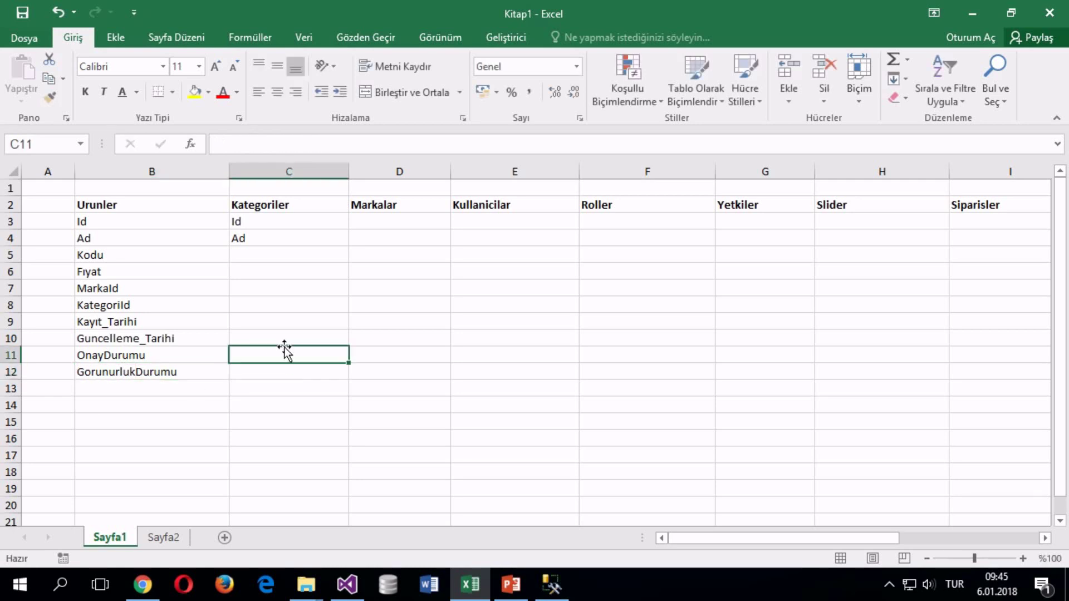
pyautogui.click(178, 370)
pyautogui.hotkey('ctrl', 's')
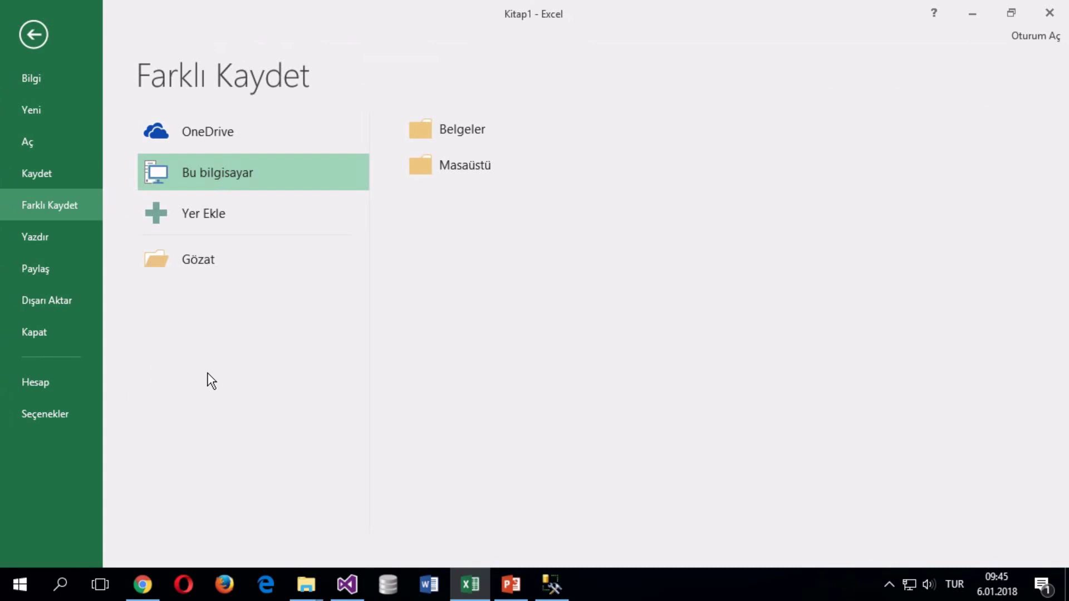
pyautogui.press('Escape')
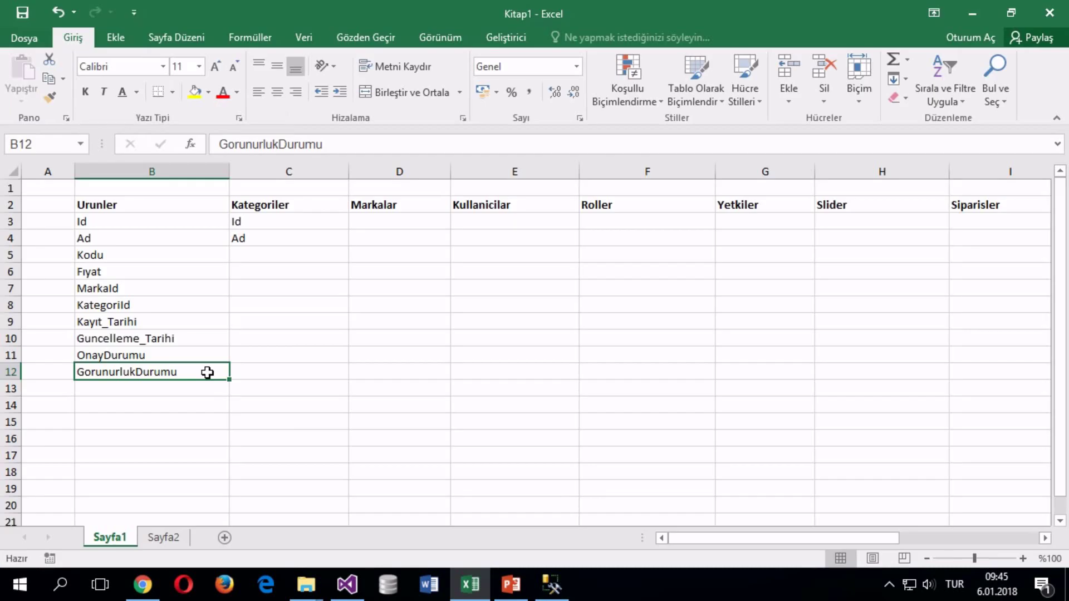
# Step: Enter the field Sıralama in cell B13, below GorunurlukDurumu in the Urunler list
pyautogui.click(167, 392)
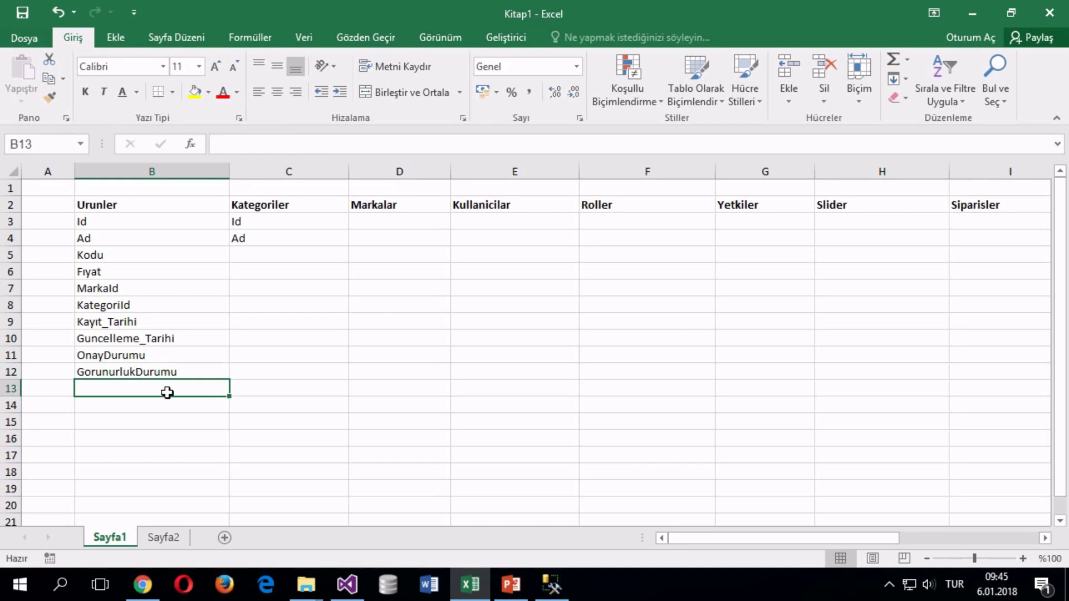
pyautogui.write('Sıralama')
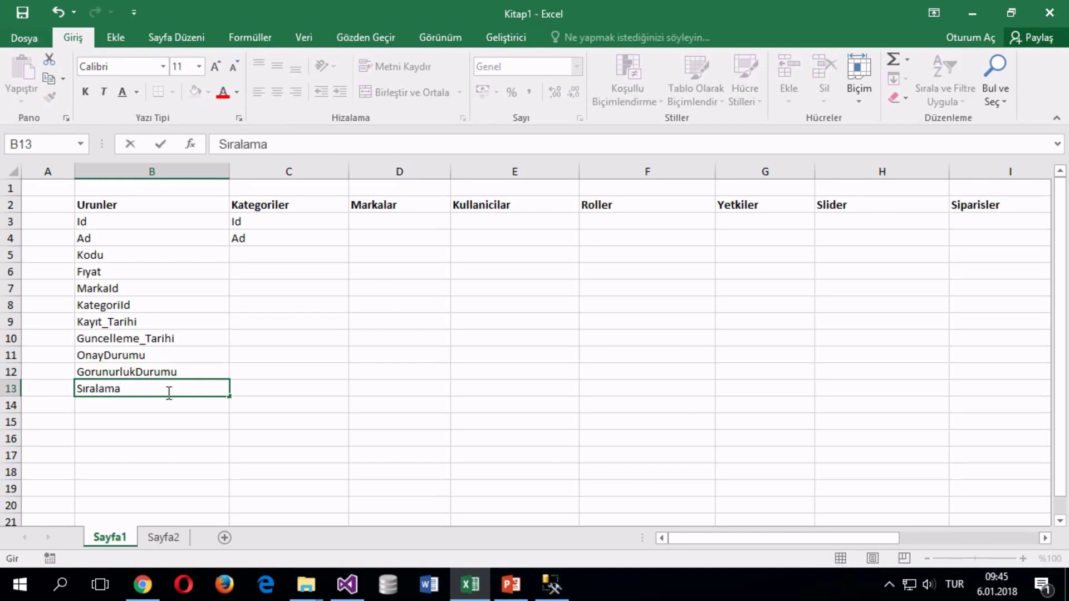
pyautogui.press('Return')
# Step: Enter the field Acıklama in cell C5, below Ad in the Kategoriler list
pyautogui.click(245, 257)
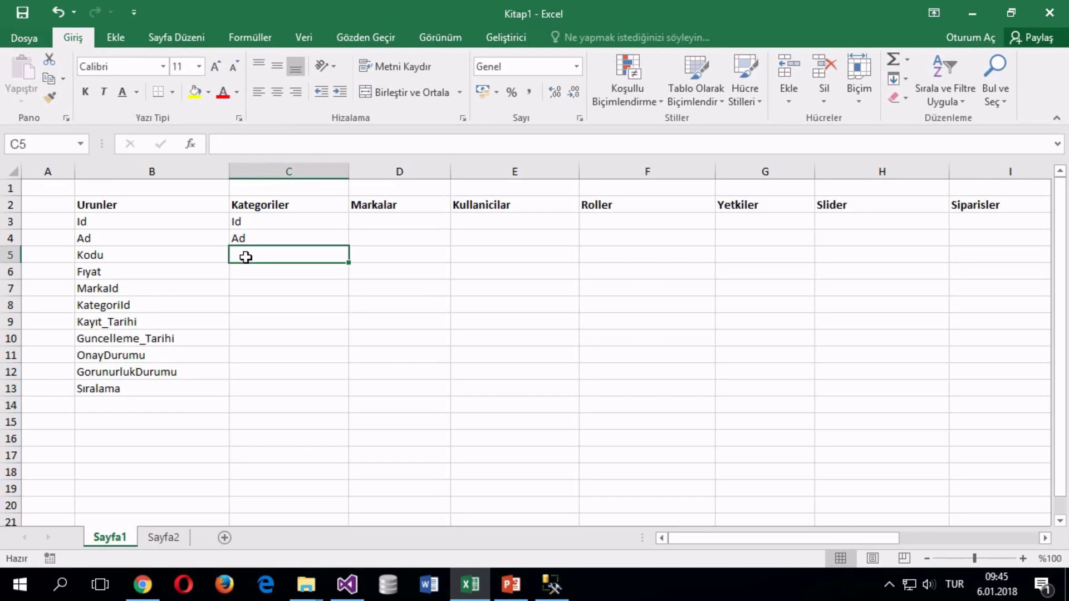
pyautogui.write('Açıklama')
pyautogui.press('Return')
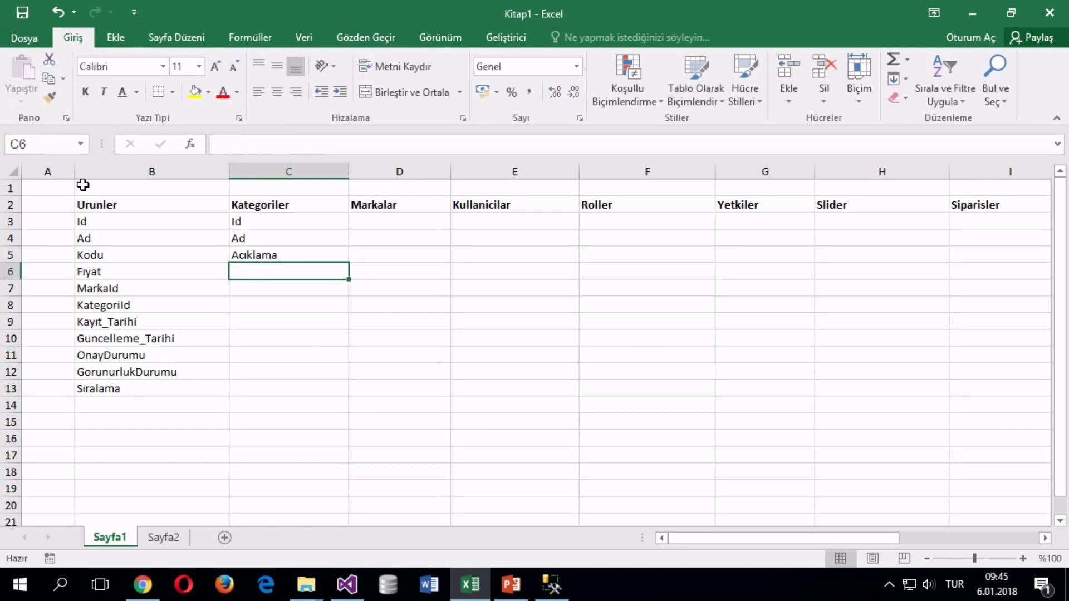
pyautogui.click(8, 259)
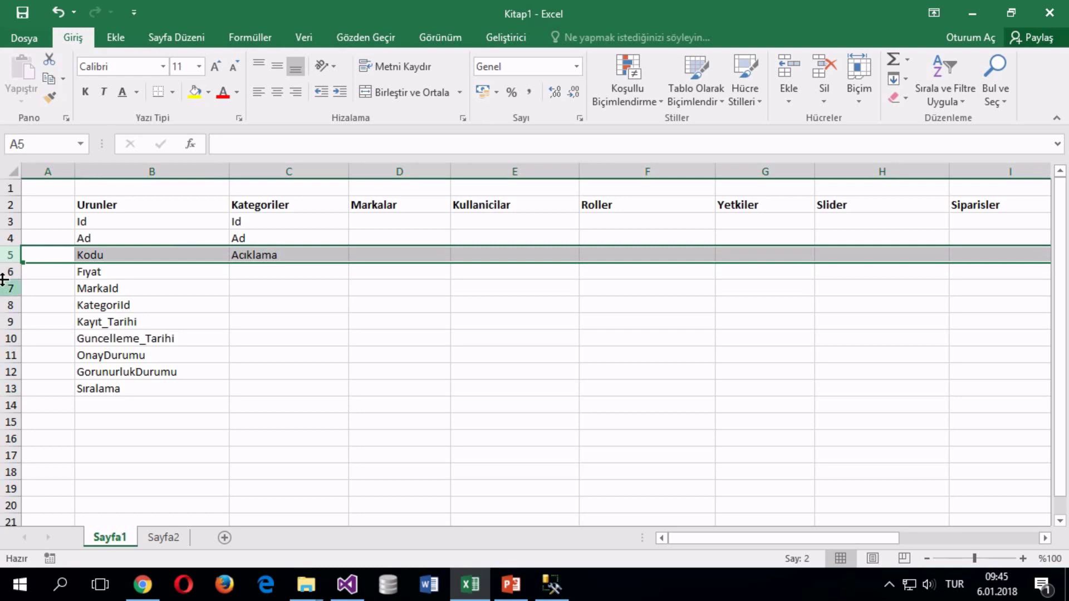
pyautogui.keyDown('shift'); pyautogui.click(8, 388); pyautogui.keyUp('shift')
pyautogui.rightClick(8, 258)
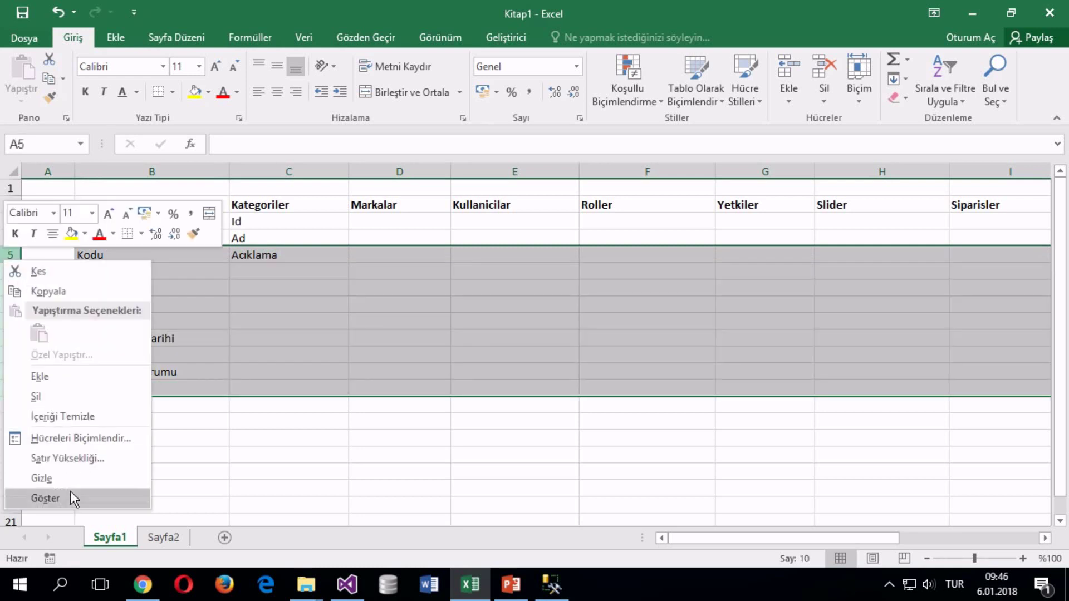
pyautogui.press('Escape')
pyautogui.click(120, 259)
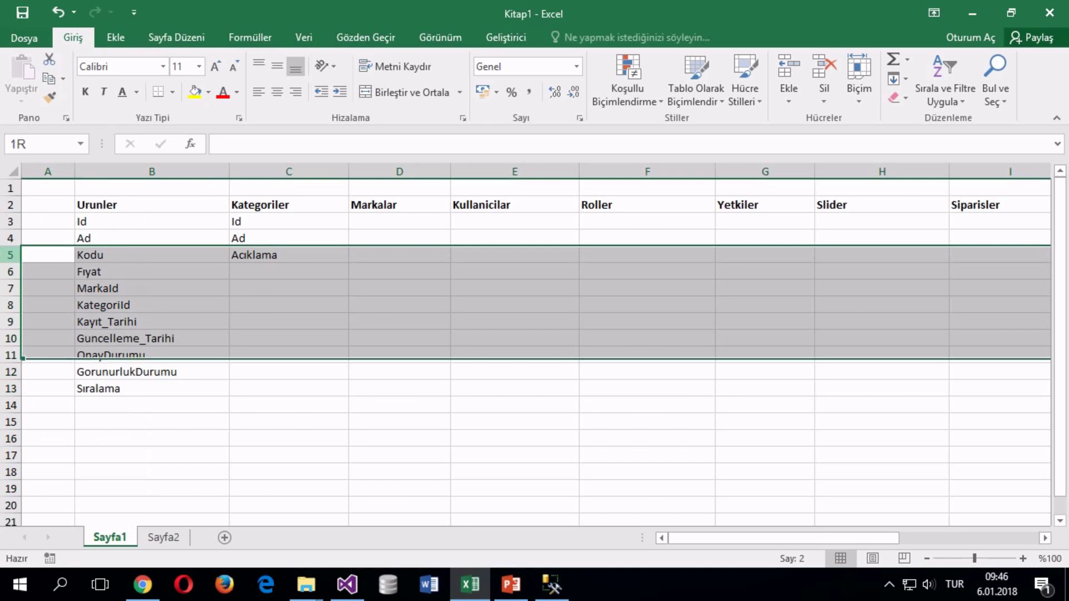
pyautogui.keyDown('shift'); pyautogui.click(129, 405); pyautogui.keyUp('shift')
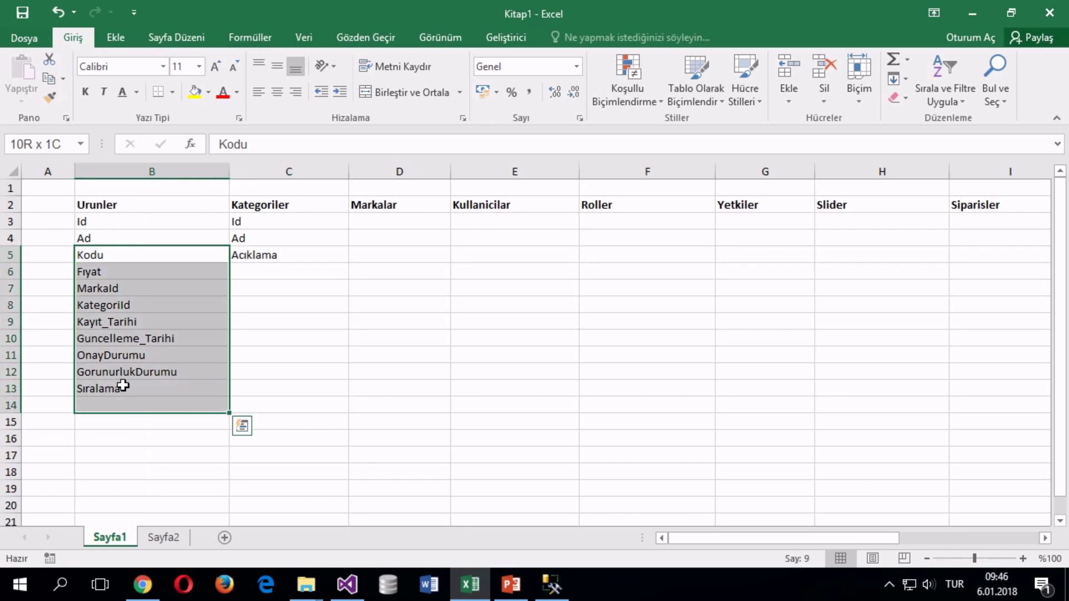
pyautogui.keyDown('shift'); pyautogui.click(123, 391); pyautogui.keyUp('shift')
pyautogui.rightClick(123, 392)
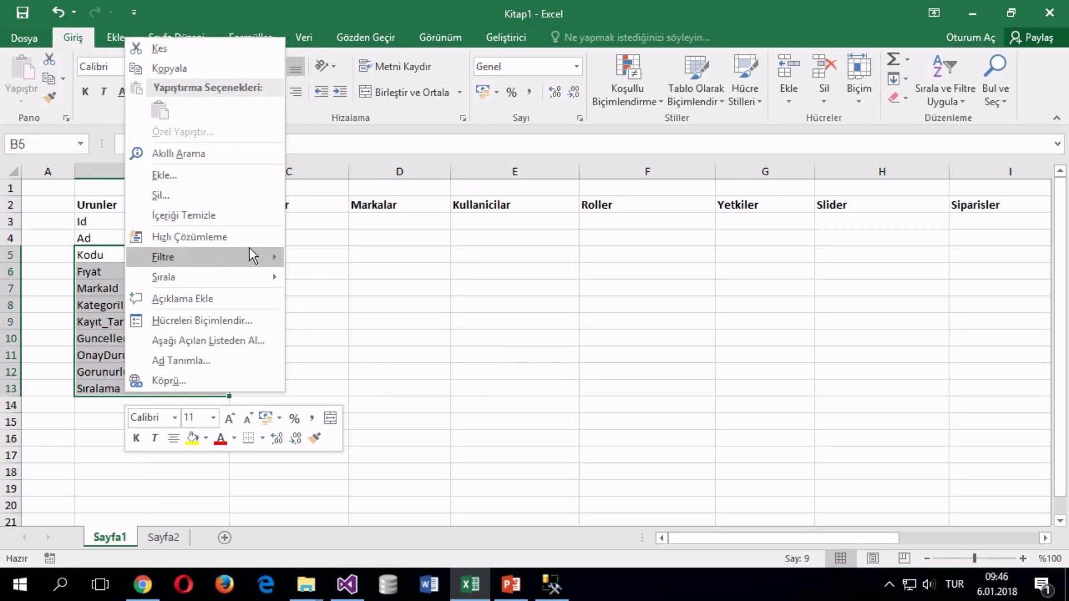
pyautogui.moveTo(249, 257)
pyautogui.moveTo(276, 277)
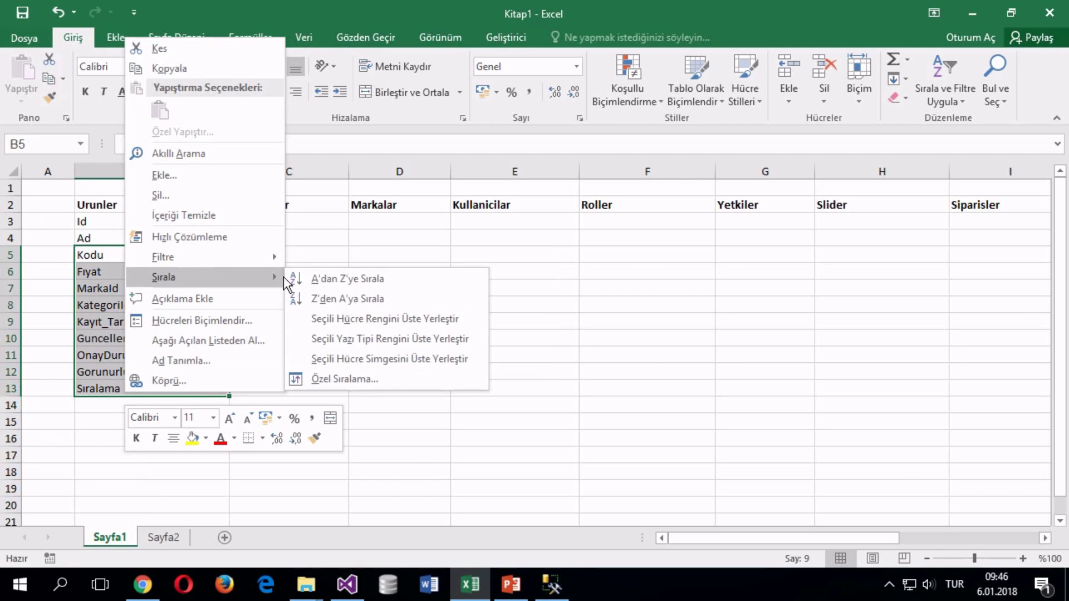
pyautogui.click(338, 228)
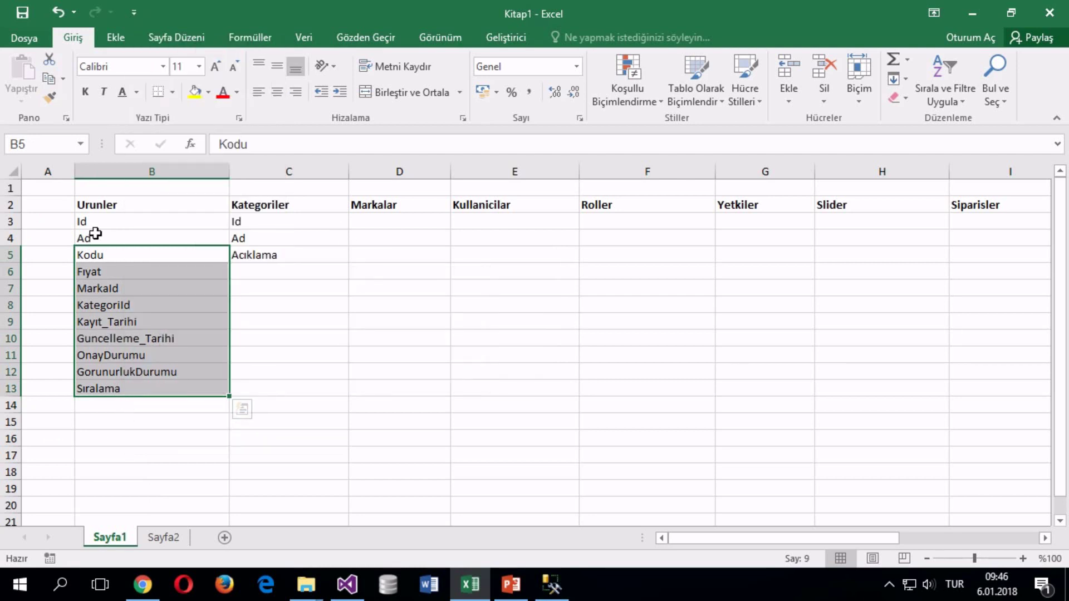
# Step: Insert a blank row above the Kodu row and enter the field Acıklama in cell B5 of the Urunler list
pyautogui.rightClick(15, 257)
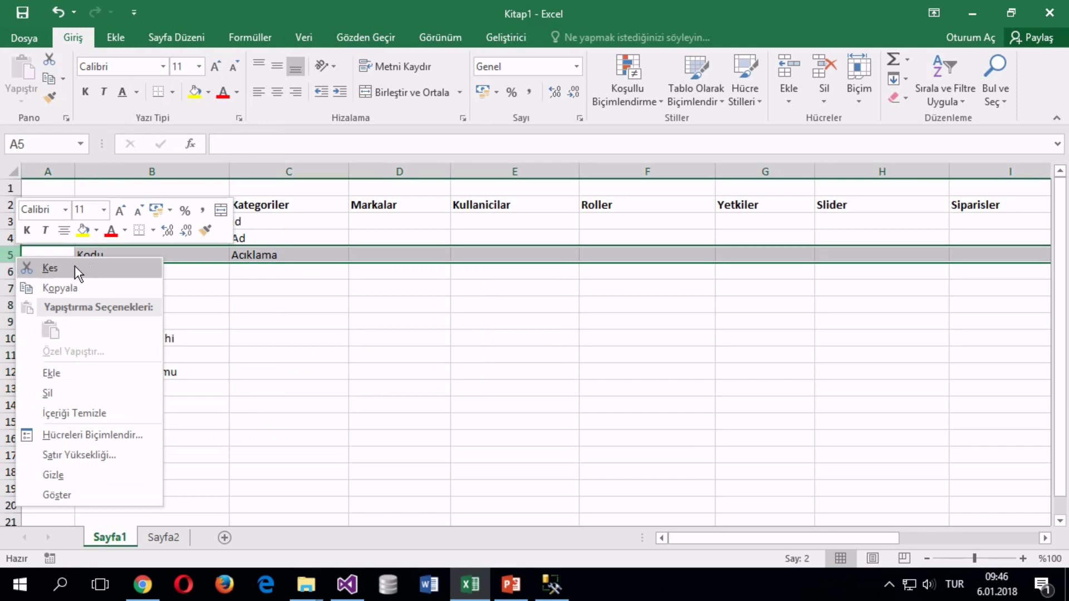
pyautogui.click(92, 373)
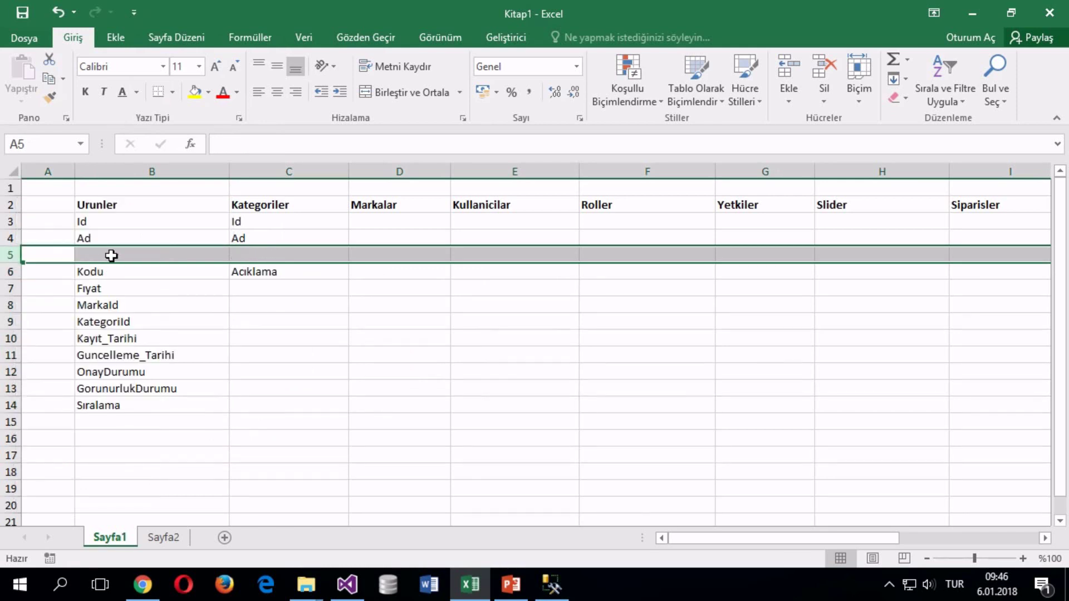
pyautogui.click(112, 256)
pyautogui.write('Acıklama')
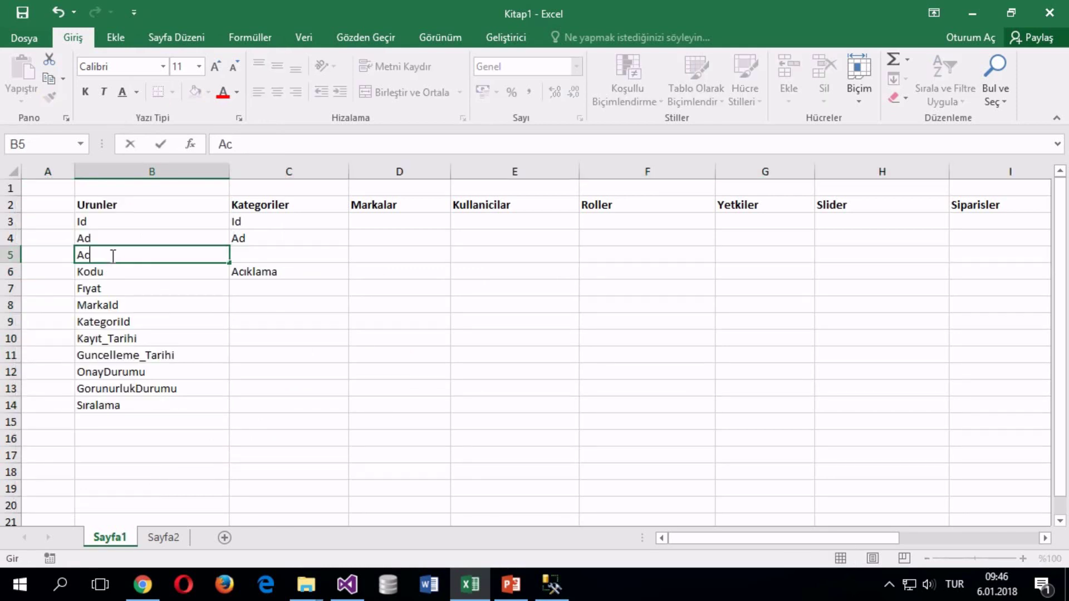
pyautogui.press('Return')
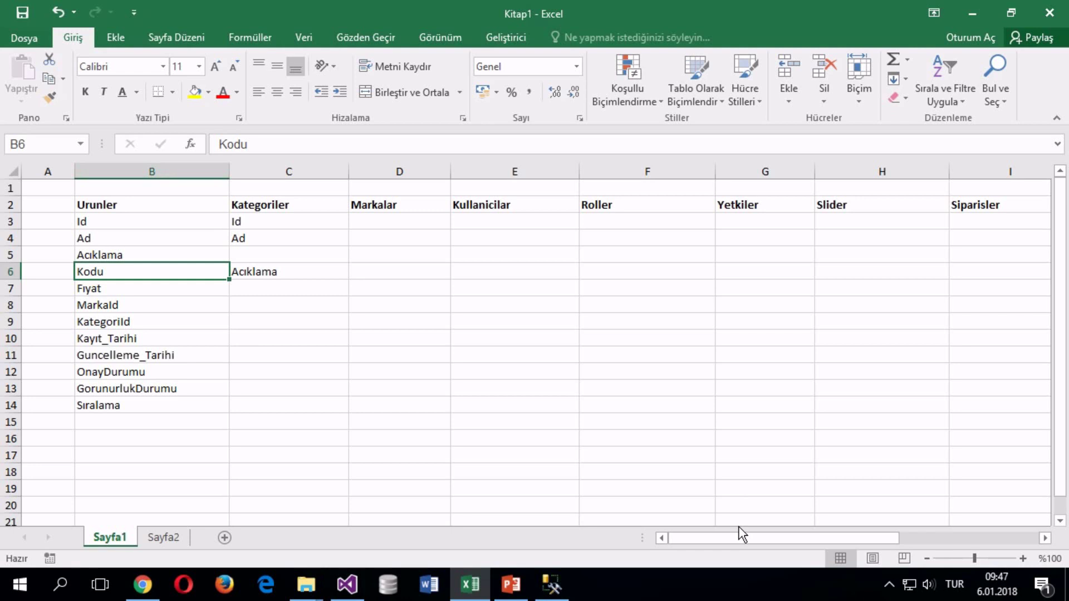
# Step: Enter the field Puanı in cell B15, below Sıralama in the Urunler list
pyautogui.moveTo(742, 534); pyautogui.dragTo(1000, 509)
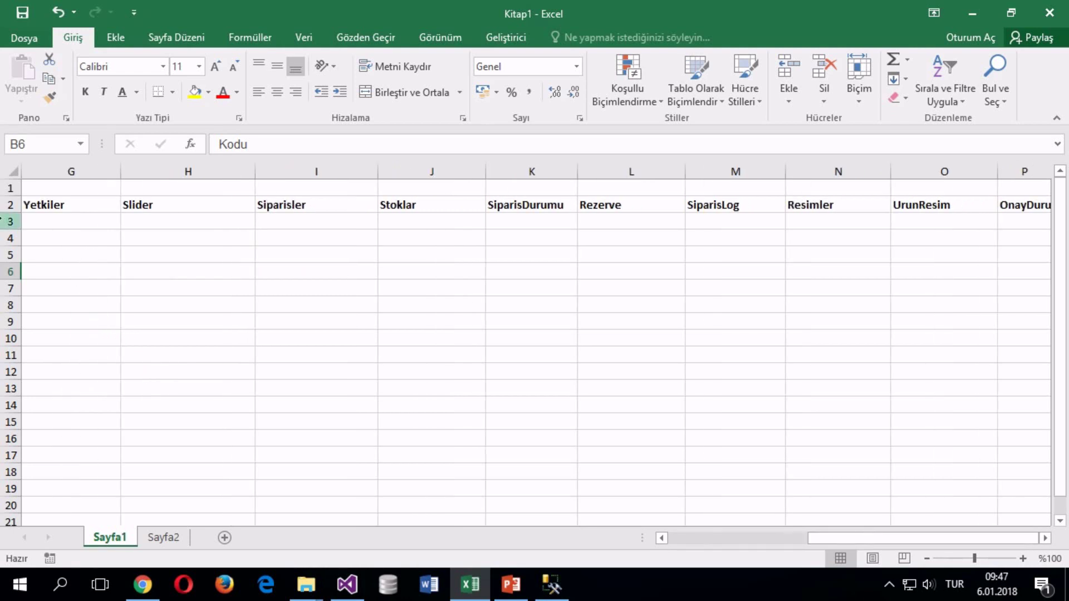
pyautogui.moveTo(835, 539); pyautogui.dragTo(616, 548)
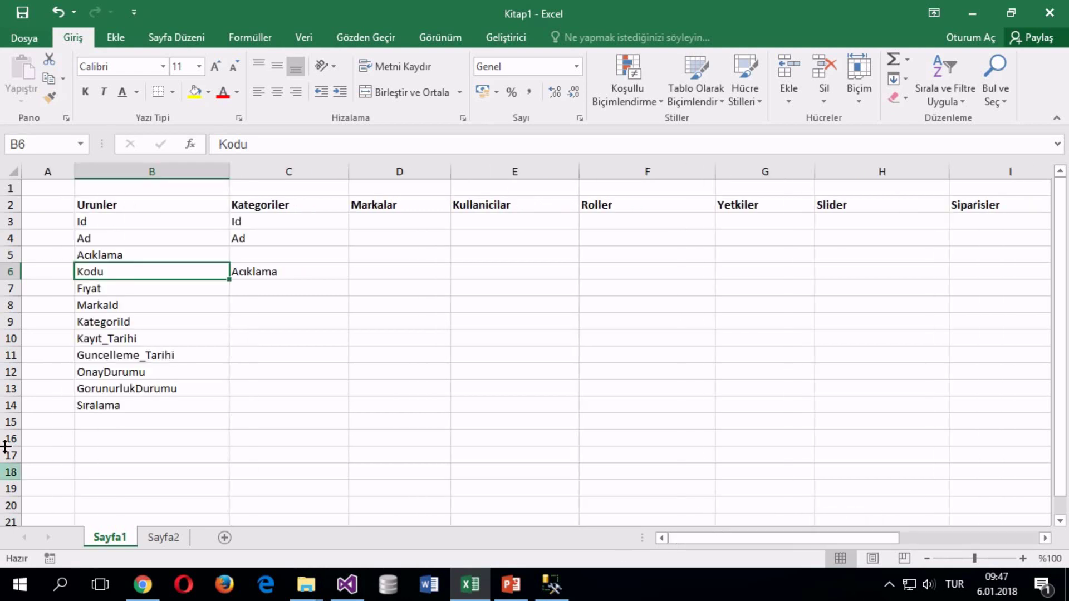
pyautogui.click(109, 424)
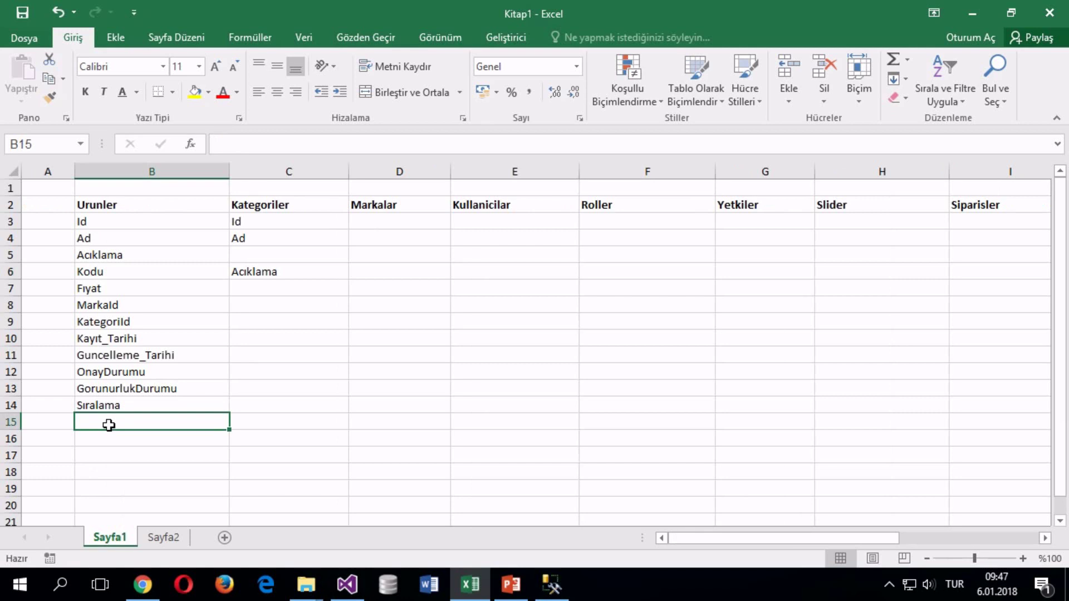
pyautogui.write('Puanı')
pyautogui.press('Return')
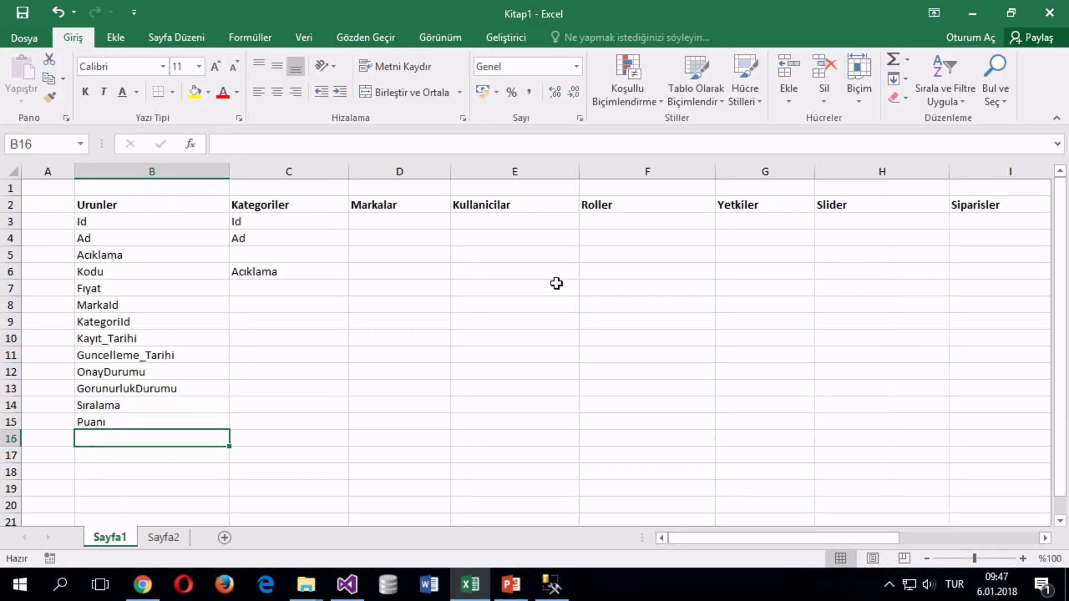
# Step: Widen column P so that its OnayDurumu heading fits
pyautogui.moveTo(820, 538); pyautogui.dragTo(959, 538)
pyautogui.click(1010, 204)
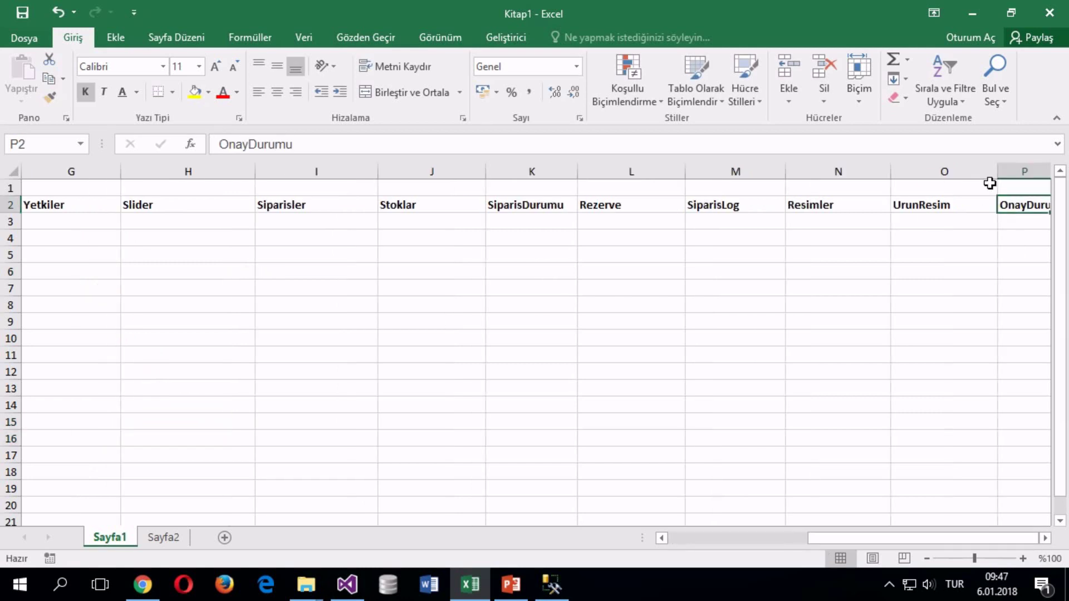
pyautogui.press('Right')
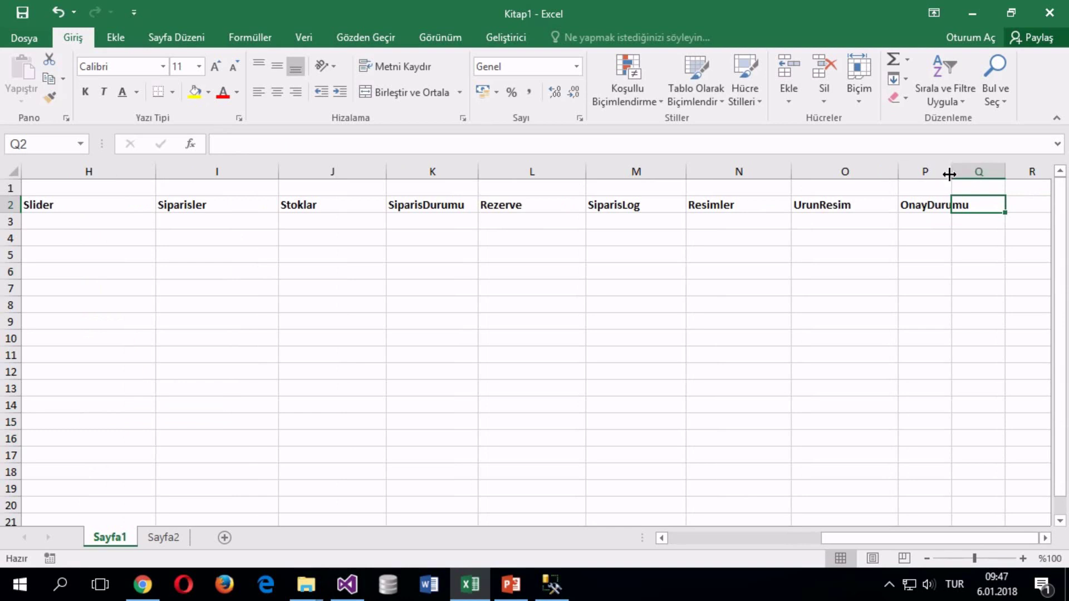
pyautogui.moveTo(951, 172); pyautogui.dragTo(1051, 172)
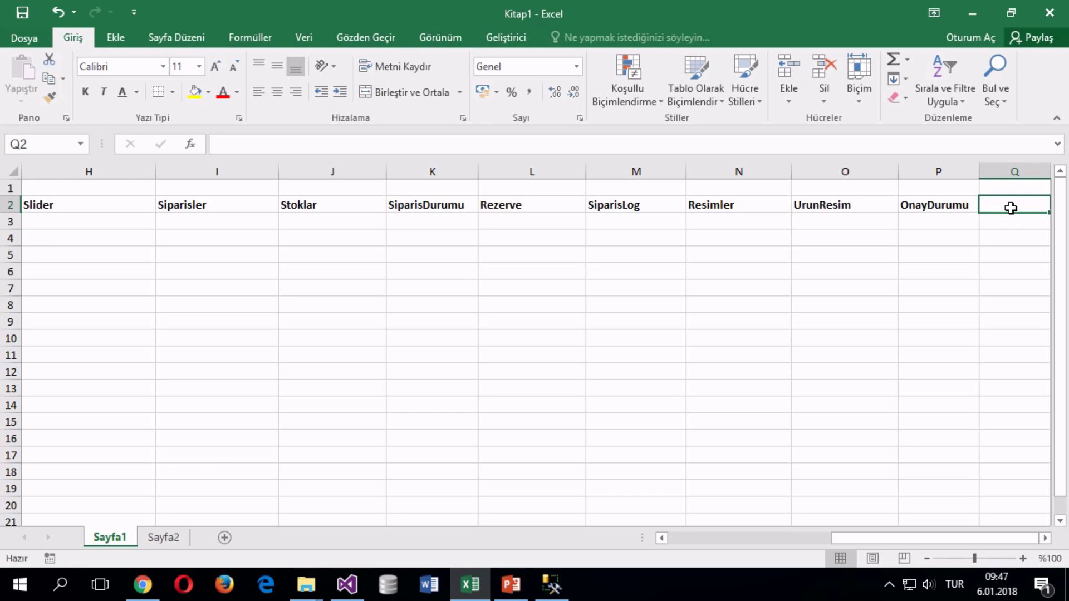
# Step: Enter the table heading Yorumlar in cell Q2, next to OnayDurumu
pyautogui.write('YORU')
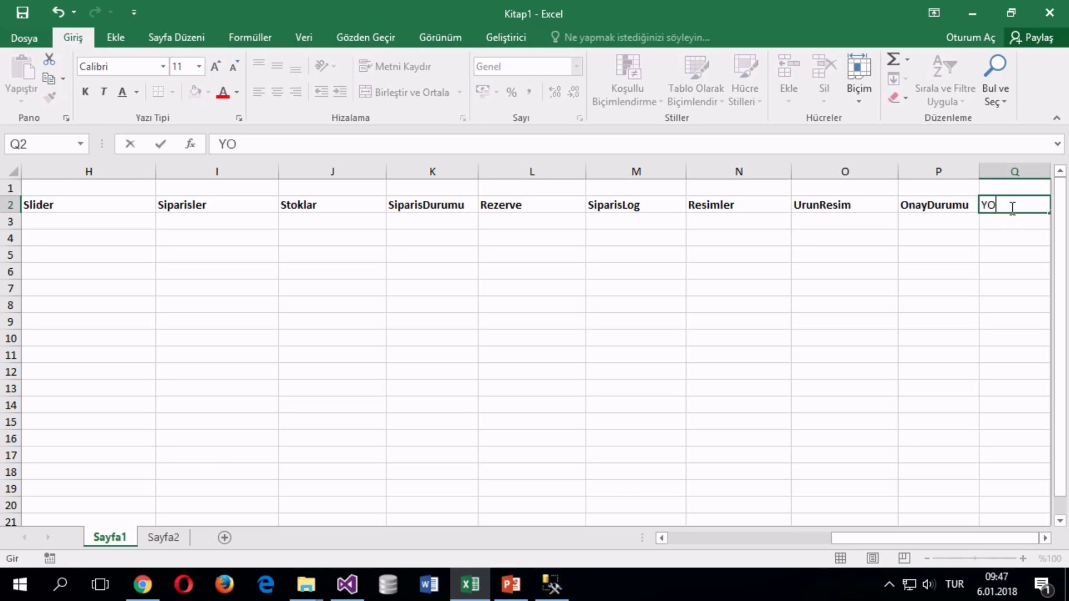
pyautogui.press('BackSpace')
pyautogui.press('BackSpace')
pyautogui.press('BackSpace')
pyautogui.write('orumlar')
pyautogui.press('Return')
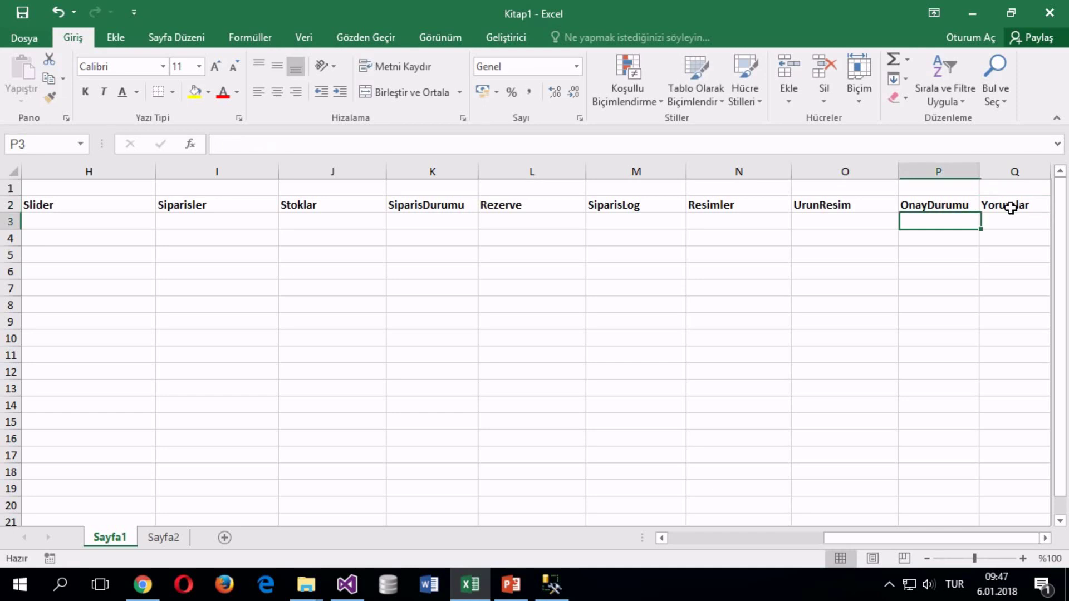
# Step: Copy Acıklama from C6 to C5 in the Kategoriler list and clear the original in C6
pyautogui.moveTo(913, 538); pyautogui.dragTo(676, 554)
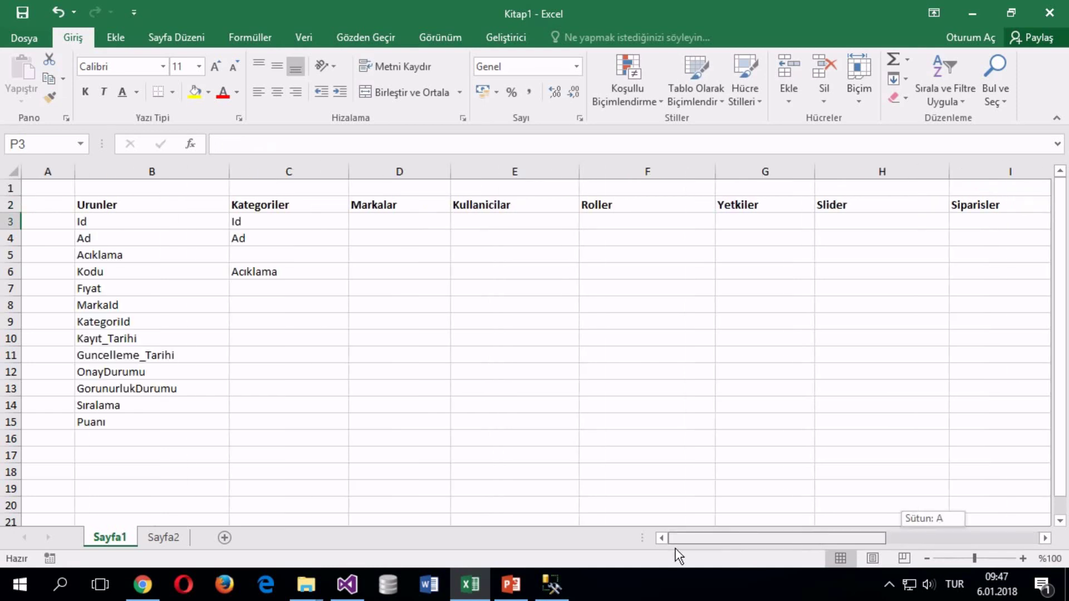
pyautogui.click(272, 255)
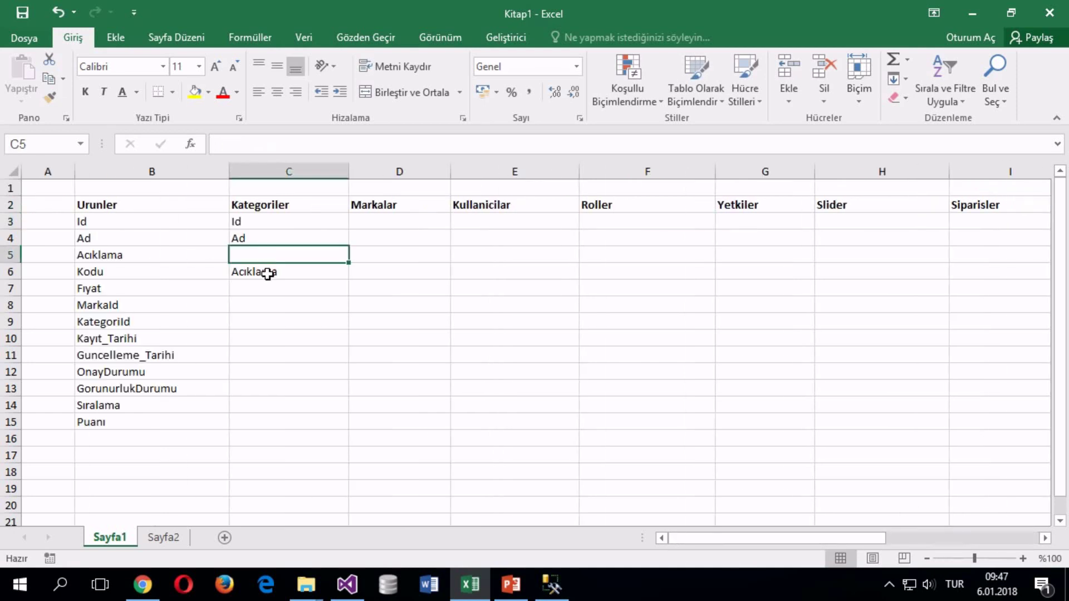
pyautogui.click(268, 273)
pyautogui.hotkey('ctrl', 'c')
pyautogui.click(263, 253)
pyautogui.hotkey('ctrl', 'v')
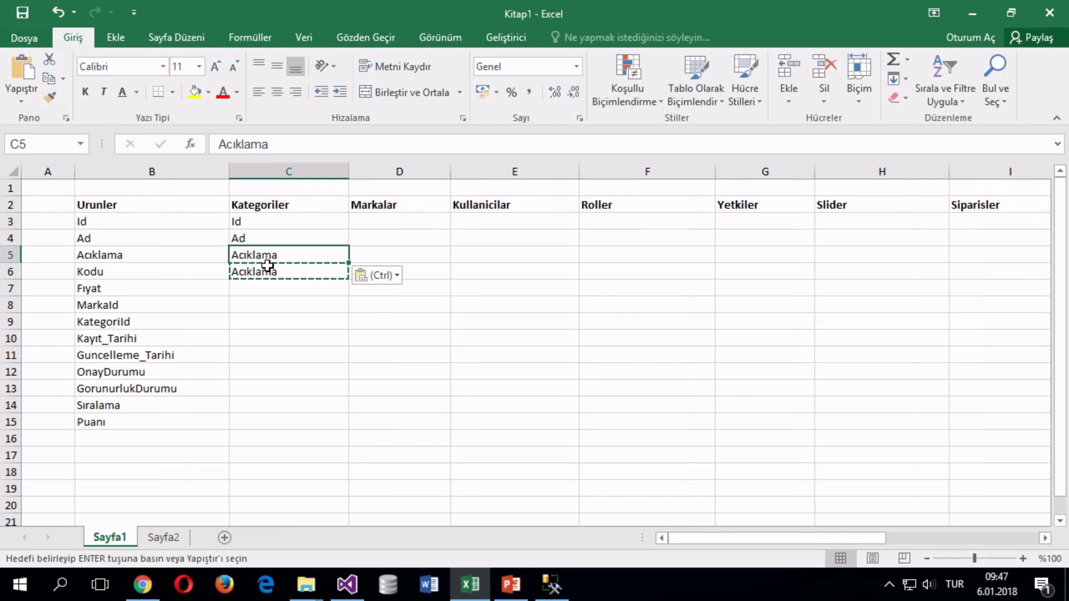
pyautogui.click(270, 272)
pyautogui.press('BackSpace')
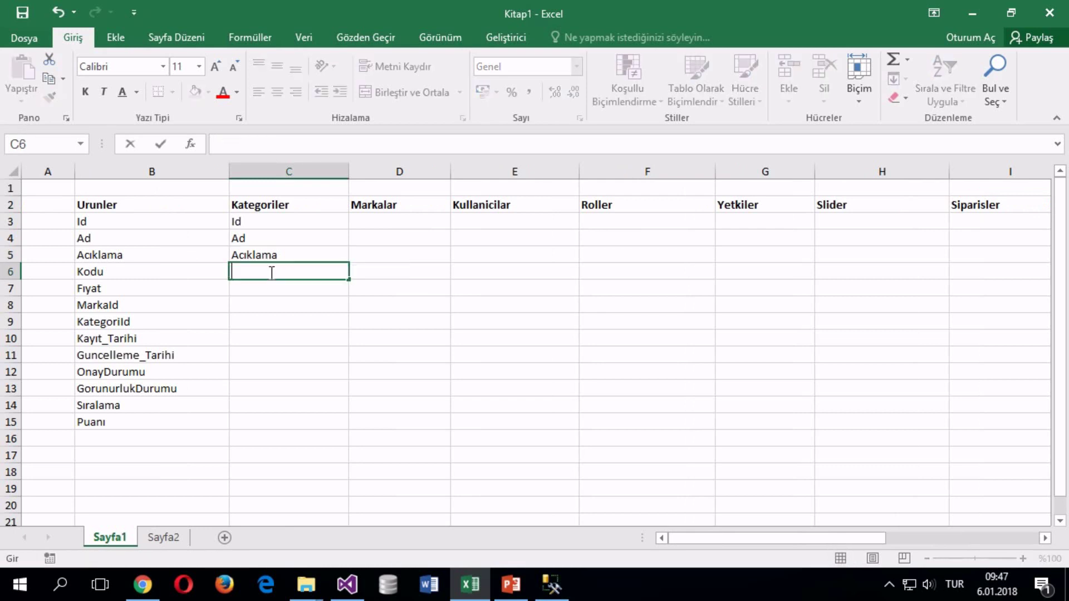
# Step: Copy the Urunler fields Kayıt_Tarihi, Guncelleme_Tarihi, OnayDurumu and GorunurlukDurumu into cells C6 to C9 of the Kategoriler list
pyautogui.click(287, 292)
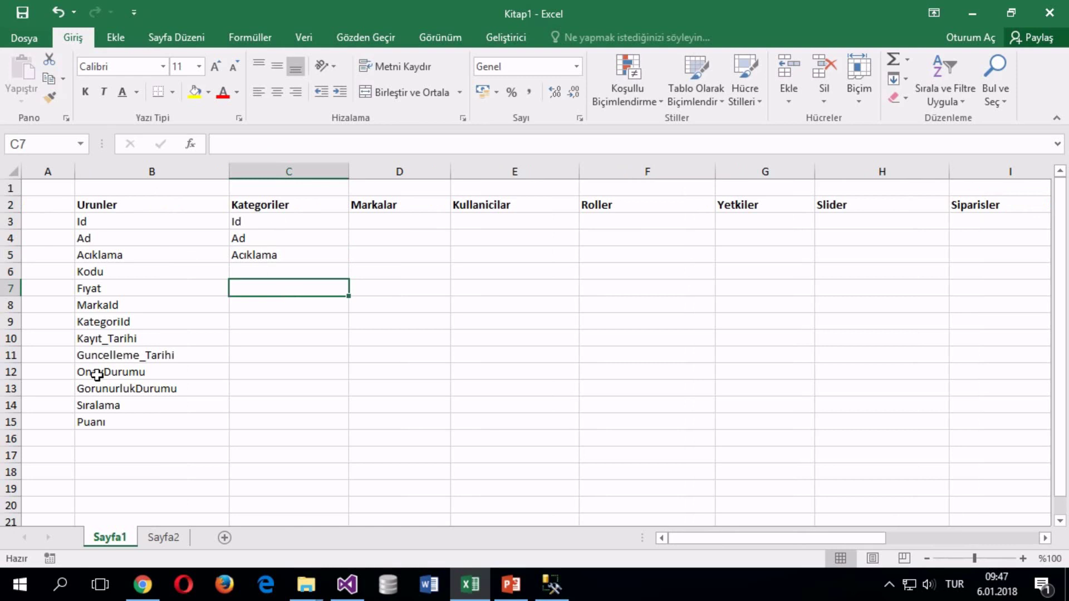
pyautogui.moveTo(91, 372); pyautogui.dragTo(95, 387)
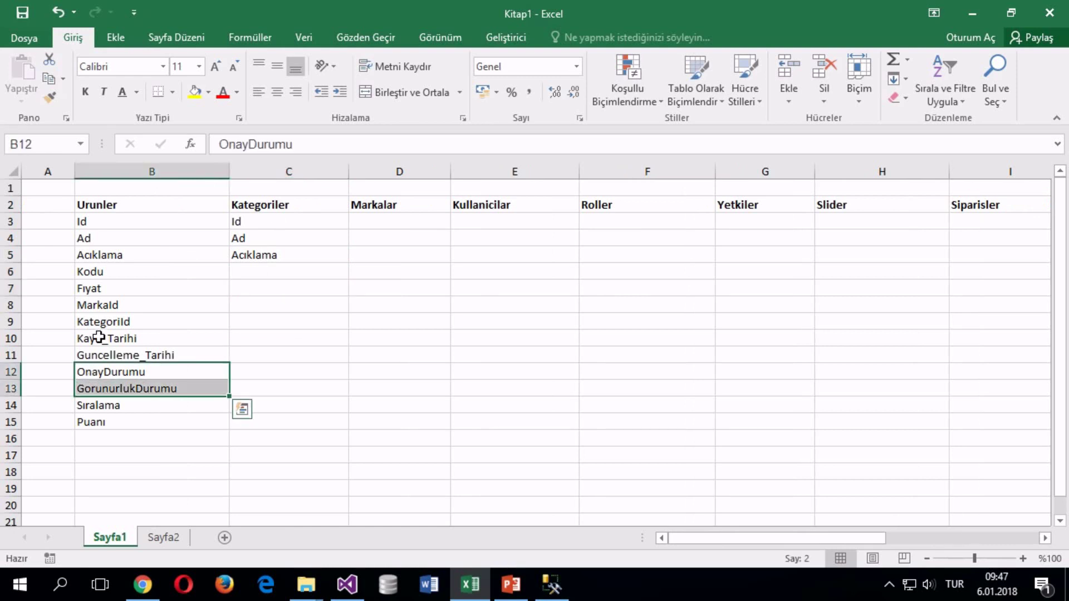
pyautogui.moveTo(98, 338); pyautogui.dragTo(105, 389)
pyautogui.hotkey('ctrl', 'c')
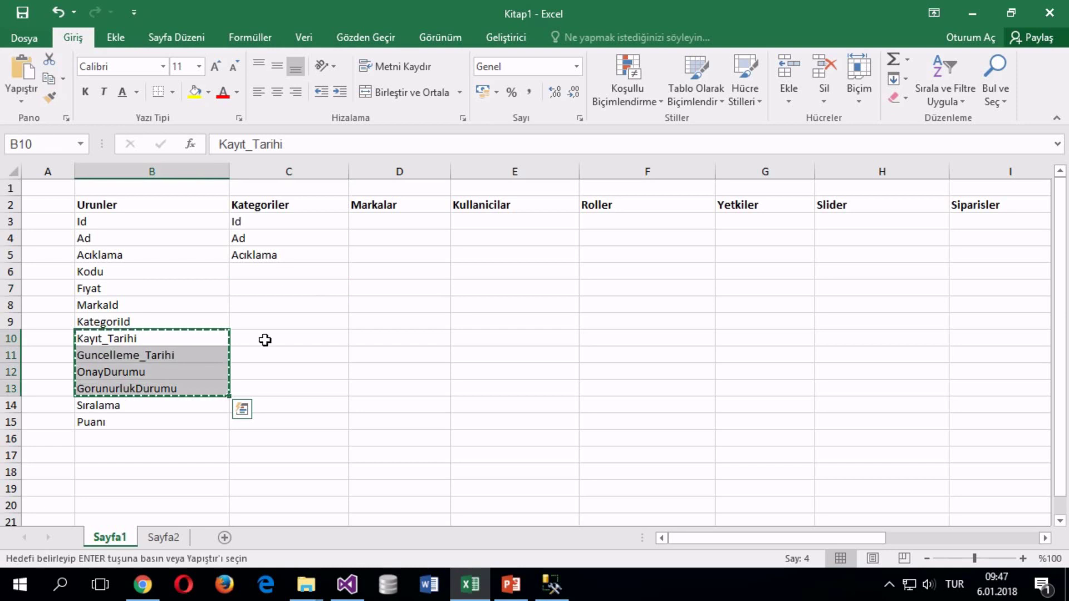
pyautogui.click(278, 275)
pyautogui.hotkey('ctrl', 'v')
pyautogui.click(267, 340)
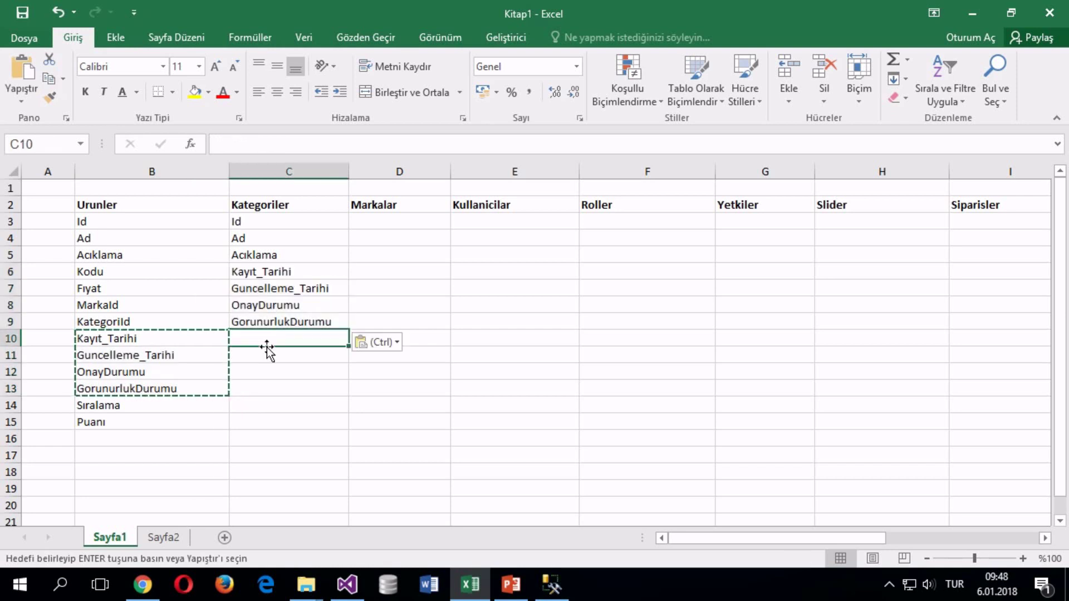
pyautogui.click(209, 439)
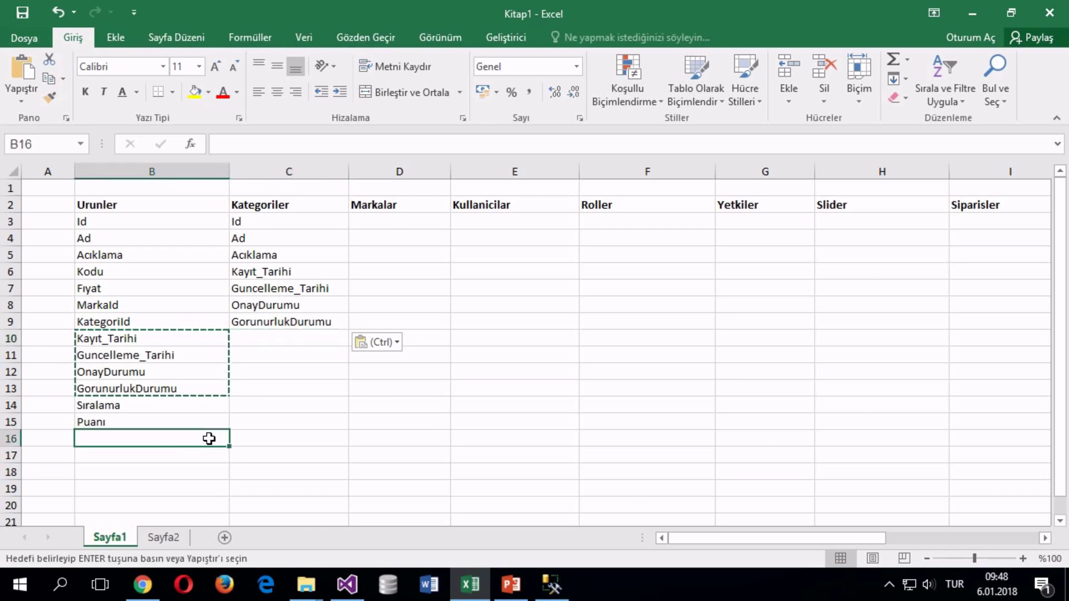
# Step: Add the field GosterimSayisi to the Urunler list in cell B16, below Puanı
pyautogui.click(122, 305)
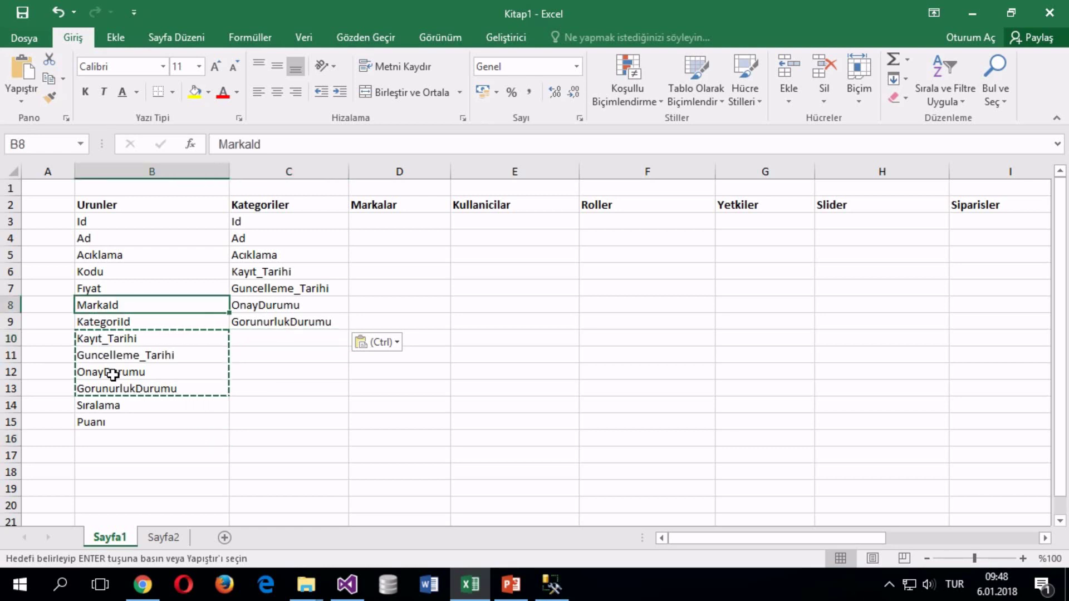
pyautogui.press('Down')
pyautogui.click(87, 438)
pyautogui.write('Goste')
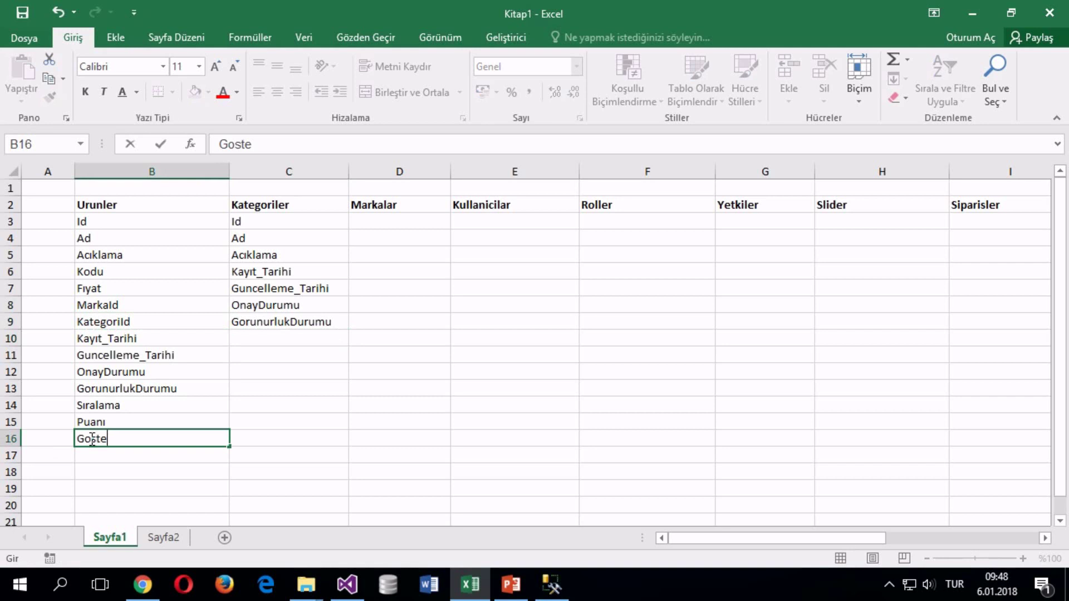
pyautogui.write('rim')
pyautogui.press('BackSpace')
pyautogui.write('imSati')
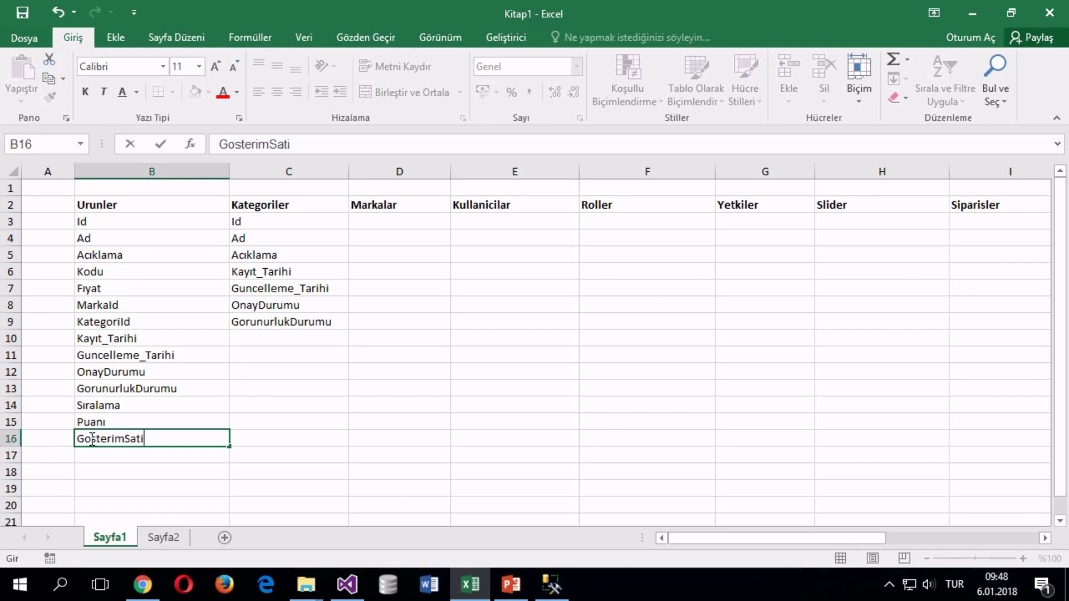
pyautogui.press('BackSpace')
pyautogui.press('BackSpace')
pyautogui.write('yisi')
pyautogui.press('Return')
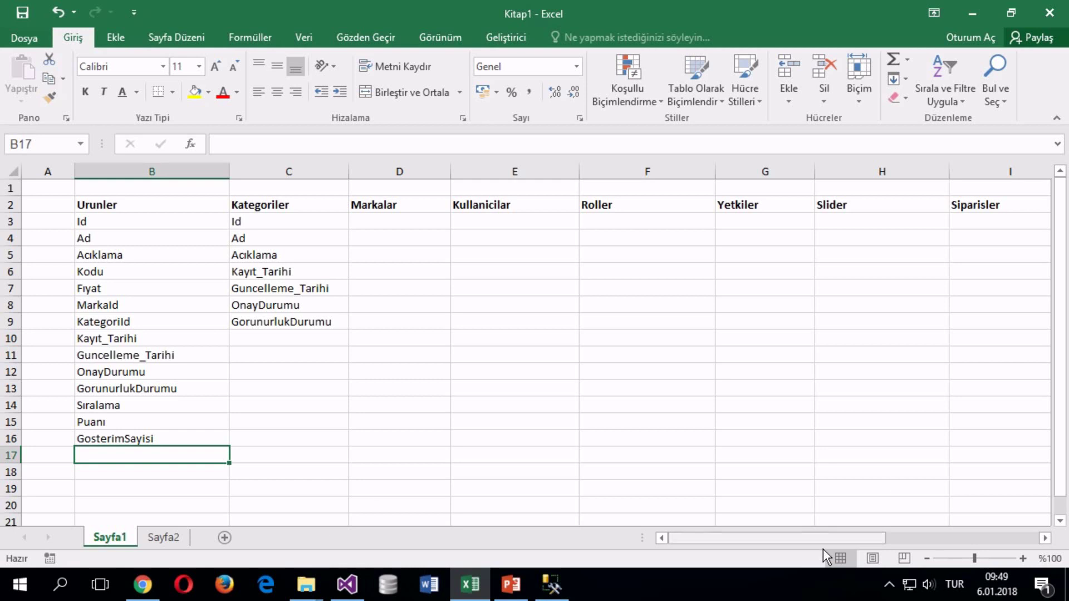
# Step: Switch to Chrome, search for n11, open n11.com and examine its main category menu with the subcategories
pyautogui.click(296, 337)
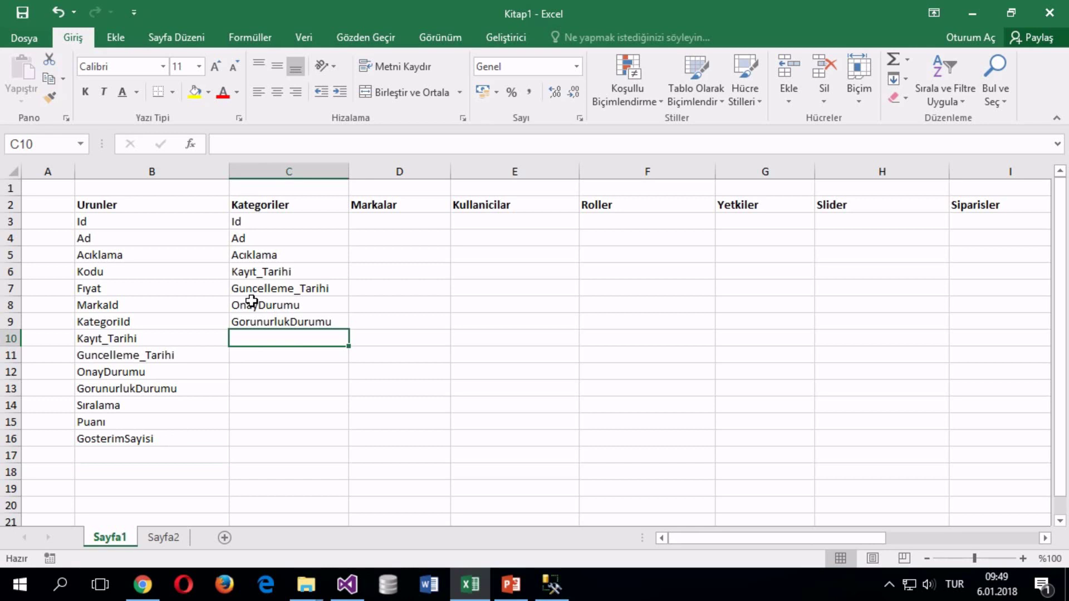
pyautogui.click(143, 584)
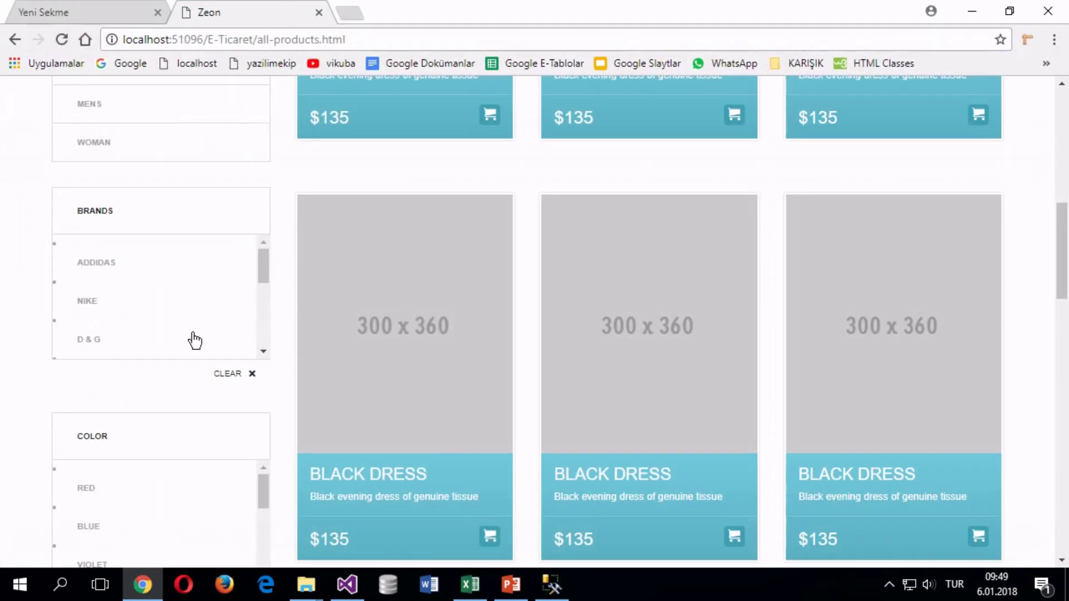
pyautogui.click(354, 13)
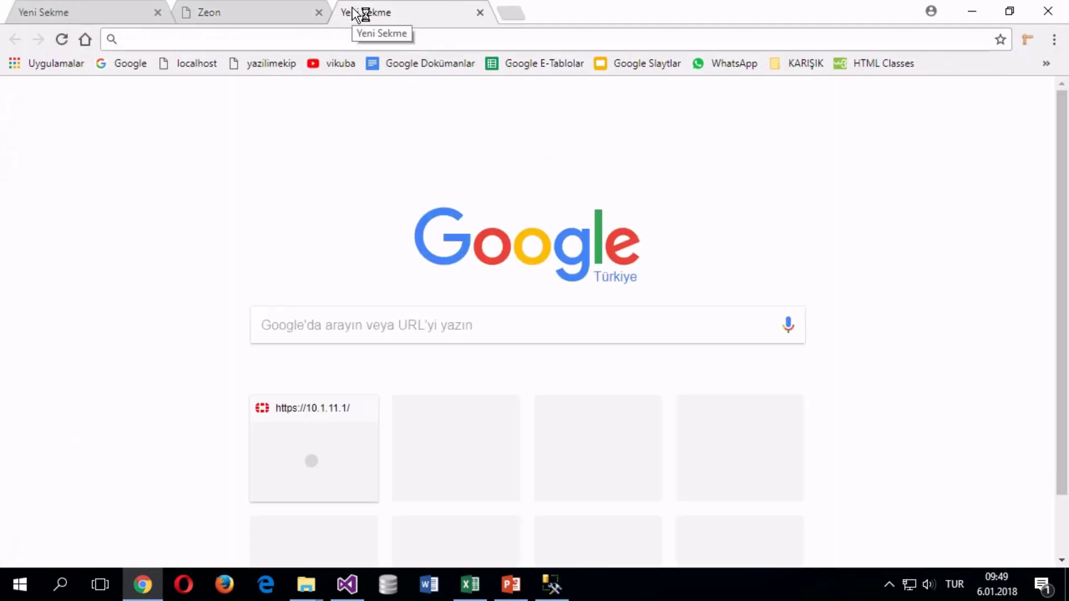
pyautogui.write('n11')
pyautogui.press('Return')
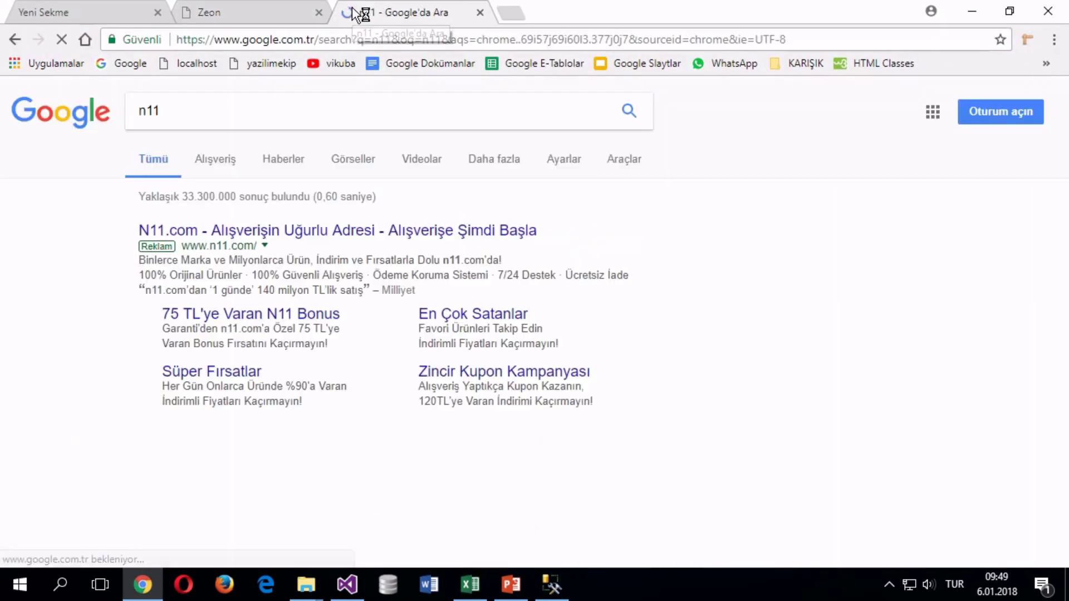
pyautogui.click(340, 232)
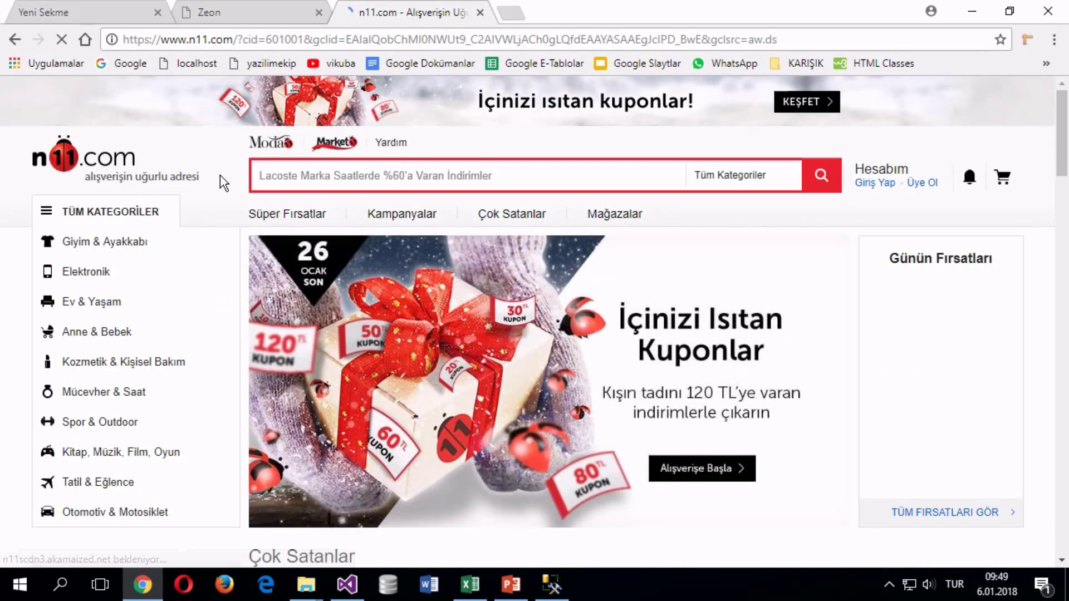
pyautogui.scroll(-3, 247, 223)
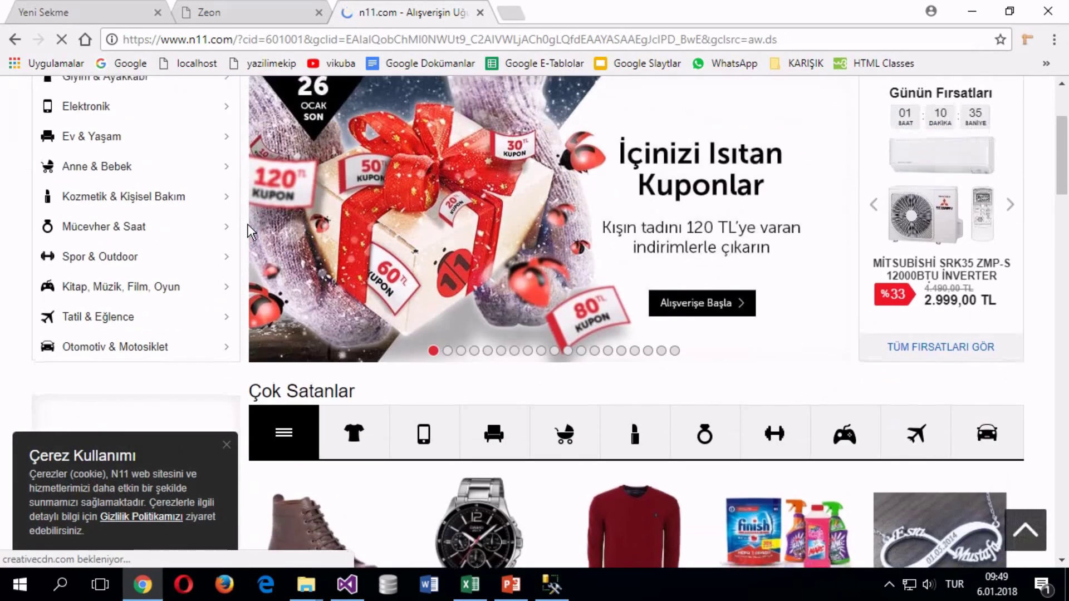
pyautogui.moveTo(125, 244)
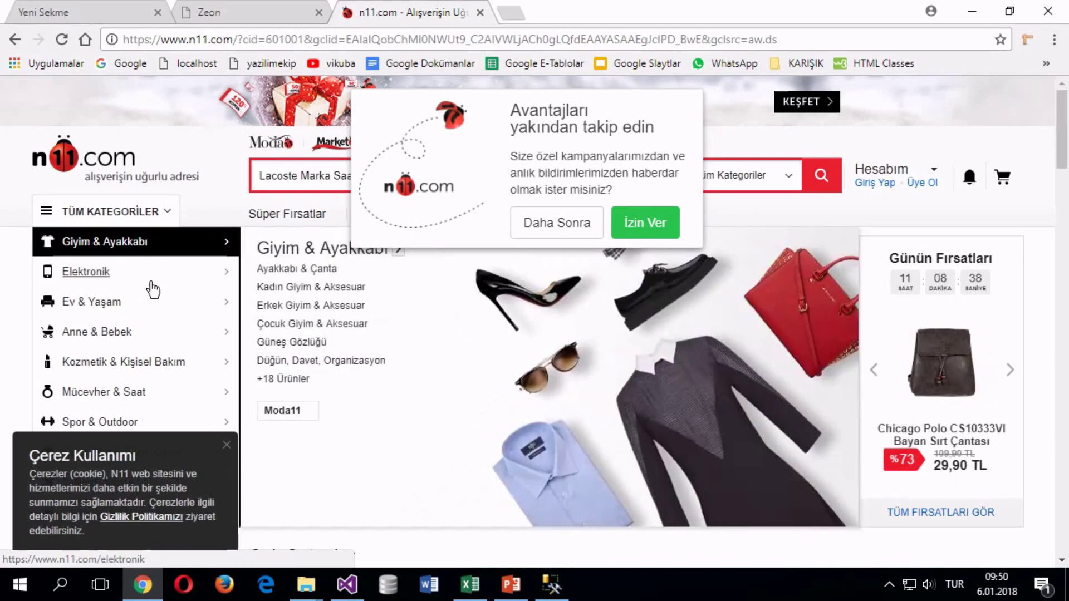
pyautogui.moveTo(139, 281)
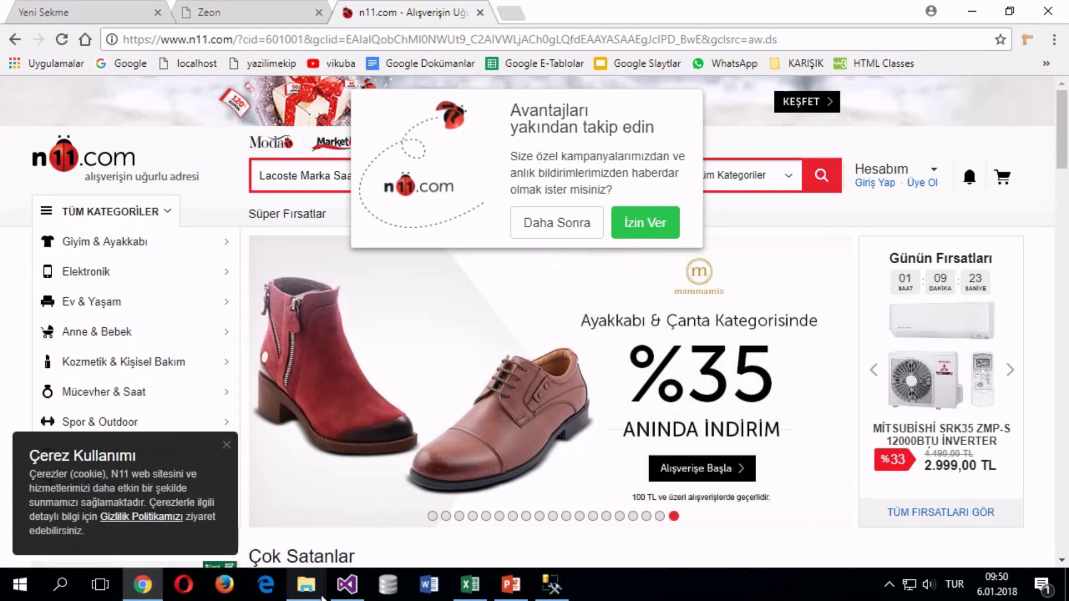
# Step: Switch back to Excel and add the field UstKategoriId to the Kategoriler list in cell C10
pyautogui.click(471, 584)
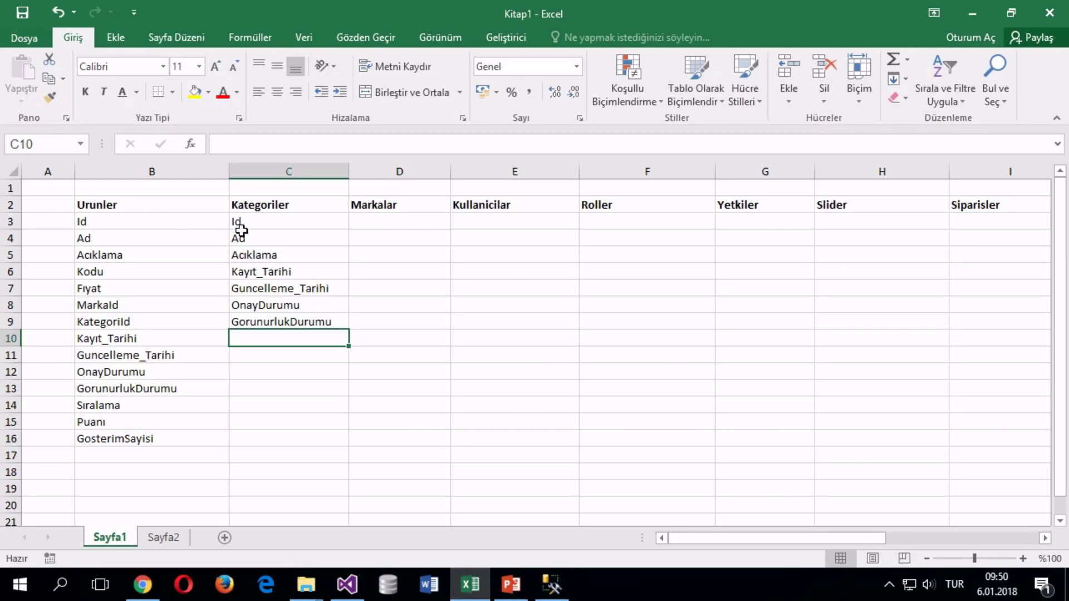
pyautogui.write('U')
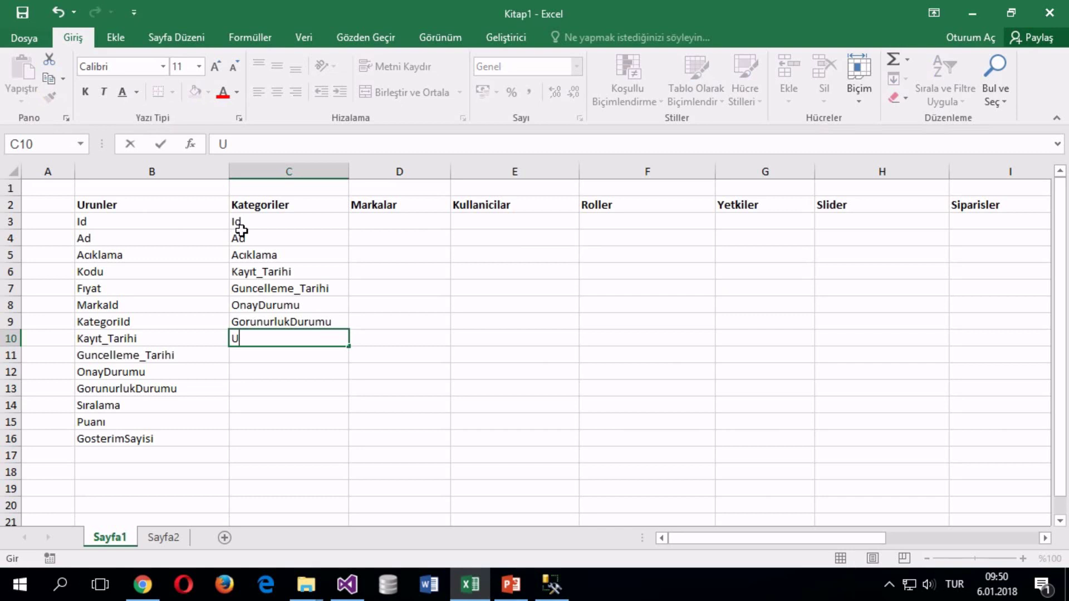
pyautogui.write('stKategori')
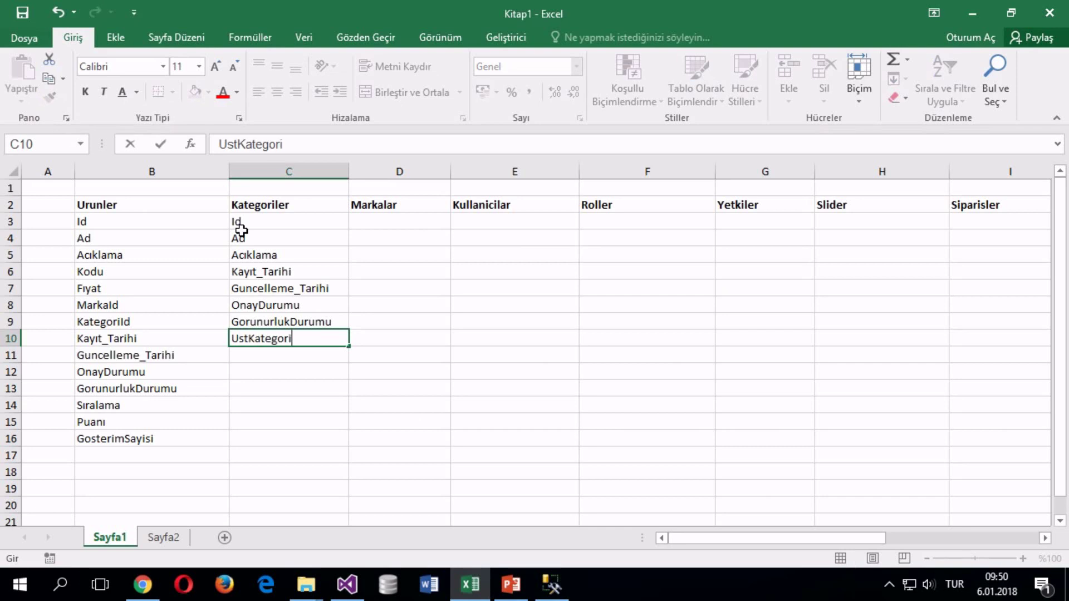
pyautogui.write('Id')
pyautogui.press('Return')
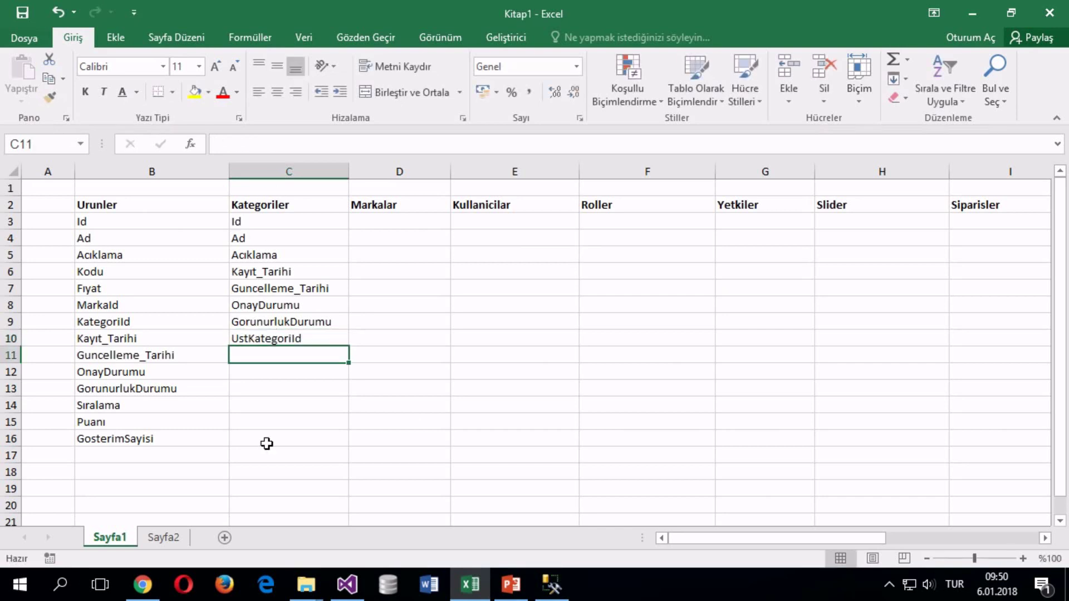
pyautogui.click(277, 400)
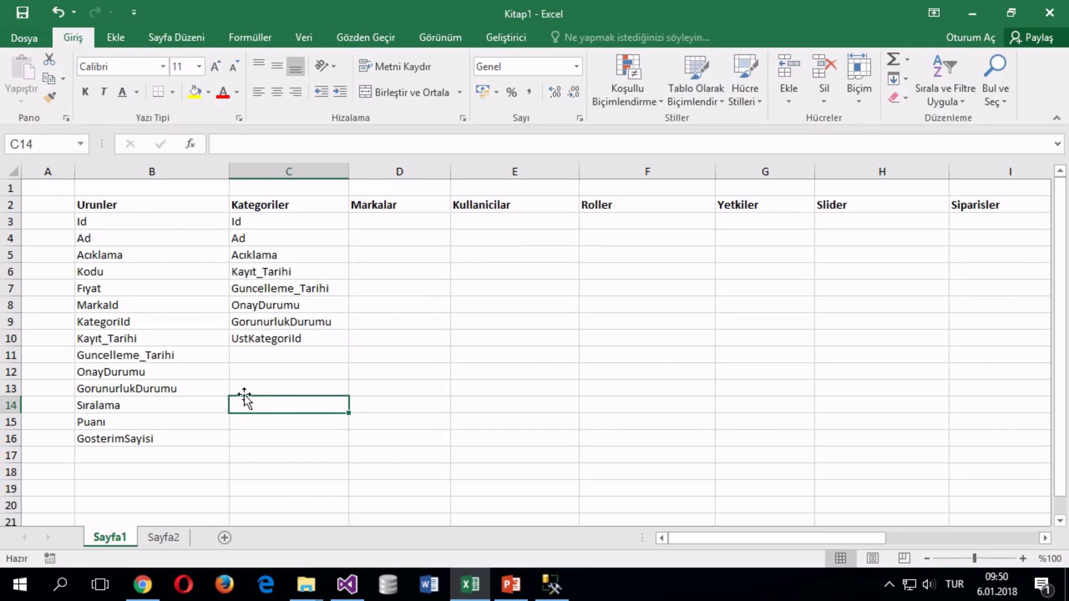
# Step: Switch to Chrome and examine the subcategories under Elektronik in the n11.com category menu
pyautogui.click(143, 584)
pyautogui.moveTo(85, 272)
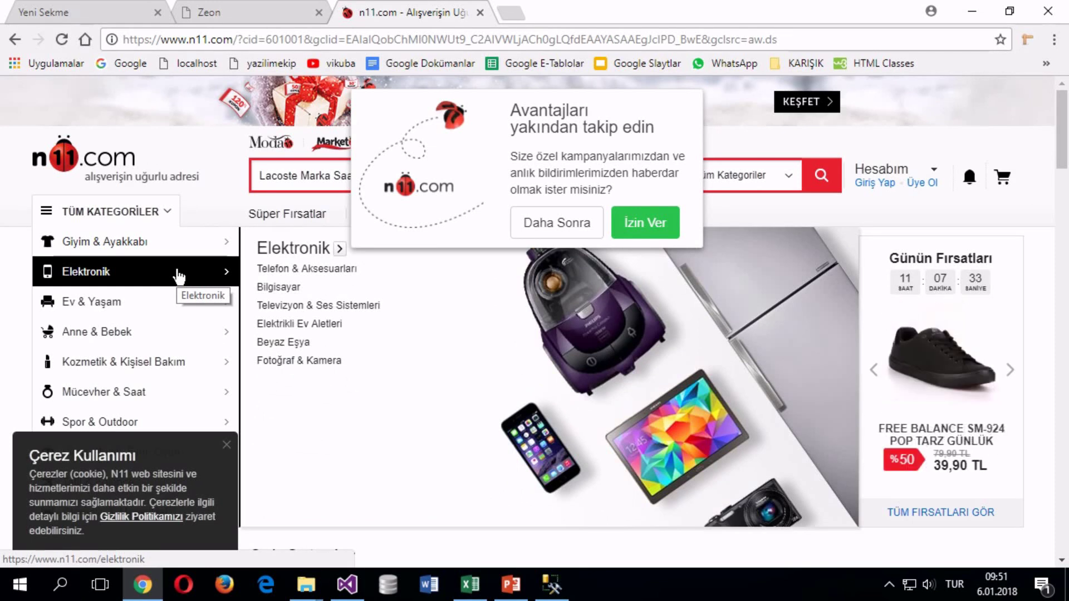
pyautogui.moveTo(115, 313)
pyautogui.moveTo(143, 277)
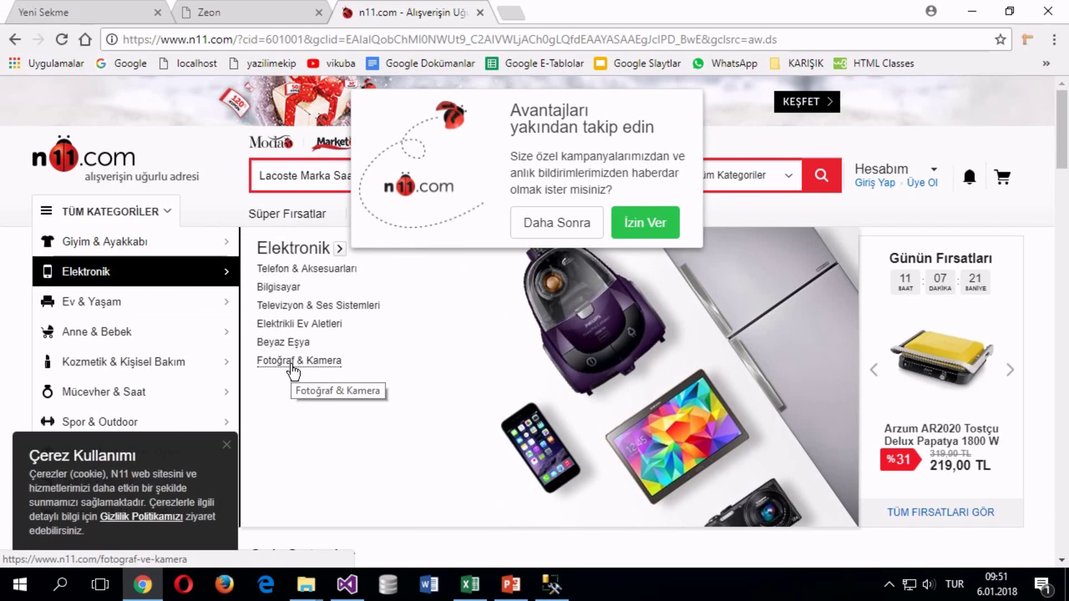
pyautogui.moveTo(109, 417)
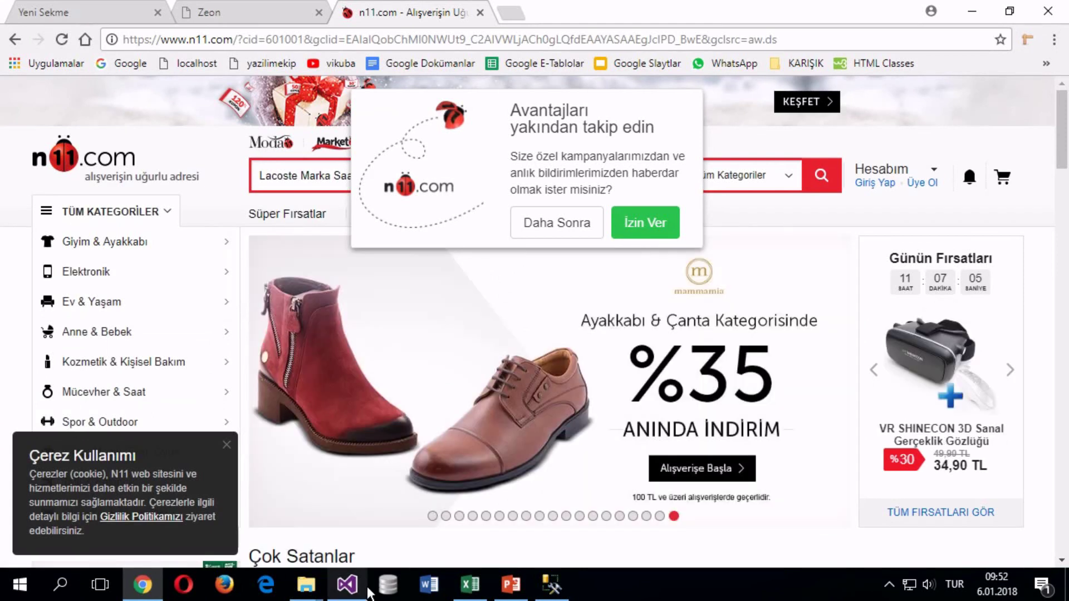
pyautogui.click(349, 584)
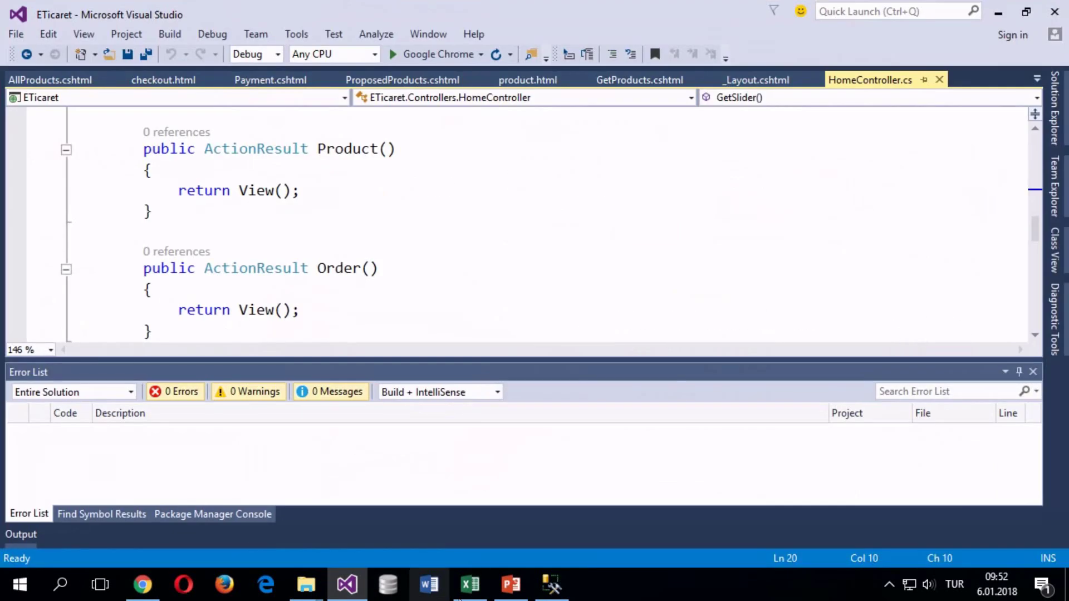
# Step: Switch back to Excel and enter the Markalar fields Id and Ad in cells D3 and D4
pyautogui.click(470, 585)
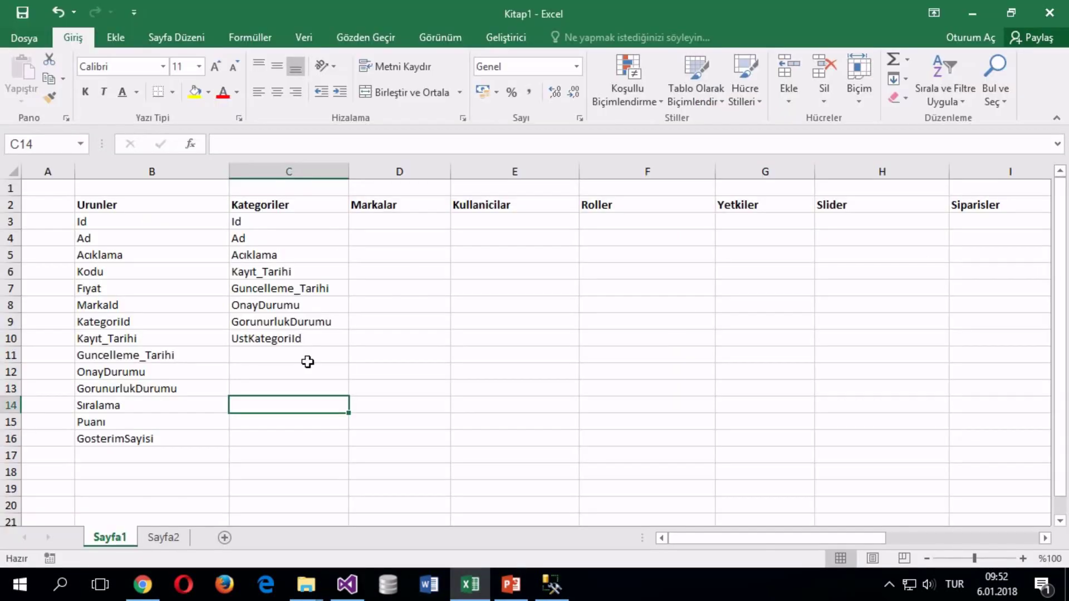
pyautogui.click(246, 344)
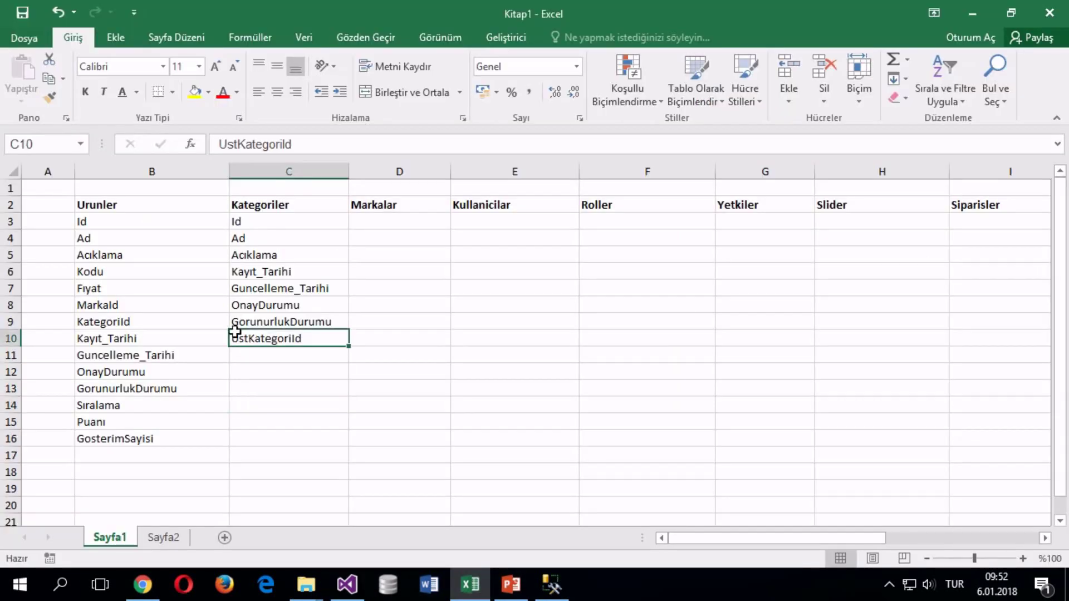
pyautogui.click(403, 223)
pyautogui.write('Id')
pyautogui.press('Tab')
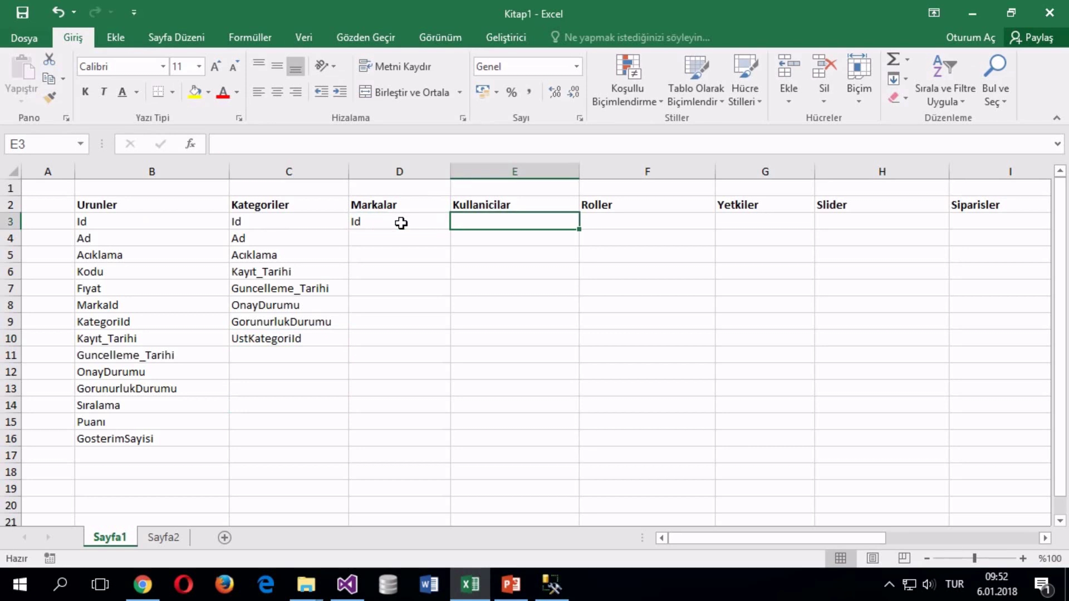
pyautogui.click(384, 241)
pyautogui.write('Ad')
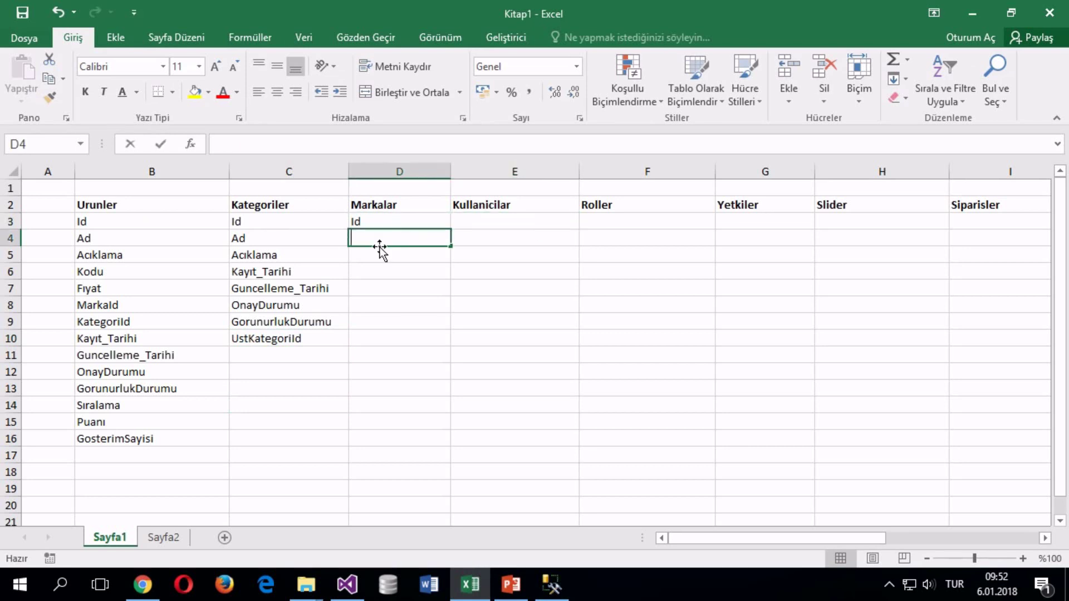
pyautogui.click(465, 229)
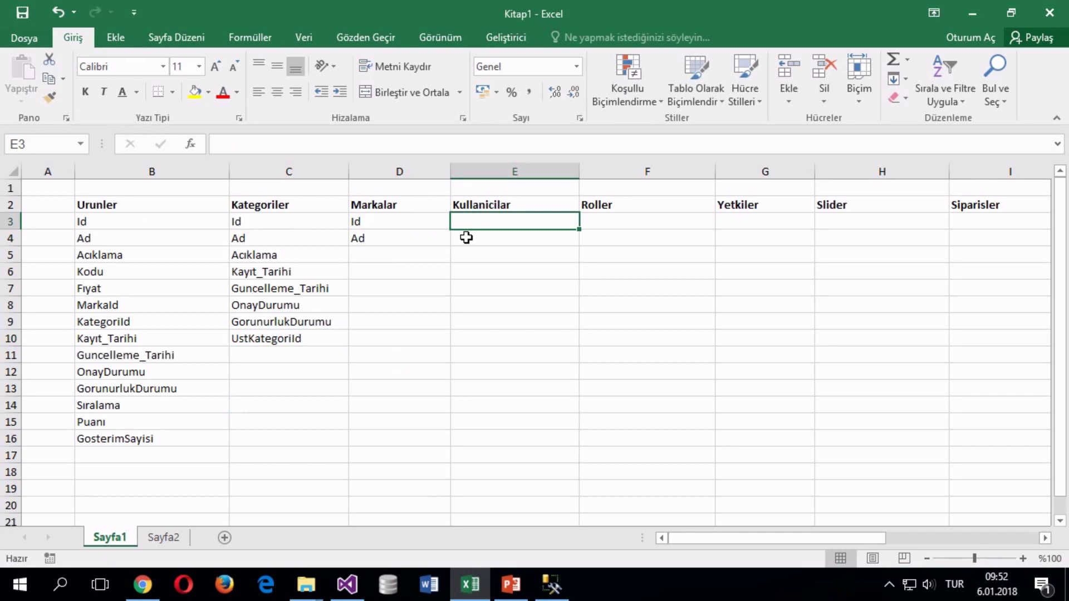
pyautogui.click(113, 221)
pyautogui.click(131, 307)
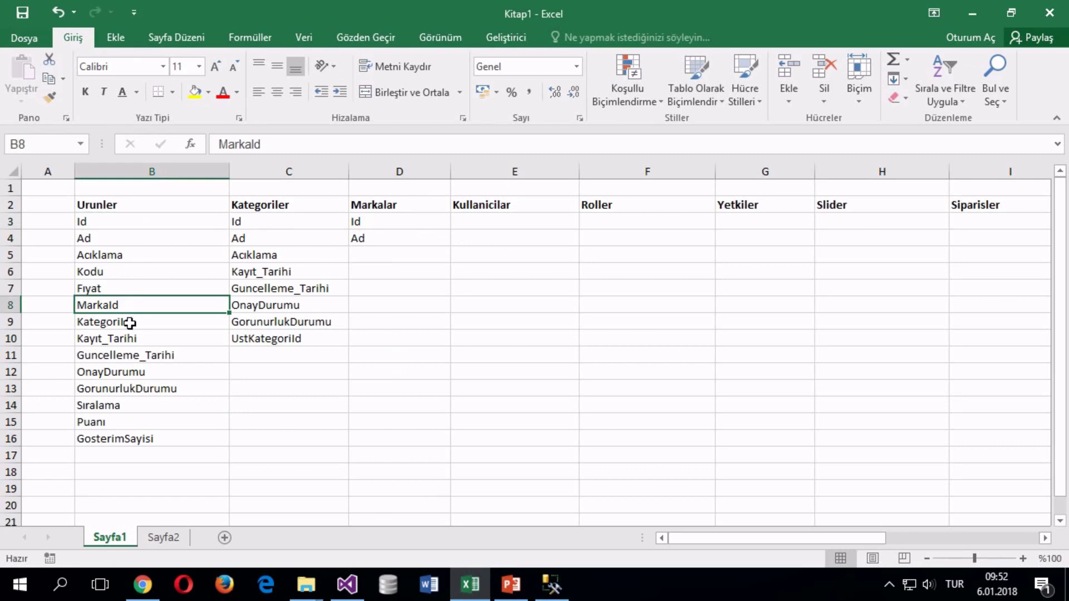
pyautogui.click(517, 225)
# Step: Copy the Kategoriler fields Kayıt_Tarihi through GorunurlukDurumu into the Markalar list, starting at cell D5
pyautogui.click(383, 255)
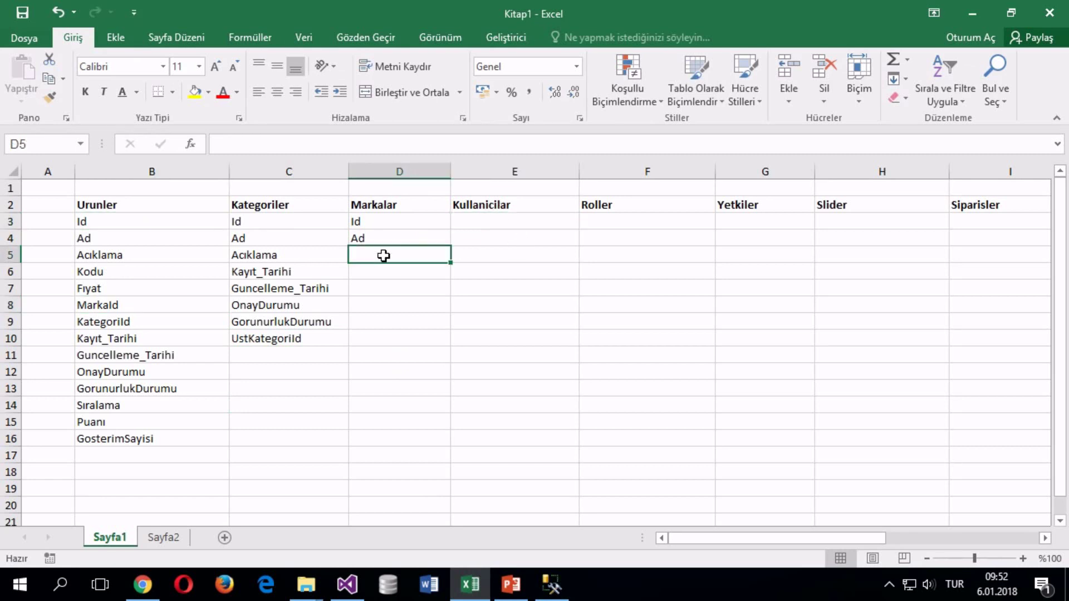
pyautogui.click(268, 255)
pyautogui.click(280, 273)
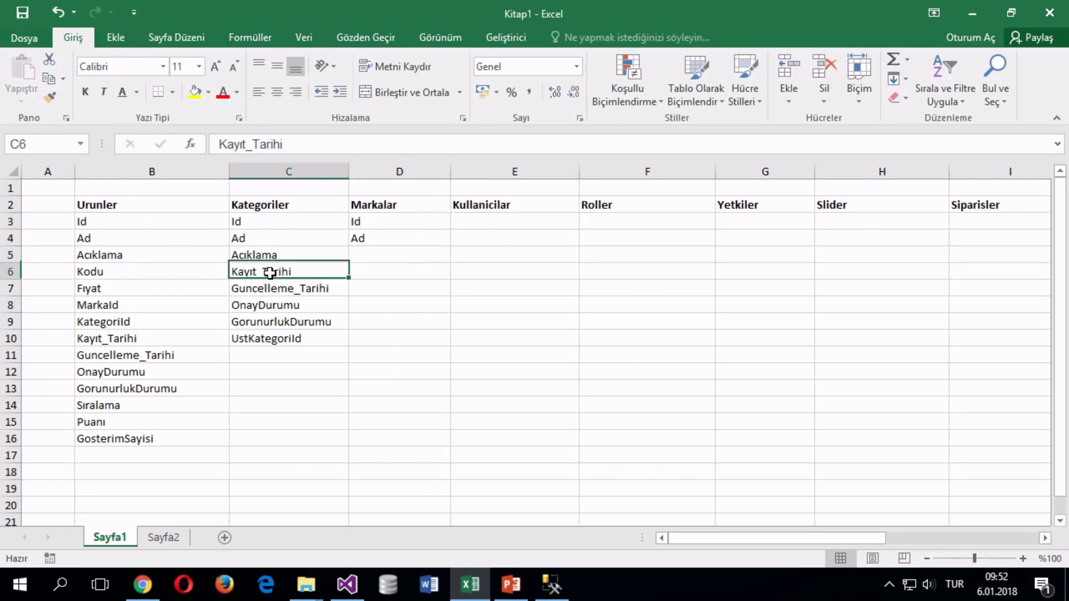
pyautogui.keyDown('shift'); pyautogui.click(262, 339); pyautogui.keyUp('shift')
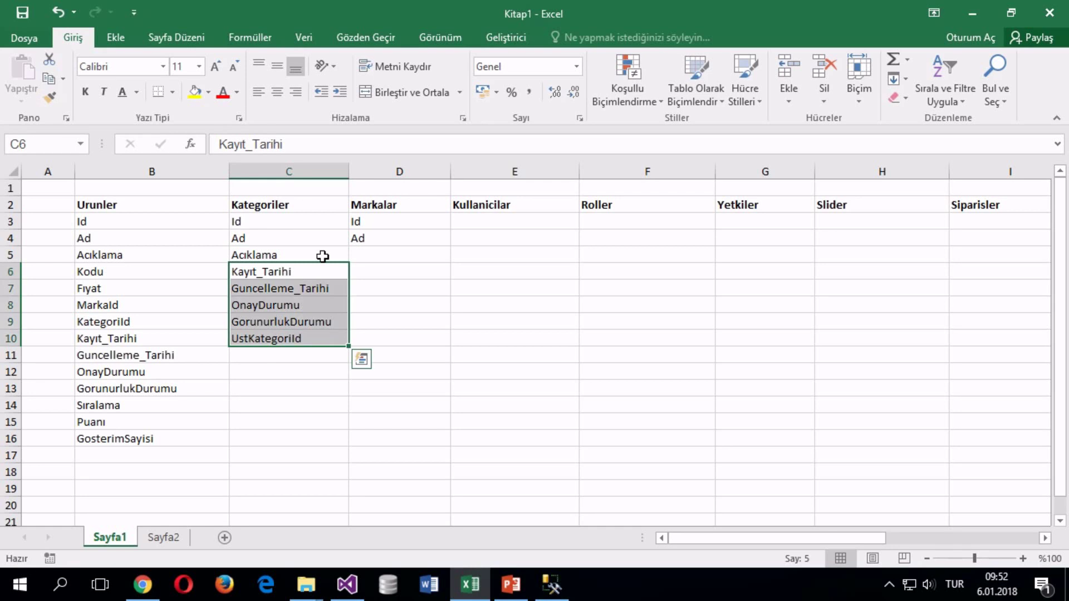
pyautogui.keyDown('shift'); pyautogui.click(293, 323); pyautogui.keyUp('shift')
pyautogui.hotkey('ctrl', 'c')
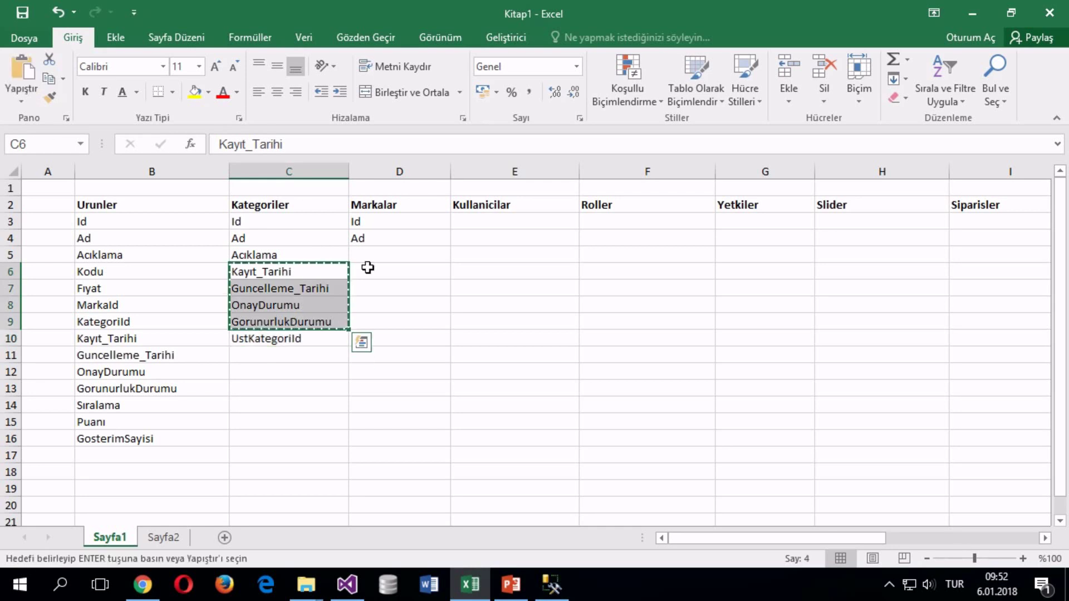
pyautogui.click(370, 256)
pyautogui.hotkey('ctrl', 'v')
# Step: Enter the Kullanicilar fields Id, Ad and Soyad in cells E3 to E5
pyautogui.click(529, 219)
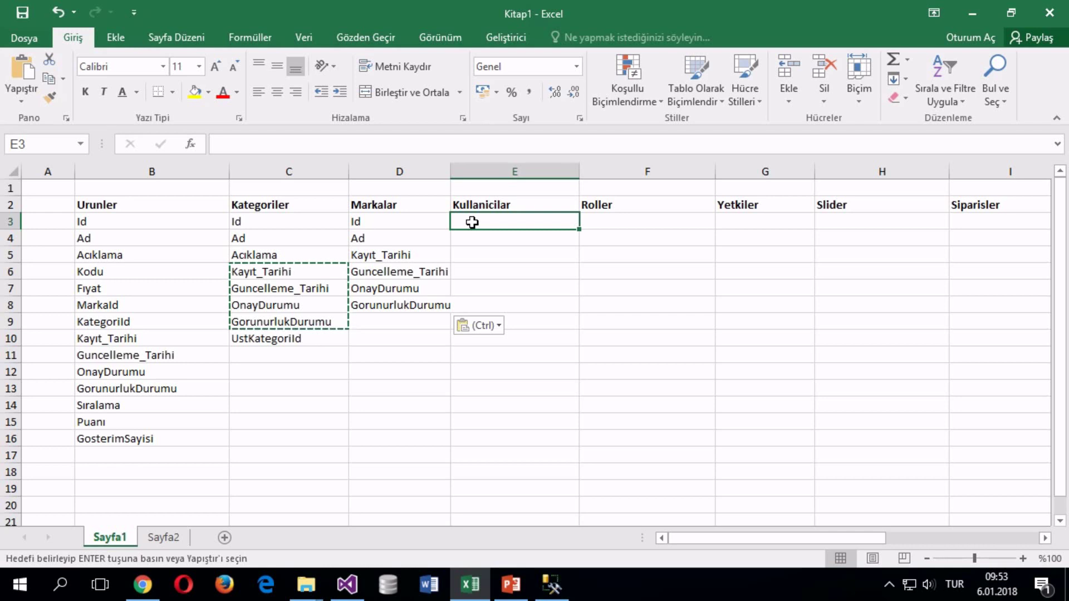
pyautogui.write('Id')
pyautogui.press('Tab')
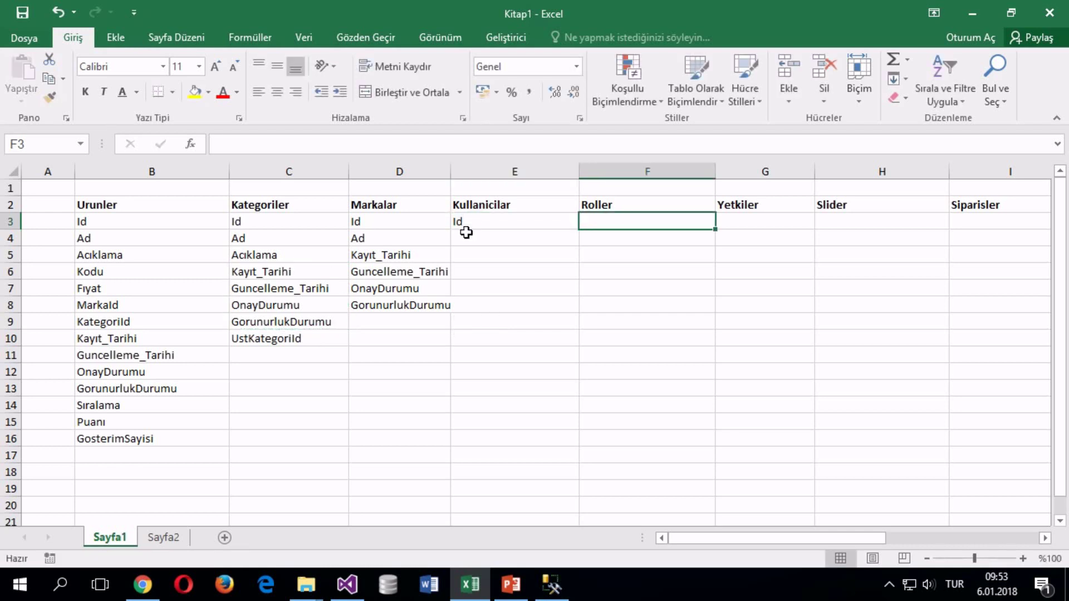
pyautogui.click(456, 239)
pyautogui.write('Ad')
pyautogui.press('Tab')
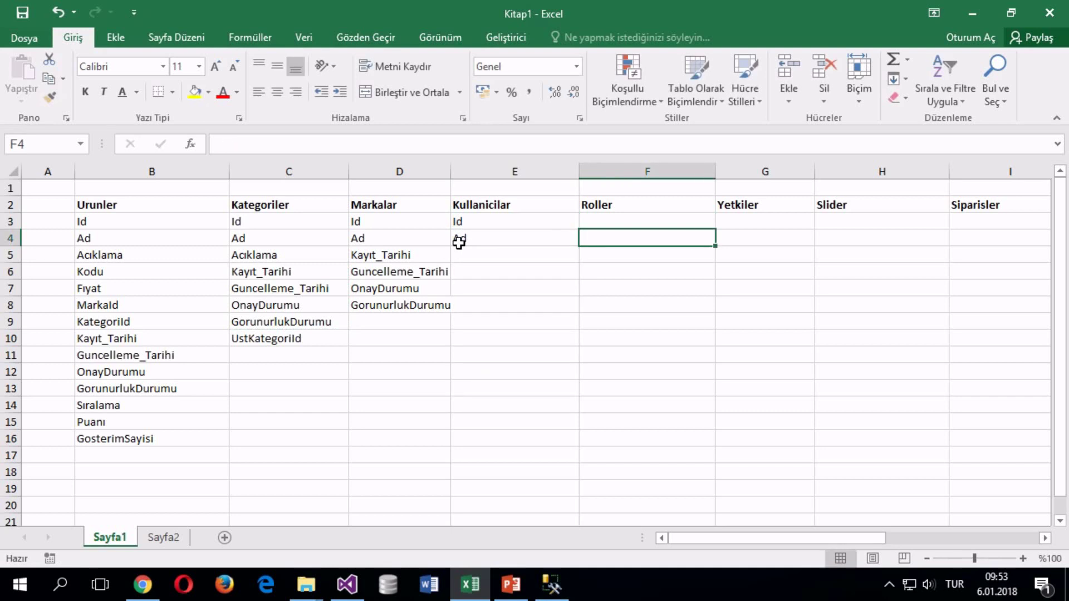
pyautogui.click(459, 240)
pyautogui.click(483, 269)
pyautogui.click(472, 257)
pyautogui.write('Soyad')
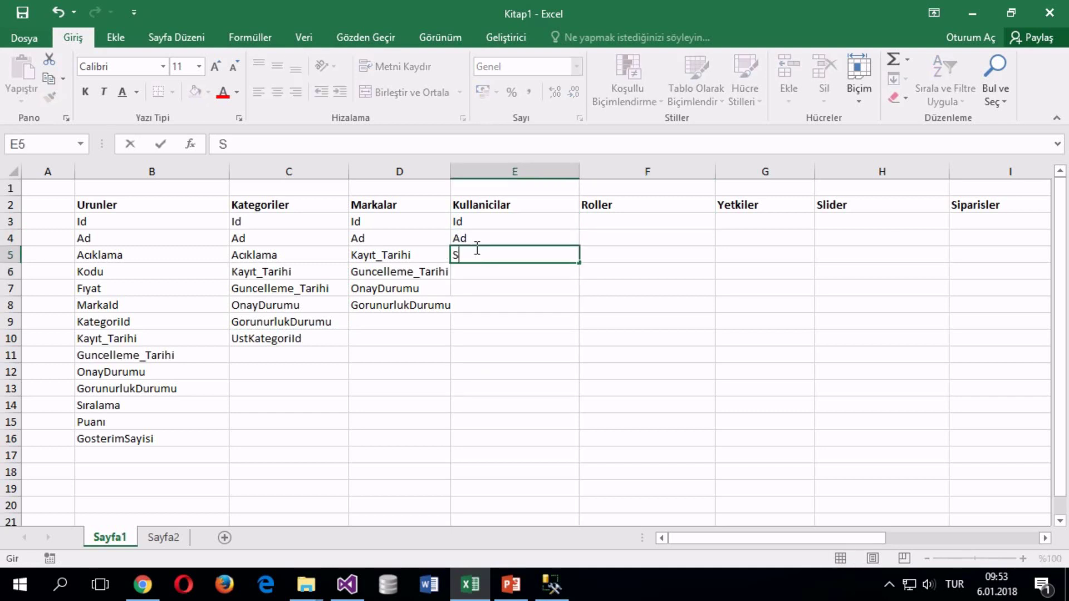
pyautogui.press('Return')
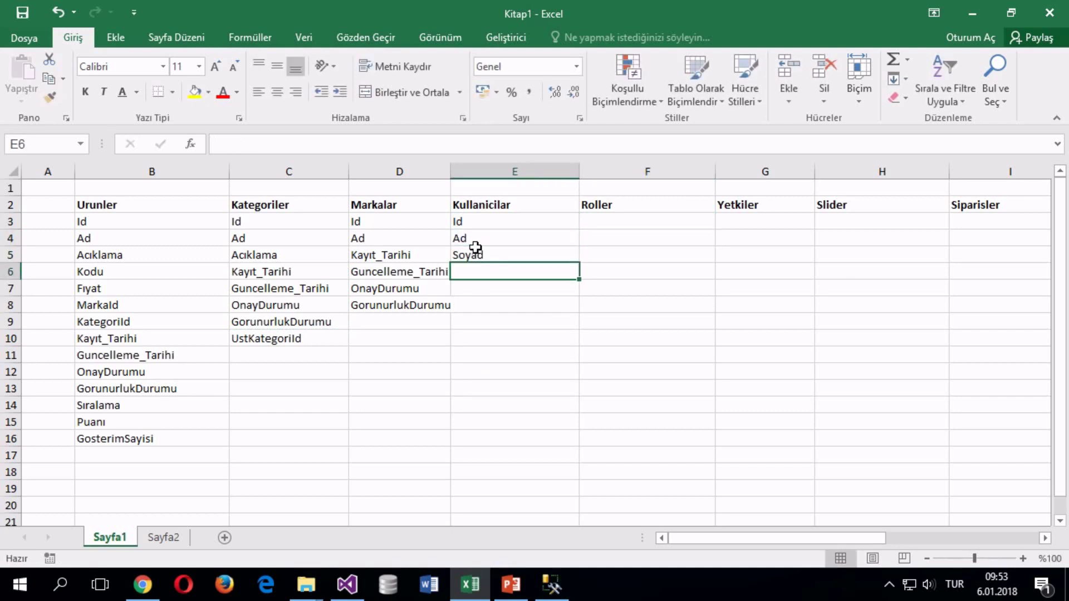
# Step: Add the fields Sifre and Email to the Kullanicilar list in cells E6 and E7
pyautogui.write('Sifre')
pyautogui.press('Return')
pyautogui.write('Ema')
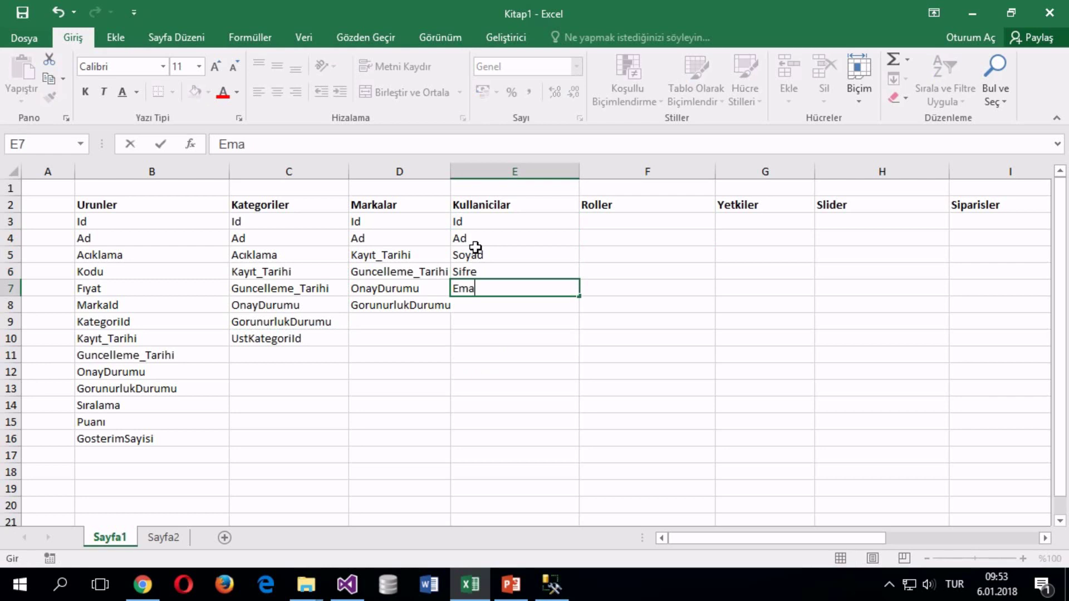
pyautogui.write('il')
pyautogui.press('Return')
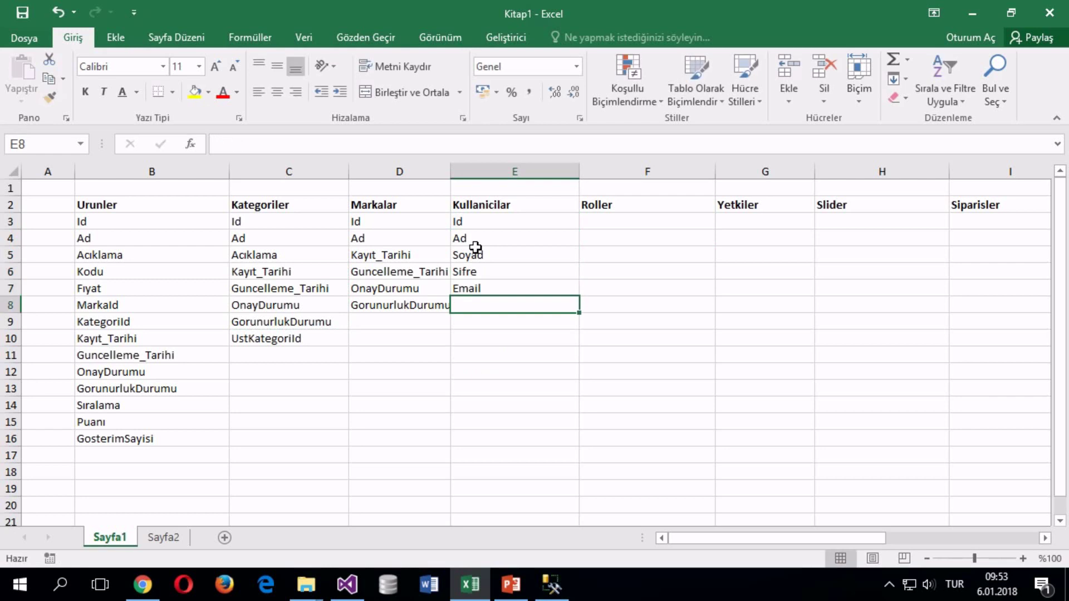
pyautogui.write('Adres')
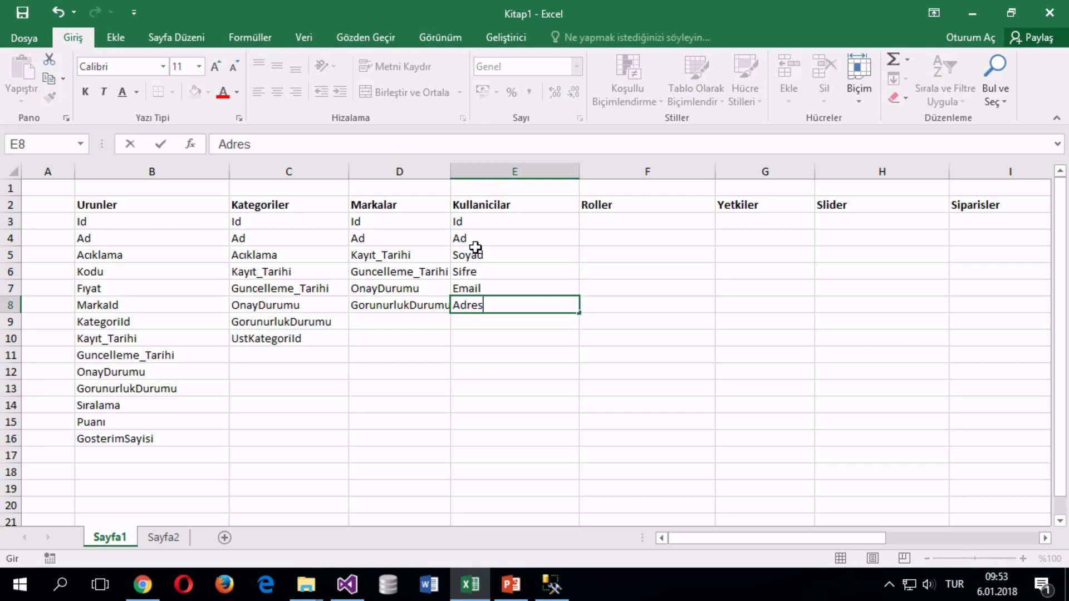
pyautogui.press('Return')
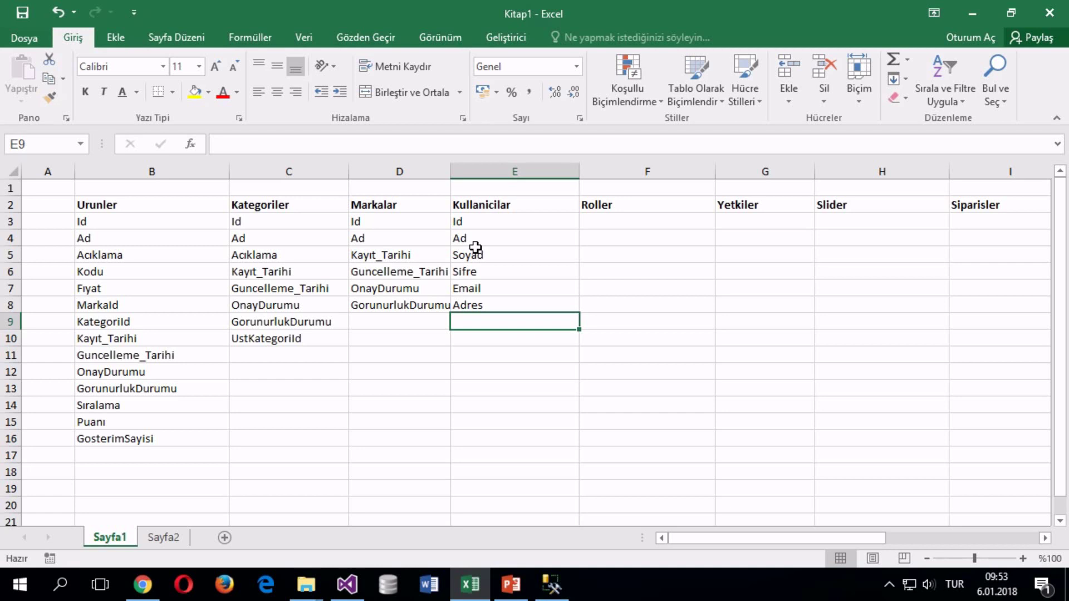
pyautogui.press('Up')
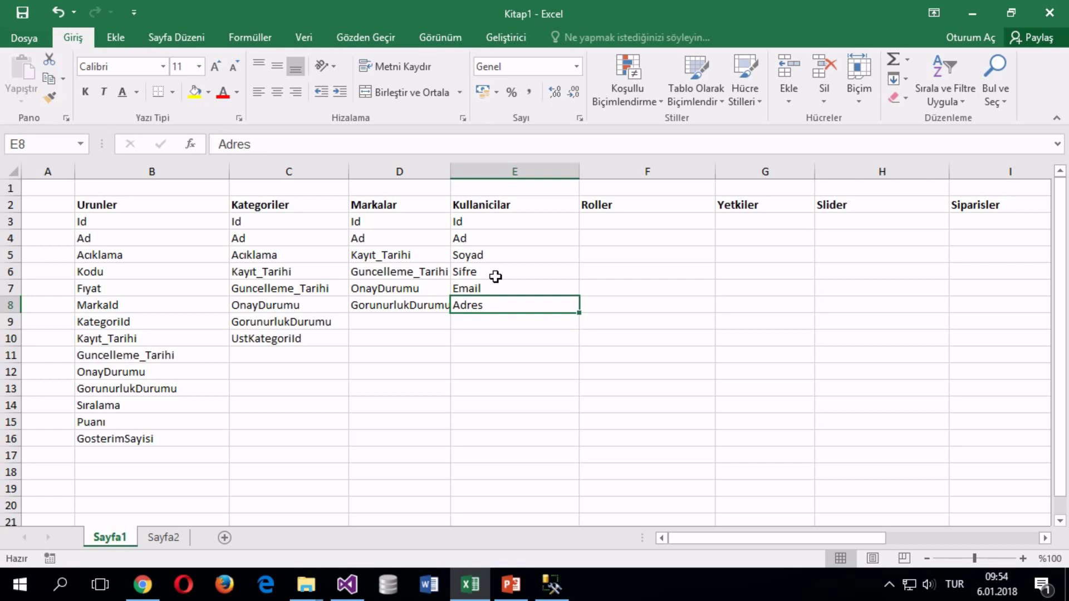
pyautogui.press('BackSpace')
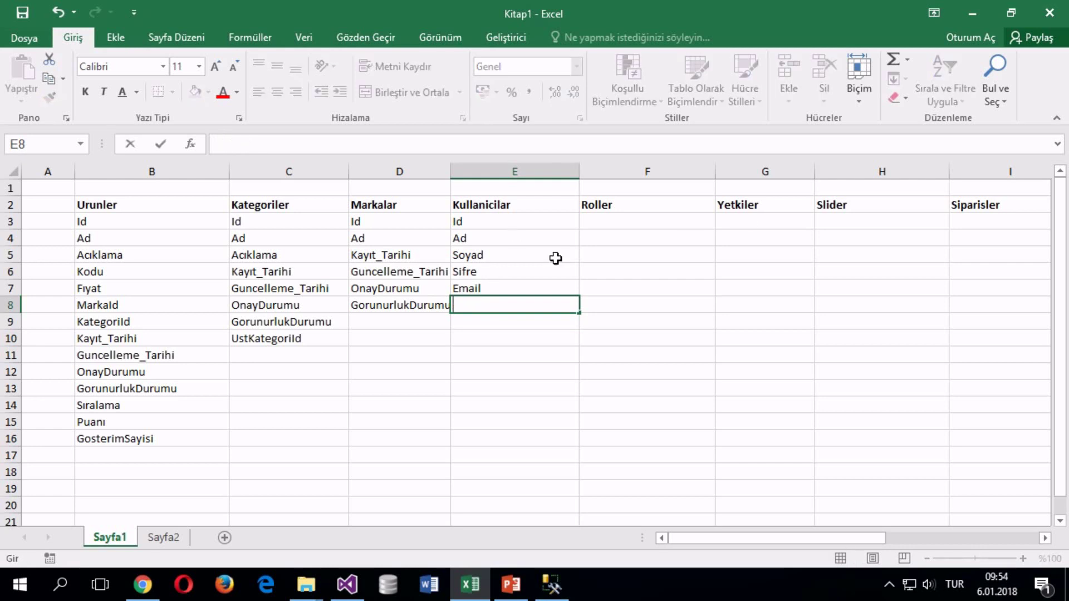
# Step: Add the table heading Adres in cell R2 after Yorumlar and widen column R slightly
pyautogui.click(748, 221)
pyautogui.moveTo(701, 538); pyautogui.dragTo(1033, 510)
pyautogui.click(1026, 205)
pyautogui.press('Right')
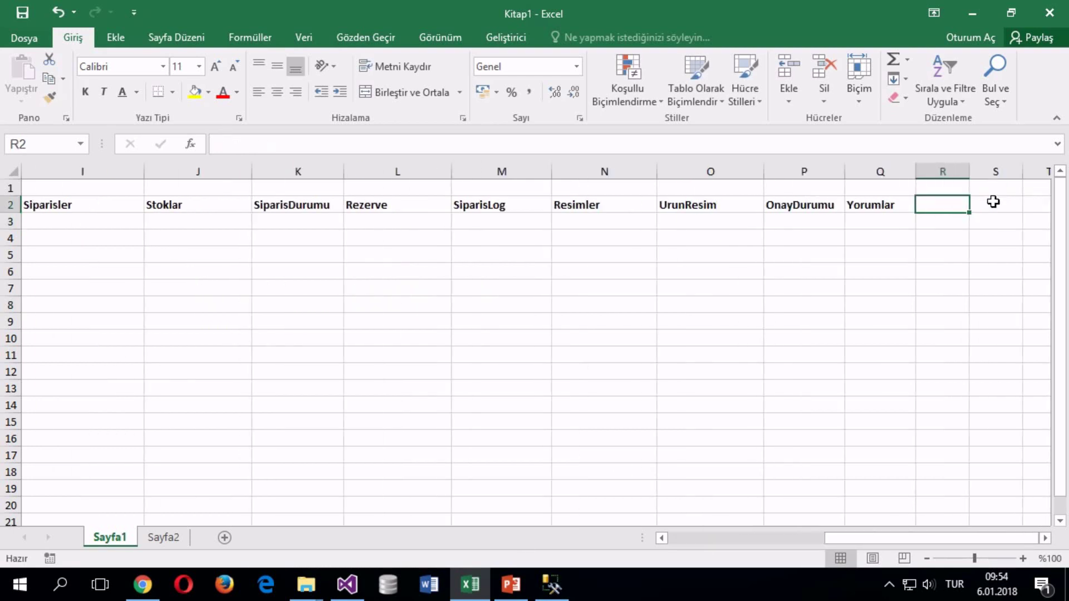
pyautogui.write('Adres')
pyautogui.press('Return')
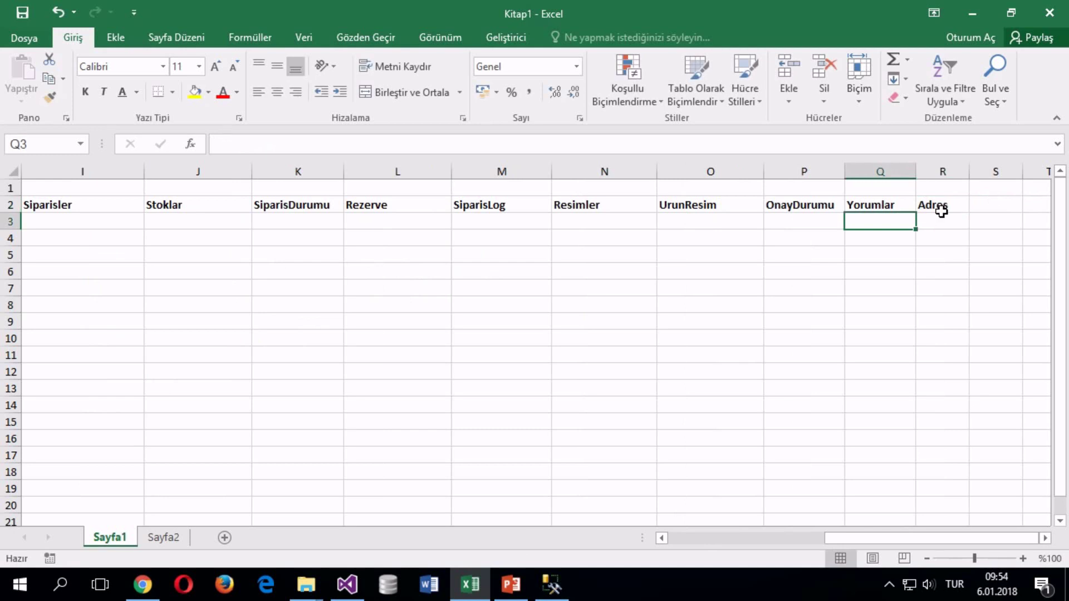
pyautogui.moveTo(969, 171); pyautogui.dragTo(994, 171)
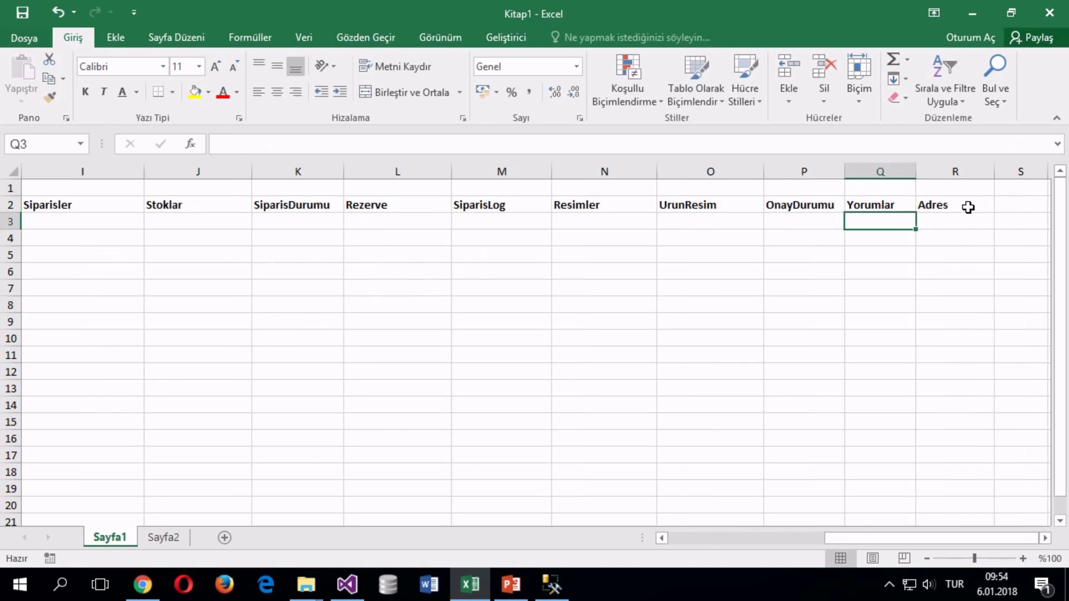
# Step: Add the field RolId to the Kullanicilar list in cell E8
pyautogui.moveTo(873, 538); pyautogui.dragTo(644, 556)
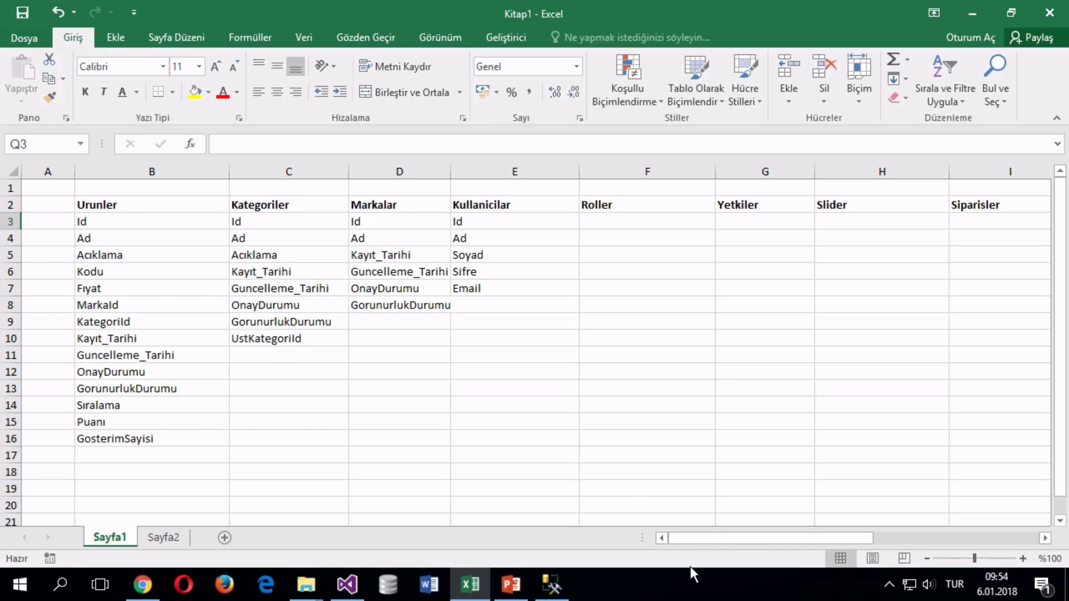
pyautogui.moveTo(697, 542); pyautogui.dragTo(647, 552)
pyautogui.click(511, 301)
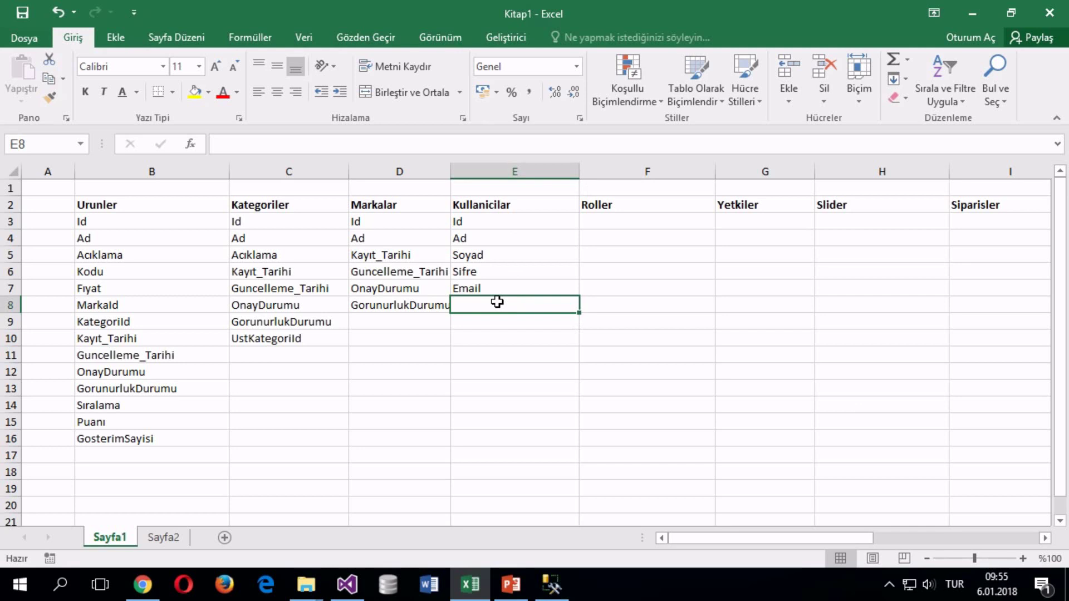
pyautogui.write('Rol')
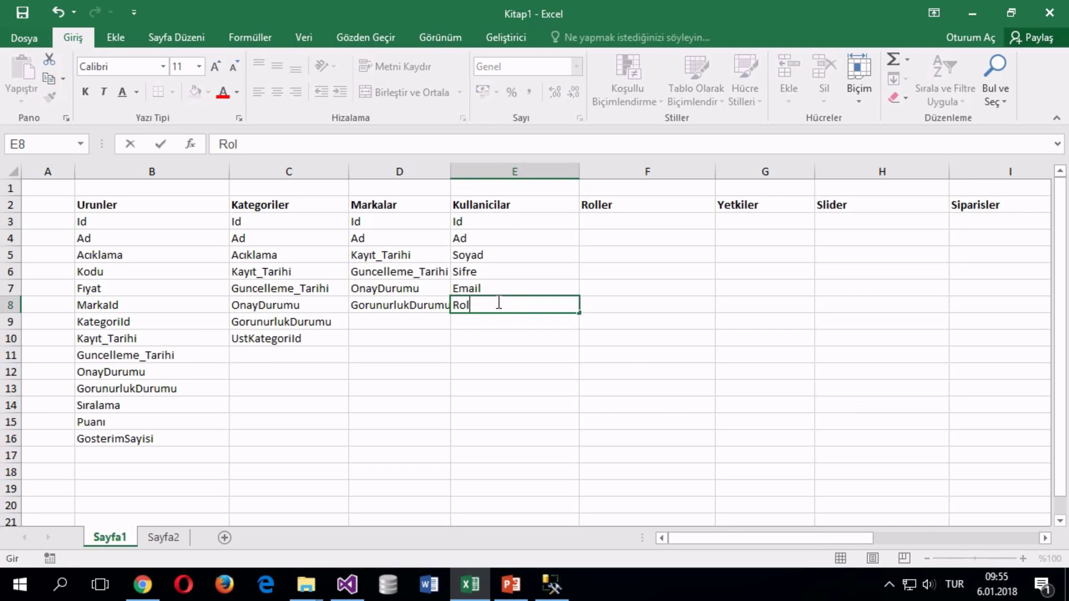
pyautogui.write('İd')
pyautogui.press('BackSpace')
pyautogui.press('BackSpace')
pyautogui.write('Id')
pyautogui.press('Return')
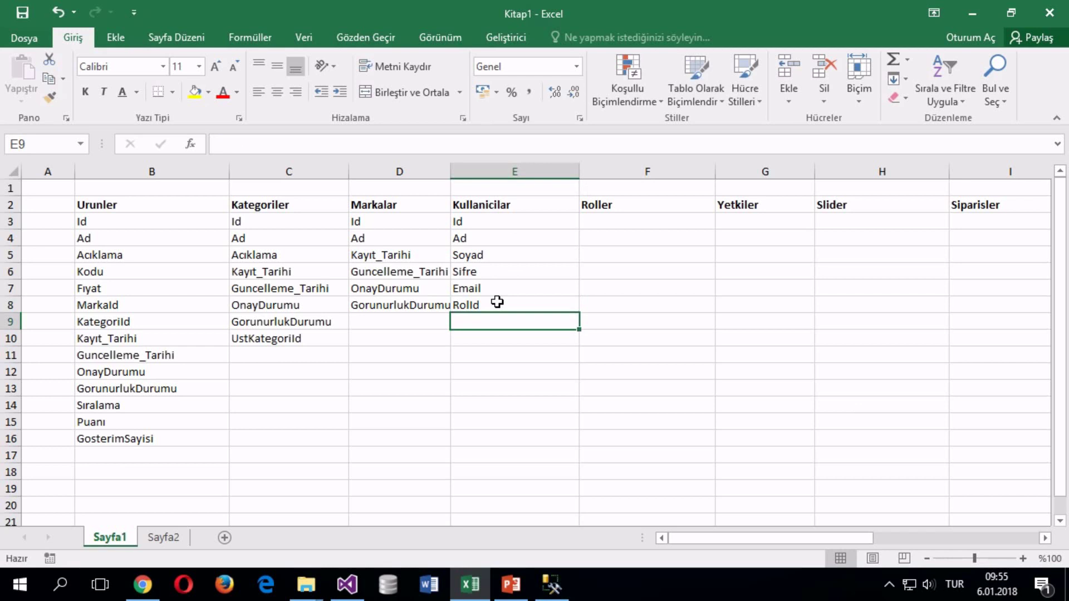
# Step: Enter the Roller fields Id and Ad in cells F3 and F4
pyautogui.click(600, 218)
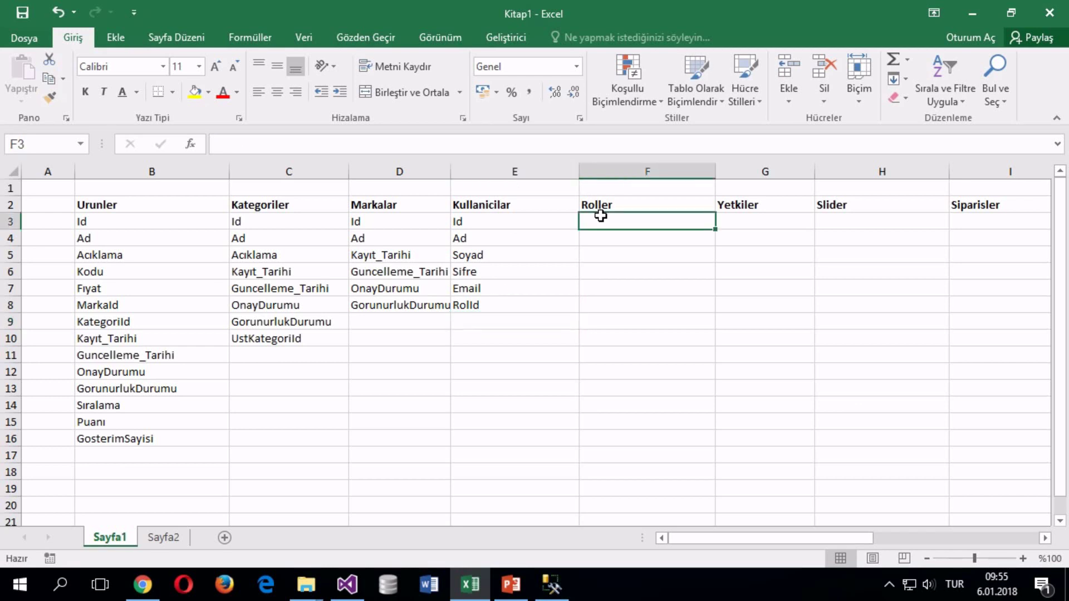
pyautogui.write('Id')
pyautogui.press('Tab')
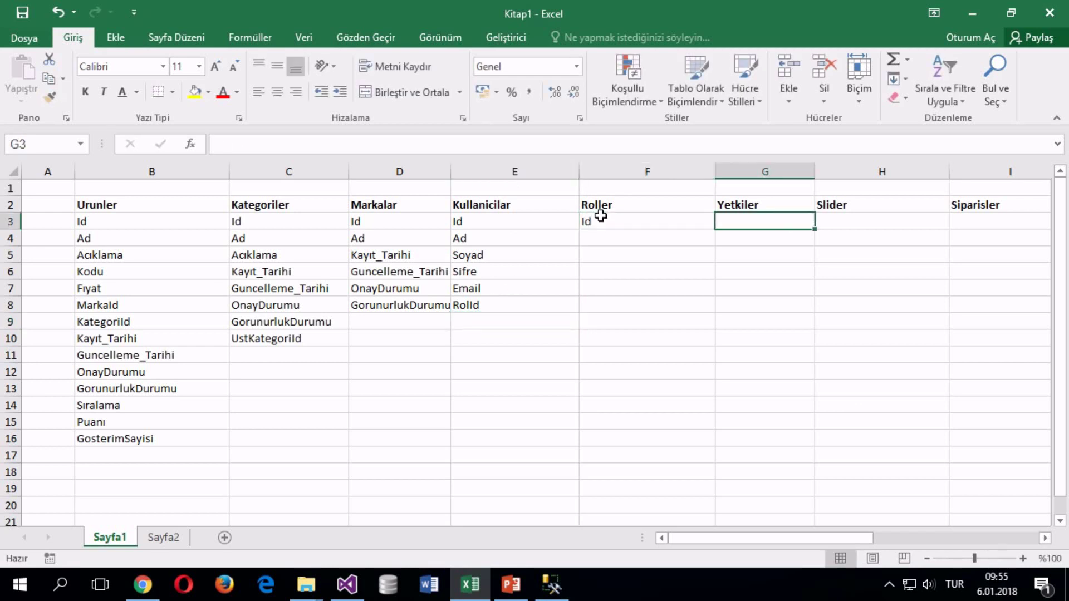
pyautogui.click(624, 240)
pyautogui.write('Ad')
# Step: Enter the Yetkiler fields Id and Ad in cells G3 and G4
pyautogui.click(756, 224)
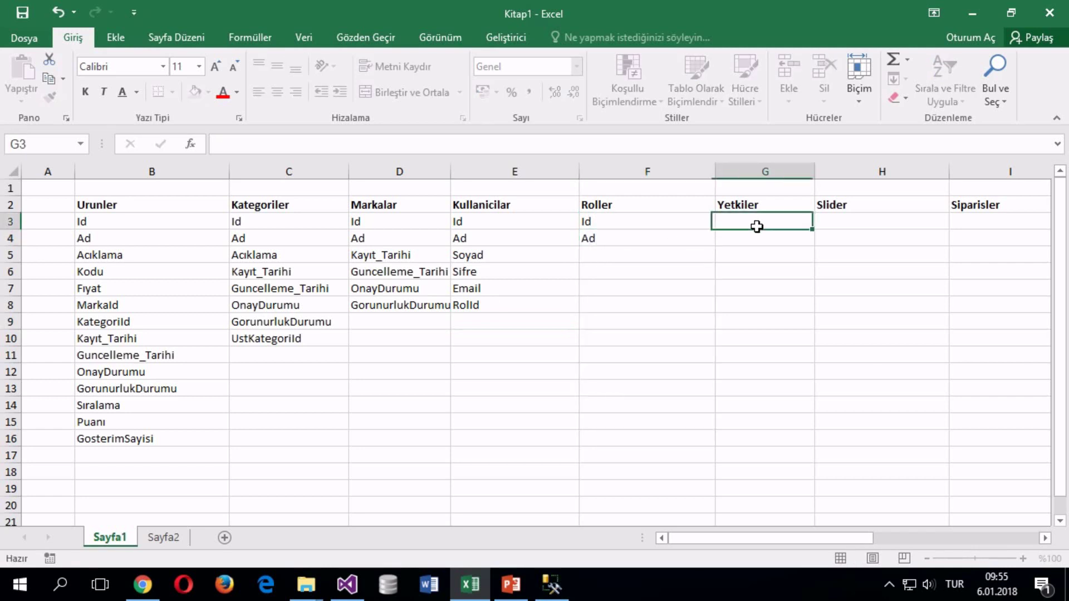
pyautogui.write('Id')
pyautogui.press('Tab')
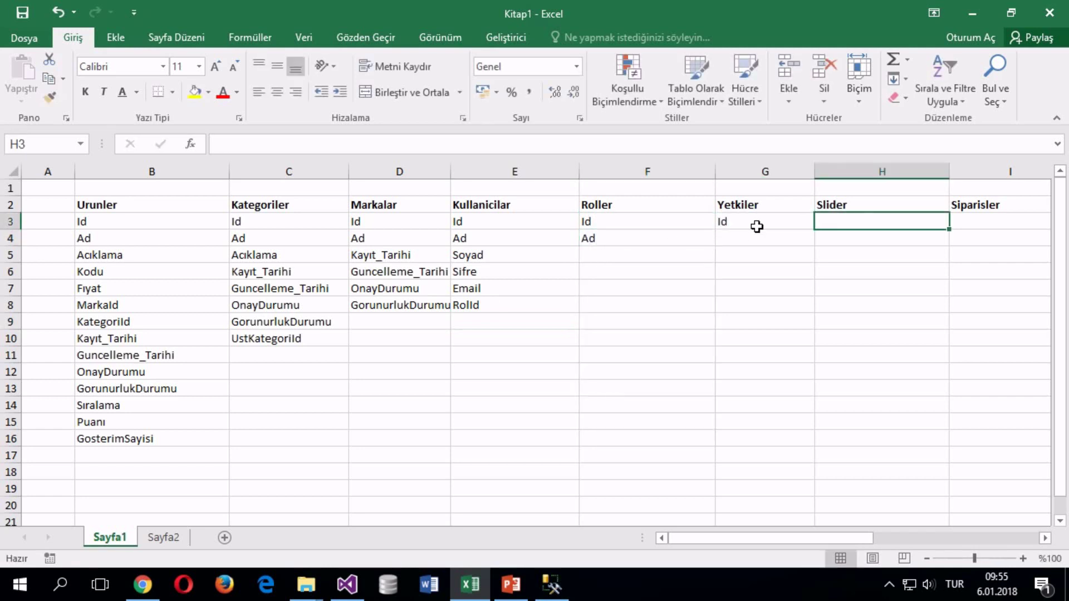
pyautogui.press('Return')
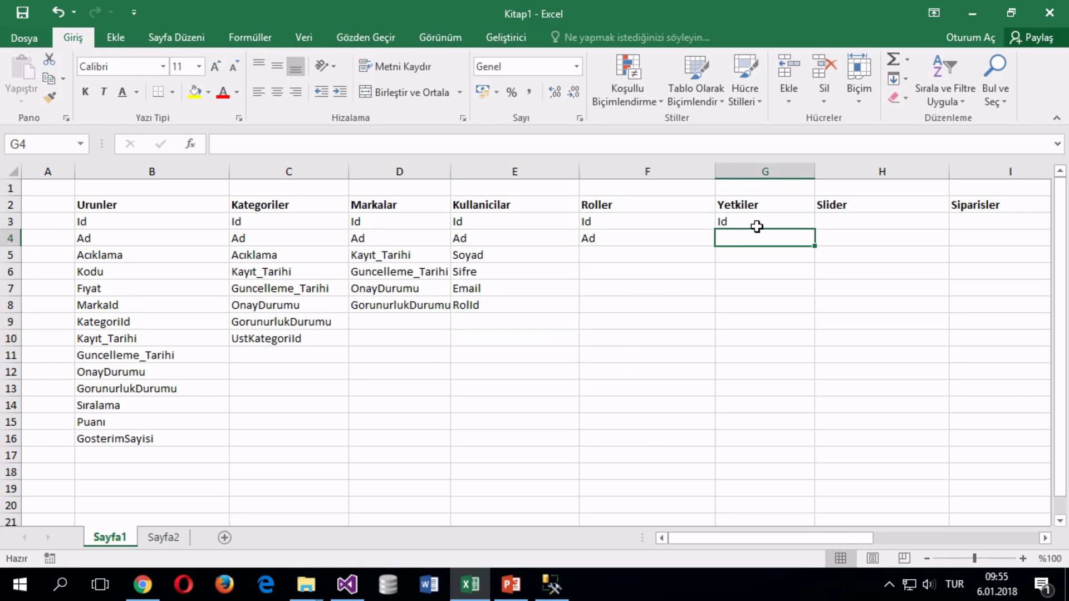
pyautogui.write('Ad')
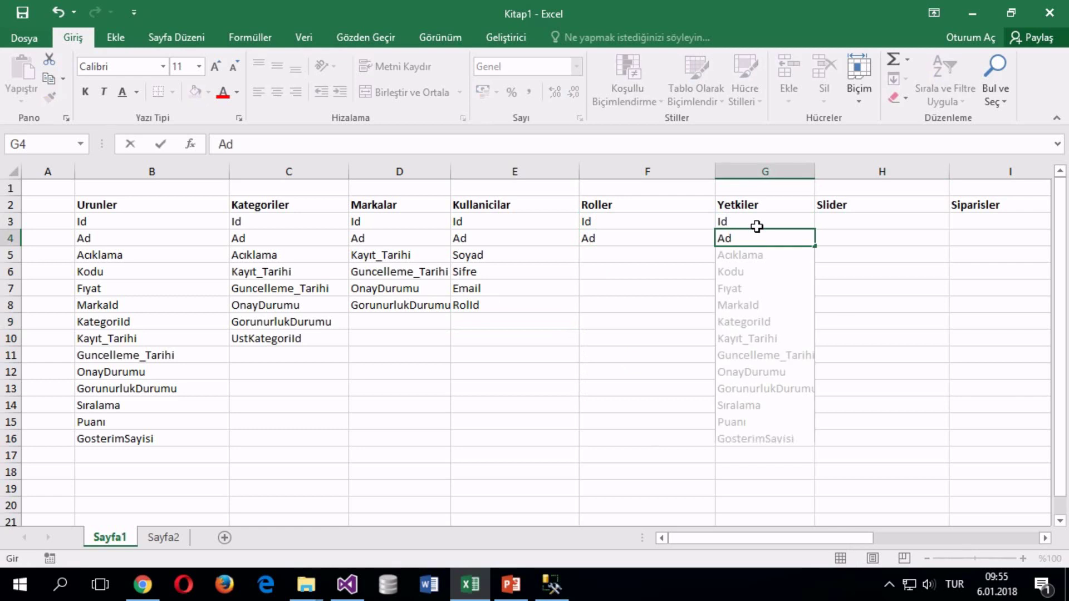
pyautogui.click(821, 216)
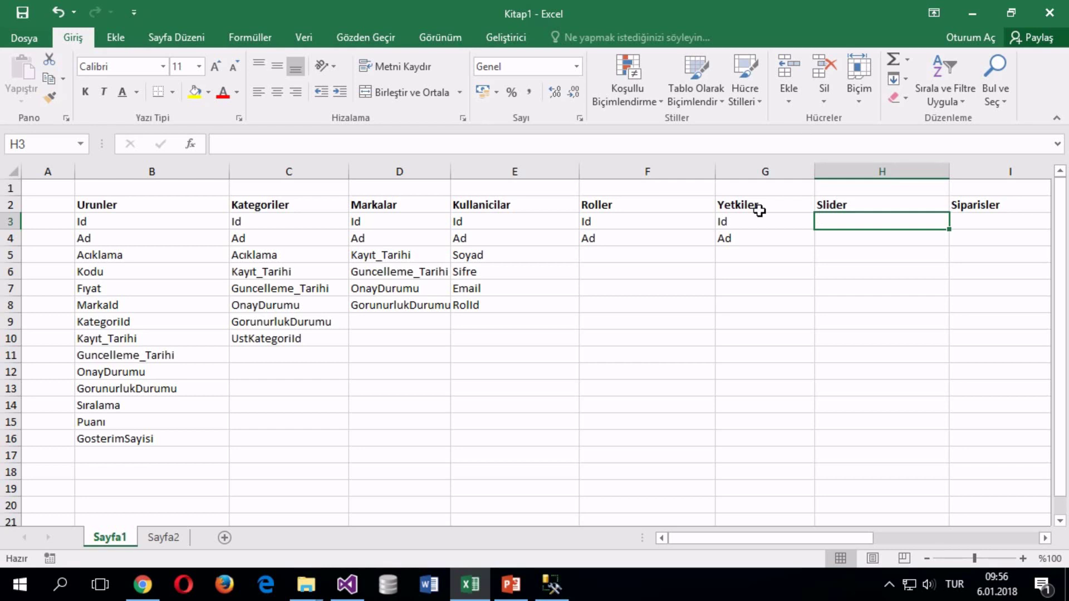
# Step: Enter Id as the first Slider field in cell H3
pyautogui.click(658, 225)
pyautogui.click(872, 220)
pyautogui.write('Id')
pyautogui.press('Tab')
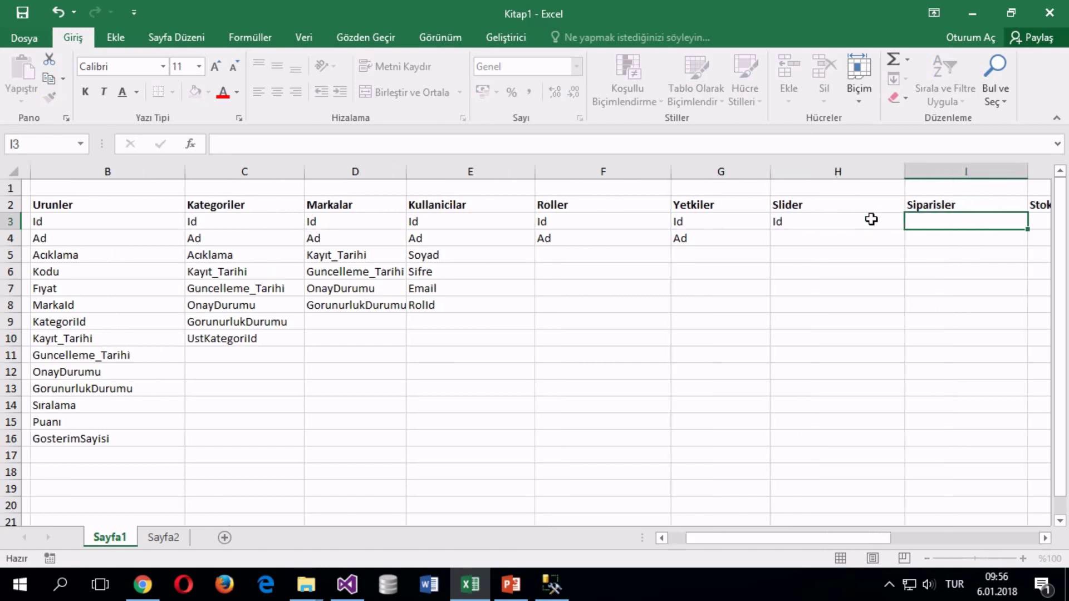
# Step: Enter ResimYolu as the second Slider field in cell H4
pyautogui.click(862, 239)
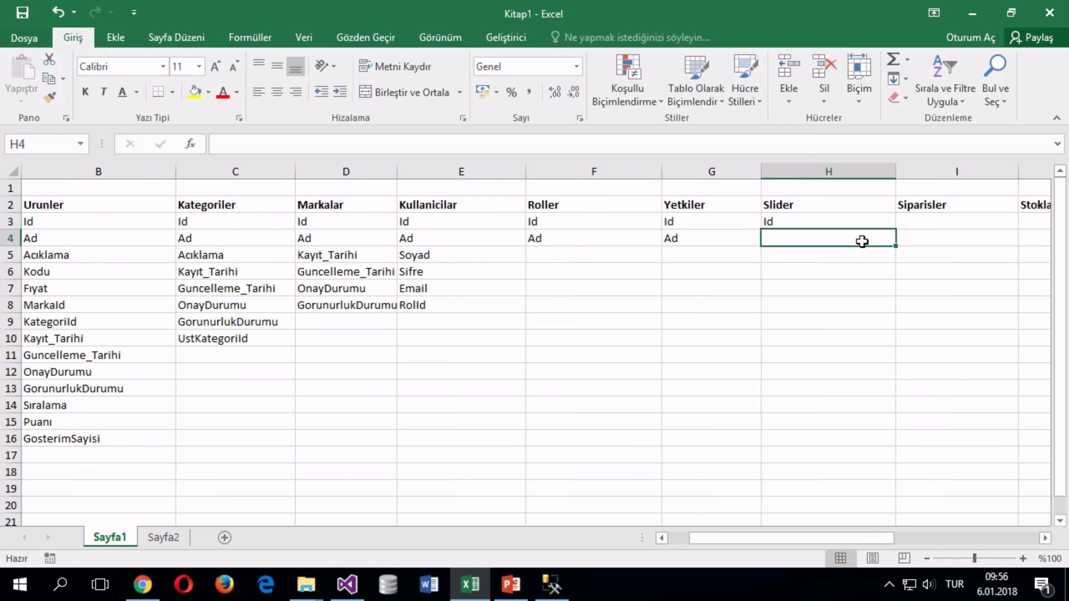
pyautogui.write('ResimYo')
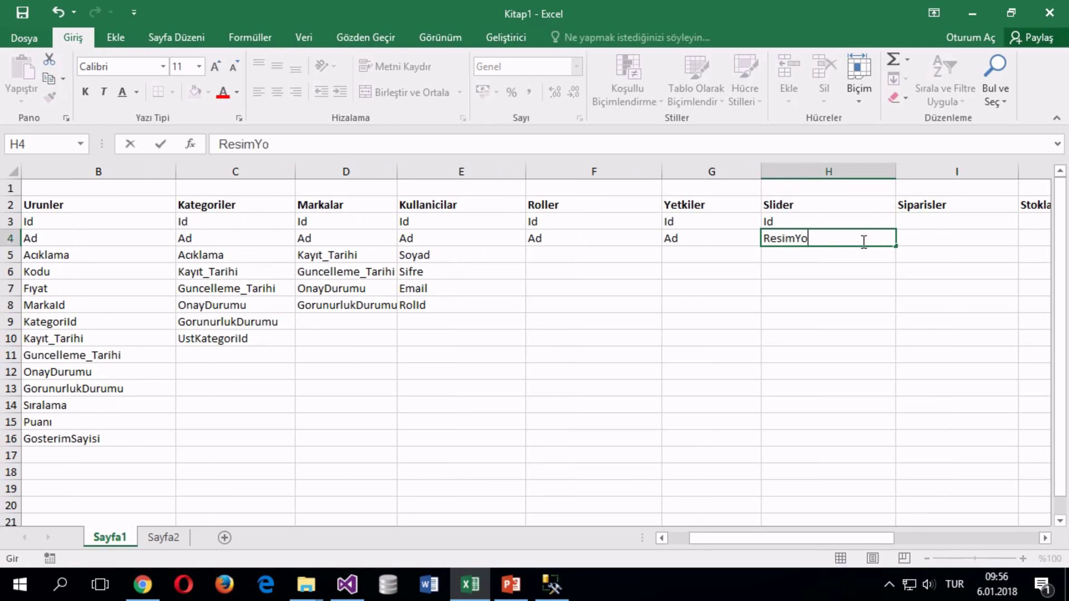
pyautogui.write('lu')
pyautogui.press('Return')
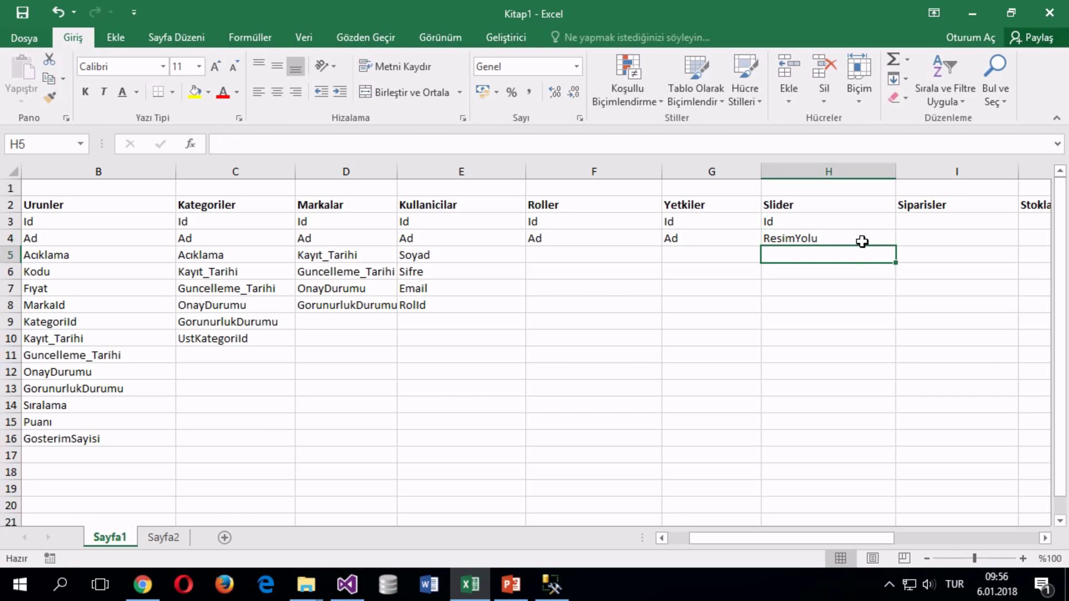
# Step: Replace the second Slider field in cell H4 with ResimId
pyautogui.click(862, 241)
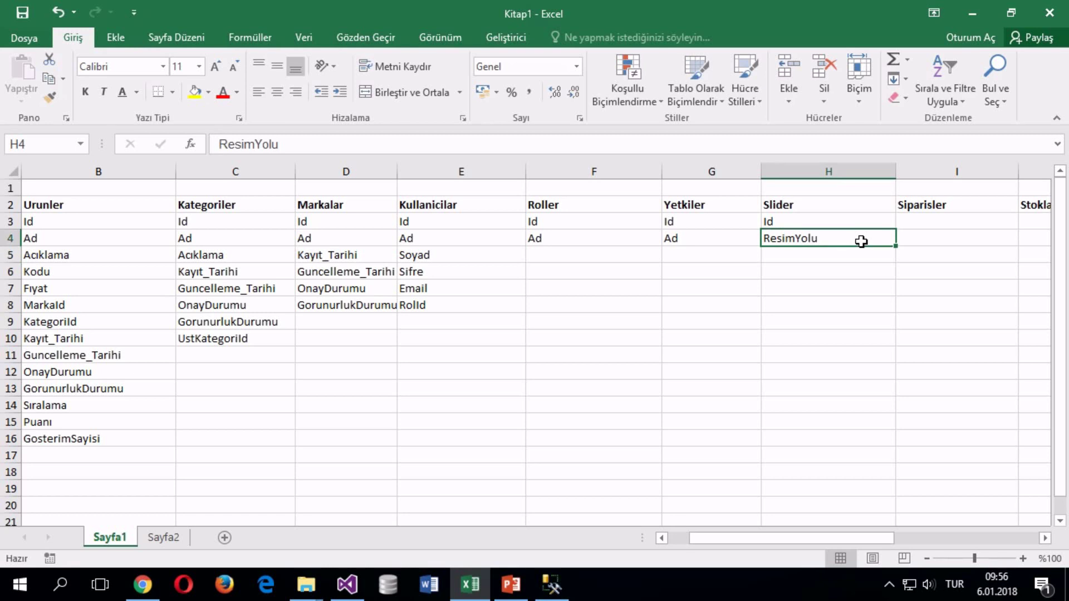
pyautogui.press('BackSpace')
pyautogui.write('Resimıd')
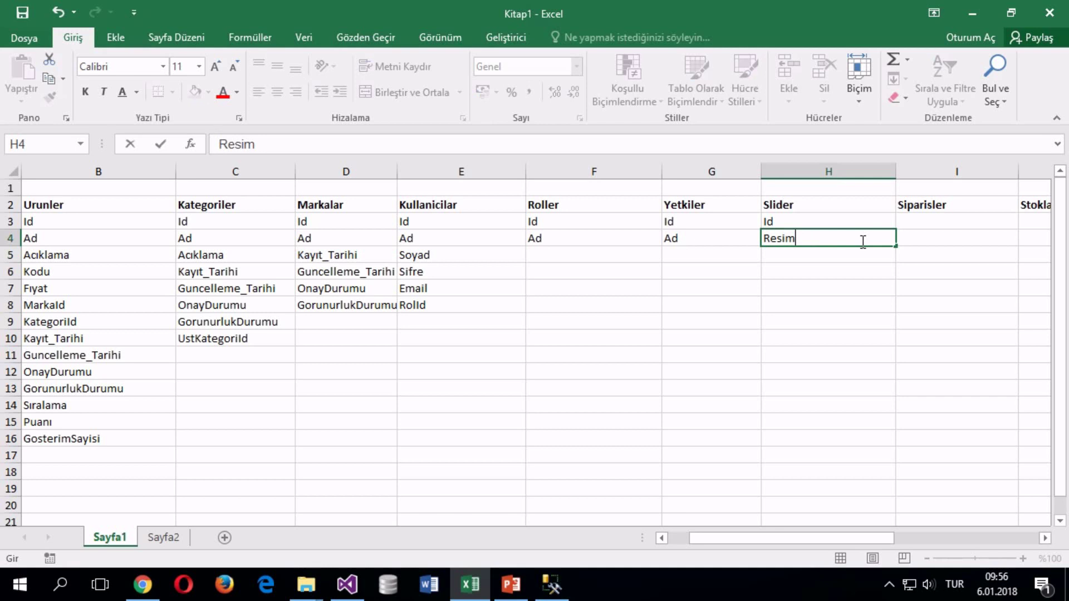
pyautogui.press('BackSpace')
pyautogui.press('BackSpace')
pyautogui.write('Id')
pyautogui.press('Return')
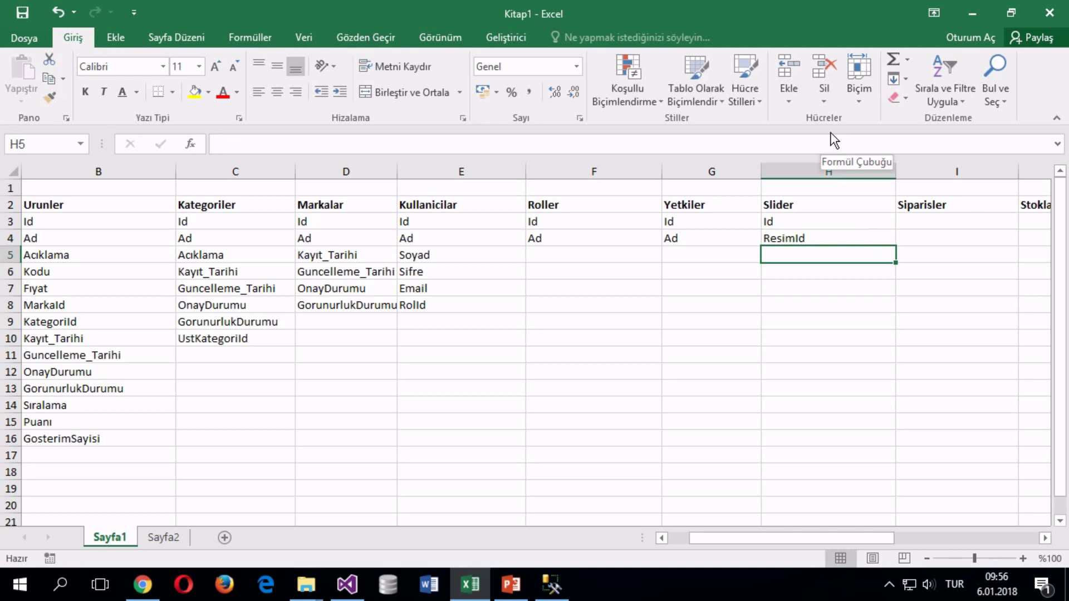
pyautogui.write('A')
pyautogui.press('BackSpace')
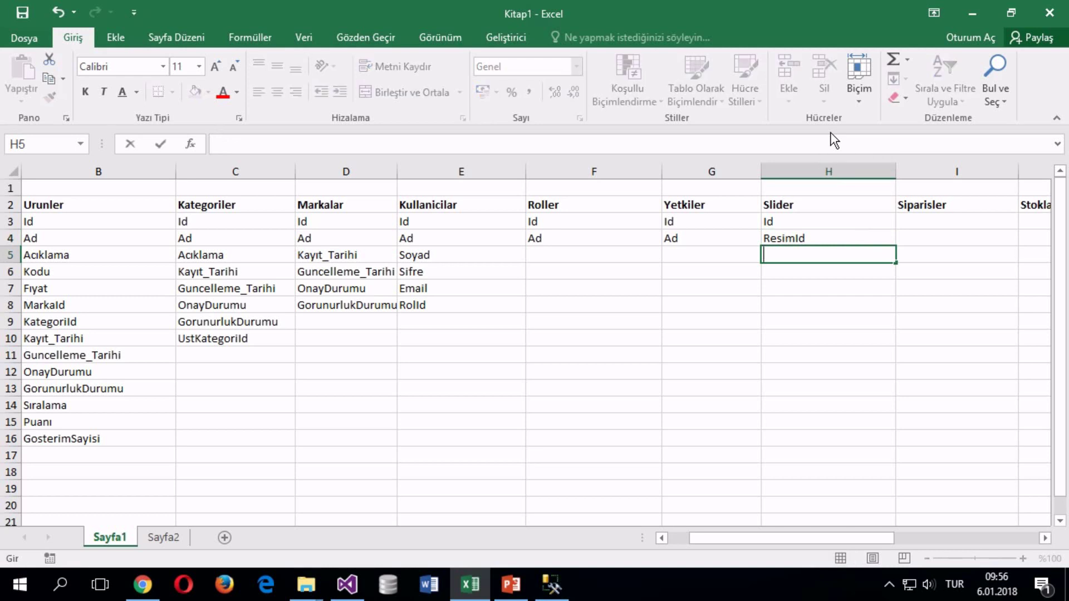
pyautogui.write('Go')
pyautogui.press('BackSpace')
pyautogui.press('BackSpace')
# Step: Copy the Urunler field GorunurlukDurumu into the Slider list in cell H5
pyautogui.click(43, 388)
pyautogui.hotkey('ctrl', 'c')
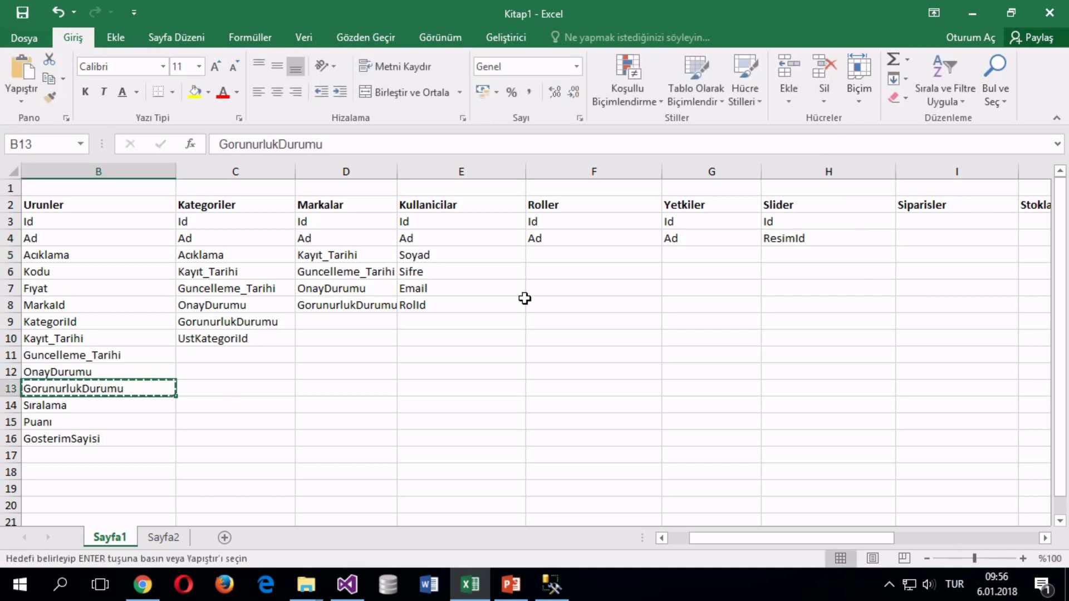
pyautogui.click(782, 248)
pyautogui.hotkey('ctrl', 'v')
pyautogui.click(787, 272)
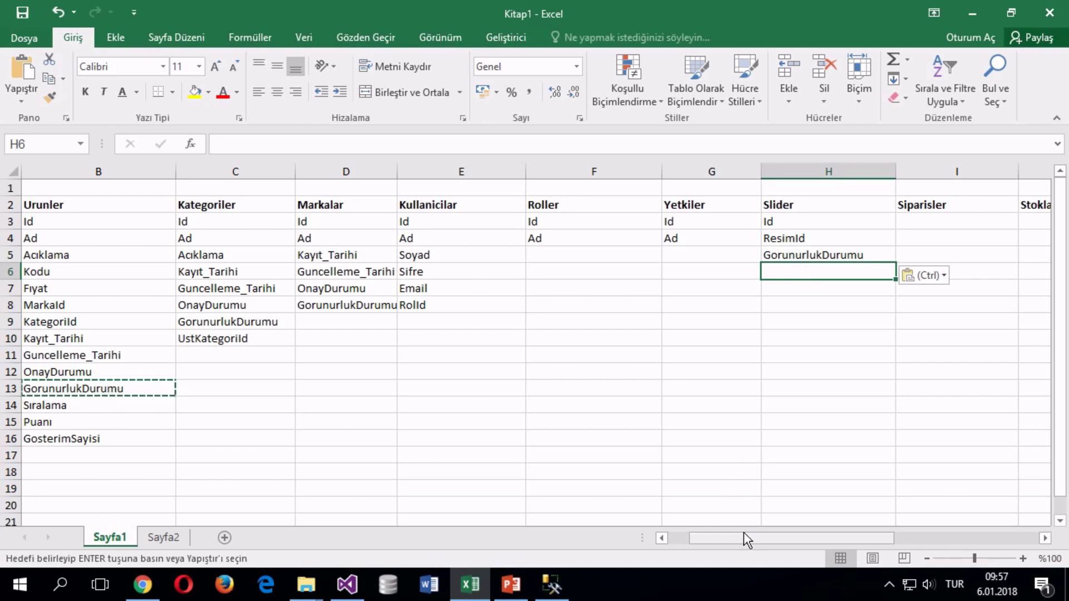
# Step: Enter Id as the first Siparisler field in cell I3
pyautogui.moveTo(744, 538); pyautogui.dragTo(826, 534)
pyautogui.click(423, 223)
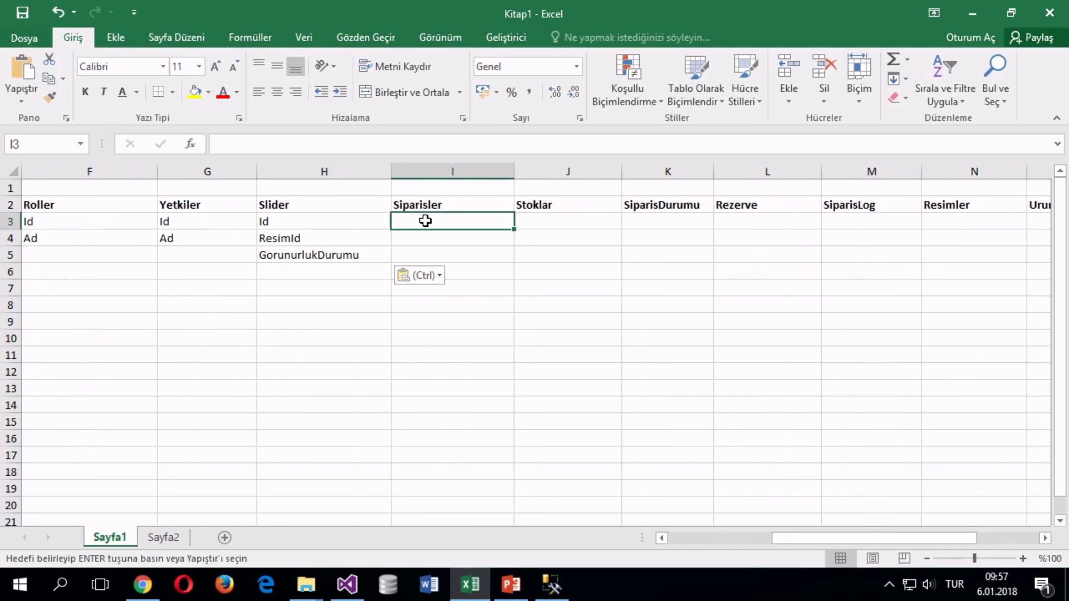
pyautogui.write('Id')
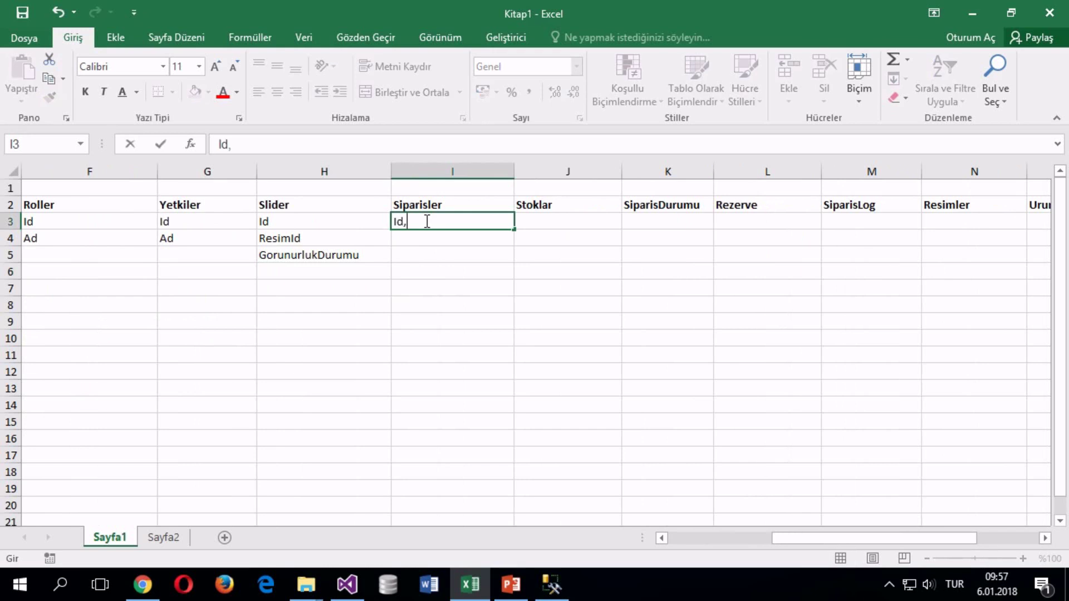
pyautogui.press('Return')
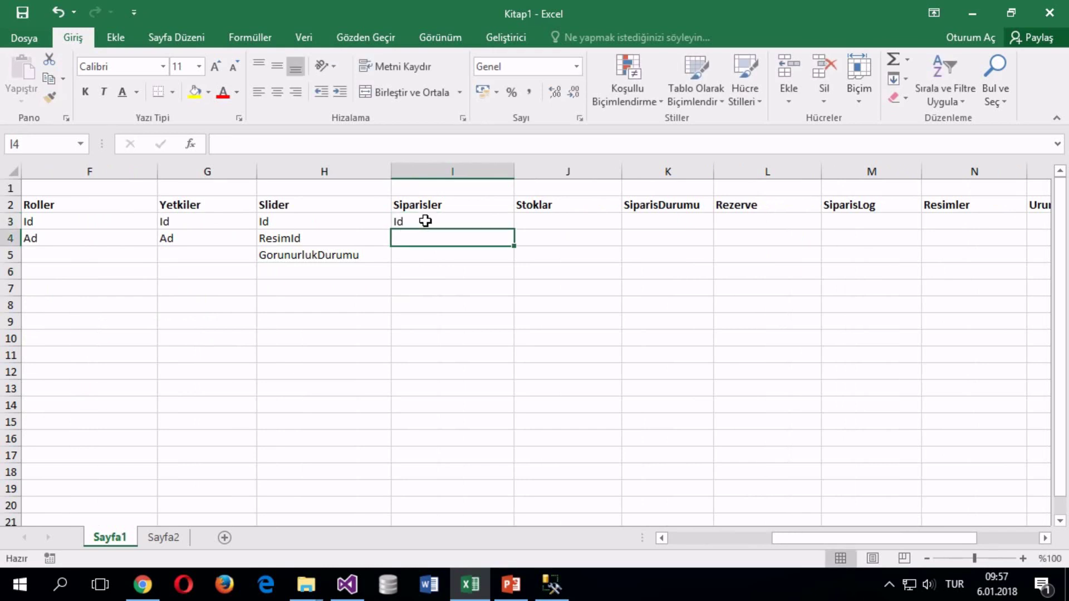
pyautogui.write('UrunId')
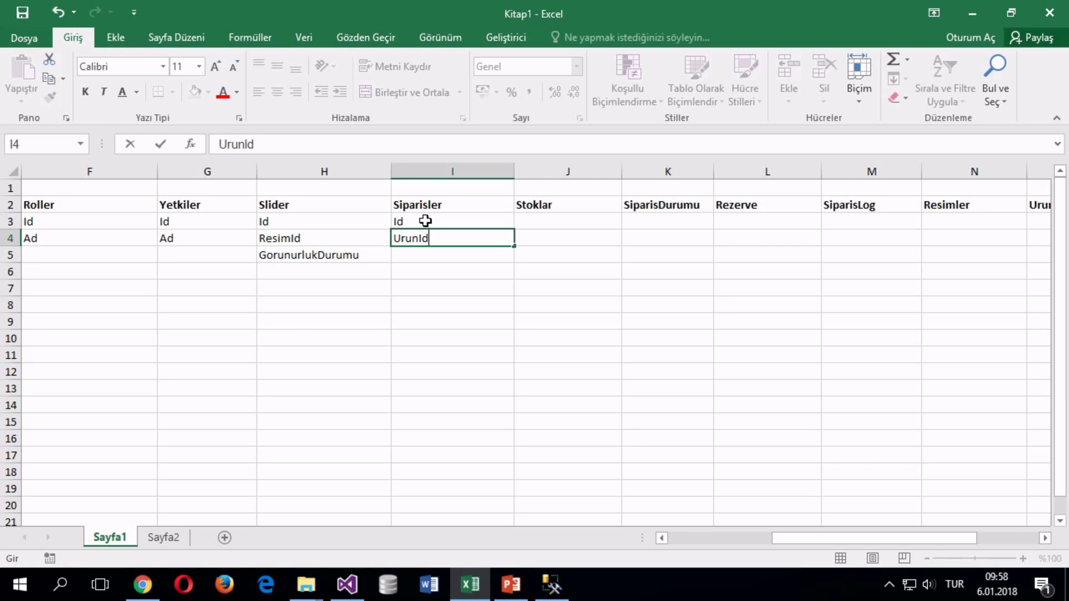
pyautogui.press('BackSpace')
pyautogui.press('BackSpace')
pyautogui.press('BackSpace')
pyautogui.press('BackSpace')
pyautogui.press('BackSpace')
pyautogui.press('BackSpace')
# Step: Enter KullanıcıId as the second Siparisler field in cell I4
pyautogui.write('KullanıcıId')
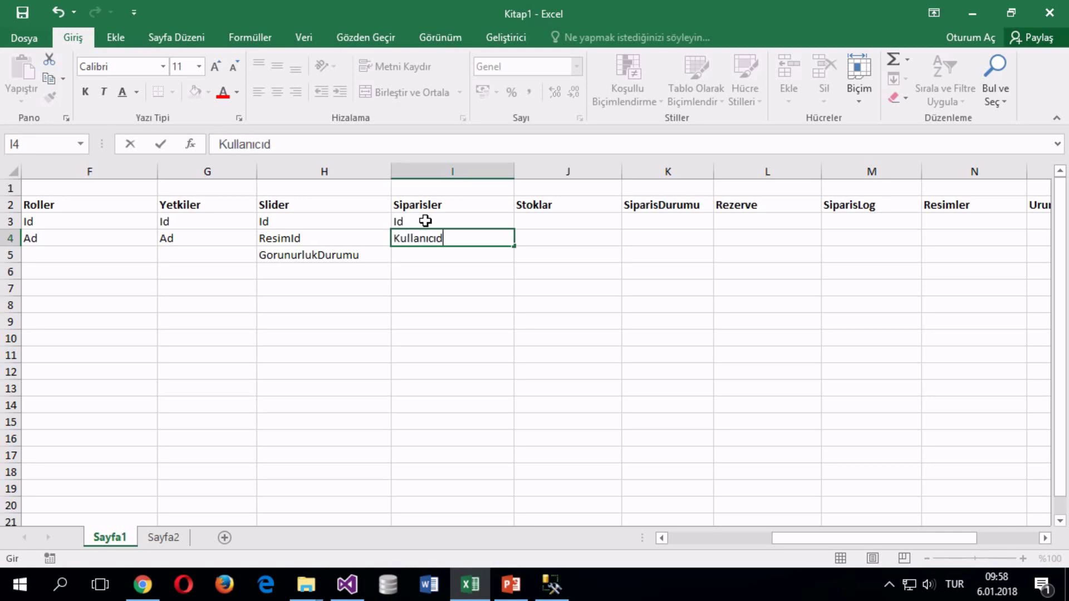
pyautogui.press('BackSpace')
pyautogui.write('Id')
pyautogui.press('Return')
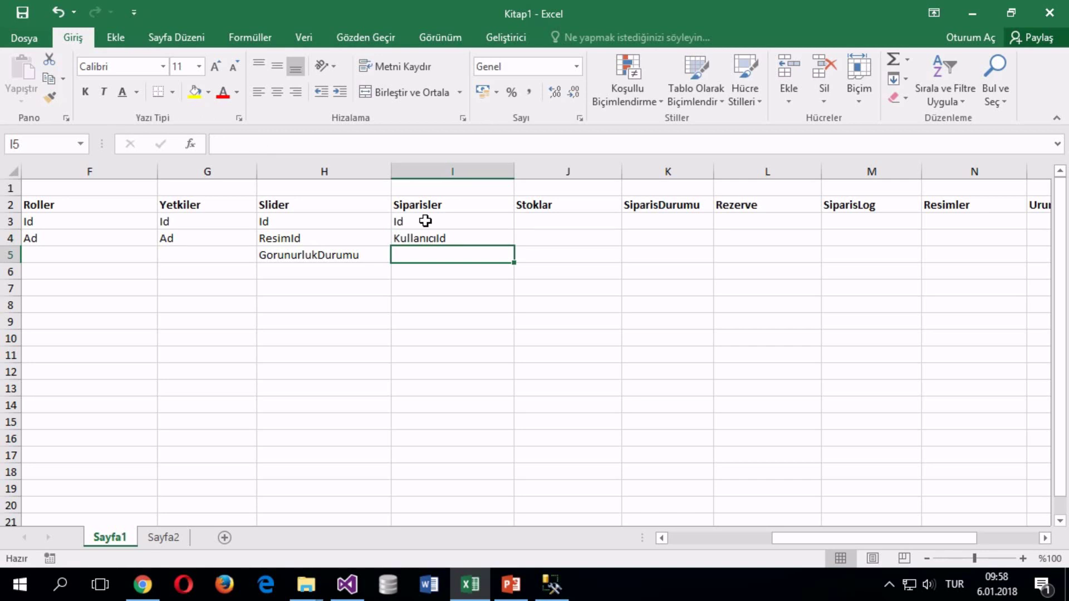
# Step: Add the fields DurumId and AdresId to the Siparisler list in cells I5 and I6
pyautogui.write('DurumId')
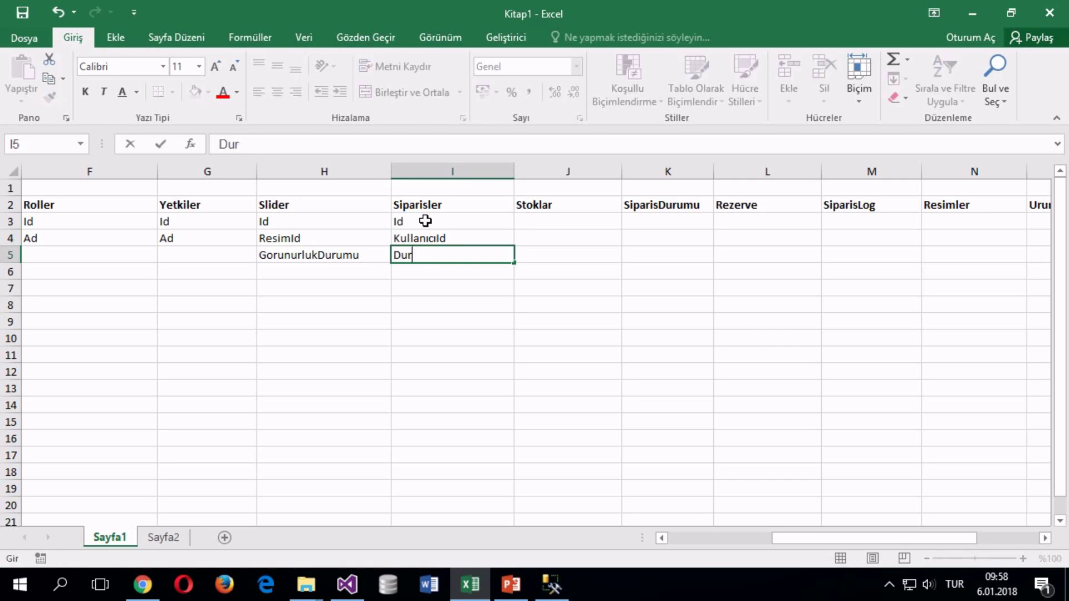
pyautogui.press('Return')
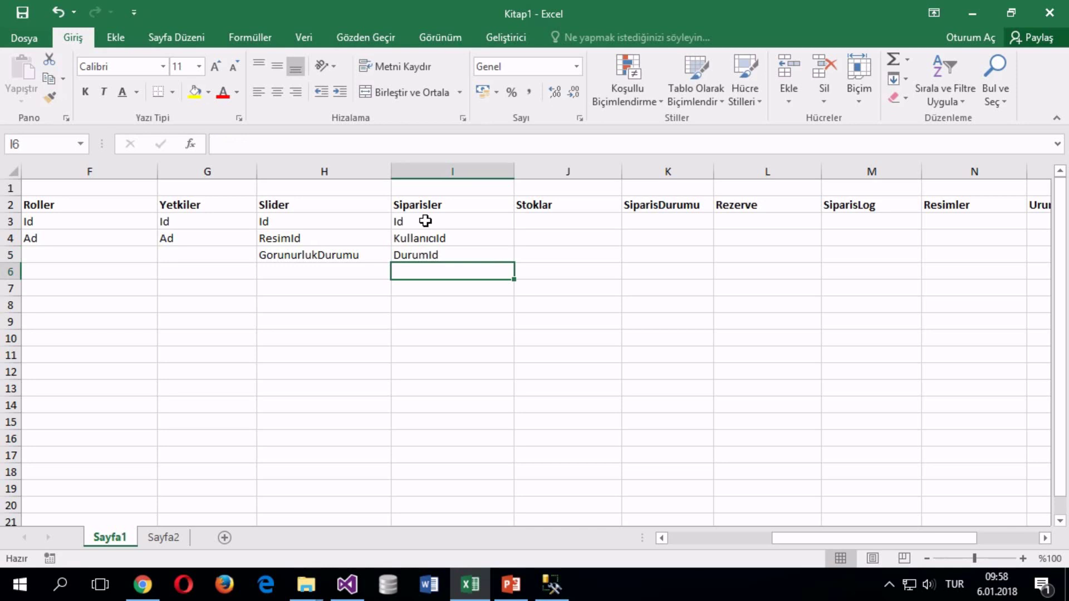
pyautogui.write('AdresId')
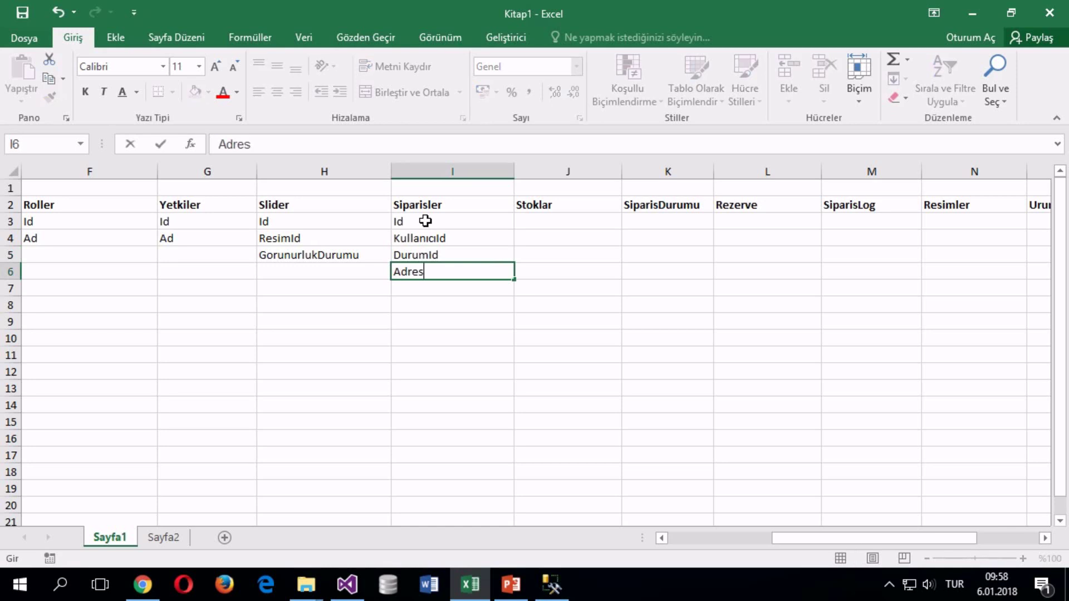
pyautogui.press('Return')
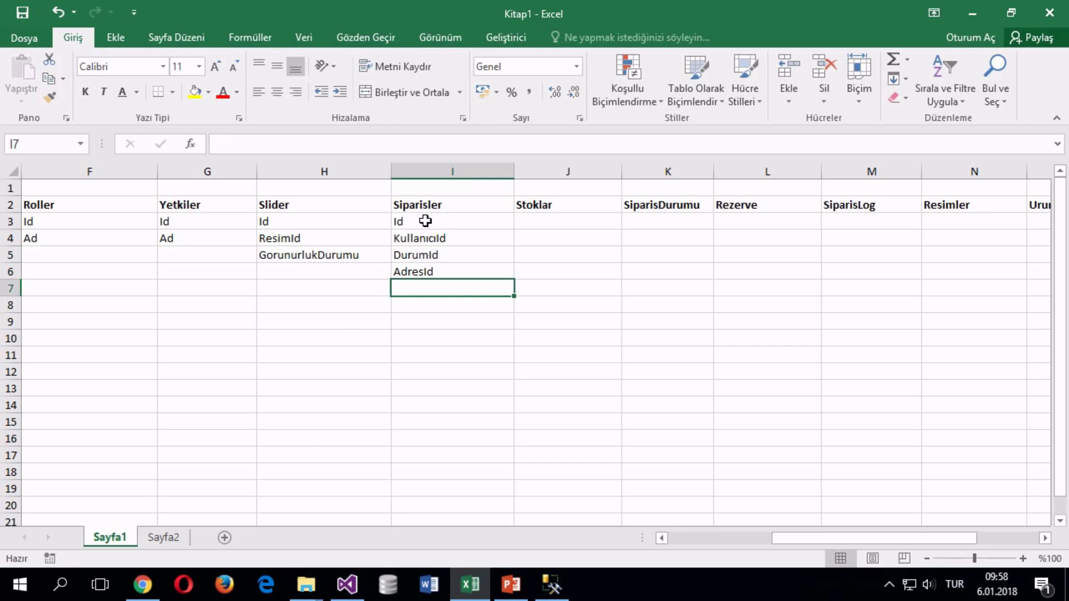
# Step: Enter OlusturmaTarihi as the next Siparisler field in cell I7
pyautogui.write('Olusturma')
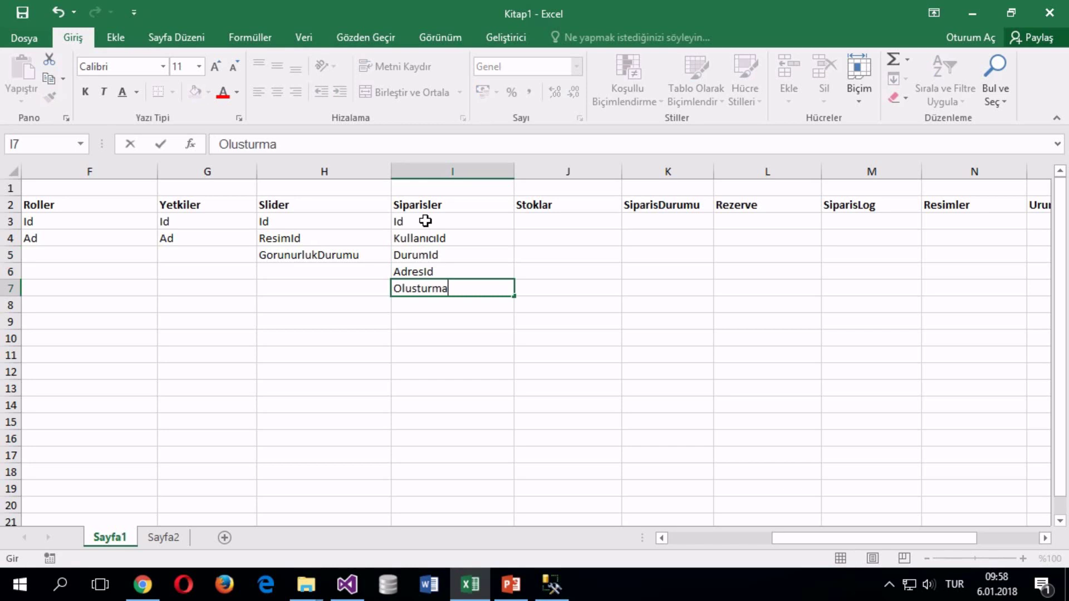
pyautogui.write('Tarihi')
pyautogui.press('Return')
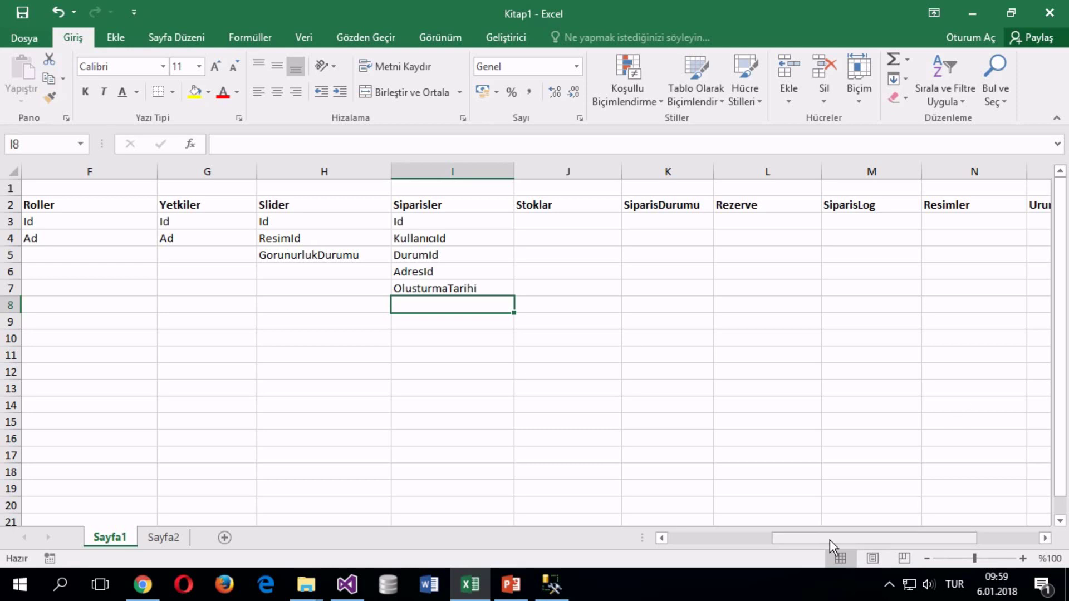
# Step: Add a new table heading SiparisUrun in cell S2, after the Adres heading
pyautogui.moveTo(829, 538); pyautogui.dragTo(817, 588)
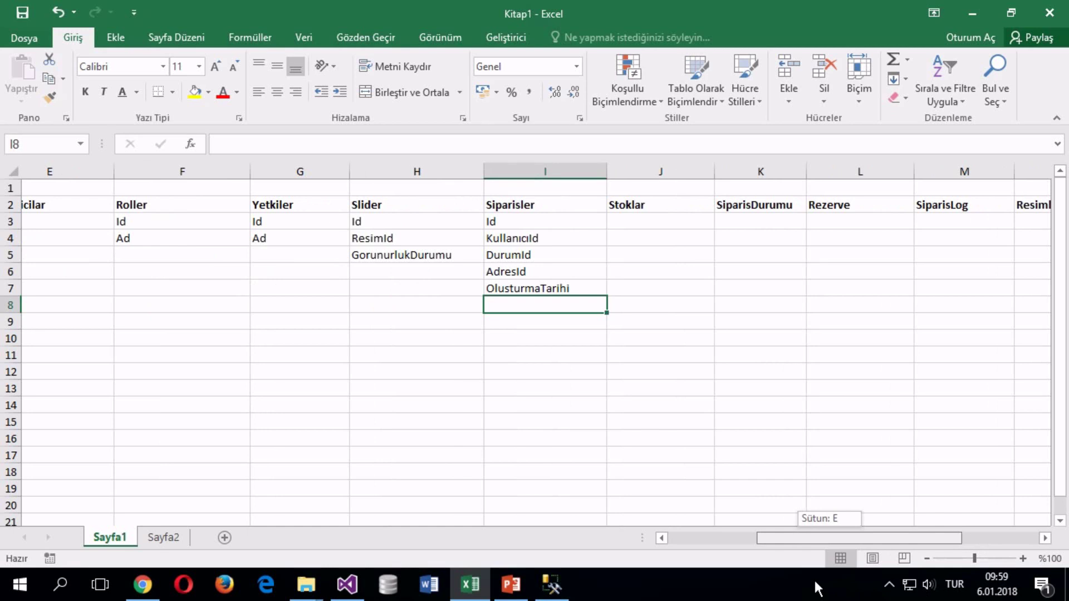
pyautogui.moveTo(813, 578); pyautogui.dragTo(813, 578)
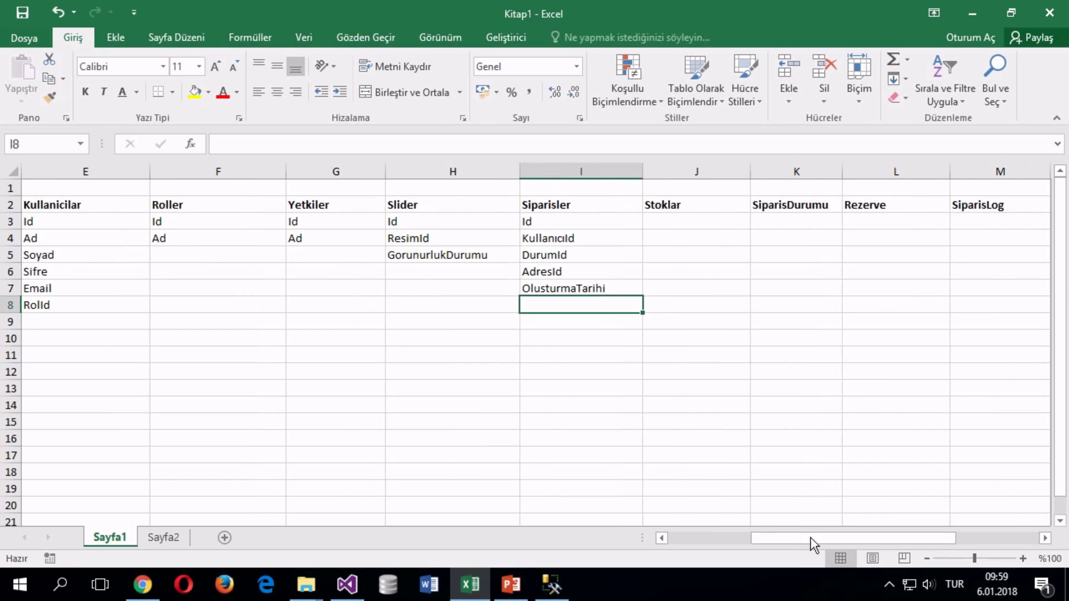
pyautogui.moveTo(890, 537); pyautogui.dragTo(969, 534)
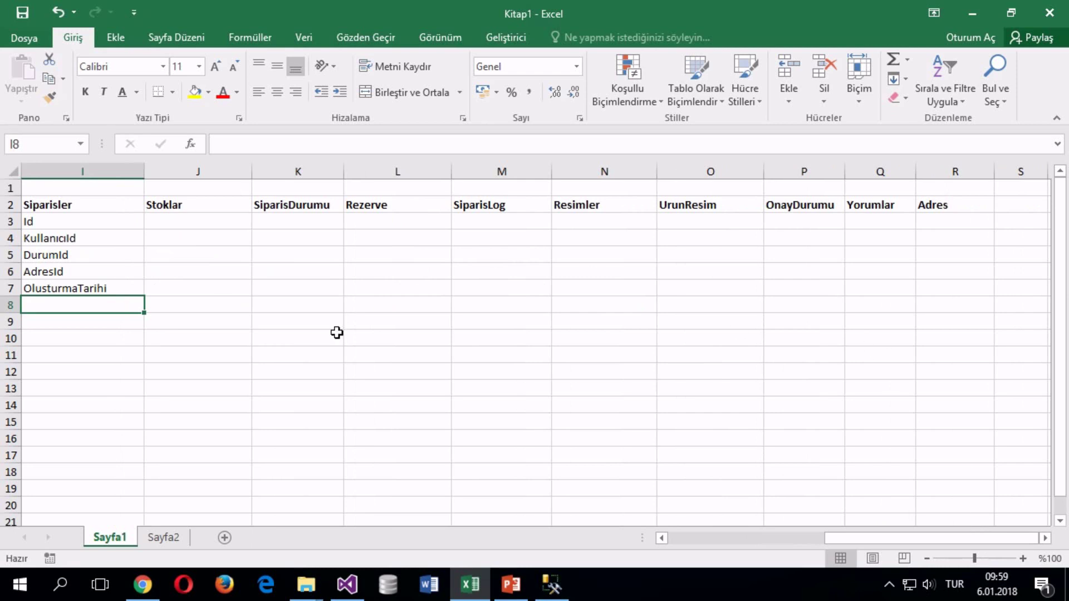
pyautogui.click(1019, 202)
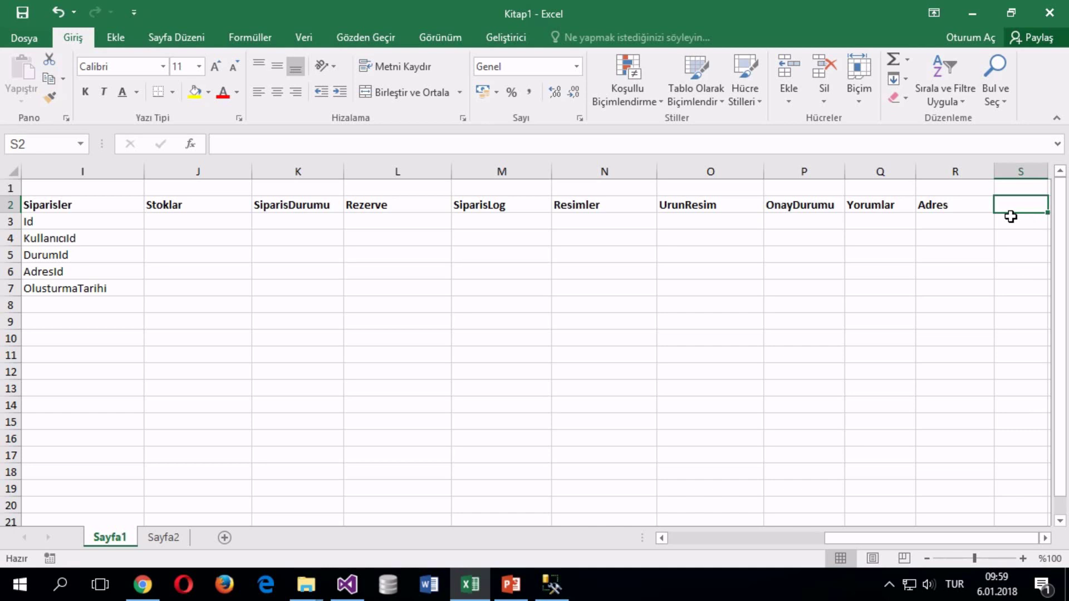
pyautogui.write('Siparis')
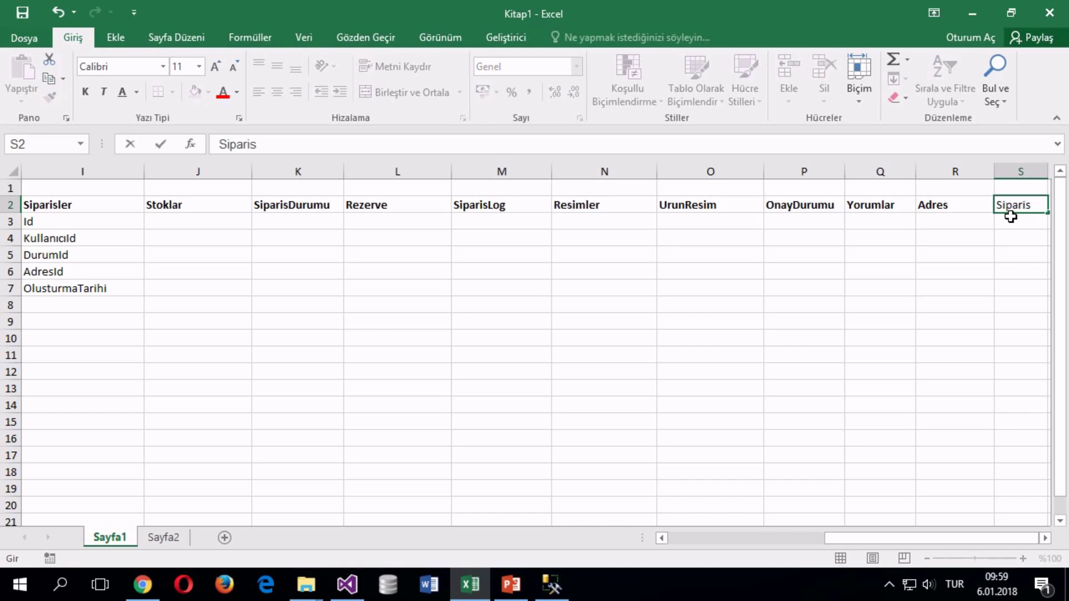
pyautogui.write('Urun')
pyautogui.press('Return')
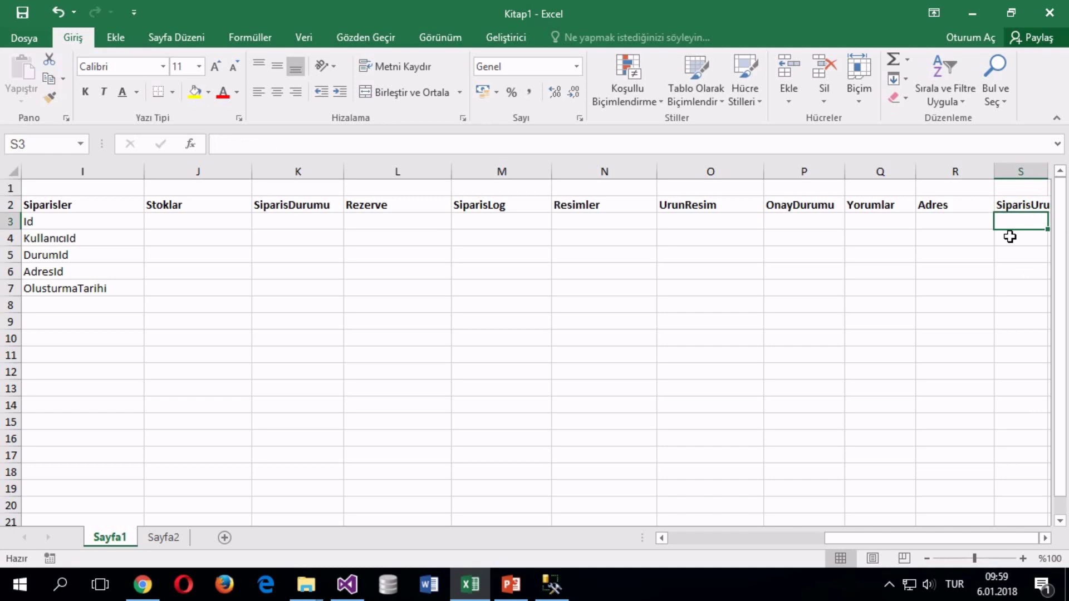
# Step: Enter SiparisId and UrunId as the first two SiparisUrun fields in cells S3 and S4
pyautogui.write('Siparis')
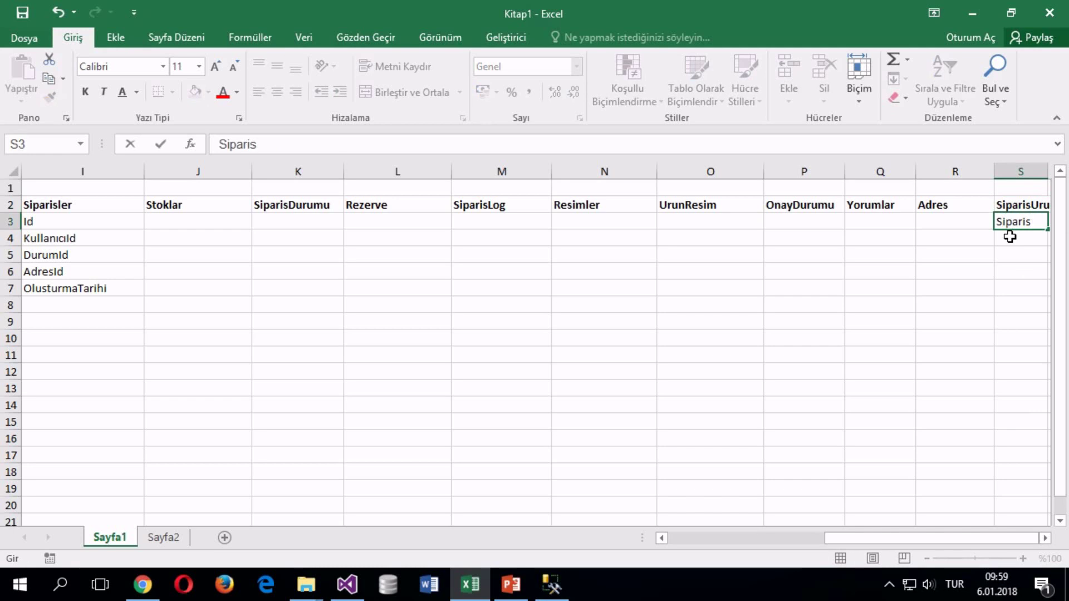
pyautogui.write('Id')
pyautogui.press('Return')
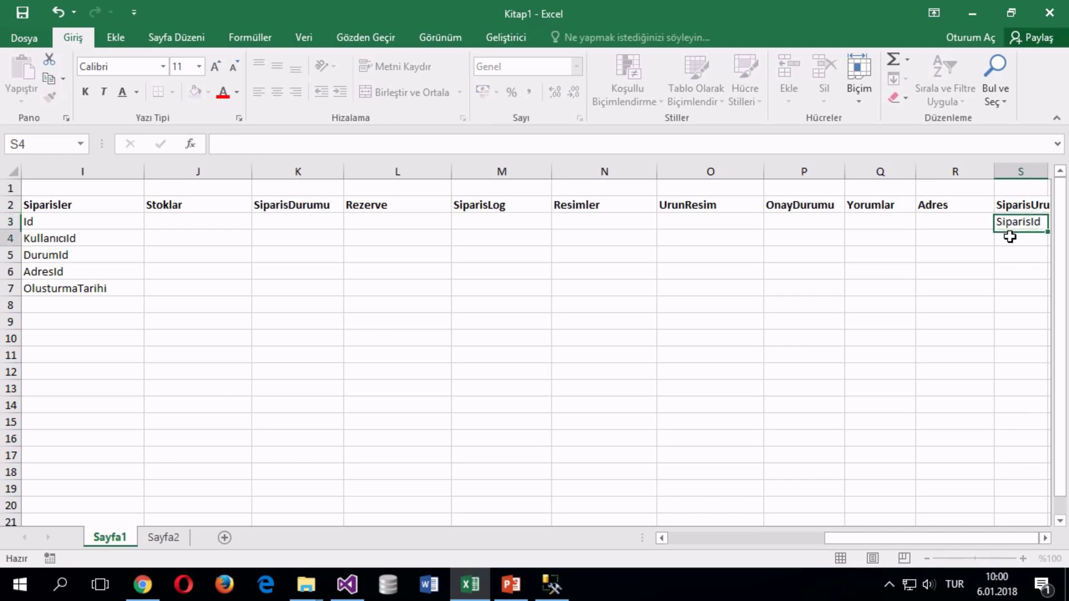
pyautogui.write('UrunId')
pyautogui.press('Return')
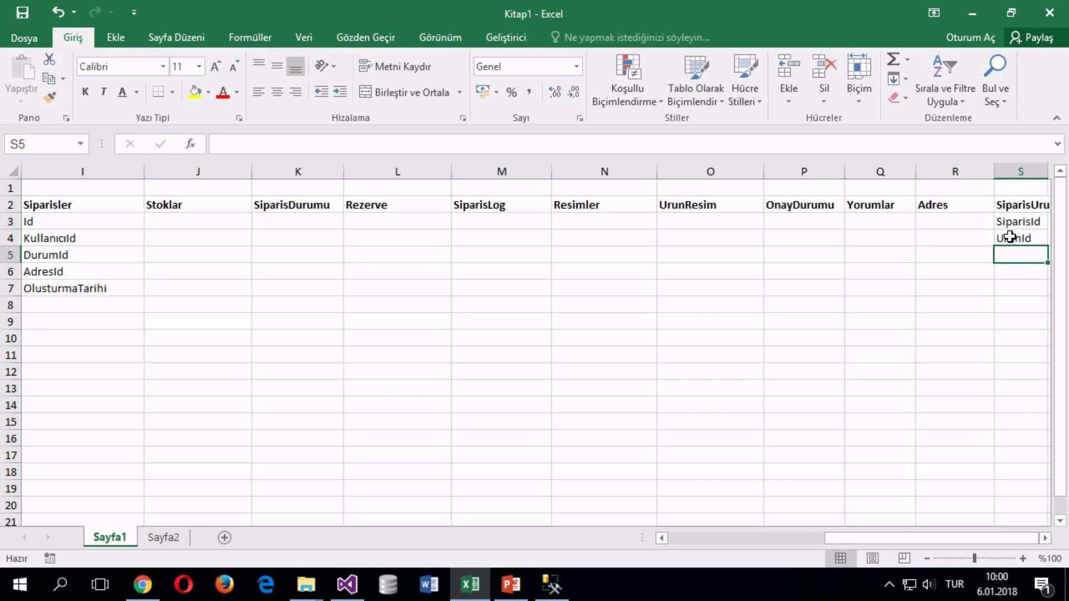
# Step: Enter Miktar as the third SiparisUrun field in cell S5
pyautogui.write('Mikatar')
pyautogui.press('BackSpace')
pyautogui.press('BackSpace')
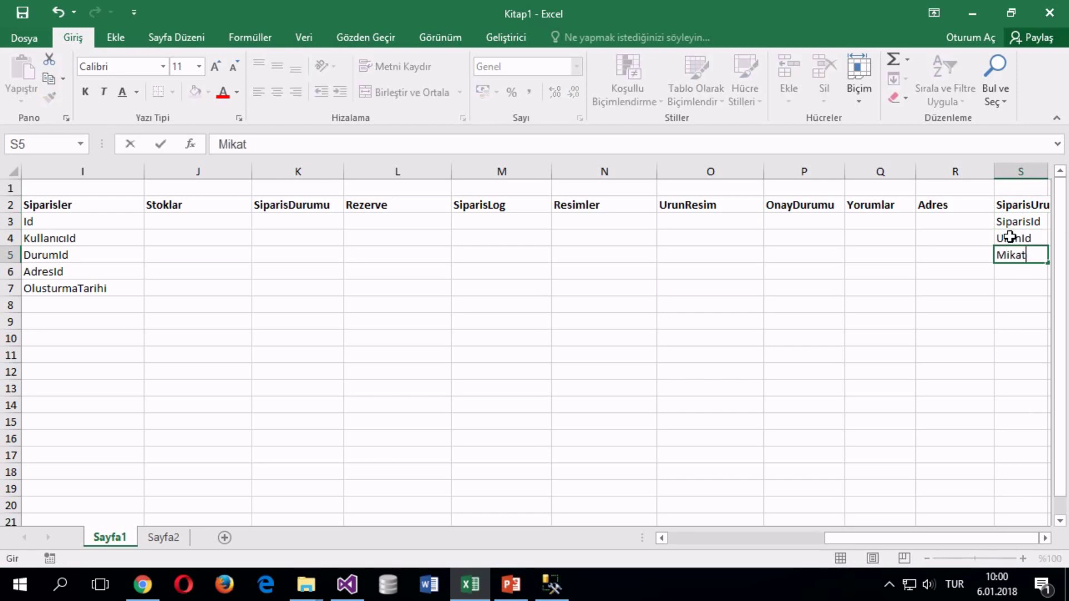
pyautogui.press('BackSpace')
pyautogui.press('BackSpace')
pyautogui.write('tar')
pyautogui.press('Return')
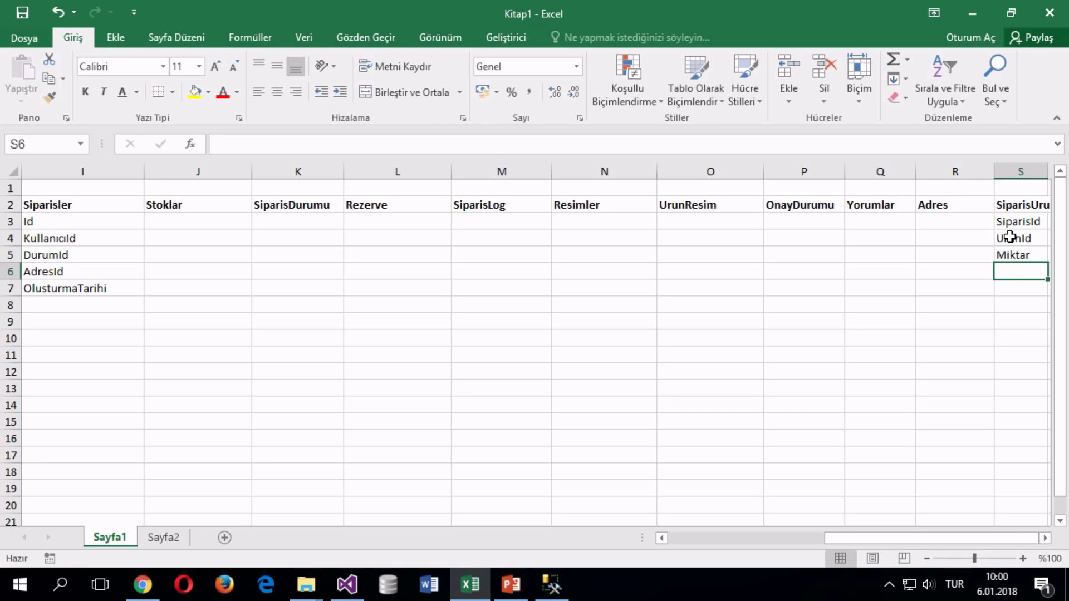
# Step: Review the Fıyat field of the Urunler table against the UrunId and Miktar fields of the SiparisUrun table
pyautogui.moveTo(953, 543); pyautogui.dragTo(953, 543)
pyautogui.click(984, 538)
pyautogui.click(969, 539)
pyautogui.moveTo(1012, 541); pyautogui.dragTo(790, 543)
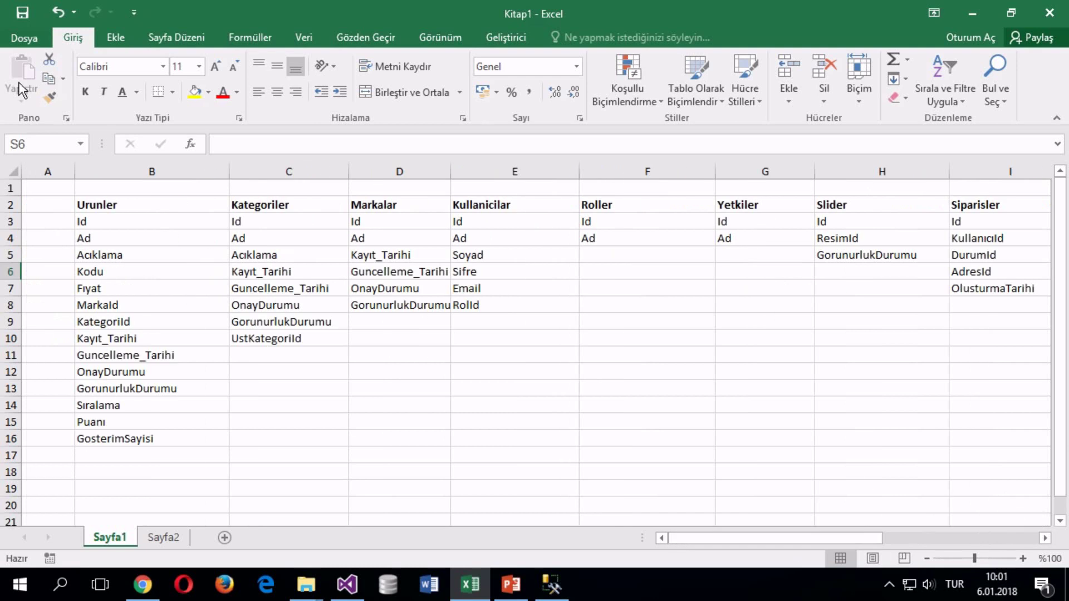
pyautogui.click(85, 286)
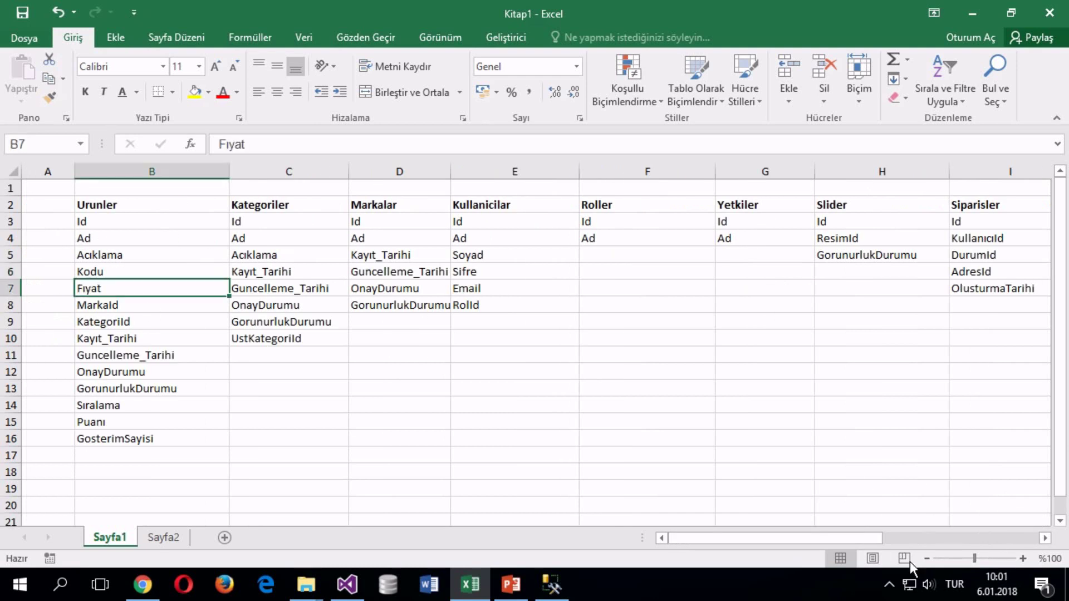
pyautogui.moveTo(806, 536); pyautogui.dragTo(1045, 543)
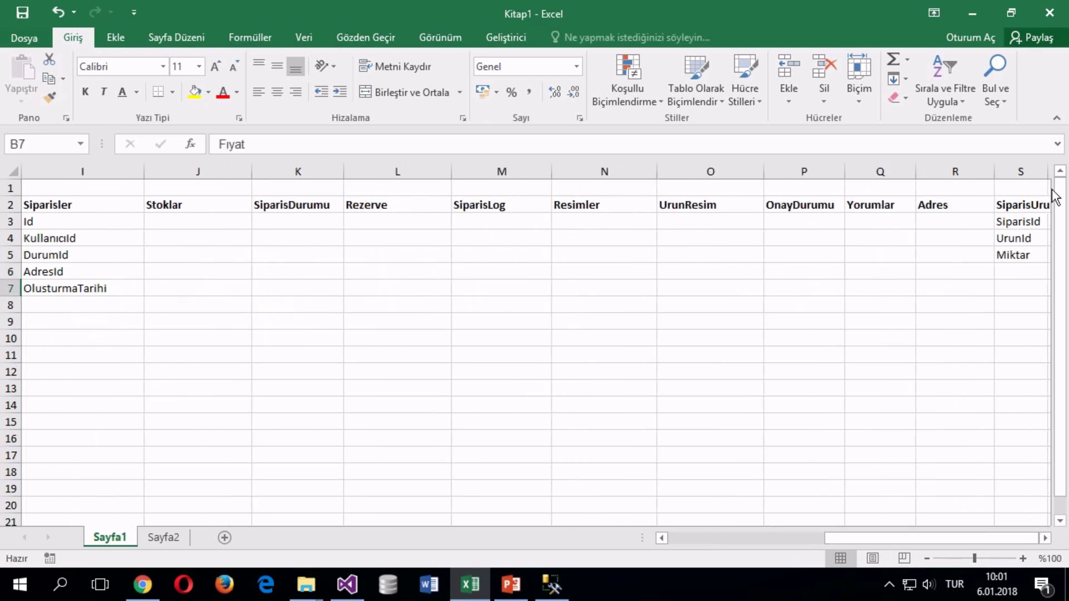
pyautogui.click(1022, 240)
pyautogui.click(1023, 256)
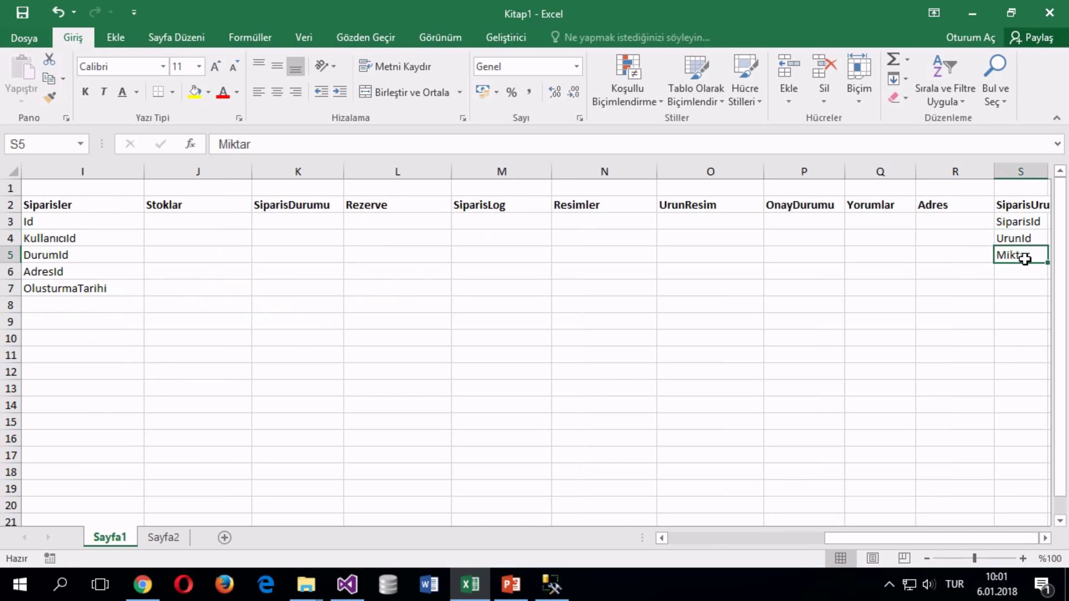
pyautogui.click(1025, 272)
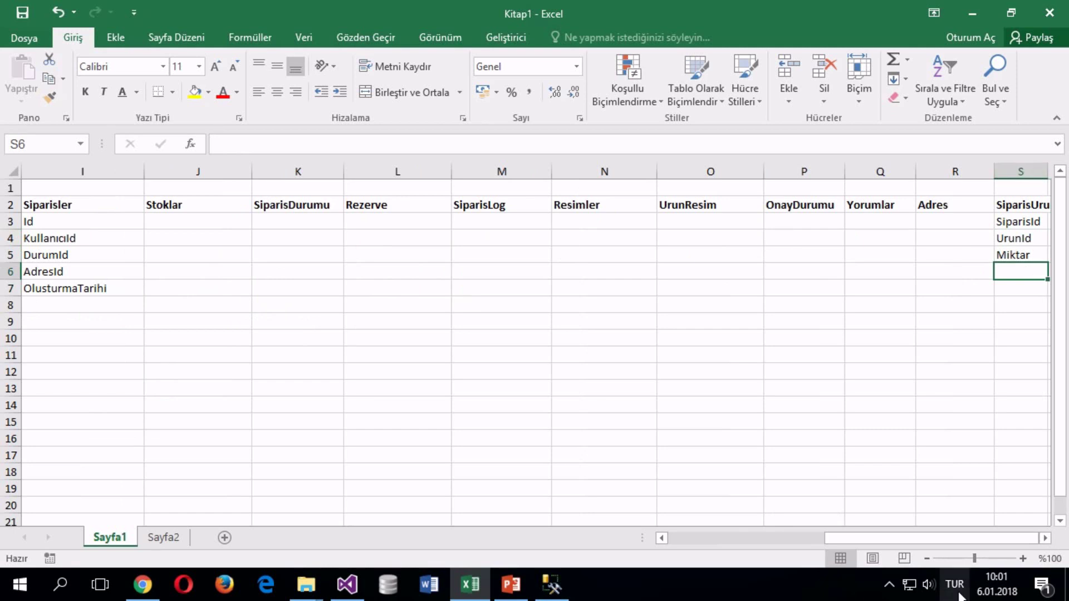
# Step: Add the field Tutar to the Siparisler list in cell I8, below OlusturmaTarihi
pyautogui.moveTo(969, 534); pyautogui.dragTo(916, 548)
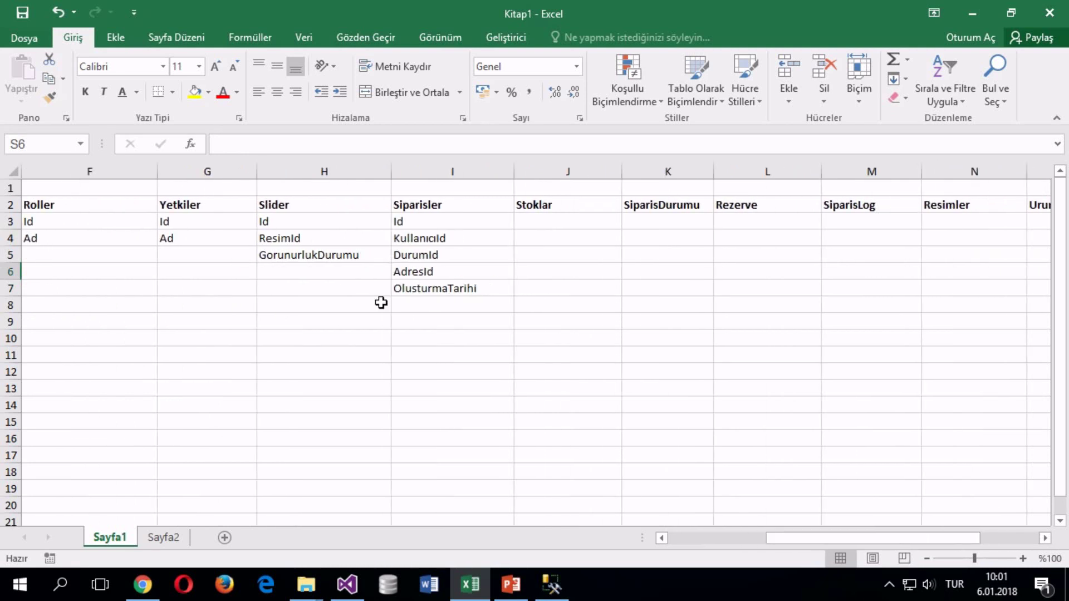
pyautogui.click(434, 314)
pyautogui.click(429, 303)
pyautogui.write('Tutar')
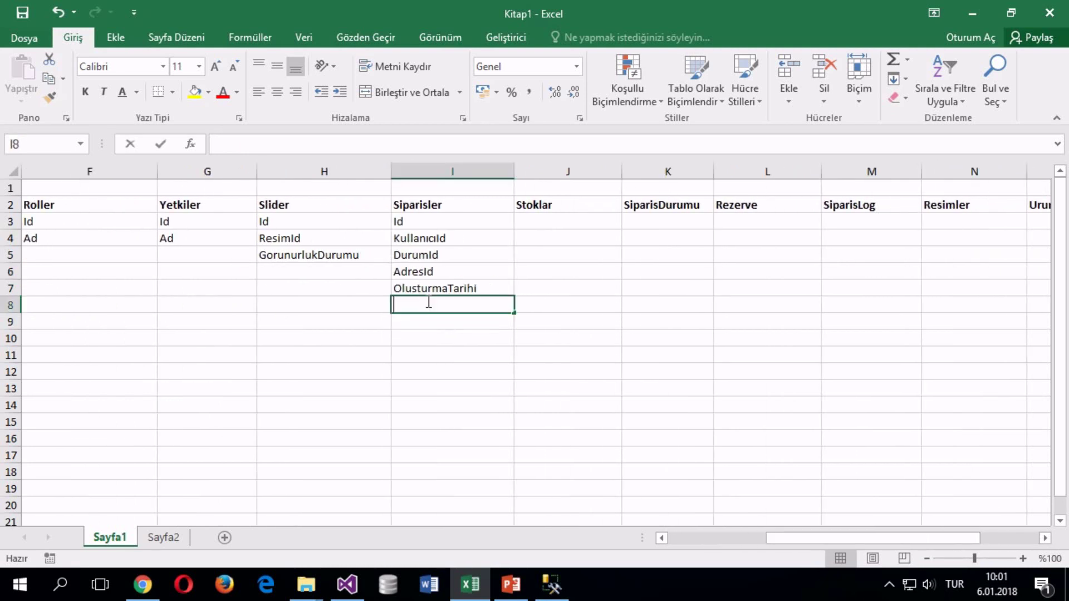
pyautogui.press('Return')
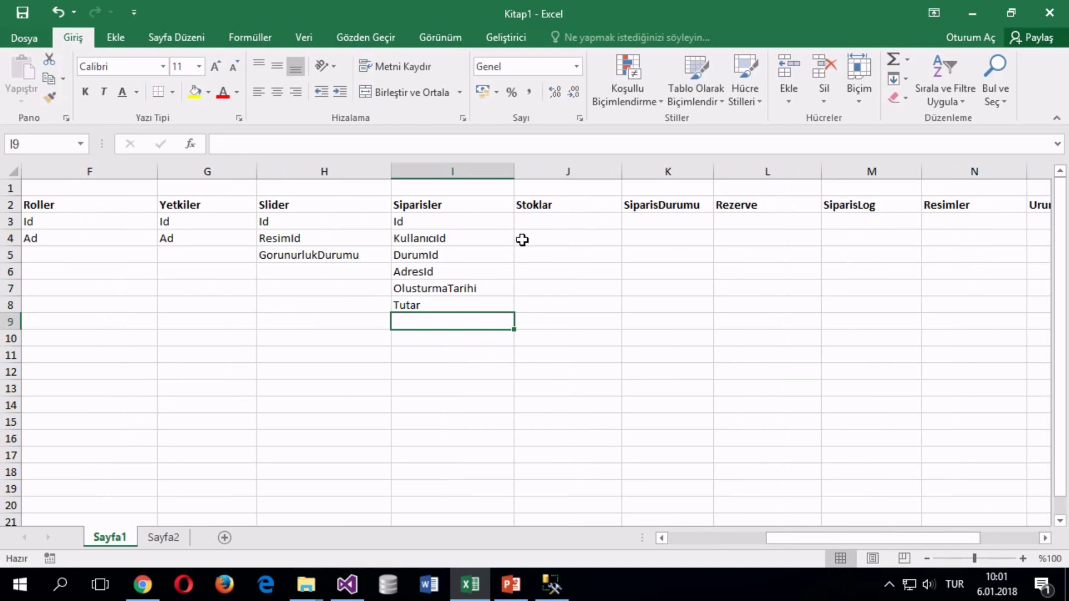
# Step: Enter Id and UrunId as the first two Stoklar fields in cells J3 and J4
pyautogui.click(552, 224)
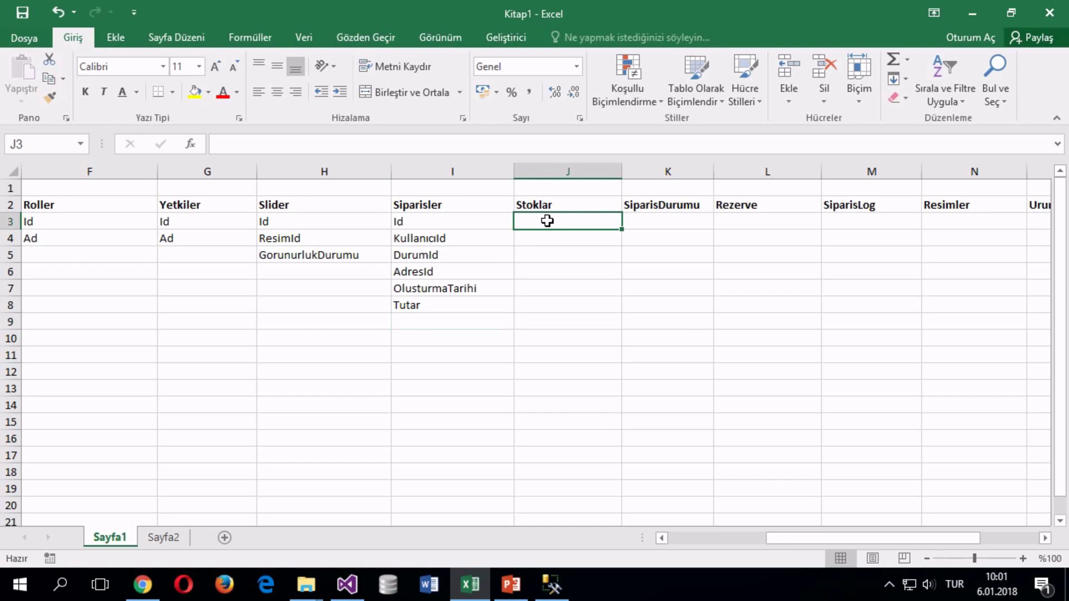
pyautogui.write('Id')
pyautogui.press('Return')
pyautogui.write('Urun')
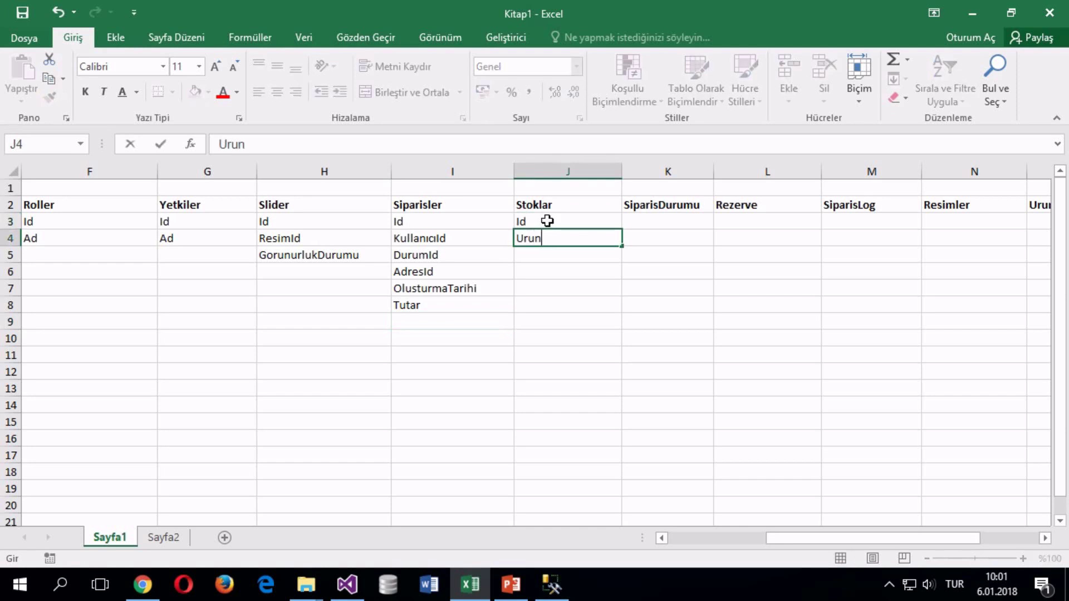
pyautogui.write('Id')
pyautogui.press('Return')
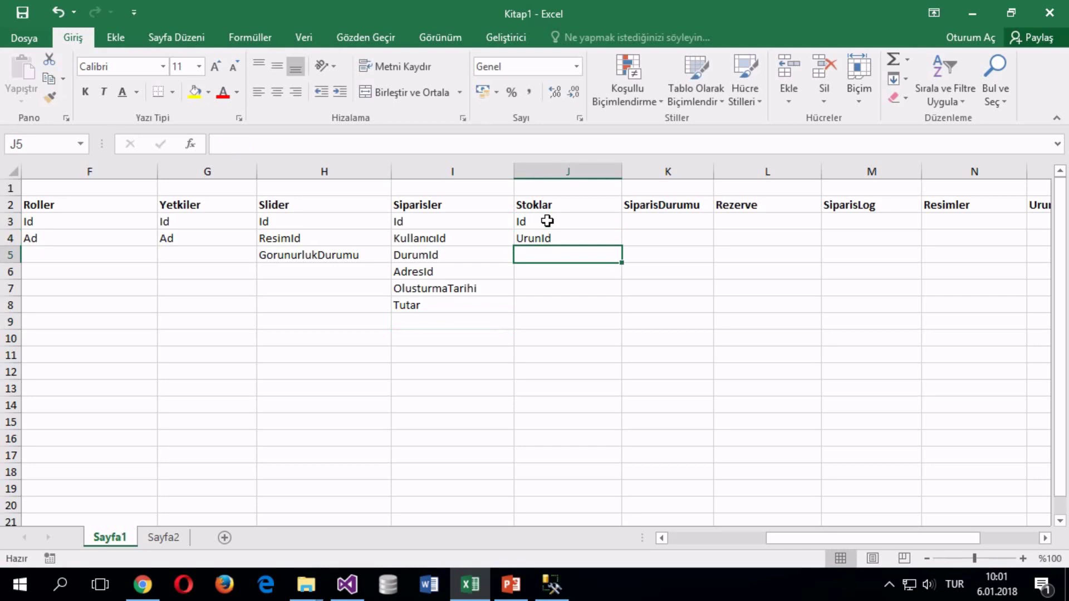
pyautogui.write('S')
pyautogui.press('BackSpace')
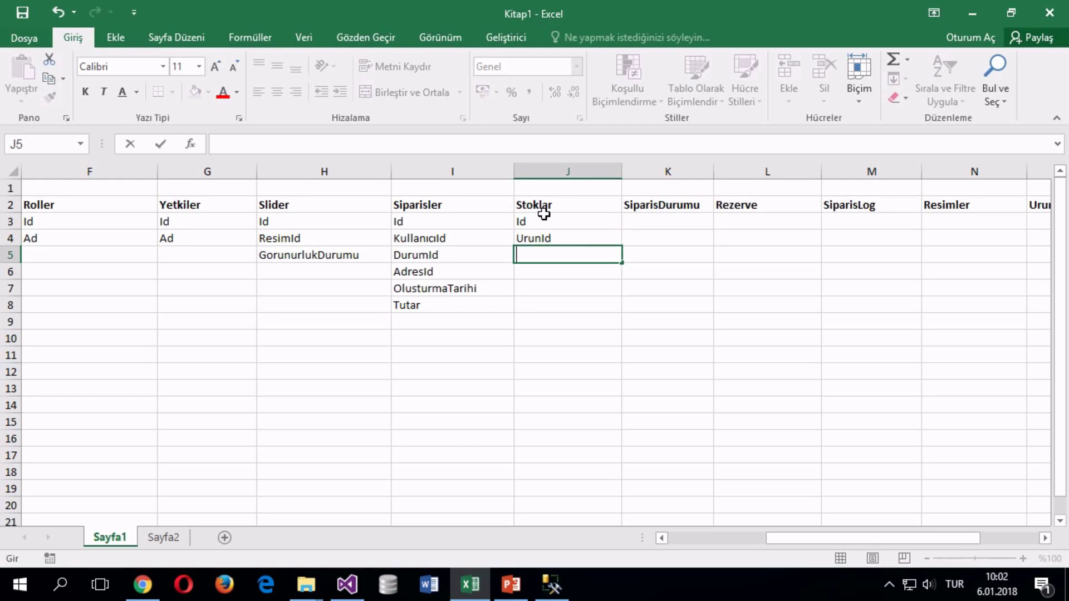
# Step: Enter Stok as the third Stoklar field in cell J5
pyautogui.write('Stok')
pyautogui.press('BackSpace')
pyautogui.press('Return')
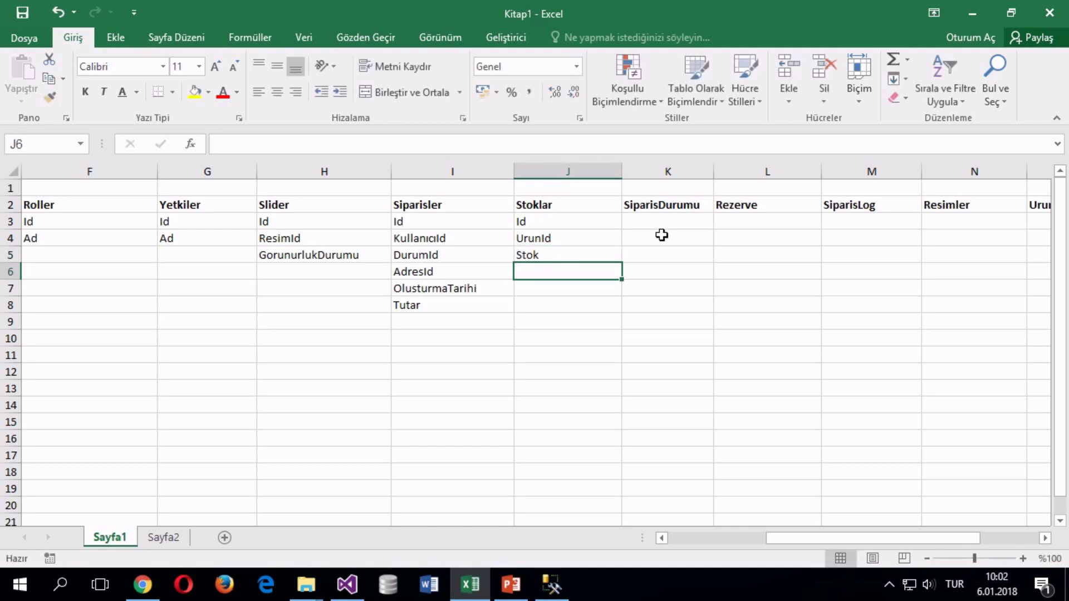
# Step: Enter Id and Ad as the SiparisDurumu fields in cells K3 and K4
pyautogui.click(630, 225)
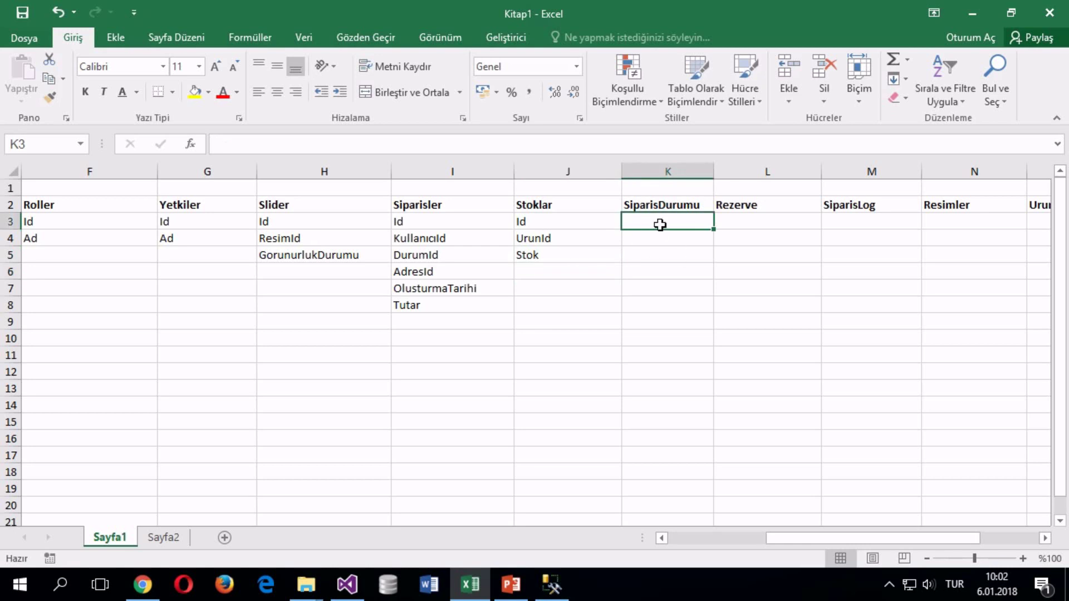
pyautogui.write('Id')
pyautogui.press('Tab')
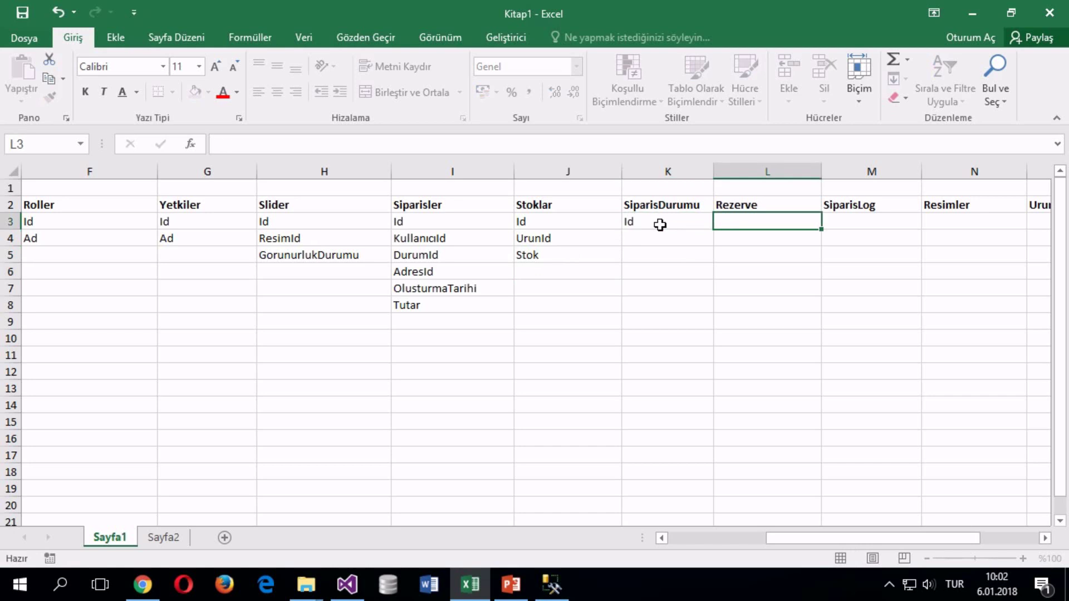
pyautogui.click(637, 238)
pyautogui.write('Ad')
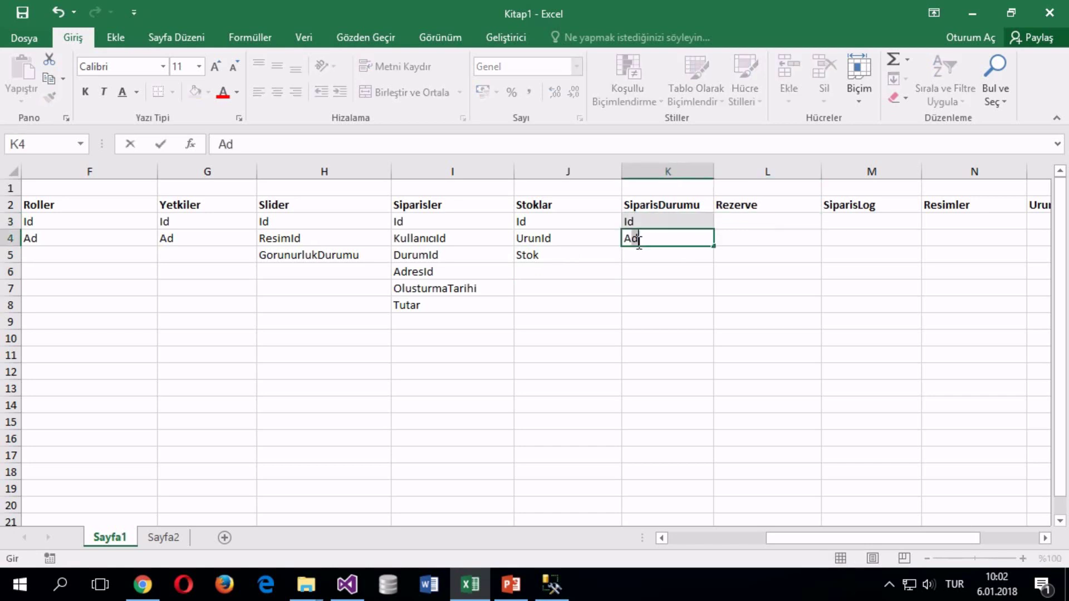
pyautogui.press('Return')
pyautogui.click(636, 239)
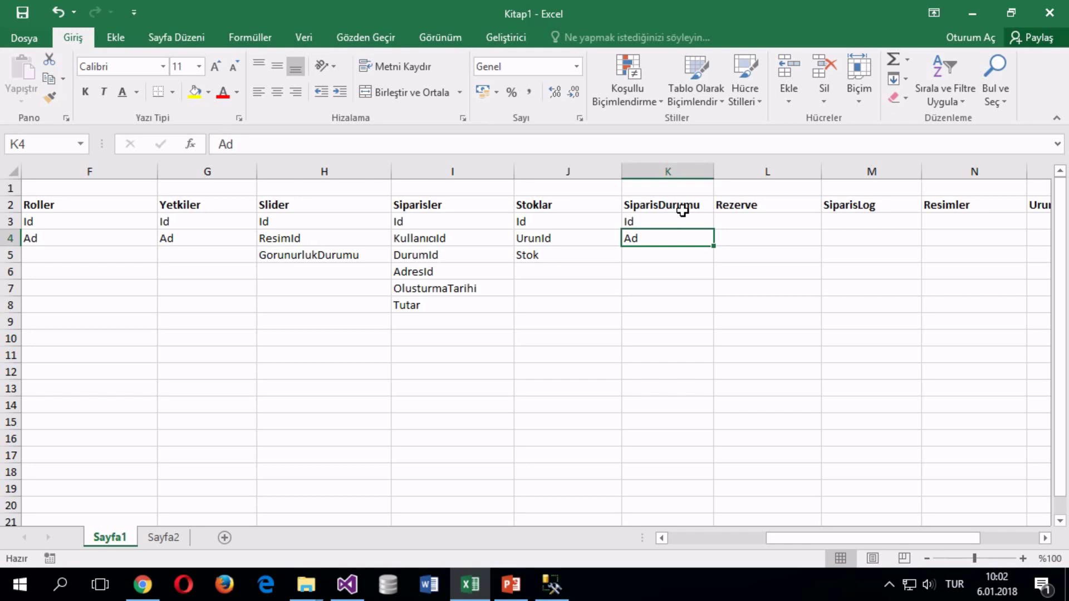
# Step: Enter Id and UrunId as the first two Rezerve fields in cells L3 and L4
pyautogui.click(758, 225)
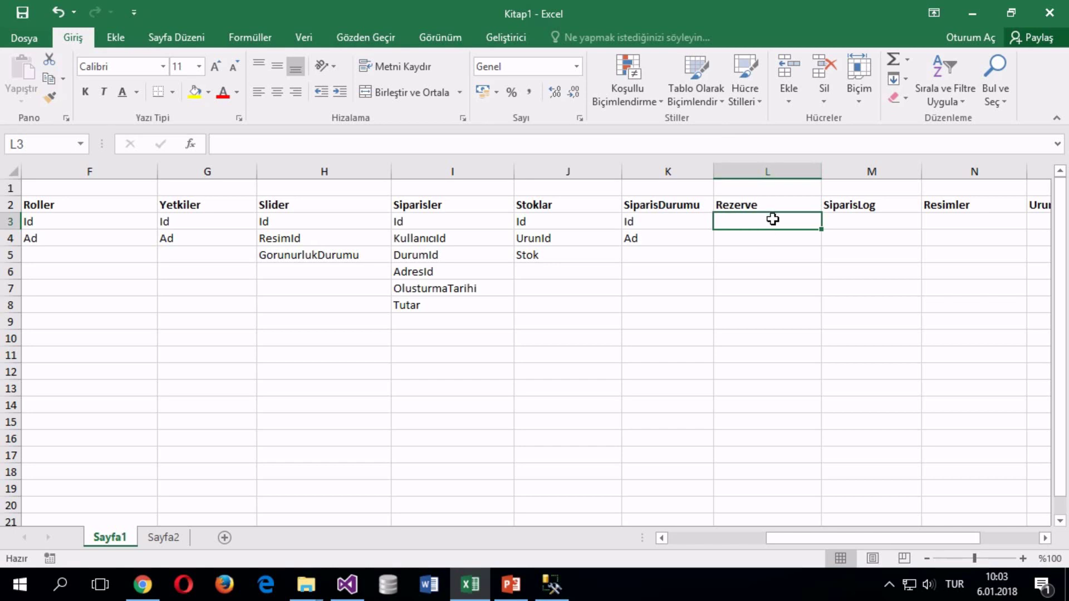
pyautogui.click(758, 235)
pyautogui.click(759, 222)
pyautogui.write('Id')
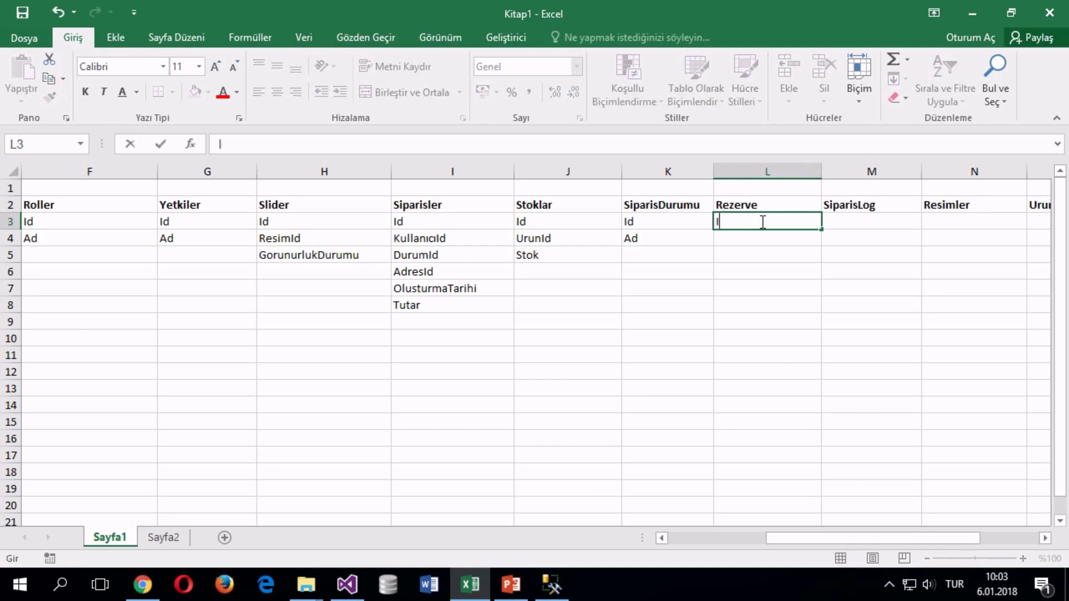
pyautogui.press('Tab')
pyautogui.press('Down')
pyautogui.press('Left')
pyautogui.press('Left')
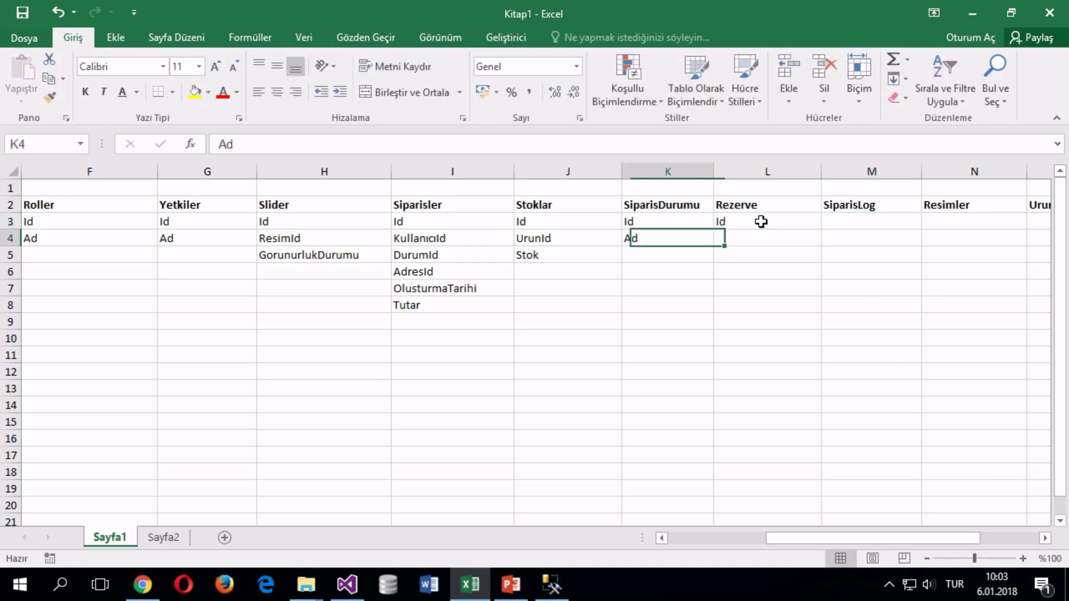
pyautogui.press('Right')
pyautogui.write('UrunId')
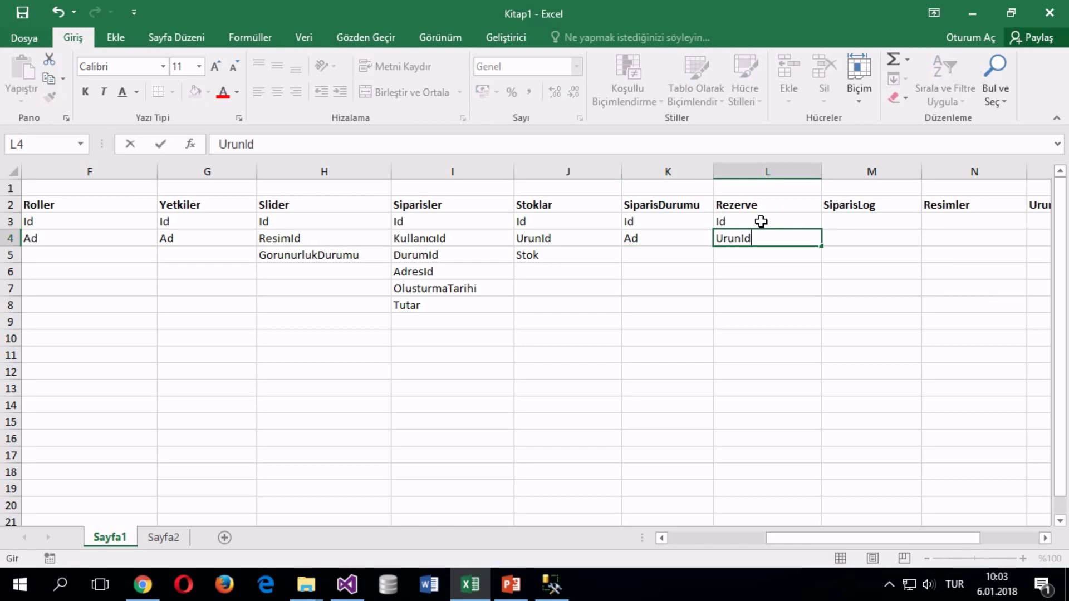
pyautogui.press('Return')
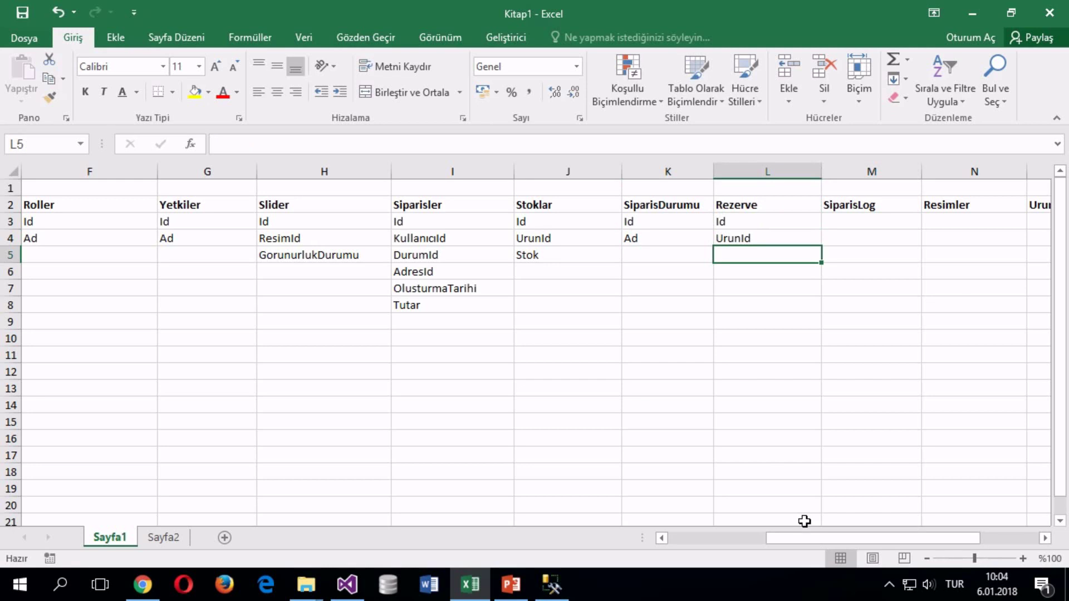
# Step: Copy the Kayıt_Tarihi, Guncelleme_Tarihi and OnayDurumu fields from Urunler to the Roller list, starting in cell F5
pyautogui.moveTo(800, 541); pyautogui.dragTo(733, 529)
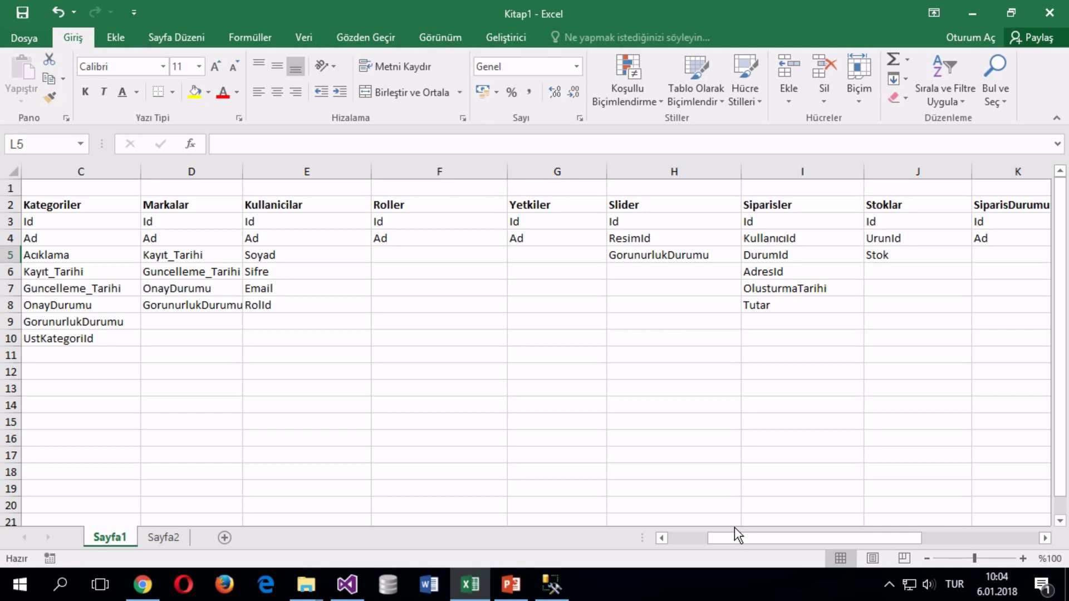
pyautogui.moveTo(738, 534); pyautogui.dragTo(690, 549)
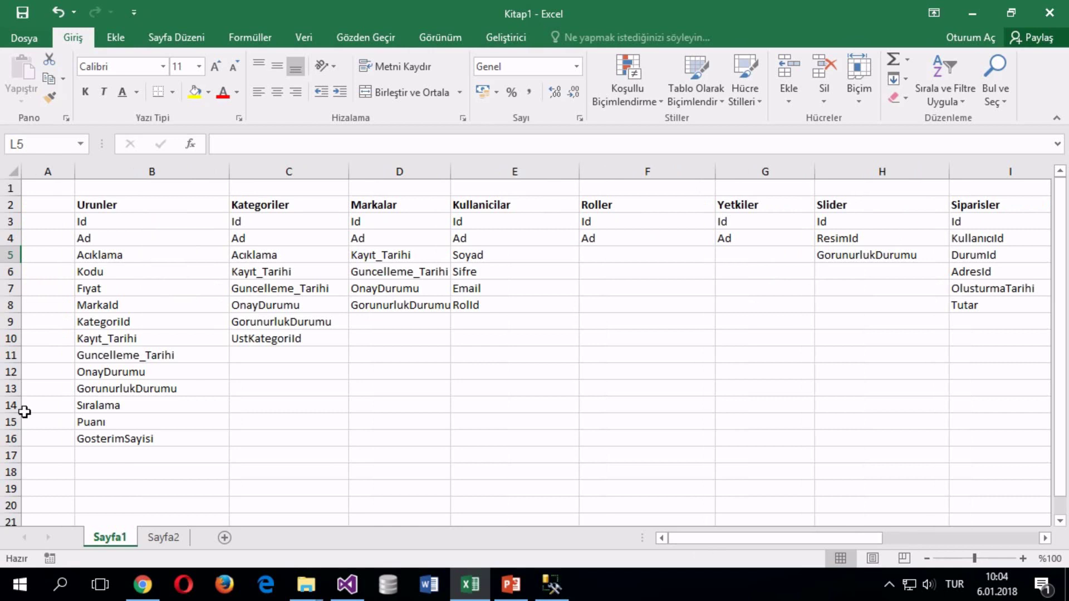
pyautogui.click(89, 341)
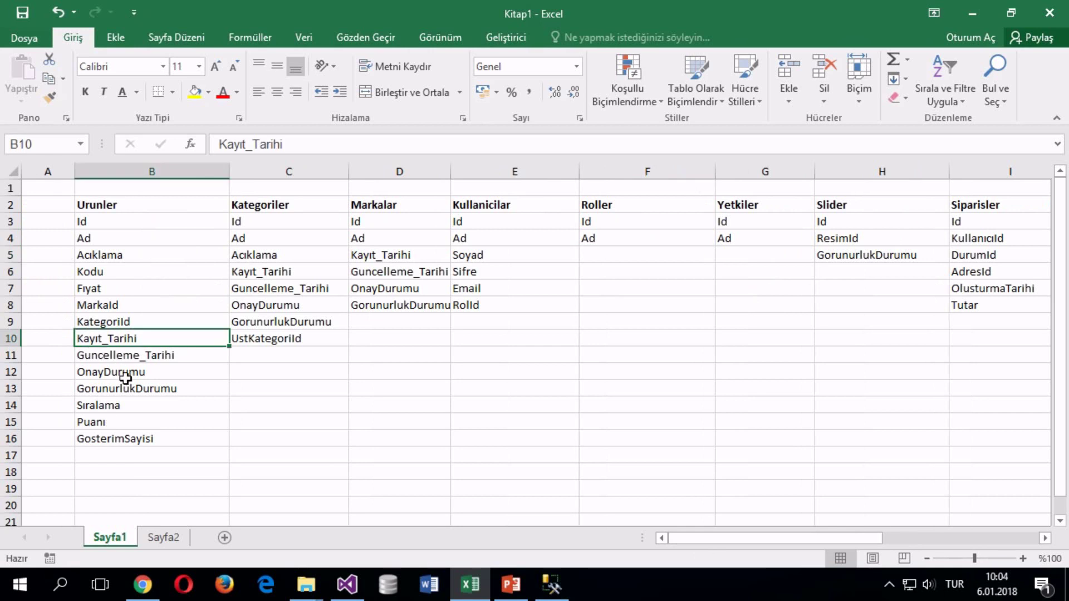
pyautogui.moveTo(125, 378); pyautogui.dragTo(141, 378)
pyautogui.hotkey('ctrl', 'c')
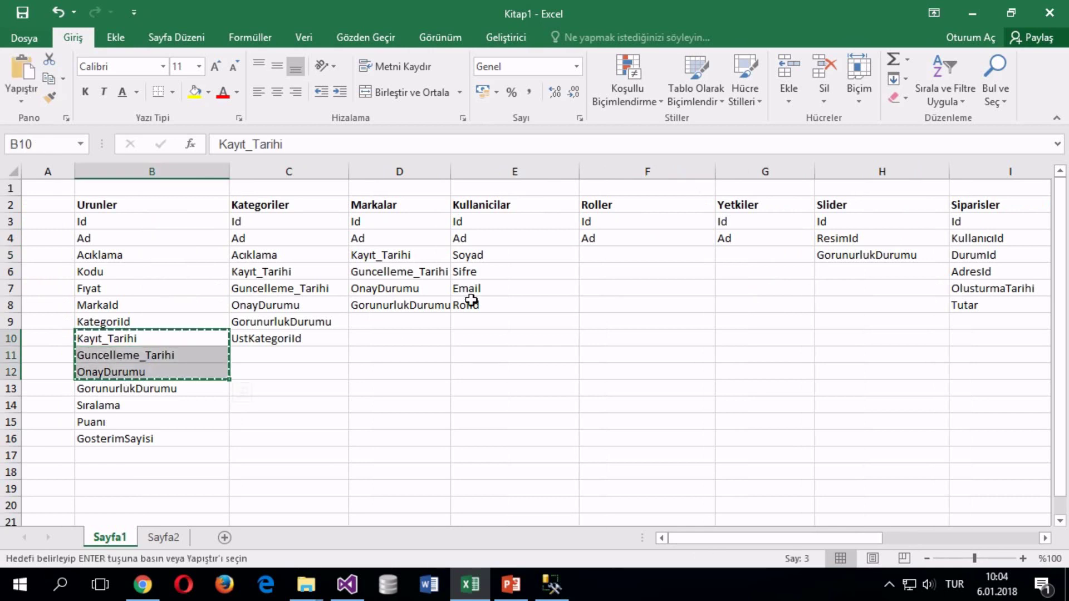
pyautogui.click(625, 258)
pyautogui.hotkey('ctrl', 'v')
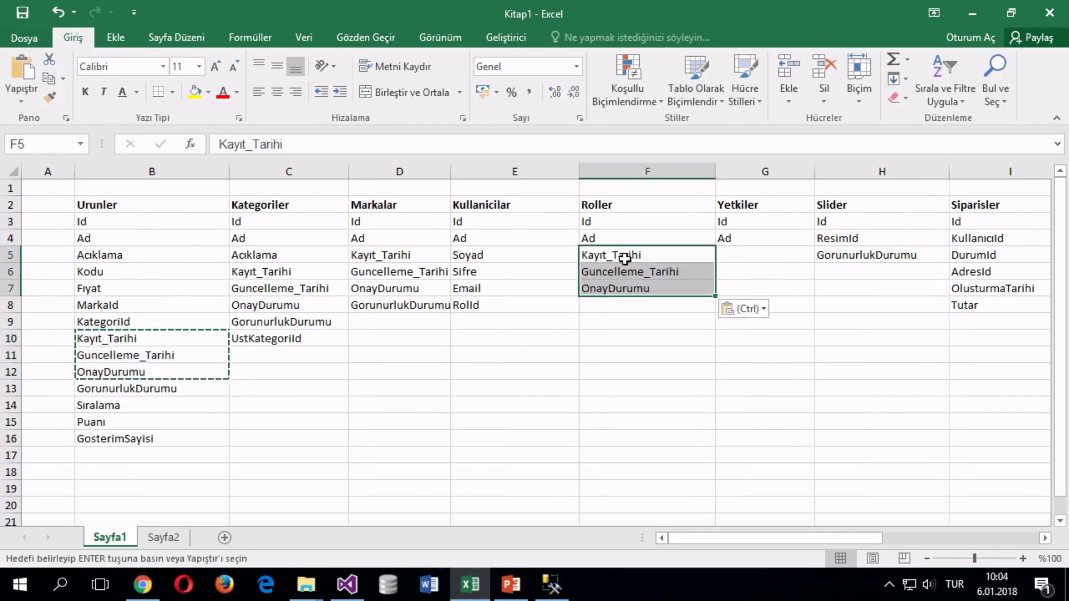
# Step: Clear the OnayDurumu field from cell F7 of the Roller list
pyautogui.click(615, 301)
pyautogui.click(615, 290)
pyautogui.press('BackSpace')
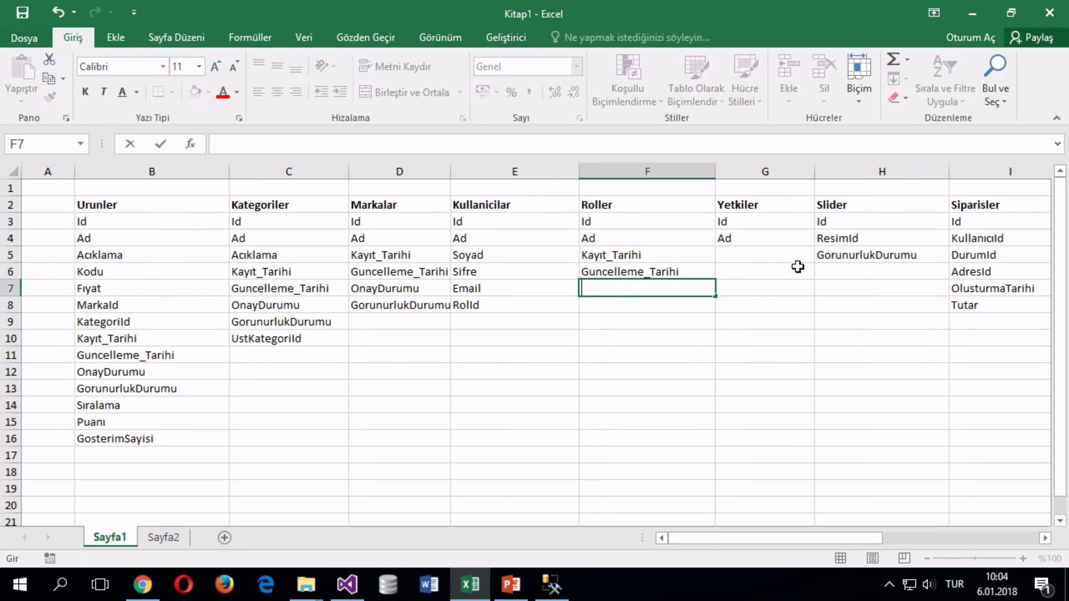
pyautogui.click(780, 250)
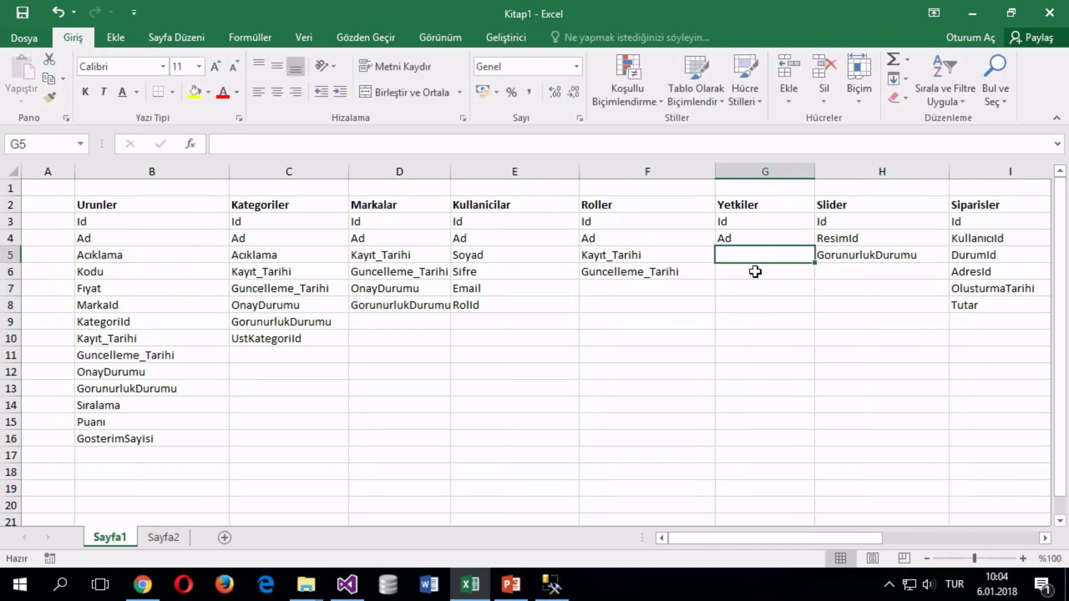
# Step: Copy Kayıt_Tarihi and Guncelleme_Tarihi from the Roller list to the Yetkiler list in cells G5 and G6
pyautogui.moveTo(616, 252); pyautogui.dragTo(616, 272)
pyautogui.hotkey('ctrl', 'c')
pyautogui.click(726, 260)
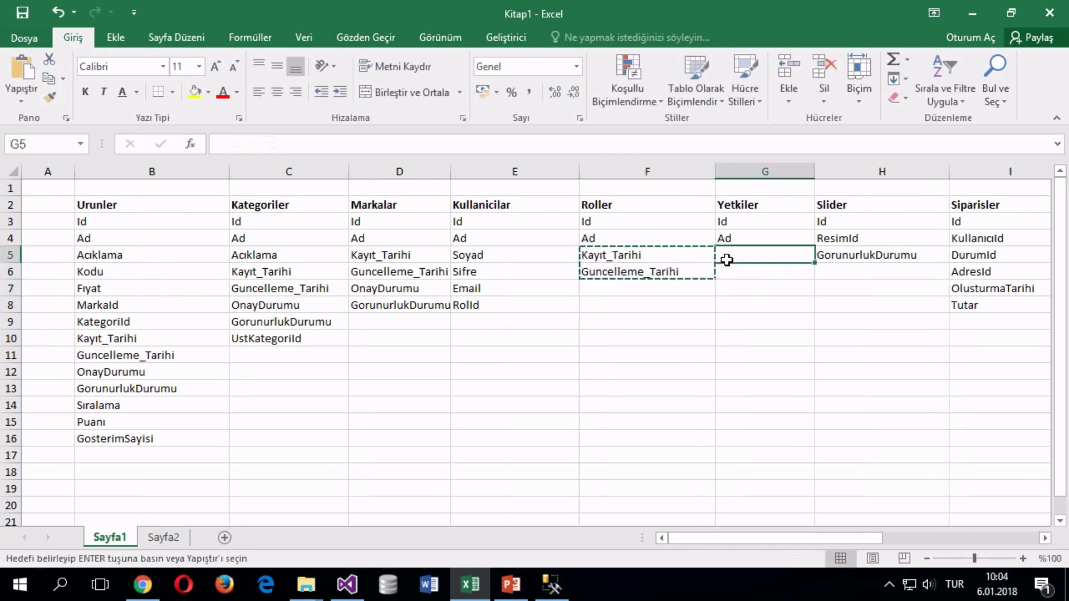
pyautogui.hotkey('ctrl', 'v')
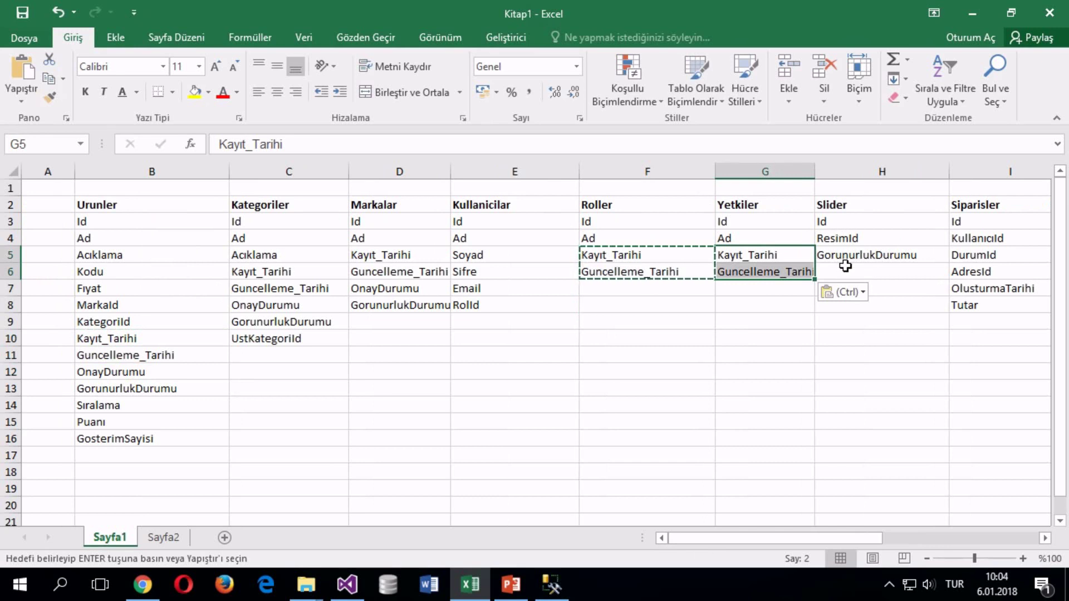
# Step: Paste the copied Kayıt_Tarihi and Guncelleme_Tarihi fields below GorunurlukDurumu in the Slider list, cells H6 and H7
pyautogui.click(845, 267)
pyautogui.press('ctrl')
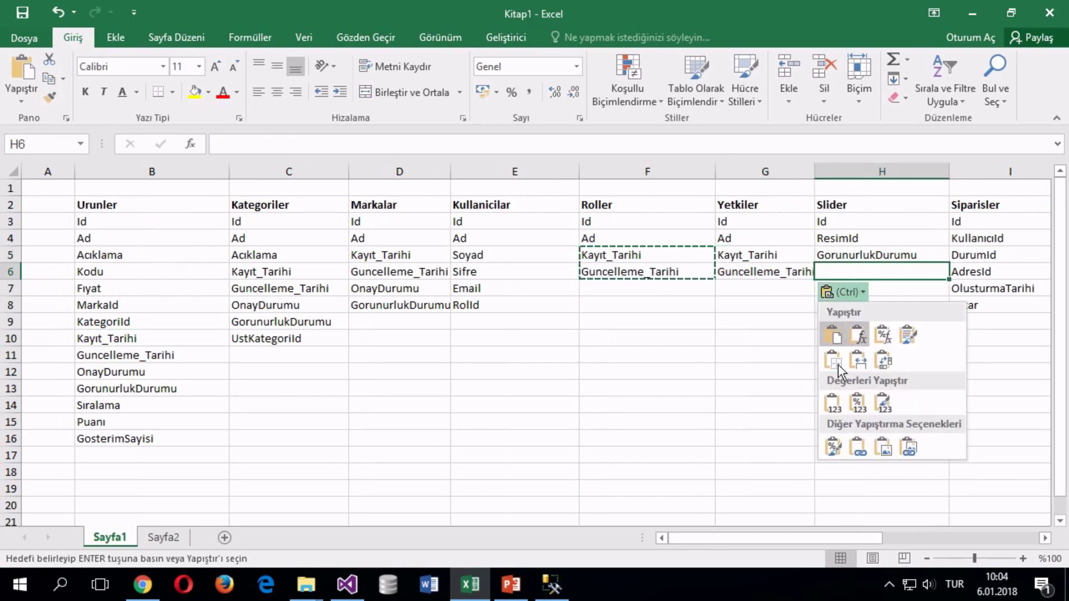
pyautogui.press('Escape')
pyautogui.hotkey('ctrl', 'v')
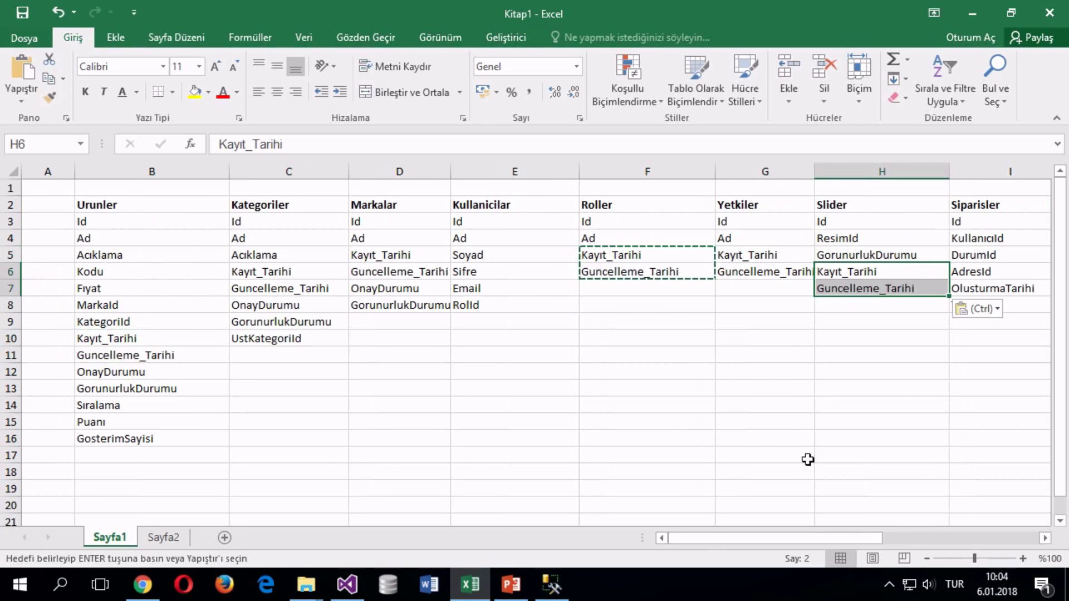
# Step: Paste the copied Kayıt_Tarihi and Guncelleme_Tarihi fields below Stok in the Stoklar list, cells J6 and J7
pyautogui.moveTo(782, 538); pyautogui.dragTo(903, 538)
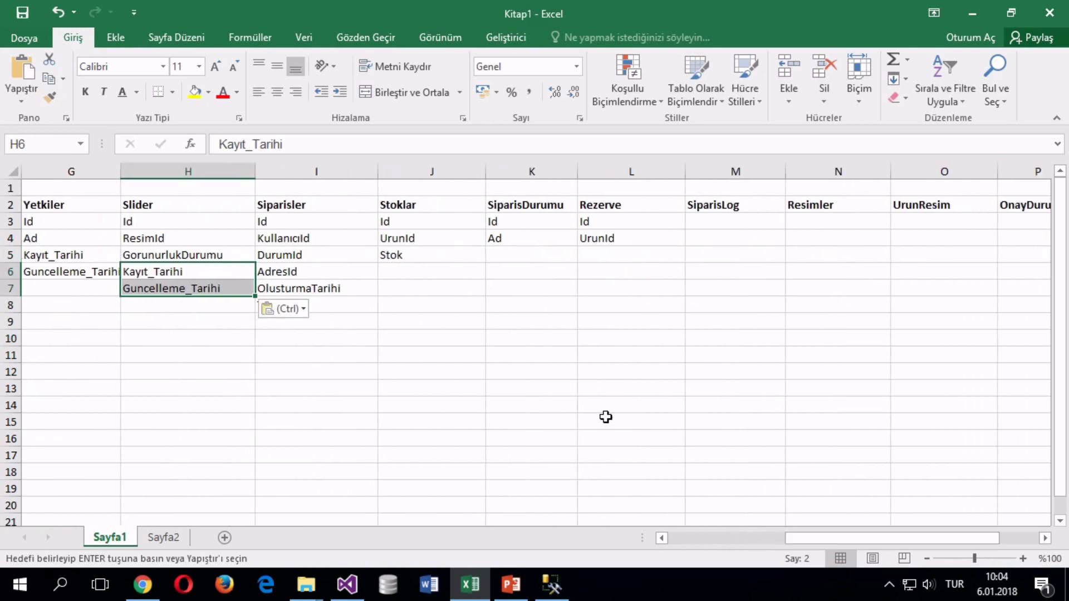
pyautogui.click(307, 387)
pyautogui.click(328, 321)
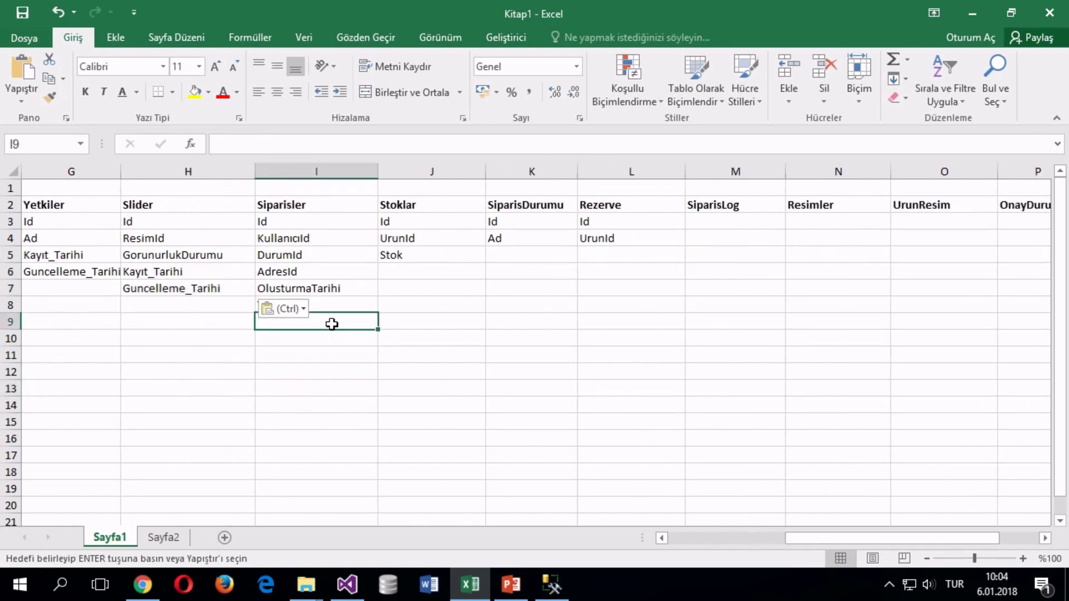
pyautogui.click(319, 278)
pyautogui.click(328, 284)
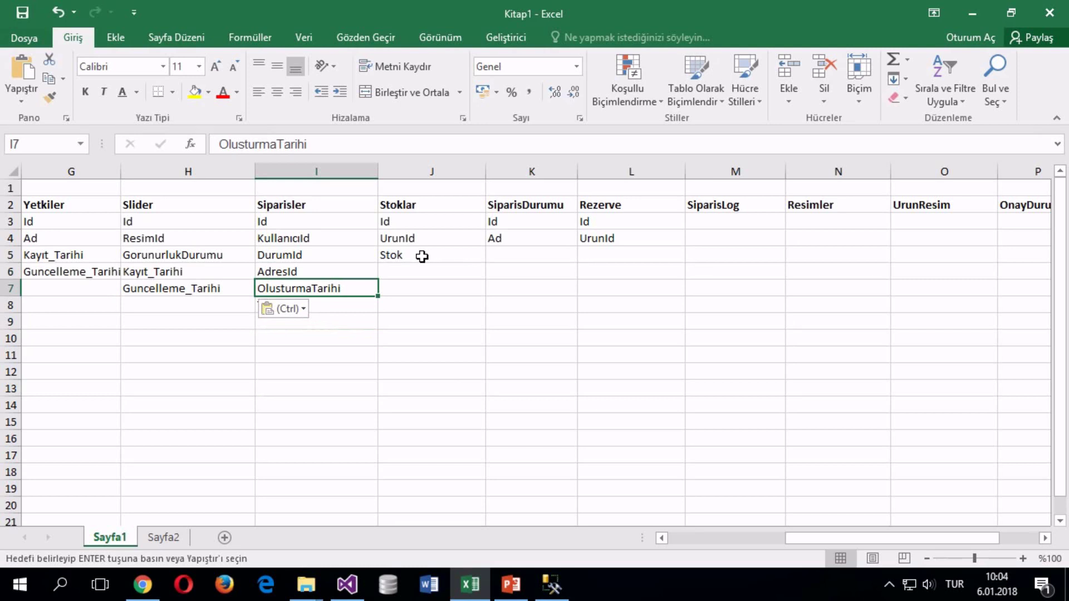
pyautogui.click(421, 287)
pyautogui.click(422, 271)
pyautogui.hotkey('ctrl', 'v')
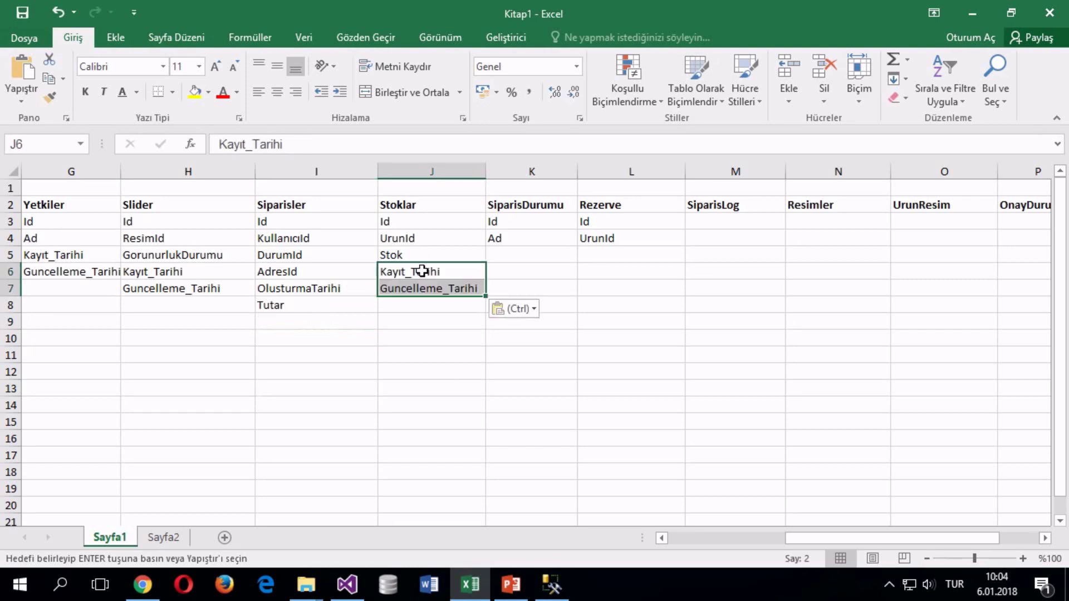
# Step: Paste the copied Kayıt_Tarihi and Guncelleme_Tarihi fields below UrunId in the Rezerve list, cells L5 and L6
pyautogui.click(514, 252)
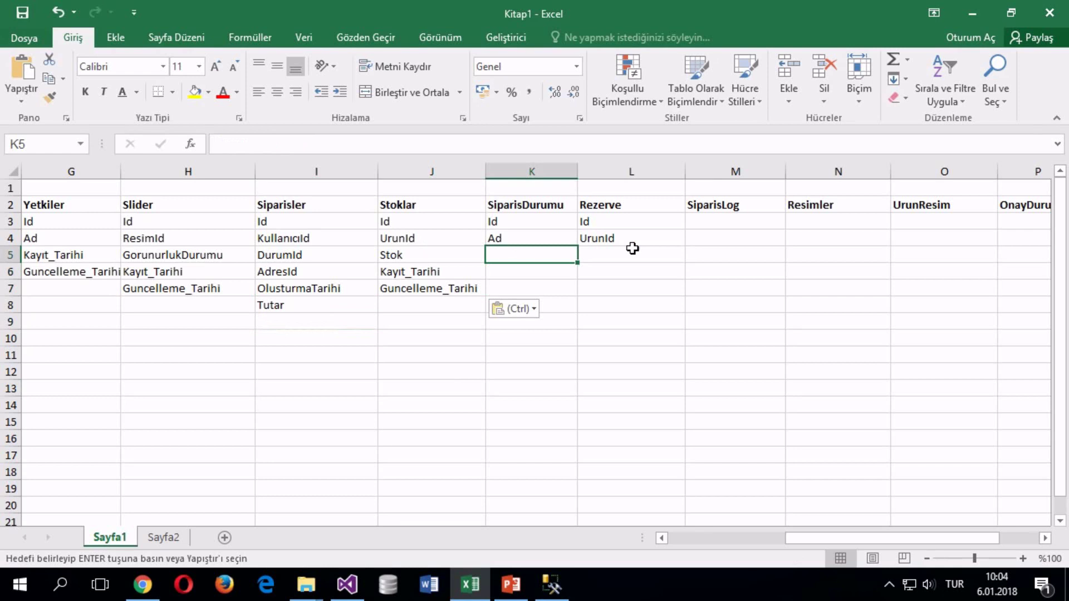
pyautogui.click(617, 252)
pyautogui.hotkey('ctrl', 'v')
pyautogui.click(604, 338)
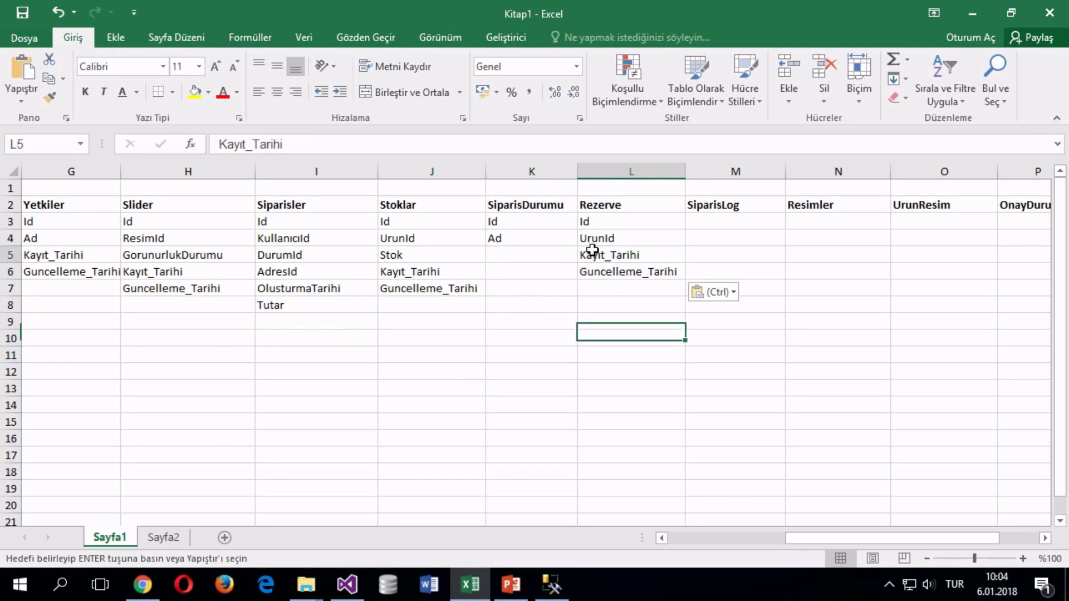
# Step: Insert two blank cells below UrunId in the Rezerve list, shifting Kayıt_Tarihi and Guncelleme_Tarihi down
pyautogui.click(592, 239)
pyautogui.click(590, 222)
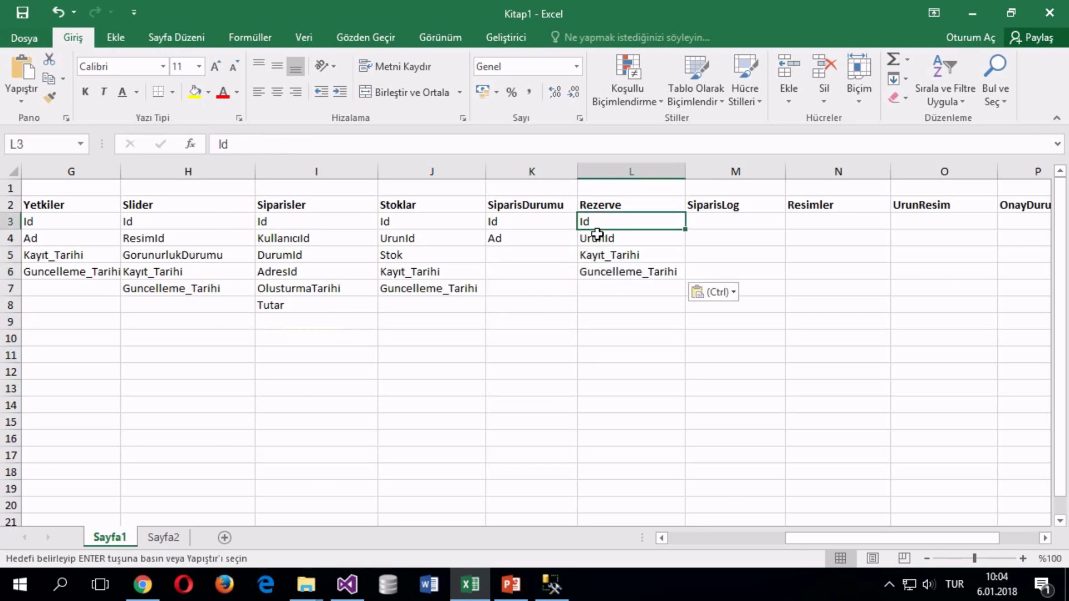
pyautogui.click(606, 204)
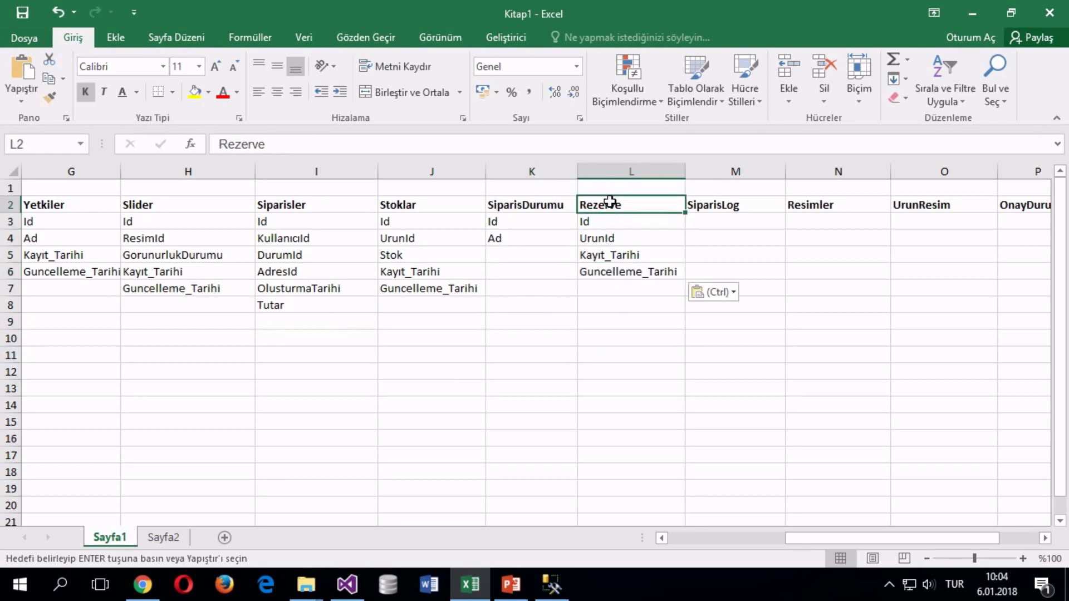
pyautogui.click(612, 173)
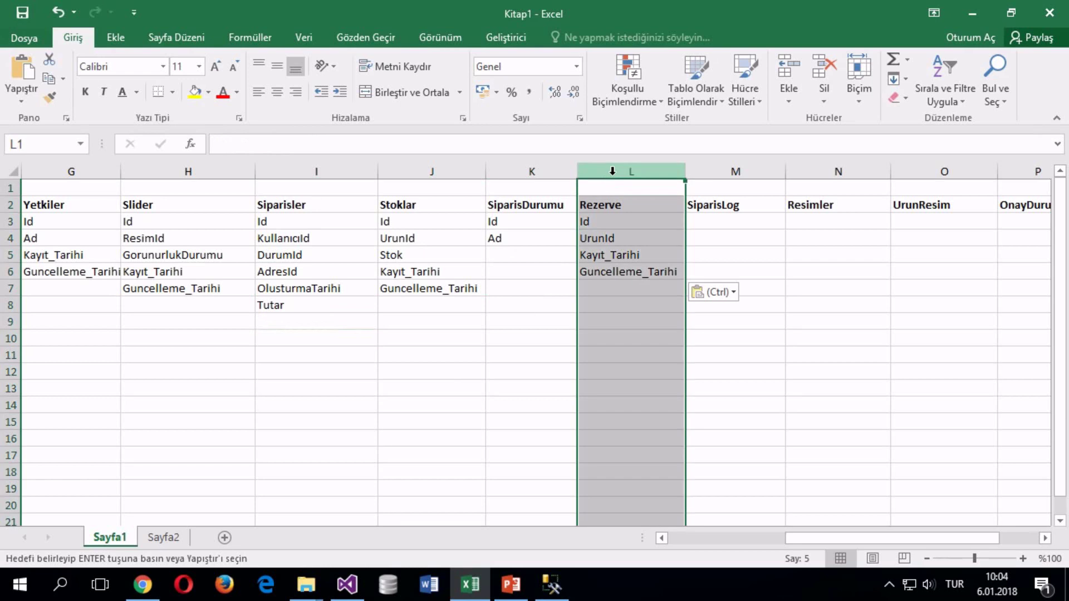
pyautogui.click(607, 240)
pyautogui.moveTo(609, 254); pyautogui.dragTo(612, 270)
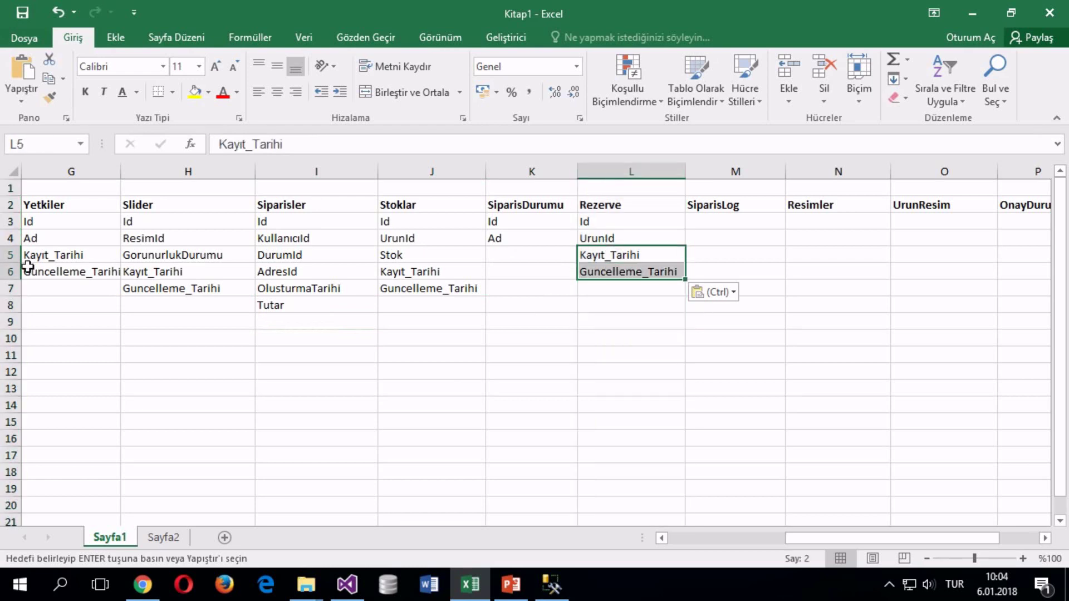
pyautogui.rightClick(652, 257)
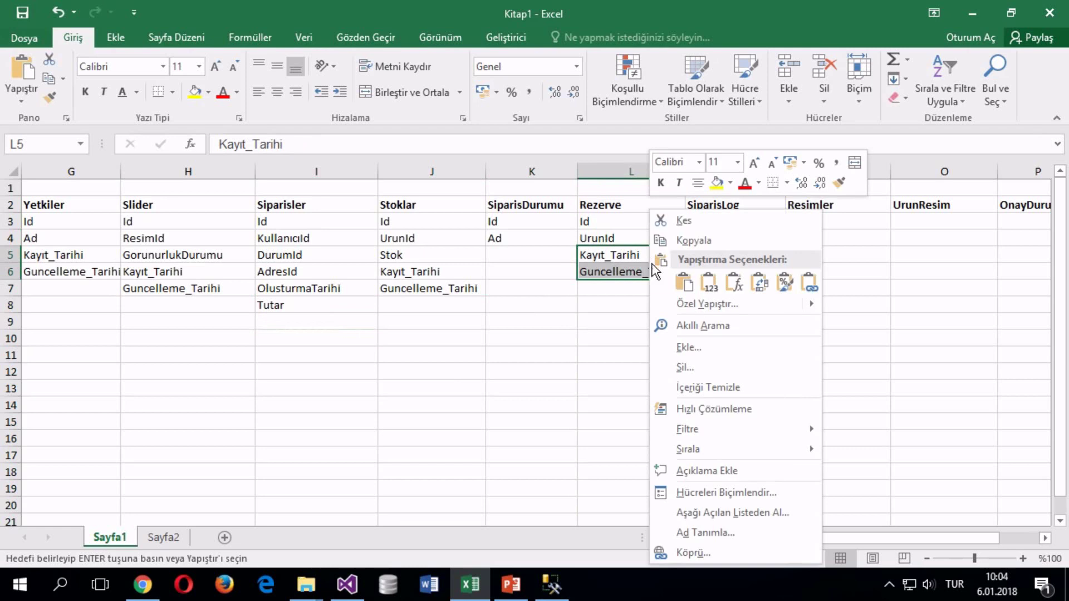
pyautogui.click(674, 354)
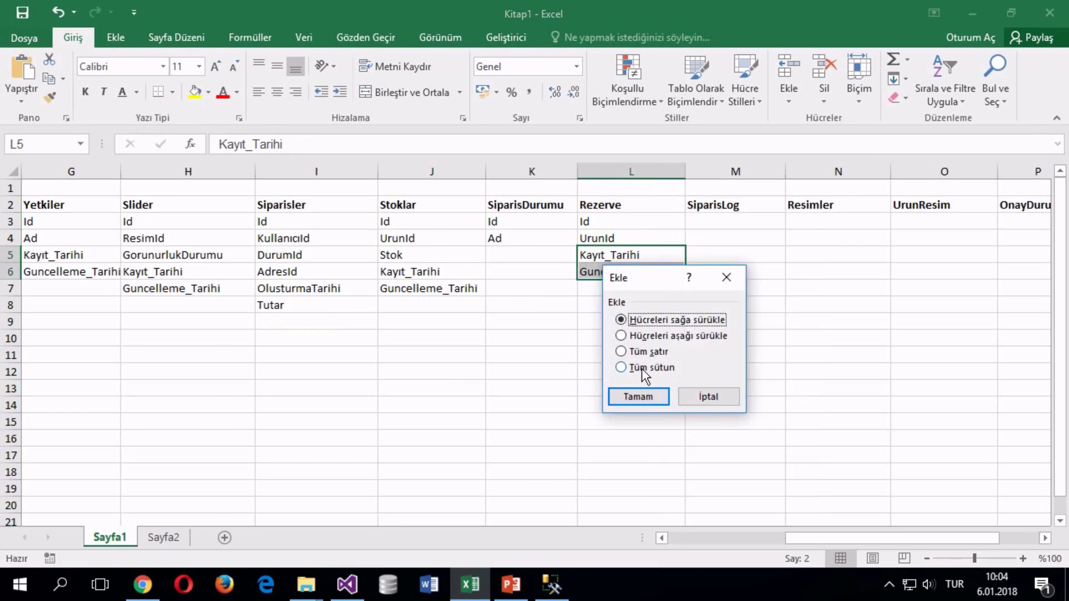
pyautogui.click(646, 335)
pyautogui.click(639, 396)
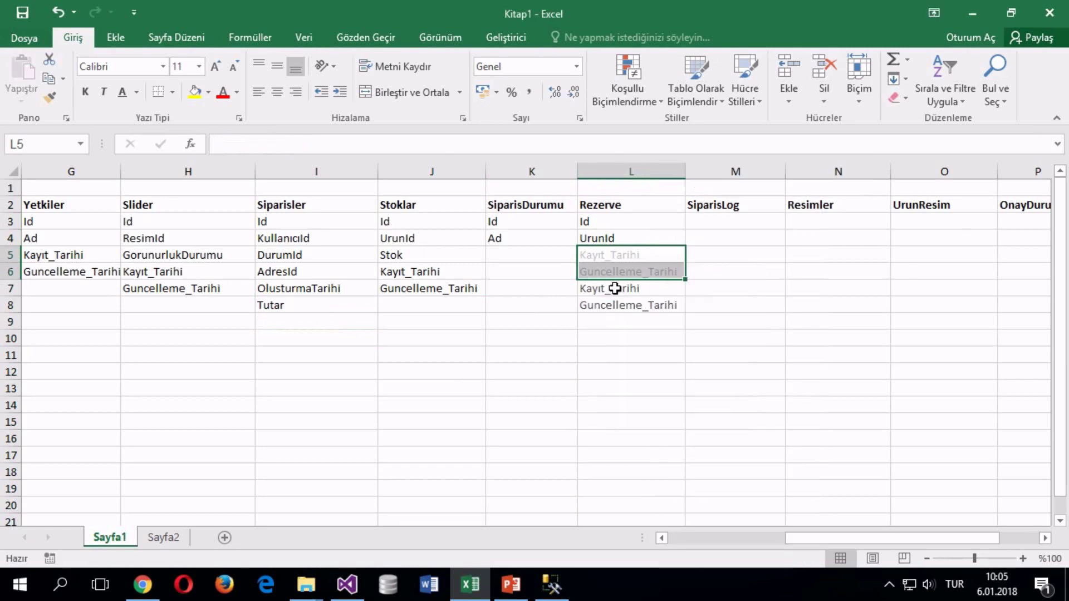
pyautogui.click(607, 259)
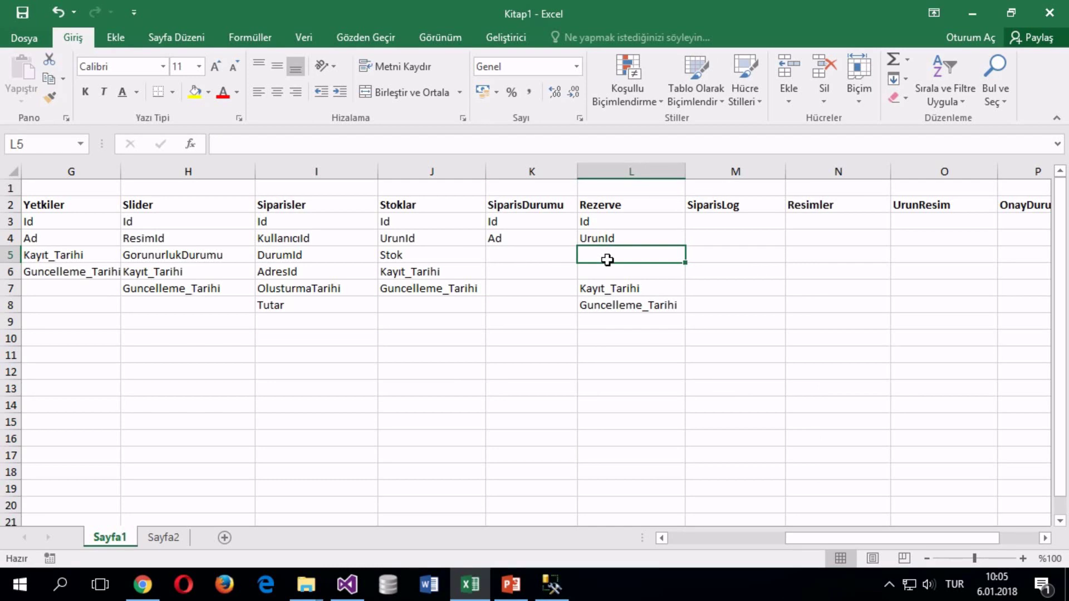
# Step: Enter the field KullanıcıId in cell L5, below UrunId in the Rezerve list
pyautogui.write('K')
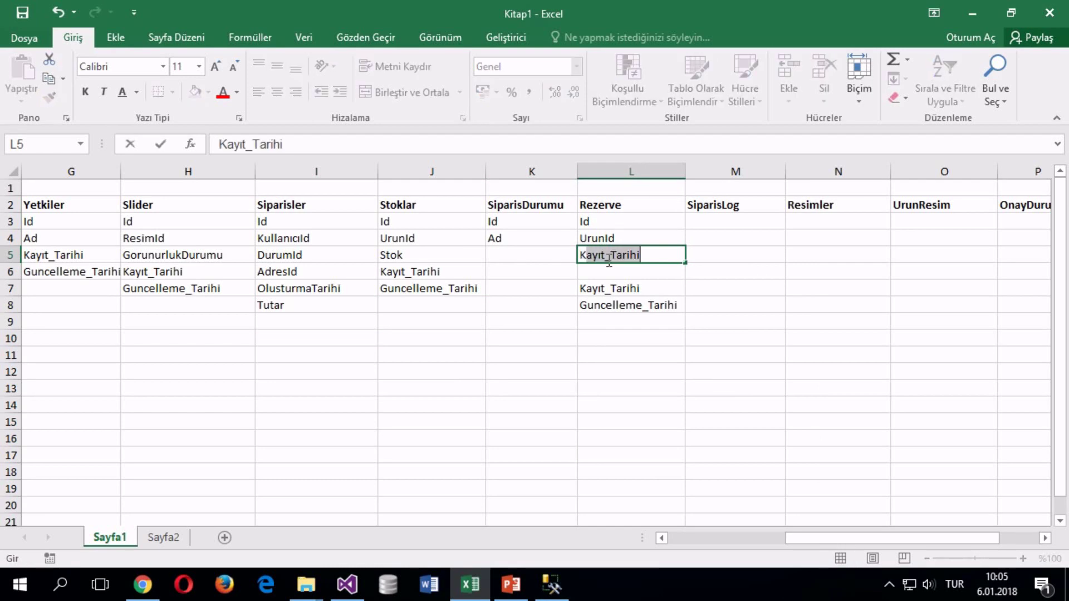
pyautogui.press('BackSpace')
pyautogui.write('ulla')
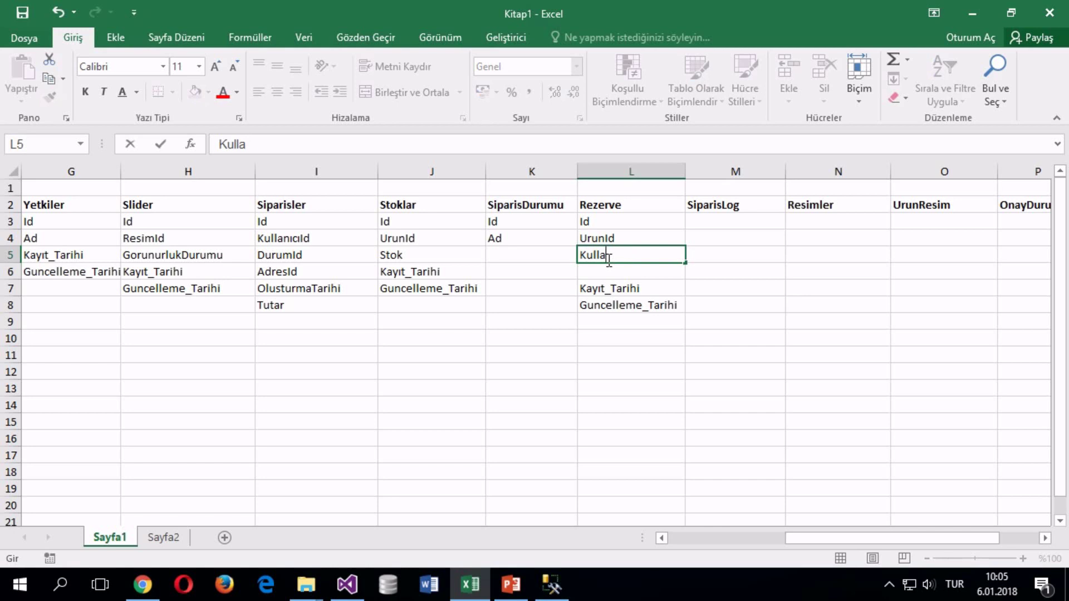
pyautogui.write('nıcıId')
pyautogui.press('Return')
# Step: Enter the field UrunMiktari in cell L6, below KullanıcıId in the Rezerve list
pyautogui.write('Mi')
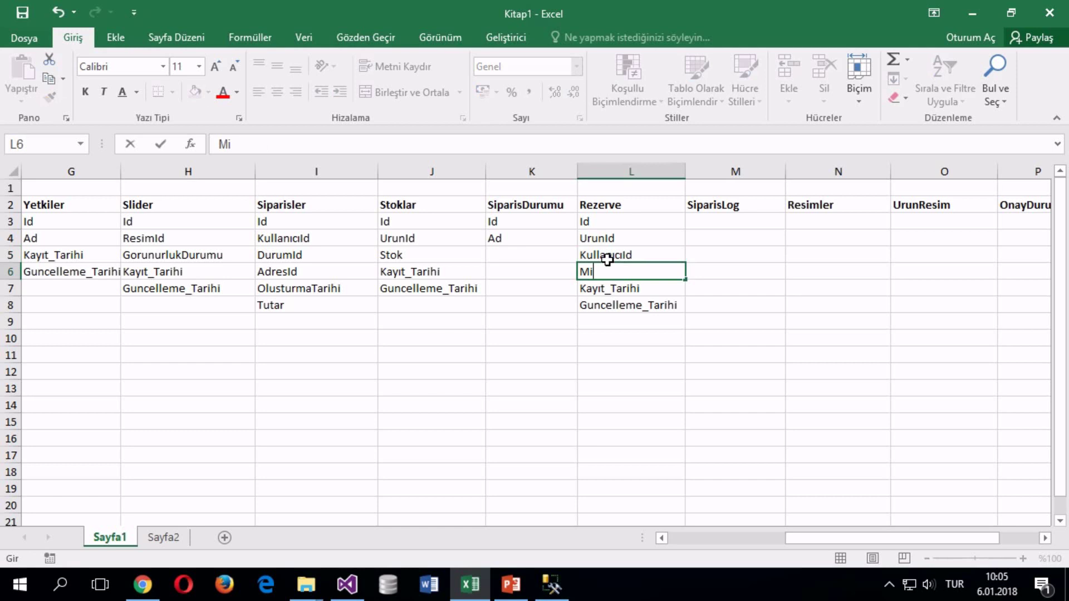
pyautogui.write('kta')
pyautogui.press('BackSpace')
pyautogui.press('BackSpace')
pyautogui.press('BackSpace')
pyautogui.press('BackSpace')
pyautogui.press('BackSpace')
pyautogui.write('Urun')
pyautogui.press('BackSpace')
pyautogui.press('BackSpace')
pyautogui.write('nMiktari')
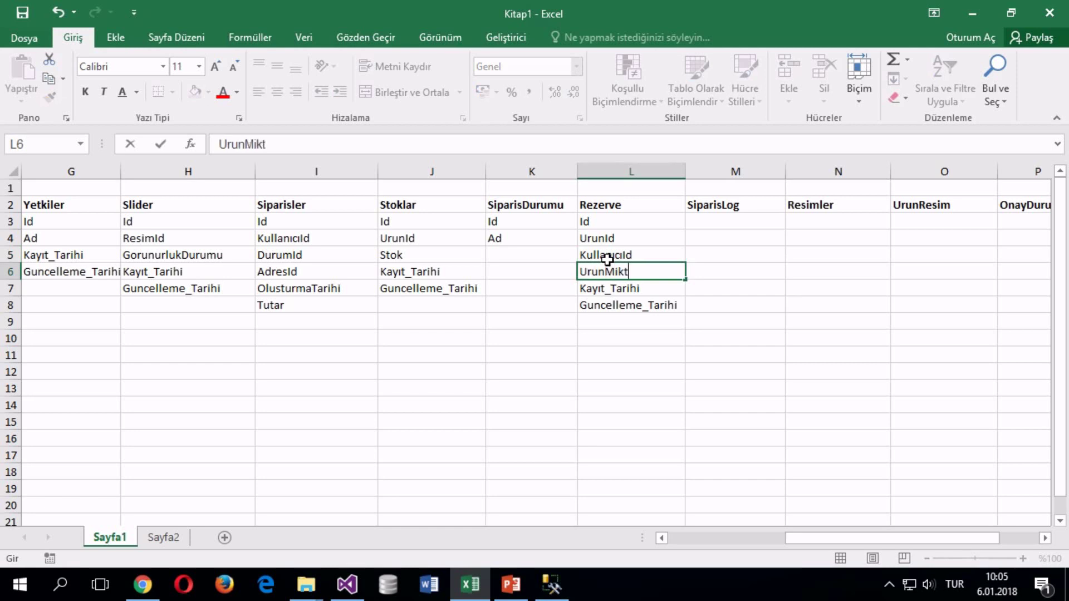
pyautogui.press('Return')
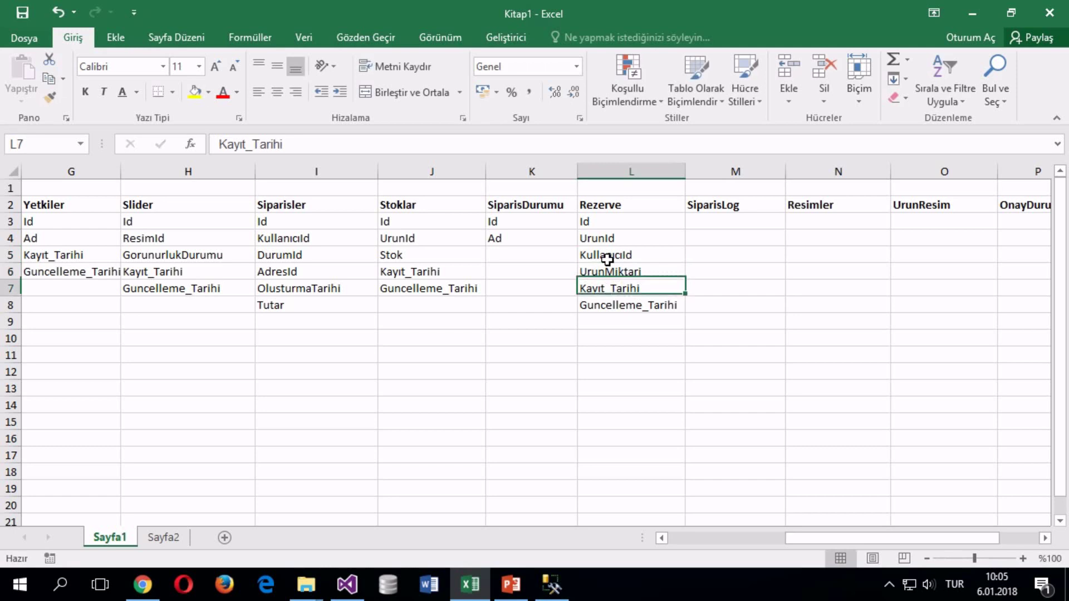
# Step: Compare the Id and Stok fields of the Stoklar list with UrunId and UrunMiktari in the Rezerve list
pyautogui.click(694, 221)
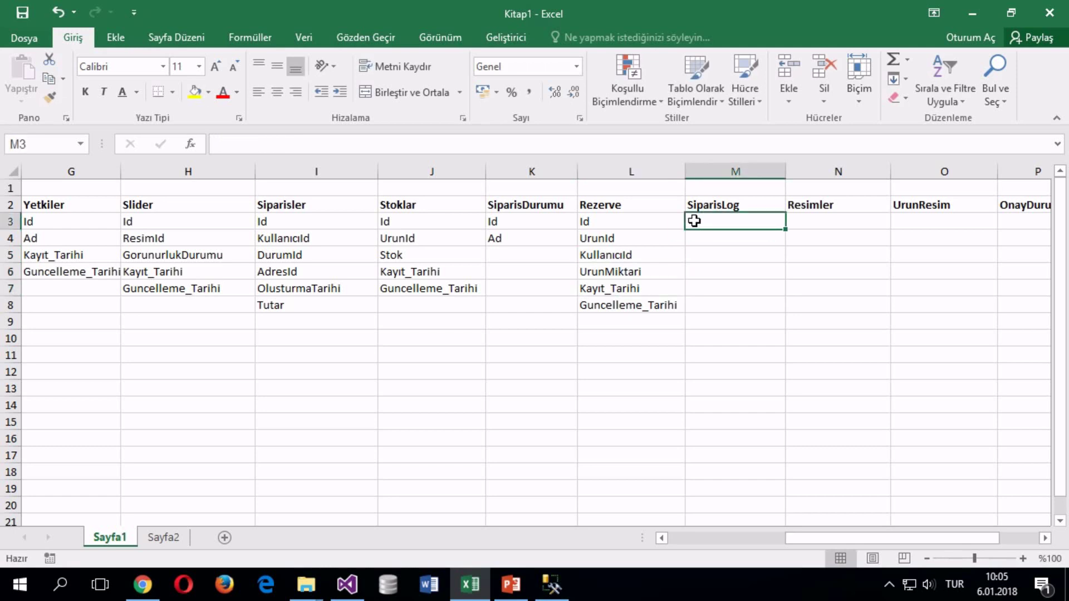
pyautogui.click(392, 256)
pyautogui.click(387, 220)
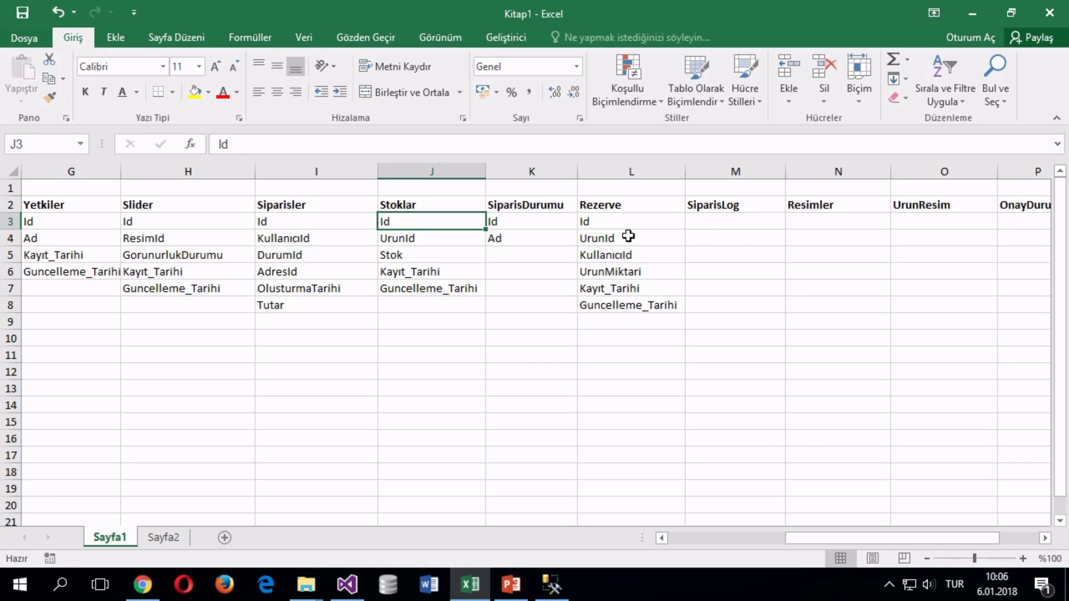
pyautogui.click(629, 239)
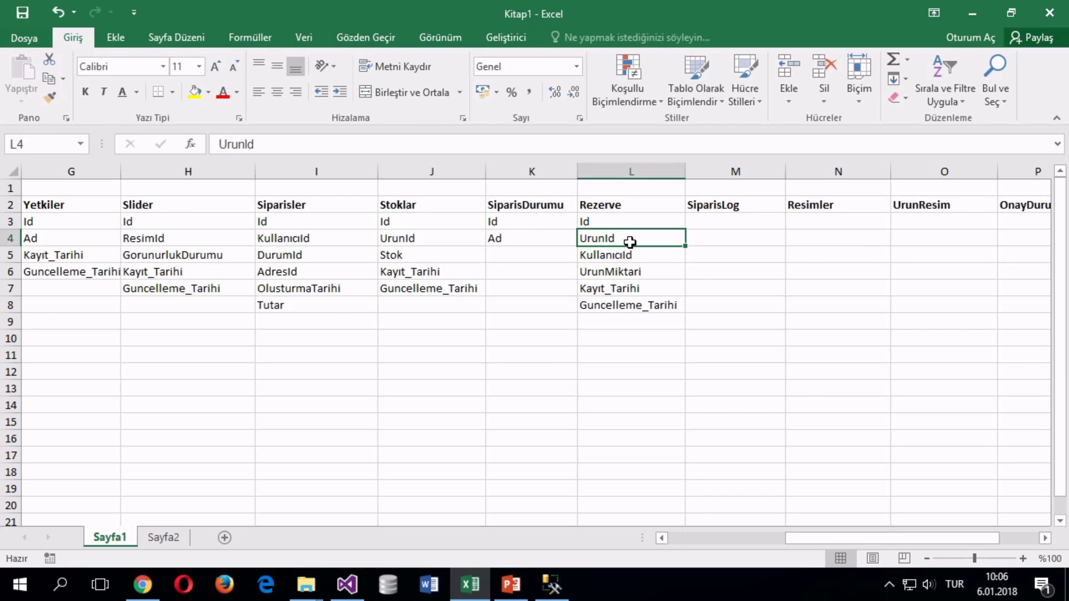
pyautogui.click(606, 271)
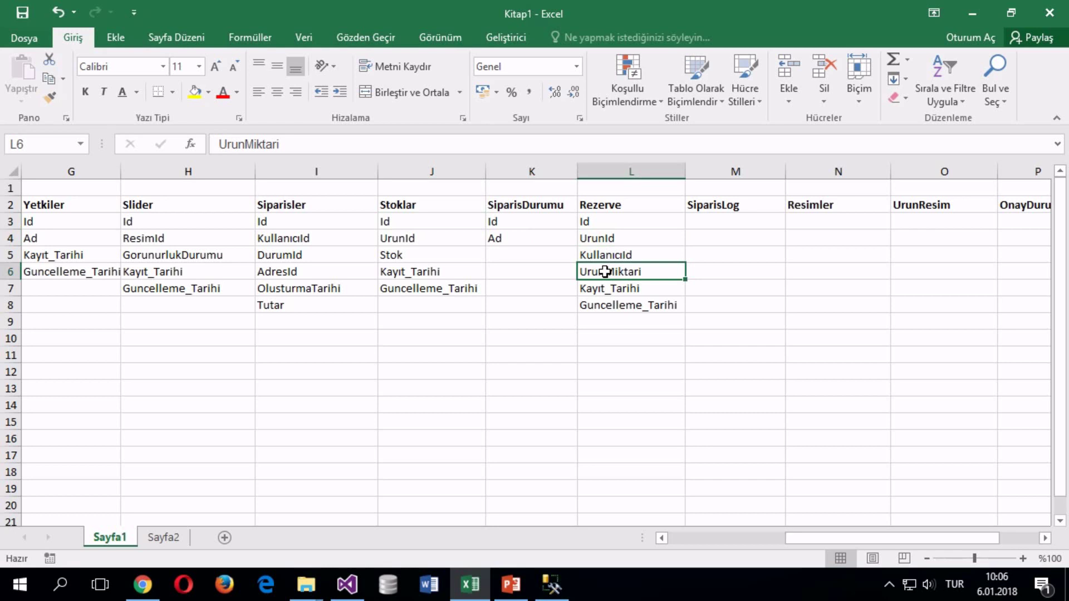
pyautogui.click(443, 259)
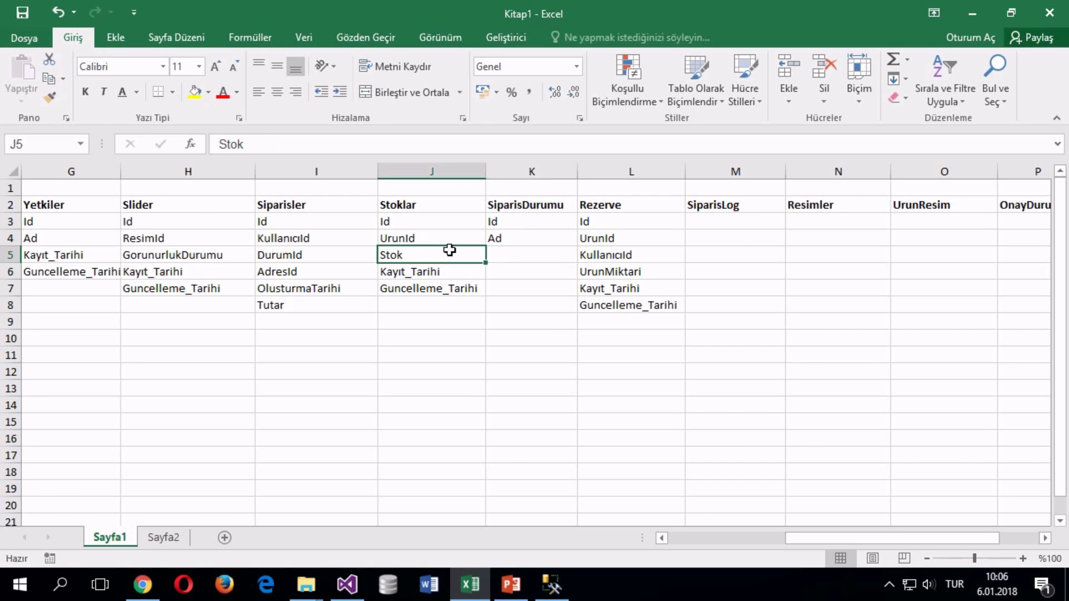
pyautogui.click(612, 273)
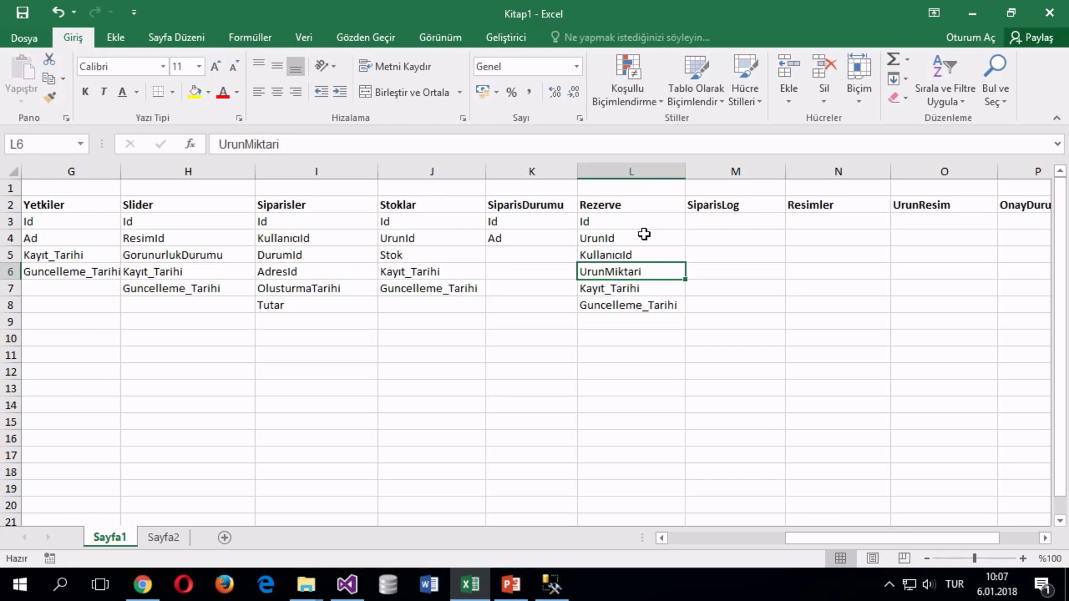
# Step: Replace UrunId with StokId in cell L4 of the Rezerve list
pyautogui.click(604, 233)
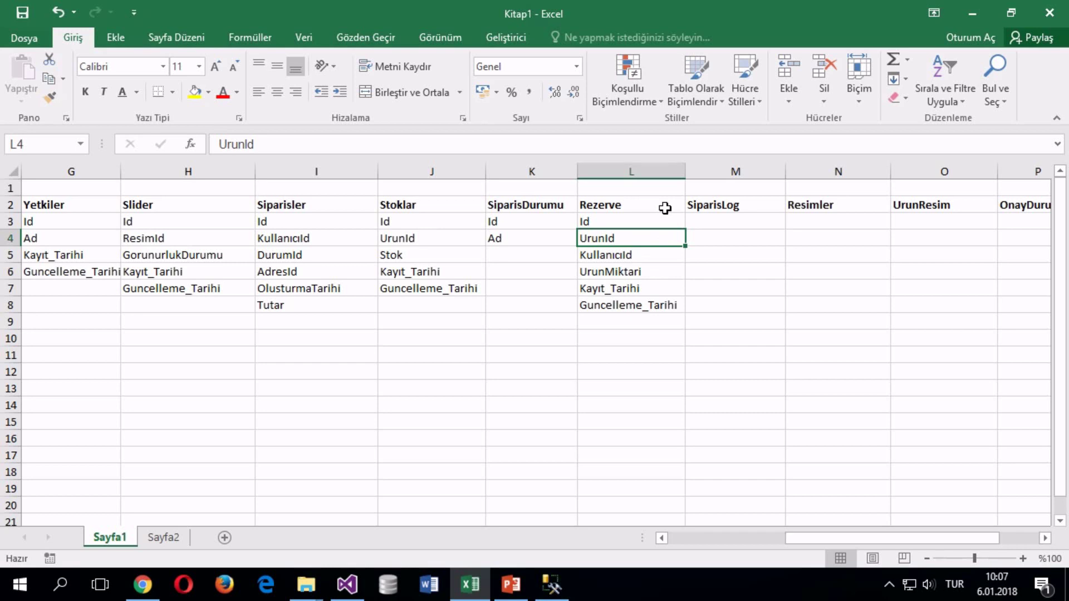
pyautogui.write('S')
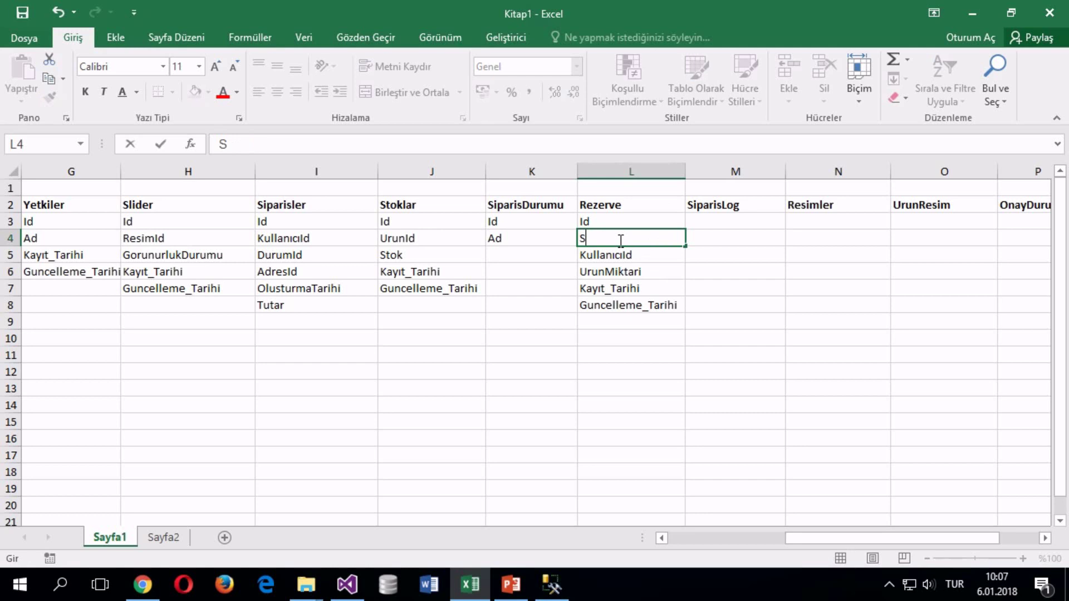
pyautogui.write('tokId')
pyautogui.click(633, 284)
pyautogui.hotkey('ctrl', 'Up')
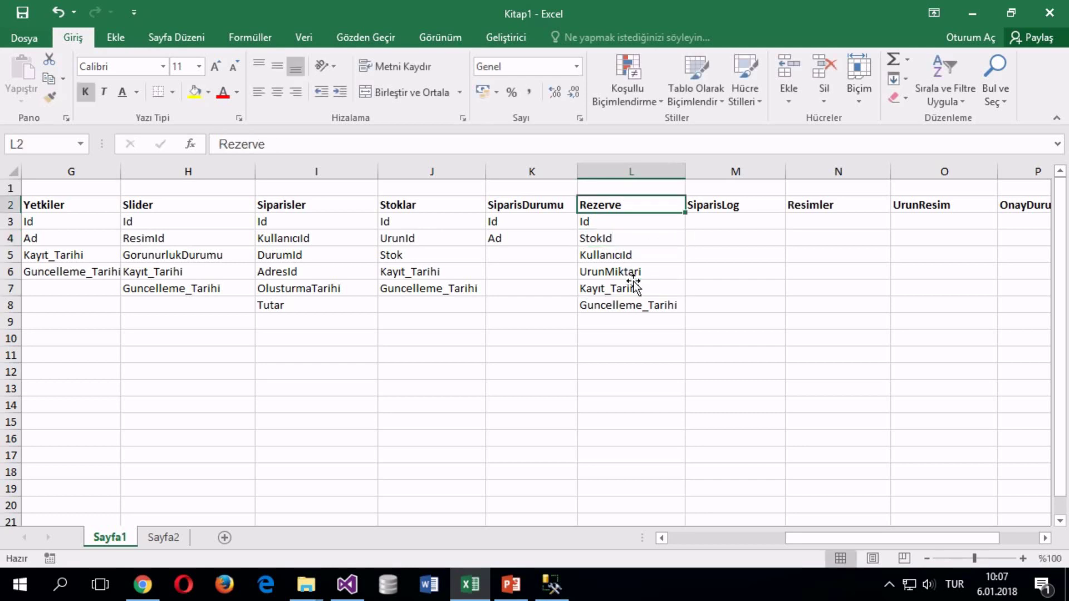
pyautogui.click(633, 277)
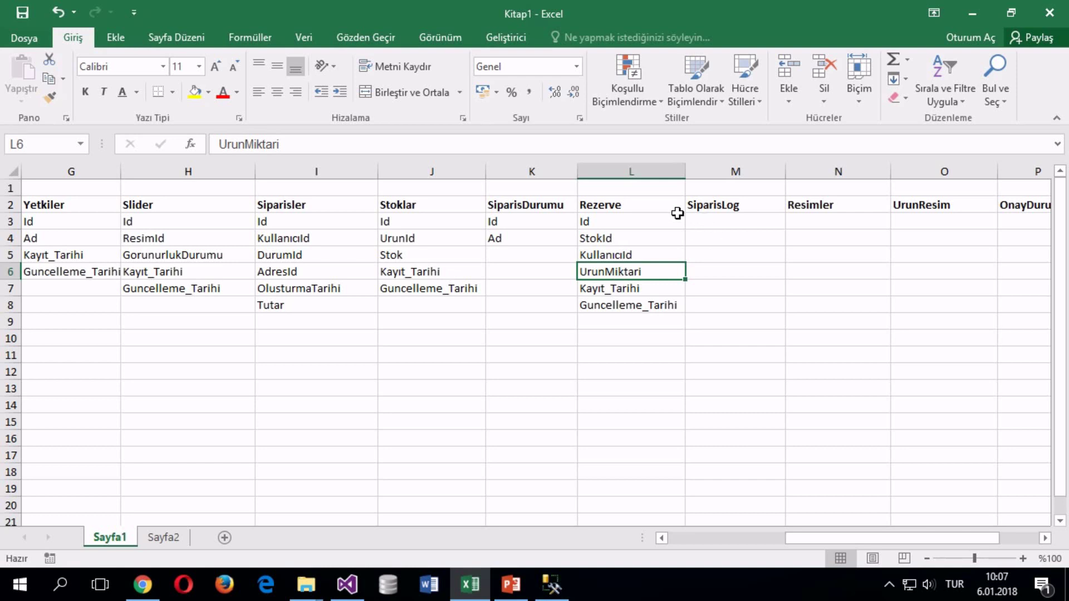
# Step: Enter the fields Id, Aciklama and SiparisId in the cells under the SiparisLog heading, starting at M3
pyautogui.click(720, 218)
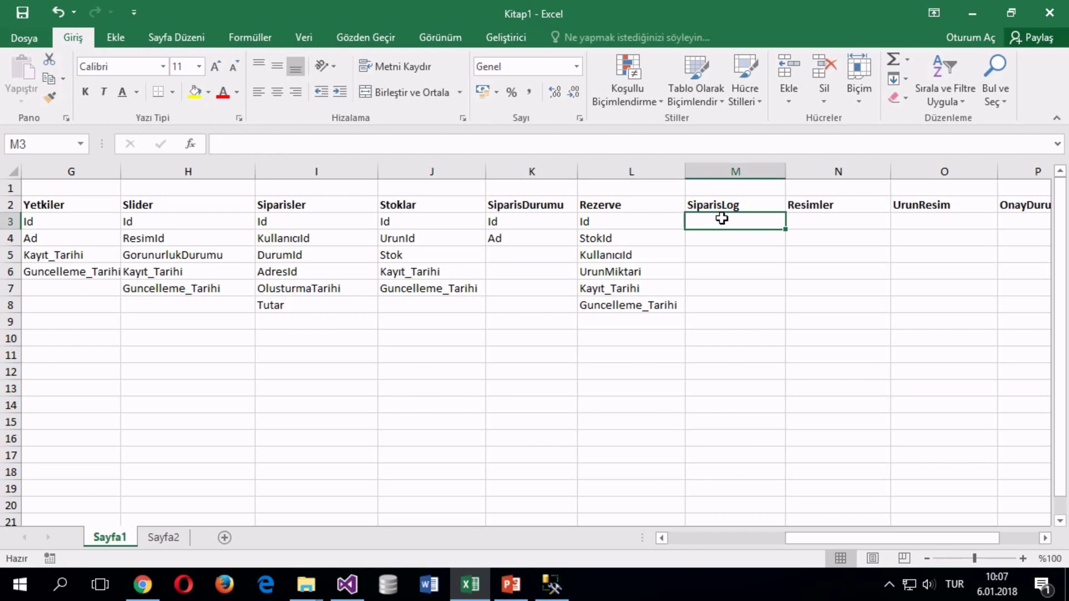
pyautogui.write('ID')
pyautogui.press('Return')
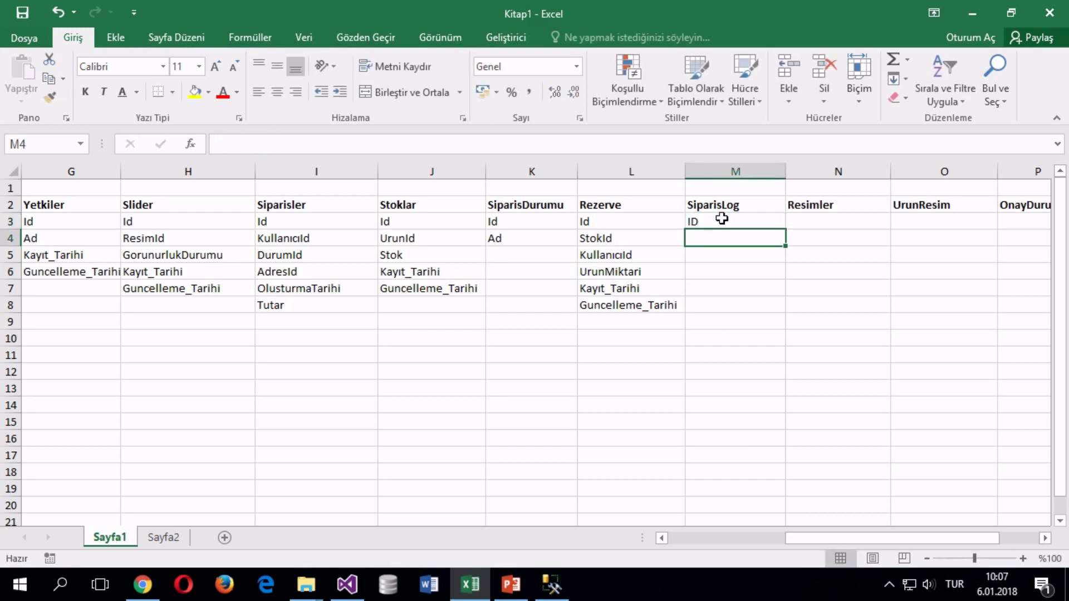
pyautogui.click(721, 218)
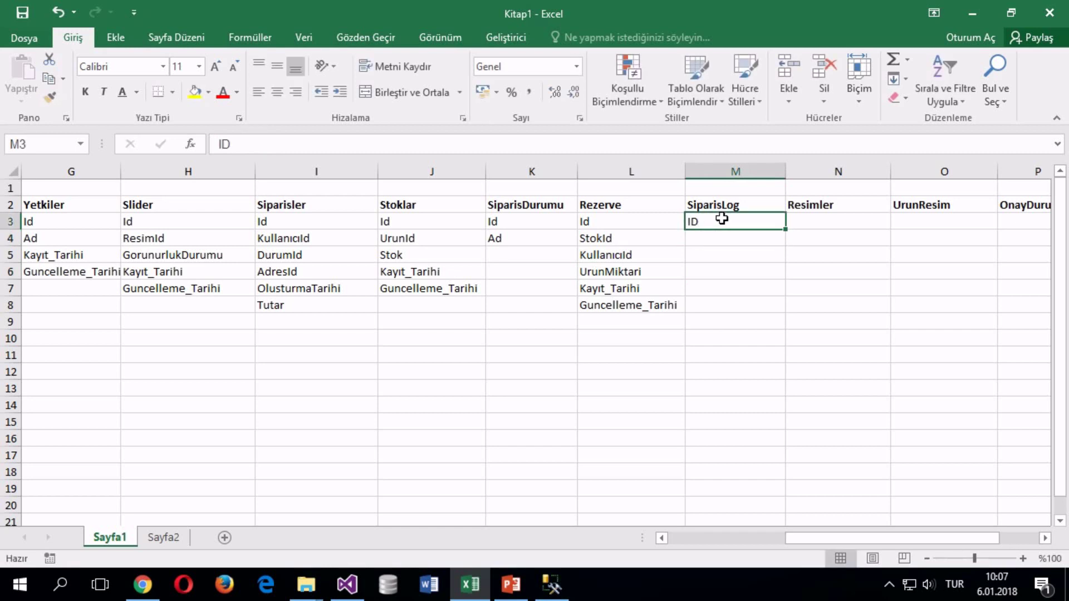
pyautogui.write('Id')
pyautogui.press('Return')
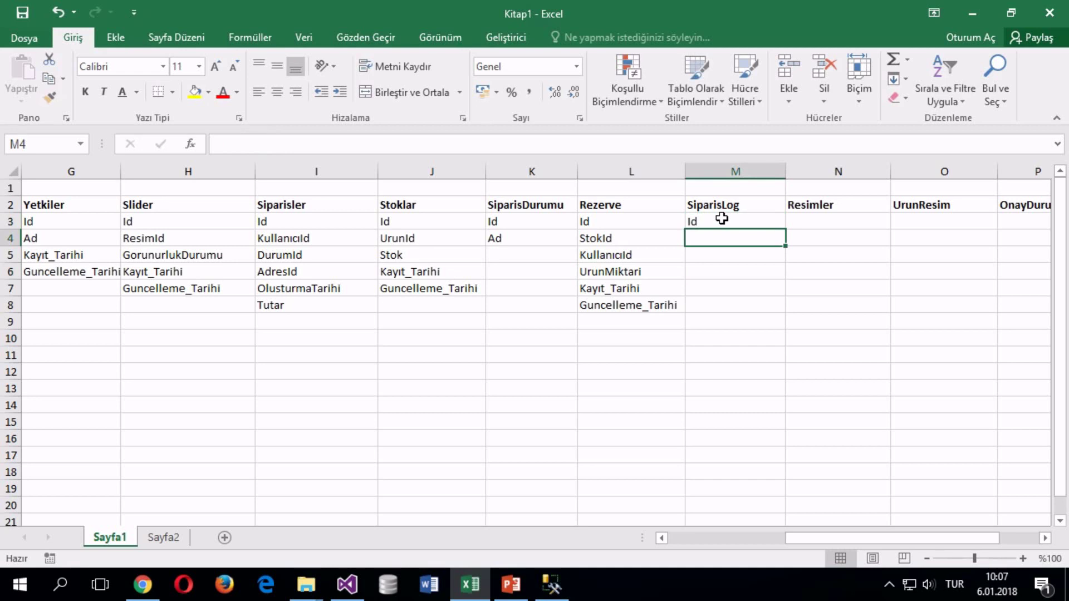
pyautogui.write('Aciklama')
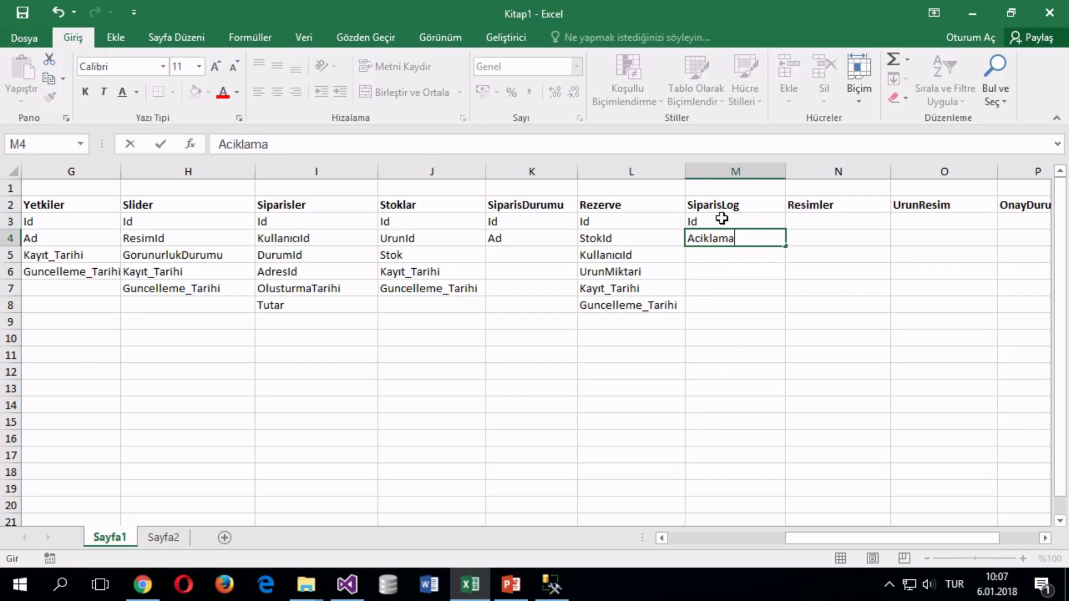
pyautogui.press('Return')
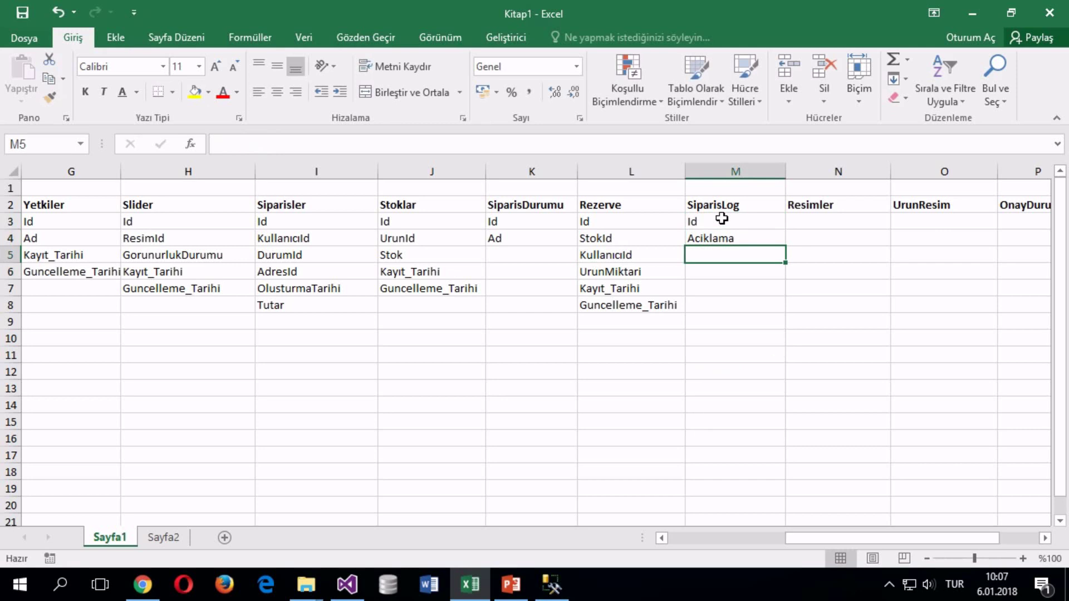
pyautogui.write('Sip')
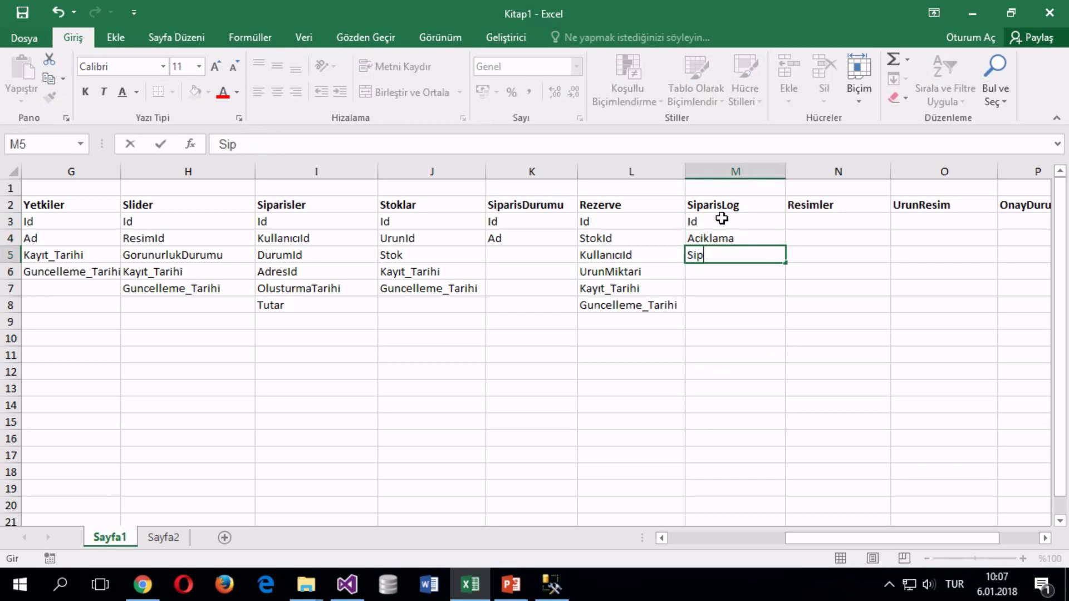
pyautogui.write('arisId')
pyautogui.press('Return')
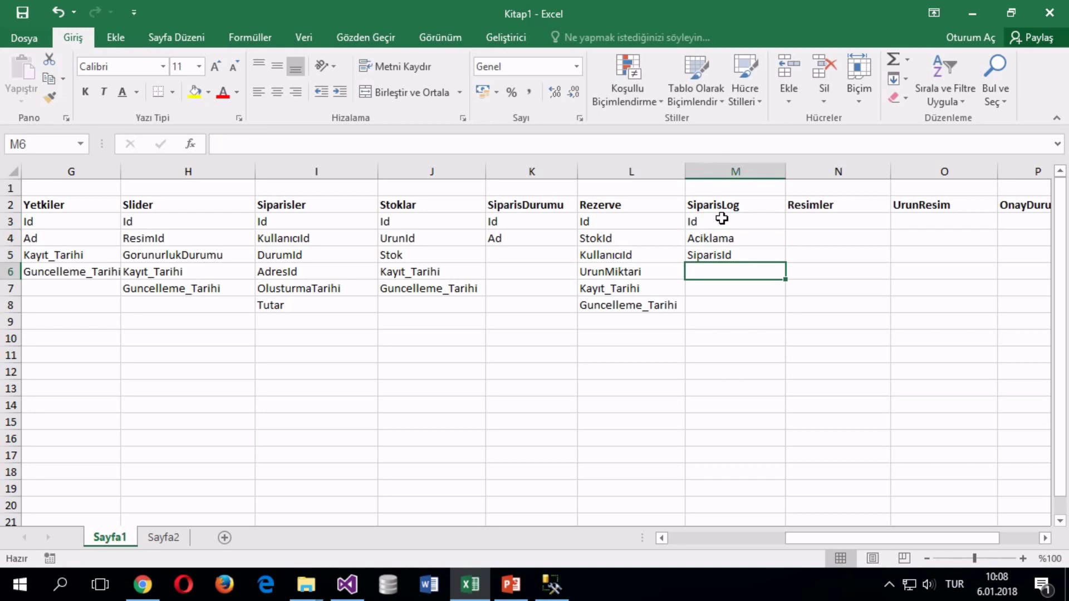
pyautogui.write('KullaniciId')
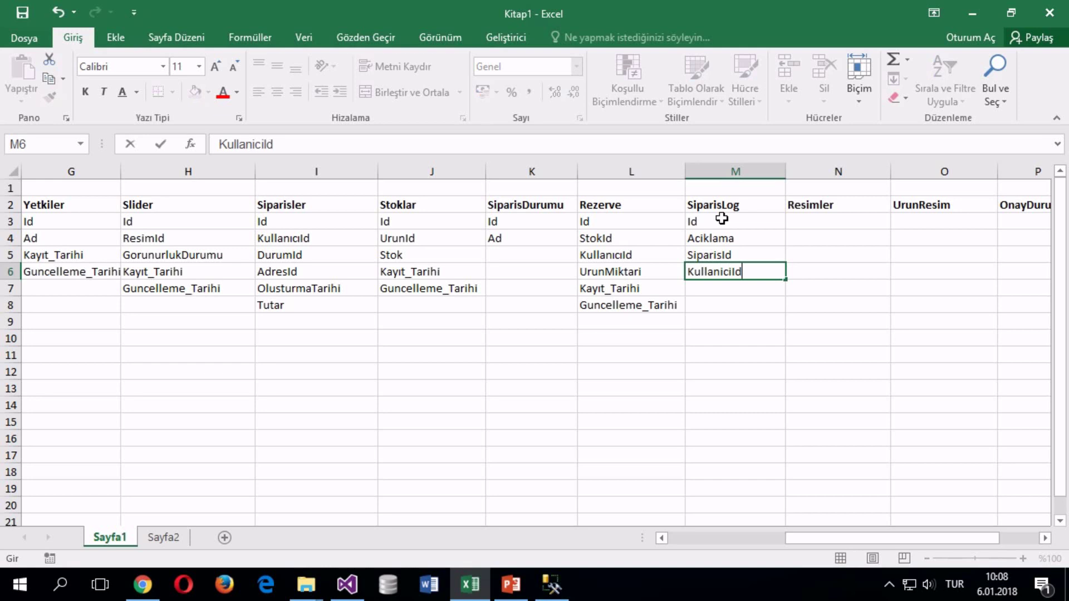
pyautogui.press('Return')
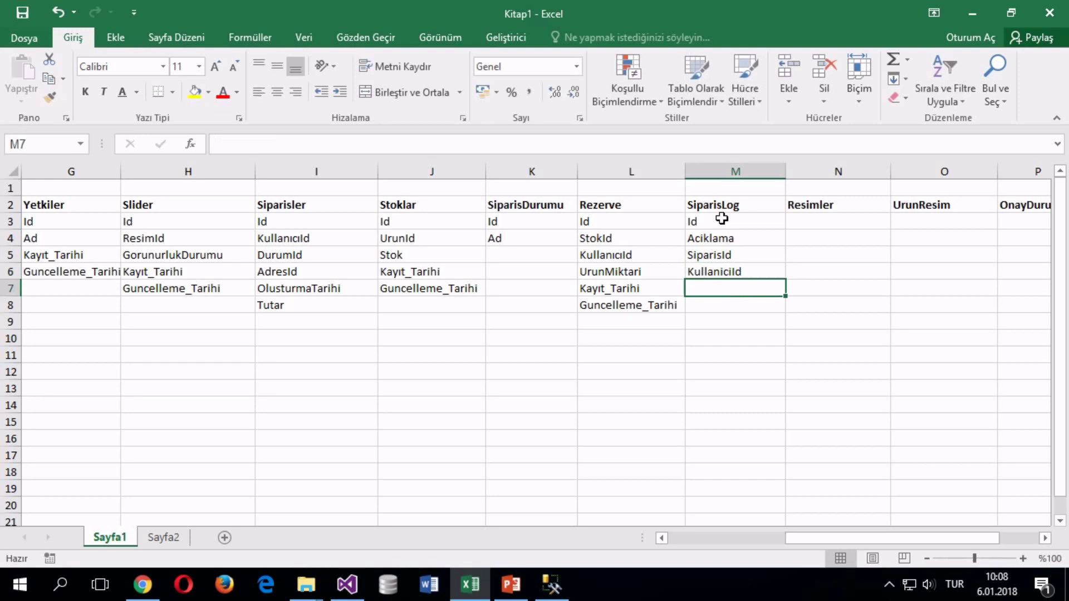
pyautogui.press('Up')
pyautogui.press('BackSpace')
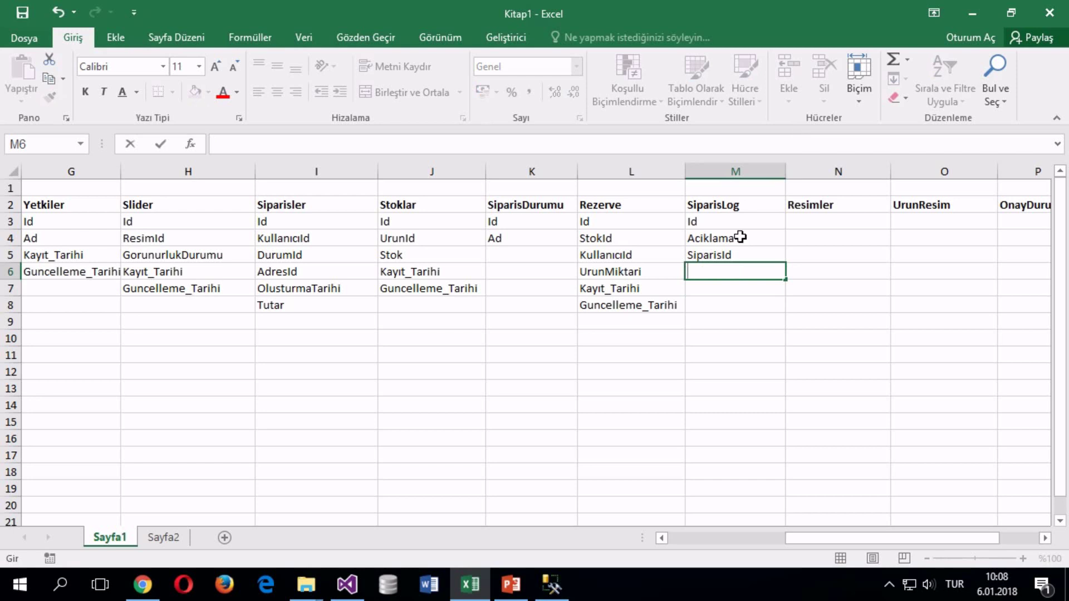
pyautogui.click(703, 258)
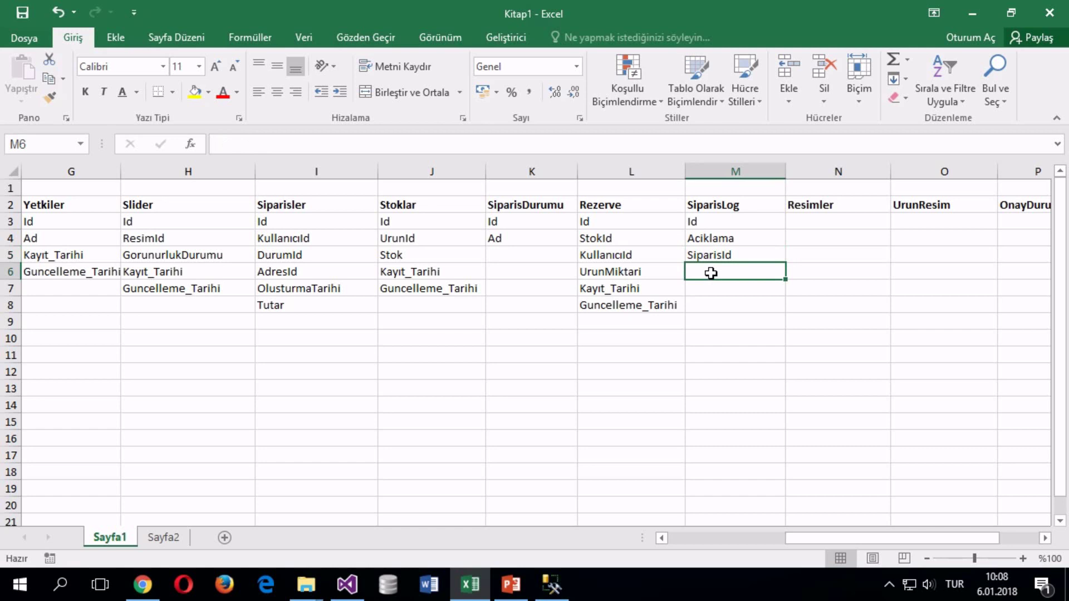
pyautogui.click(722, 238)
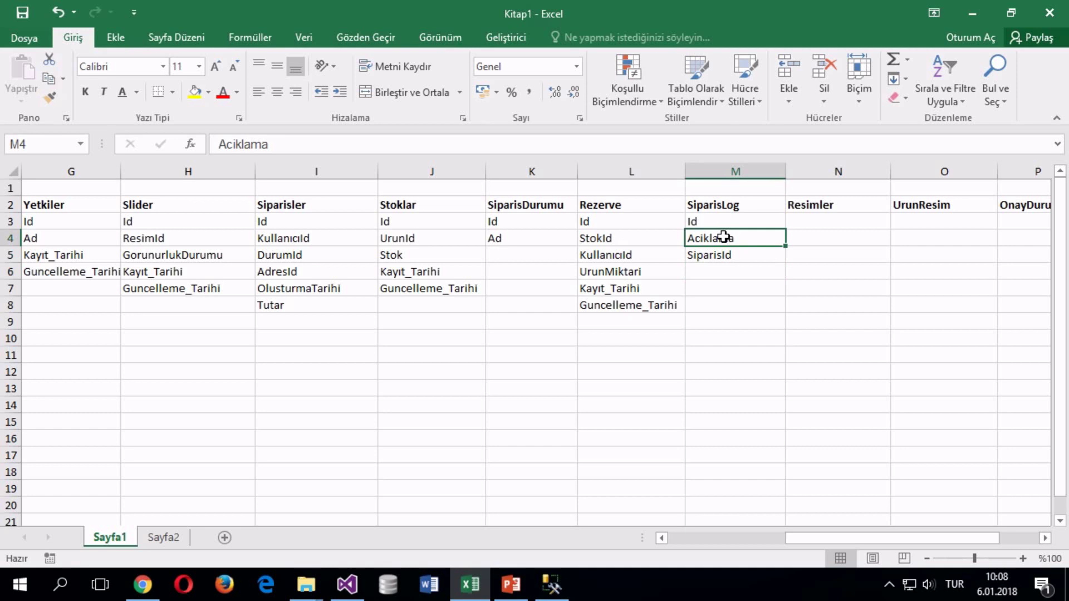
pyautogui.click(724, 271)
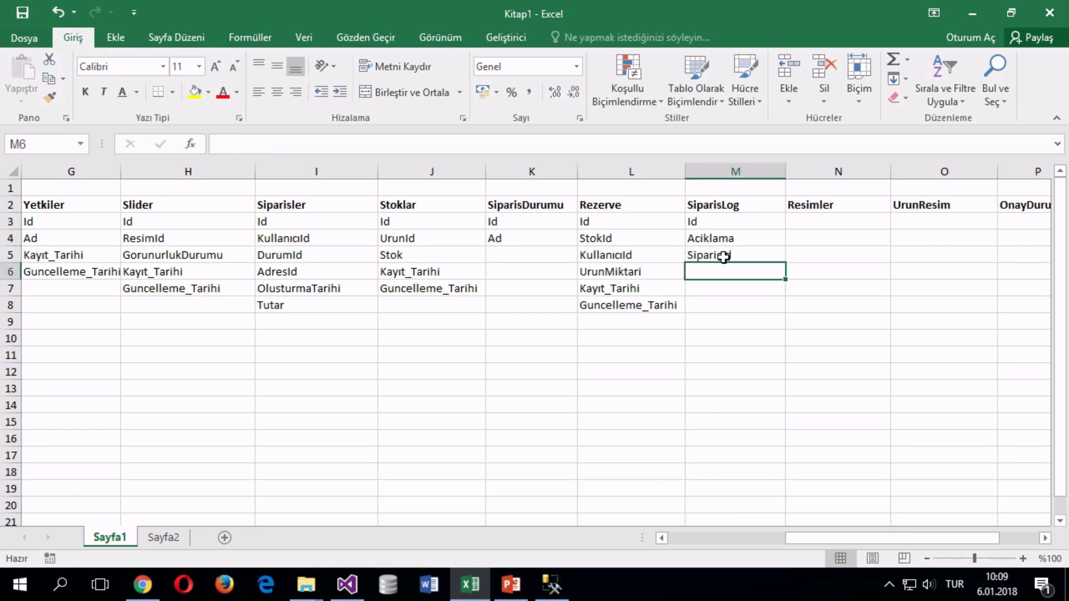
pyautogui.click(723, 257)
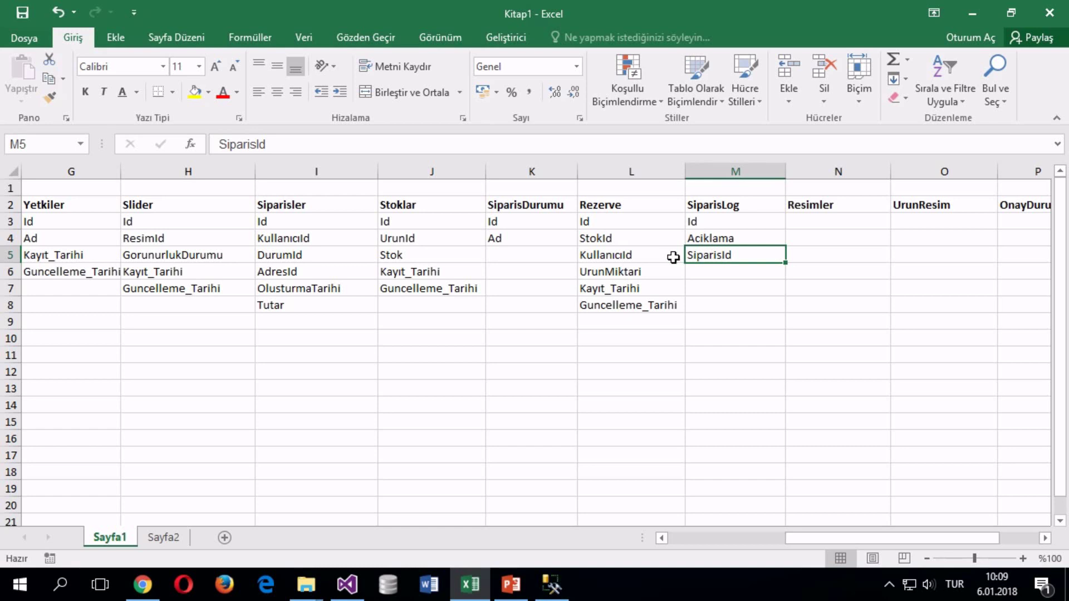
pyautogui.click(819, 216)
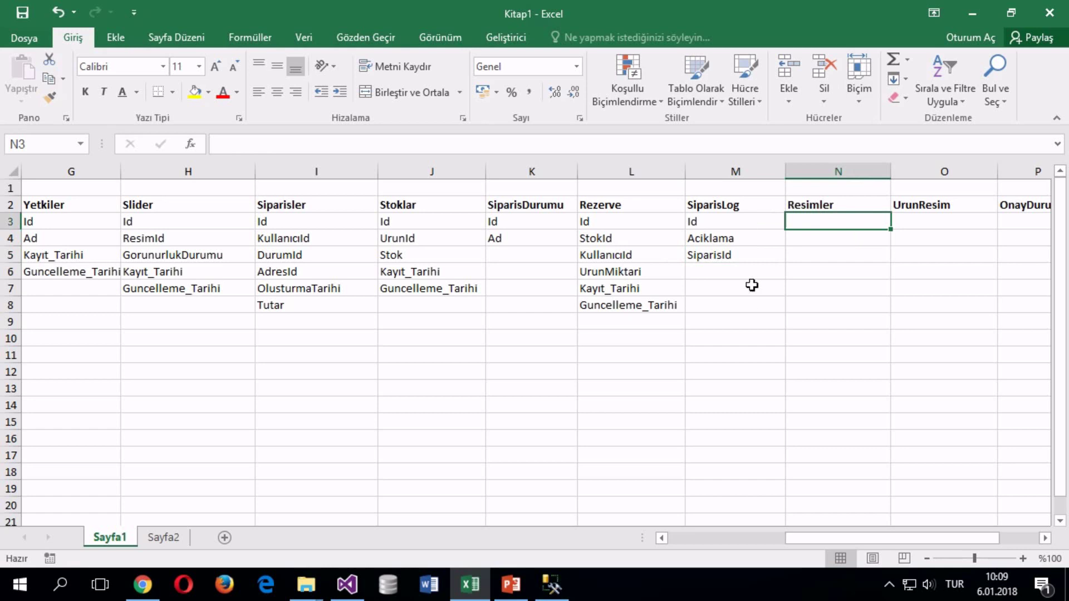
# Step: Add the field OlusturmaTarihi below SiparisId in the SiparisLog column
pyautogui.click(723, 273)
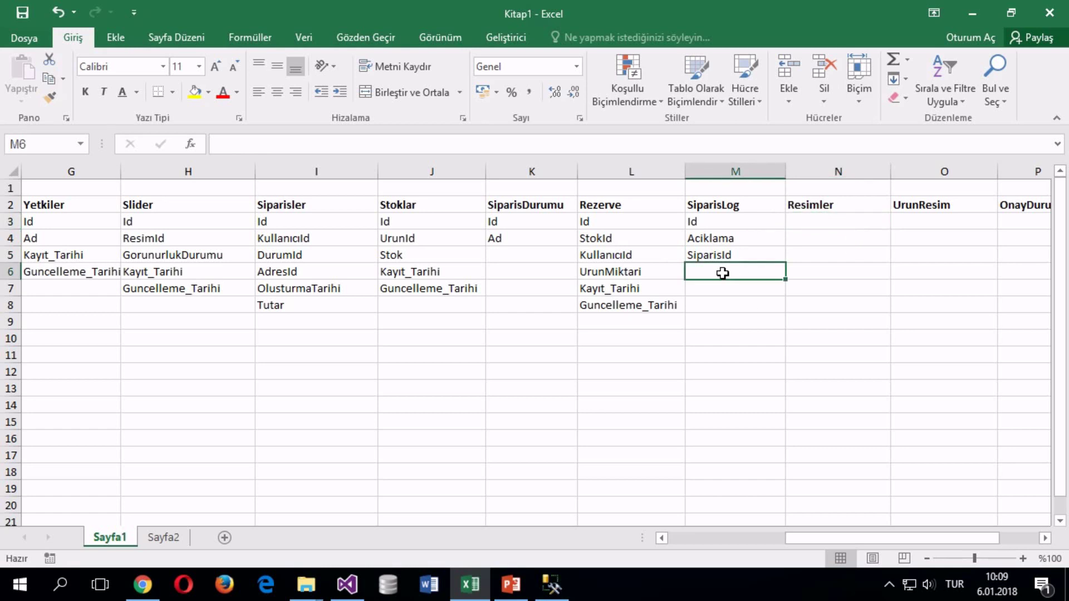
pyautogui.write('Olusturma')
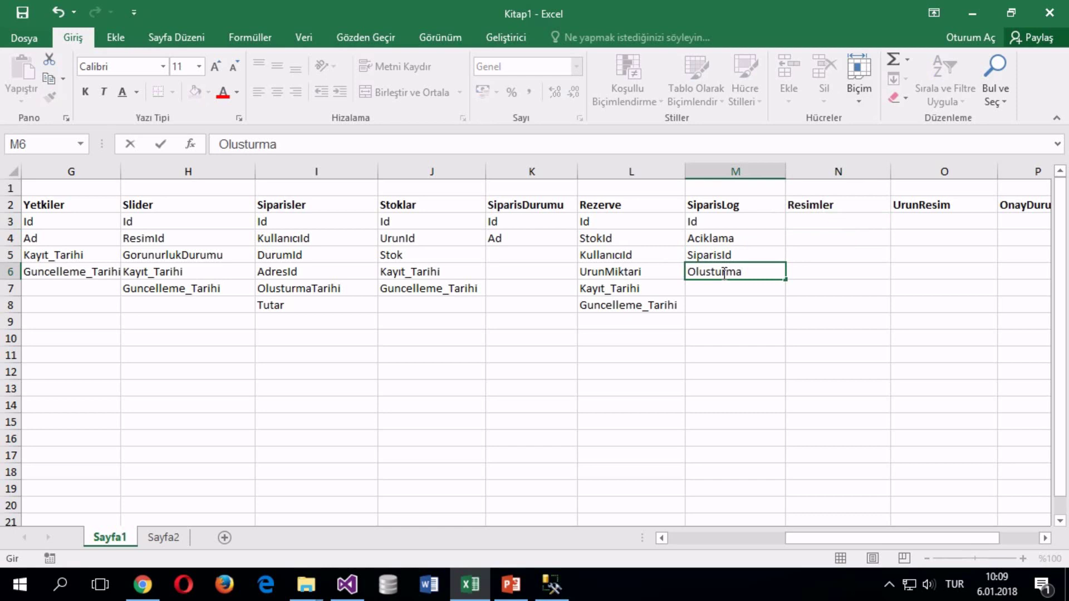
pyautogui.write('Tarihi')
pyautogui.press('Return')
# Step: Enter the fields Id and ResimYolu under the Resimler heading, starting at N3
pyautogui.click(800, 212)
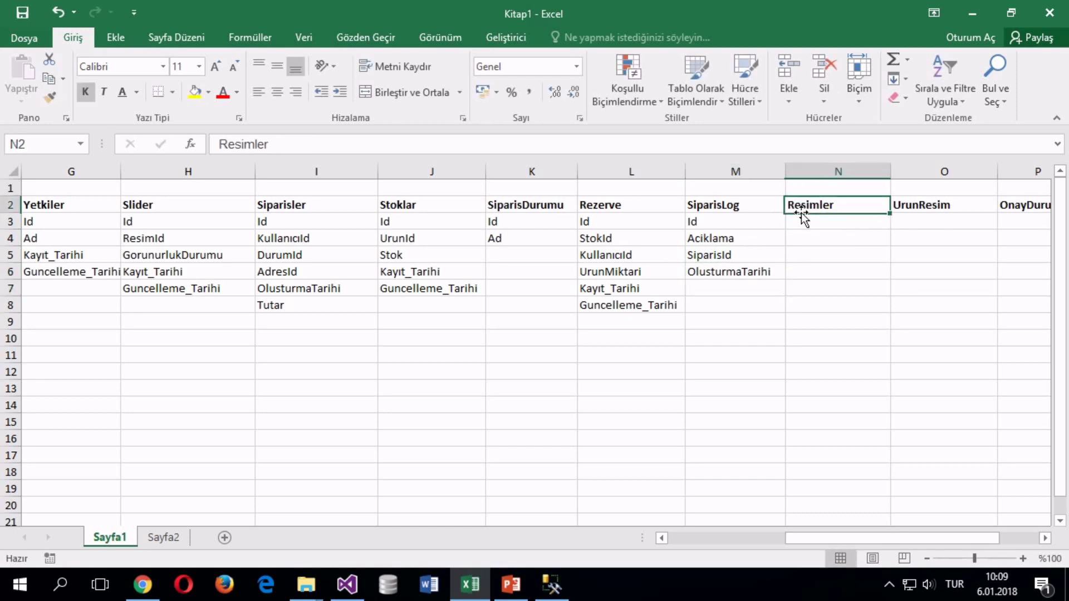
pyautogui.click(799, 221)
pyautogui.write('Id')
pyautogui.press('Return')
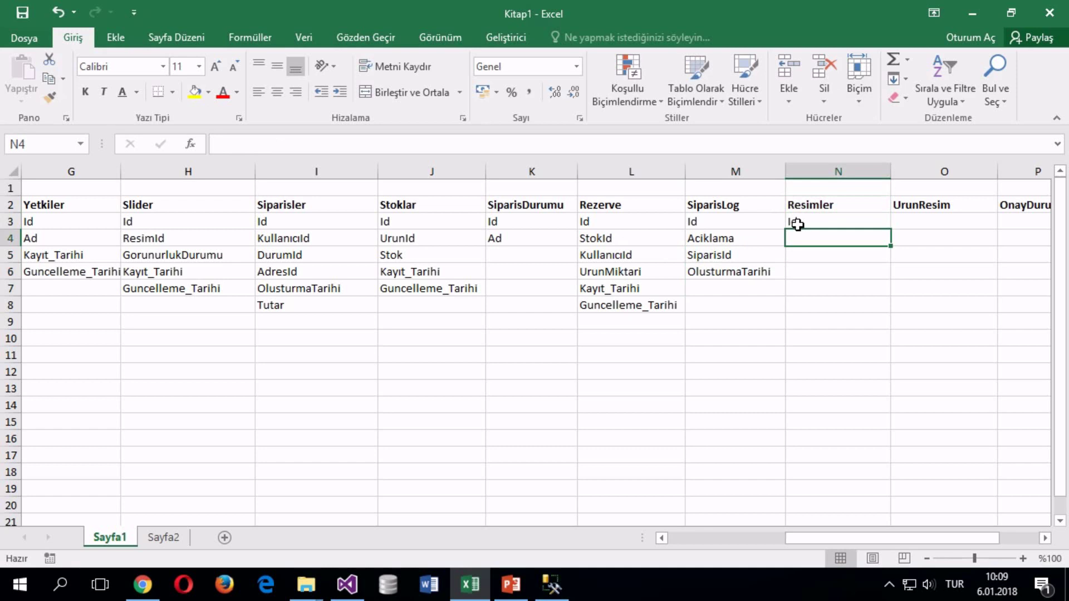
pyautogui.write('Res')
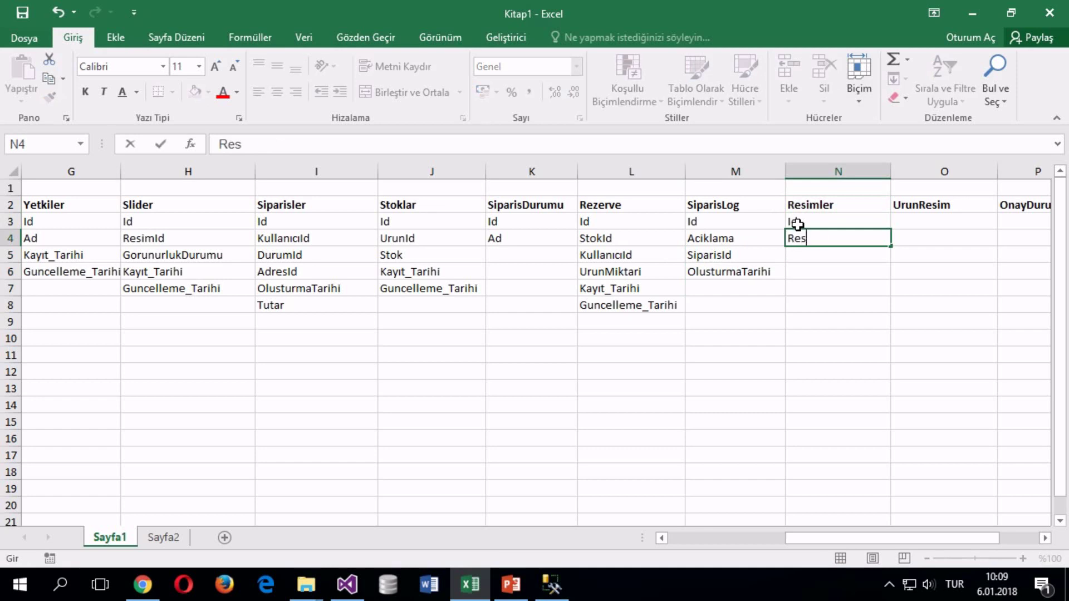
pyautogui.write('imYolu')
pyautogui.press('Return')
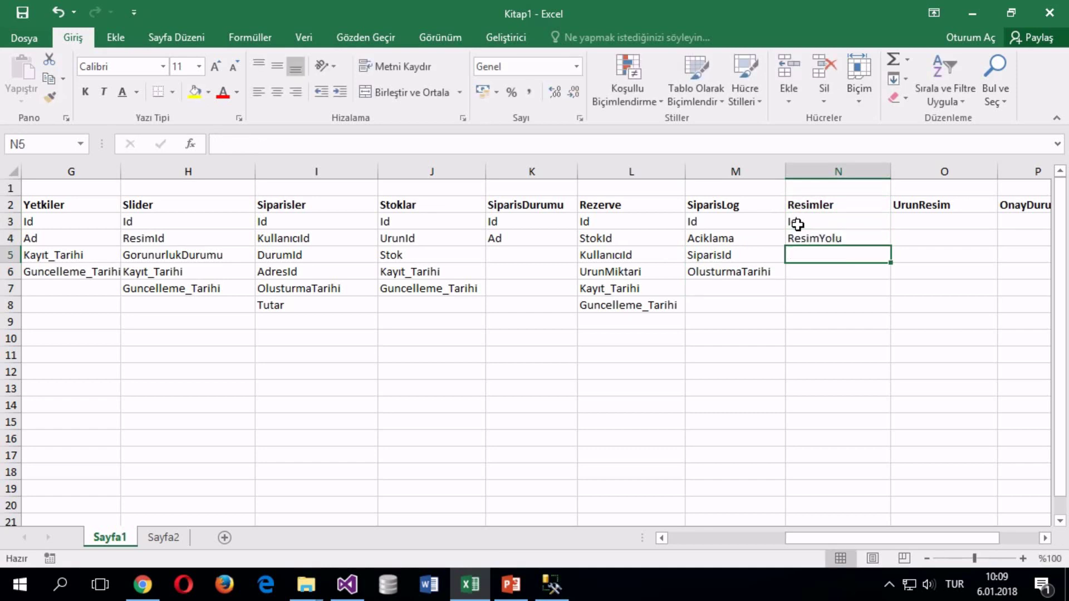
# Step: Copy Kayıt_Tarihi and Guncelleme_Tarihi from the Rezerve column to the cells below ResimYolu in the Resimler column
pyautogui.write('O')
pyautogui.press('BackSpace')
pyautogui.click(662, 292)
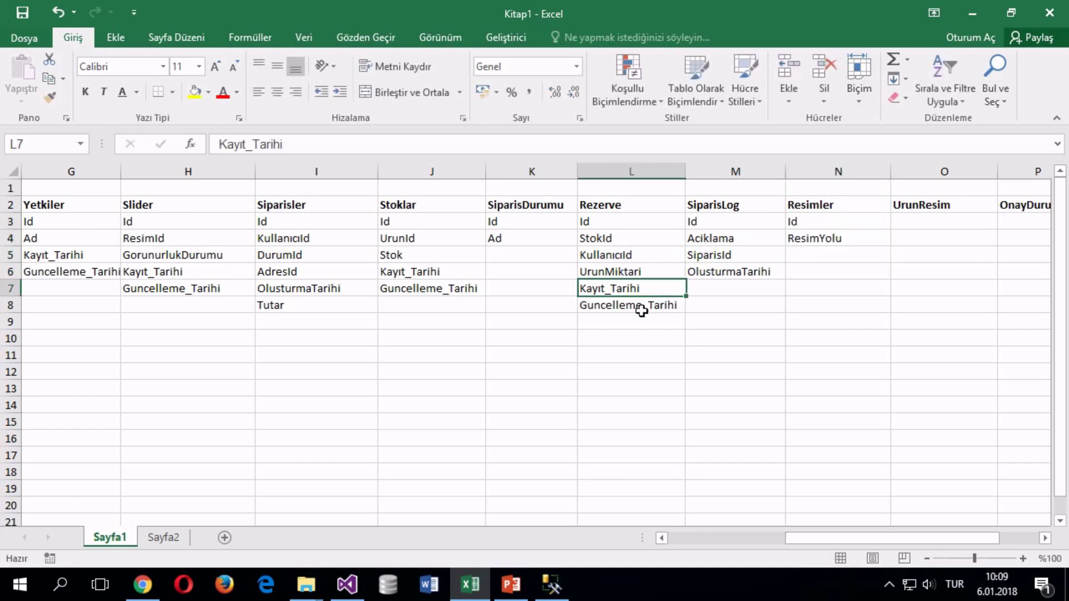
pyautogui.moveTo(642, 310); pyautogui.dragTo(634, 306)
pyautogui.hotkey('ctrl', 'c')
pyautogui.click(833, 258)
pyautogui.hotkey('ctrl', 'v')
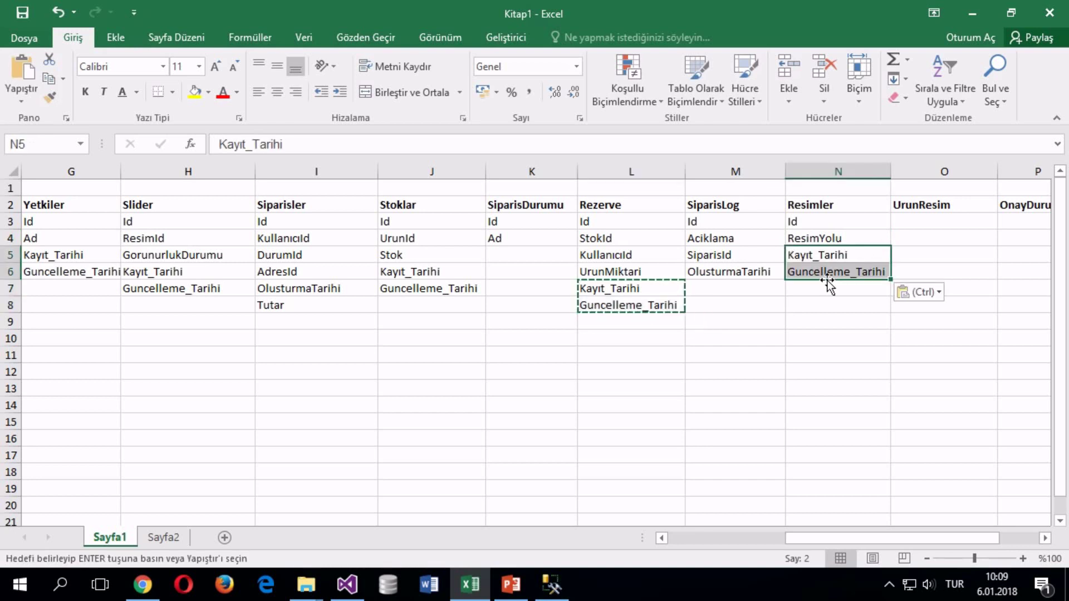
# Step: Enter the fields UrunId and ResimId under the UrunResim heading, starting at O3
pyautogui.click(939, 221)
pyautogui.moveTo(915, 541); pyautogui.dragTo(958, 540)
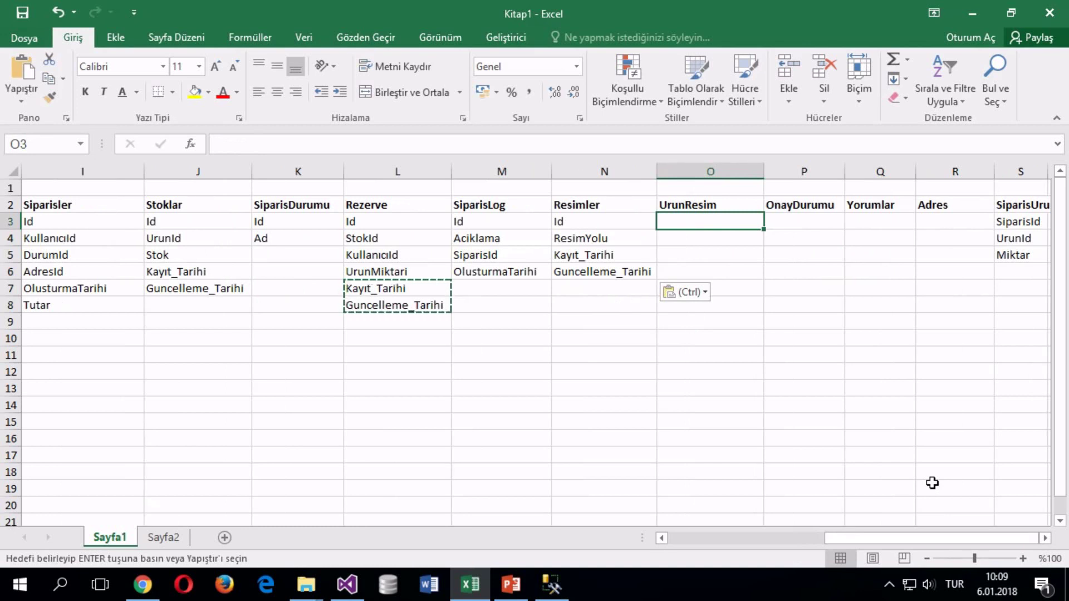
pyautogui.write('UrunI')
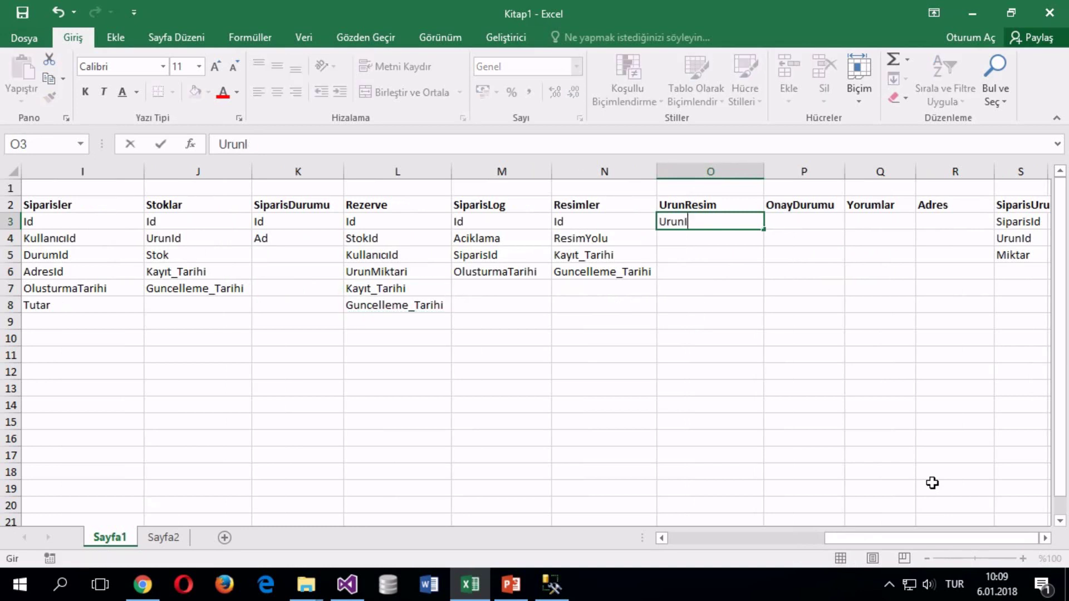
pyautogui.write('d')
pyautogui.press('Return')
pyautogui.write('resim')
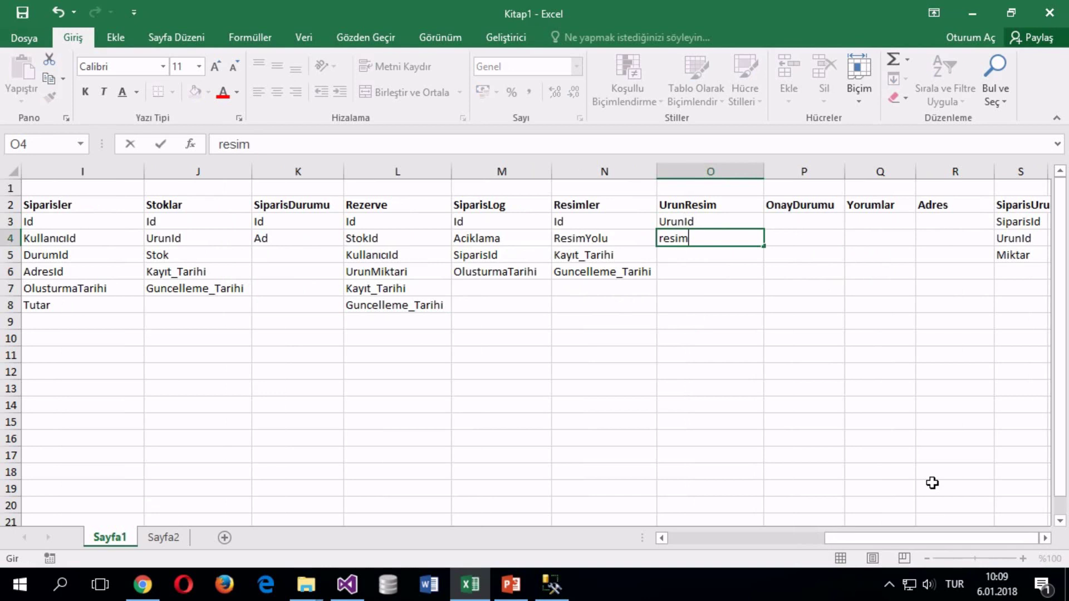
pyautogui.press('BackSpace')
pyautogui.press('BackSpace')
pyautogui.press('BackSpace')
pyautogui.press('BackSpace')
pyautogui.press('BackSpace')
pyautogui.write('ResimId')
pyautogui.press('Return')
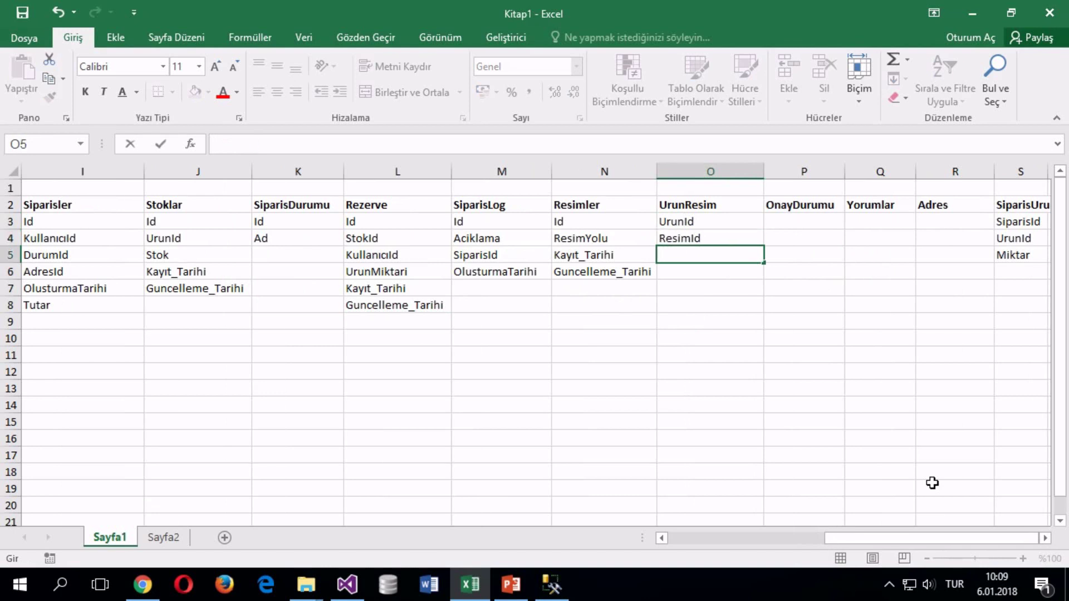
pyautogui.click(667, 267)
pyautogui.click(673, 243)
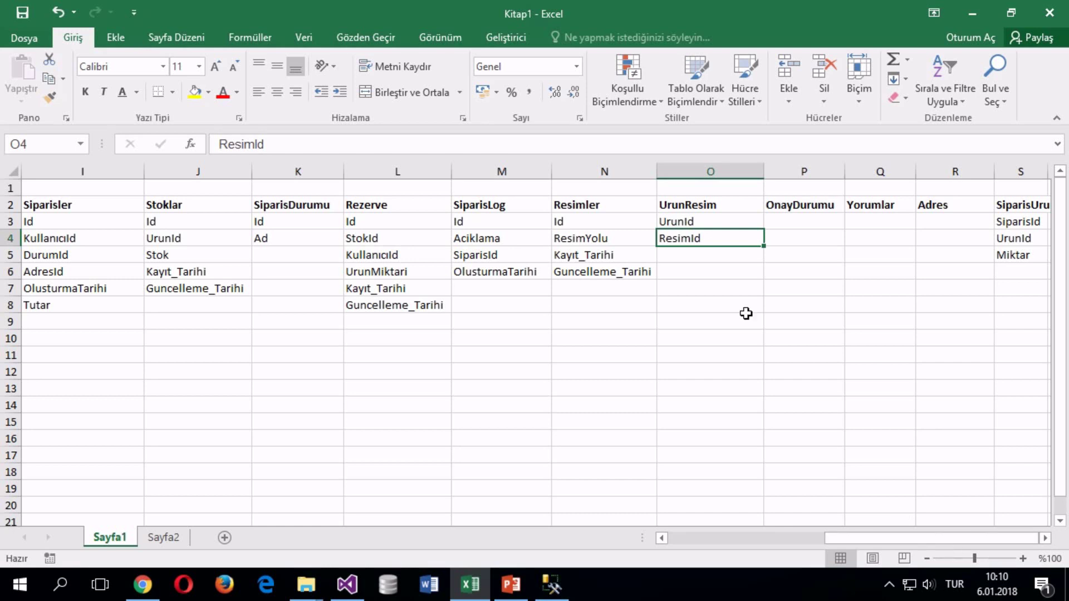
pyautogui.click(691, 256)
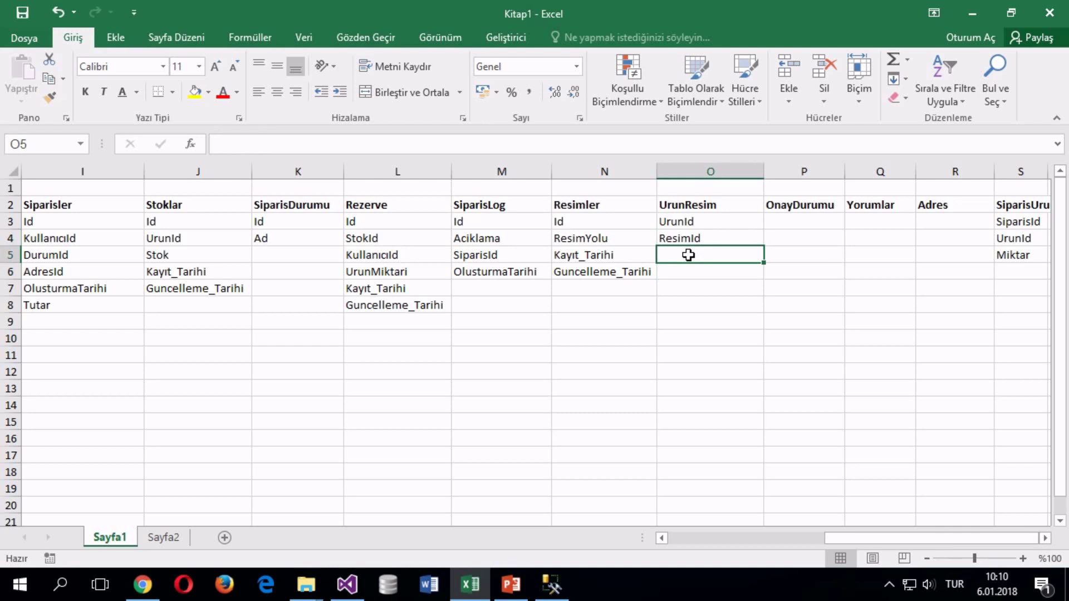
# Step: Enter the fields Id and Ad under the OnayDurumu heading, starting at P3
pyautogui.click(789, 224)
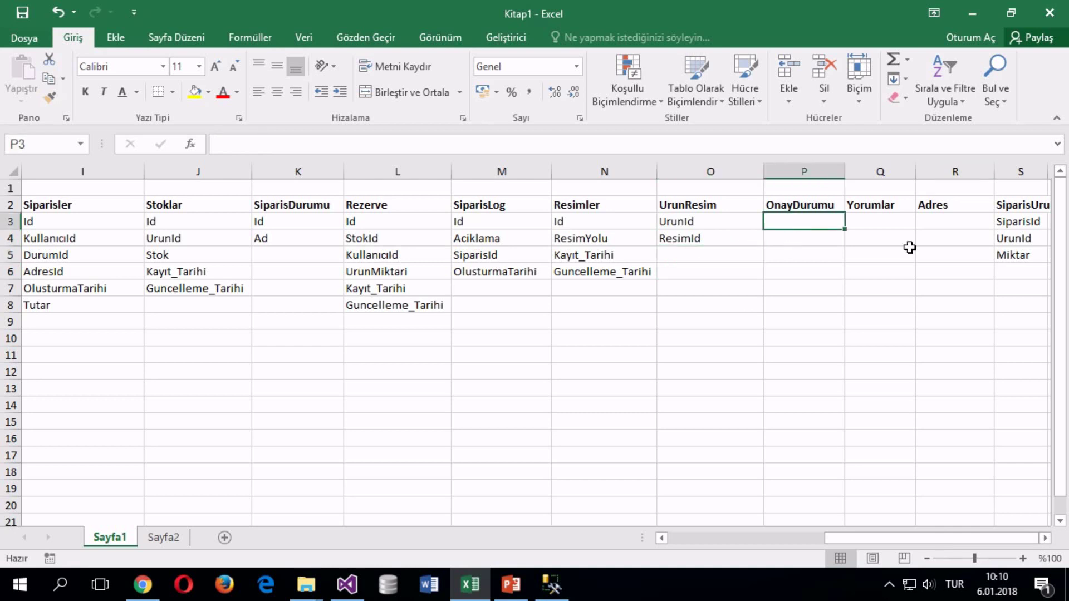
pyautogui.press('BackSpace')
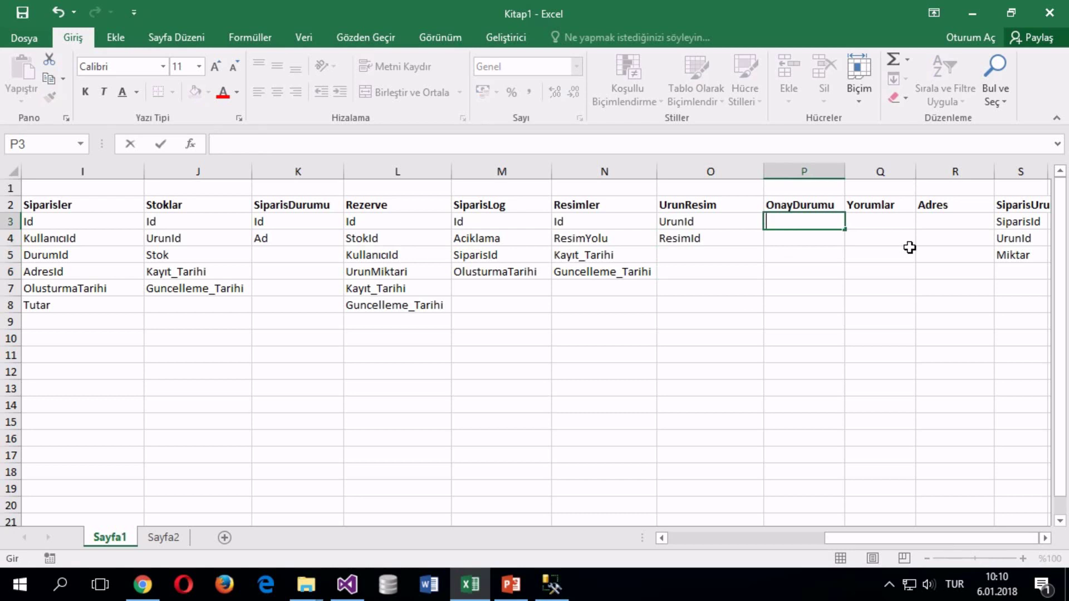
pyautogui.write('Id')
pyautogui.press('Return')
pyautogui.write('Ad')
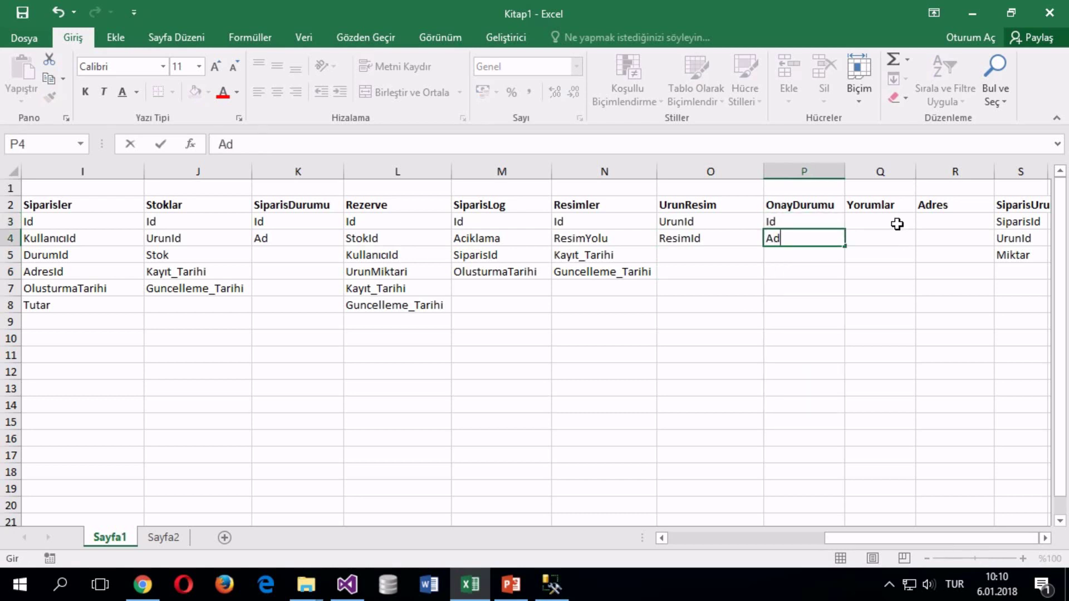
# Step: Enter the fields Id, Baslik and Icerik under the Yorumlar heading, starting at Q3
pyautogui.click(895, 221)
pyautogui.write('Id')
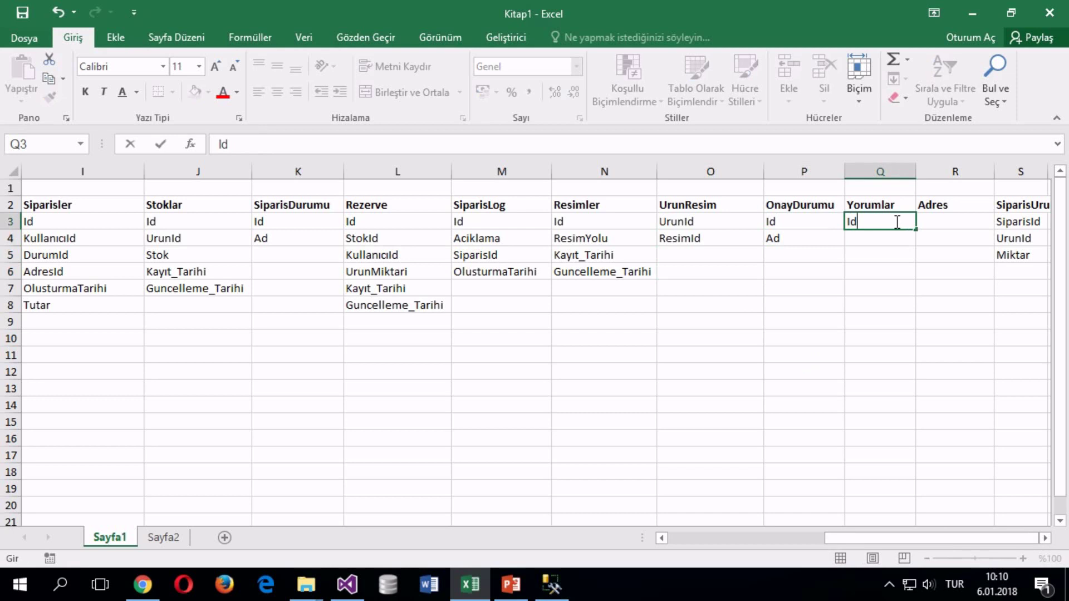
pyautogui.press('Return')
pyautogui.write('AbAs')
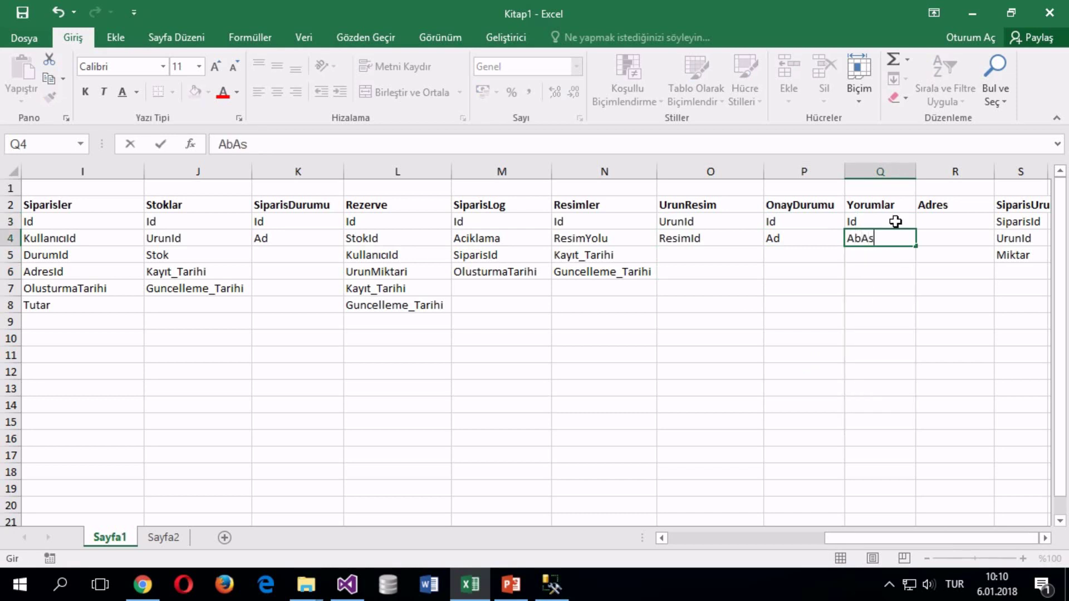
pyautogui.press('BackSpace')
pyautogui.press('BackSpace')
pyautogui.press('BackSpace')
pyautogui.press('BackSpace')
pyautogui.write('Baslik')
pyautogui.press('Return')
pyautogui.write('Icerik')
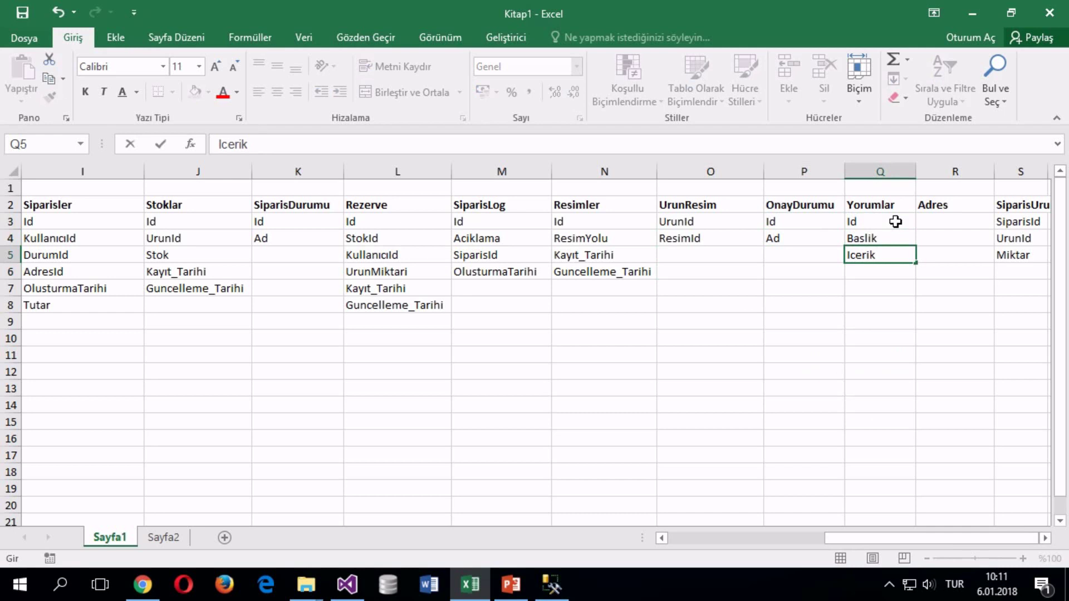
pyautogui.press('Return')
# Step: Compare the Puanı field in the Urunler column with the fields of the Yorumlar column
pyautogui.moveTo(878, 538); pyautogui.dragTo(604, 548)
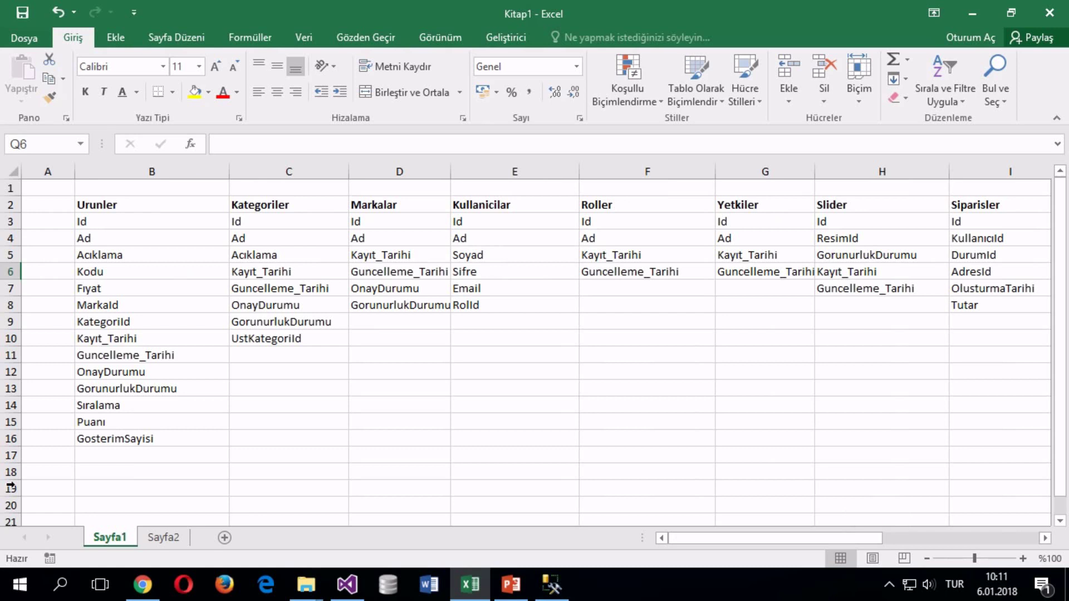
pyautogui.click(111, 422)
pyautogui.moveTo(784, 547); pyautogui.dragTo(980, 544)
pyautogui.click(917, 520)
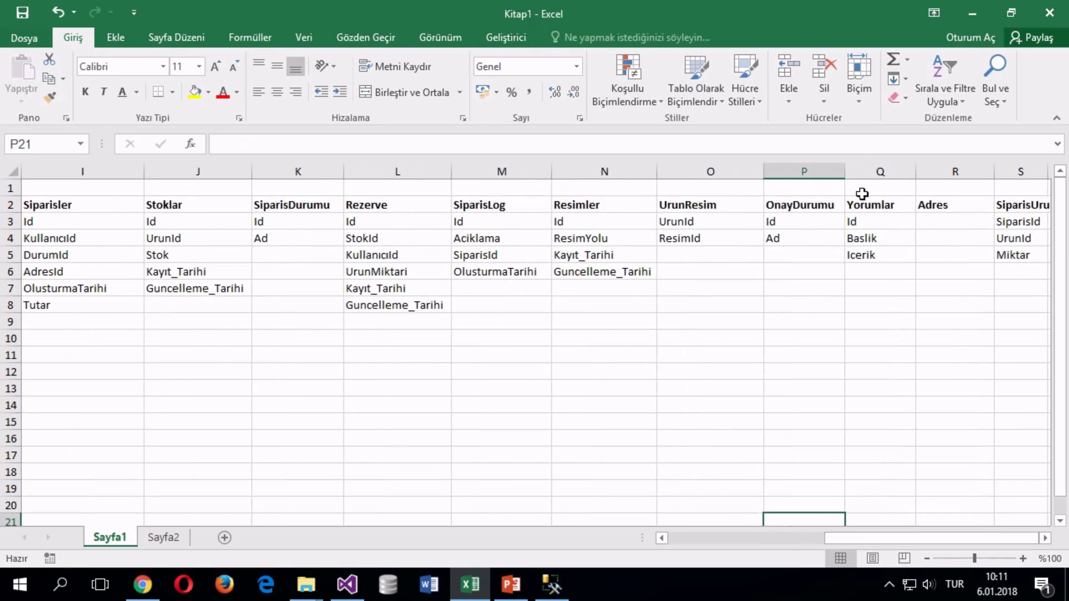
pyautogui.click(874, 206)
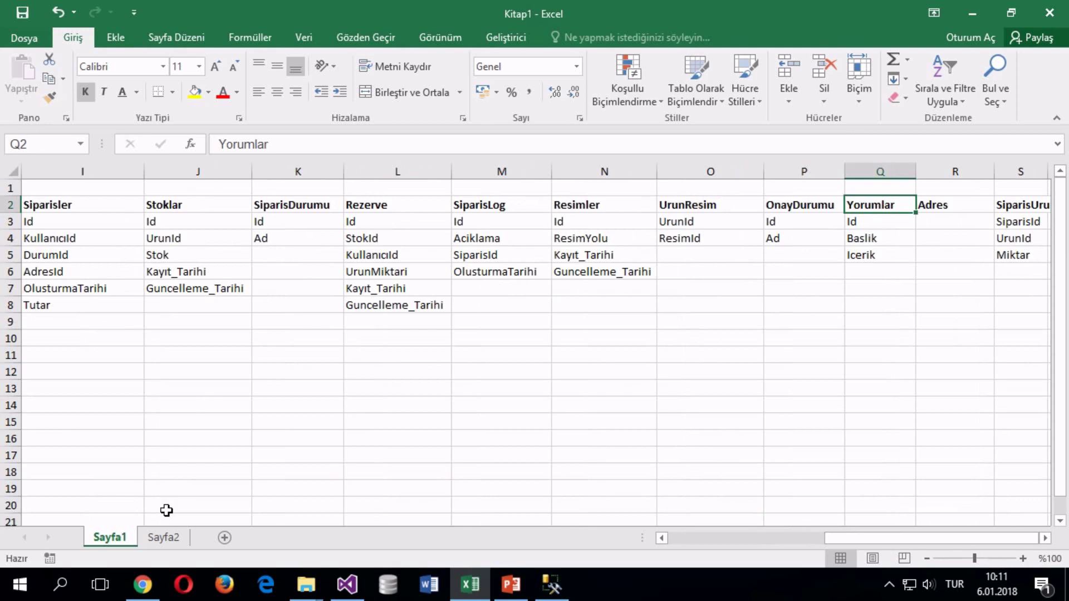
# Step: Switch to Chrome, open the Apple iPhone X 64 GB product on n11.com and examine how its customer reviews are structured
pyautogui.click(143, 584)
pyautogui.scroll(-10, 365, 304)
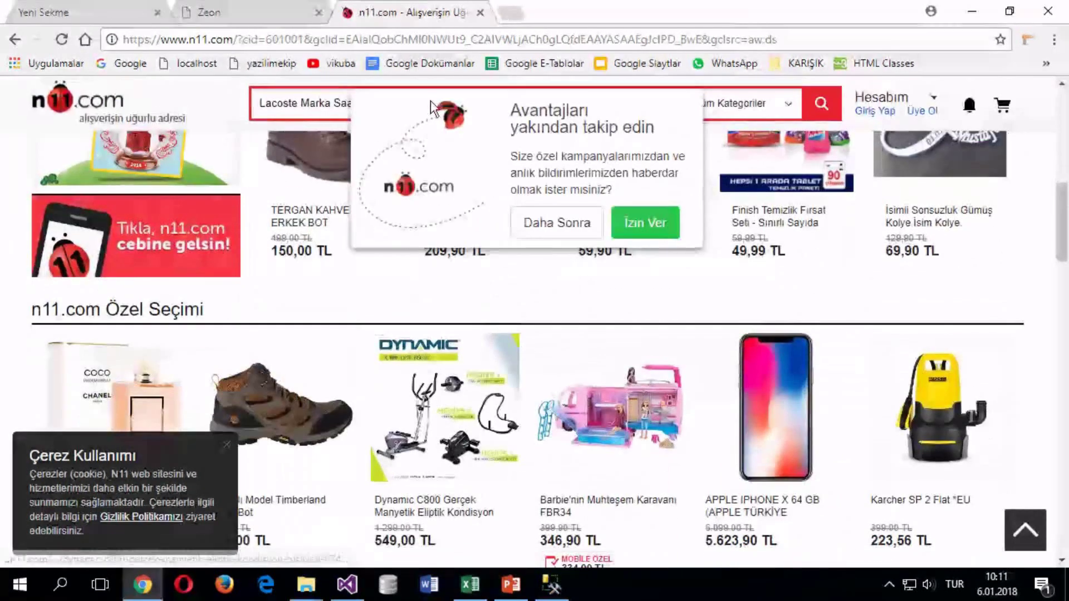
pyautogui.click(773, 410)
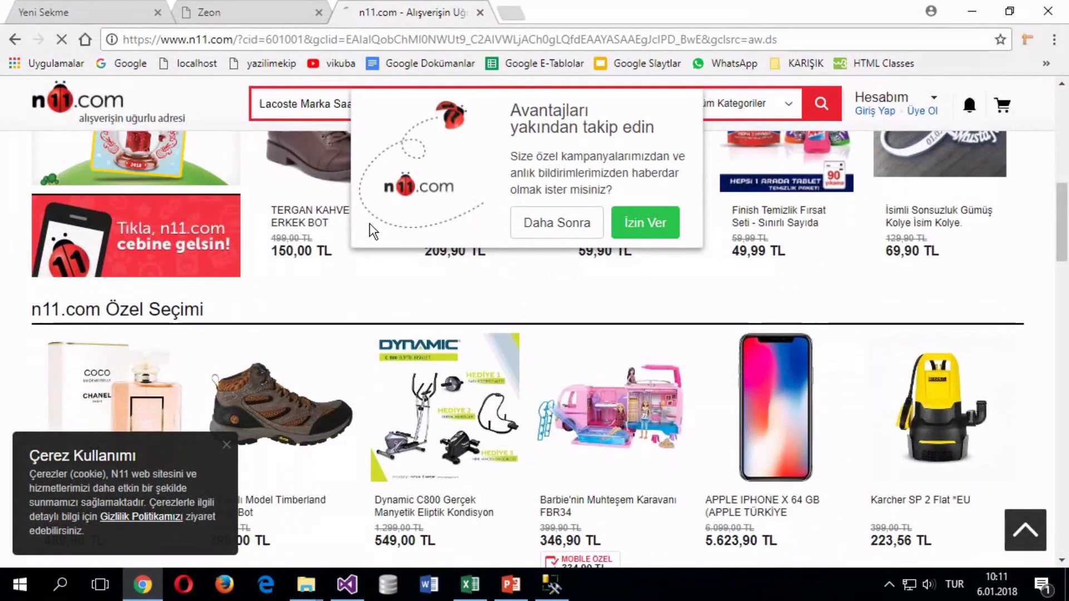
pyautogui.scroll(-10, 370, 226)
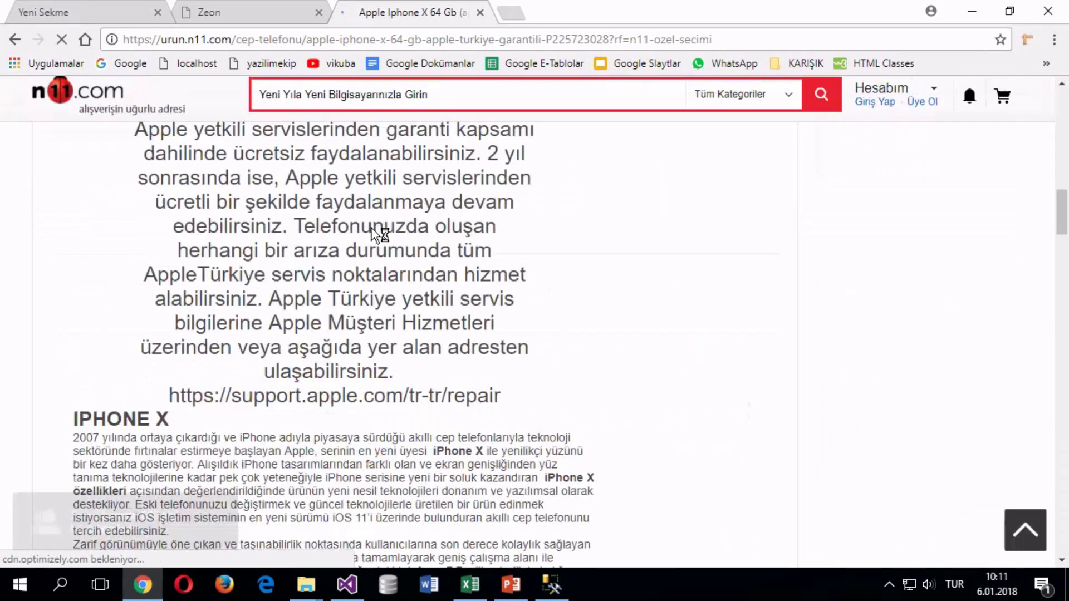
pyautogui.scroll(5, 372, 229)
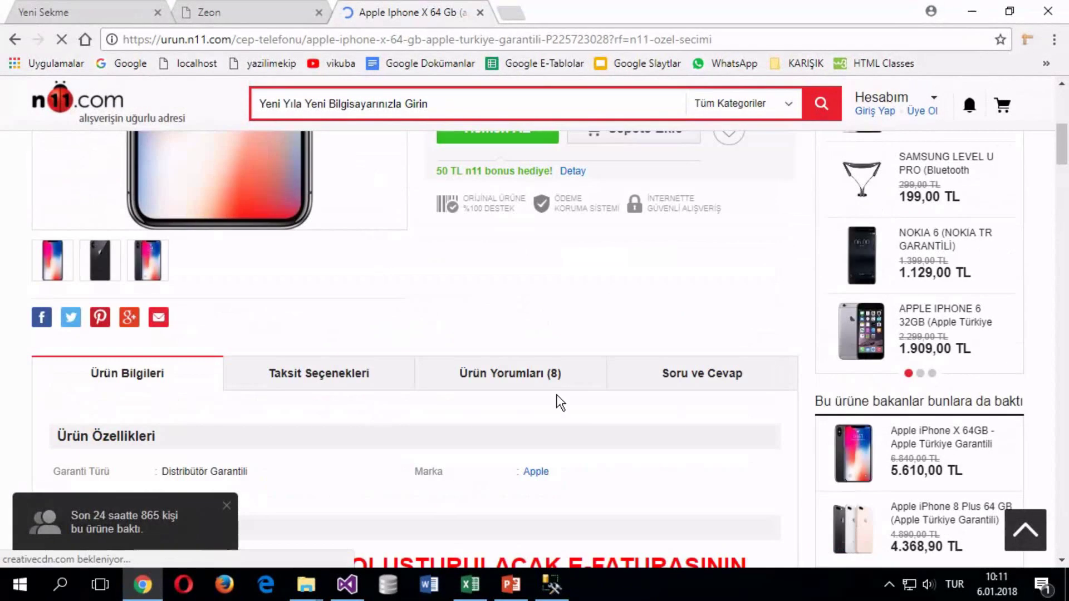
pyautogui.click(529, 374)
pyautogui.scroll(-3, 485, 359)
pyautogui.scroll(-8, 310, 350)
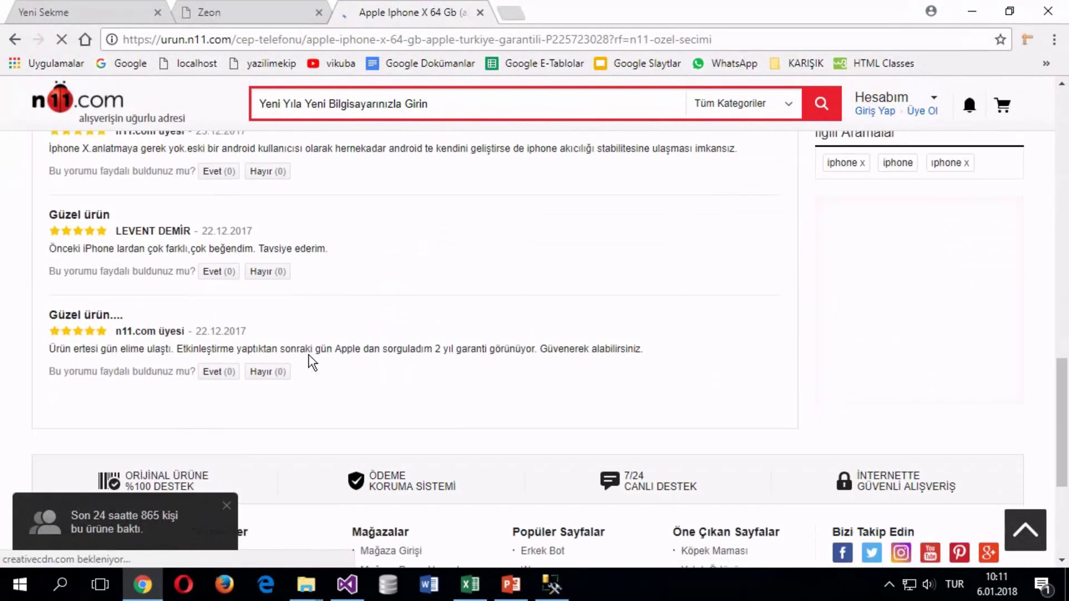
pyautogui.scroll(2, 311, 362)
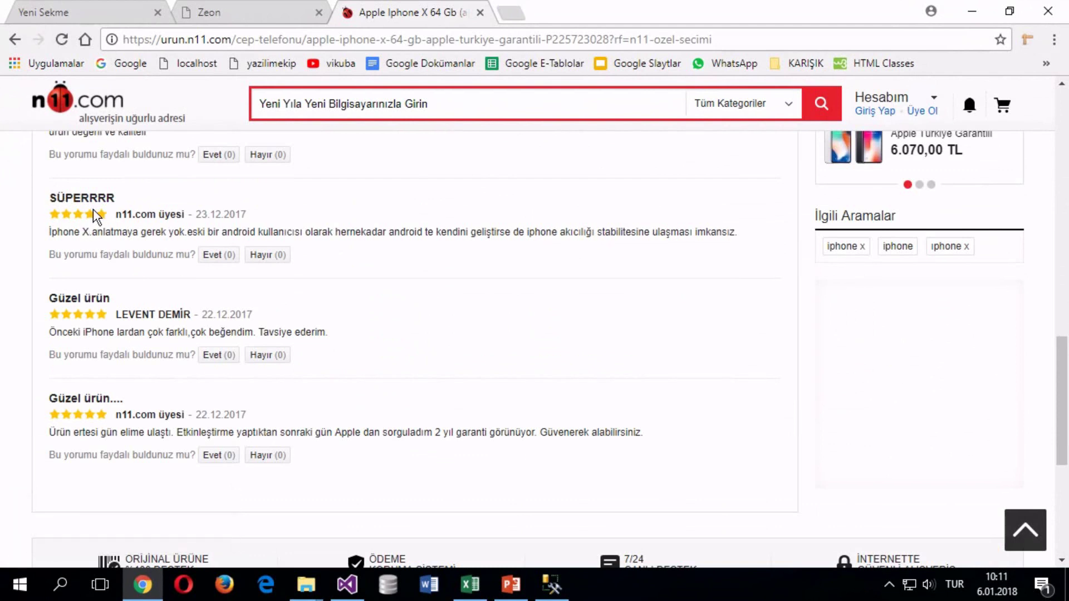
# Step: Switch back to Excel and rename the Yorumlar heading in Q2 as Degerlendirme
pyautogui.hotkey('alt', 'Tab')
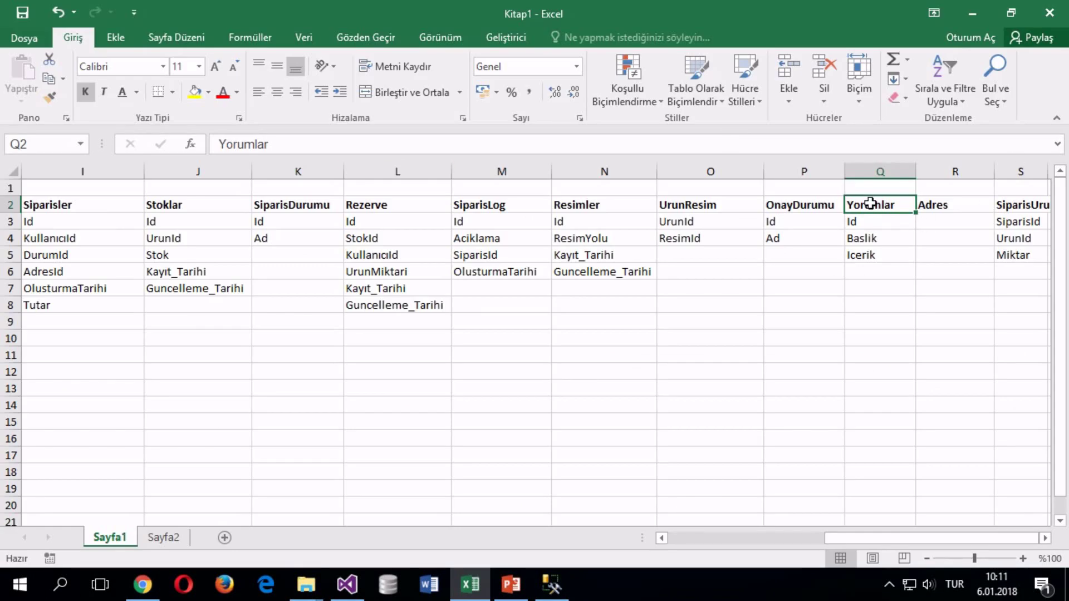
pyautogui.write('Degerlendirme')
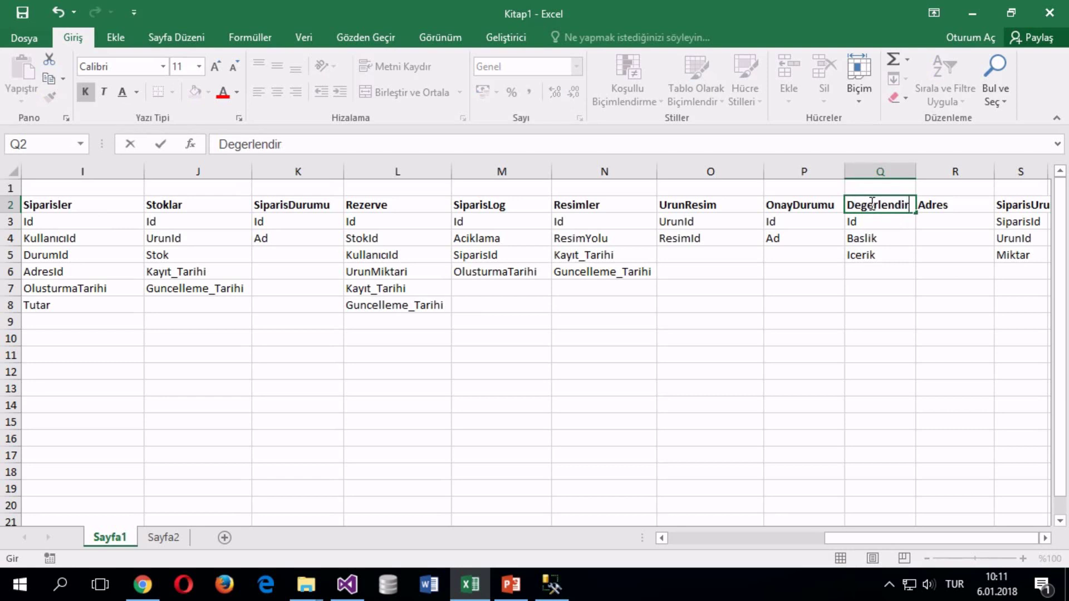
pyautogui.click(835, 306)
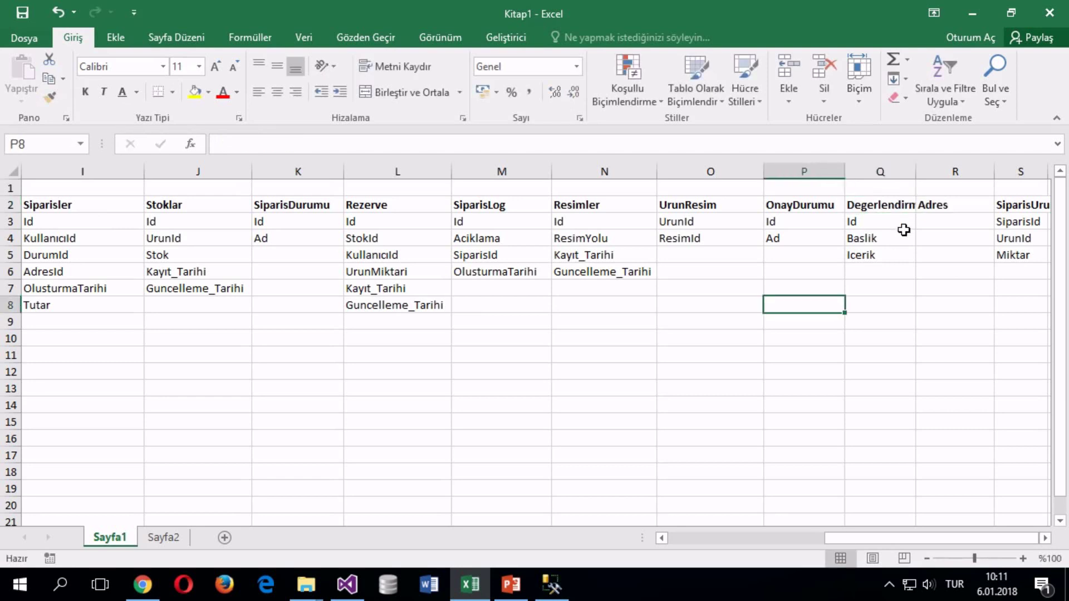
# Step: Add the field Puan below Icerik in the Degerlendirme column, in Q6
pyautogui.click(866, 241)
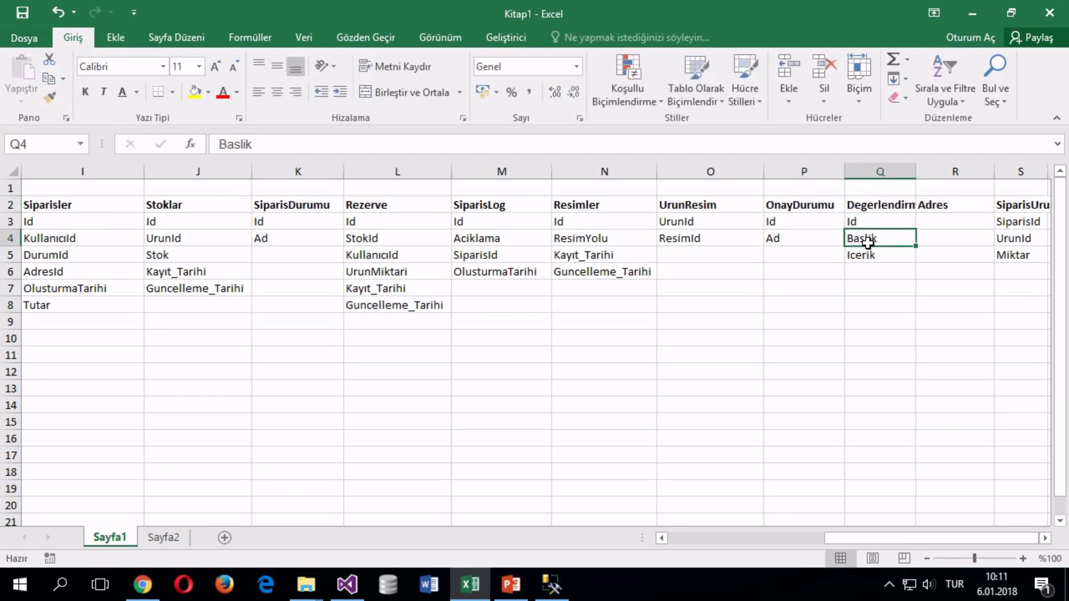
pyautogui.click(874, 285)
pyautogui.click(872, 270)
pyautogui.write('P')
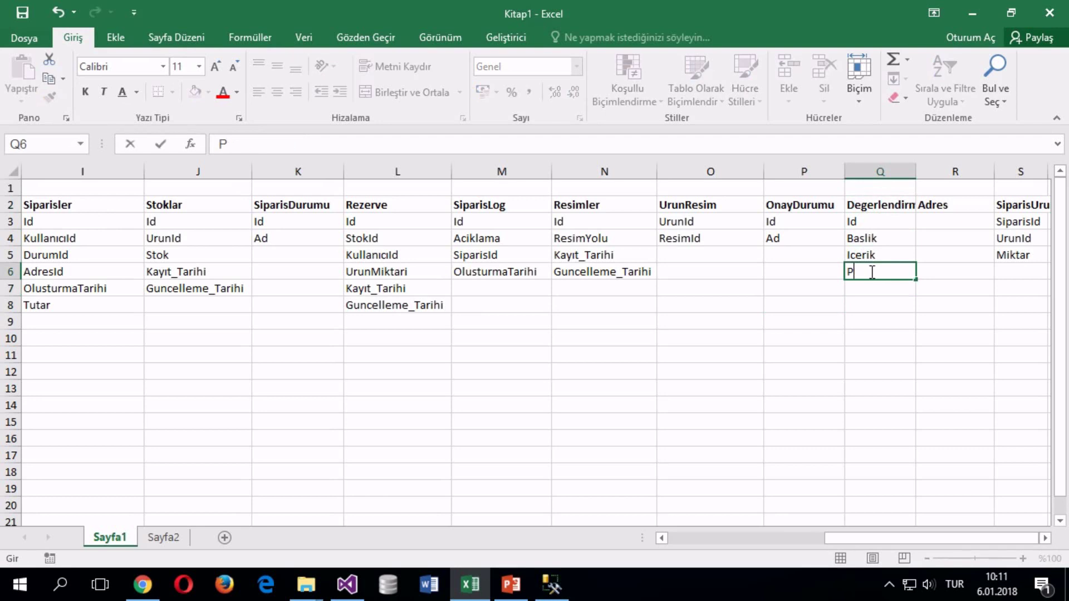
pyautogui.write('uan')
# Step: Remove Puanı from the Urunler column and move GosterimSayisi up into B15
pyautogui.moveTo(830, 540); pyautogui.dragTo(670, 547)
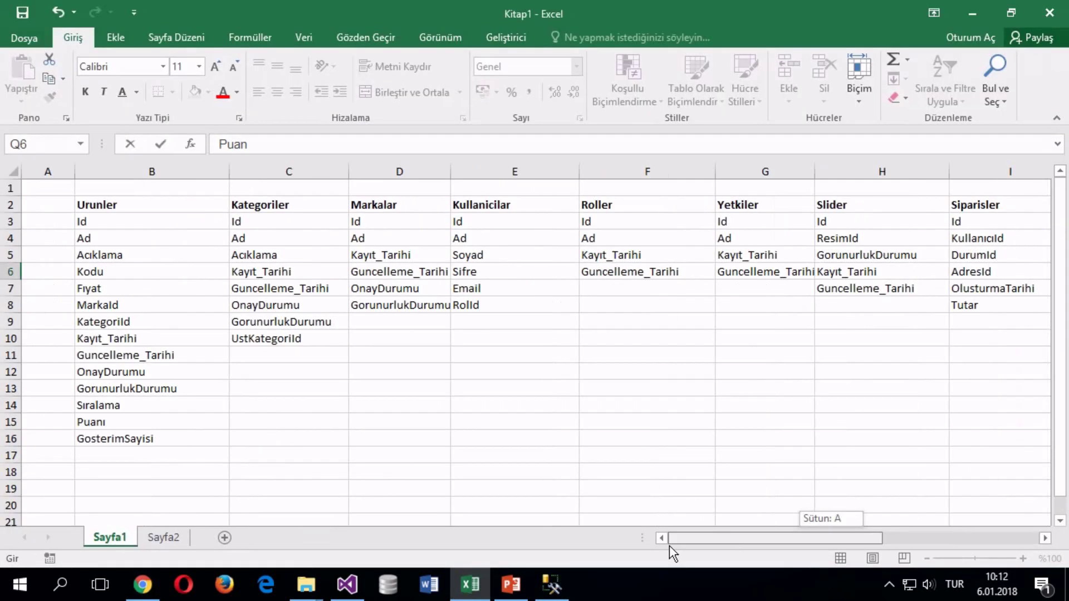
pyautogui.click(79, 421)
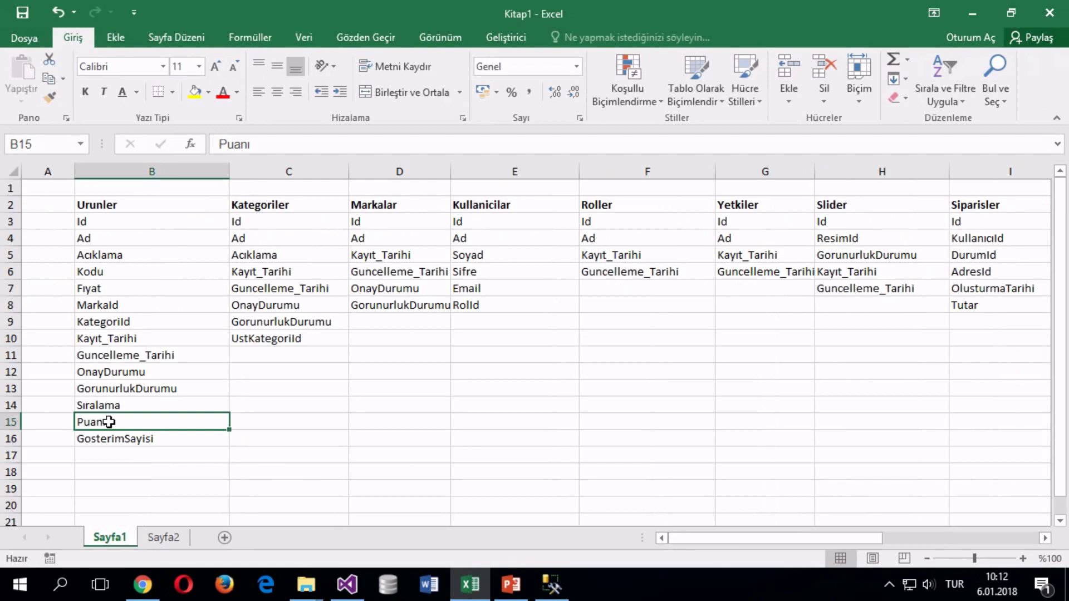
pyautogui.press('Delete')
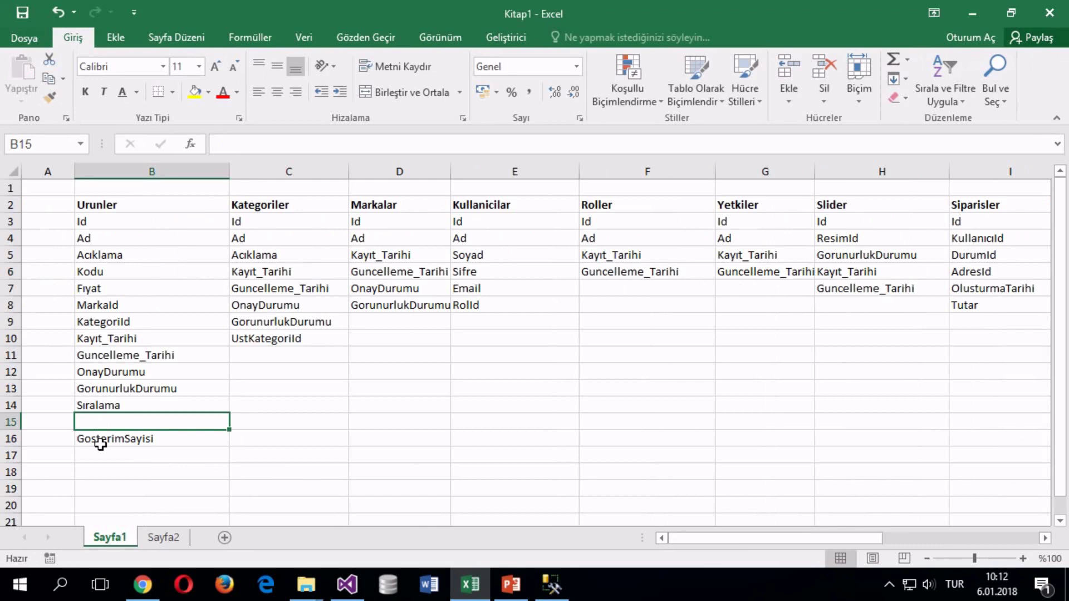
pyautogui.click(104, 439)
pyautogui.hotkey('ctrl', 'c')
pyautogui.click(477, 372)
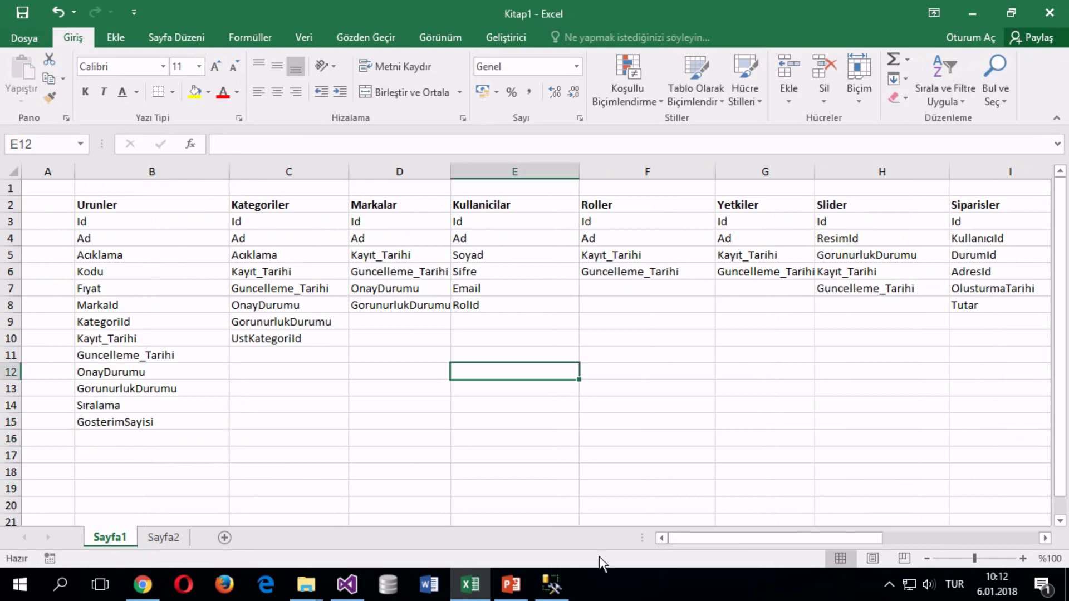
# Step: Switch to Chrome and examine the title, text and date of the last iPhone X review
pyautogui.moveTo(679, 538); pyautogui.dragTo(835, 538)
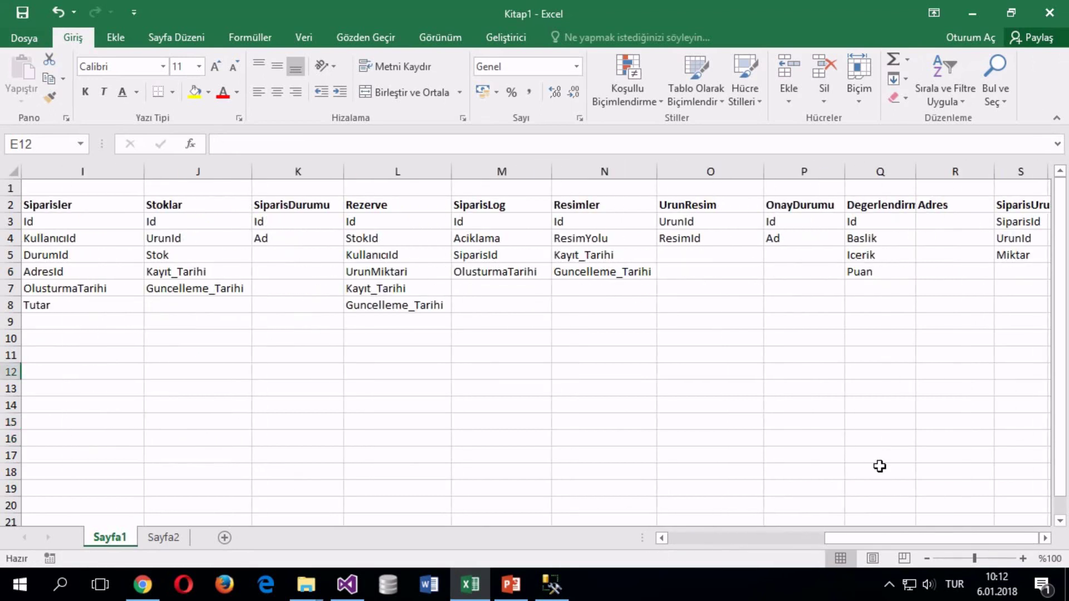
pyautogui.hotkey('alt', 'Tab')
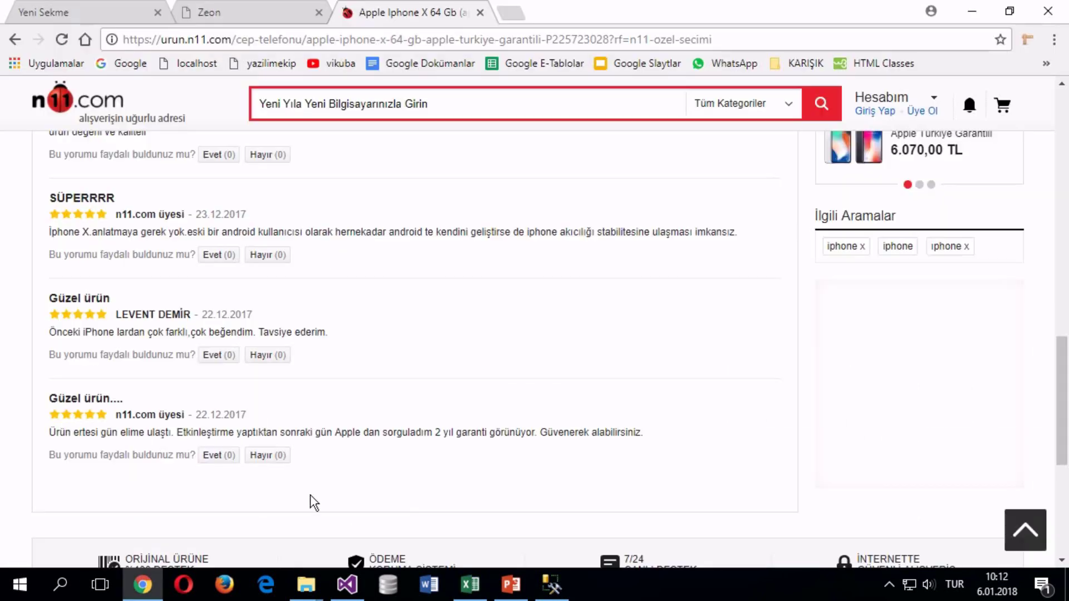
pyautogui.doubleClick(73, 396)
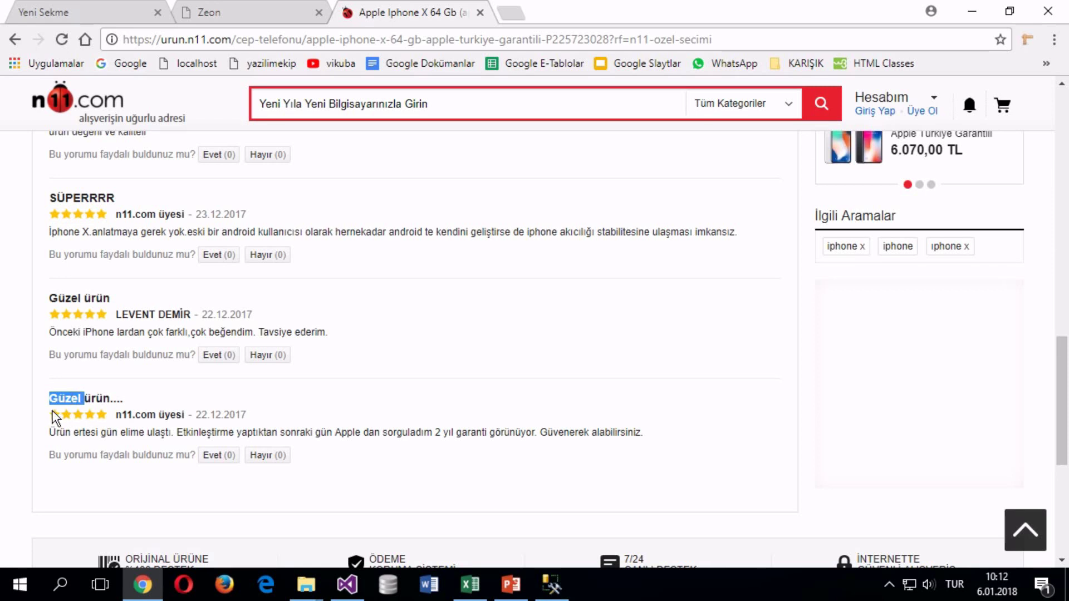
pyautogui.moveTo(56, 432); pyautogui.dragTo(309, 432)
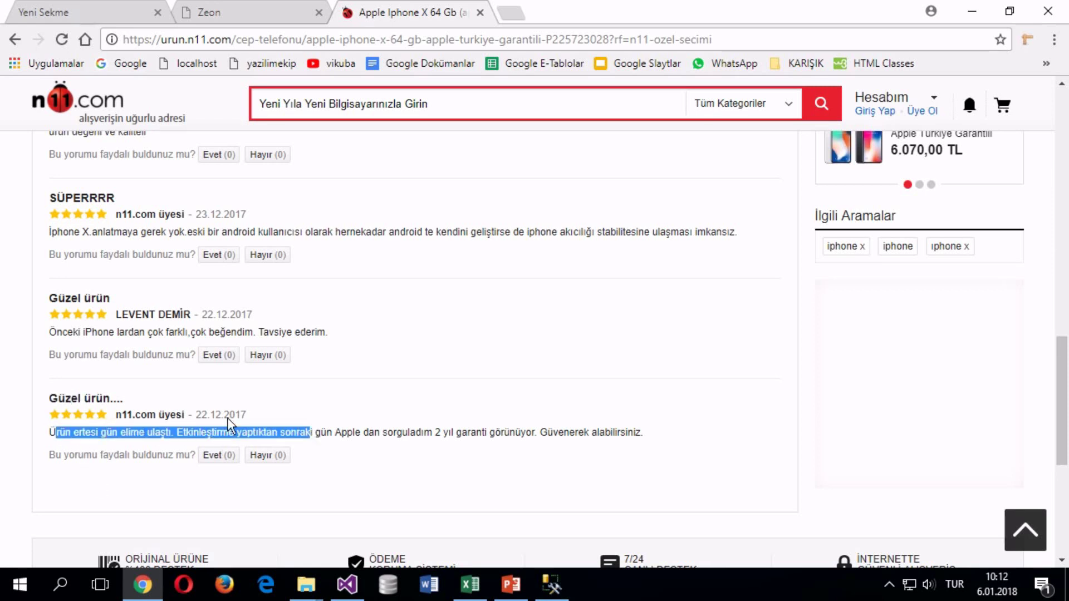
pyautogui.moveTo(207, 414); pyautogui.dragTo(248, 415)
# Step: Switch back to Excel and add the fields OlusturmaTarihi and KullanıcıId below Puan in the Degerlendirme column, starting at Q7
pyautogui.hotkey('alt', 'Tab')
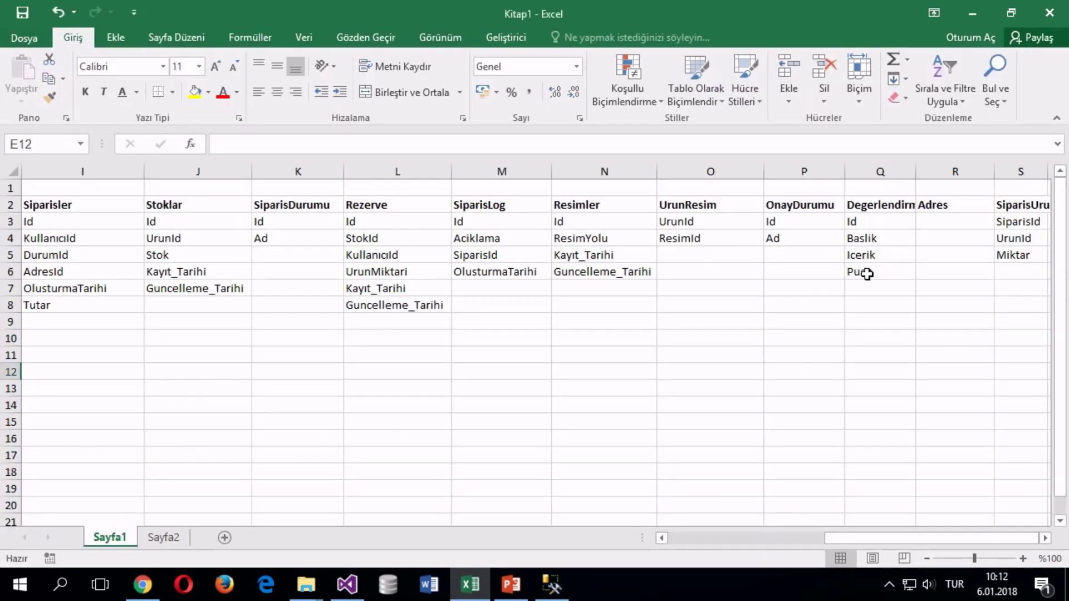
pyautogui.click(873, 285)
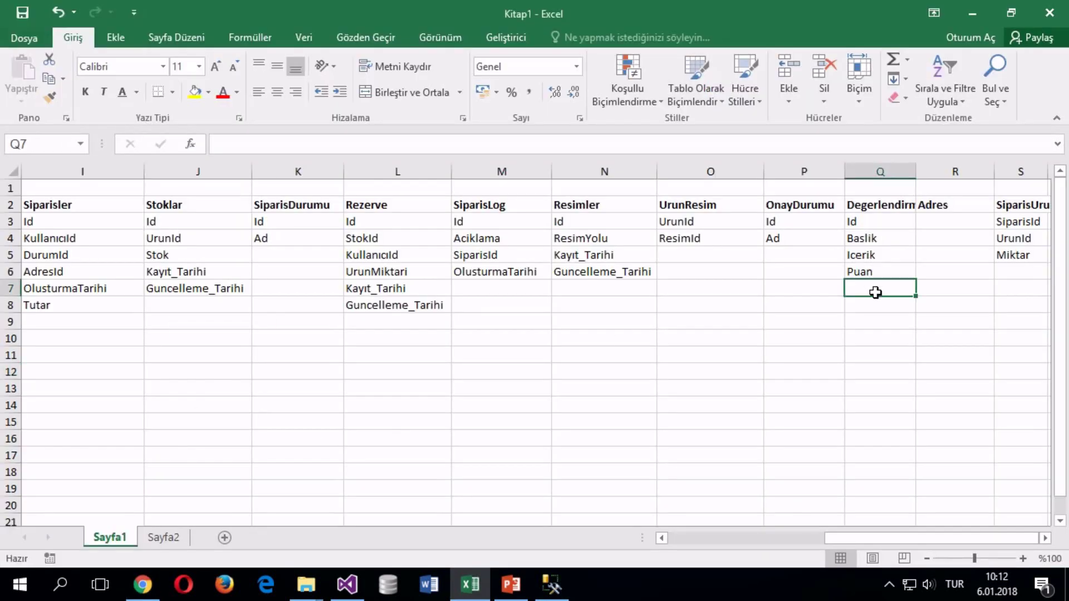
pyautogui.write('OlusturmaTarihi')
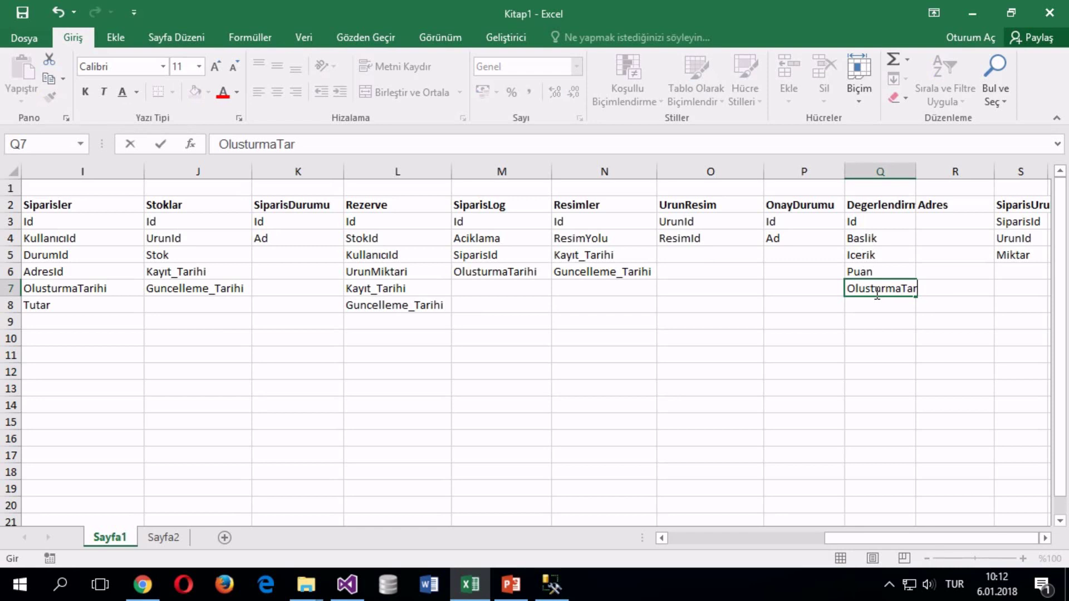
pyautogui.press('BackSpace')
pyautogui.write(',')
pyautogui.press('Return')
pyautogui.write('Kullan')
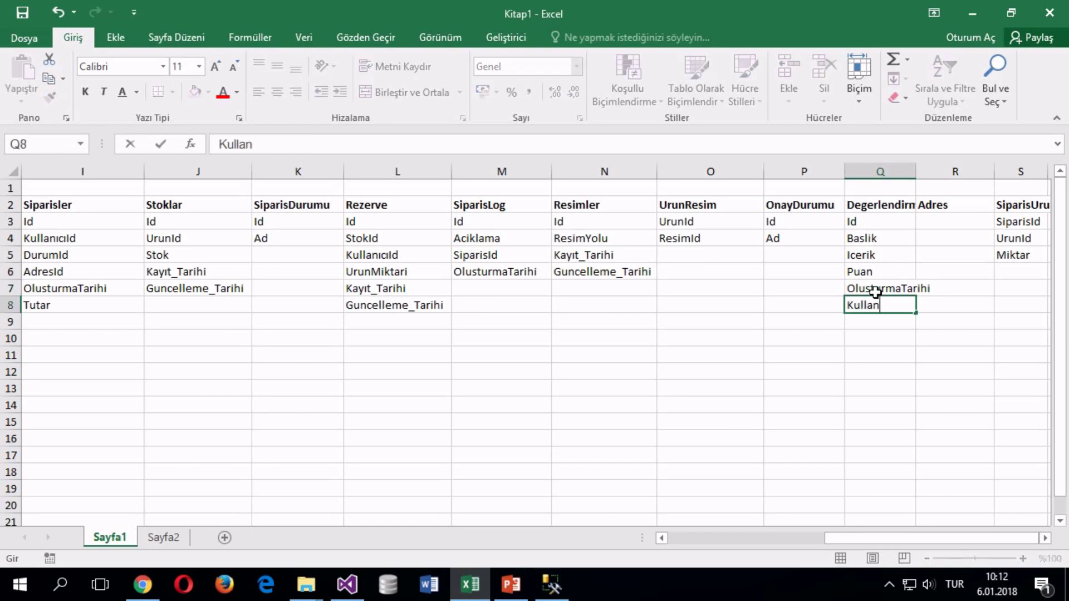
pyautogui.write('ıcıId')
pyautogui.press('Return')
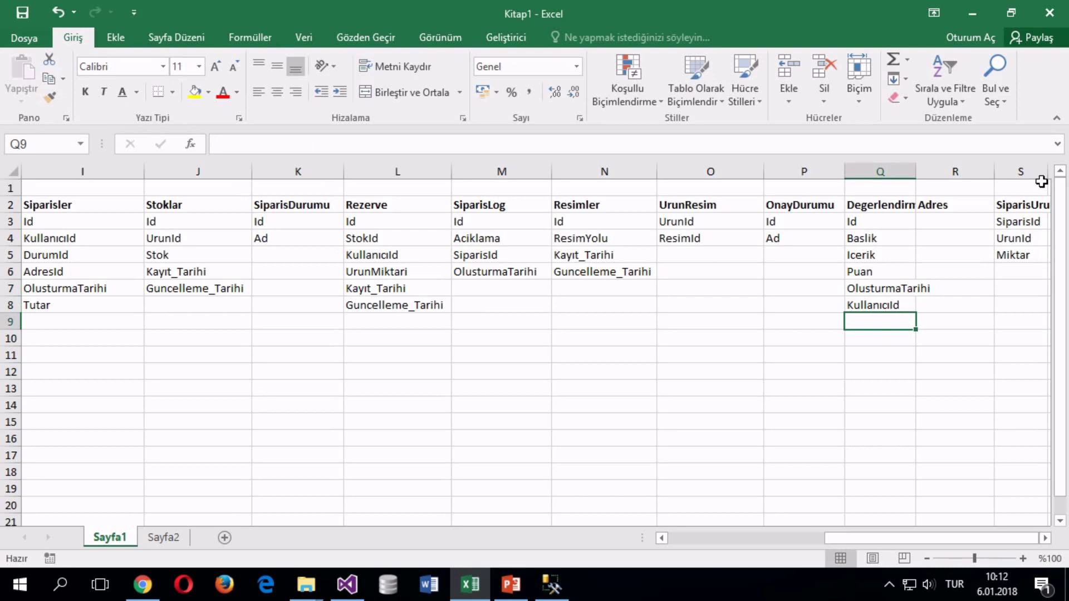
# Step: Widen column Q to fit the Degerlendirme heading and enter the field OnayDurunu in Q9
pyautogui.moveTo(916, 172); pyautogui.dragTo(959, 172)
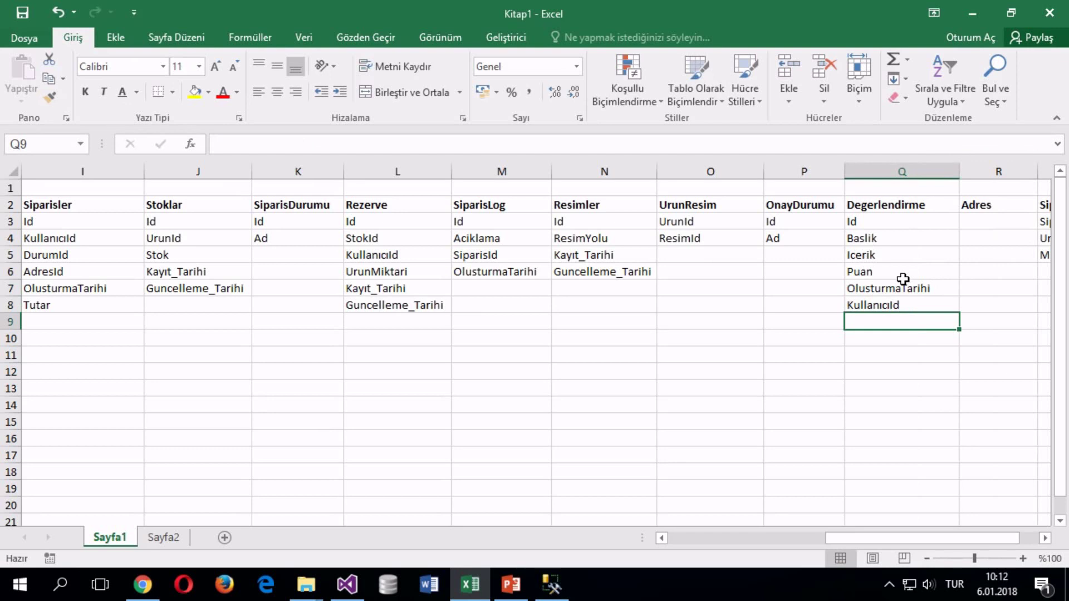
pyautogui.write('O')
pyautogui.press('BackSpace')
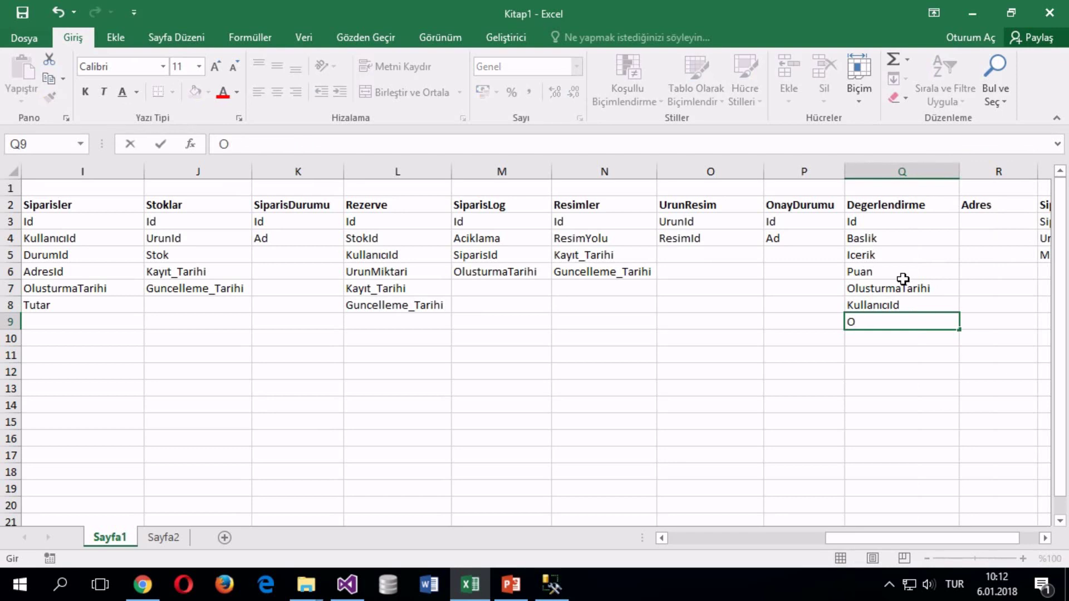
pyautogui.write('nayDurunu')
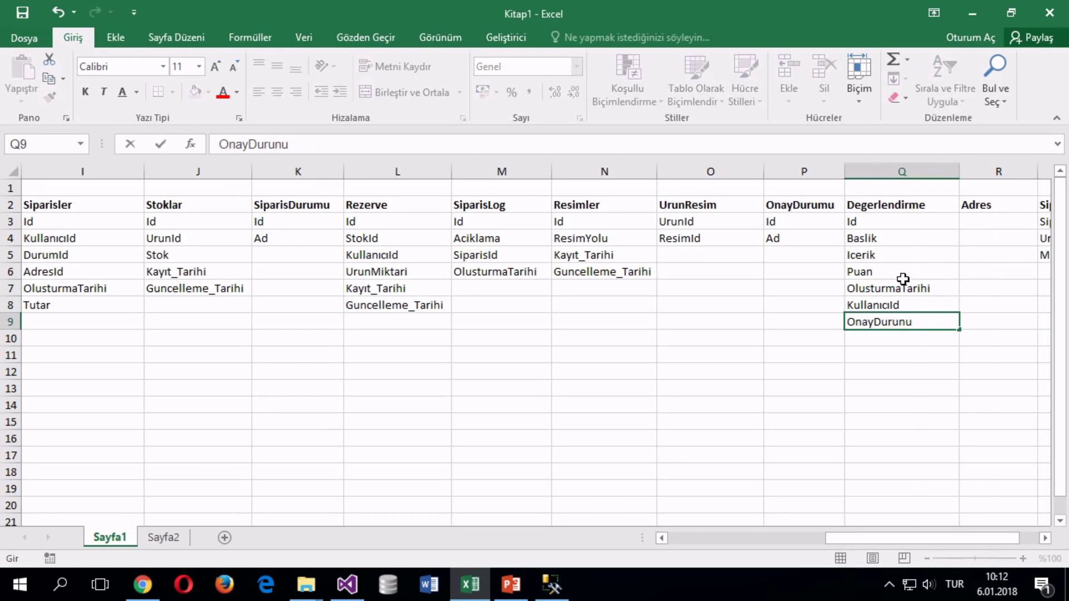
pyautogui.press('Return')
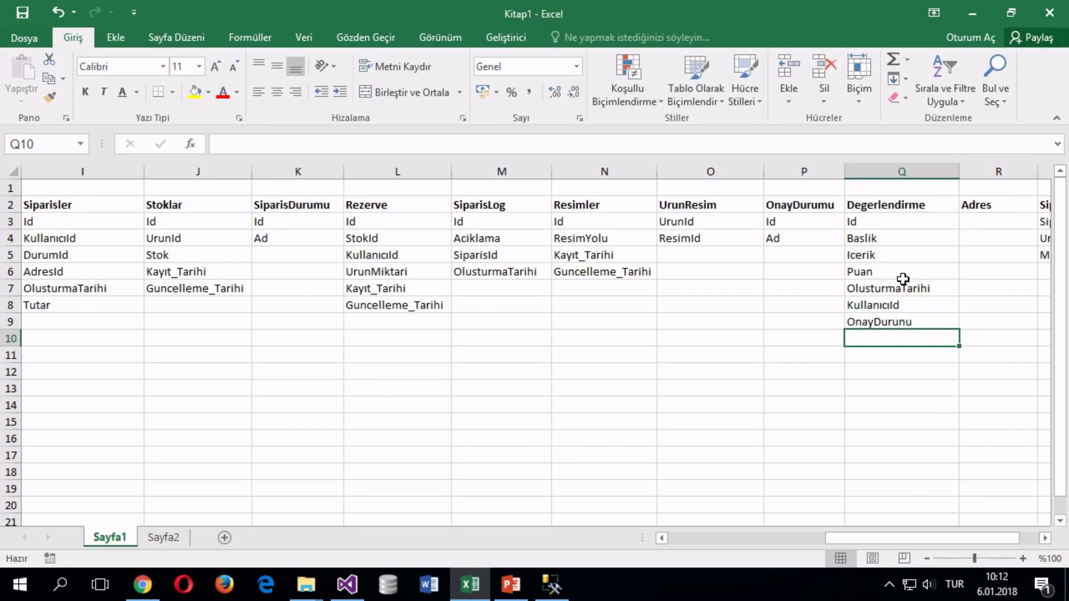
pyautogui.click(882, 318)
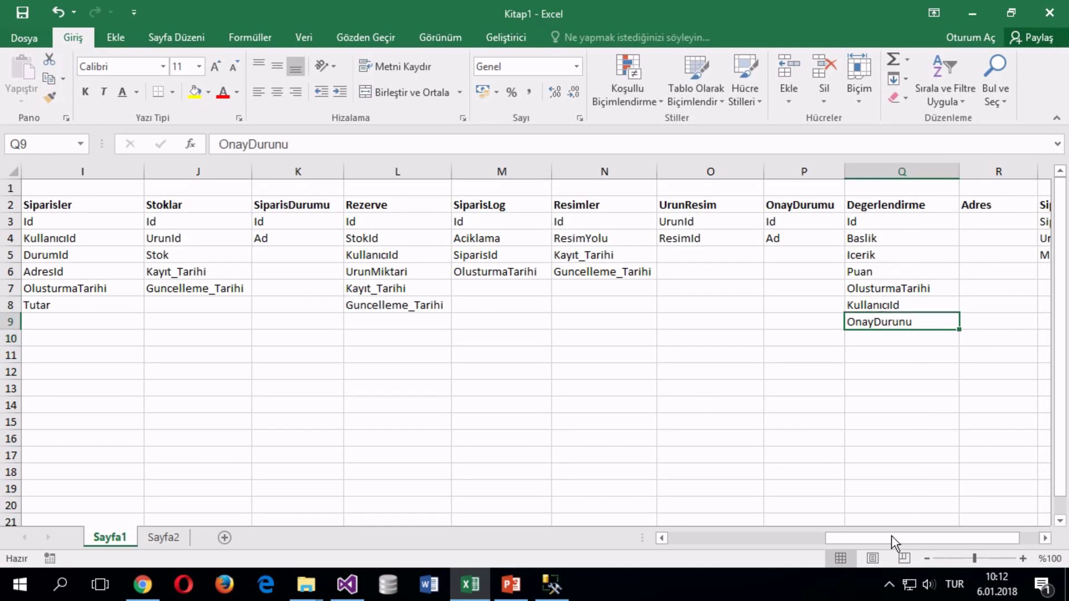
# Step: Correct the spelling of the last field in the Degerlendirme column, Q9, to OnayDurumu
pyautogui.moveTo(890, 533); pyautogui.dragTo(943, 534)
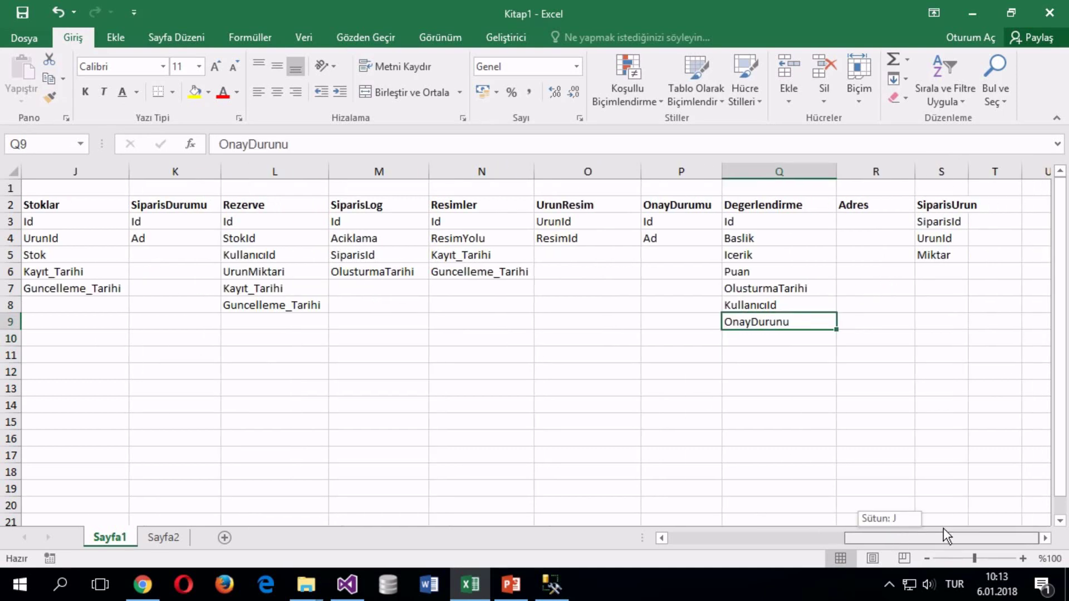
pyautogui.click(858, 219)
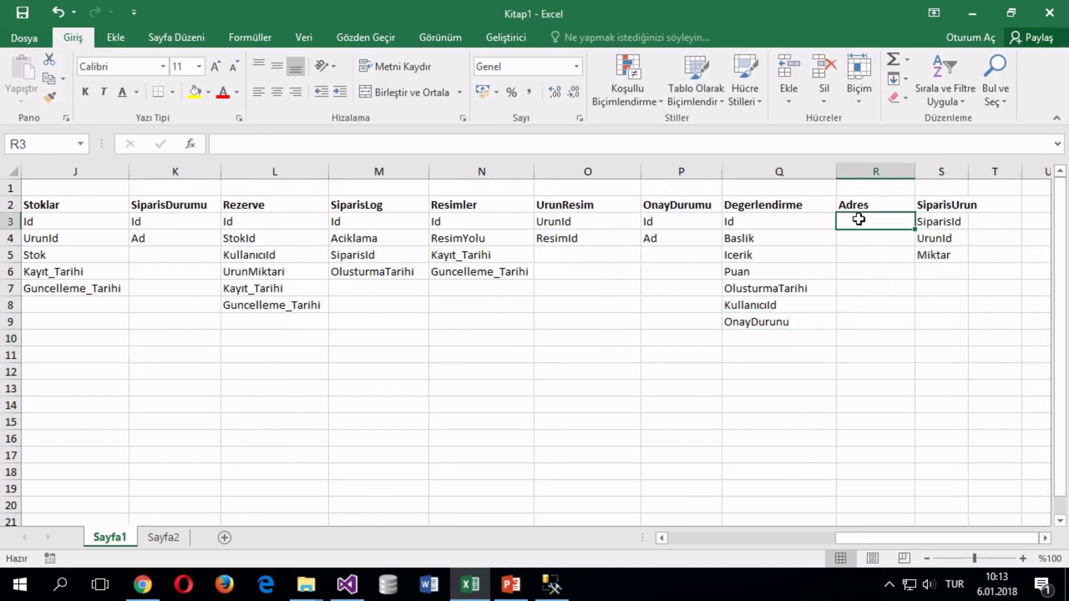
pyautogui.doubleClick(783, 321)
pyautogui.press('BackSpace')
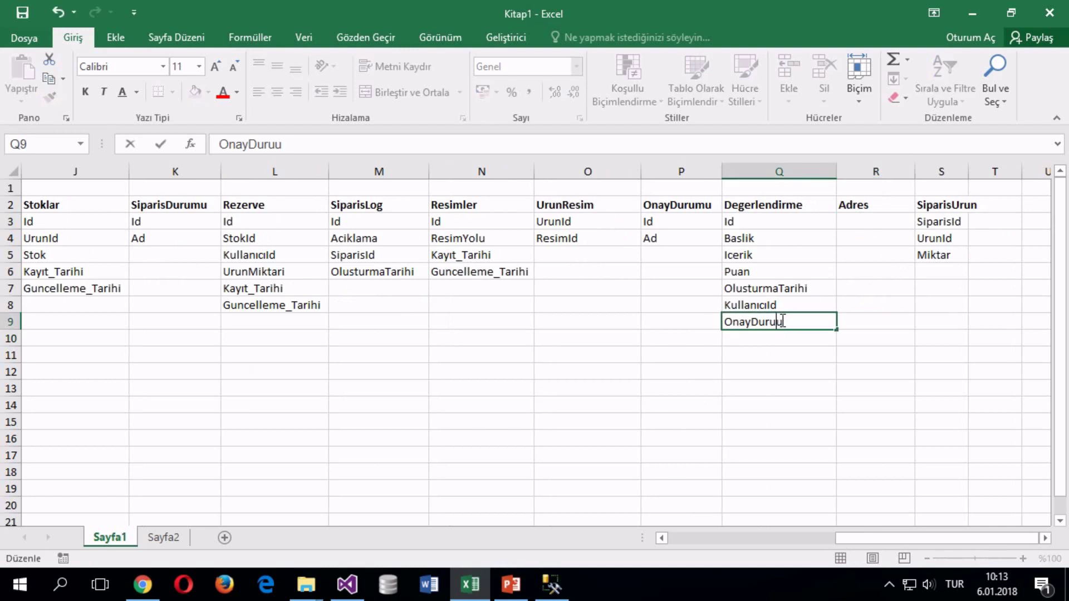
pyautogui.write('m')
pyautogui.press('Return')
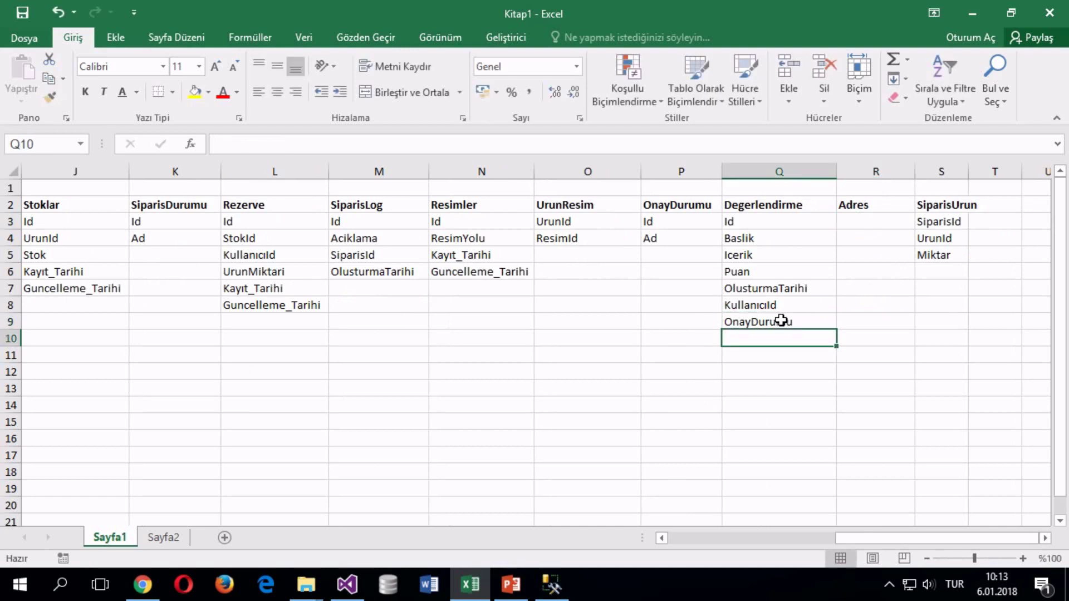
# Step: Enter the fields Id and KullanıcıId under the Adres heading in cells R3 and R4
pyautogui.click(879, 224)
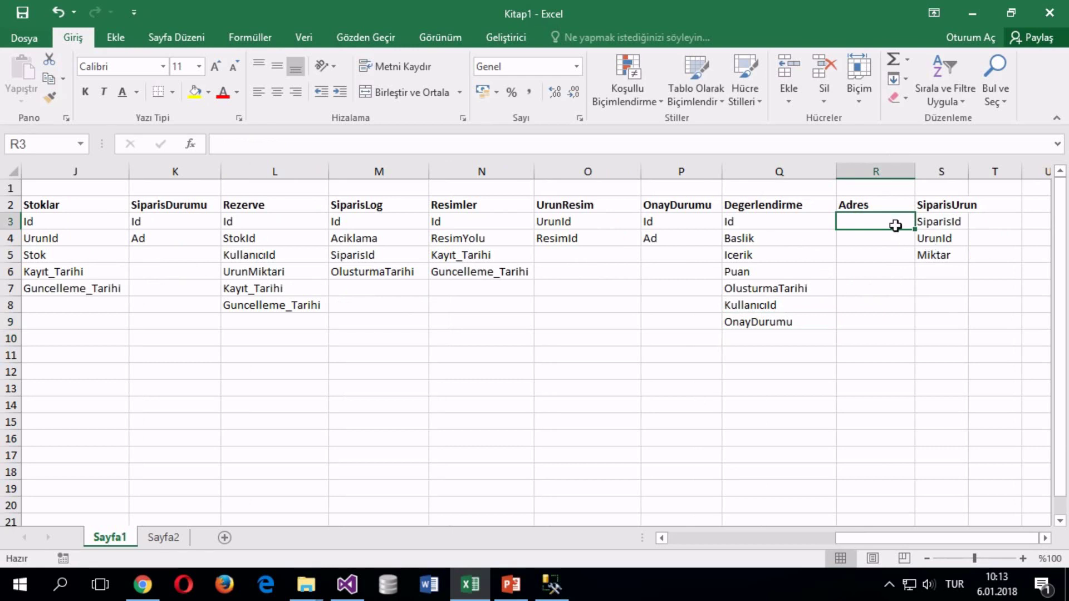
pyautogui.write('Id')
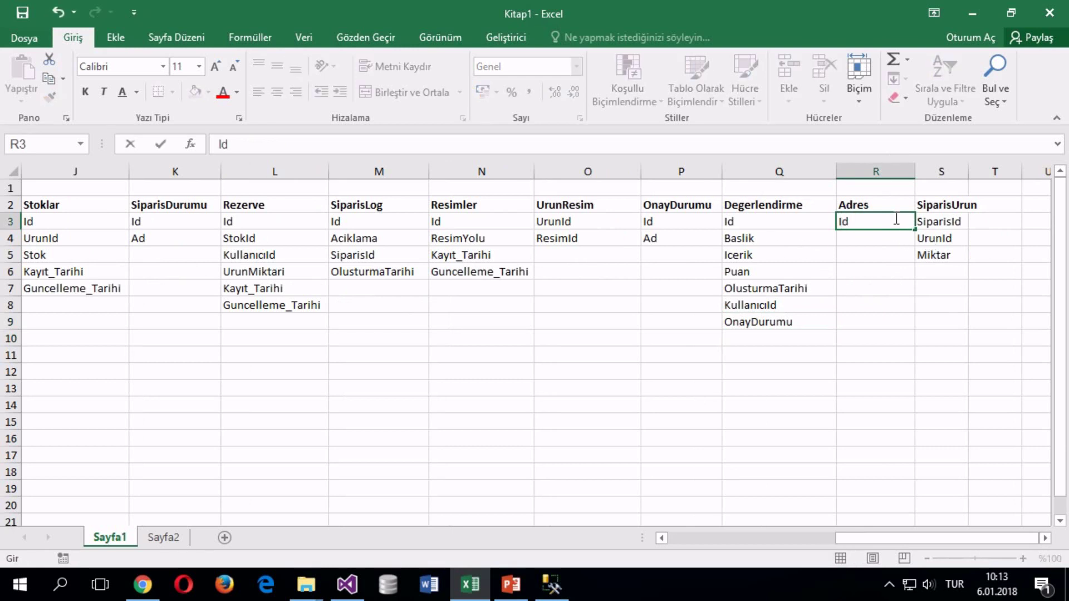
pyautogui.press('Return')
pyautogui.write('Kullanıcı')
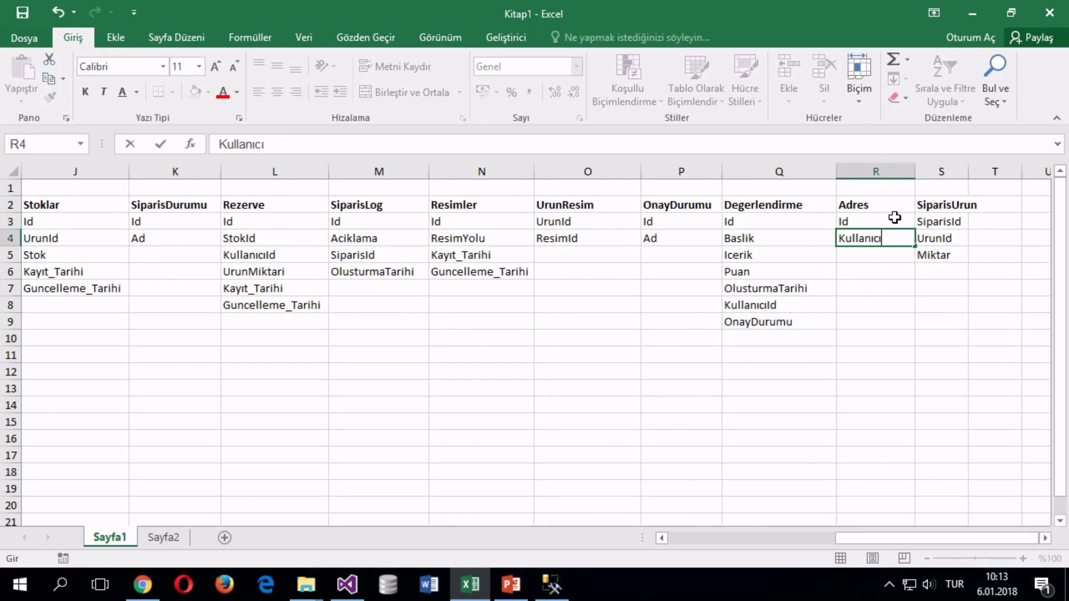
pyautogui.write('Id')
pyautogui.press('Return')
# Step: Add the fields Il and Ilce below KullanıcıId in the Adres column, in cells R5 and R6
pyautogui.write('Siparis')
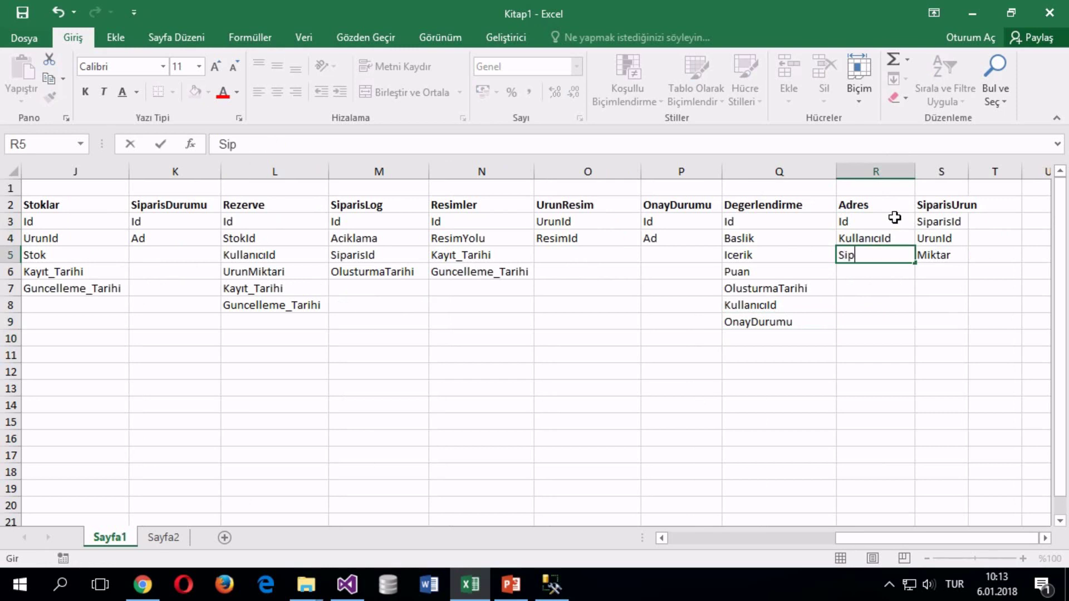
pyautogui.press('BackSpace')
pyautogui.press('BackSpace')
pyautogui.press('BackSpace')
pyautogui.press('BackSpace')
pyautogui.press('BackSpace')
pyautogui.press('BackSpace')
pyautogui.press('BackSpace')
pyautogui.write('Il')
pyautogui.press('Return')
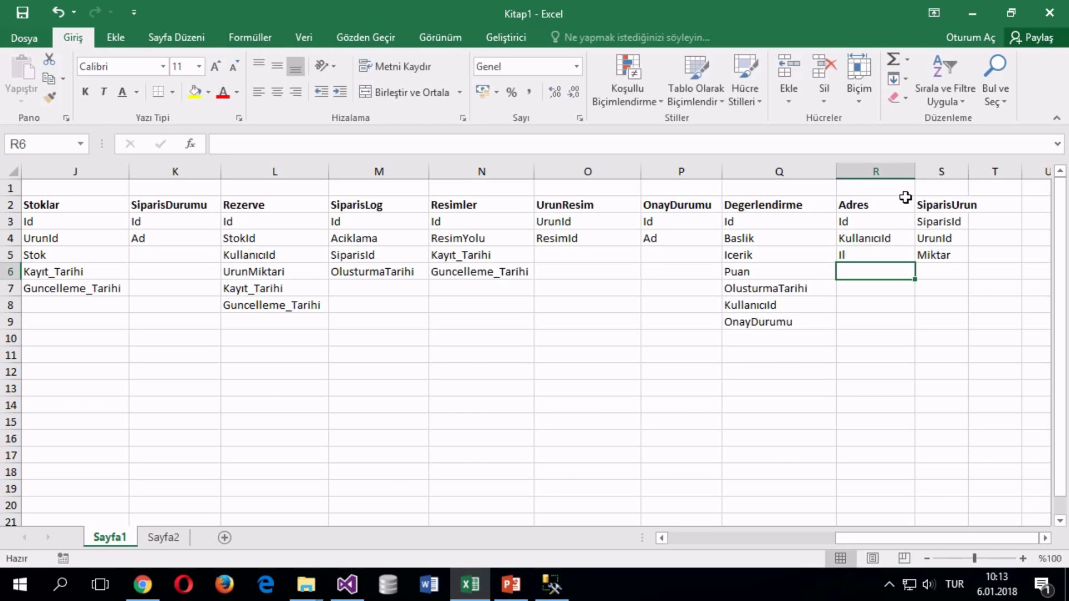
pyautogui.write('I')
pyautogui.write('Ilce')
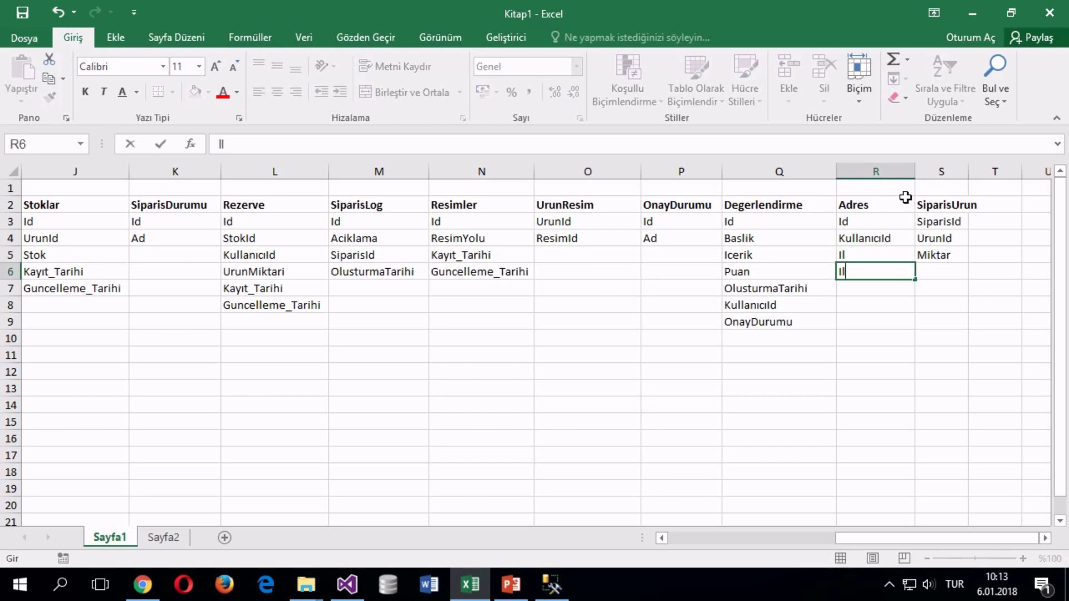
pyautogui.press('Return')
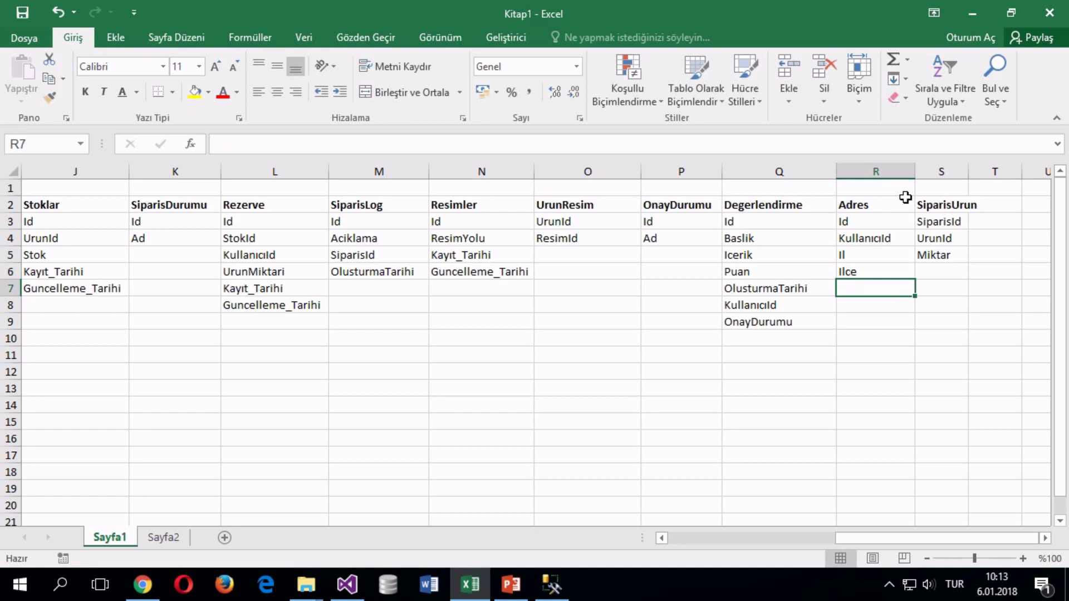
# Step: Add the fields Adres and Tipi in R7 and R8, and widen column S to fit the SiparisUrun heading
pyautogui.write('Adres')
pyautogui.press('Return')
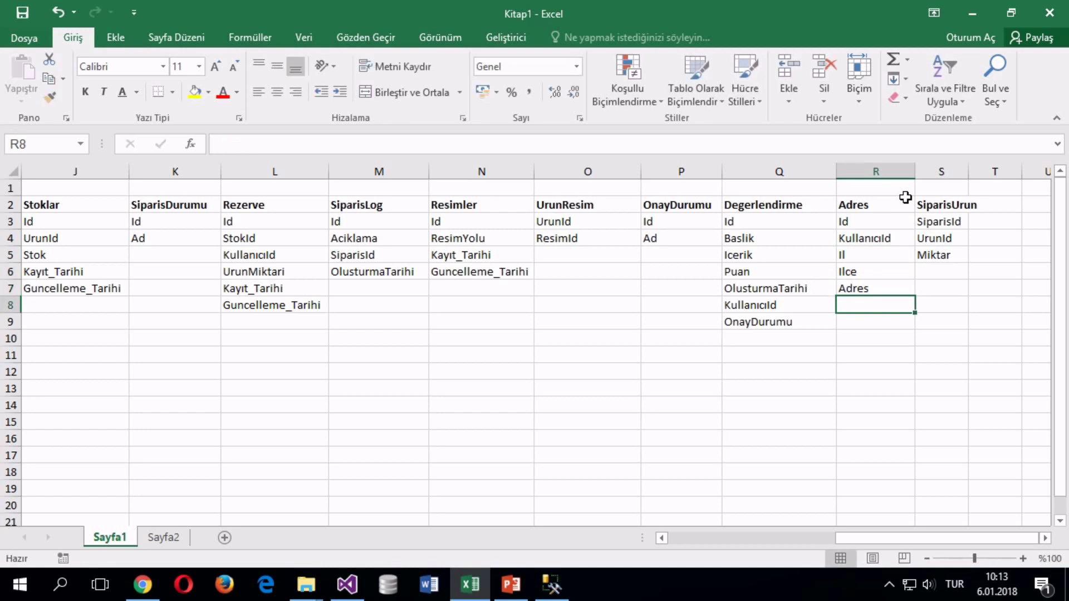
pyautogui.write('Tipi')
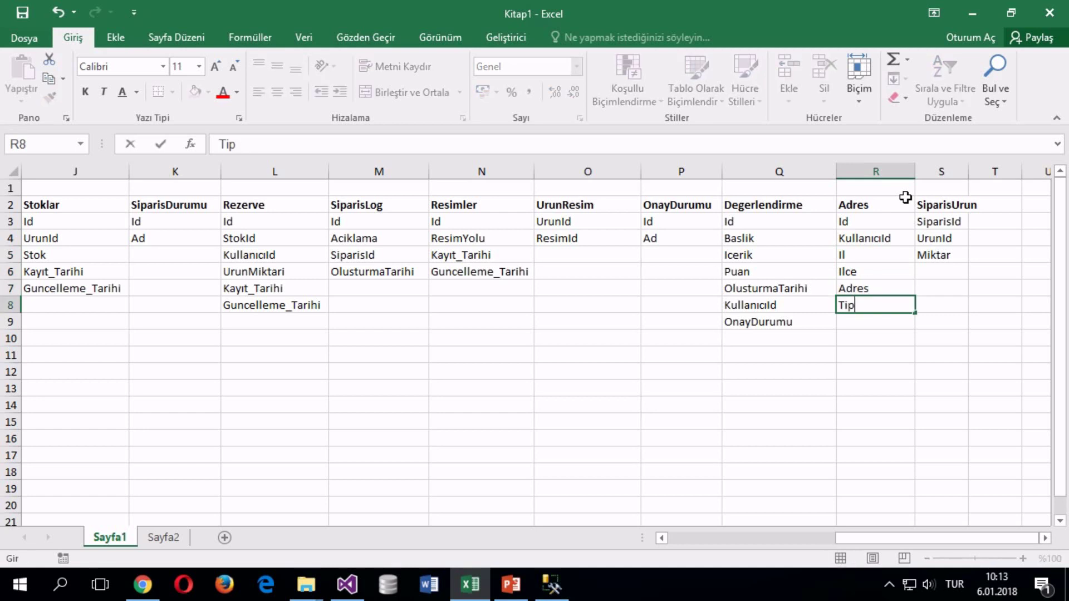
pyautogui.press('Return')
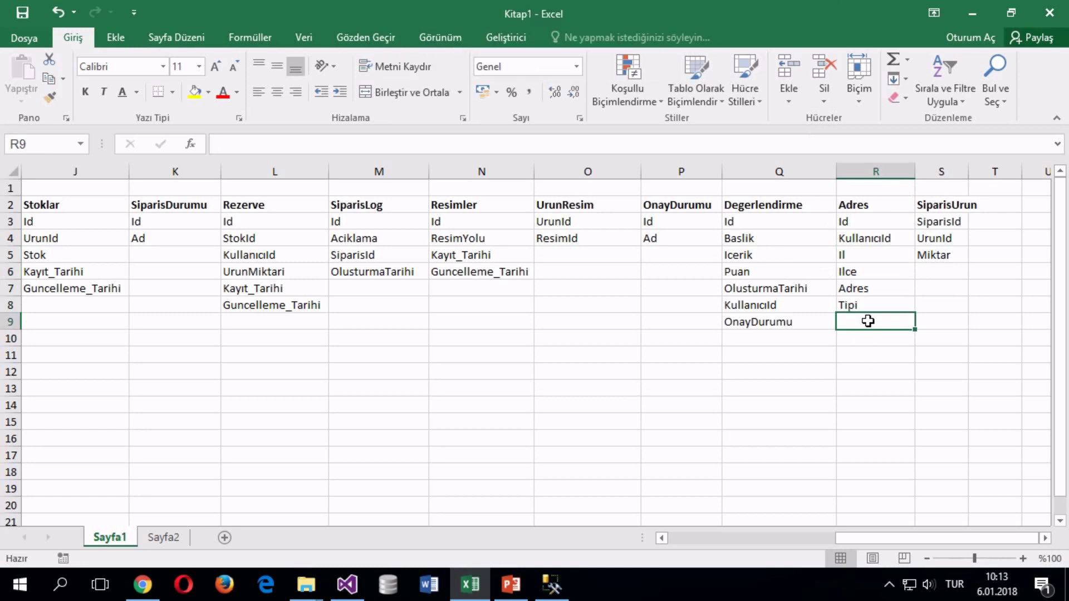
pyautogui.moveTo(968, 175); pyautogui.dragTo(999, 177)
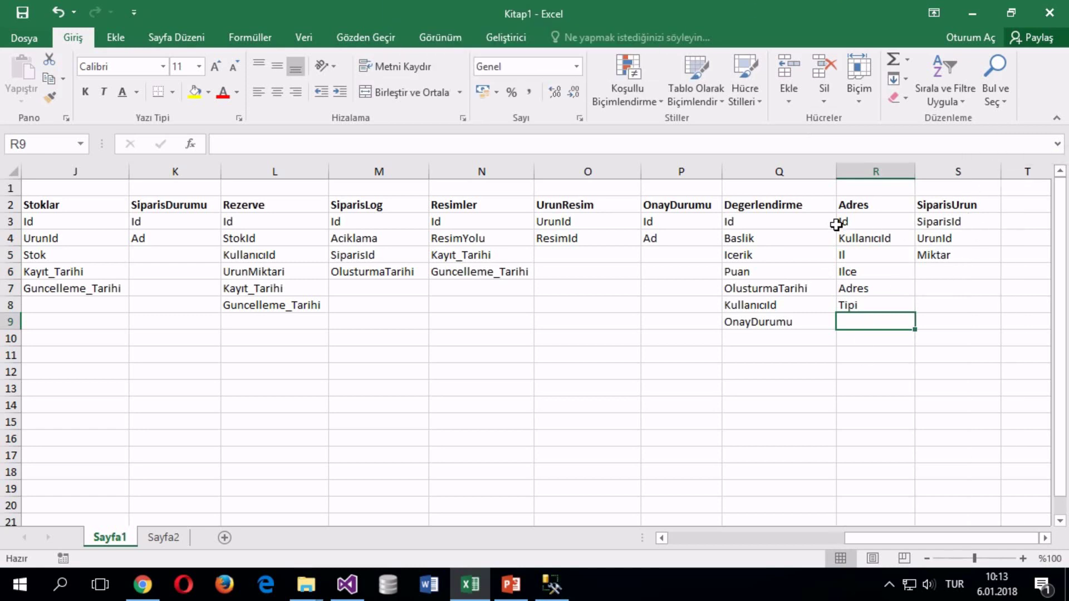
pyautogui.moveTo(941, 538); pyautogui.dragTo(676, 562)
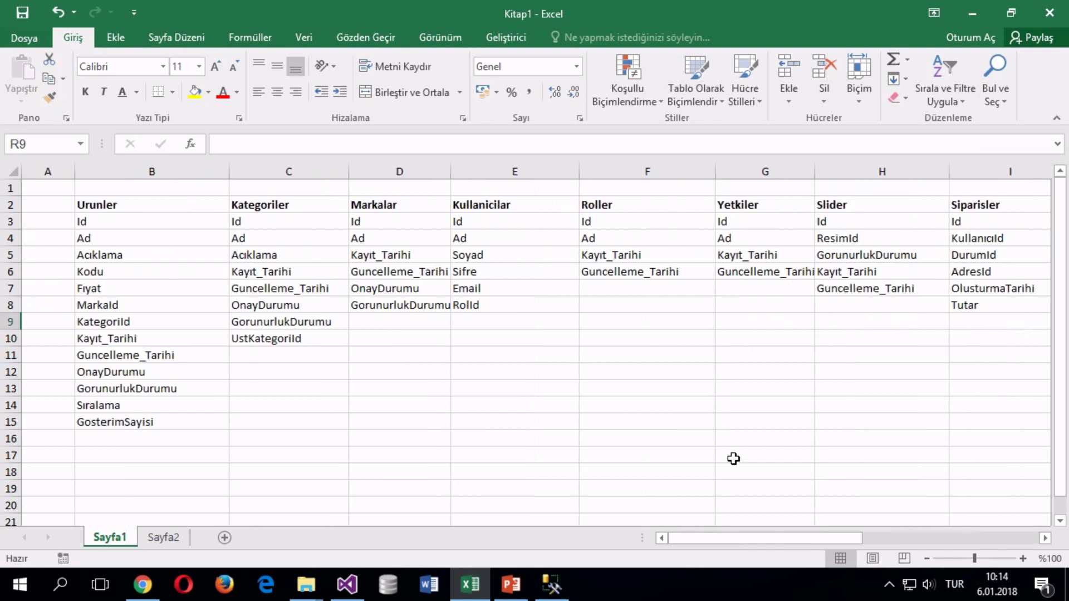
pyautogui.moveTo(797, 538); pyautogui.dragTo(963, 546)
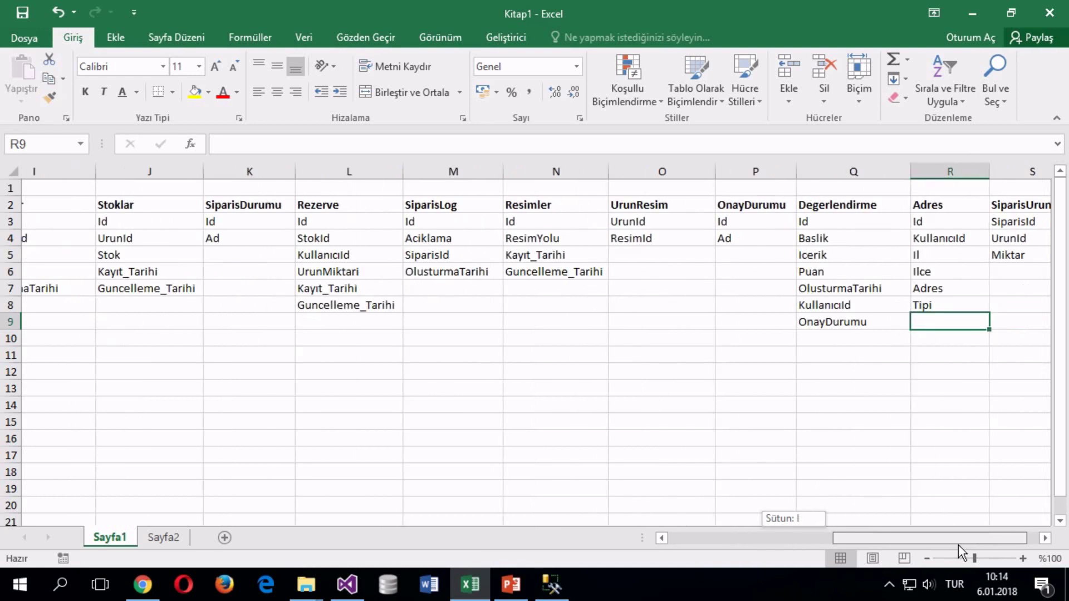
pyautogui.click(612, 349)
pyautogui.hotkey('ctrl', 's')
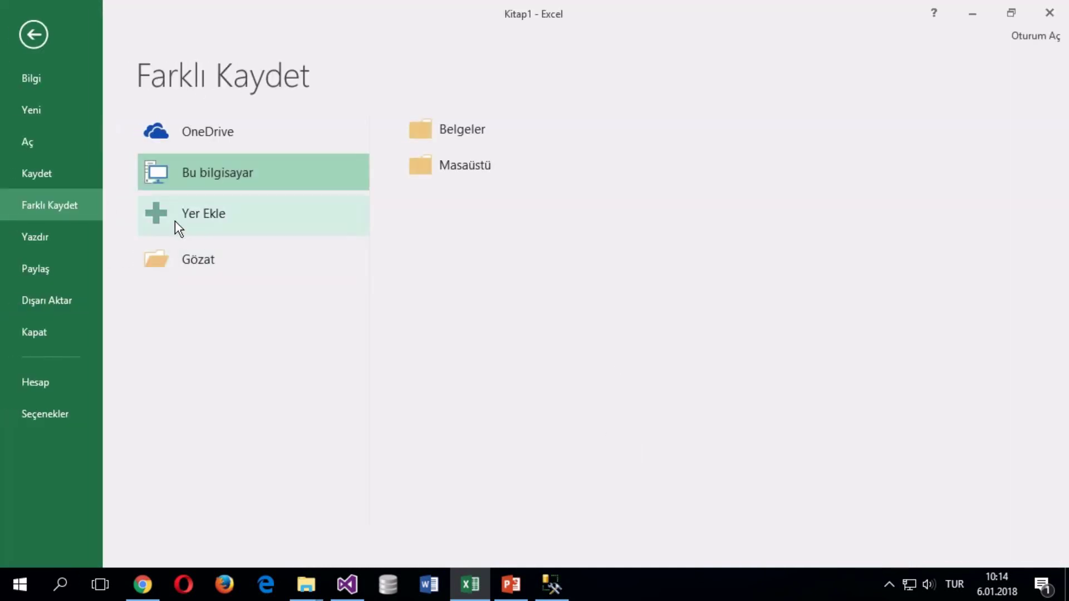
pyautogui.click(35, 34)
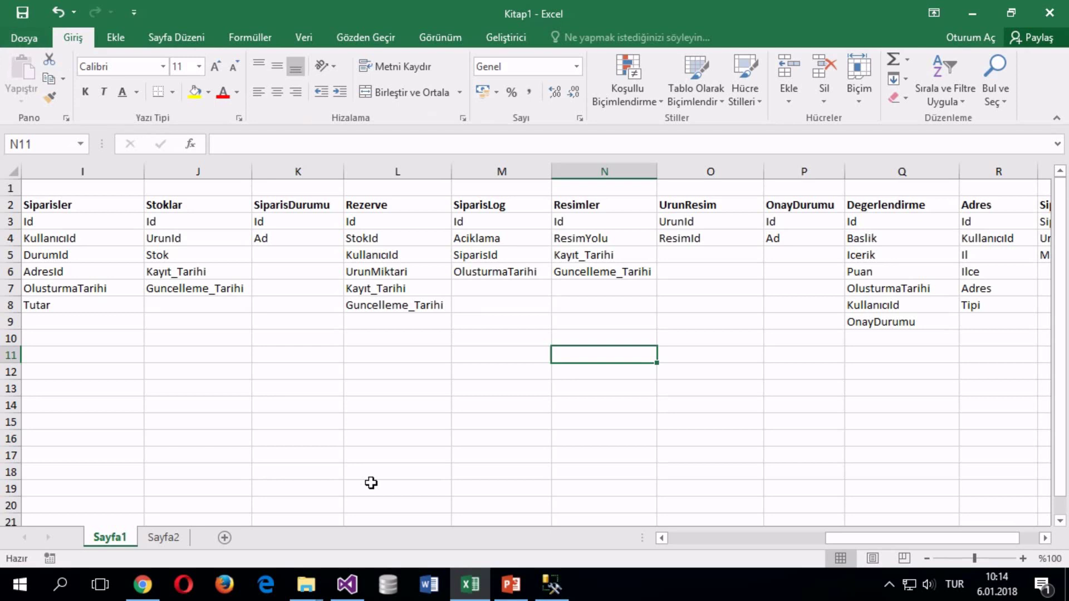
pyautogui.moveTo(866, 529); pyautogui.dragTo(628, 536)
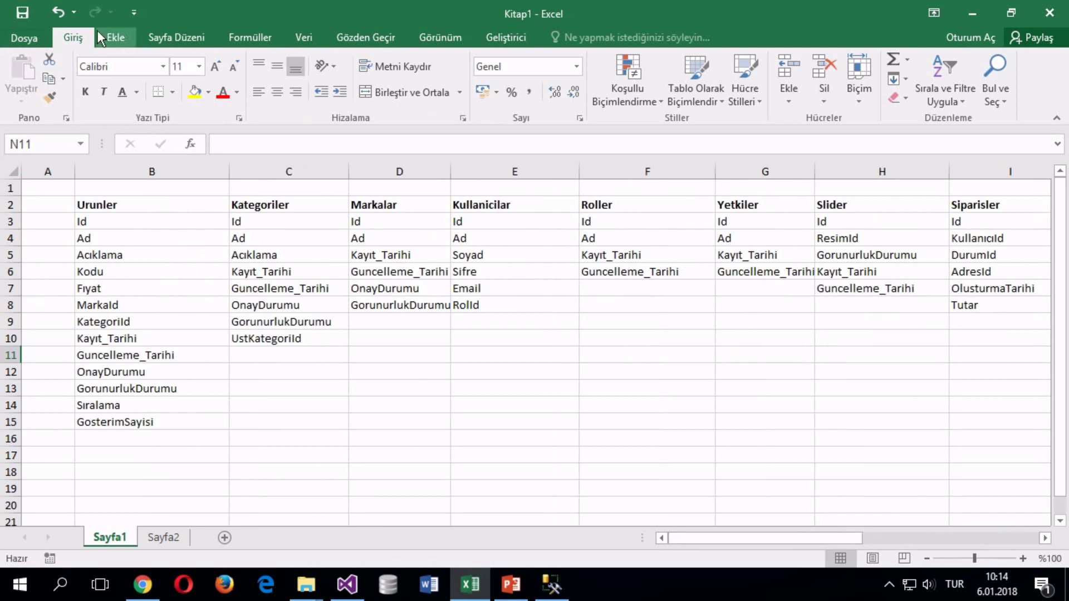
# Step: Start saving the workbook in Belgeler and look through the Belgeler and Bu bilgisayar folders for a save location
pyautogui.click(25, 10)
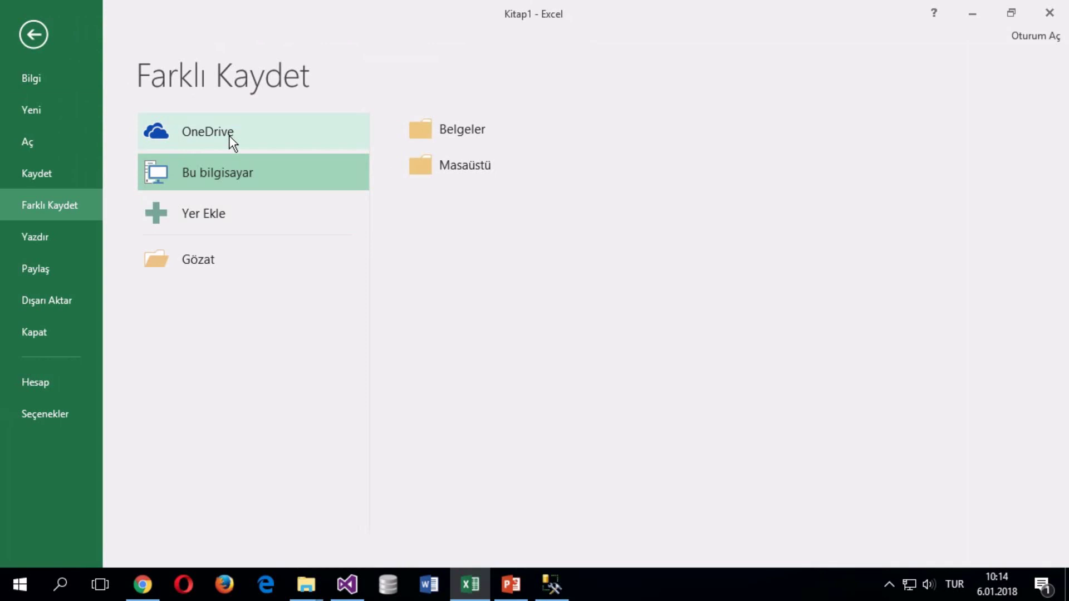
pyautogui.click(462, 129)
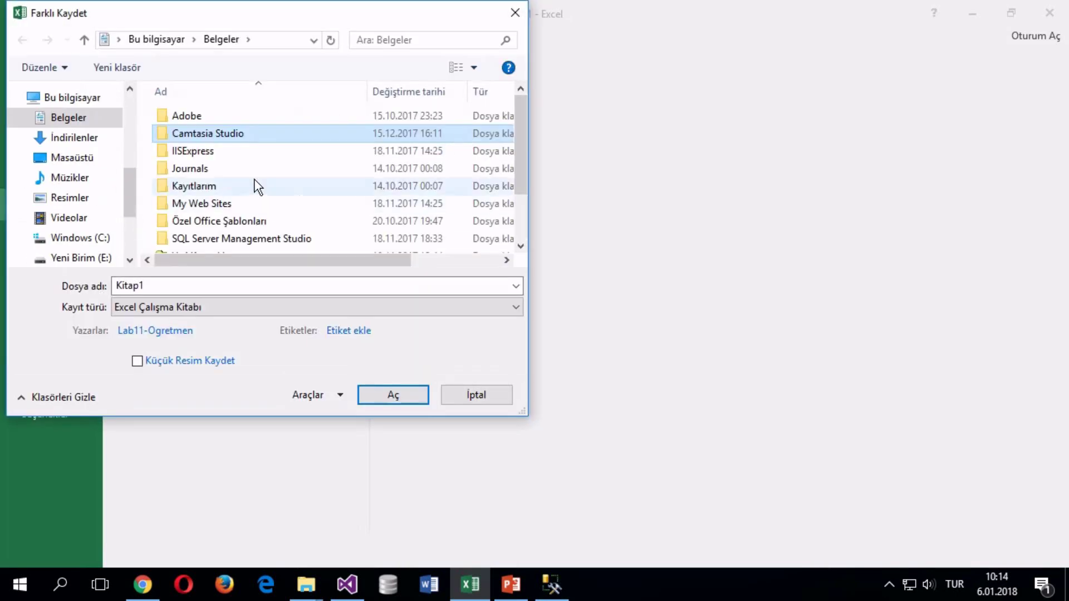
pyautogui.scroll(-1, 272, 189)
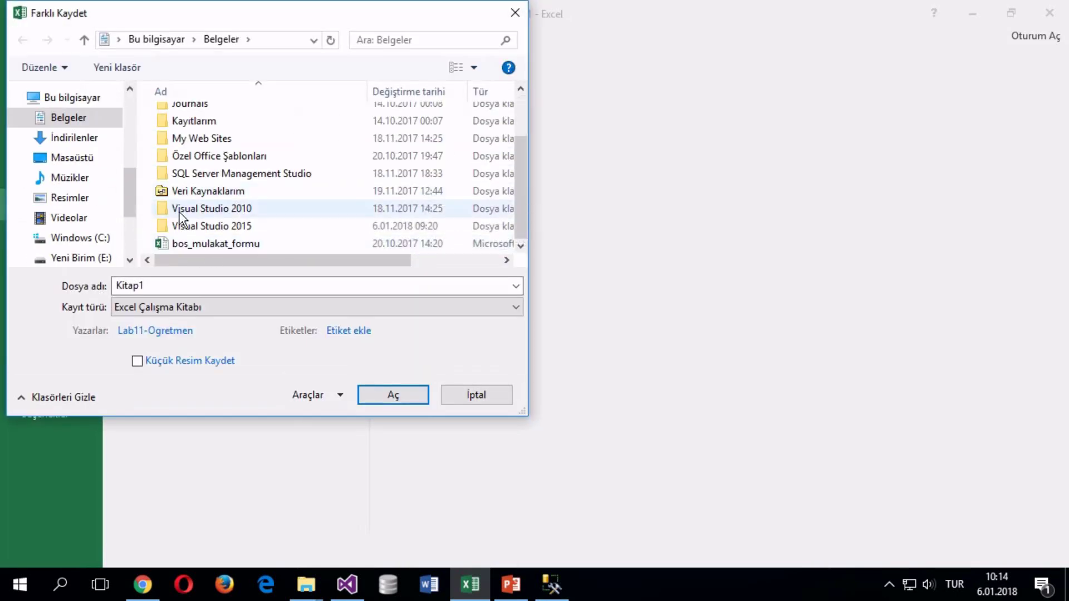
pyautogui.scroll(2, 248, 206)
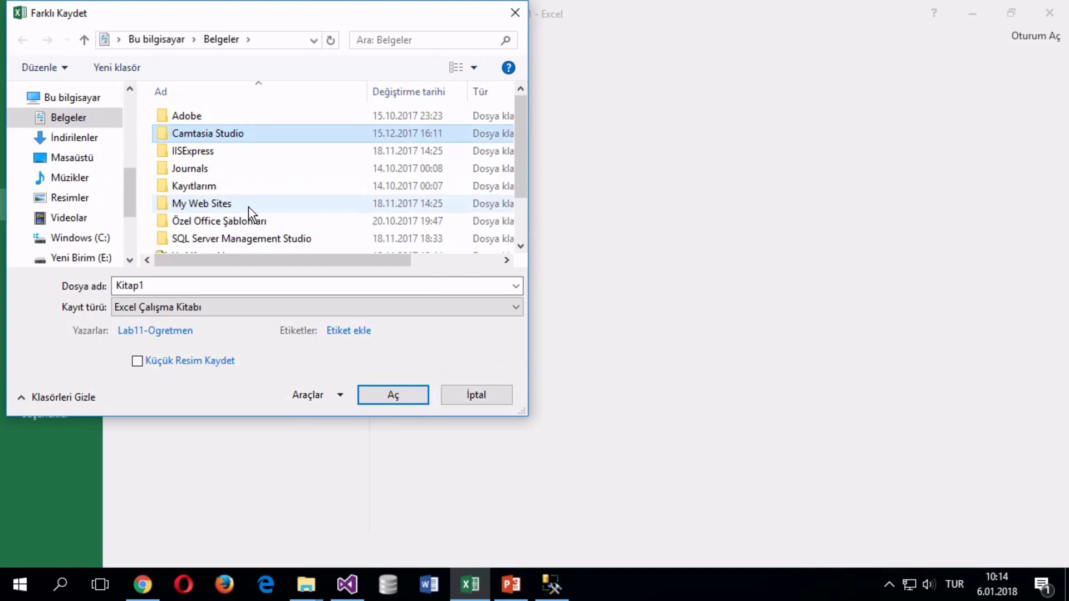
pyautogui.click(144, 135)
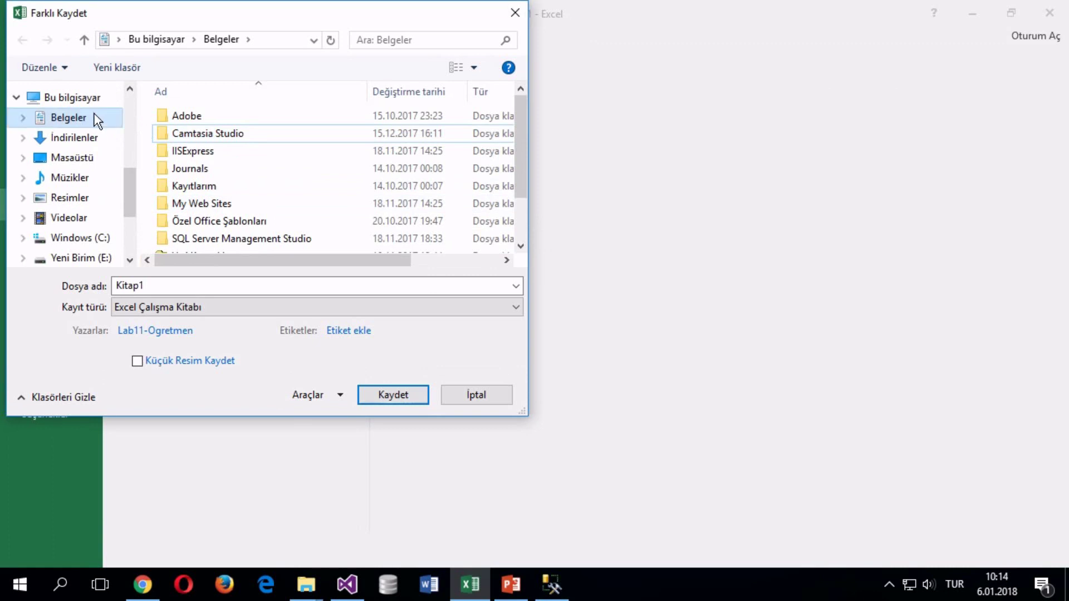
pyautogui.click(81, 100)
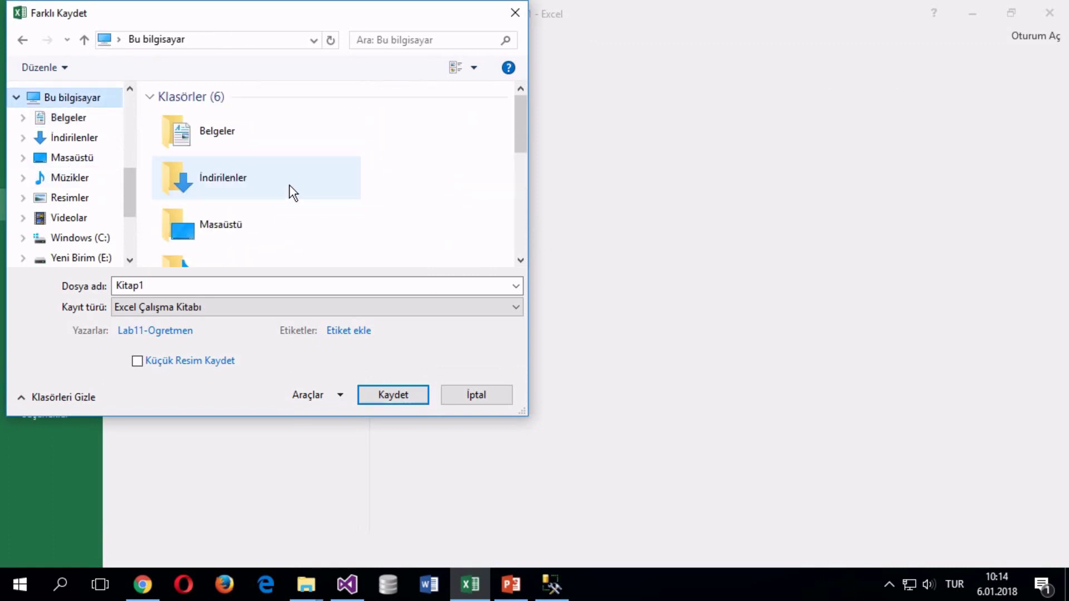
pyautogui.scroll(-1, 81, 161)
pyautogui.scroll(1, 92, 190)
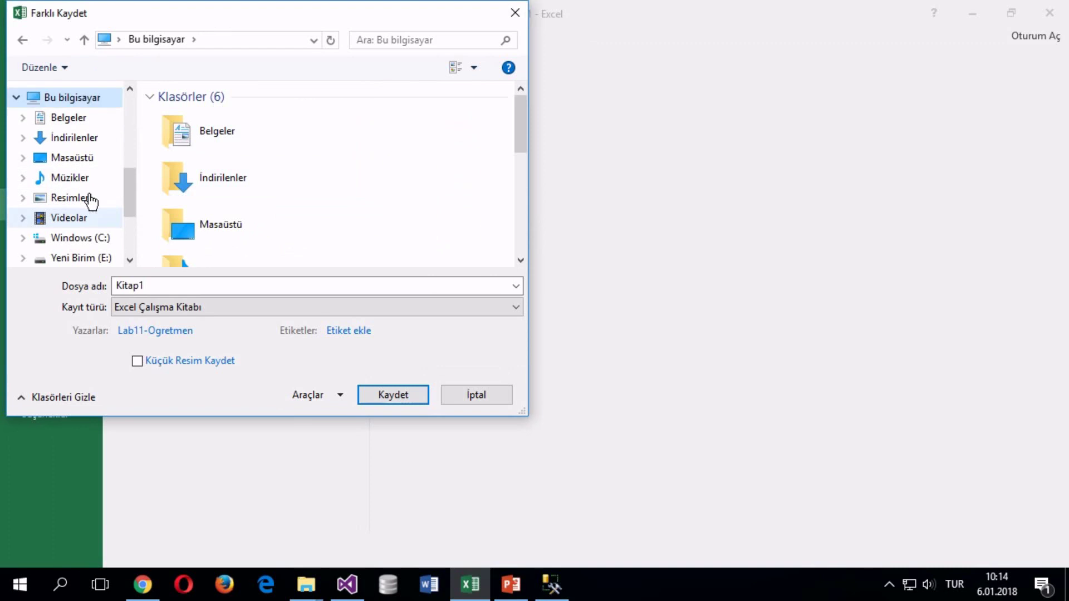
pyautogui.click(58, 118)
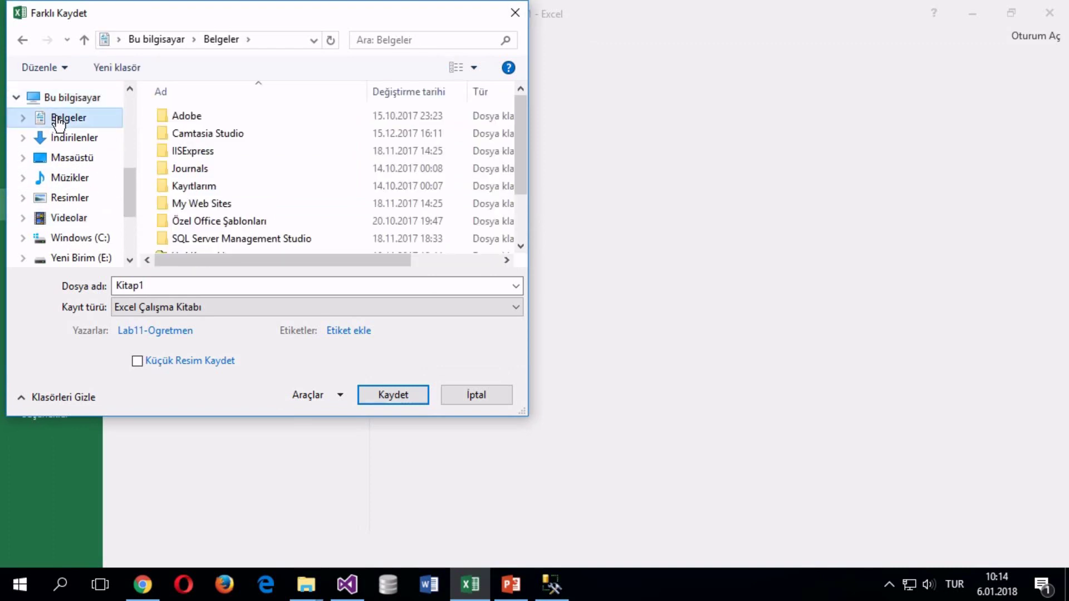
# Step: Choose the Ders folder inside öğretmen paylaşım > MvcHaftasonu_2.Kur as the save location
pyautogui.scroll(2, 126, 210)
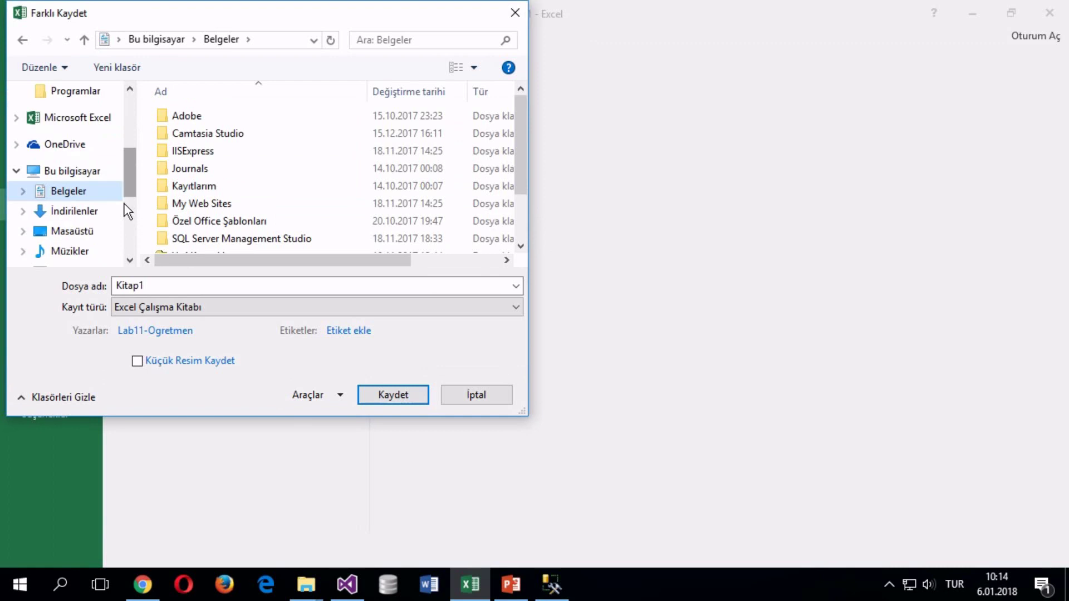
pyautogui.scroll(1, 75, 171)
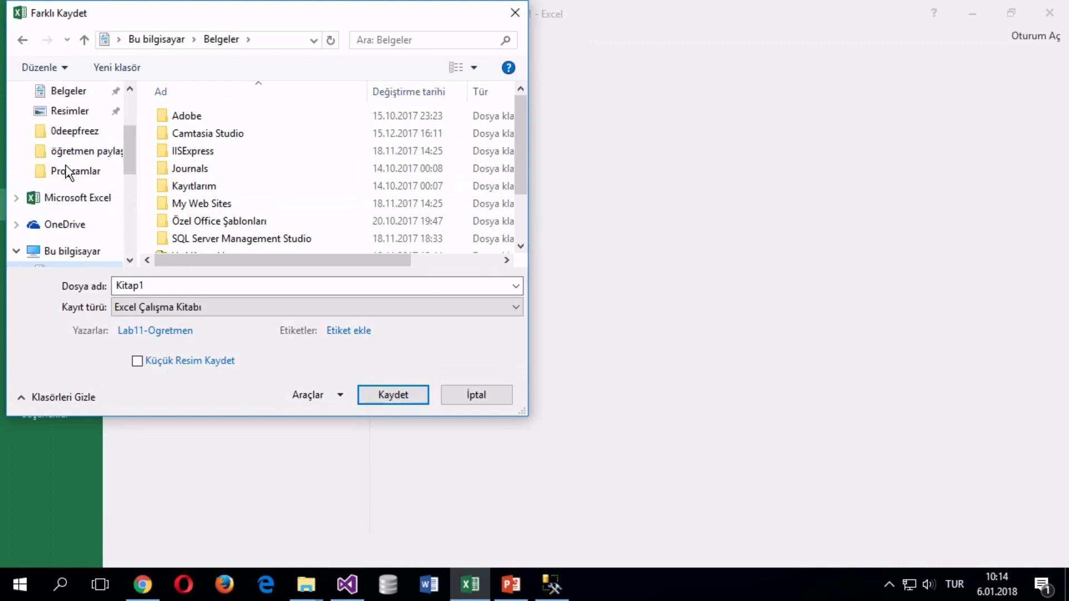
pyautogui.scroll(2, 75, 161)
pyautogui.scroll(2, 79, 127)
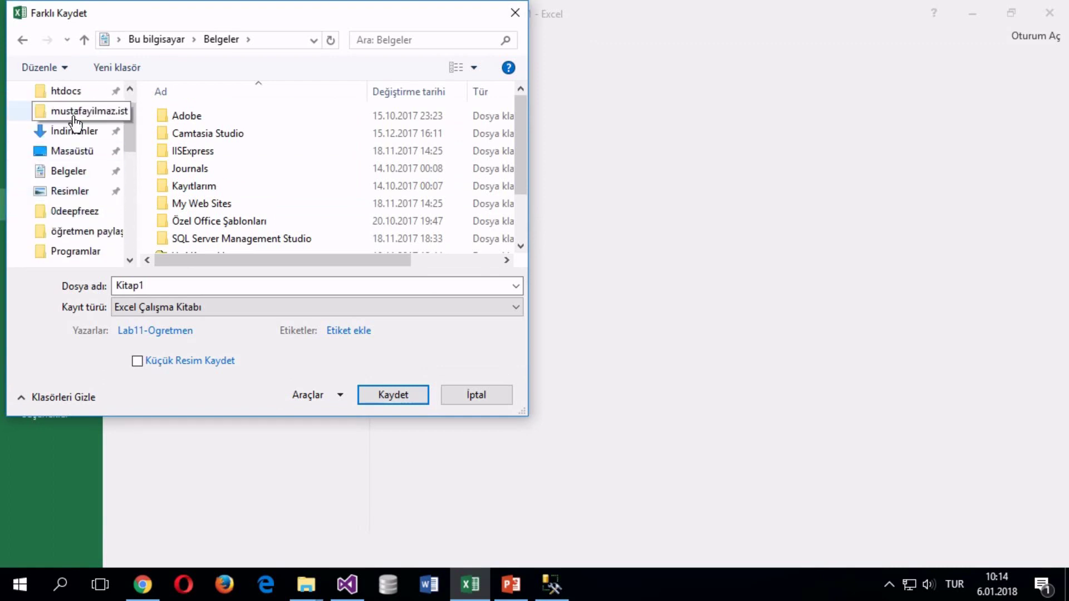
pyautogui.click(57, 237)
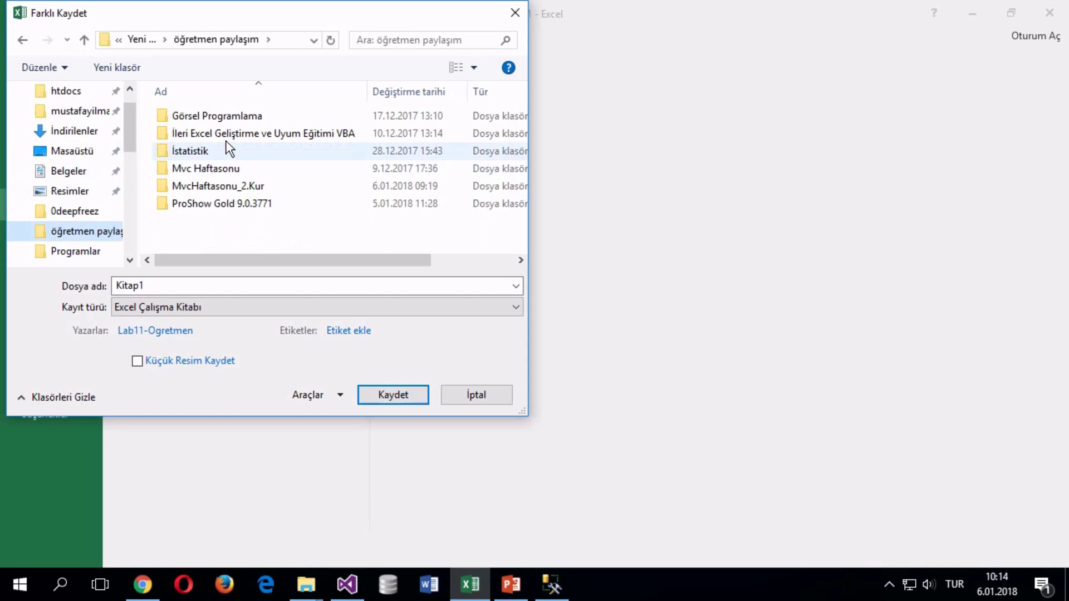
pyautogui.doubleClick(232, 187)
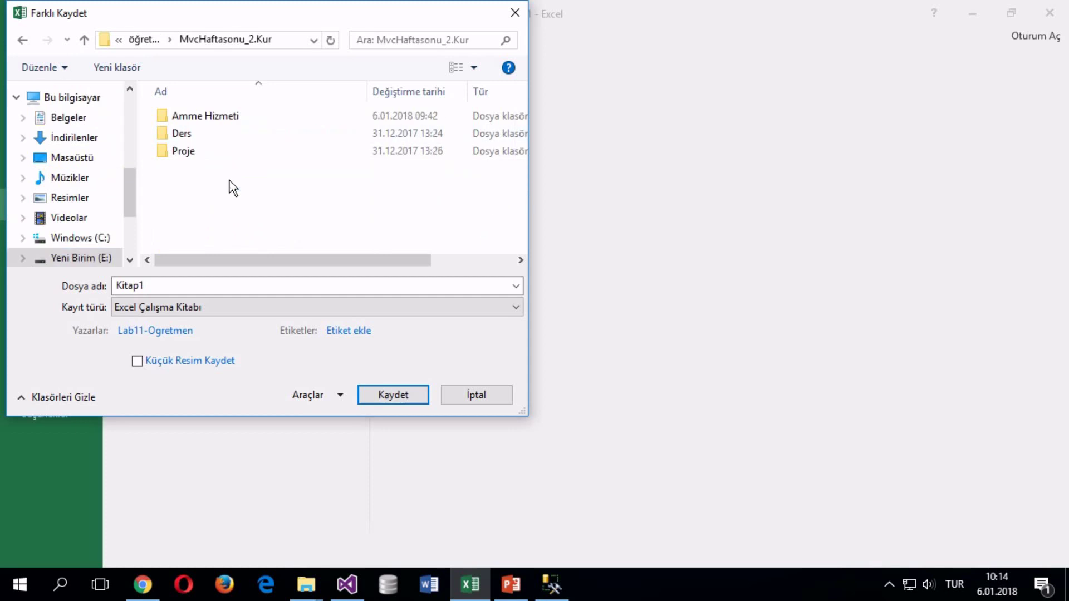
pyautogui.doubleClick(199, 142)
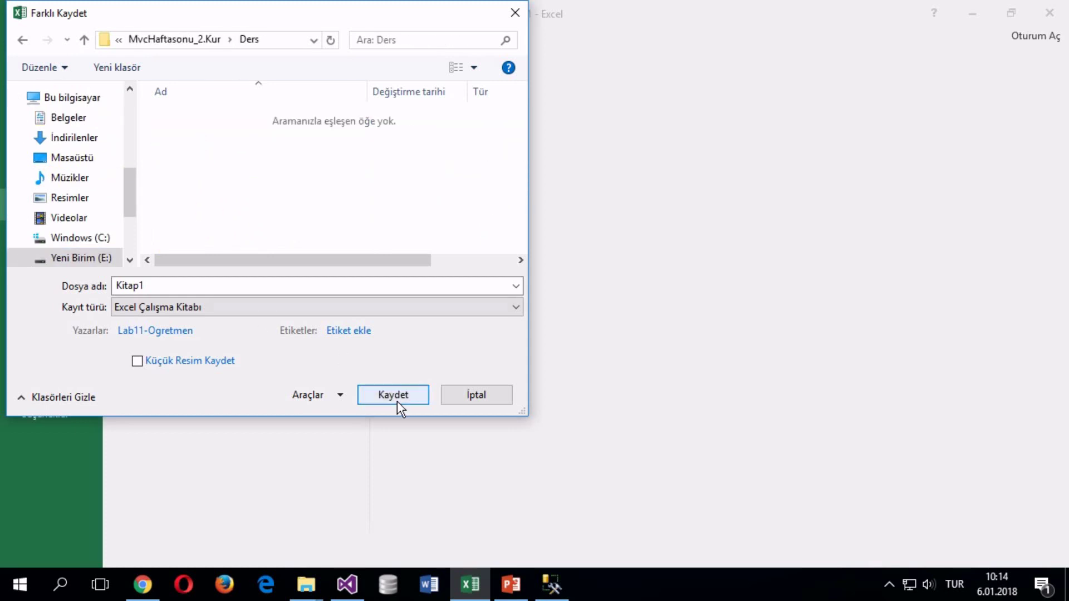
# Step: Name the workbook Veritabanı and save it in the Ders folder
pyautogui.doubleClick(153, 284)
pyautogui.write('Veri')
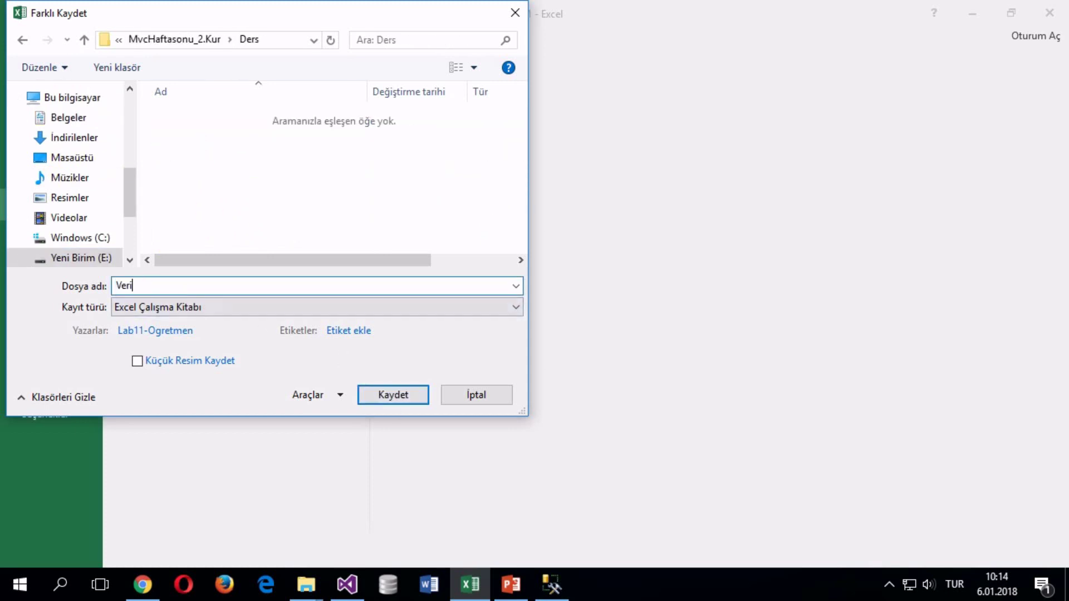
pyautogui.write('tabanı')
pyautogui.press('Return')
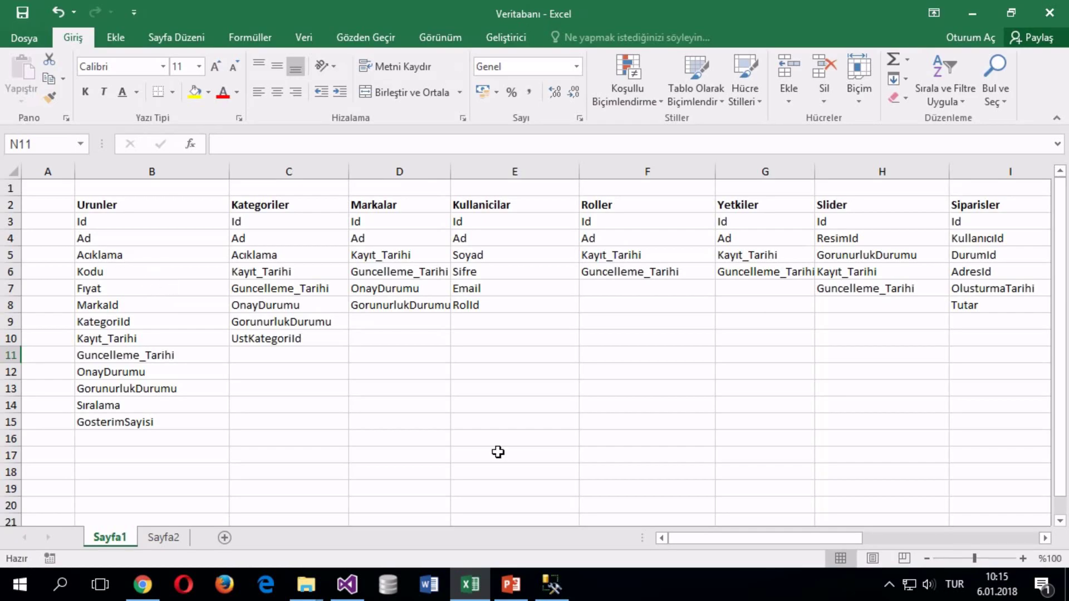
# Step: Switch to SQL Server Management Studio, tiled beside the Veritabanı workbook, and enlarge the table designer by closing Properties and narrowing Object Explorer
pyautogui.click(551, 585)
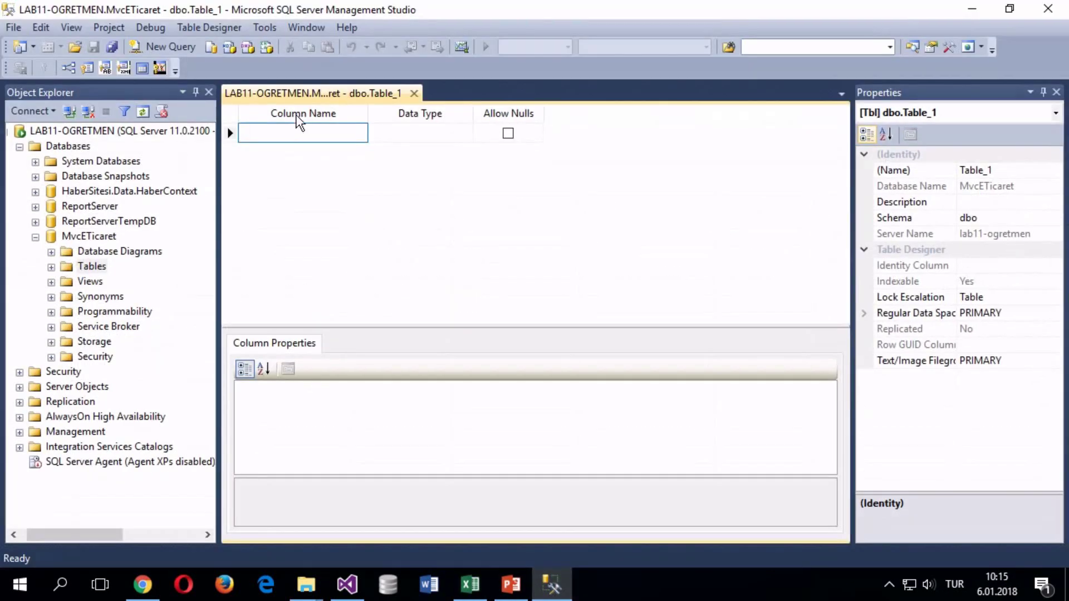
pyautogui.doubleClick(377, 10)
pyautogui.moveTo(269, 10); pyautogui.dragTo(2, 111)
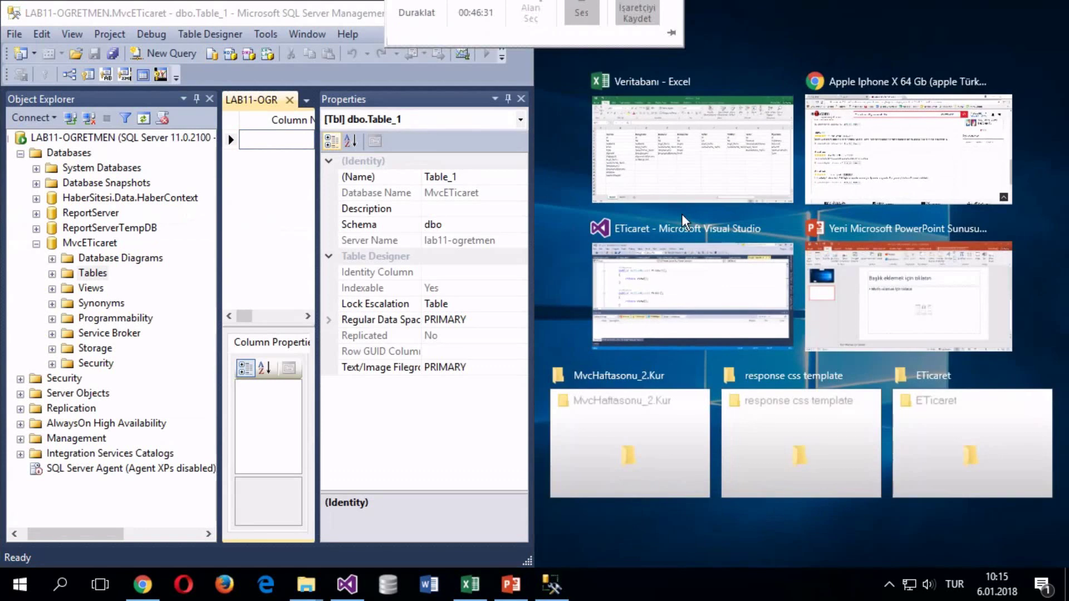
pyautogui.click(682, 167)
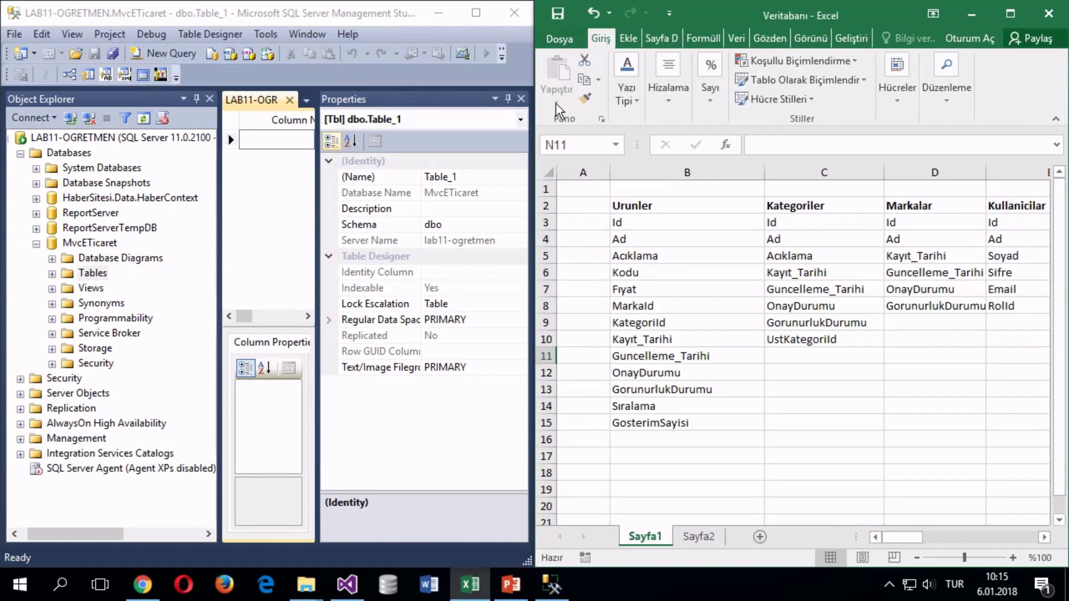
pyautogui.click(521, 99)
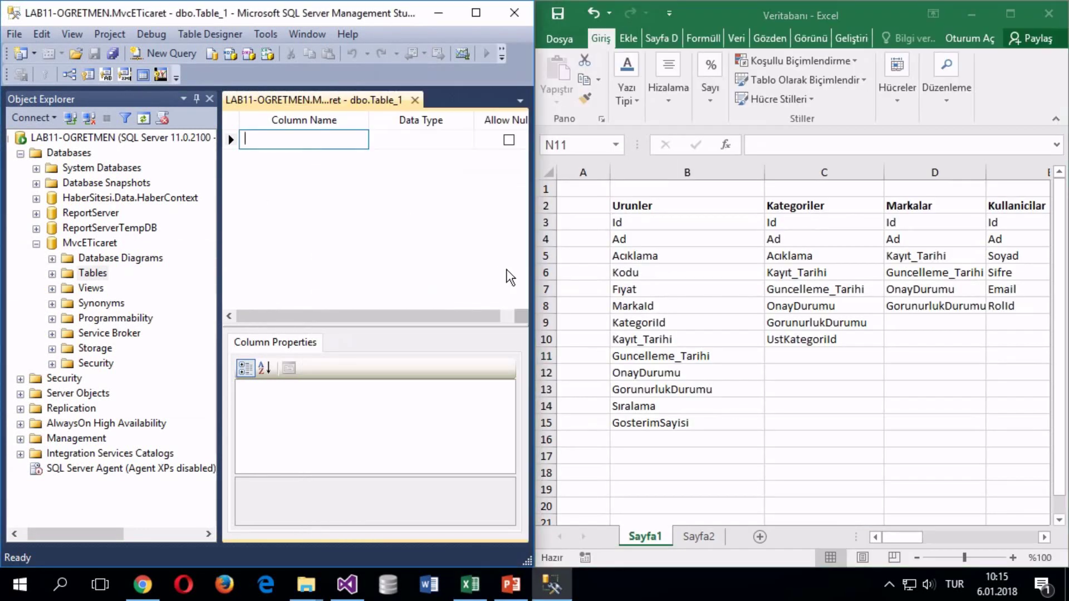
pyautogui.moveTo(218, 233); pyautogui.dragTo(155, 218)
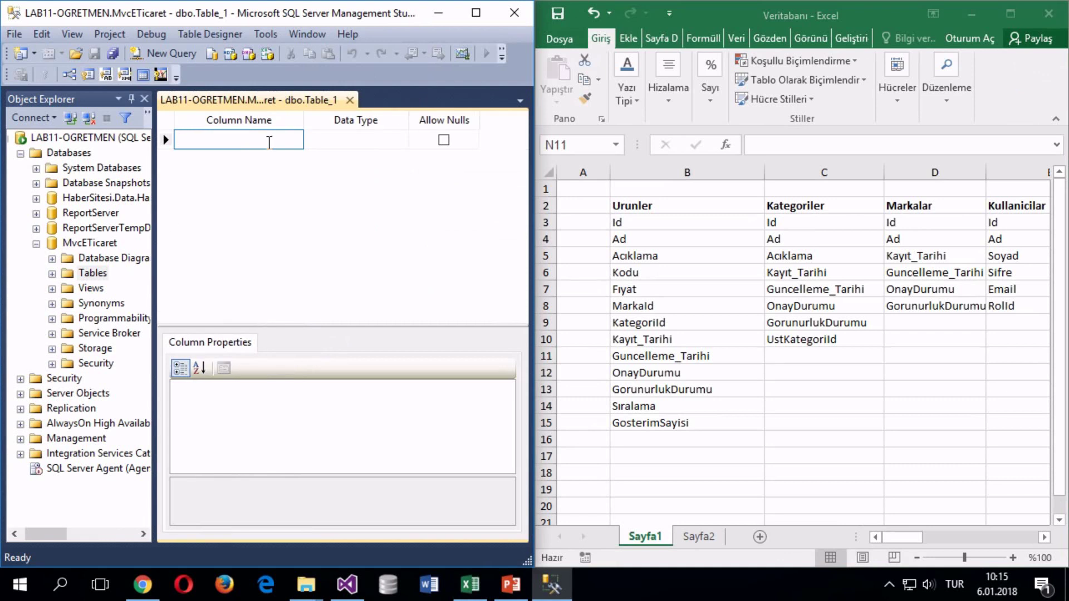
# Step: Add an Id column of type int to the new table and disallow nulls for it
pyautogui.write('Id')
pyautogui.press('Tab')
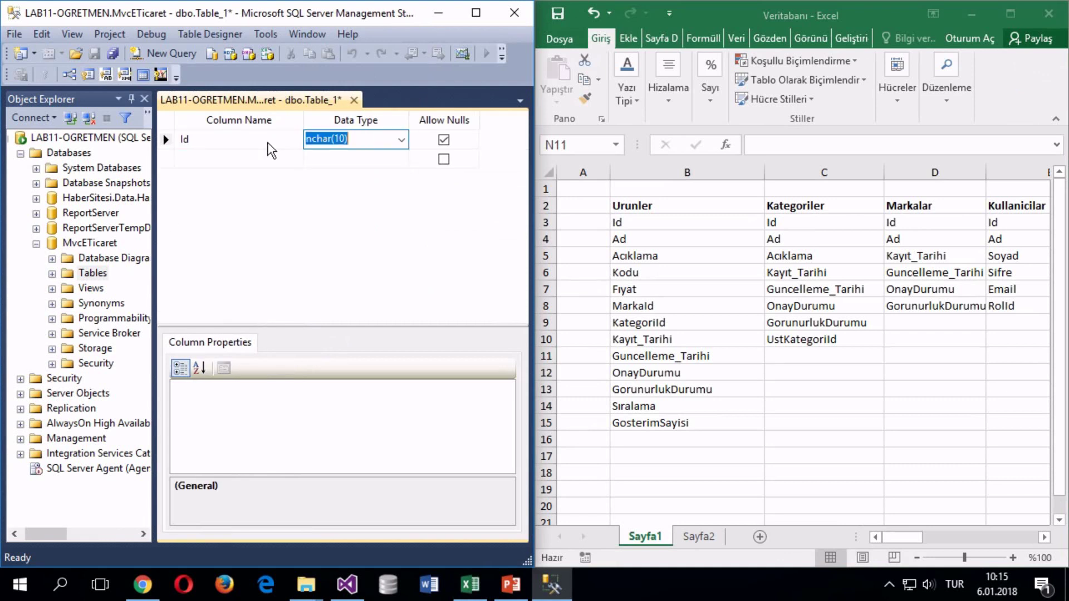
pyautogui.write('int')
pyautogui.press('Tab')
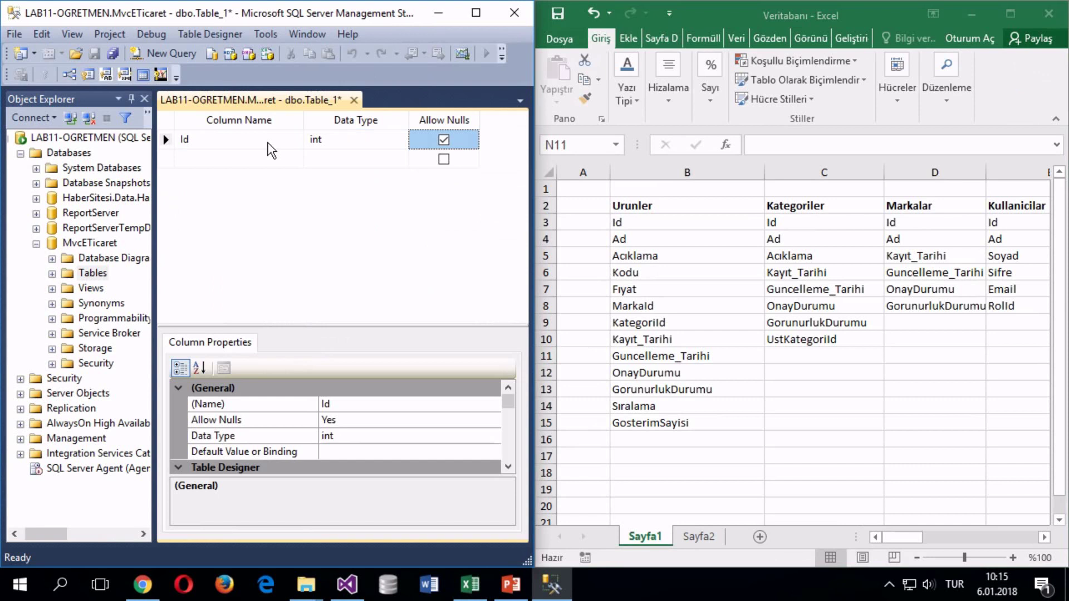
pyautogui.press('space')
pyautogui.press('Tab')
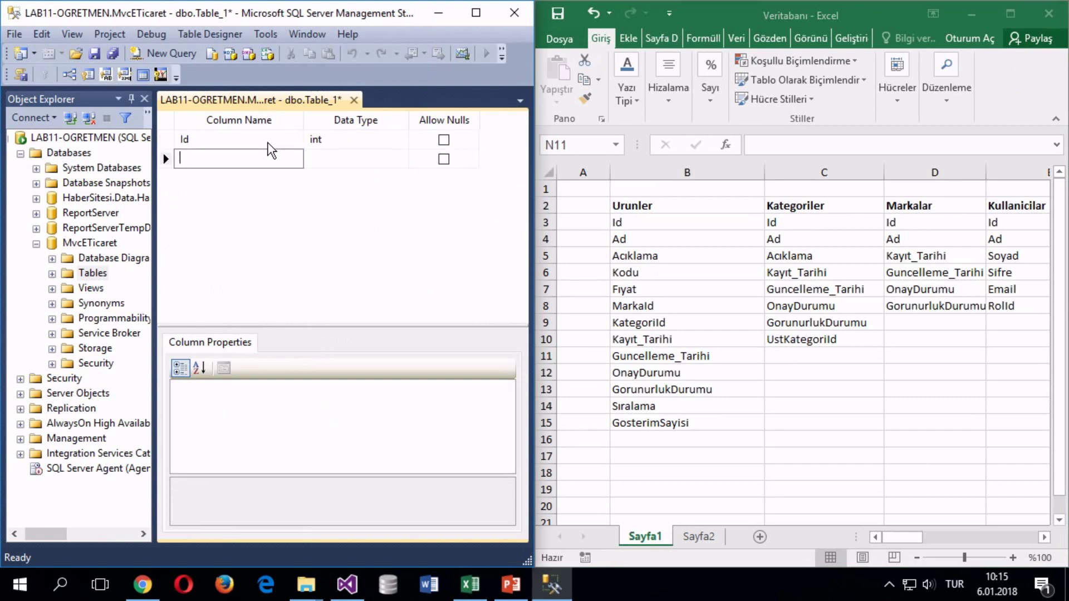
# Step: Add a column named Ad below Id with the data type nvarchar(250)
pyautogui.write('aD')
pyautogui.press('Tab')
pyautogui.hotkey('shift', 'Tab')
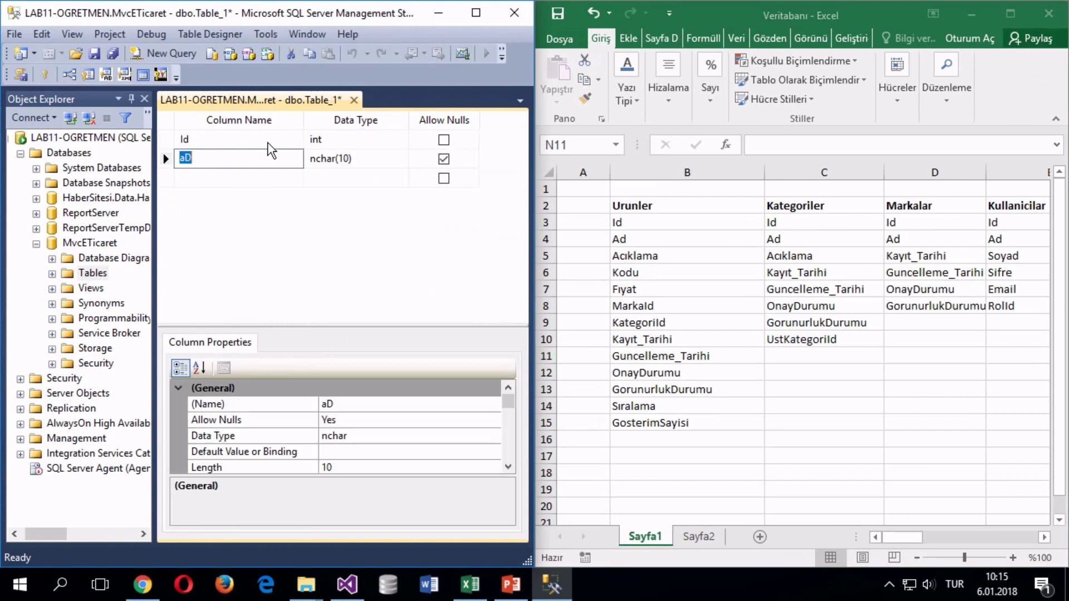
pyautogui.write('AD')
pyautogui.press('Tab')
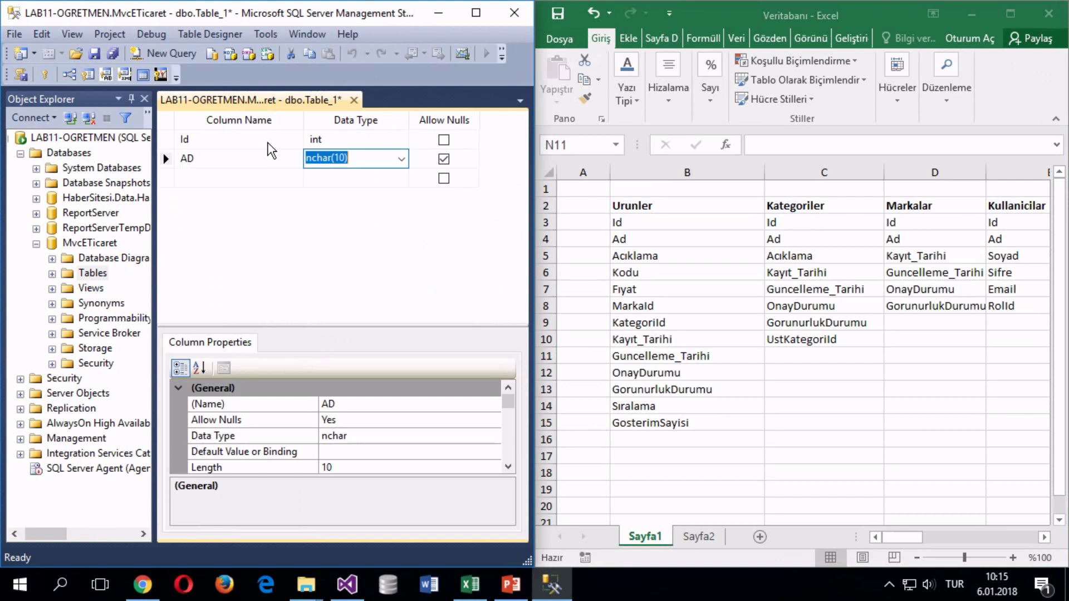
pyautogui.hotkey('shift', 'Tab')
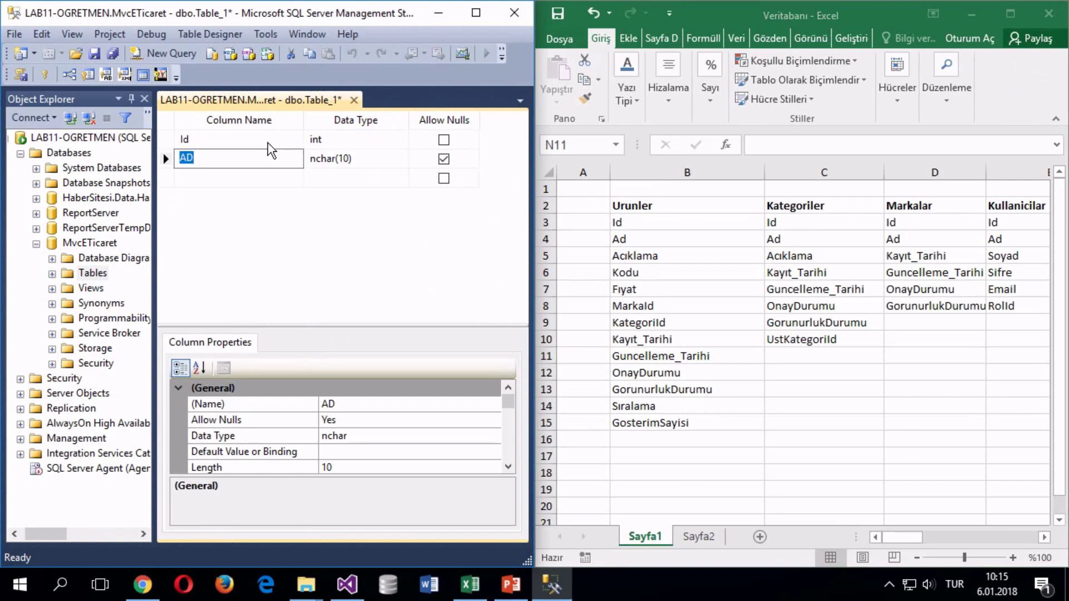
pyautogui.write('Ad')
pyautogui.press('Tab')
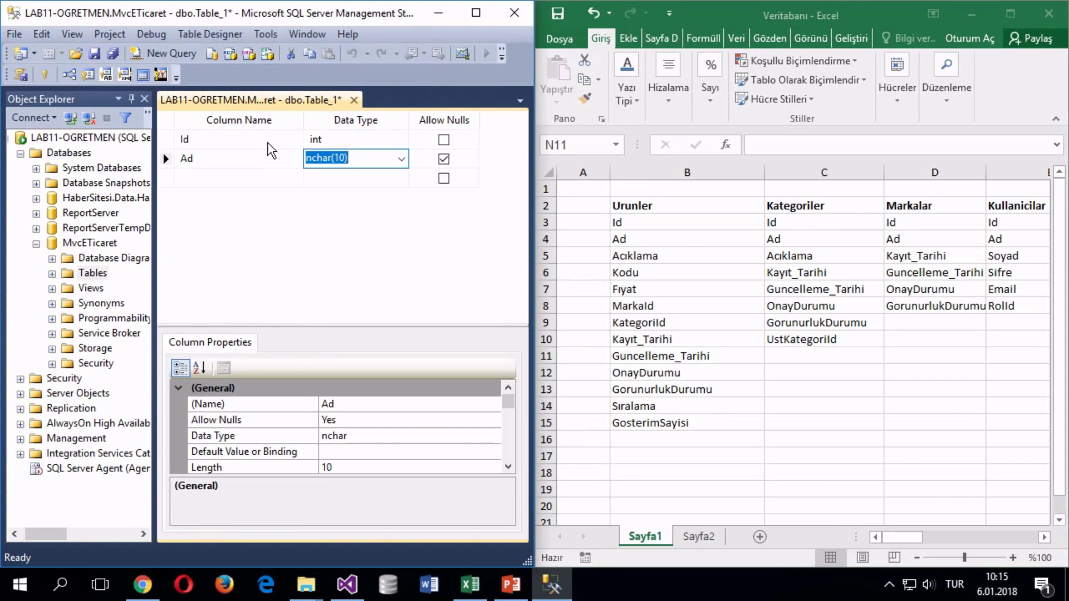
pyautogui.write('nvar')
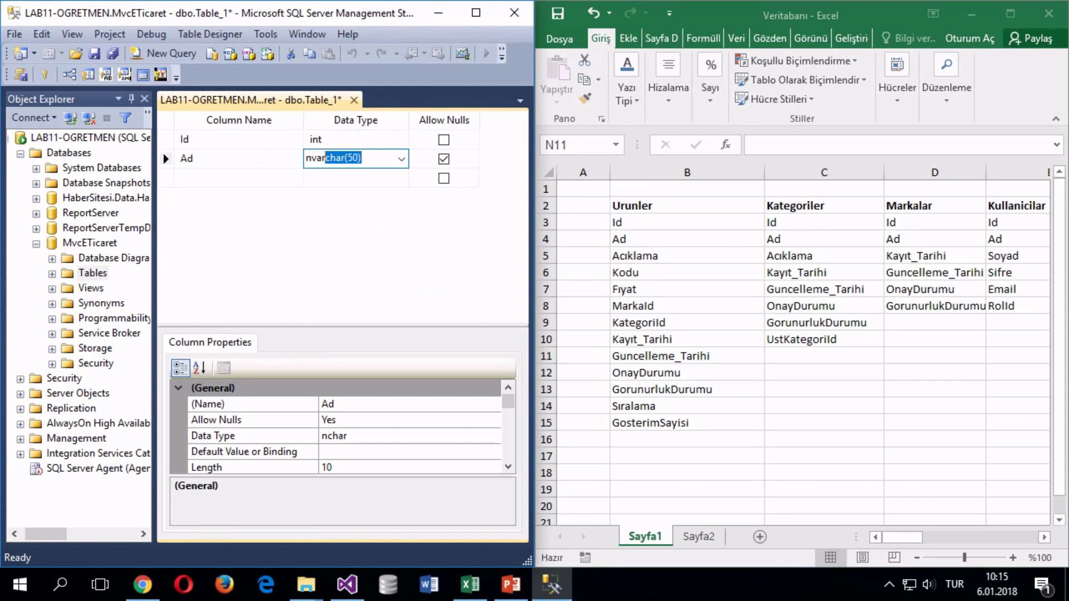
pyautogui.click(331, 158)
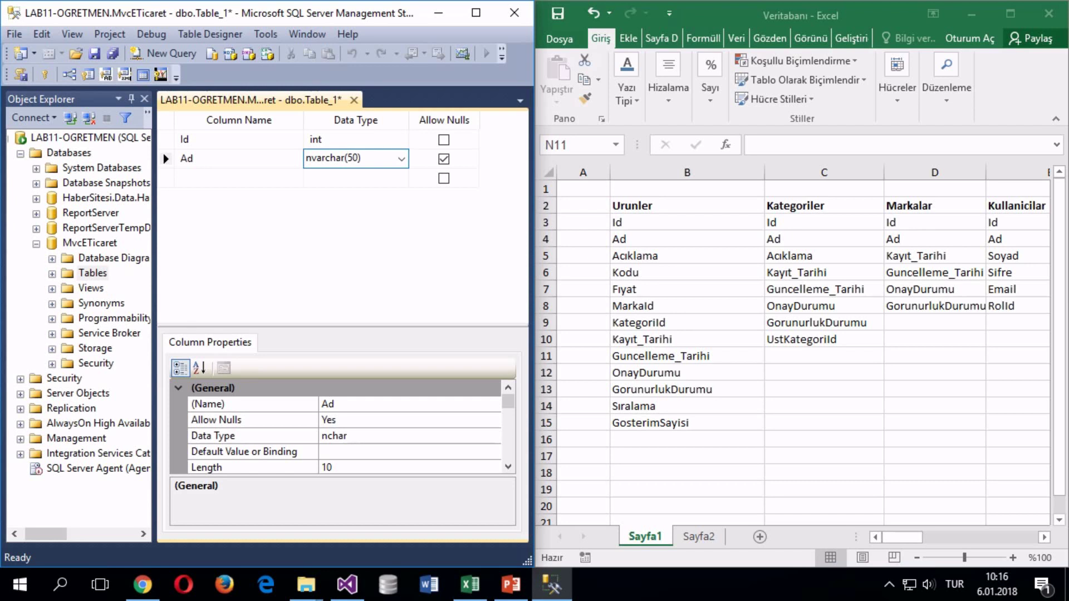
pyautogui.write('2')
pyautogui.press('Down')
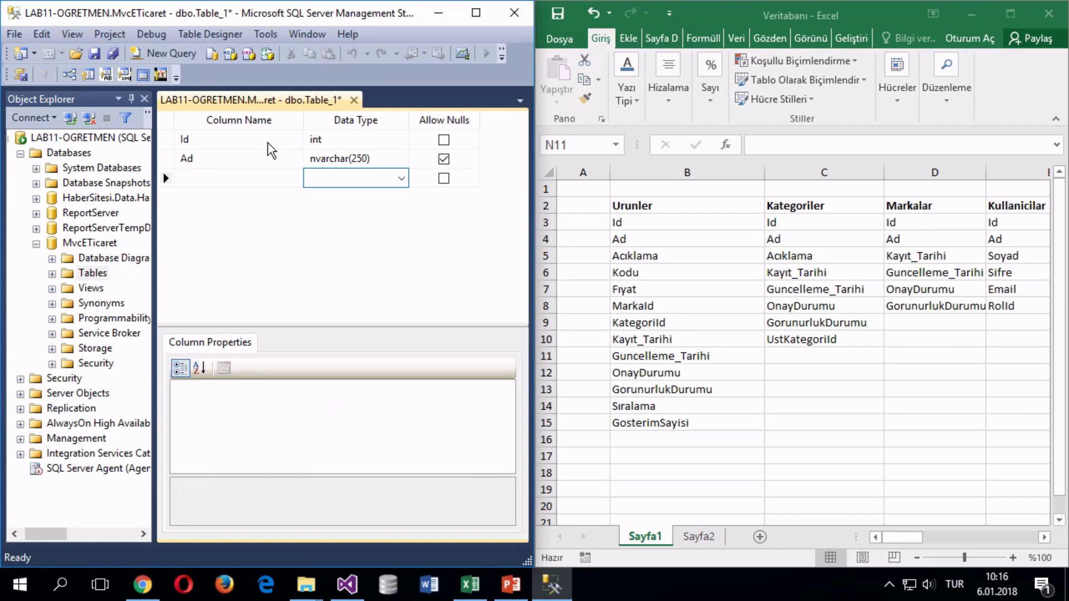
# Step: Add an Aciklama column with the same nvarchar(250) type as Ad, and disallow nulls for Ad
pyautogui.hotkey('shift', 'Tab')
pyautogui.write('Aciklama')
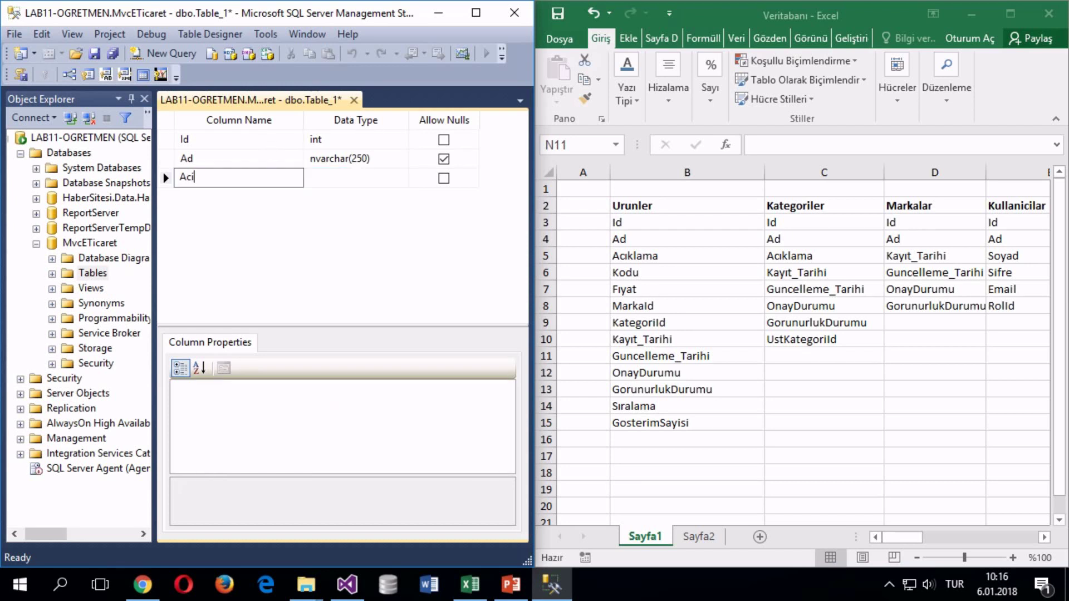
pyautogui.press('Tab')
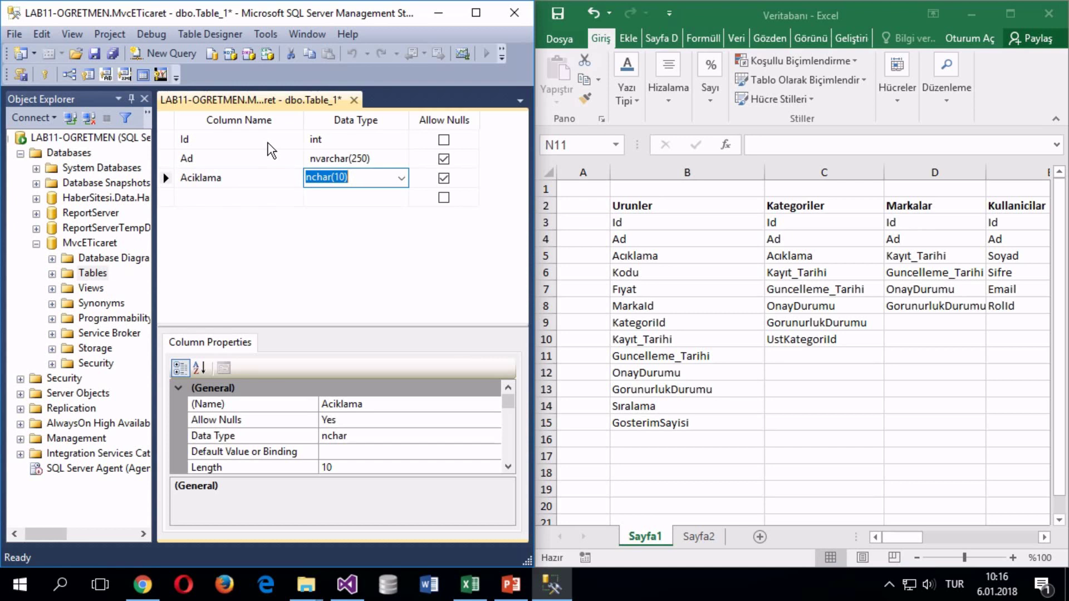
pyautogui.click(323, 163)
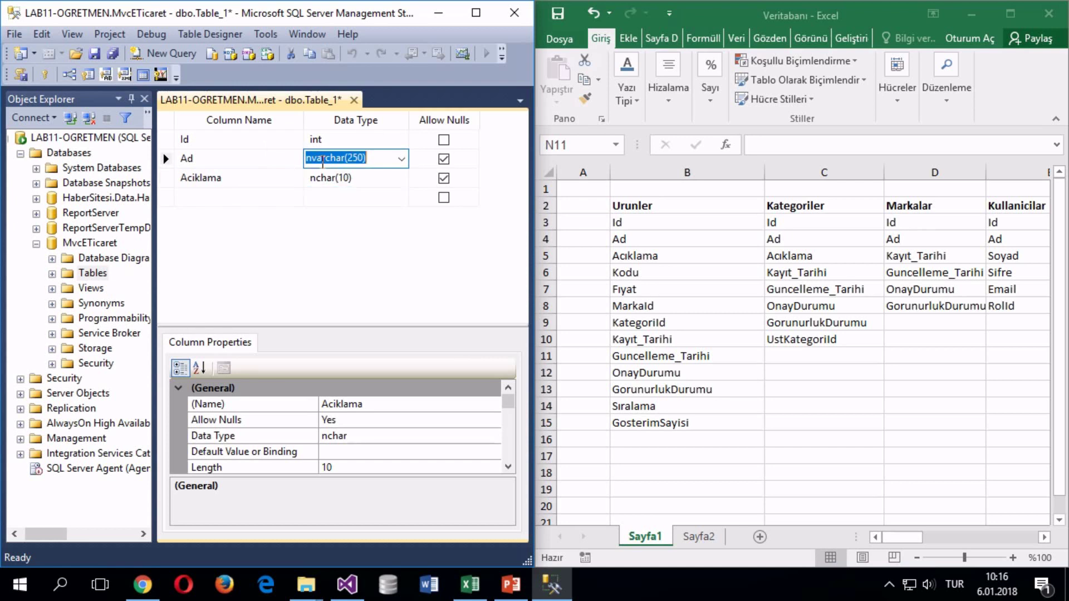
pyautogui.hotkey('ctrl', 'c')
pyautogui.click(319, 180)
pyautogui.hotkey('ctrl', 'v')
pyautogui.click(248, 196)
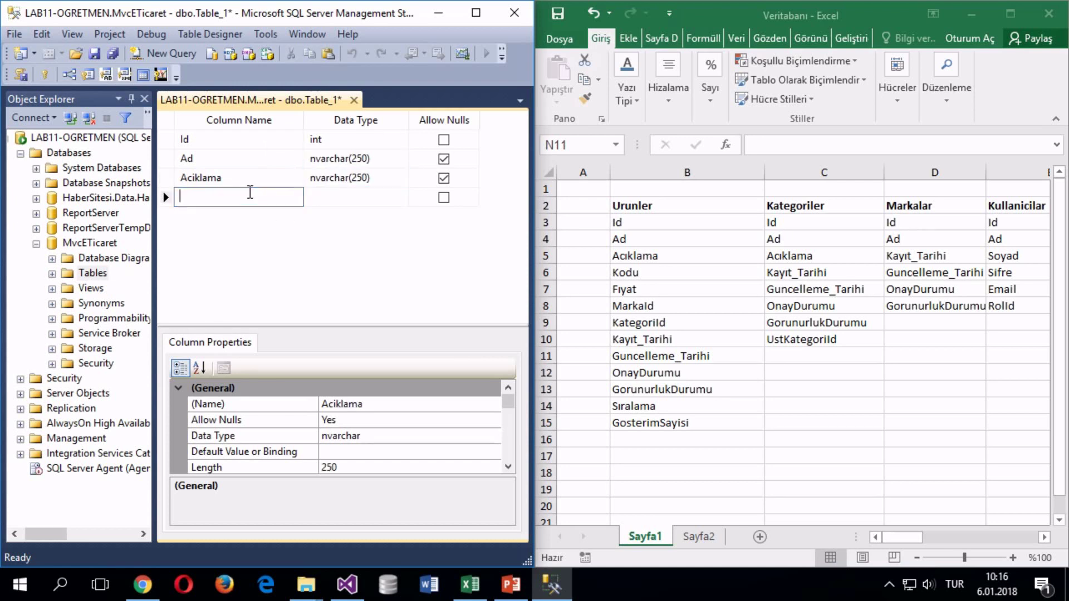
pyautogui.click(443, 158)
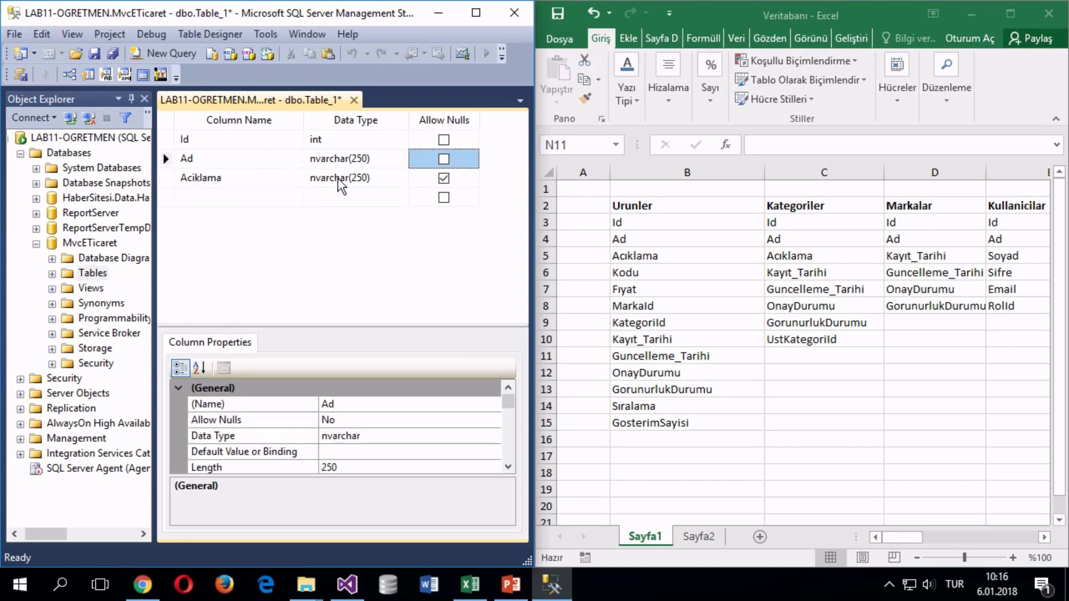
# Step: Add a Kodu column below Aciklama with the type nchar(10) and disallow nulls for it
pyautogui.click(203, 198)
pyautogui.write('Ko')
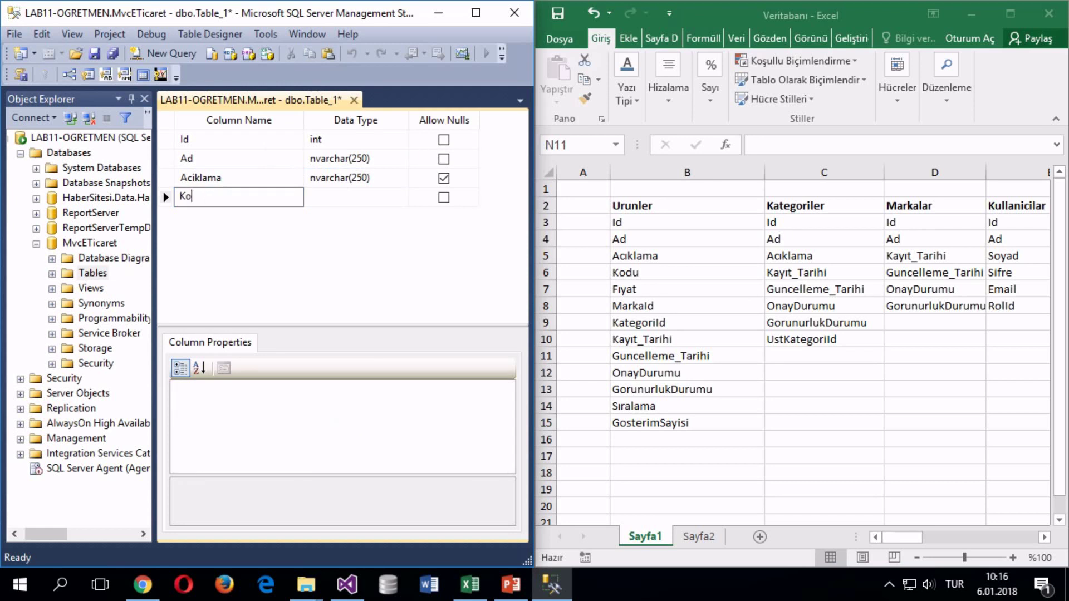
pyautogui.write('du')
pyautogui.press('Tab')
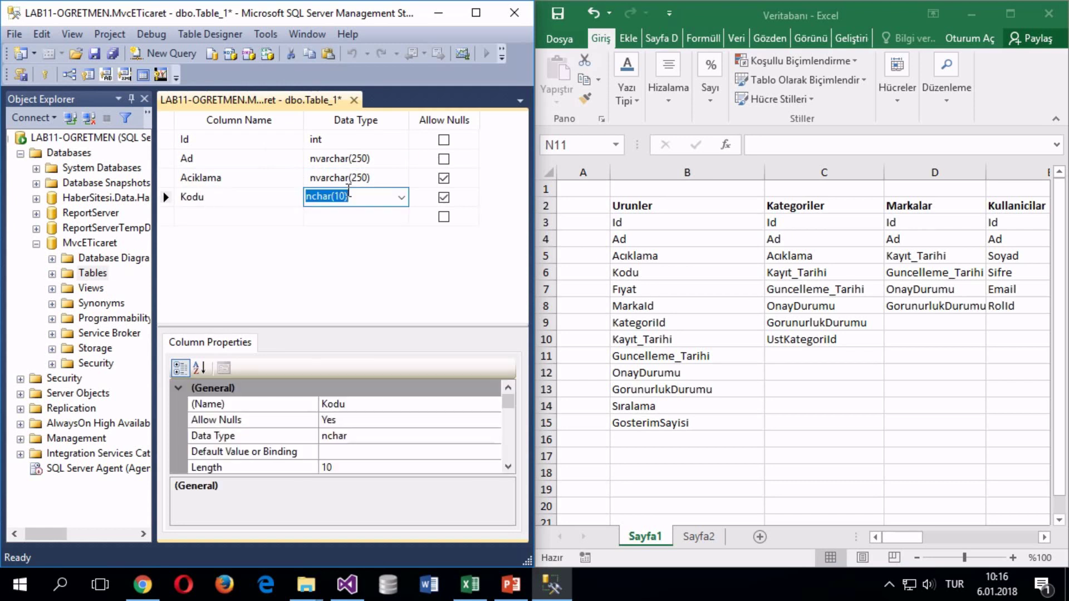
pyautogui.click(248, 216)
pyautogui.click(444, 197)
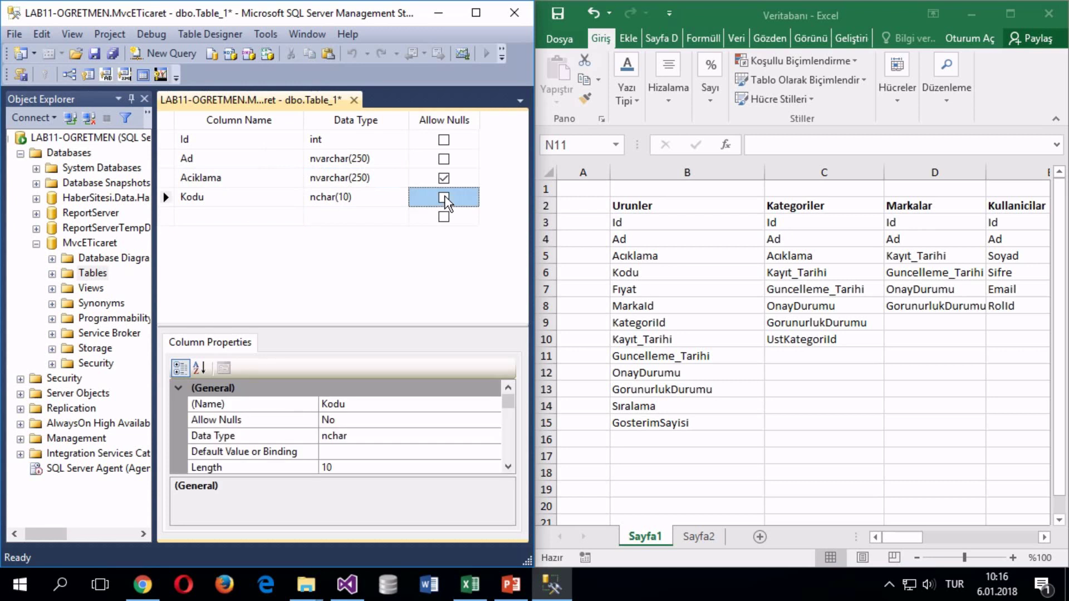
# Step: Add a Fiyat column of type money below Kodu and go to the next empty column name
pyautogui.click(241, 216)
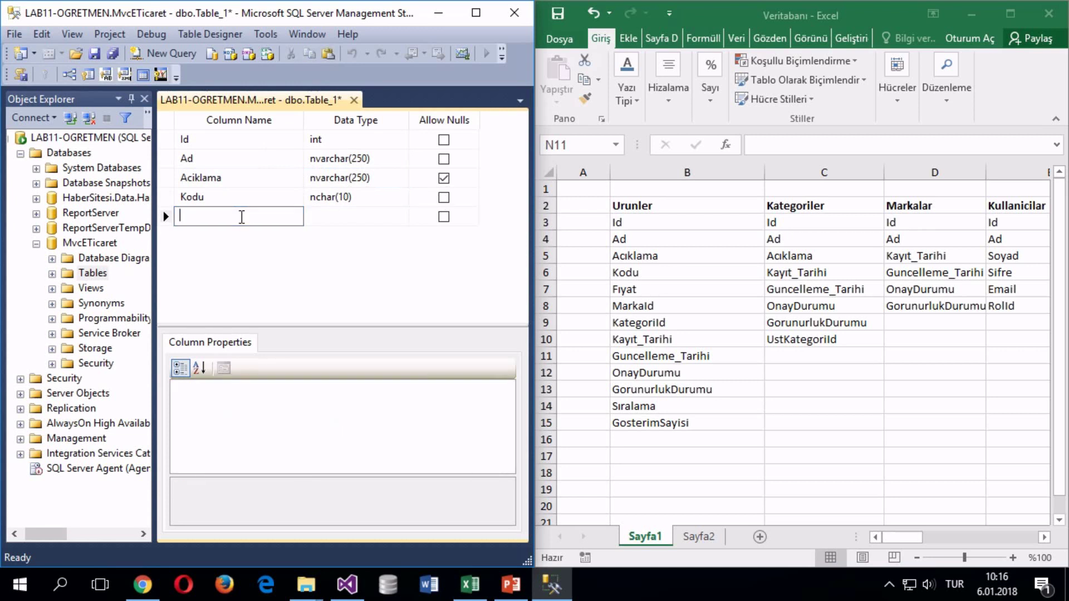
pyautogui.write('Fiyat')
pyautogui.press('Tab')
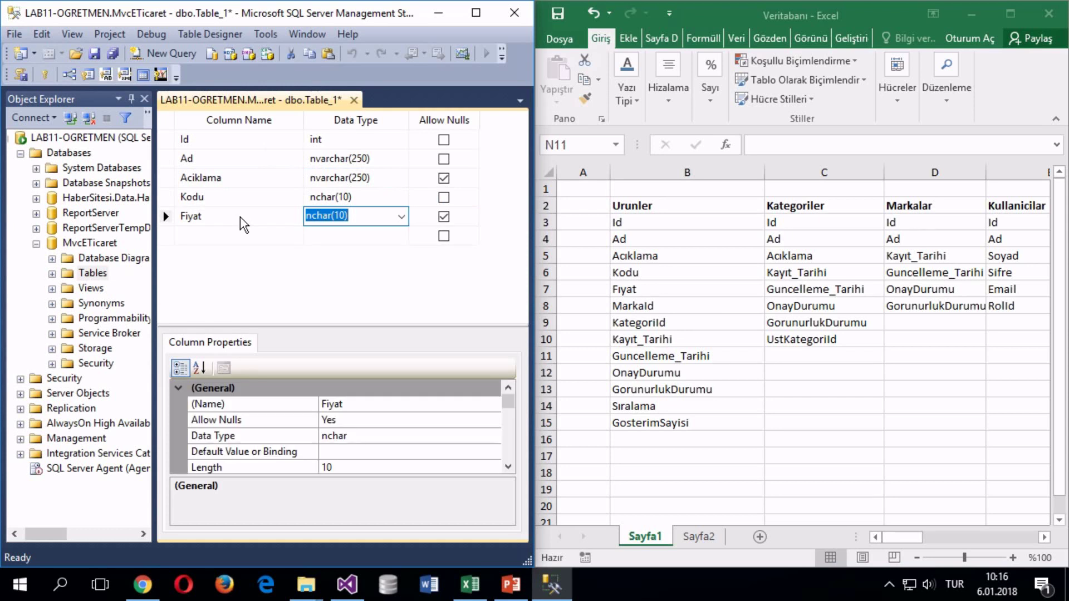
pyautogui.write('money')
pyautogui.press('Return')
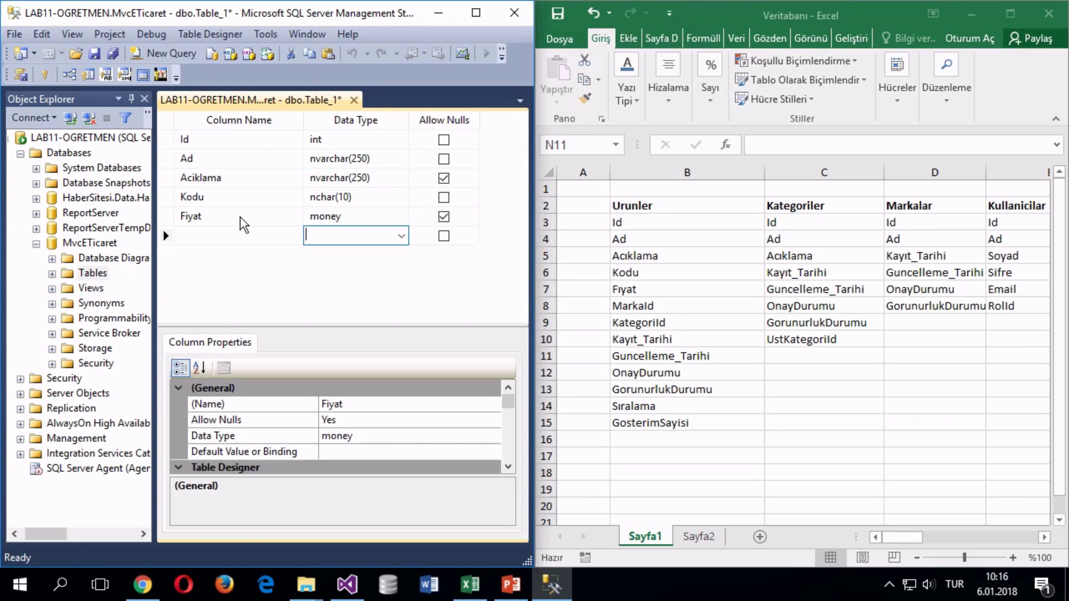
pyautogui.click(242, 245)
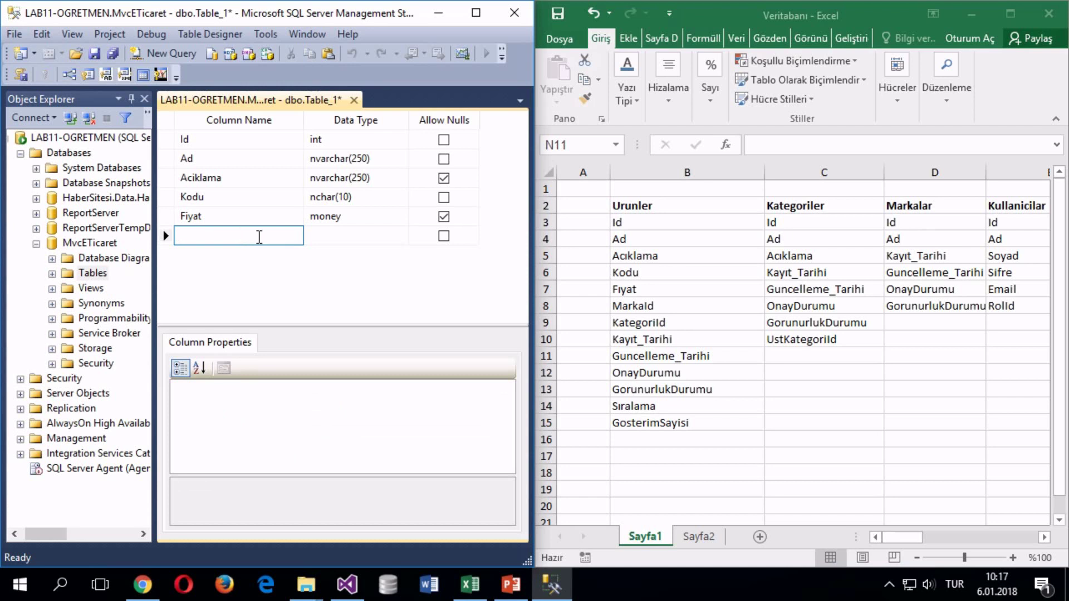
# Step: Add a MarkaId column of type int below Fiyat, leaving nulls allowed
pyautogui.write('MarkaId')
pyautogui.press('Tab')
pyautogui.write('int')
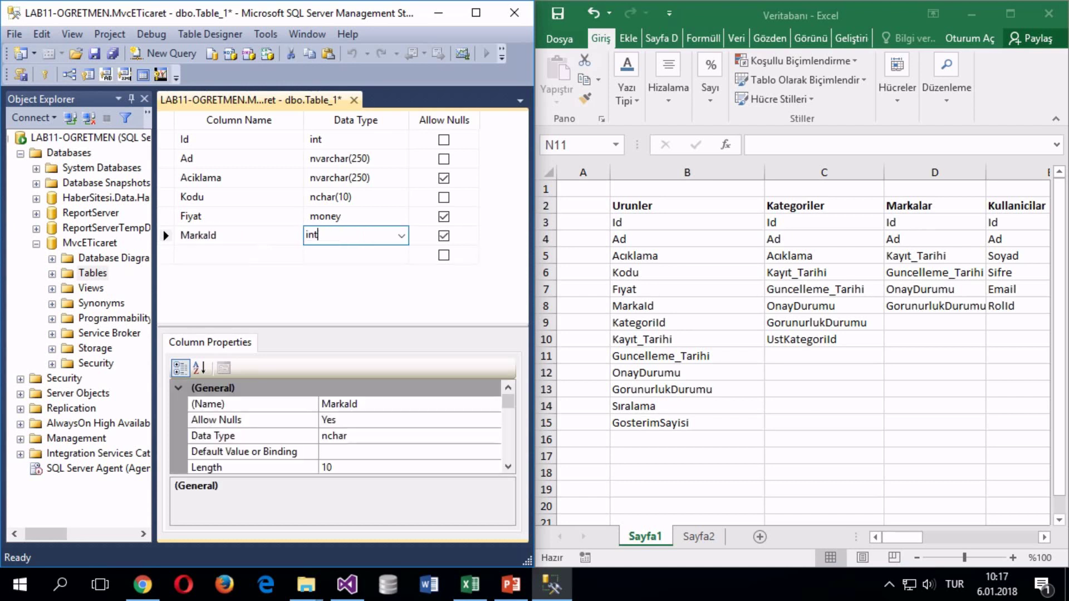
pyautogui.press('Return')
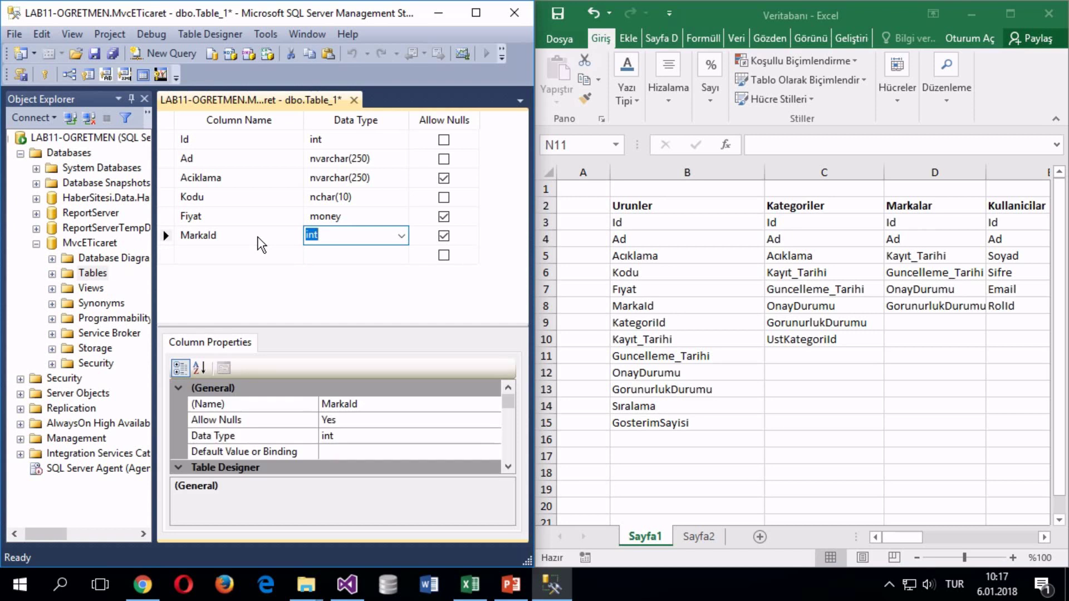
pyautogui.press('Tab')
pyautogui.press('Tab')
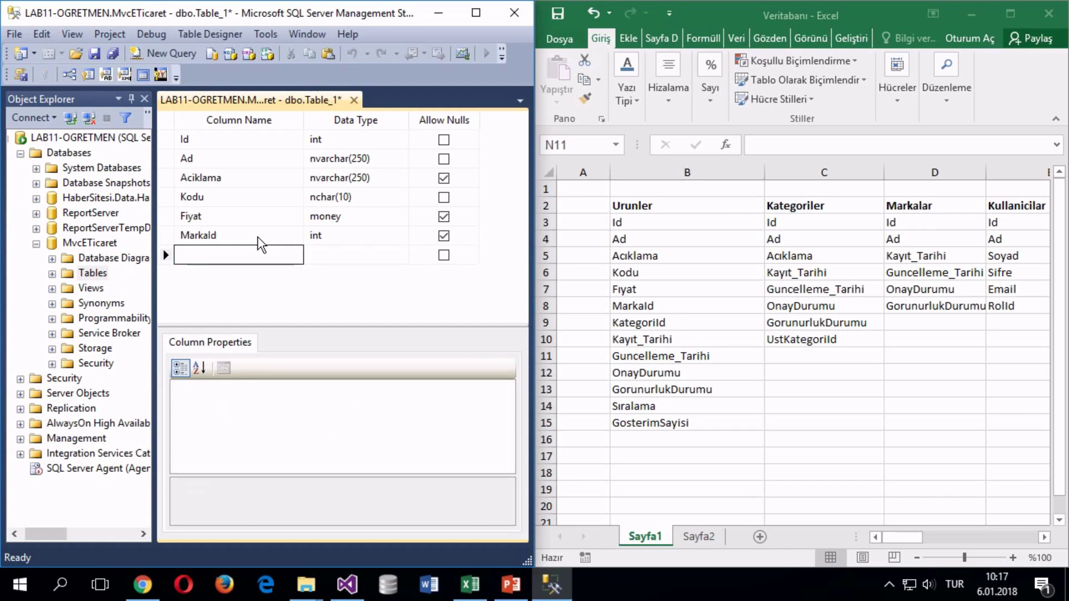
# Step: Add a KategoriId column of type int below MarkaId and disallow nulls for it
pyautogui.write('KategoriId')
pyautogui.press('Tab')
pyautogui.write('int')
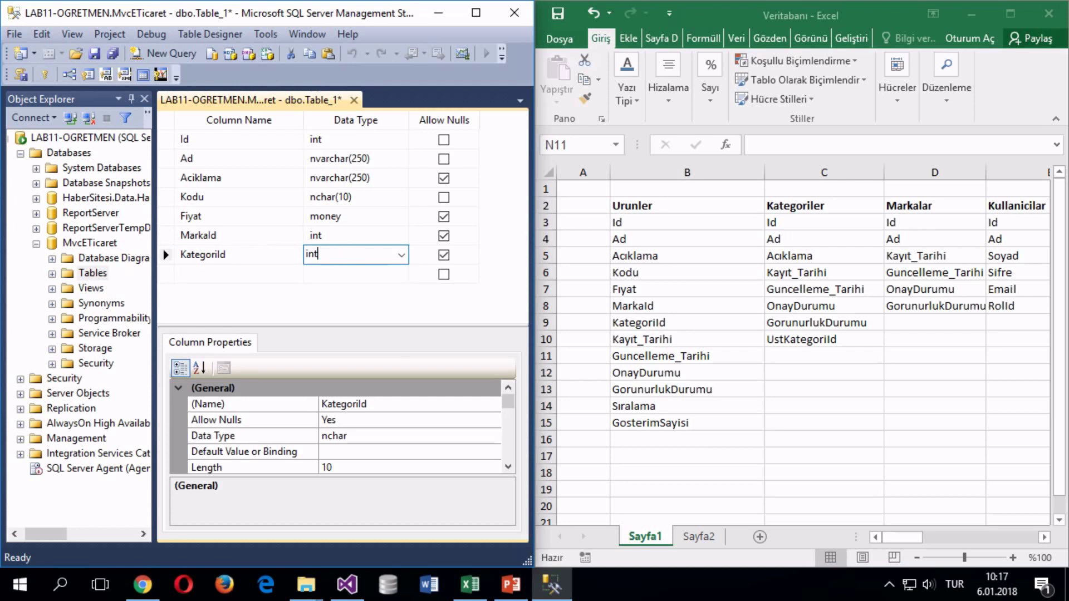
pyautogui.press('Tab')
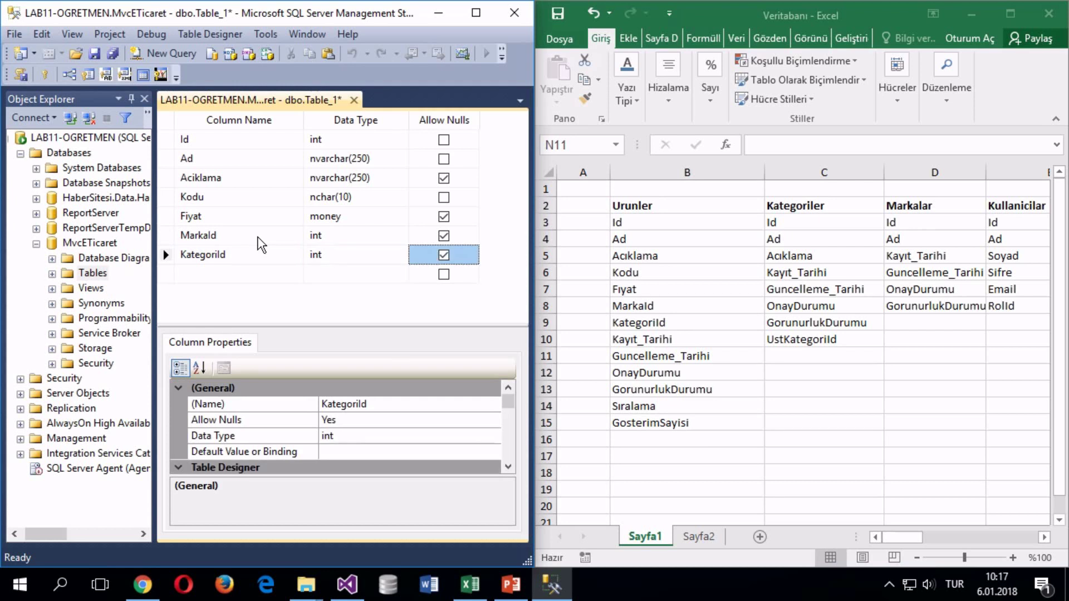
pyautogui.press('space')
pyautogui.press('Tab')
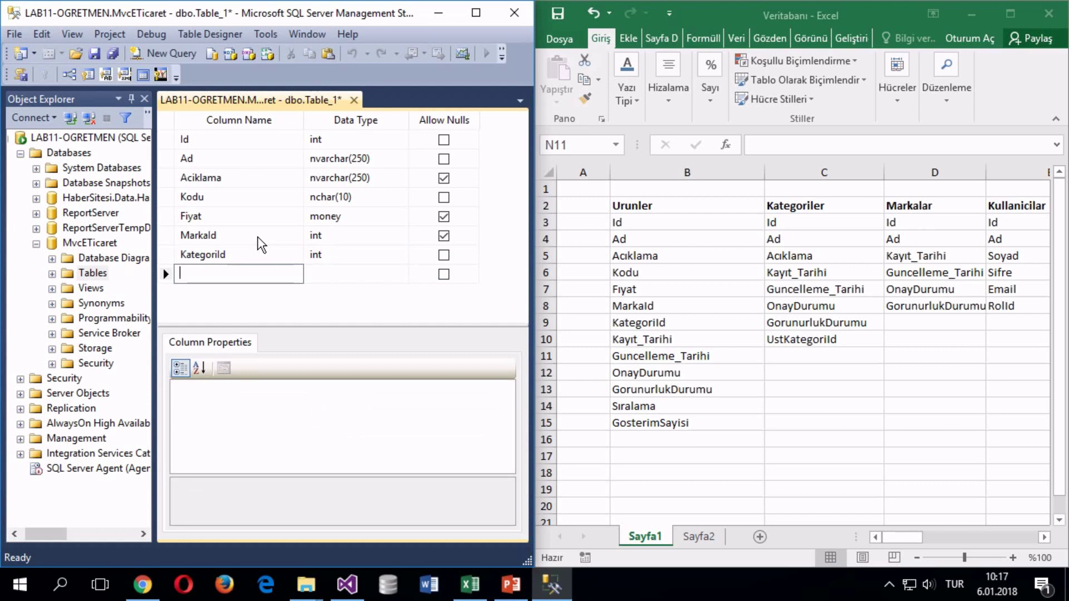
# Step: Disallow nulls for the Fiyat column and return to the empty column name below KategoriId
pyautogui.press('Up')
pyautogui.press('Up')
pyautogui.press('Up')
pyautogui.press('Tab')
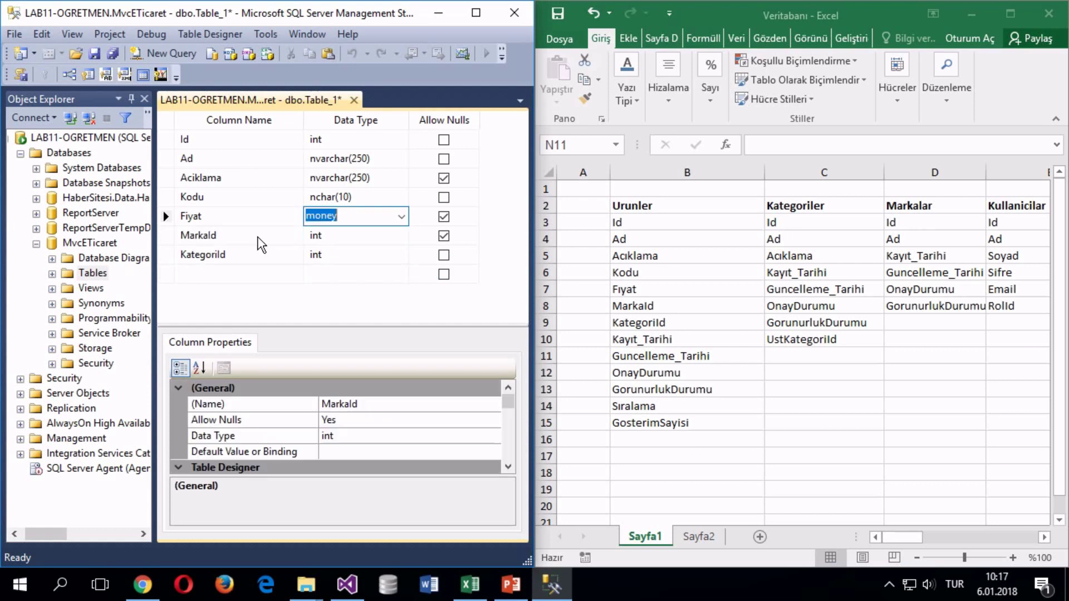
pyautogui.press('Tab')
pyautogui.press('space')
pyautogui.press('Down')
pyautogui.press('Down')
pyautogui.press('Down')
pyautogui.hotkey('shift', 'Tab')
pyautogui.hotkey('shift', 'Tab')
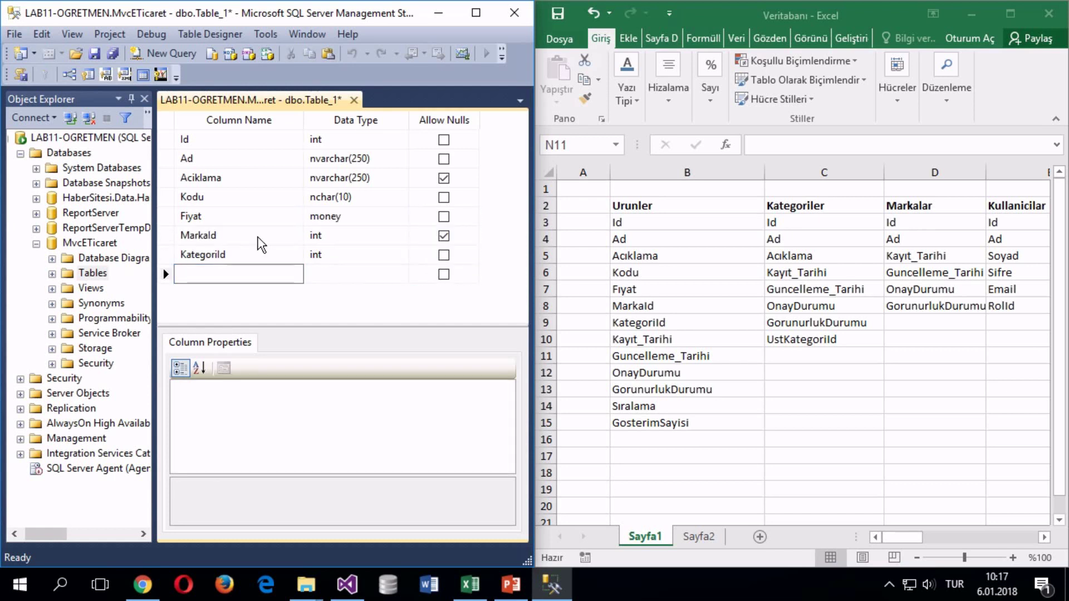
# Step: Add a KayitTarihi column with the data type date below KategoriId
pyautogui.write('KayitTarihi')
pyautogui.press('Tab')
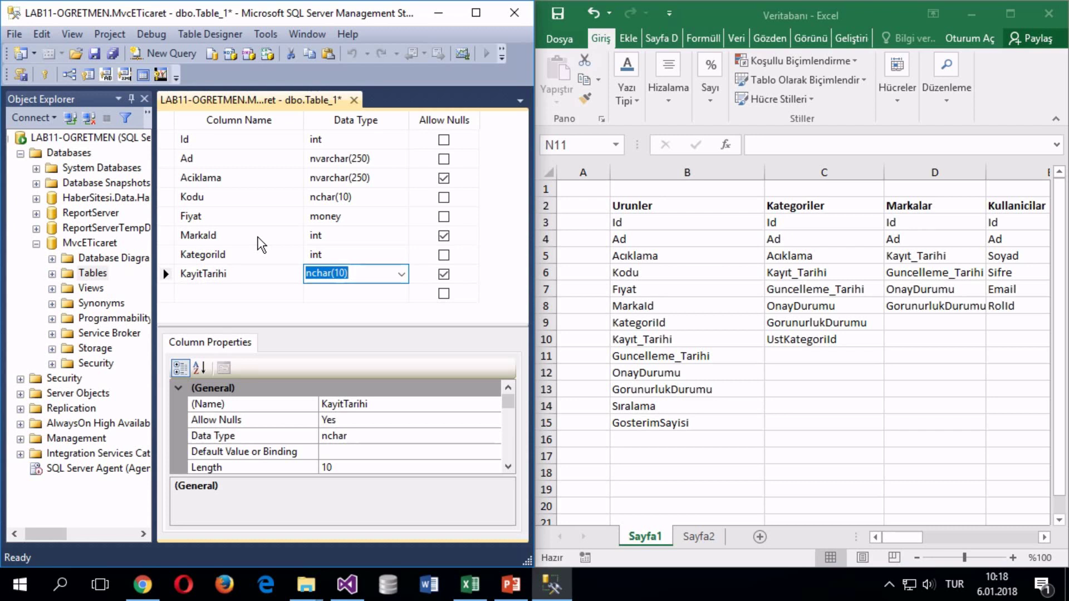
pyautogui.write('date')
pyautogui.press('Return')
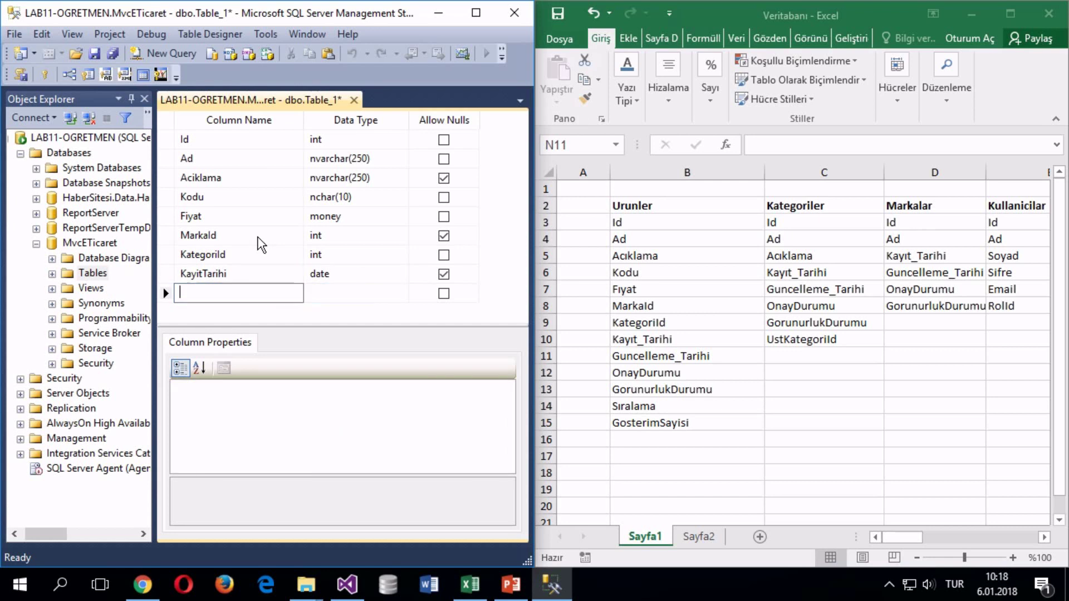
# Step: Add a KayitSaati column of type time(7) and disallow nulls for both KayitTarihi and KayitSaati
pyautogui.write('KayitSaati')
pyautogui.click(329, 290)
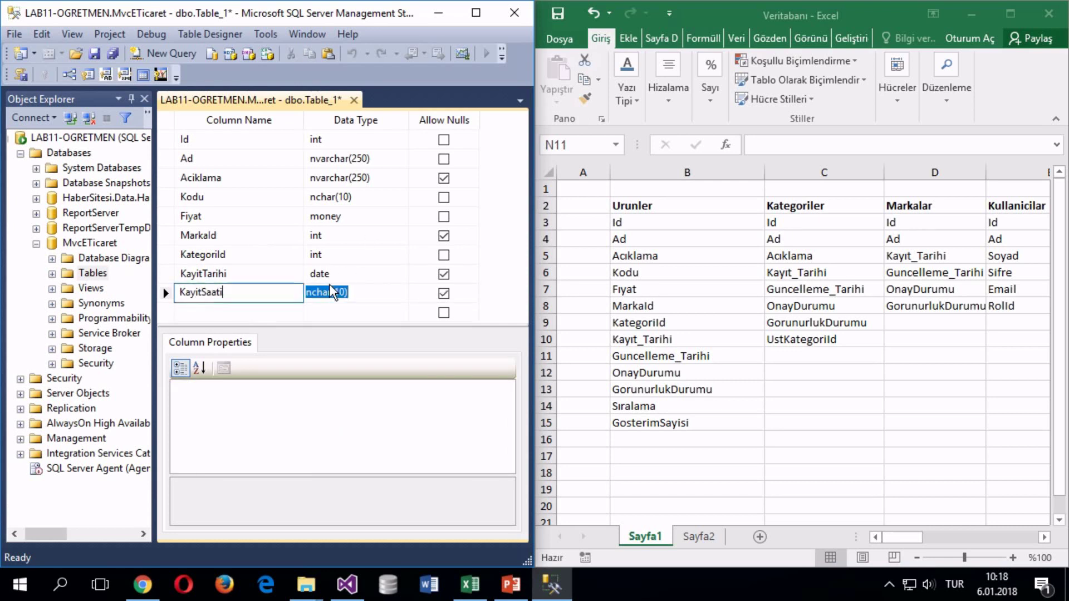
pyautogui.write('time(7')
pyautogui.press('Down')
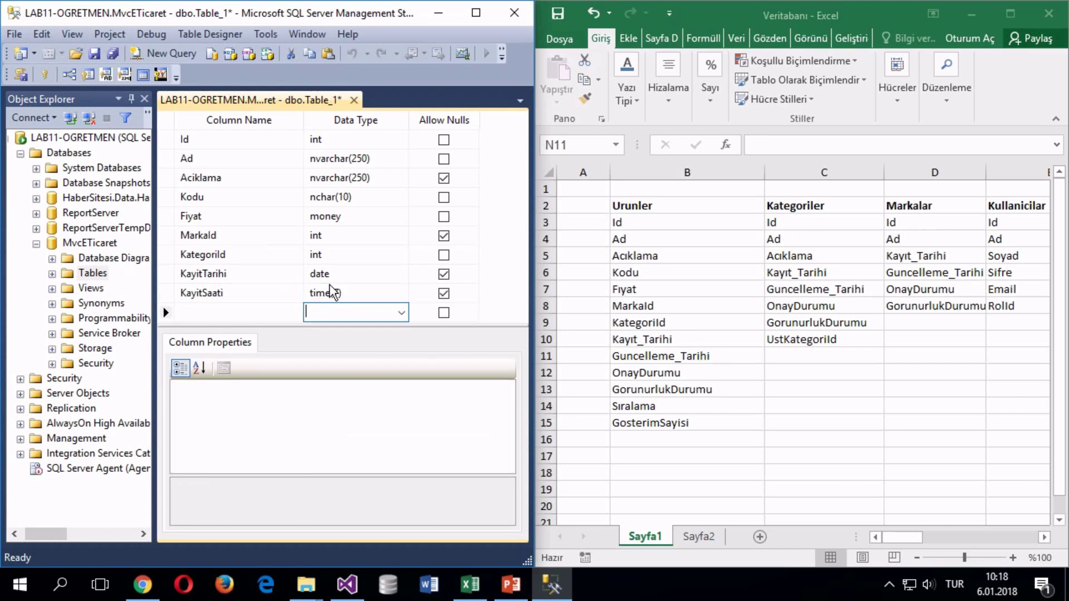
pyautogui.click(444, 292)
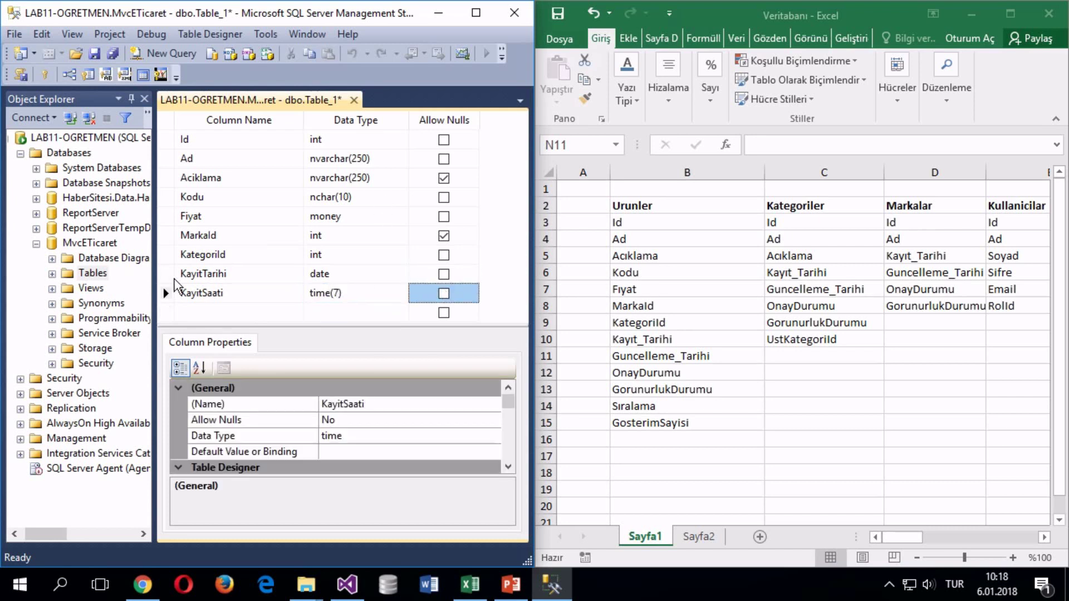
# Step: Set the default value of both the KayitTarihi and KayitSaati columns to getdate()
pyautogui.click(165, 273)
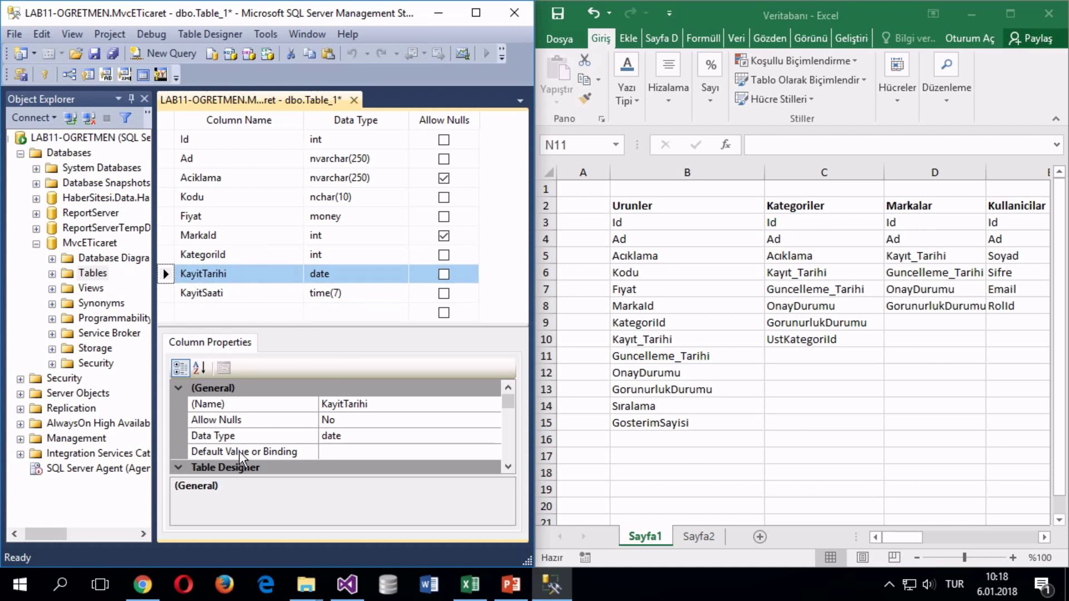
pyautogui.click(320, 453)
pyautogui.write('g')
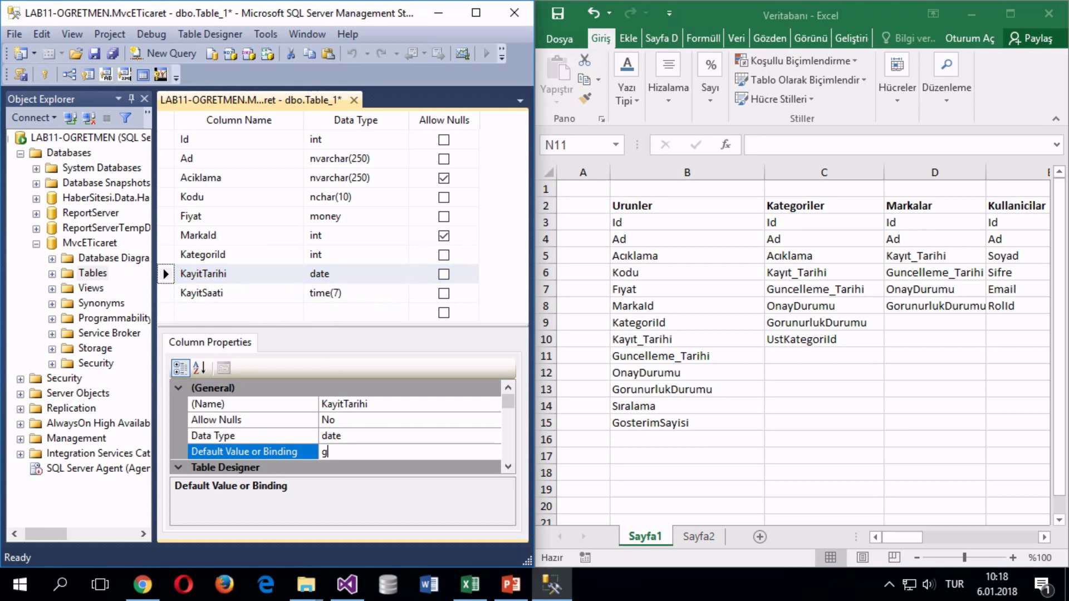
pyautogui.write('etdate()')
pyautogui.click(166, 291)
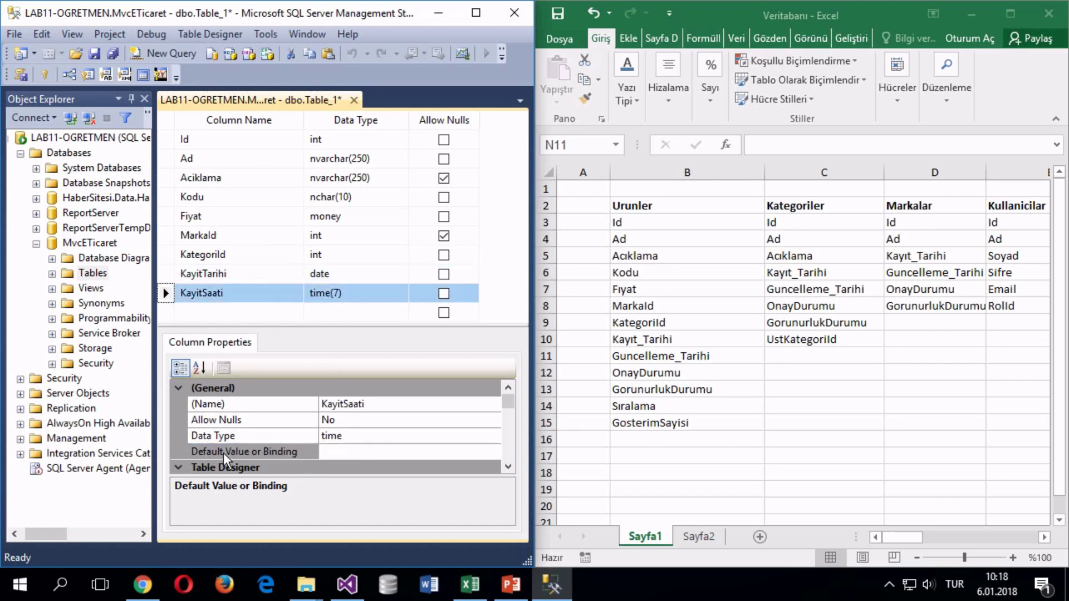
pyautogui.click(333, 452)
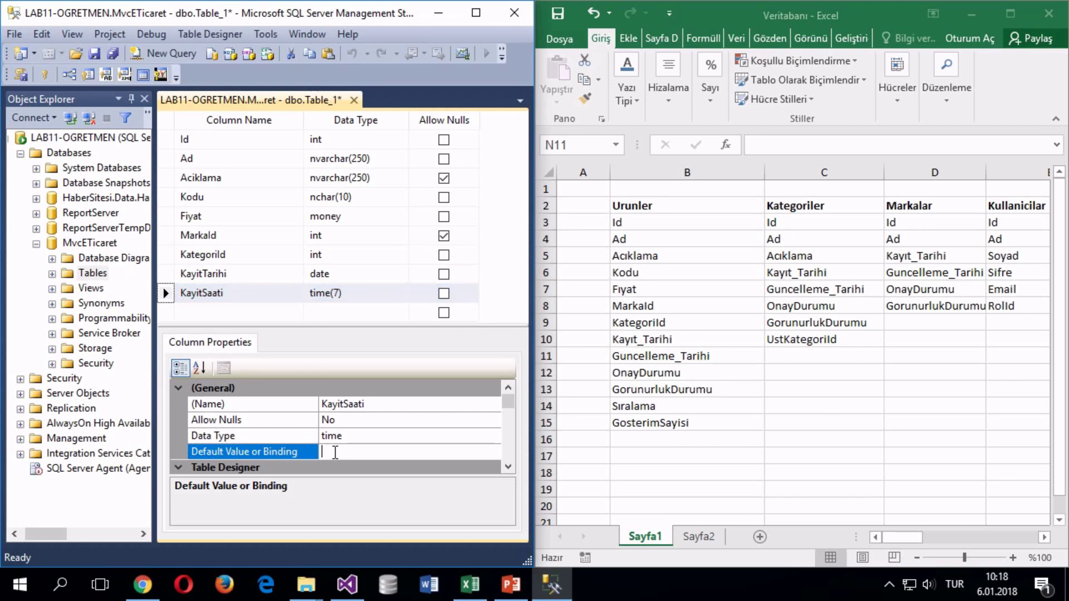
pyautogui.write('getdate()')
pyautogui.click(203, 315)
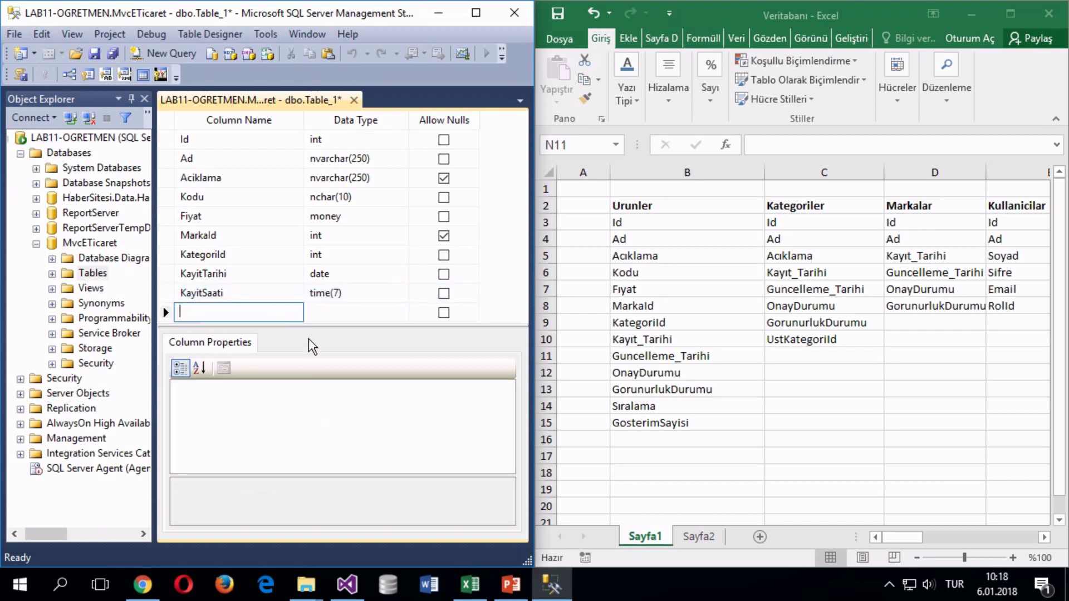
# Step: Enlarge the column grid and add a GuncellemeTarihi column of type datetime that allows nulls
pyautogui.moveTo(308, 326); pyautogui.dragTo(311, 356)
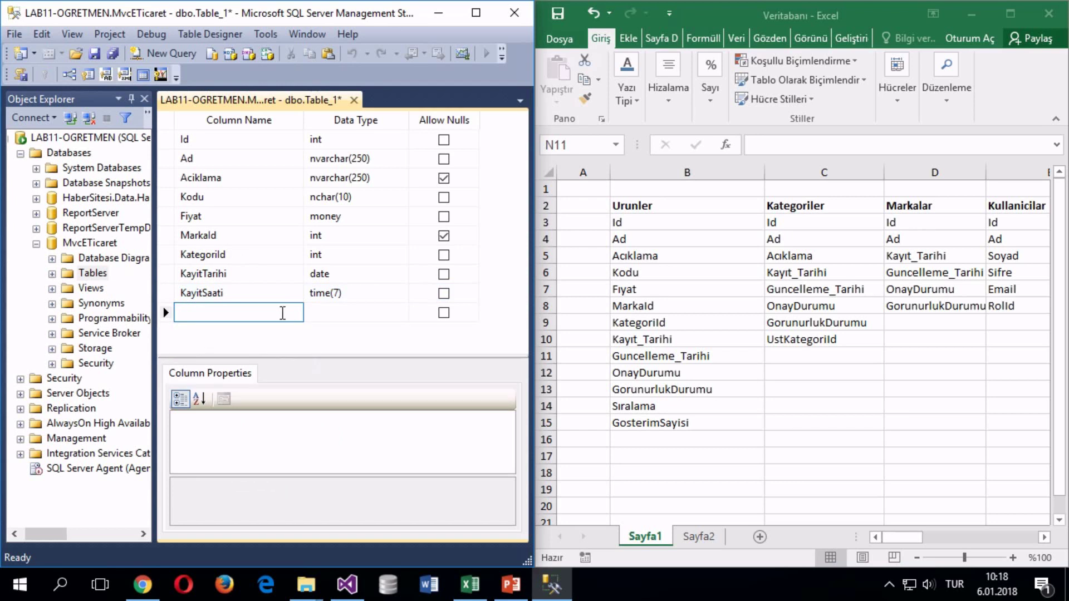
pyautogui.write('GuncellemeTarihi')
pyautogui.press('Tab')
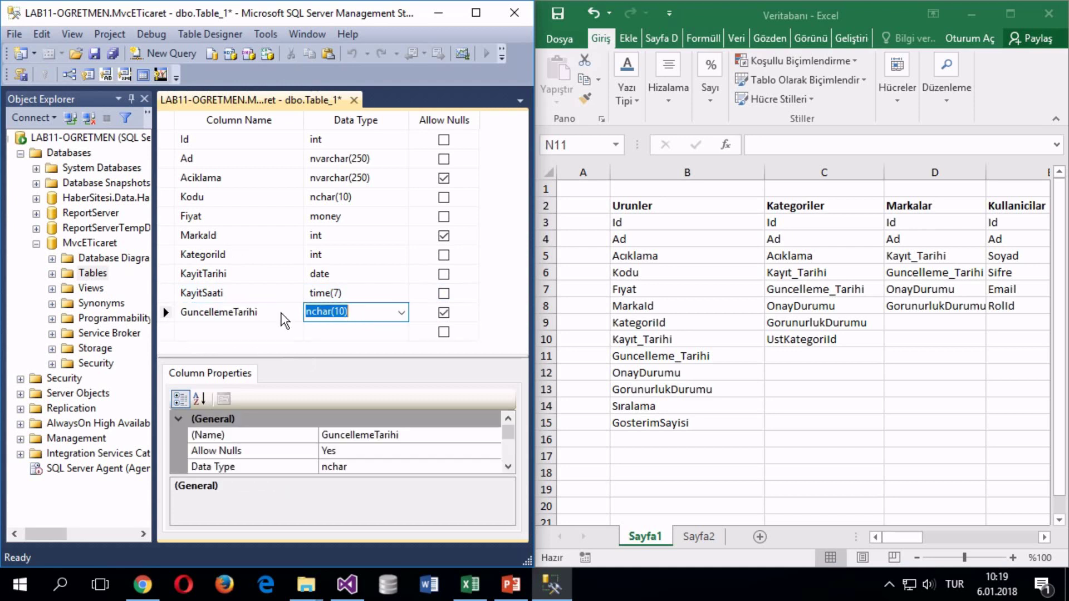
pyautogui.write('datetime')
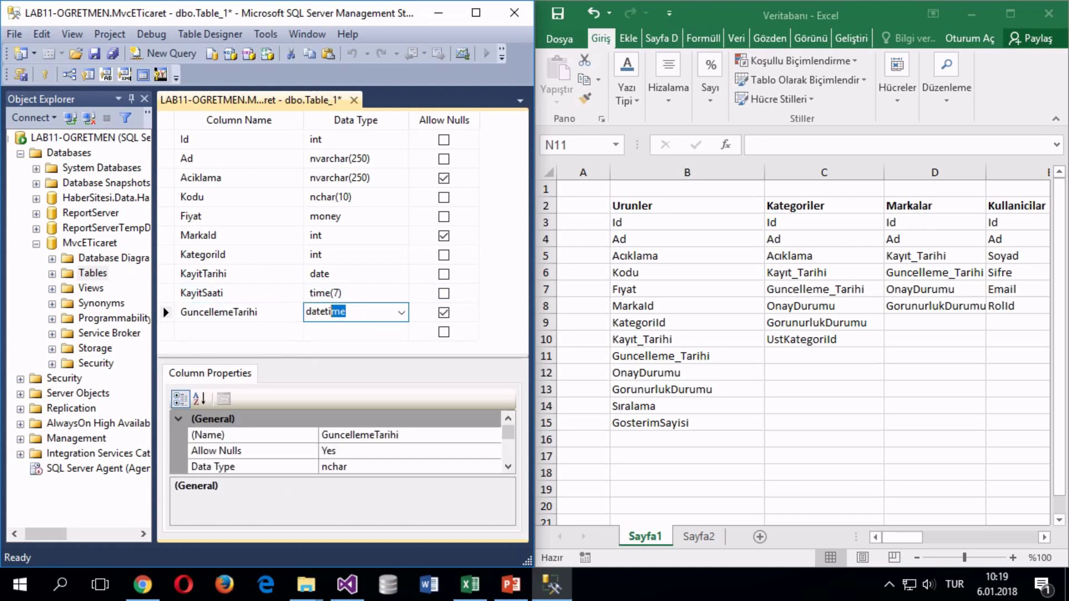
pyautogui.press('Return')
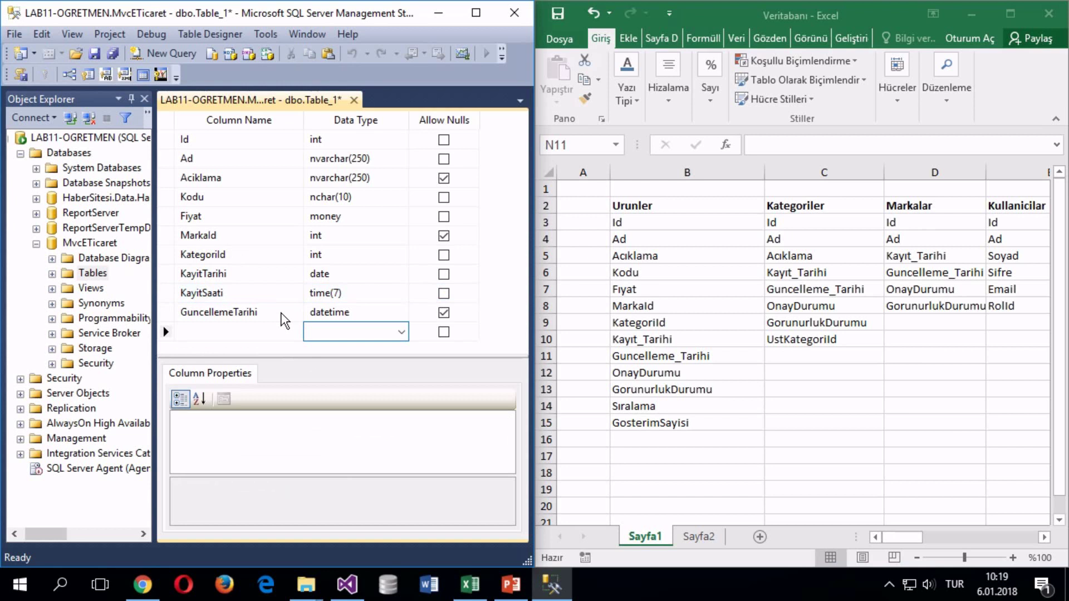
pyautogui.click(194, 329)
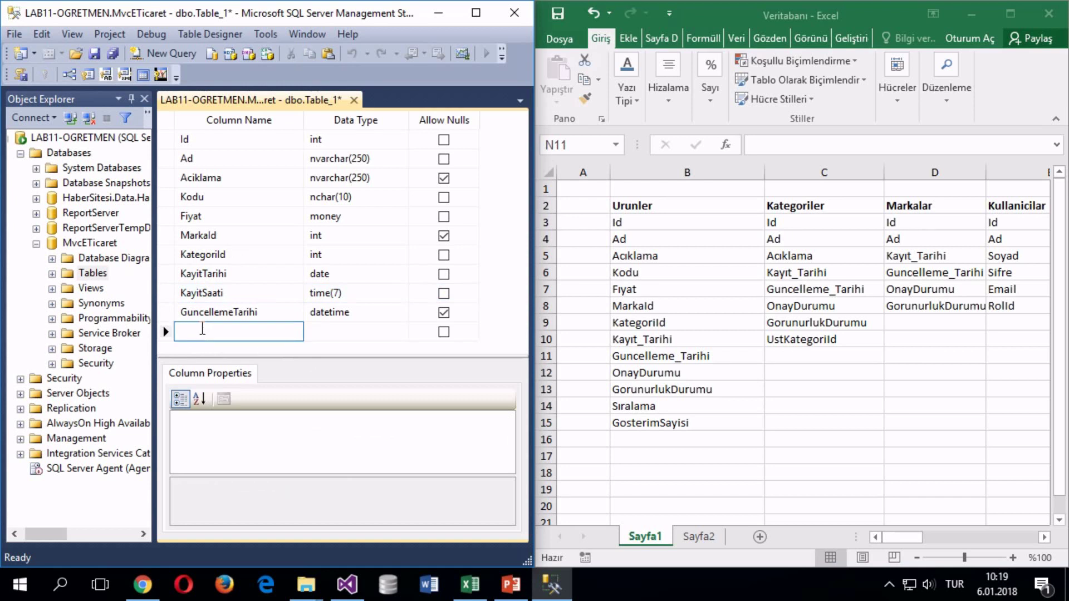
# Step: Add an OnayDurumu column of type int below GuncellemeTarihi and disallow nulls for it
pyautogui.write('OnayDurumu')
pyautogui.press('Tab')
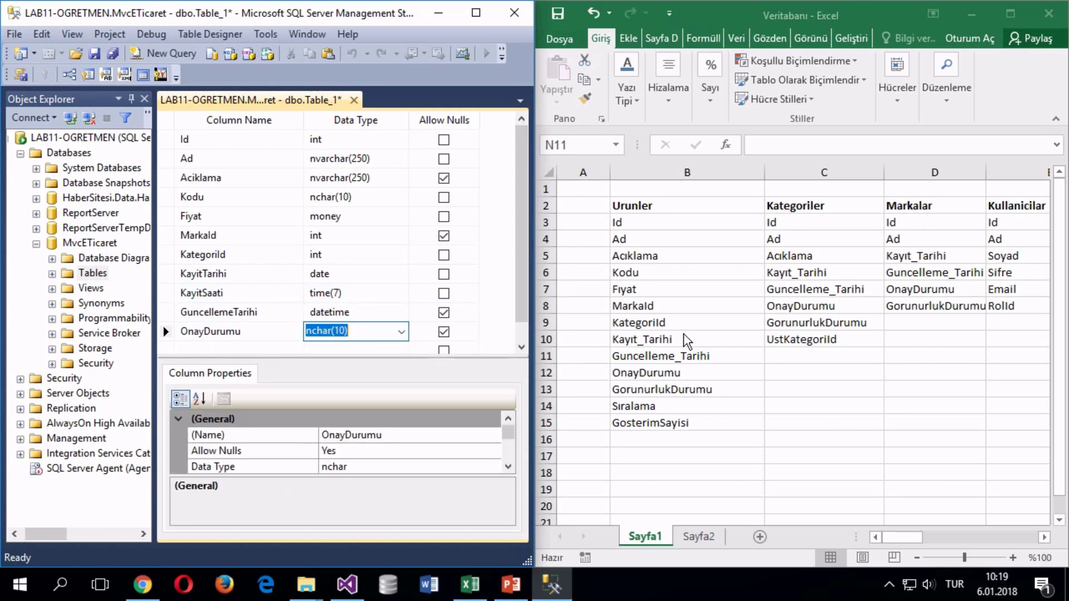
pyautogui.write('int')
pyautogui.press('Tab')
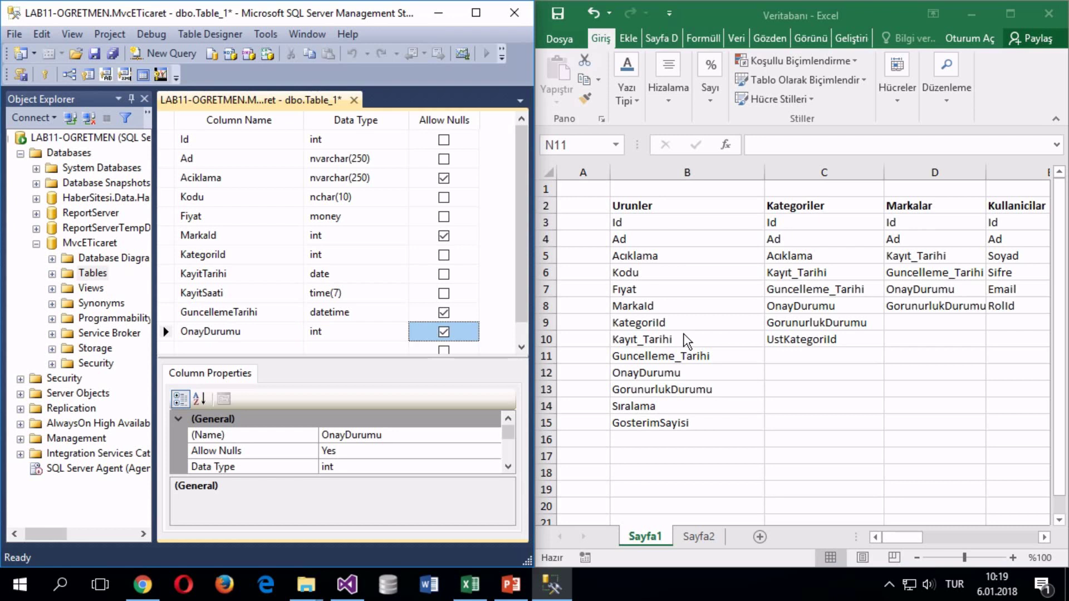
pyautogui.press('space')
# Step: Set the default value of the OnayDurumu column to 1 and check the entry in its column properties
pyautogui.click(165, 334)
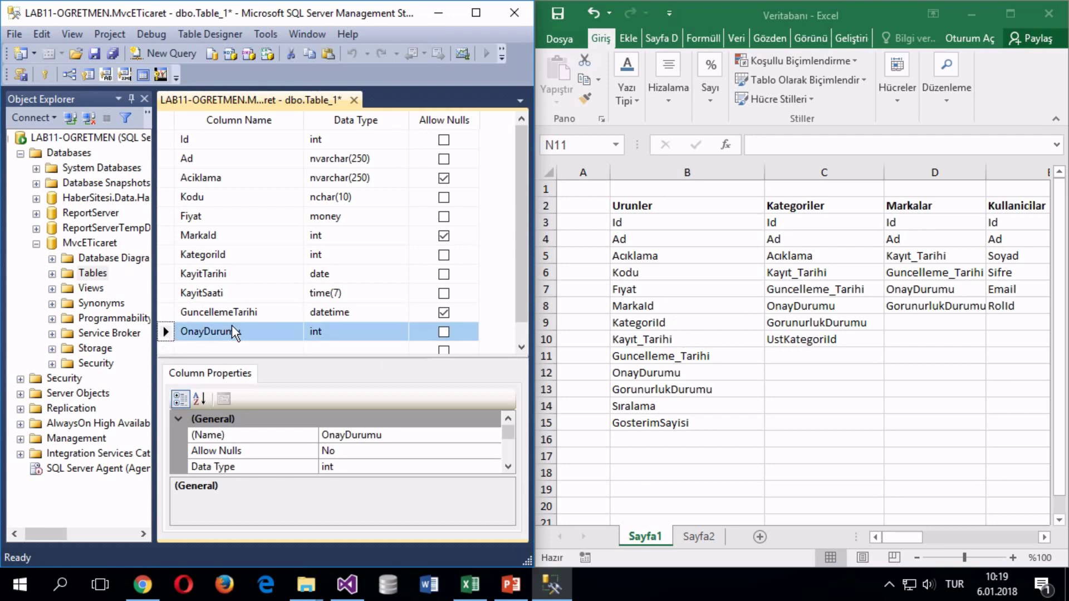
pyautogui.scroll(-1, 231, 325)
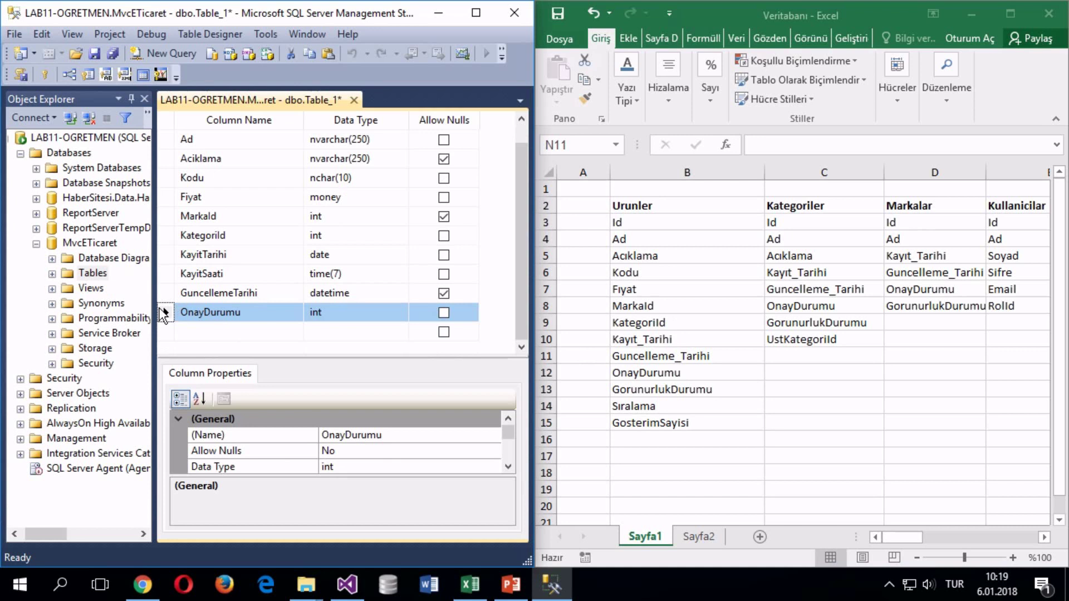
pyautogui.scroll(-1, 366, 465)
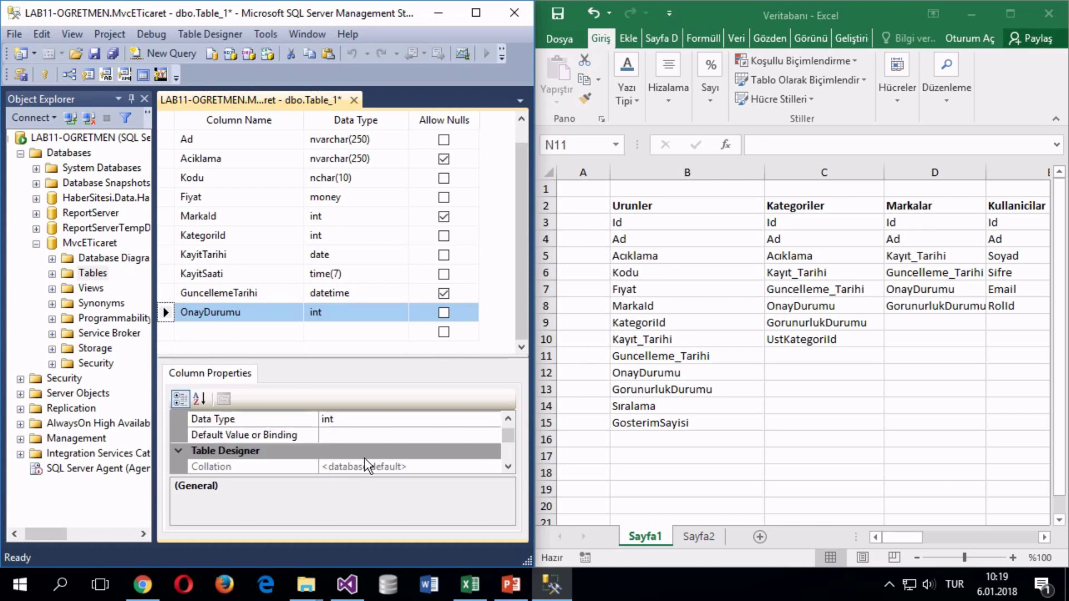
pyautogui.click(332, 435)
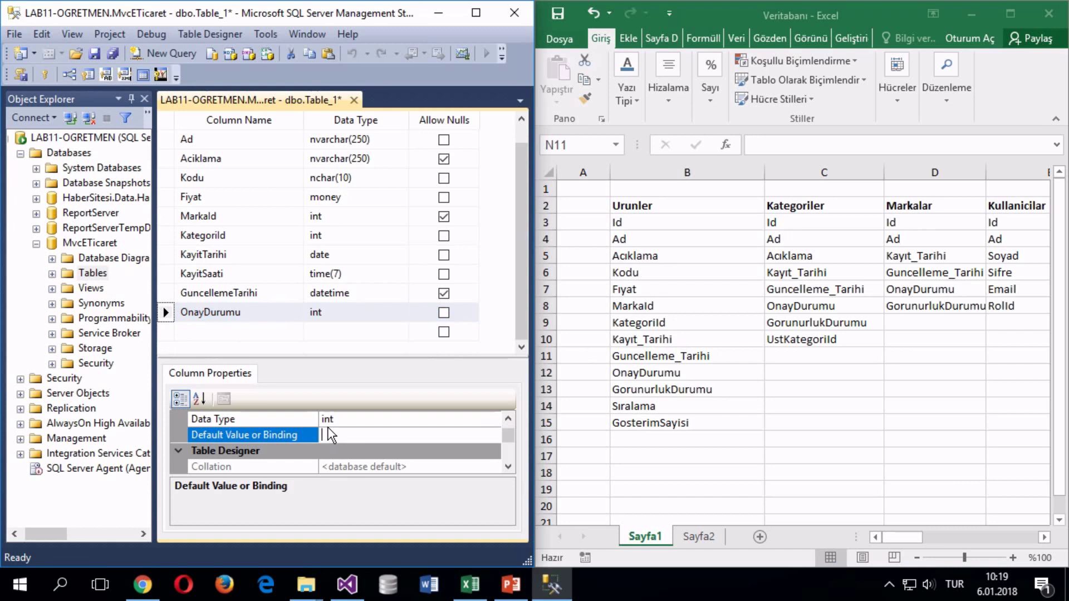
pyautogui.write('1')
pyautogui.click(237, 334)
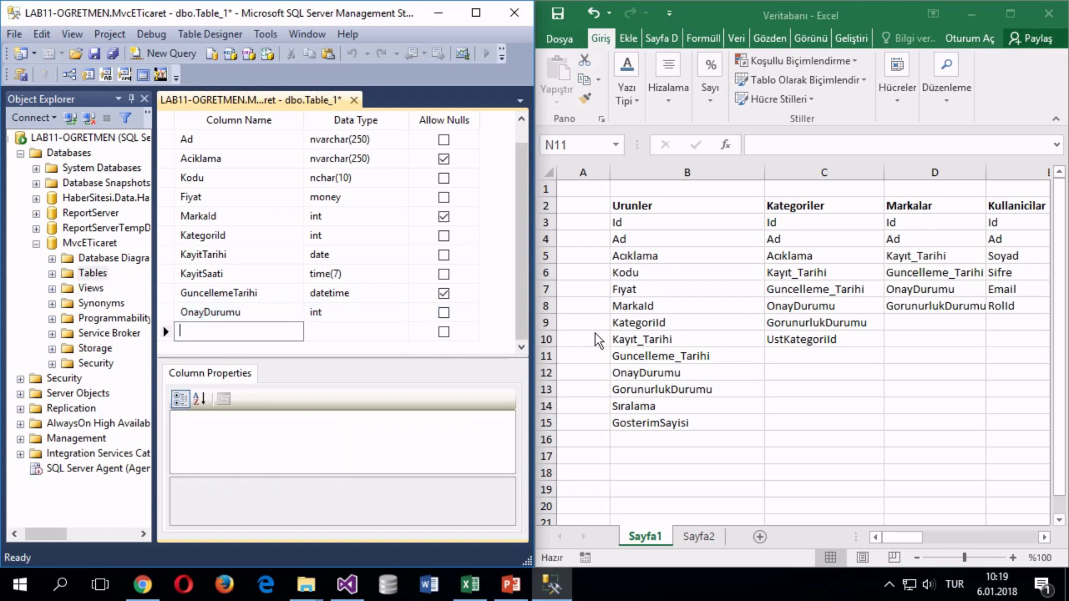
pyautogui.click(164, 314)
pyautogui.scroll(-2, 334, 467)
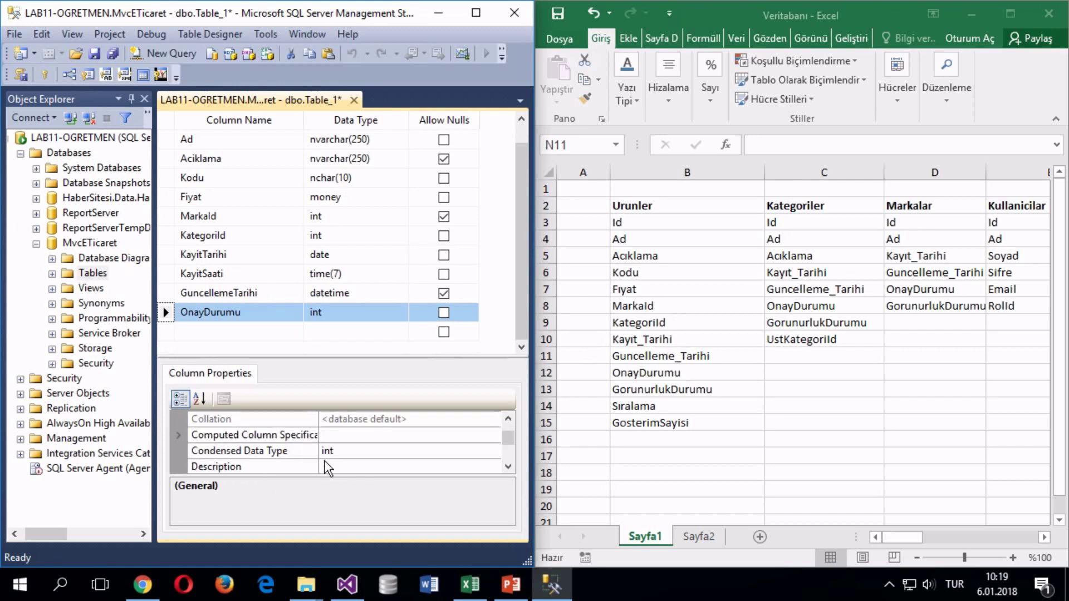
pyautogui.scroll(-3, 328, 468)
pyautogui.scroll(2, 321, 454)
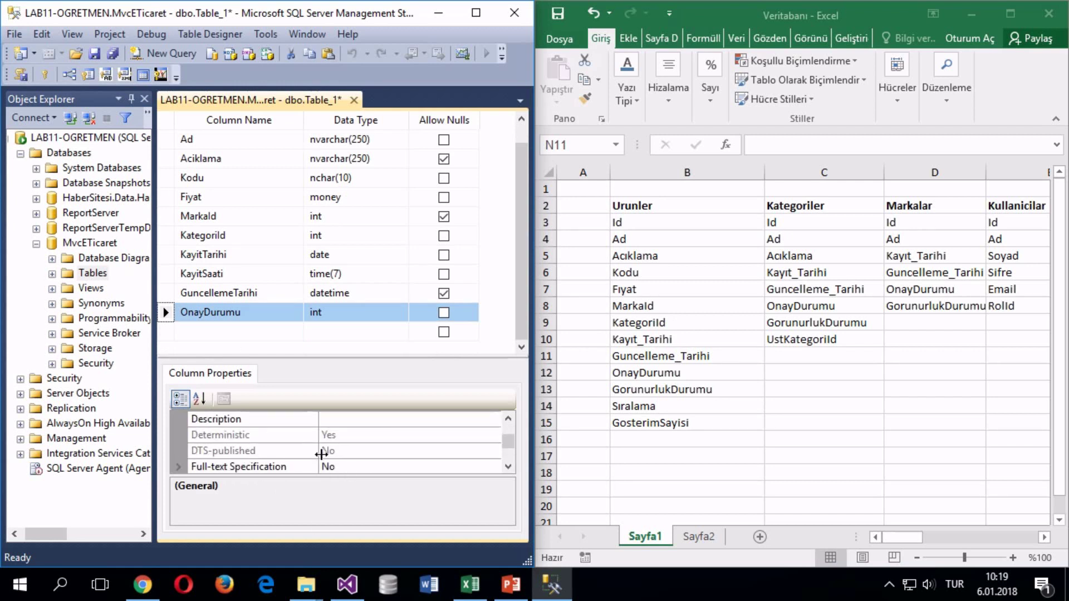
pyautogui.scroll(2, 321, 454)
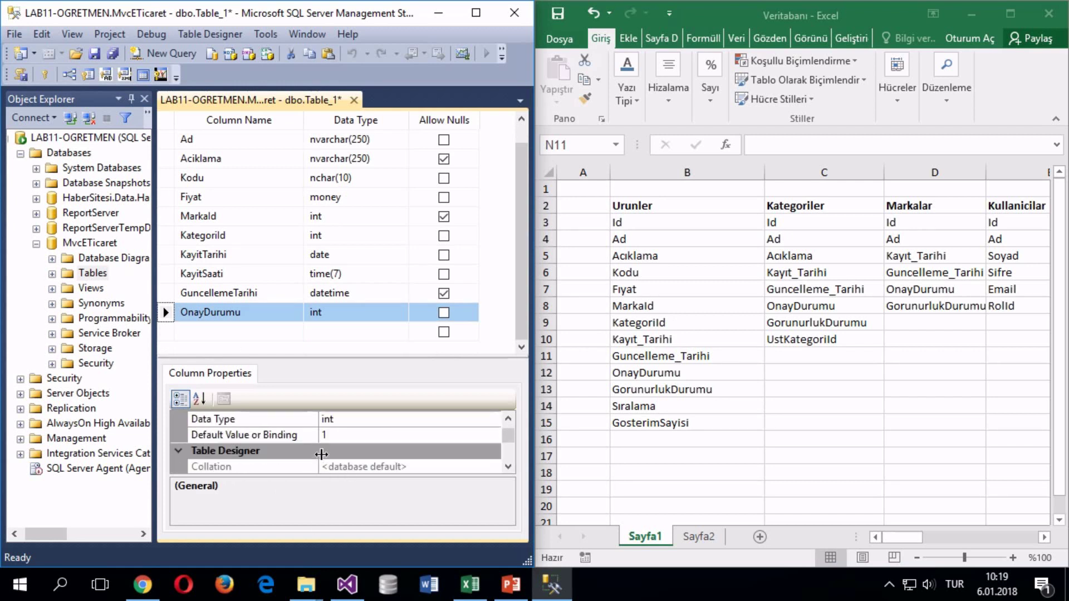
# Step: Add a GorunurlukDurumu column of type int below OnayDurumu and disallow nulls for it
pyautogui.click(238, 336)
pyautogui.write('Gorunu')
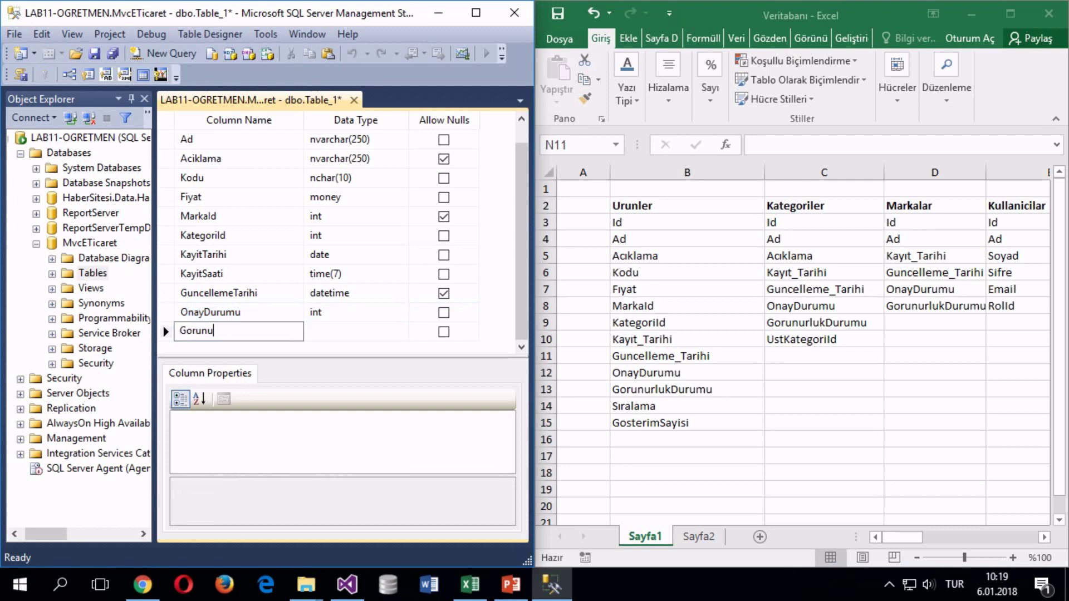
pyautogui.write('rlukDurumu')
pyautogui.press('Tab')
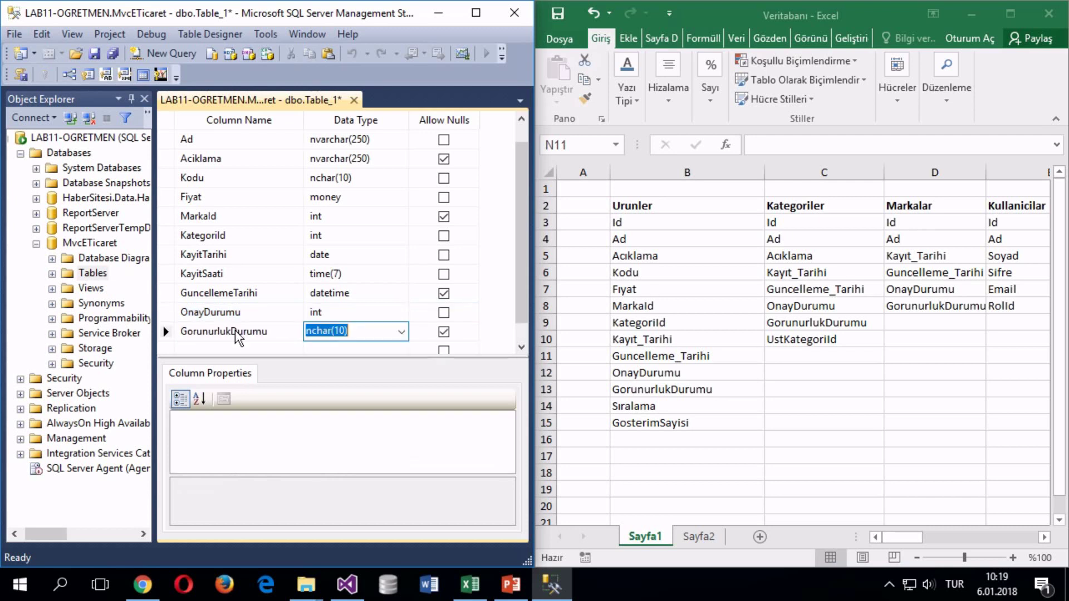
pyautogui.write('int')
pyautogui.press('Tab')
pyautogui.press('space')
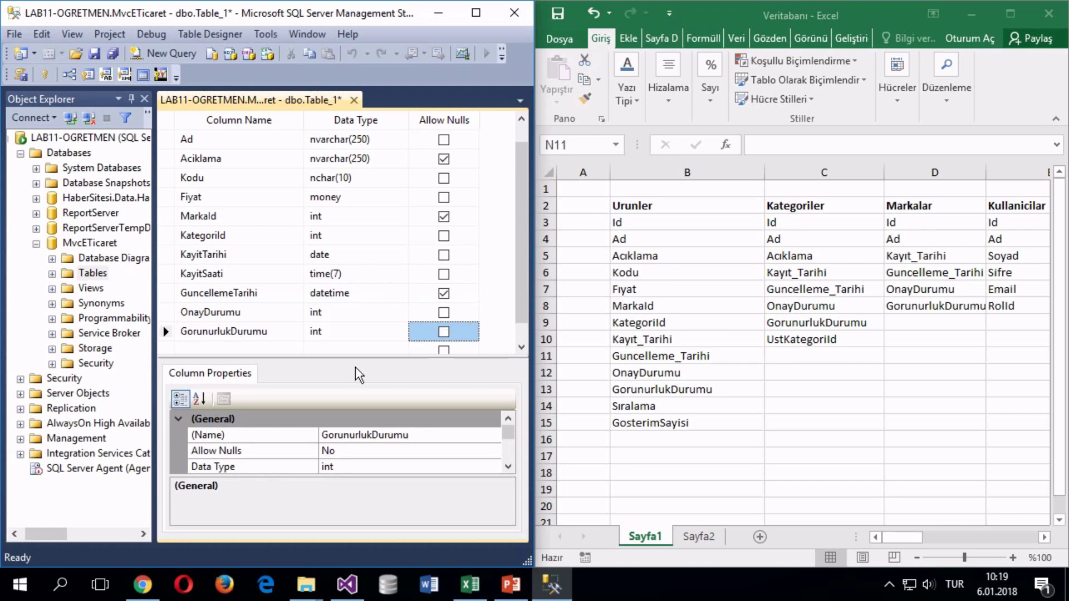
# Step: Change the data type of the GorunurlukDurumu column to bit
pyautogui.moveTo(508, 428); pyautogui.dragTo(511, 433)
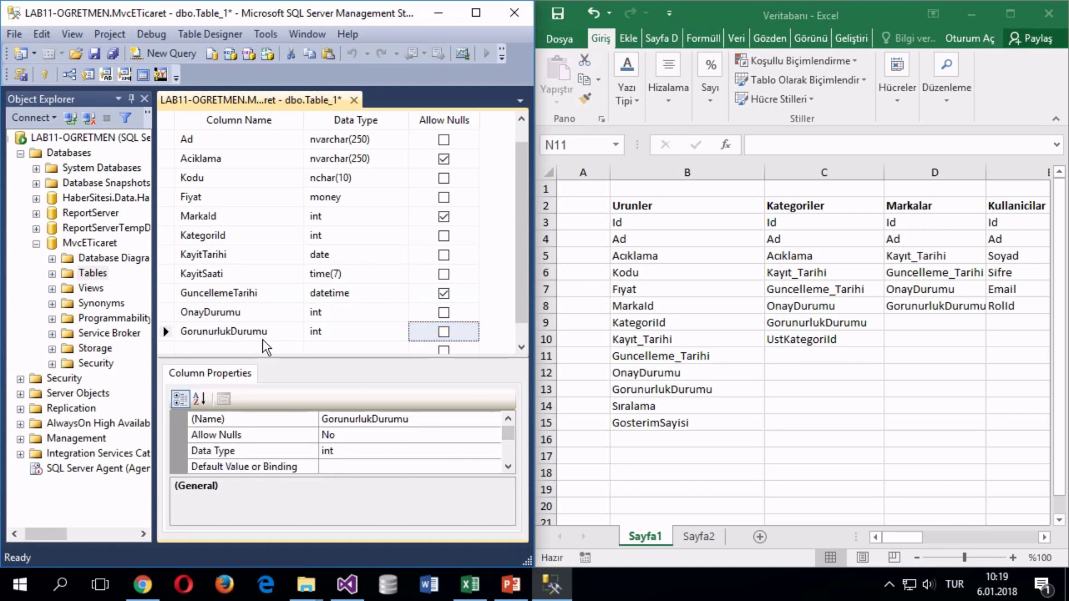
pyautogui.click(332, 327)
pyautogui.write('bool')
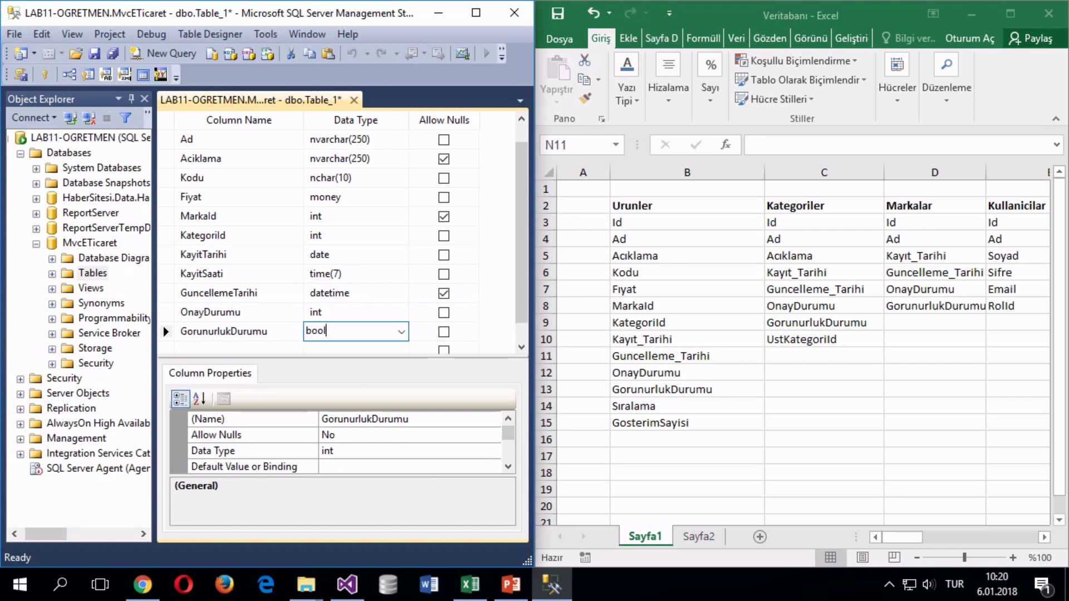
pyautogui.press('BackSpace')
pyautogui.press('BackSpace')
pyautogui.press('BackSpace')
pyautogui.write('bit')
pyautogui.press('Return')
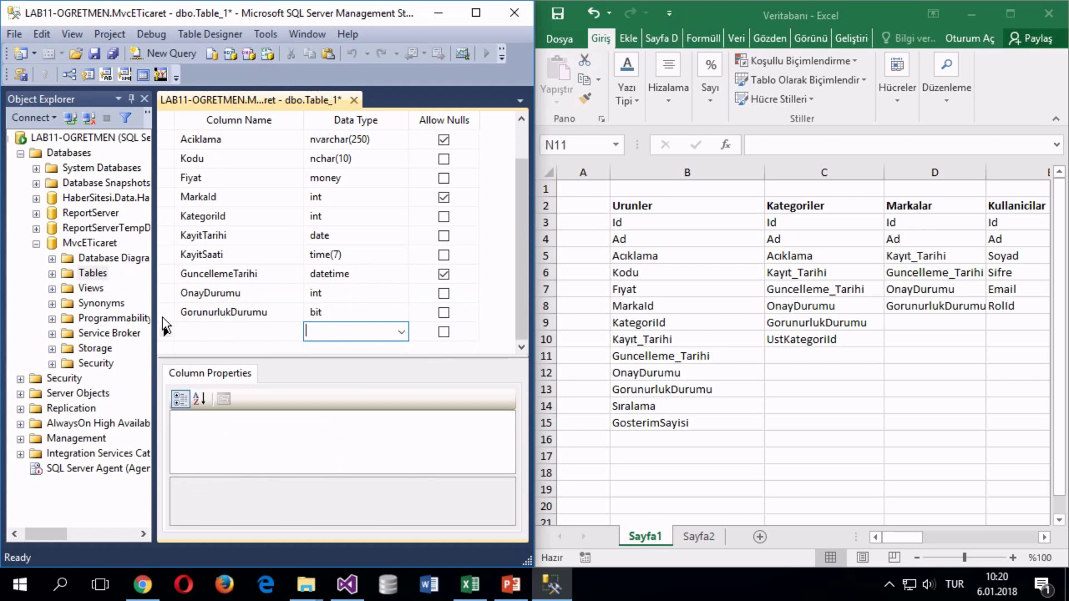
# Step: Set the default value of the GorunurlukDurumu column to 0
pyautogui.click(163, 316)
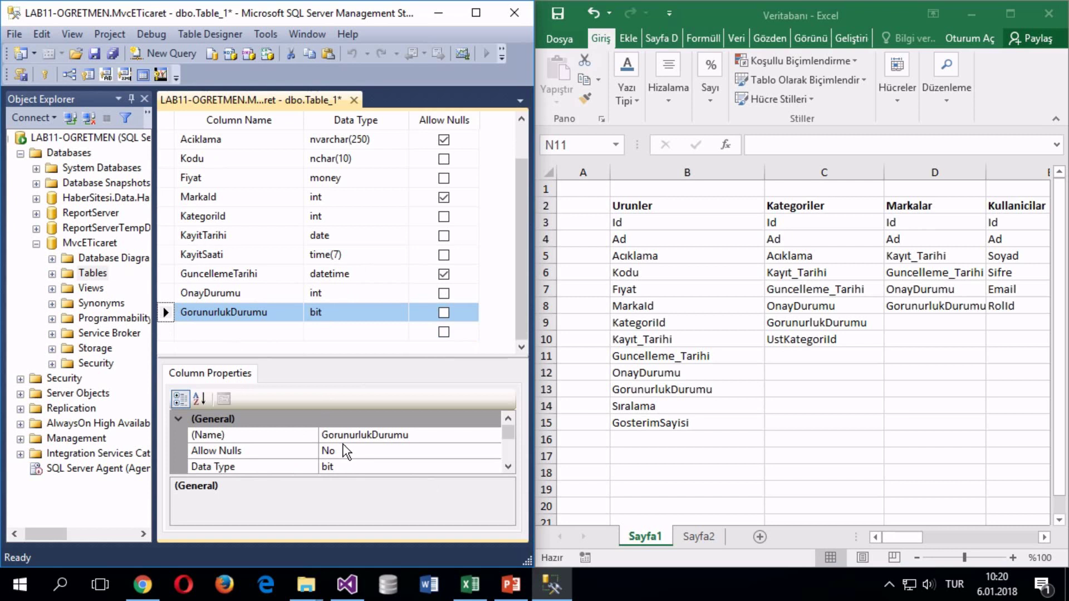
pyautogui.scroll(-1, 341, 448)
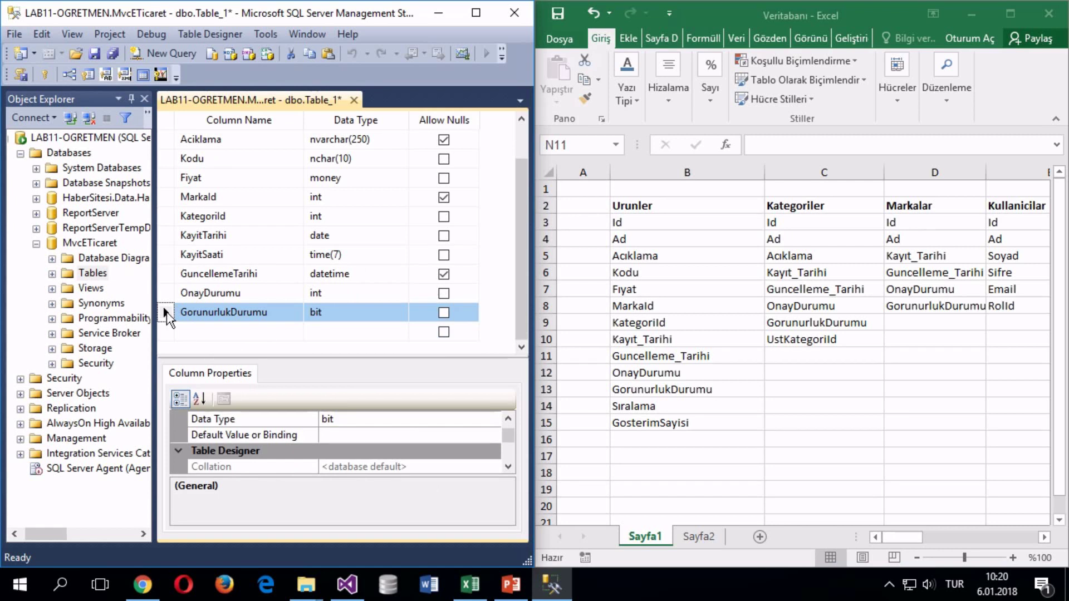
pyautogui.click(334, 435)
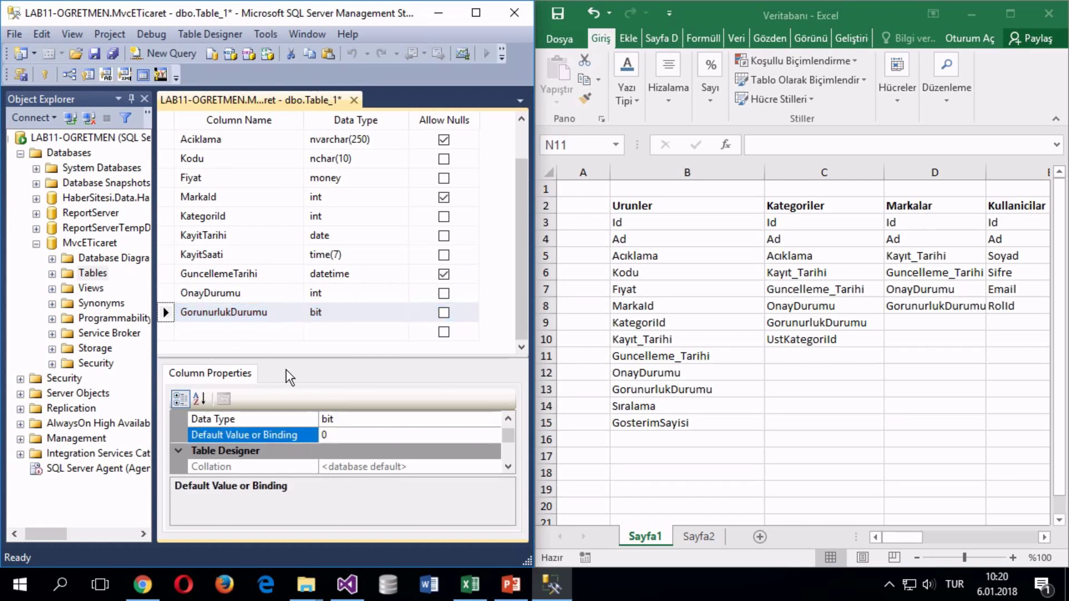
# Step: Add a Siralama column of type int below GorunurlukDurumu, leaving nulls allowed
pyautogui.click(230, 327)
pyautogui.click(229, 326)
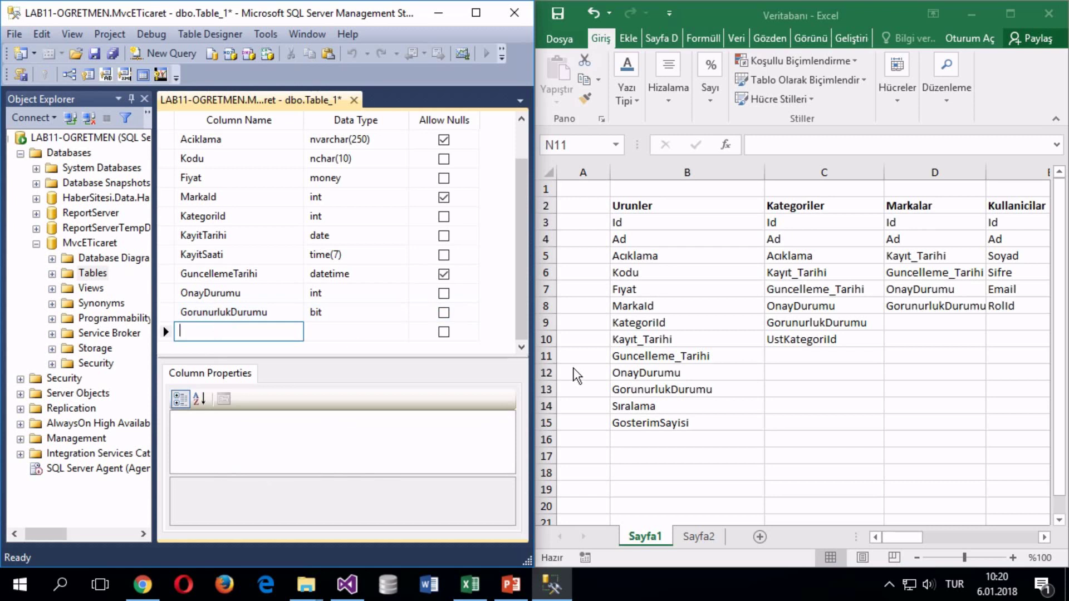
pyautogui.write('Siralam')
pyautogui.press('Tab')
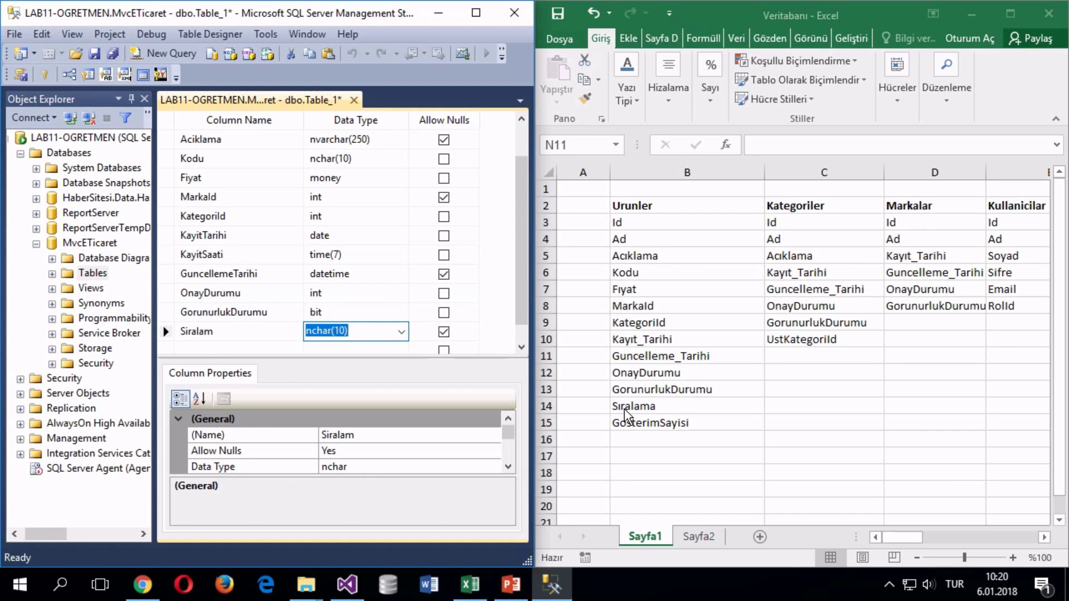
pyautogui.write('int')
pyautogui.press('Tab')
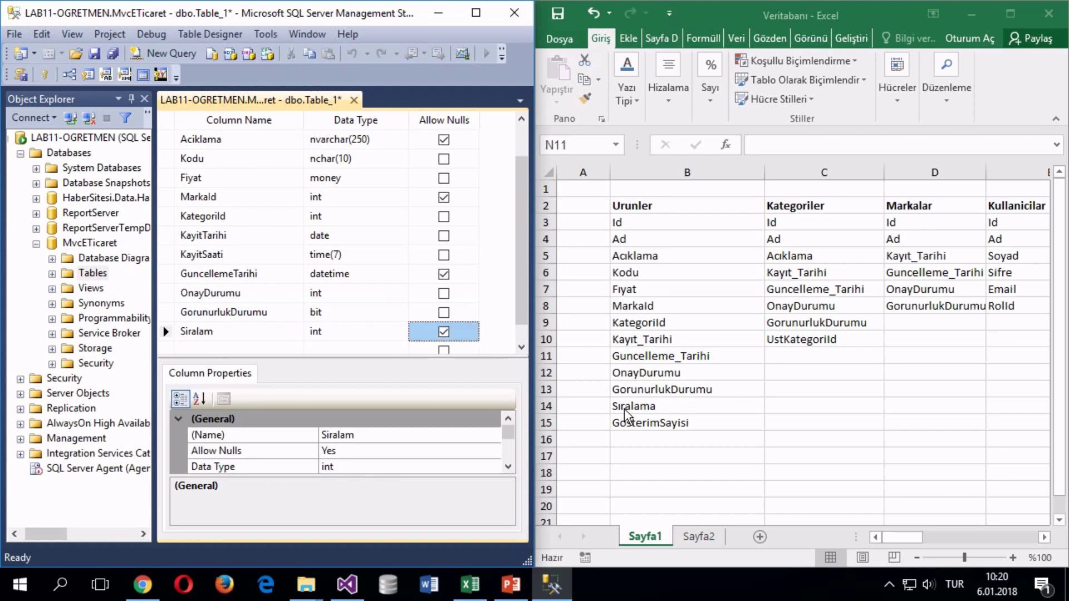
pyautogui.click(232, 332)
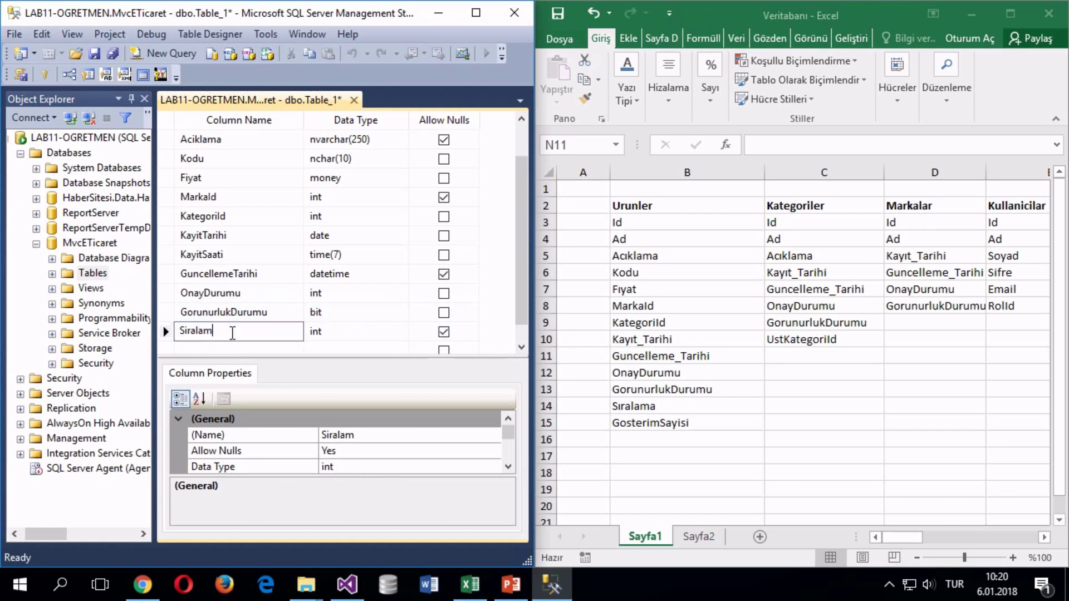
pyautogui.write('a')
# Step: Add a GosterimSayisi column of type int below Siralama, leaving nulls allowed
pyautogui.click(253, 349)
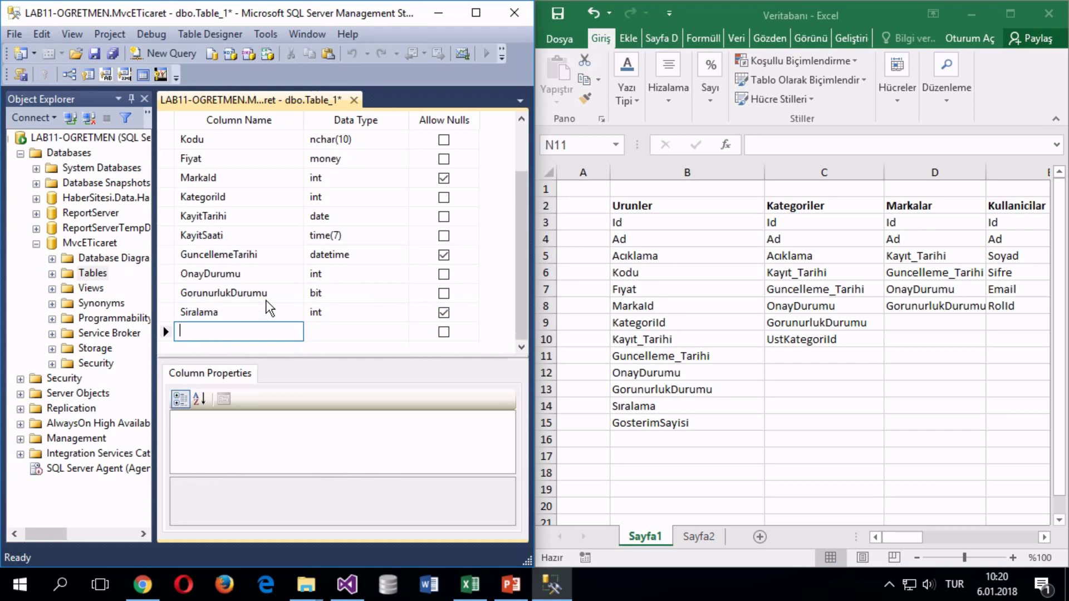
pyautogui.write('GosterimSayisi')
pyautogui.press('Tab')
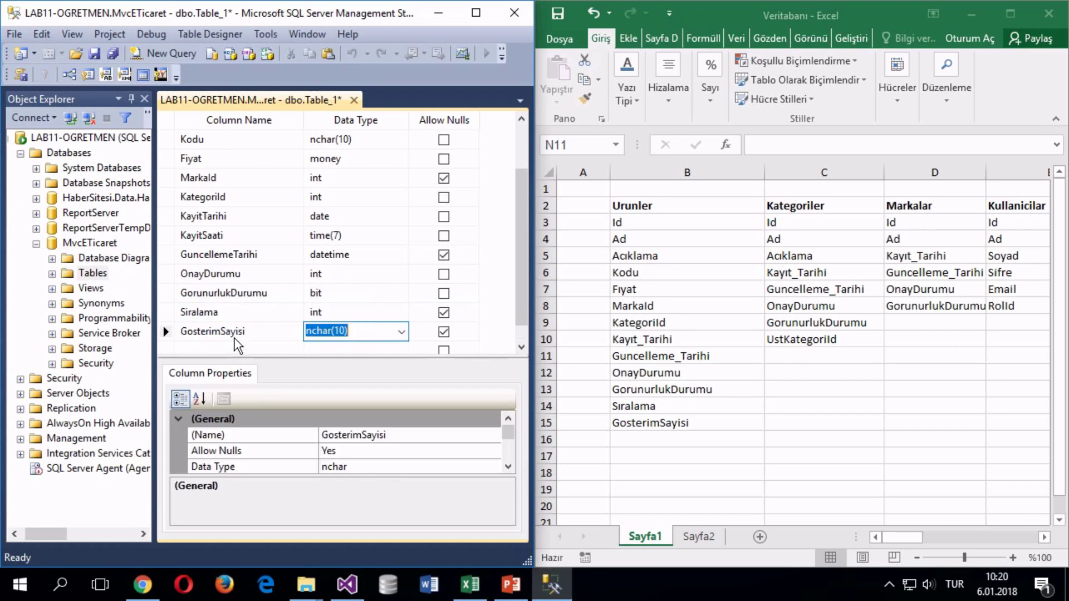
pyautogui.write('1')
pyautogui.click(234, 337)
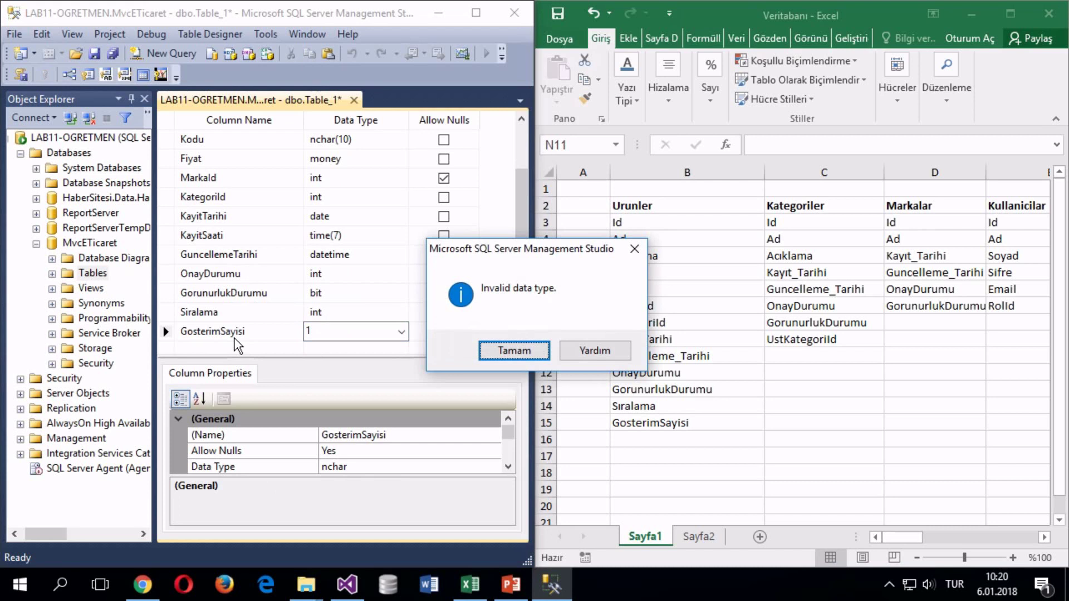
pyautogui.press('Return')
pyautogui.write('int')
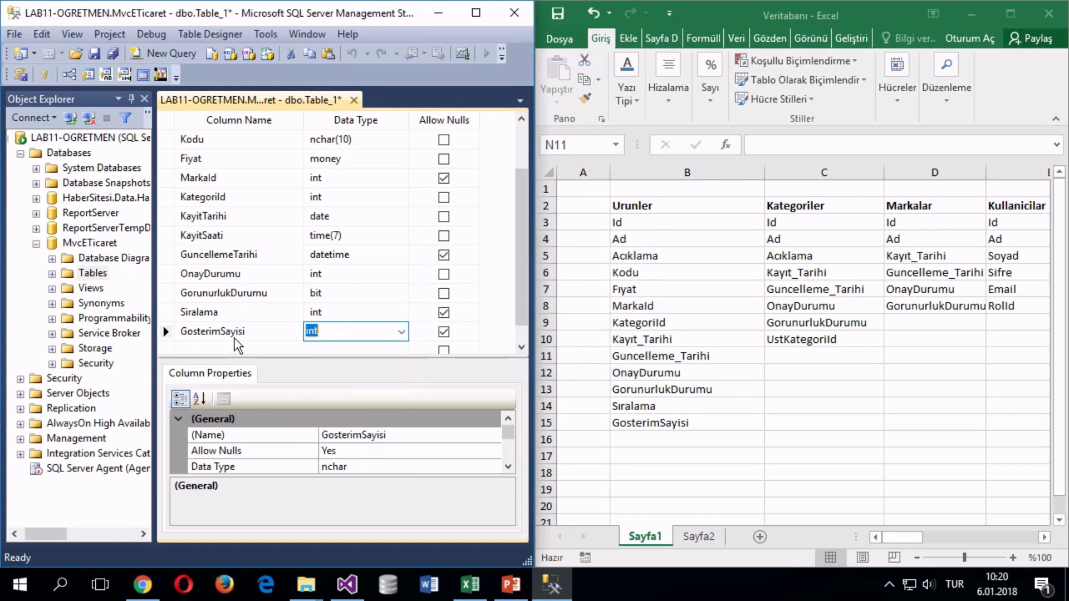
pyautogui.press('Up')
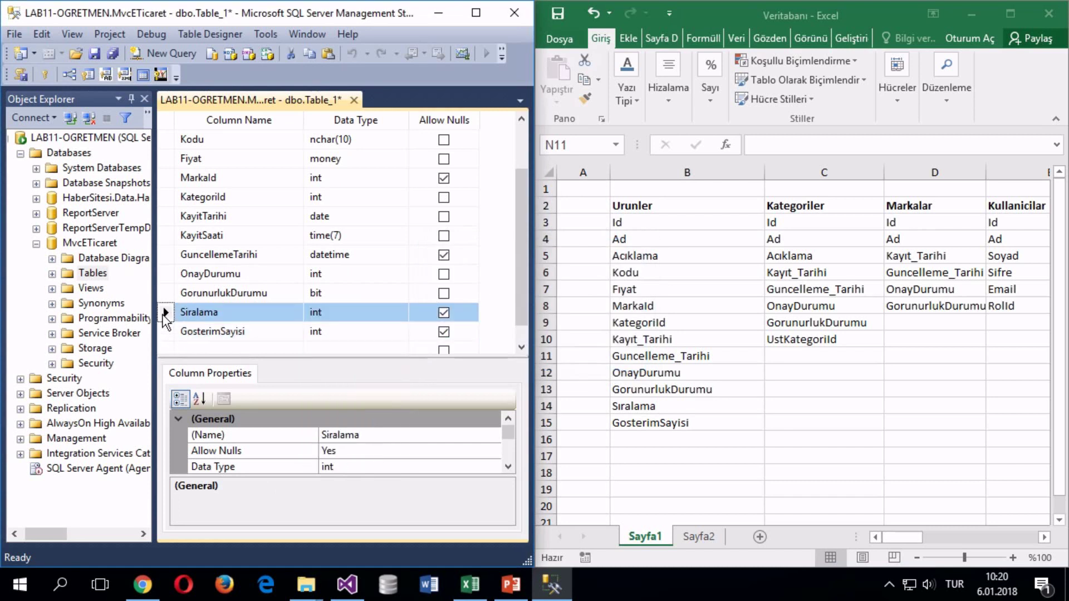
# Step: Set the default value of both GosterimSayisi and Siralama to 0, and check the defaults of GorunurlukDurumu and OnayDurumu
pyautogui.click(164, 332)
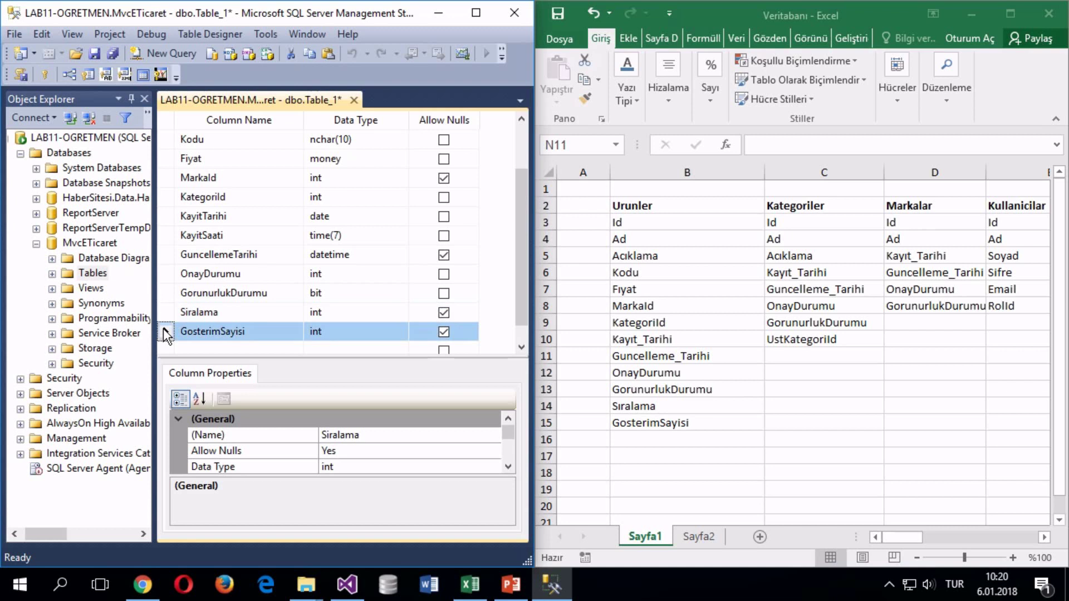
pyautogui.scroll(-1, 356, 415)
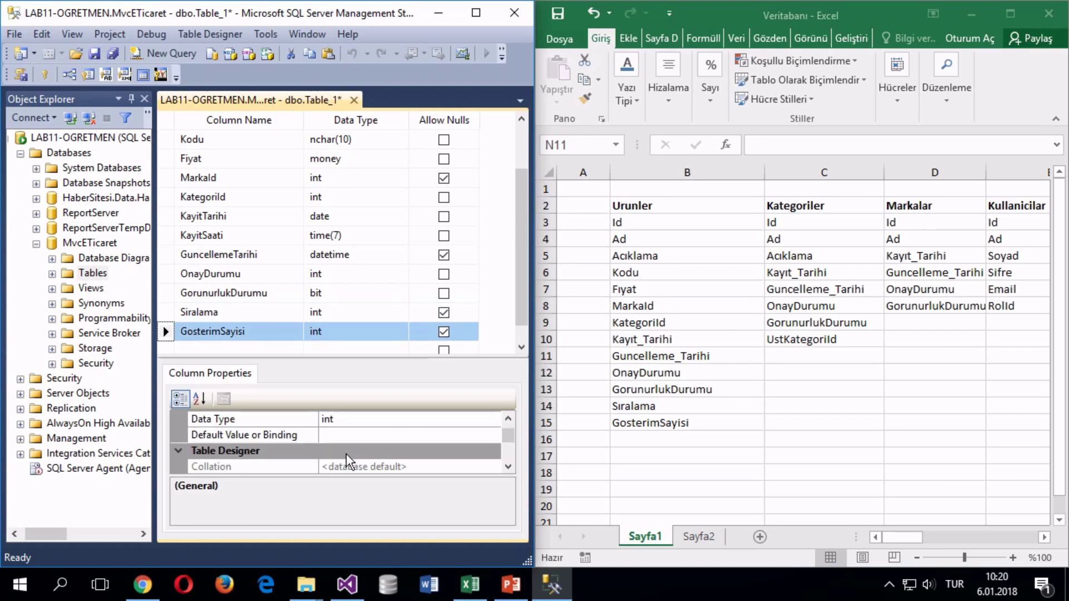
pyautogui.click(339, 435)
pyautogui.write('0')
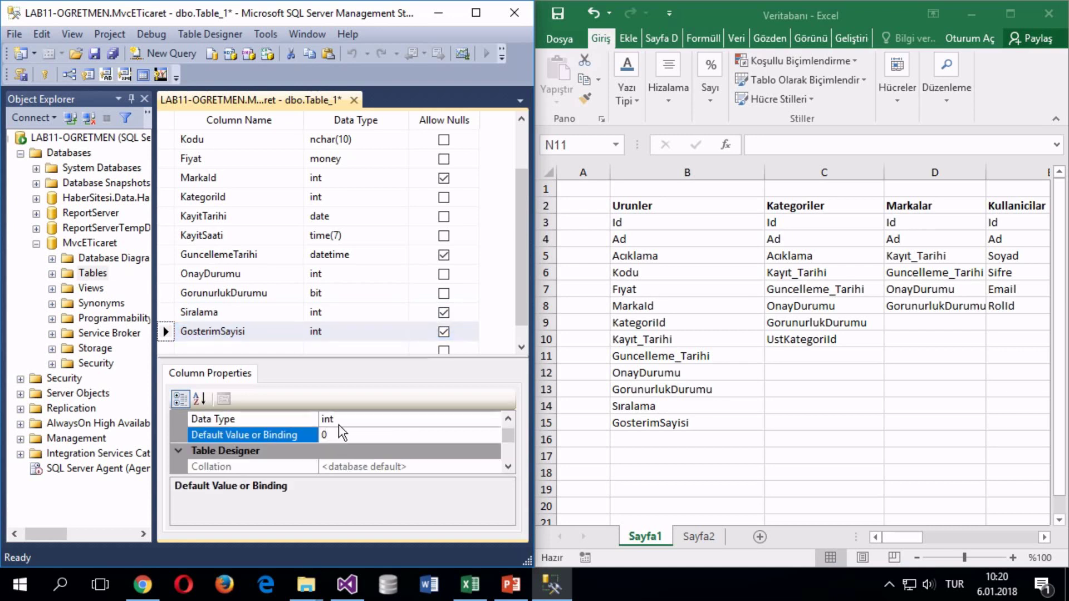
pyautogui.click(171, 312)
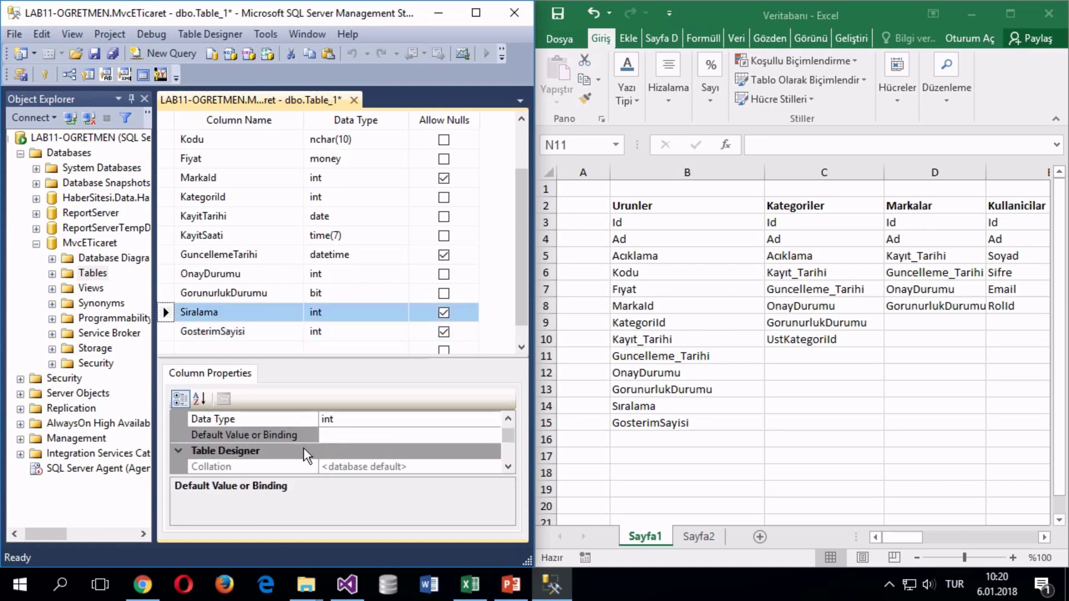
pyautogui.click(334, 436)
pyautogui.write('0')
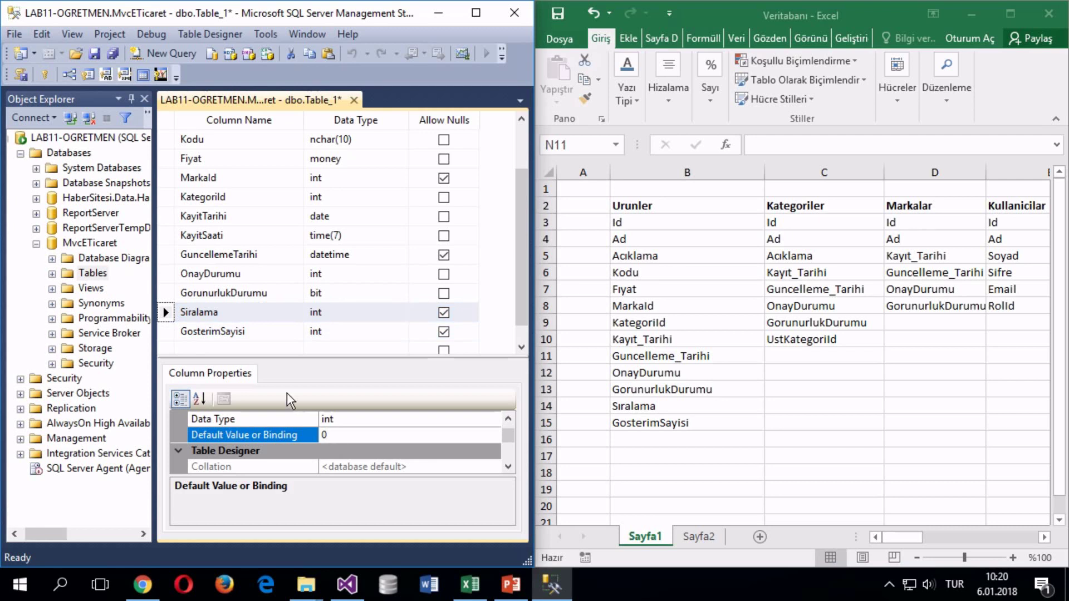
pyautogui.click(166, 293)
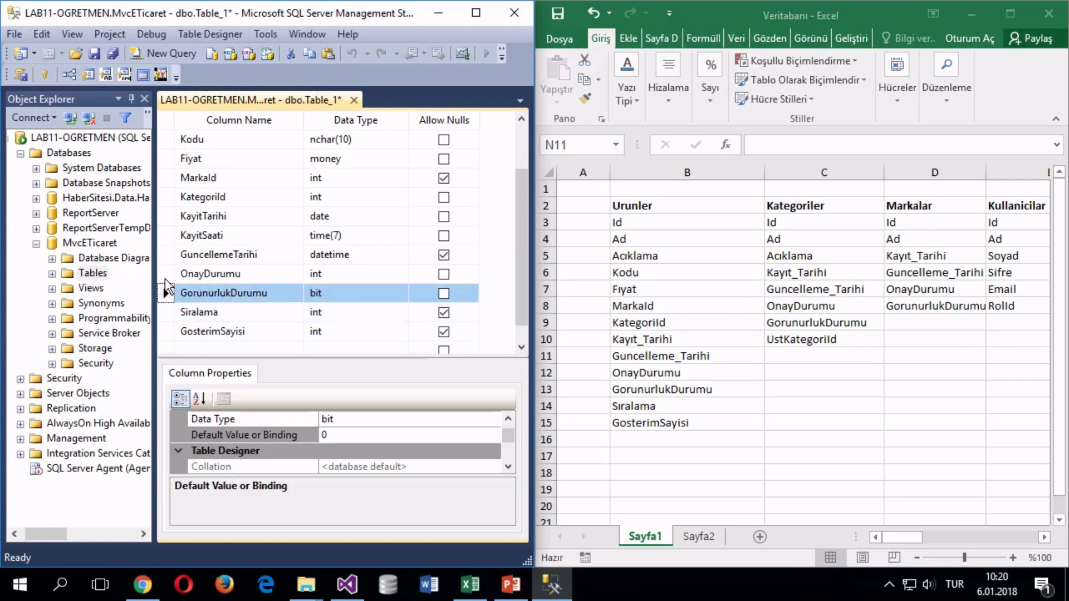
pyautogui.click(167, 277)
pyautogui.click(169, 295)
pyautogui.scroll(-1, 353, 270)
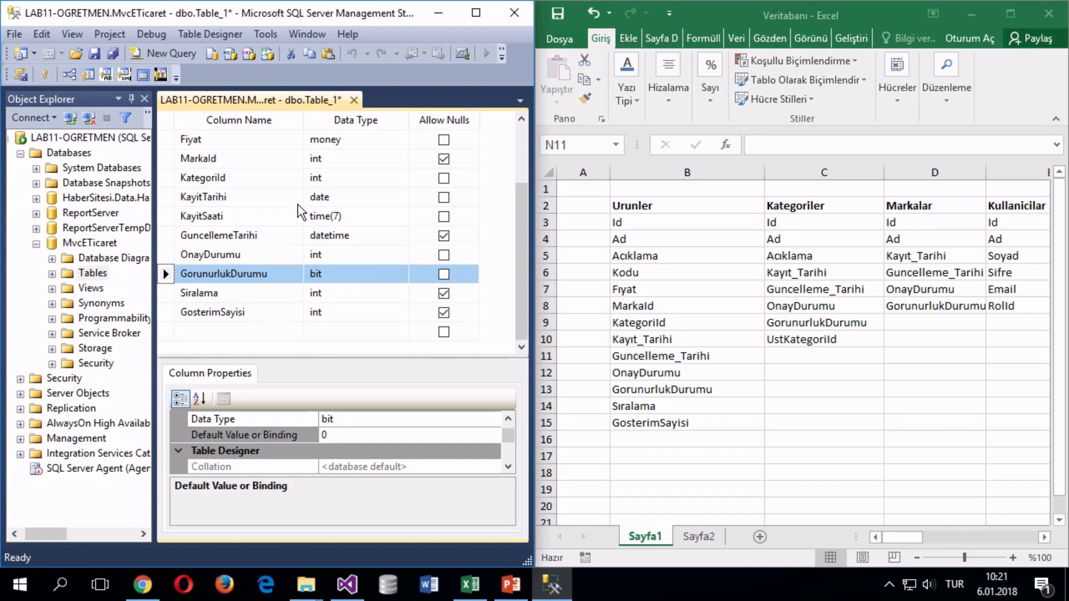
# Step: Set the Id column as the table's primary key
pyautogui.scroll(2, 173, 149)
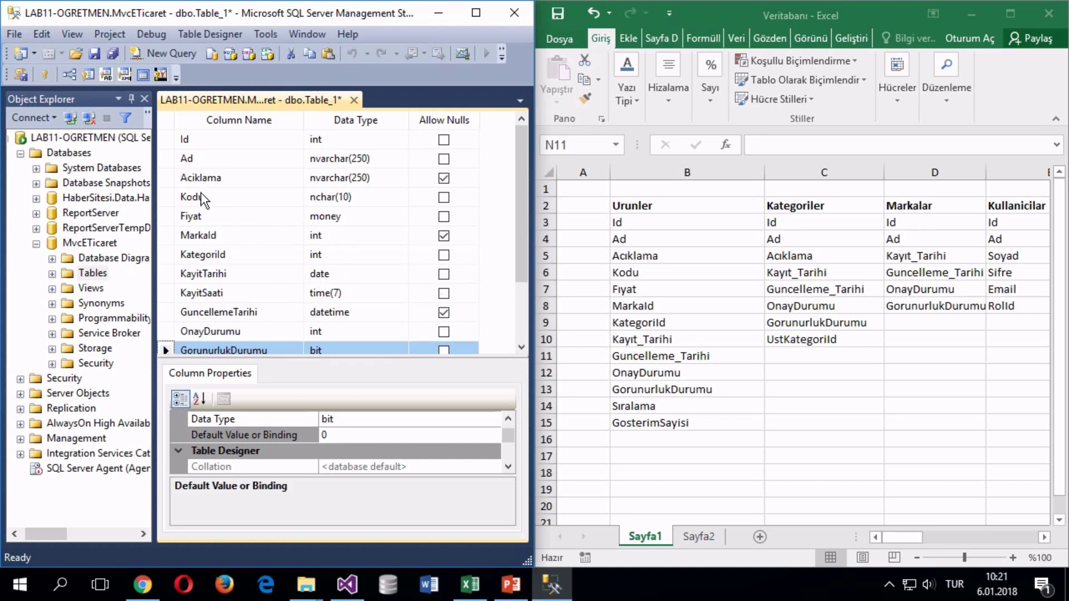
pyautogui.click(166, 139)
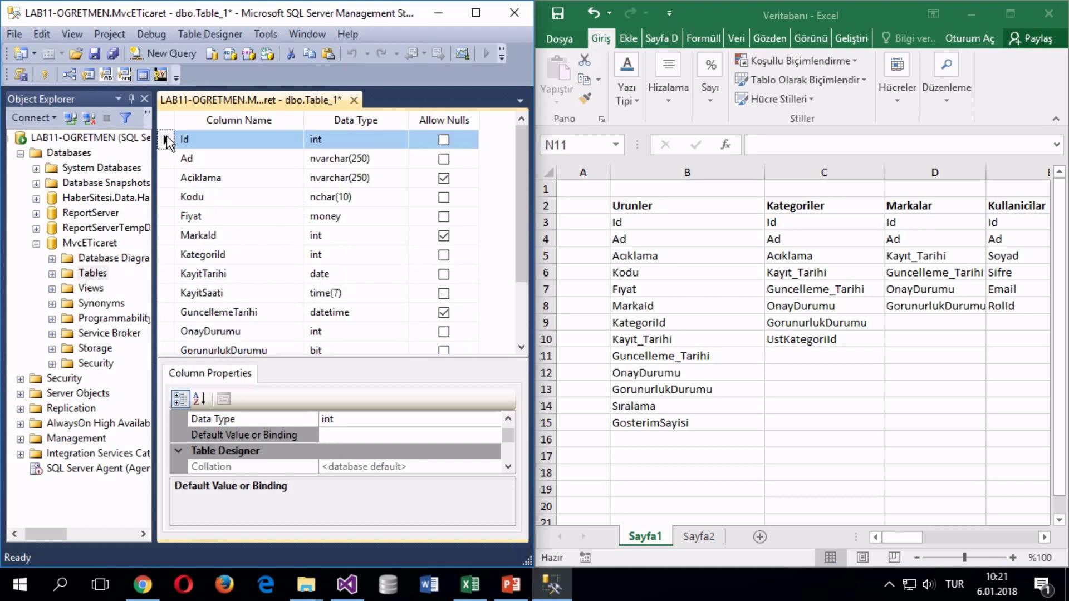
pyautogui.rightClick(169, 143)
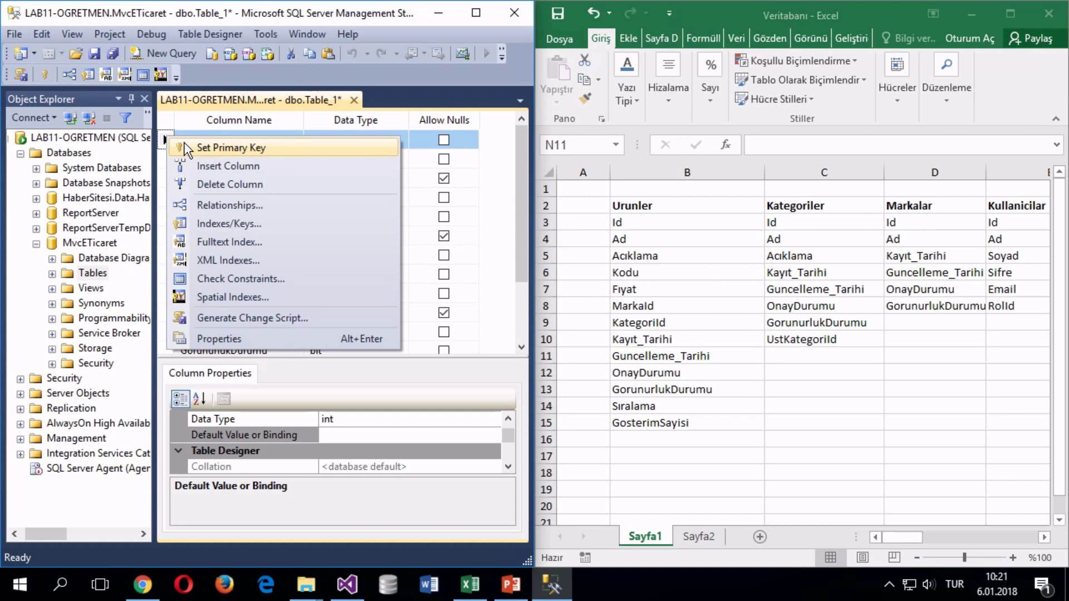
pyautogui.click(185, 148)
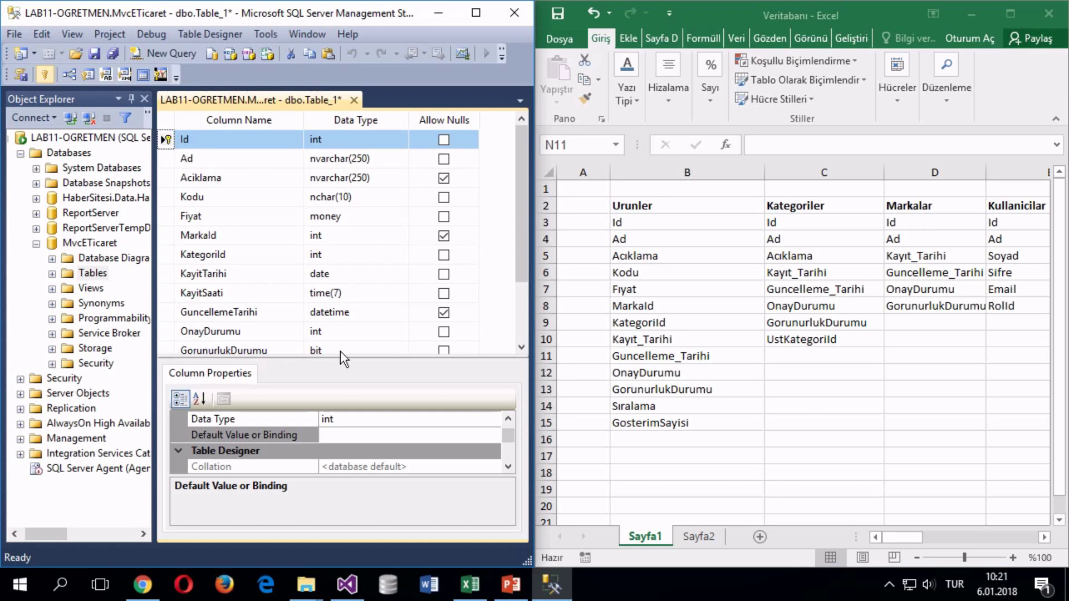
# Step: Make the Id column an identity column with an identity seed of 100
pyautogui.scroll(-3, 372, 445)
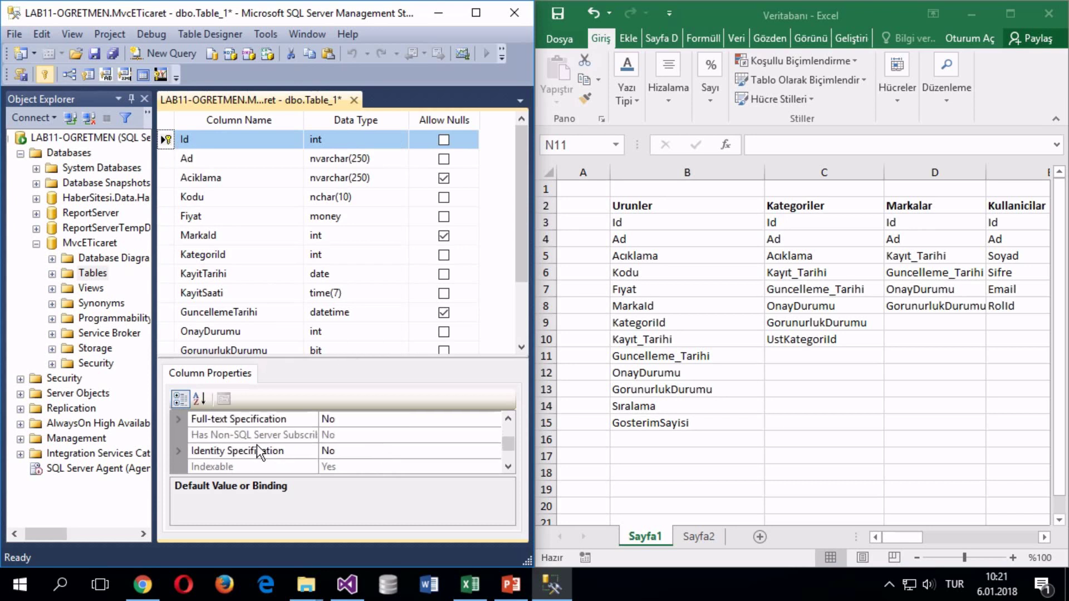
pyautogui.doubleClick(202, 452)
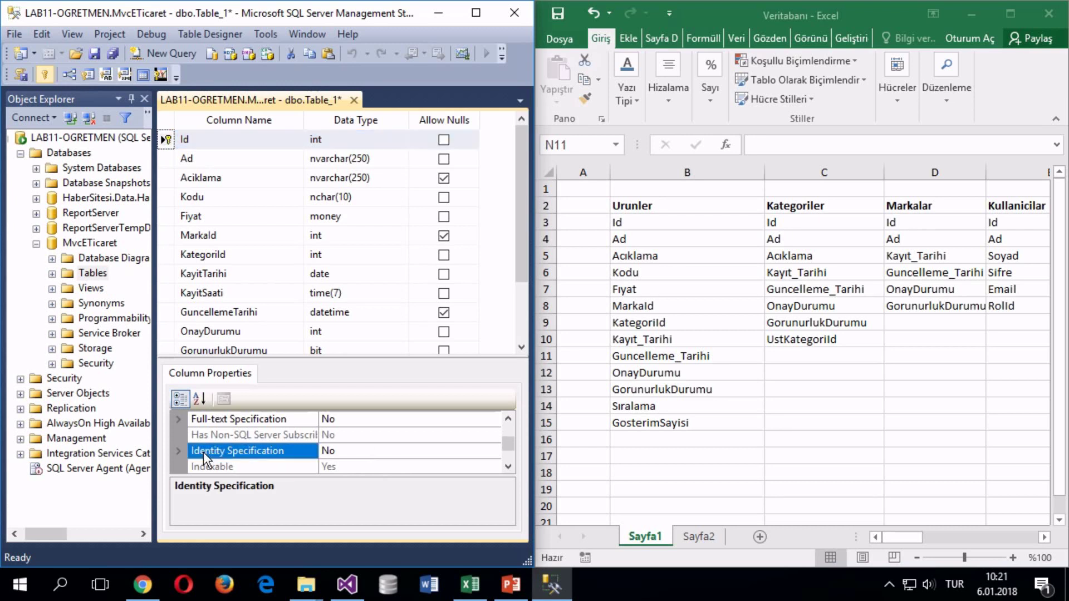
pyautogui.scroll(-1, 204, 448)
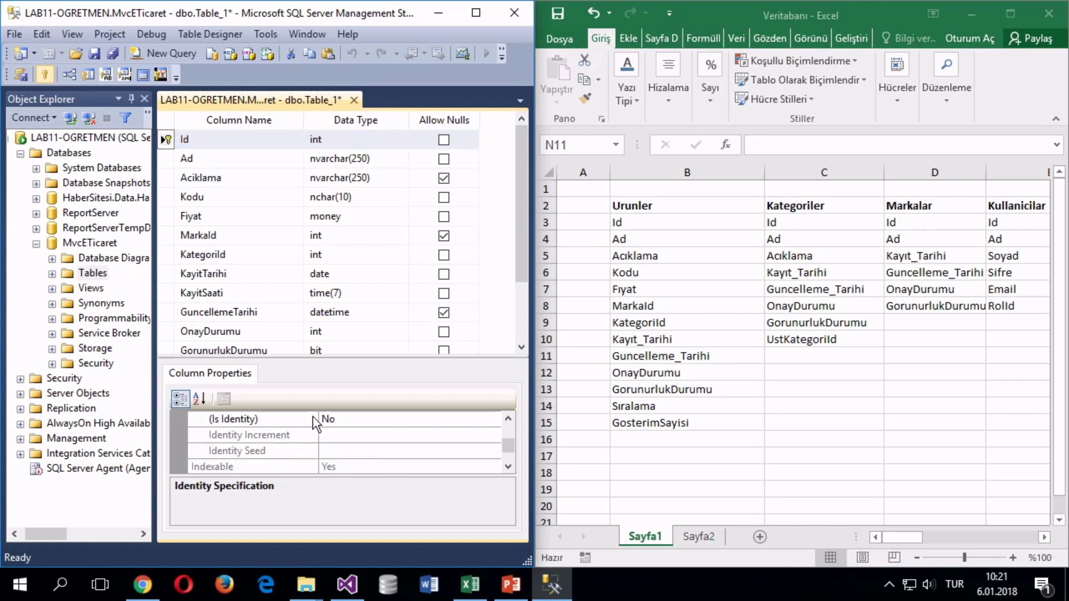
pyautogui.click(331, 419)
pyautogui.doubleClick(330, 419)
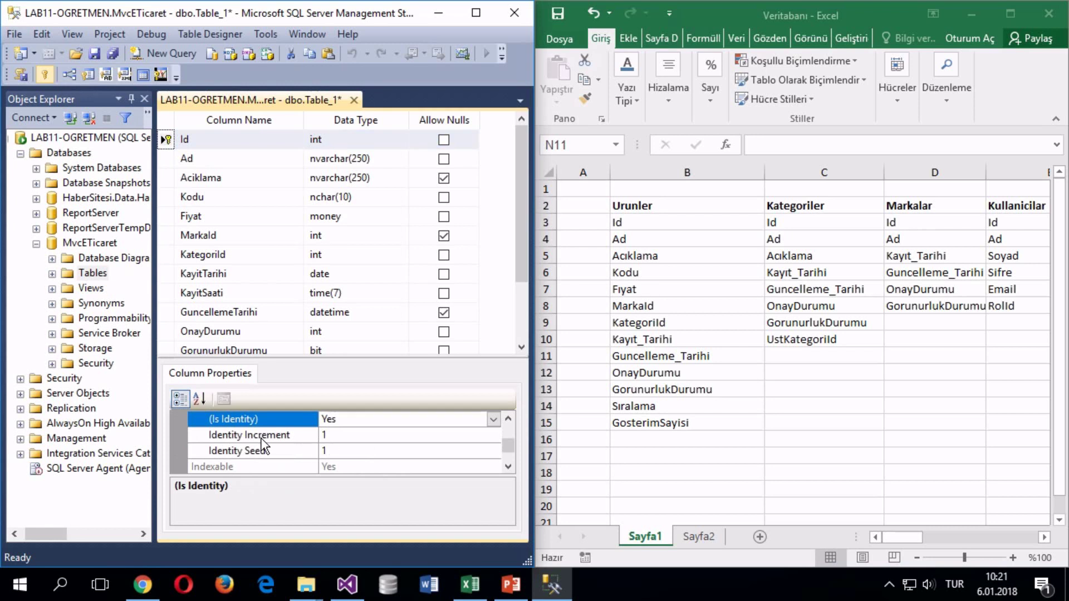
pyautogui.click(338, 449)
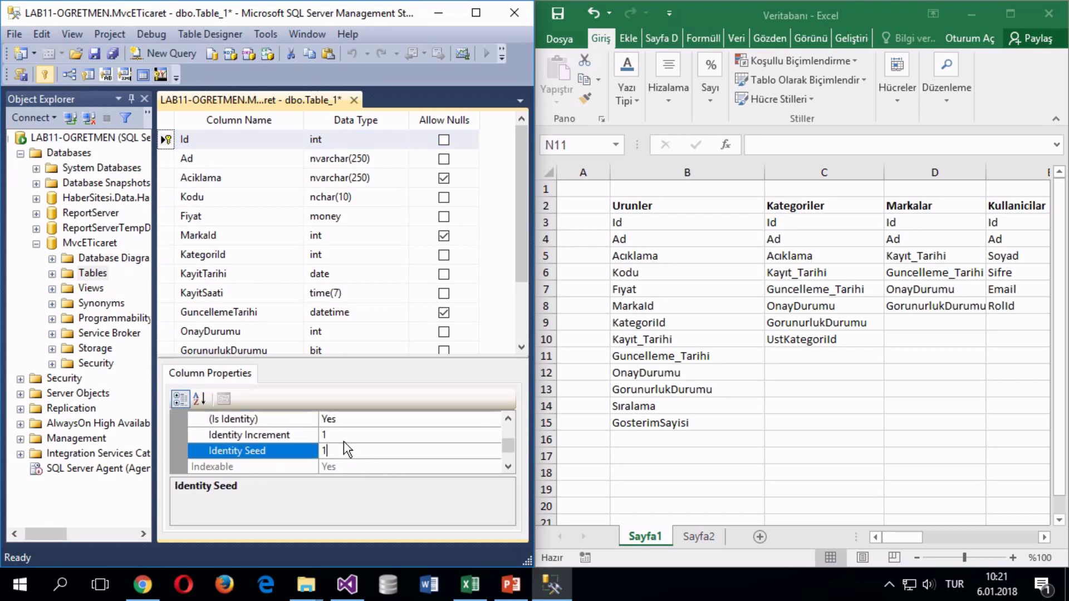
pyautogui.write('00')
pyautogui.scroll(-2, 329, 440)
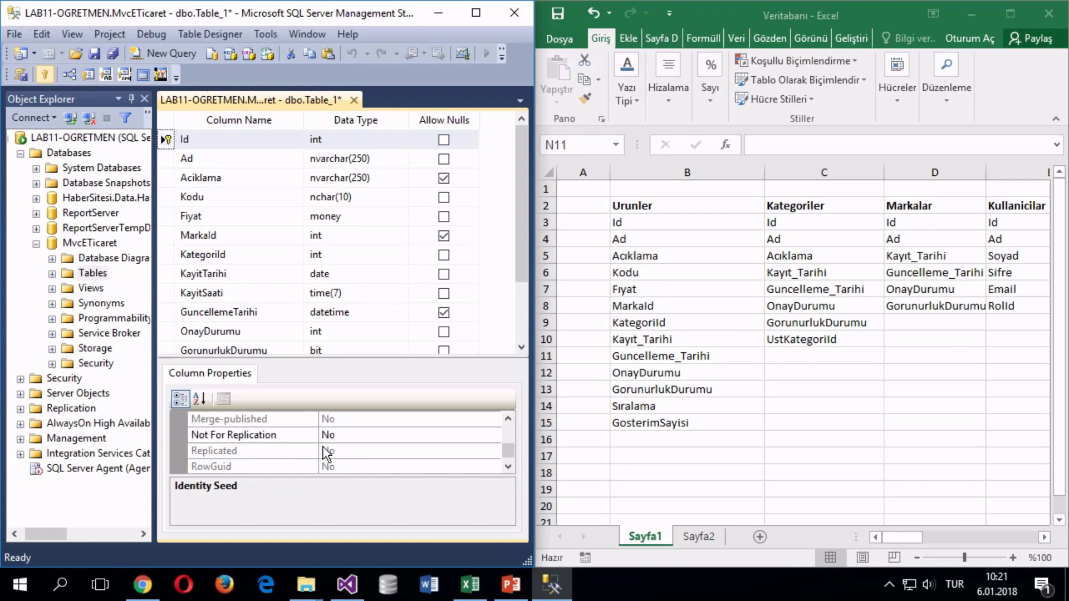
pyautogui.scroll(1, 328, 446)
pyautogui.click(270, 315)
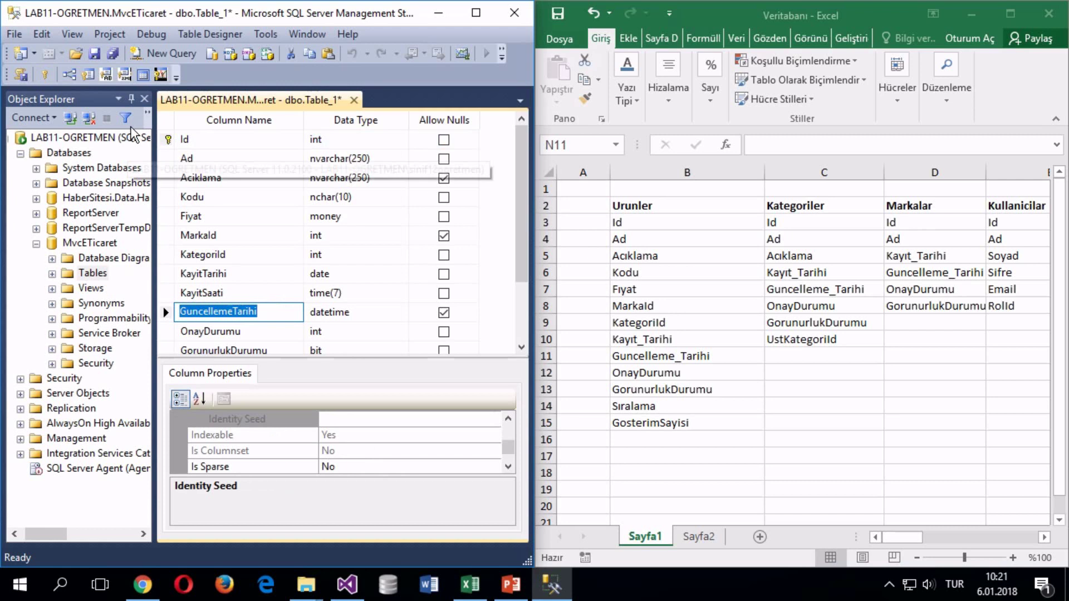
pyautogui.click(183, 139)
pyautogui.click(303, 235)
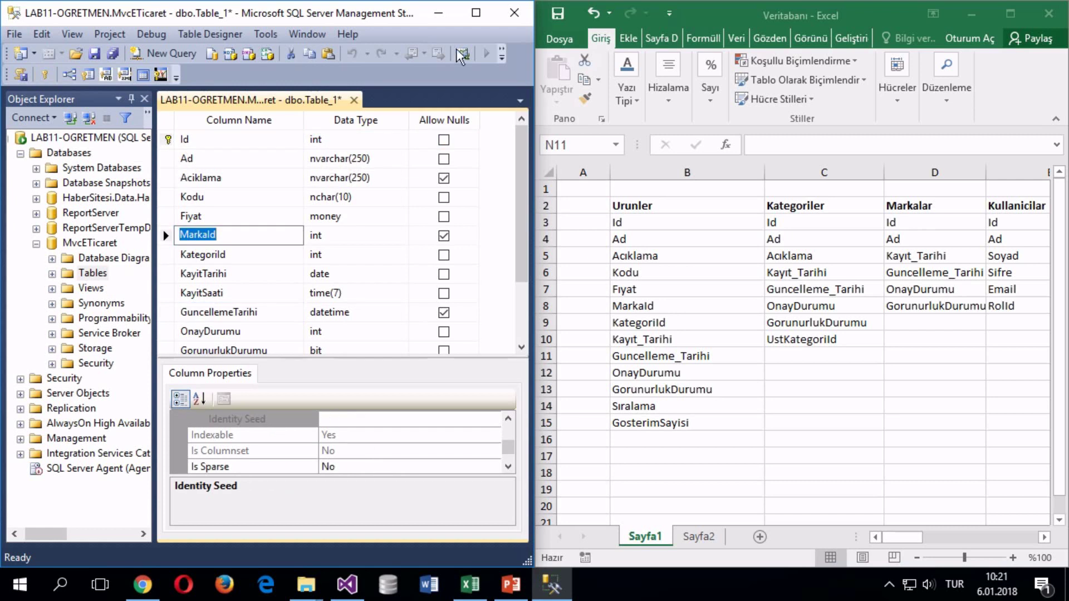
pyautogui.click(401, 277)
pyautogui.click(341, 260)
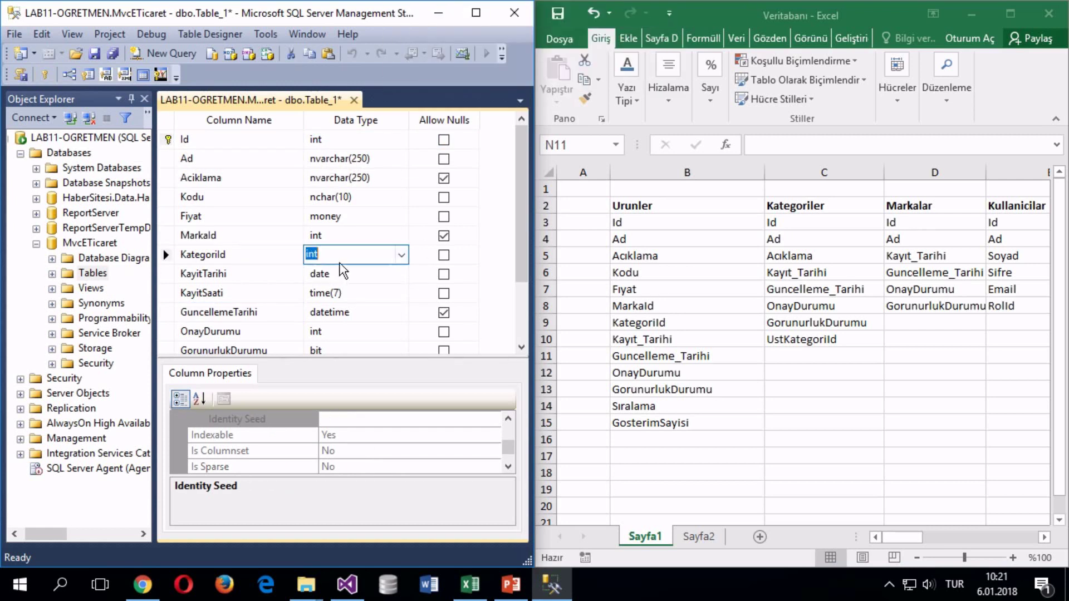
# Step: Save the product table under the name Urun and close its design
pyautogui.hotkey('ctrl', 's')
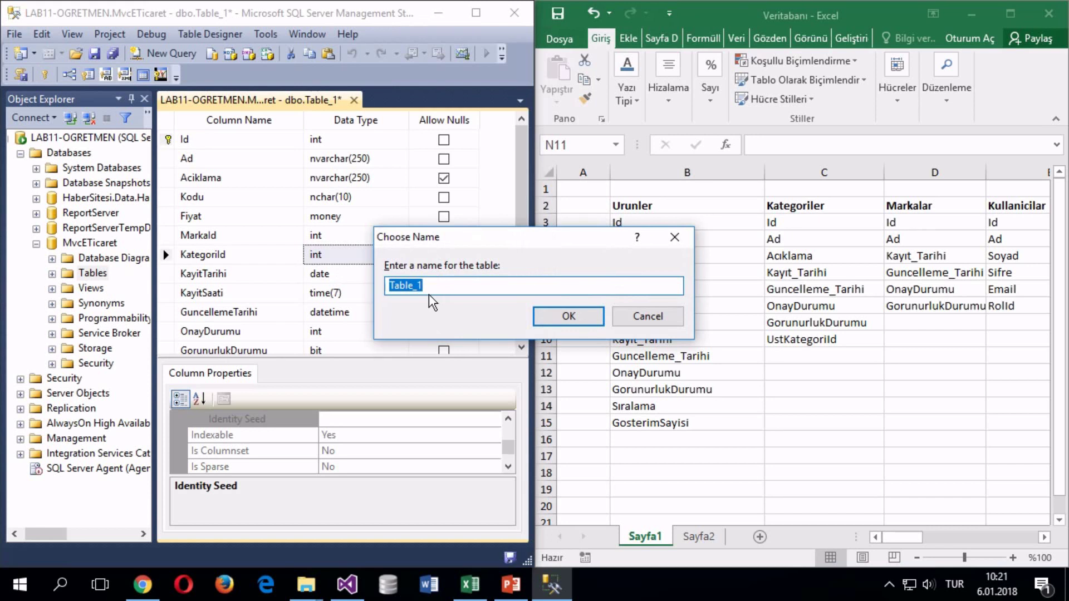
pyautogui.write('Urun')
pyautogui.press('Return')
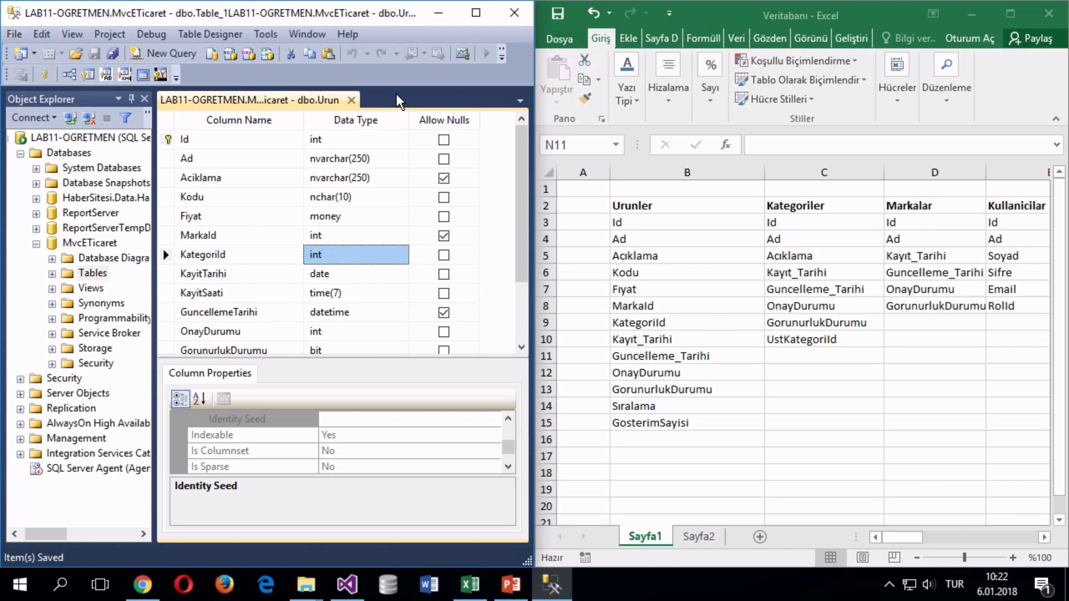
pyautogui.click(351, 101)
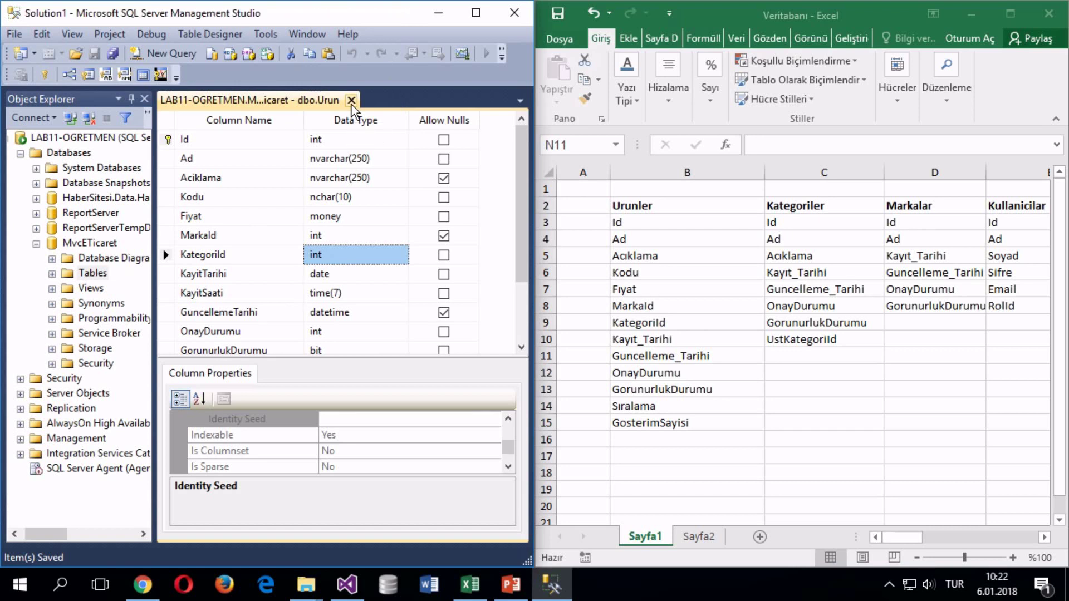
# Step: Create a new table in MvcETicaret with an Id column of type int that disallows nulls
pyautogui.rightClick(91, 253)
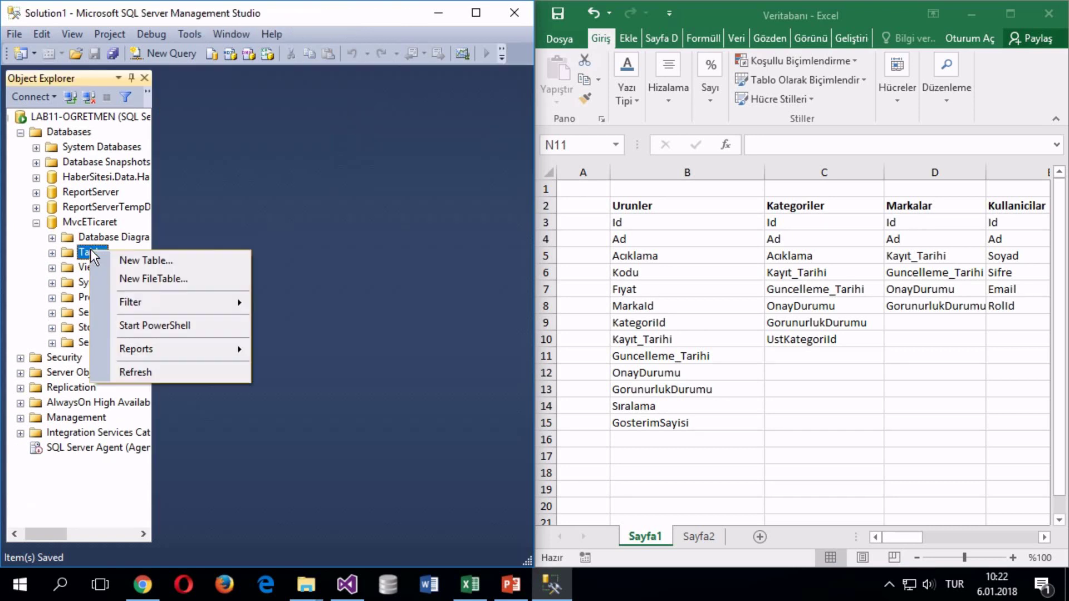
pyautogui.click(139, 260)
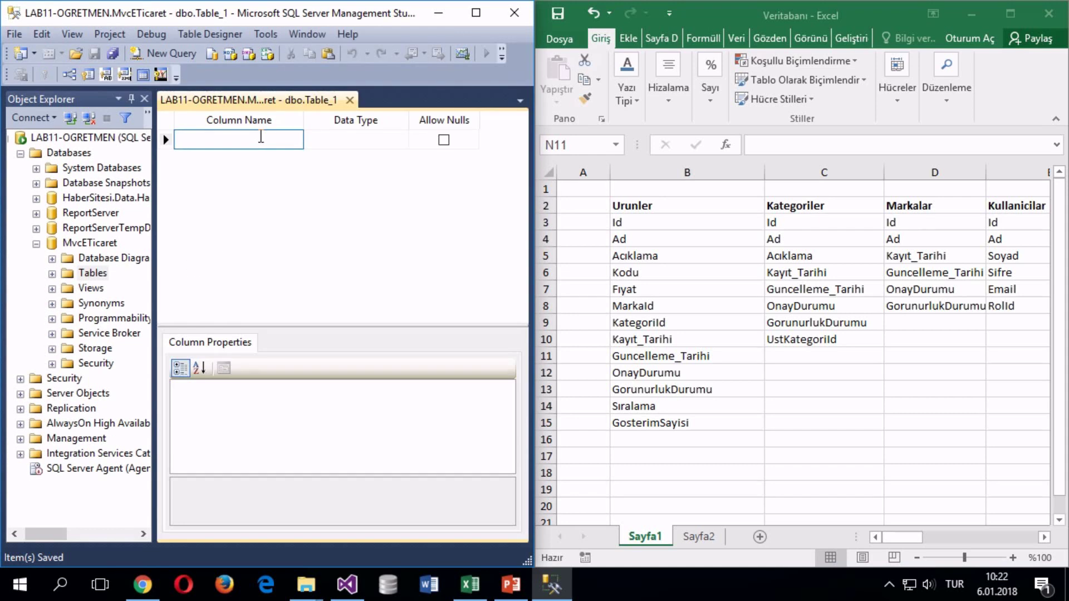
pyautogui.write('Id')
pyautogui.press('Tab')
pyautogui.write('int')
pyautogui.press('Tab')
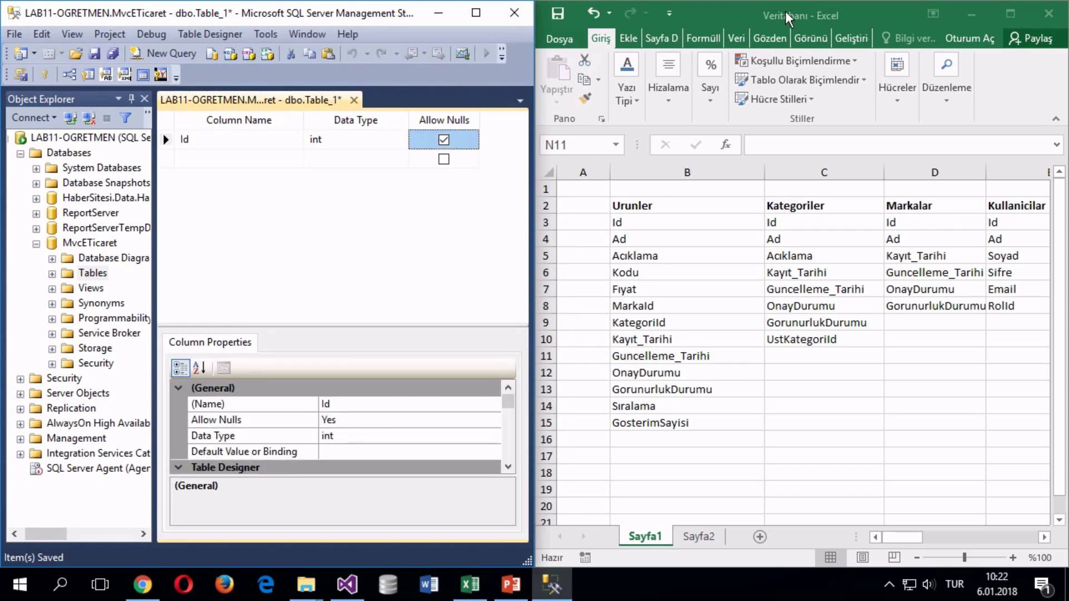
pyautogui.press('space')
pyautogui.press('Tab')
# Step: Add an Ad column of type nvarchar(50) below Id
pyautogui.write('Ad')
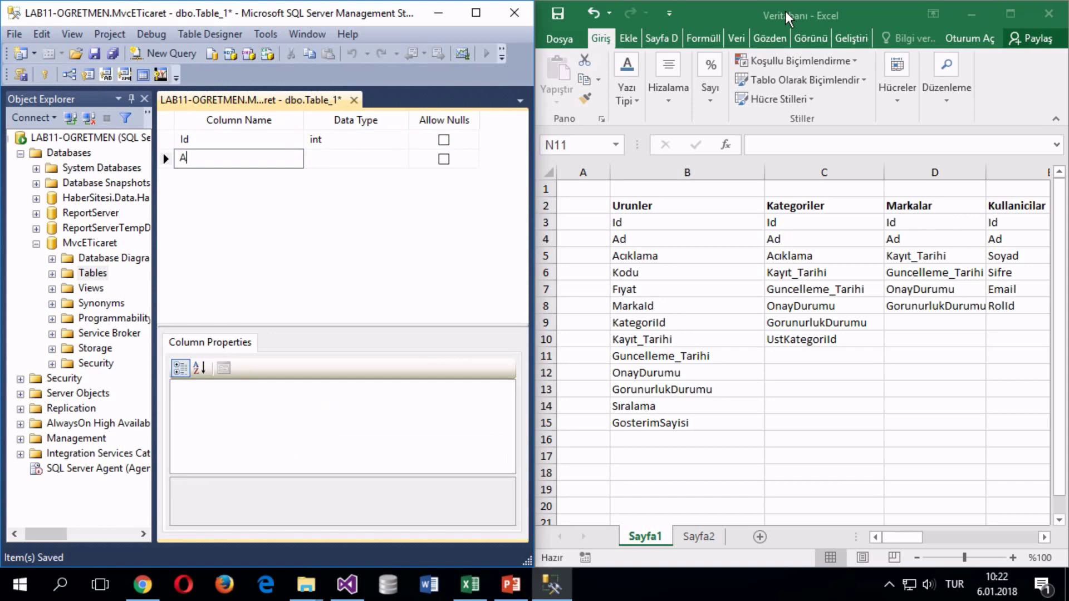
pyautogui.press('Tab')
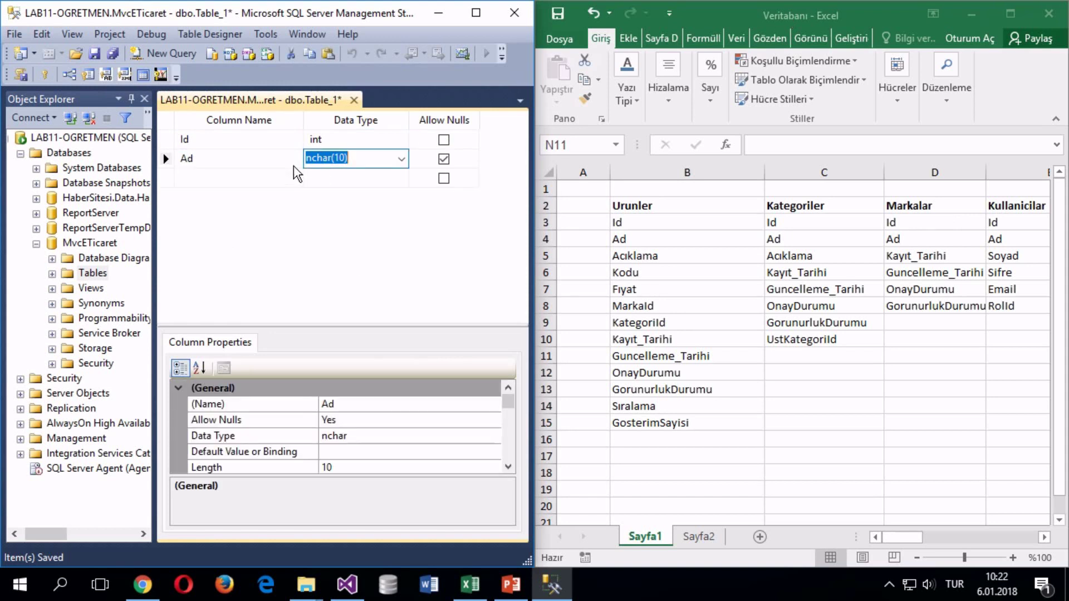
pyautogui.click(334, 161)
pyautogui.hotkey('shift', 'Left')
pyautogui.write('5')
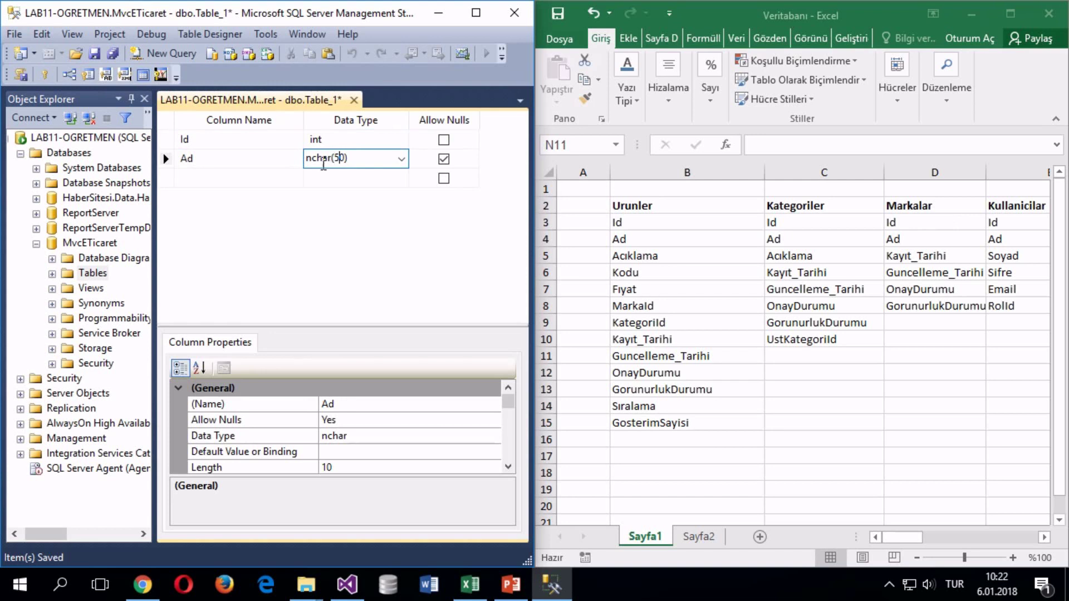
pyautogui.click(314, 159)
pyautogui.write('var')
pyautogui.click(238, 173)
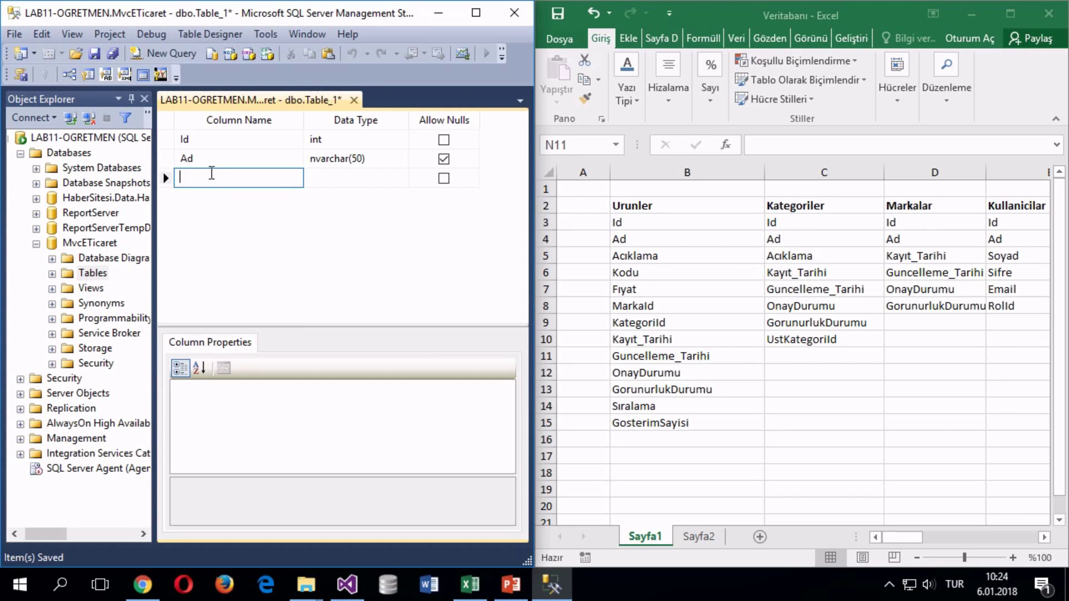
# Step: Add a nullable Aciklama column of type nvarchar(250) and disallow nulls for Ad
pyautogui.write('A')
pyautogui.press('BackSpace')
pyautogui.write('Aciklama')
pyautogui.press('Tab')
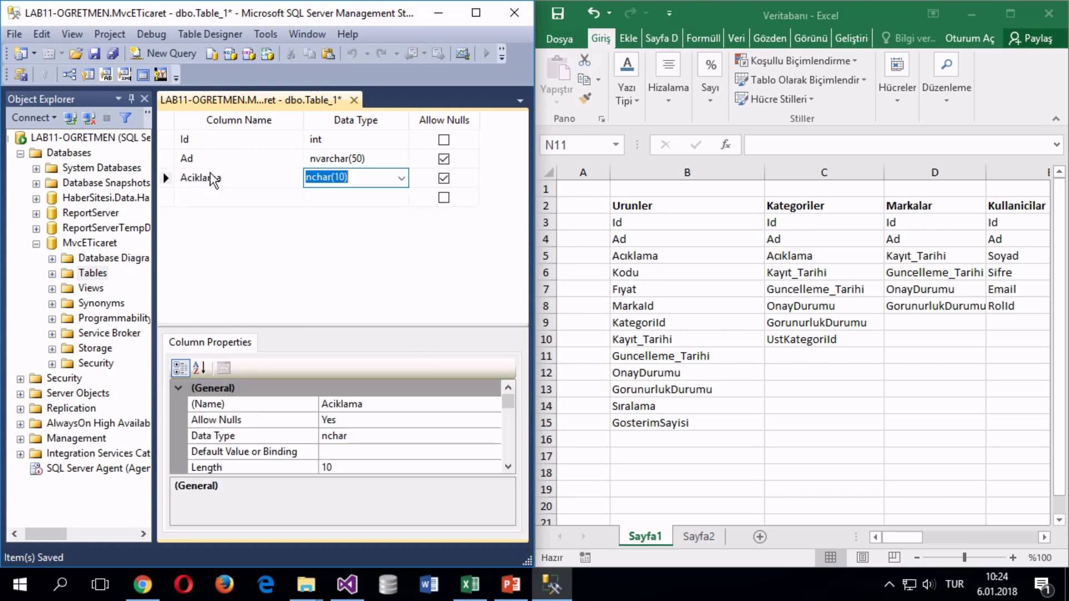
pyautogui.write('nvarch')
pyautogui.press('Right')
pyautogui.press('Right')
pyautogui.press('Right')
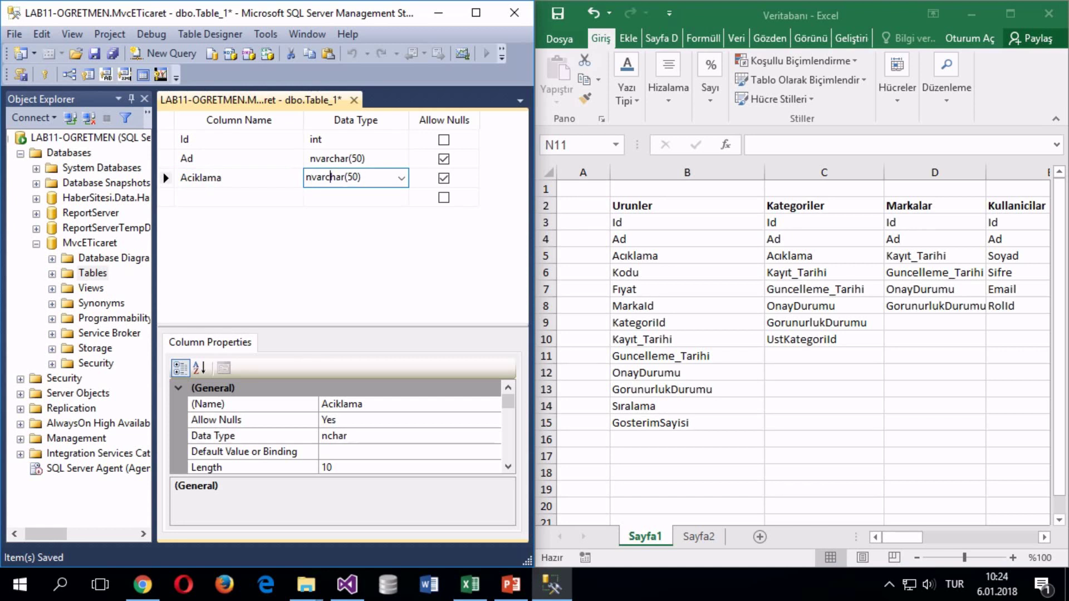
pyautogui.write('2')
pyautogui.press('Return')
pyautogui.click(443, 160)
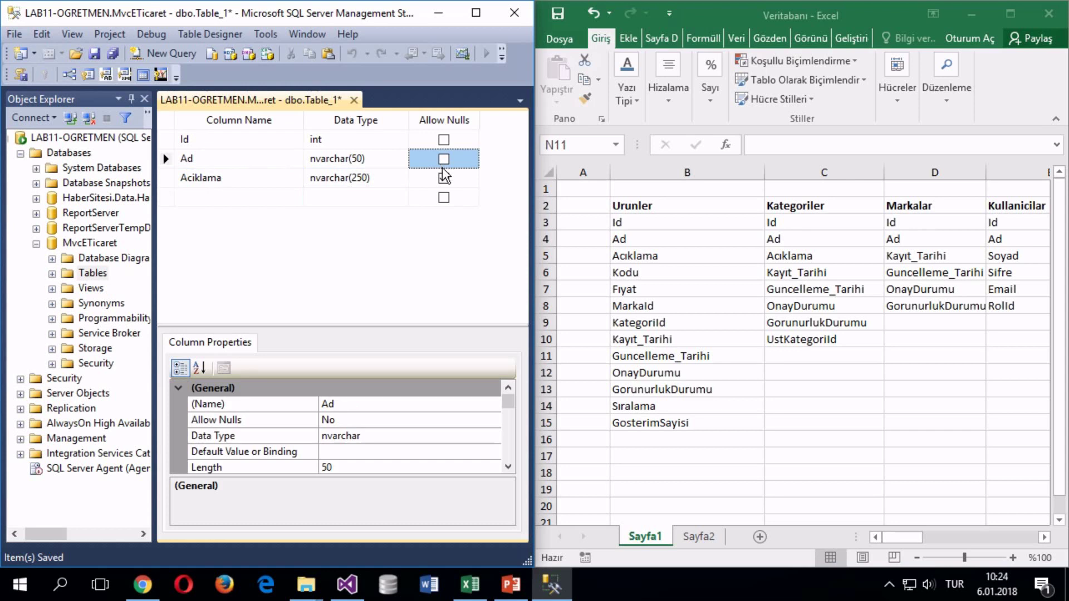
# Step: Open the design of the dbo.Urun table and copy its columns from KayitTarihi through GorunurlukDurumu
pyautogui.click(222, 198)
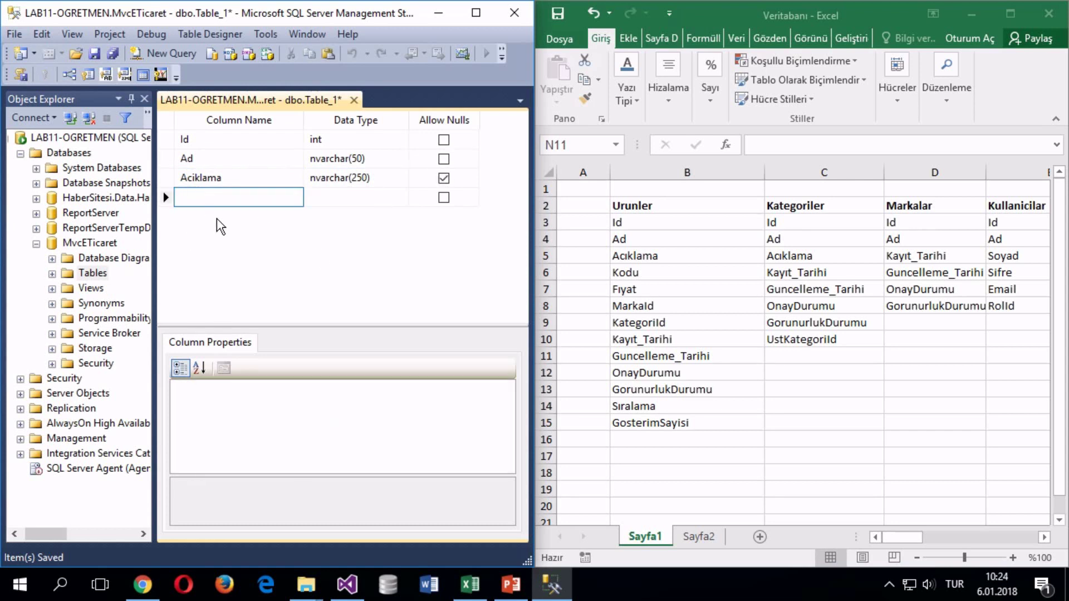
pyautogui.click(72, 275)
pyautogui.click(52, 274)
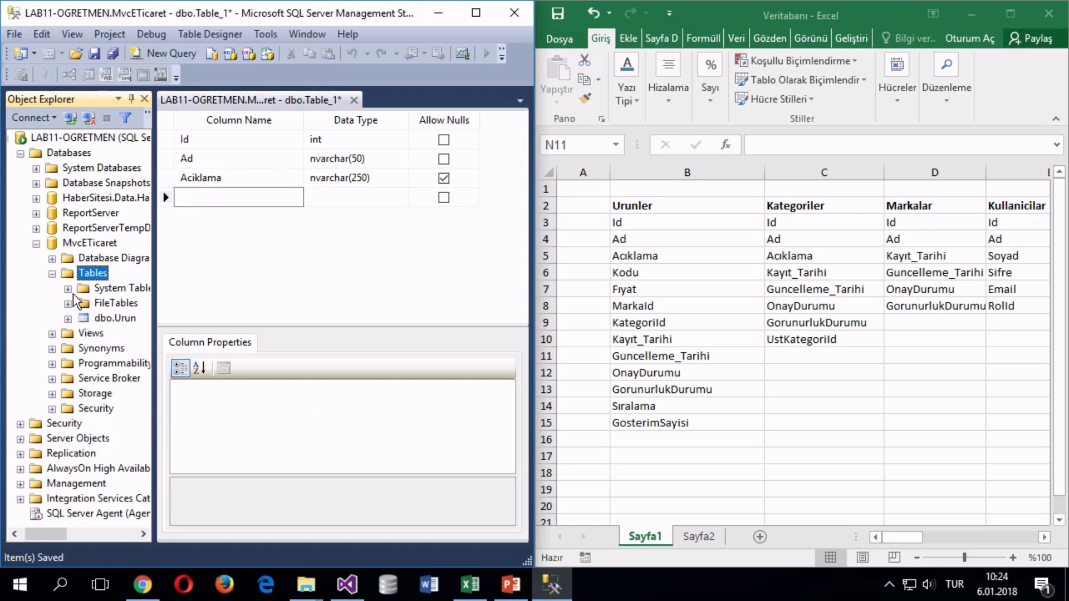
pyautogui.rightClick(98, 318)
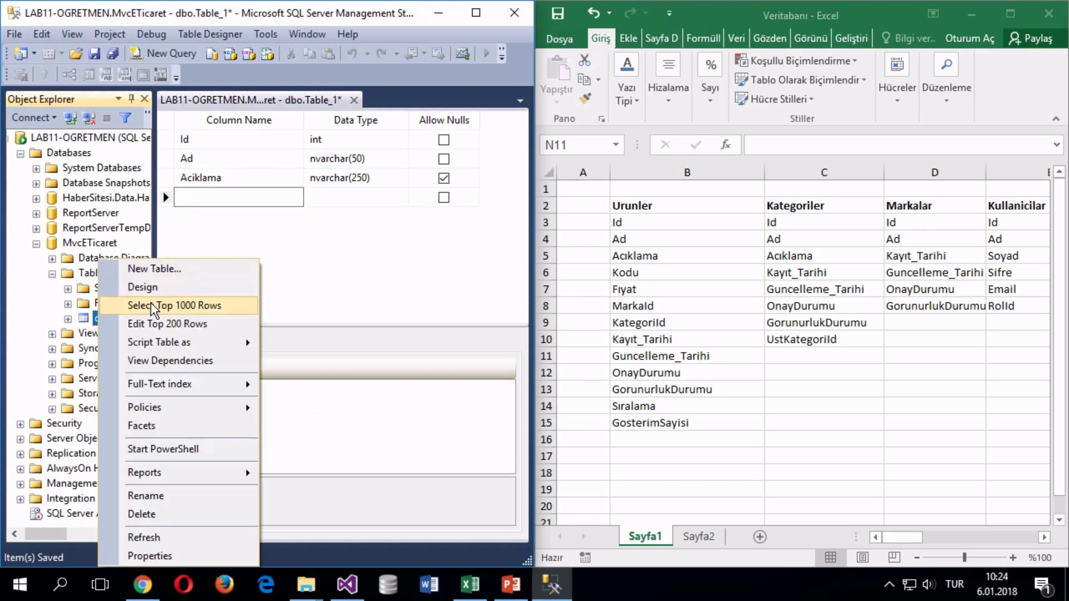
pyautogui.click(147, 287)
pyautogui.scroll(-1, 222, 231)
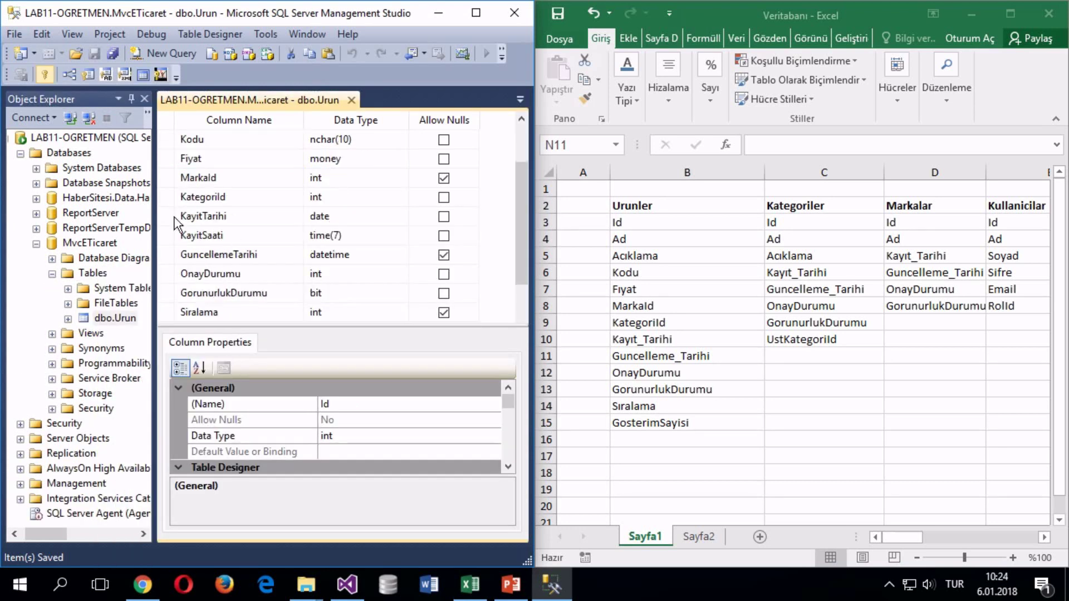
pyautogui.click(170, 216)
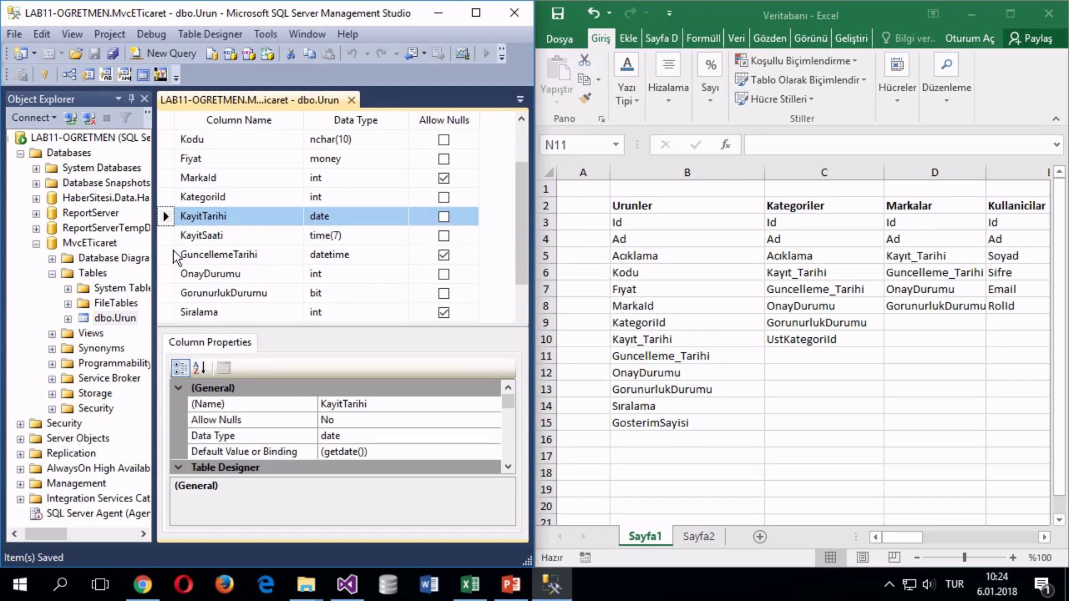
pyautogui.keyDown('shift'); pyautogui.click(173, 255); pyautogui.keyUp('shift')
pyautogui.keyDown('shift'); pyautogui.click(172, 278); pyautogui.keyUp('shift')
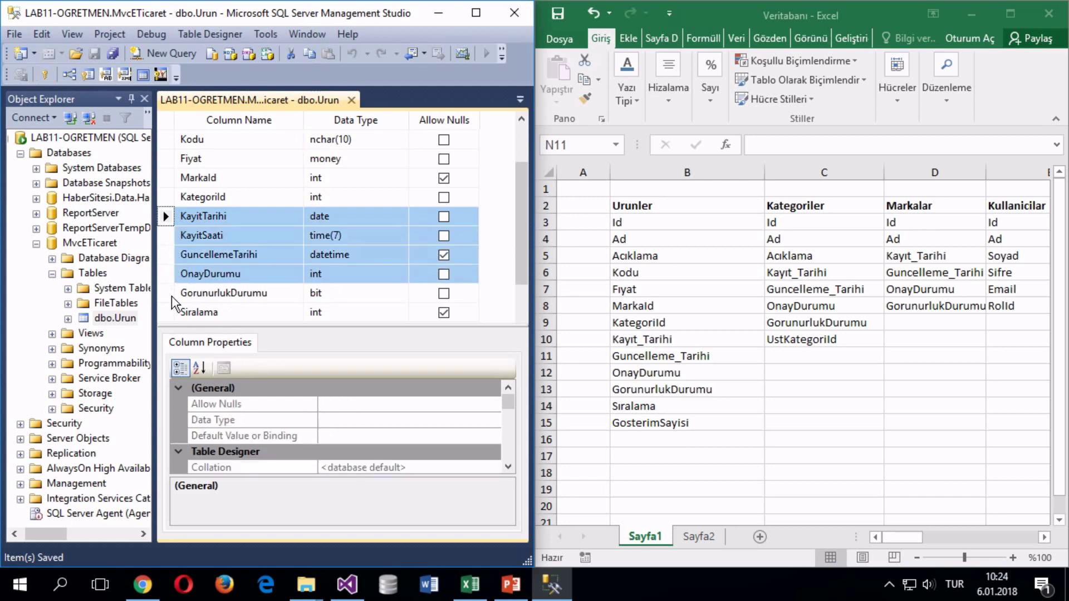
pyautogui.keyDown('shift'); pyautogui.click(172, 296); pyautogui.keyUp('shift')
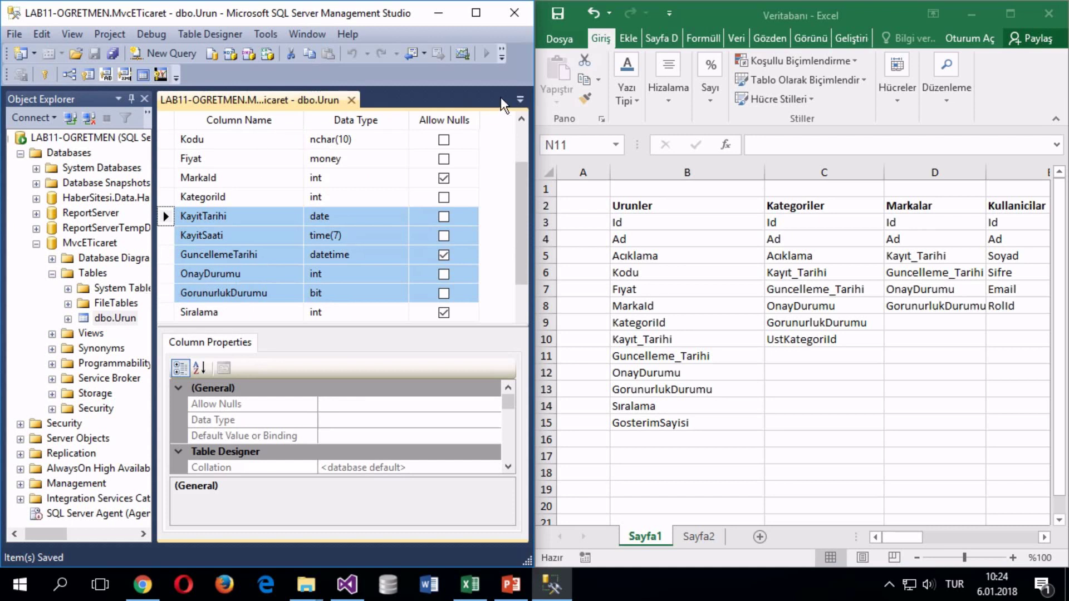
# Step: Paste the copied Urun columns below Aciklama in the new table and check the default of GorunurlukDurumu
pyautogui.click(519, 100)
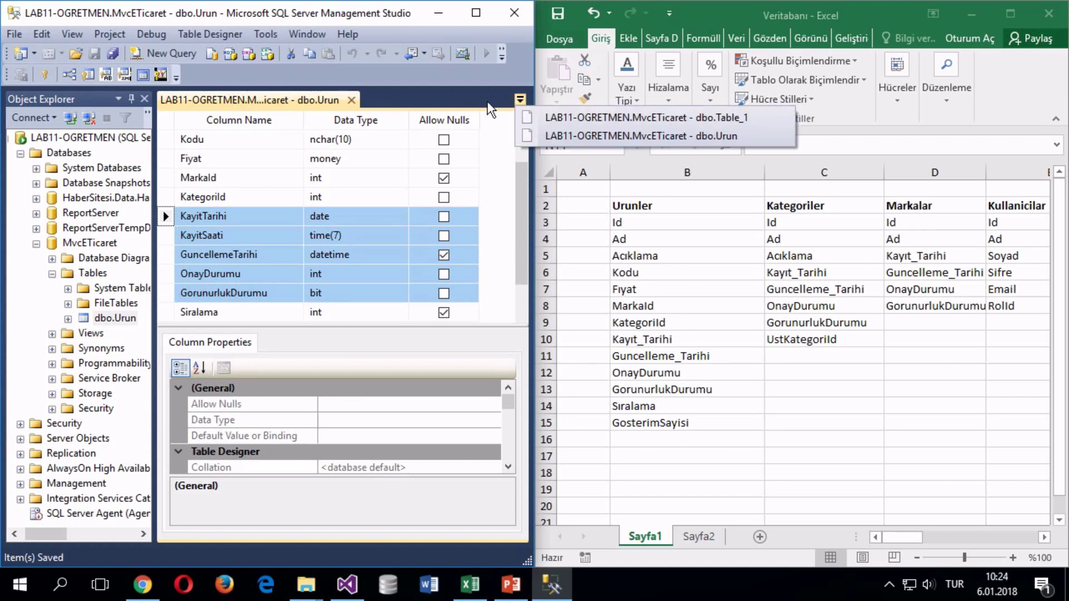
pyautogui.click(572, 120)
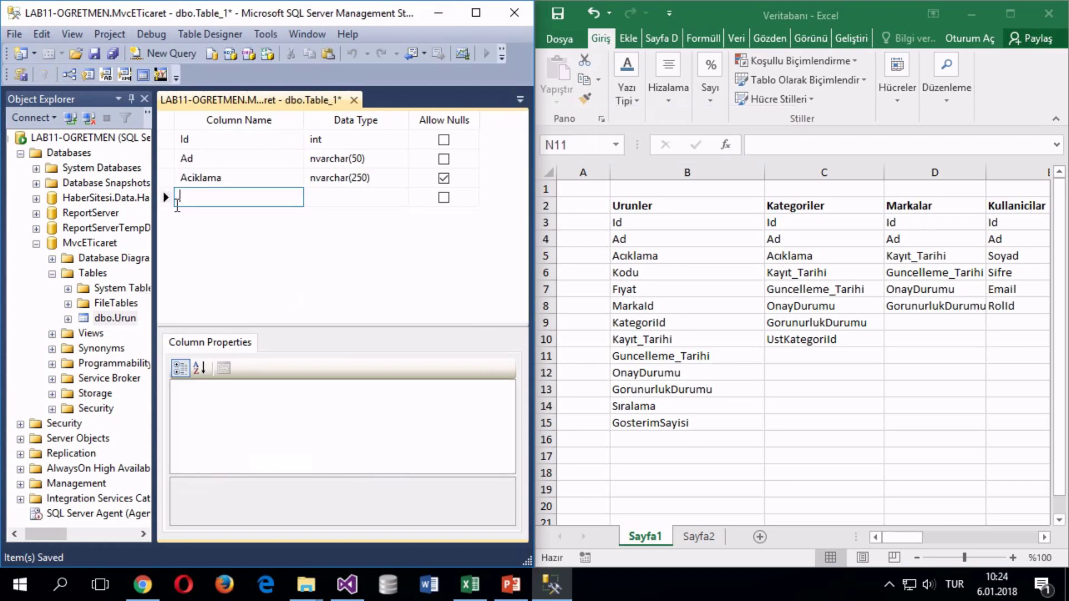
pyautogui.hotkey('ctrl', 'v')
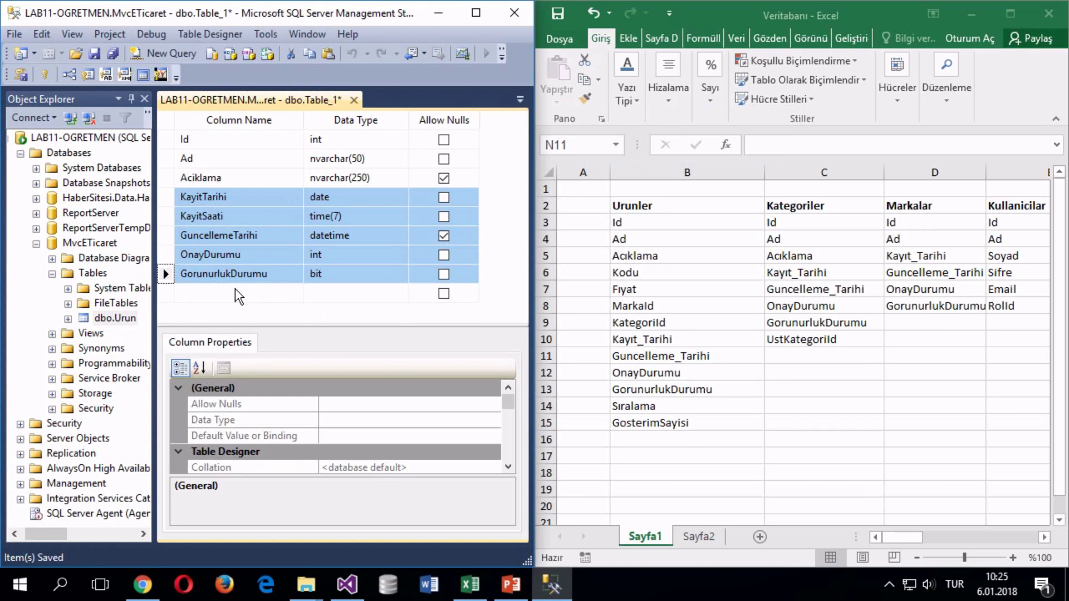
pyautogui.click(220, 290)
pyautogui.click(203, 274)
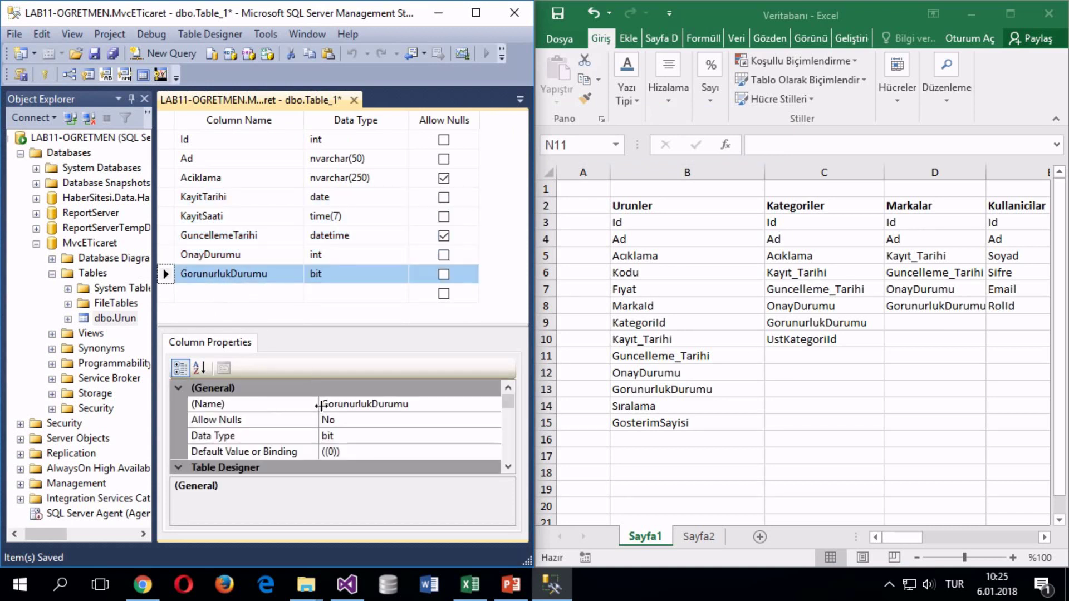
# Step: Add a UstKategoriId column of type int below GorunurlukDurumu, leaving nulls allowed
pyautogui.click(216, 293)
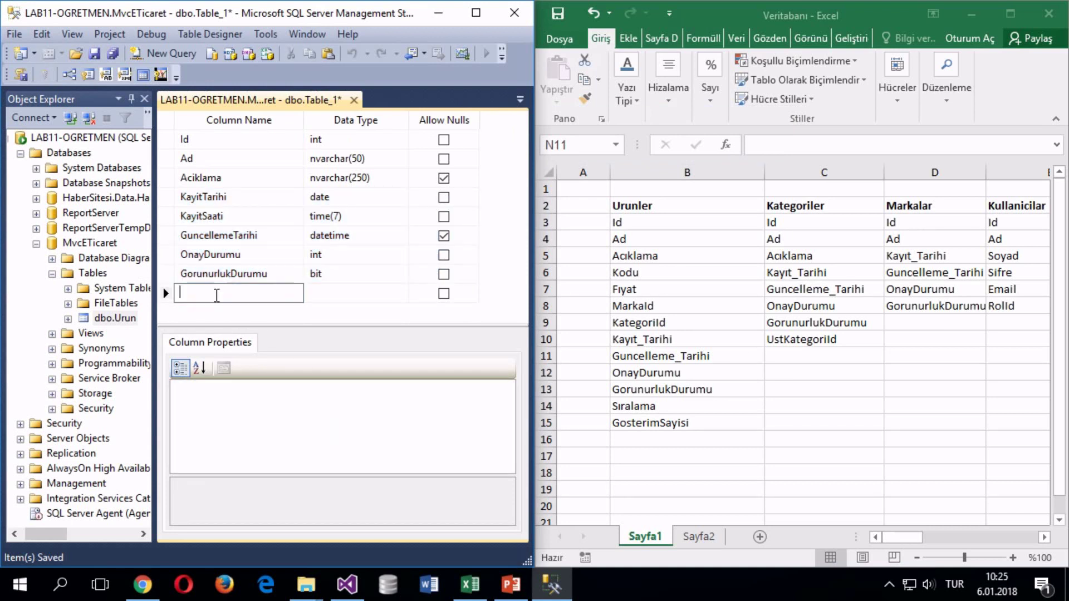
pyautogui.write('UstKategoriId')
pyautogui.press('Tab')
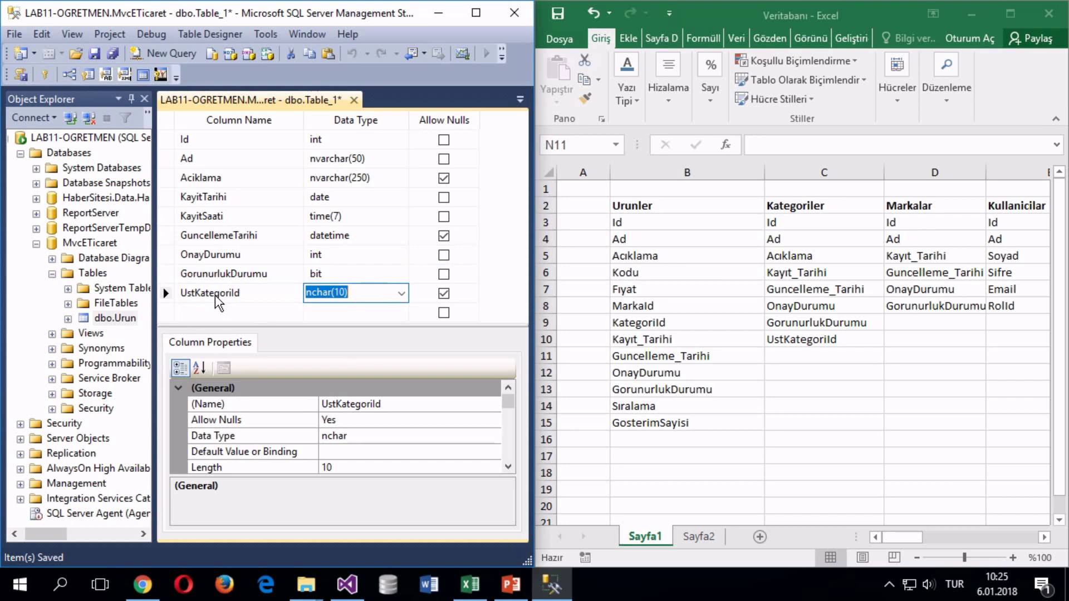
pyautogui.write('int')
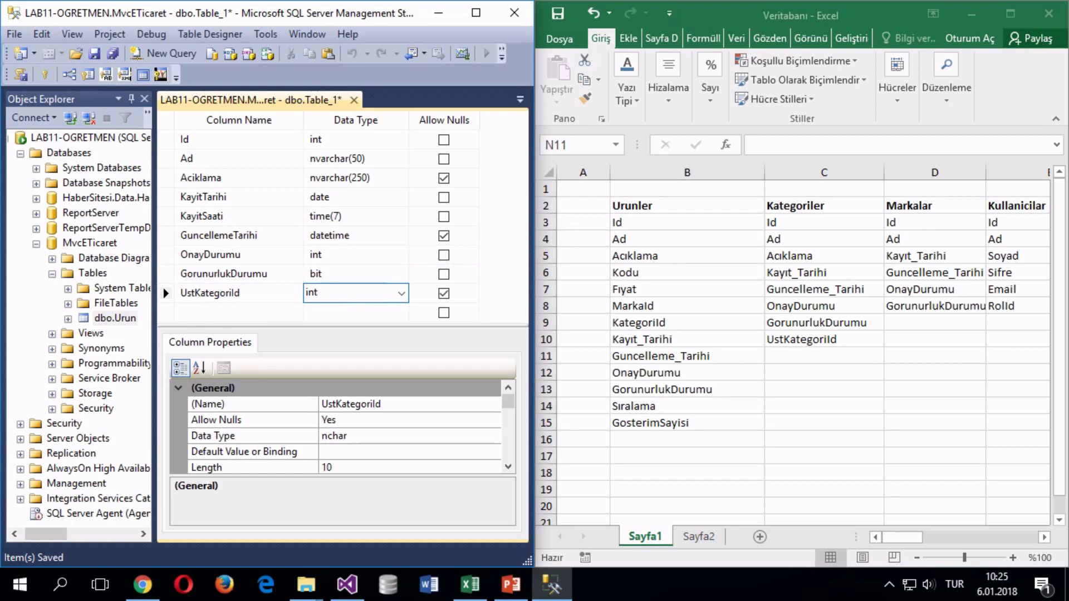
pyautogui.click(467, 314)
pyautogui.click(239, 312)
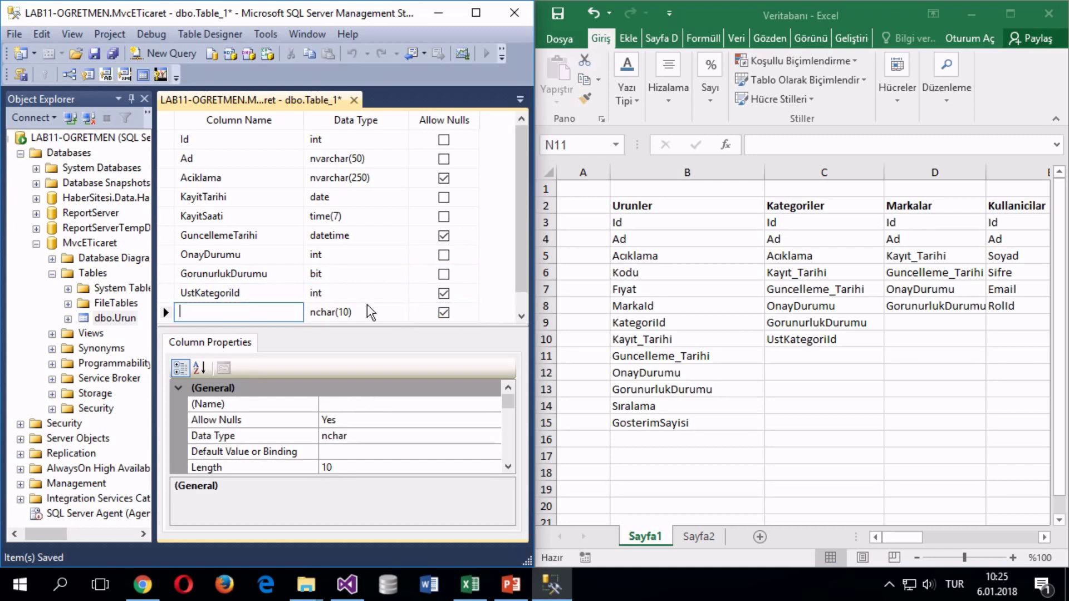
pyautogui.click(165, 293)
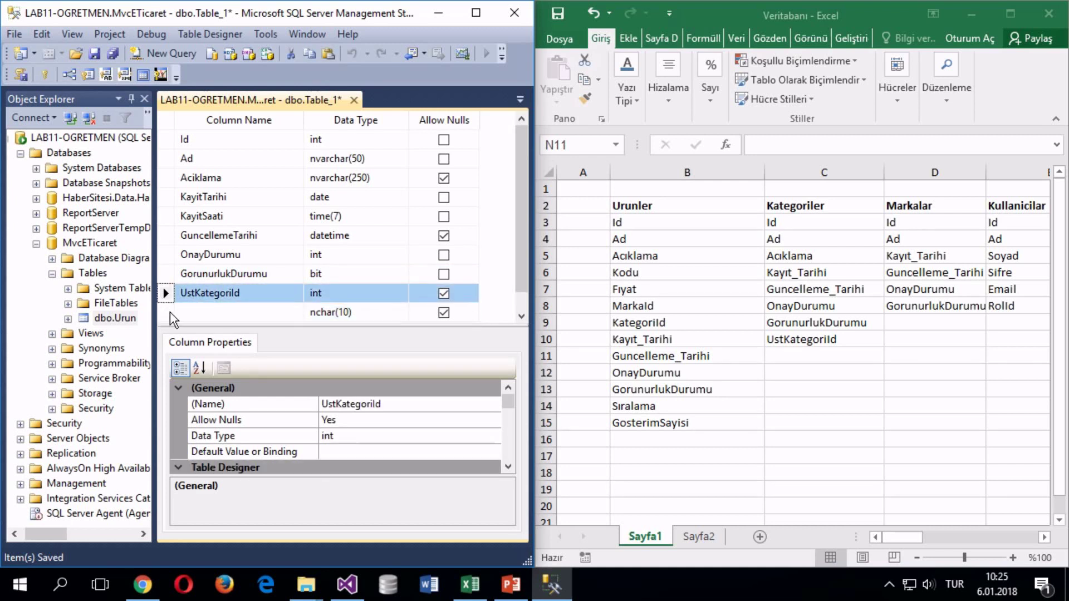
pyautogui.click(167, 313)
pyautogui.click(167, 293)
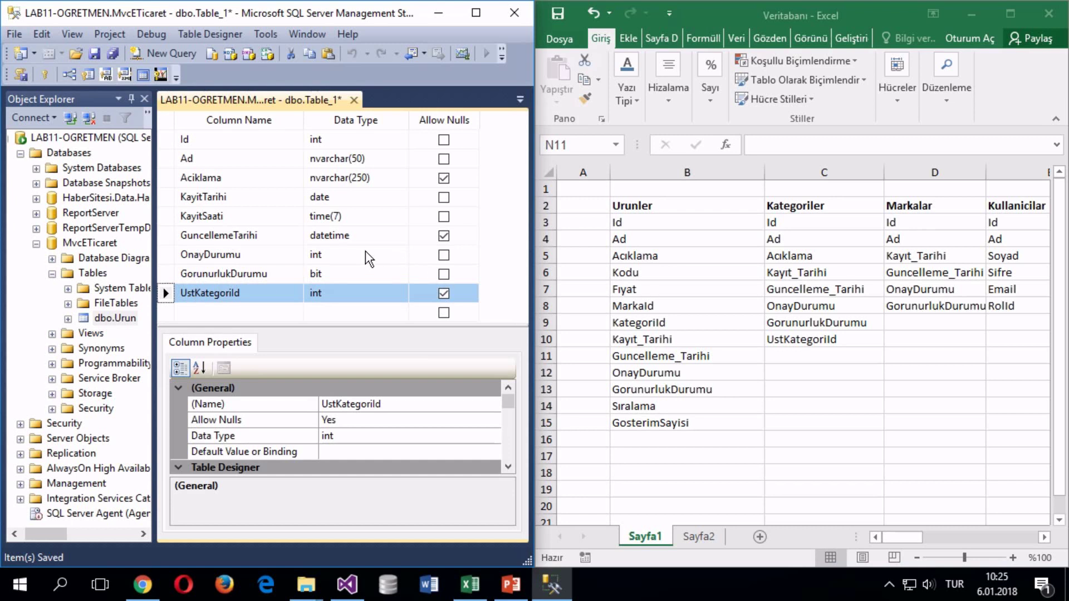
pyautogui.hotkey('ctrl', 's')
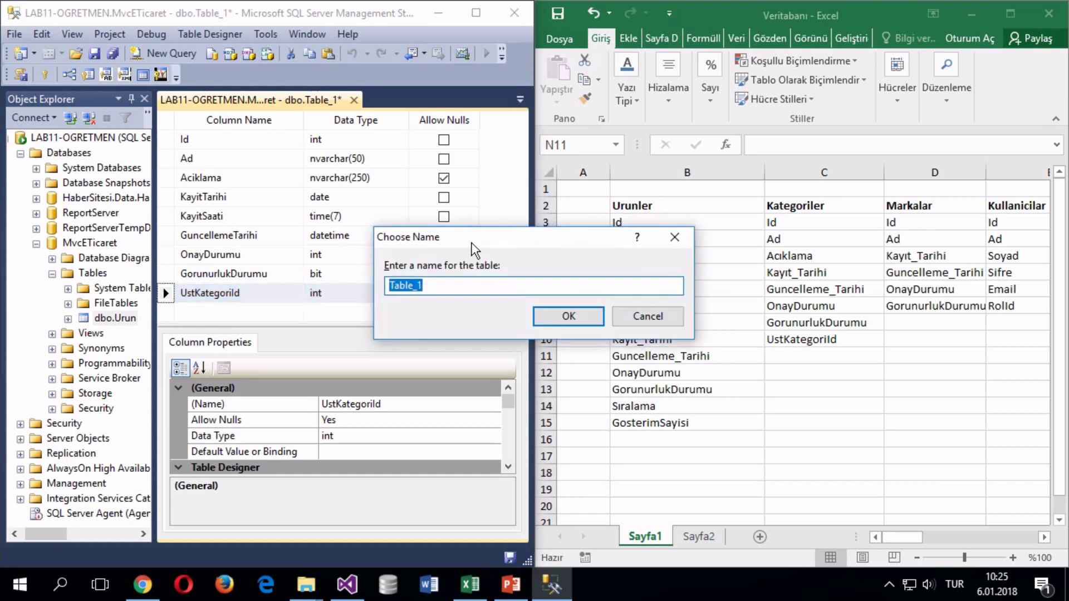
pyautogui.click(674, 236)
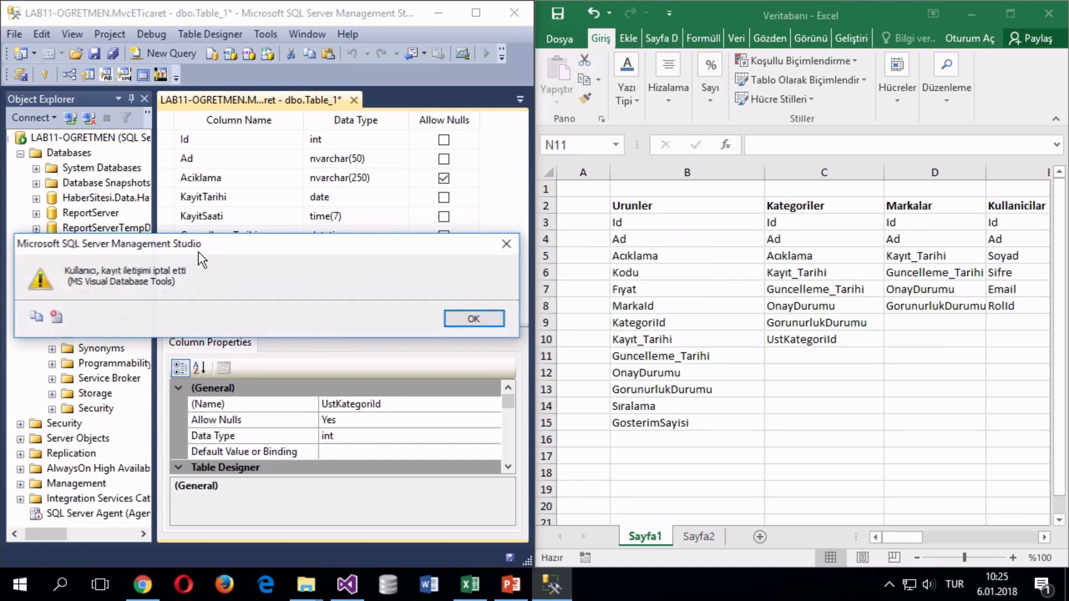
pyautogui.click(474, 316)
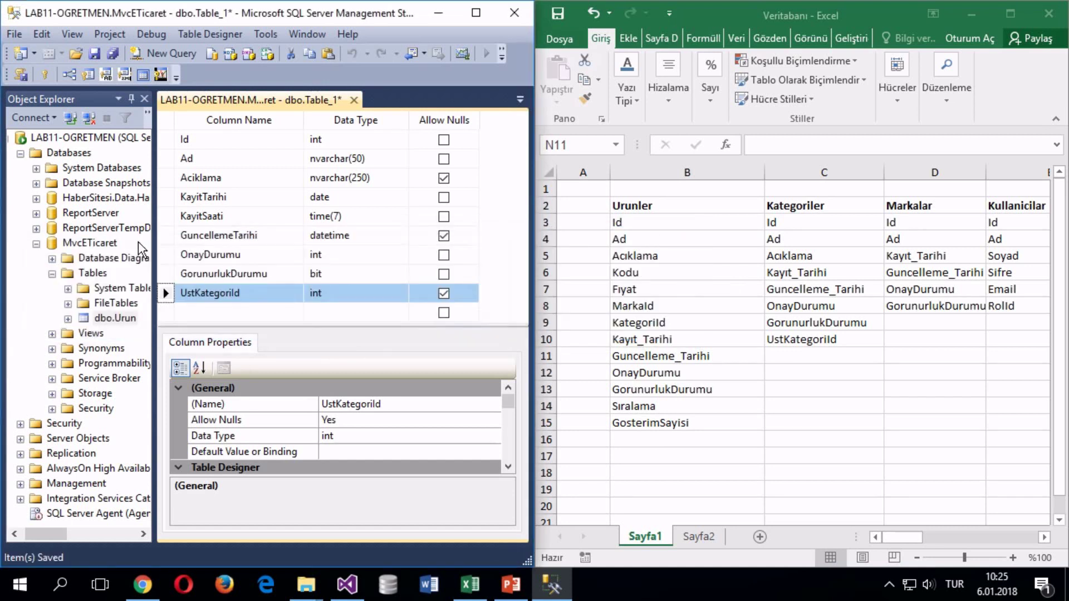
pyautogui.click(164, 118)
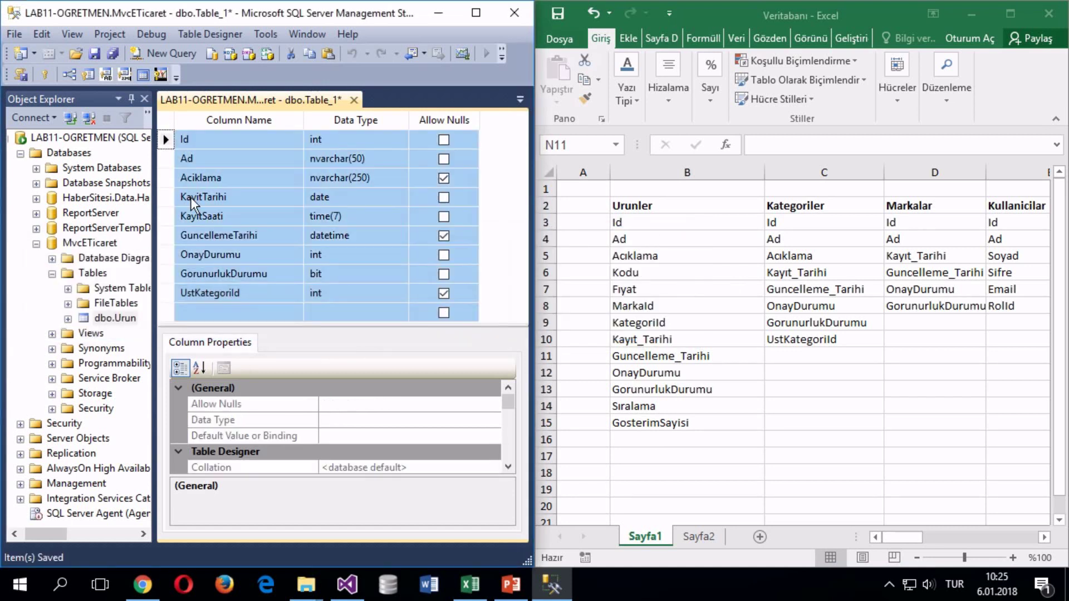
pyautogui.hotkey('ctrl', 's')
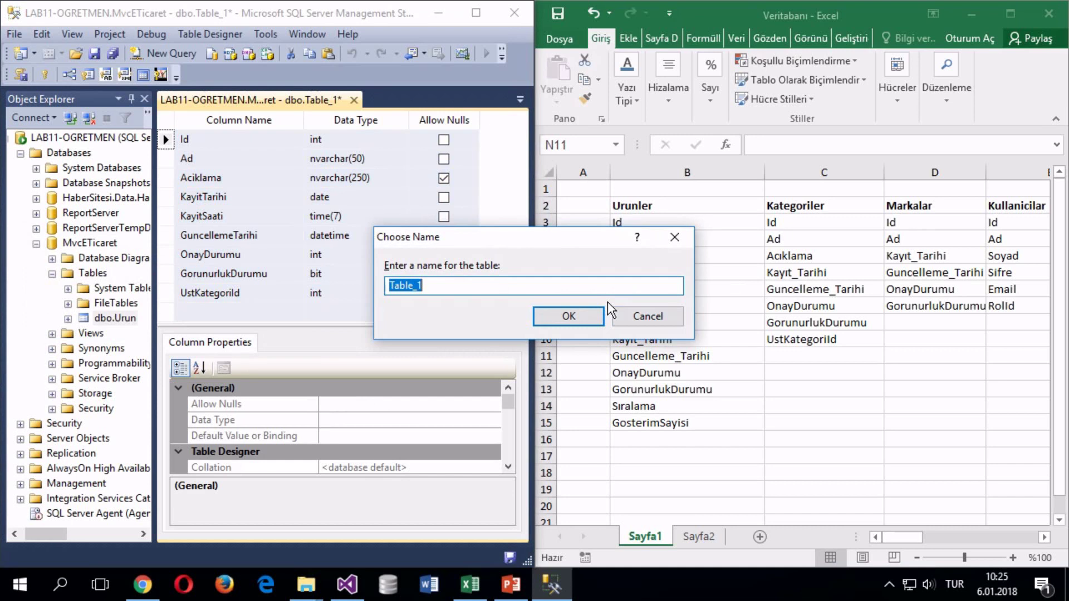
pyautogui.write('Siralama')
pyautogui.press('BackSpace')
pyautogui.press('BackSpace')
pyautogui.press('BackSpace')
pyautogui.press('BackSpace')
pyautogui.press('BackSpace')
pyautogui.press('BackSpace')
pyautogui.press('BackSpace')
pyautogui.press('BackSpace')
pyautogui.press('Escape')
pyautogui.click(473, 319)
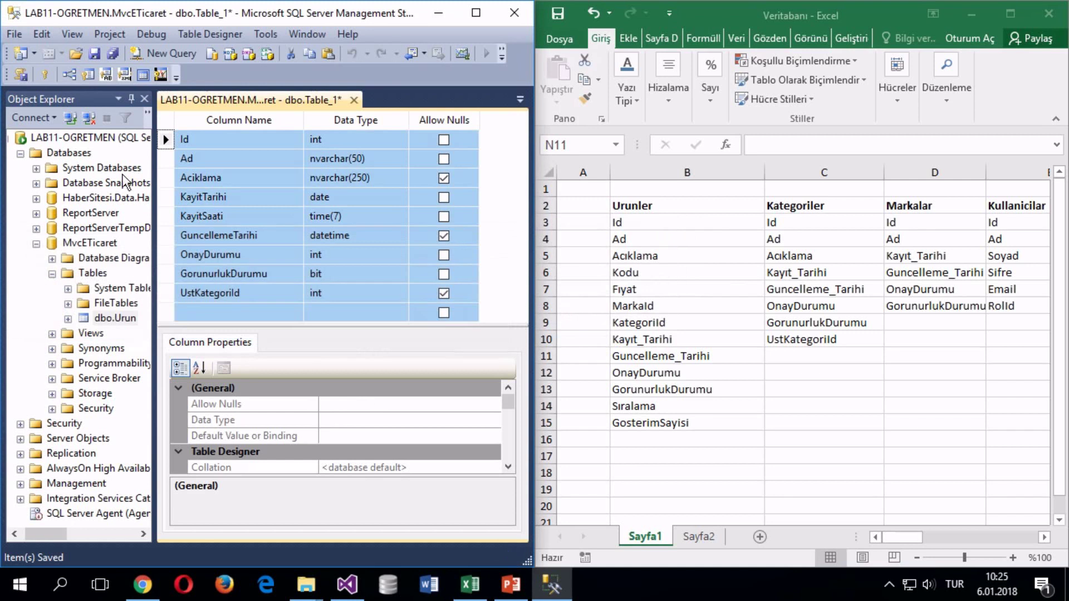
# Step: Set the Id column as the primary key of the new category table
pyautogui.click(166, 141)
pyautogui.rightClick(166, 142)
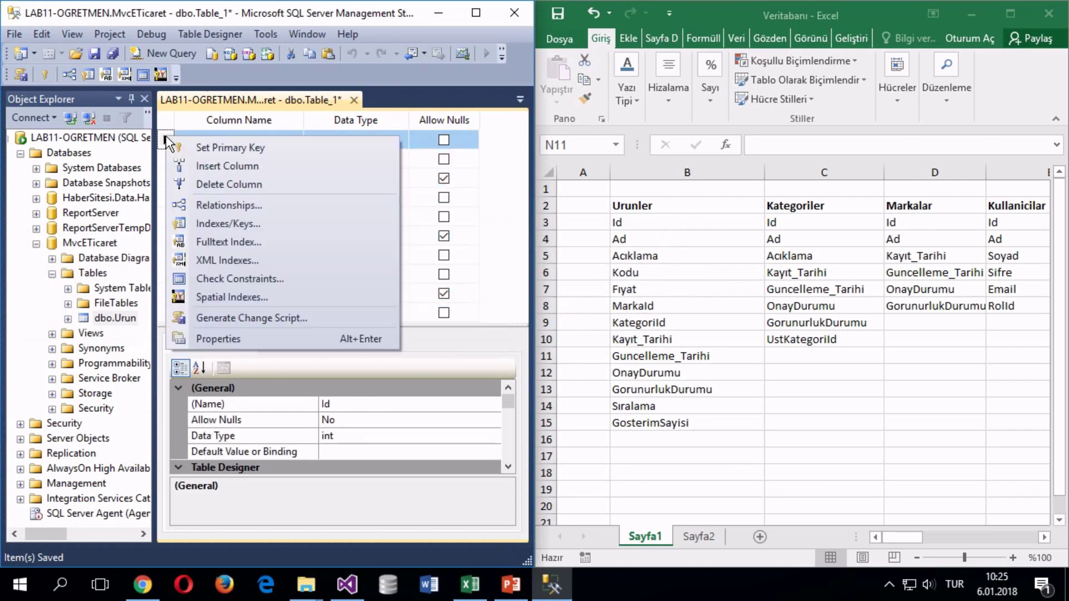
pyautogui.rightClick(165, 140)
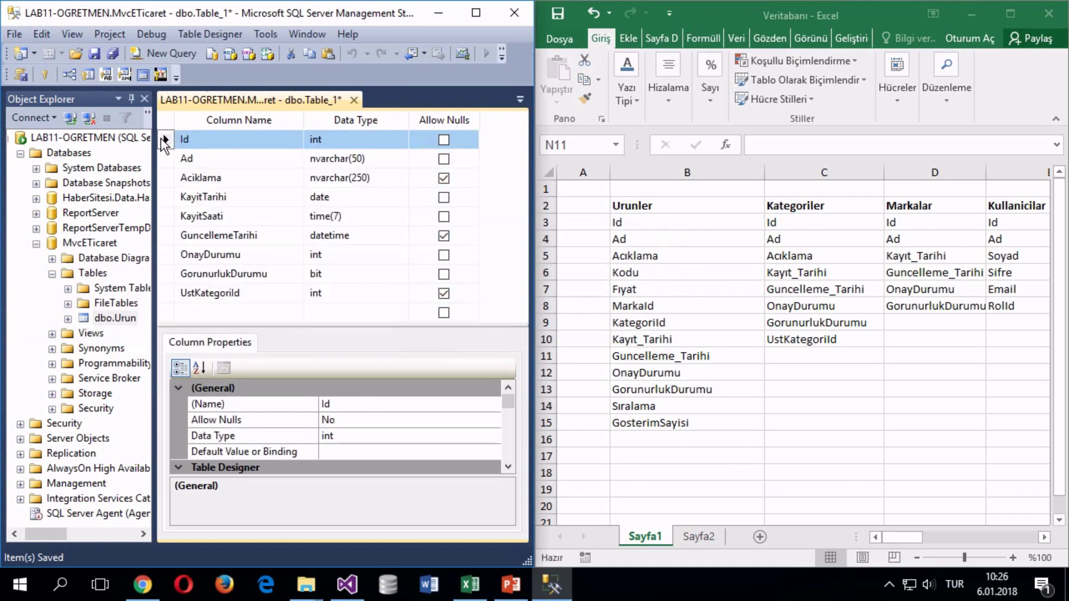
pyautogui.rightClick(162, 139)
pyautogui.click(174, 155)
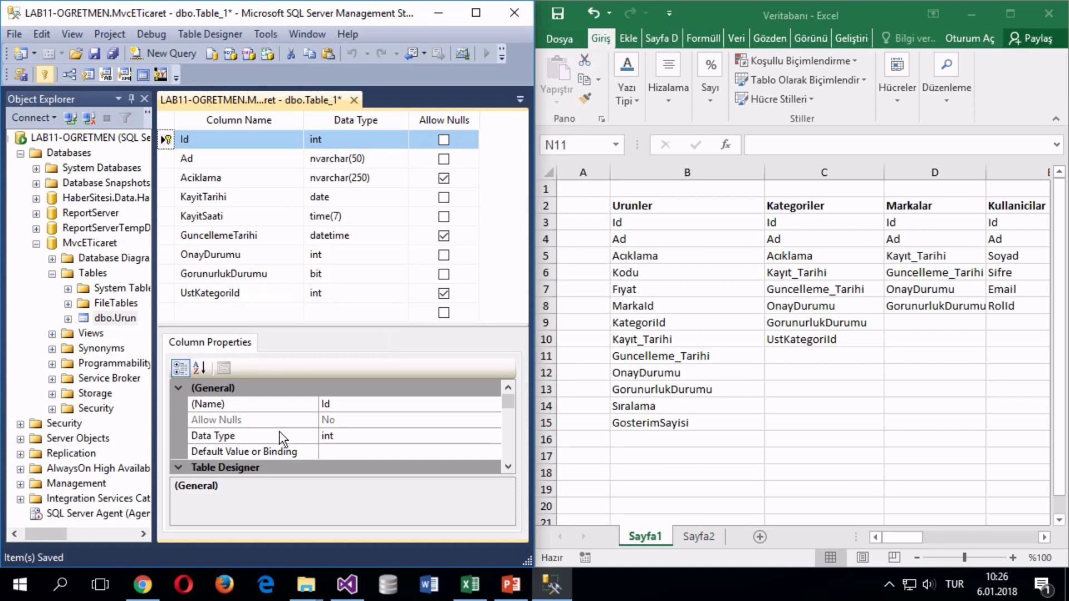
# Step: Make the Id column an identity column by setting Is Identity to Yes
pyautogui.scroll(-2, 282, 443)
pyautogui.scroll(-2, 278, 440)
pyautogui.doubleClick(238, 419)
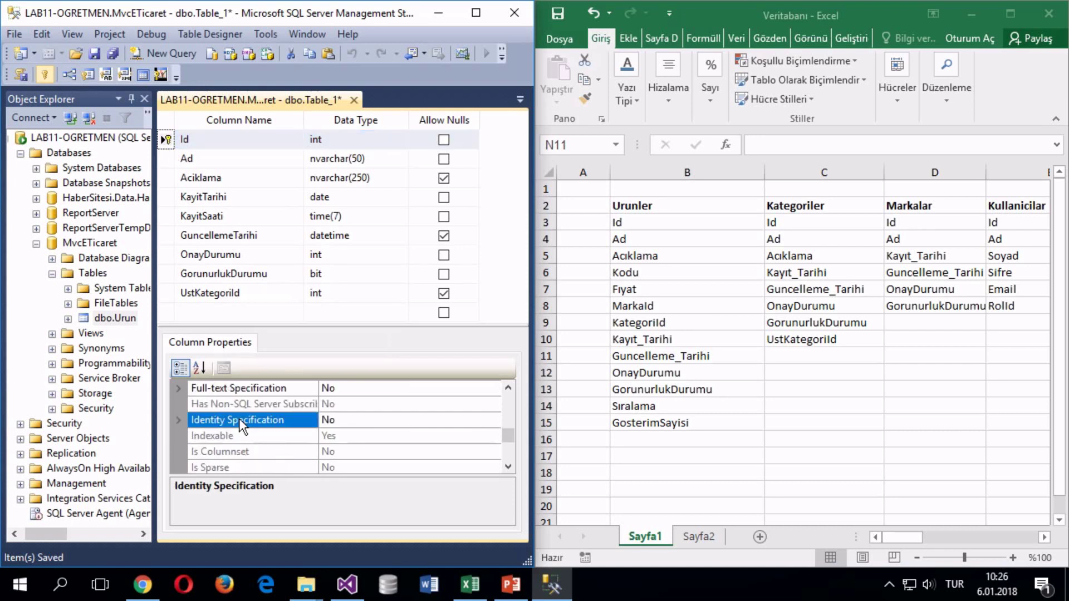
pyautogui.doubleClick(332, 435)
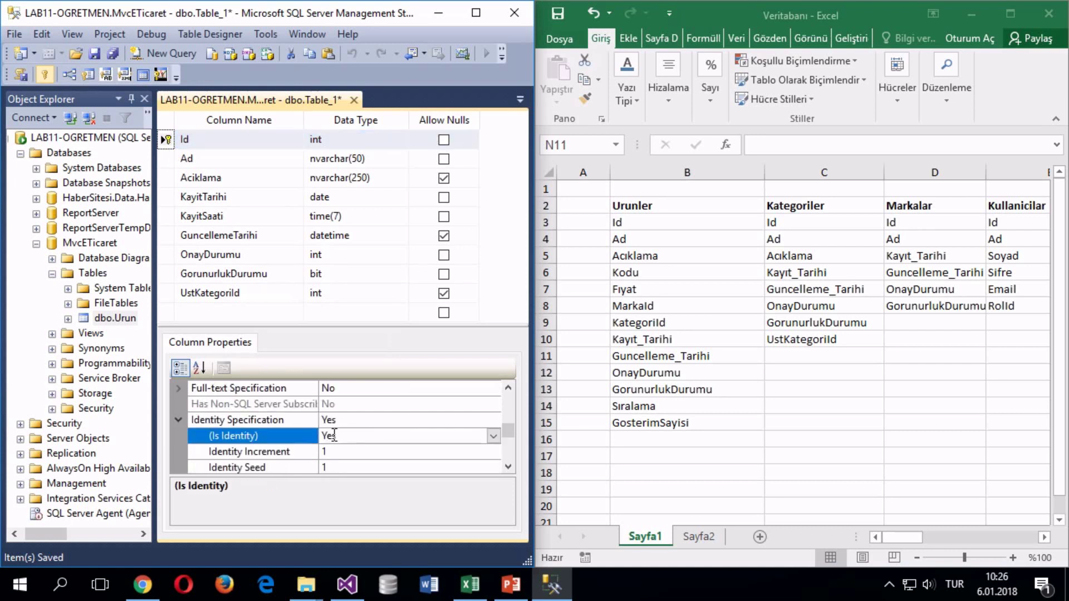
pyautogui.scroll(-1, 333, 439)
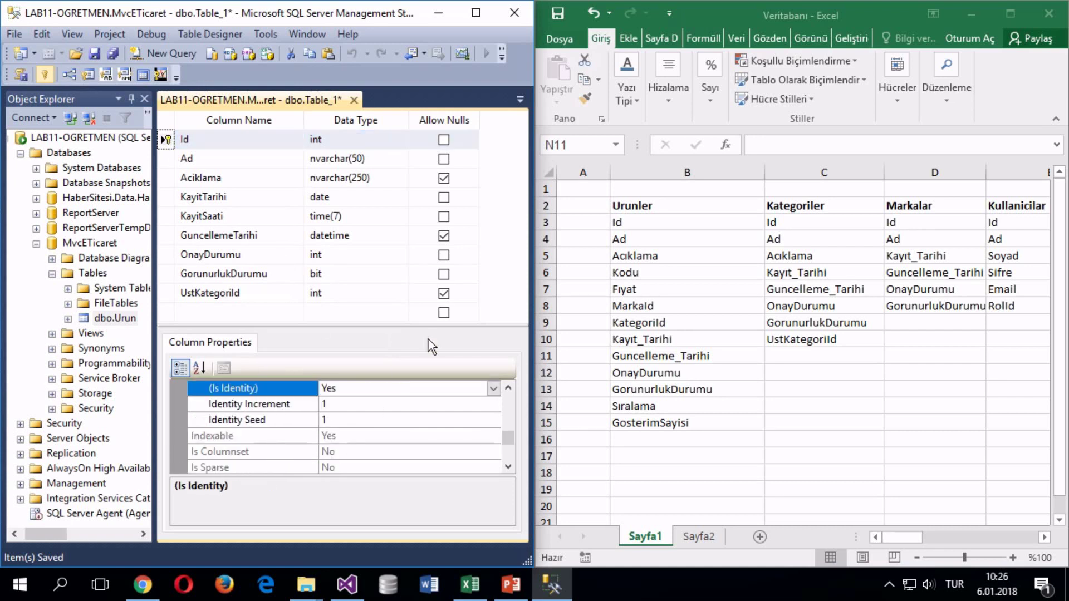
# Step: Save the new table under the name Kategoriler
pyautogui.hotkey('ctrl', 's')
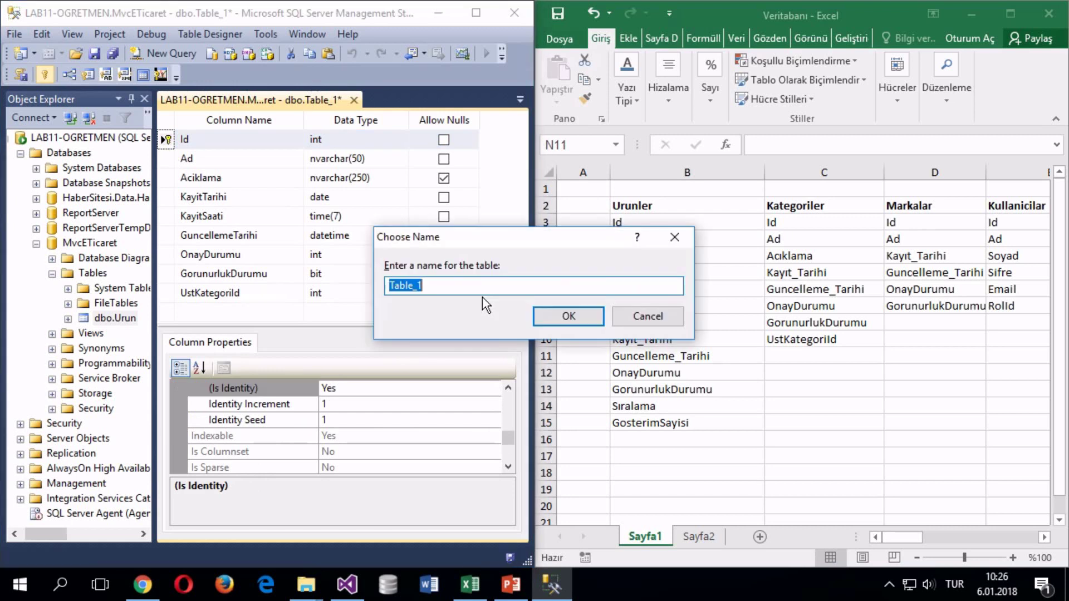
pyautogui.write('kategori')
pyautogui.press('BackSpace')
pyautogui.press('BackSpace')
pyautogui.press('BackSpace')
pyautogui.press('BackSpace')
pyautogui.press('BackSpace')
pyautogui.press('BackSpace')
pyautogui.press('BackSpace')
pyautogui.press('BackSpace')
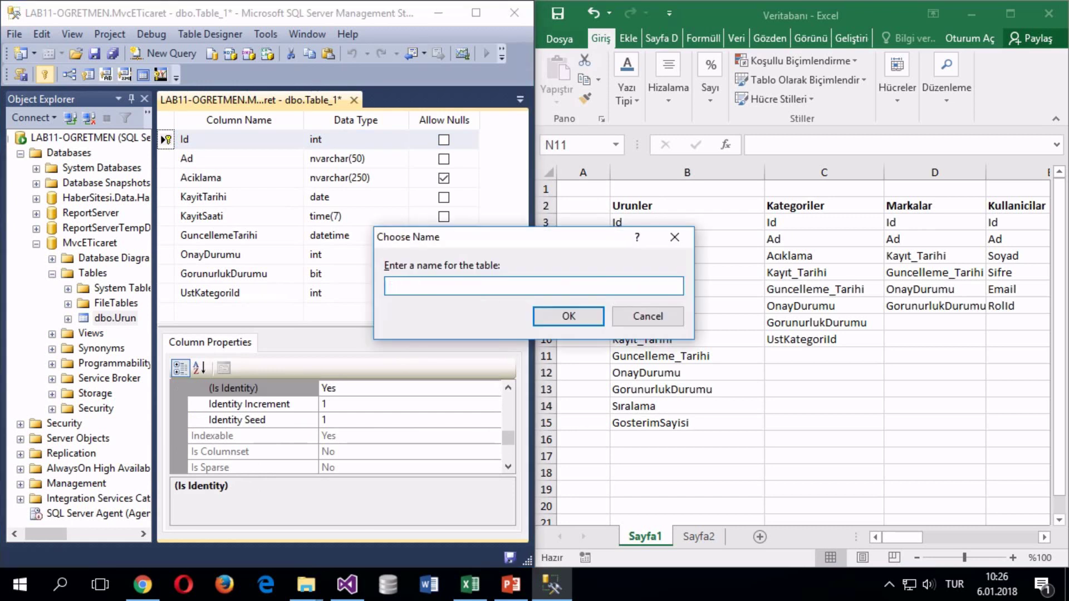
pyautogui.write('Kategoriler')
pyautogui.press('Return')
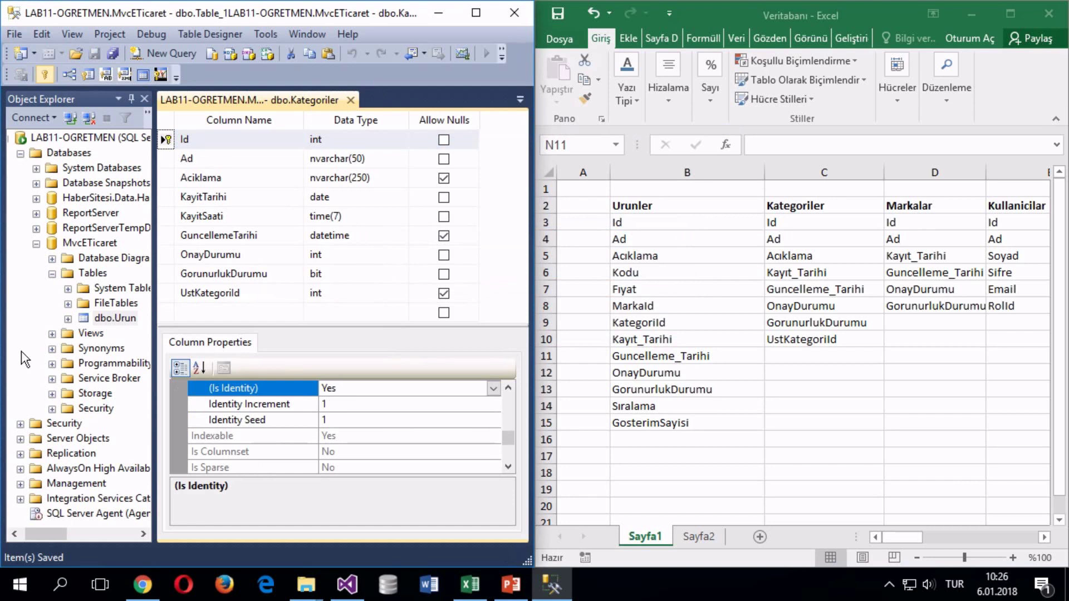
# Step: Refresh the list of tables in the MvcETicaret database
pyautogui.rightClick(92, 274)
pyautogui.click(93, 274)
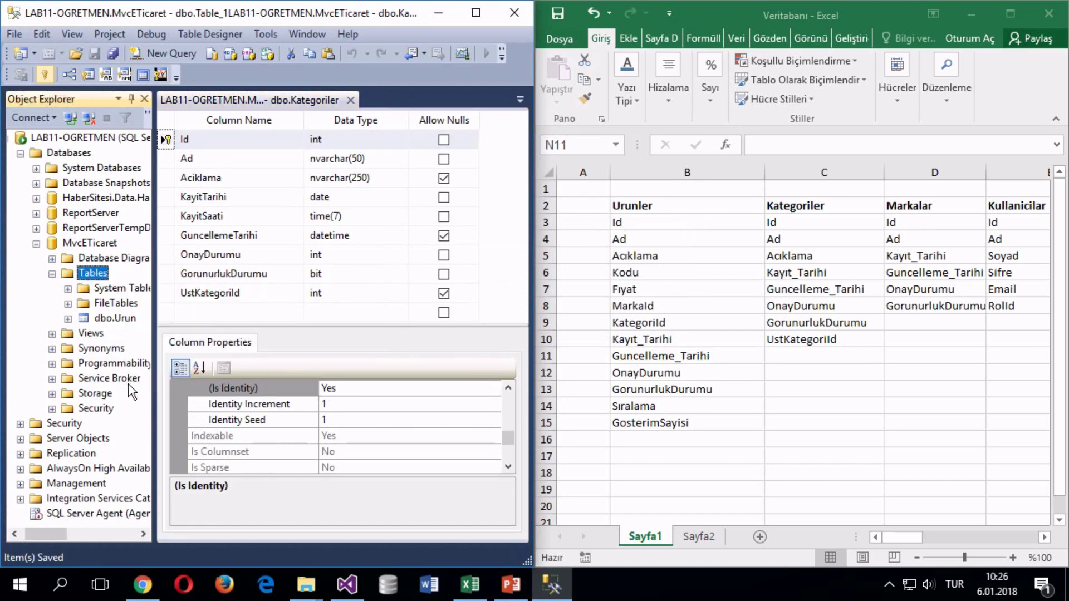
pyautogui.rightClick(94, 274)
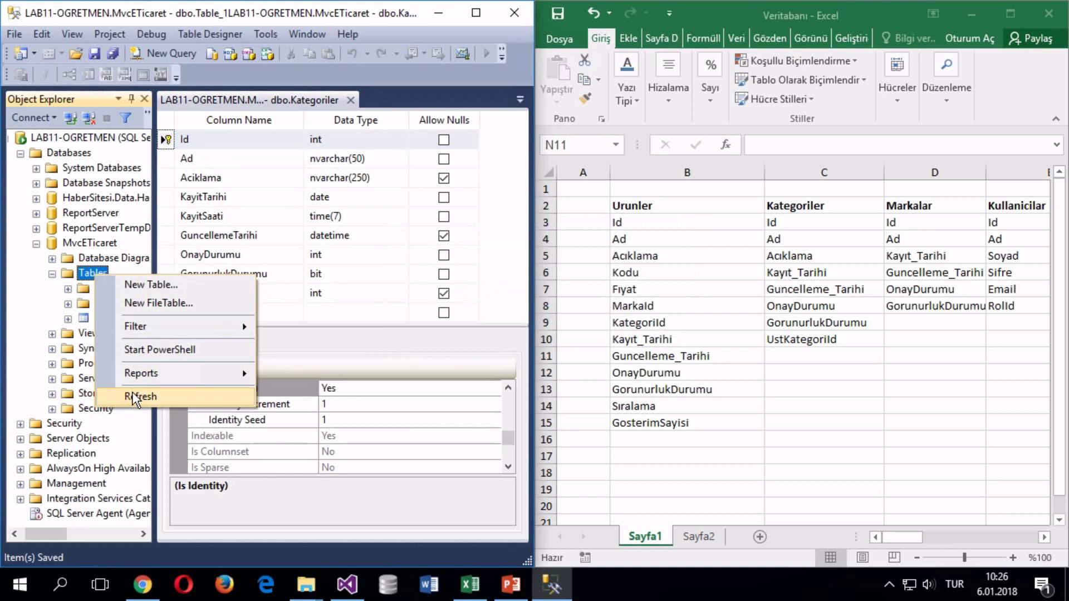
pyautogui.click(146, 401)
# Step: Rename the dbo.Kategoriler table to Kategori
pyautogui.click(132, 332)
pyautogui.click(116, 318)
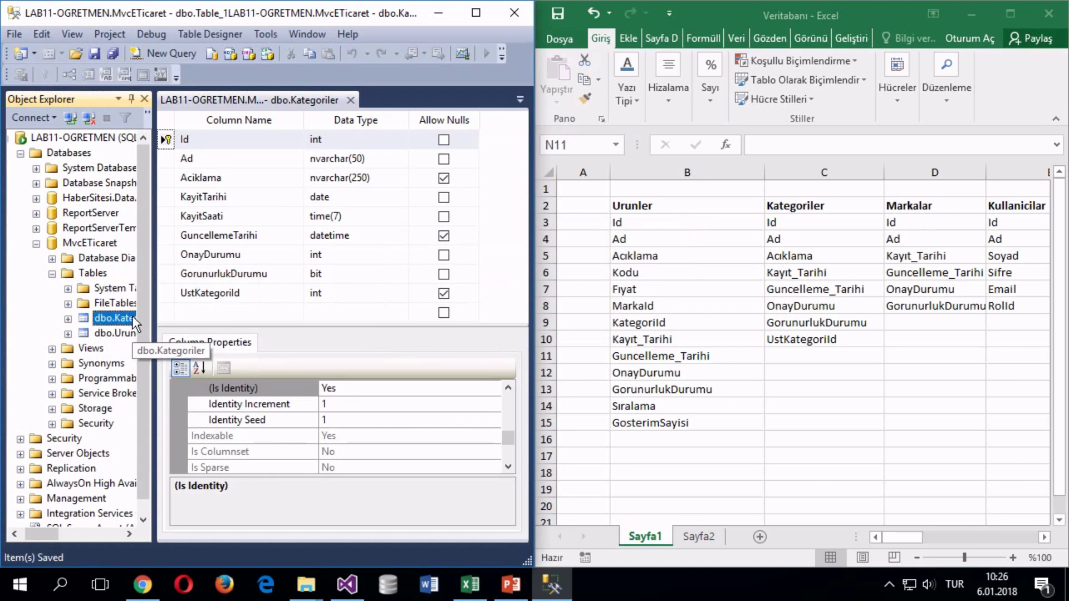
pyautogui.press('F2')
pyautogui.click(90, 316)
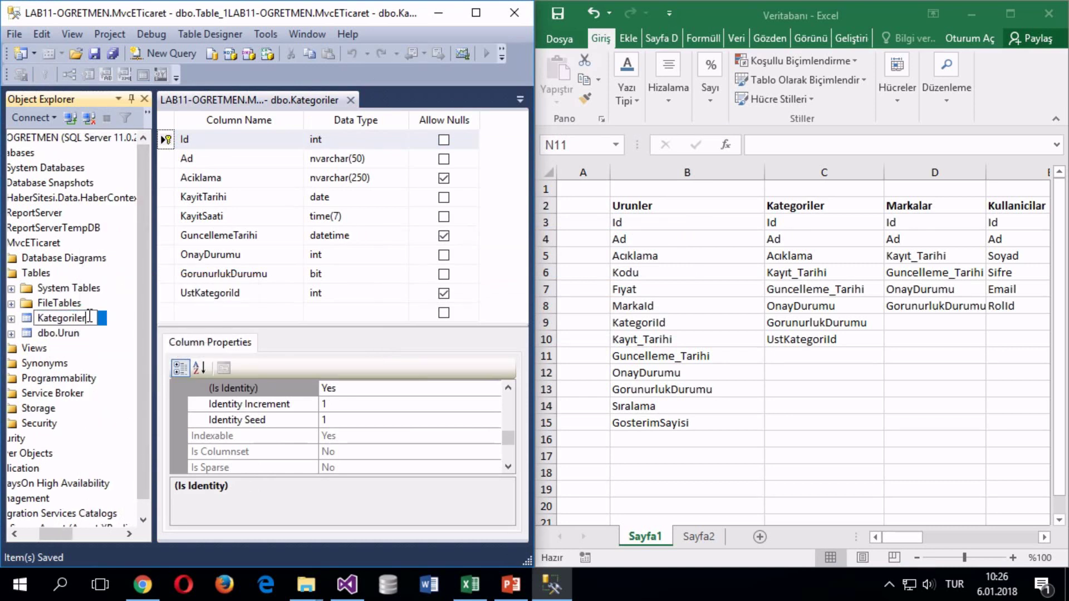
pyautogui.press('BackSpace')
pyautogui.press('BackSpace')
pyautogui.press('BackSpace')
pyautogui.press('Return')
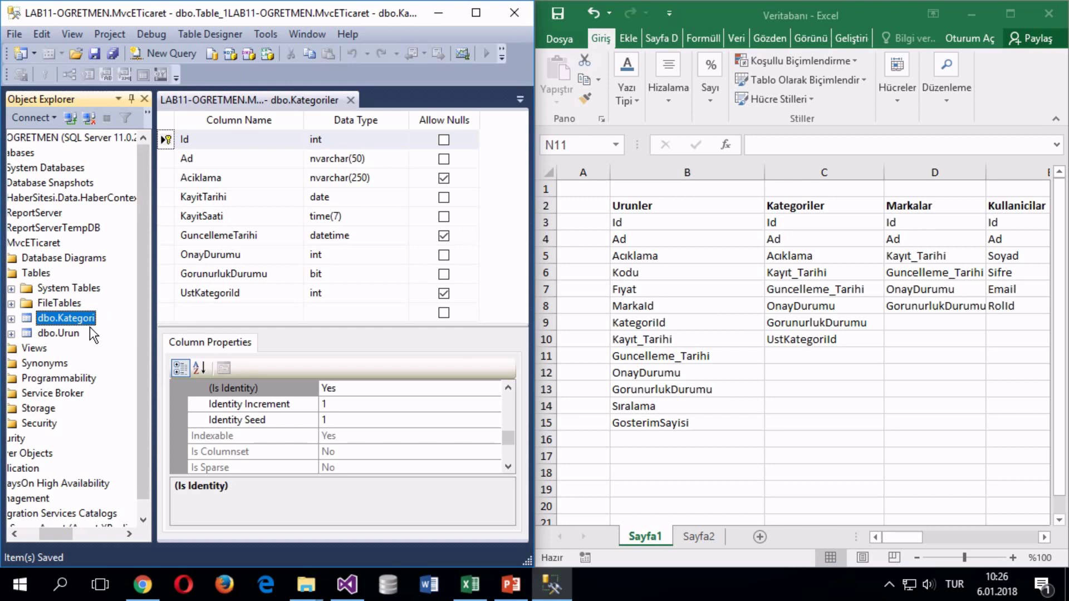
pyautogui.click(89, 329)
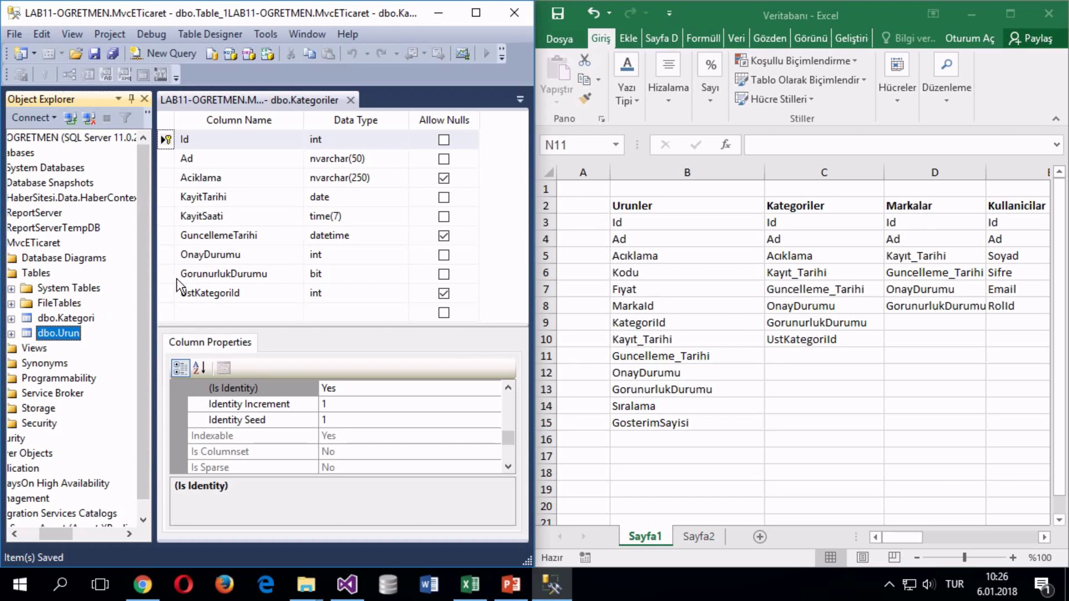
pyautogui.click(501, 227)
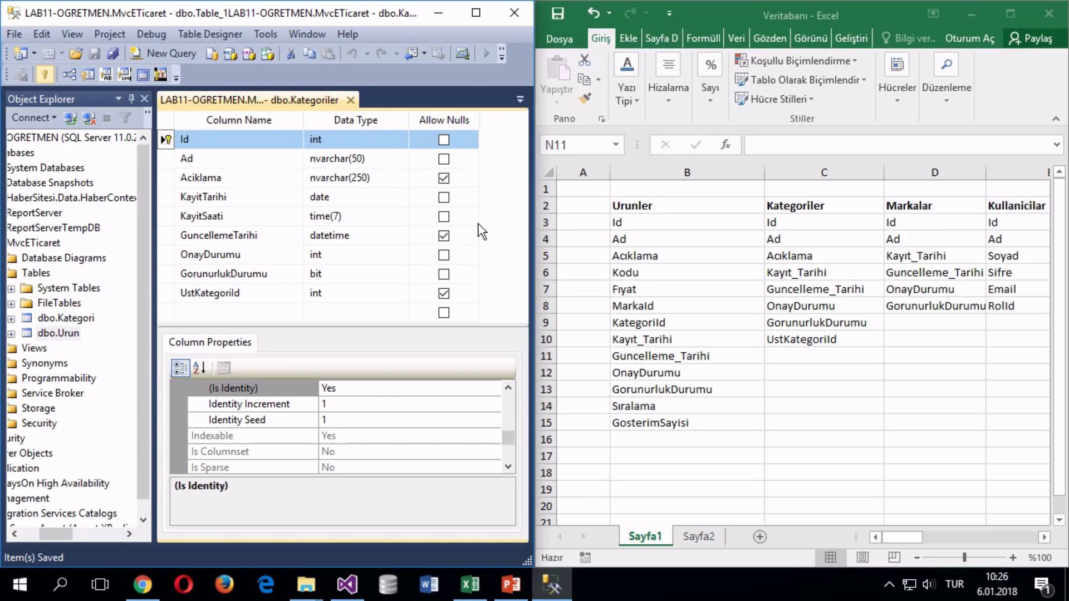
pyautogui.moveTo(423, 5)
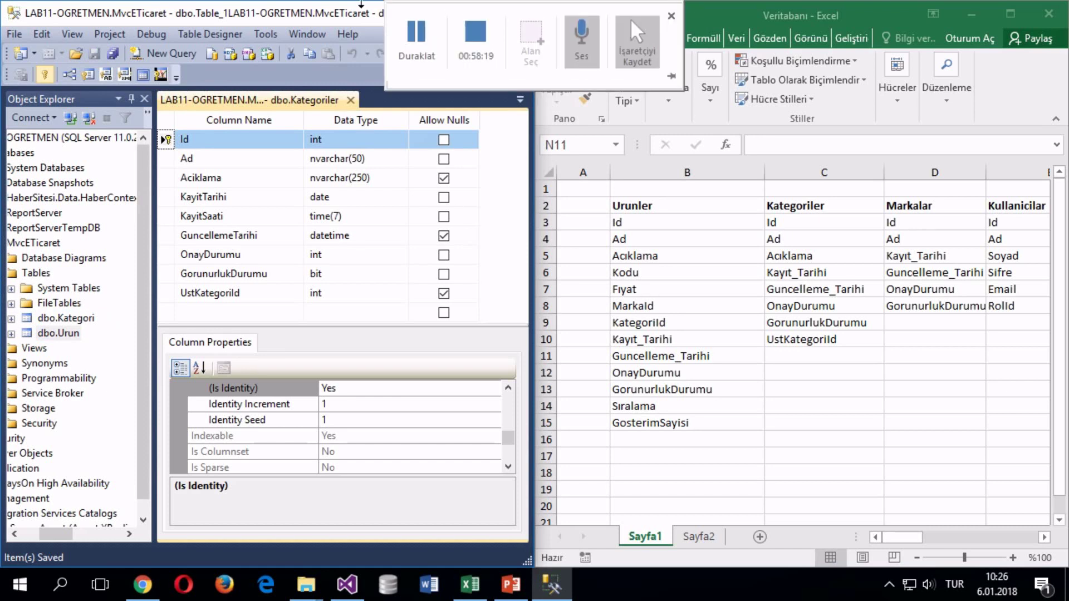
pyautogui.click(416, 48)
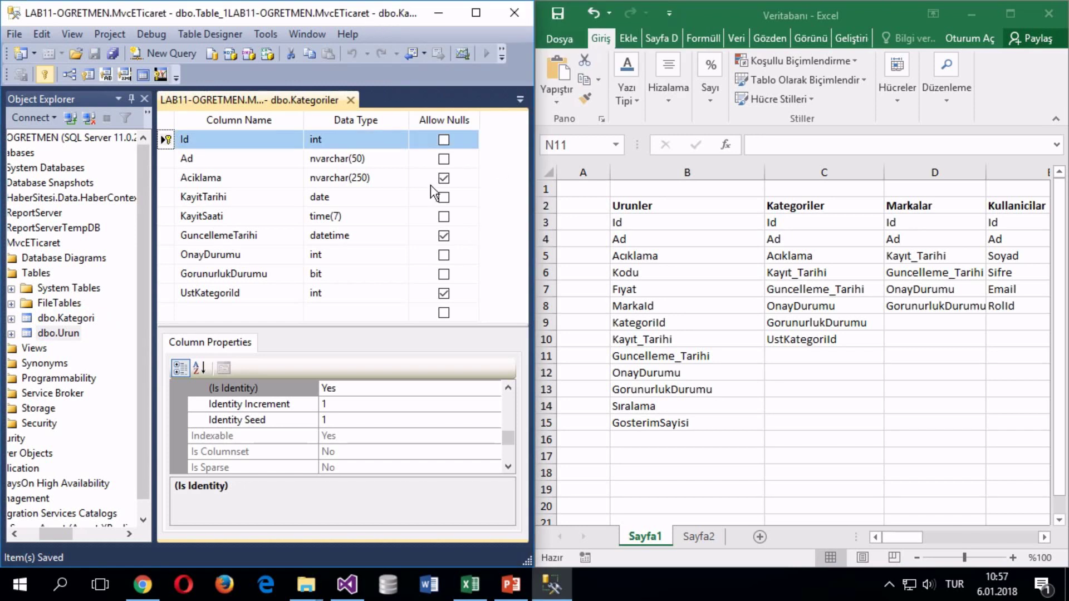
# Step: Close the Kategoriler and Urun table designs and start a new table in the MvcETicaret database
pyautogui.click(350, 100)
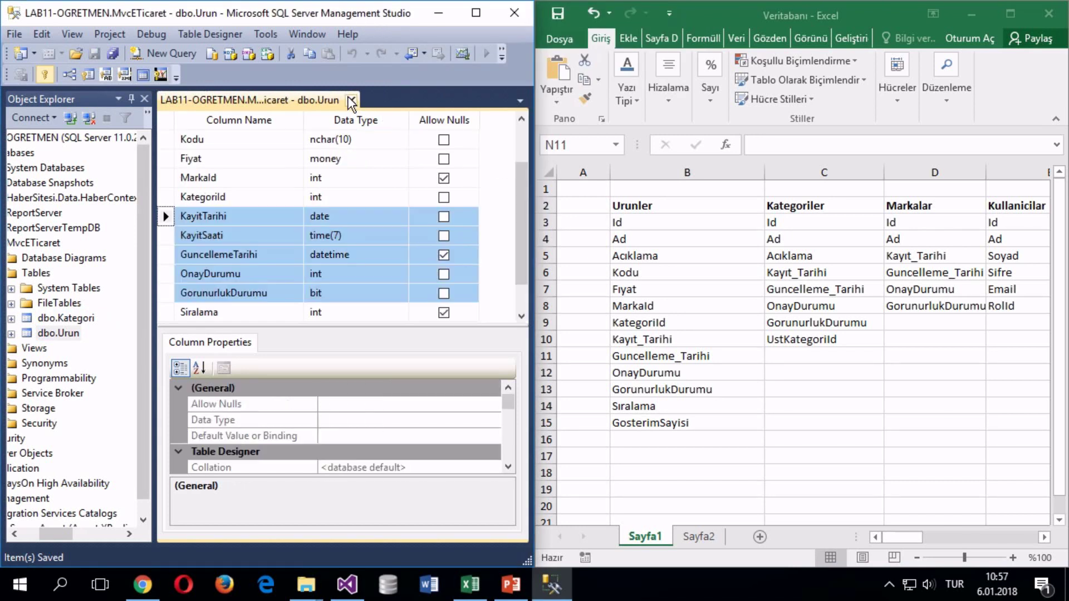
pyautogui.click(352, 100)
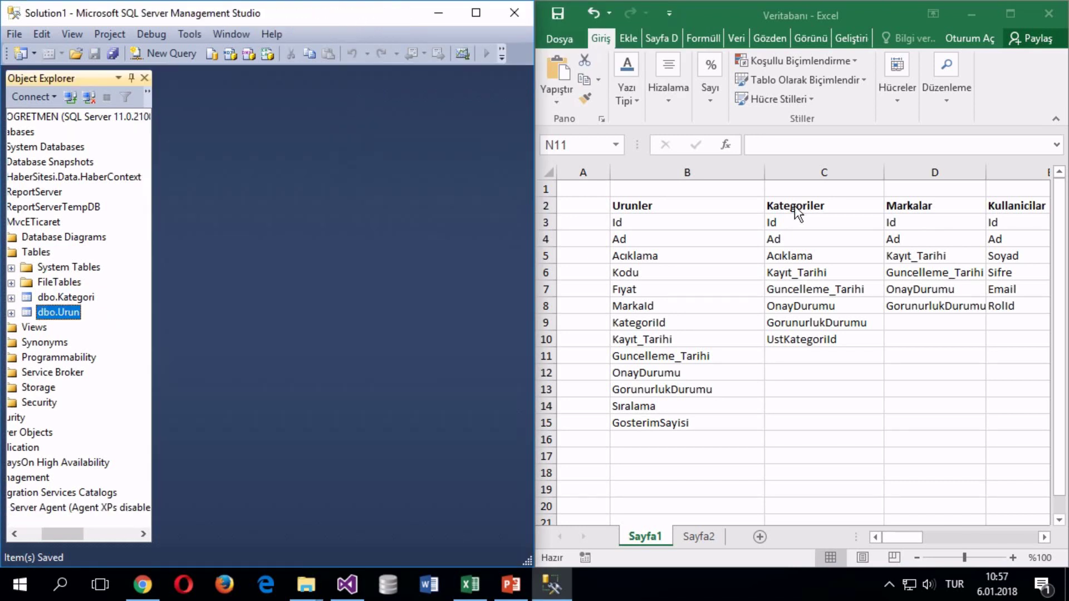
pyautogui.click(899, 538)
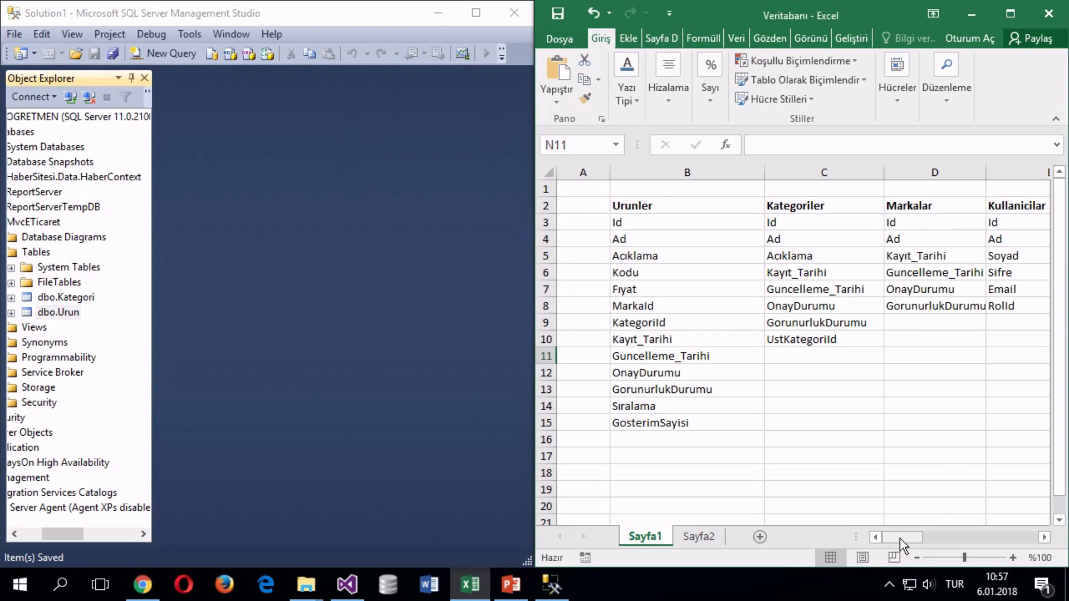
pyautogui.moveTo(912, 539); pyautogui.dragTo(934, 541)
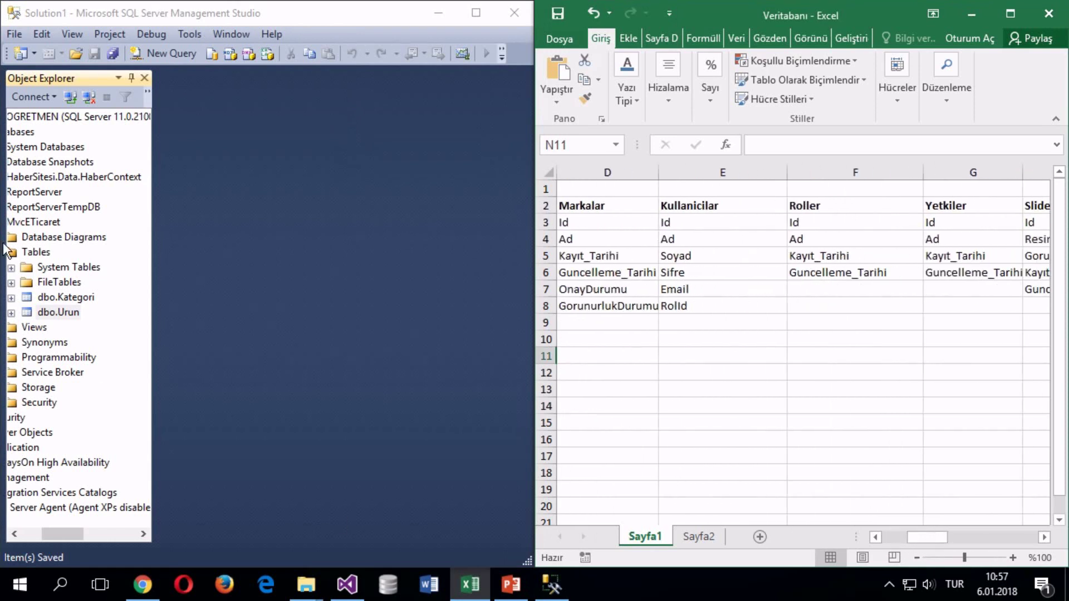
pyautogui.click(26, 257)
pyautogui.rightClick(32, 254)
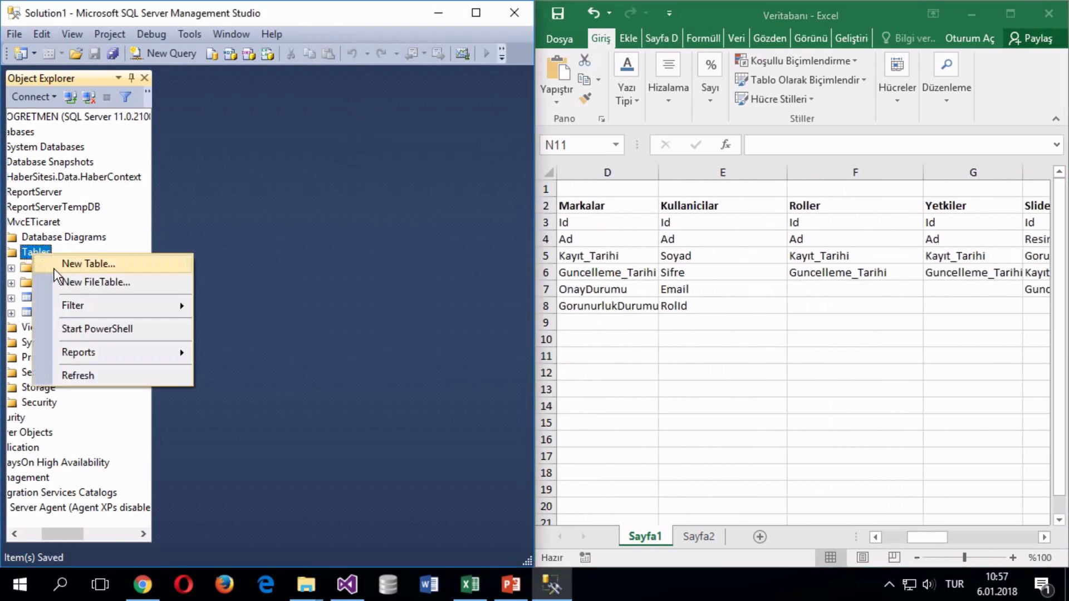
pyautogui.click(79, 265)
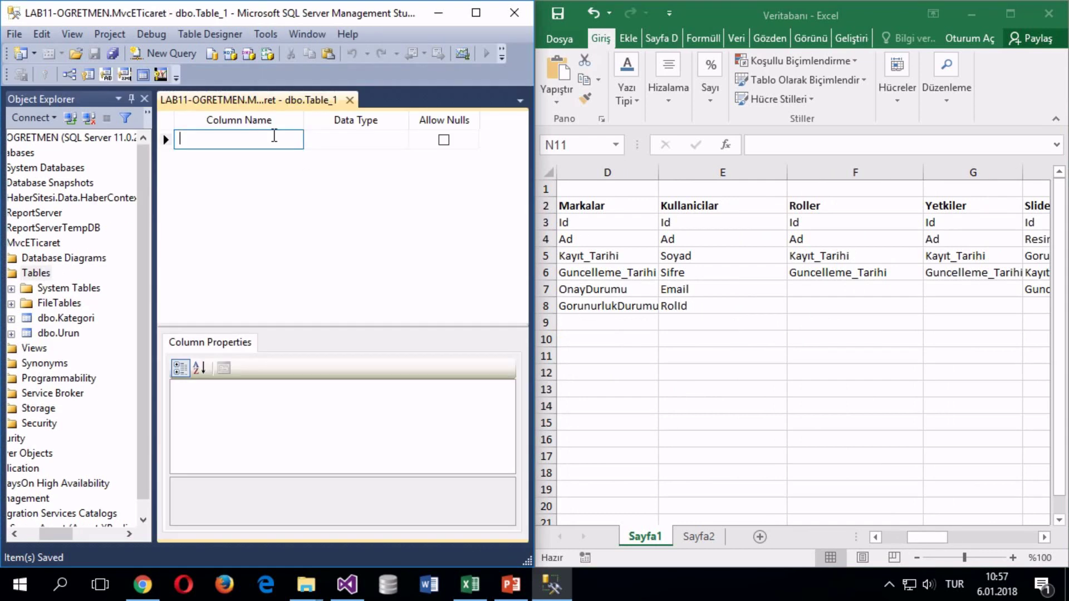
# Step: Add an Id column of type int to the new table and disallow nulls for it
pyautogui.write('ID')
pyautogui.press('BackSpace')
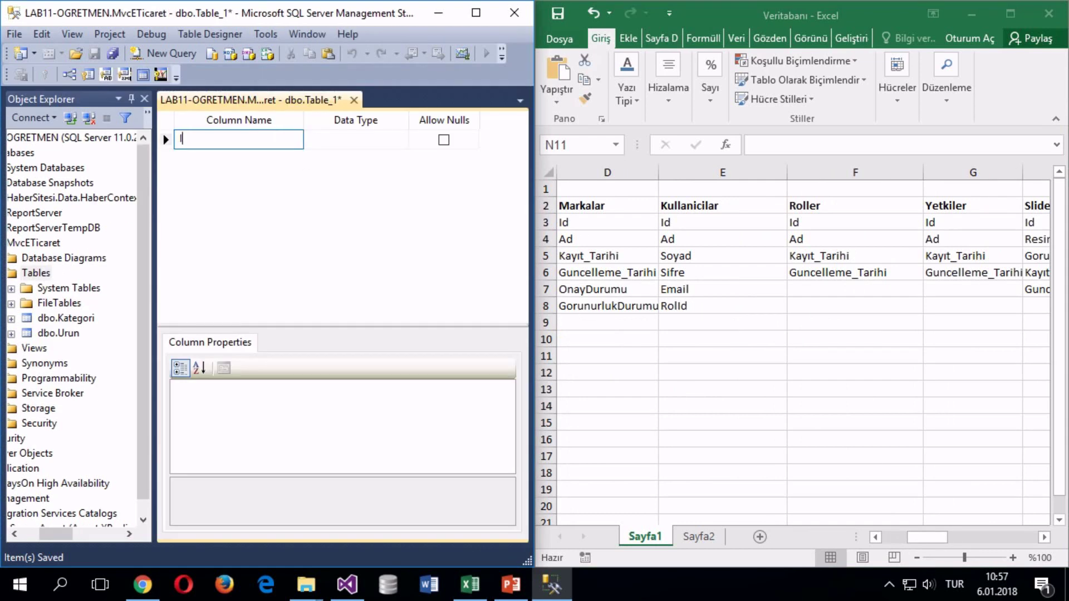
pyautogui.write('d')
pyautogui.press('Tab')
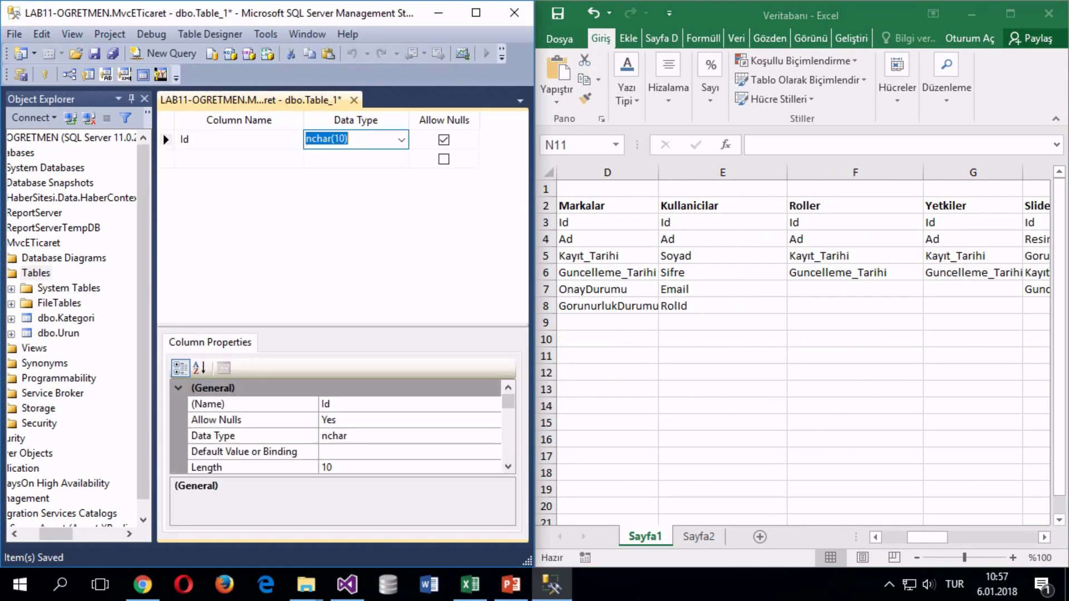
pyautogui.write('int')
pyautogui.press('Tab')
pyautogui.press('space')
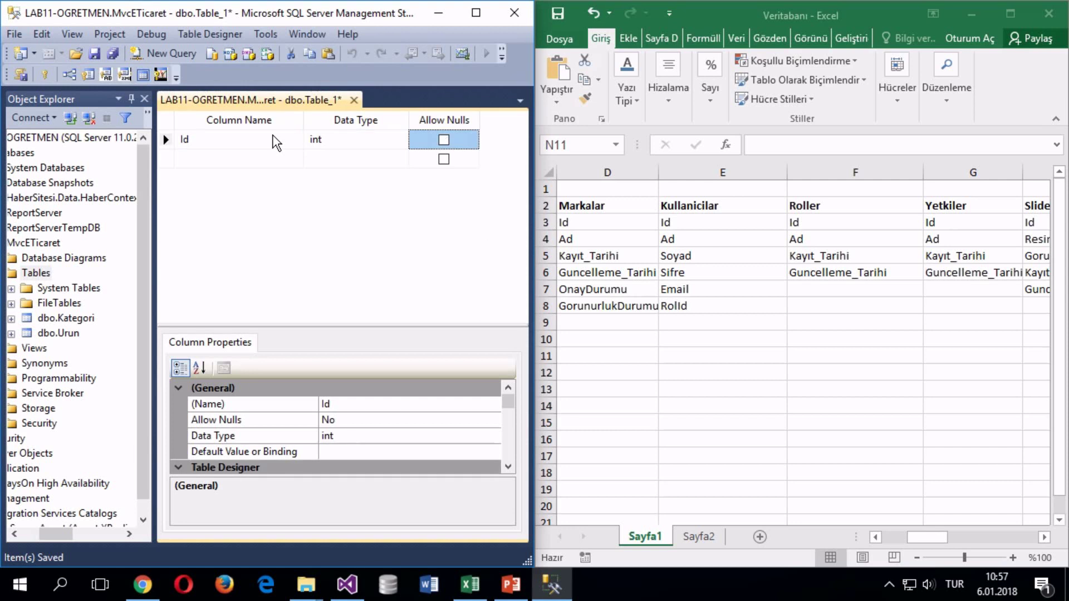
# Step: Add an Ad column below Id in the new table with the data type nvarchar(10)
pyautogui.press('Tab')
pyautogui.hotkey('shift', 'Tab')
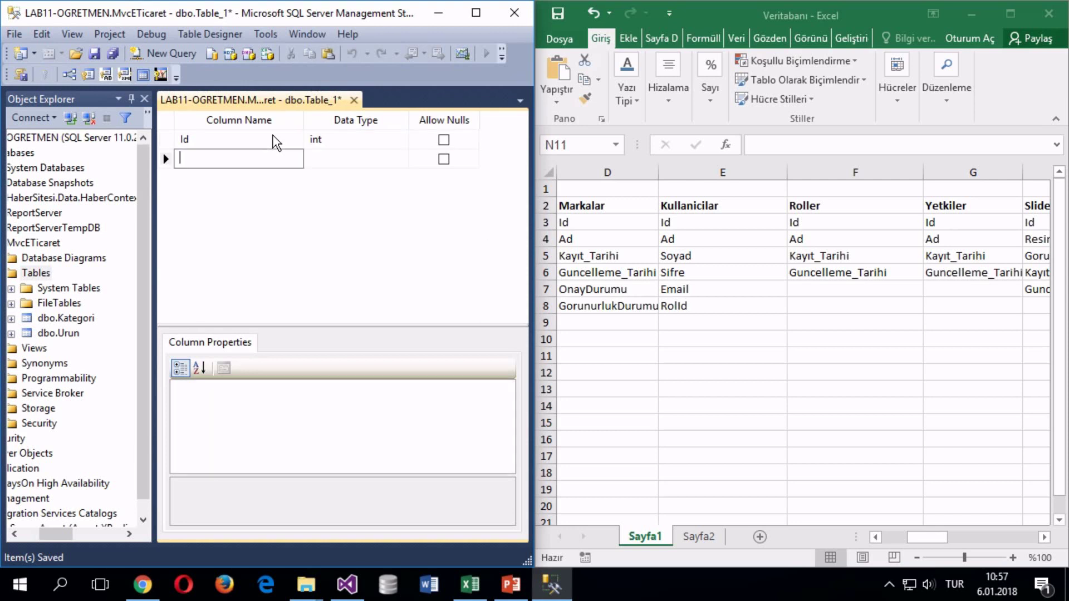
pyautogui.write('Ad')
pyautogui.press('Tab')
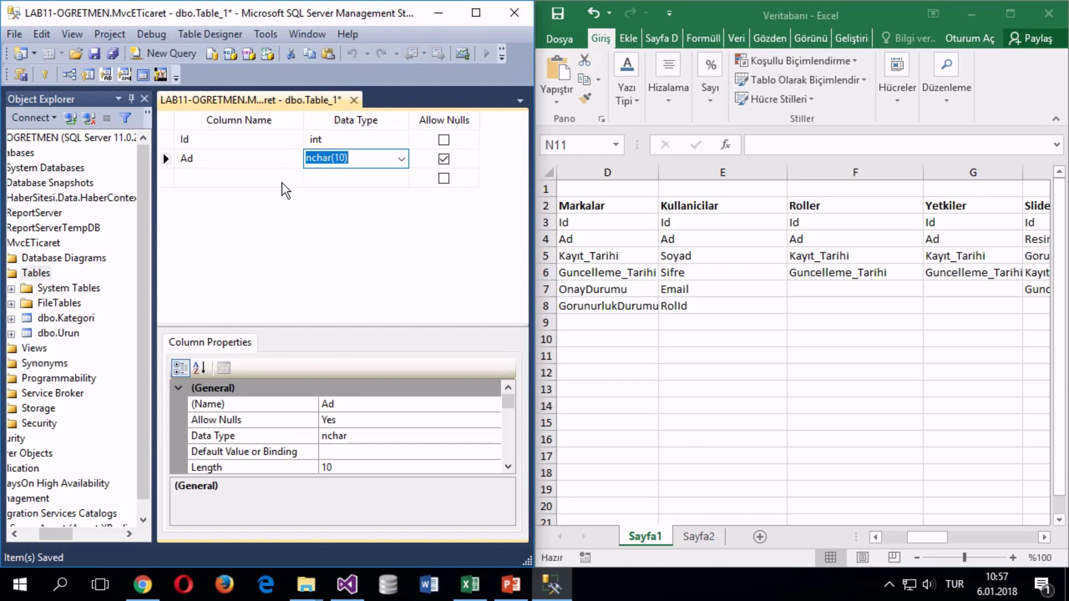
pyautogui.click(309, 161)
pyautogui.write('var')
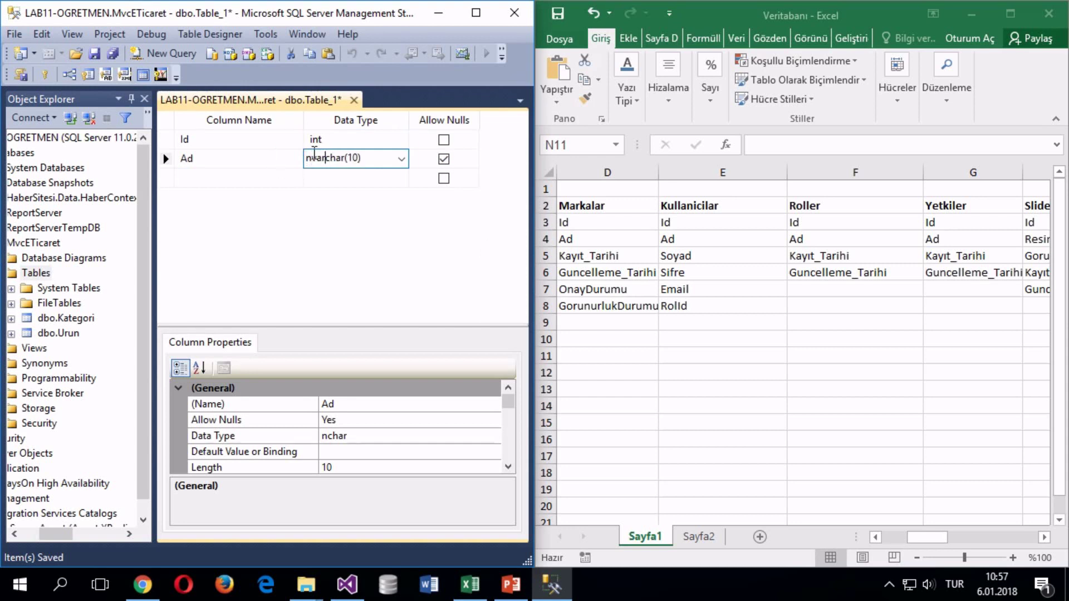
pyautogui.press('Down')
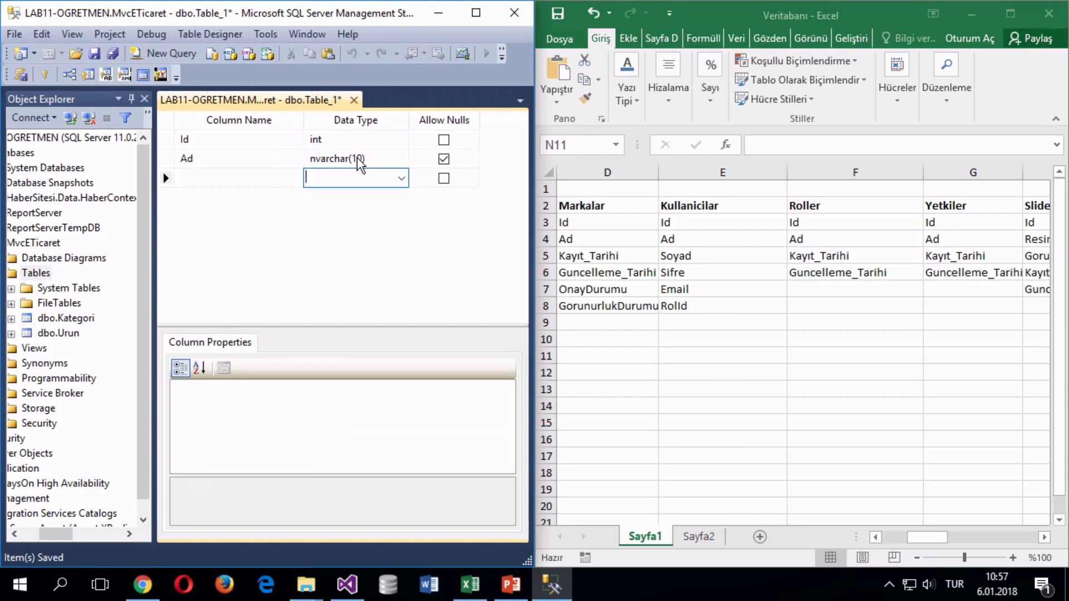
# Step: Set the Ad column's data type to nvarchar(50) and disallow nulls for it
pyautogui.write('5')
pyautogui.press('Return')
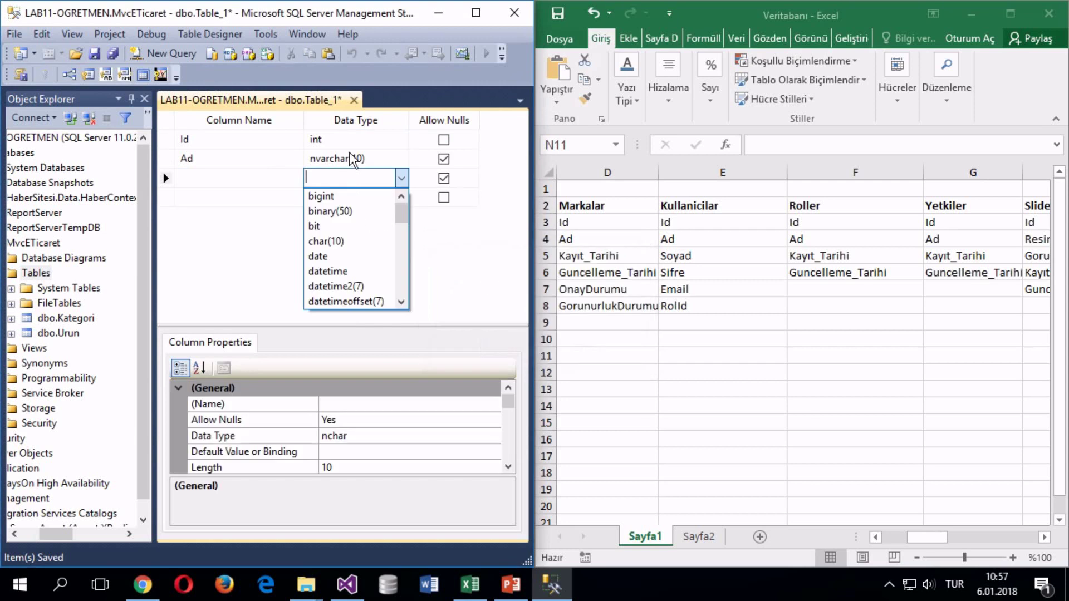
pyautogui.click(353, 162)
pyautogui.press('Return')
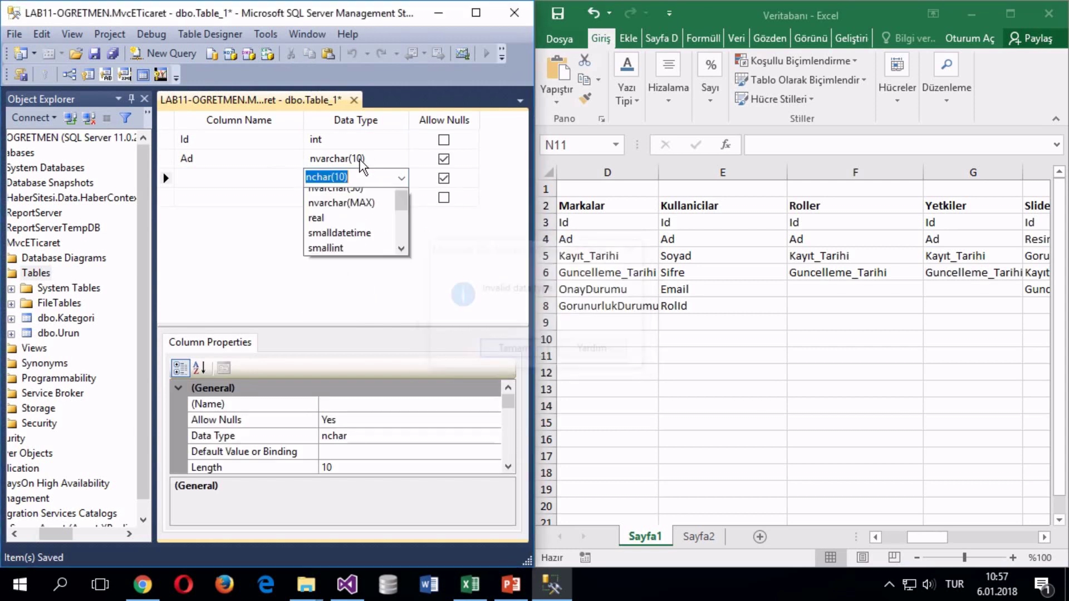
pyautogui.click(353, 161)
pyautogui.click(353, 160)
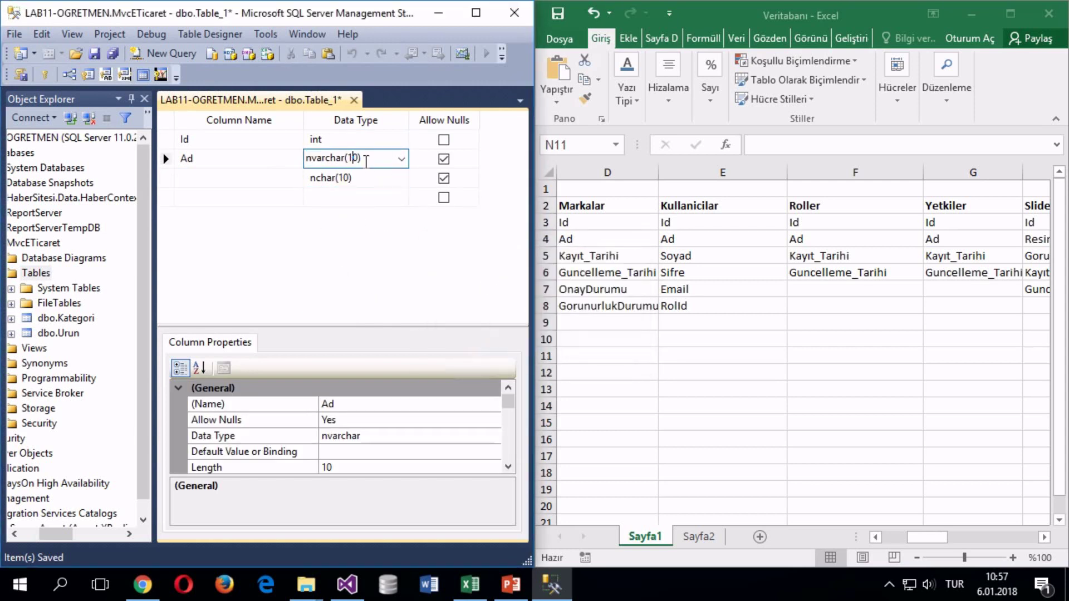
pyautogui.press('BackSpace')
pyautogui.write('5')
pyautogui.press('Down')
pyautogui.click(443, 159)
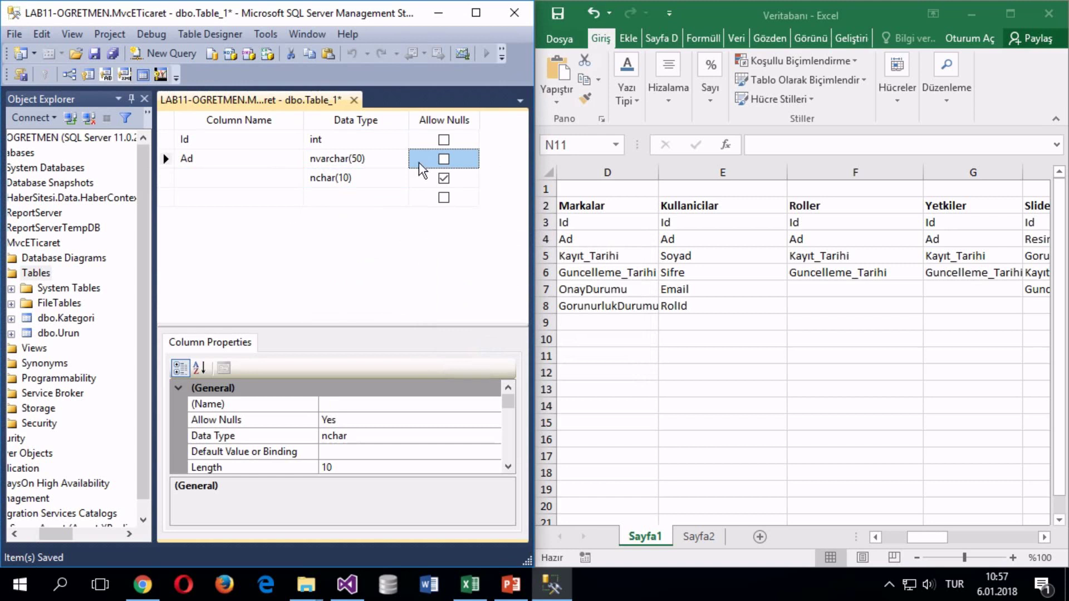
# Step: Add a KayitTarihi column of type date below Ad
pyautogui.click(210, 177)
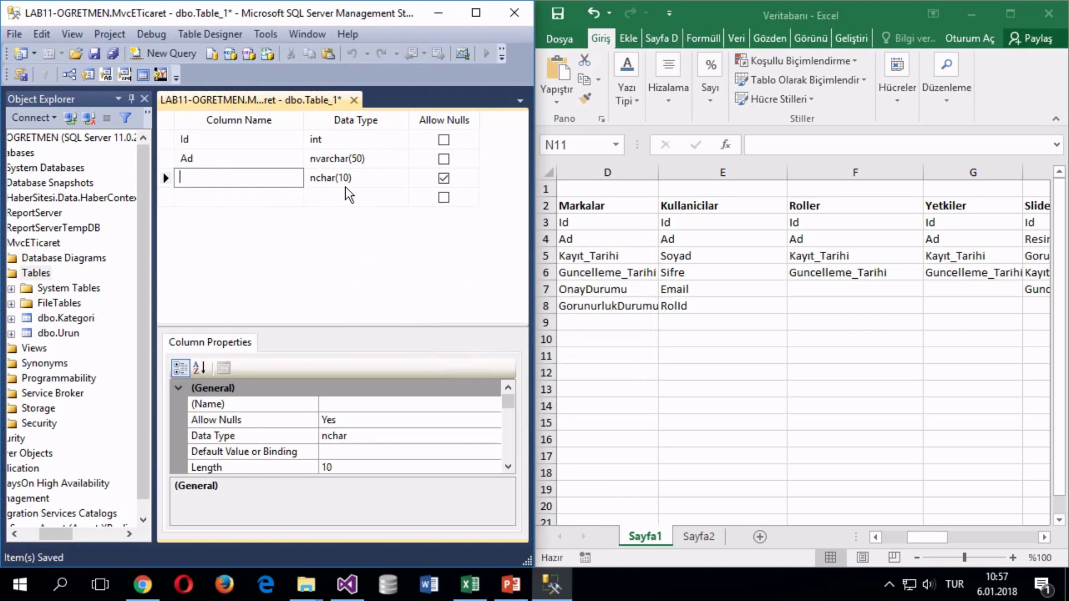
pyautogui.write('KayitTarihi')
pyautogui.click(329, 179)
pyautogui.click(334, 178)
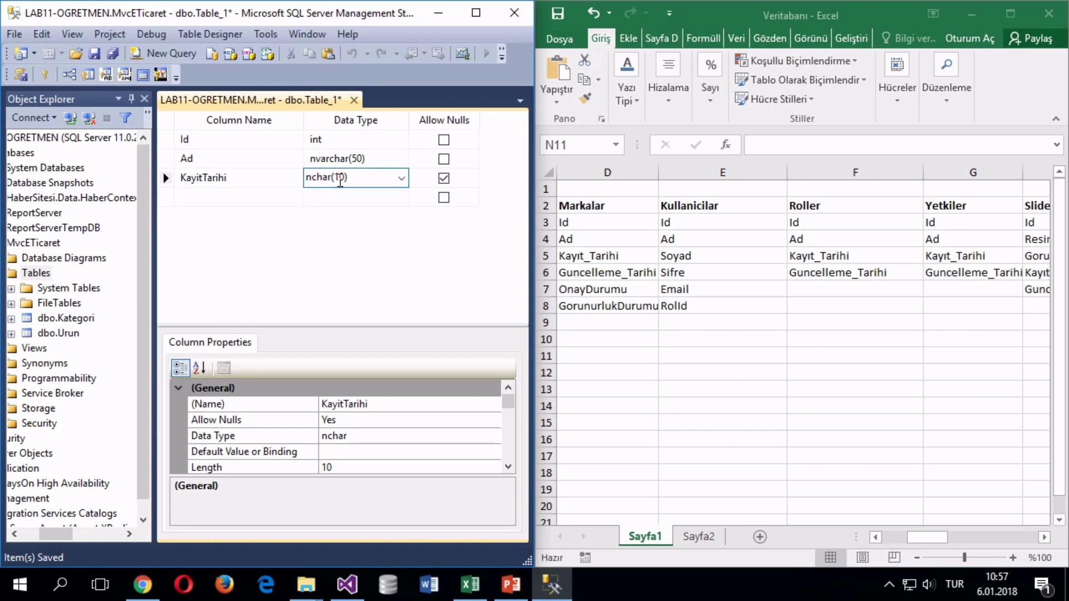
pyautogui.click(312, 178)
pyautogui.write('var')
pyautogui.doubleClick(335, 178)
pyautogui.click(356, 182)
pyautogui.hotkey('ctrl', 'a')
pyautogui.write('date')
pyautogui.press('Down')
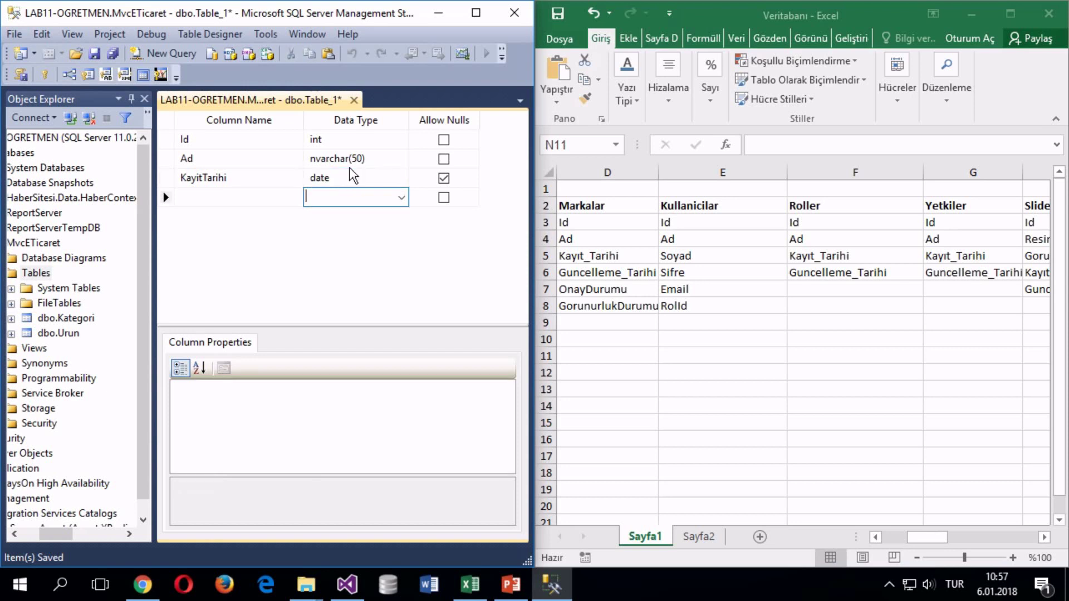
# Step: Open the dbo.Kategori table design and copy its columns from KayitTarihi through GorunurlukDurumu
pyautogui.click(63, 320)
pyautogui.rightClick(61, 321)
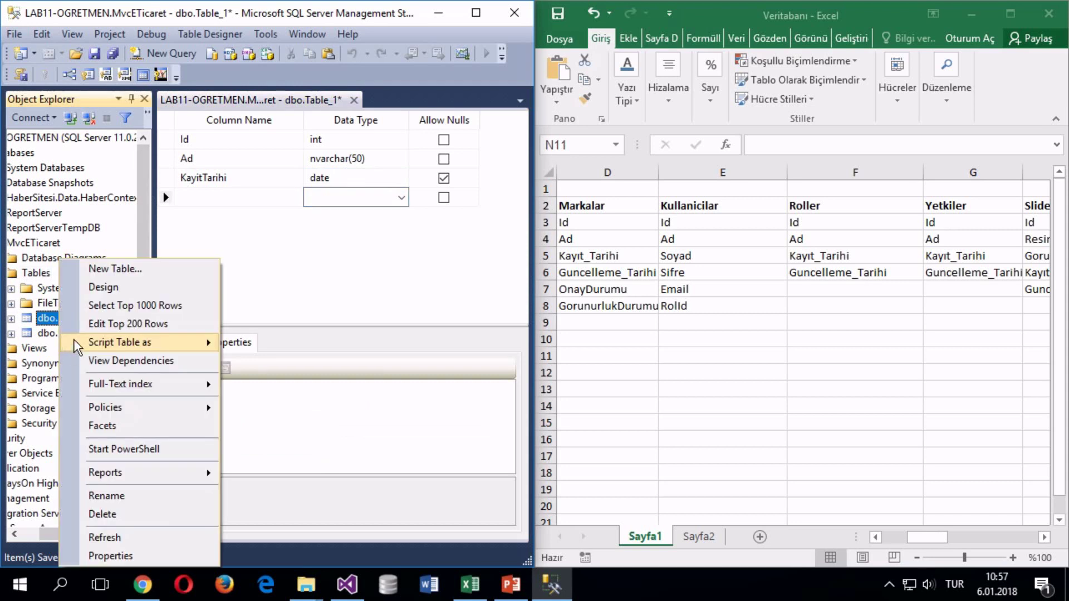
pyautogui.click(89, 287)
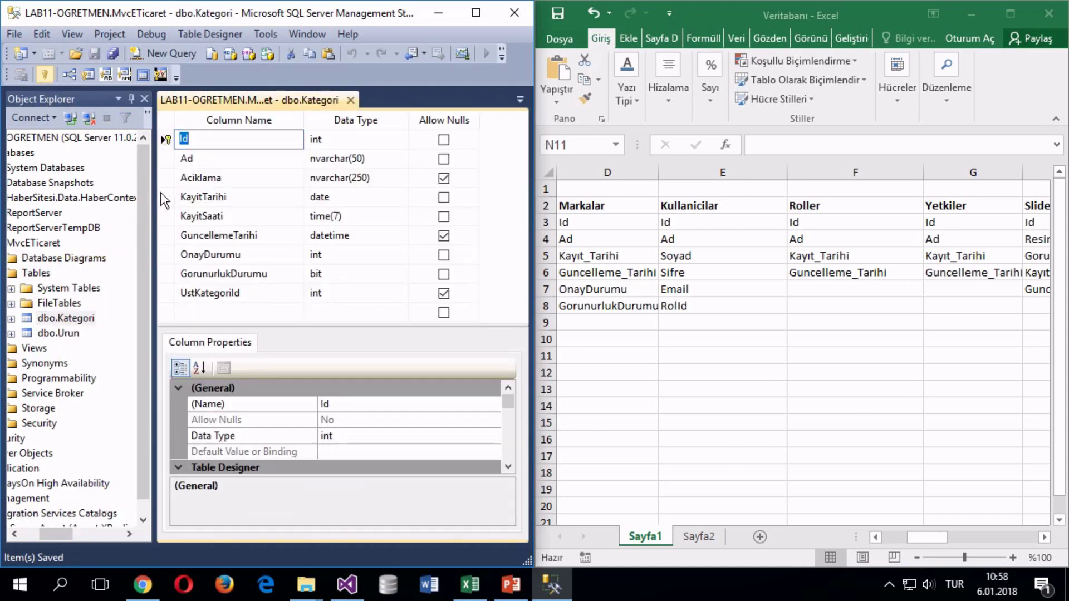
pyautogui.click(165, 197)
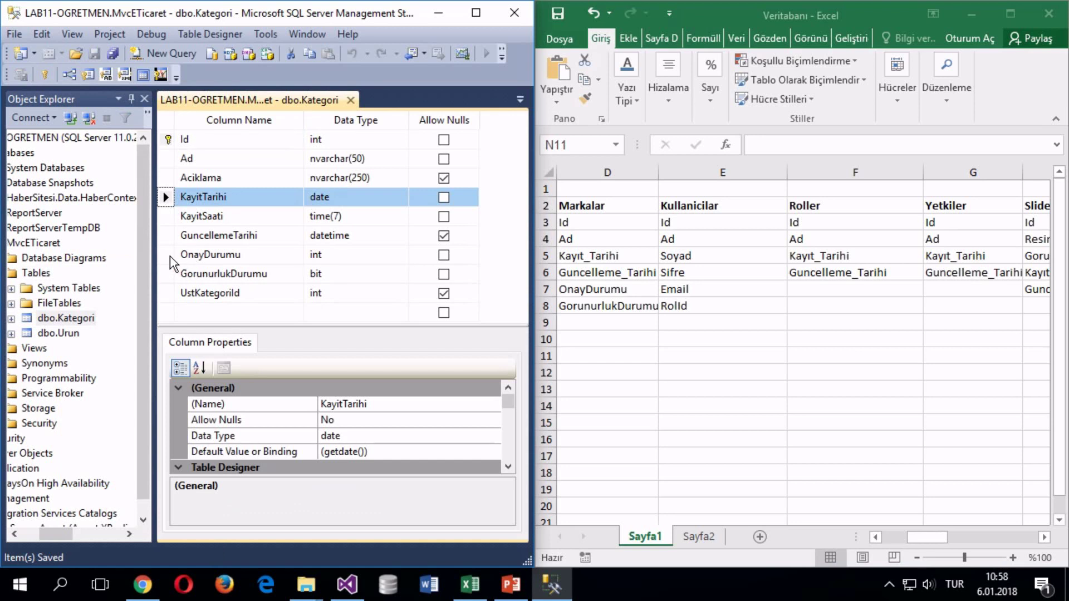
pyautogui.keyDown('shift'); pyautogui.click(166, 273); pyautogui.keyUp('shift')
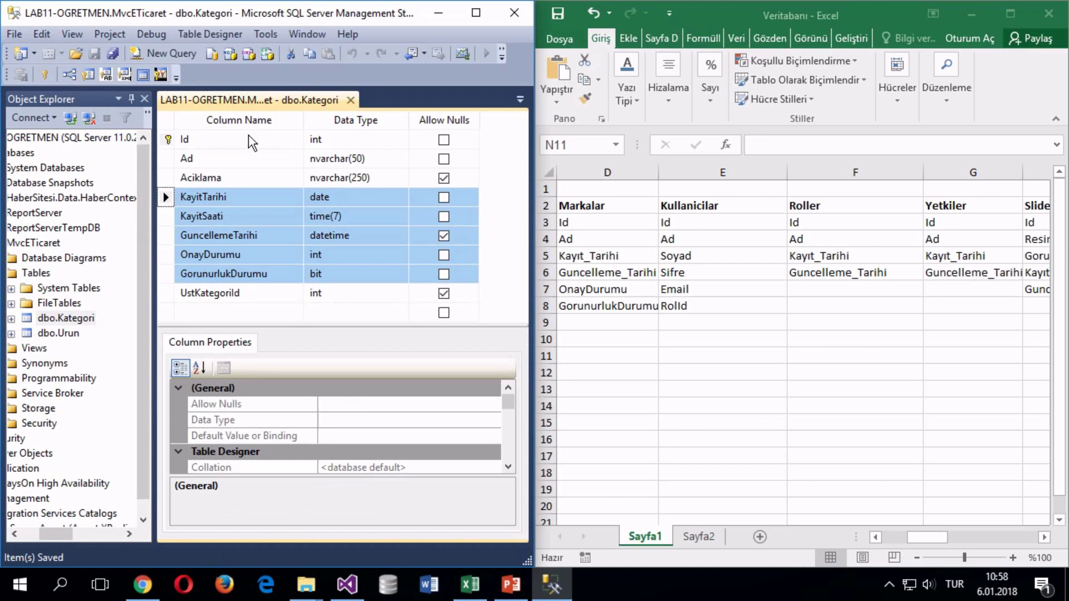
# Step: Close the Kategori design and paste the copied columns into the new table directly below Ad
pyautogui.click(350, 100)
pyautogui.click(166, 178)
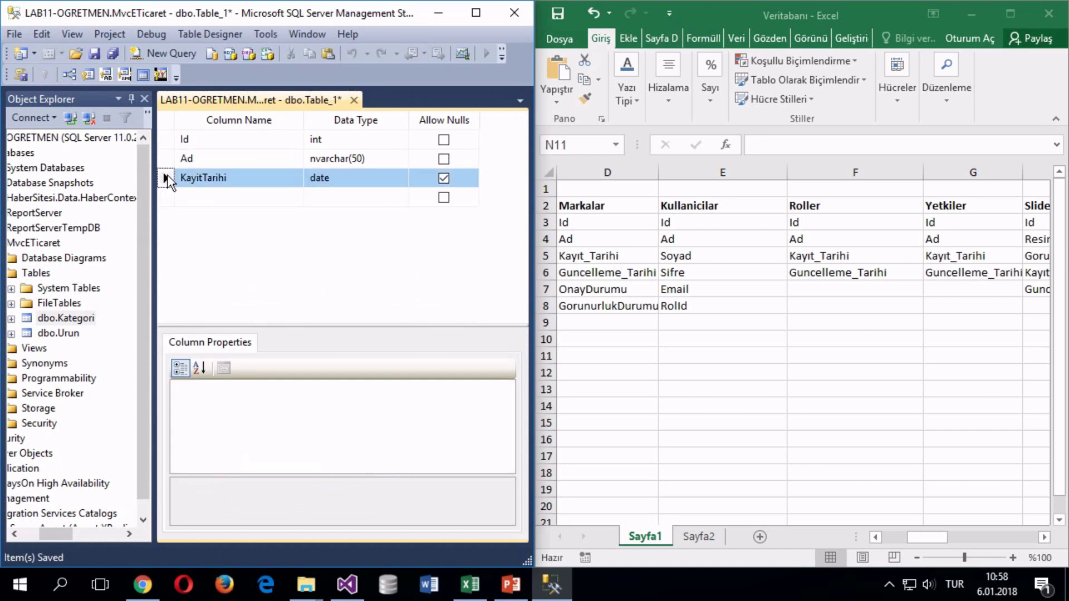
pyautogui.hotkey('ctrl', 'v')
pyautogui.click(166, 178)
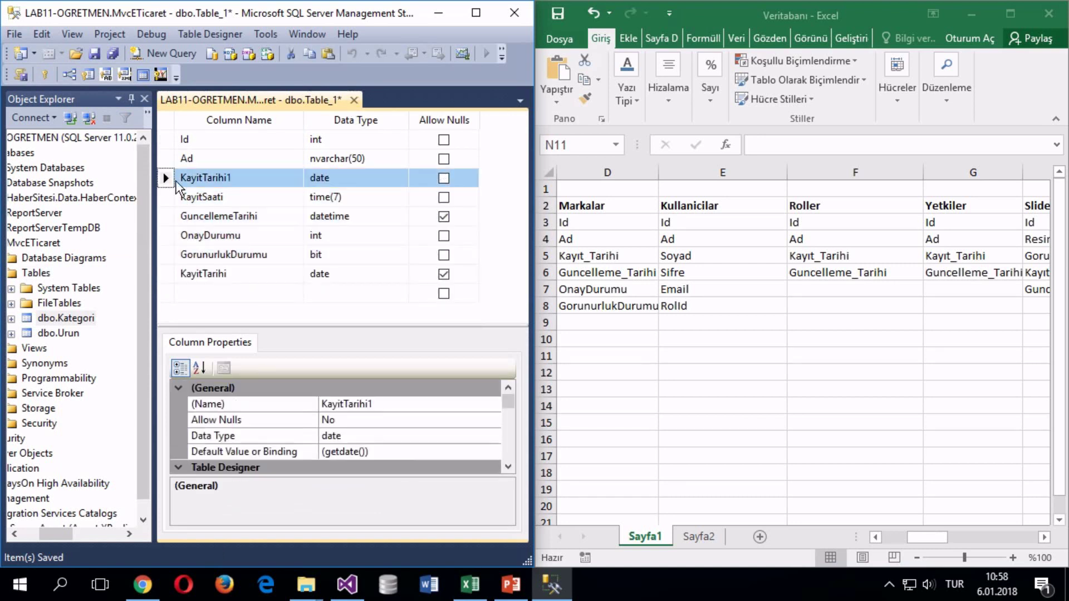
# Step: Try to rename the pasted KayitTarihi1 column to KayitTarihi while the original KayitTarihi column still exists
pyautogui.click(241, 177)
pyautogui.click(254, 175)
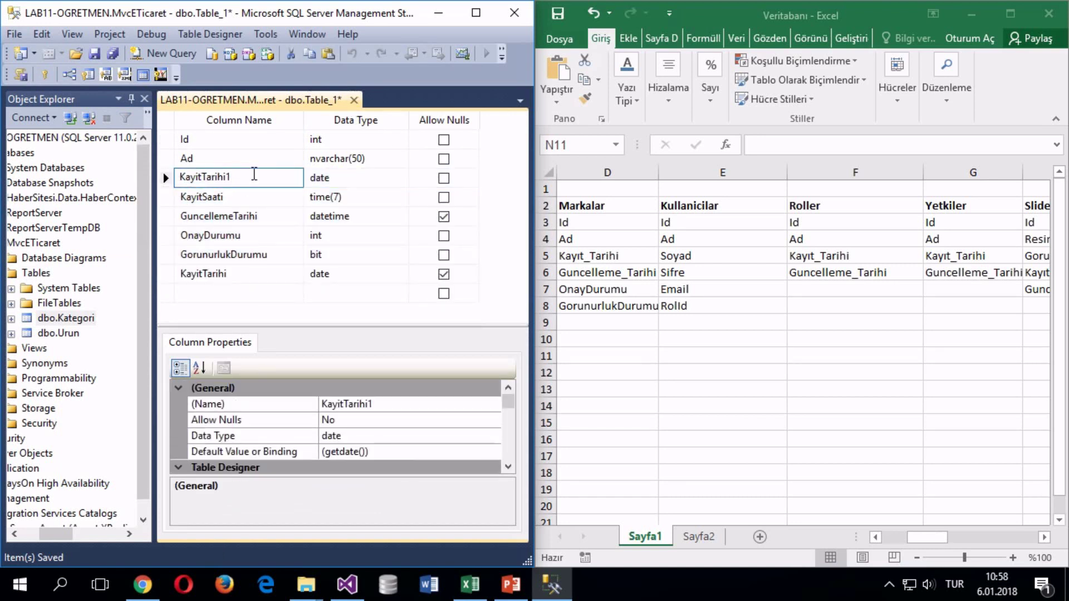
pyautogui.click(165, 179)
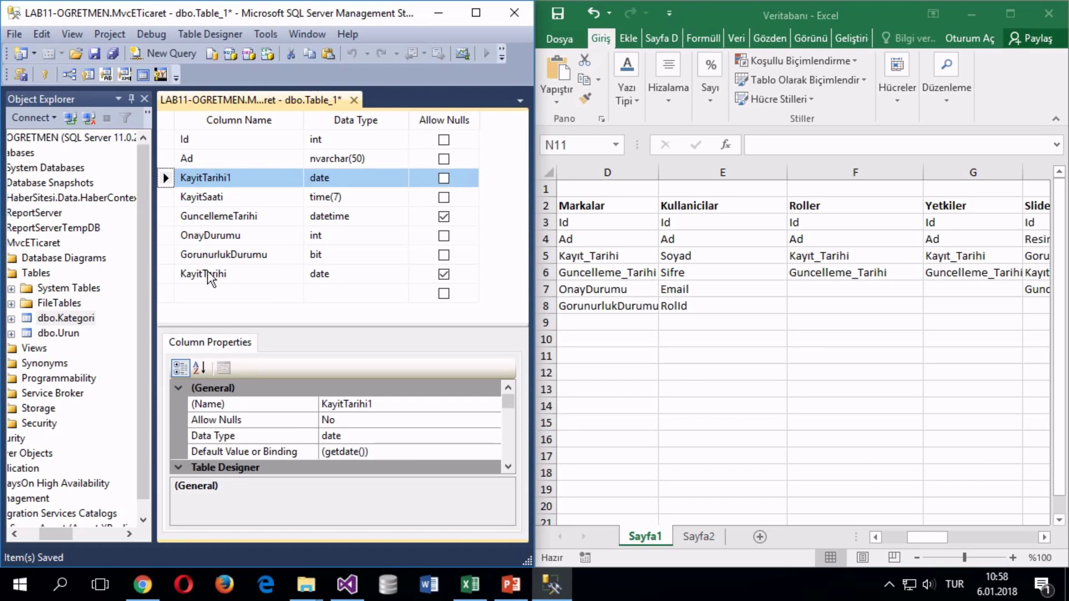
pyautogui.click(244, 178)
pyautogui.press('BackSpace')
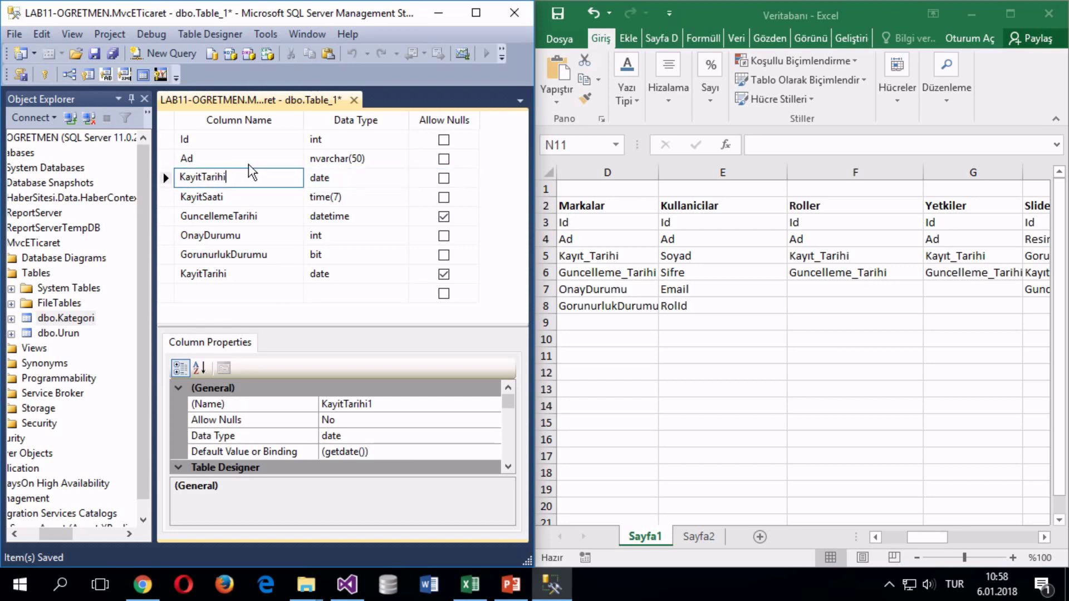
pyautogui.press('Return')
pyautogui.press('Return')
# Step: Delete the original nullable KayitTarihi column below GorunurlukDurumu
pyautogui.click(165, 276)
pyautogui.press('Delete')
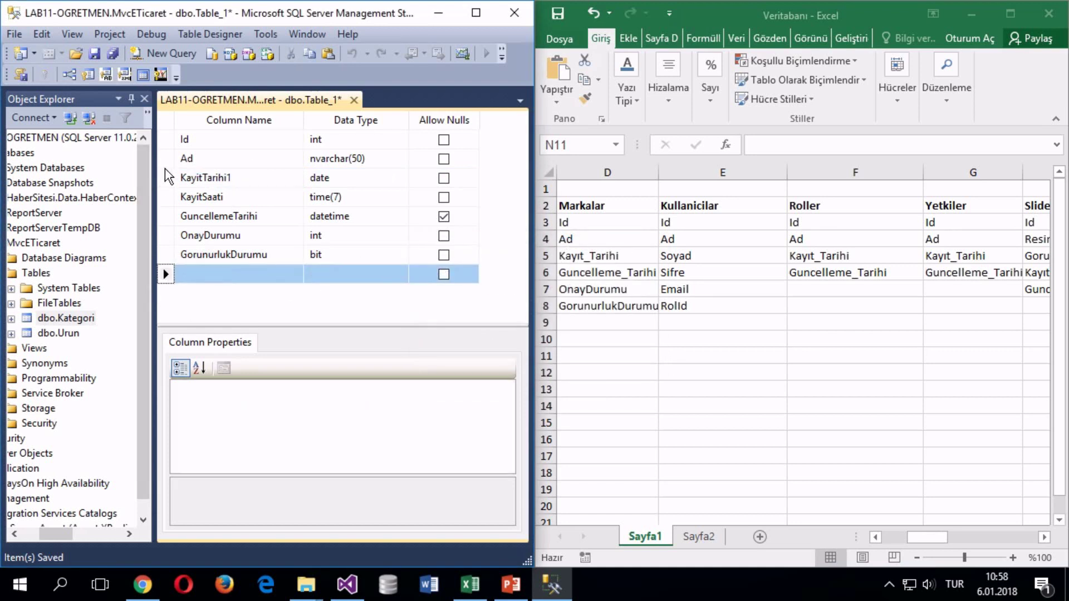
pyautogui.click(163, 259)
pyautogui.click(166, 260)
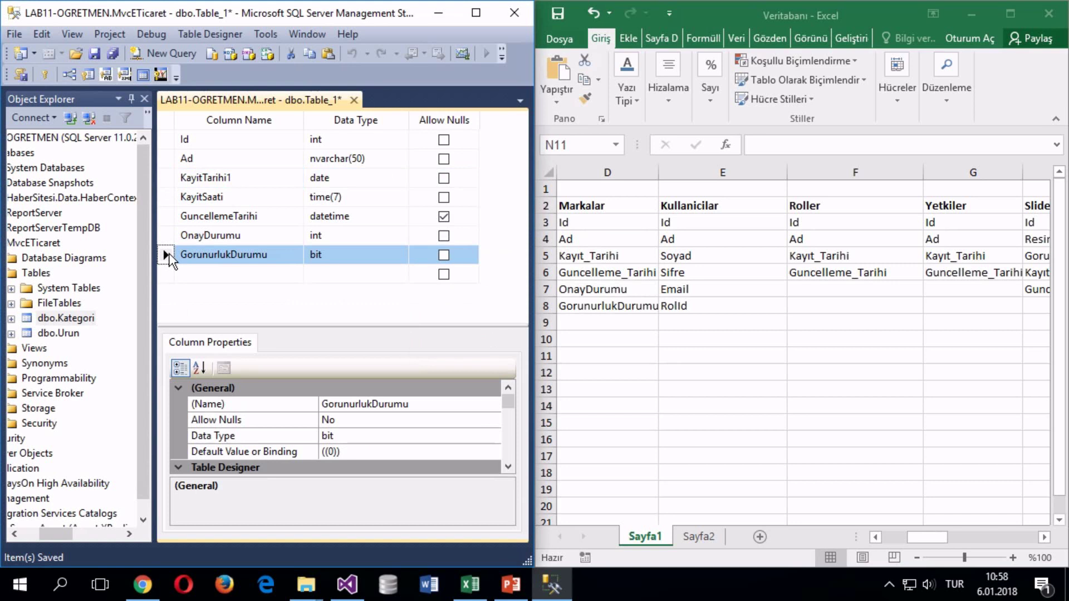
# Step: Rename the KayitTarihi1 column to KayitTarihi
pyautogui.click(183, 179)
pyautogui.click(229, 177)
pyautogui.press('BackSpace')
pyautogui.press('Down')
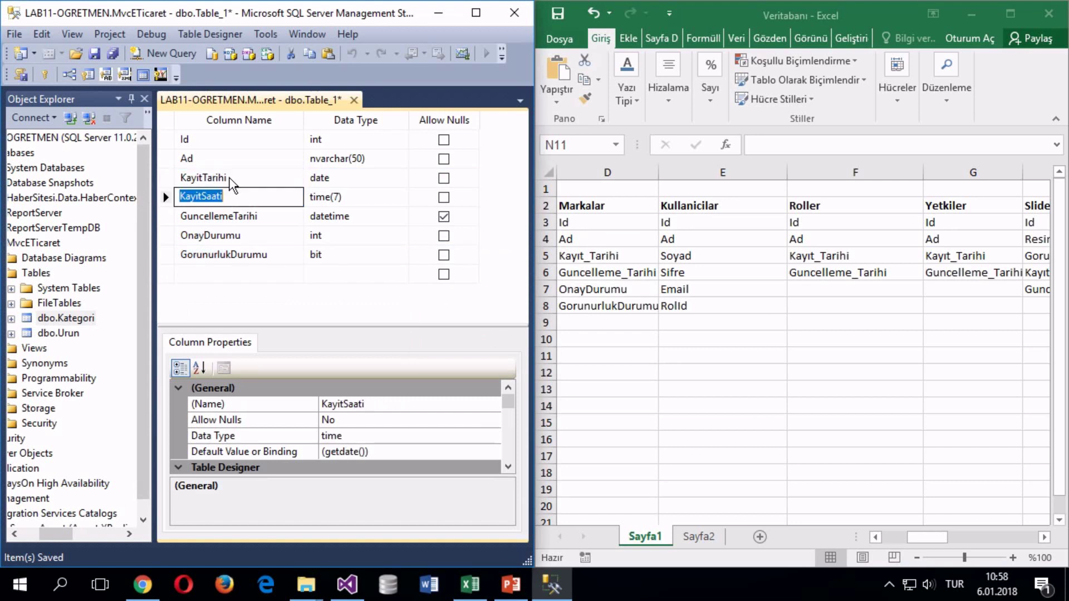
pyautogui.click(167, 198)
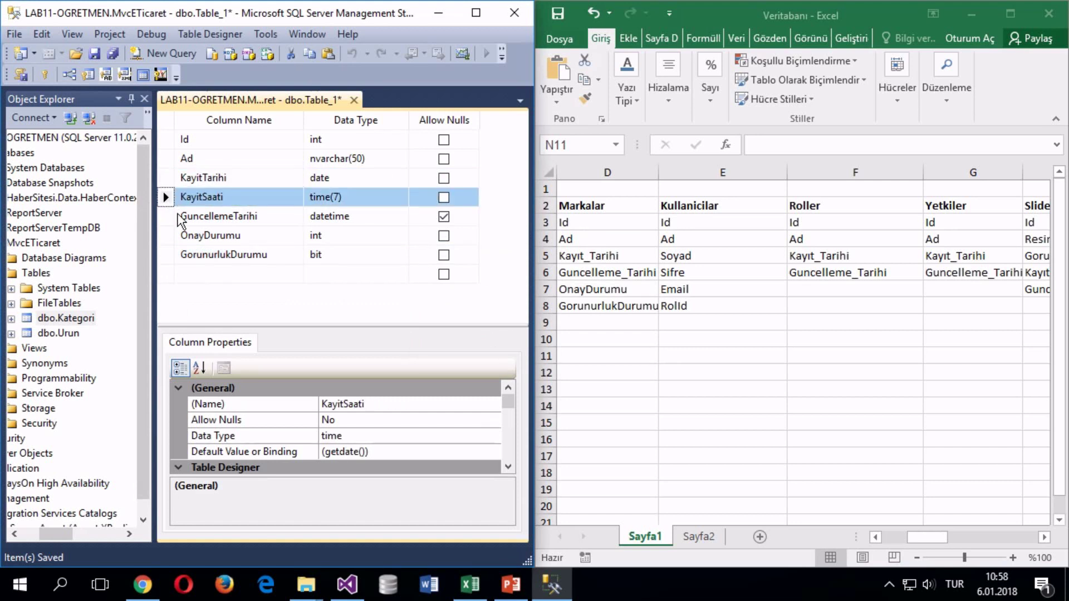
pyautogui.hotkey('ctrl', 's')
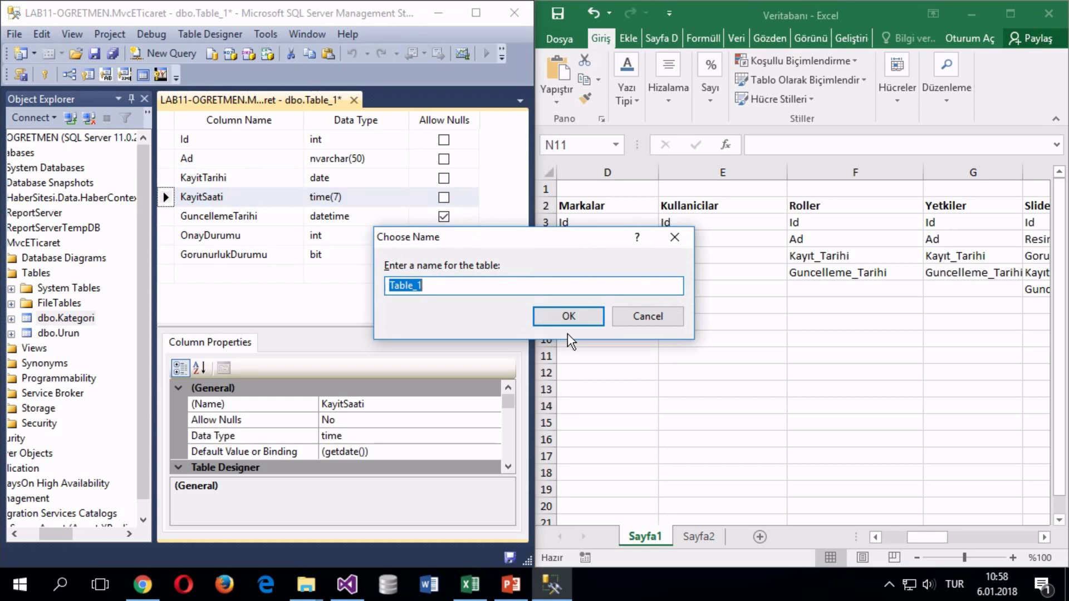
pyautogui.press('Escape')
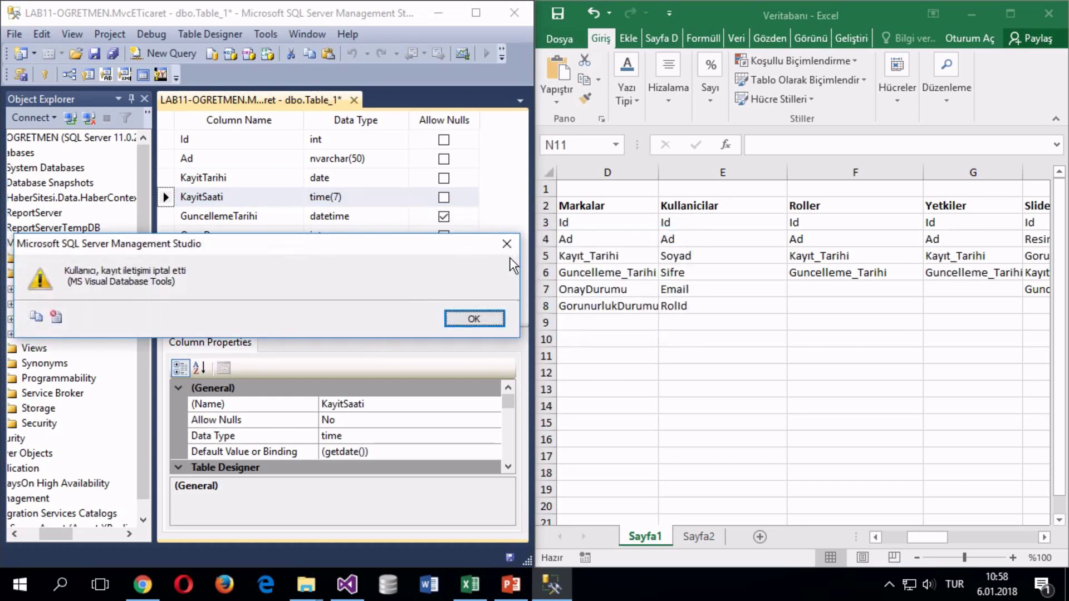
pyautogui.click(506, 245)
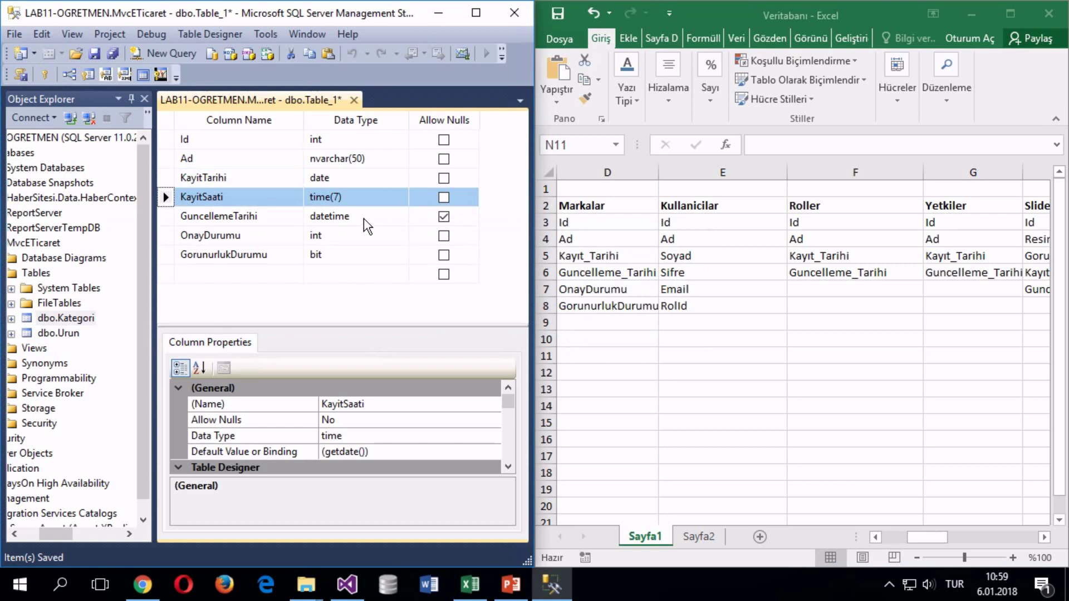
# Step: Make the Id column the primary key and set its Is Identity property to Yes
pyautogui.click(163, 140)
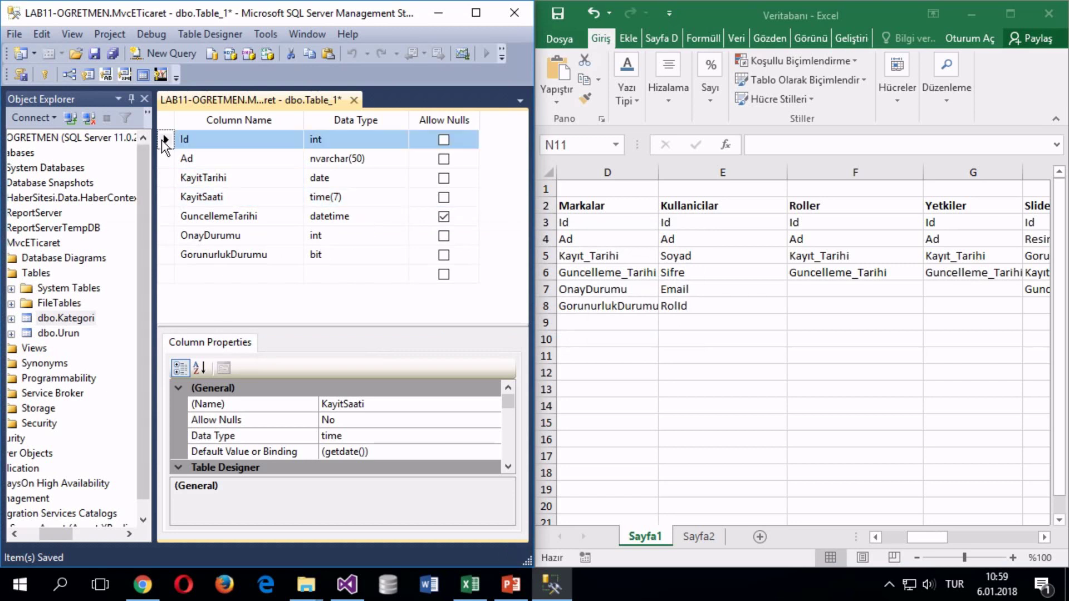
pyautogui.rightClick(163, 140)
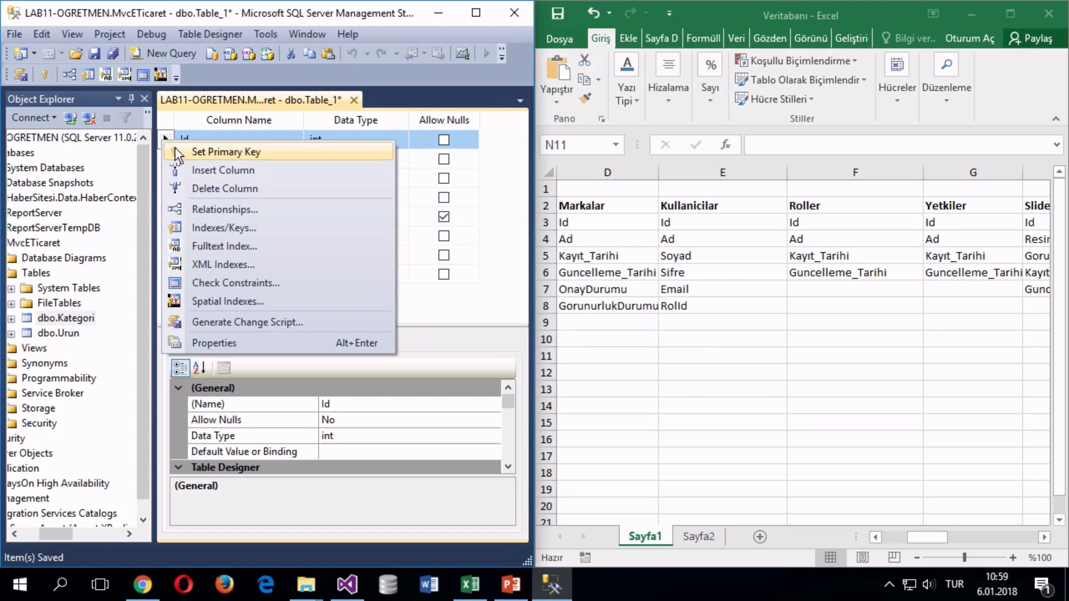
pyautogui.click(175, 150)
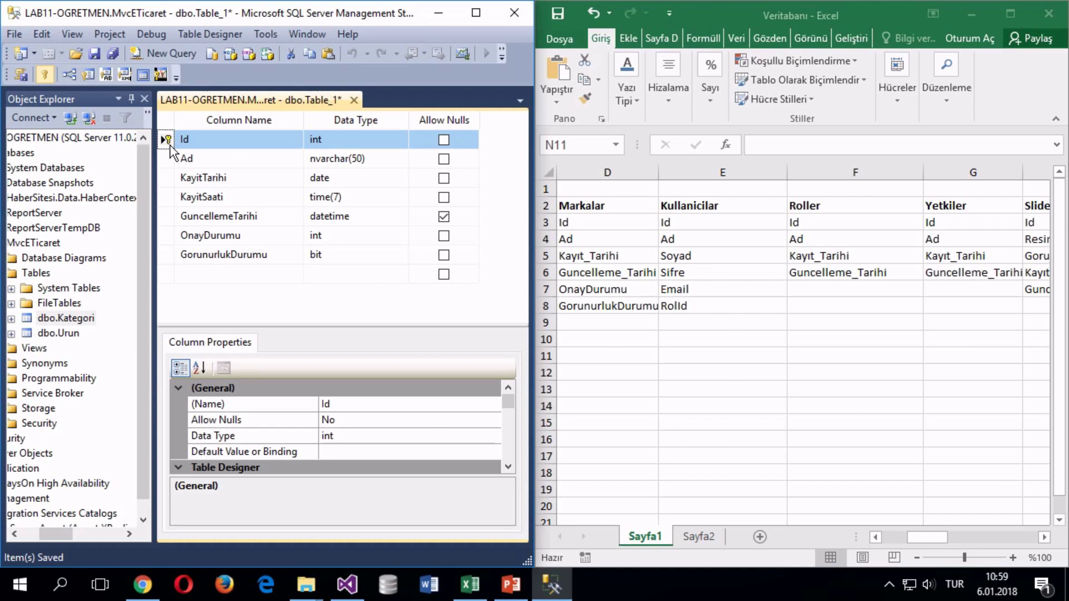
pyautogui.scroll(-3, 221, 459)
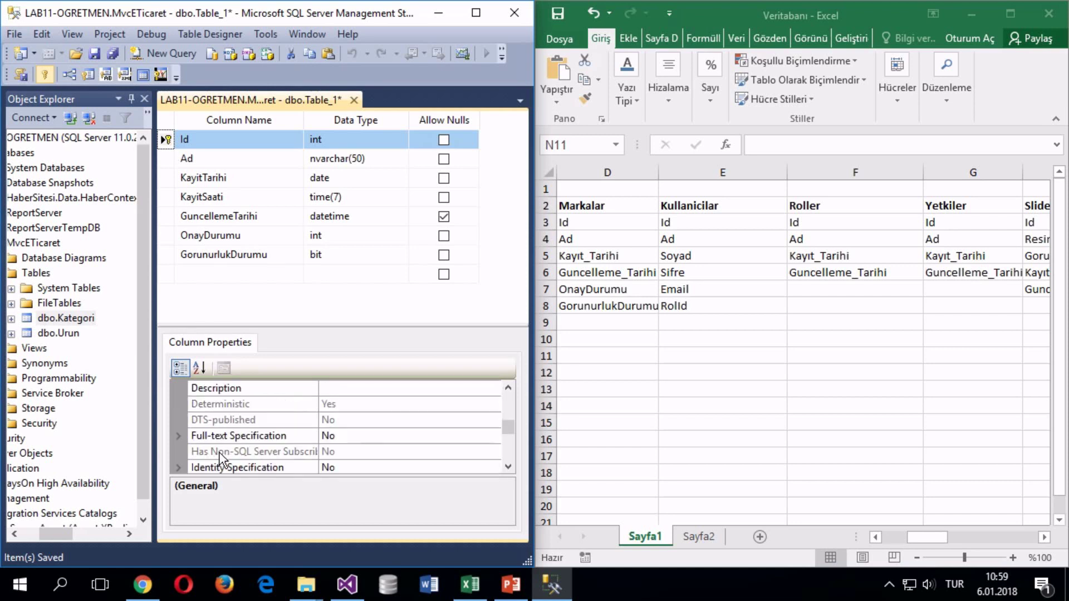
pyautogui.scroll(-1, 212, 451)
pyautogui.click(205, 418)
pyautogui.doubleClick(205, 419)
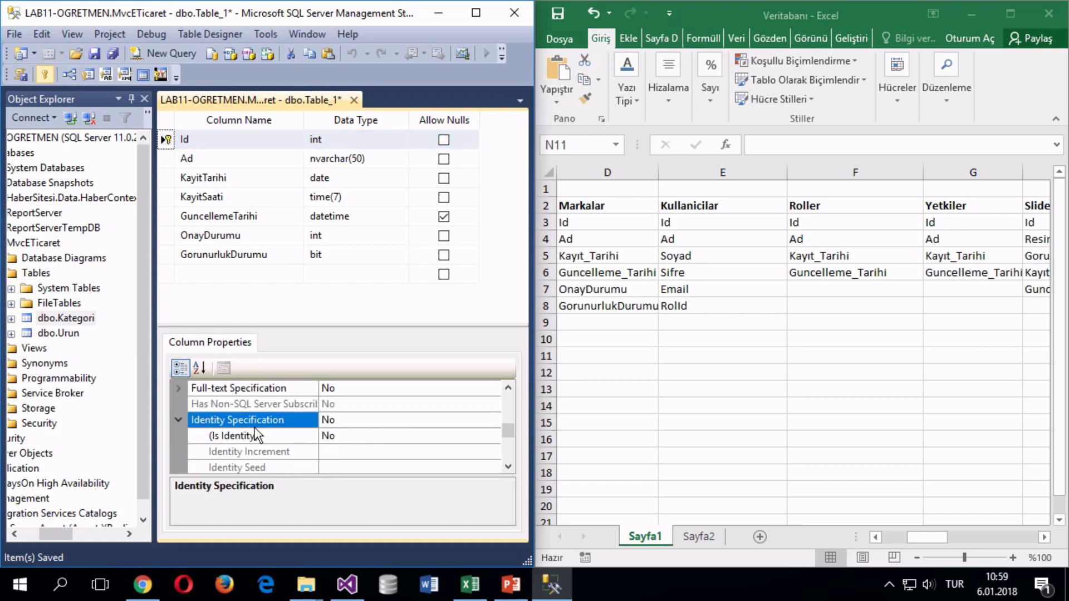
pyautogui.doubleClick(351, 436)
# Step: Save the new table under the name Marka
pyautogui.hotkey('ctrl', 's')
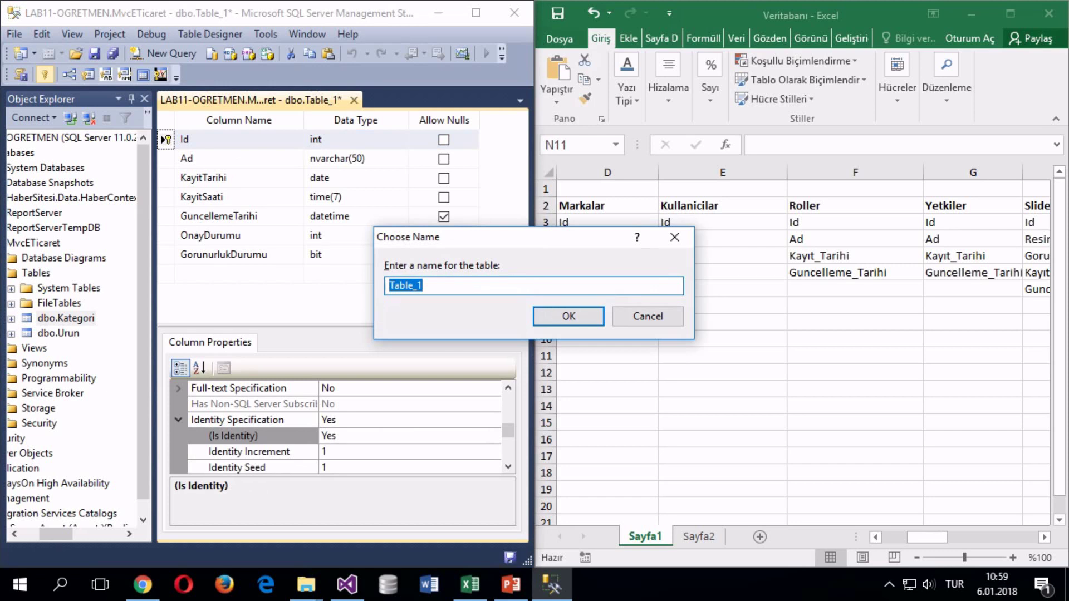
pyautogui.write('Marka')
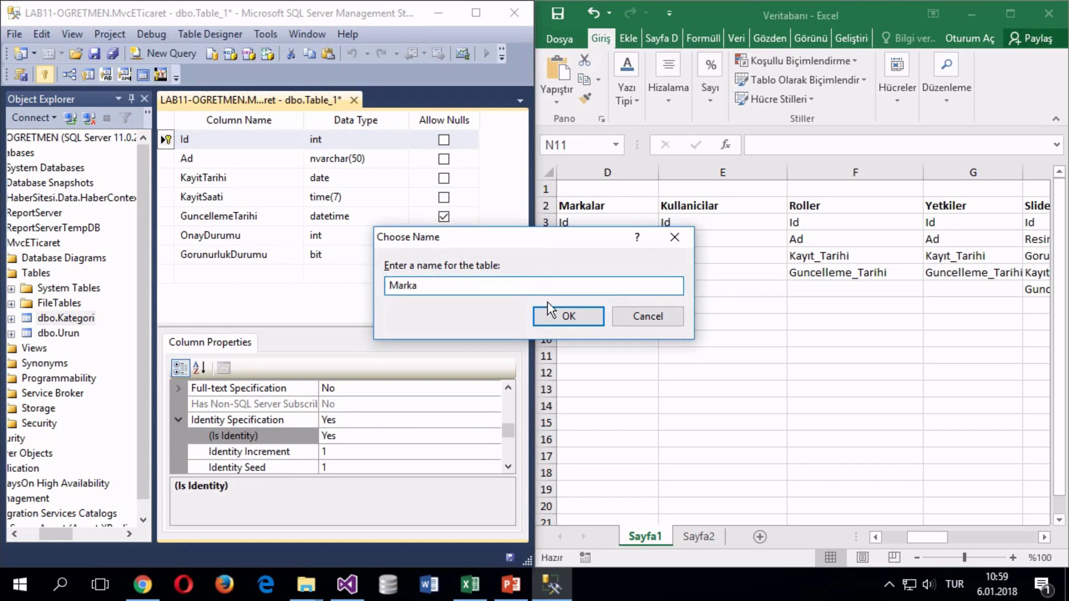
pyautogui.click(548, 311)
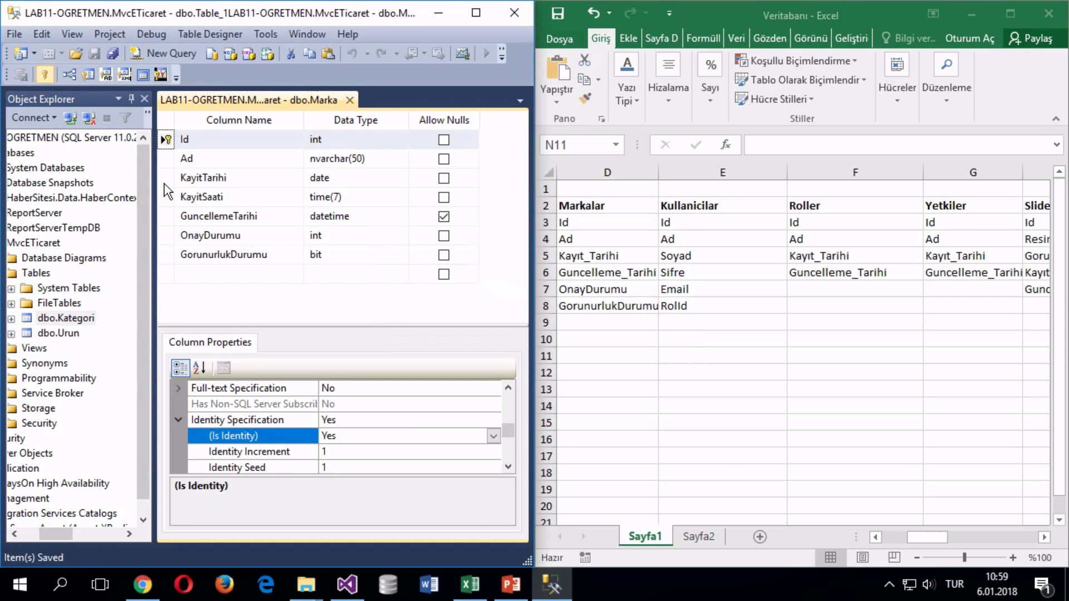
# Step: Close the Marka table design and refresh the Tables list of the MvcETicaret database
pyautogui.click(350, 100)
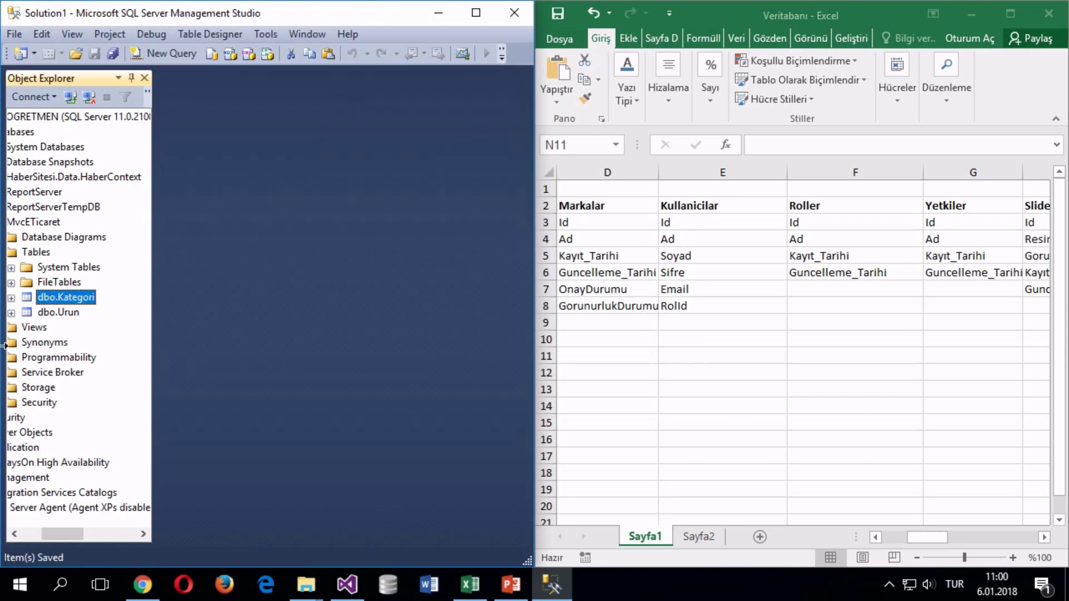
pyautogui.rightClick(36, 252)
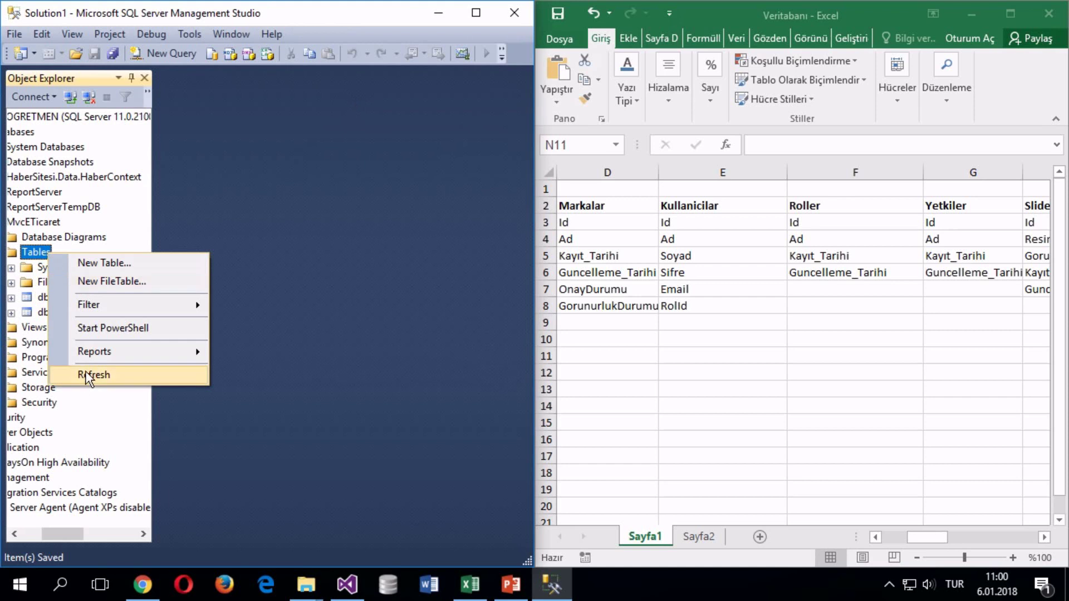
pyautogui.click(89, 372)
# Step: Start a new table in the MvcETicaret database and add an Id column with data type int
pyautogui.rightClick(35, 252)
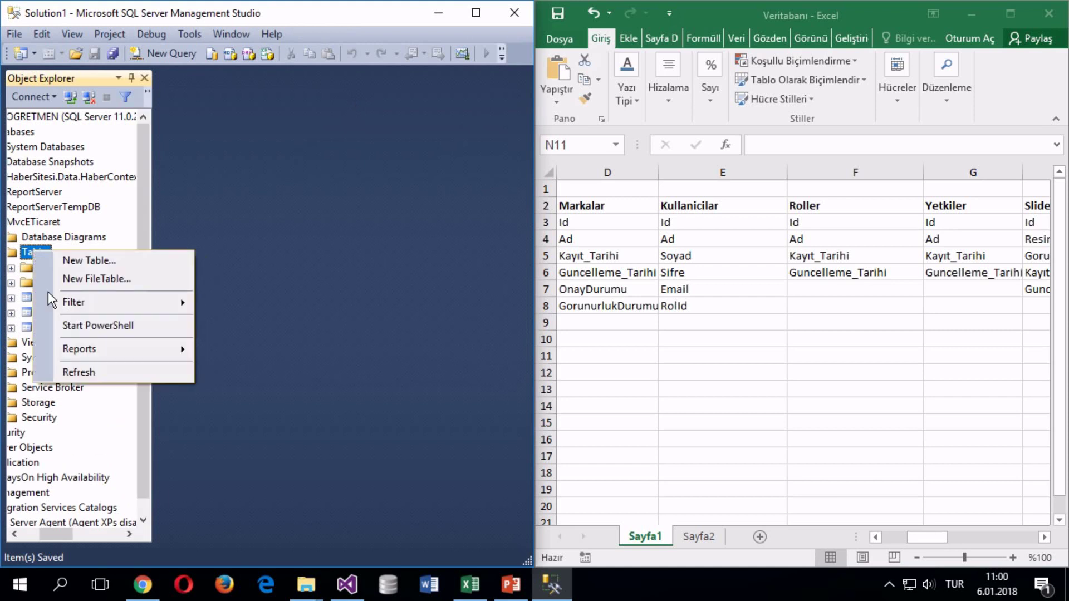
pyautogui.click(51, 261)
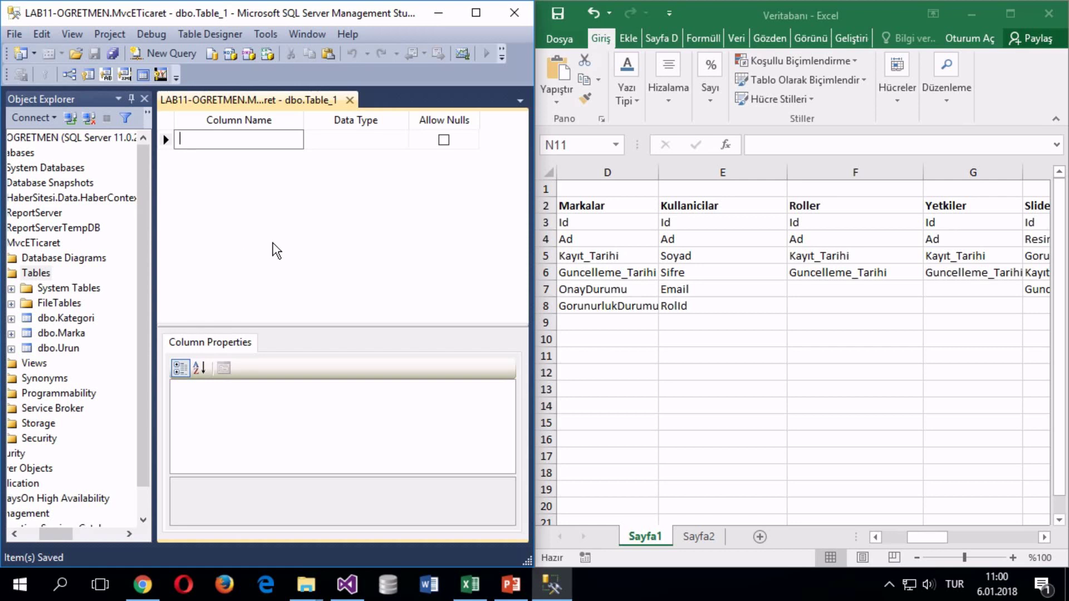
pyautogui.write('Id')
pyautogui.press('Tab')
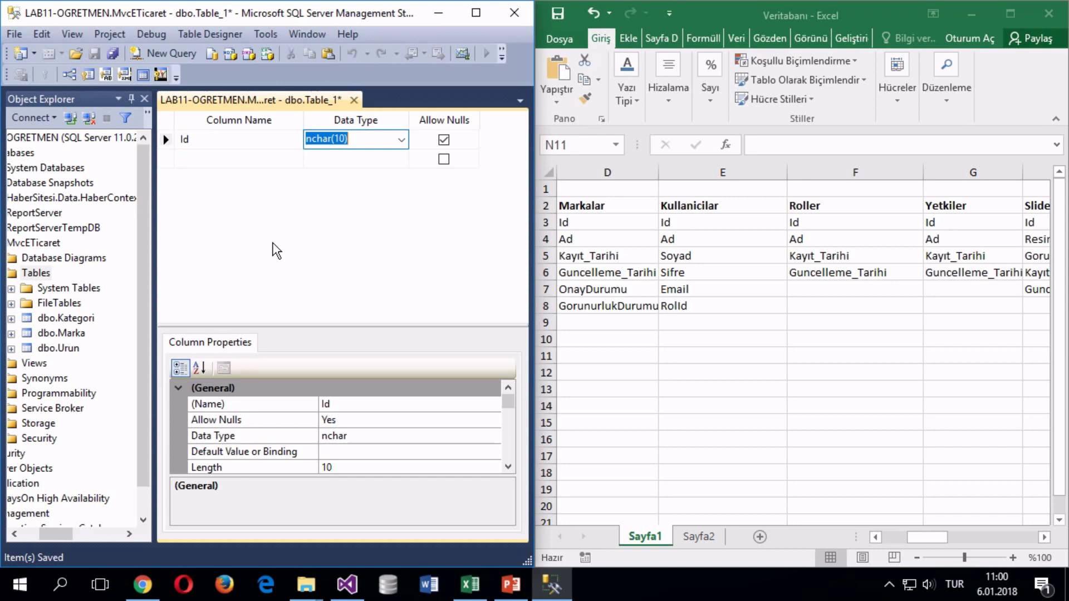
pyautogui.press('Tab')
pyautogui.hotkey('shift', 'Tab')
pyautogui.write('int')
pyautogui.press('Tab')
pyautogui.press('space')
pyautogui.press('Tab')
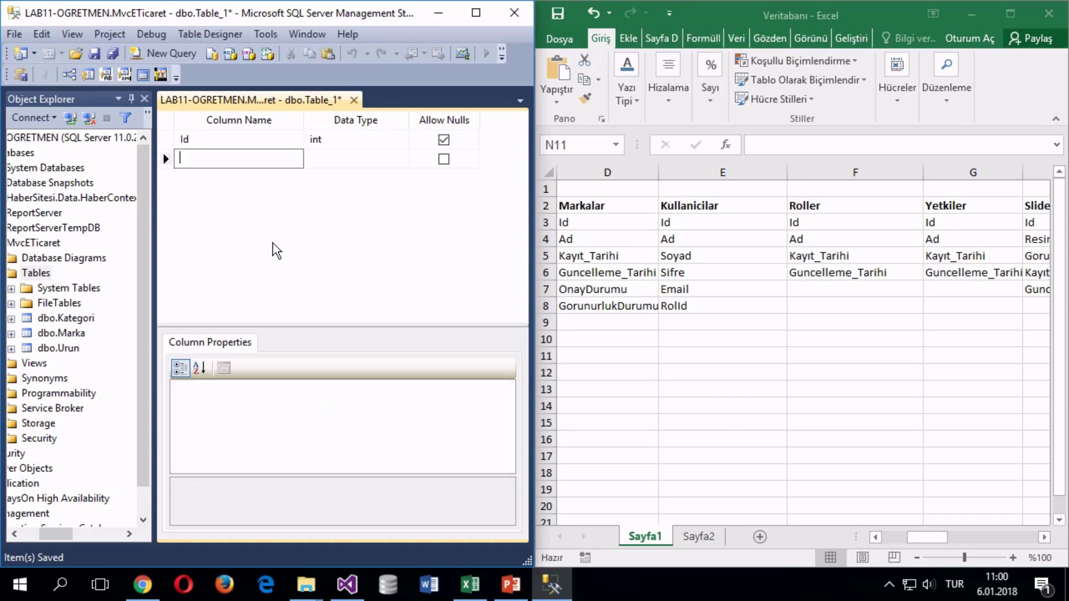
pyautogui.hotkey('shift', 'Tab')
pyautogui.press('Tab')
pyautogui.press('Tab')
pyautogui.hotkey('shift', 'Tab')
pyautogui.click(444, 139)
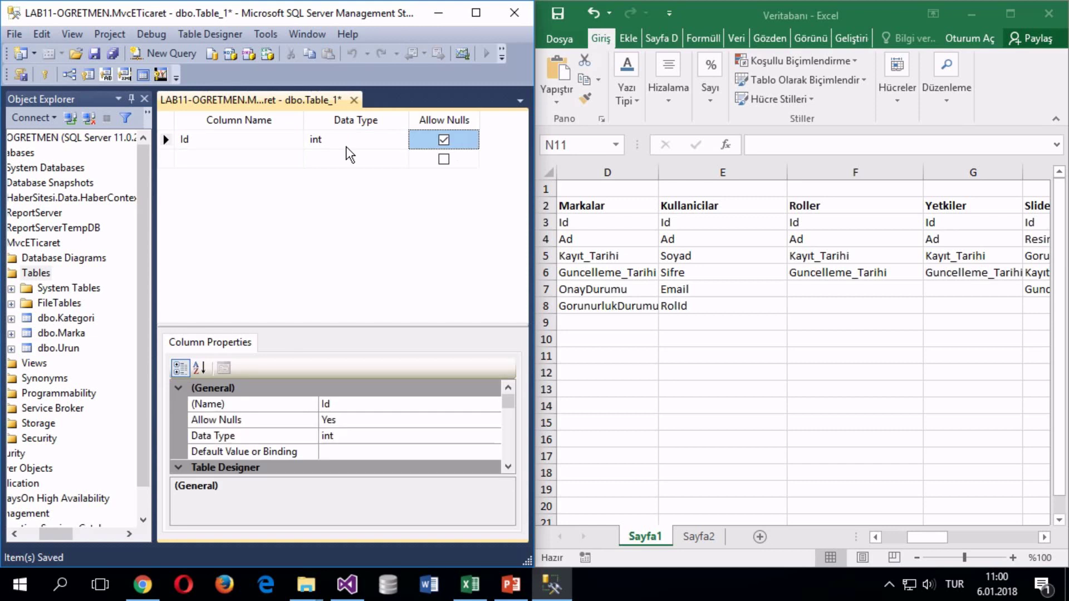
# Step: Add an Ad column with data type nvarchar(50) below Id
pyautogui.click(207, 158)
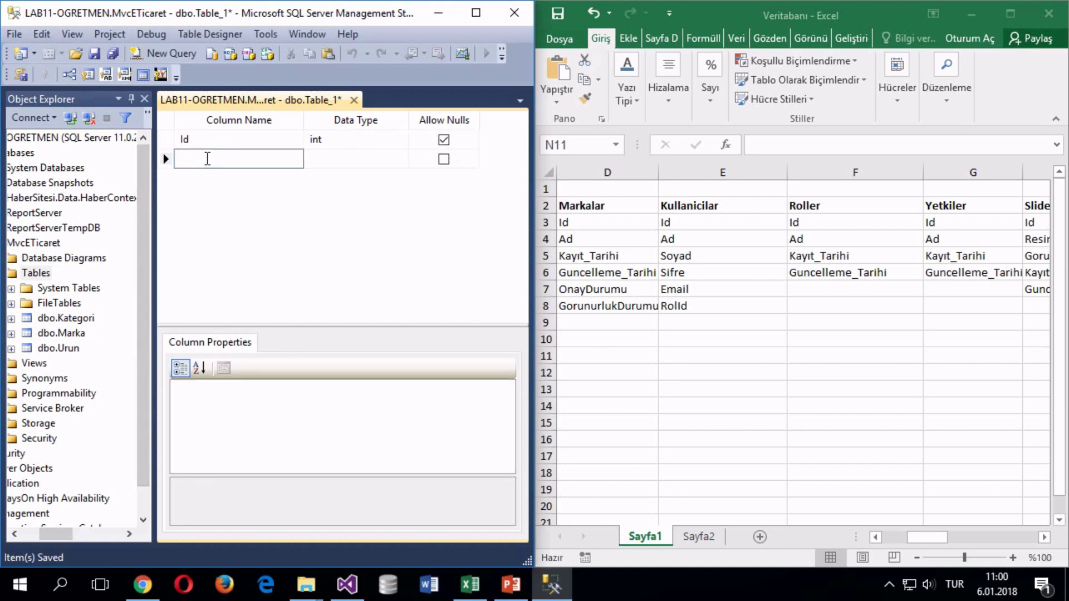
pyautogui.write('Ad')
pyautogui.press('Tab')
pyautogui.write('nvarchar')
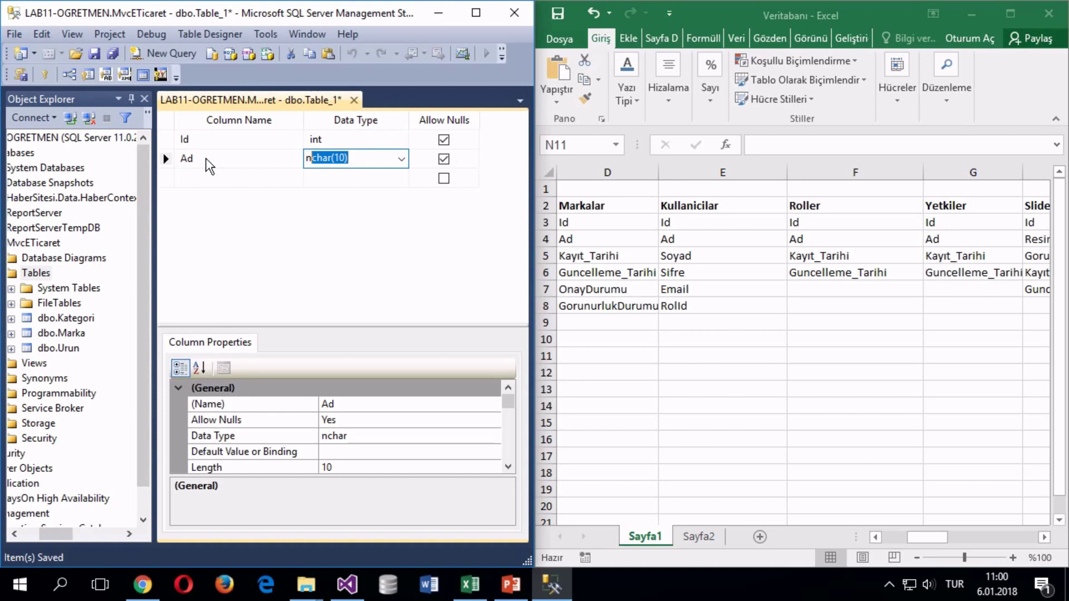
pyautogui.press('Return')
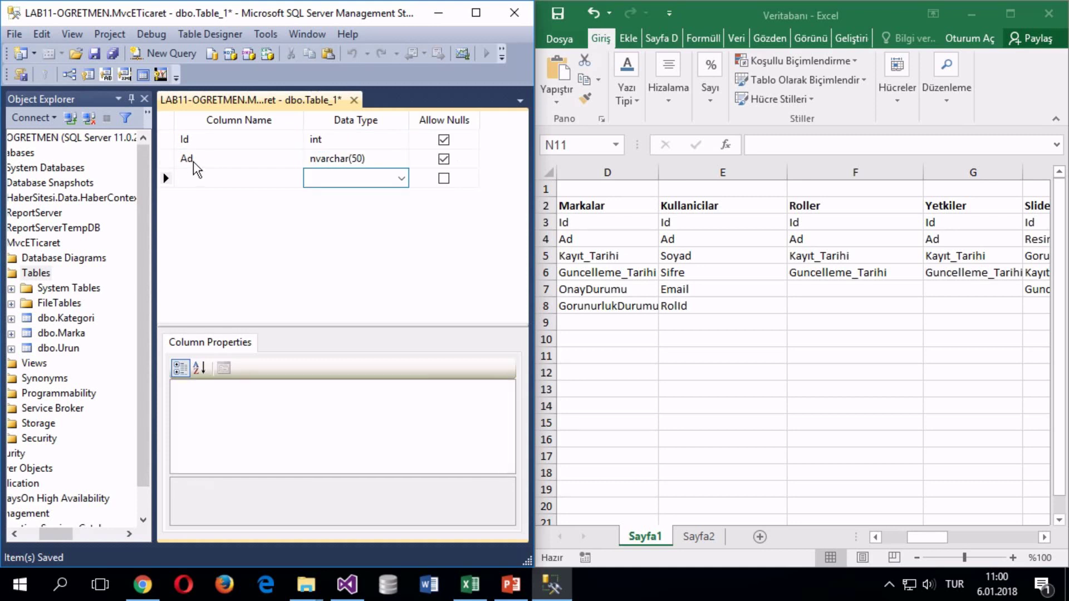
# Step: Add a Soyad column below Ad and give it the nvarchar(50) data type copied from Ad
pyautogui.hotkey('shift', 'Tab')
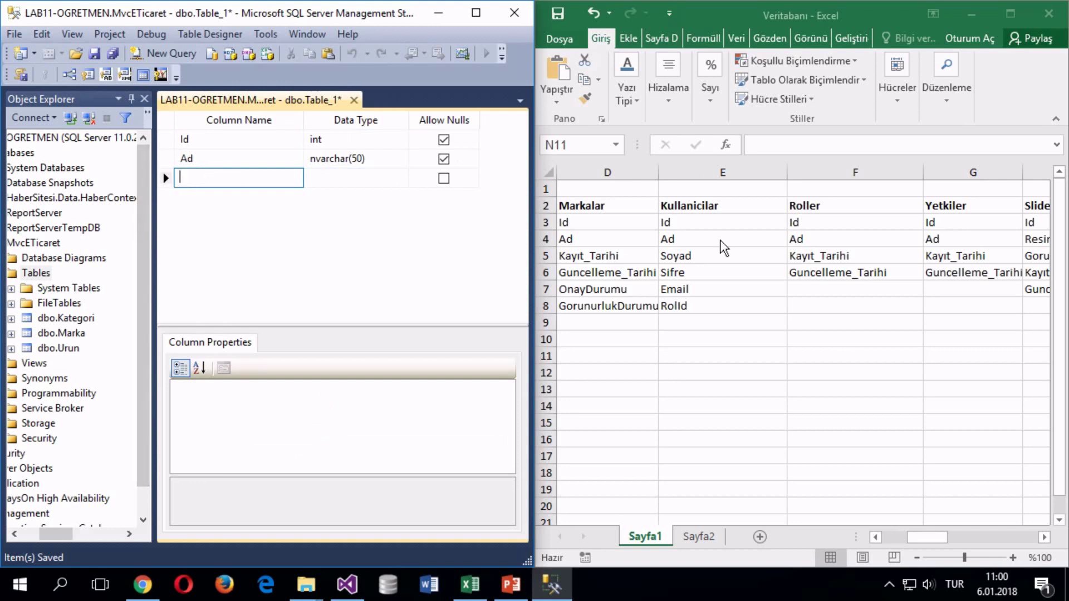
pyautogui.write('Soyad')
pyautogui.press('Return')
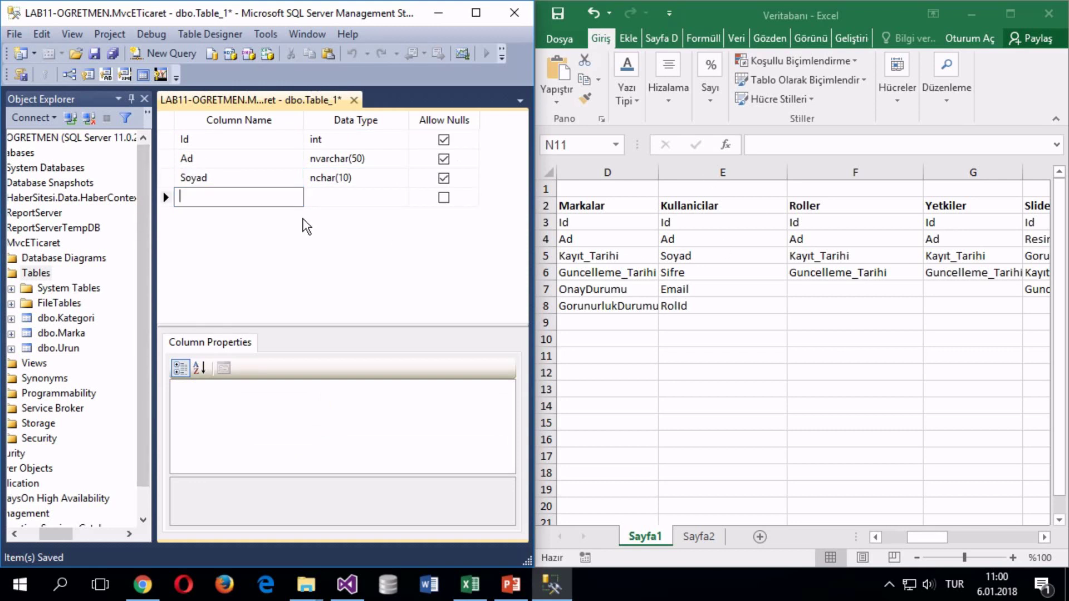
pyautogui.click(321, 161)
pyautogui.hotkey('ctrl', 'c')
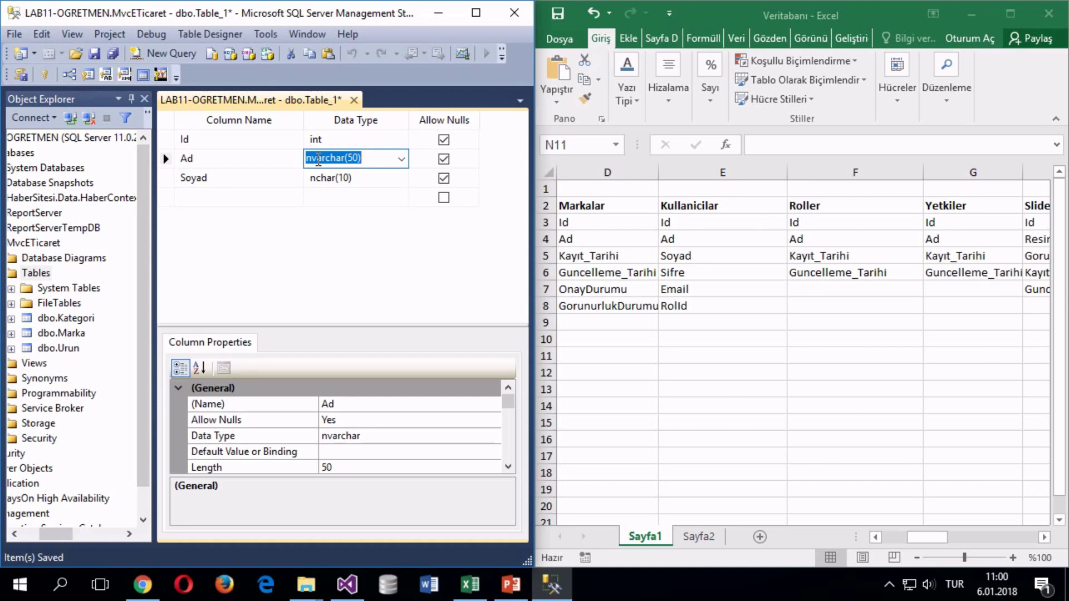
pyautogui.click(324, 178)
pyautogui.hotkey('ctrl', 'v')
# Step: Add a Sifre column below Soyad and set its data type to nchar(50)
pyautogui.click(207, 197)
pyautogui.write('Sifre')
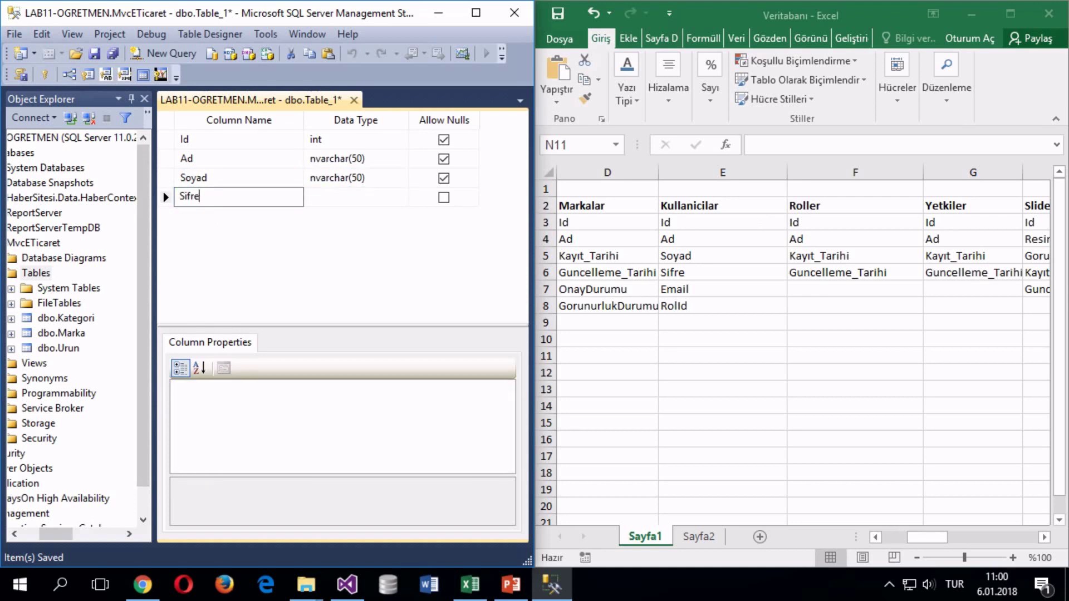
pyautogui.press('Return')
pyautogui.click(337, 198)
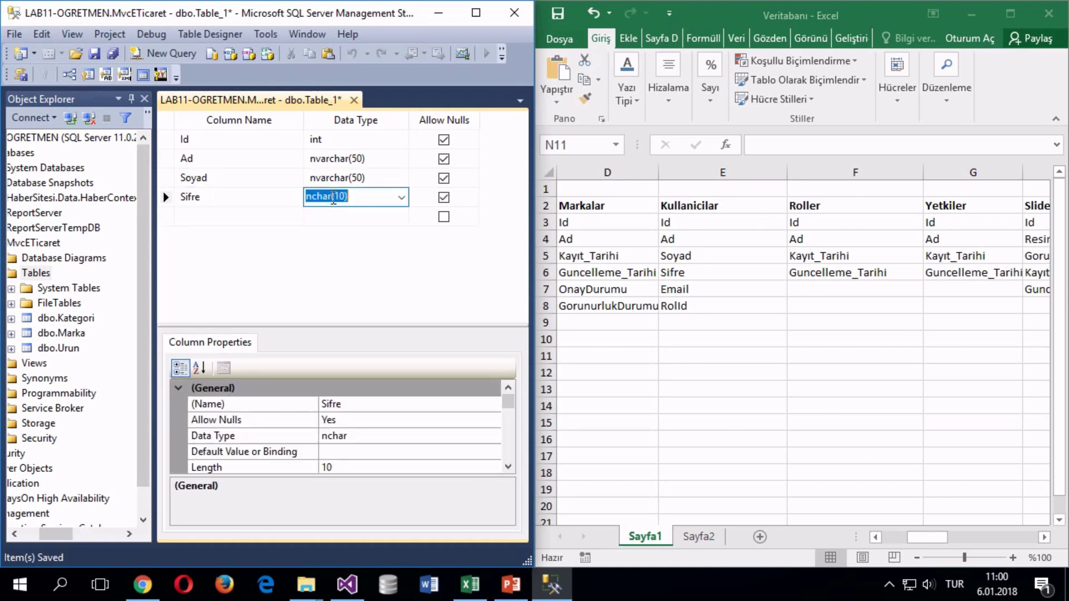
pyautogui.click(338, 198)
pyautogui.press('BackSpace')
pyautogui.write('5')
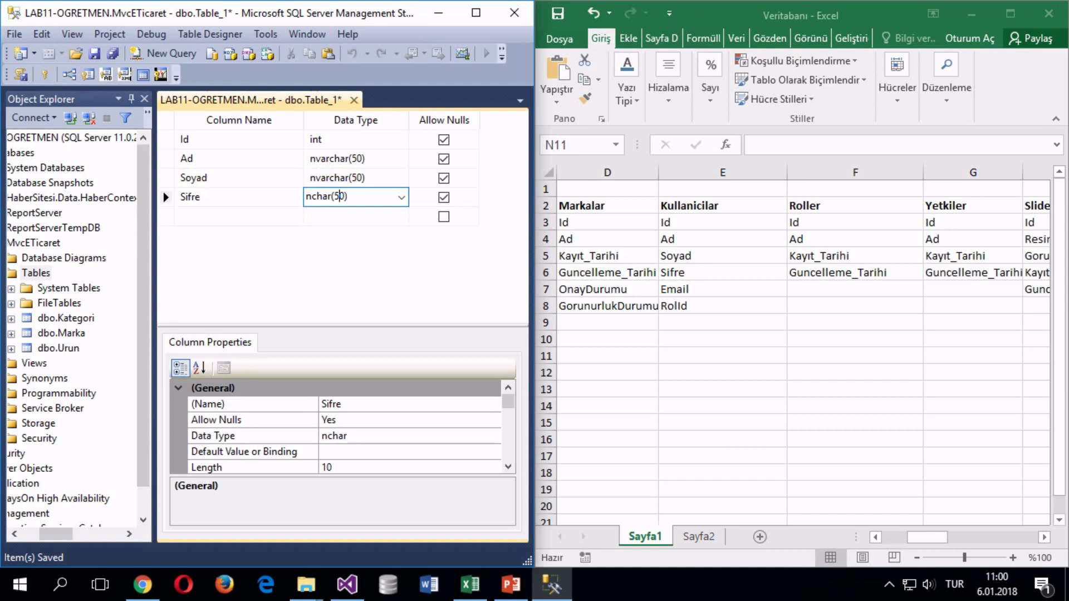
pyautogui.press('Return')
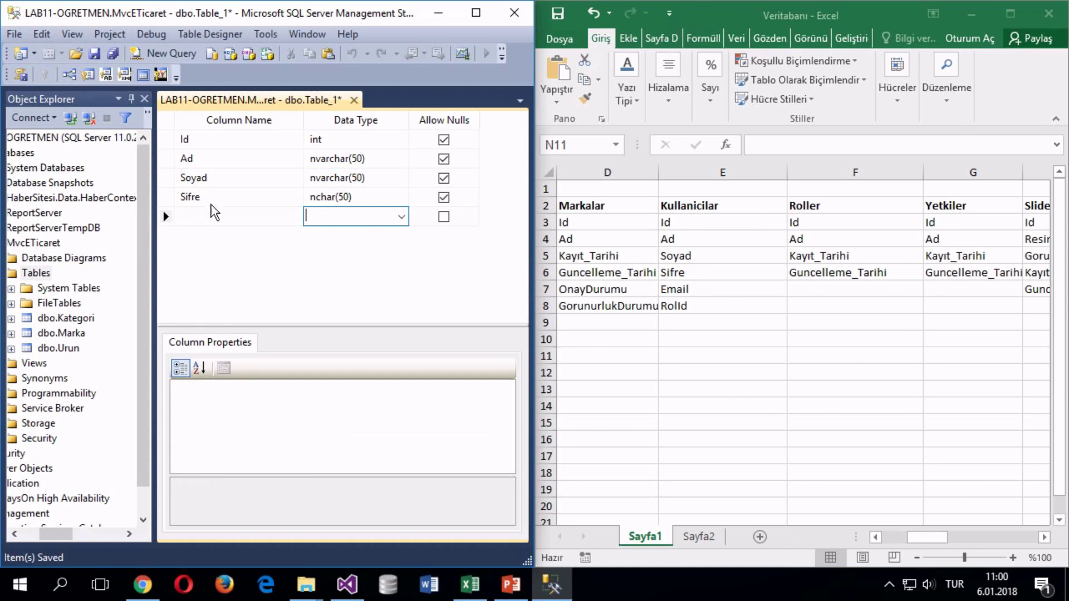
# Step: Add the Email and RolId columns below Sifre with the default data type
pyautogui.click(210, 201)
pyautogui.click(202, 216)
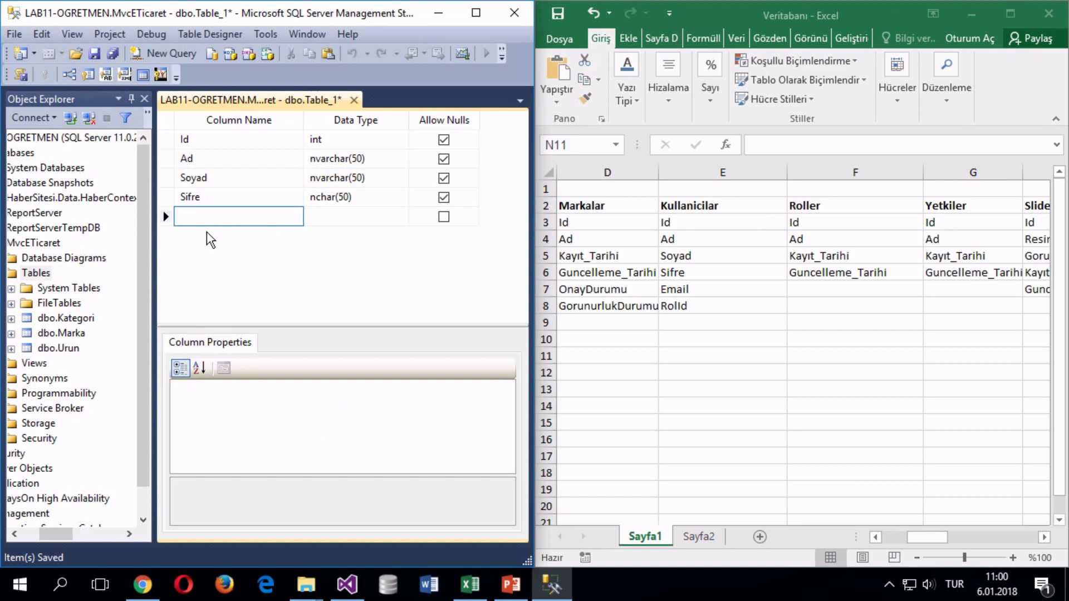
pyautogui.write('Email')
pyautogui.press('Return')
pyautogui.write('RolId')
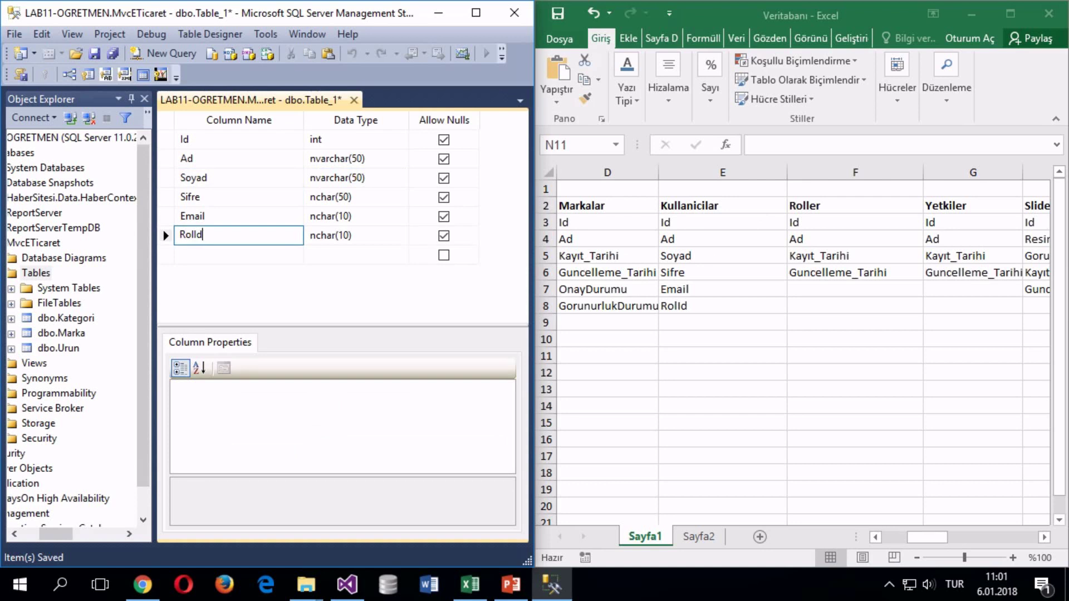
pyautogui.press('Return')
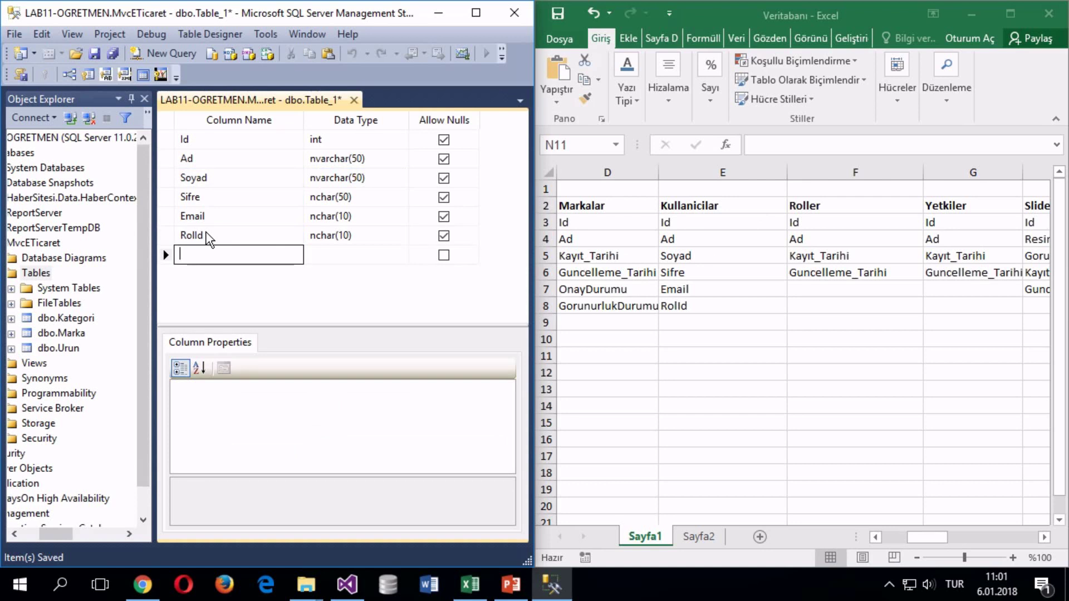
# Step: Open the data type of the Email column for editing
pyautogui.click(373, 215)
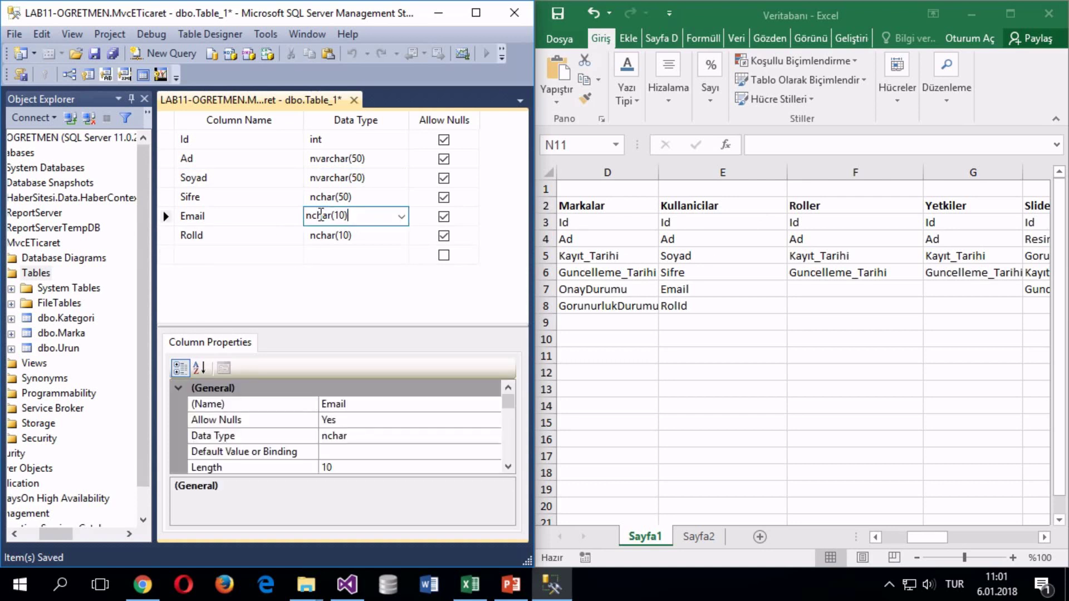
# Step: Set the data type of the Email column to nchar(50) and of the RolId column to int
pyautogui.click(336, 215)
pyautogui.press('BackSpace')
pyautogui.write('5')
pyautogui.press('Down')
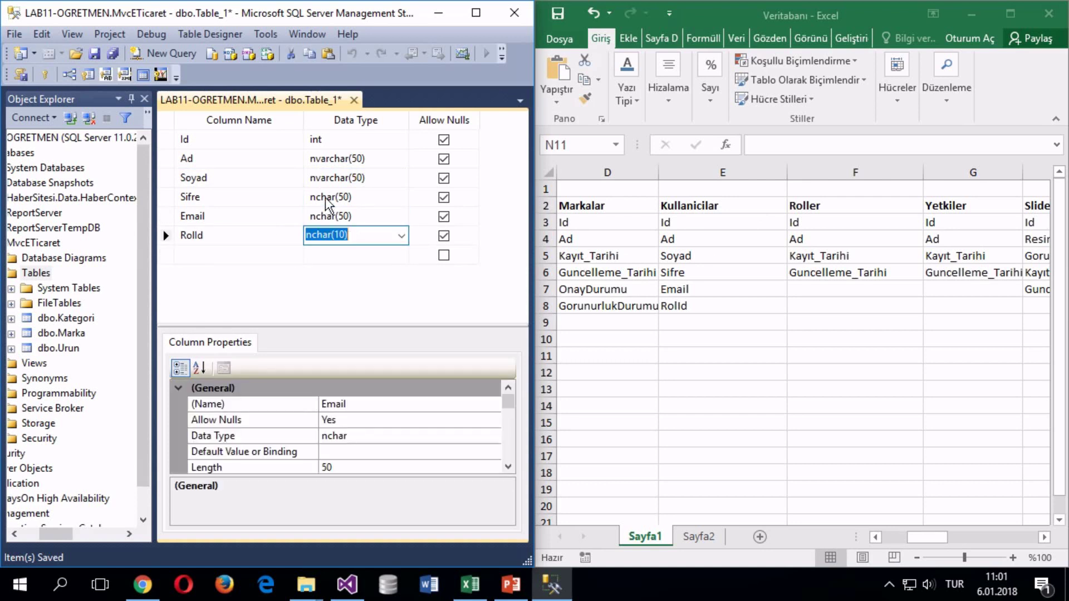
pyautogui.write('int')
pyautogui.press('Return')
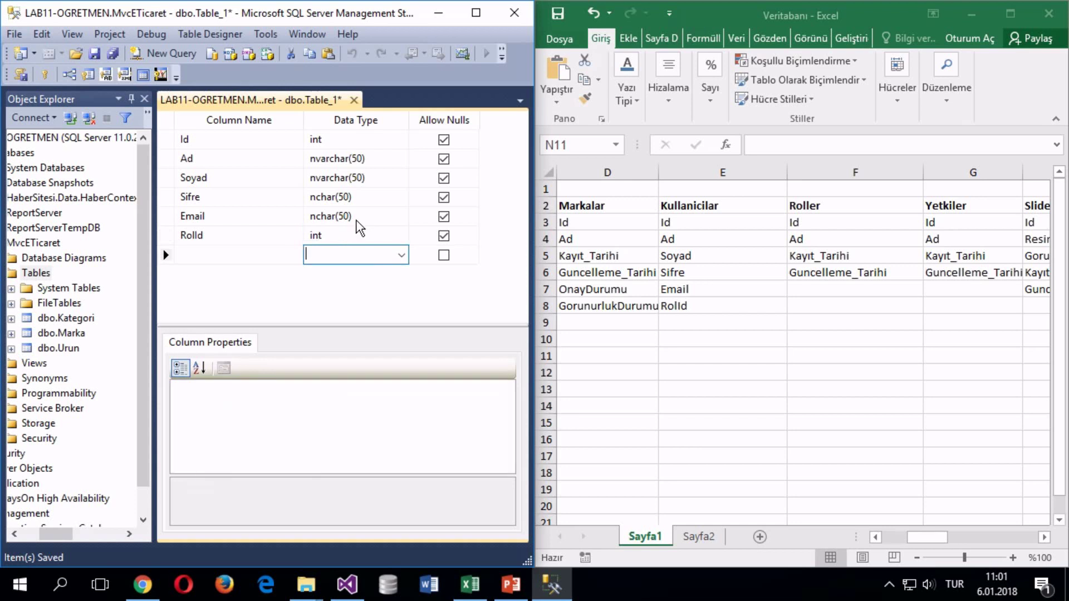
# Step: Disallow null values for the RolId, Sifre and Email columns
pyautogui.click(445, 236)
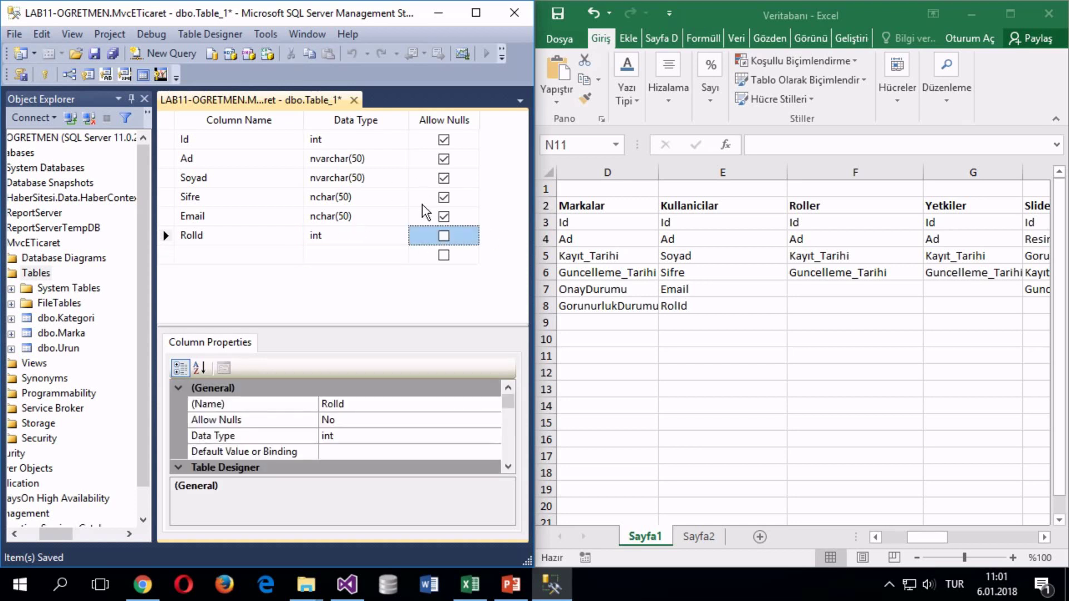
pyautogui.click(443, 197)
pyautogui.click(443, 216)
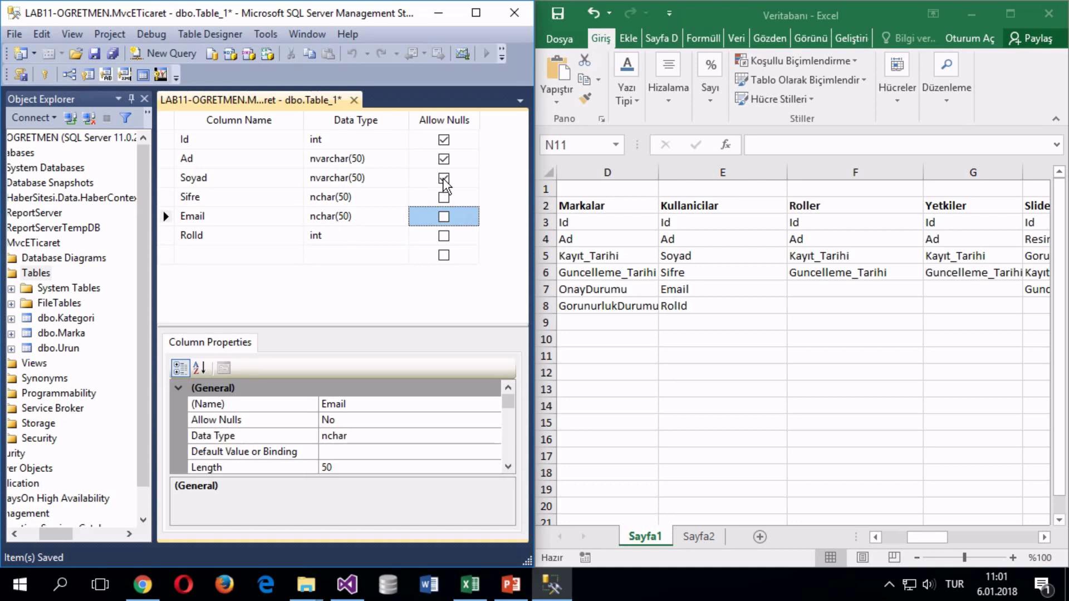
pyautogui.click(326, 192)
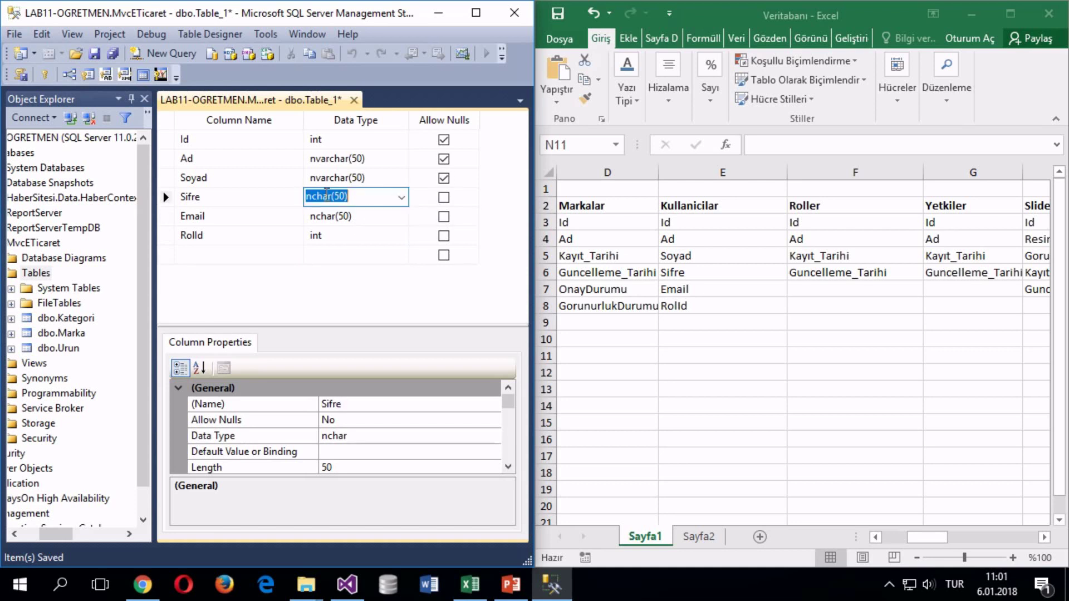
pyautogui.press('Escape')
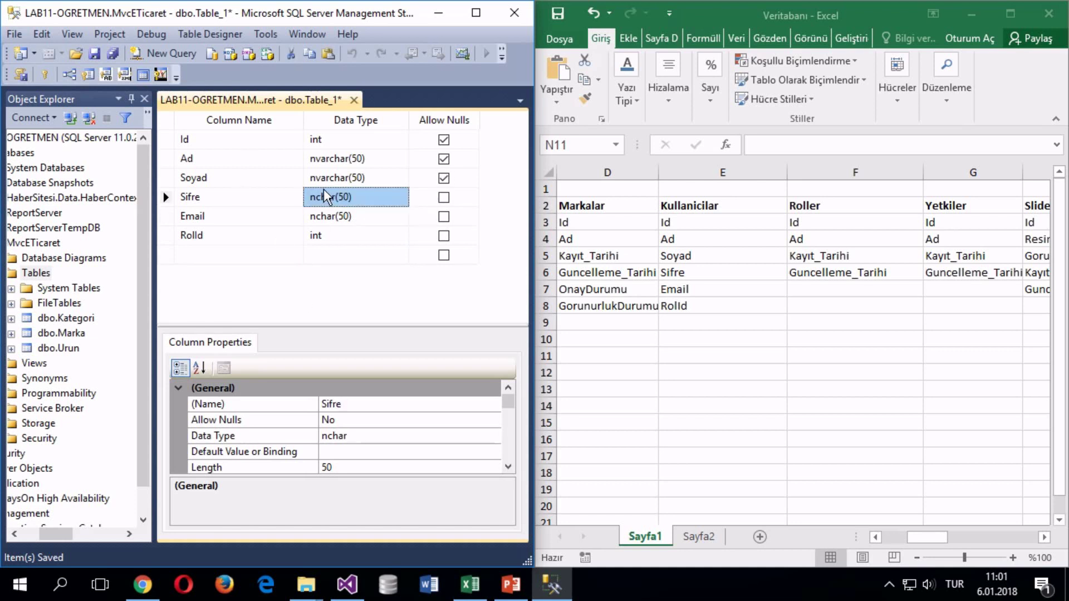
# Step: Save the new table under the name Kullanıcı
pyautogui.hotkey('ctrl', 's')
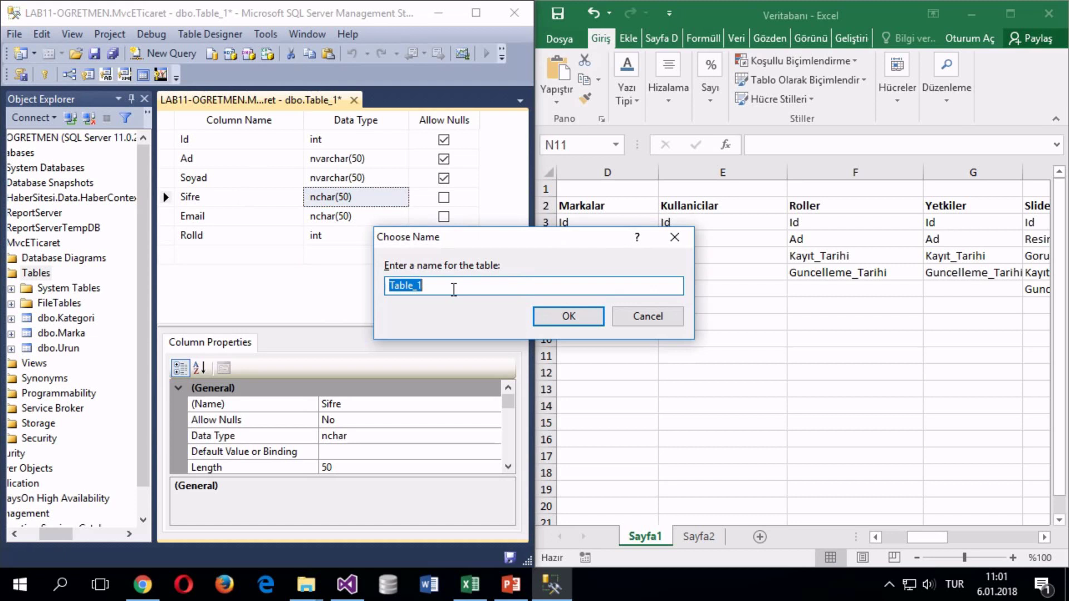
pyautogui.write('k')
pyautogui.press('BackSpace')
pyautogui.write('Kullanıcı')
pyautogui.press('Return')
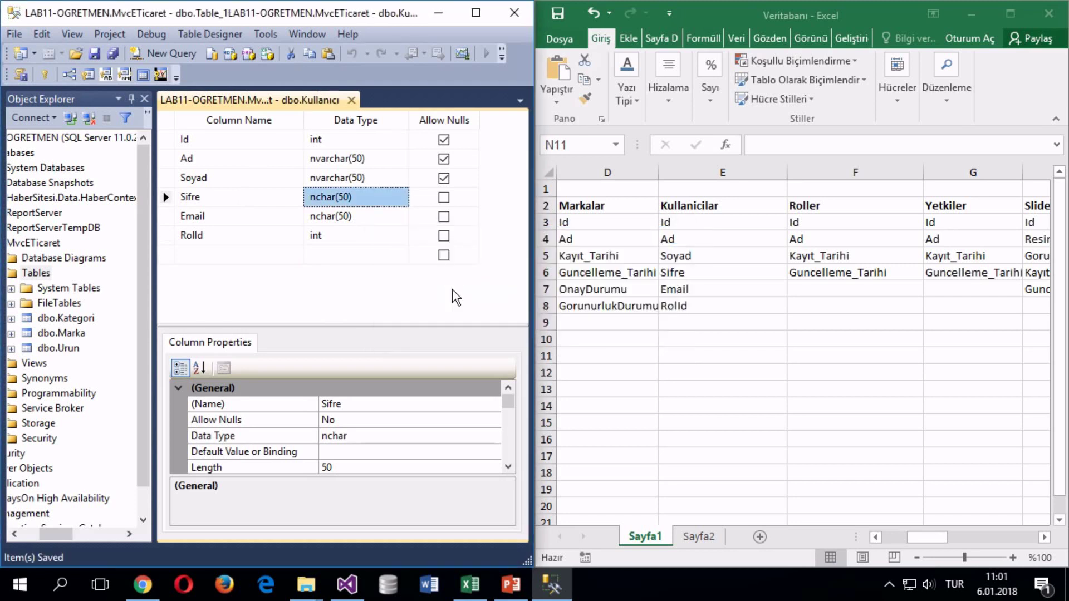
# Step: Make the Id column of the Kullanıcı table its primary key and set its Is Identity property to Yes
pyautogui.rightClick(169, 143)
pyautogui.click(226, 148)
pyautogui.scroll(-2, 306, 439)
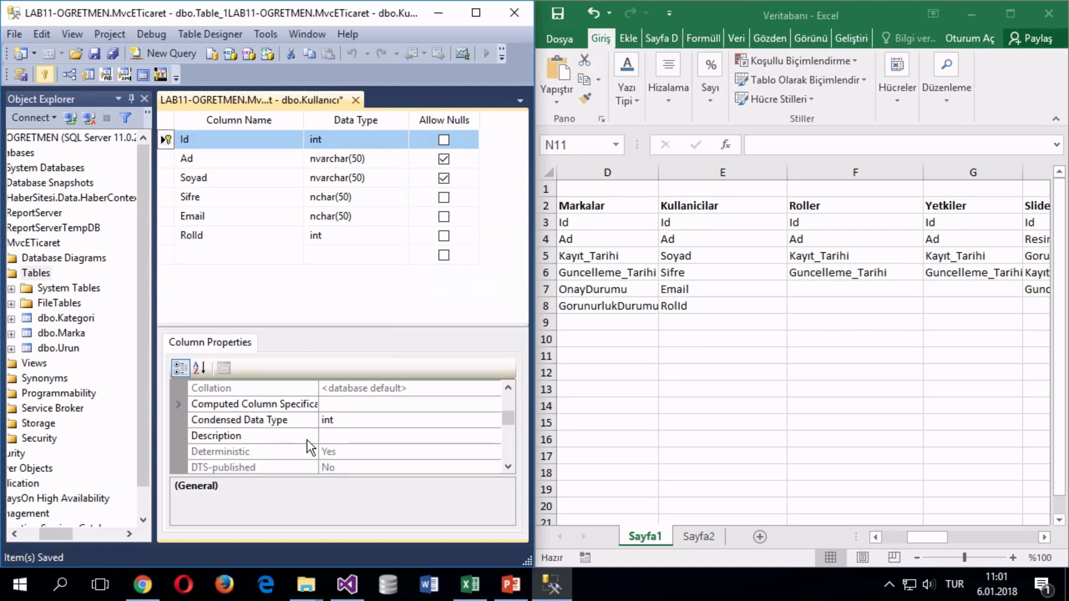
pyautogui.scroll(1, 305, 441)
pyautogui.scroll(-3, 305, 441)
pyautogui.doubleClick(300, 420)
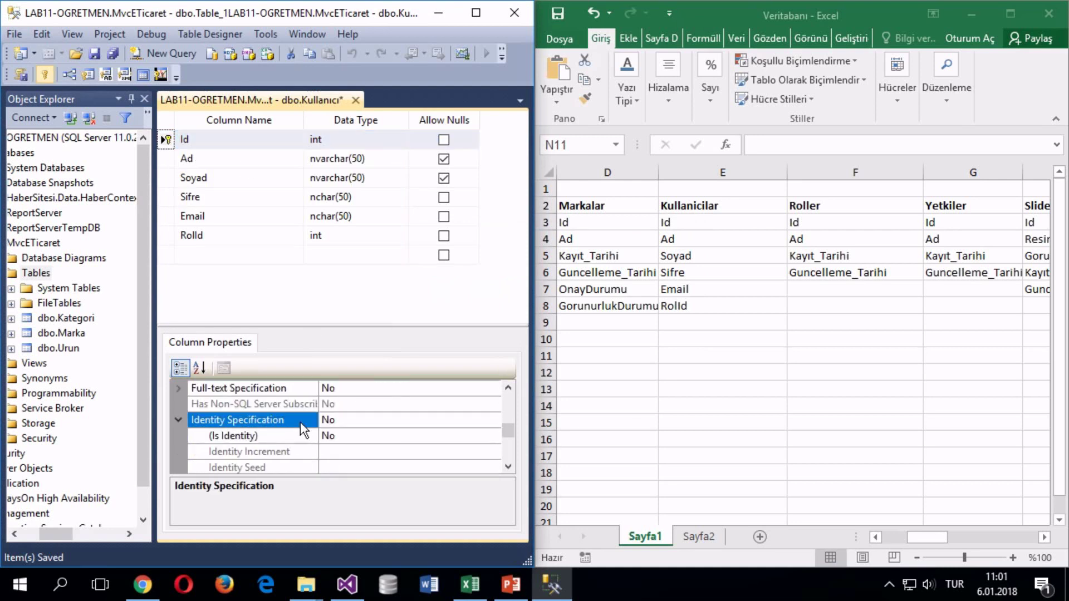
pyautogui.doubleClick(301, 435)
# Step: Try to save the primary key and identity changes to the Kullanıcı table
pyautogui.hotkey('ctrl', 's')
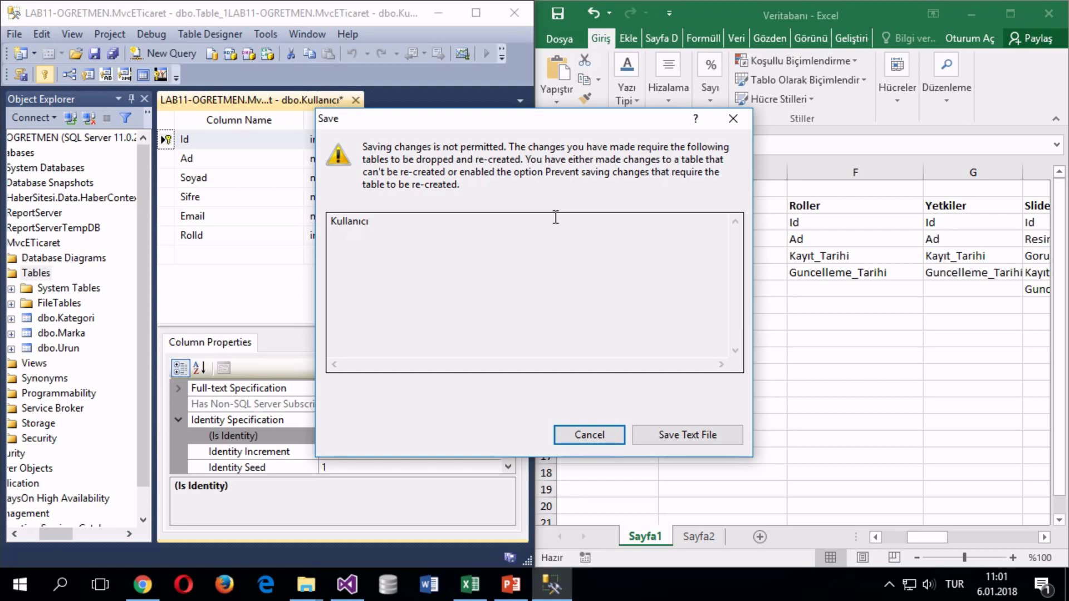
pyautogui.press('Escape')
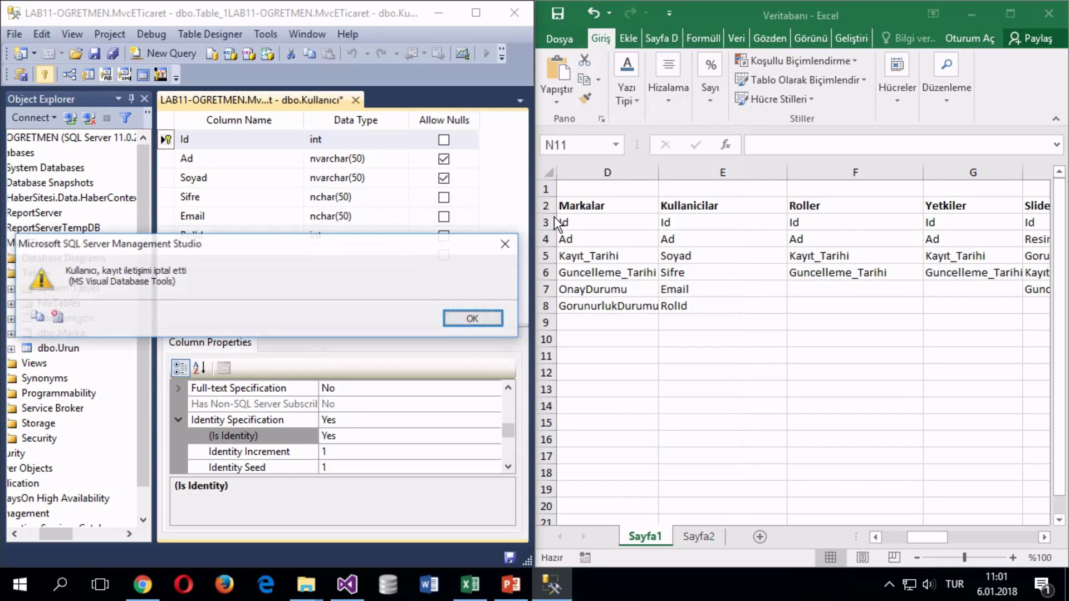
pyautogui.click(452, 320)
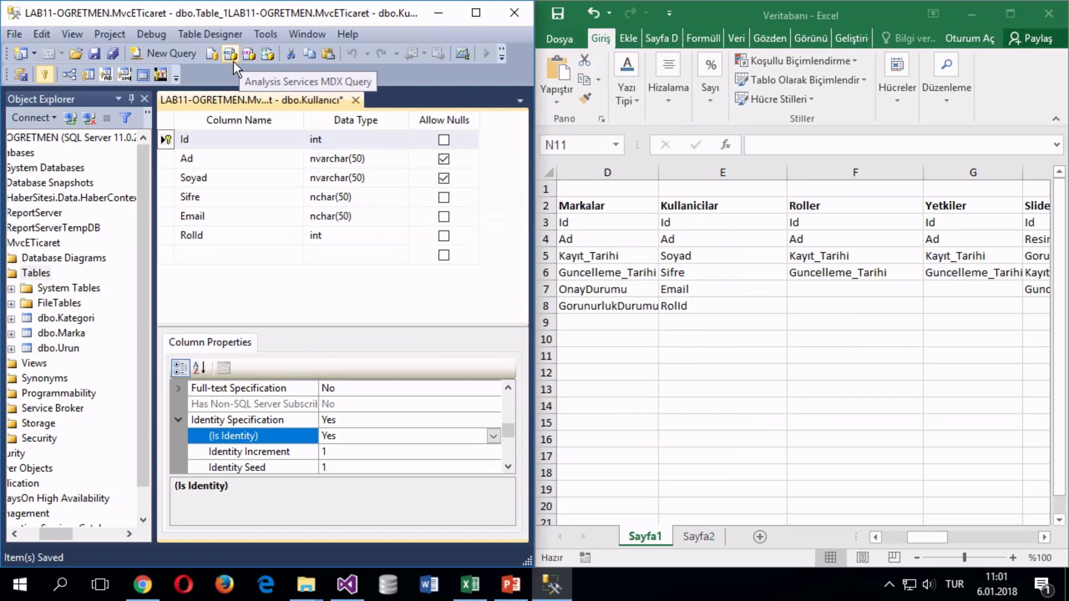
# Step: Turn off the designer option that prevents saving changes that require table re-creation
pyautogui.click(266, 34)
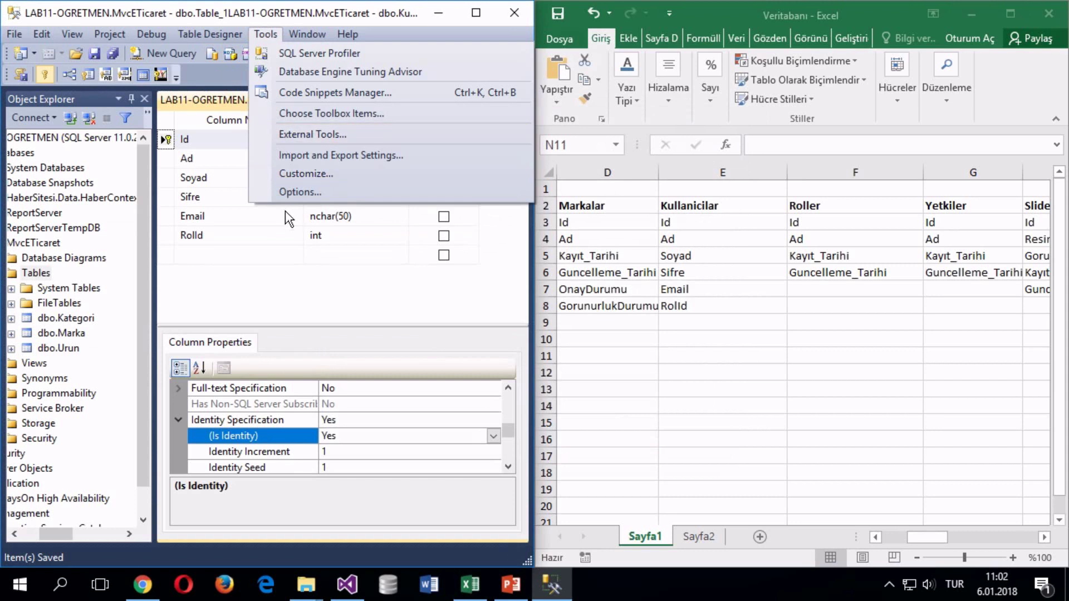
pyautogui.click(282, 193)
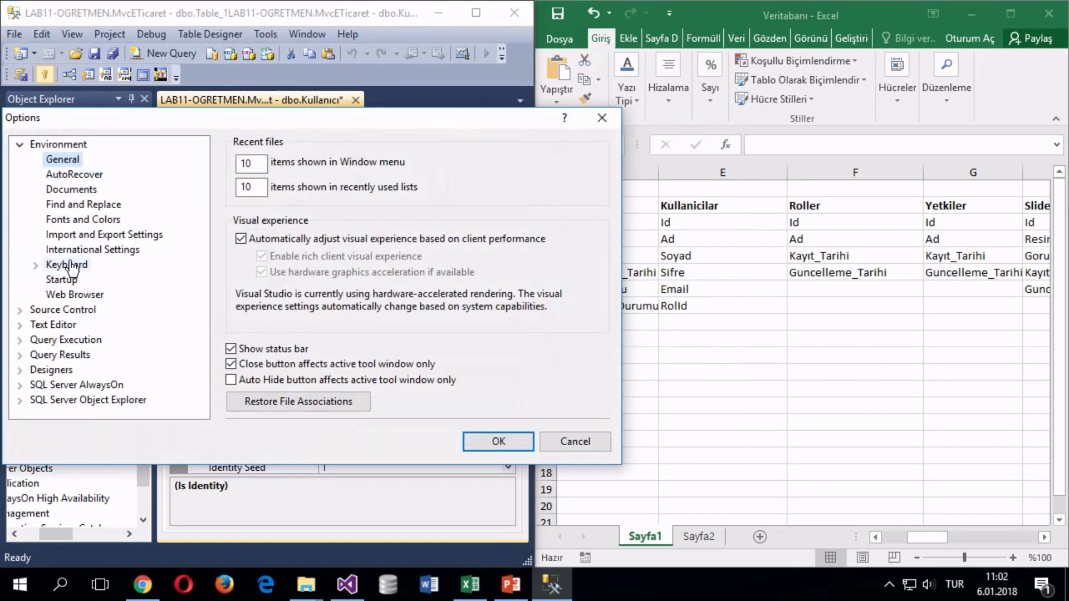
pyautogui.click(51, 369)
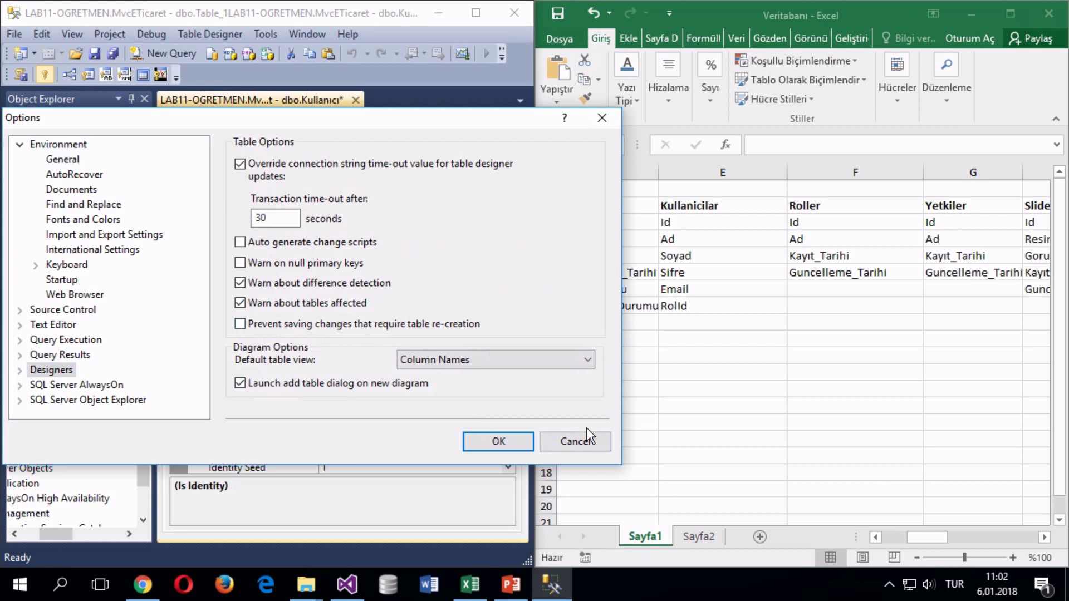
pyautogui.click(496, 440)
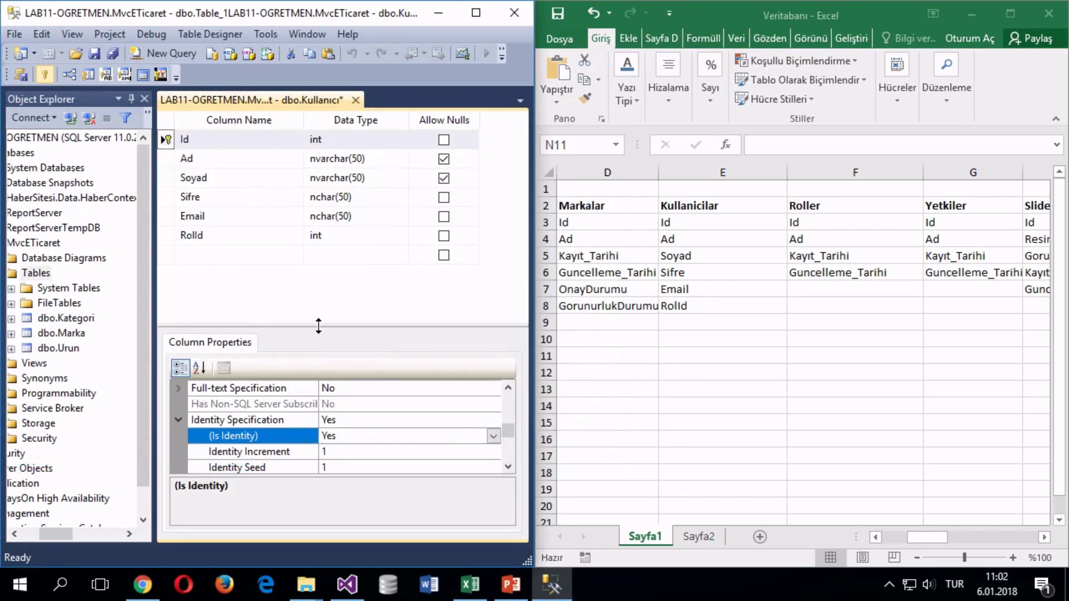
# Step: Save the changed Kullanıcı table design and close it
pyautogui.click(286, 289)
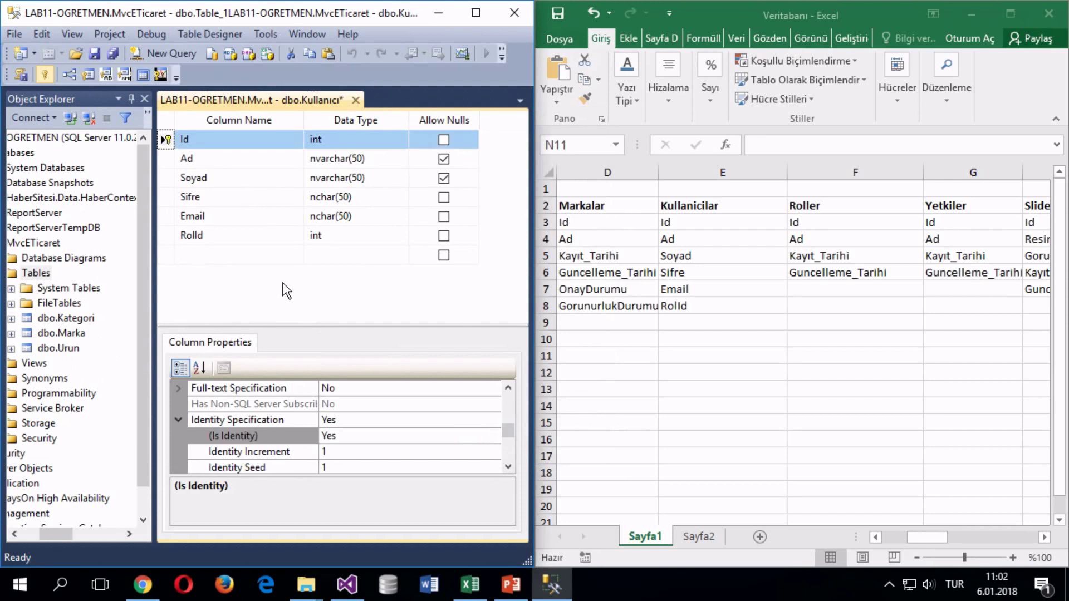
pyautogui.hotkey('ctrl', 's')
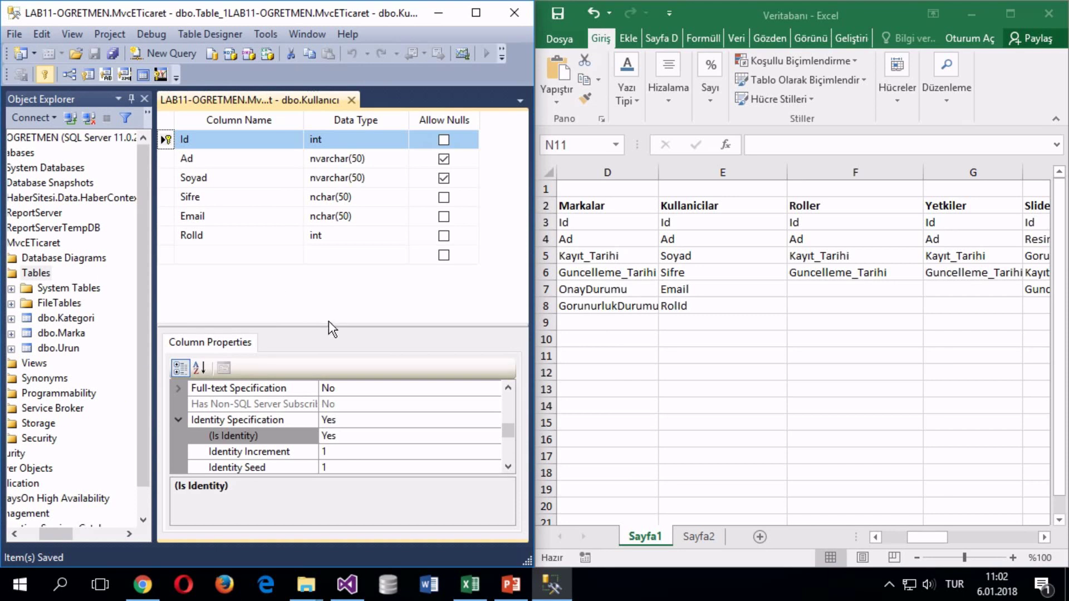
pyautogui.click(58, 303)
pyautogui.click(349, 101)
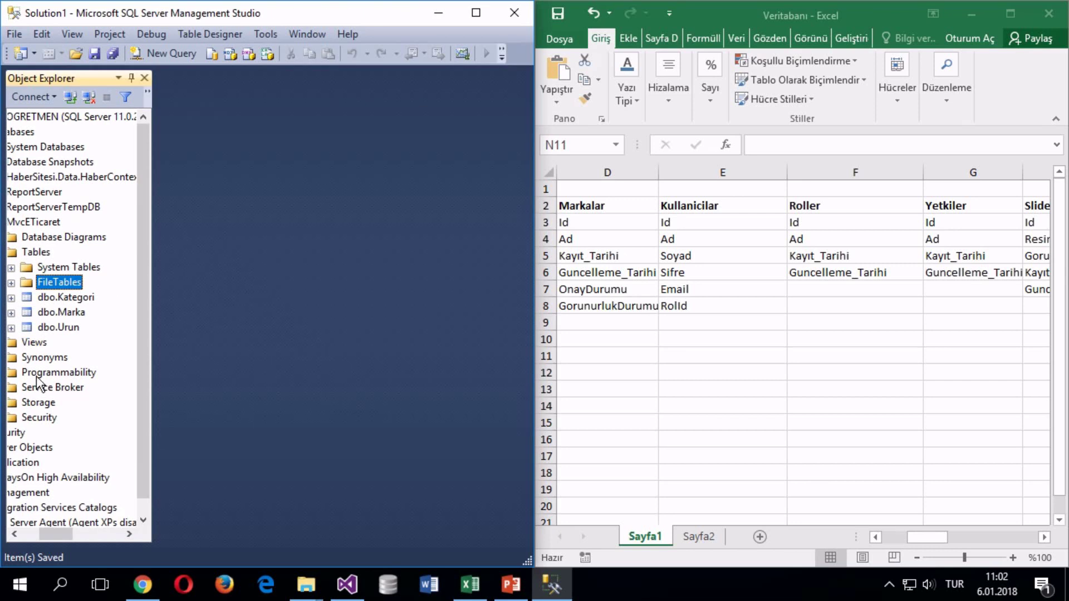
# Step: Refresh the MvcETicaret tables list and rename the Kullanıcı table to Kullanici
pyautogui.rightClick(48, 256)
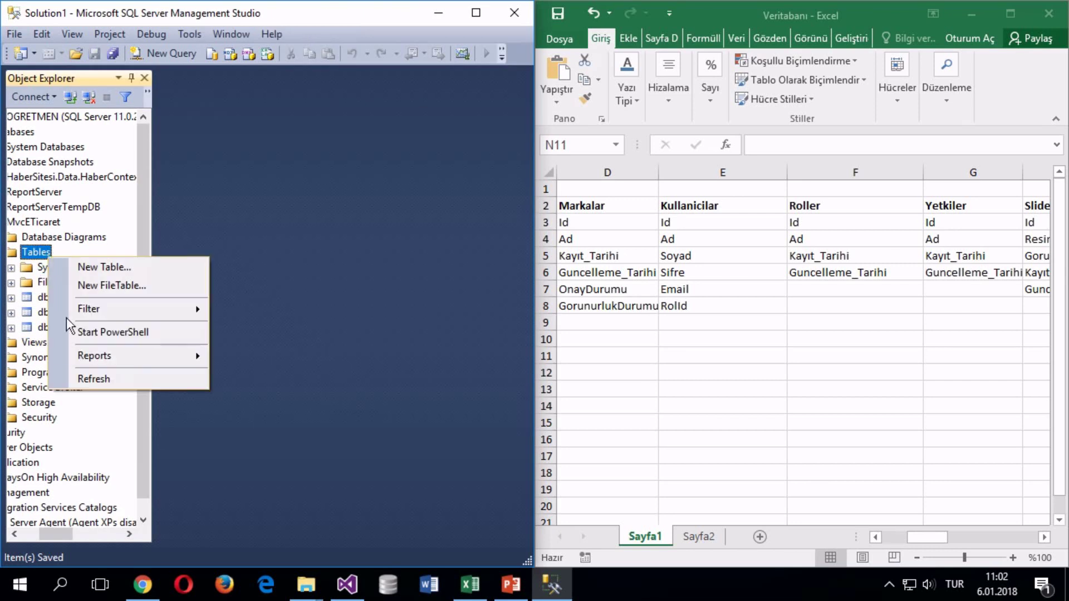
pyautogui.click(92, 379)
pyautogui.click(74, 312)
pyautogui.click(82, 309)
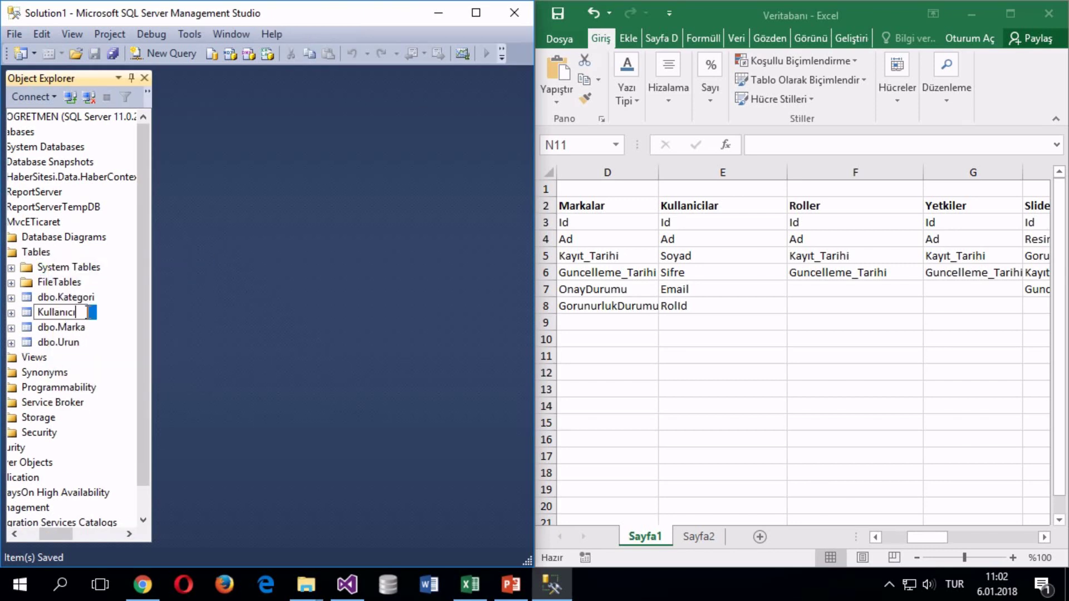
pyautogui.press('BackSpace')
pyautogui.press('BackSpace')
pyautogui.write('ci')
pyautogui.press('Return')
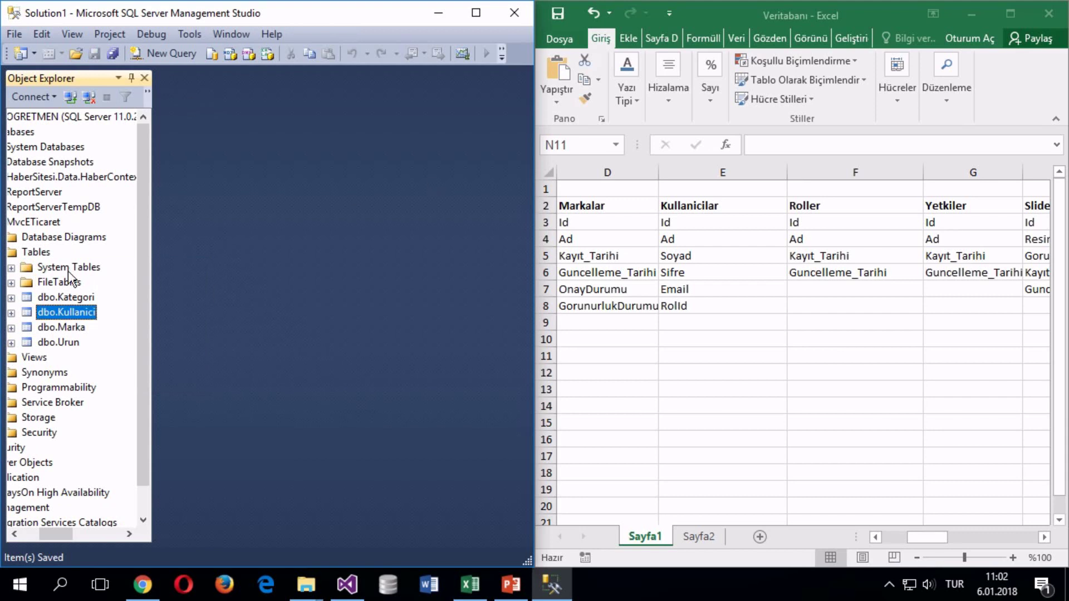
# Step: Create a new table in the MvcETicaret database with an Id column of type int
pyautogui.rightClick(31, 251)
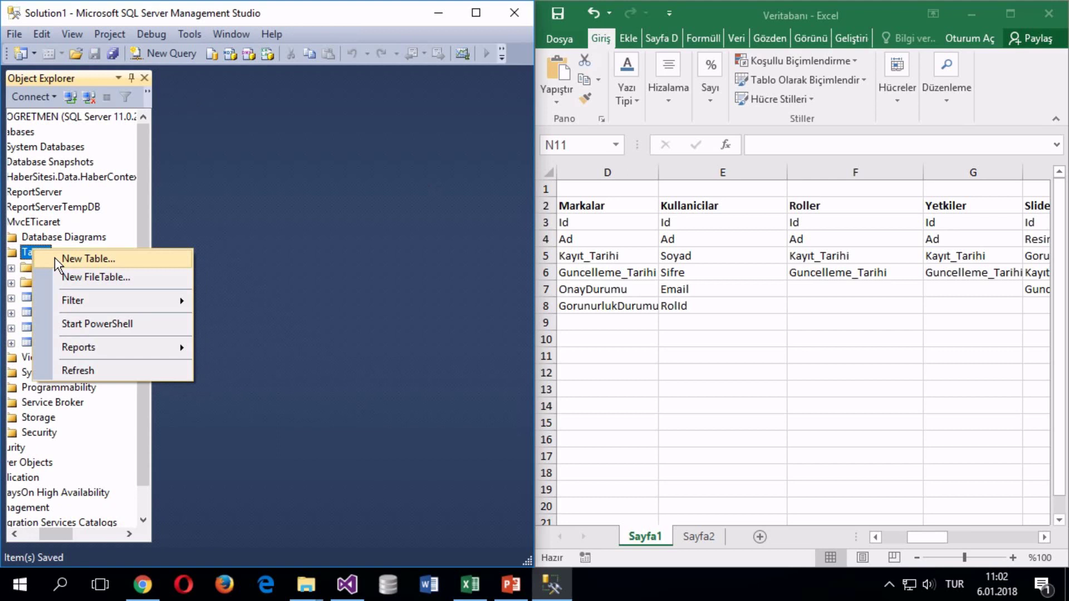
pyautogui.click(54, 257)
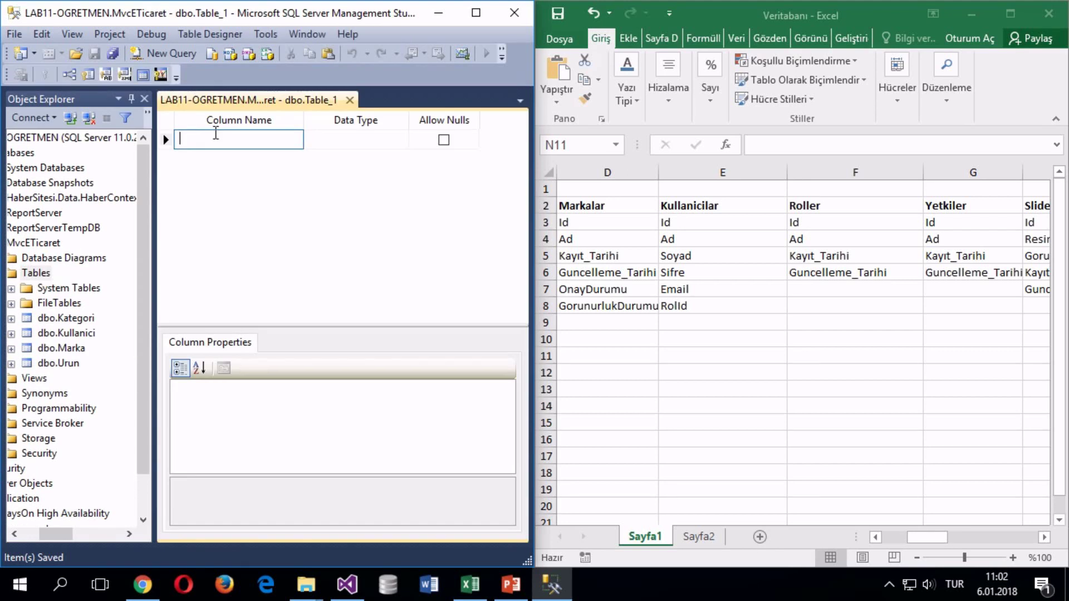
pyautogui.write('Id')
pyautogui.press('Tab')
pyautogui.write('int')
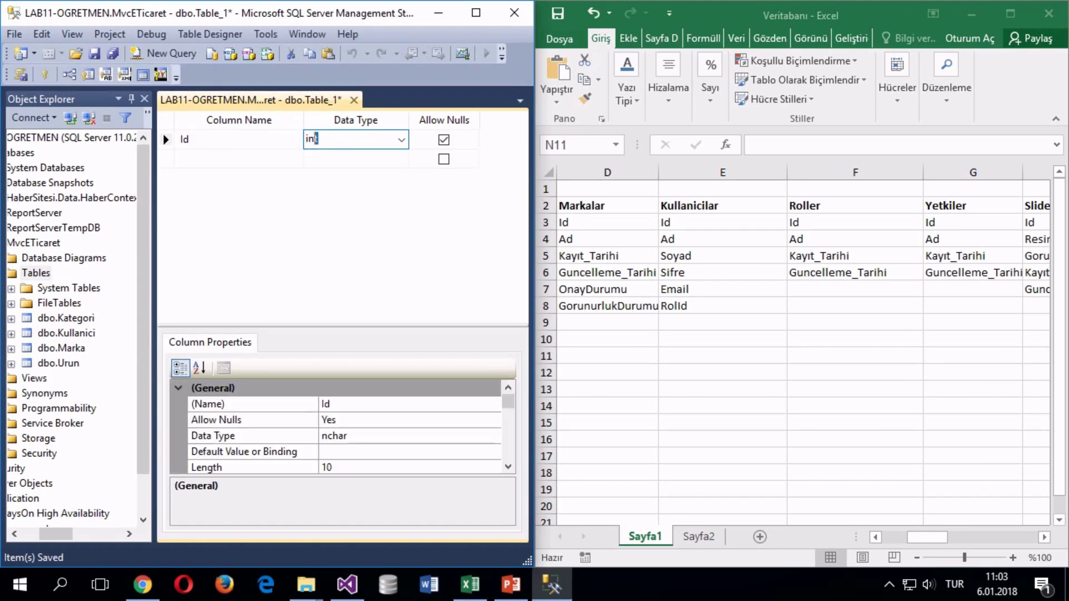
pyautogui.press('Tab')
pyautogui.press('Tab')
# Step: Add an Ad column of type nvarchar(50) to the new table
pyautogui.write('Ad')
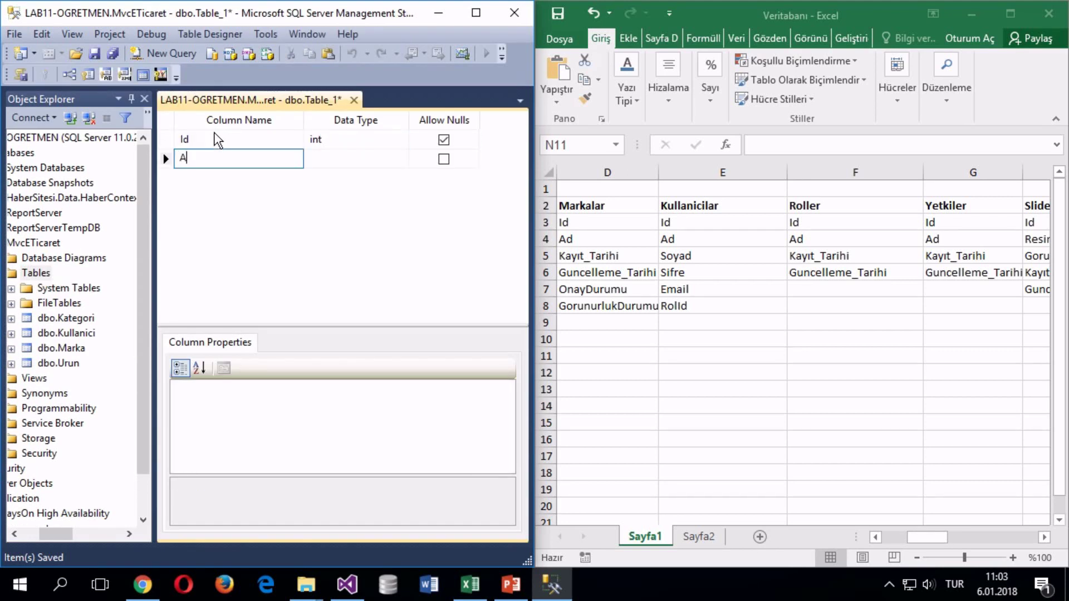
pyautogui.press('Tab')
pyautogui.write('nv')
pyautogui.press('Tab')
pyautogui.press('Tab')
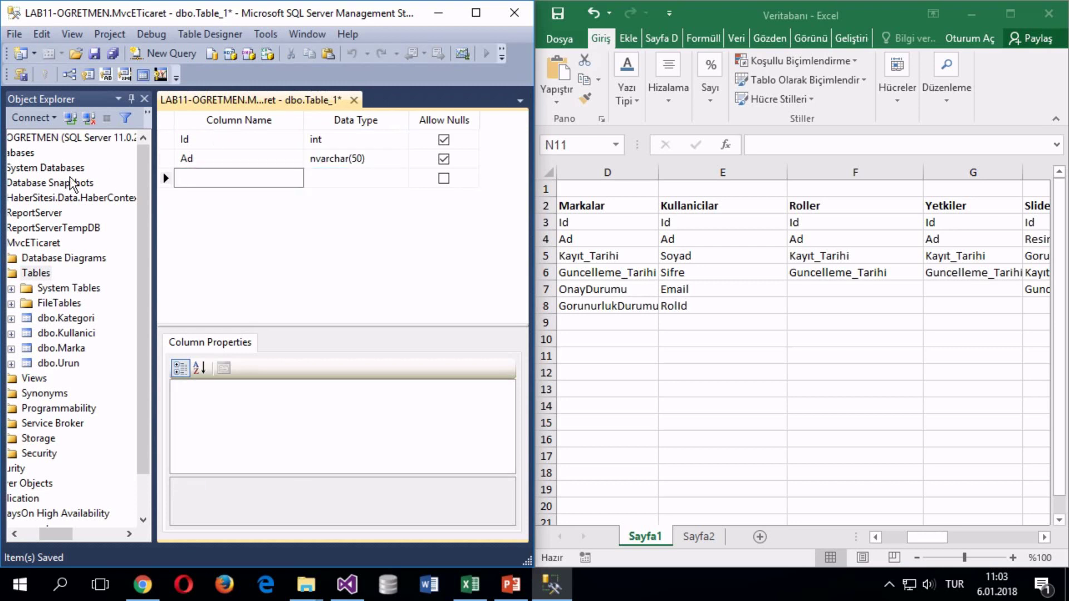
pyautogui.rightClick(63, 320)
pyautogui.click(109, 323)
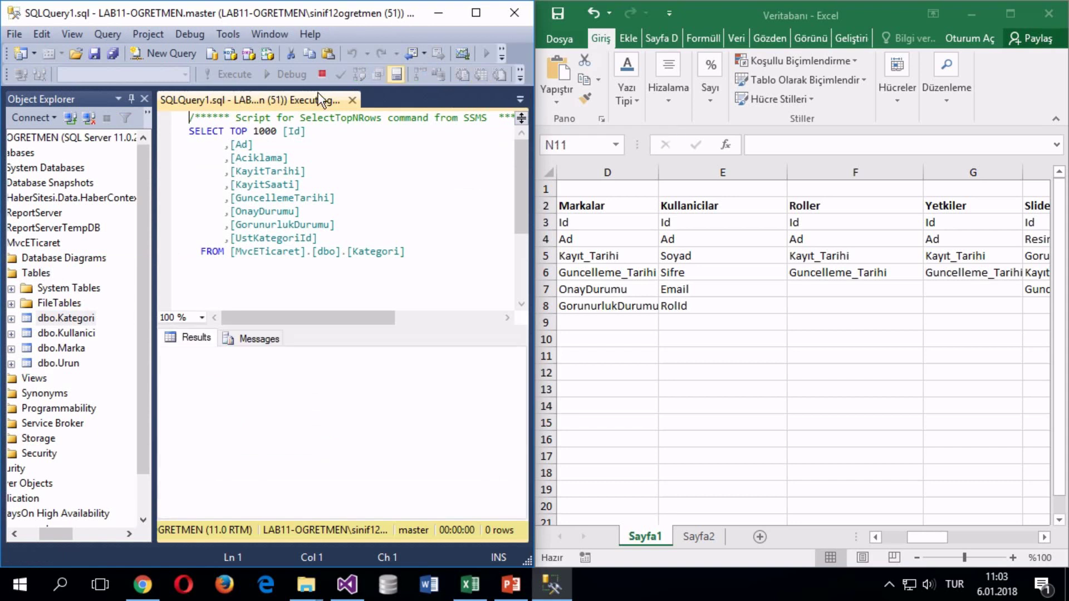
pyautogui.click(347, 100)
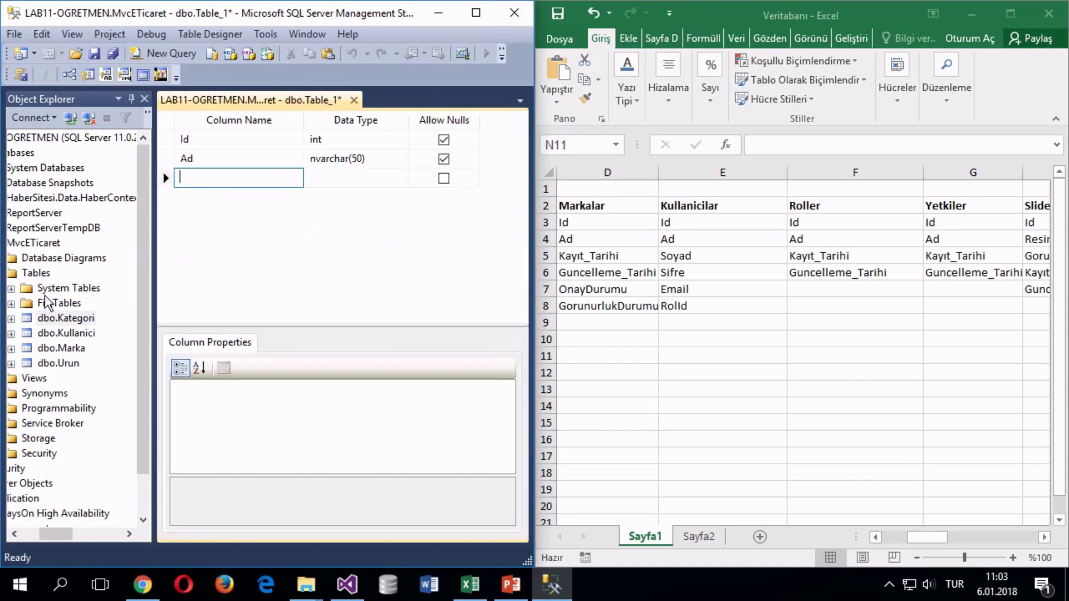
# Step: Copy the KayitTarihi, KayitSaati and GuncellemeTarihi columns from the Kategori table design into the new table below Ad
pyautogui.rightClick(51, 320)
pyautogui.click(96, 287)
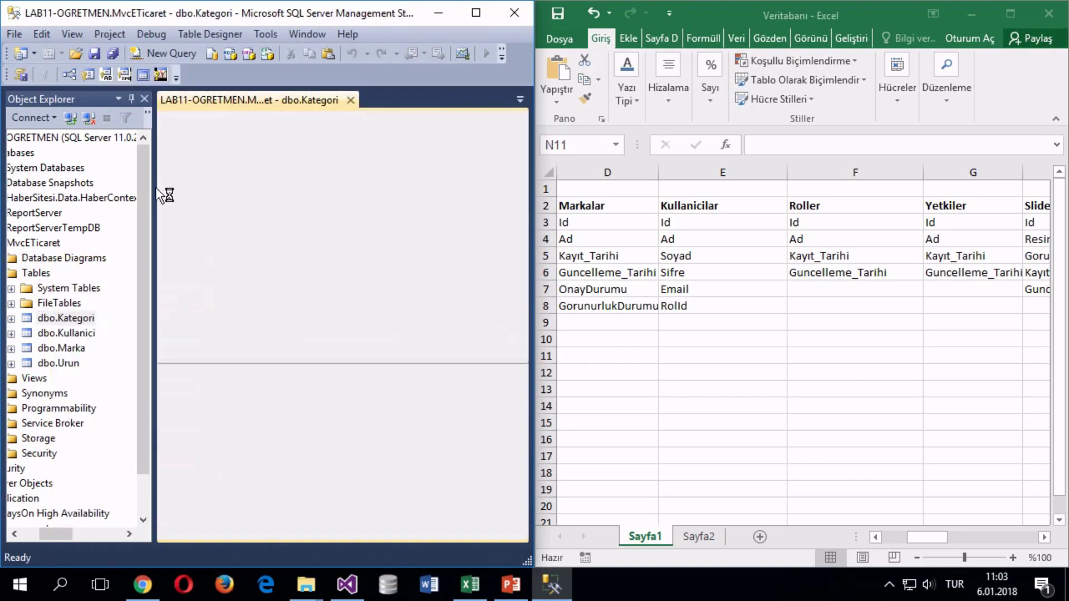
pyautogui.click(166, 197)
pyautogui.keyDown('shift'); pyautogui.click(167, 241); pyautogui.keyUp('shift')
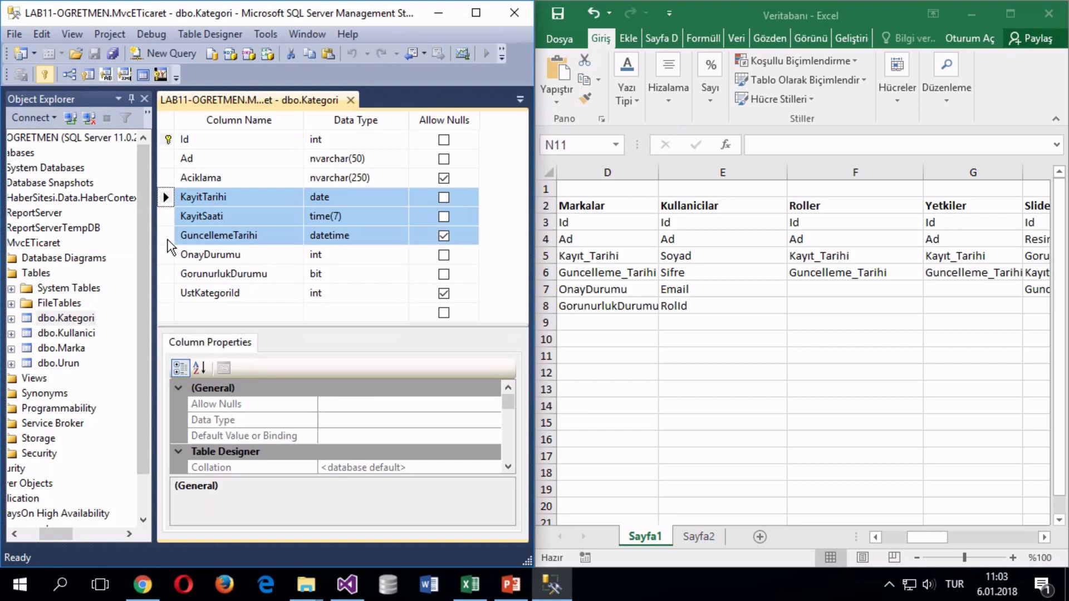
pyautogui.click(351, 99)
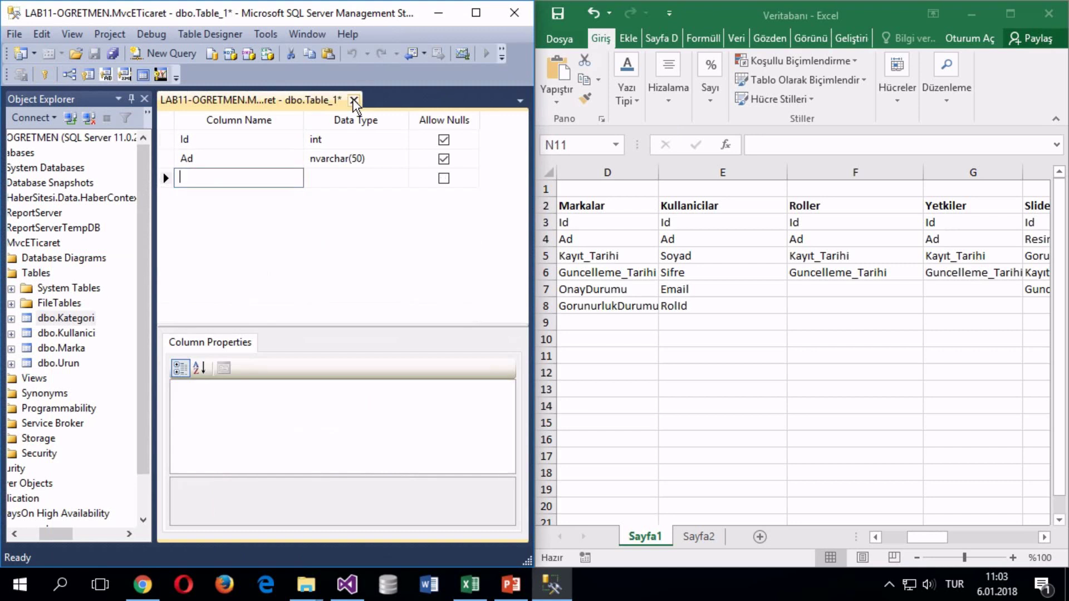
pyautogui.click(163, 180)
pyautogui.hotkey('ctrl', 'v')
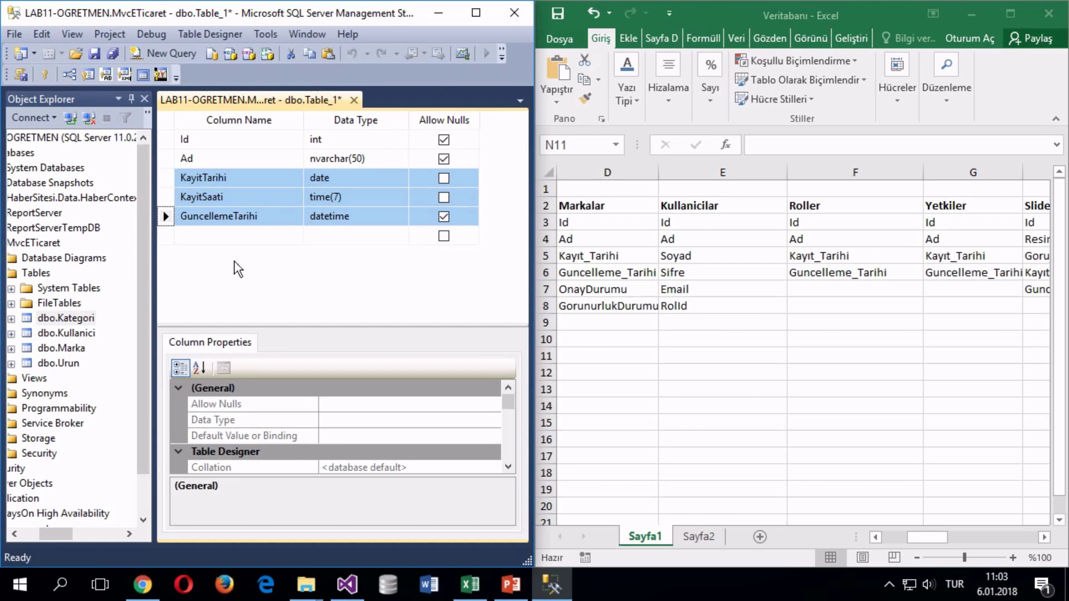
pyautogui.hotkey('ctrl', 's')
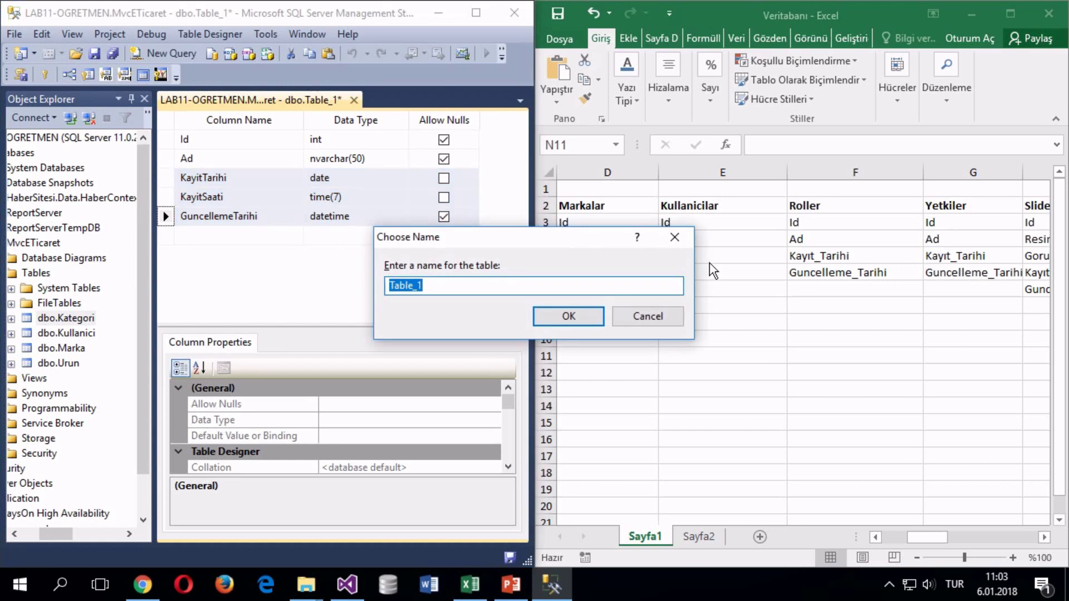
pyautogui.press('Escape')
pyautogui.press('Return')
# Step: Make the Id column the primary key and set its Is Identity property to Yes
pyautogui.click(184, 139)
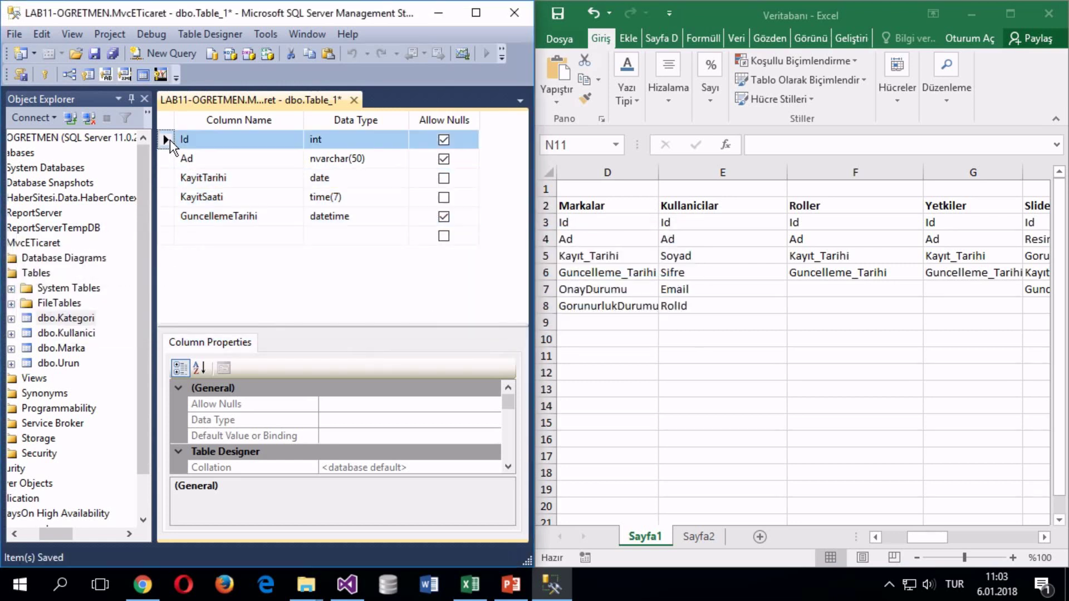
pyautogui.rightClick(173, 139)
pyautogui.click(187, 148)
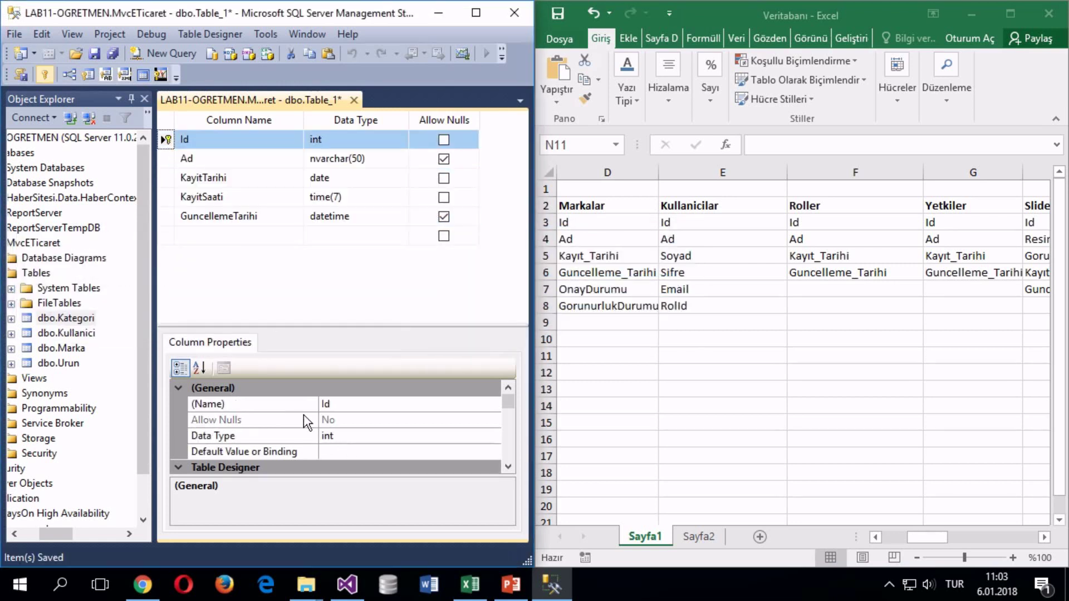
pyautogui.scroll(-5, 304, 423)
pyautogui.scroll(1, 279, 428)
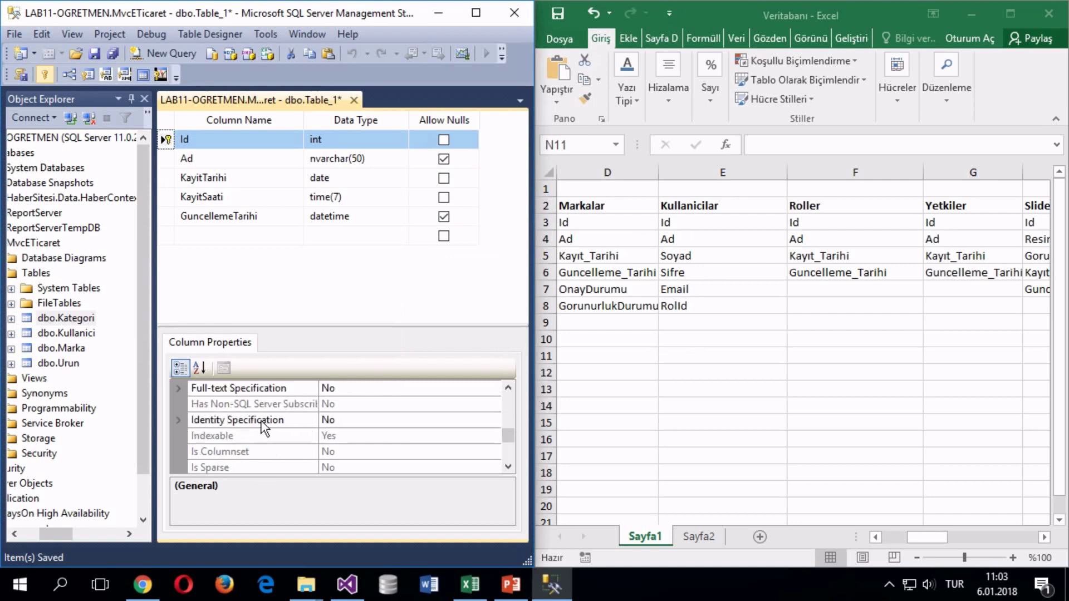
pyautogui.doubleClick(262, 423)
pyautogui.doubleClick(252, 435)
# Step: Save the new table as Rol, bring the Yetkiler and Slider plans into view in the Excel sheet, and close the table design
pyautogui.hotkey('ctrl', 's')
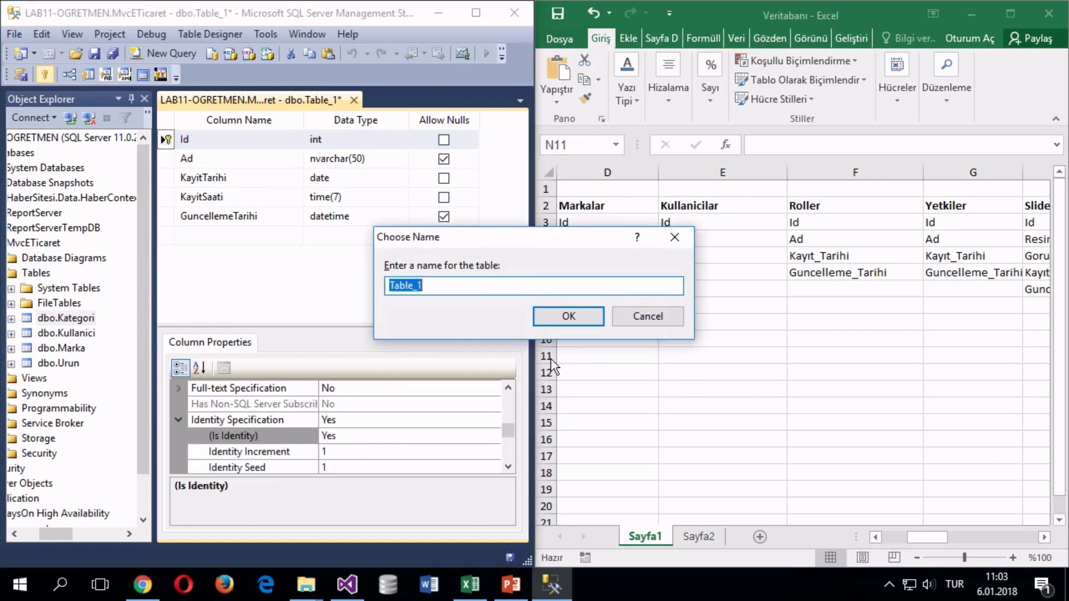
pyautogui.write('Rol')
pyautogui.press('Return')
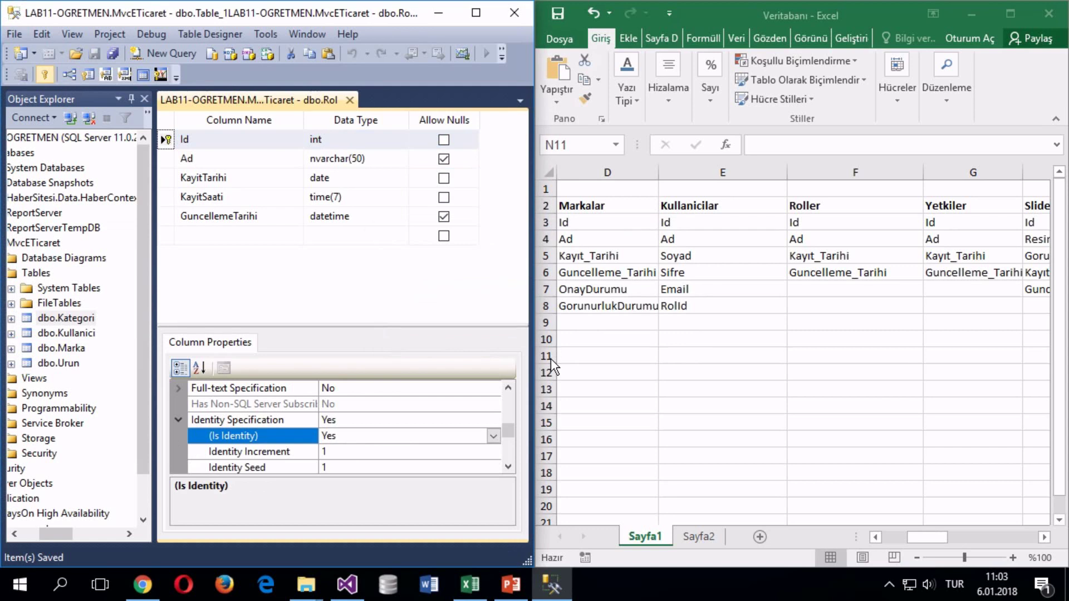
pyautogui.click(938, 534)
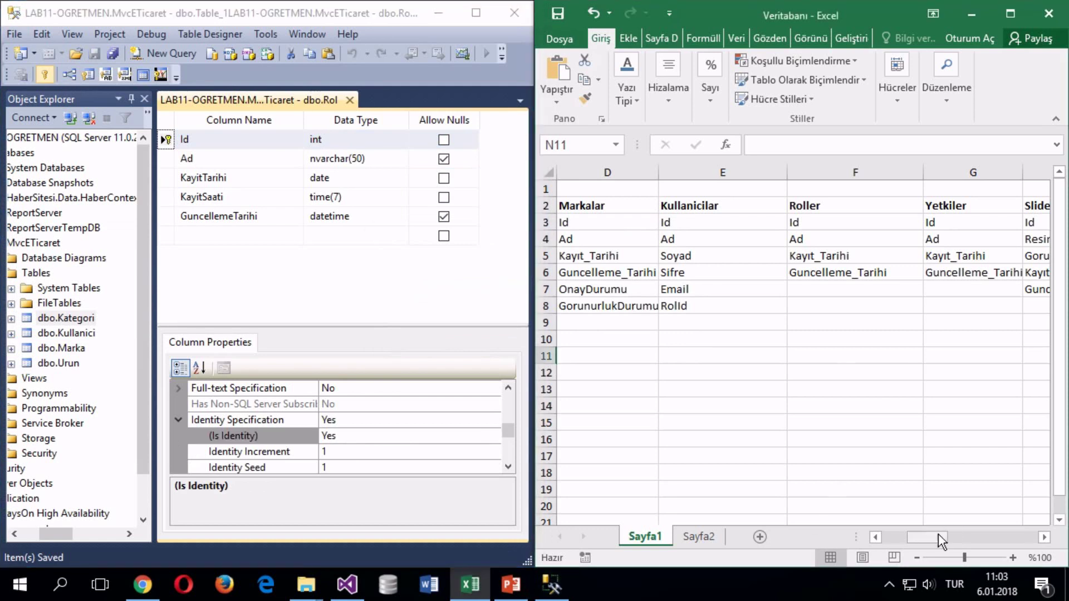
pyautogui.moveTo(937, 535)
pyautogui.mouseDown()
pyautogui.moveTo(1036, 537)
pyautogui.moveTo(928, 541)
pyautogui.moveTo(954, 543)
pyautogui.mouseUp()
pyautogui.click(208, 271)
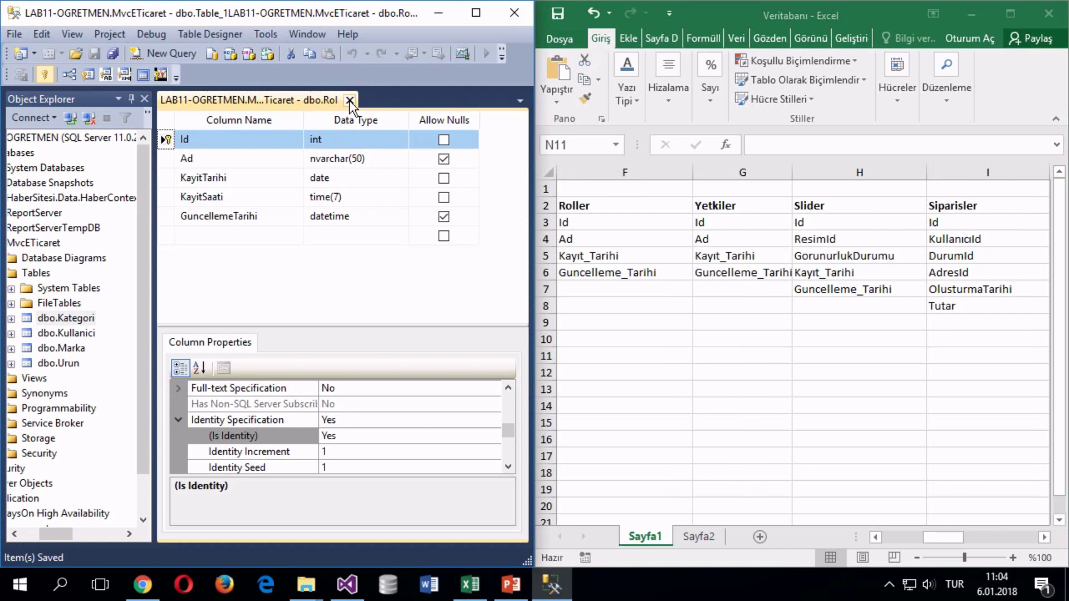
pyautogui.click(349, 100)
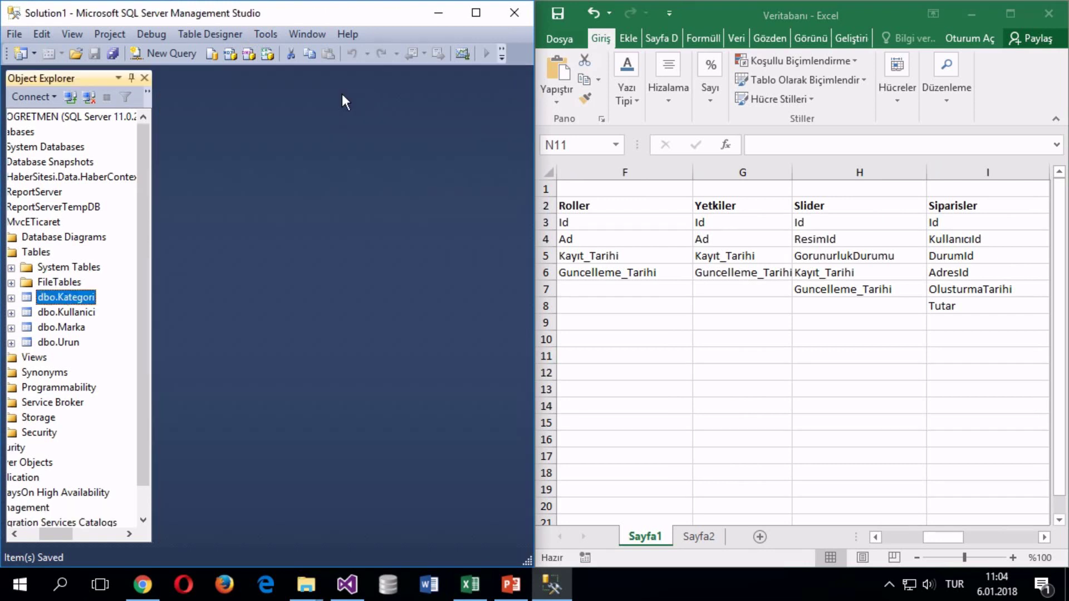
# Step: Create another table in the MvcETicaret database with an Id column of type int
pyautogui.rightClick(62, 283)
pyautogui.rightClick(47, 252)
pyautogui.click(70, 258)
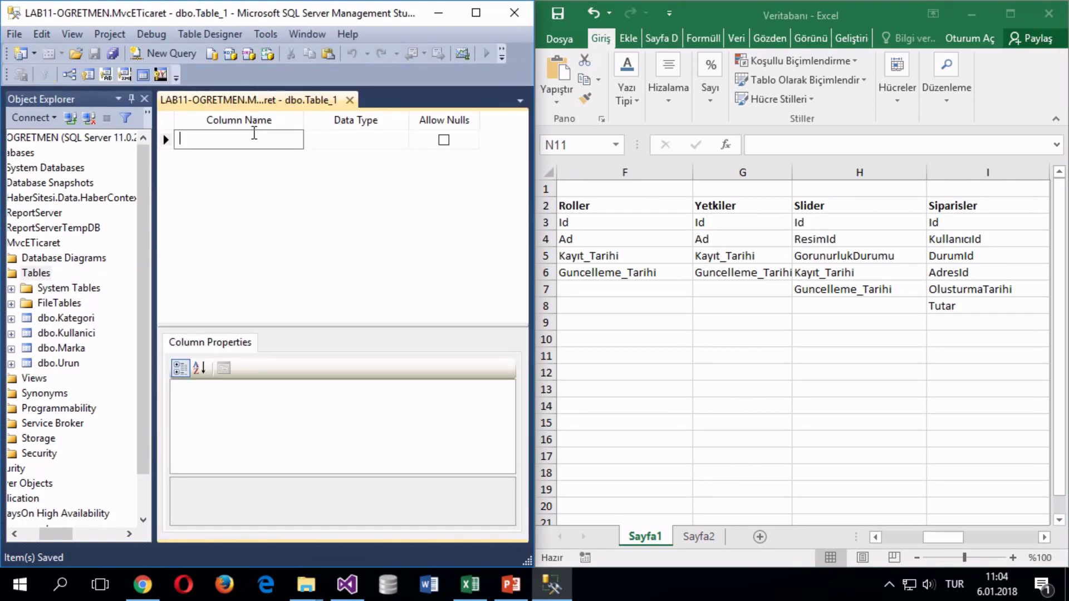
pyautogui.write('Id')
pyautogui.press('Tab')
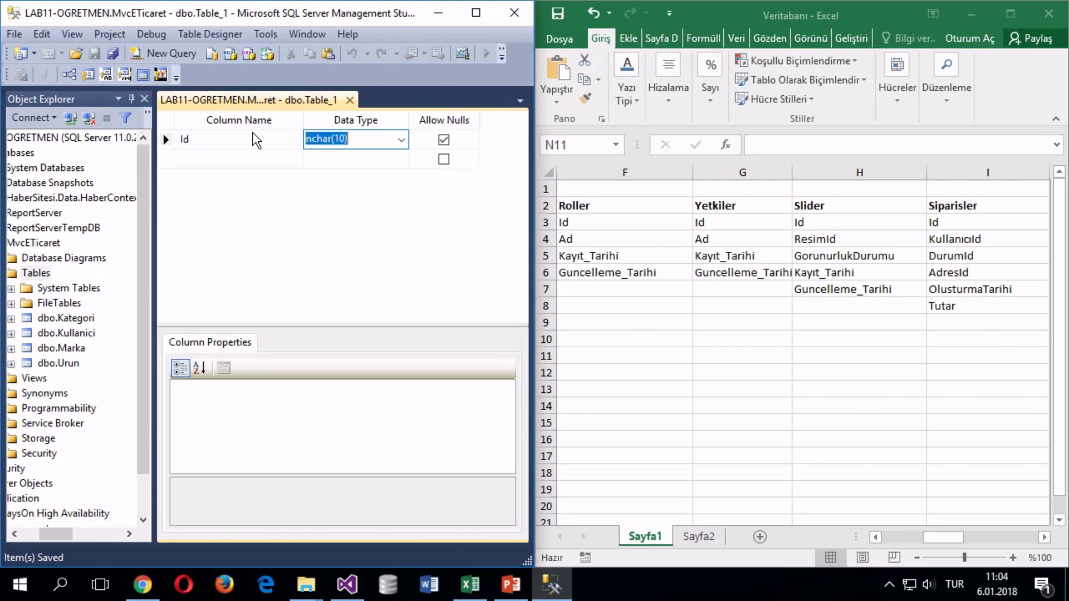
pyautogui.write('int')
pyautogui.press('Tab')
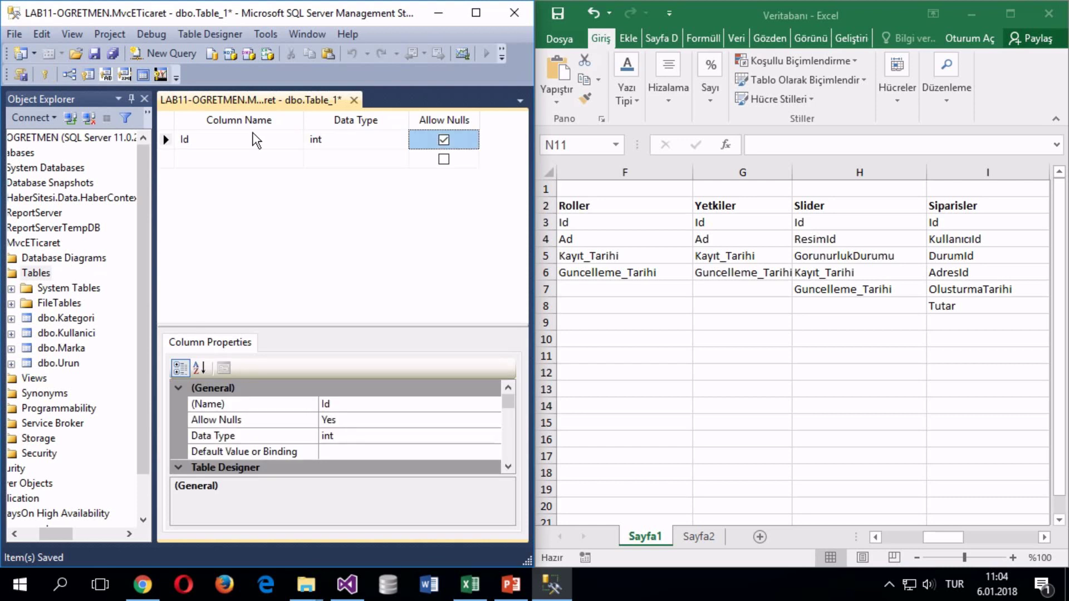
pyautogui.press('Tab')
# Step: Add an Ad column of type nvarchar(50) below Id
pyautogui.write('Ad')
pyautogui.press('Tab')
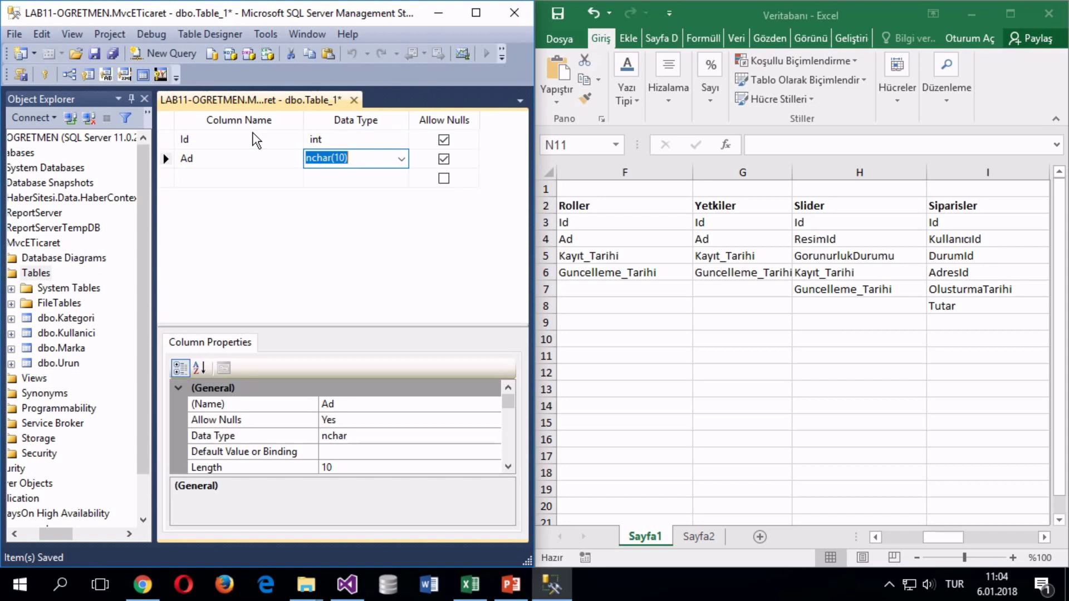
pyautogui.write('nvarchar(50)')
pyautogui.press('Tab')
pyautogui.press('Tab')
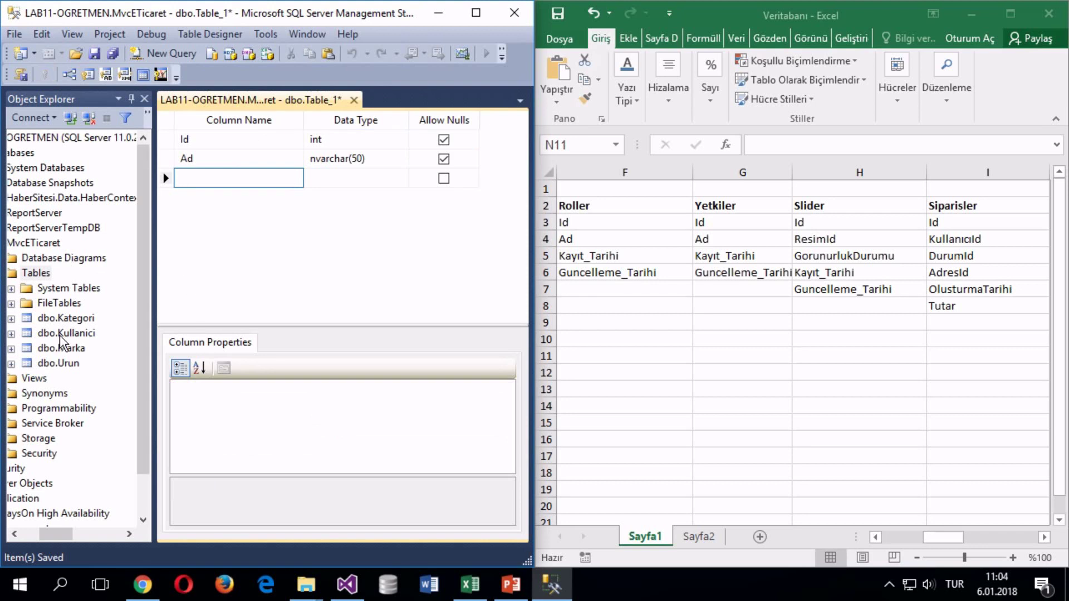
# Step: Copy the KayitTarihi, KayitSaati and GuncellemeTarihi columns from the Kategori table design into the new table below Ad
pyautogui.rightClick(64, 318)
pyautogui.click(97, 287)
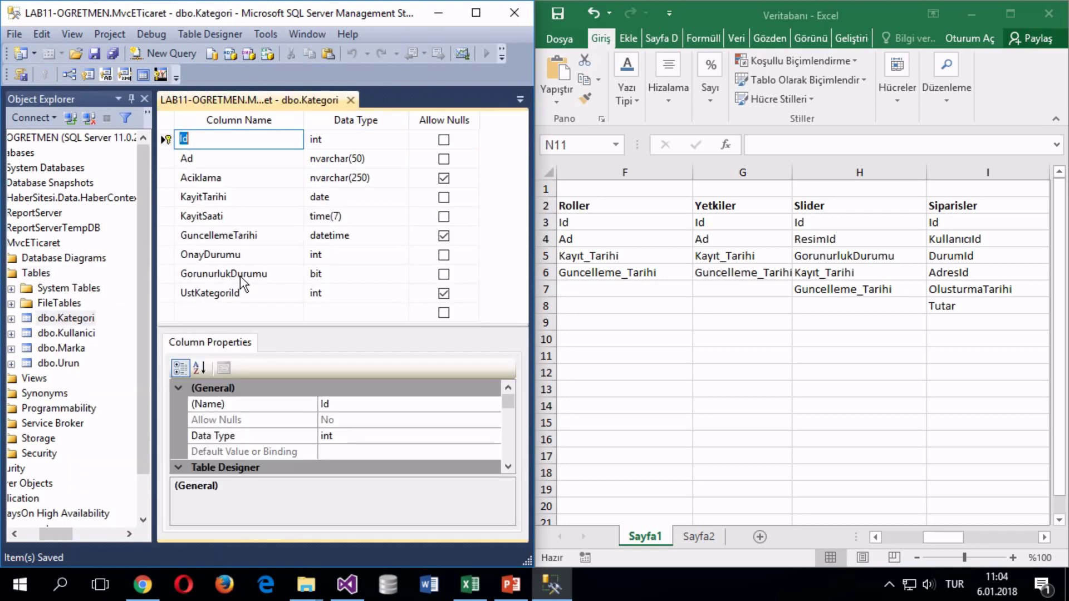
pyautogui.click(167, 199)
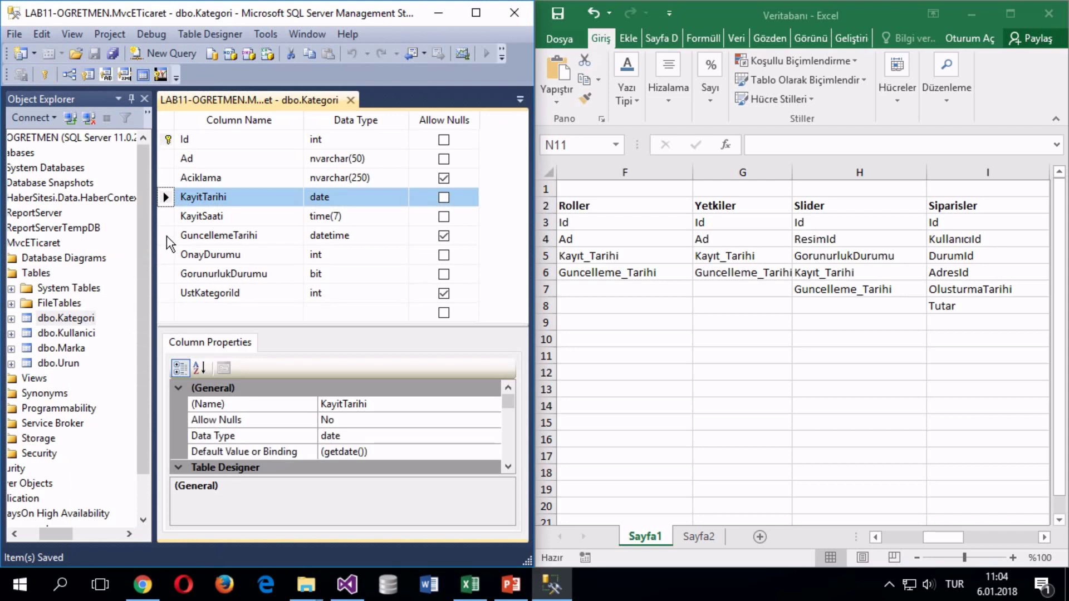
pyautogui.keyDown('shift'); pyautogui.click(166, 236); pyautogui.keyUp('shift')
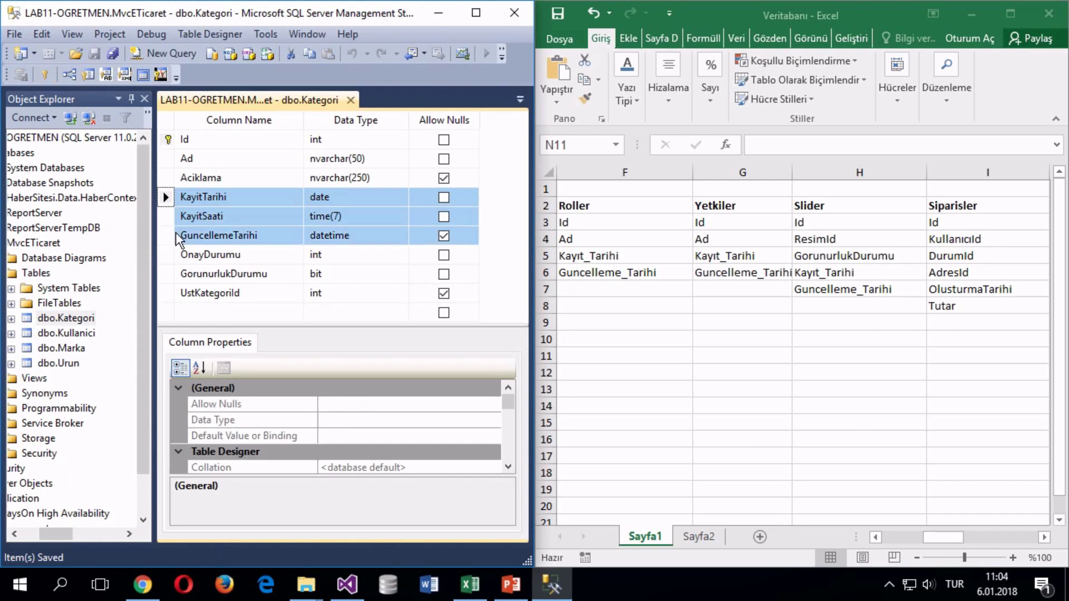
pyautogui.click(520, 99)
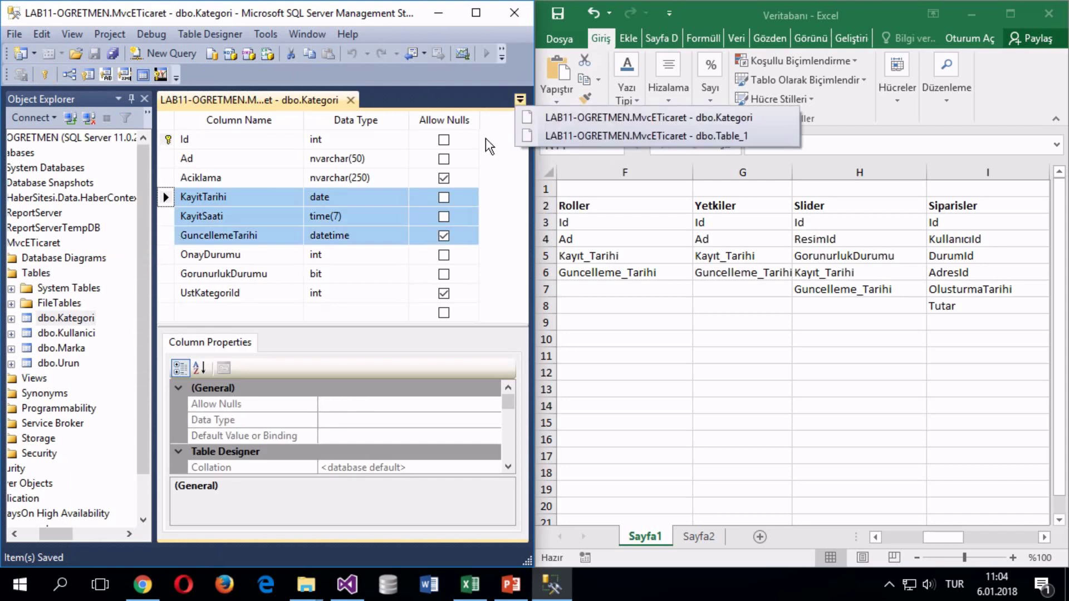
pyautogui.click(600, 131)
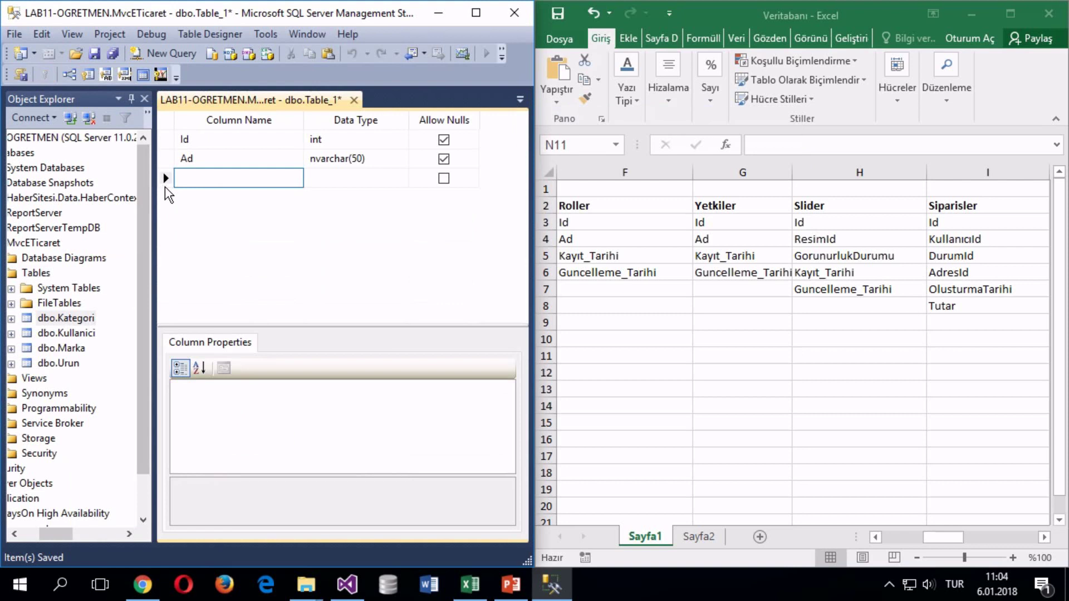
pyautogui.hotkey('ctrl', 'v')
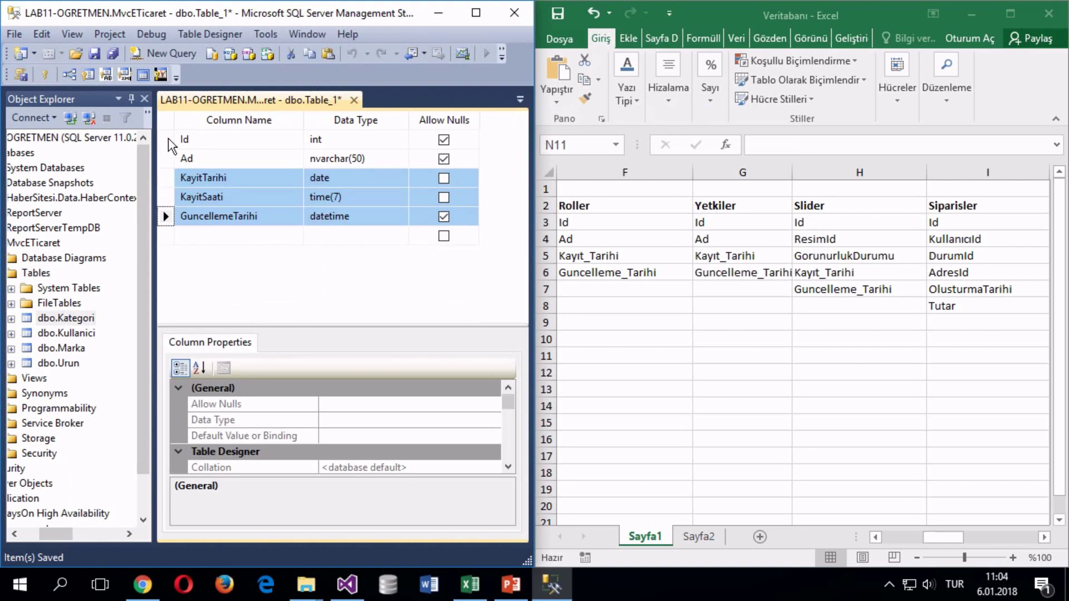
# Step: Set Id as the new table's primary key and turn on Is Identity for it
pyautogui.click(169, 140)
pyautogui.rightClick(170, 139)
pyautogui.click(184, 147)
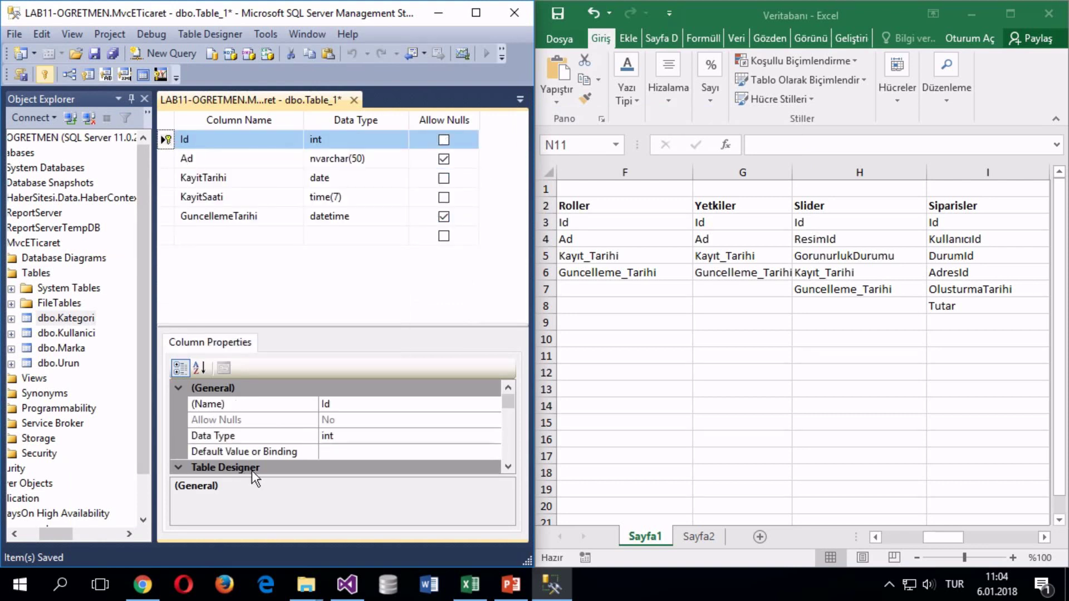
pyautogui.scroll(-5, 305, 463)
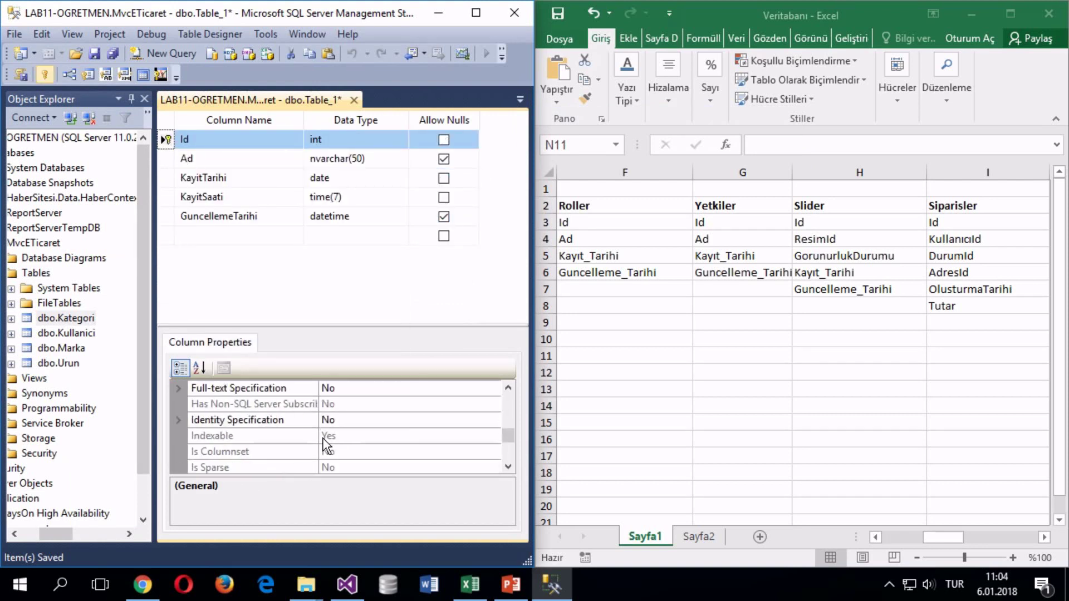
pyautogui.click(336, 420)
pyautogui.doubleClick(290, 421)
pyautogui.doubleClick(293, 438)
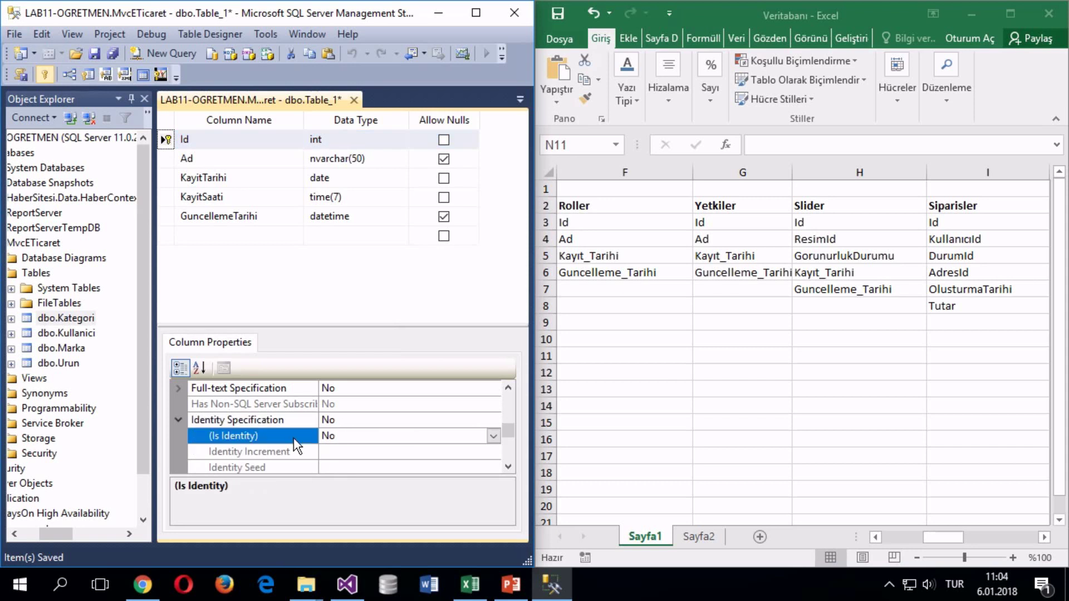
# Step: Save the new table under the name Yetki
pyautogui.hotkey('ctrl', 's')
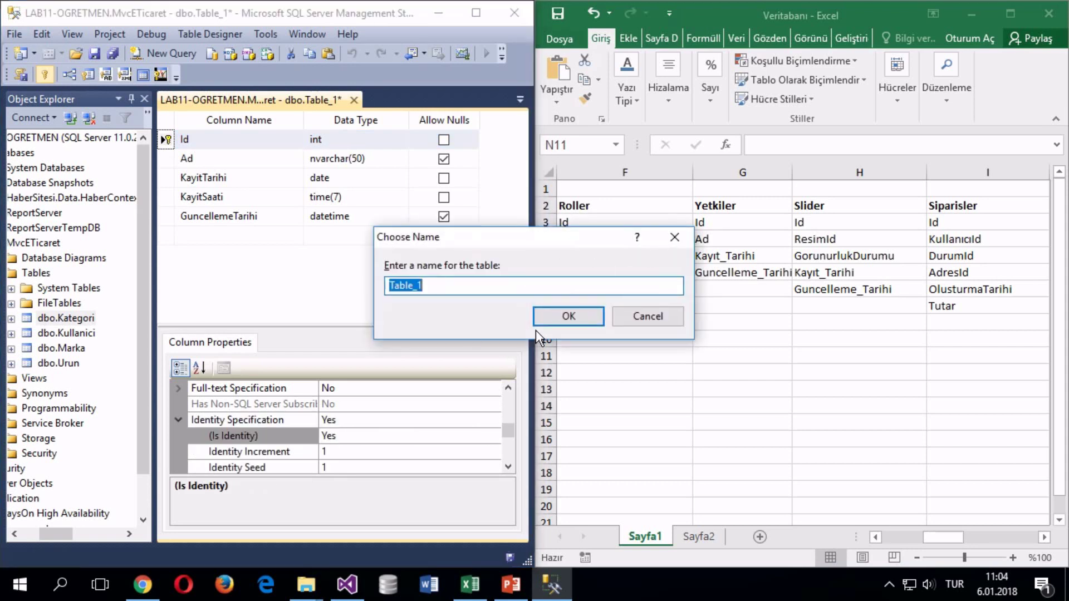
pyautogui.write('Yetki')
pyautogui.press('Return')
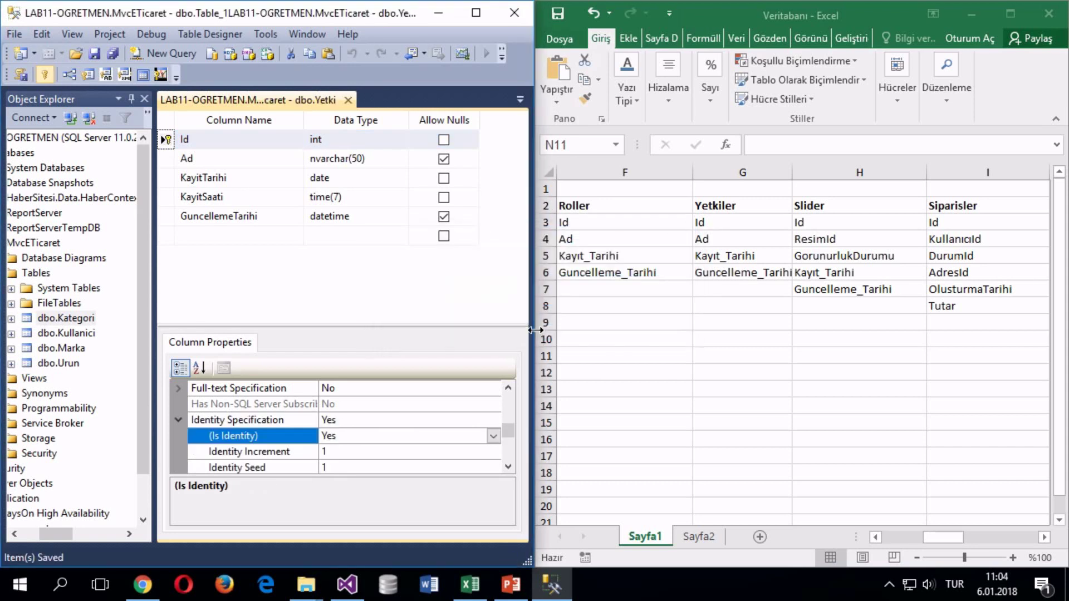
# Step: Create a new MvcETicaret table in a floating design window and copy all columns from Id to GuncellemeTarihi of the Yetki table into it
pyautogui.click(348, 289)
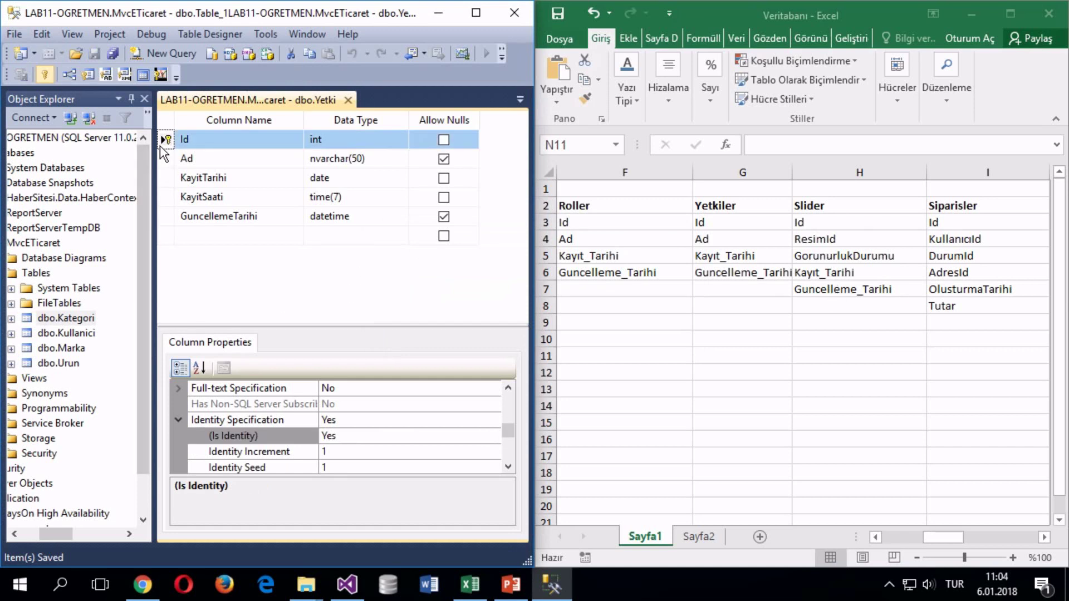
pyautogui.keyDown('shift'); pyautogui.click(168, 220); pyautogui.keyUp('shift')
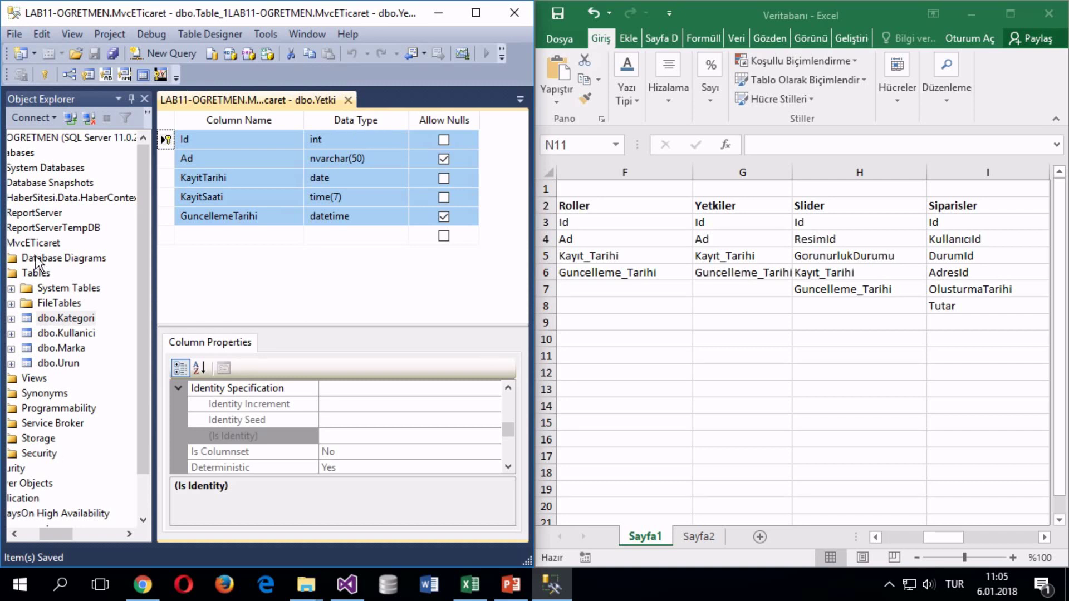
pyautogui.rightClick(41, 273)
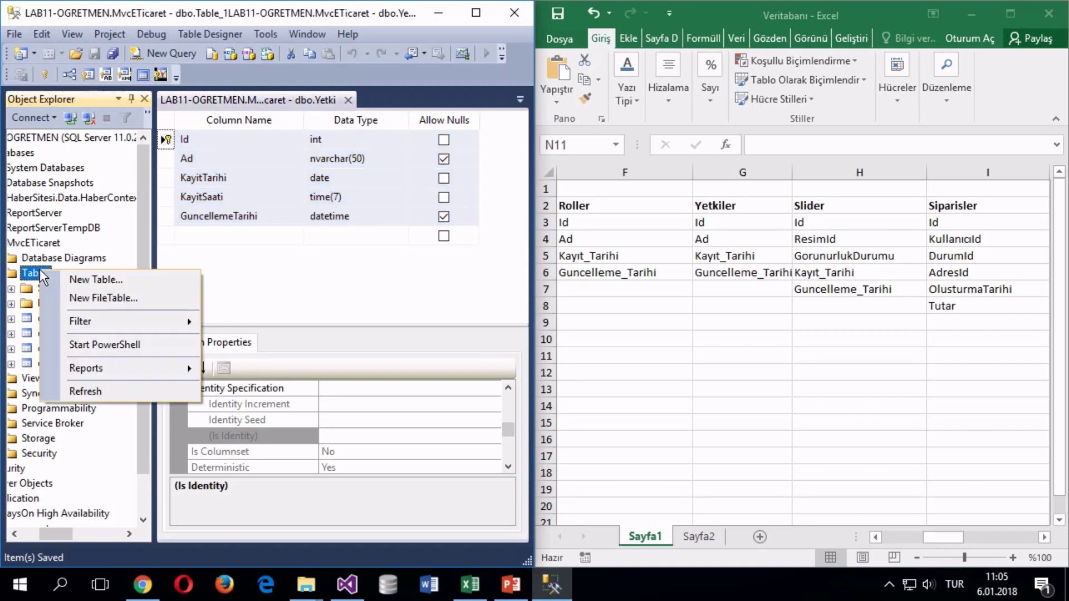
pyautogui.click(49, 280)
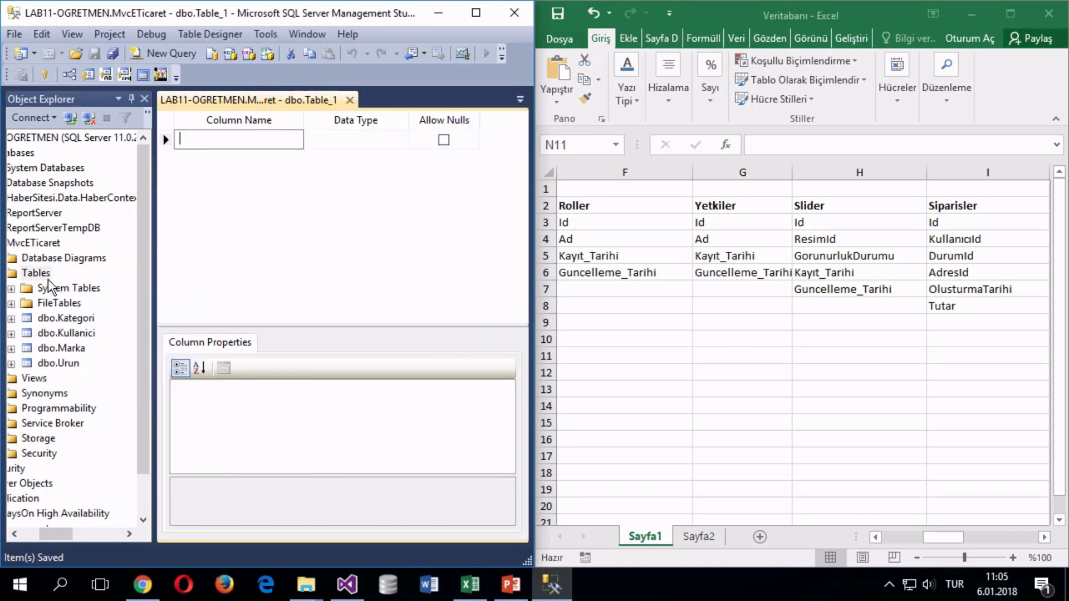
pyautogui.moveTo(320, 95); pyautogui.dragTo(666, 328)
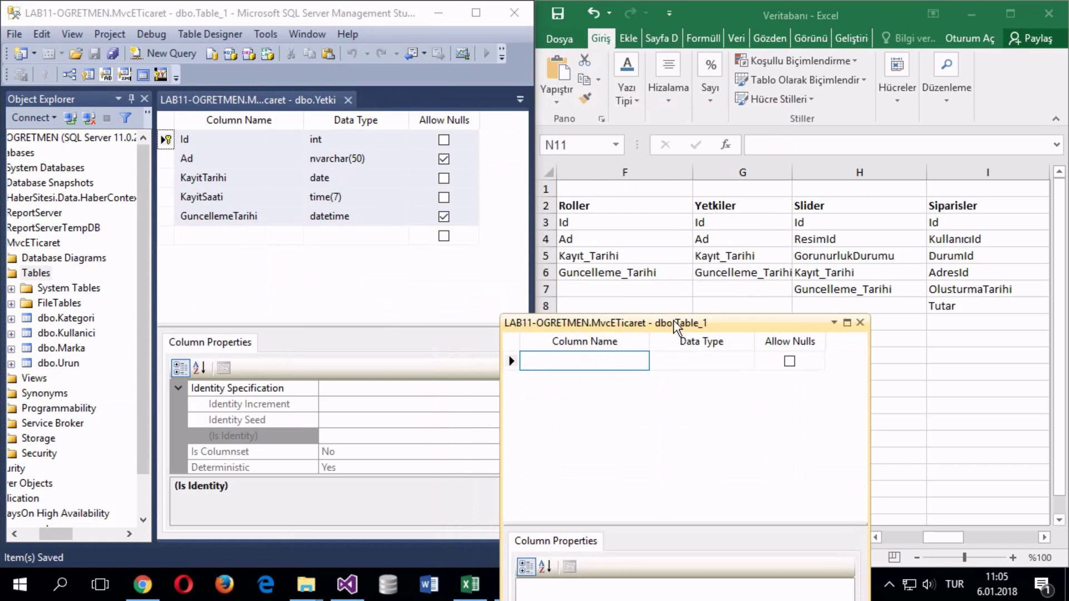
pyautogui.click(511, 360)
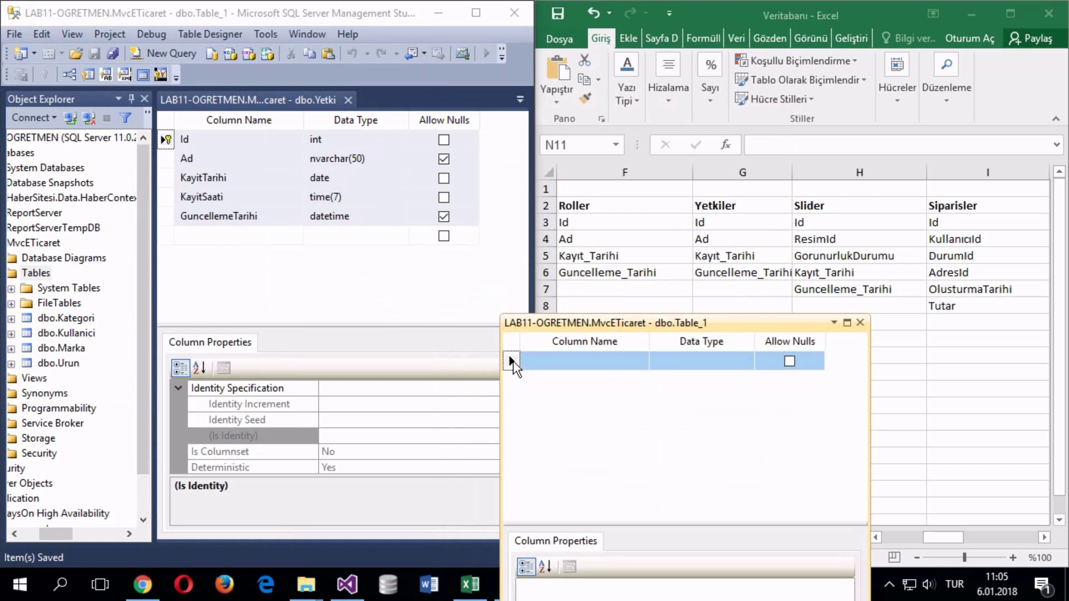
pyautogui.hotkey('ctrl', 'v')
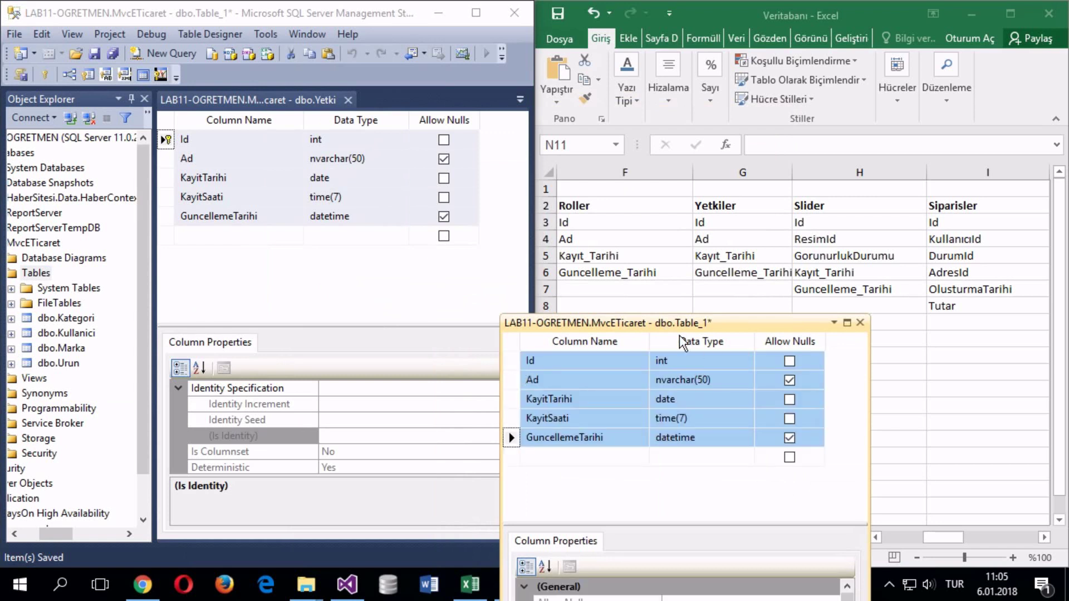
# Step: Rename the copied Ad column to ResimId and change its data type to int
pyautogui.click(533, 381)
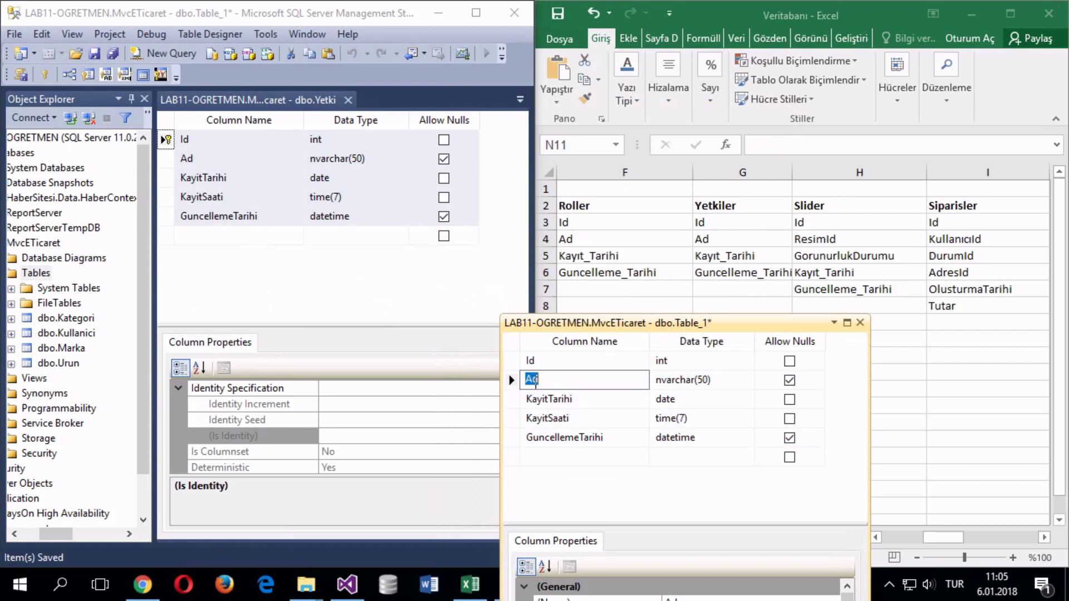
pyautogui.write('ResimId')
pyautogui.press('Tab')
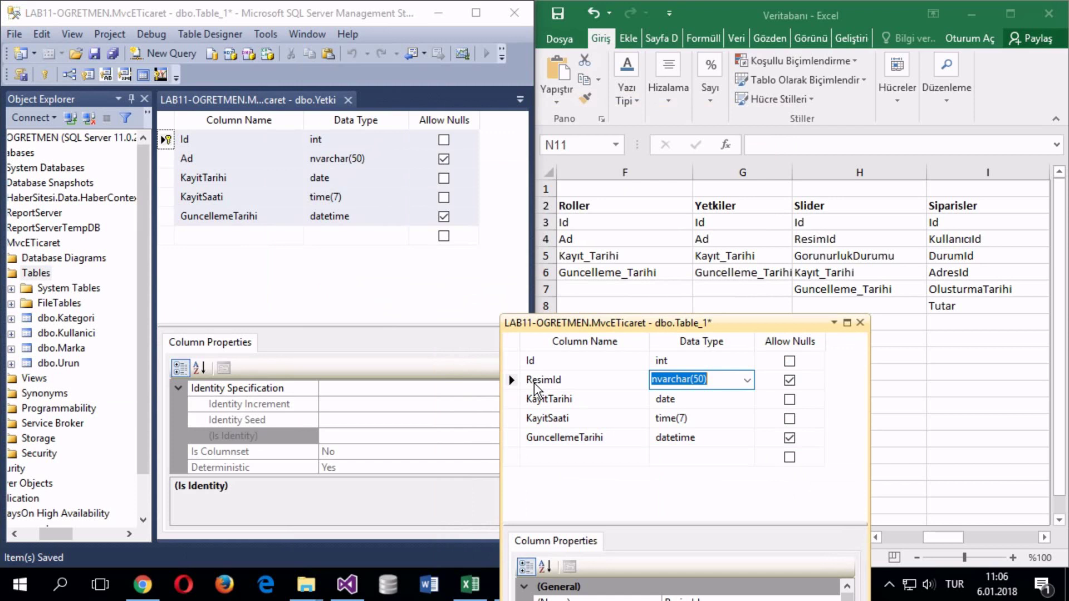
pyautogui.write('int')
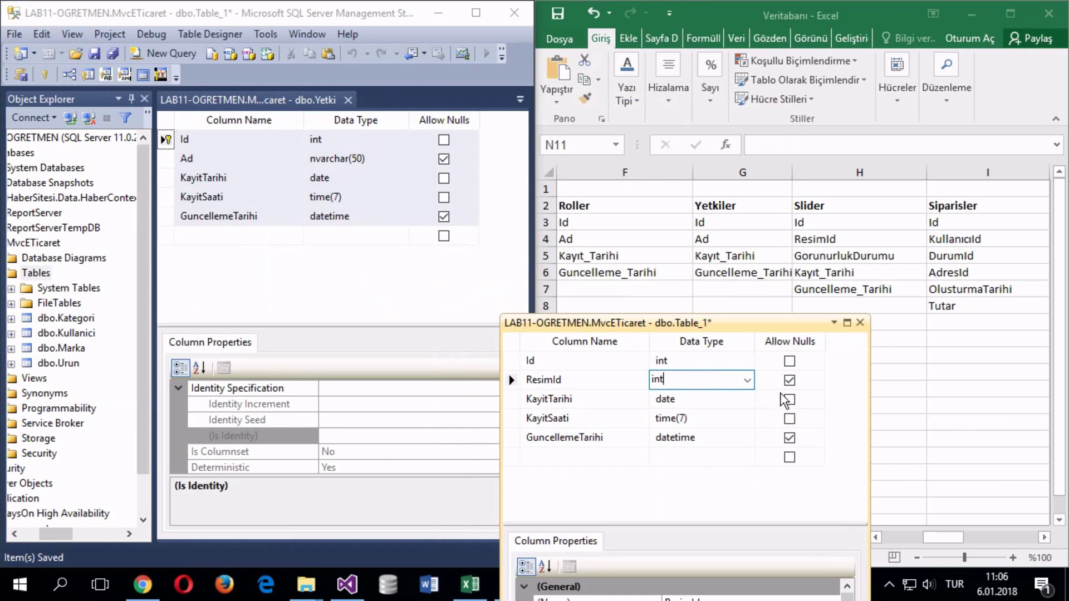
# Step: Disallow nulls in the ResimId column of the new table
pyautogui.click(796, 379)
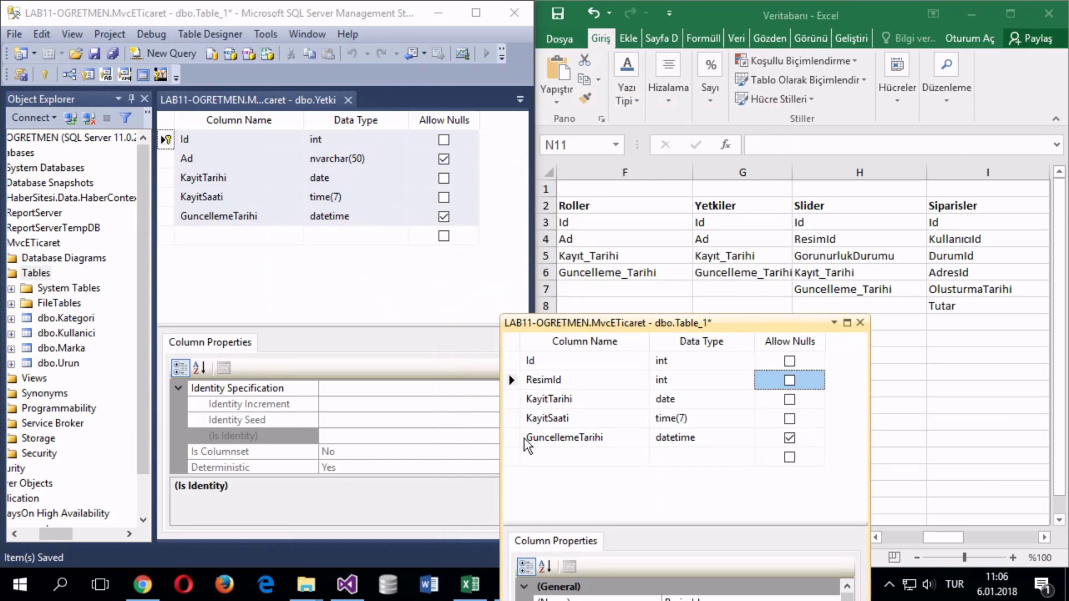
pyautogui.click(559, 455)
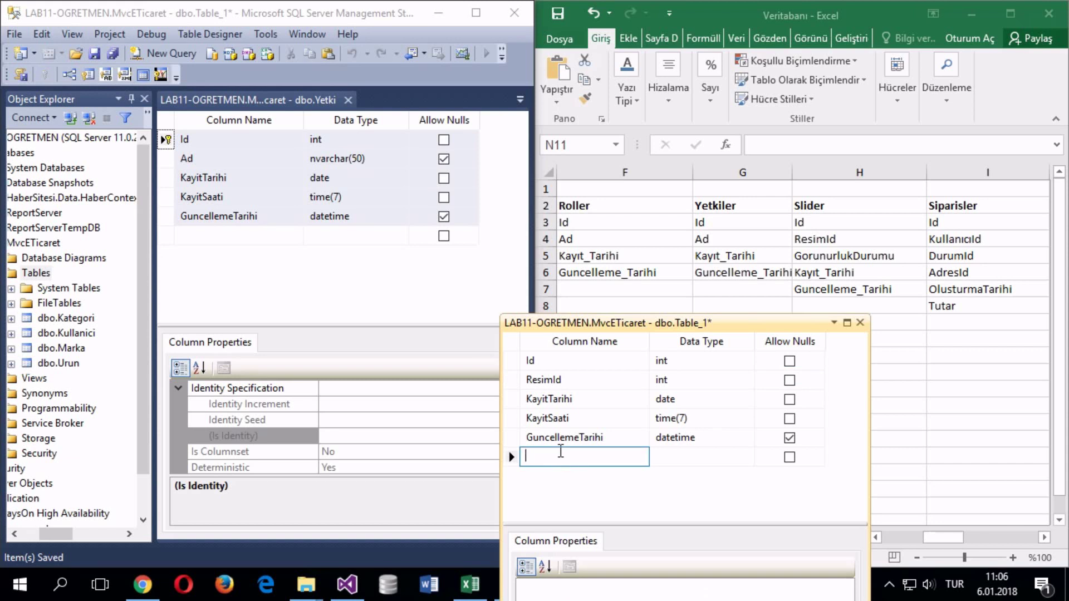
pyautogui.write('Gorun')
pyautogui.press('BackSpace')
pyautogui.press('BackSpace')
pyautogui.press('BackSpace')
pyautogui.press('BackSpace')
# Step: Copy the GorunurlukDurumu column from the Kategori table design, close that design, and paste the column after GuncellemeTarihi in the new table
pyautogui.moveTo(432, 78)
pyautogui.click(520, 99)
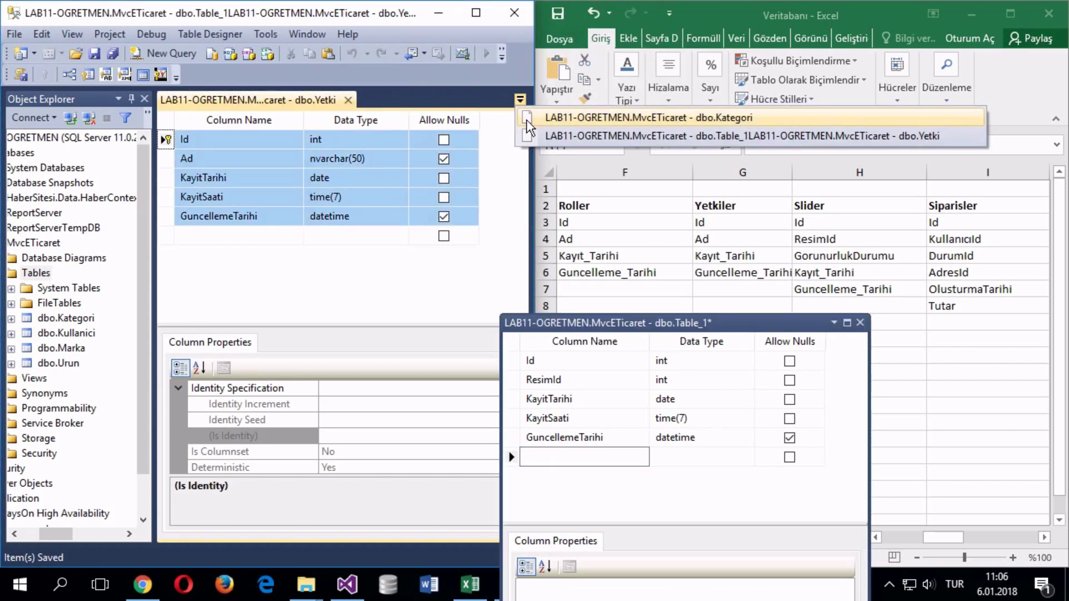
pyautogui.click(569, 124)
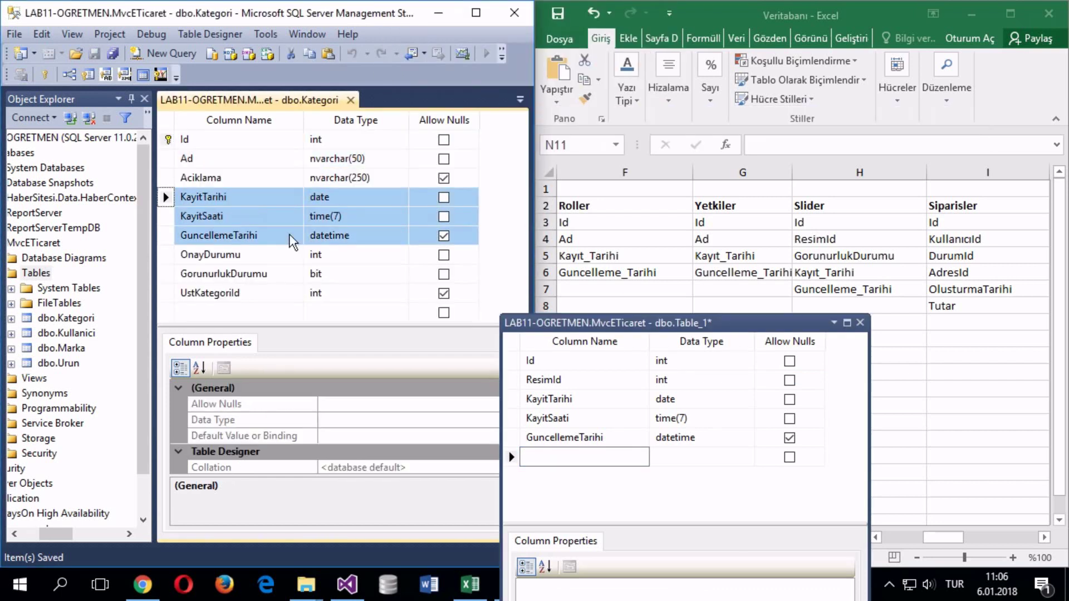
pyautogui.click(167, 274)
pyautogui.click(350, 100)
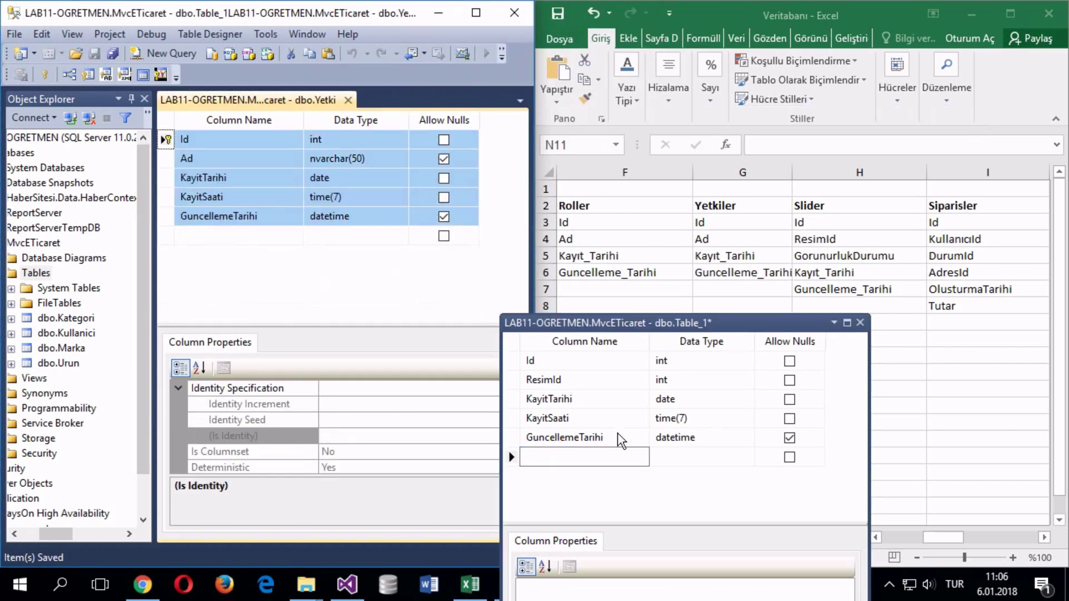
pyautogui.click(511, 457)
pyautogui.hotkey('ctrl', 'v')
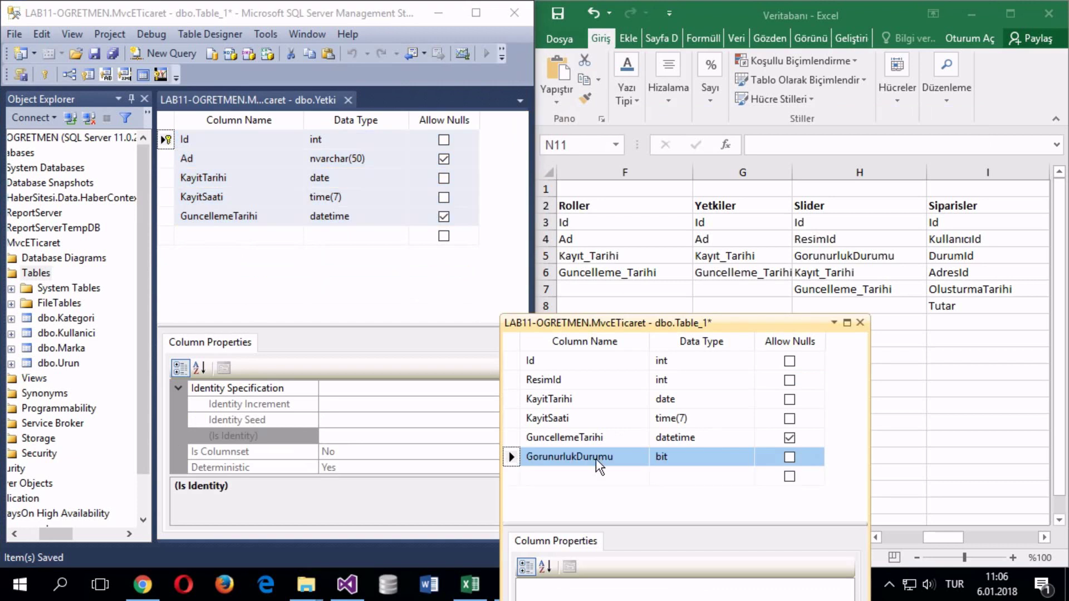
pyautogui.click(510, 476)
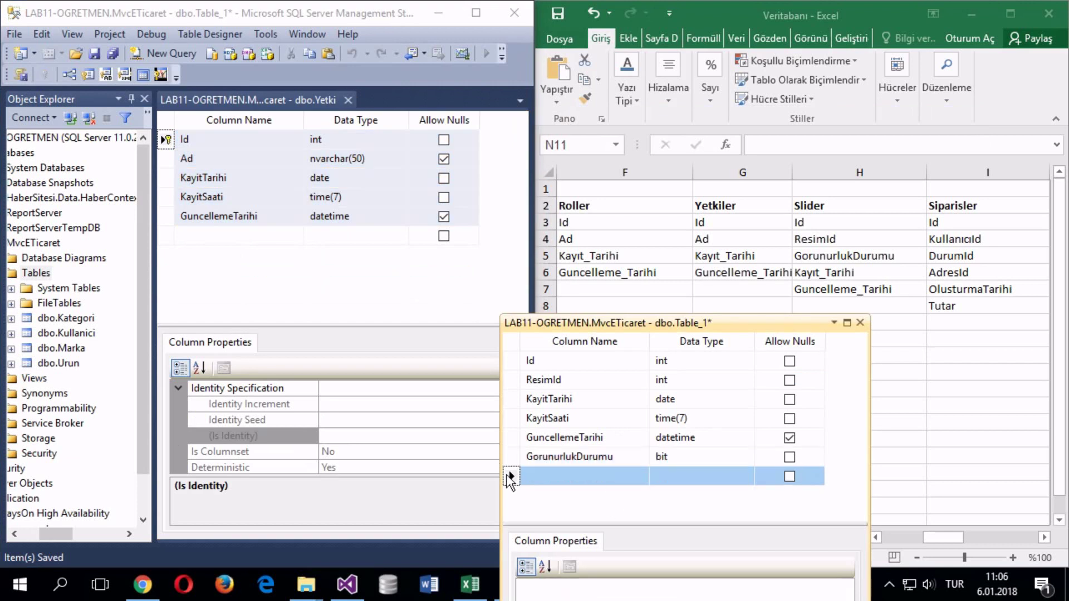
pyautogui.rightClick(510, 476)
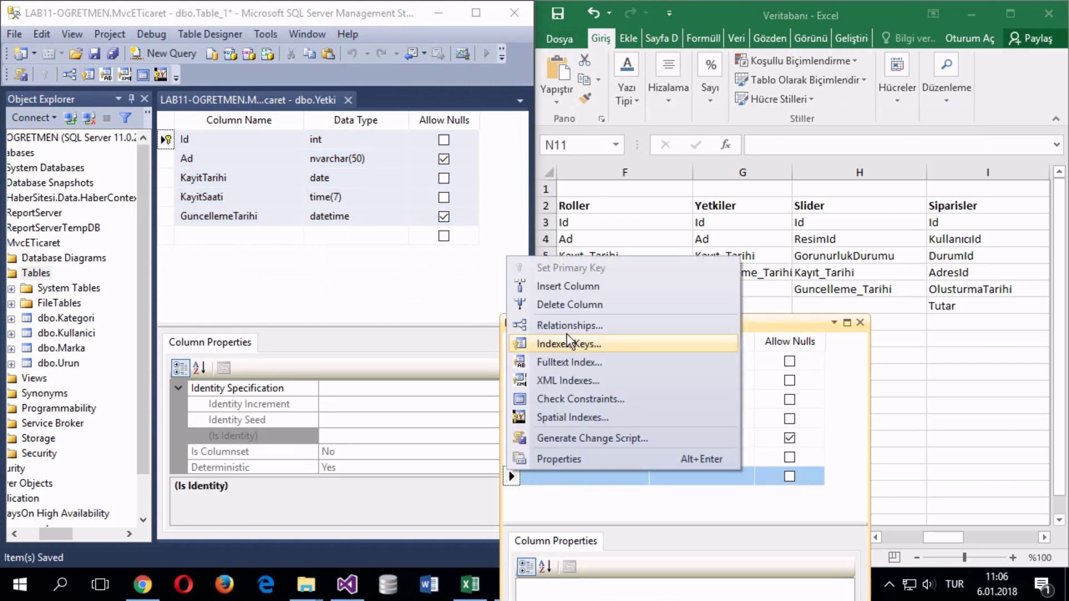
pyautogui.click(533, 504)
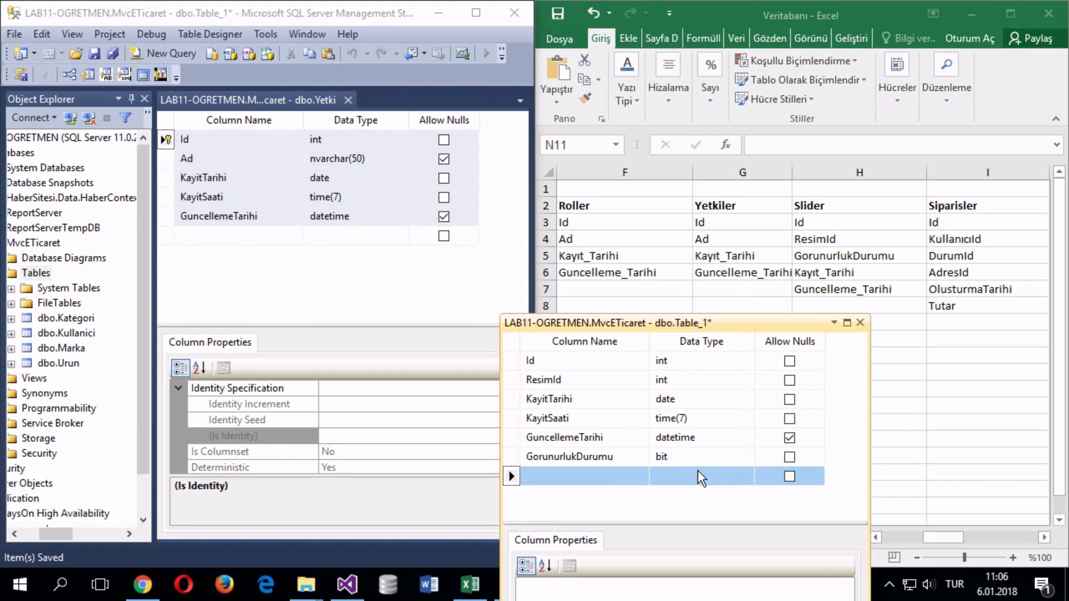
# Step: Set Id as the primary key of the new table with the ResimId column and turn on Is Identity for it
pyautogui.click(511, 362)
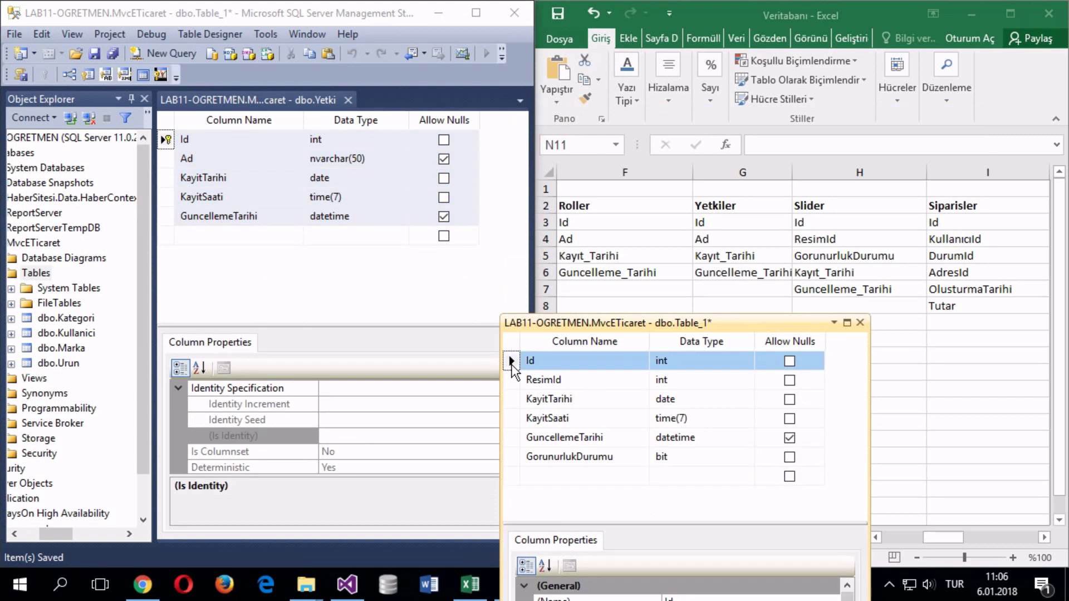
pyautogui.rightClick(511, 362)
pyautogui.click(536, 156)
pyautogui.moveTo(642, 327); pyautogui.dragTo(684, 89)
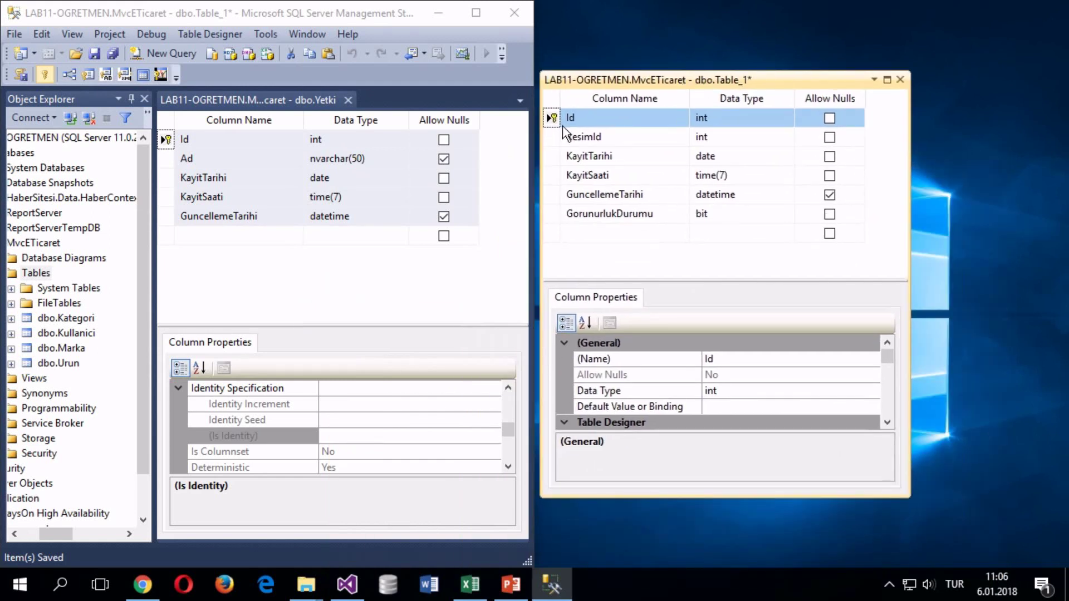
pyautogui.scroll(-4, 695, 407)
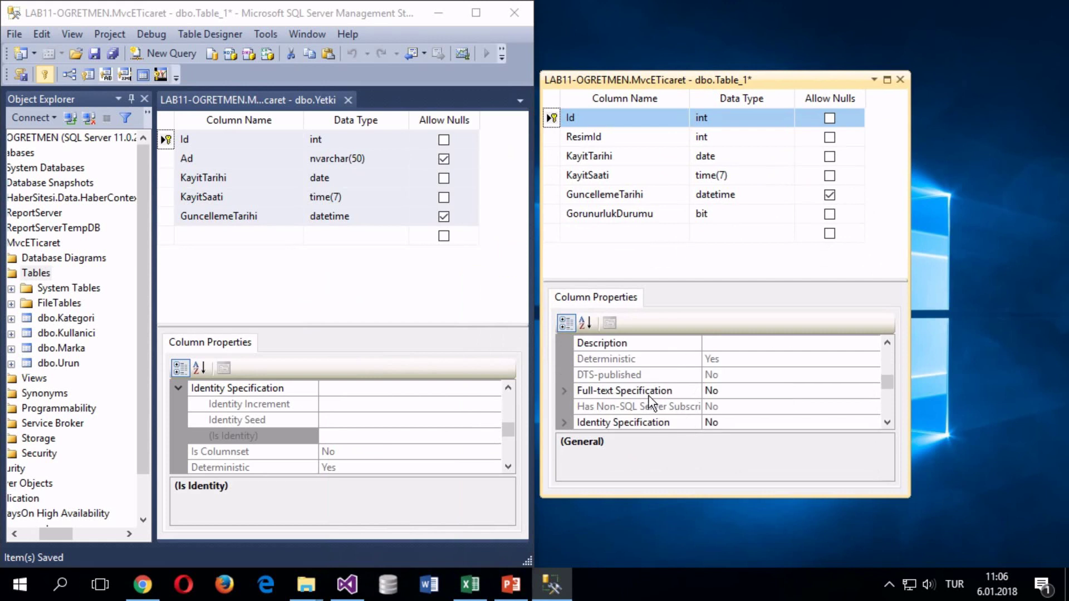
pyautogui.doubleClick(623, 376)
pyautogui.doubleClick(646, 390)
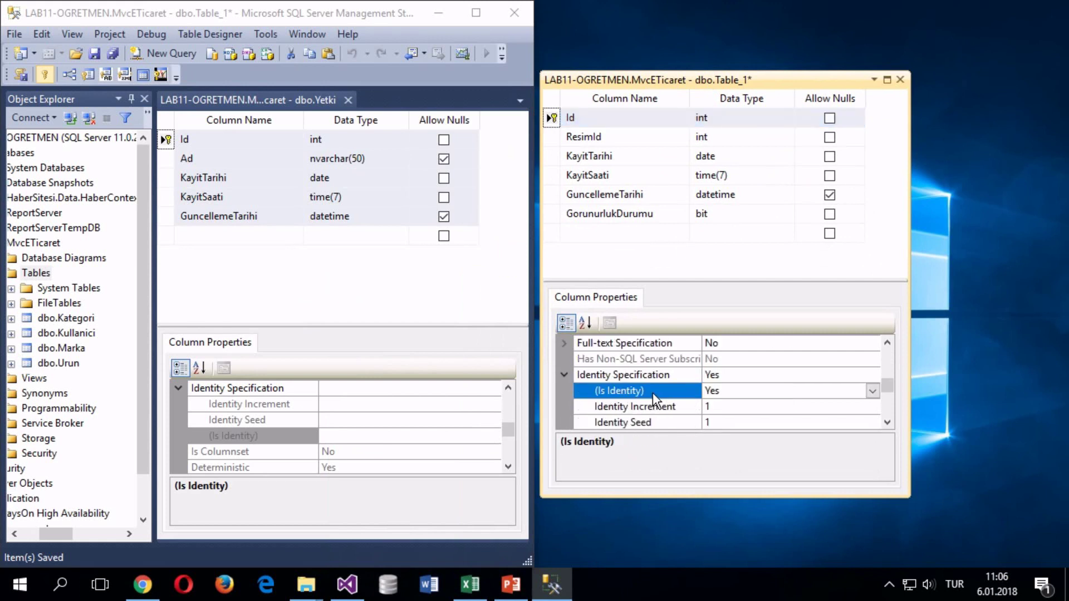
pyautogui.click(668, 262)
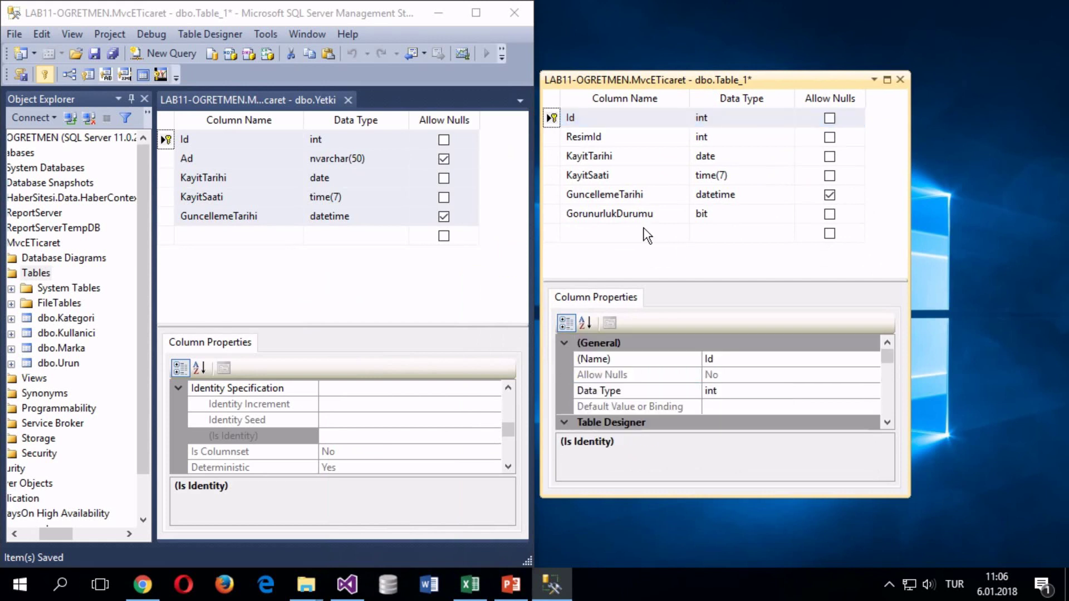
# Step: Save the new table under the name Slider
pyautogui.hotkey('ctrl', 's')
pyautogui.write('Slide')
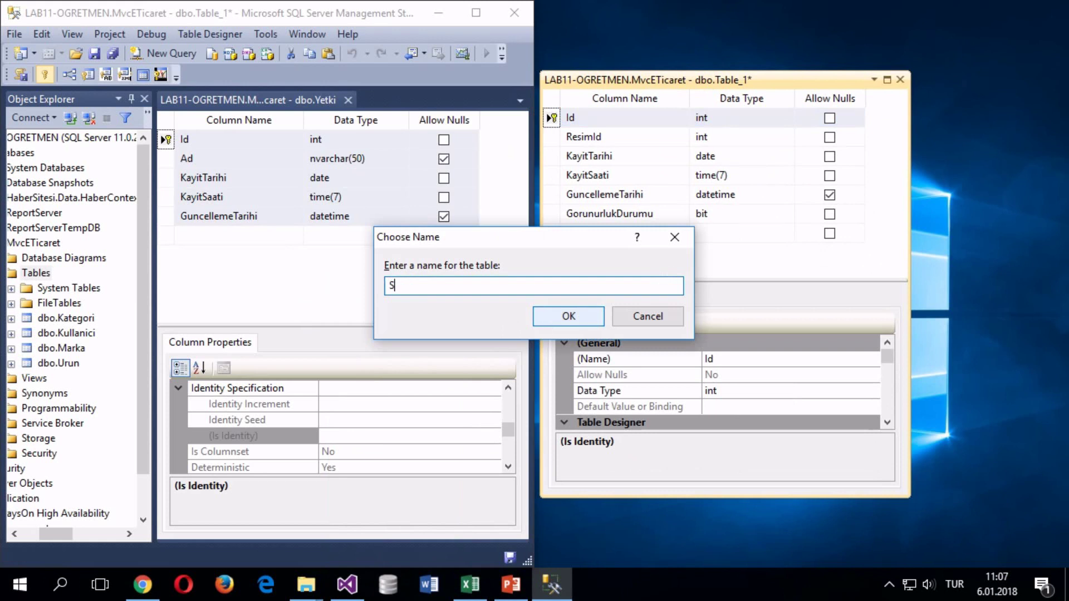
pyautogui.click(550, 320)
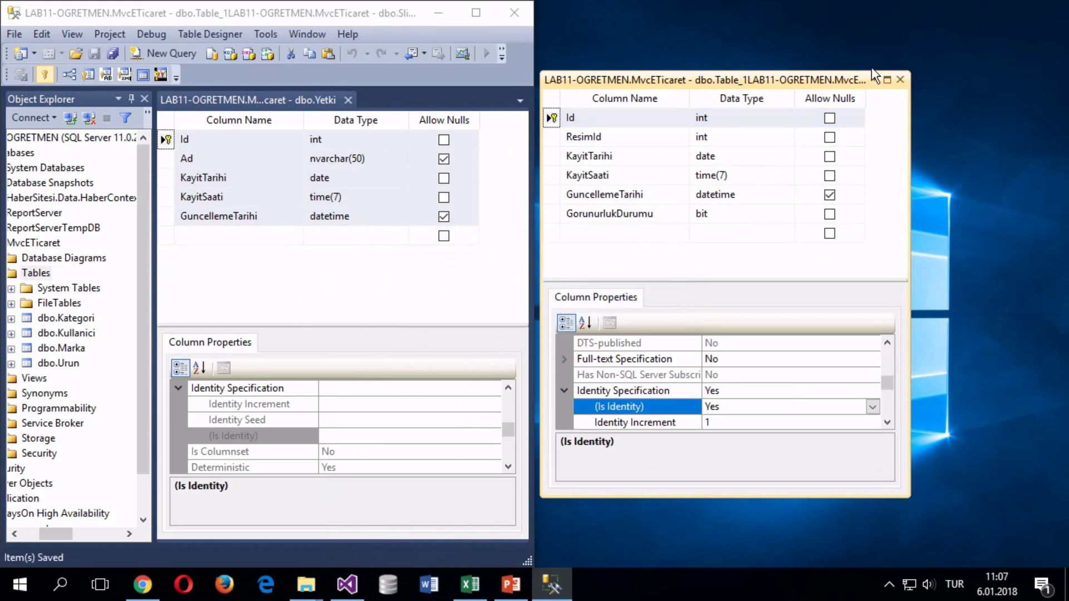
# Step: Dock the floating Slider design in the main window, bring back the Excel plan, and close the Yetki table design
pyautogui.moveTo(840, 77); pyautogui.dragTo(434, 93)
pyautogui.click(469, 584)
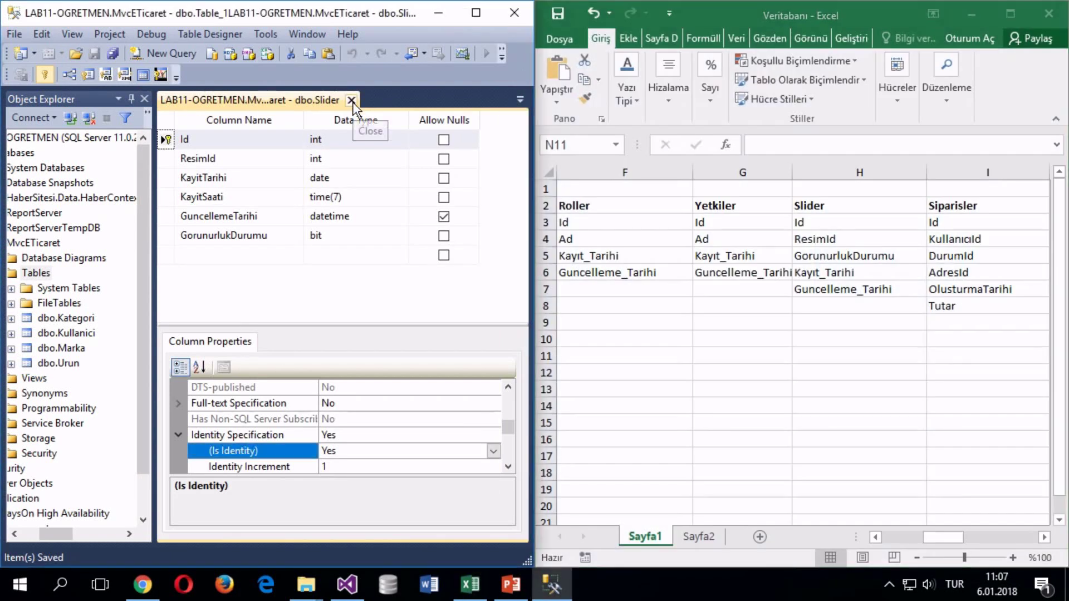
pyautogui.click(519, 101)
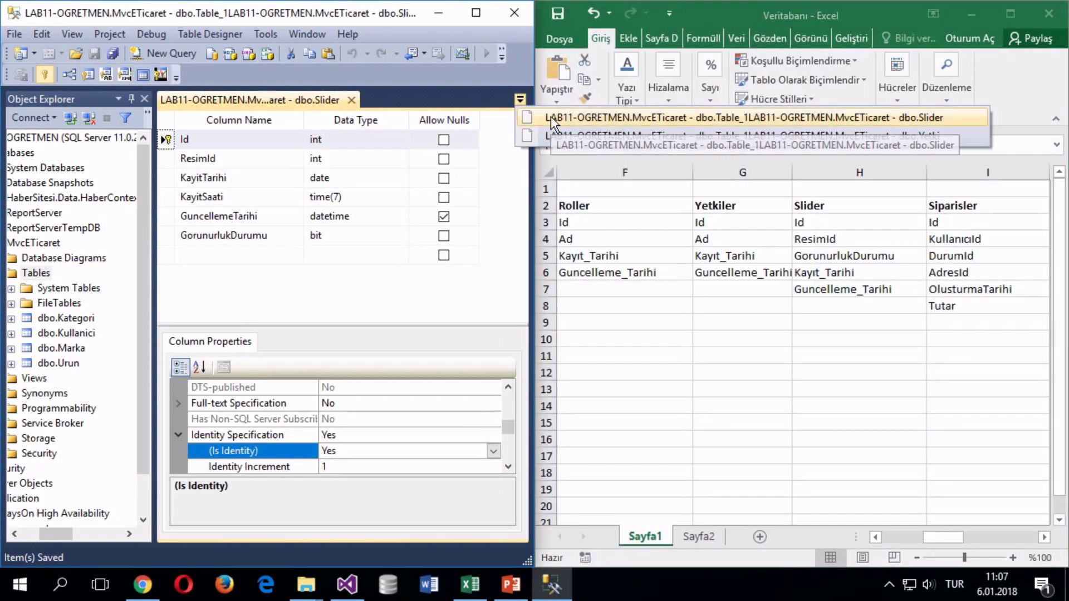
pyautogui.click(564, 135)
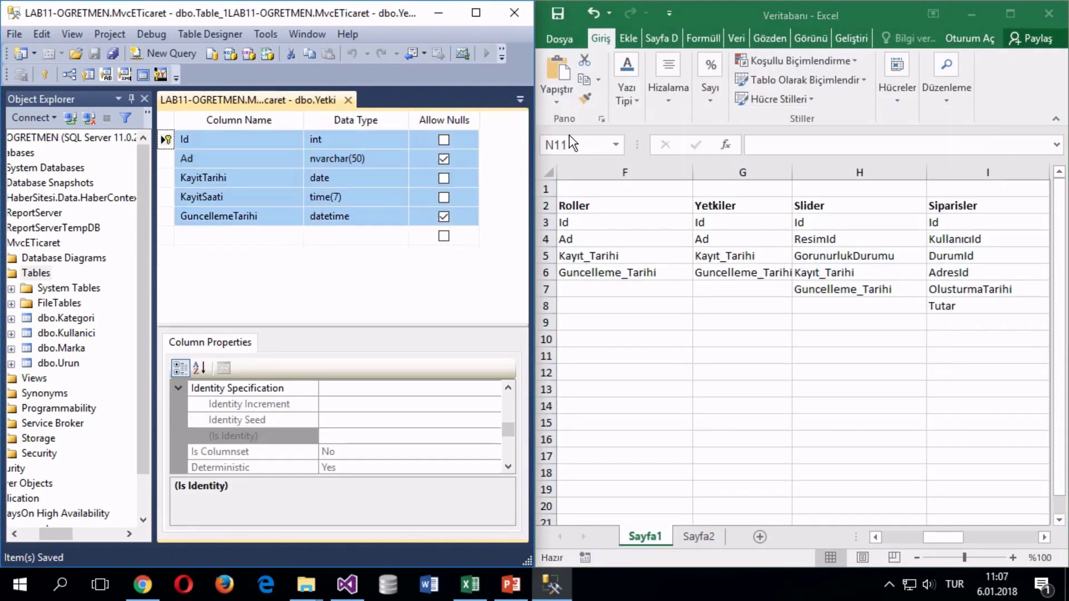
pyautogui.click(351, 101)
pyautogui.click(312, 319)
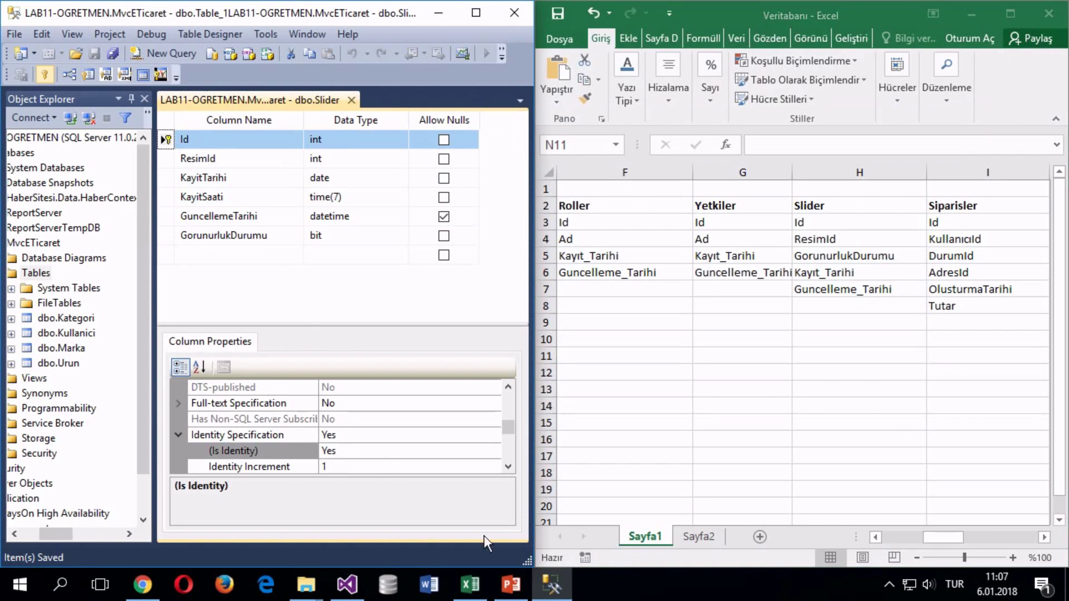
# Step: Create a new MvcETicaret table for the Siparisler plan and add an Id column of type int
pyautogui.click(953, 538)
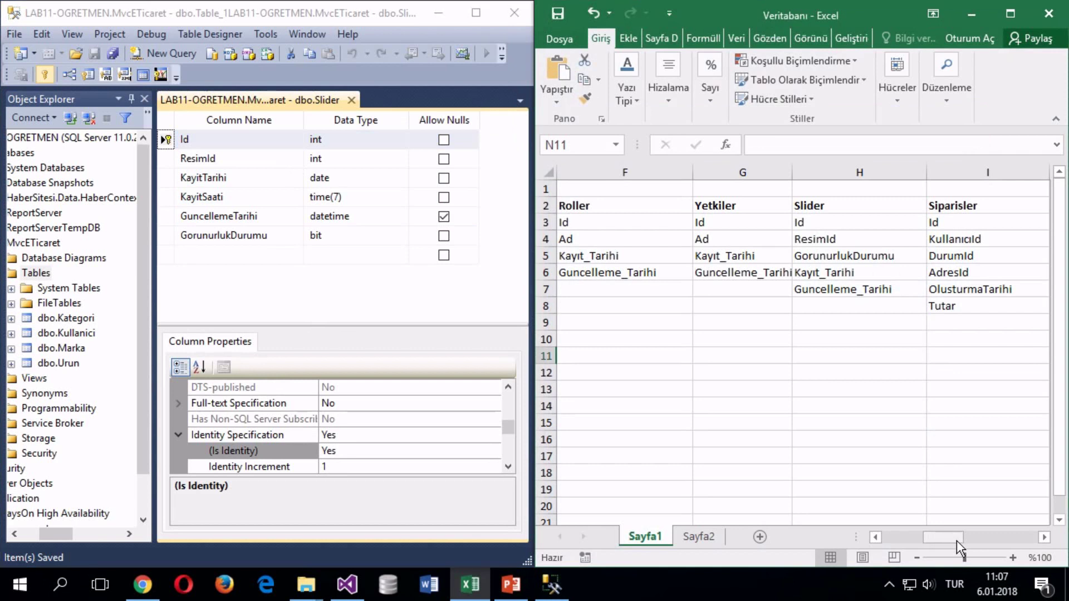
pyautogui.moveTo(956, 539)
pyautogui.mouseDown()
pyautogui.moveTo(979, 538)
pyautogui.moveTo(972, 543)
pyautogui.mouseUp()
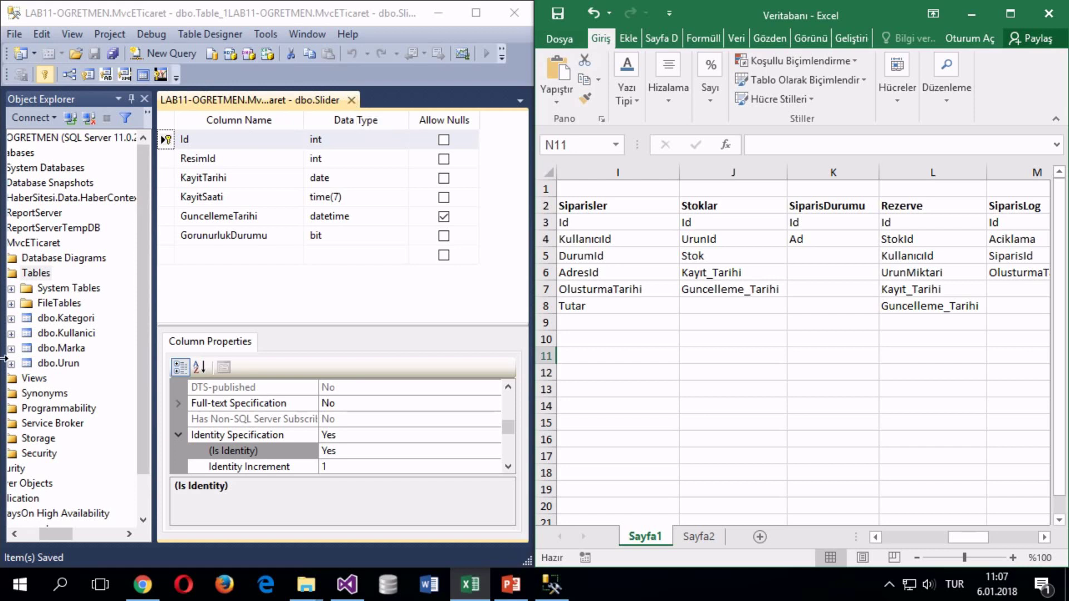
pyautogui.rightClick(30, 274)
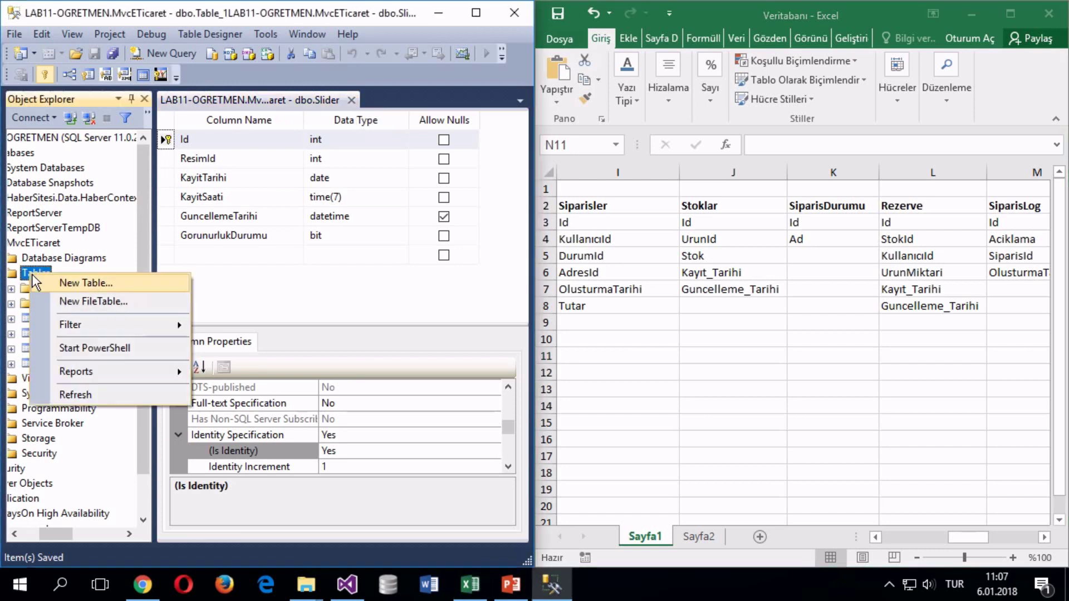
pyautogui.click(73, 283)
pyautogui.moveTo(300, 108); pyautogui.dragTo(435, 95)
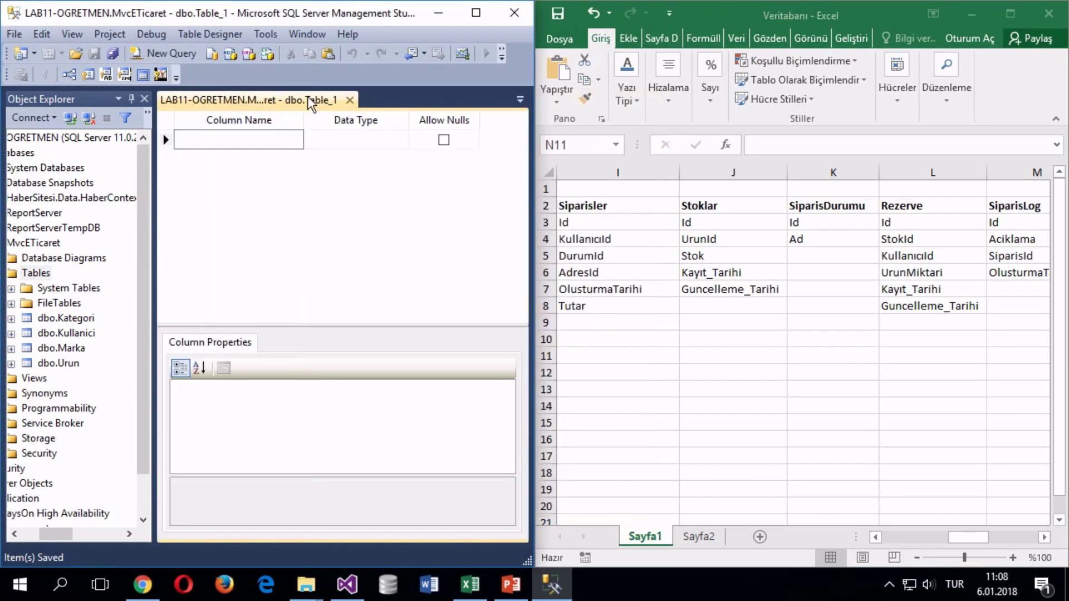
pyautogui.click(230, 145)
pyautogui.write('ID')
pyautogui.press('BackSpace')
pyautogui.press('BackSpace')
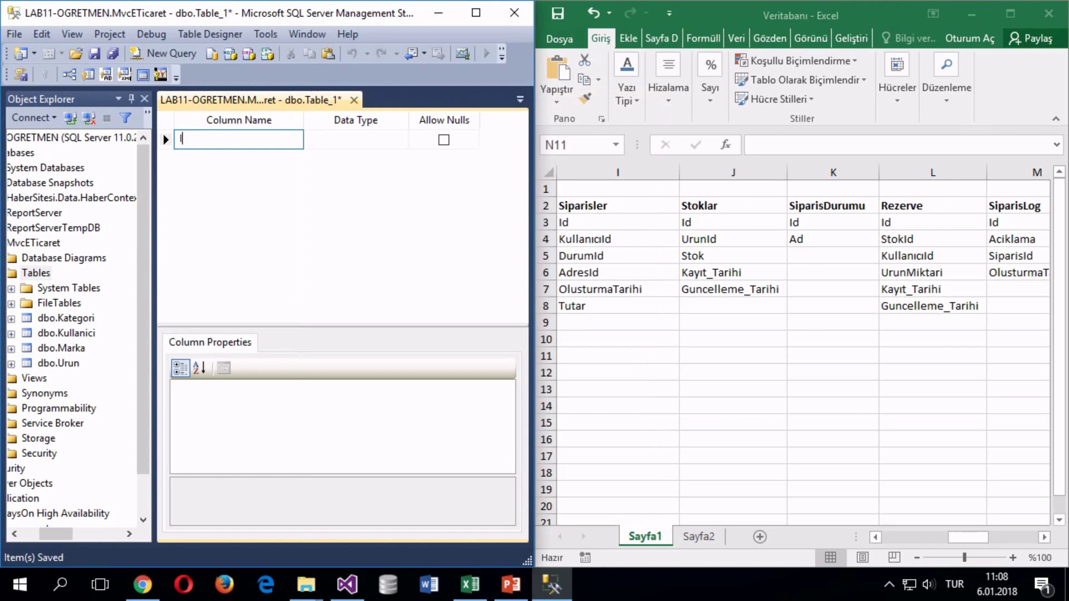
pyautogui.write('Id')
pyautogui.press('Tab')
pyautogui.write('int')
pyautogui.press('Tab')
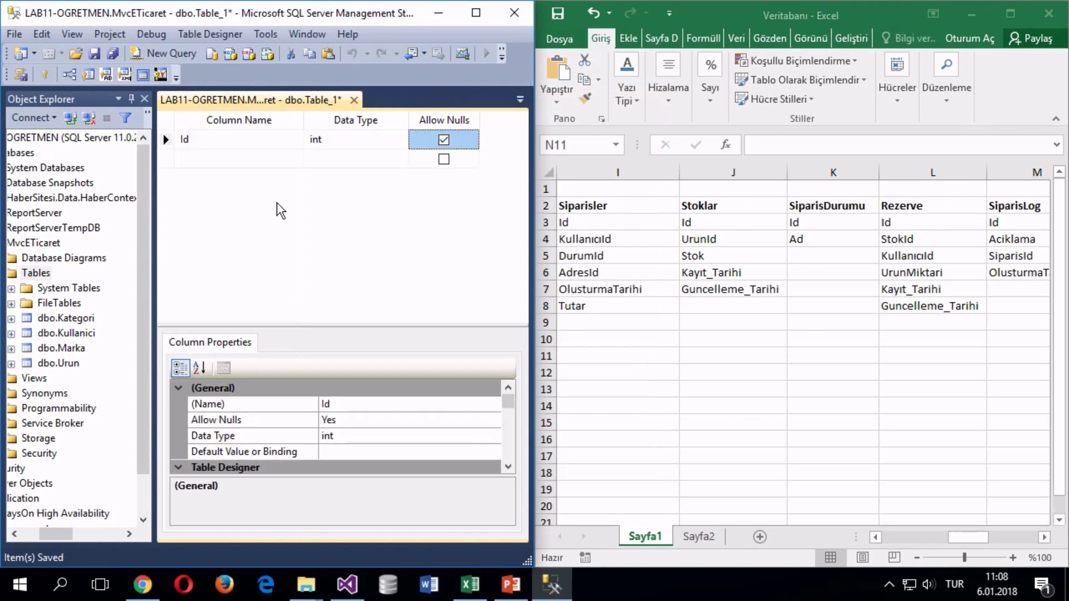
pyautogui.press('Tab')
# Step: Add a KullaniciId column of type int that does not allow nulls
pyautogui.write('Kulllanıcı')
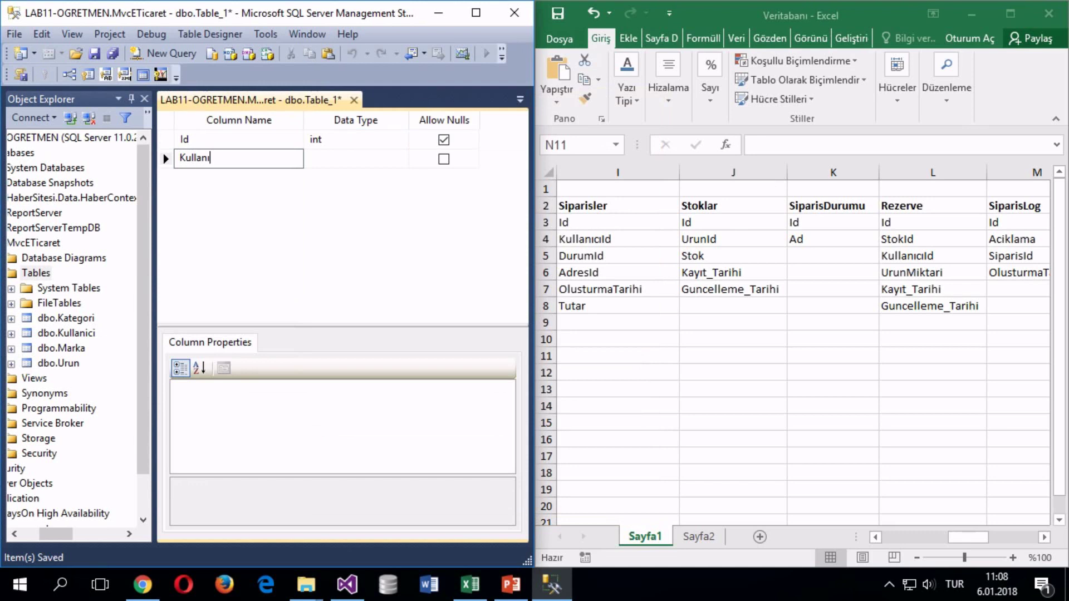
pyautogui.press('BackSpace')
pyautogui.press('BackSpace')
pyautogui.press('BackSpace')
pyautogui.write('iciId')
pyautogui.press('Tab')
pyautogui.write('int')
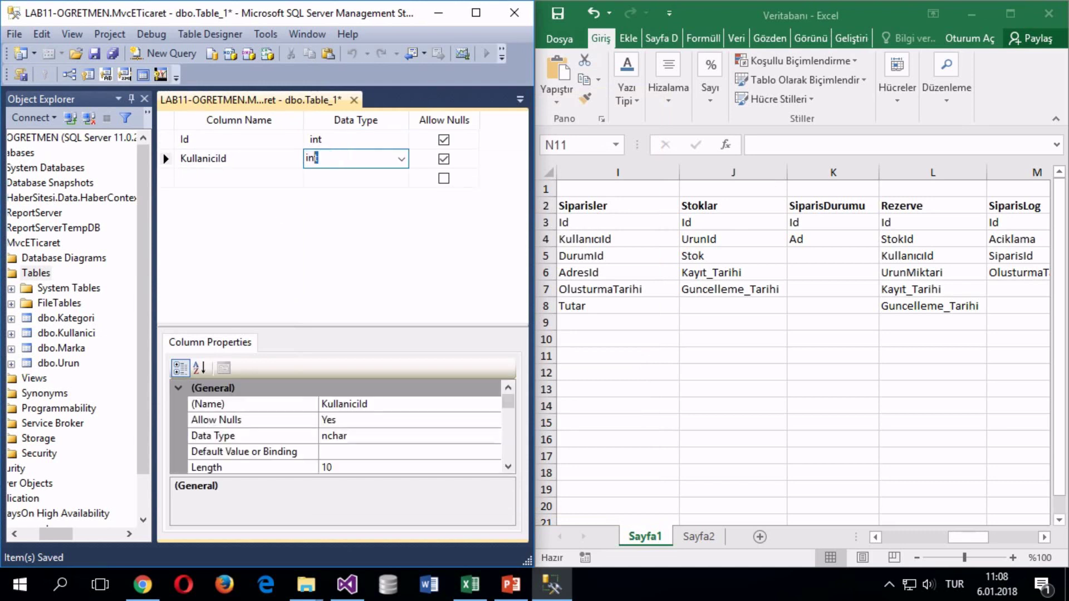
pyautogui.press('Down')
pyautogui.press('Up')
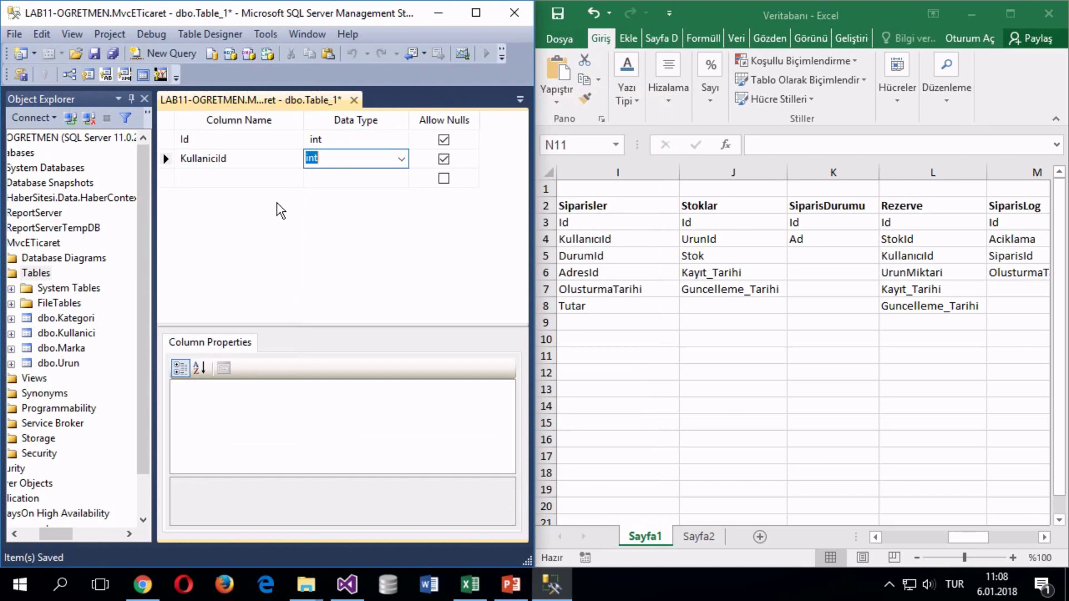
pyautogui.press('Tab')
pyautogui.press('space')
pyautogui.press('Down')
pyautogui.press('Left')
pyautogui.press('Left')
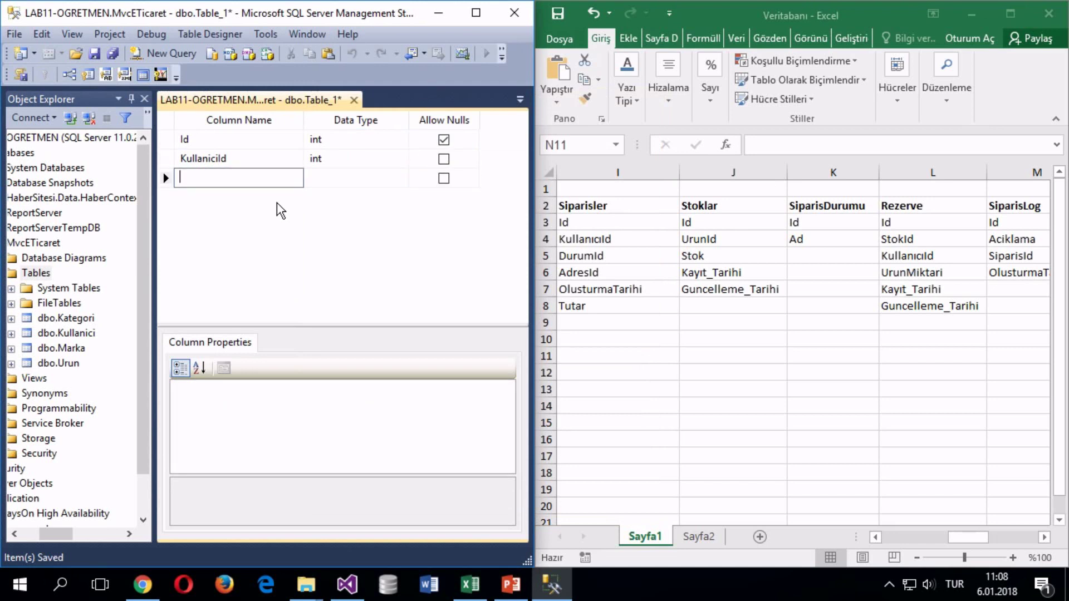
# Step: Add a DurumId column of type int that does not allow nulls
pyautogui.write('DurumId')
pyautogui.press('Tab')
pyautogui.write('int')
pyautogui.press('Tab')
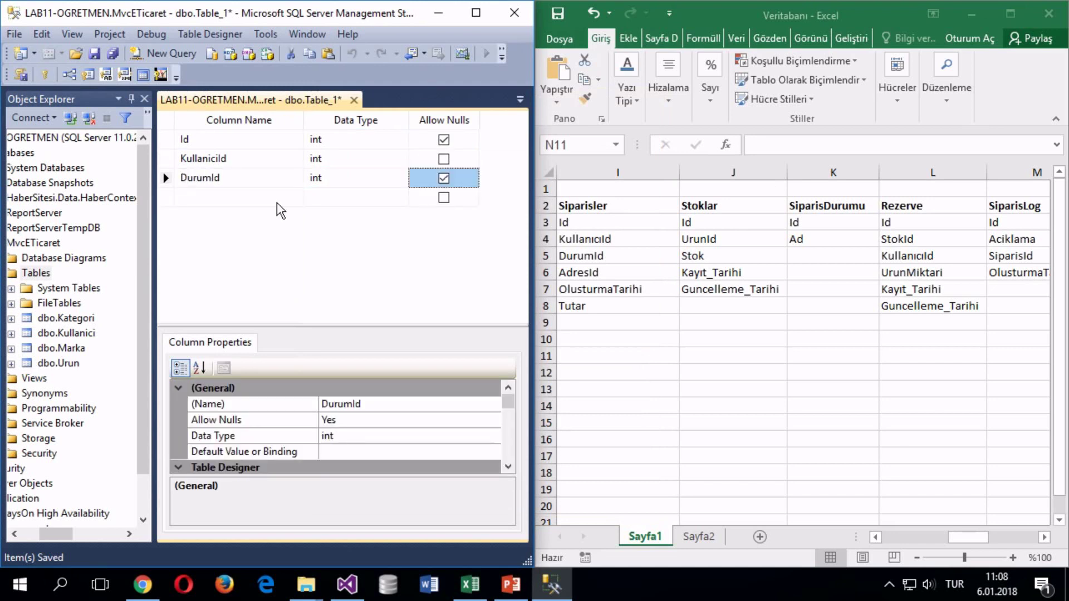
pyautogui.press('space')
pyautogui.press('Down')
pyautogui.press('Left')
pyautogui.press('Left')
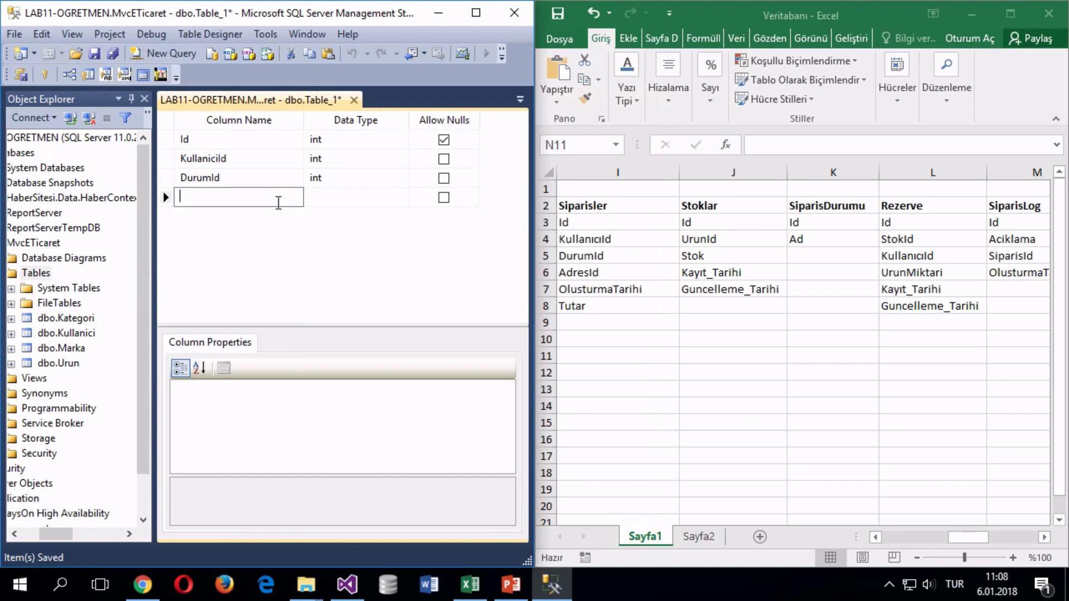
# Step: Add an AdresId column of type int that does not allow nulls
pyautogui.write('AdresId')
pyautogui.press('Tab')
pyautogui.write('in')
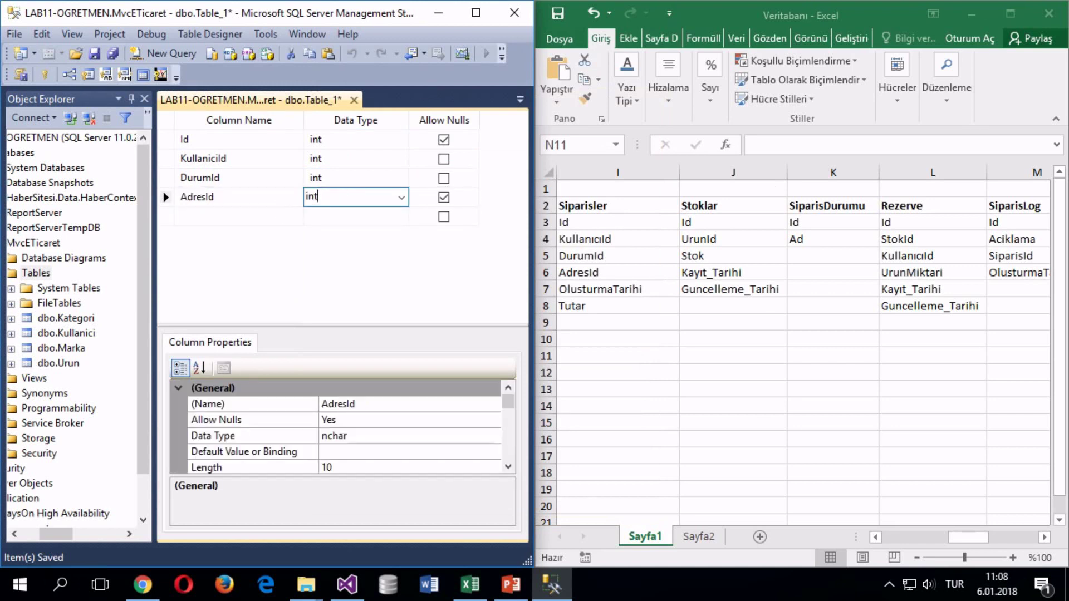
pyautogui.press('Tab')
pyautogui.press('space')
pyautogui.press('Down')
pyautogui.press('Left')
pyautogui.press('Left')
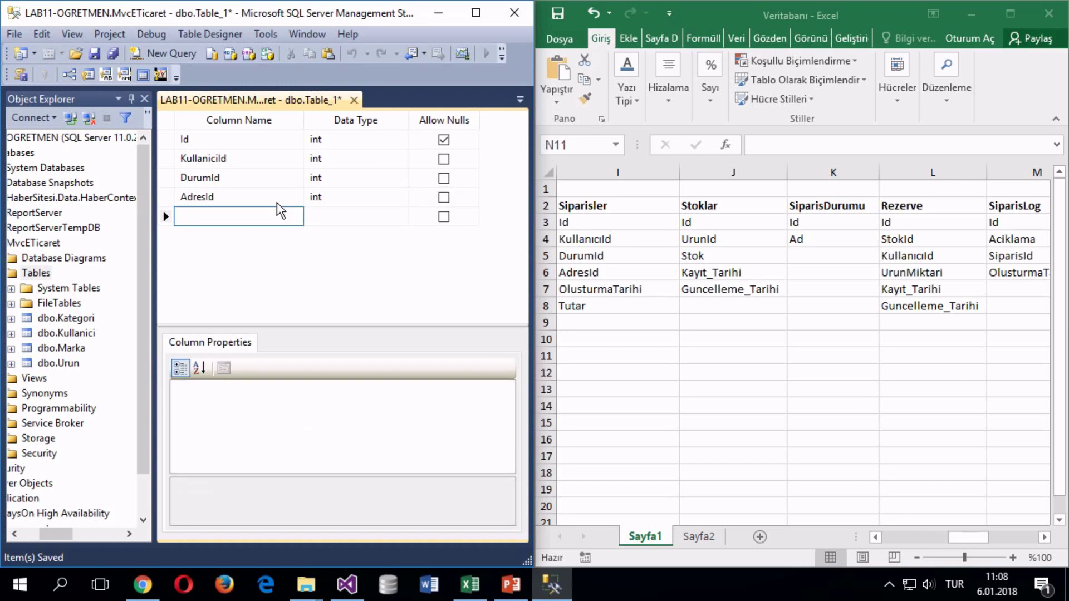
# Step: Add a Tutar column of type money that does not allow nulls
pyautogui.write('tutar')
pyautogui.press('BackSpace')
pyautogui.press('BackSpace')
pyautogui.press('BackSpace')
pyautogui.press('BackSpace')
pyautogui.press('BackSpace')
pyautogui.write('Tutar')
pyautogui.press('Tab')
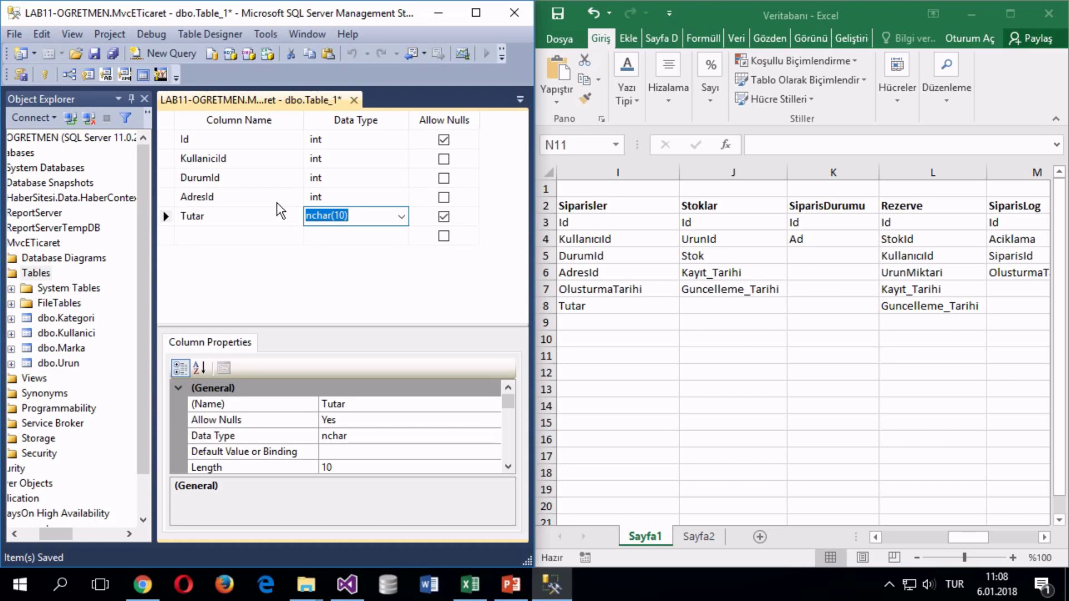
pyautogui.write('money')
pyautogui.press('Return')
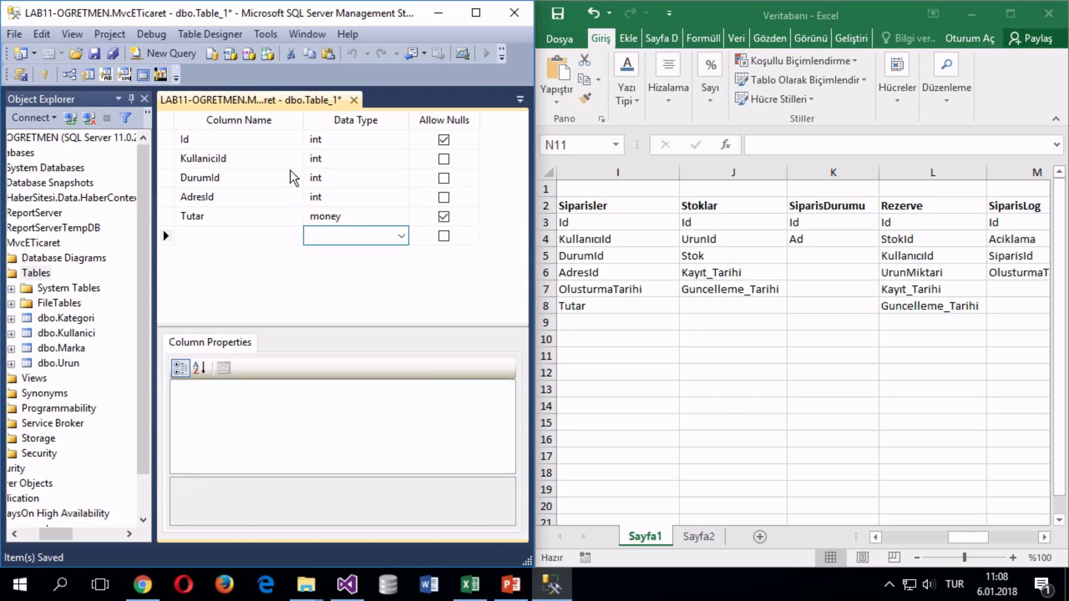
pyautogui.click(444, 217)
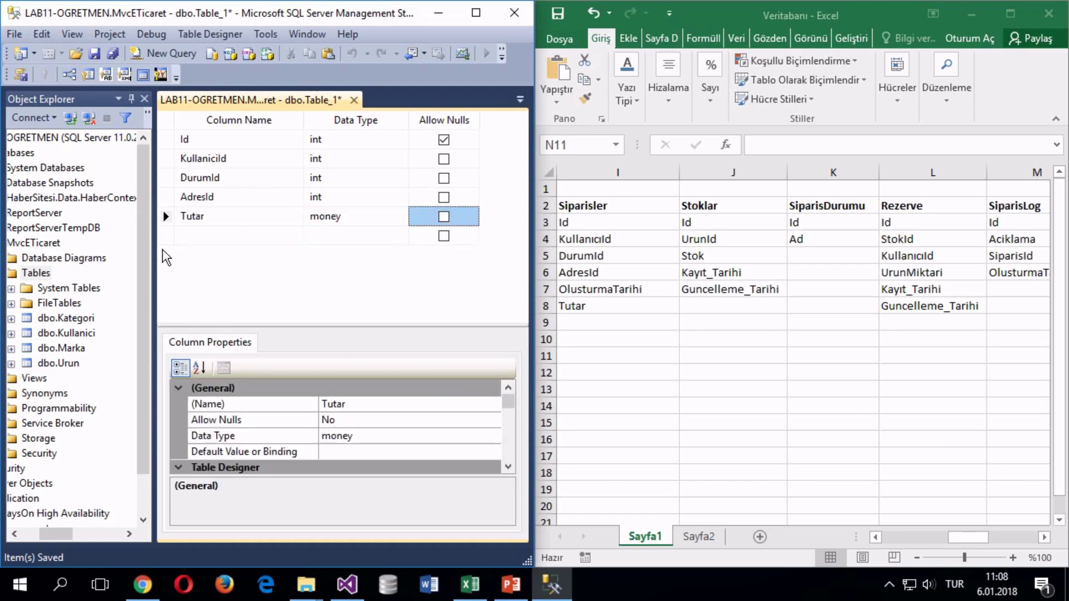
# Step: Copy the KayitTarihi and KayitSaati columns from the Slider table design into the new table below Tutar, closing the Slider design
pyautogui.click(166, 236)
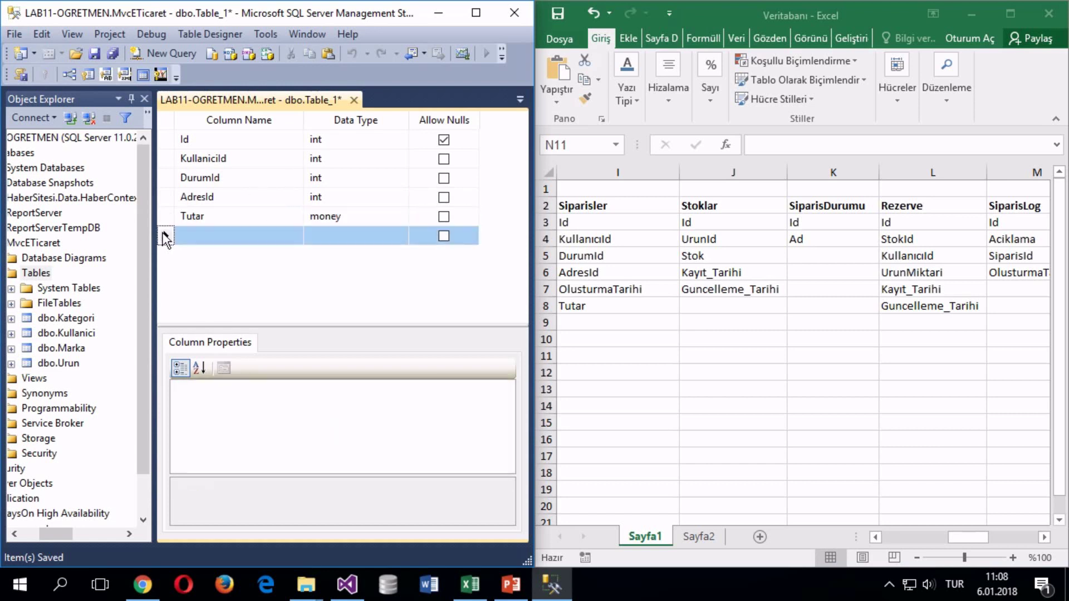
pyautogui.click(519, 99)
pyautogui.click(550, 134)
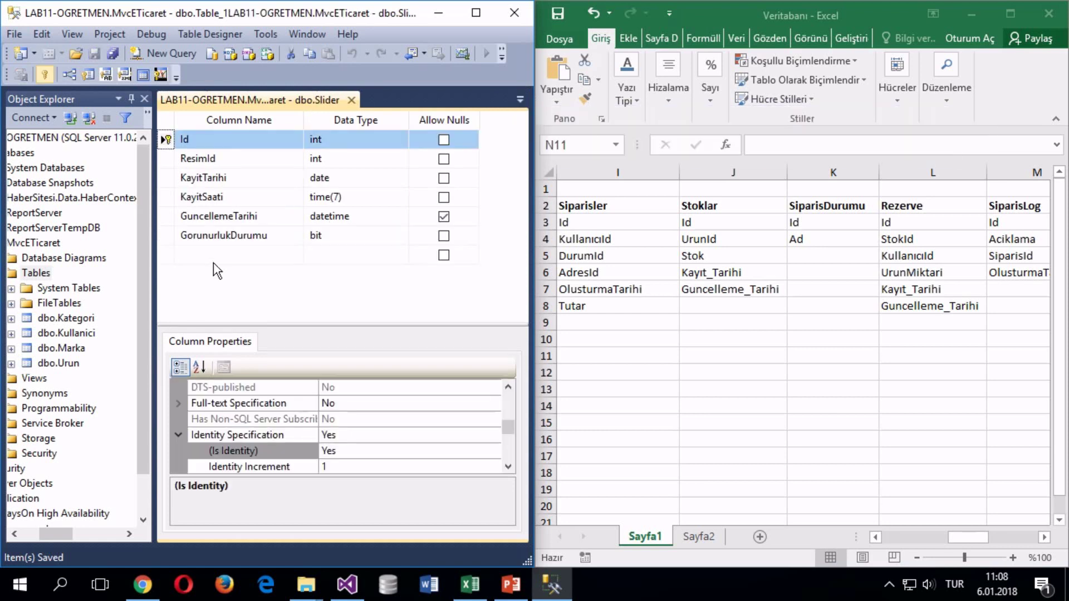
pyautogui.click(167, 177)
pyautogui.keyDown('shift'); pyautogui.click(168, 197); pyautogui.keyUp('shift')
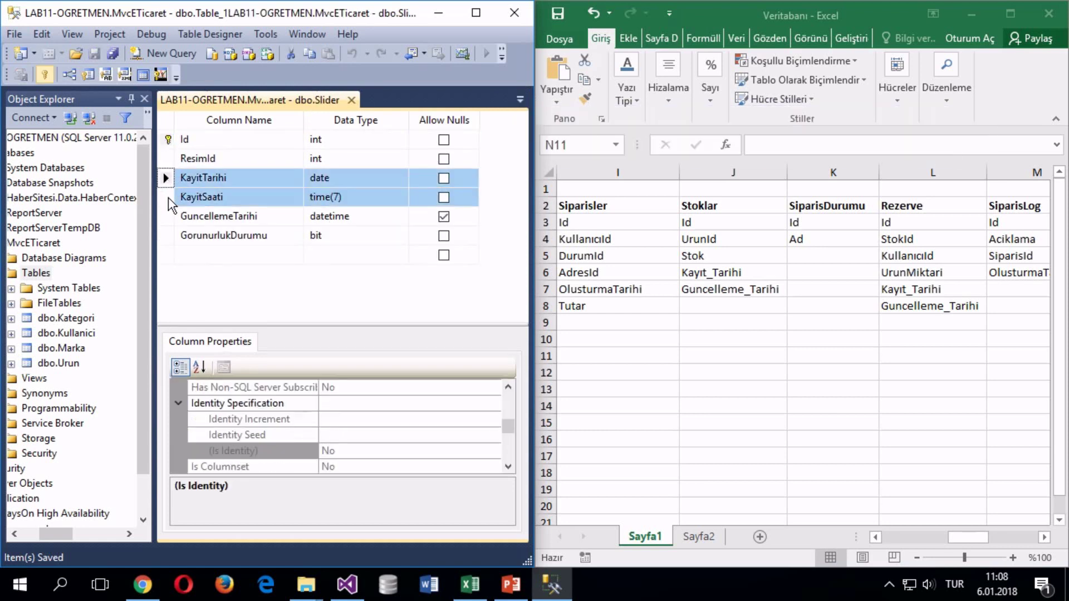
pyautogui.click(351, 100)
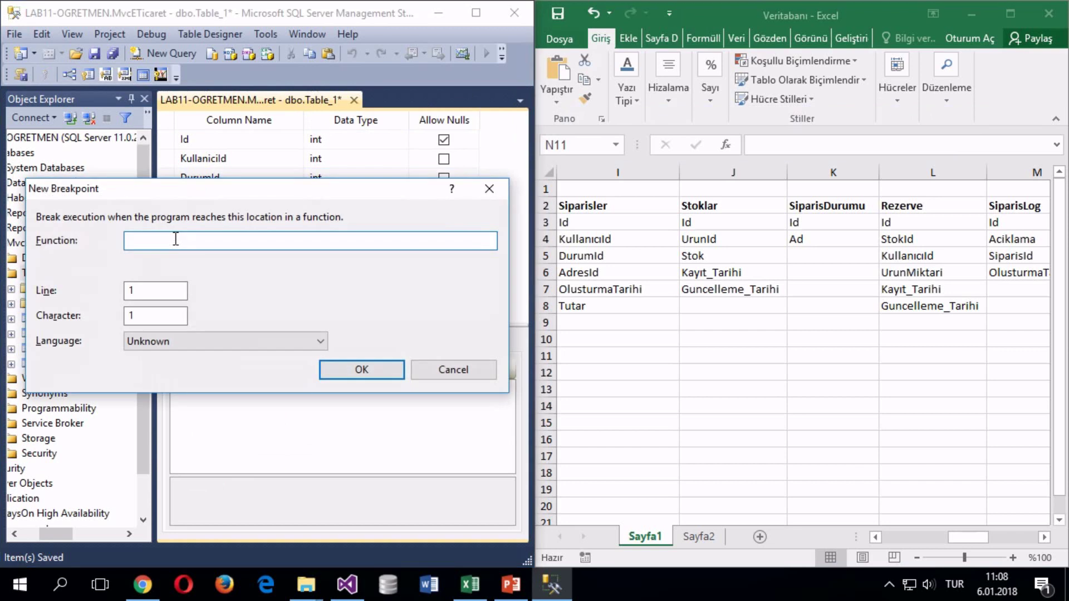
pyautogui.press('Escape')
pyautogui.hotkey('ctrl', 'v')
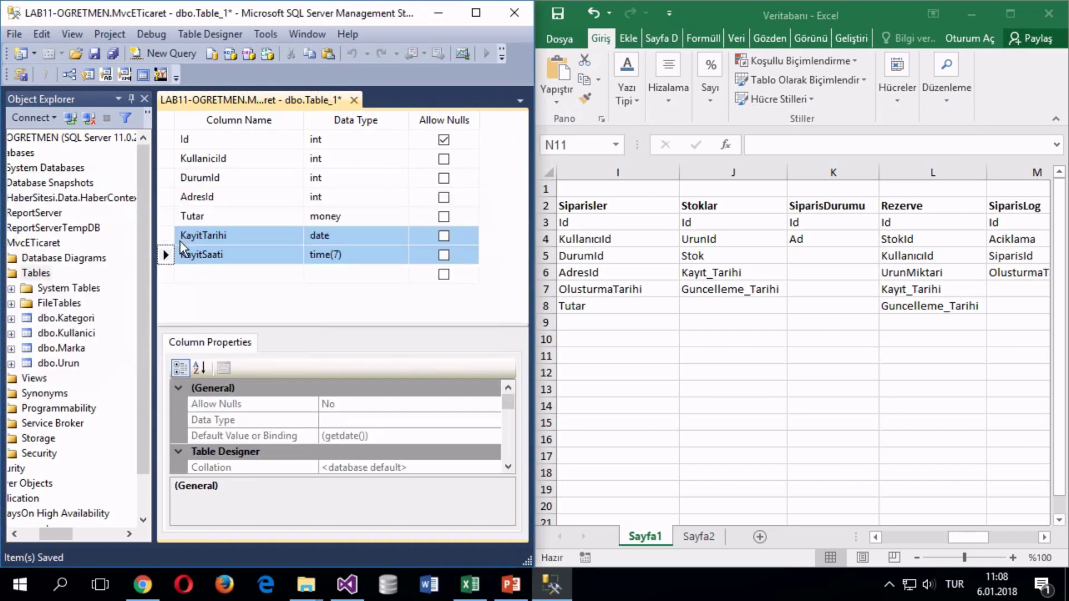
pyautogui.click(167, 255)
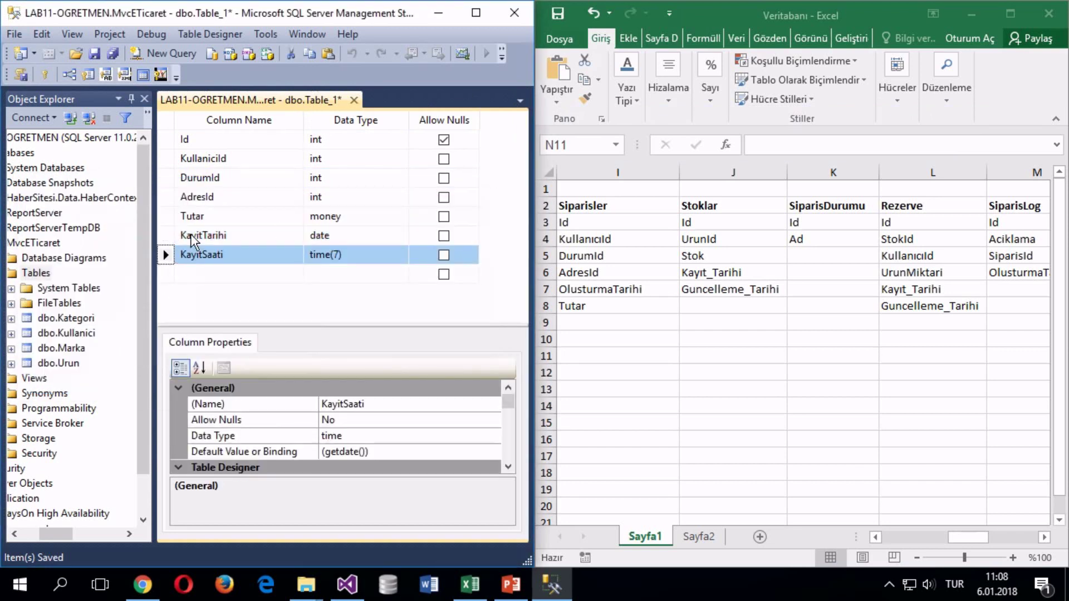
pyautogui.click(173, 236)
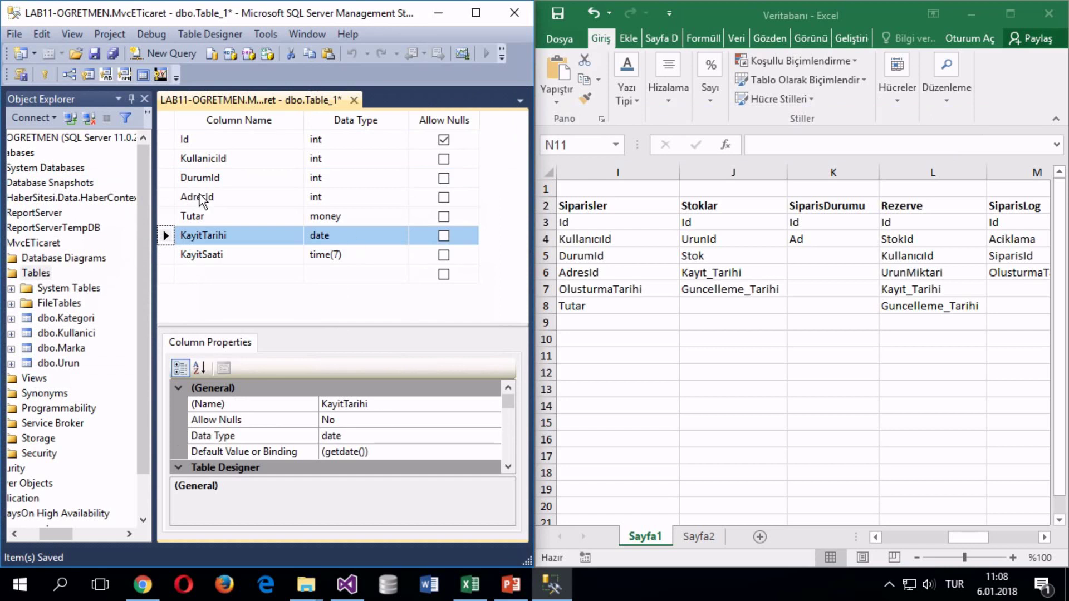
pyautogui.hotkey('ctrl', 's')
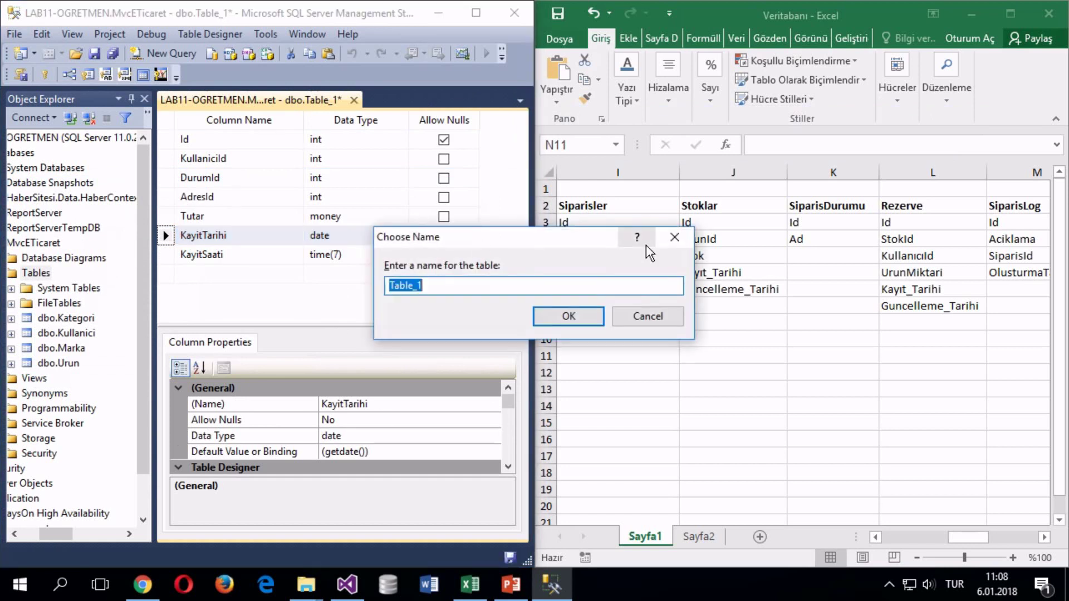
pyautogui.click(638, 236)
pyautogui.press('Return')
# Step: Make Id the primary key of the new orders table and set its Is Identity property to Yes
pyautogui.click(167, 142)
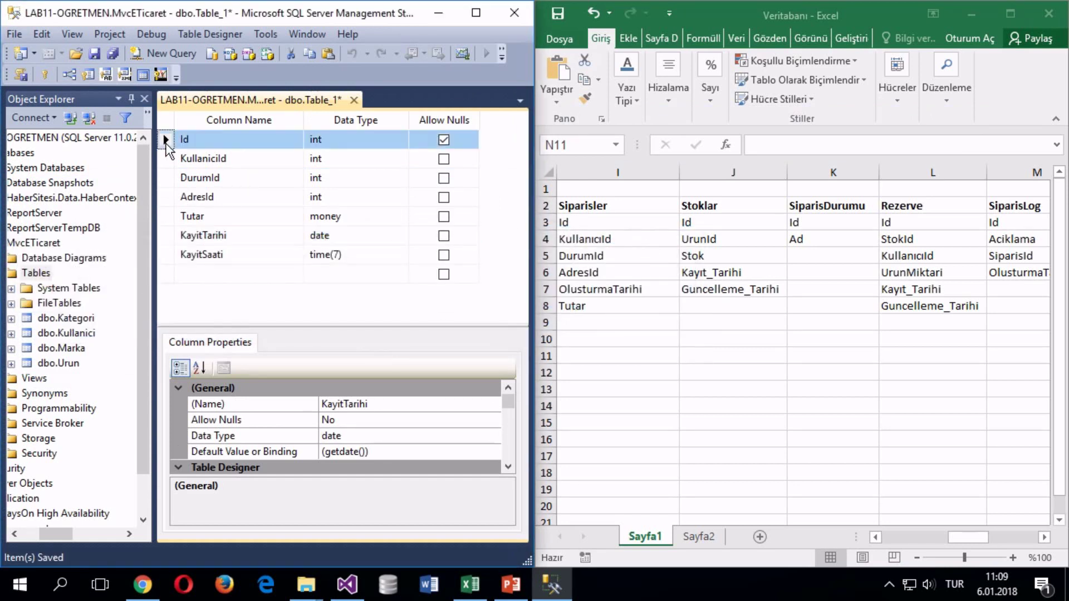
pyautogui.rightClick(168, 145)
pyautogui.click(173, 153)
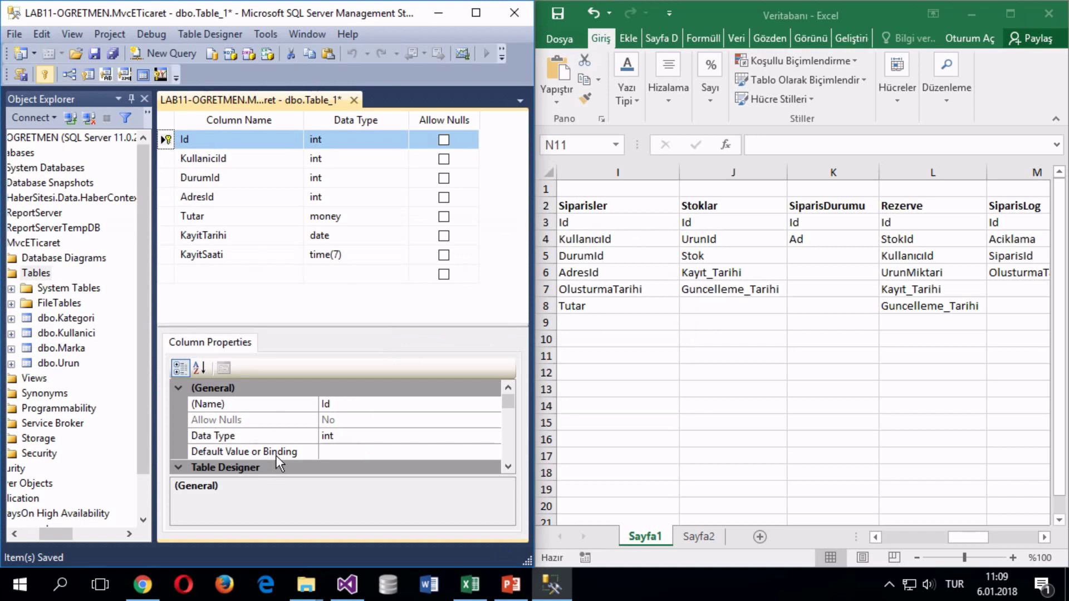
pyautogui.scroll(-4, 276, 456)
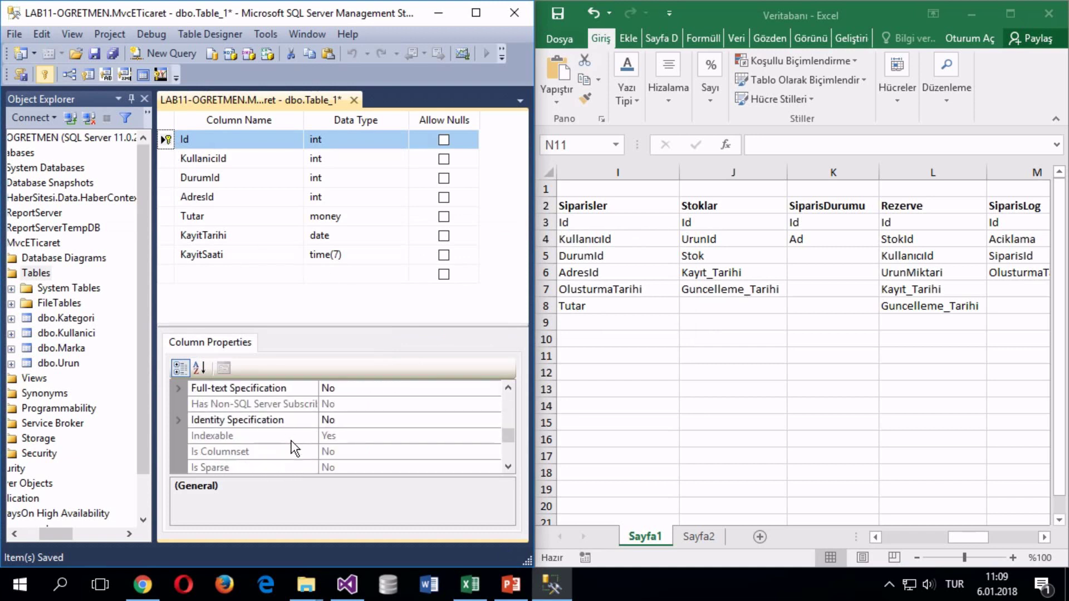
pyautogui.doubleClick(279, 419)
pyautogui.doubleClick(346, 436)
# Step: Save the orders table under the name Siparis
pyautogui.hotkey('ctrl', 's')
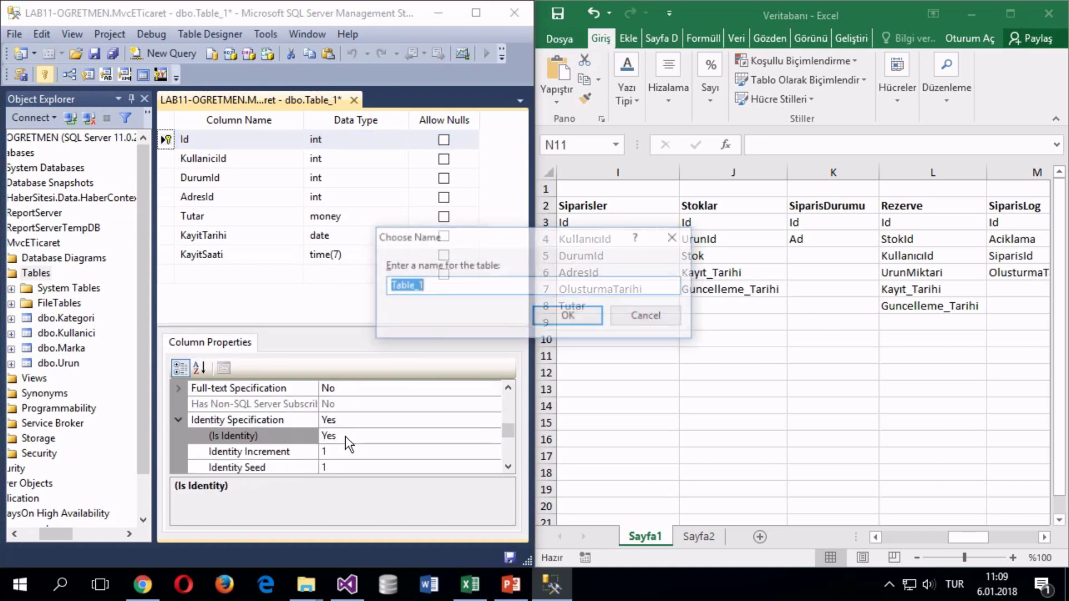
pyautogui.moveTo(550, 235); pyautogui.dragTo(440, 225)
pyautogui.write('Sipari')
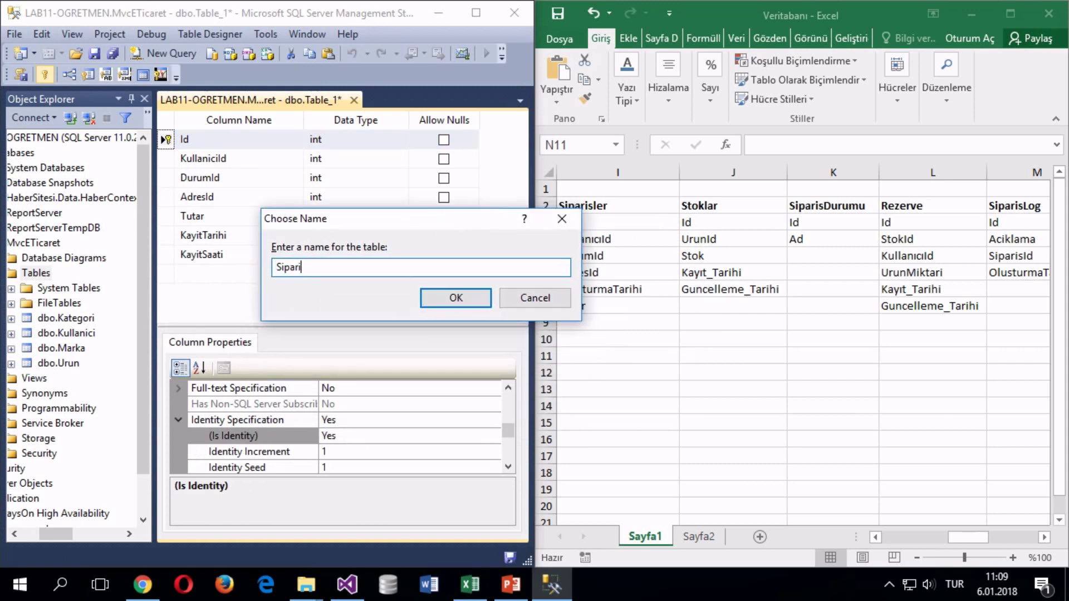
pyautogui.write('s')
pyautogui.press('Return')
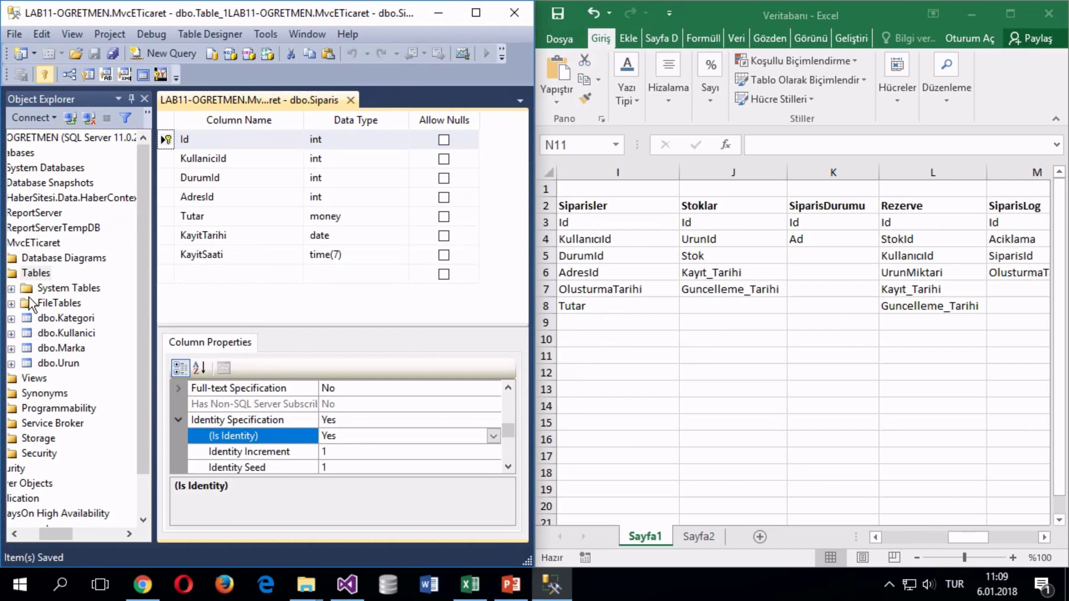
# Step: Create a new MvcETicaret table for the Stoklar plan, float its design window, and add an Id column of type int
pyautogui.rightClick(41, 272)
pyautogui.click(54, 282)
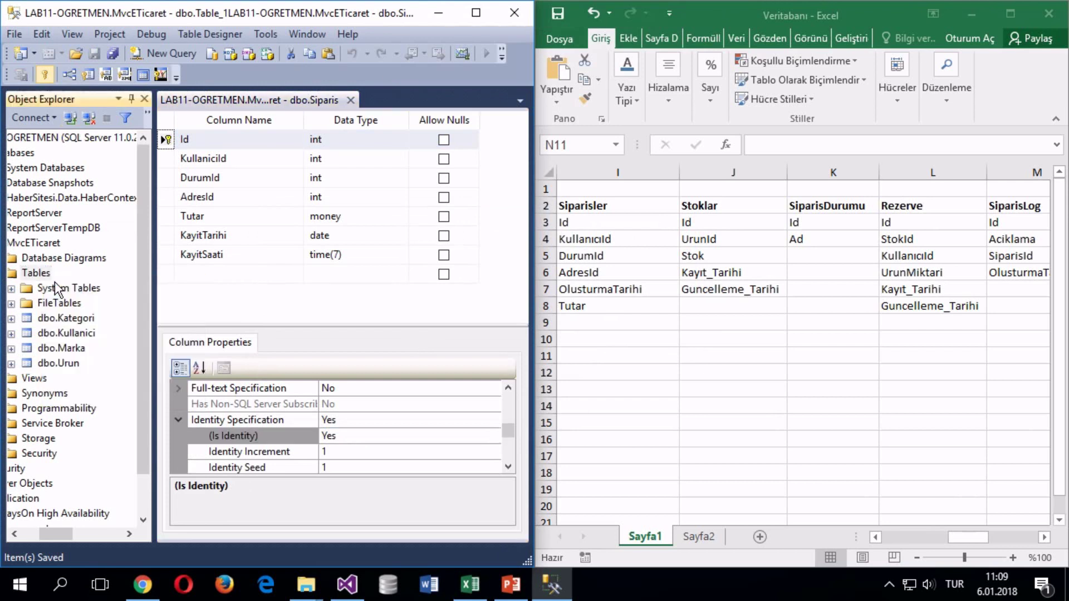
pyautogui.moveTo(310, 99); pyautogui.dragTo(549, 329)
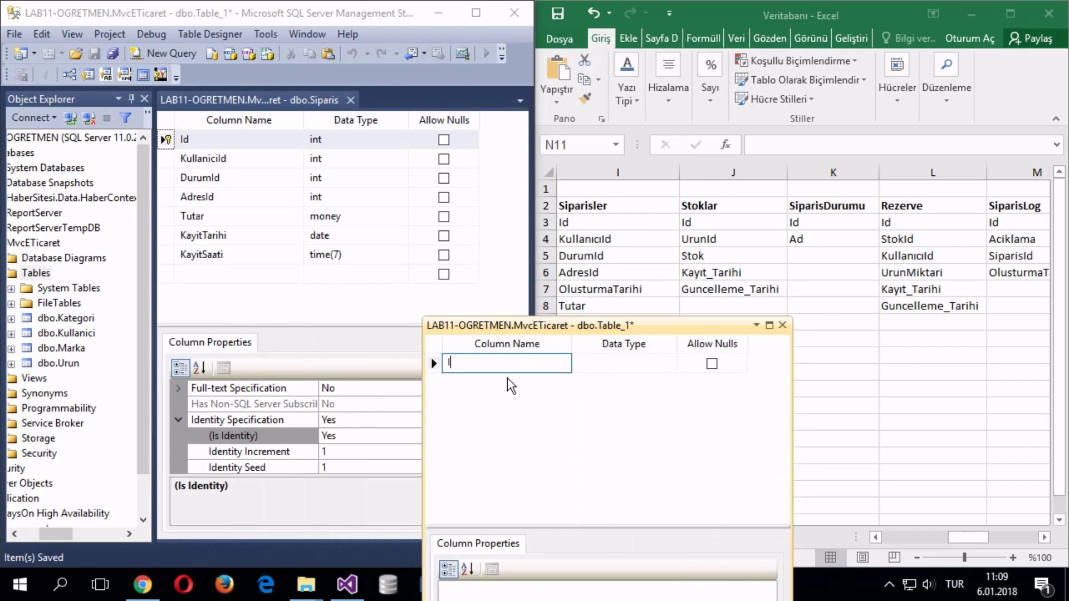
pyautogui.write('d')
pyautogui.press('Tab')
pyautogui.write('int')
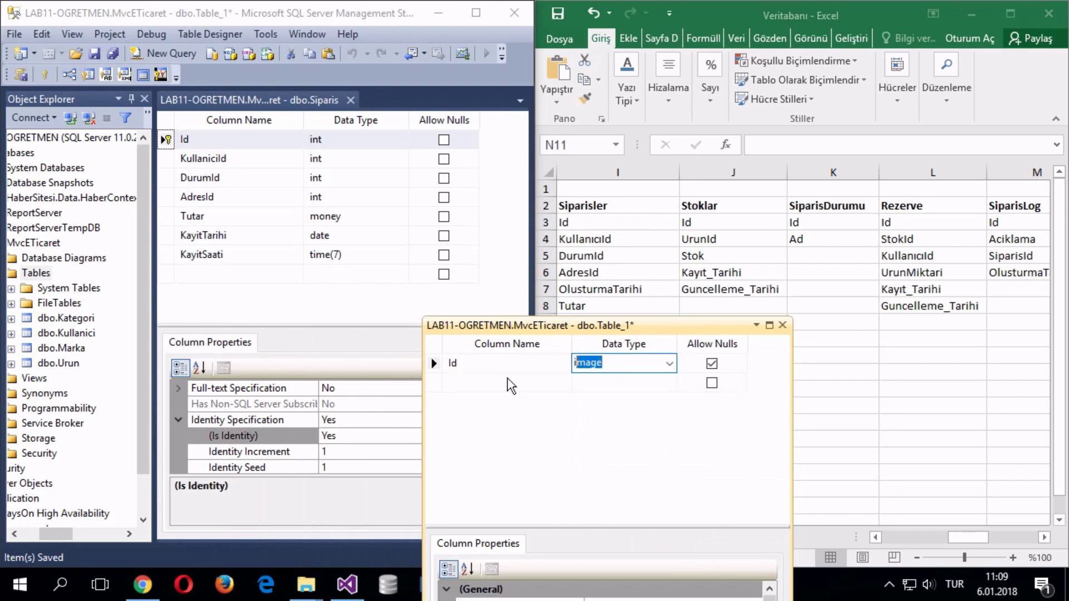
pyautogui.press('Tab')
pyautogui.press('Tab')
# Step: Add a UrunId column of type int to the new stock table
pyautogui.write('Uru')
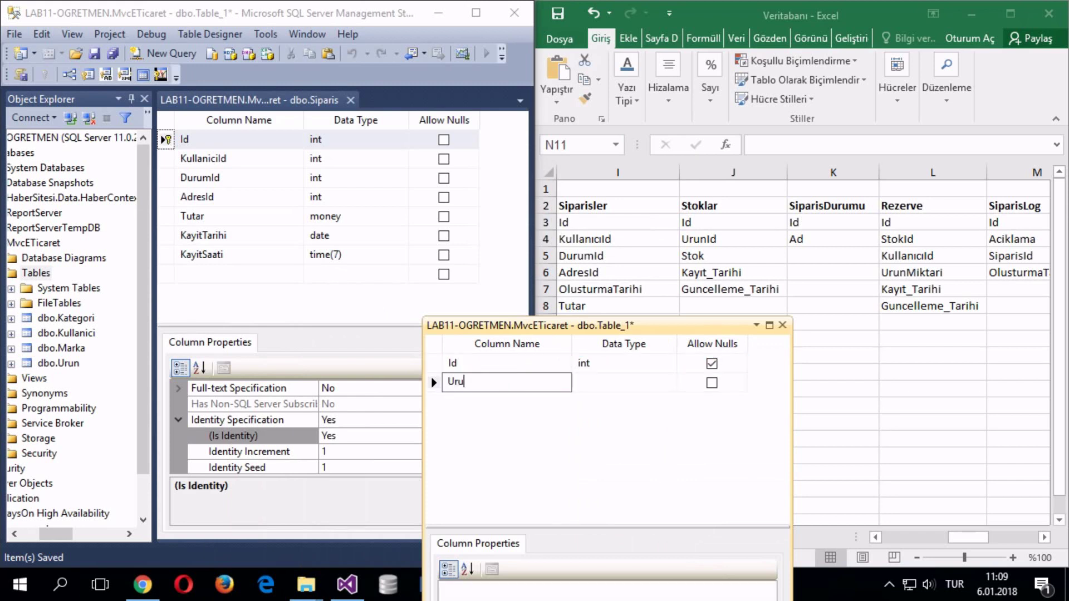
pyautogui.press('Tab')
pyautogui.write('int')
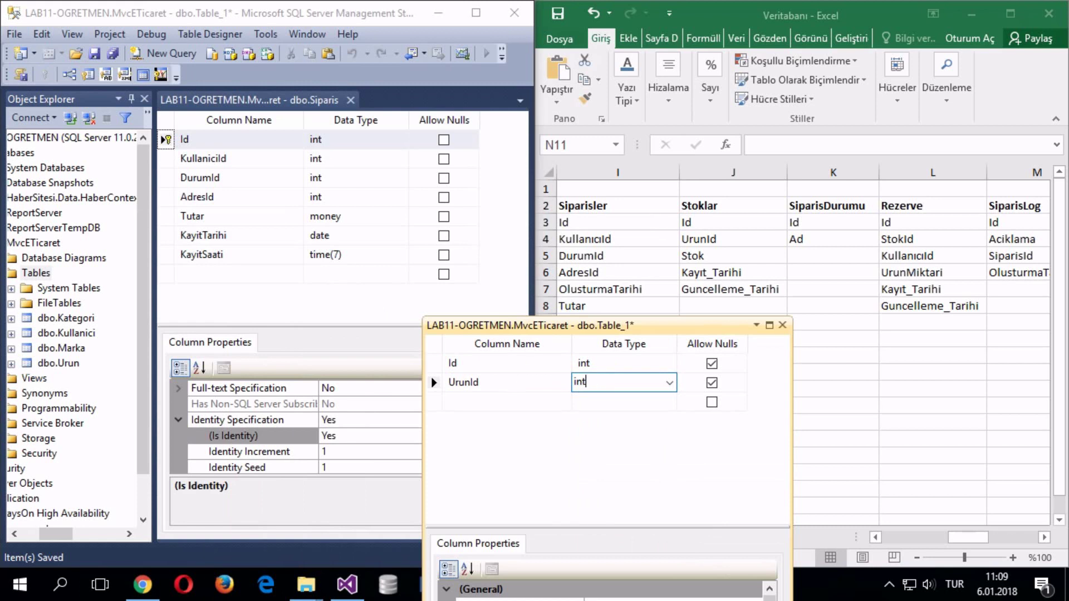
pyautogui.press('Tab')
pyautogui.press('Tab')
# Step: Add a Stok column of type int to the new stock table
pyautogui.write('Stok')
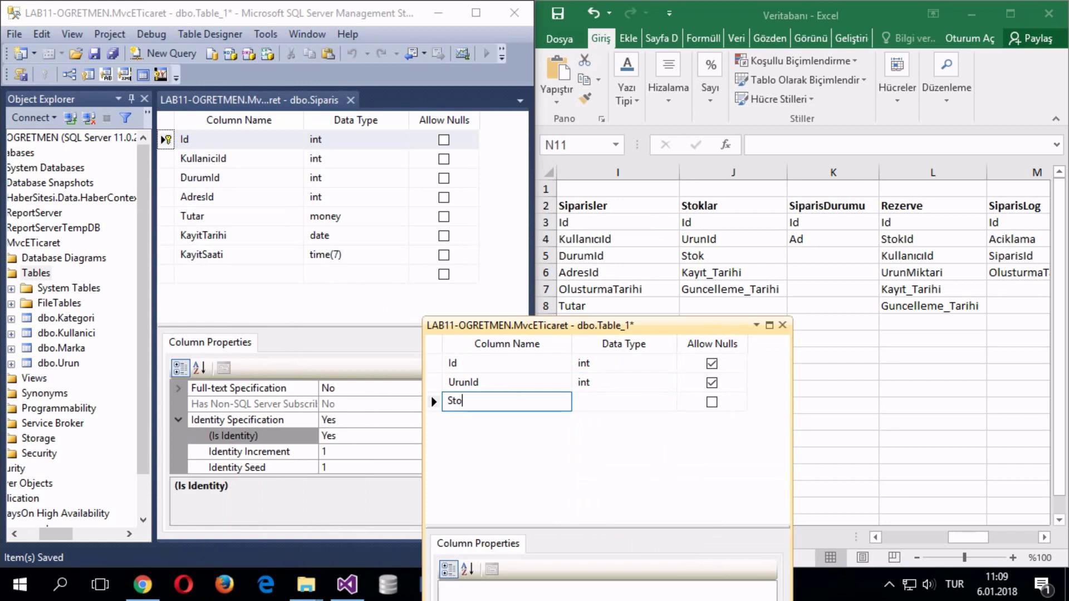
pyautogui.press('Tab')
pyautogui.write('int')
pyautogui.press('Tab')
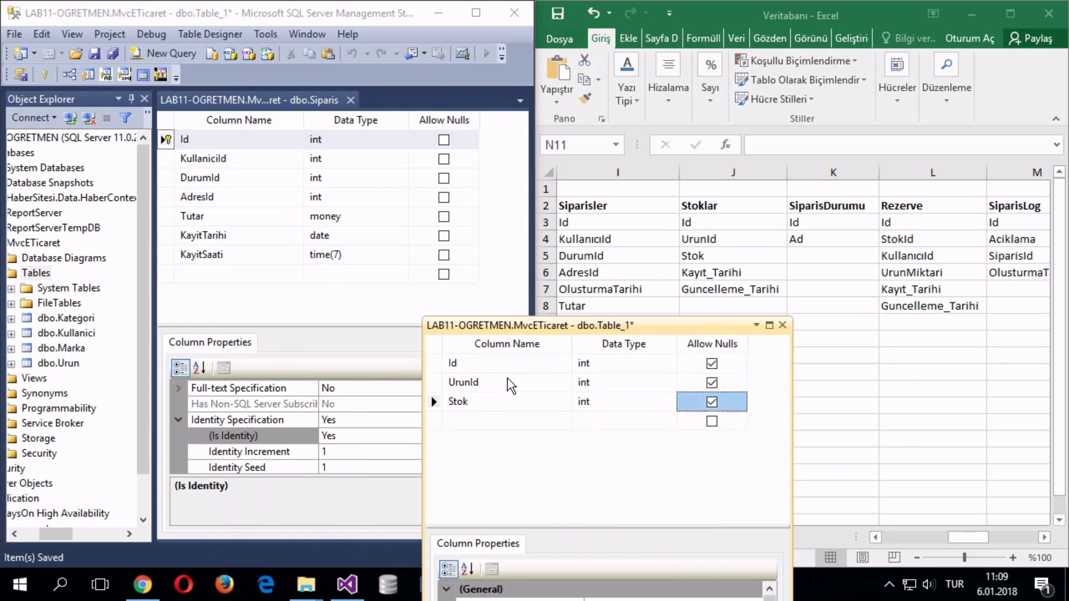
pyautogui.press('Tab')
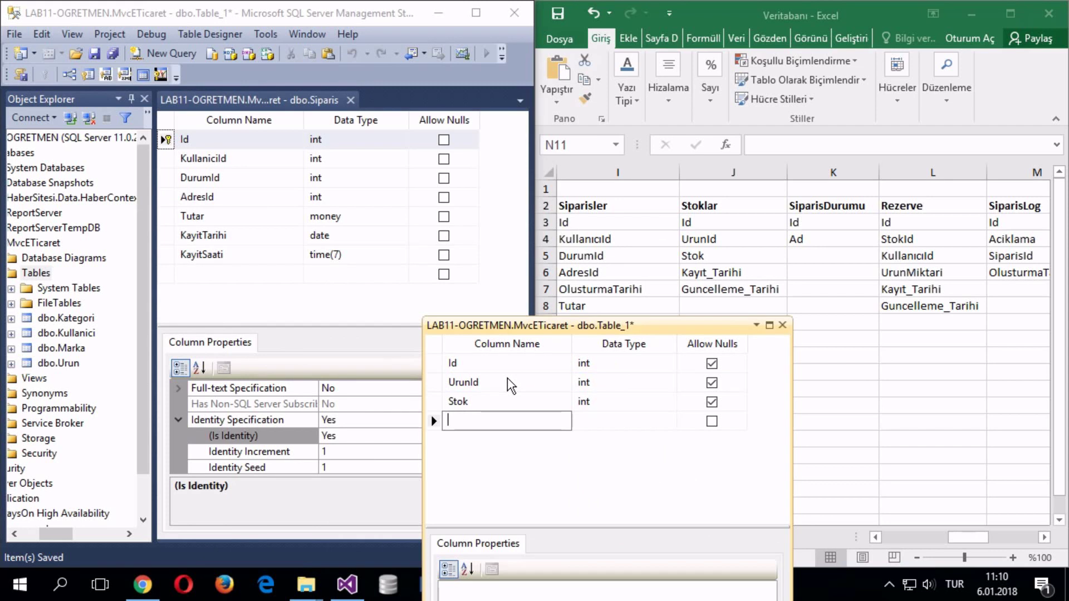
# Step: Copy the KayitTarihi and KayitSaati columns from the Siparis design into the stock table below Stok, and close the Siparis design
pyautogui.click(166, 235)
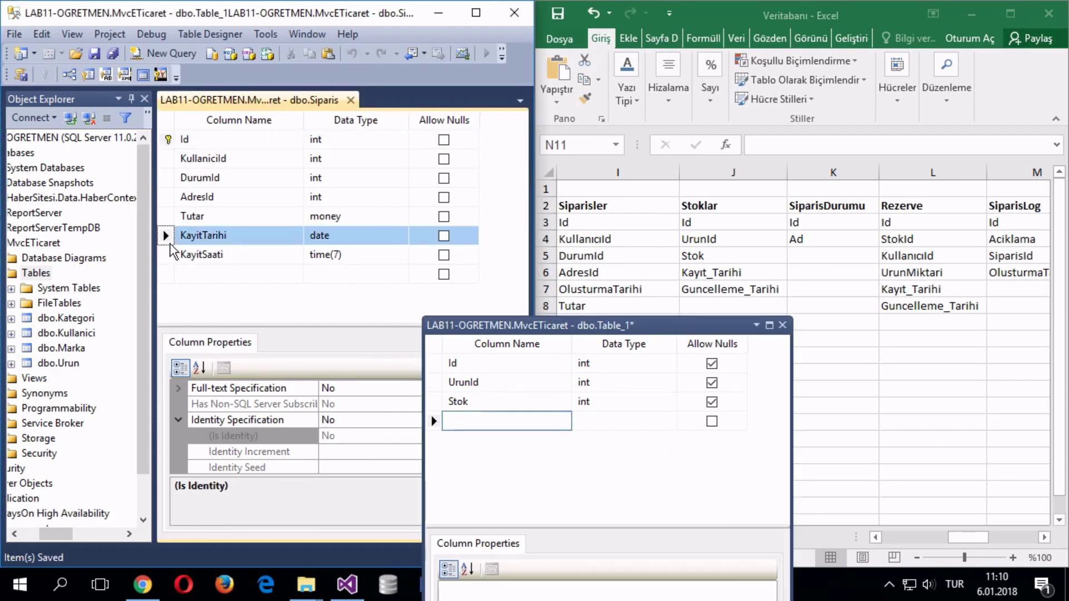
pyautogui.keyDown('shift'); pyautogui.click(166, 255); pyautogui.keyUp('shift')
pyautogui.hotkey('ctrl', 'c')
pyautogui.click(436, 425)
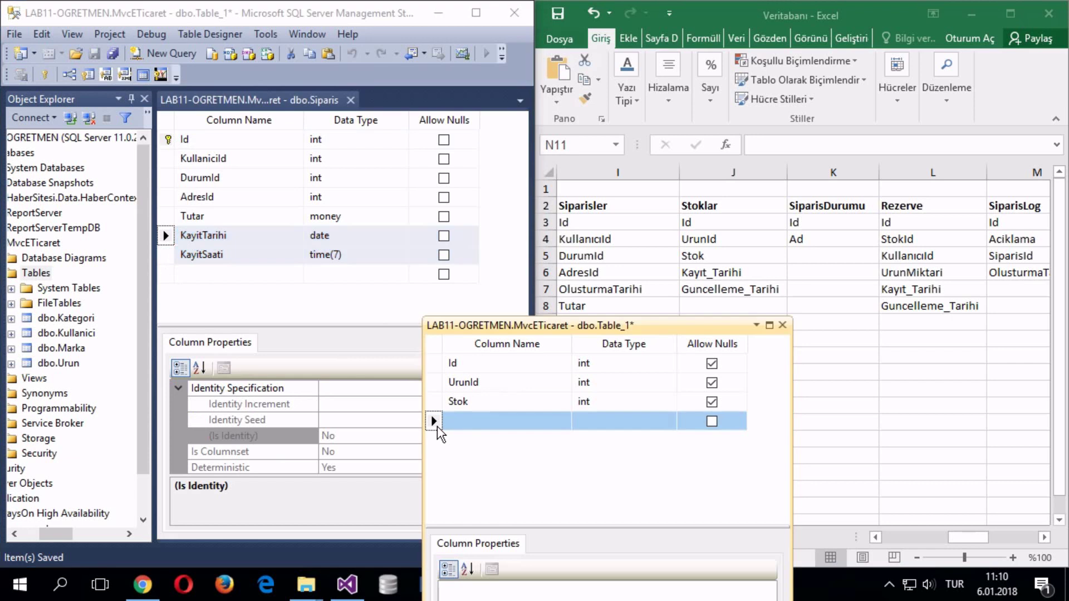
pyautogui.hotkey('ctrl', 'v')
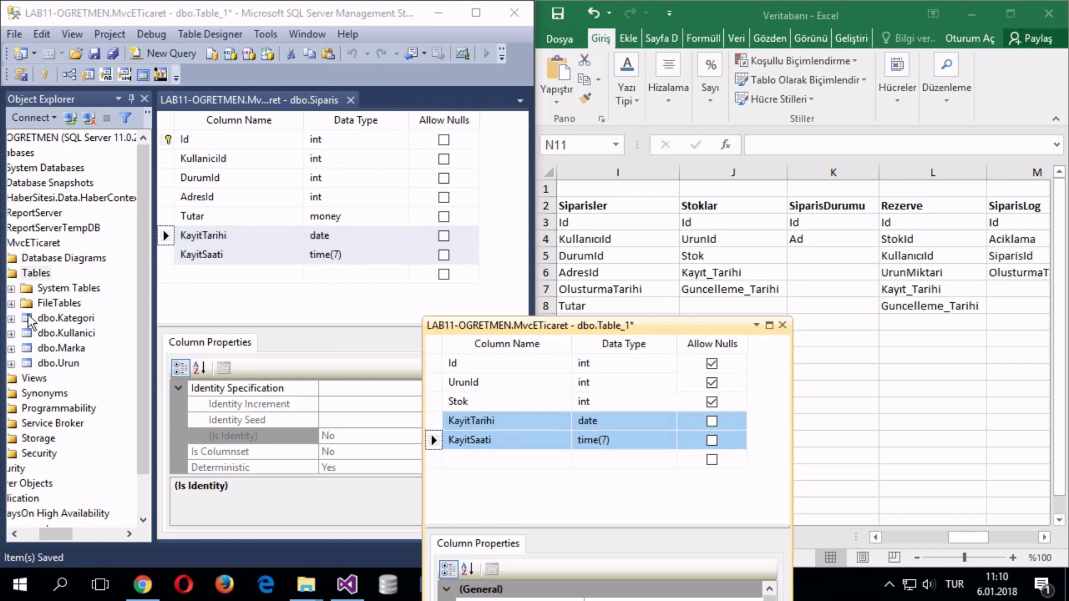
pyautogui.click(350, 100)
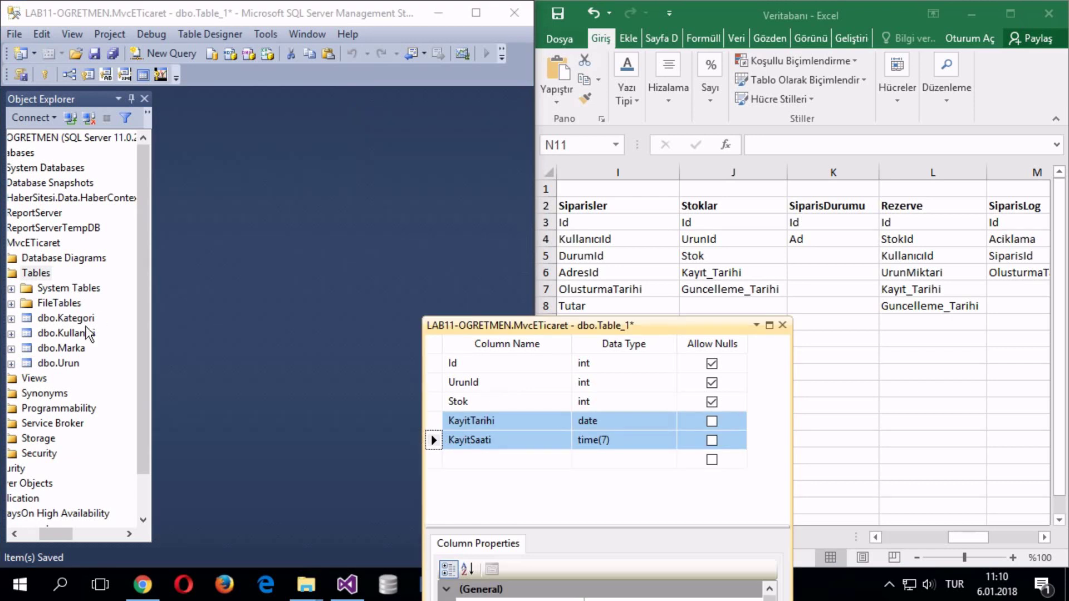
# Step: Open the Kategori table's design and copy its GuncellemeTarihi column into the stock table below KayitSaati
pyautogui.rightClick(73, 317)
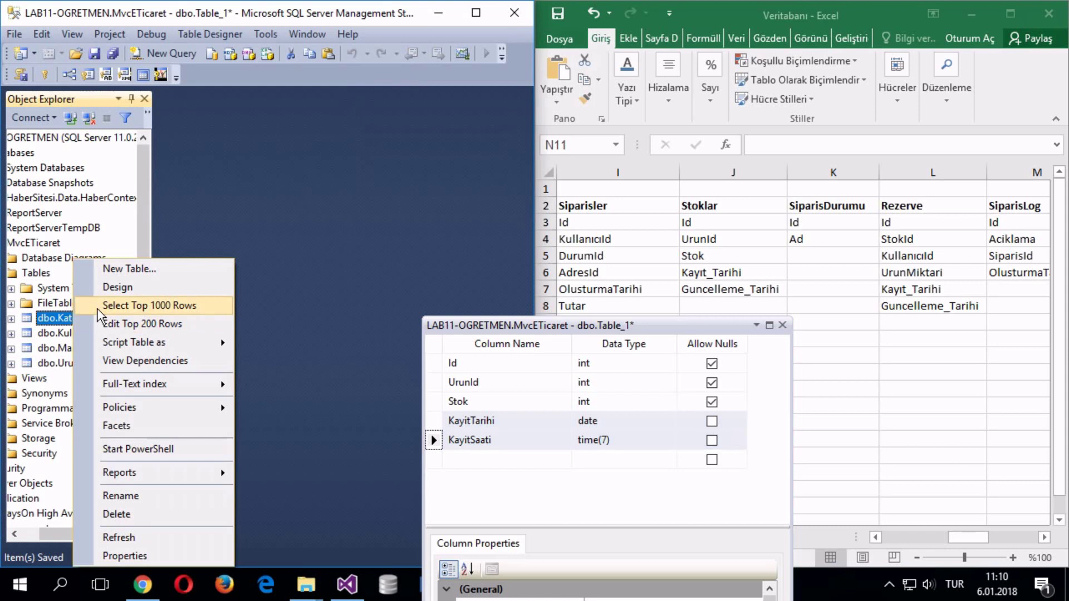
pyautogui.click(114, 287)
pyautogui.click(161, 236)
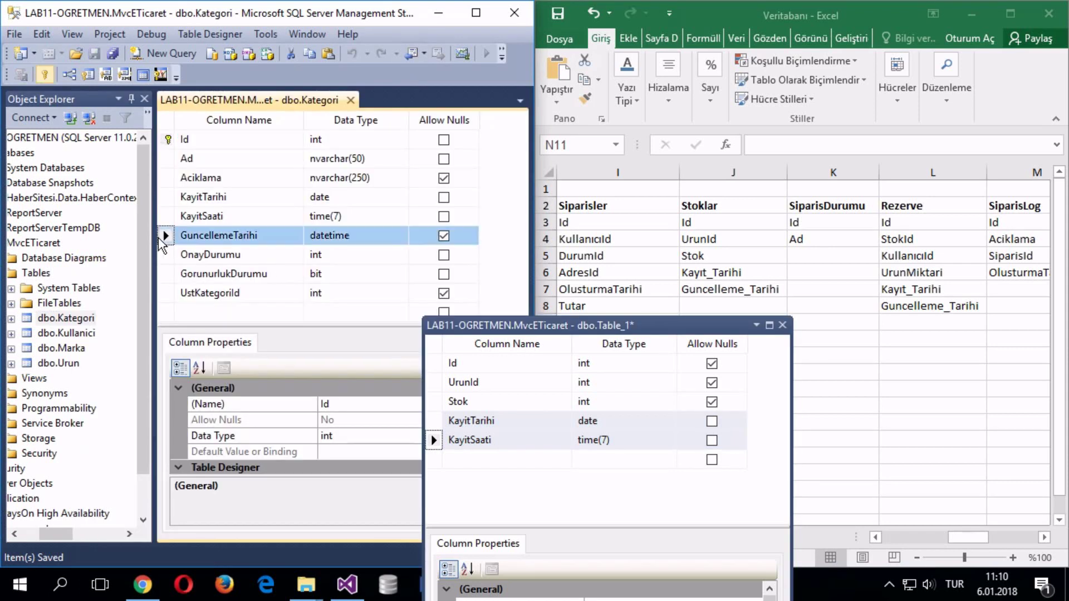
pyautogui.hotkey('ctrl', 'c')
pyautogui.click(434, 459)
pyautogui.hotkey('ctrl', 'v')
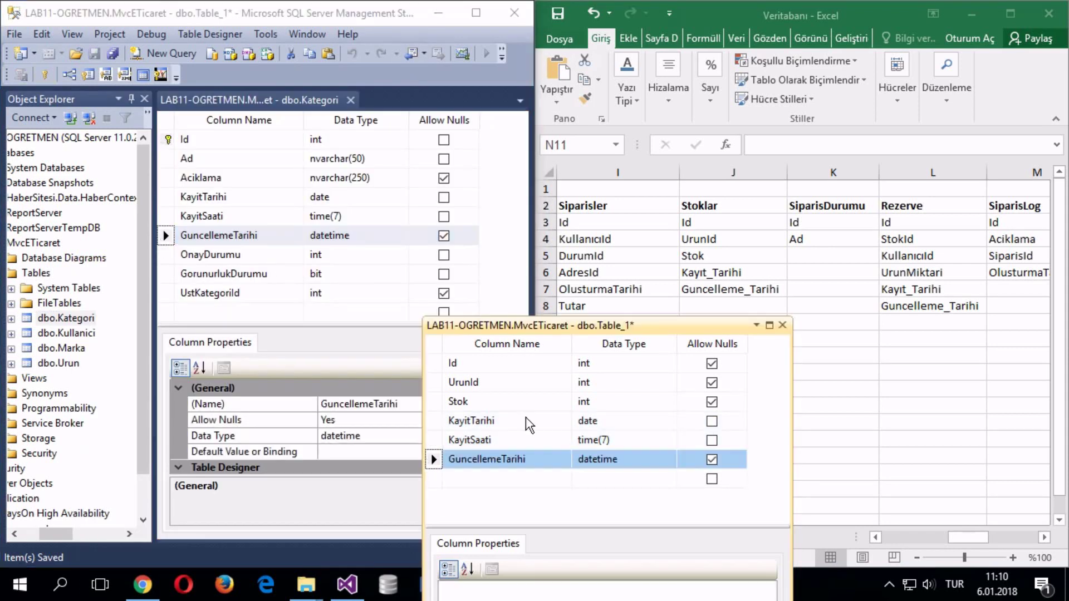
# Step: Make Id the primary key of the new stock table and turn on its Is Identity property
pyautogui.moveTo(544, 326); pyautogui.dragTo(492, 222)
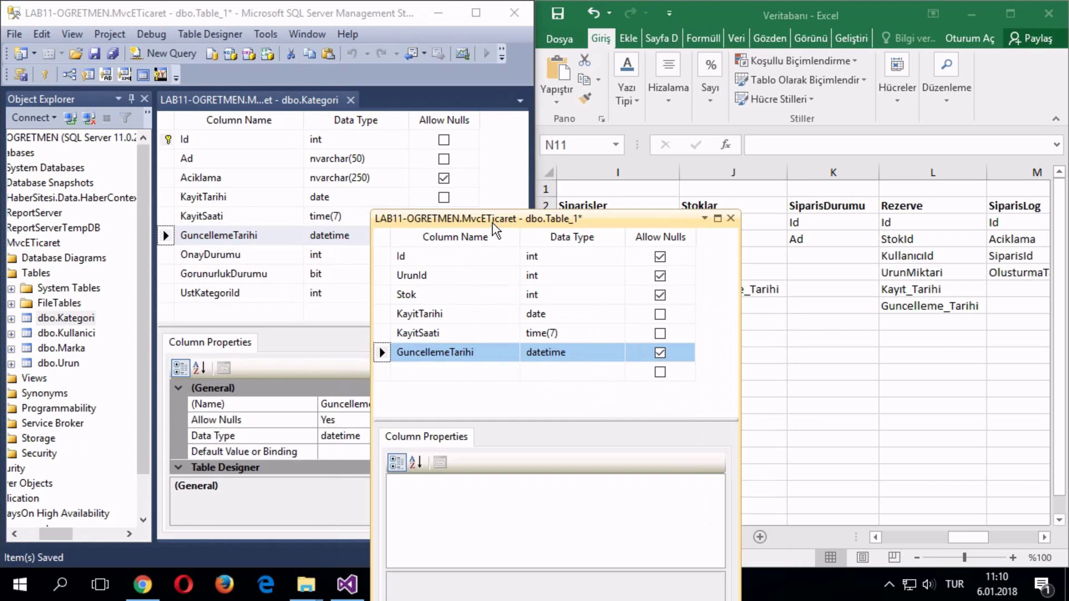
pyautogui.click(383, 256)
pyautogui.rightClick(383, 256)
pyautogui.click(453, 274)
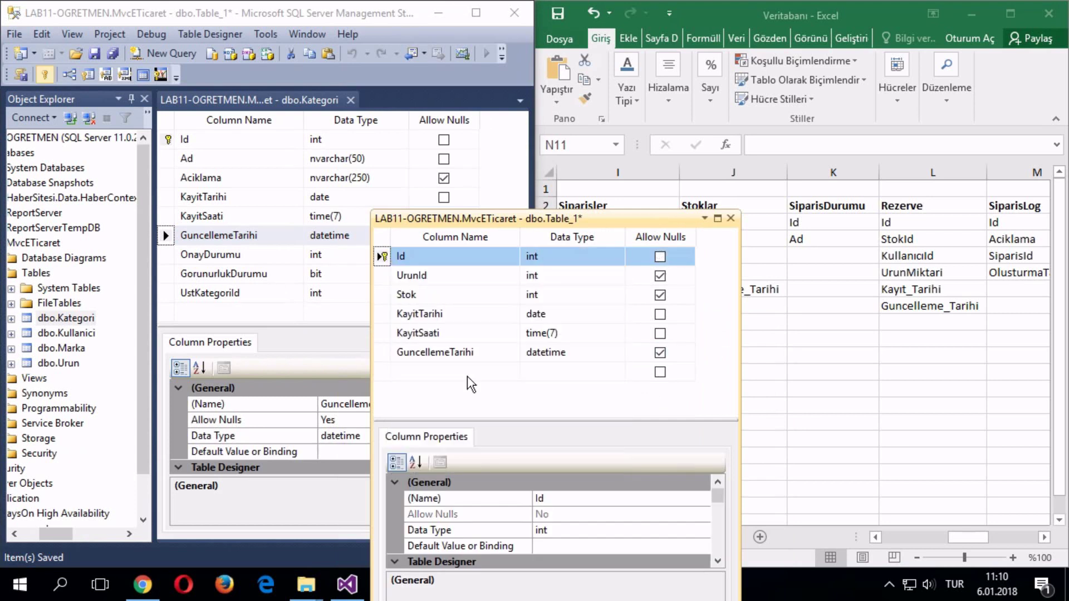
pyautogui.scroll(-4, 501, 529)
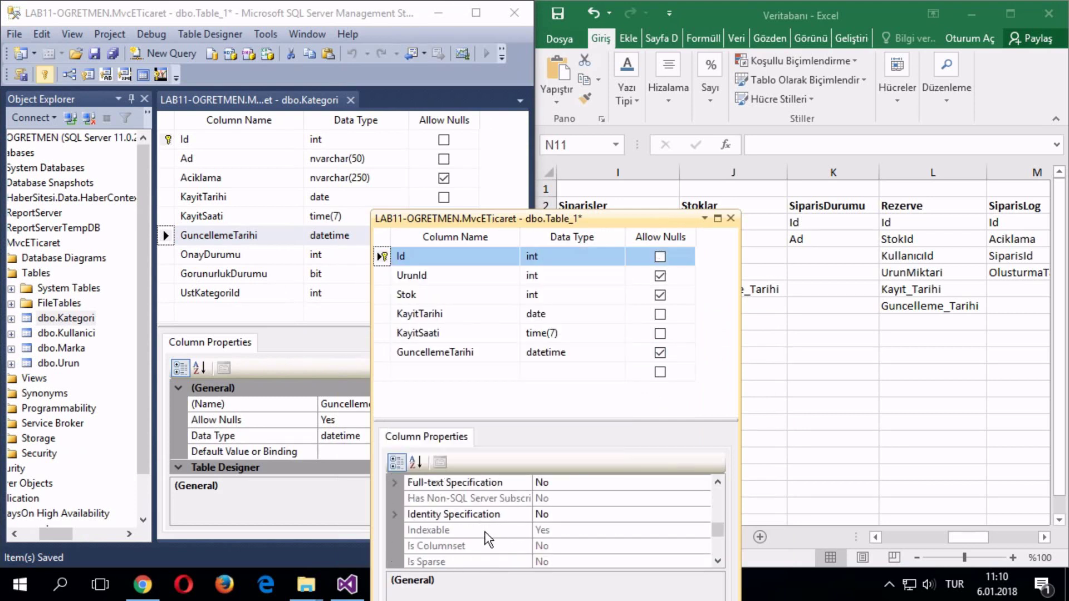
pyautogui.doubleClick(472, 516)
pyautogui.click(565, 530)
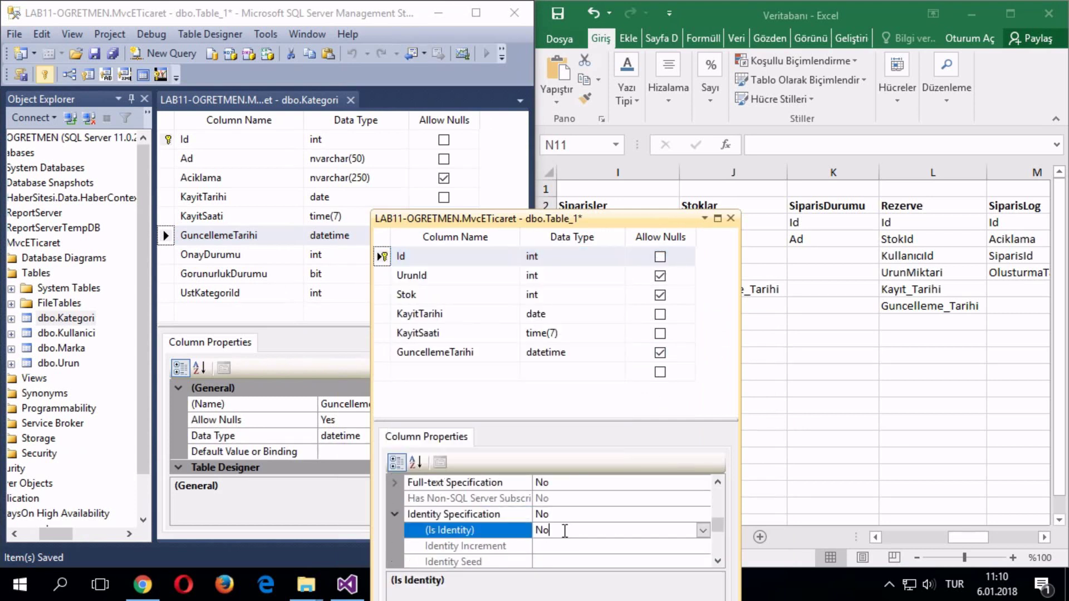
pyautogui.doubleClick(564, 531)
# Step: Save the new table as Stok, and close its design along with the Kategori design
pyautogui.hotkey('ctrl', 's')
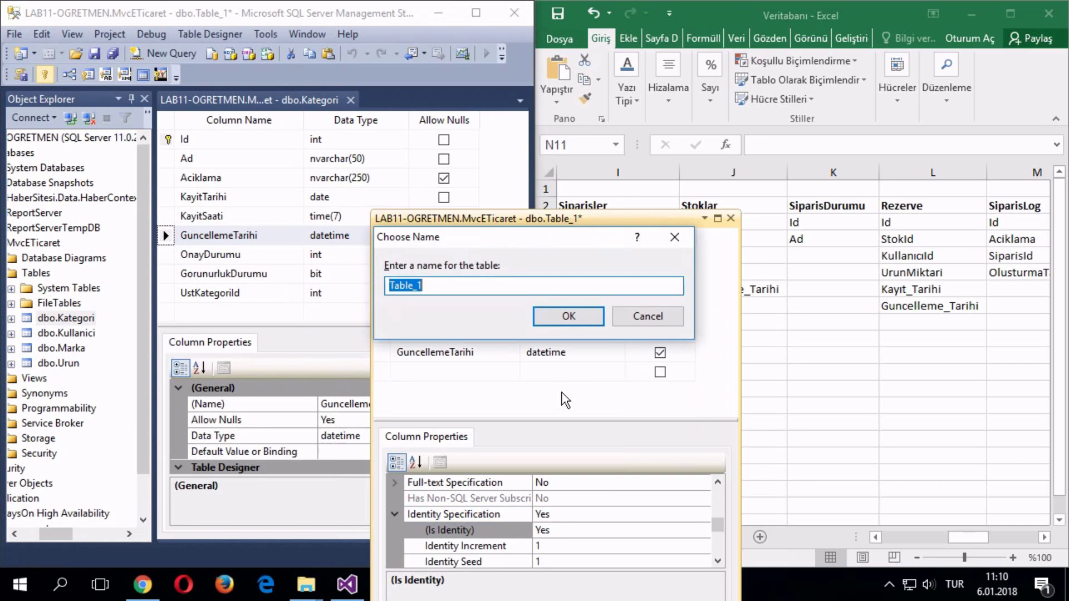
pyautogui.write('Stok')
pyautogui.press('Return')
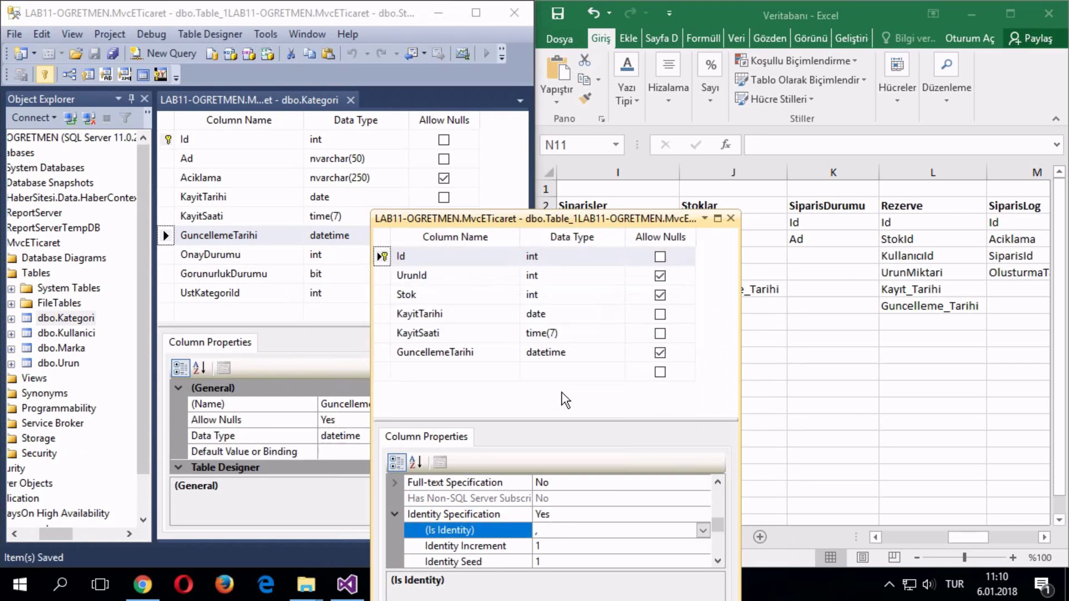
pyautogui.click(534, 349)
pyautogui.click(730, 218)
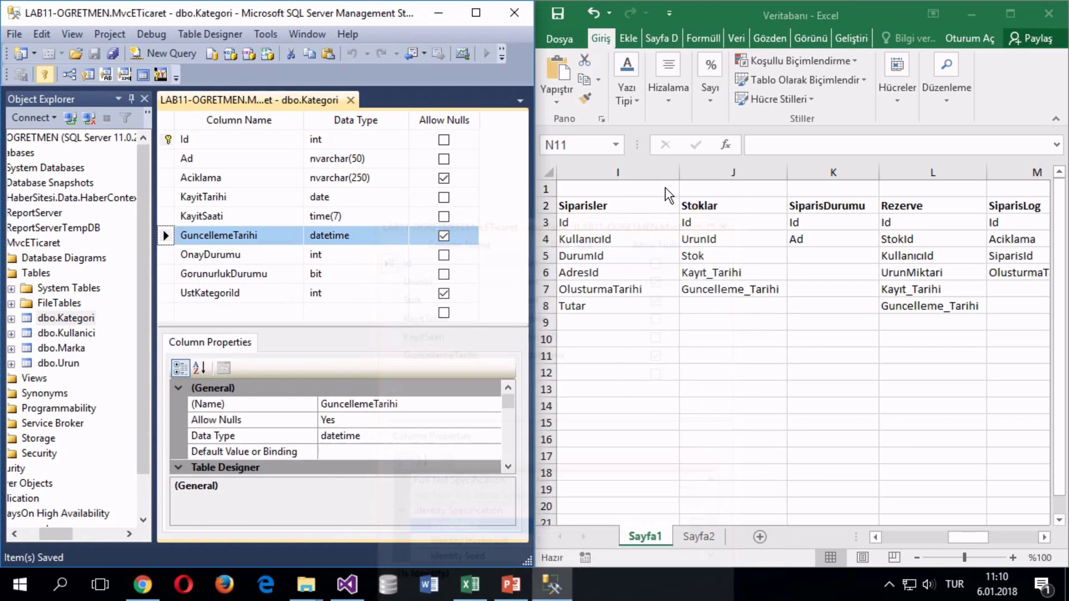
pyautogui.click(350, 100)
# Step: Refresh the database's table list and open the Stok table in design view
pyautogui.rightClick(49, 255)
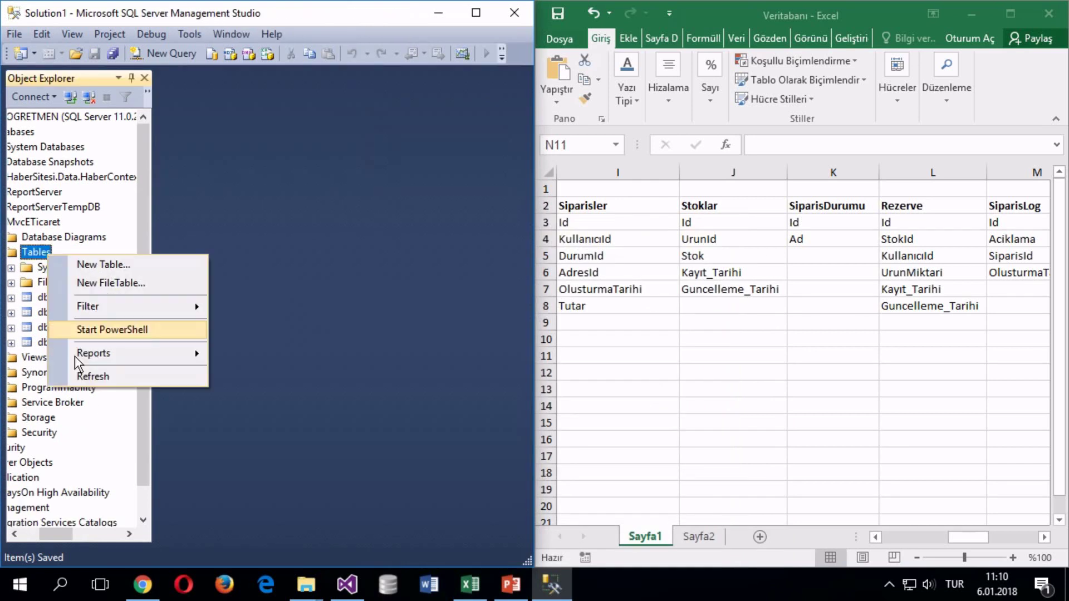
pyautogui.click(93, 377)
pyautogui.doubleClick(65, 399)
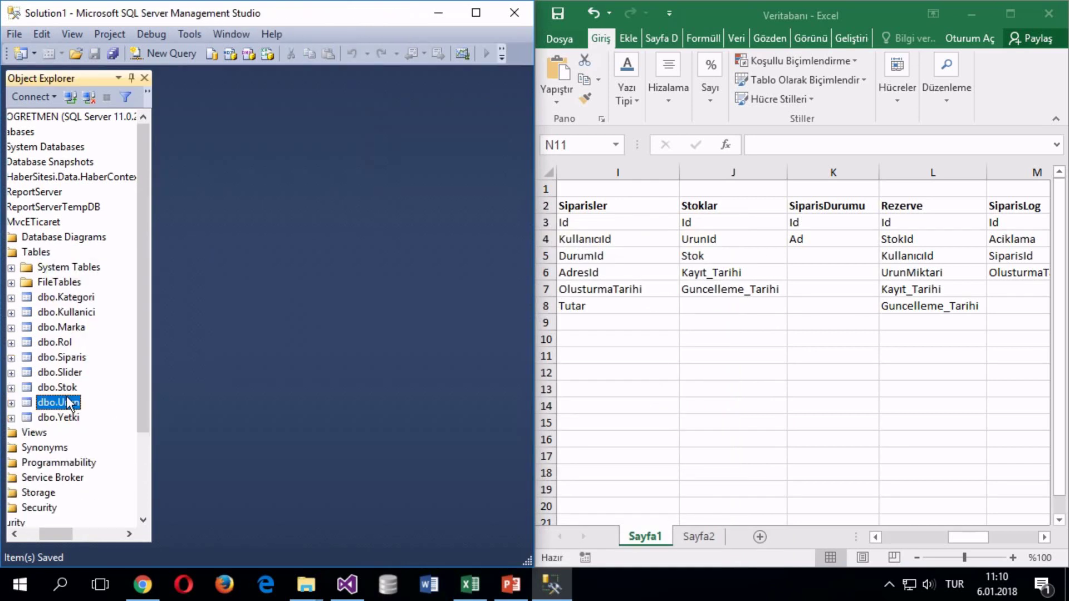
pyautogui.click(62, 390)
pyautogui.rightClick(59, 389)
pyautogui.click(84, 306)
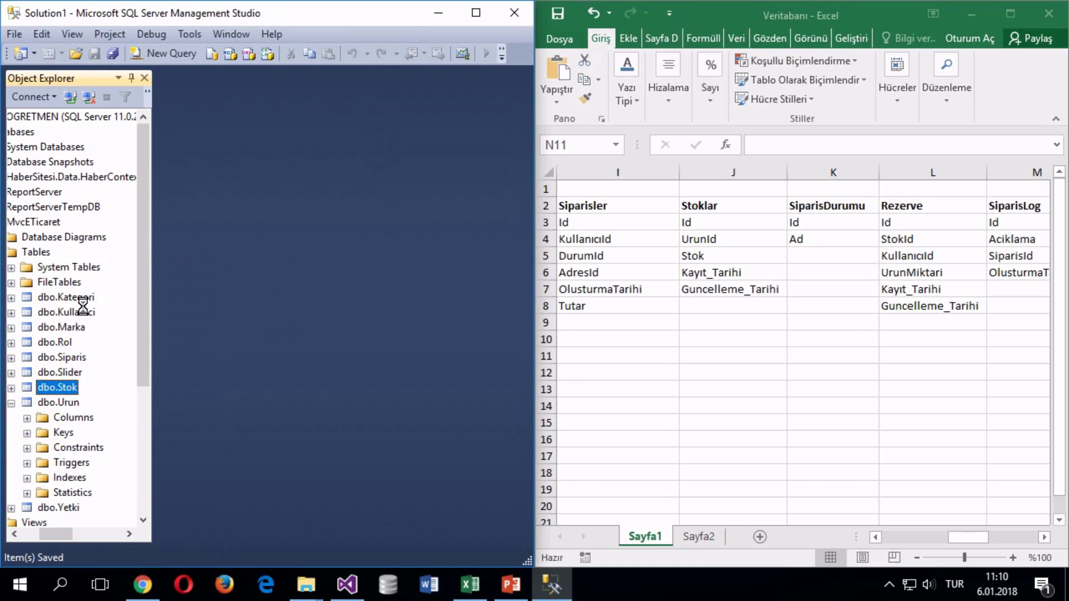
pyautogui.click(347, 102)
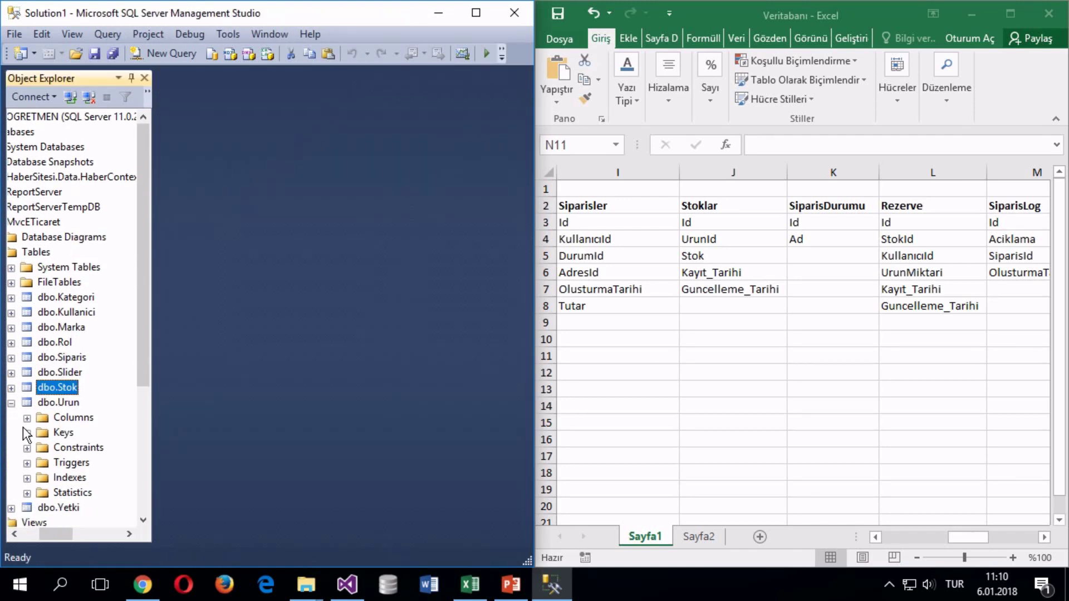
pyautogui.rightClick(64, 387)
pyautogui.click(106, 287)
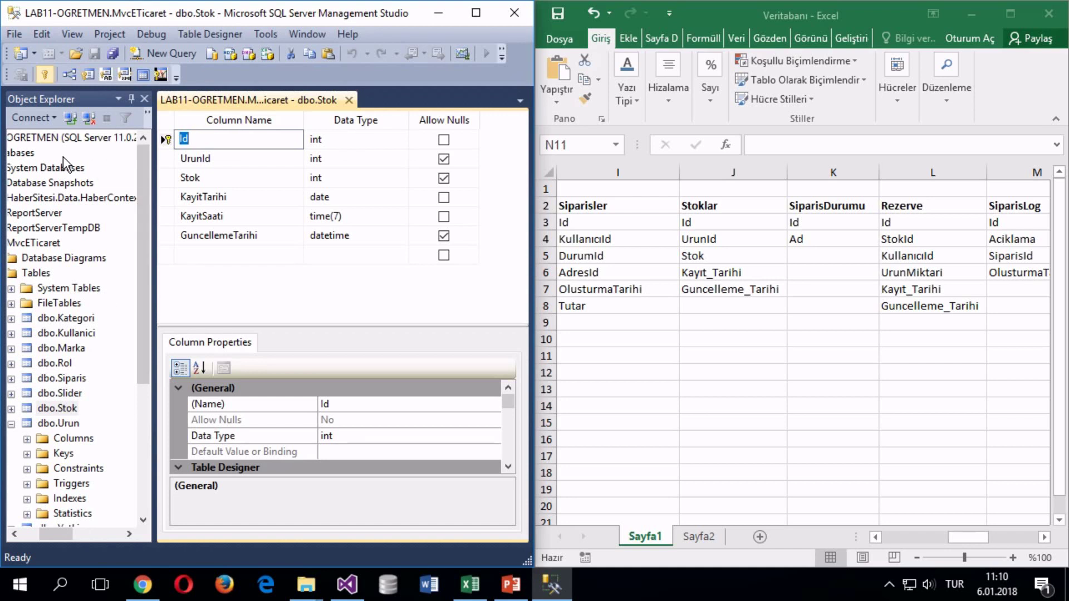
pyautogui.click(167, 139)
# Step: Start another new table in MvcETicaret with an Id column of type int
pyautogui.click(35, 272)
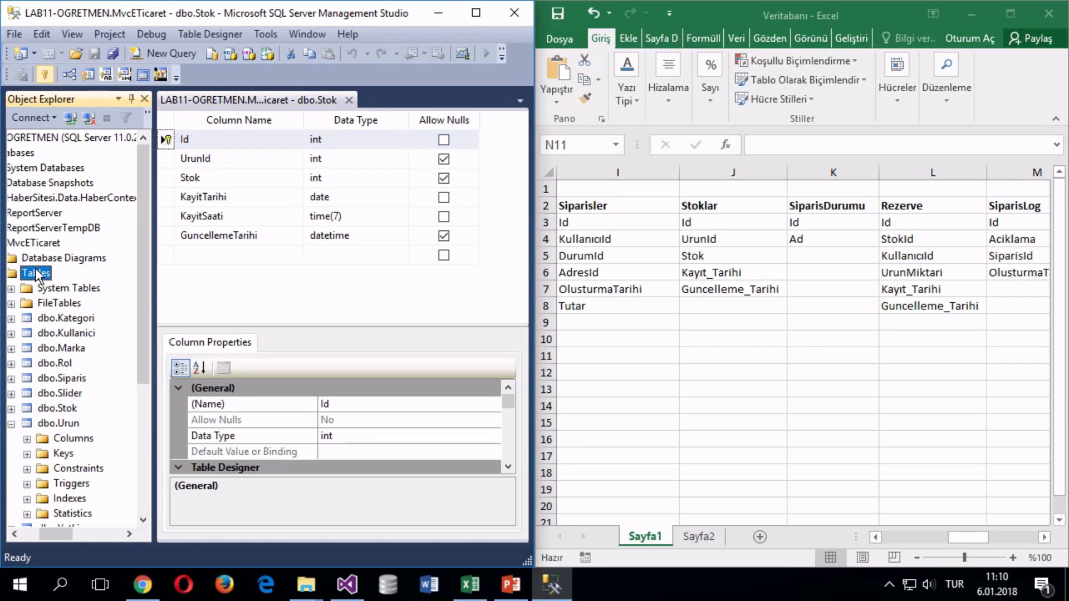
pyautogui.rightClick(35, 272)
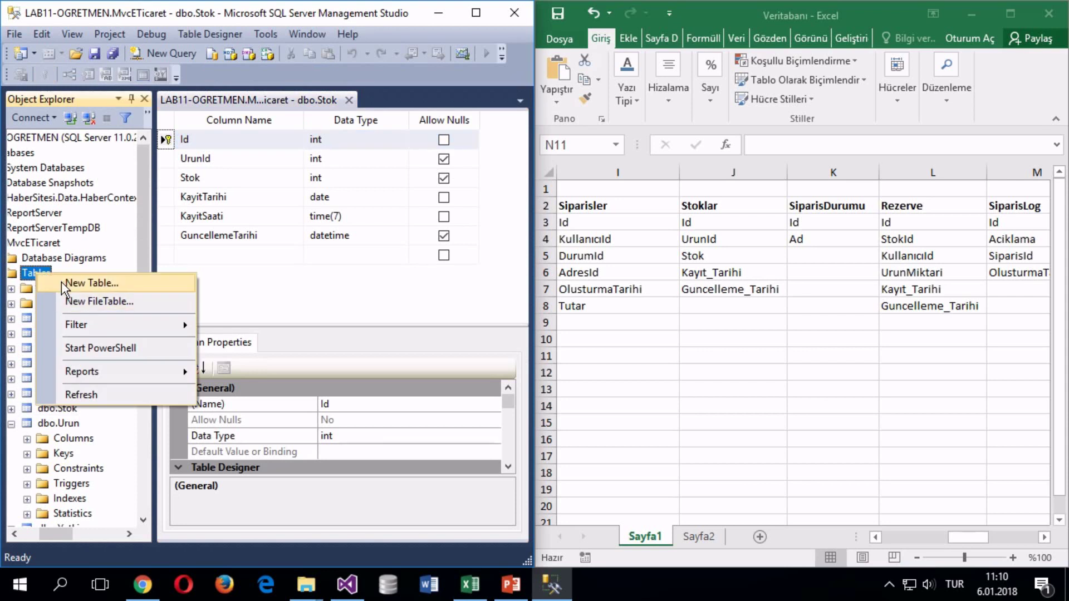
pyautogui.click(61, 281)
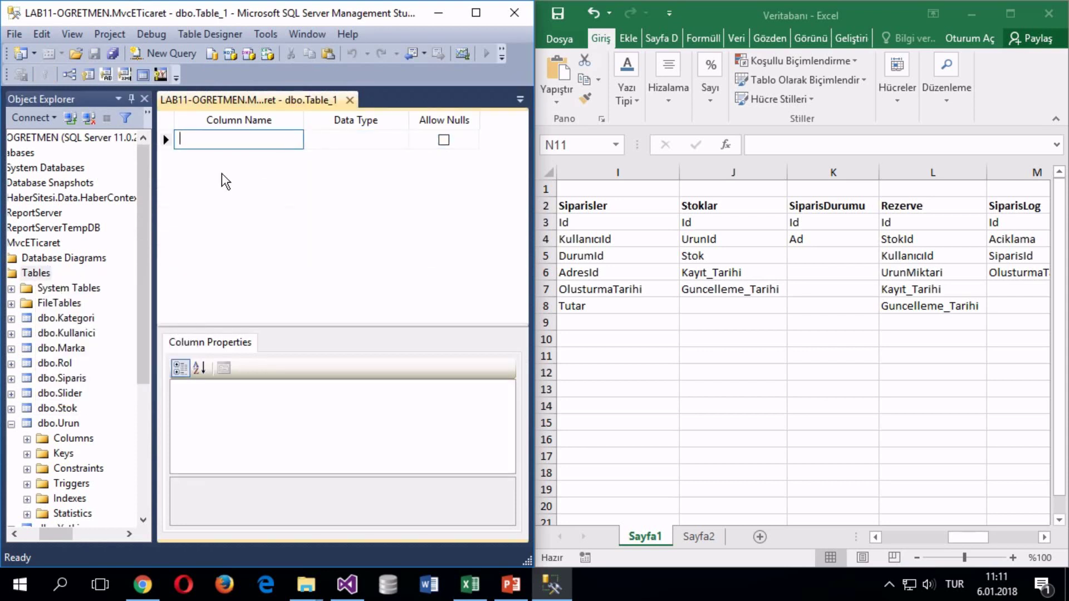
pyautogui.write('Id')
pyautogui.press('Tab')
pyautogui.write('int')
pyautogui.press('Return')
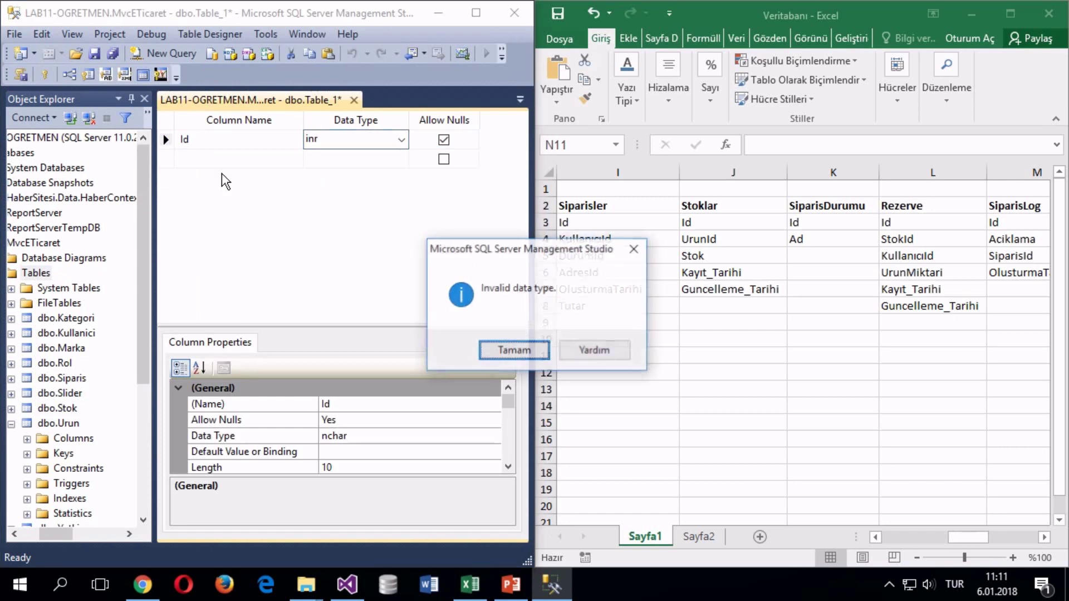
pyautogui.press('Return')
pyautogui.write('int')
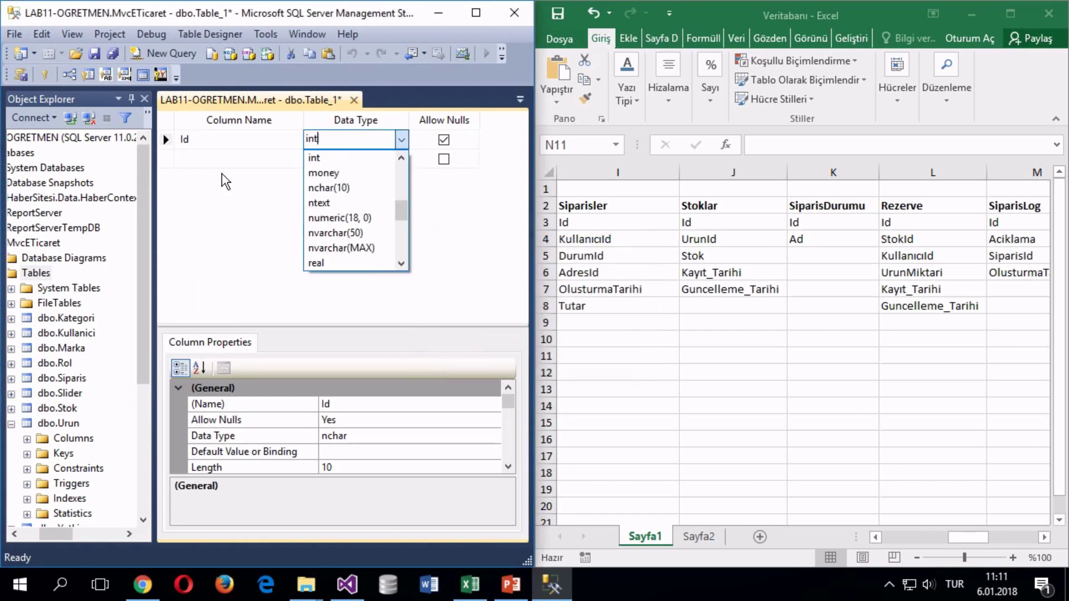
pyautogui.press('Return')
# Step: Add an Ad column of type nchar(50) below Id
pyautogui.press('Down')
pyautogui.hotkey('shift', 'Tab')
pyautogui.write('Ad')
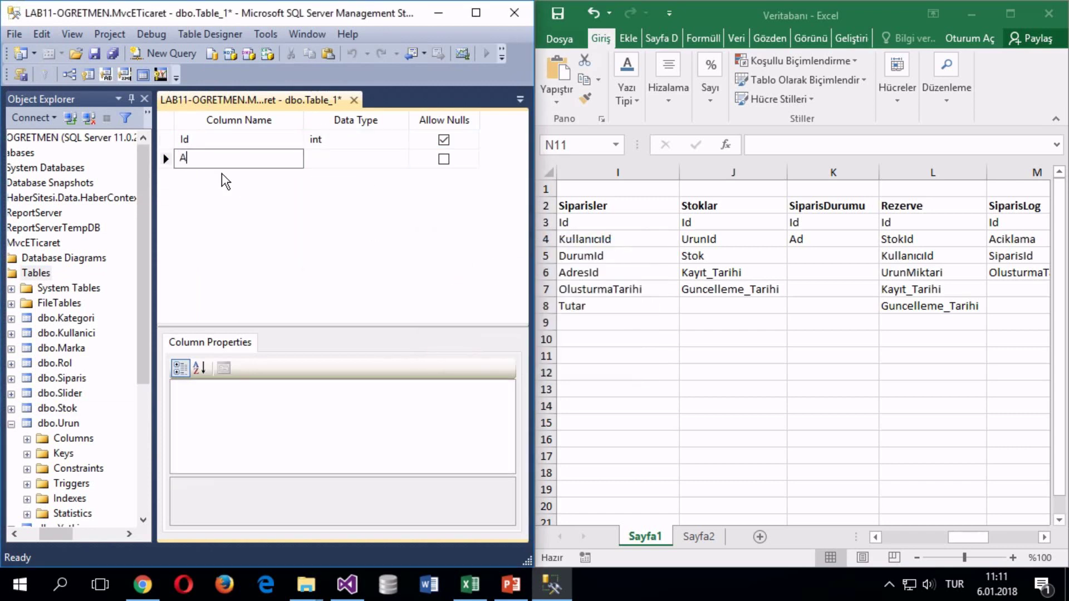
pyautogui.press('Tab')
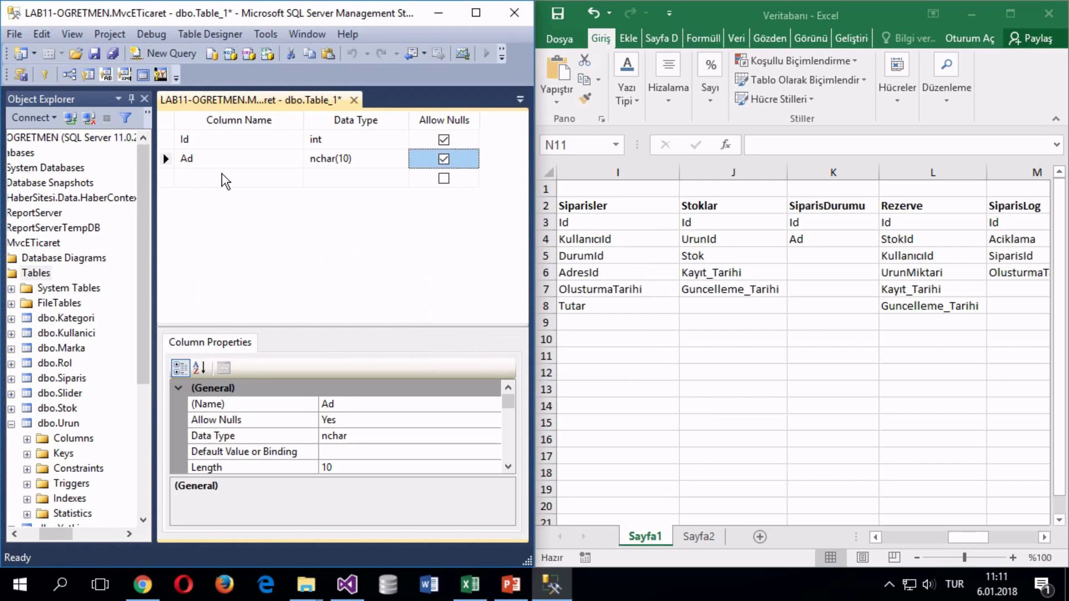
pyautogui.click(335, 155)
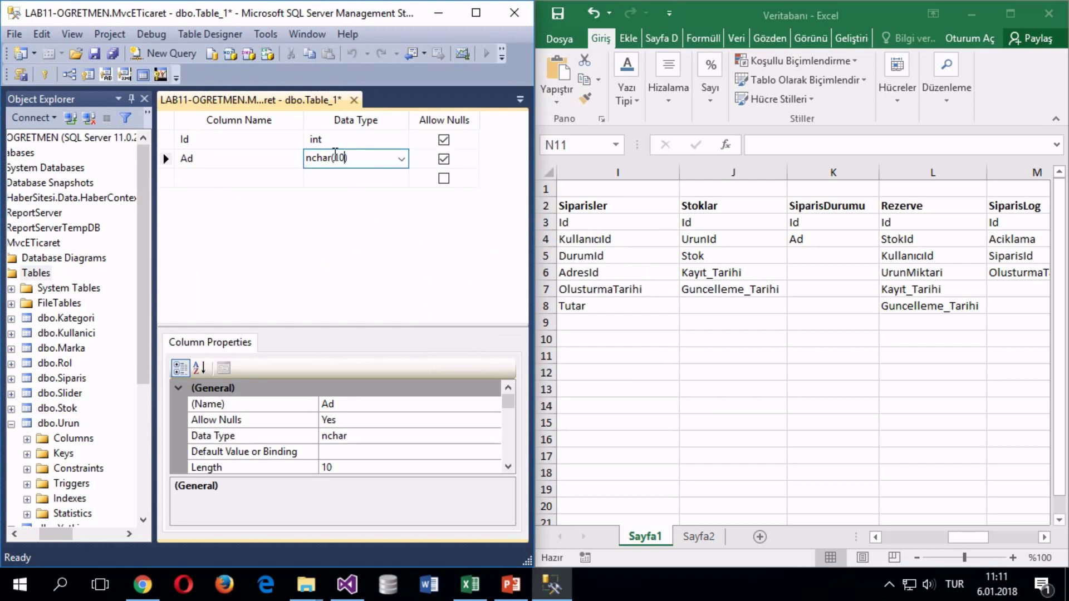
pyautogui.press('Delete')
pyautogui.write('5')
pyautogui.click(273, 179)
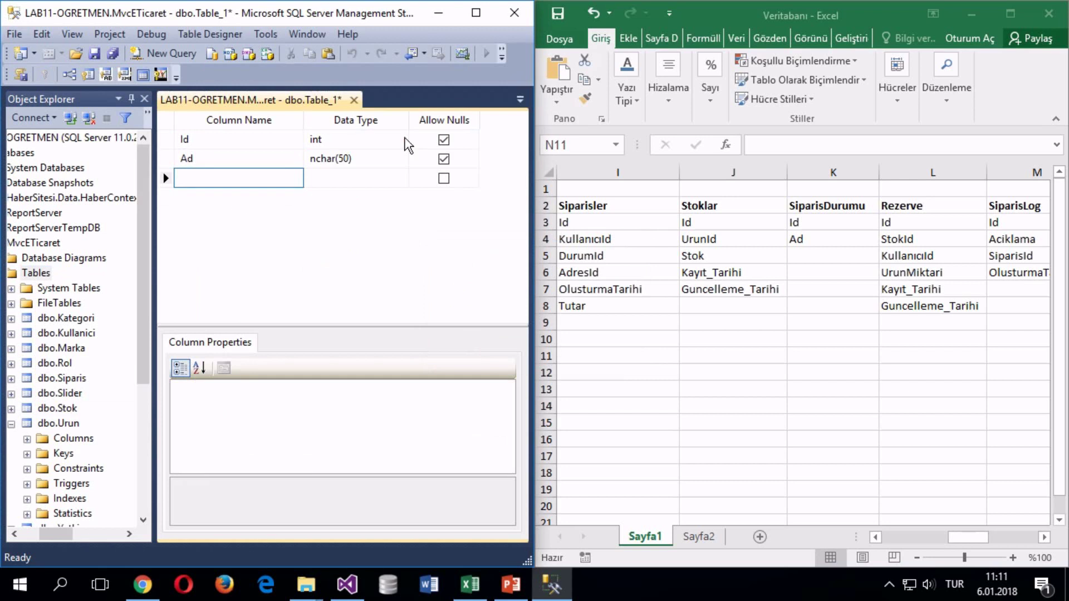
# Step: Make Id the primary key of the table containing the Ad column and set its Is Identity property to Yes
pyautogui.rightClick(168, 141)
pyautogui.click(174, 150)
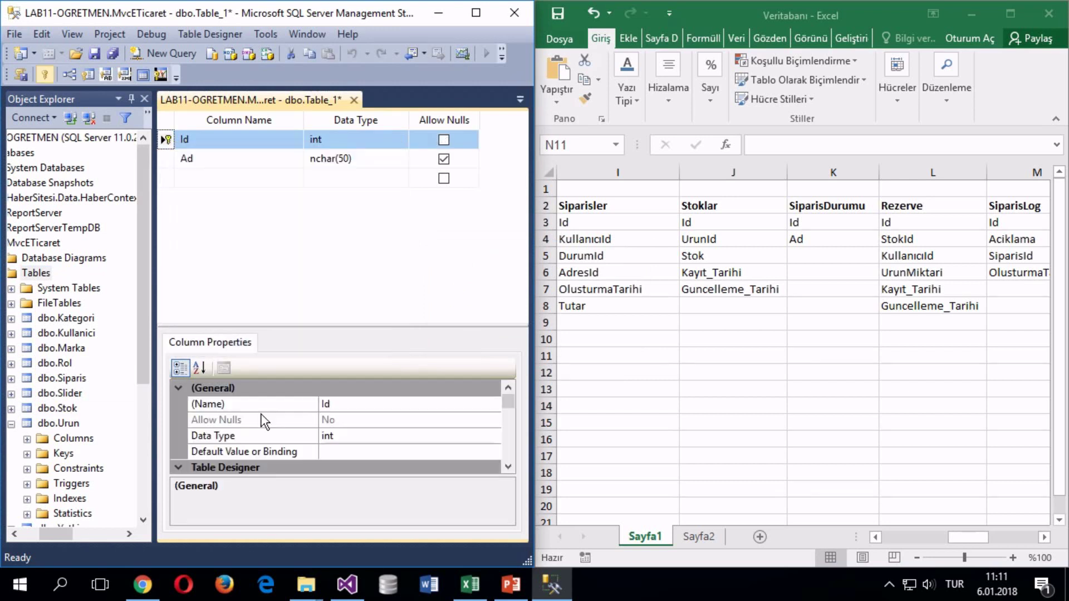
pyautogui.scroll(-5, 311, 450)
pyautogui.doubleClick(303, 424)
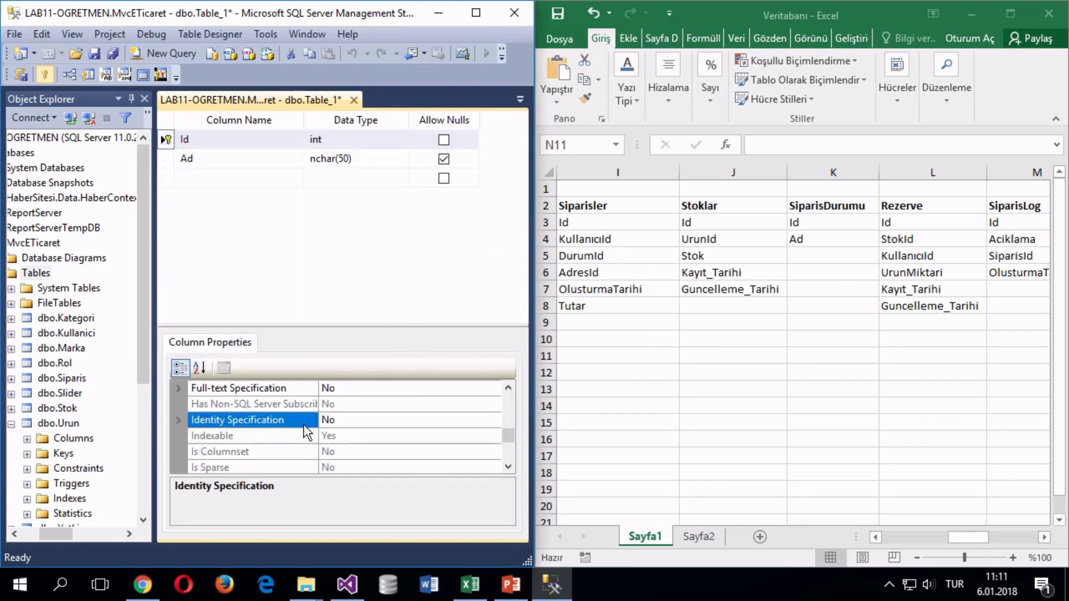
pyautogui.click(338, 435)
pyautogui.doubleClick(338, 434)
# Step: Save the new table as SiparisDurumu and close its design
pyautogui.hotkey('ctrl', 's')
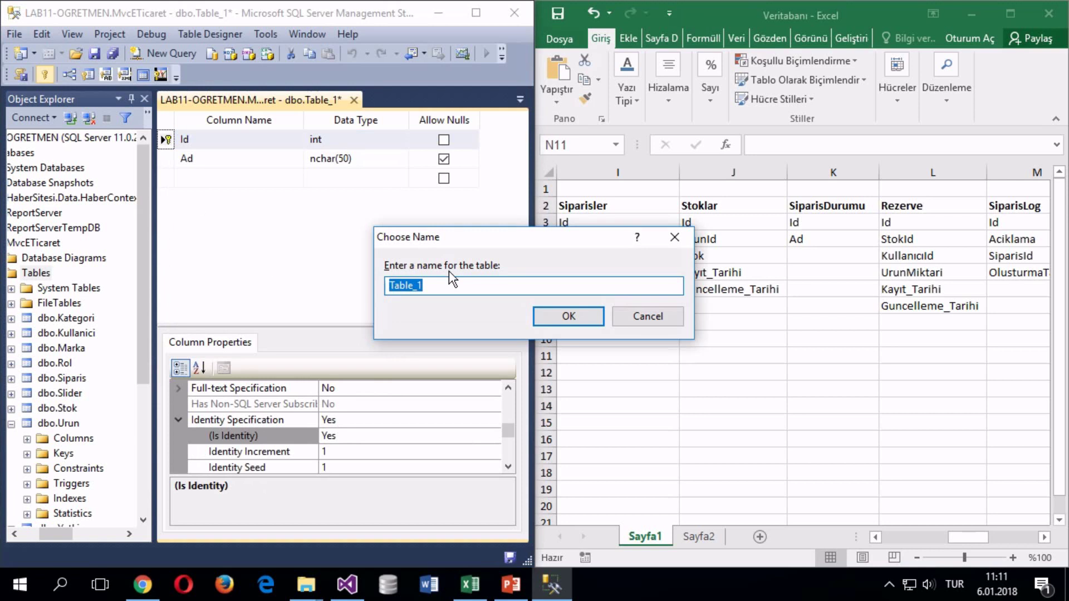
pyautogui.write('Sia')
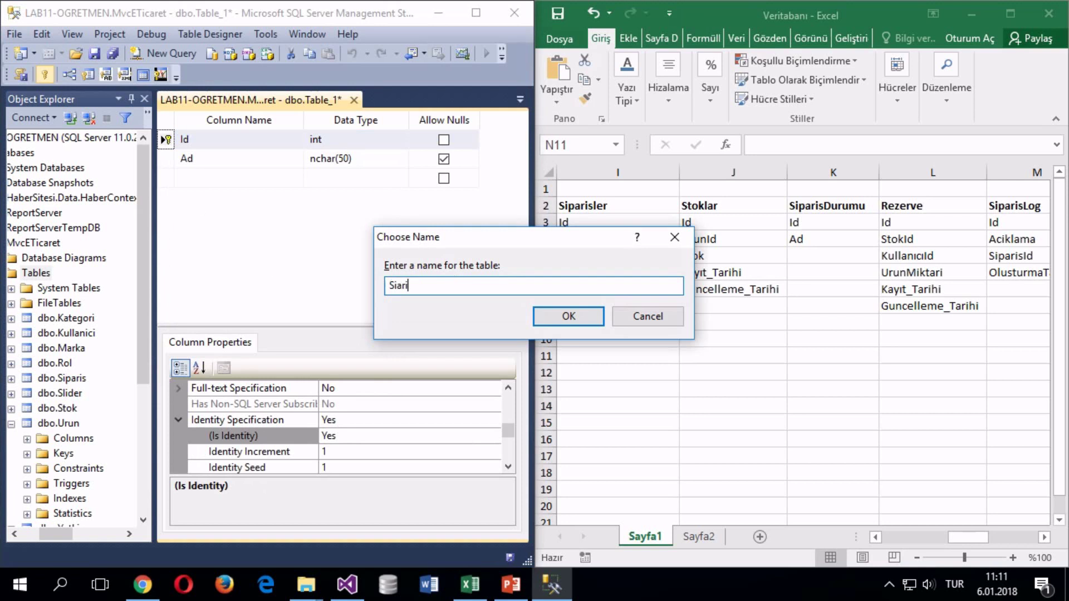
pyautogui.press('BackSpace')
pyautogui.write('parisDurumu')
pyautogui.press('Return')
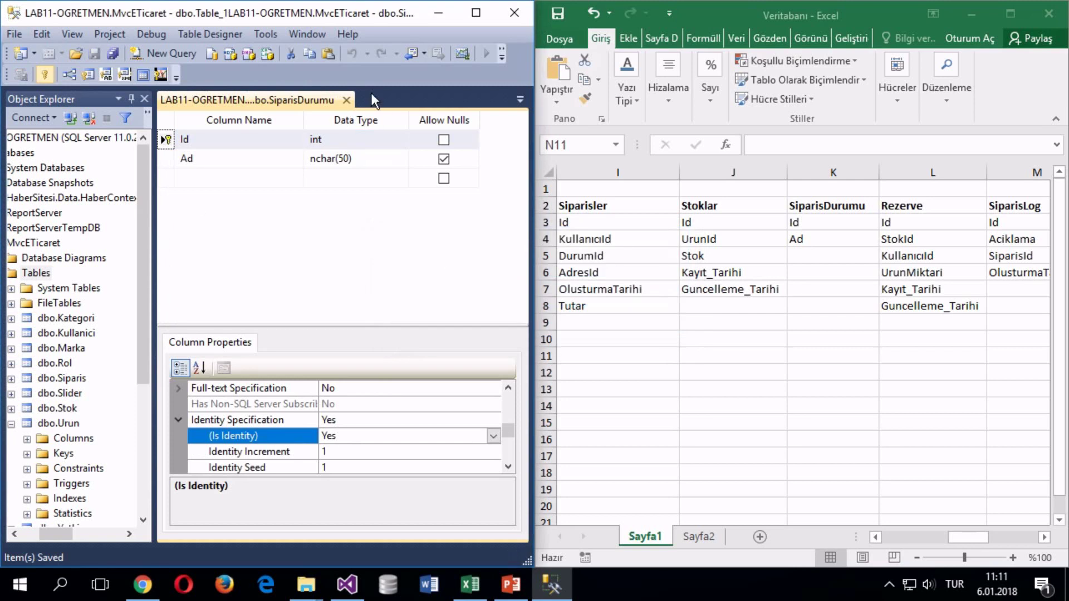
pyautogui.click(346, 101)
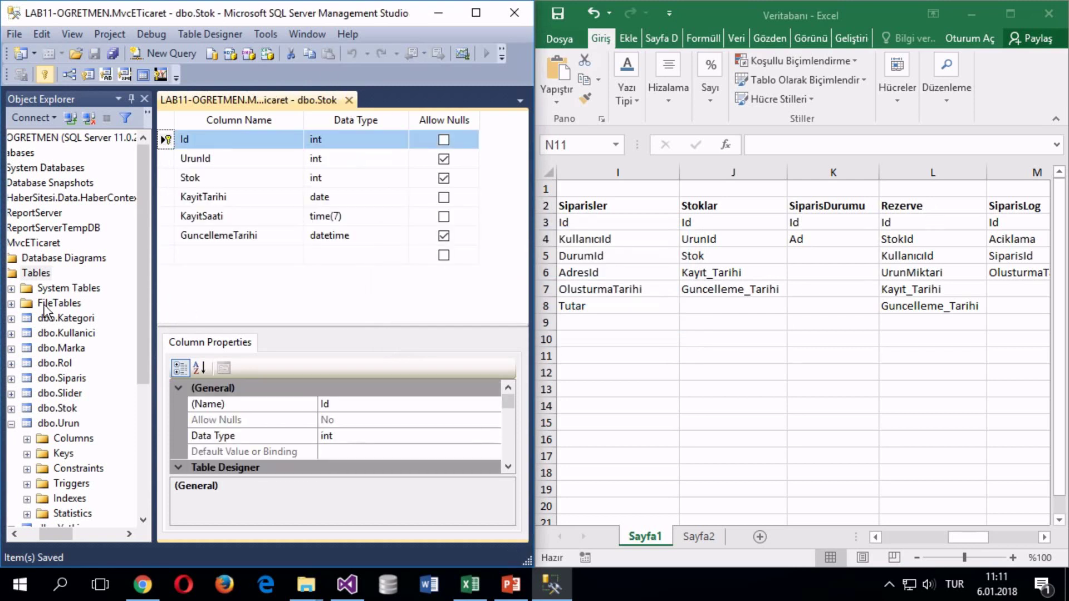
# Step: Create a new table for the Rezerve plan and add an Id column of type int
pyautogui.click(39, 272)
pyautogui.rightClick(39, 272)
pyautogui.click(83, 282)
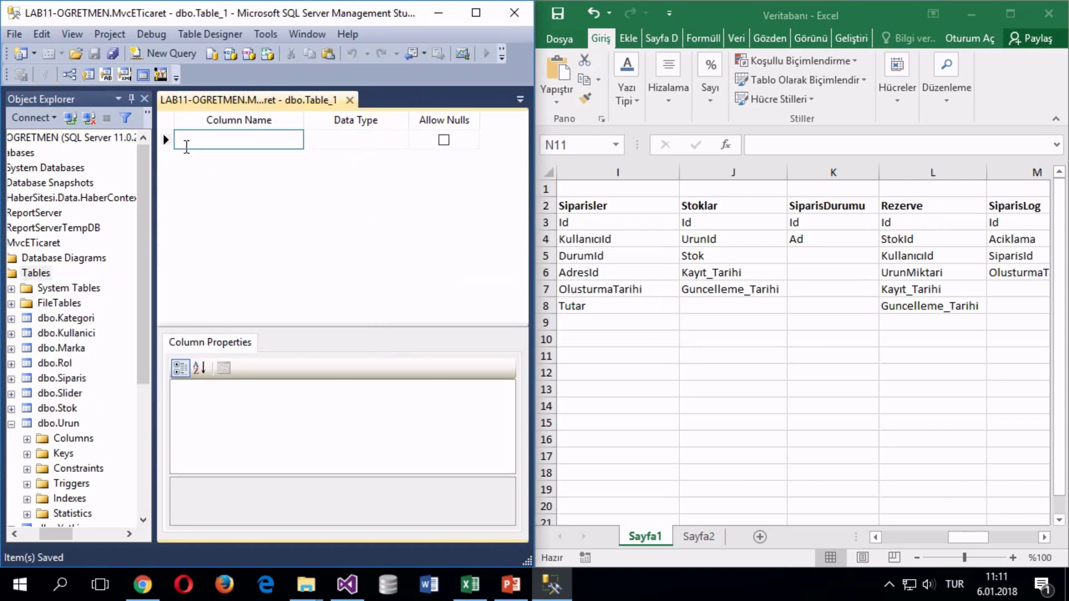
pyautogui.write('Id')
pyautogui.press('Tab')
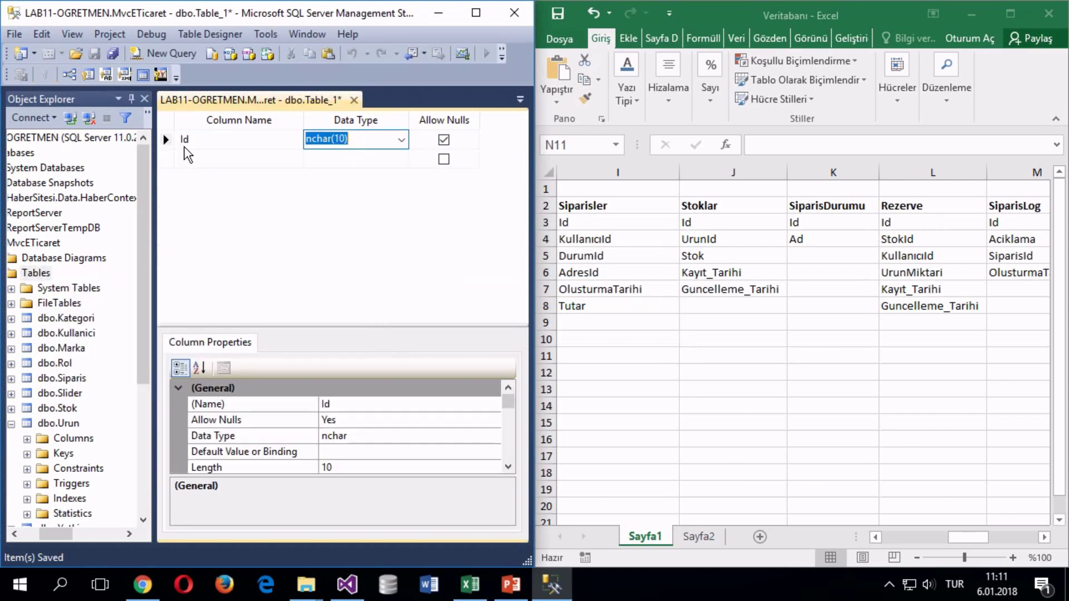
pyautogui.write('int')
pyautogui.press('Tab')
pyautogui.press('Tab')
# Step: Add a StokId column of type int to the new reservation table
pyautogui.write('Sto')
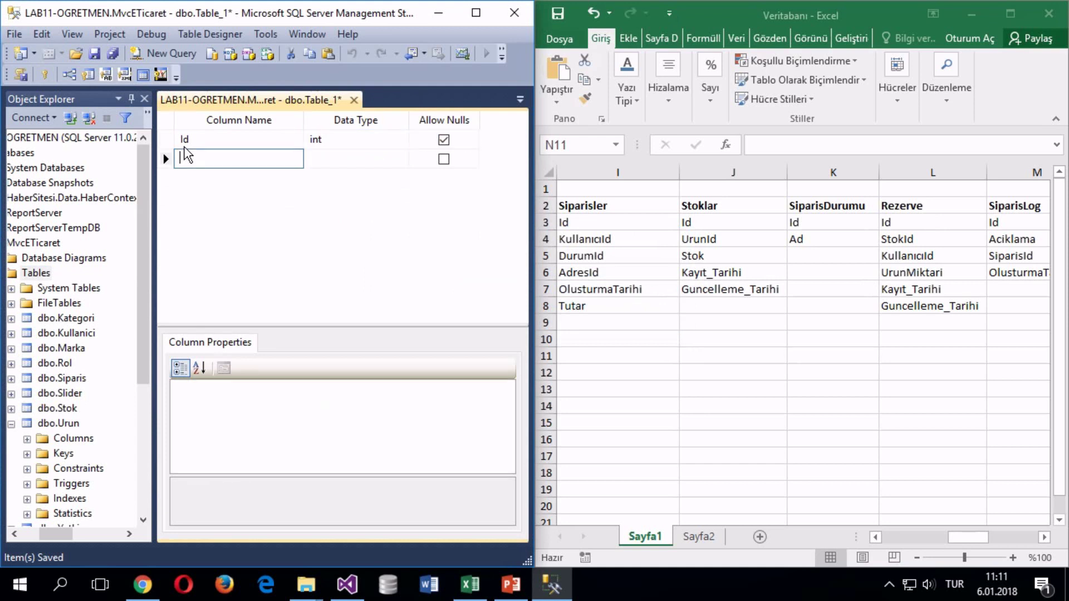
pyautogui.press('Tab')
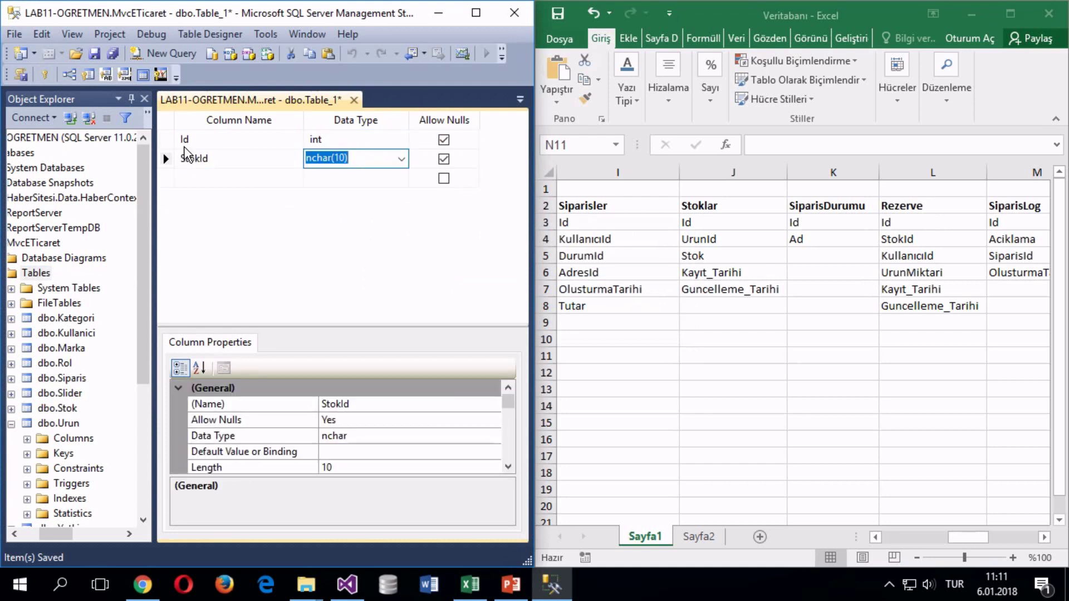
pyautogui.write('nin')
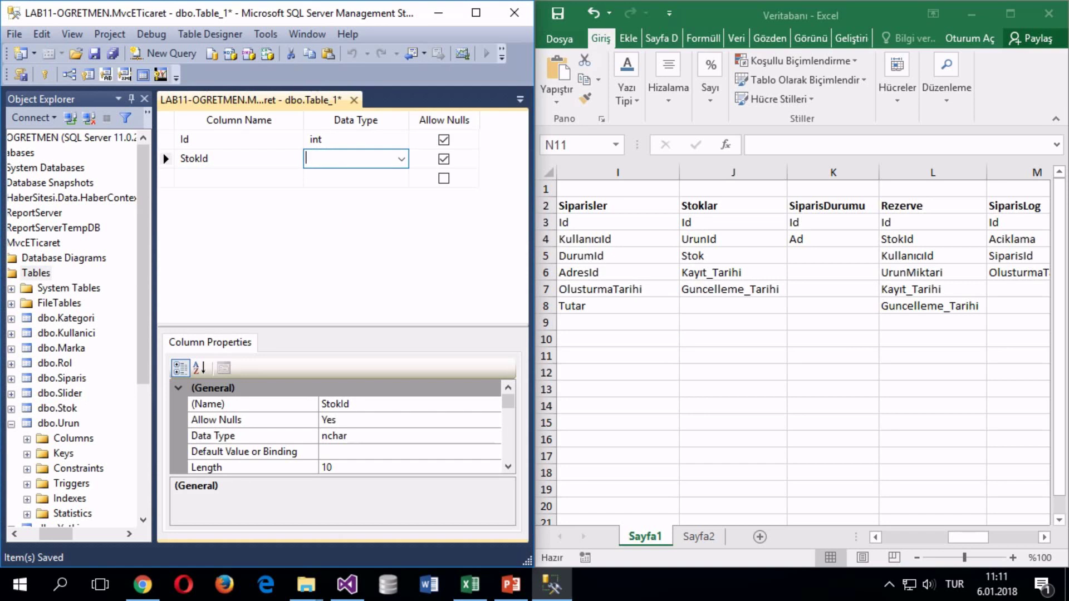
pyautogui.write('int')
pyautogui.press('Tab')
pyautogui.press('Tab')
# Step: Add a KullaniciId column of type int to the new reservation table
pyautogui.write('K')
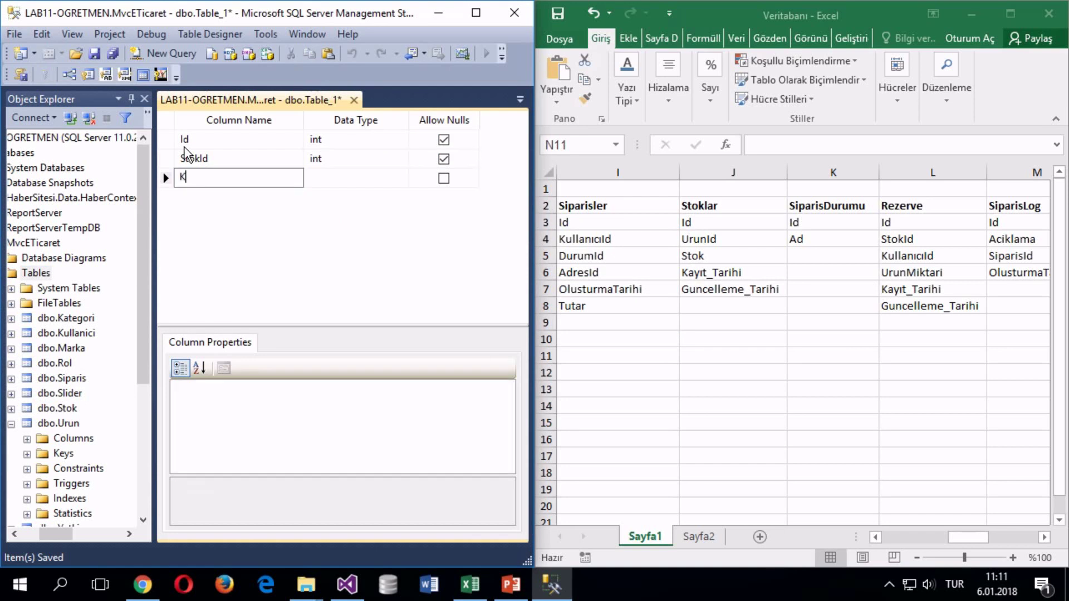
pyautogui.write('ullanı')
pyautogui.press('Tab')
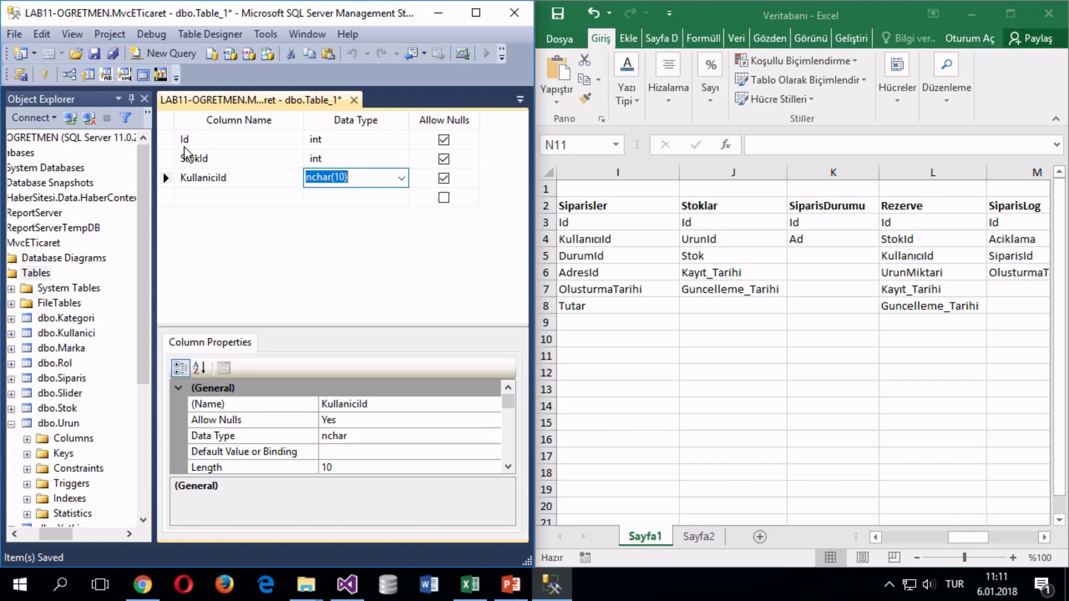
pyautogui.write('int')
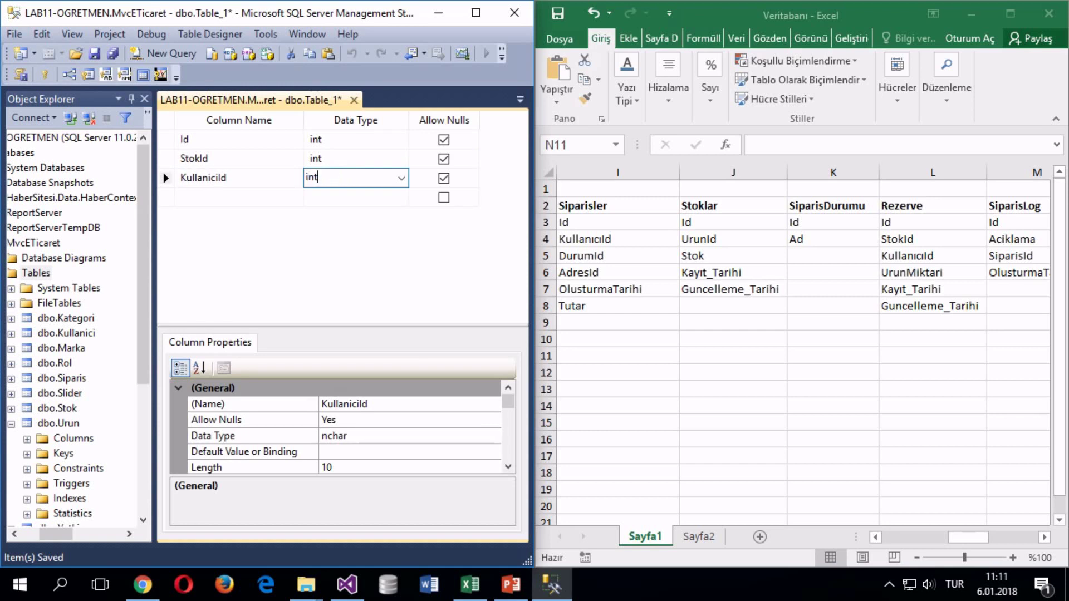
pyautogui.press('Return')
pyautogui.press('Escape')
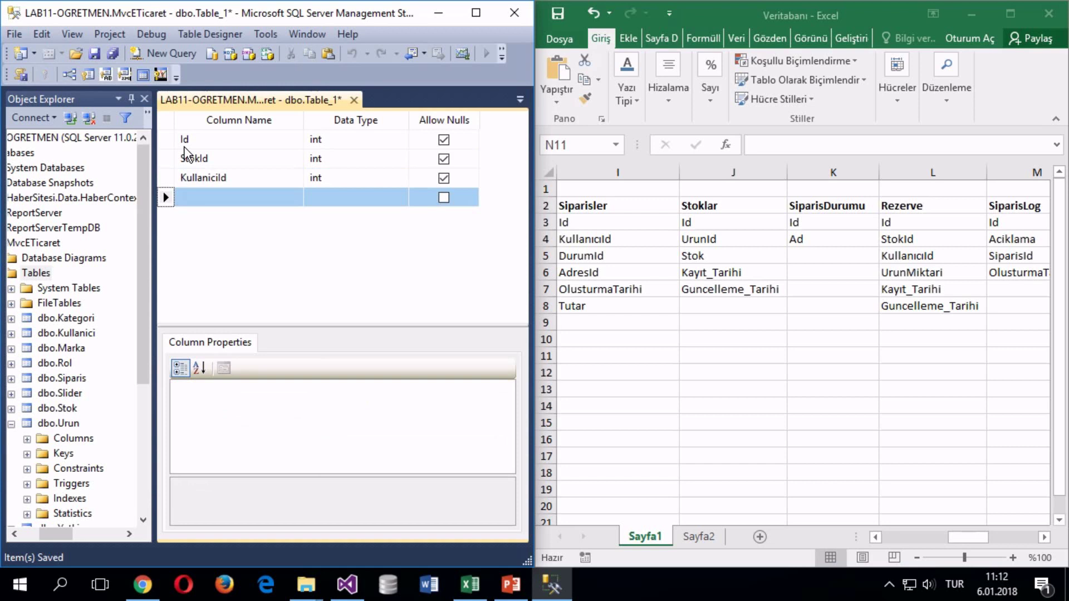
# Step: Add a UrunMiktari column of type int to the new reservation table
pyautogui.click(196, 189)
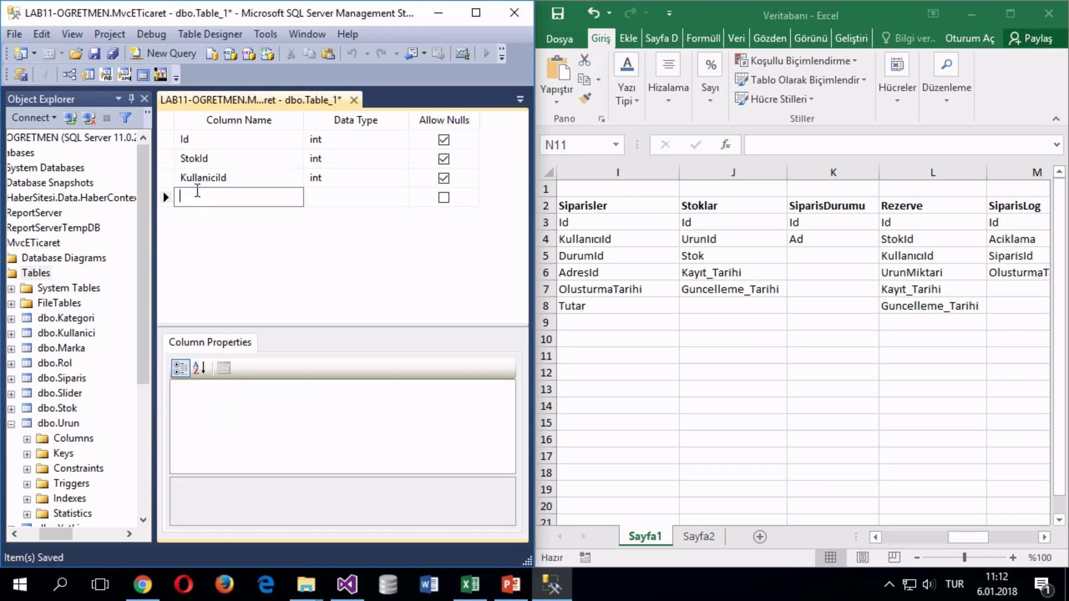
pyautogui.write('UrunMiktari')
pyautogui.press('Tab')
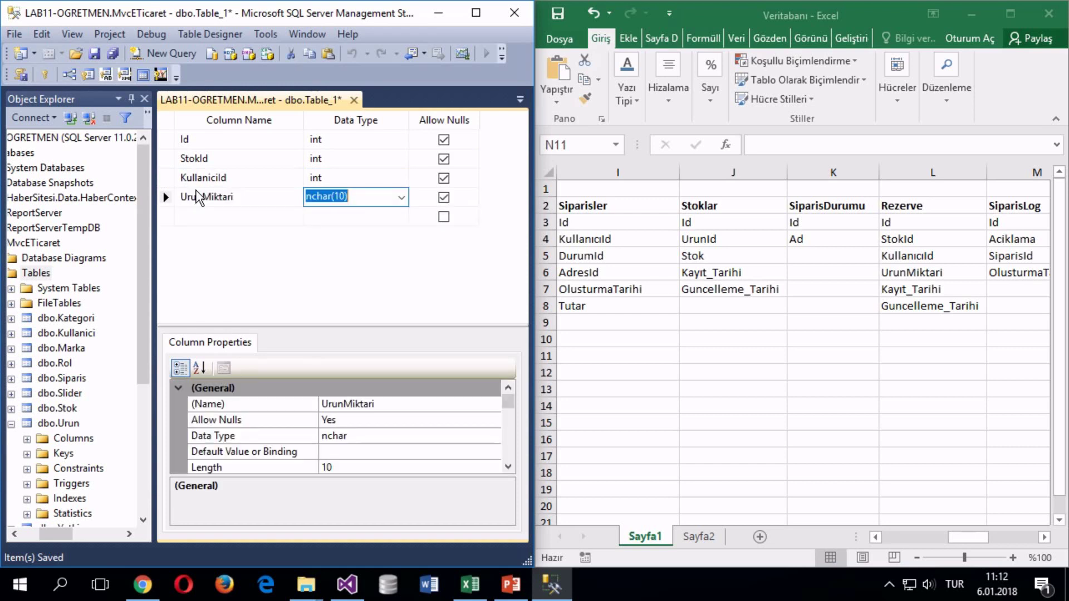
pyautogui.write('int')
pyautogui.press('Tab')
pyautogui.press('Tab')
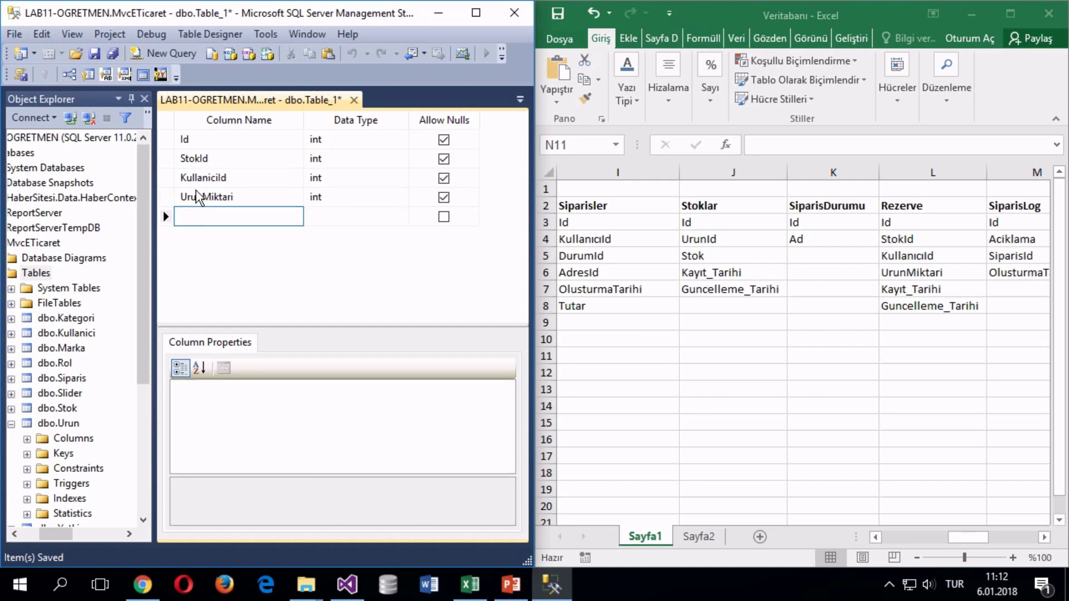
# Step: Switch to the open design of the Stok table
pyautogui.click(519, 101)
pyautogui.click(590, 113)
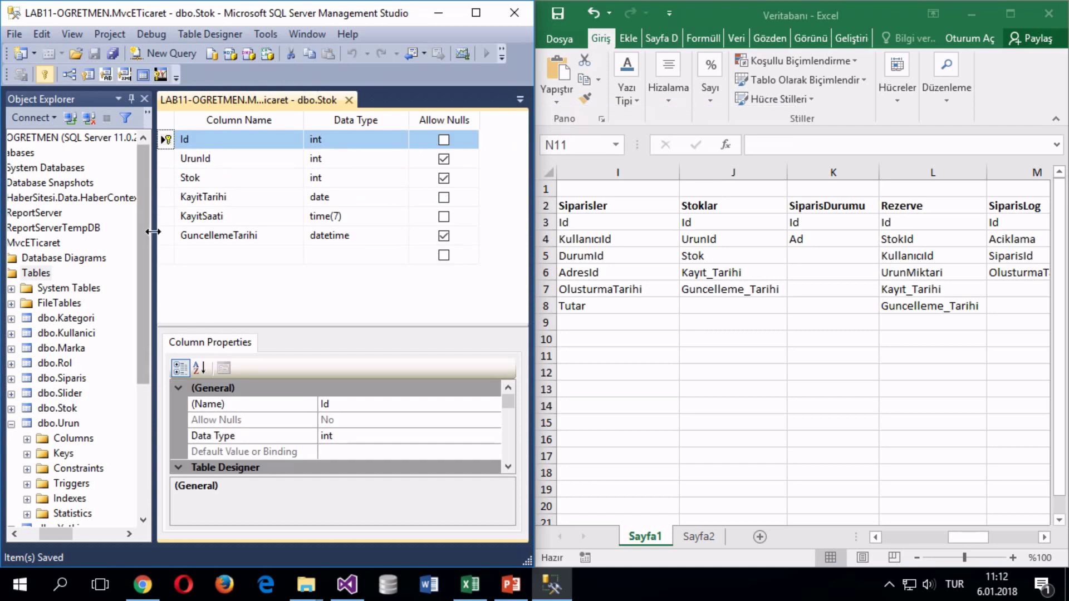
pyautogui.moveTo(165, 197); pyautogui.dragTo(164, 239)
pyautogui.hotkey('ctrl', 'v')
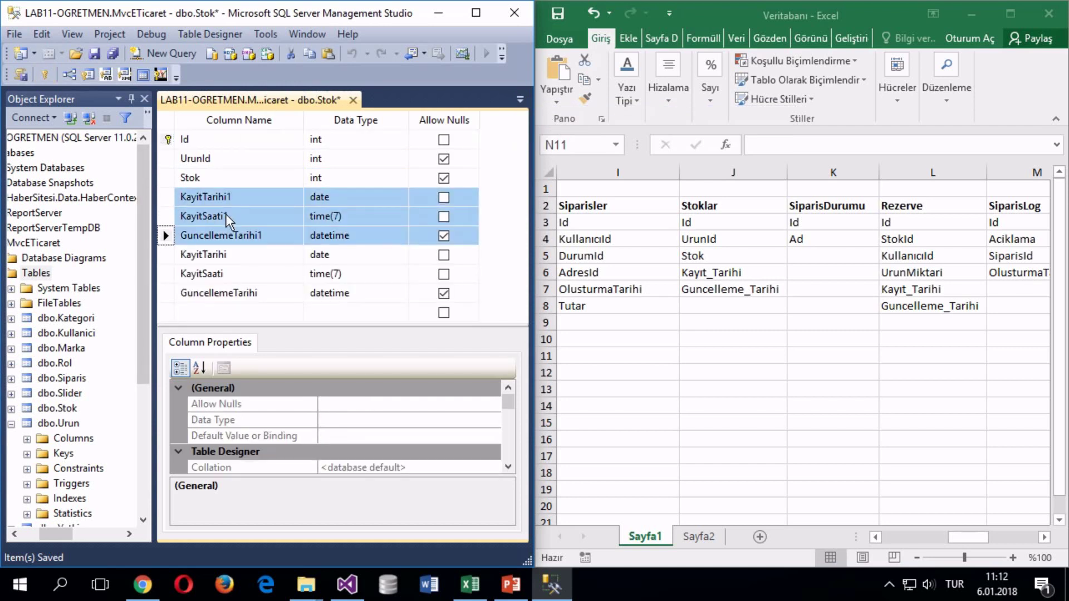
pyautogui.press('Delete')
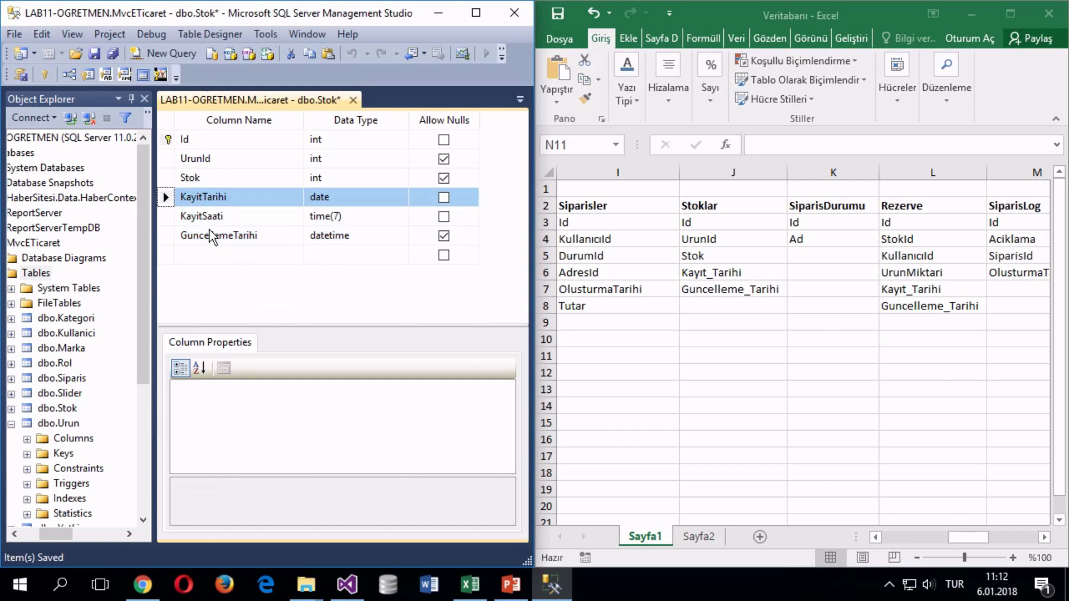
pyautogui.press('Delete')
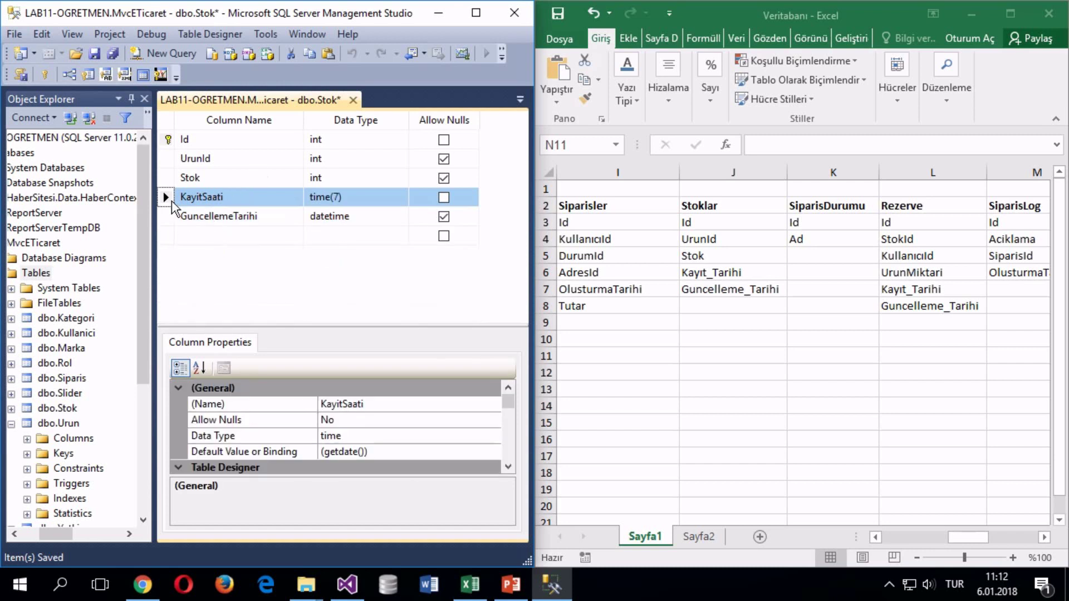
# Step: Copy the KayitTarihi column from the Kategori design into the Stok design and place it above KayitSaati
pyautogui.rightClick(63, 323)
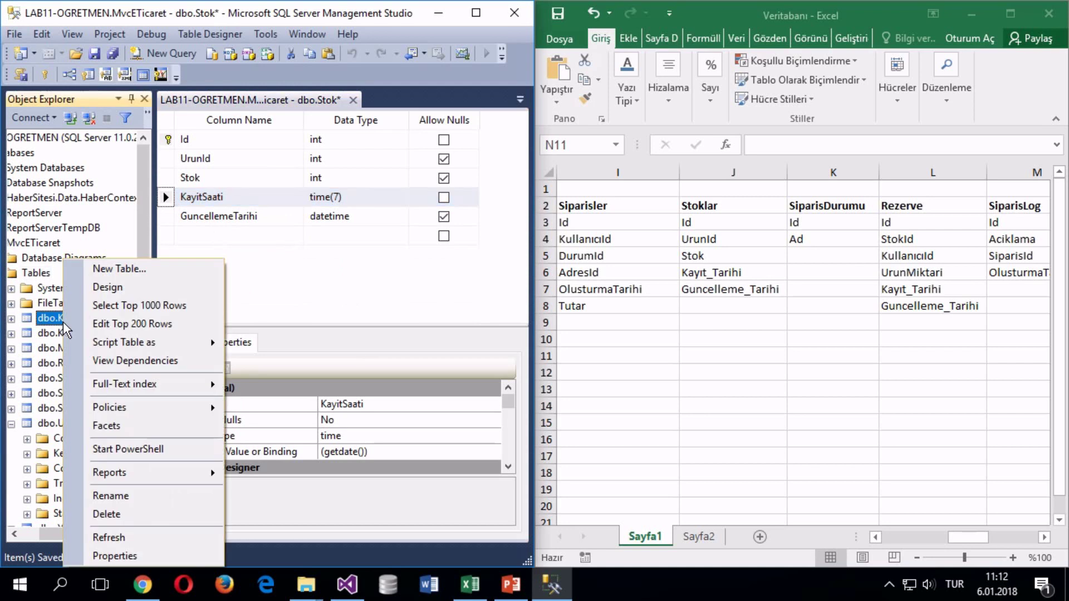
pyautogui.click(112, 288)
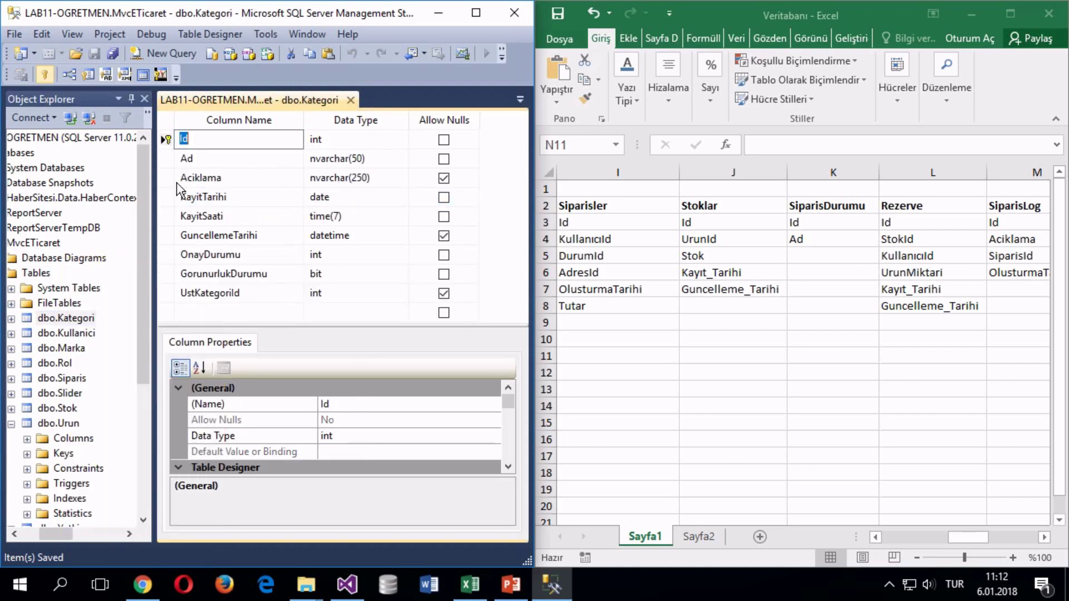
pyautogui.click(167, 197)
pyautogui.click(350, 99)
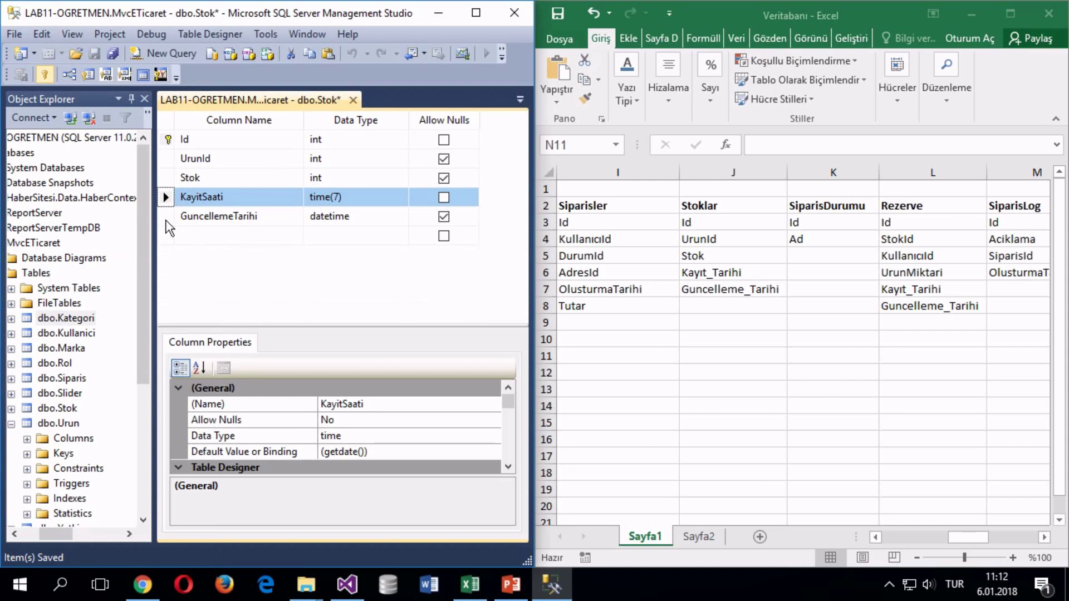
pyautogui.click(166, 235)
pyautogui.hotkey('ctrl', 'v')
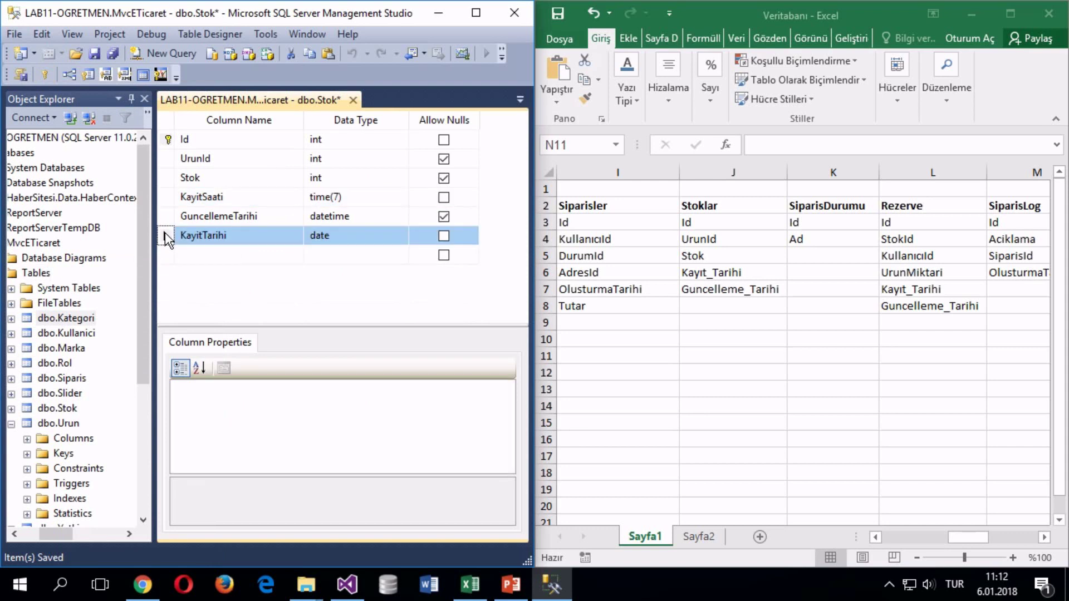
pyautogui.moveTo(166, 237); pyautogui.dragTo(166, 199)
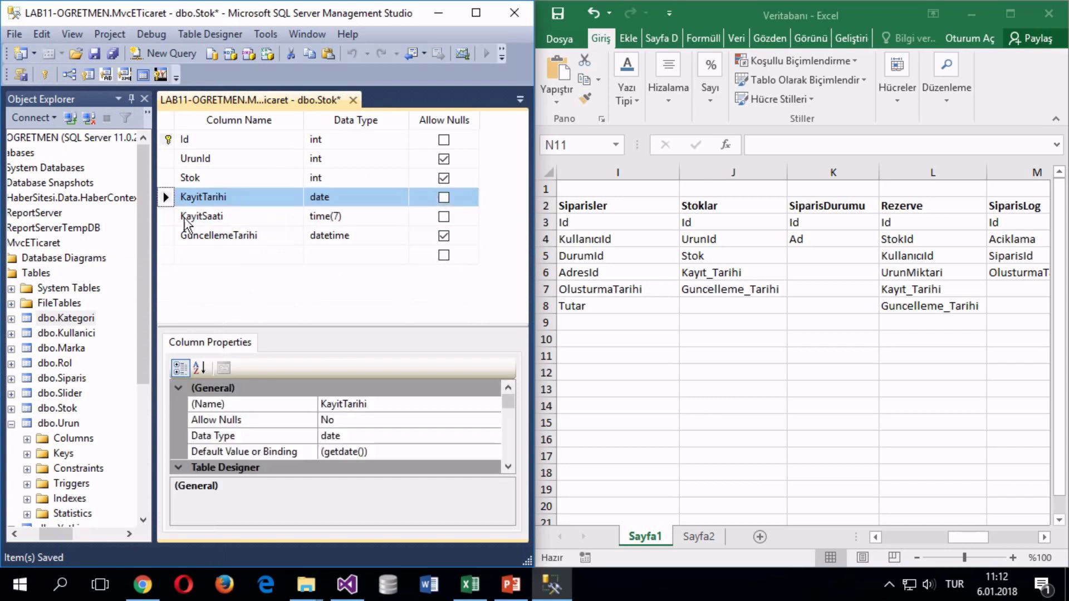
# Step: Copy KayitTarihi, KayitSaati and GuncellemeTarihi from Stok into the new table below UrunMiktari, closing Stok without saving
pyautogui.keyDown('shift'); pyautogui.click(160, 236); pyautogui.keyUp('shift')
pyautogui.click(353, 100)
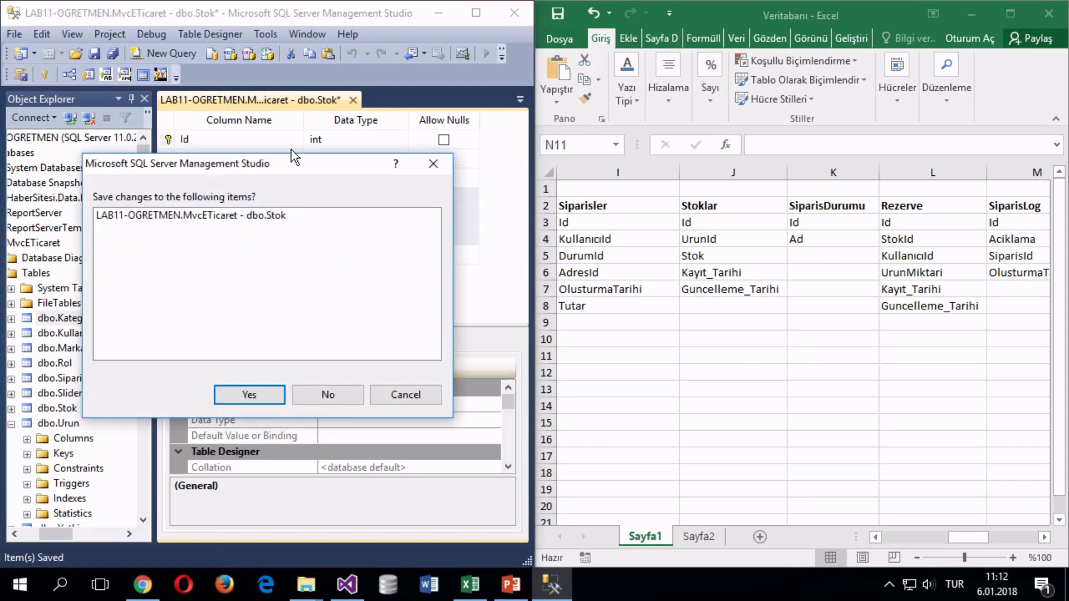
pyautogui.click(332, 395)
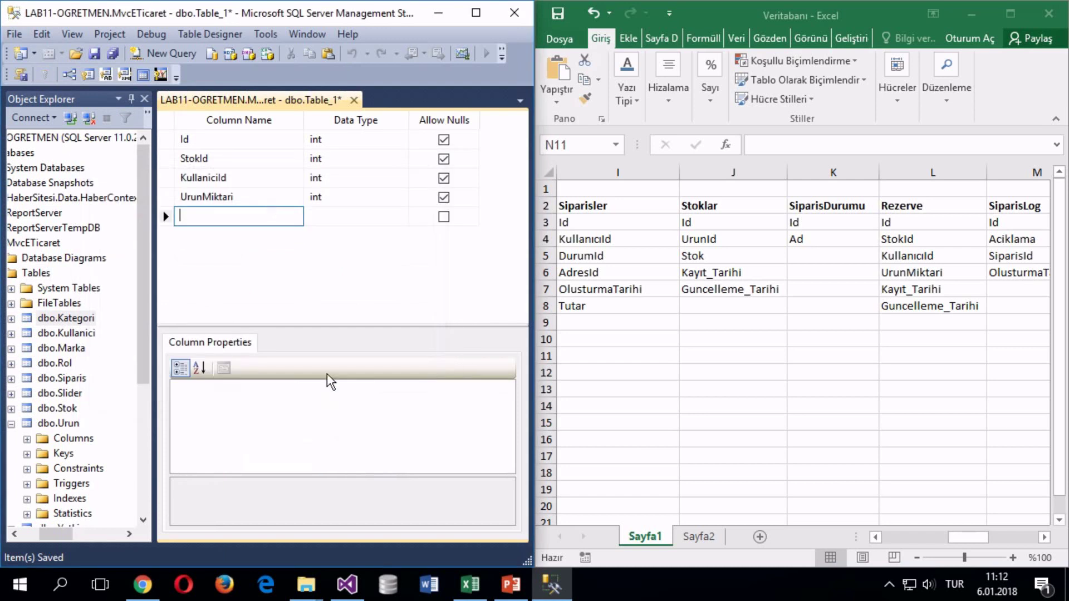
pyautogui.click(165, 216)
pyautogui.hotkey('ctrl', 'v')
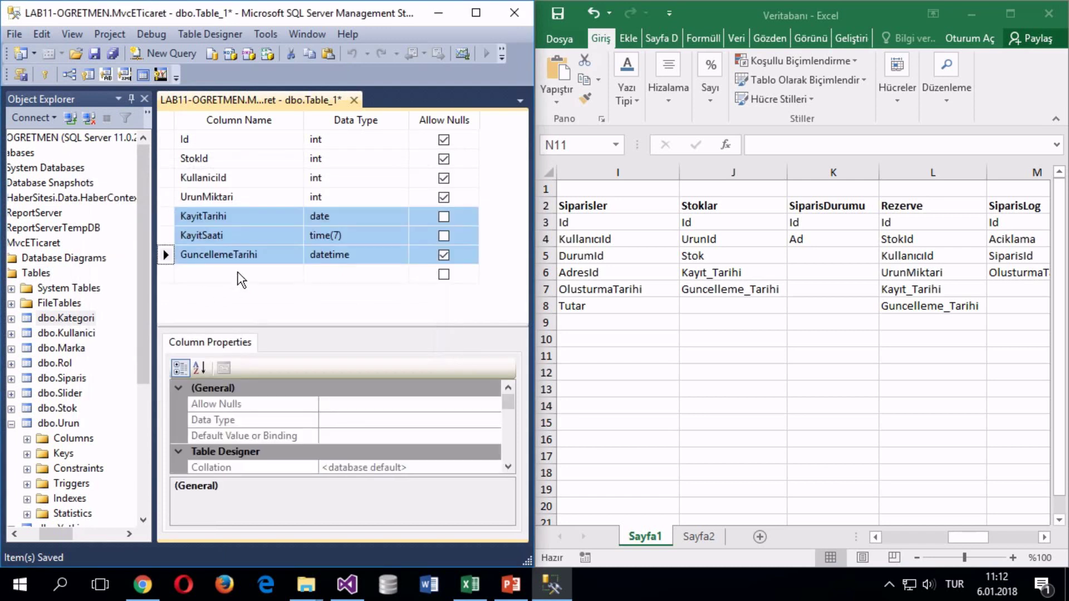
pyautogui.click(241, 276)
# Step: Reopen the Stok table's design to check its columns and close it without saving
pyautogui.click(61, 409)
pyautogui.rightClick(61, 409)
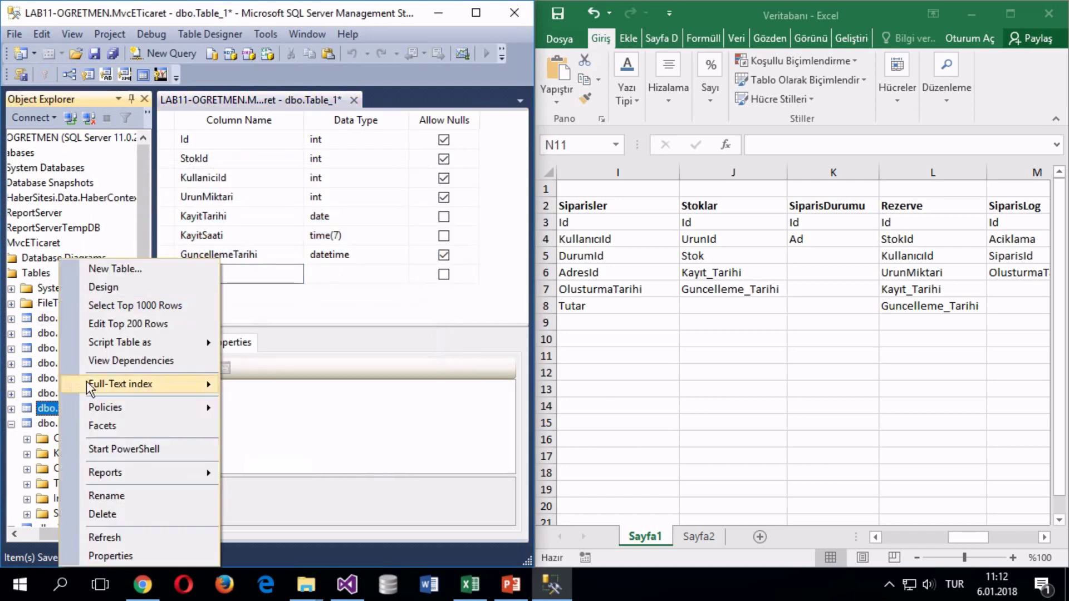
pyautogui.click(100, 287)
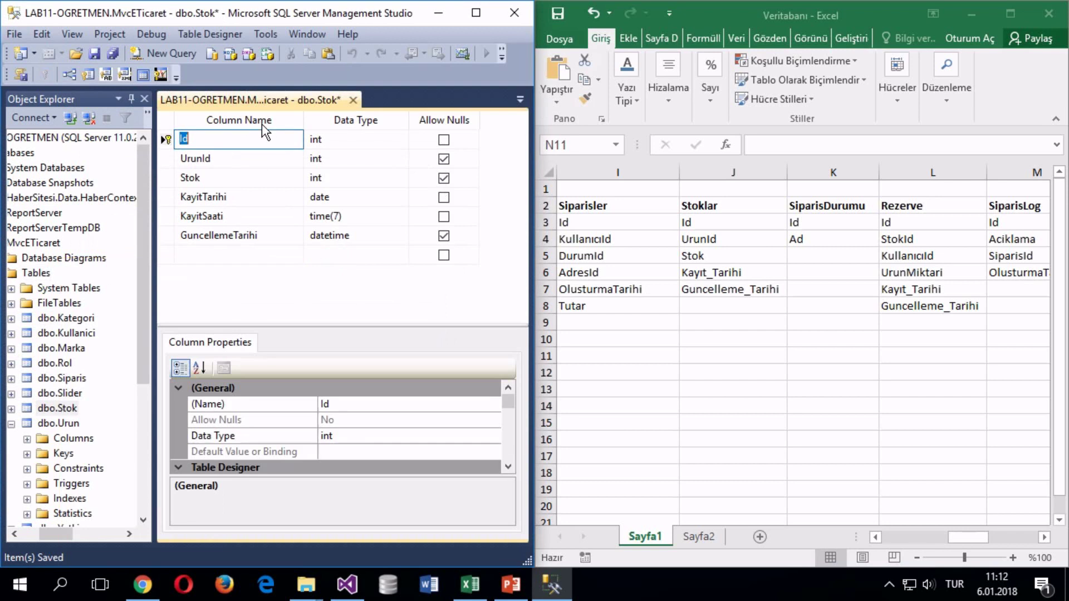
pyautogui.click(352, 99)
pyautogui.click(307, 399)
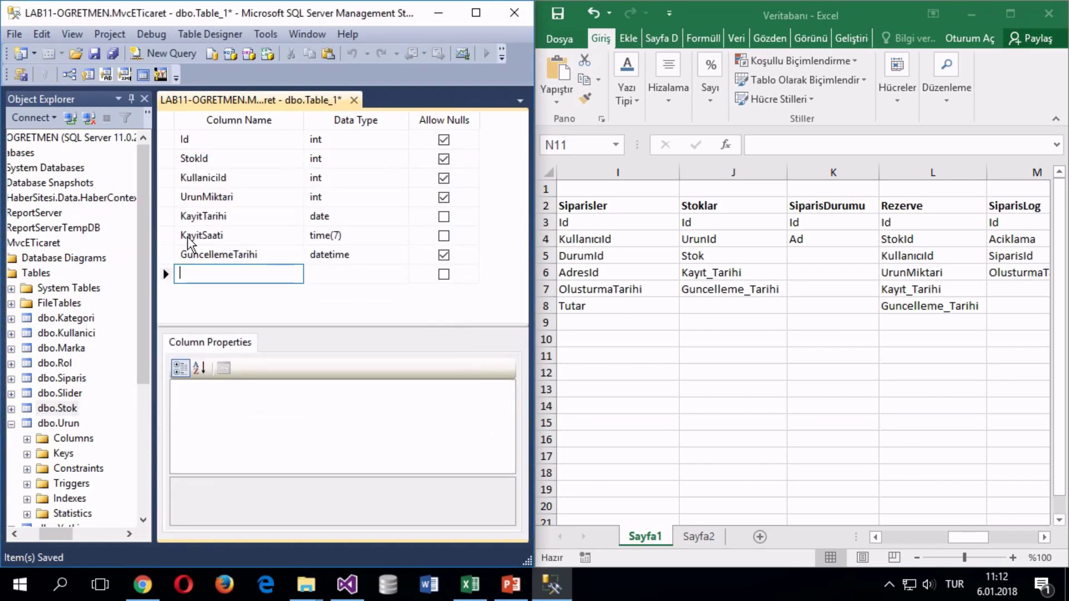
# Step: Disallow nulls for the StokId, KullaniciId and UrunMiktari columns
pyautogui.click(166, 140)
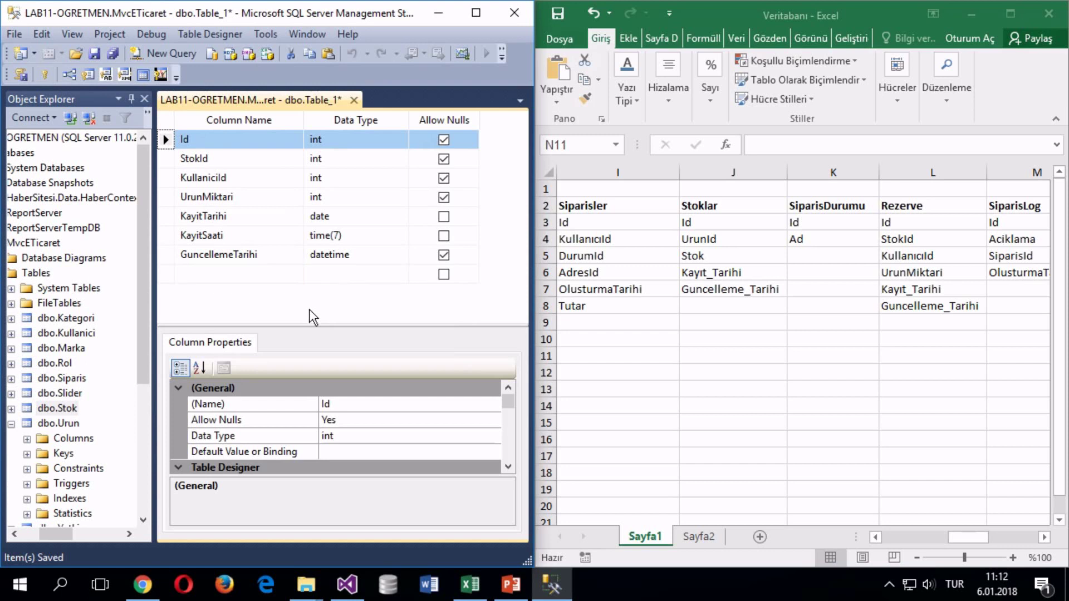
pyautogui.click(444, 158)
pyautogui.click(444, 178)
pyautogui.click(444, 197)
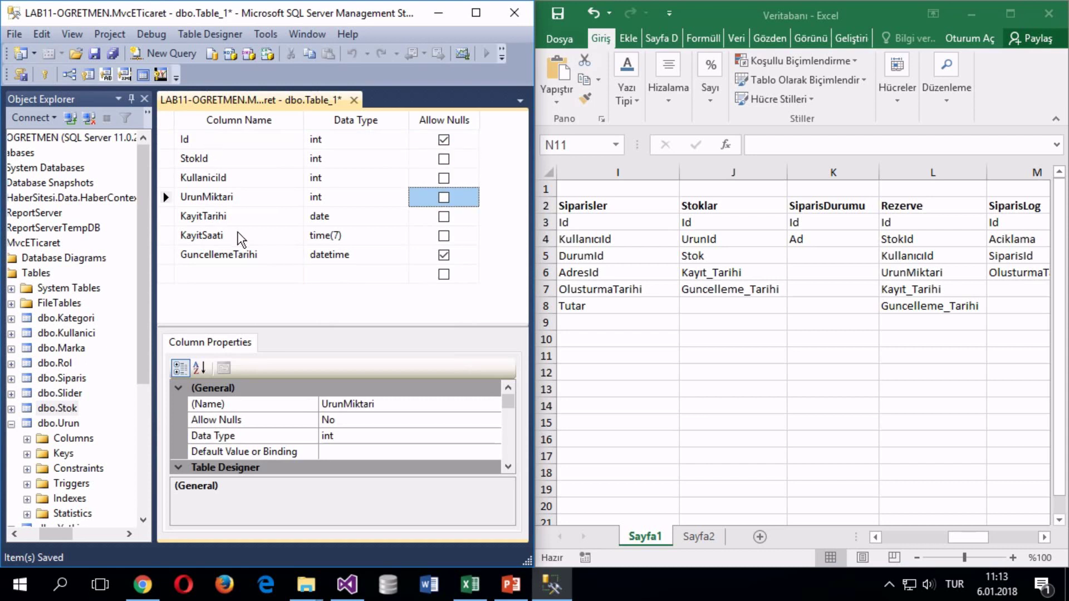
# Step: Set the Id column as the primary key of the reservation table
pyautogui.click(161, 140)
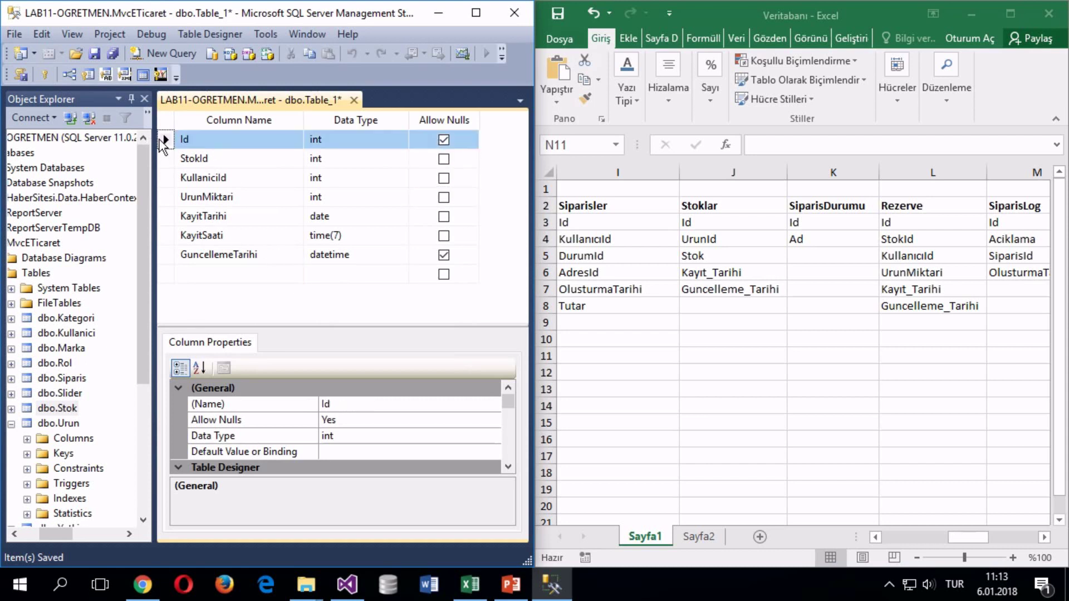
pyautogui.rightClick(161, 142)
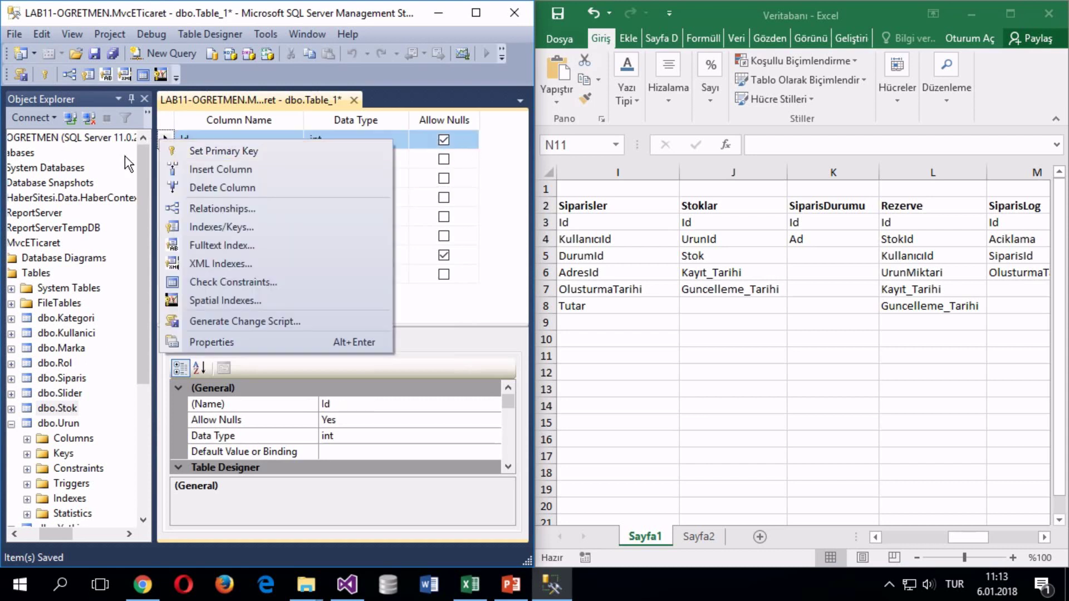
pyautogui.click(187, 149)
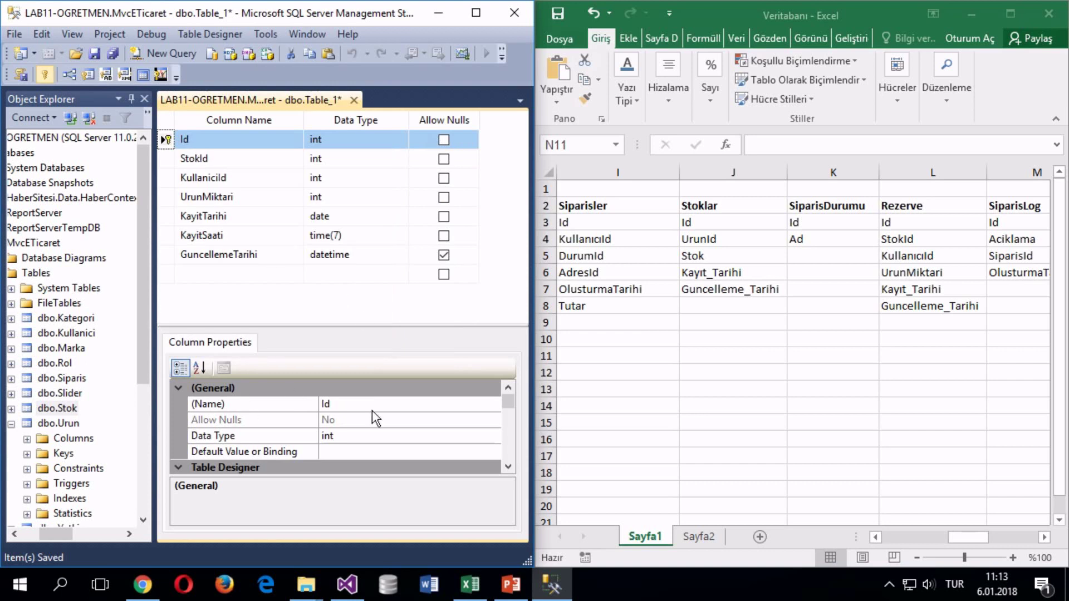
pyautogui.scroll(-1, 378, 455)
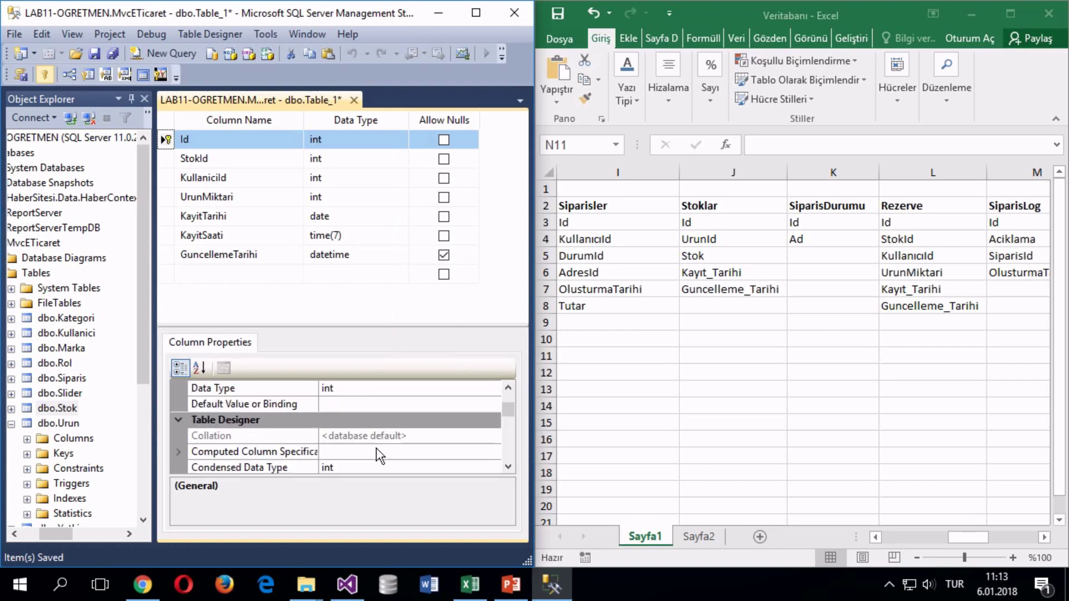
# Step: Remove the primary key from the Id column and allow nulls for it
pyautogui.click(444, 139)
pyautogui.click(595, 355)
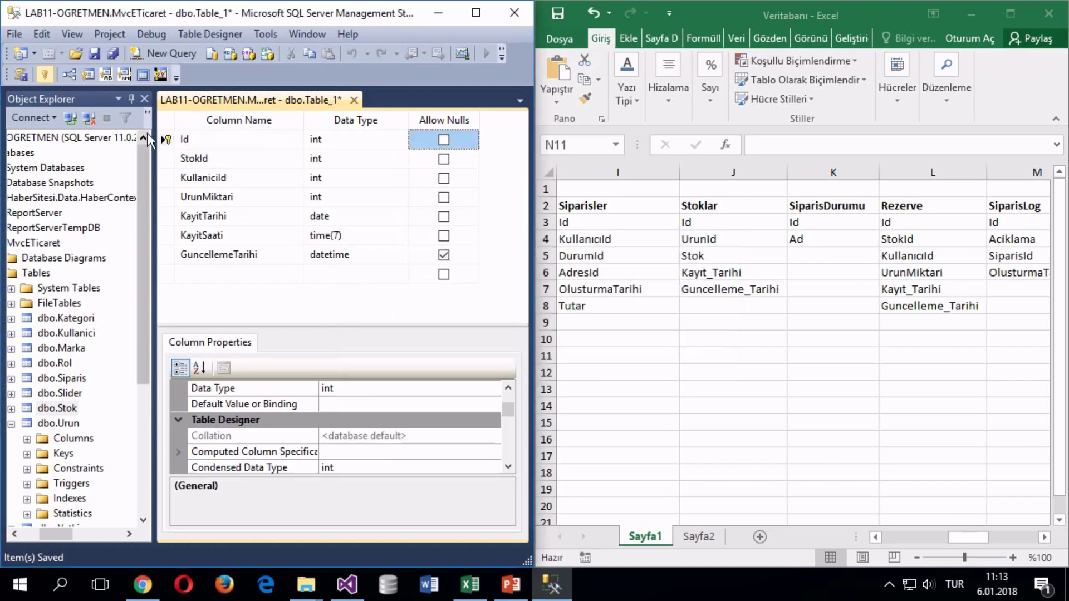
pyautogui.rightClick(161, 142)
pyautogui.click(167, 149)
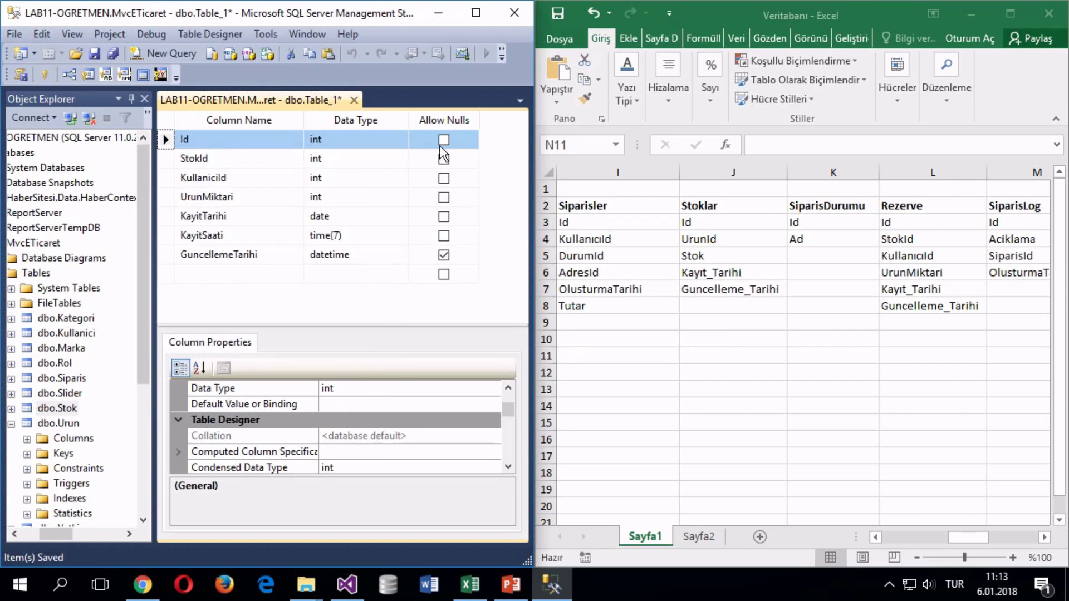
pyautogui.click(443, 139)
# Step: Make Id the reservation table's primary key and set its Is Identity property to Yes
pyautogui.rightClick(168, 147)
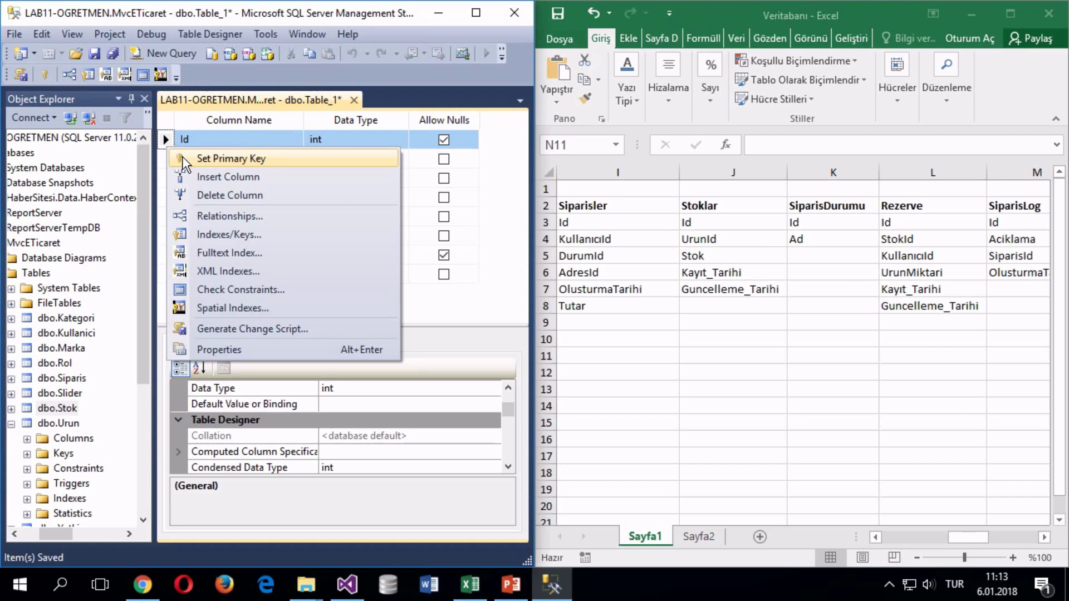
pyautogui.click(223, 159)
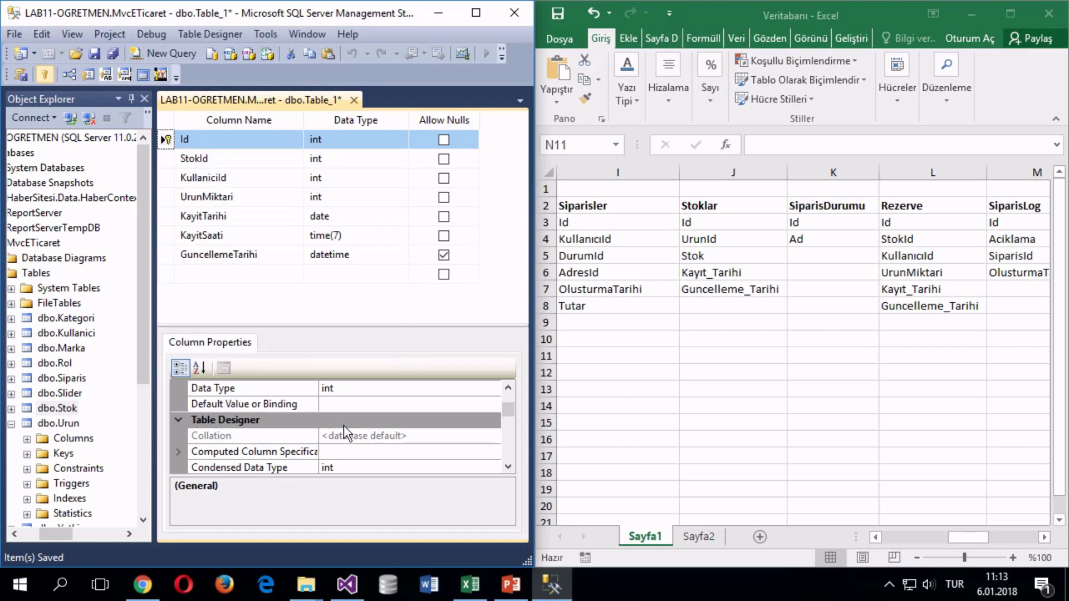
pyautogui.scroll(-3, 343, 431)
pyautogui.doubleClick(300, 420)
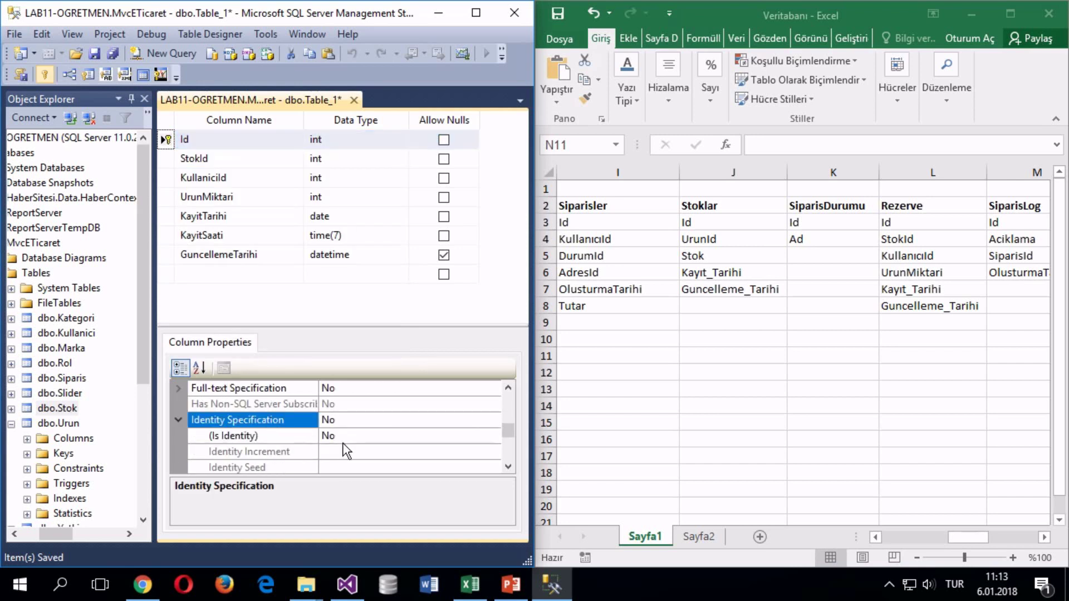
pyautogui.doubleClick(359, 435)
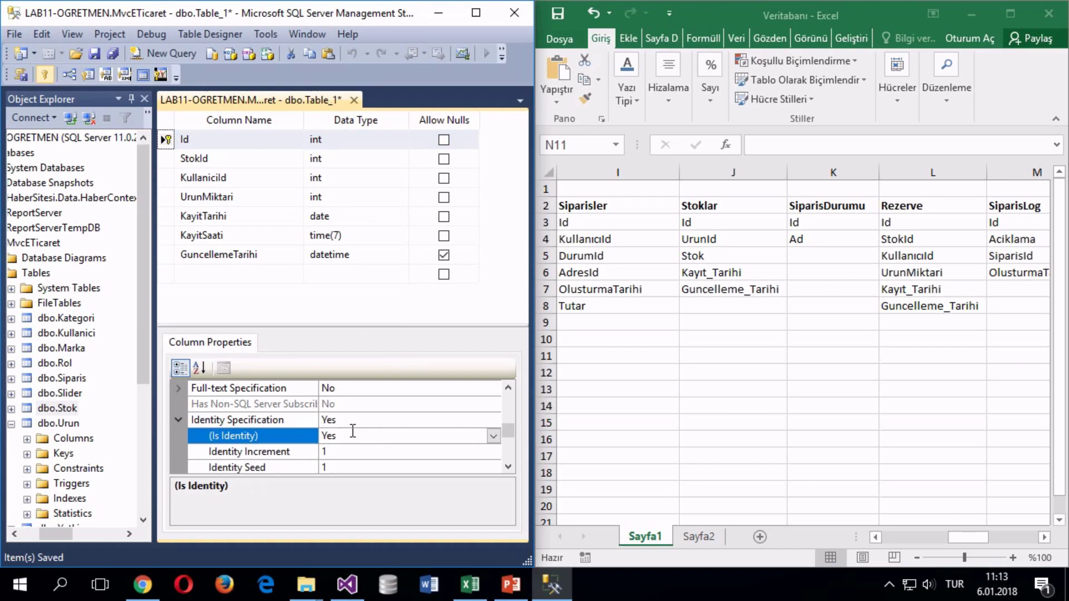
# Step: Save the new table under the name Rezerve and close its design
pyautogui.hotkey('ctrl', 's')
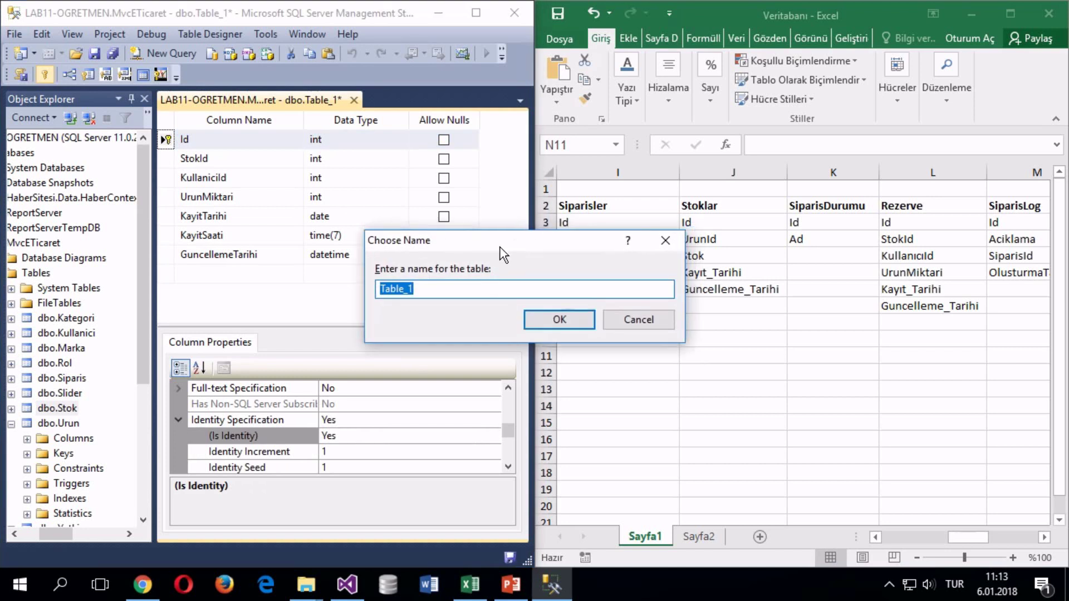
pyautogui.moveTo(500, 246); pyautogui.dragTo(460, 263)
pyautogui.write('Rezerve')
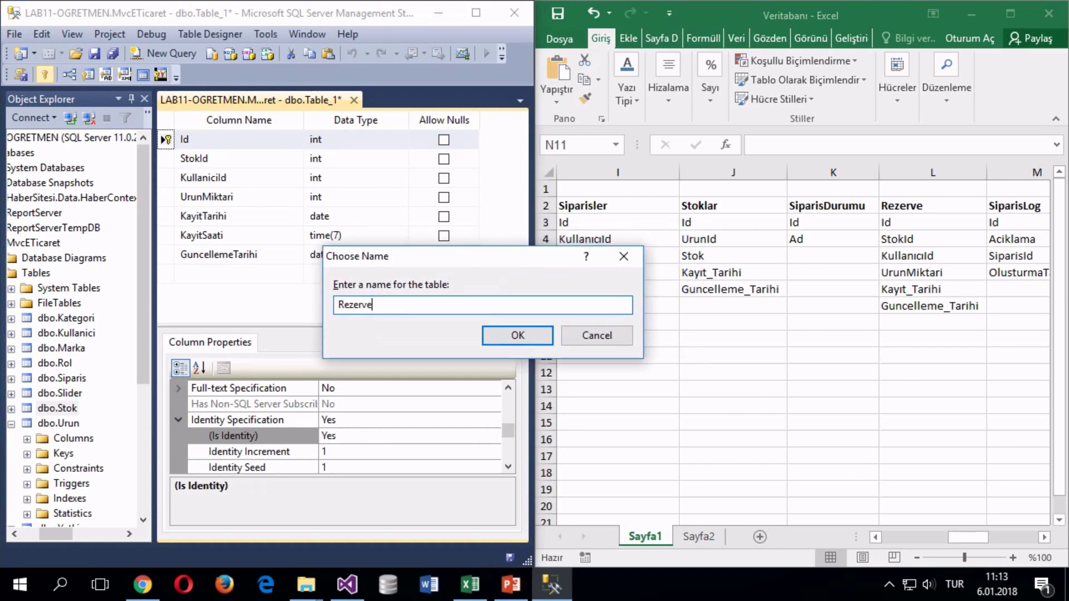
pyautogui.press('Return')
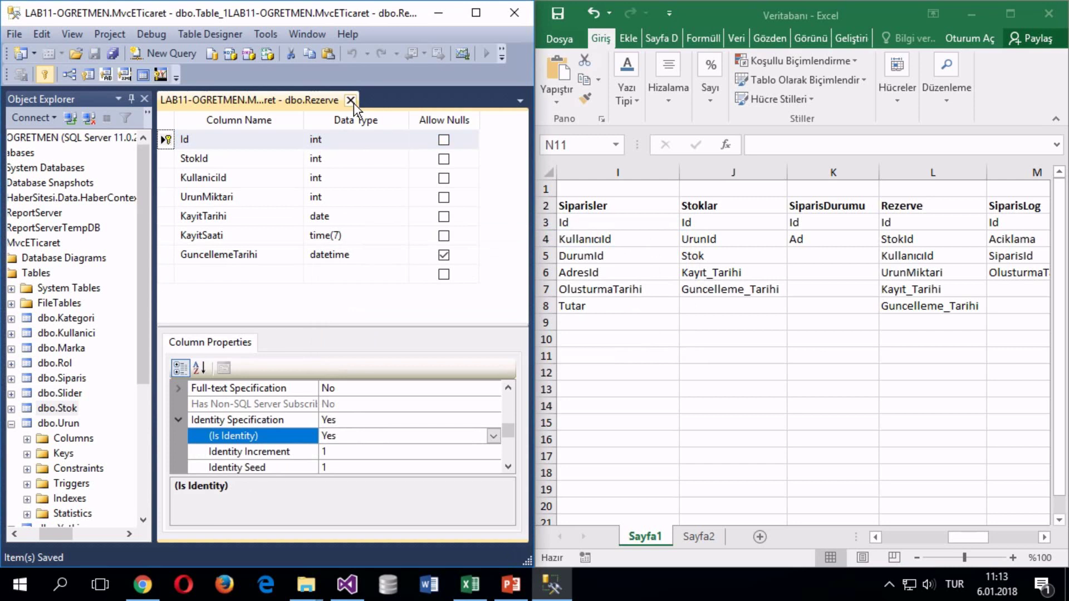
pyautogui.click(350, 100)
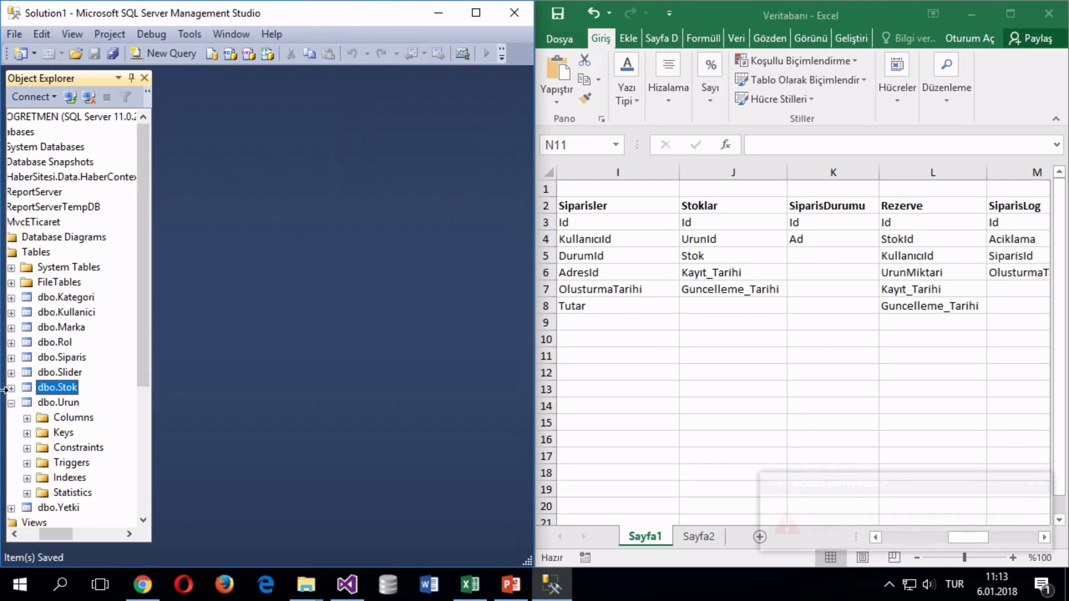
# Step: Refresh the list of tables in the MvcETicaret database
pyautogui.click(34, 252)
pyautogui.rightClick(35, 251)
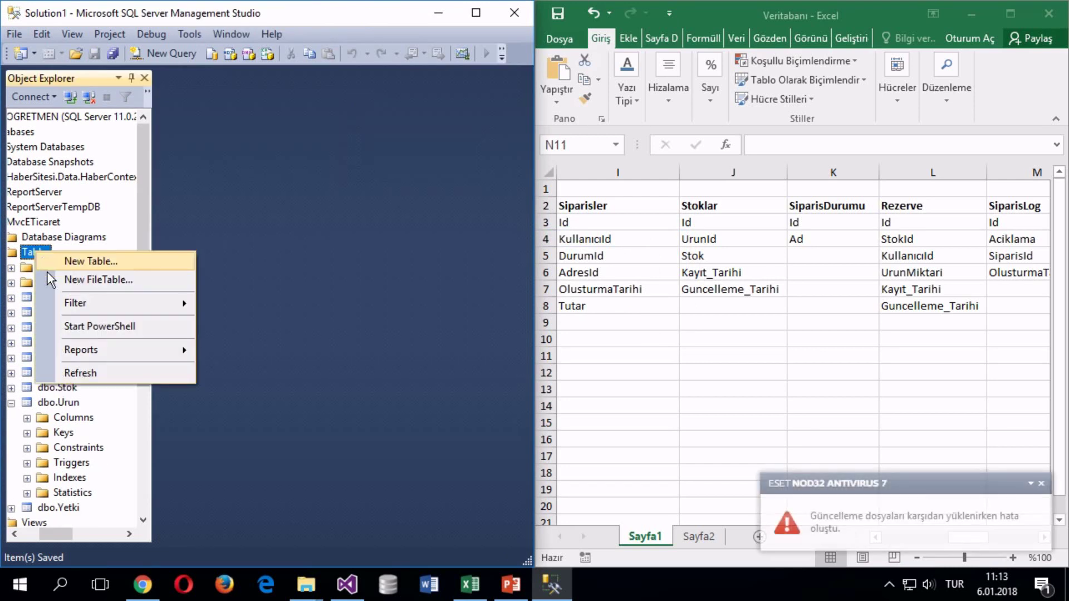
pyautogui.click(79, 372)
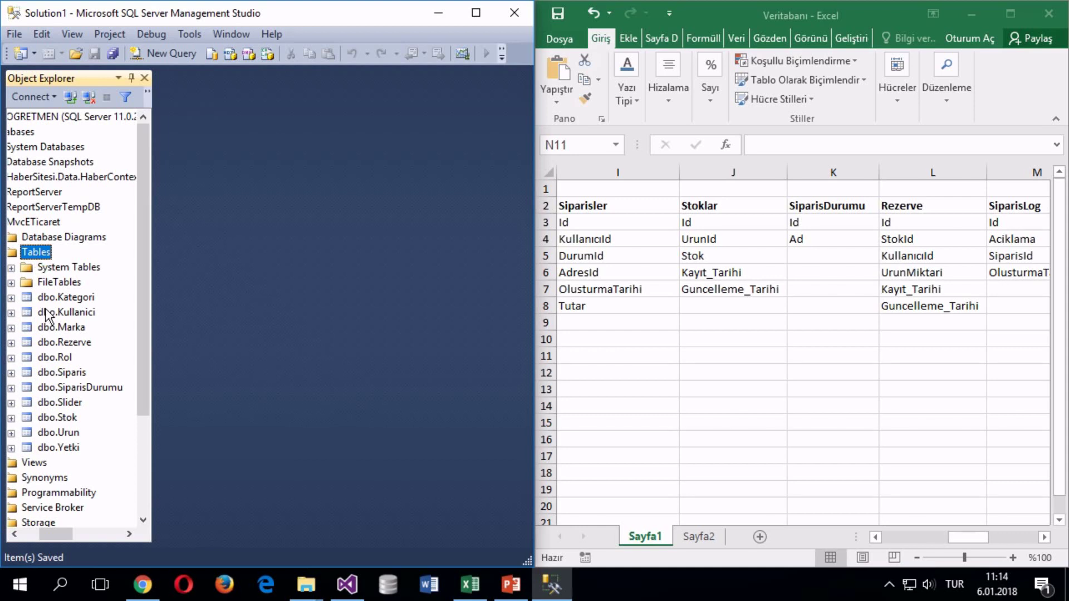
# Step: Start a new table in the MvcETicaret database with an Id column of type int
pyautogui.rightClick(43, 257)
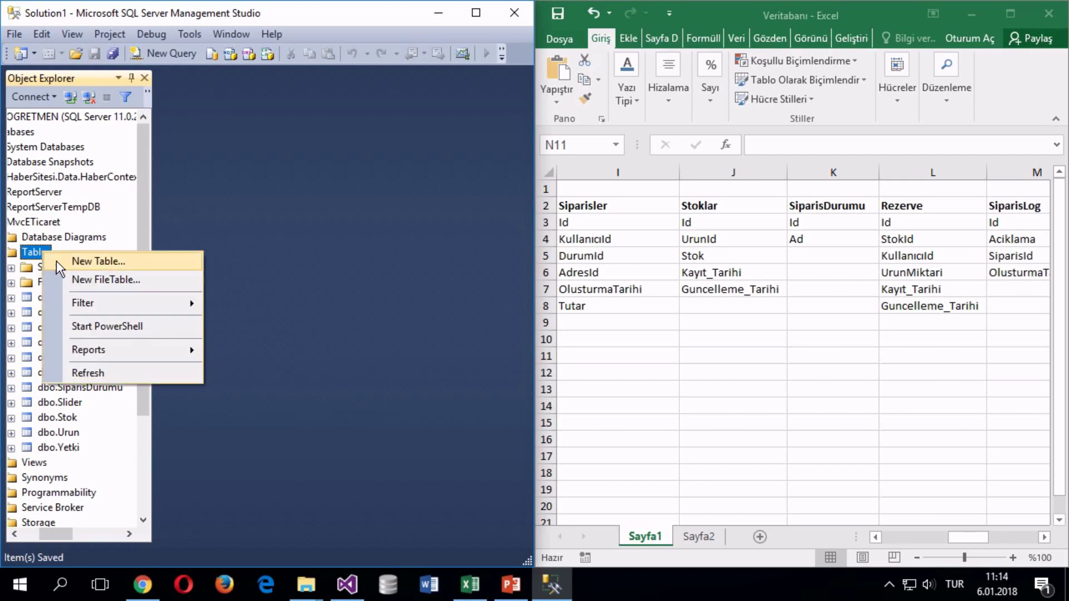
pyautogui.click(55, 260)
pyautogui.write('Id')
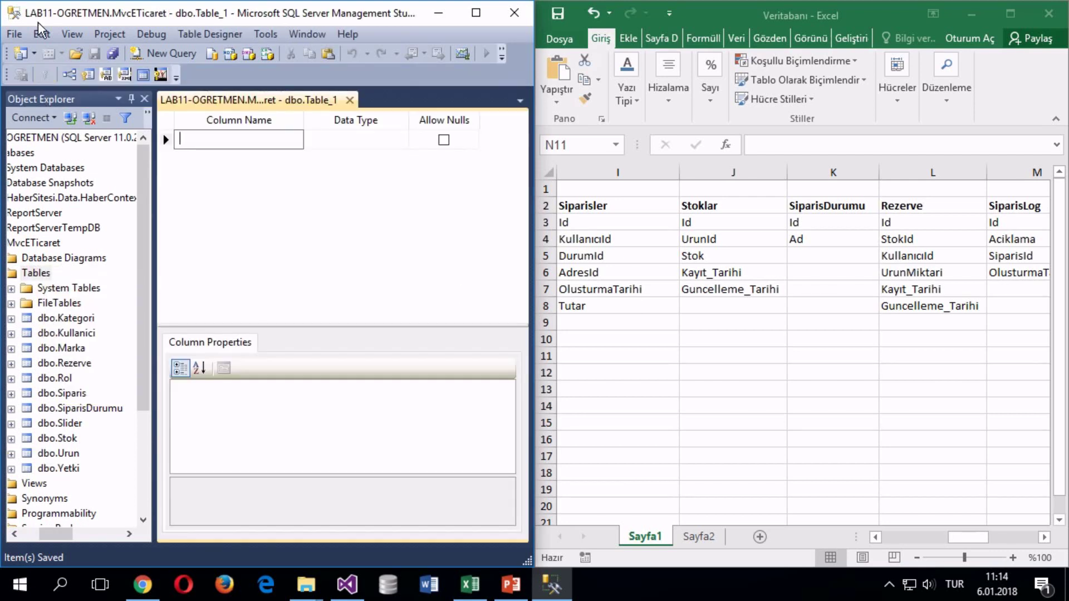
pyautogui.press('Tab')
pyautogui.write('int')
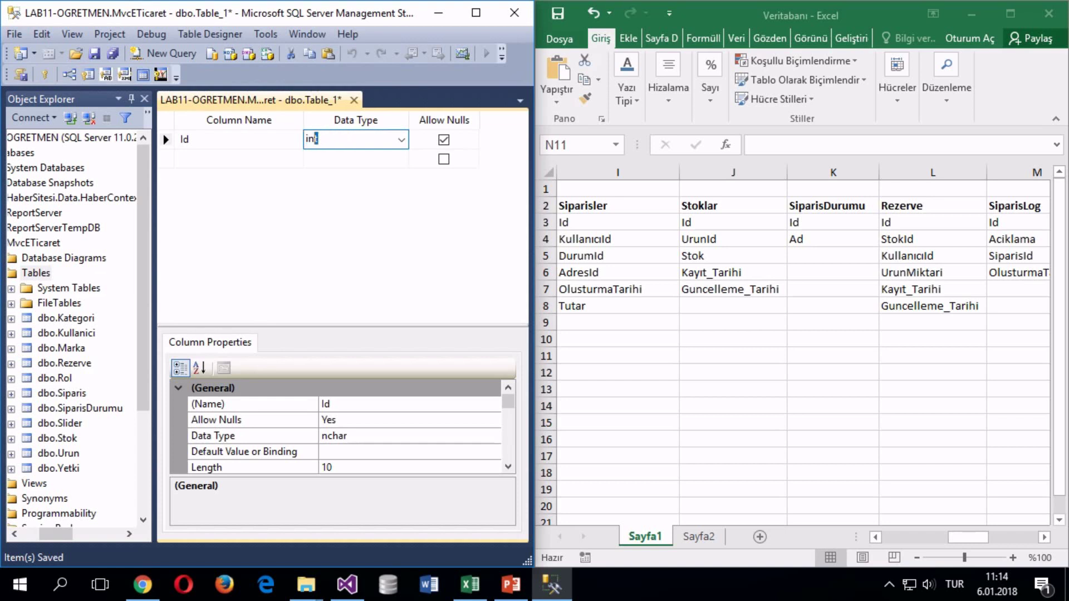
pyautogui.press('Tab')
pyautogui.press('Tab')
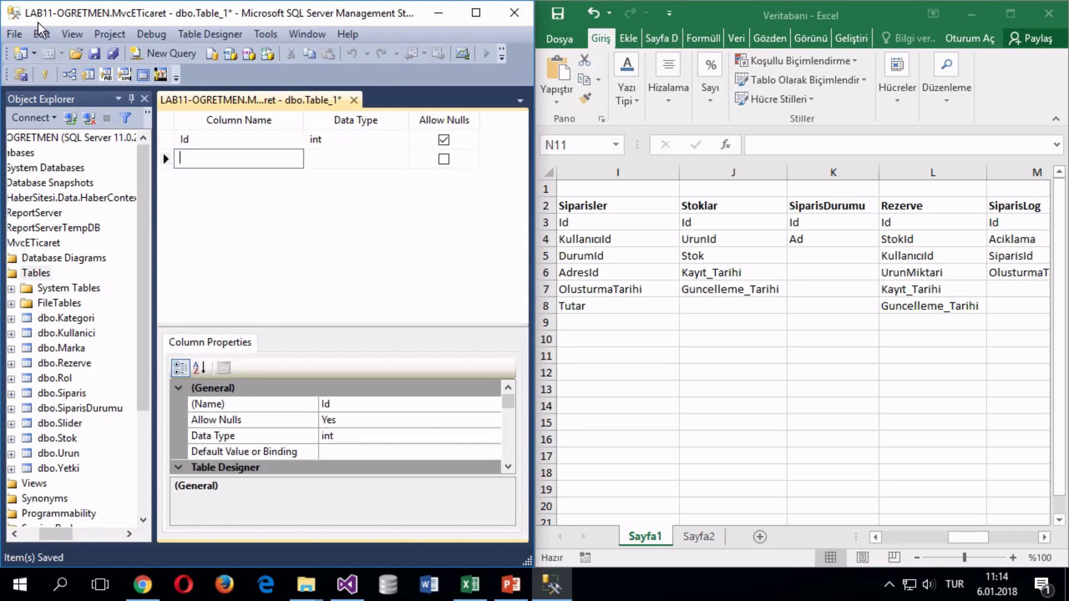
# Step: Add an Aciklama column with the data type nvarchar(50) below Id
pyautogui.write('Aciklama')
pyautogui.press('Tab')
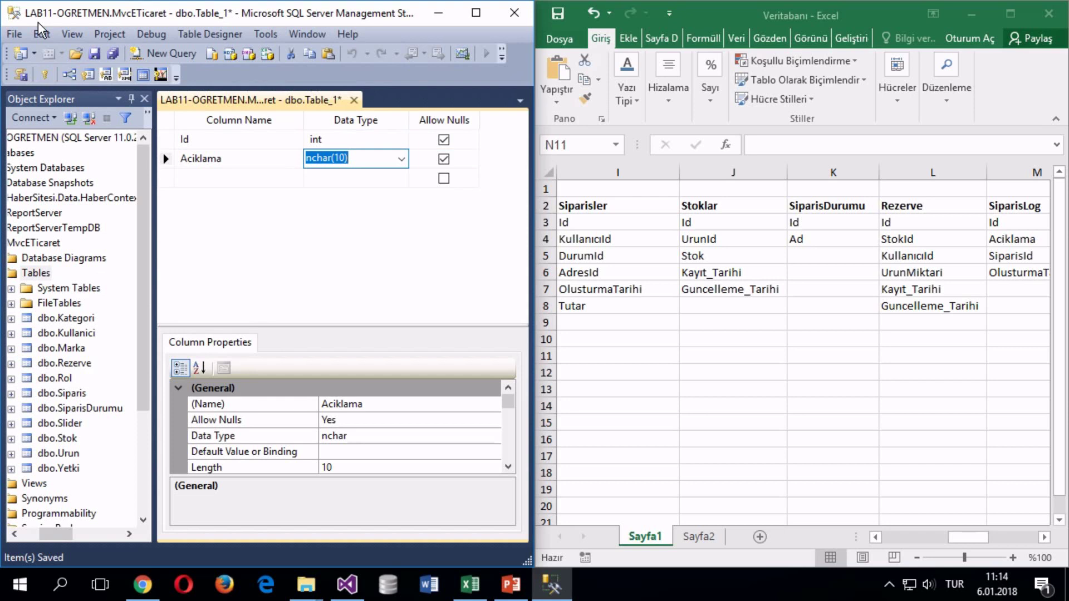
pyautogui.write('m')
pyautogui.press('BackSpace')
pyautogui.press('BackSpace')
pyautogui.write('ma')
pyautogui.press('BackSpace')
pyautogui.press('BackSpace')
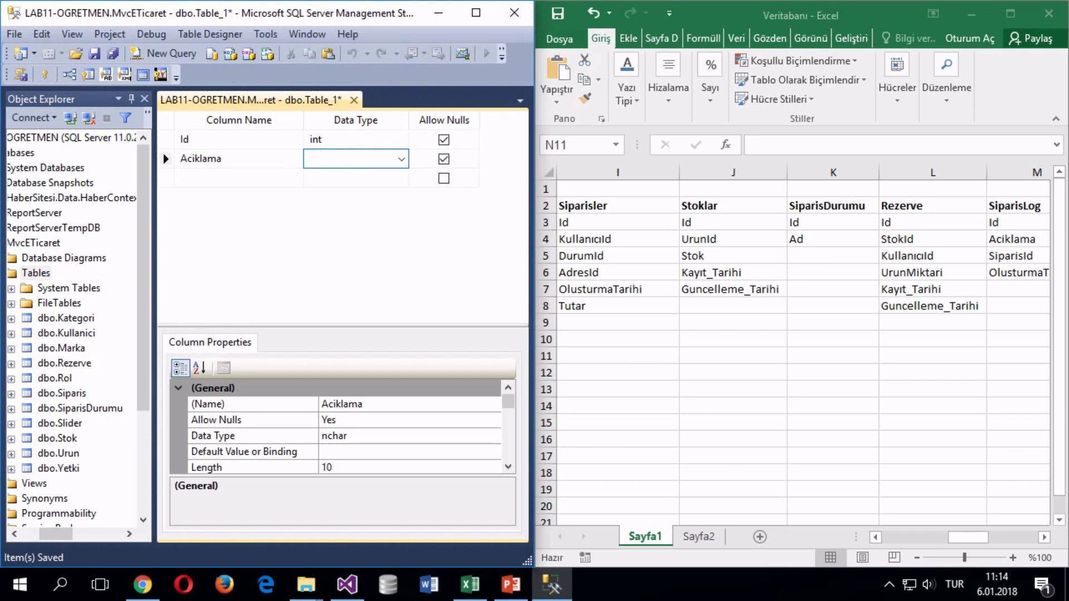
pyautogui.write('ma')
pyautogui.press('BackSpace')
pyautogui.press('BackSpace')
pyautogui.write('nv')
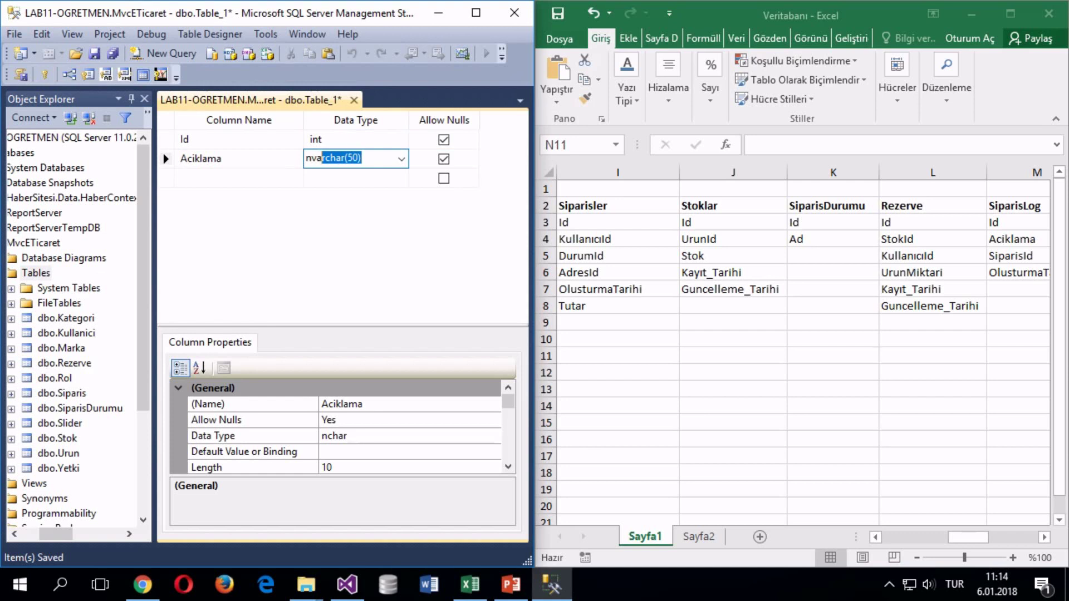
pyautogui.write('a')
pyautogui.press('Return')
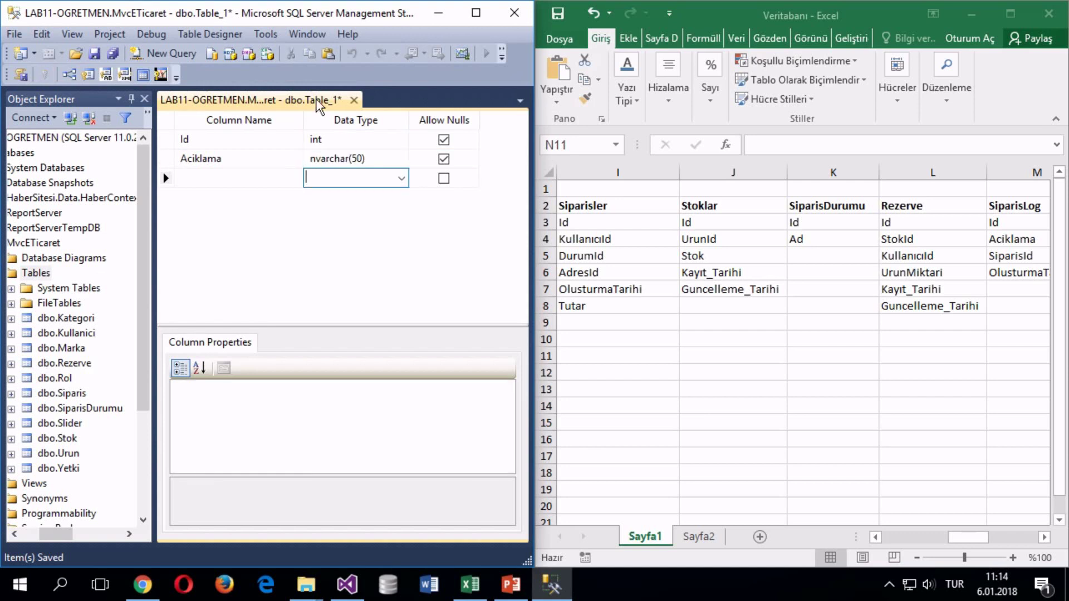
# Step: Set the Aciklama column's data type to nvarchar(MAX)
pyautogui.click(383, 160)
pyautogui.click(400, 159)
pyautogui.click(359, 193)
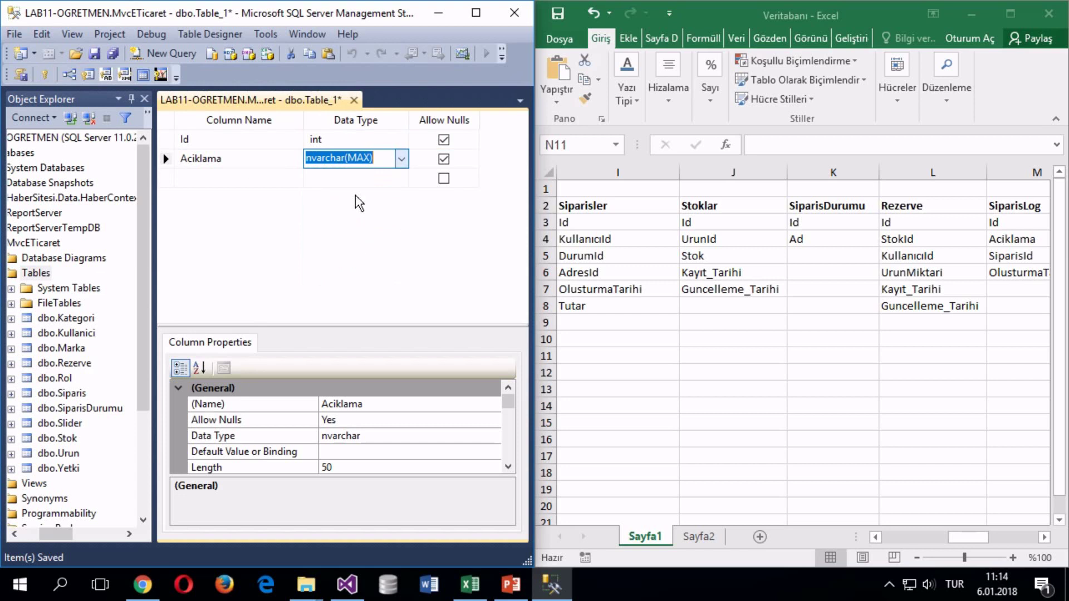
# Step: Add a SiparisId column of type int that does not allow nulls
pyautogui.click(245, 180)
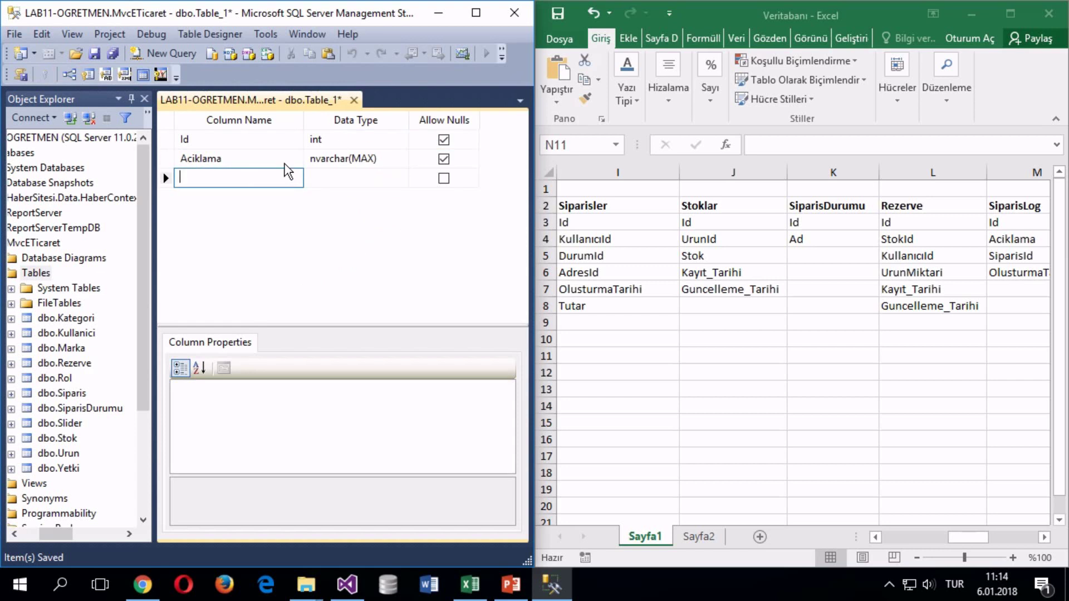
pyautogui.write('SiparisId')
pyautogui.press('Tab')
pyautogui.write('int')
pyautogui.press('Tab')
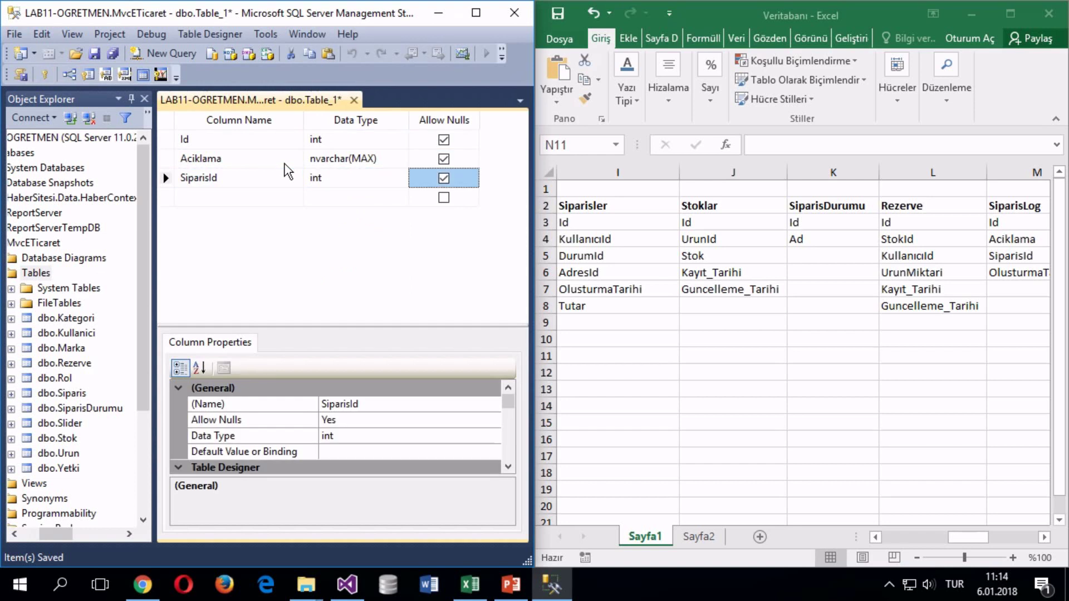
pyautogui.press('space')
pyautogui.press('Tab')
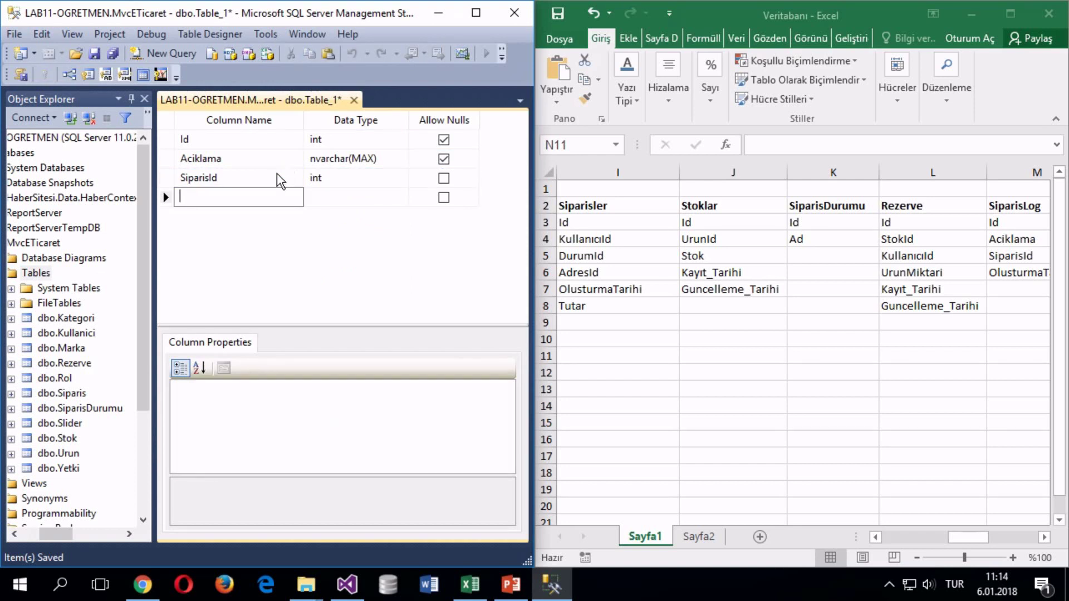
# Step: Copy the KayitTarihi and KayitSaati columns from the Kategori table's design into the new table below SiparisId
pyautogui.click(59, 334)
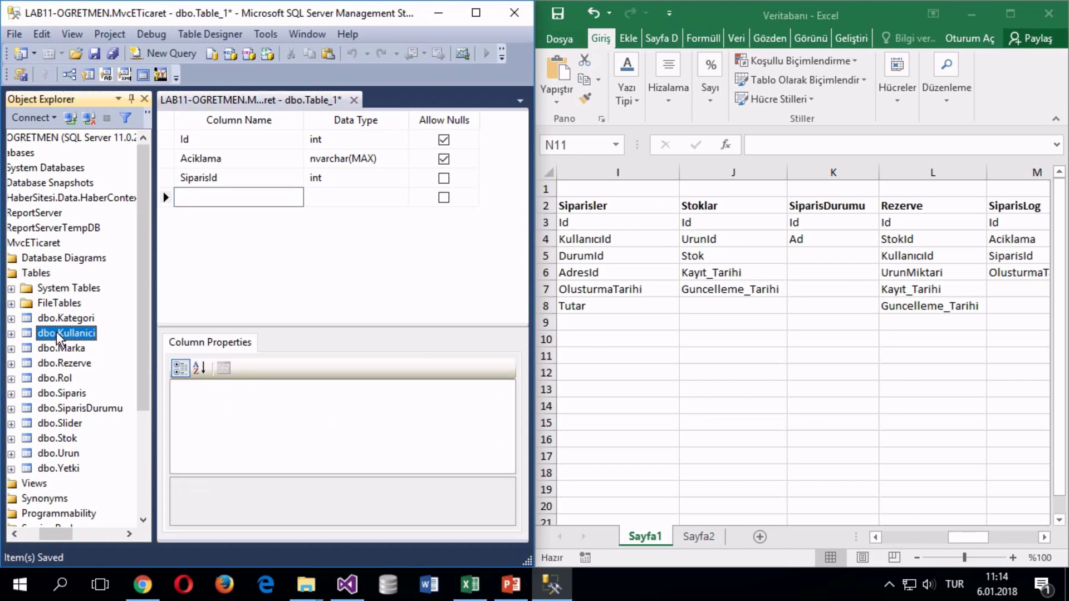
pyautogui.rightClick(57, 334)
pyautogui.rightClick(42, 322)
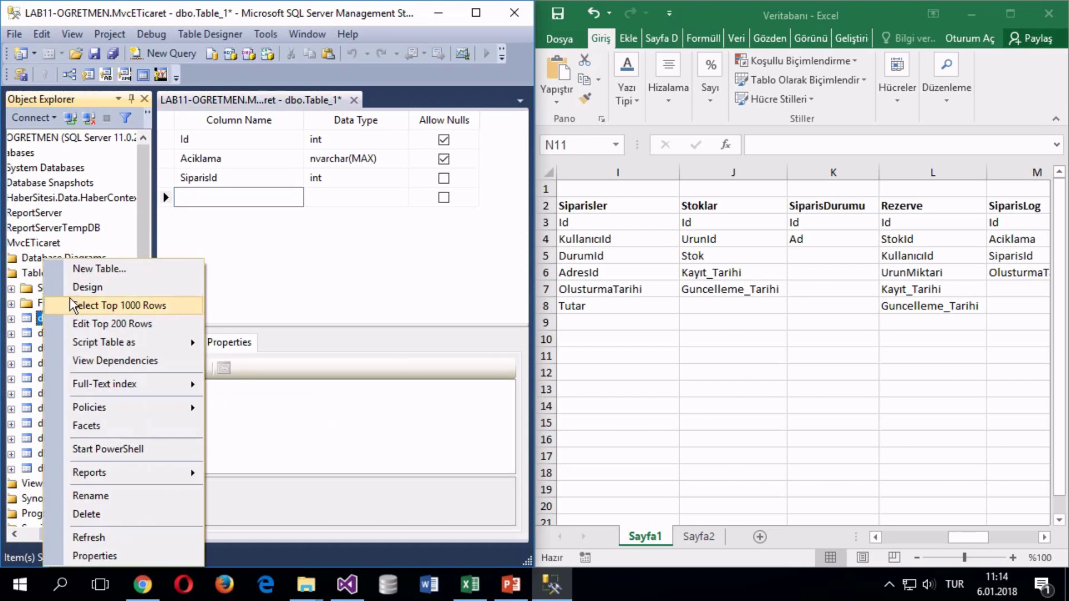
pyautogui.click(88, 287)
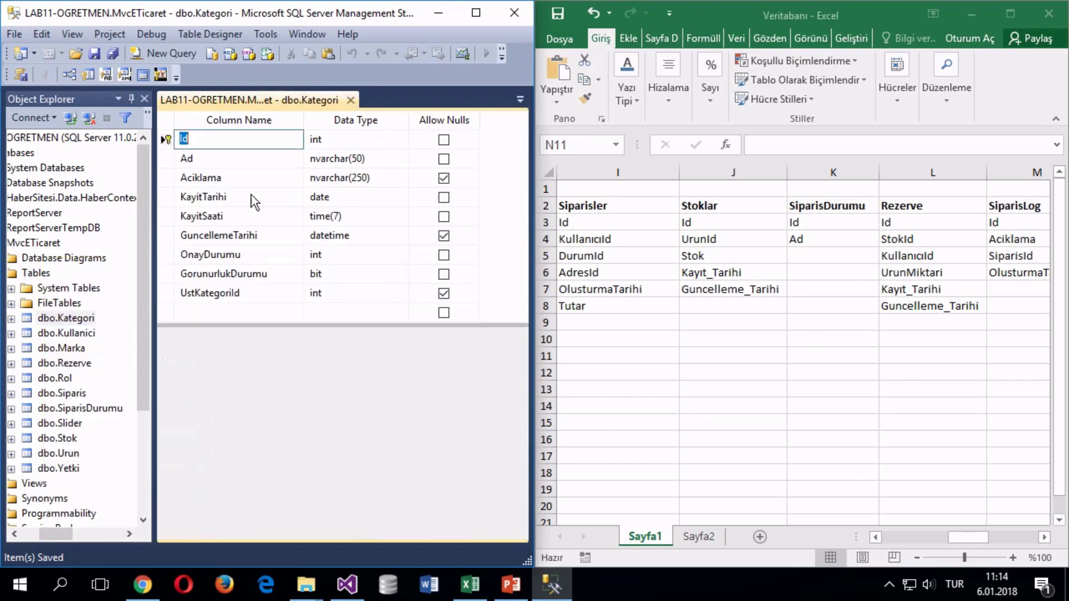
pyautogui.click(166, 197)
pyautogui.keyDown('shift'); pyautogui.click(166, 236); pyautogui.keyUp('shift')
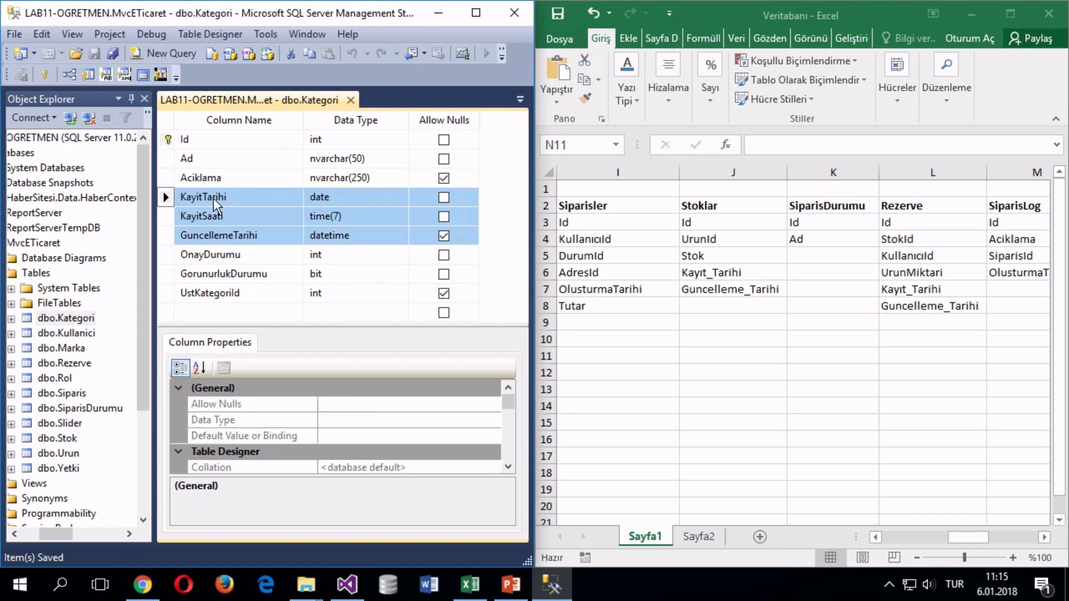
pyautogui.keyDown('shift'); pyautogui.click(169, 218); pyautogui.keyUp('shift')
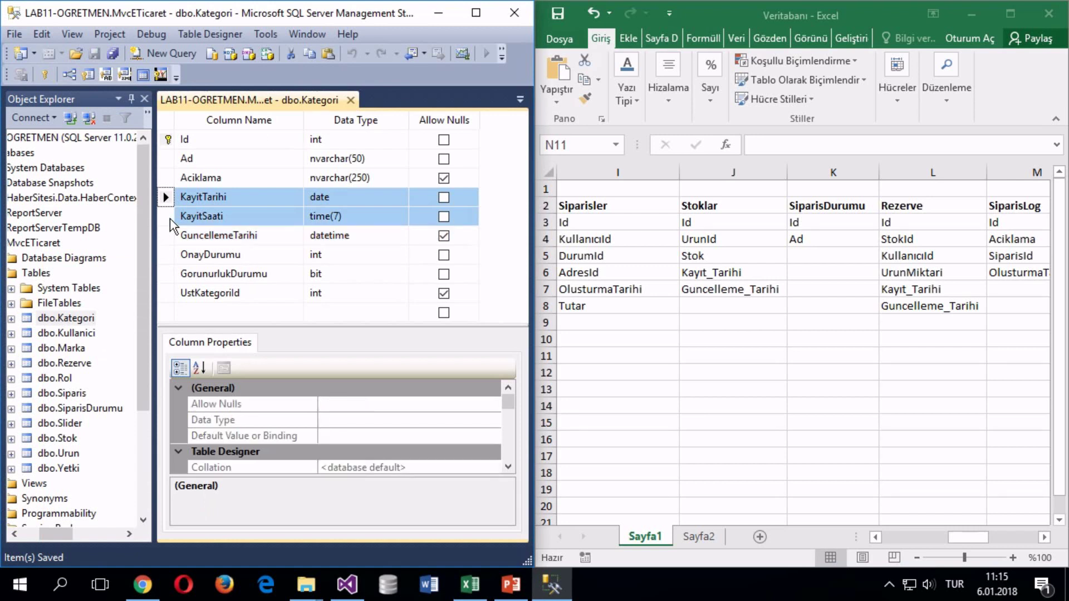
pyautogui.click(350, 100)
pyautogui.hotkey('ctrl', 'v')
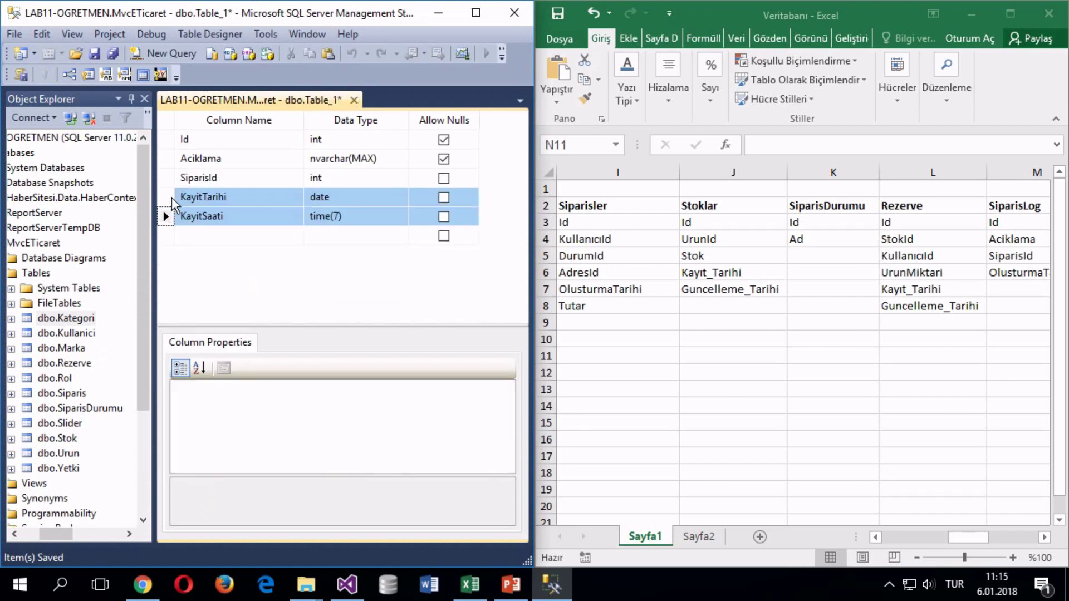
pyautogui.hotkey('ctrl', 's')
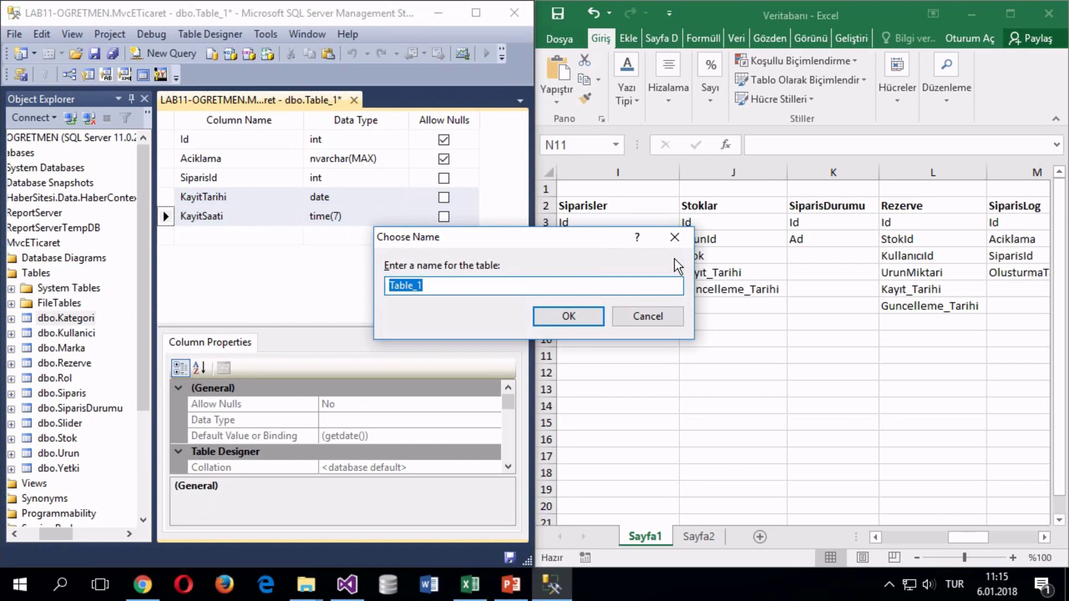
pyautogui.press('Escape')
pyautogui.press('Return')
# Step: Set the Id column as the new table's primary key
pyautogui.click(175, 140)
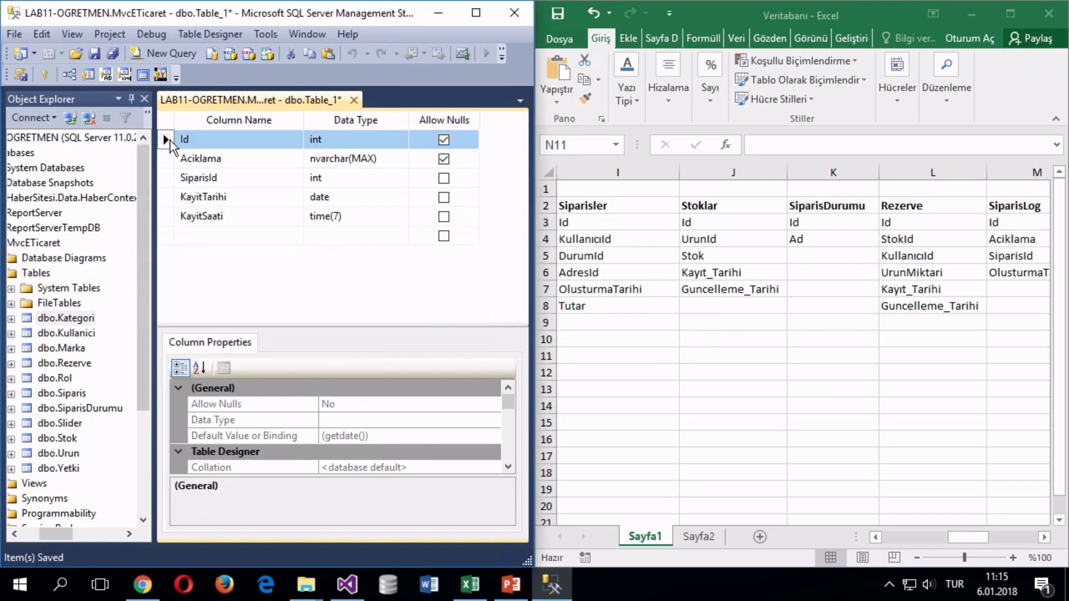
pyautogui.rightClick(174, 140)
pyautogui.click(184, 152)
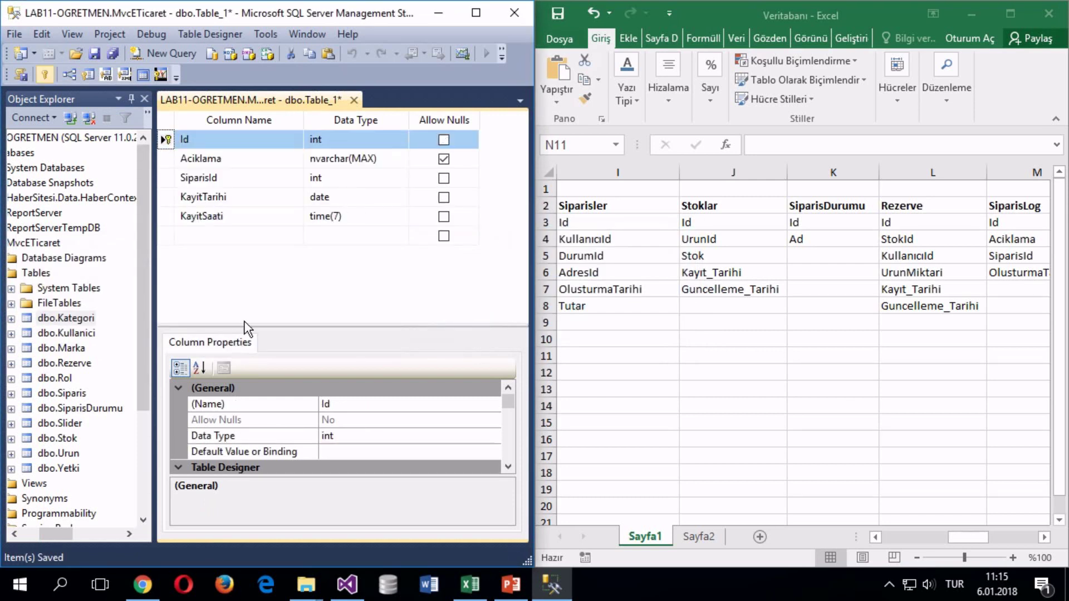
# Step: Set the Id column's Is Identity property to Yes in its identity specification
pyautogui.scroll(-2, 332, 450)
pyautogui.scroll(-2, 329, 450)
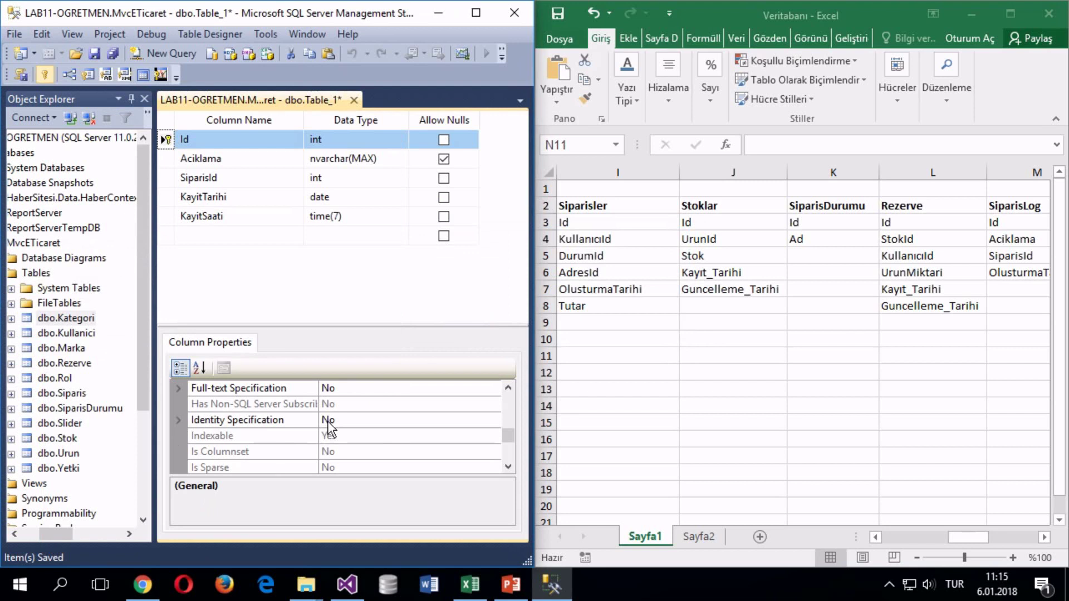
pyautogui.click(329, 420)
pyautogui.doubleClick(300, 419)
pyautogui.click(309, 432)
pyautogui.doubleClick(325, 436)
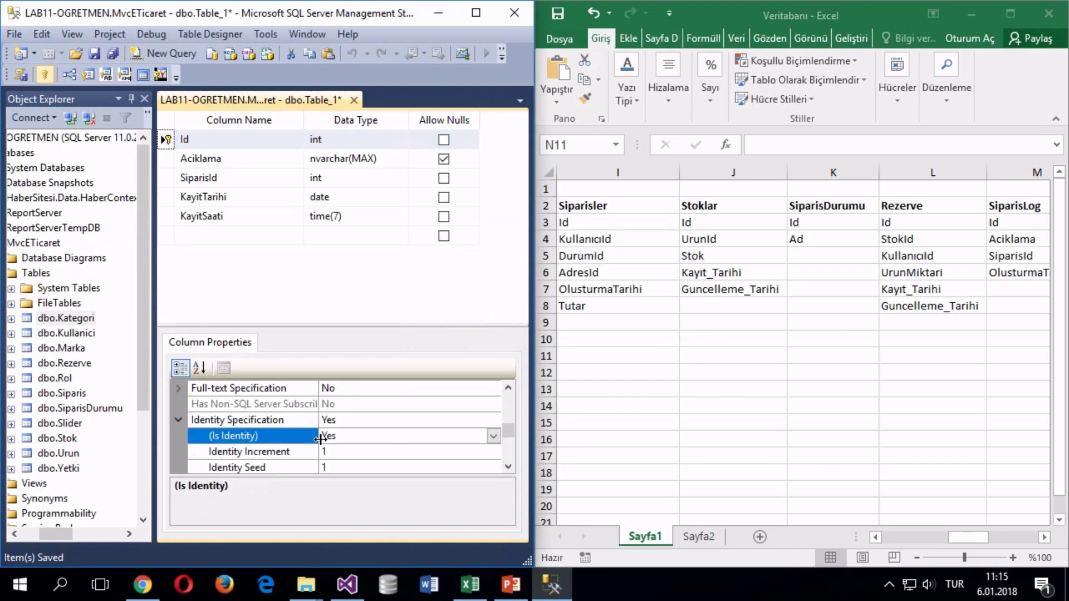
# Step: Save the new table under the name SiparisLog and close its design
pyautogui.hotkey('ctrl', 's')
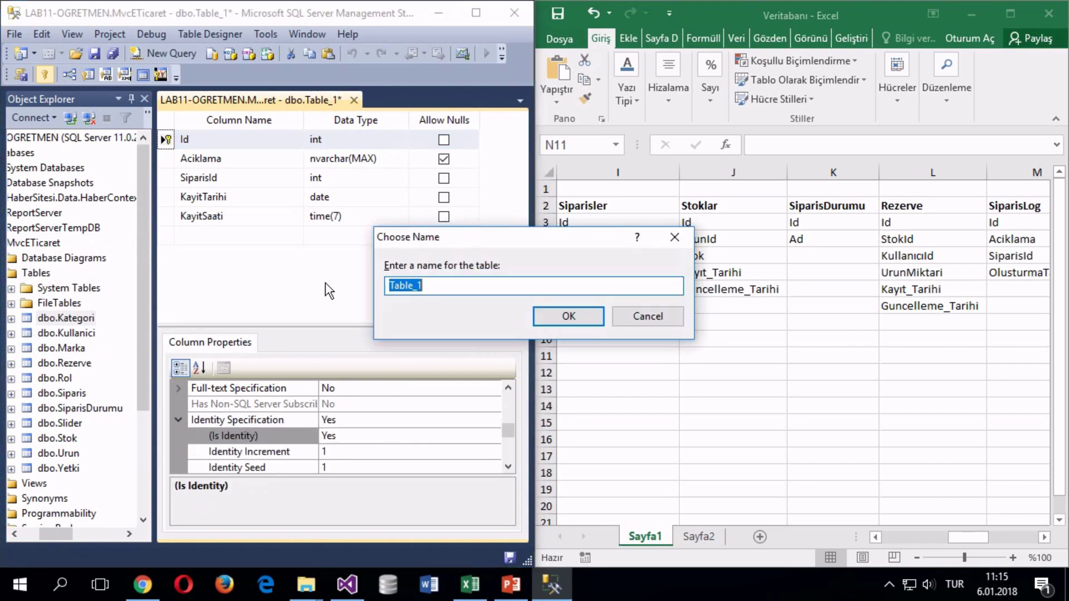
pyautogui.write('SiparisLog')
pyautogui.press('Return')
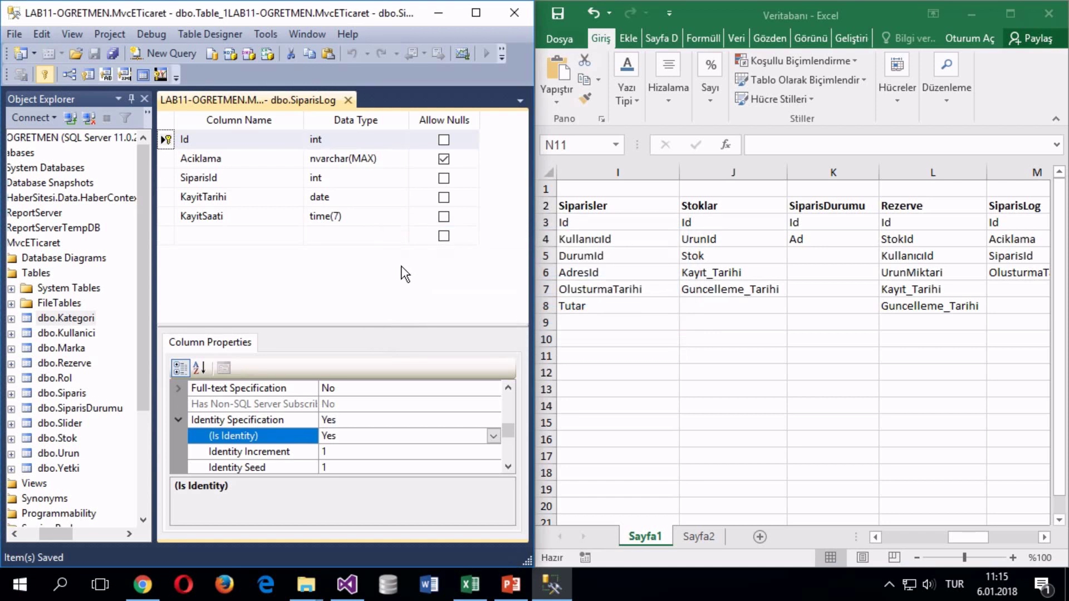
pyautogui.click(348, 100)
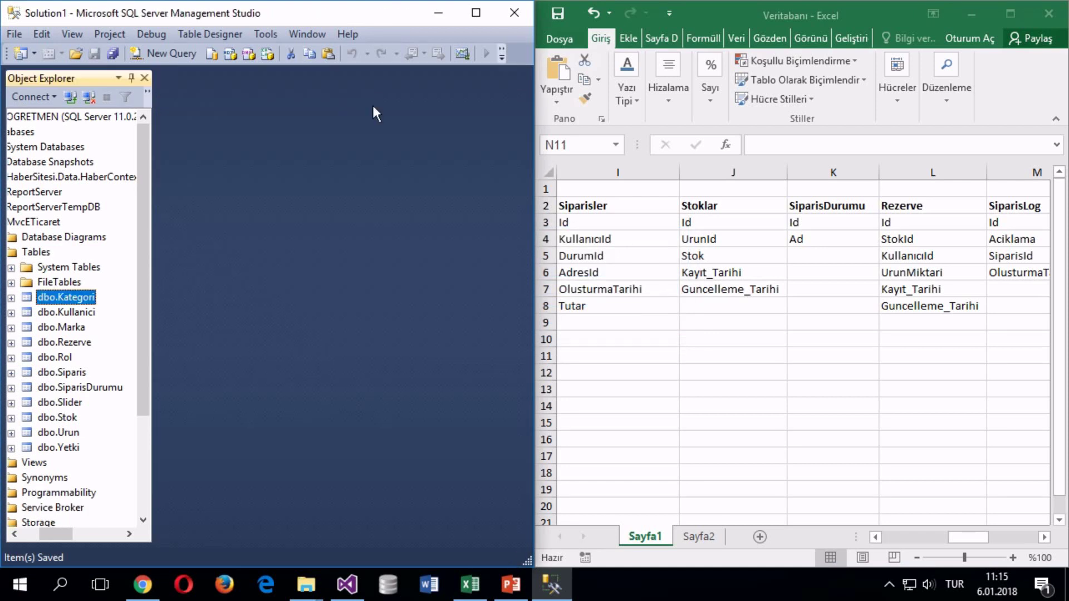
# Step: Switch to the Excel column plan and review the columns planned for the tables from Resimler onward
pyautogui.click(980, 541)
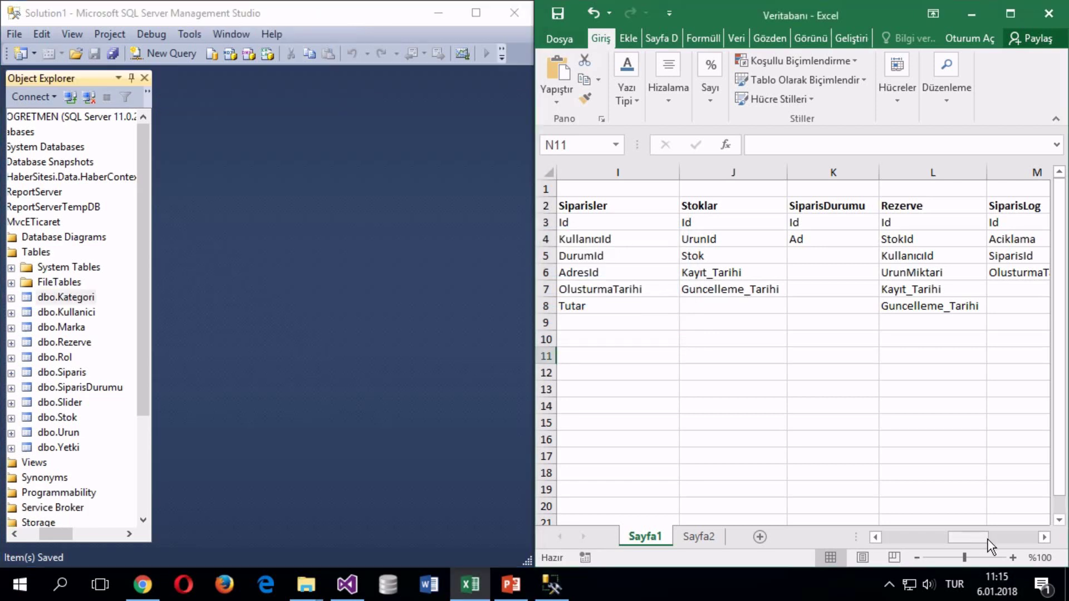
pyautogui.click(1045, 538)
pyautogui.click(1045, 538)
pyautogui.click(1046, 539)
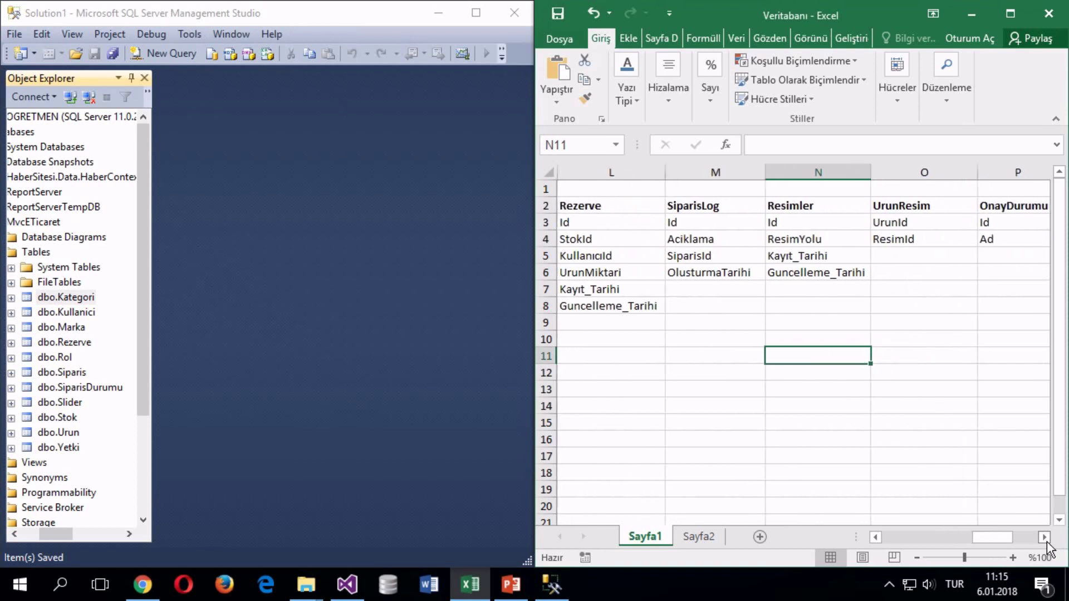
pyautogui.click(1047, 541)
pyautogui.click(1046, 539)
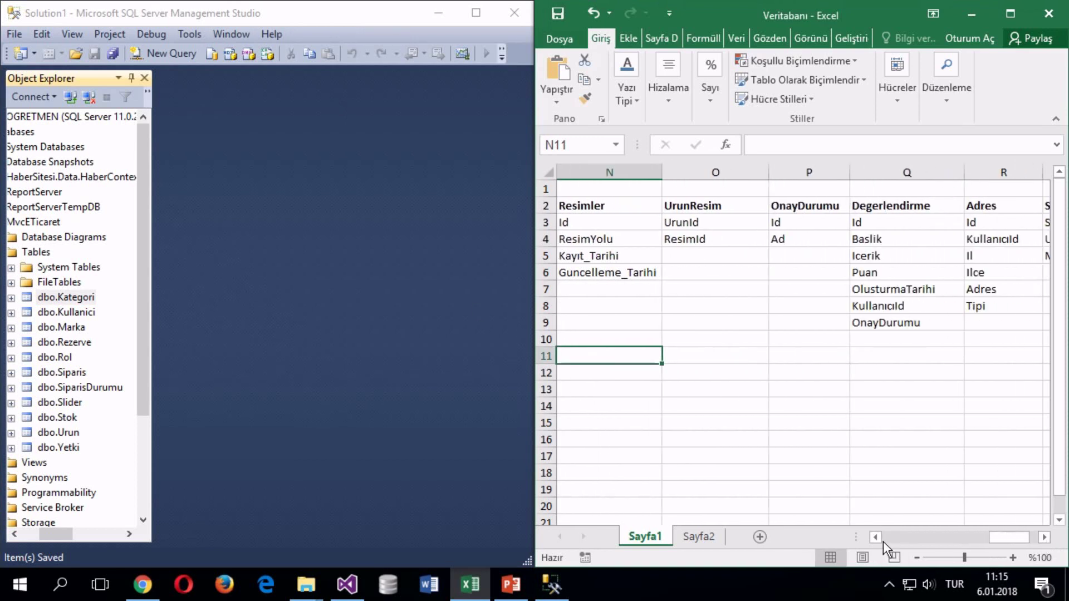
# Step: Start a new table in the MvcETicaret database and add an Id column of type int
pyautogui.click(877, 537)
pyautogui.click(1044, 537)
pyautogui.rightClick(41, 253)
pyautogui.click(84, 265)
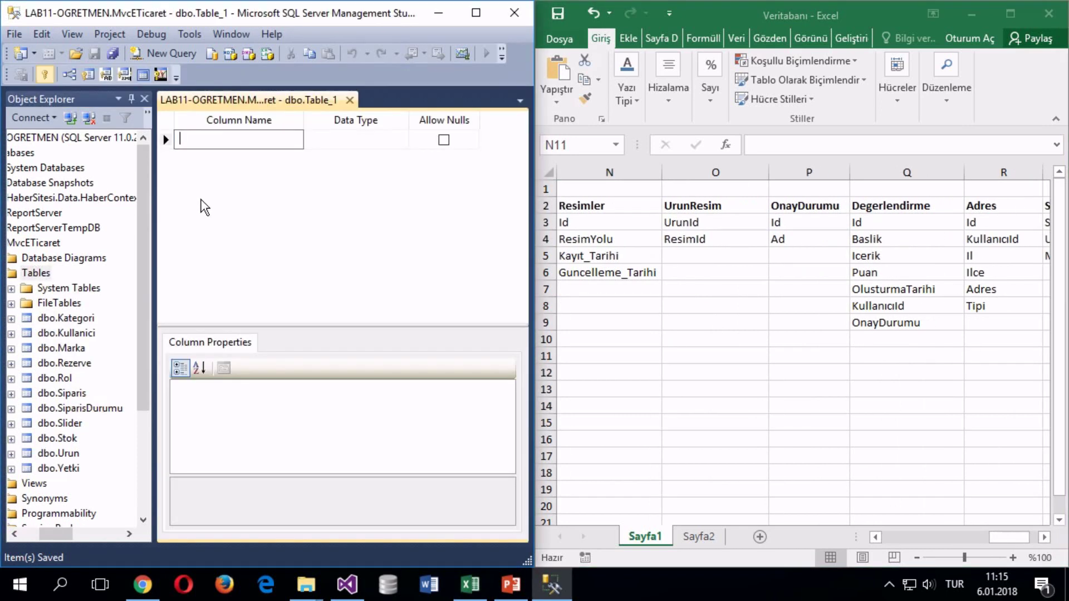
pyautogui.write('I')
pyautogui.press('Tab')
pyautogui.press('BackSpace')
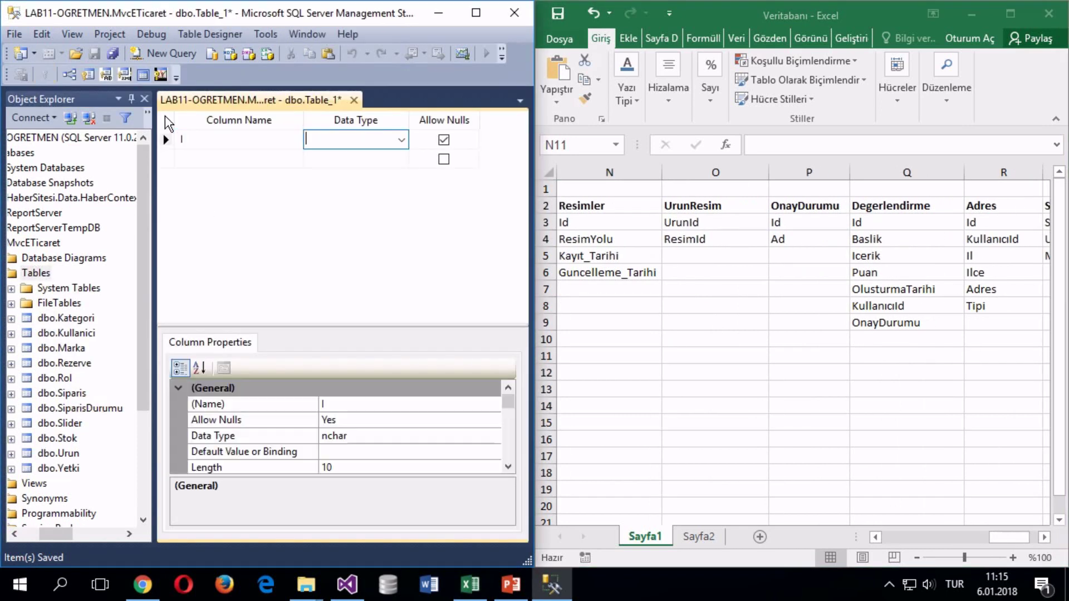
pyautogui.press('Tab')
pyautogui.press('Return')
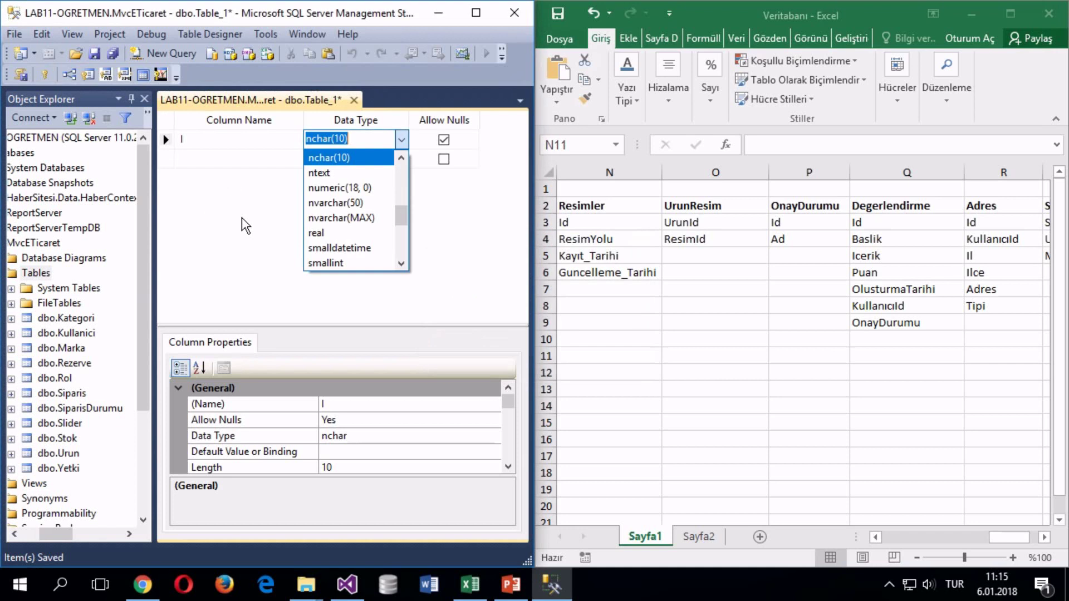
pyautogui.press('Return')
pyautogui.click(212, 139)
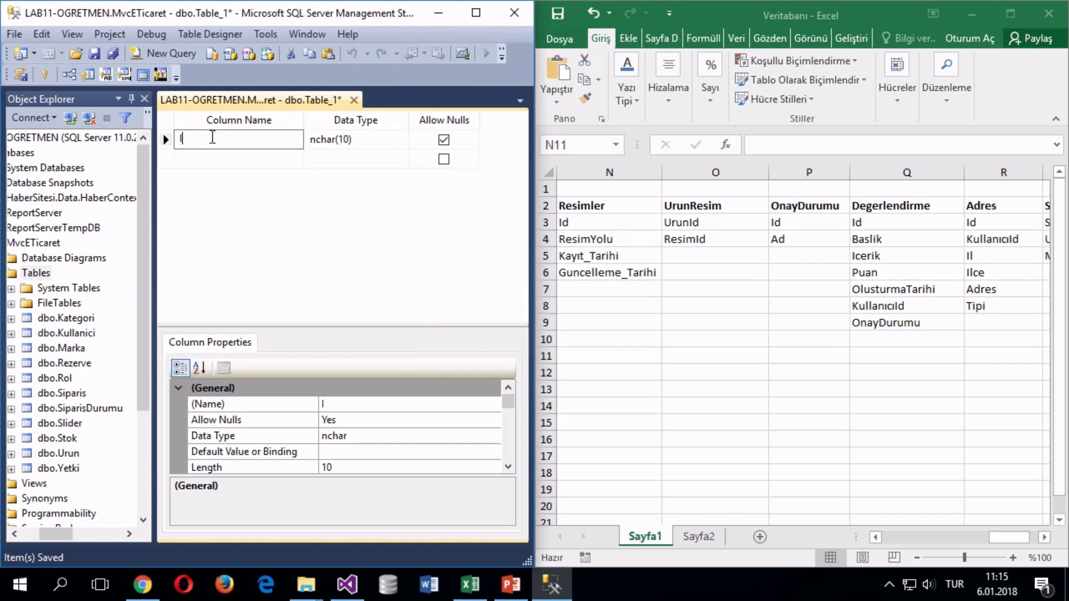
pyautogui.write('d')
pyautogui.press('Tab')
pyautogui.write('int')
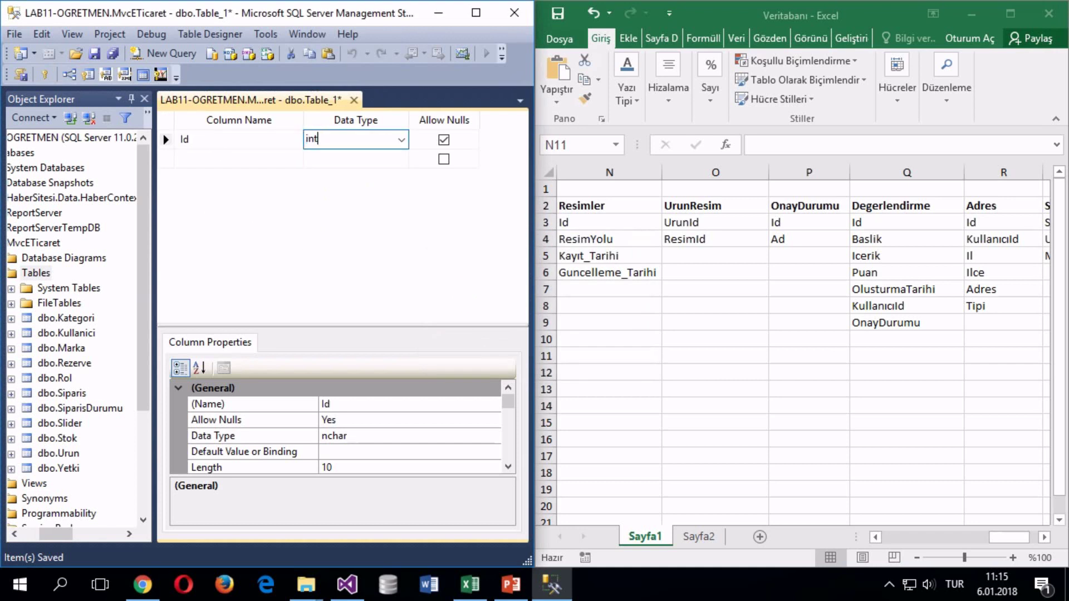
pyautogui.press('Tab')
pyautogui.press('Tab')
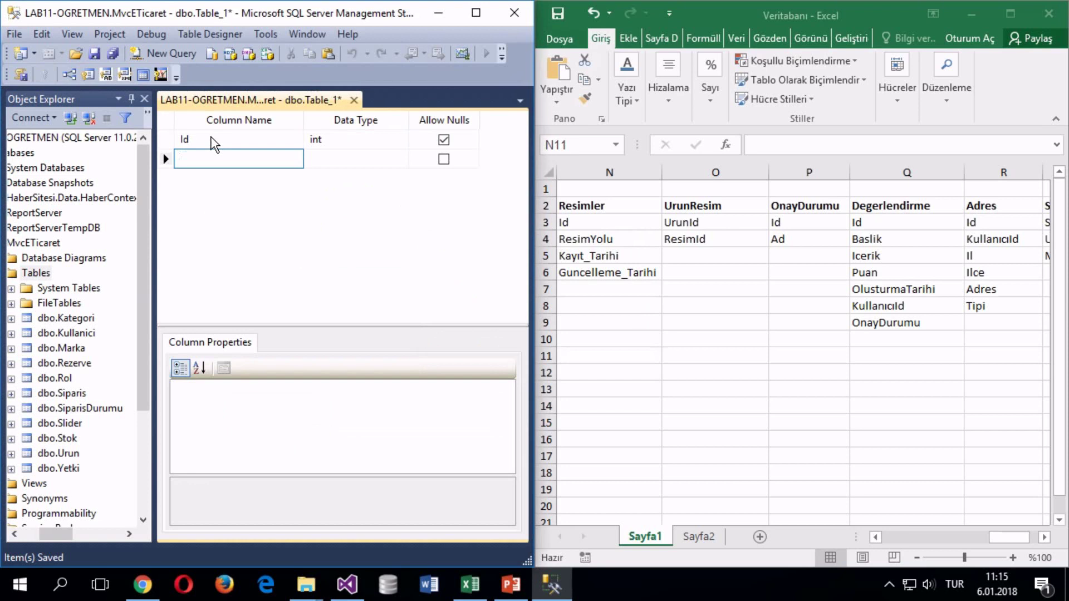
# Step: Add a ResimYolu column of type nvarchar(250) below Id
pyautogui.write('ResimYolu')
pyautogui.press('Tab')
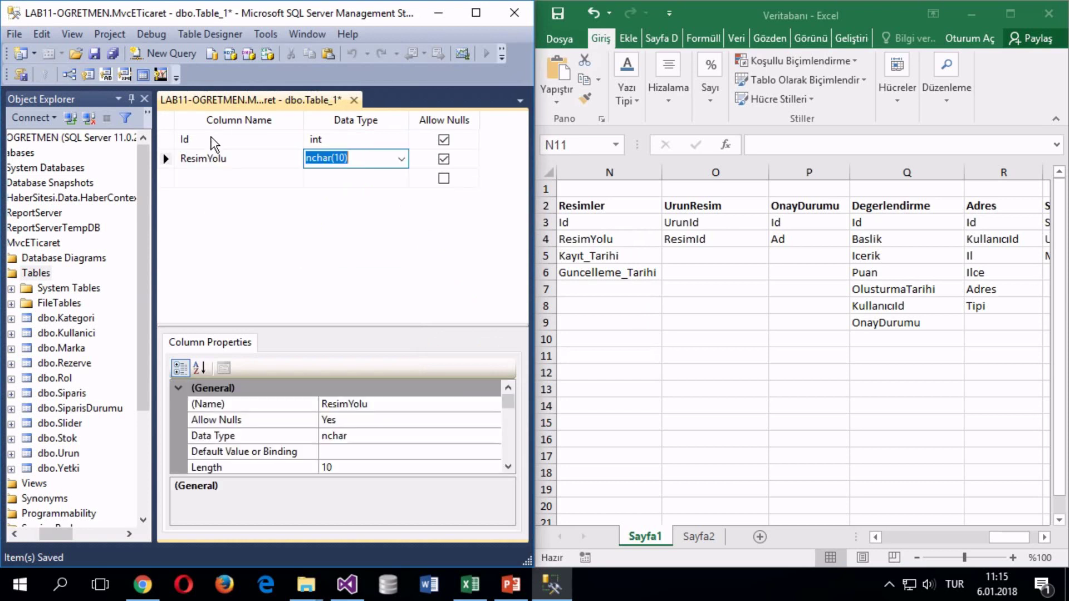
pyautogui.write('nvarchar(')
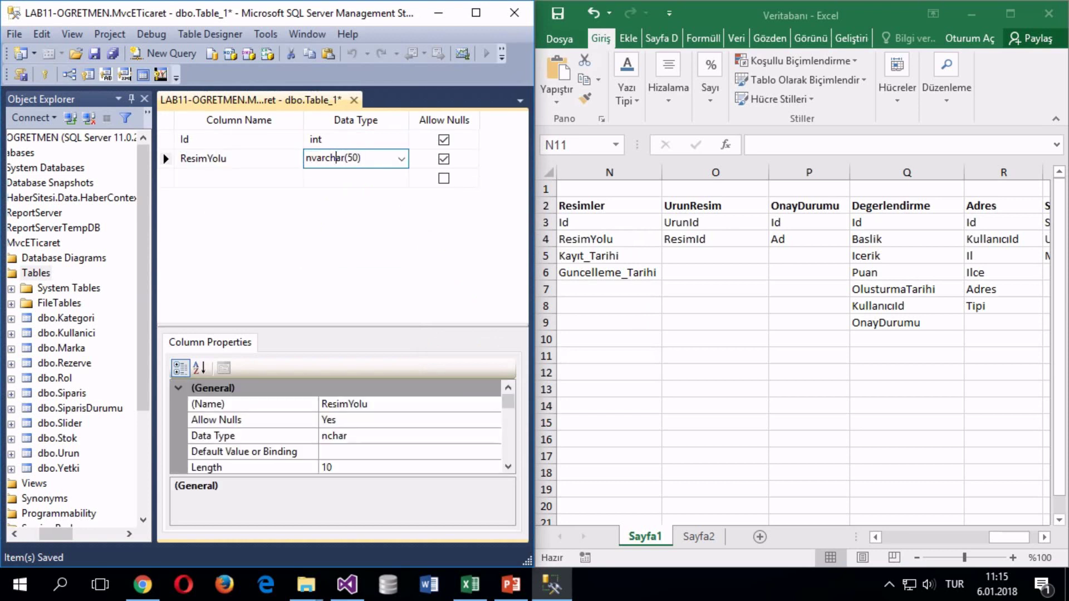
pyautogui.write('2')
pyautogui.press('Down')
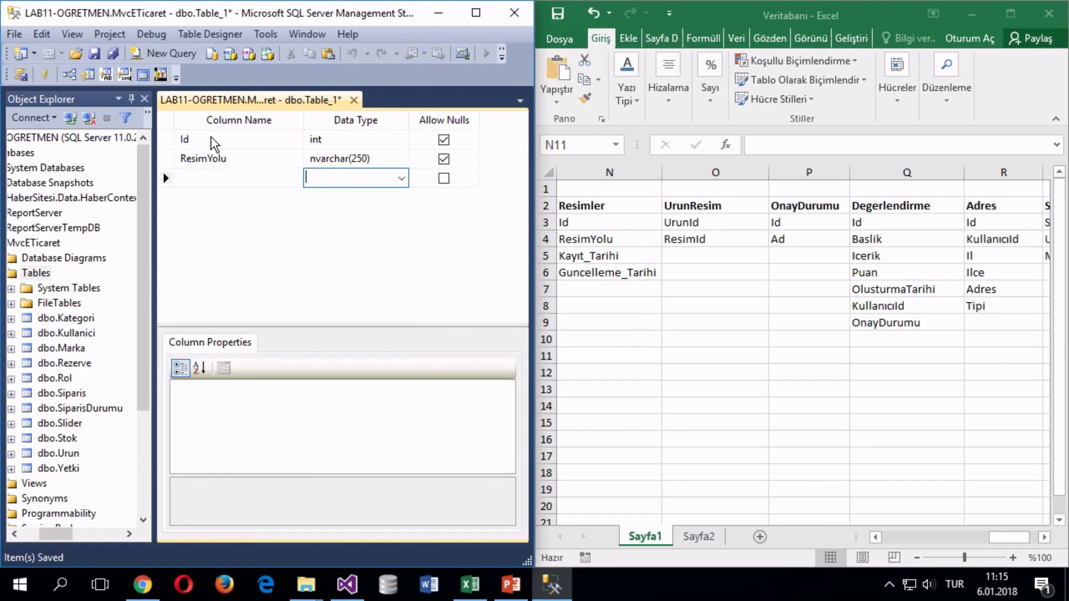
# Step: Copy the KayitTarihi, KayitSaati and GuncellemeTarihi columns from the Marka table's design into the new table below ResimYolu
pyautogui.click(195, 177)
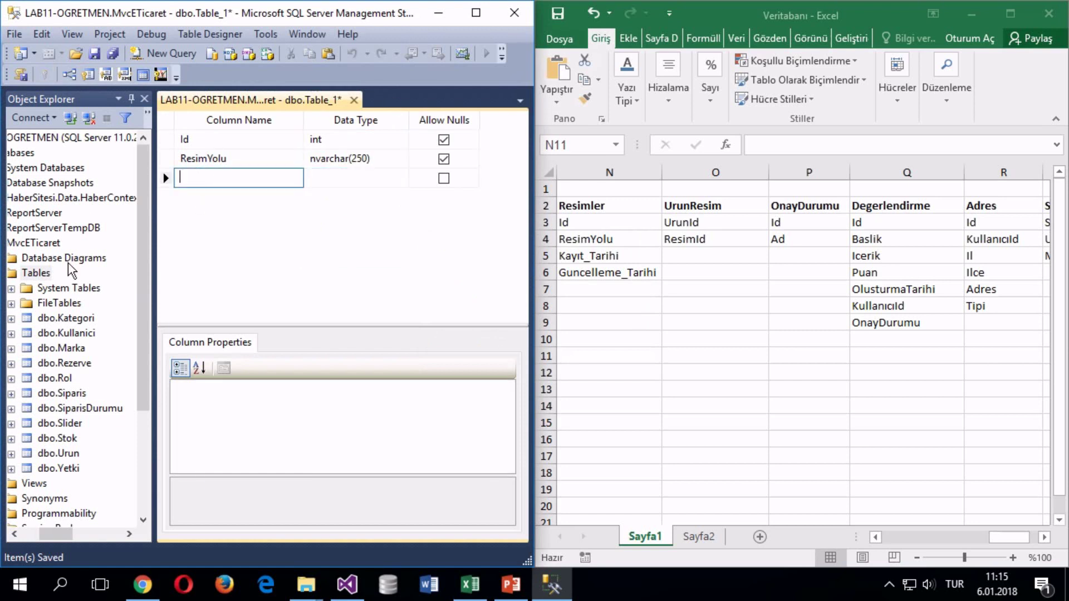
pyautogui.press('Escape')
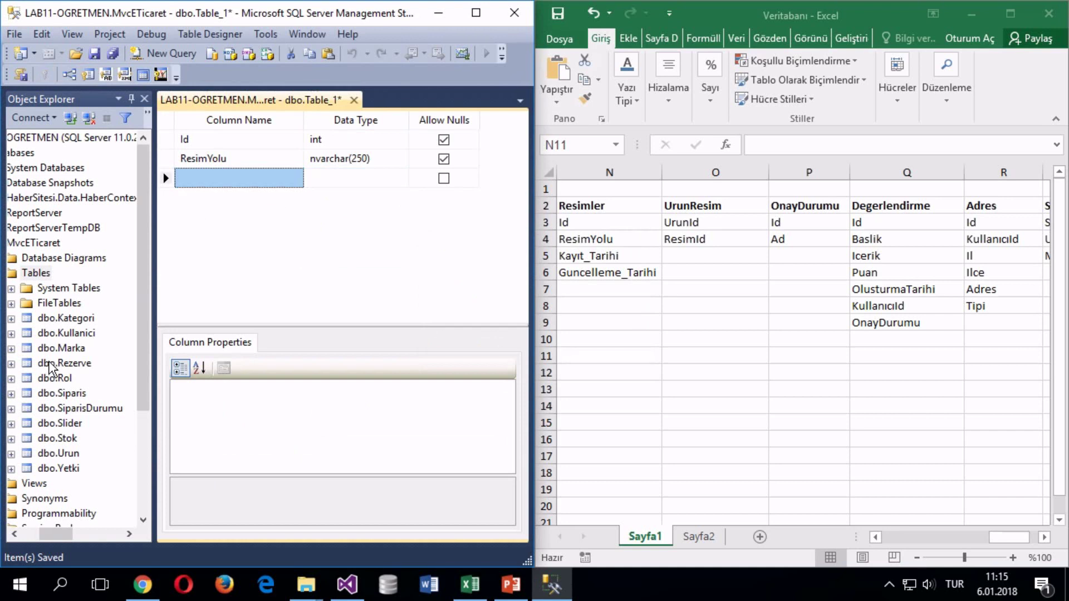
pyautogui.click(49, 348)
pyautogui.rightClick(49, 348)
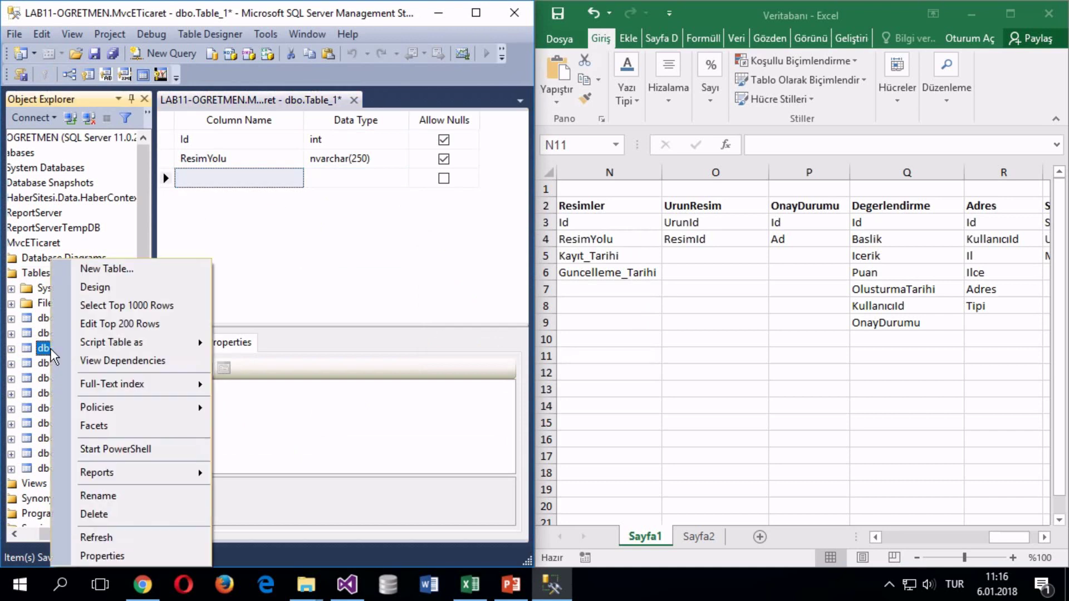
pyautogui.click(86, 288)
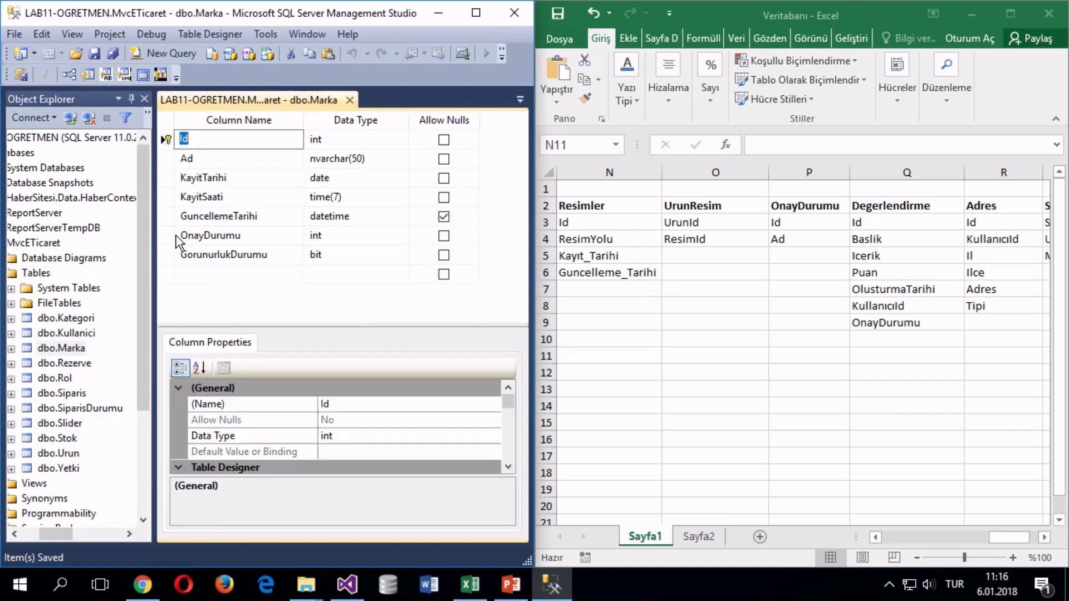
pyautogui.click(167, 177)
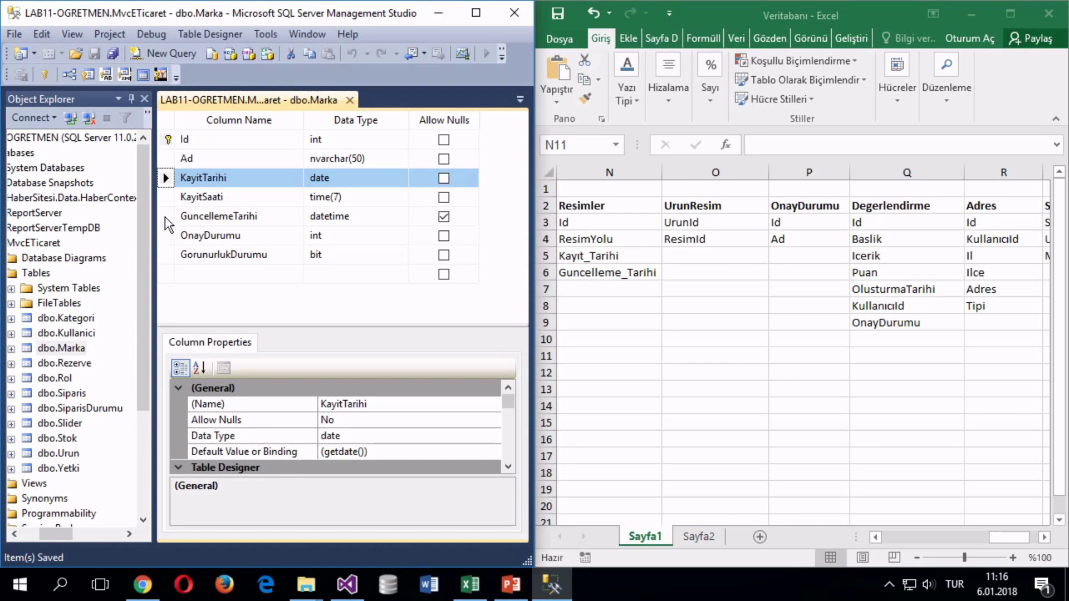
pyautogui.keyDown('shift'); pyautogui.click(164, 216); pyautogui.keyUp('shift')
pyautogui.click(348, 100)
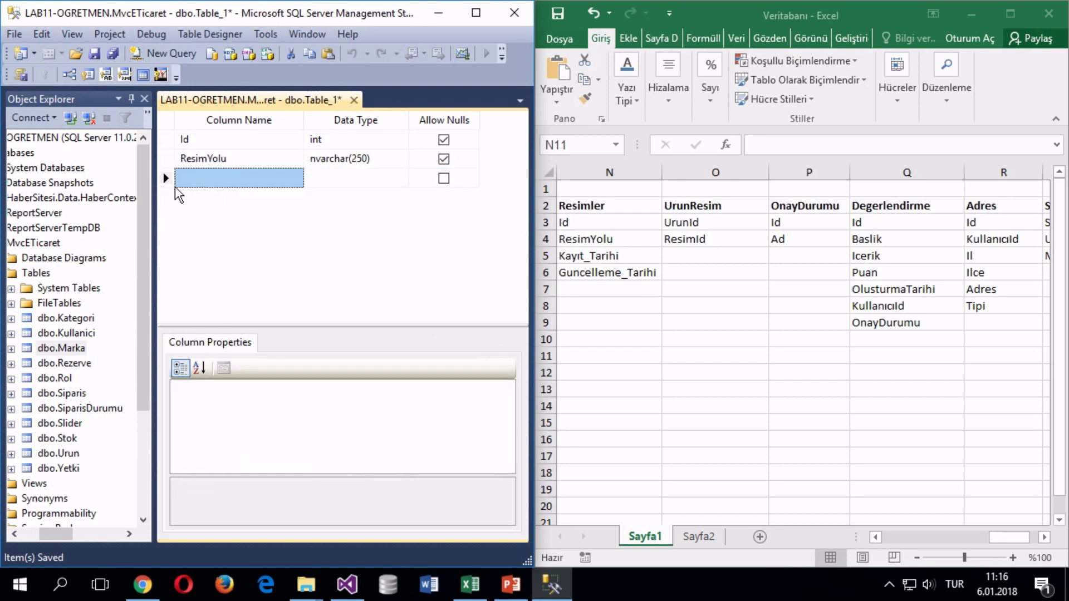
pyautogui.hotkey('ctrl', 'v')
pyautogui.hotkey('ctrl', 's')
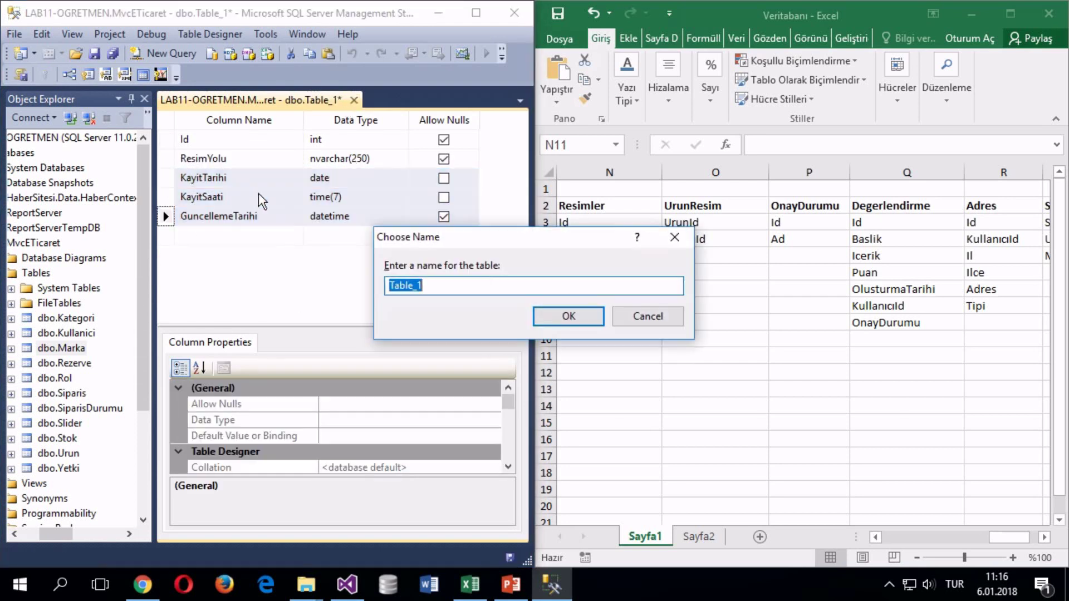
pyautogui.press('Escape')
pyautogui.press('Return')
# Step: Make the Id column the primary key and set its Is Identity property to Yes
pyautogui.click(173, 140)
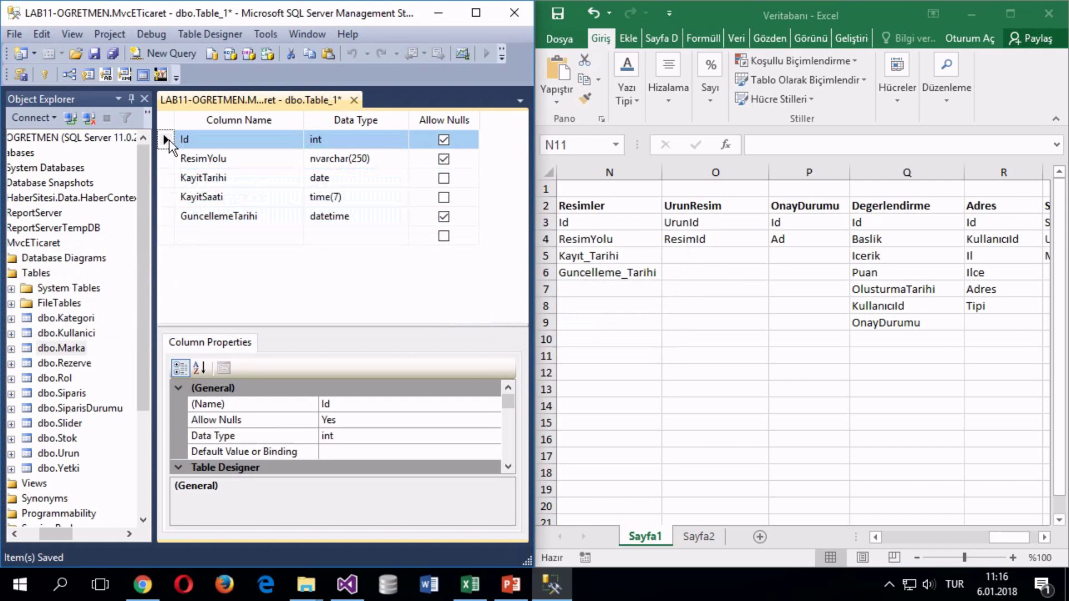
pyautogui.rightClick(170, 140)
pyautogui.click(206, 149)
pyautogui.scroll(-3, 283, 434)
pyautogui.scroll(-3, 283, 433)
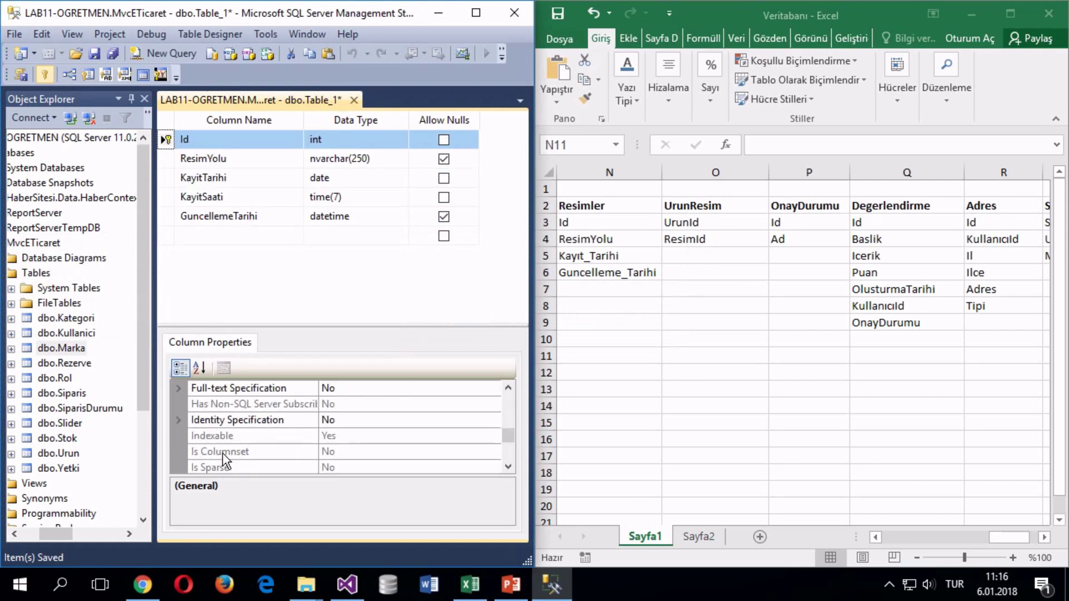
pyautogui.doubleClick(195, 418)
pyautogui.click(296, 434)
pyautogui.doubleClick(296, 434)
# Step: Save the new table under the name Resimler and close its design
pyautogui.hotkey('ctrl', 's')
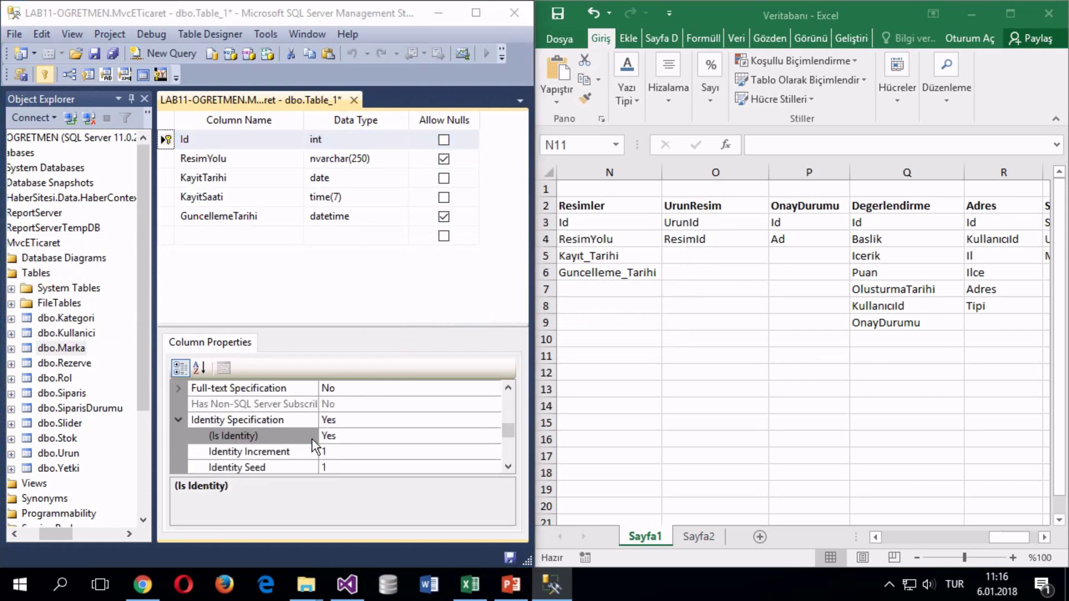
pyautogui.write('Resimler')
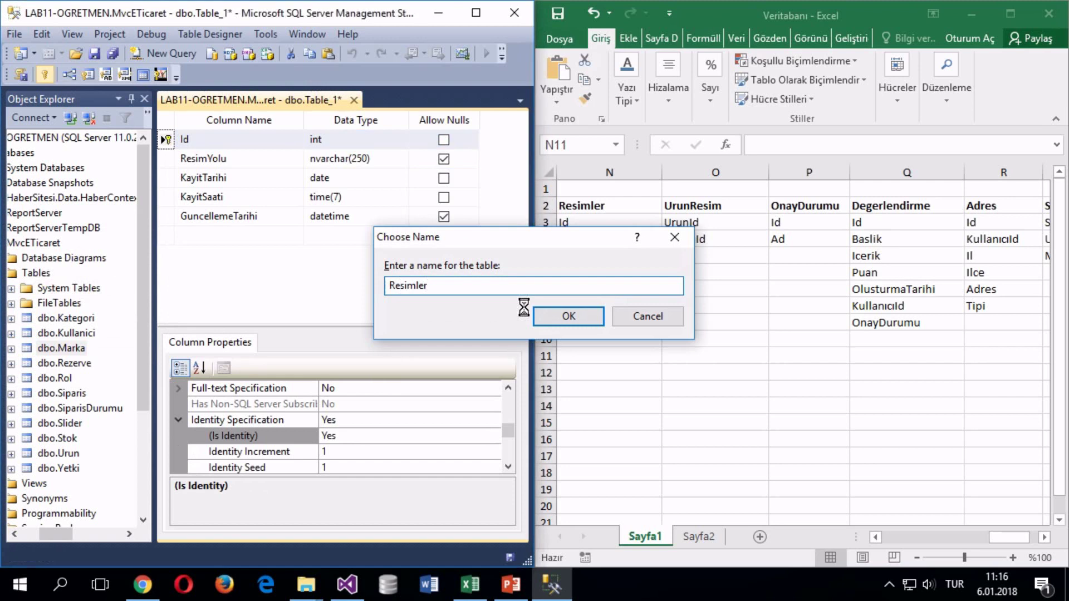
pyautogui.press('Return')
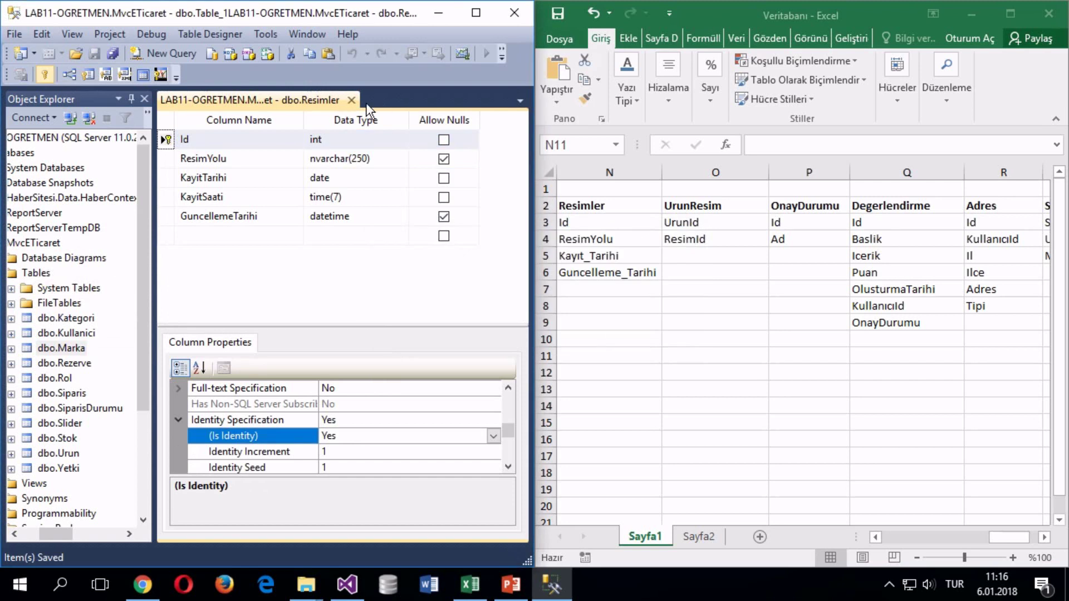
pyautogui.click(352, 99)
# Step: Start another new table in MvcETicaret with a UrunId column of type int
pyautogui.rightClick(38, 252)
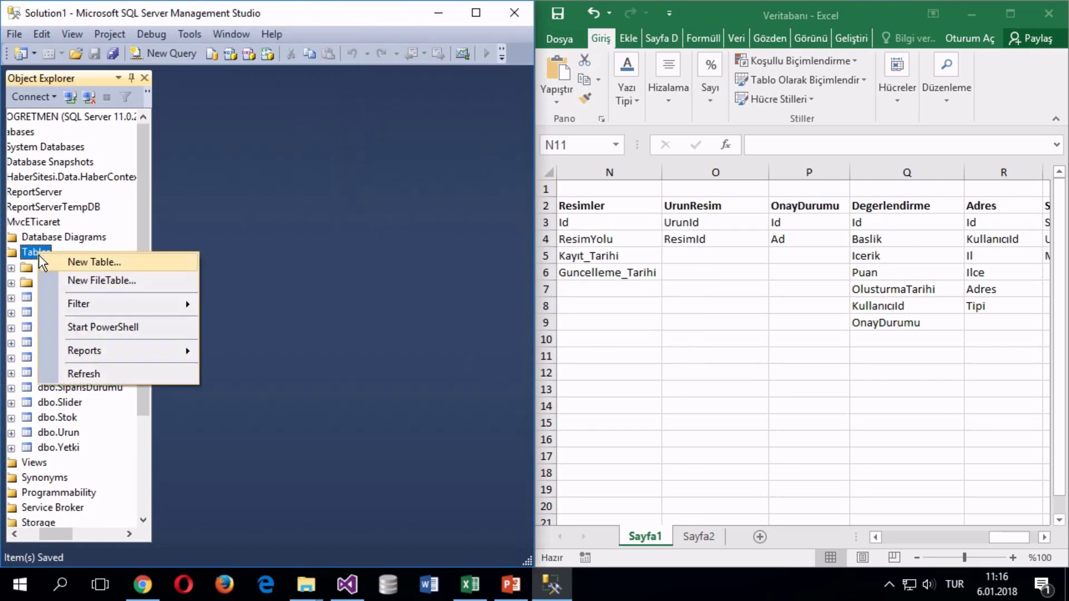
pyautogui.click(40, 259)
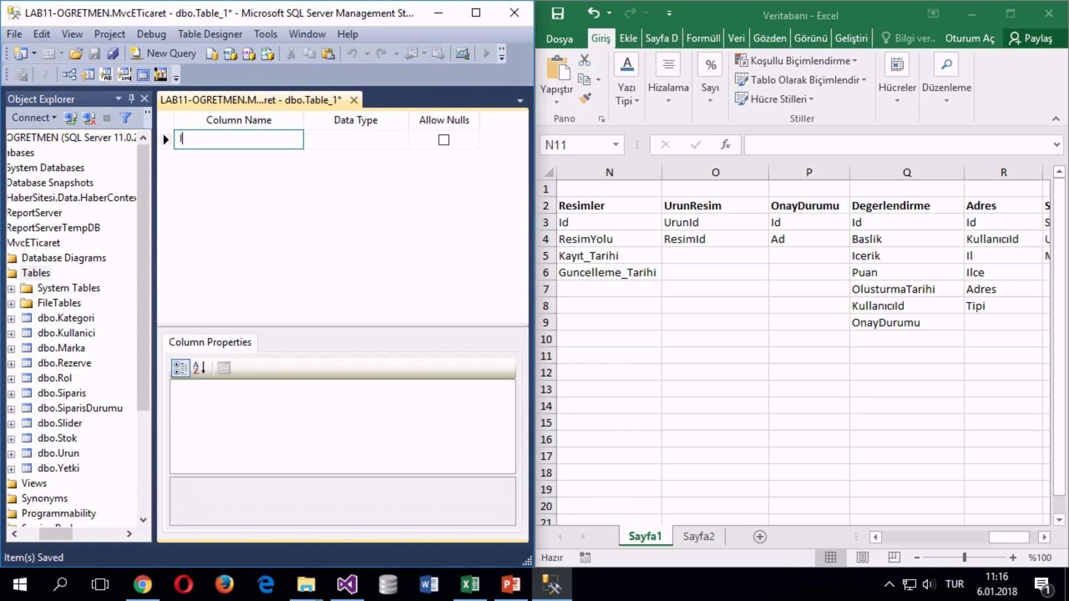
pyautogui.write('UrunId')
pyautogui.press('Tab')
pyautogui.write('in')
pyautogui.press('Tab')
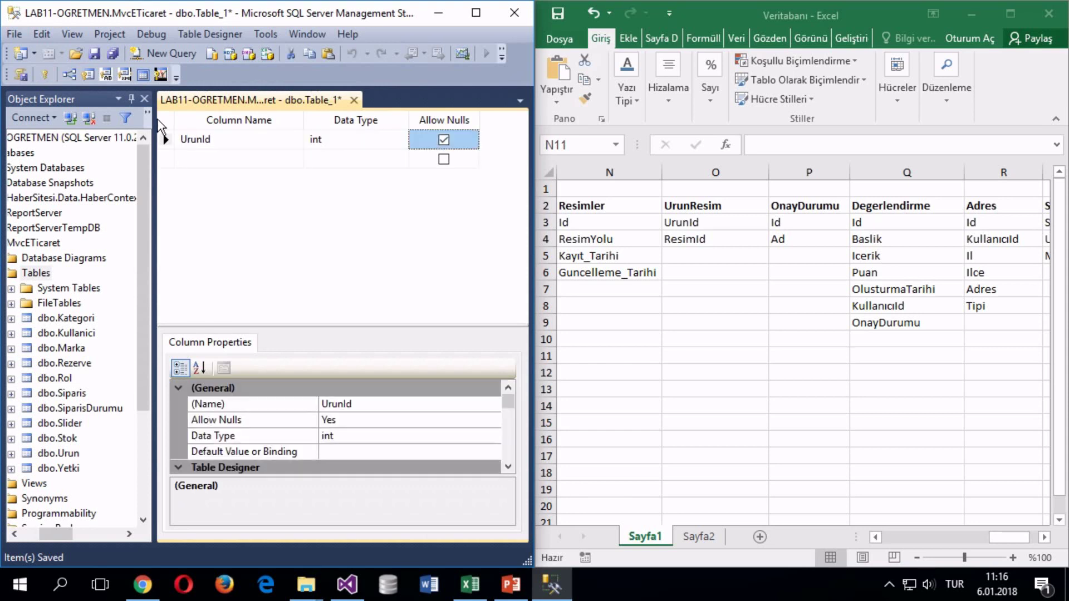
# Step: Add a ResimId column of type int and disallow nulls for both UrunId and ResimId
pyautogui.press('Tab')
pyautogui.write('Resim')
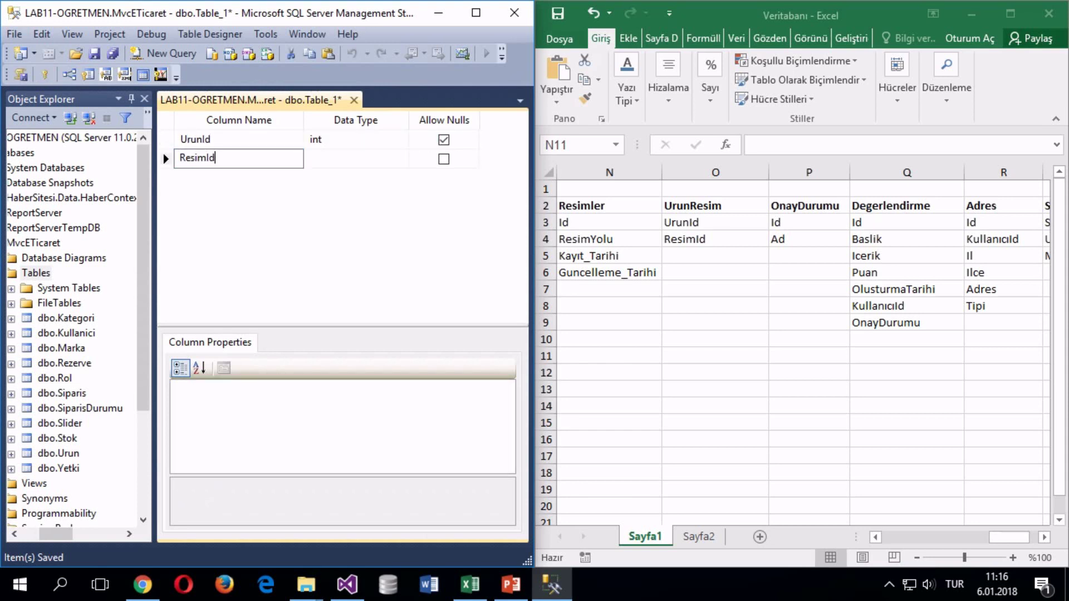
pyautogui.press('Tab')
pyautogui.write('in')
pyautogui.press('Tab')
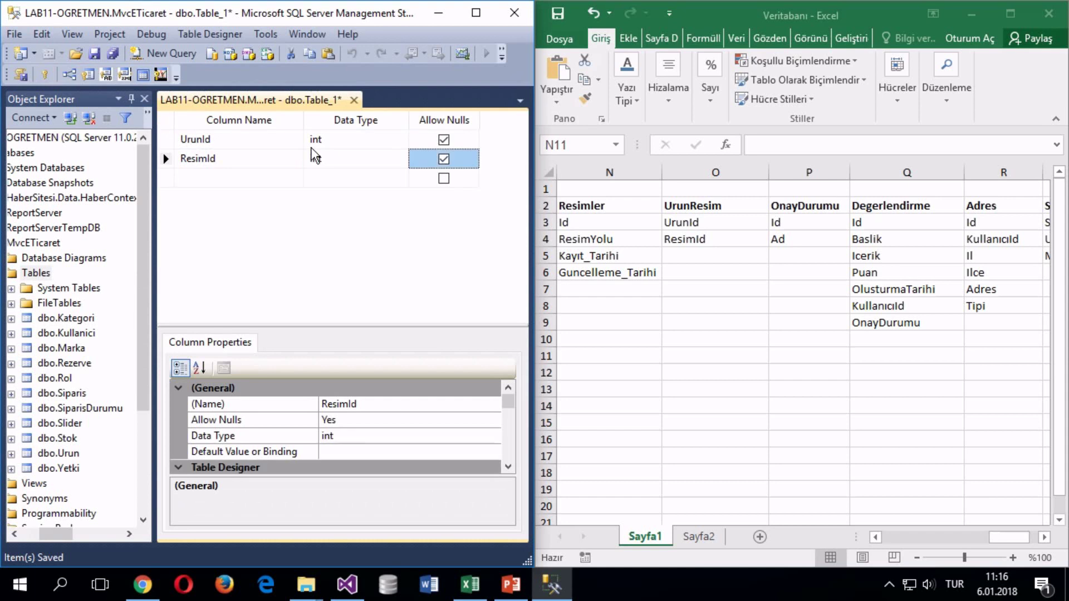
pyautogui.click(444, 139)
pyautogui.click(443, 159)
# Step: Save the new table under the name UrunResim and close its design
pyautogui.hotkey('ctrl', 's')
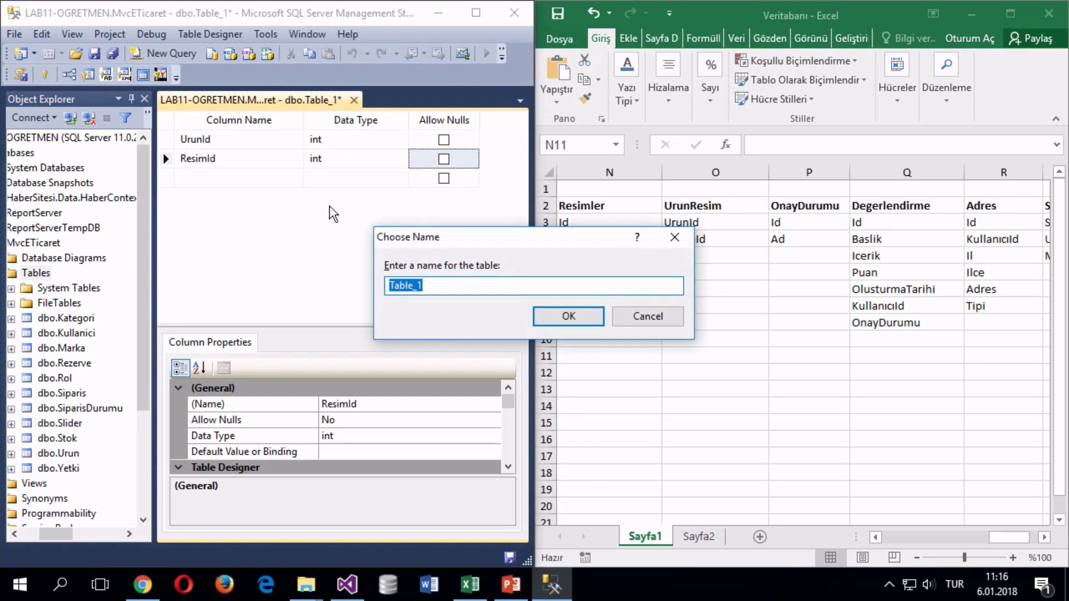
pyautogui.write('Urunr')
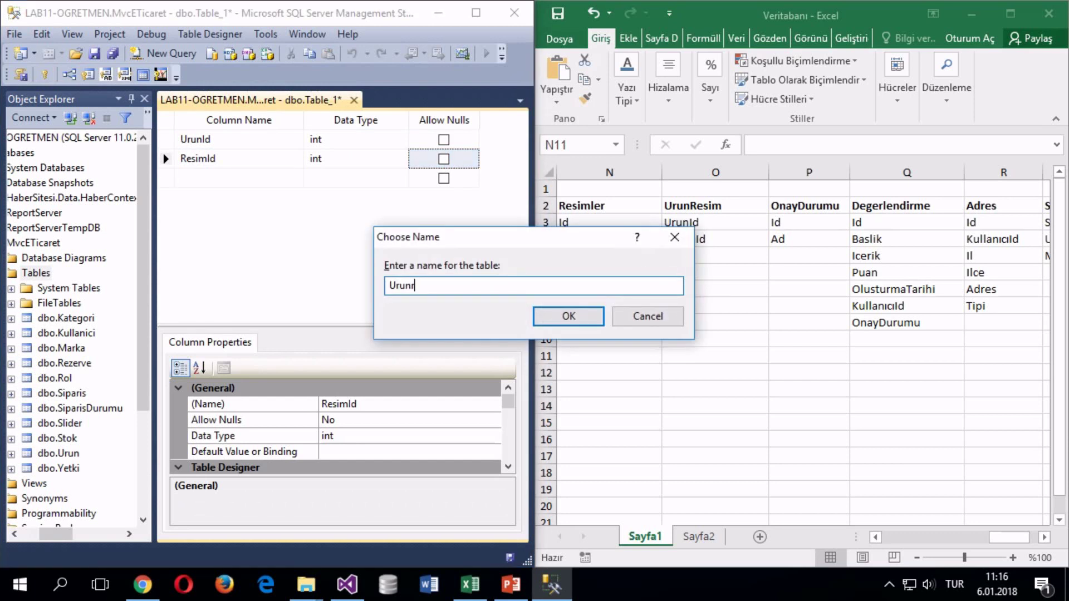
pyautogui.press('BackSpace')
pyautogui.write('Resim')
pyautogui.press('Return')
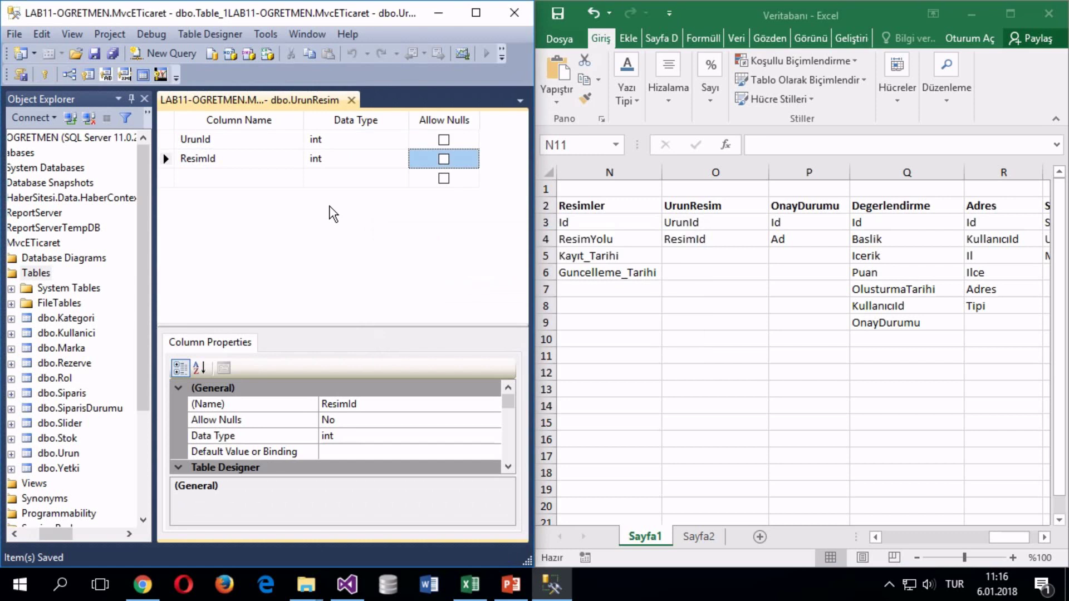
pyautogui.click(351, 100)
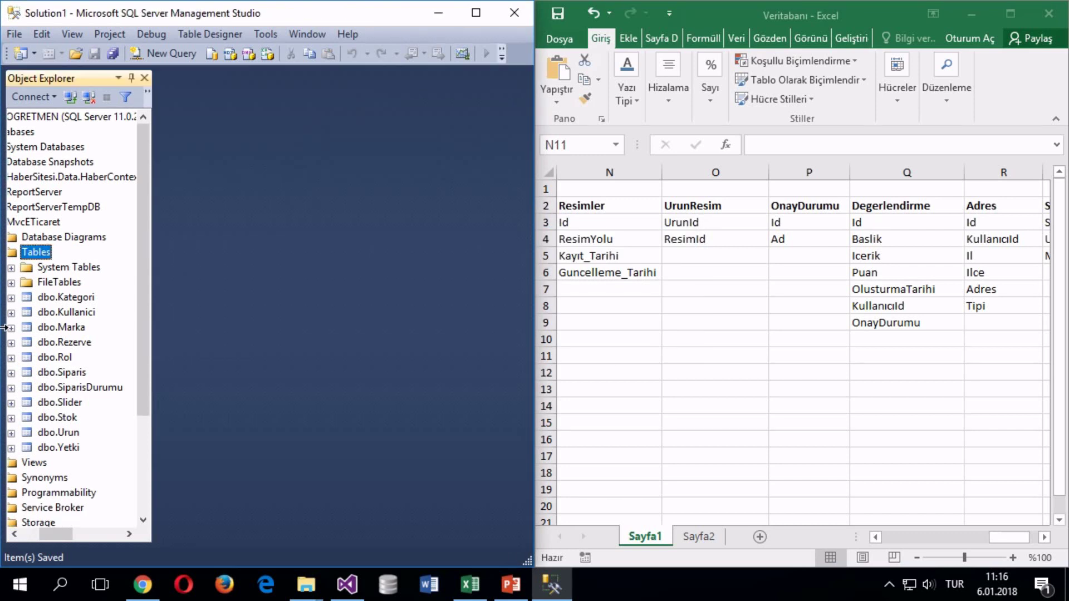
# Step: Start the next new table in MvcETicaret and define its first column as Id with type int
pyautogui.rightClick(33, 252)
pyautogui.click(36, 257)
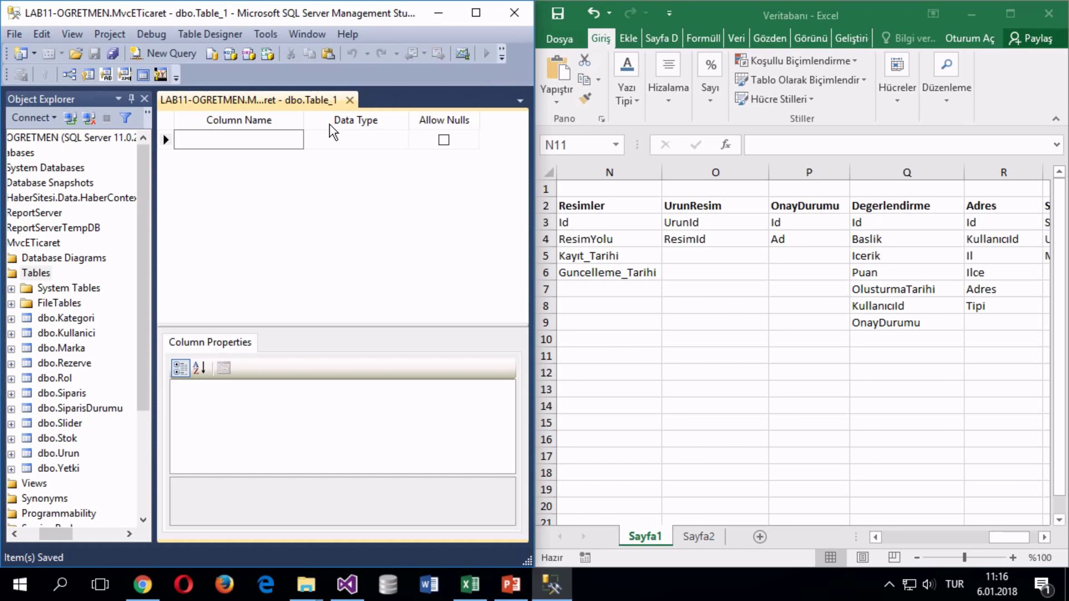
pyautogui.write('Id')
pyautogui.press('Tab')
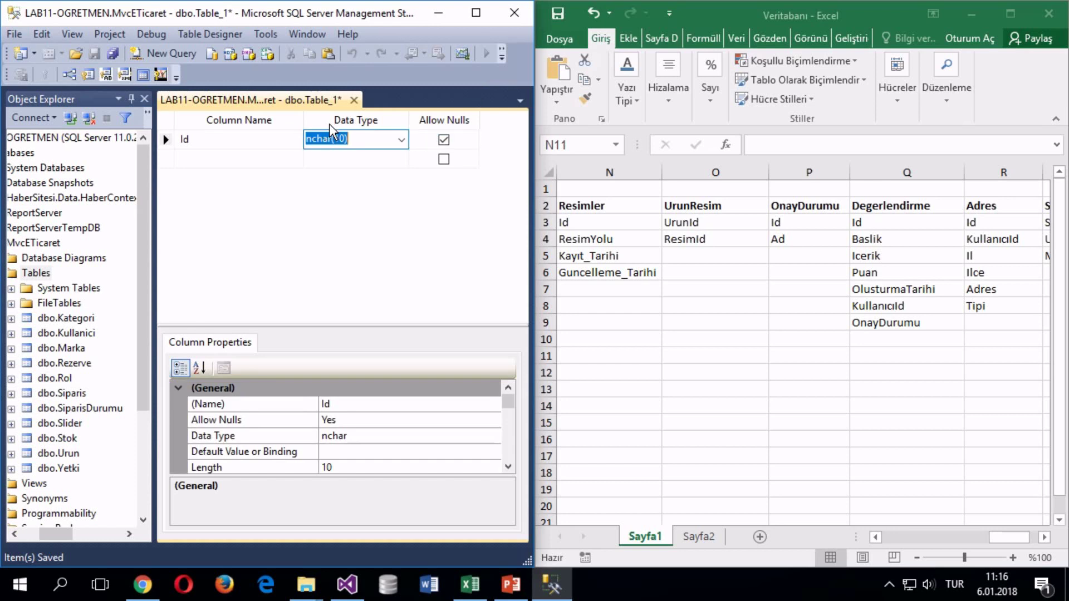
pyautogui.write('it')
pyautogui.press('Tab')
pyautogui.press('Tab')
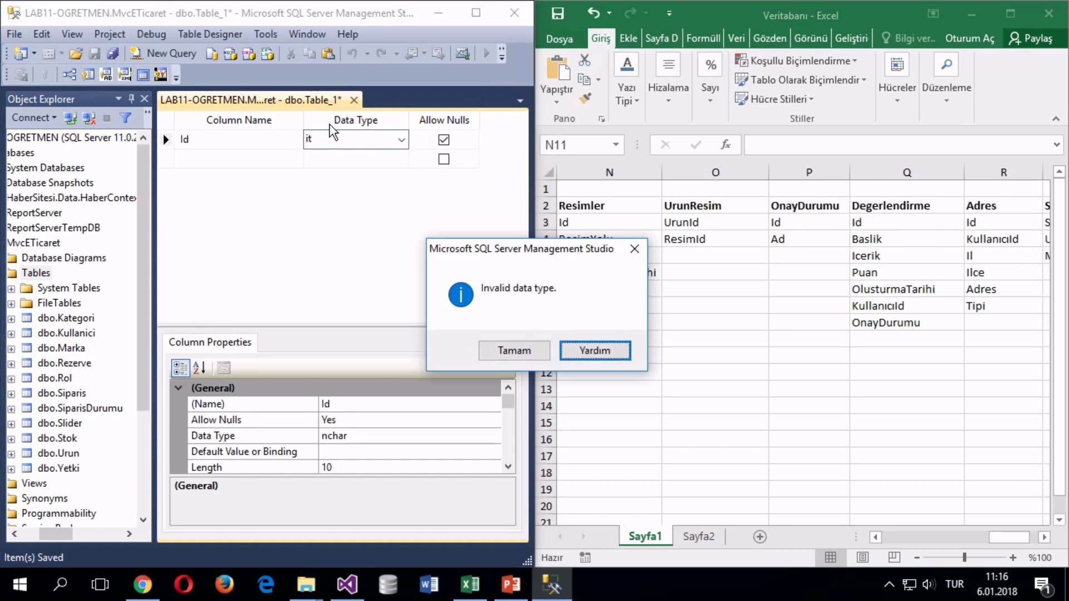
pyautogui.press('Return')
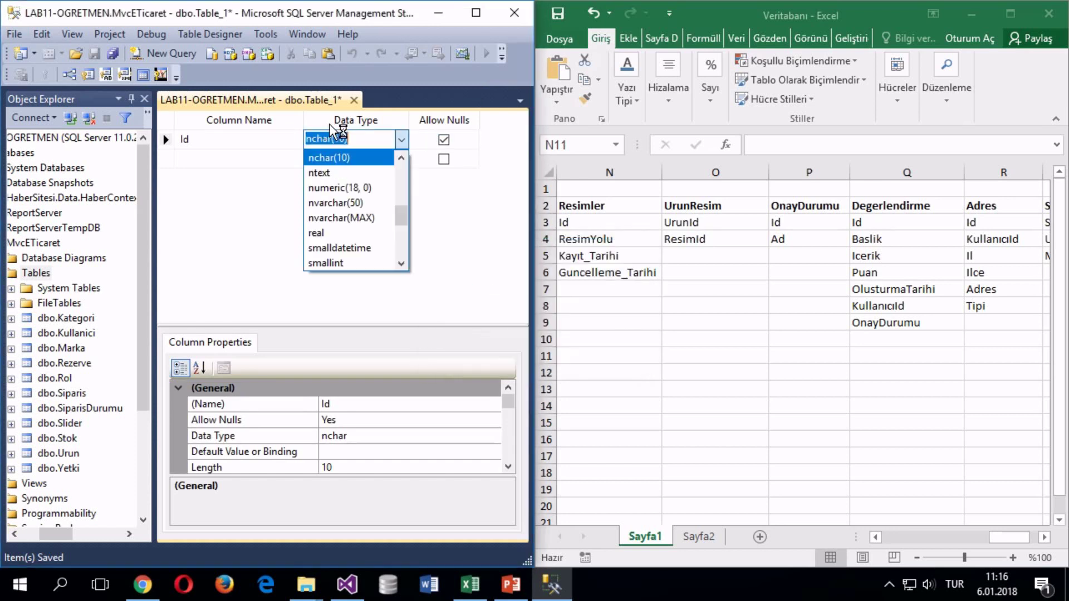
pyautogui.write('int')
pyautogui.press('Return')
pyautogui.hotkey('shift', 'Tab')
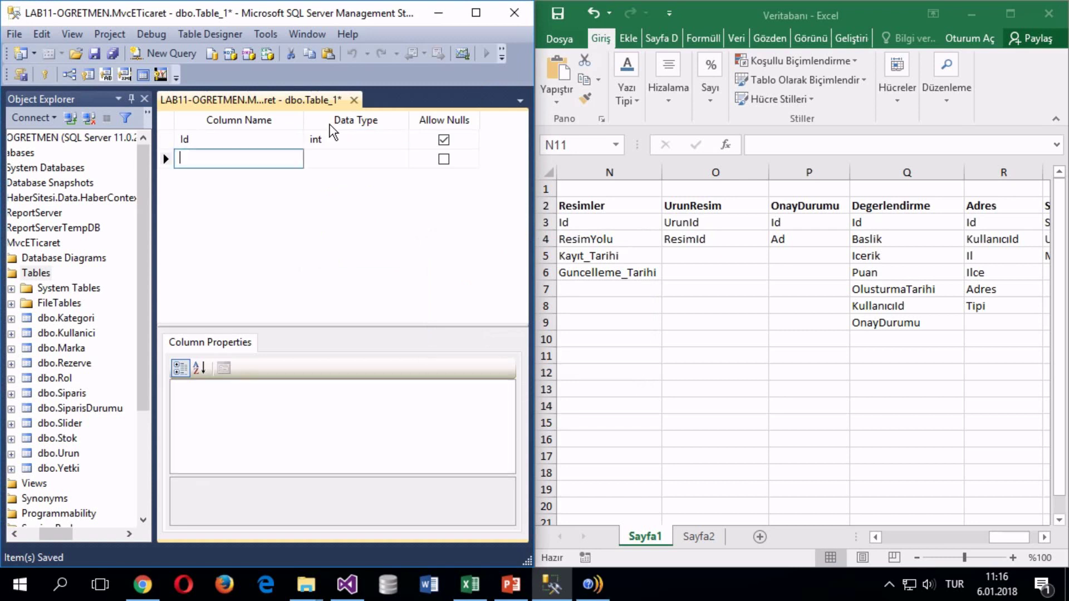
# Step: Add a Durum column of type nvarchar(250) below the Id column of the new table
pyautogui.write('Aciklama')
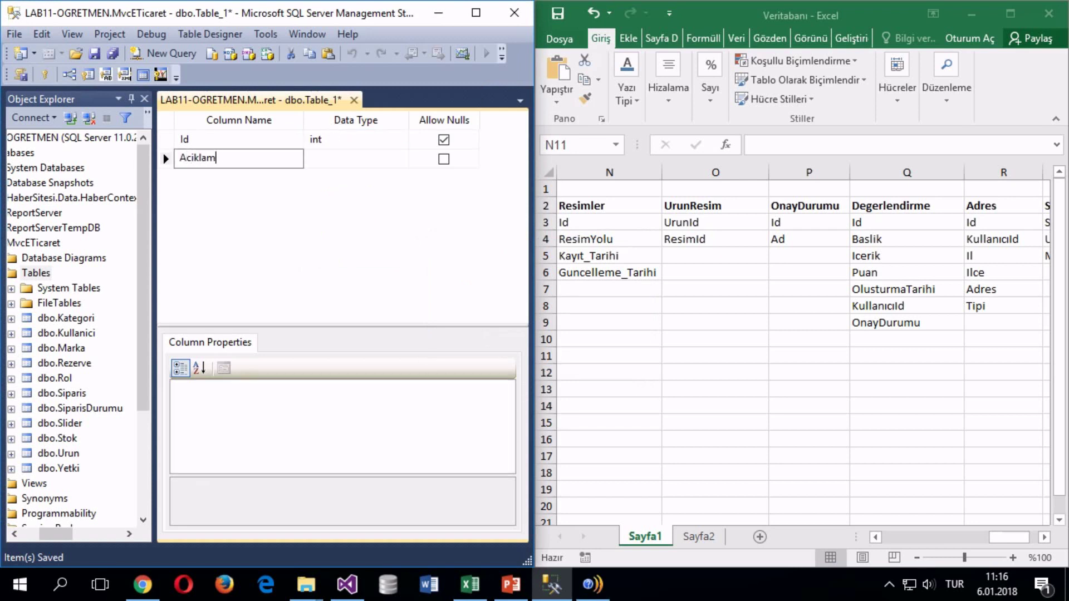
pyautogui.press('BackSpace')
pyautogui.press('BackSpace')
pyautogui.press('BackSpace')
pyautogui.press('BackSpace')
pyautogui.write('Durum')
pyautogui.press('Return')
pyautogui.press('Up')
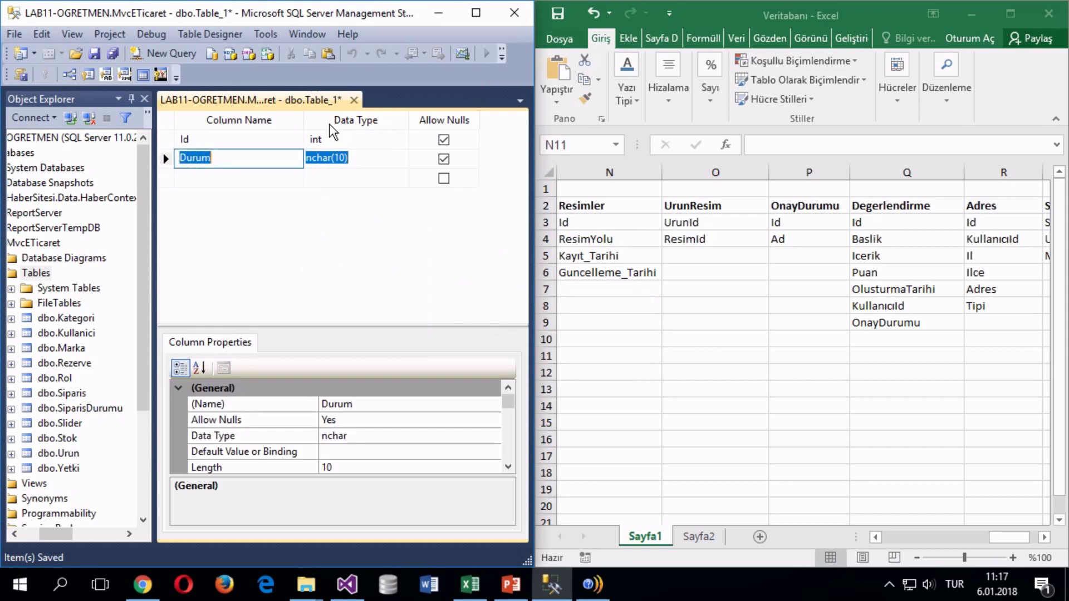
pyautogui.press('Tab')
pyautogui.write('nvarchar')
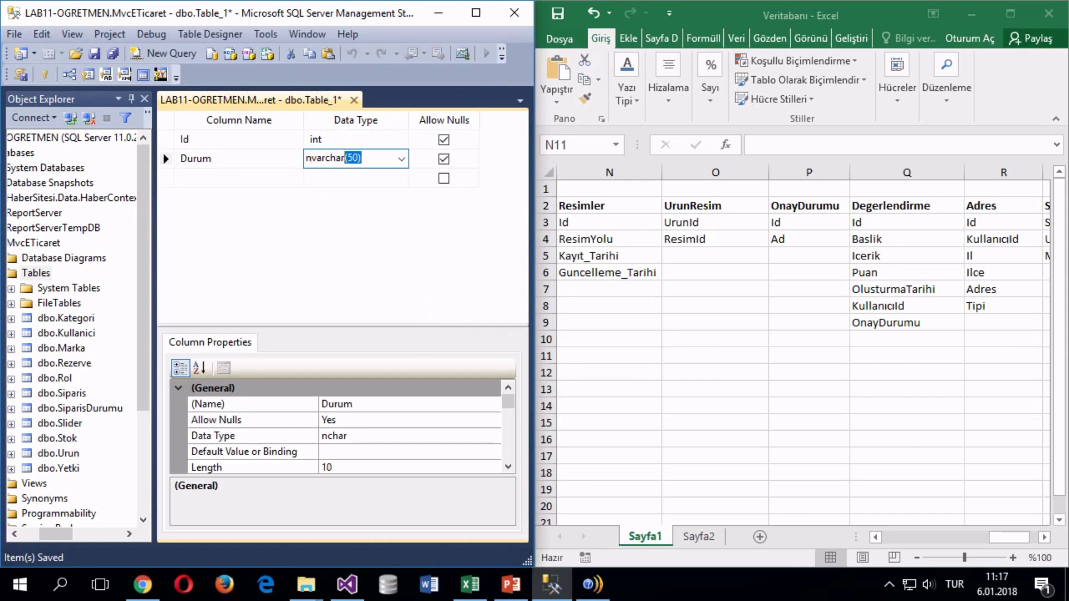
pyautogui.write('(250)')
pyautogui.press('Return')
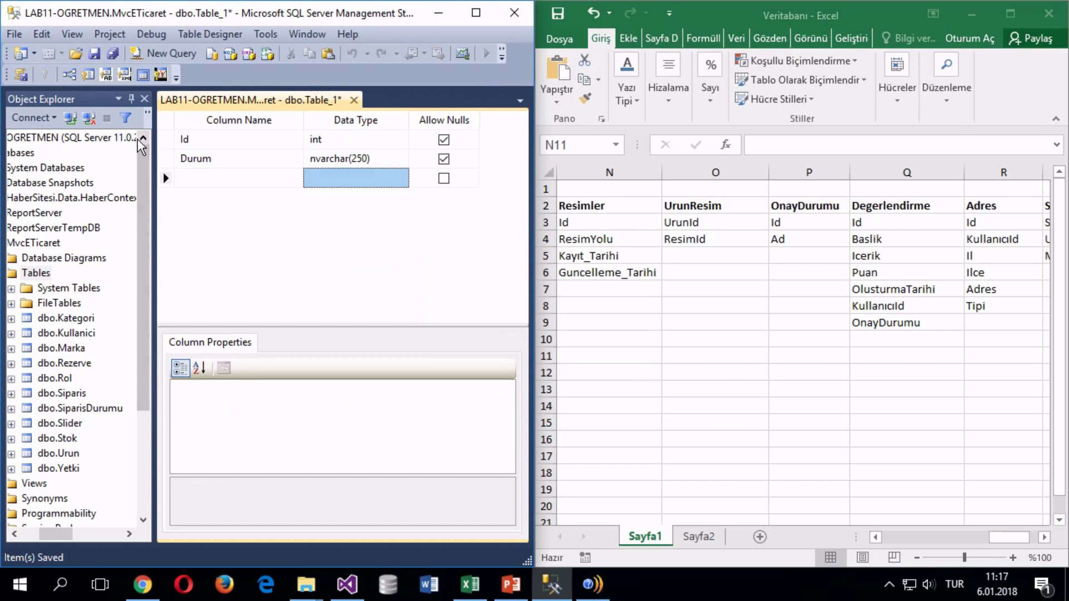
# Step: Set the Id column as the primary key of the table with the Durum column
pyautogui.click(137, 139)
pyautogui.rightClick(160, 139)
pyautogui.click(229, 148)
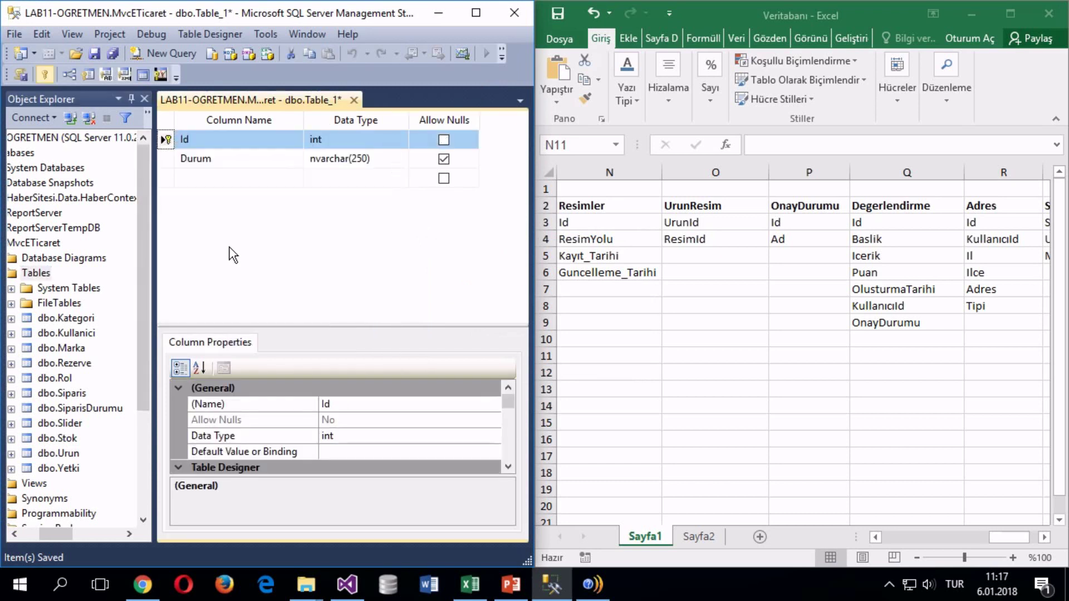
# Step: Save the table under the name OnayDurumu and close its design
pyautogui.hotkey('ctrl', 's')
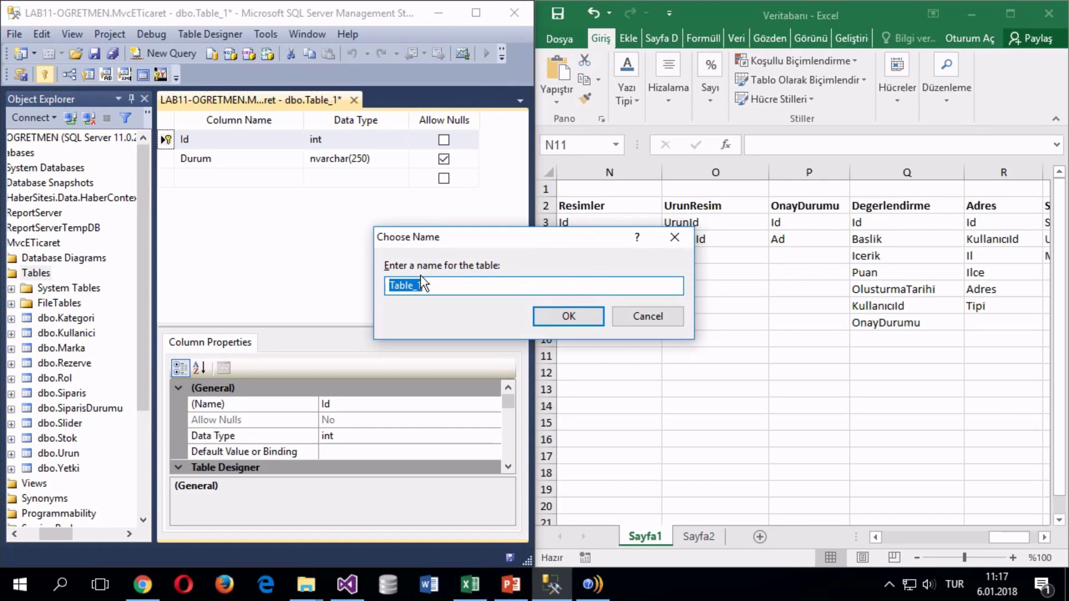
pyautogui.write('OnayDurumu')
pyautogui.press('Return')
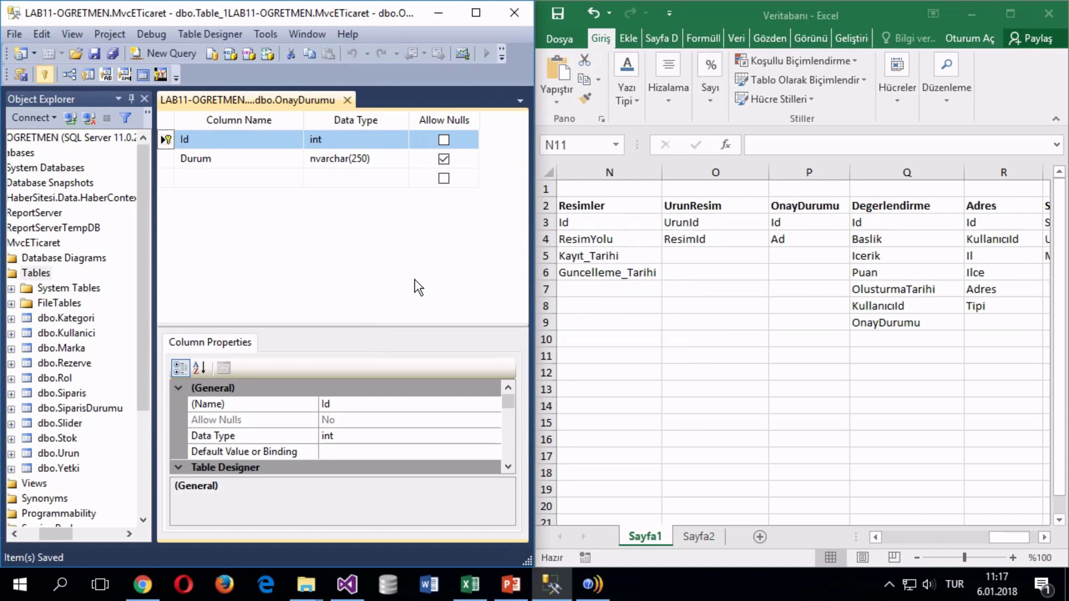
pyautogui.click(349, 101)
# Step: Refresh the list of MvcETicaret tables and start another new table
pyautogui.rightClick(52, 255)
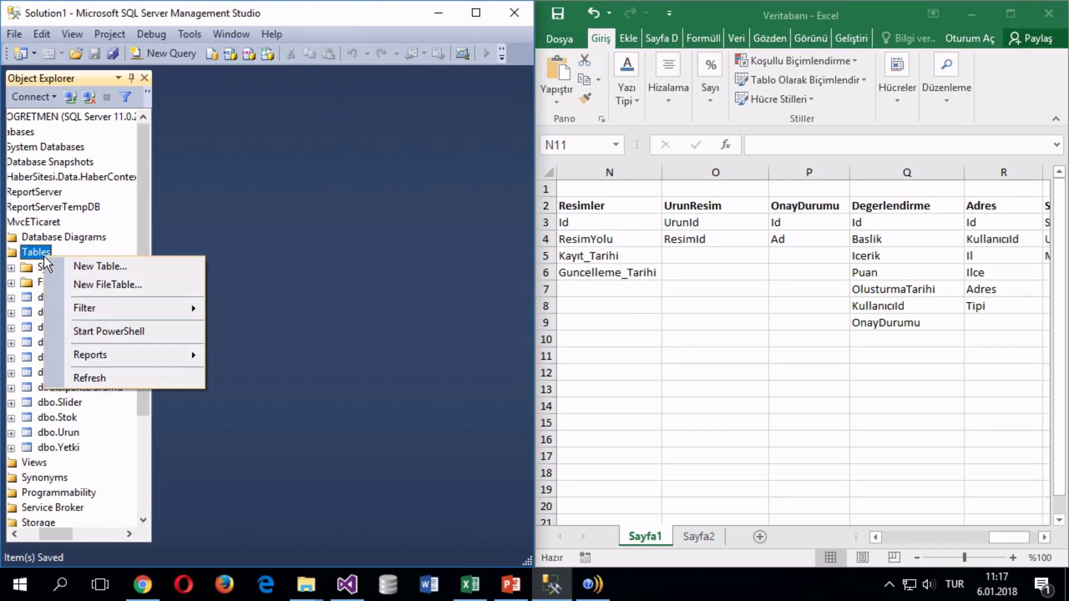
pyautogui.click(78, 377)
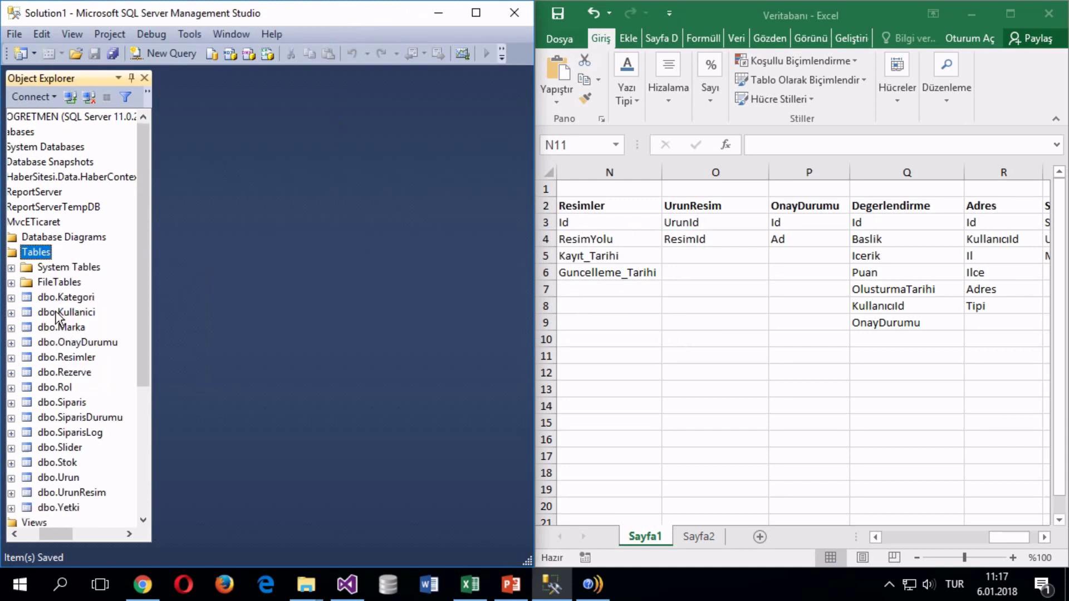
pyautogui.rightClick(40, 255)
pyautogui.click(72, 265)
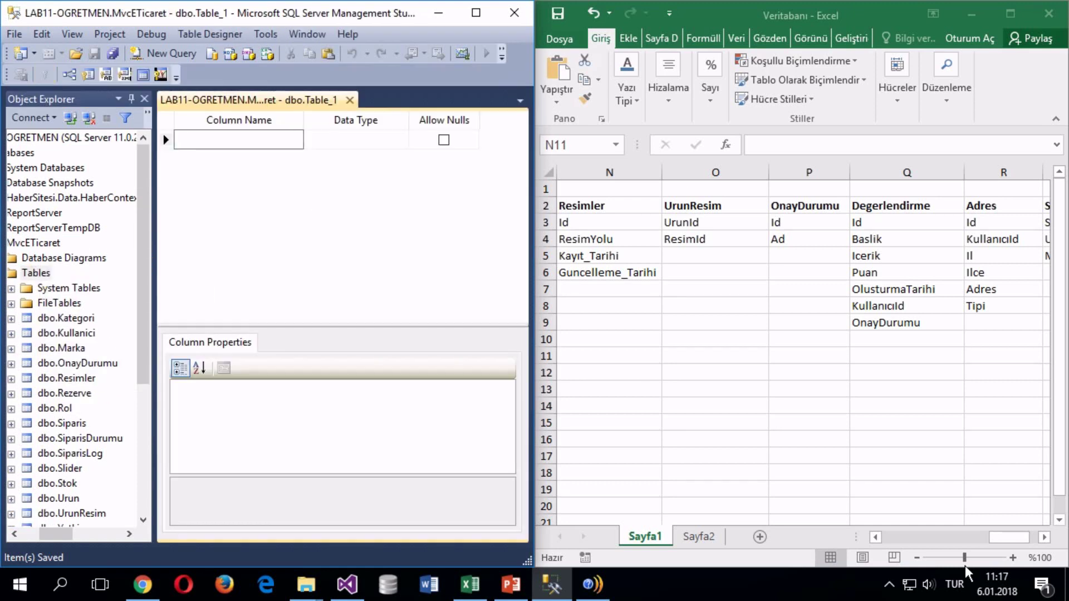
# Step: Define the first column of the new table as Id with type int
pyautogui.click(1023, 542)
pyautogui.moveTo(1021, 540); pyautogui.dragTo(1033, 541)
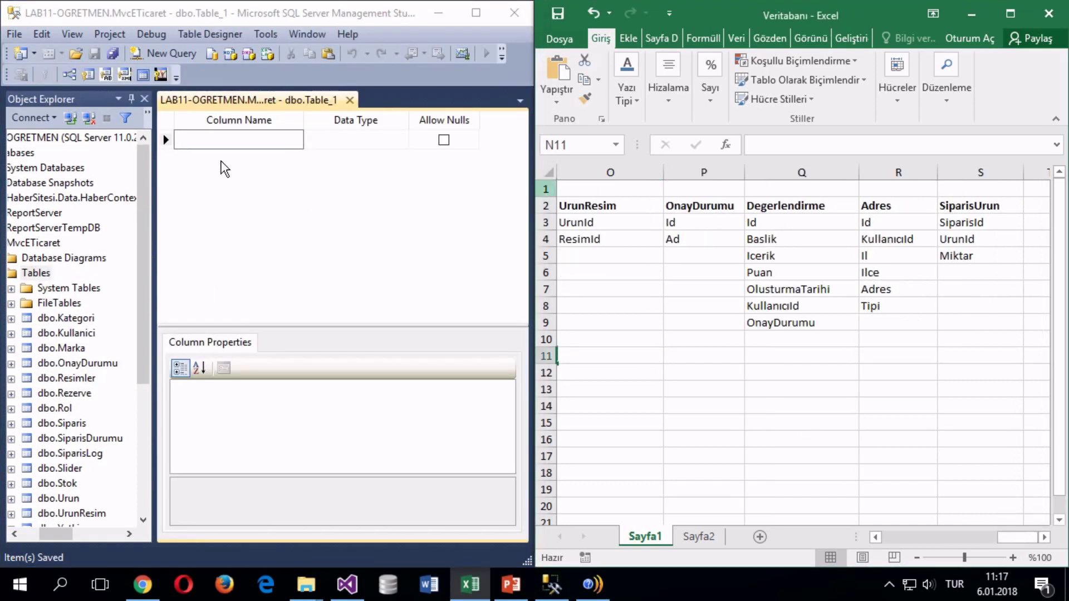
pyautogui.write('I')
pyautogui.press('Tab')
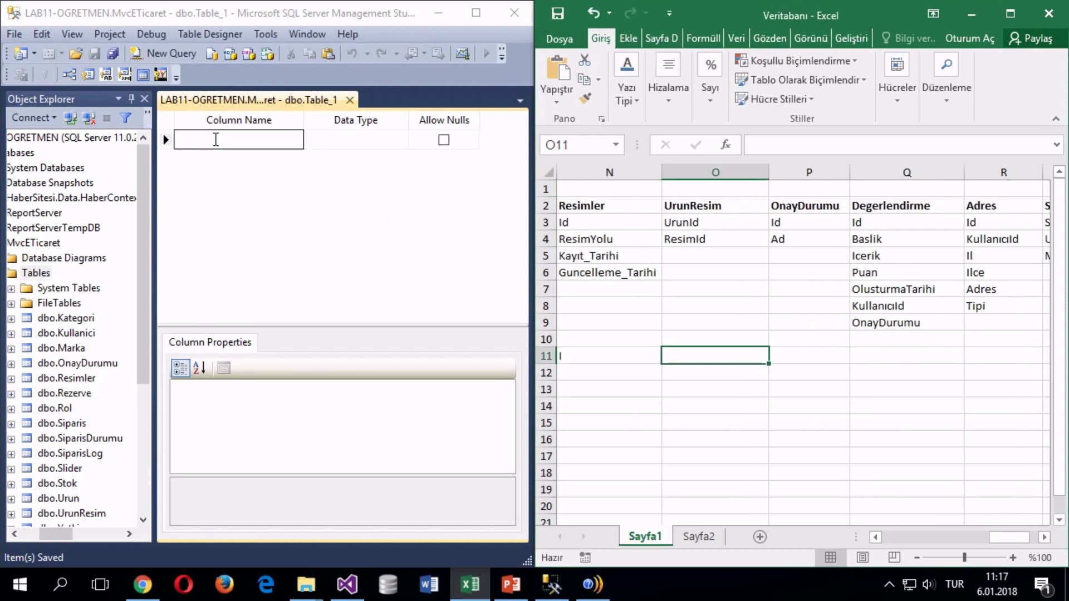
pyautogui.click(217, 140)
pyautogui.write('Id')
pyautogui.press('Tab')
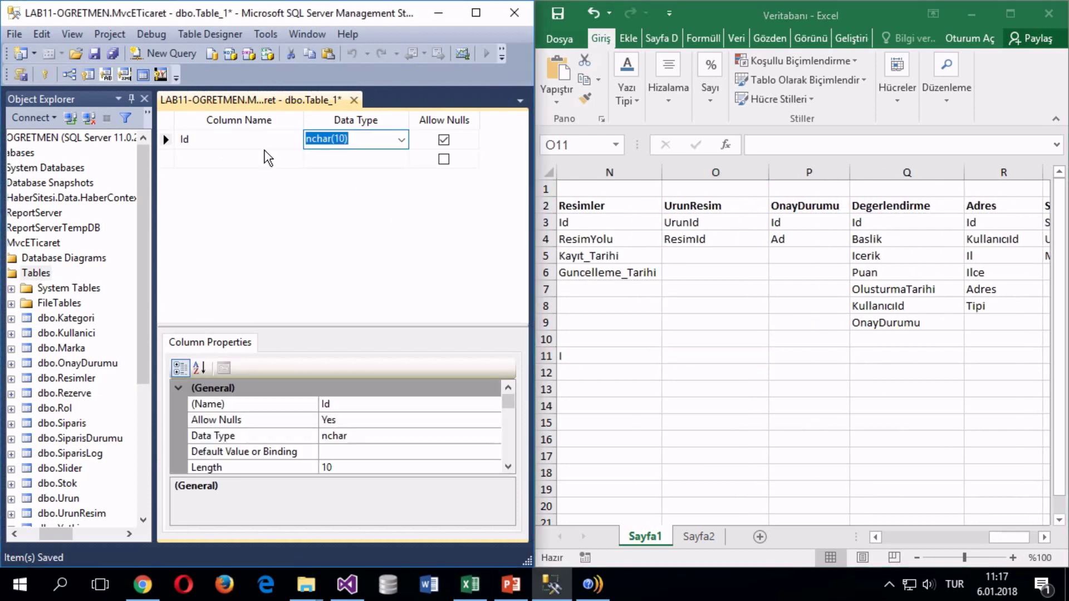
pyautogui.write('int')
pyautogui.press('Tab')
# Step: Add a Baslik column of type nvarchar(50) below Id
pyautogui.click(267, 157)
pyautogui.write('VBas')
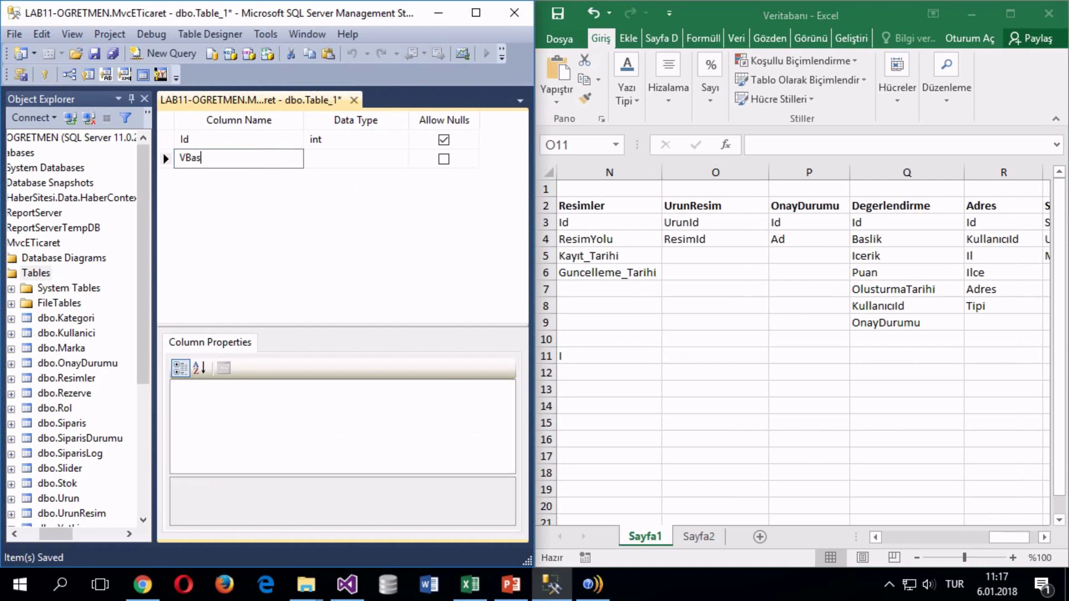
pyautogui.press('BackSpace')
pyautogui.press('BackSpace')
pyautogui.press('BackSpace')
pyautogui.write('Baslik')
pyautogui.press('Tab')
pyautogui.write('nvarchar(50)')
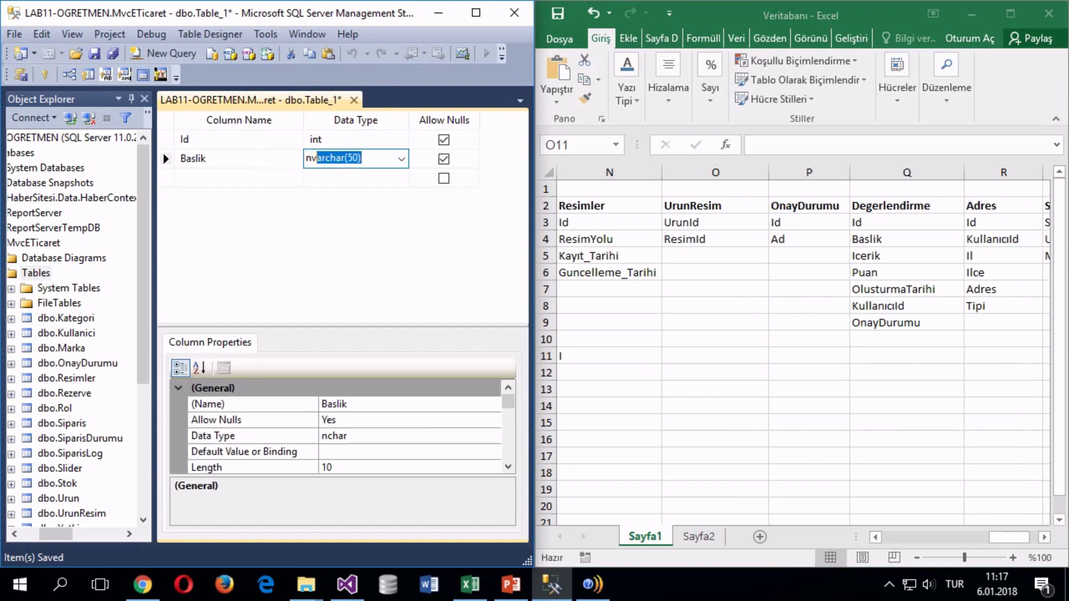
pyautogui.press('Down')
# Step: Add an Icerik column of type nvarchar(MAX) below Baslik
pyautogui.hotkey('shift', 'Tab')
pyautogui.write('Ice')
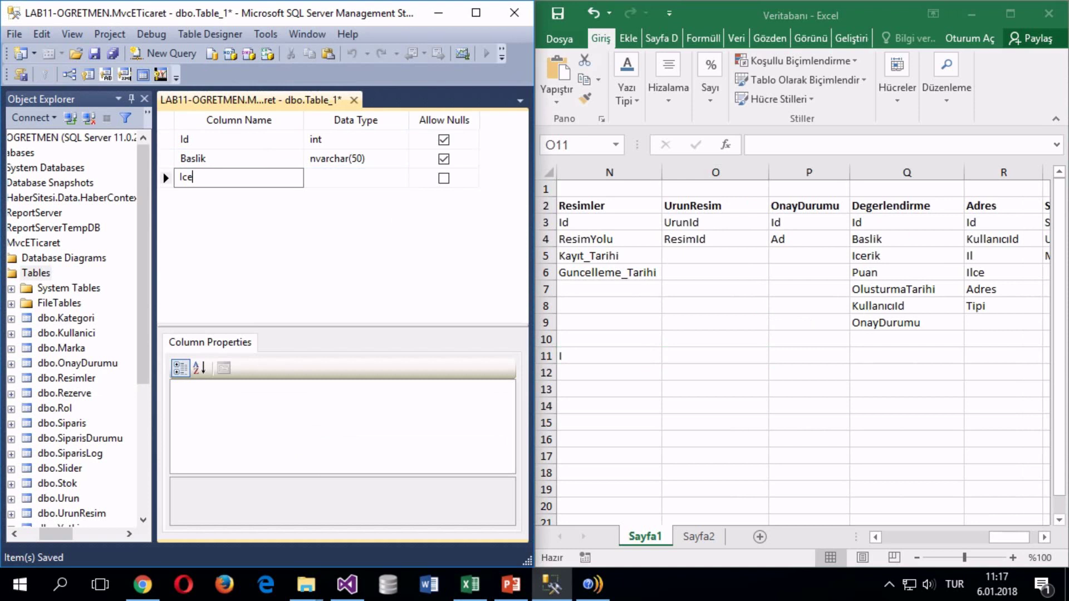
pyautogui.write('rik')
pyautogui.press('Tab')
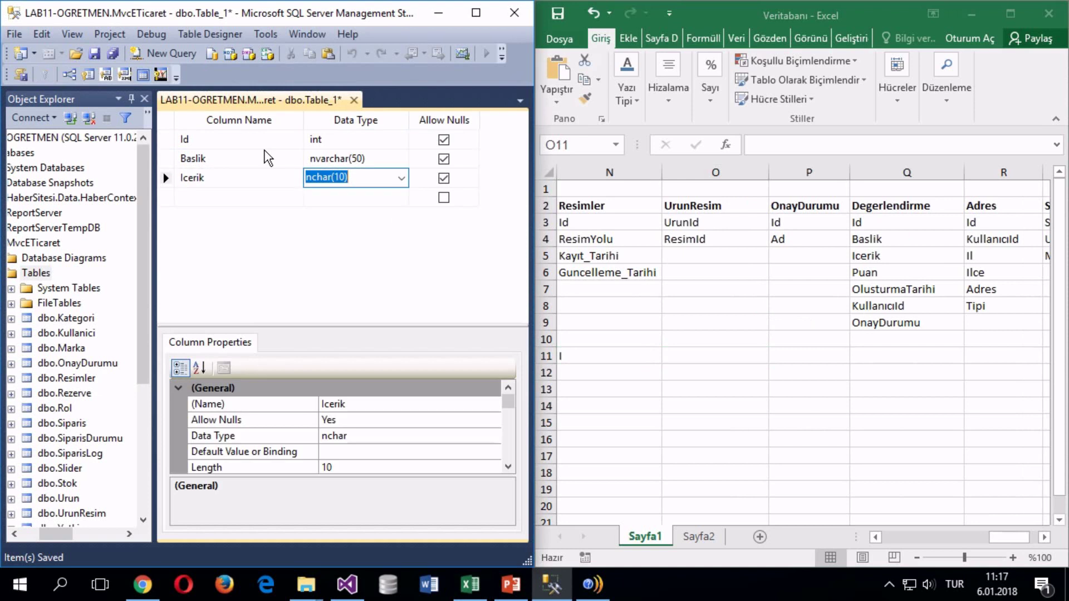
pyautogui.write('nvarc')
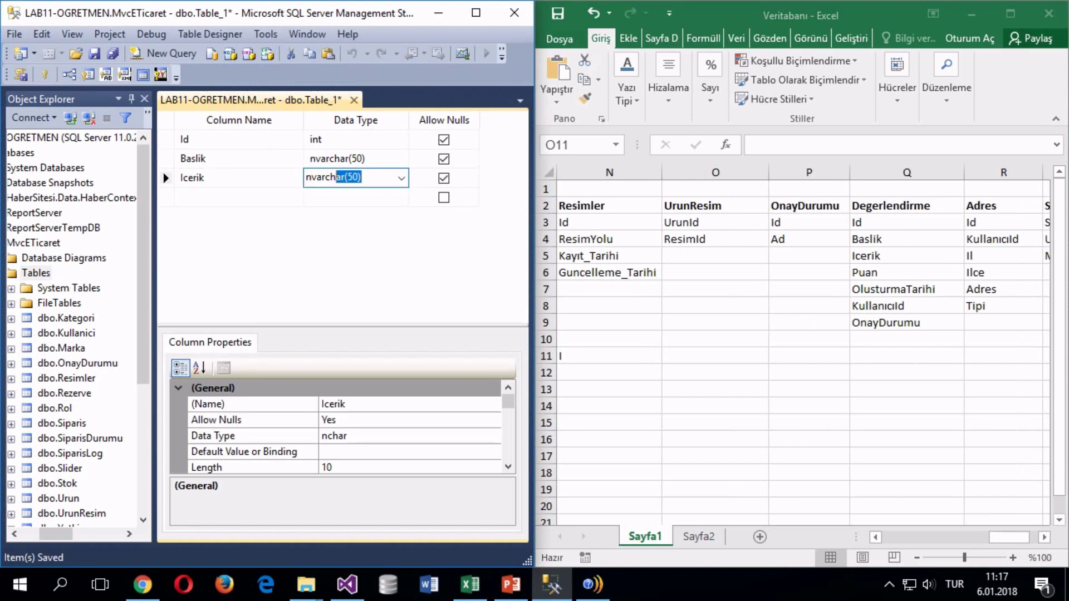
pyautogui.write('har')
pyautogui.doubleClick(350, 177)
pyautogui.write('max')
pyautogui.press('Return')
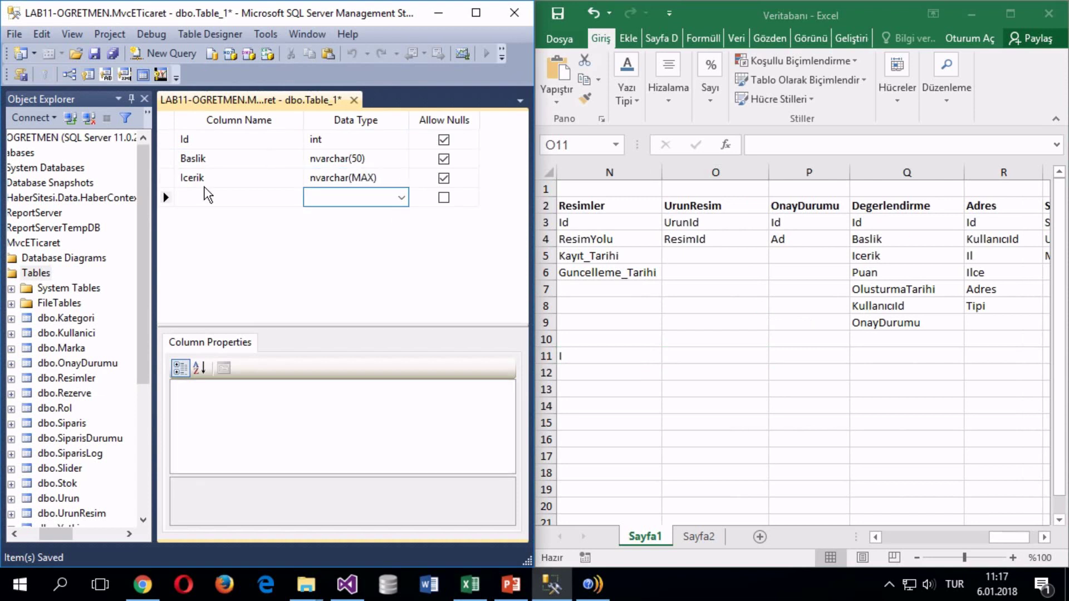
# Step: Add a Puan column of type int below Icerik
pyautogui.click(203, 192)
pyautogui.click(205, 196)
pyautogui.write('O')
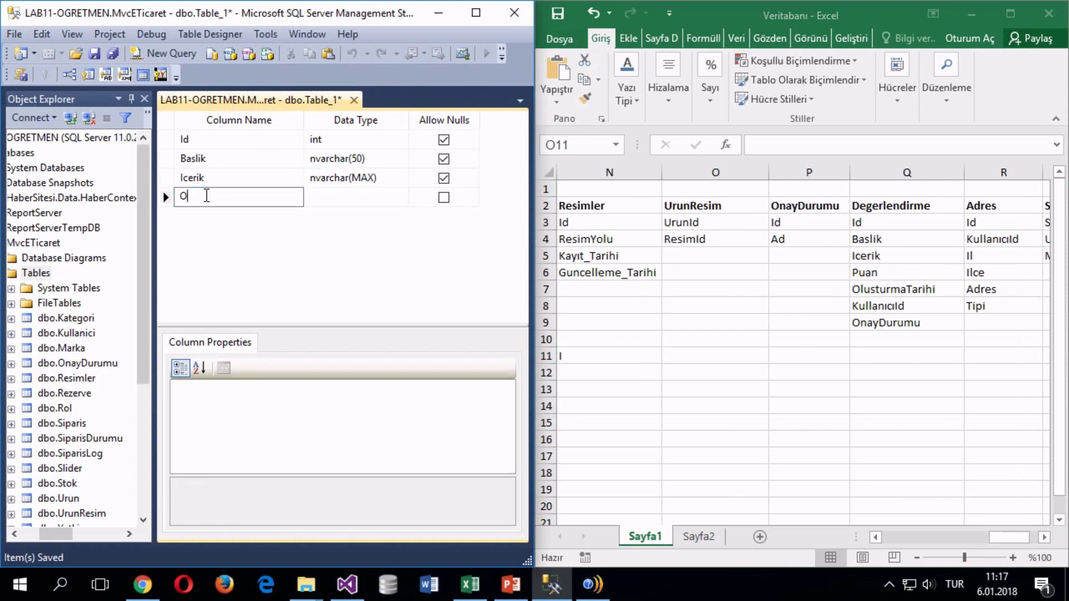
pyautogui.write('uan')
pyautogui.press('Tab')
pyautogui.click(206, 195)
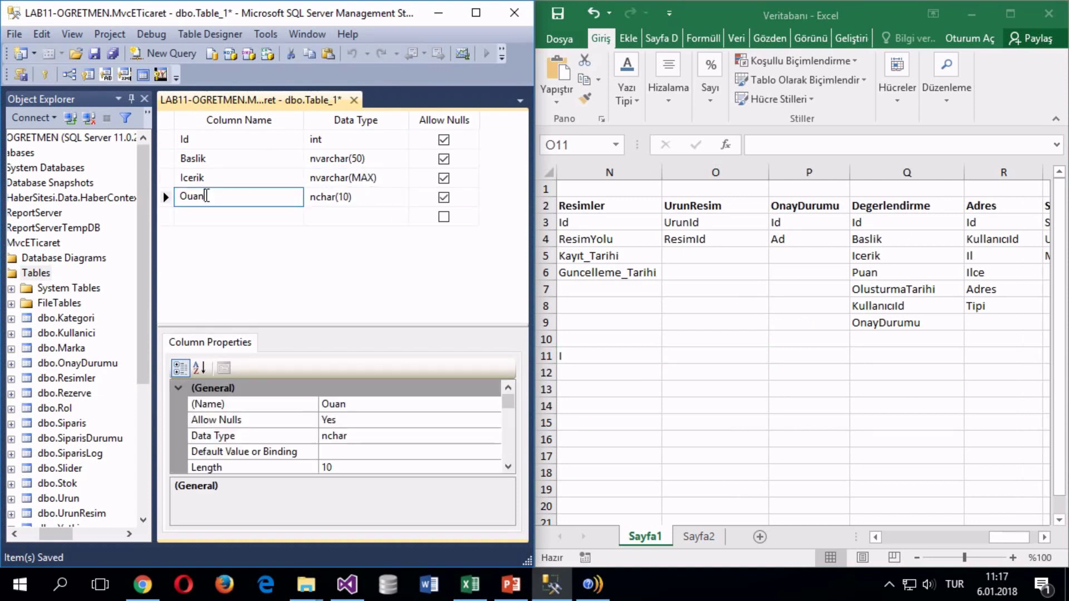
pyautogui.doubleClick(206, 196)
pyautogui.write('Puan')
pyautogui.press('Tab')
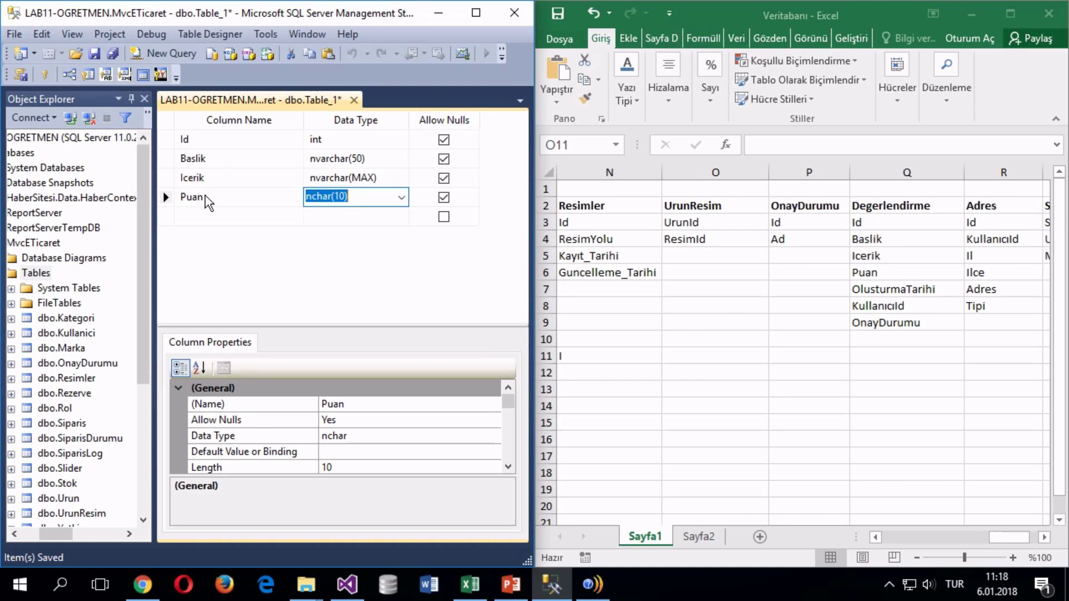
pyautogui.write('int')
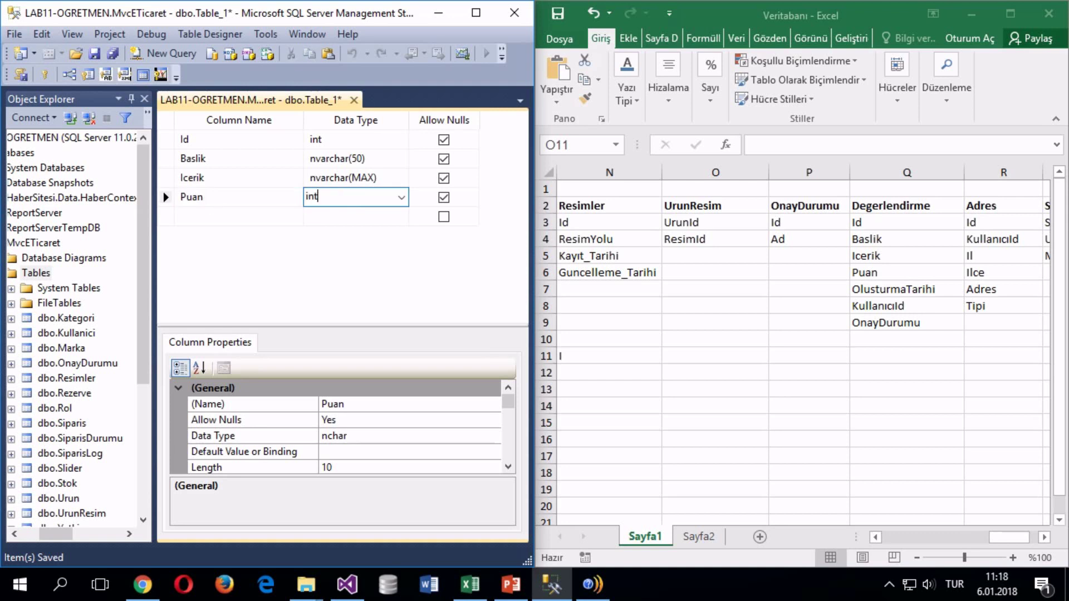
pyautogui.press('Down')
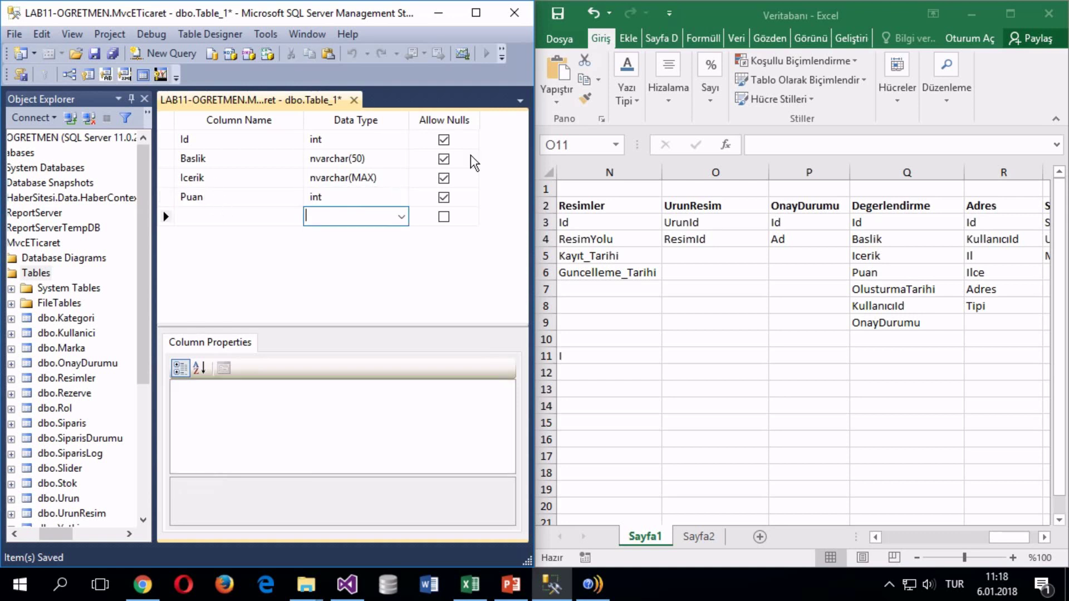
# Step: Add a KullaniciId column of type int below Puan and disallow nulls for it
pyautogui.click(182, 211)
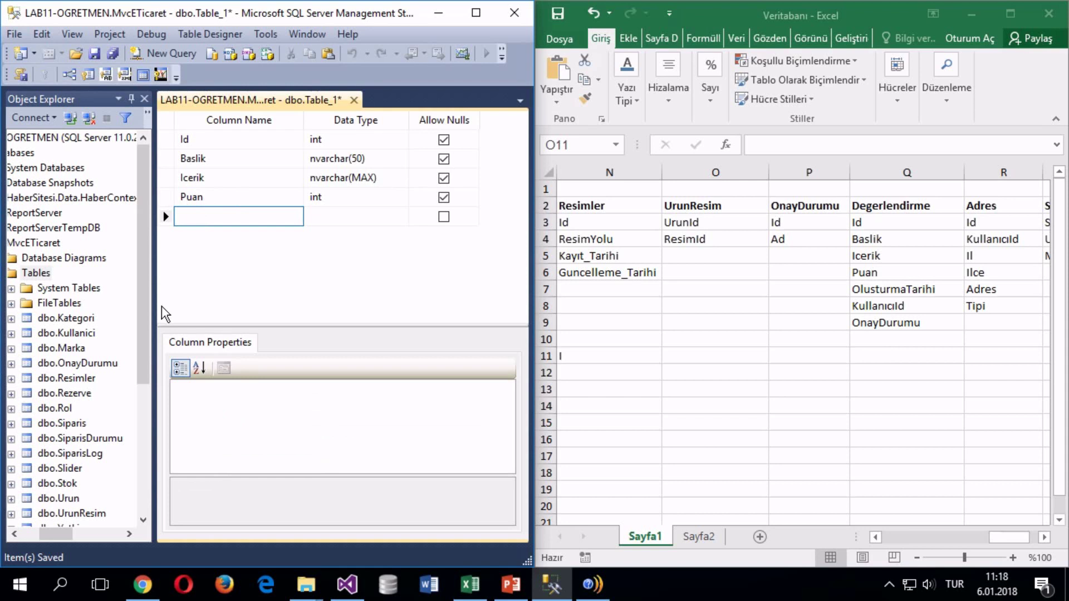
pyautogui.write('KullaniciId')
pyautogui.press('Tab')
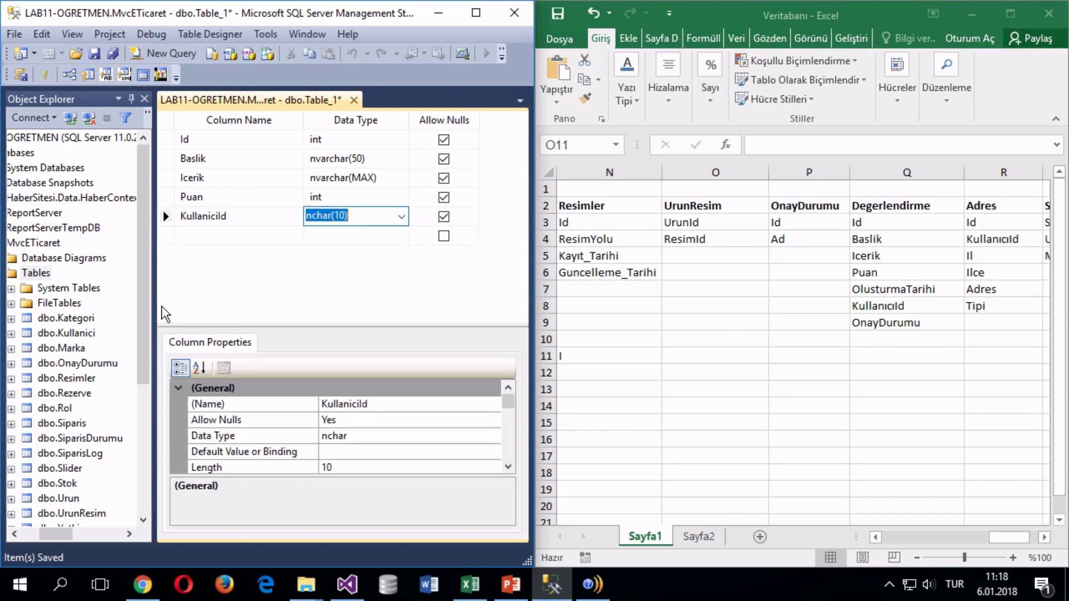
pyautogui.write('int')
pyautogui.press('Tab')
pyautogui.press('space')
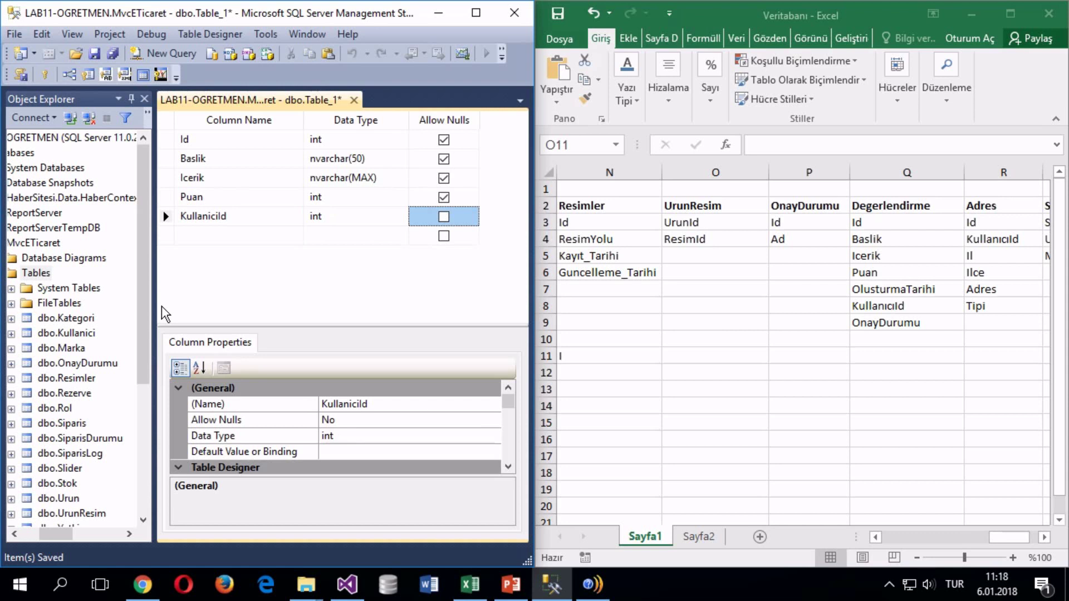
pyautogui.press('Tab')
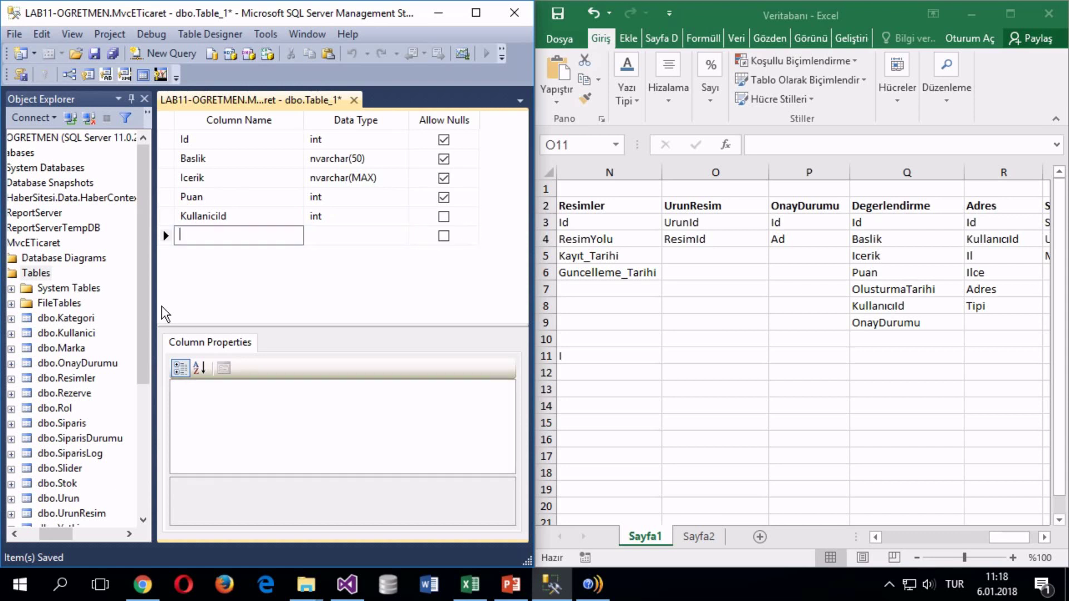
# Step: Add an OnayDurumu column of type int and set its default value to 0
pyautogui.write('OnayDUrumu')
pyautogui.press('Tab')
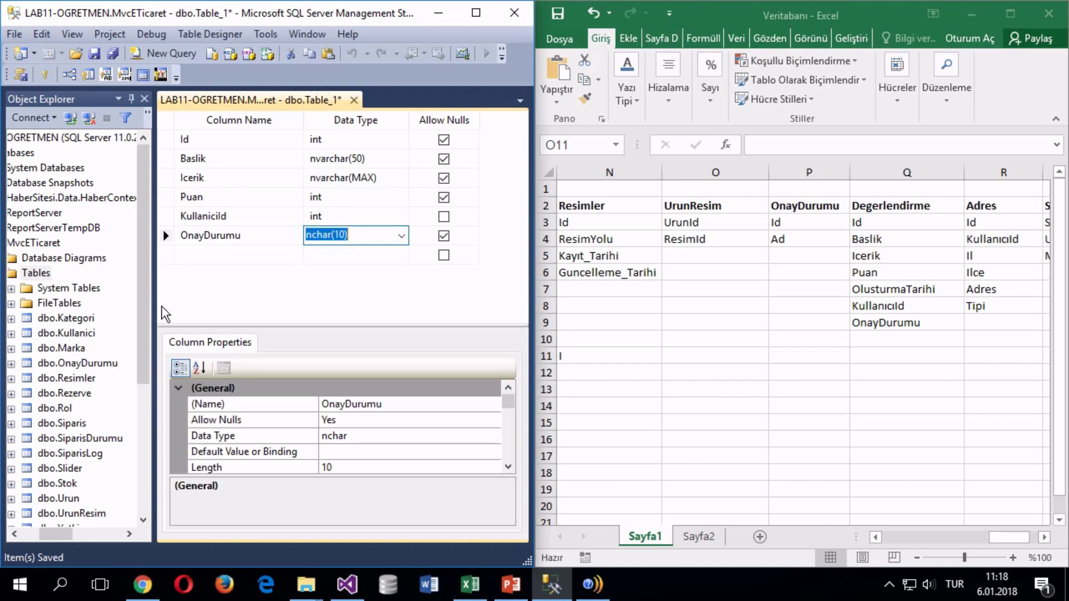
pyautogui.write('int')
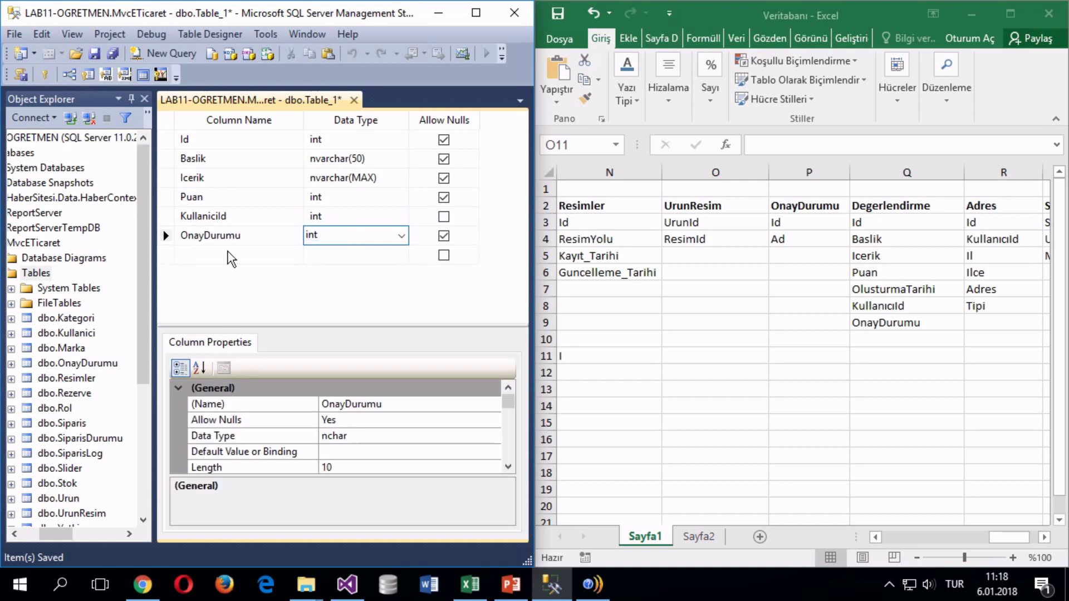
pyautogui.click(189, 256)
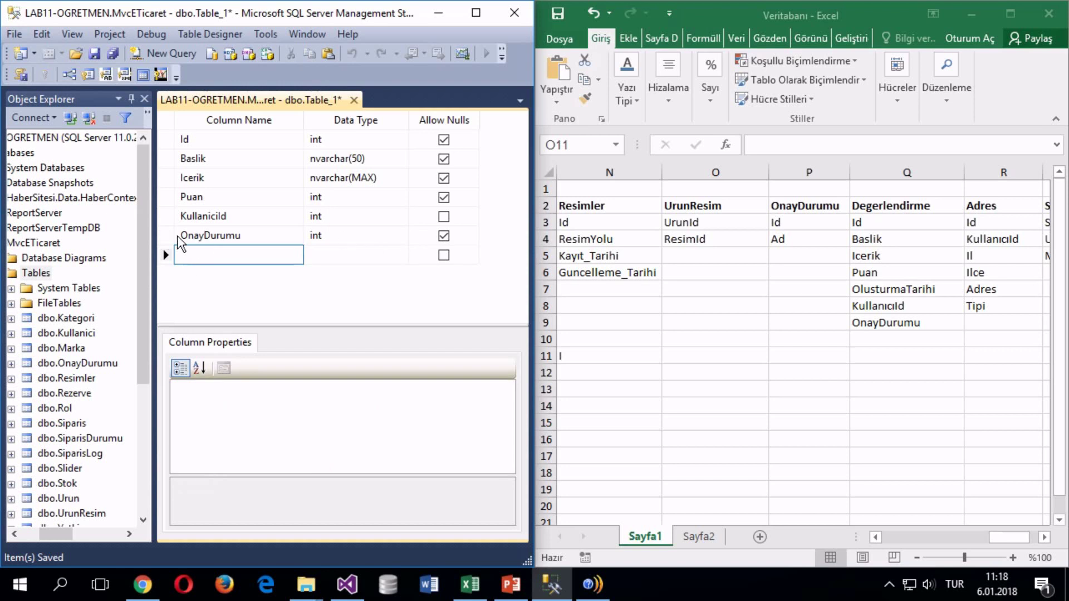
pyautogui.click(179, 237)
pyautogui.click(328, 452)
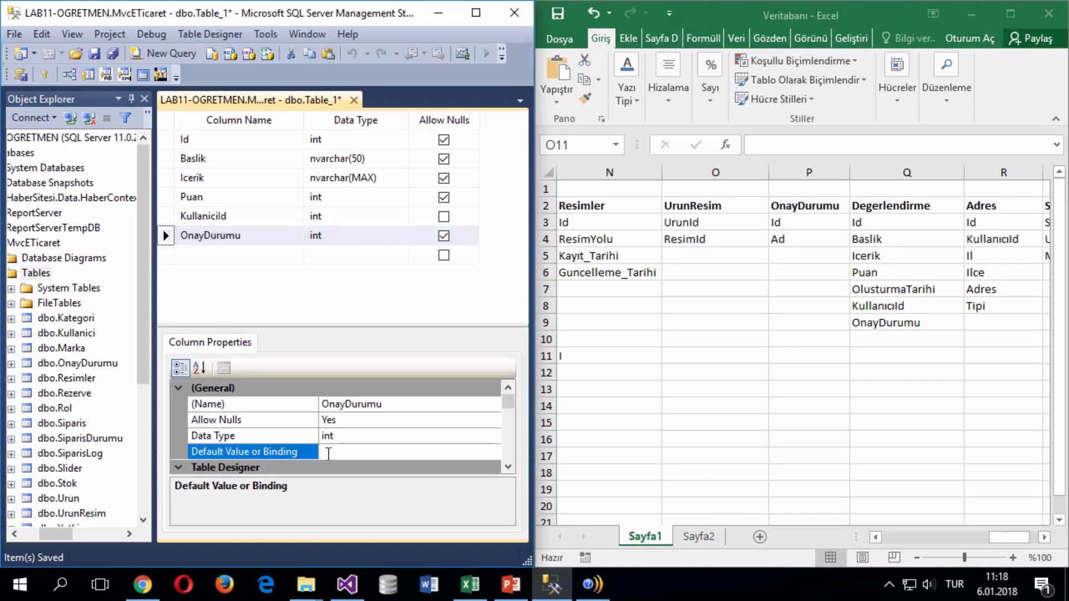
pyautogui.write('0')
pyautogui.click(312, 279)
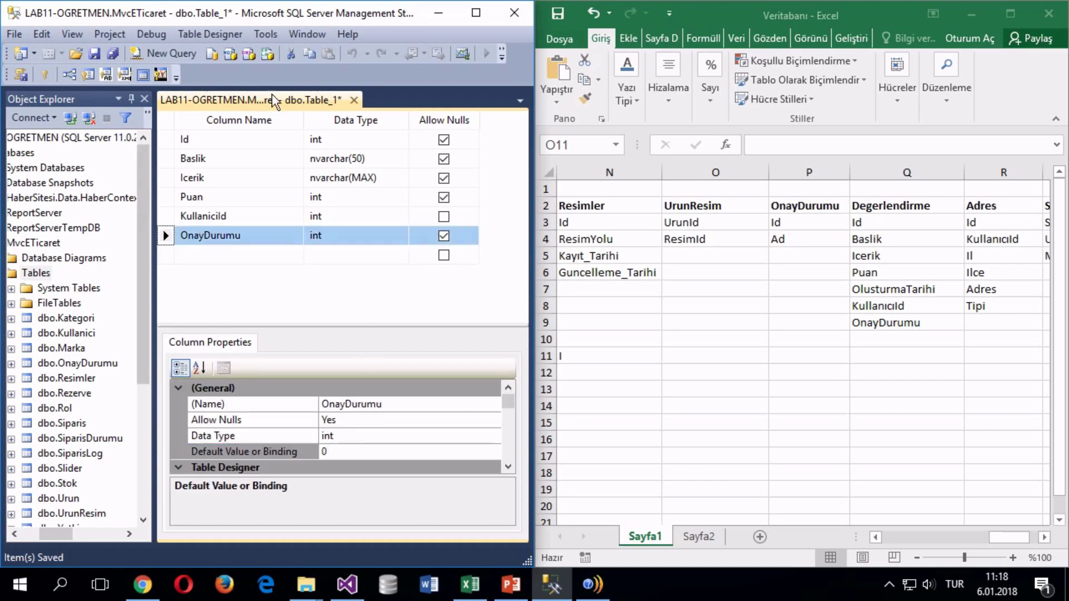
# Step: Copy the KayitTarihi and KayitSaati columns from the Kategori table's design into the new table below OnayDurumu
pyautogui.rightClick(66, 318)
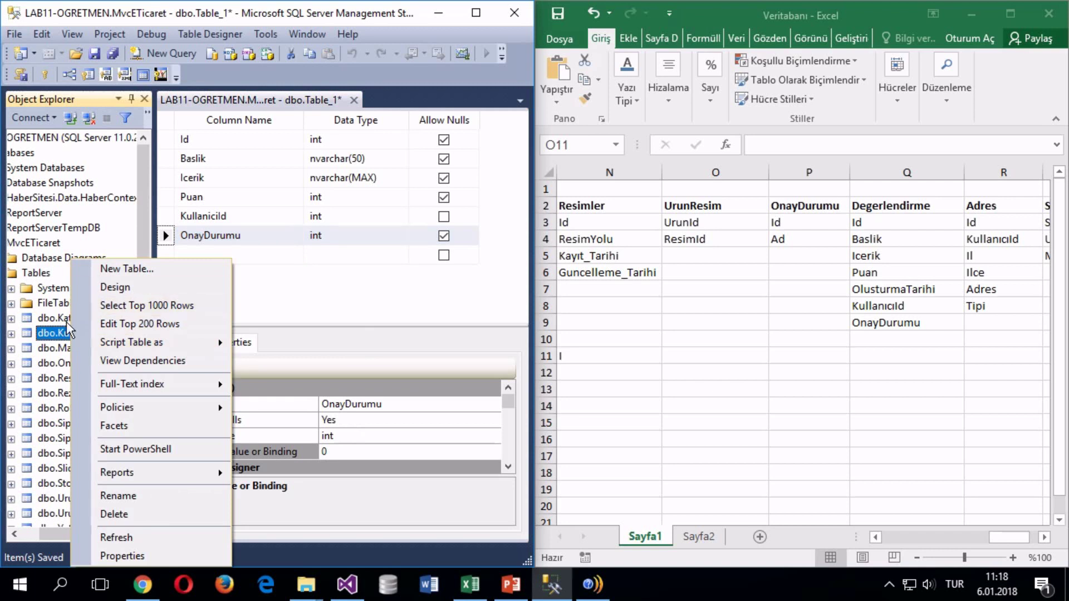
pyautogui.click(111, 287)
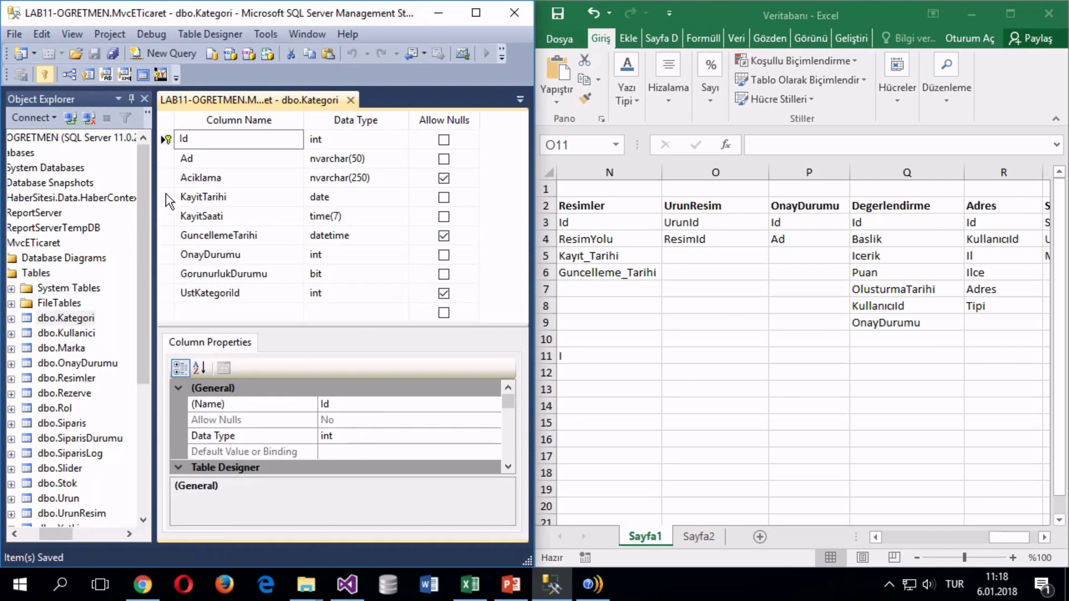
pyautogui.click(166, 197)
pyautogui.keyDown('shift'); pyautogui.click(167, 235); pyautogui.keyUp('shift')
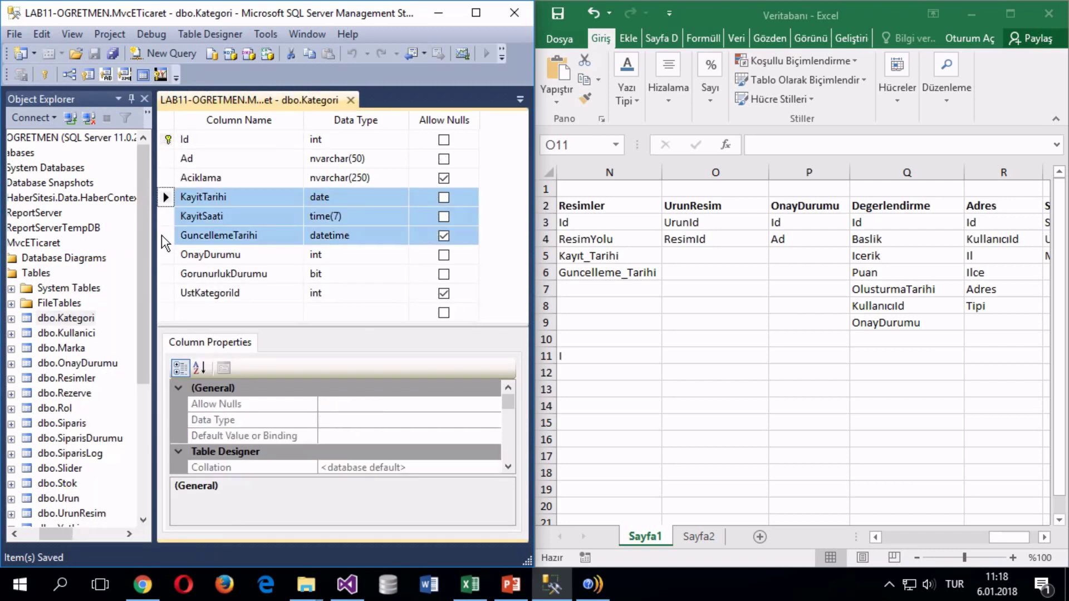
pyautogui.keyDown('ctrl'); pyautogui.click(162, 235); pyautogui.keyUp('ctrl')
pyautogui.click(350, 100)
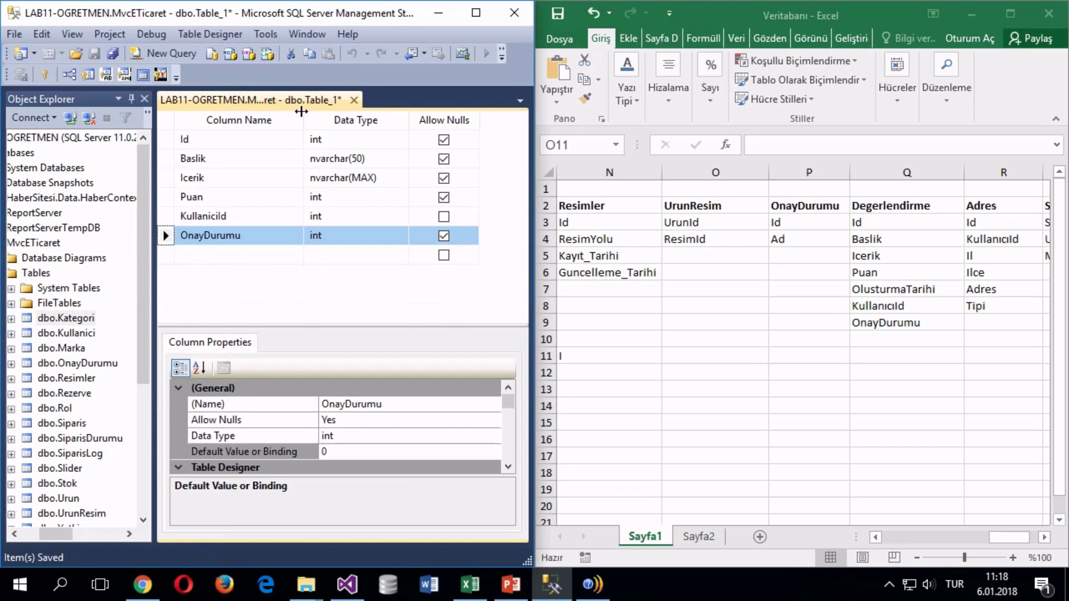
pyautogui.click(165, 254)
pyautogui.hotkey('ctrl', 'v')
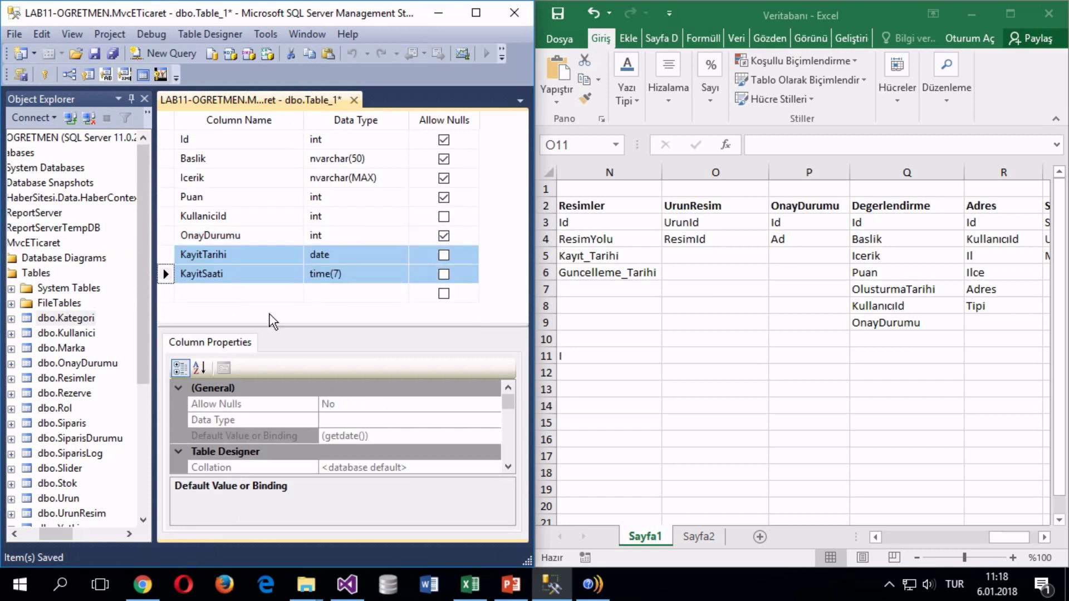
pyautogui.hotkey('ctrl', 's')
pyautogui.press('Return')
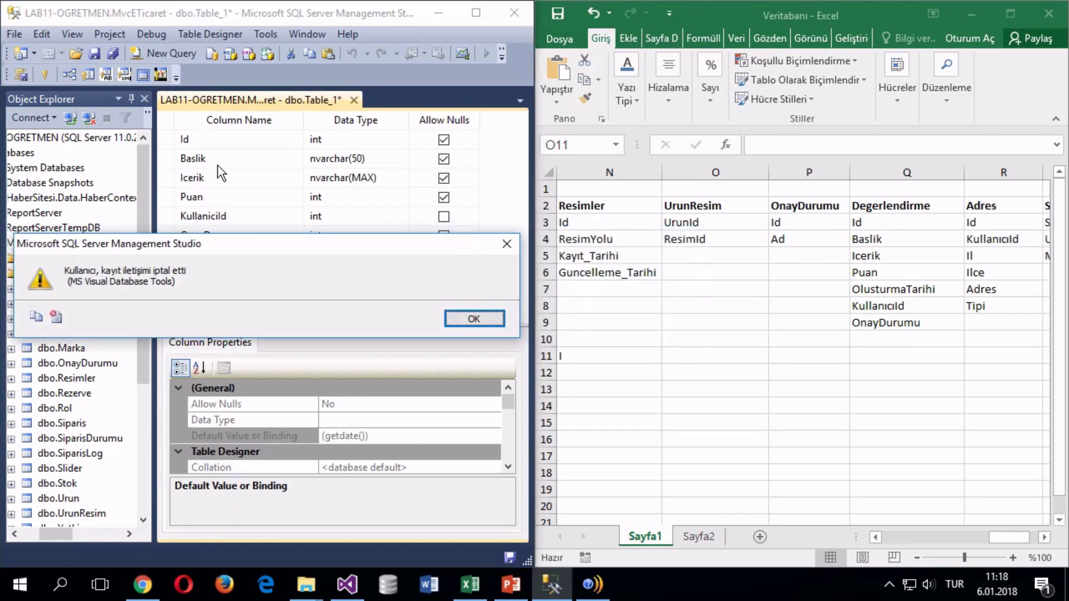
pyautogui.press('Return')
# Step: Make the Id column the primary key and set its Is Identity property to Yes
pyautogui.click(172, 139)
pyautogui.click(188, 158)
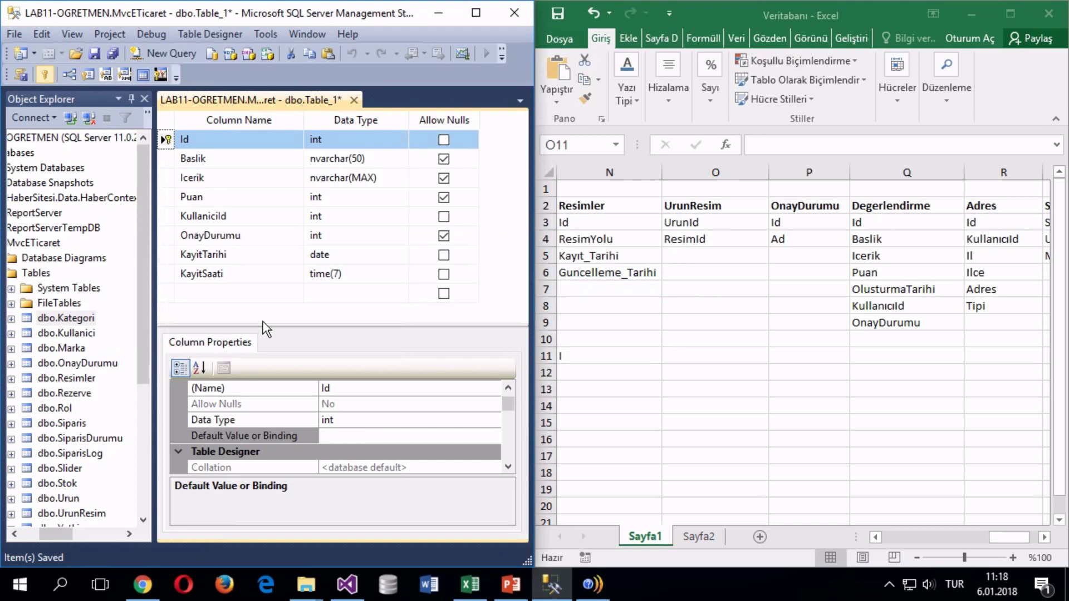
pyautogui.scroll(-3, 327, 407)
pyautogui.doubleClick(304, 452)
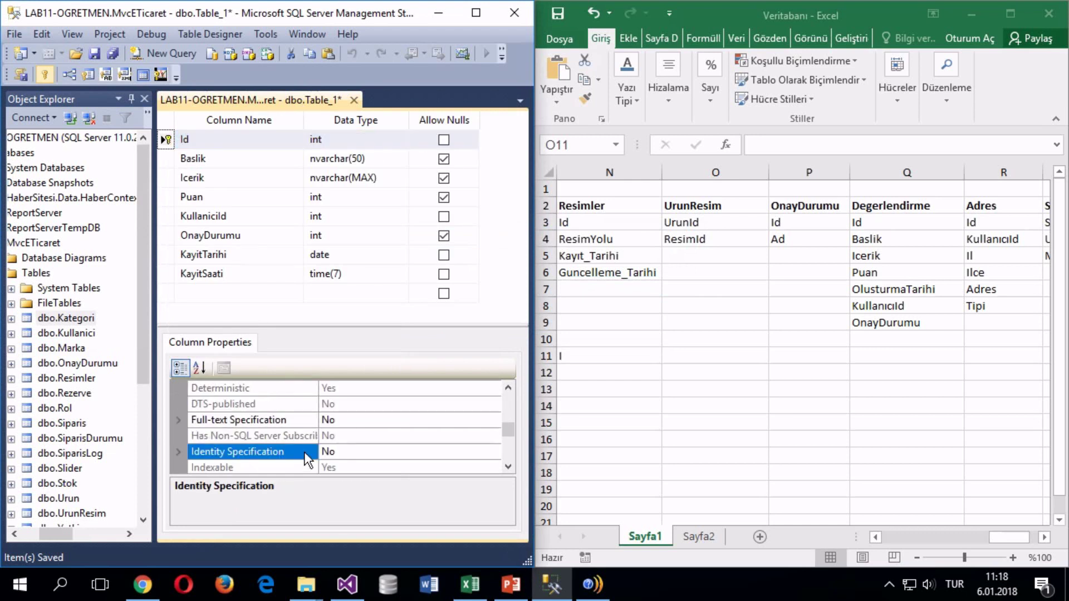
pyautogui.doubleClick(324, 423)
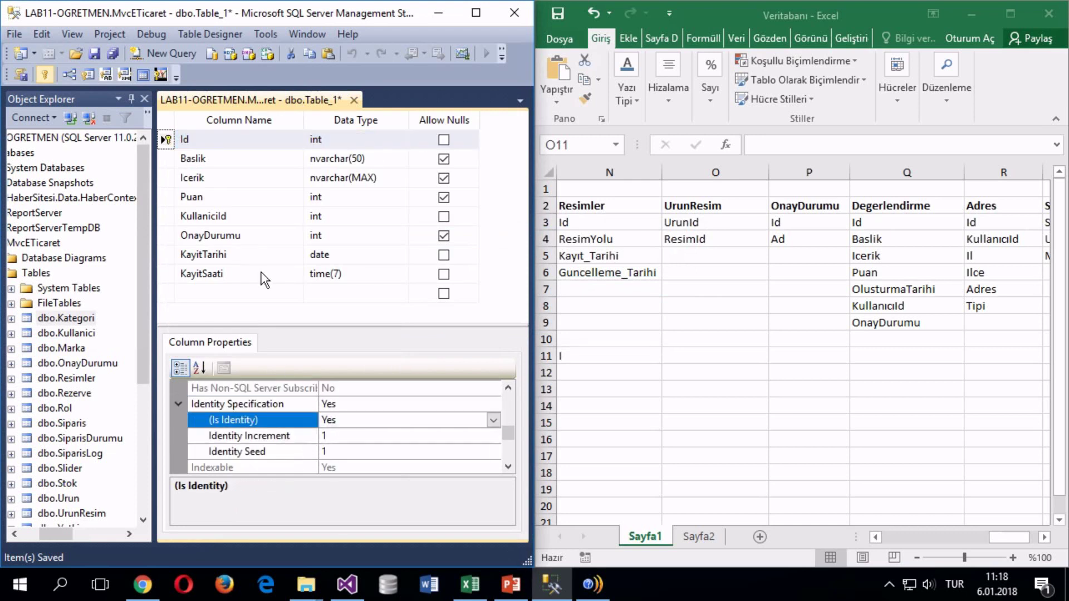
pyautogui.click(256, 314)
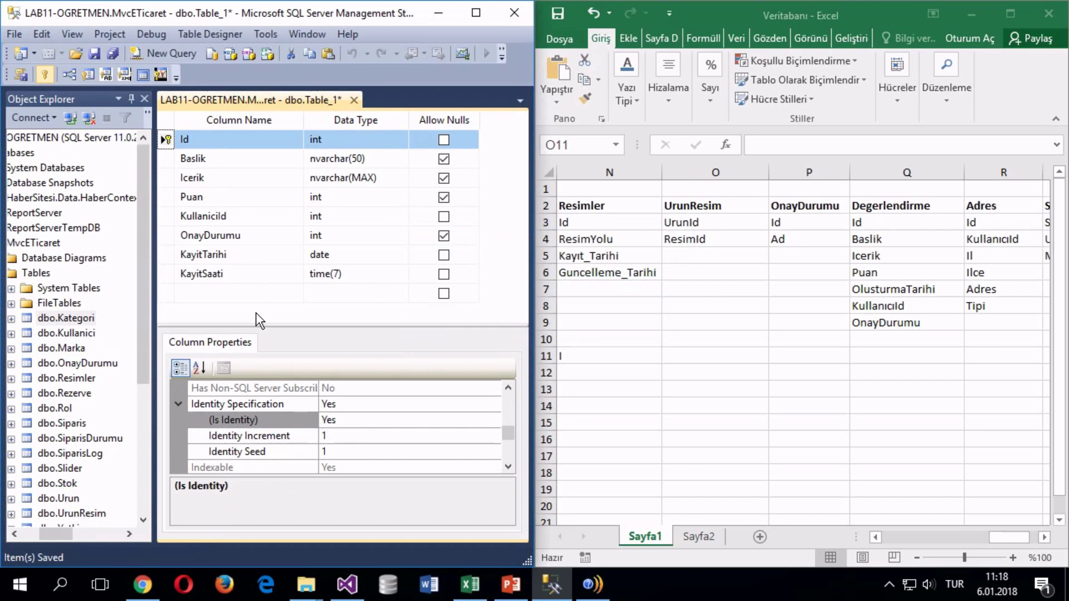
# Step: Save the table as Degerlendirme and close its design
pyautogui.hotkey('ctrl', 's')
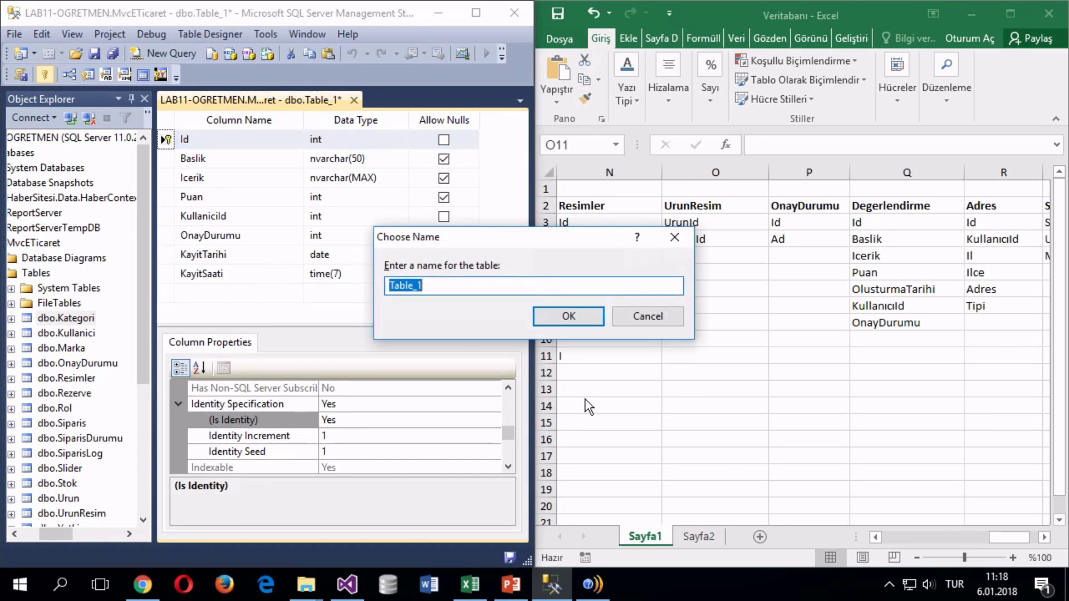
pyautogui.write('Degerlendirme')
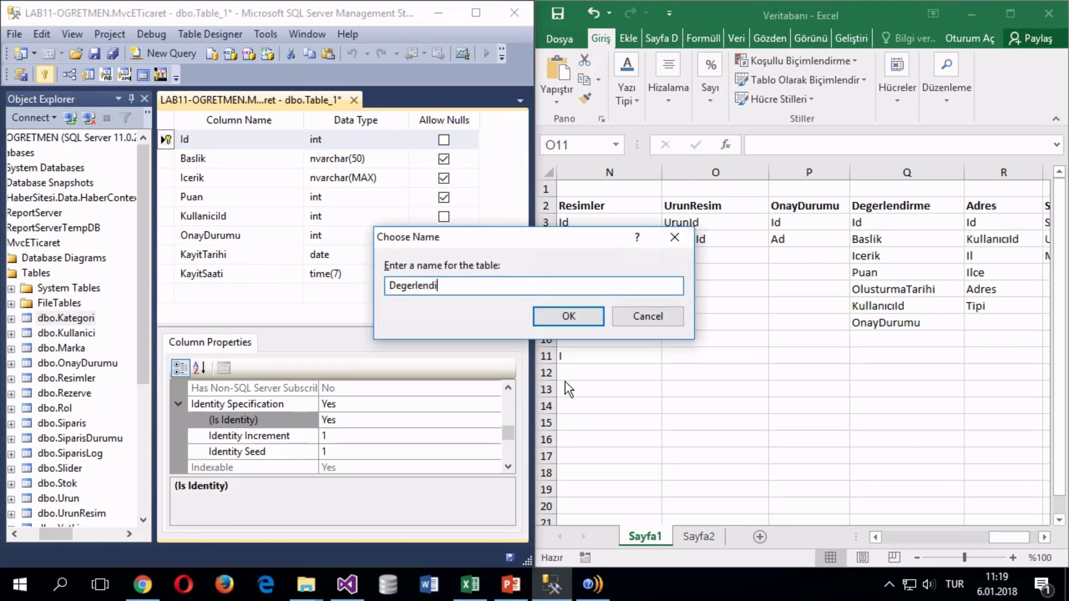
pyautogui.press('Return')
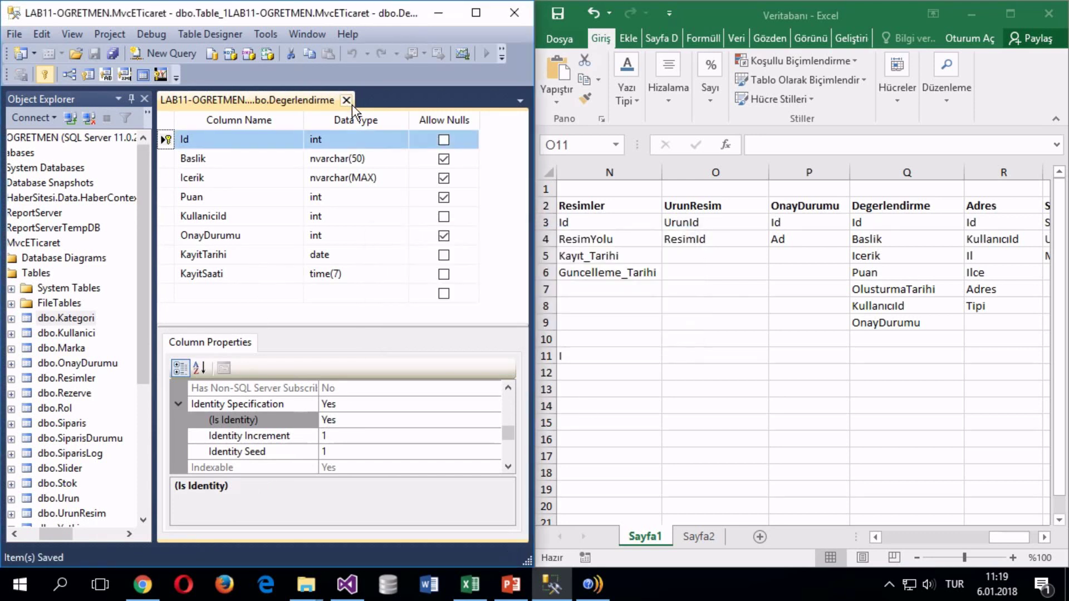
pyautogui.click(346, 100)
# Step: Create another new table in the MvcETicaret database with an Id column of type int
pyautogui.rightClick(42, 254)
pyautogui.click(44, 260)
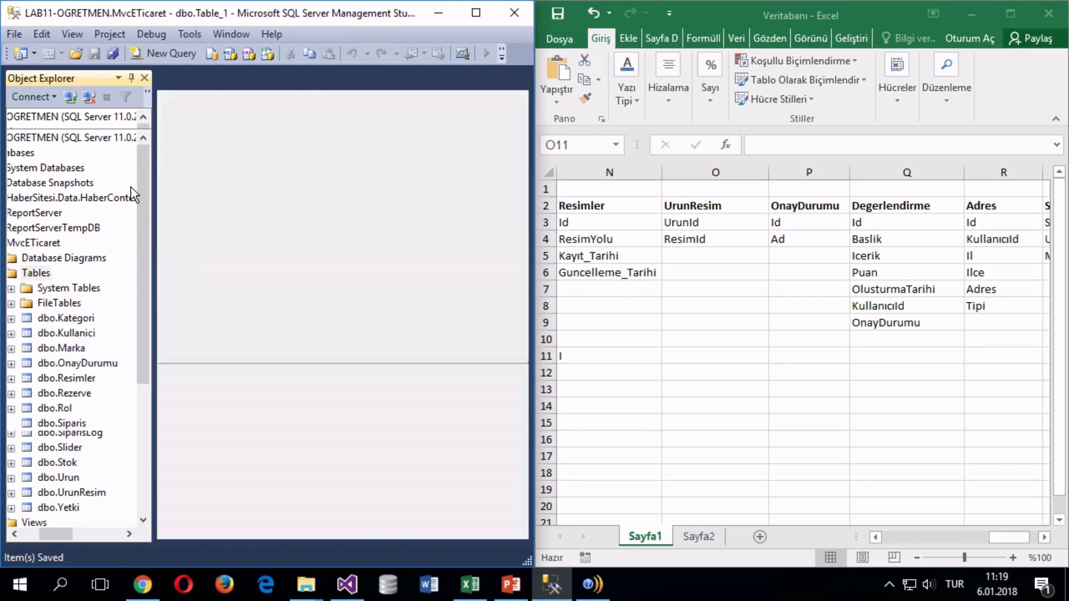
pyautogui.write('I')
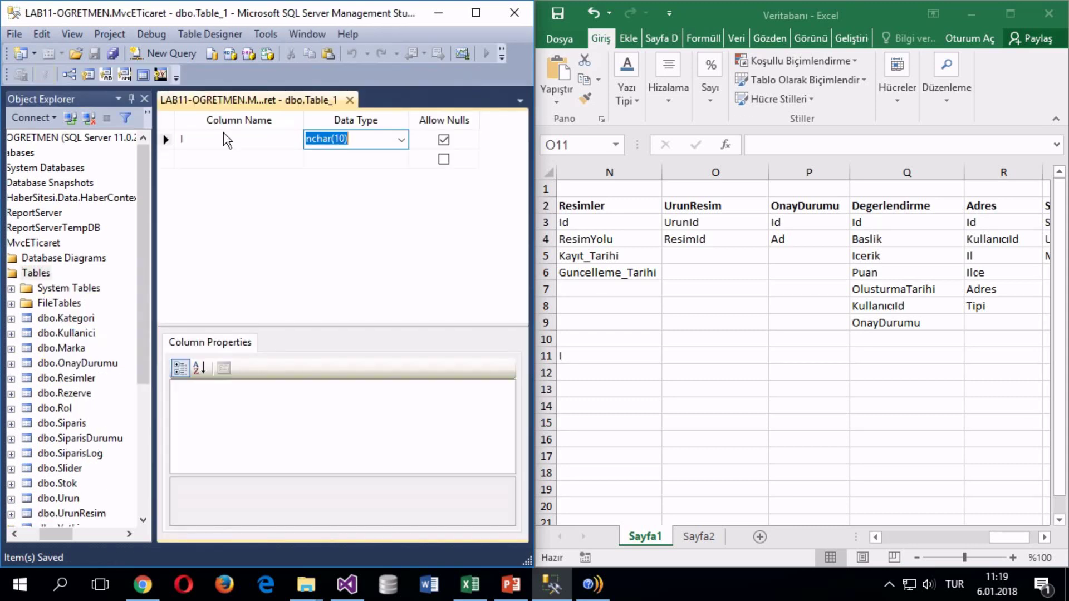
pyautogui.write('d')
pyautogui.press('Tab')
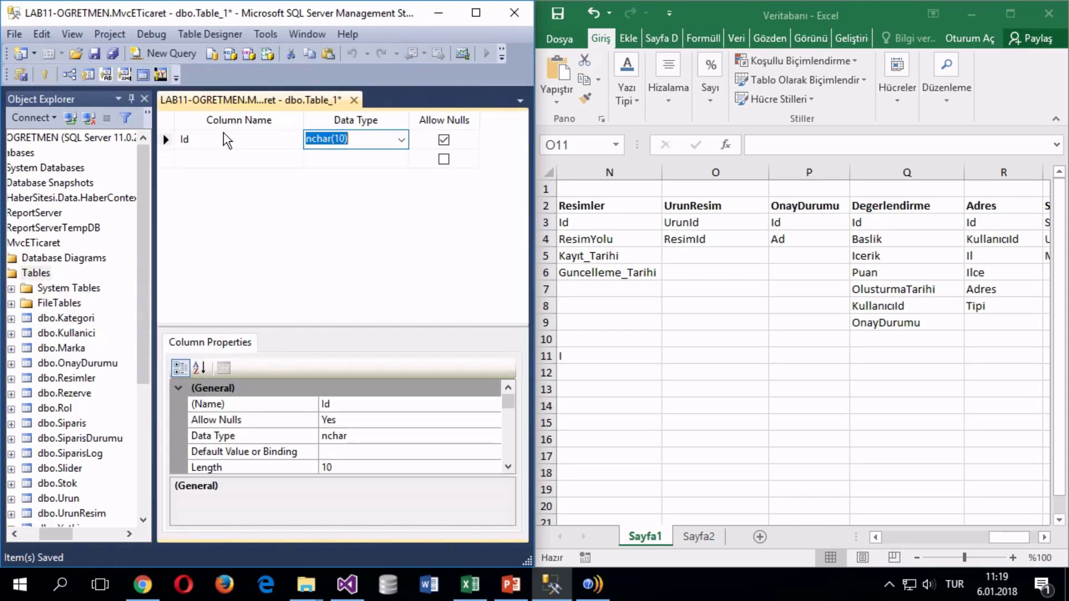
pyautogui.write('int')
pyautogui.press('Return')
# Step: Add a KullaniciId column below Id
pyautogui.write('K')
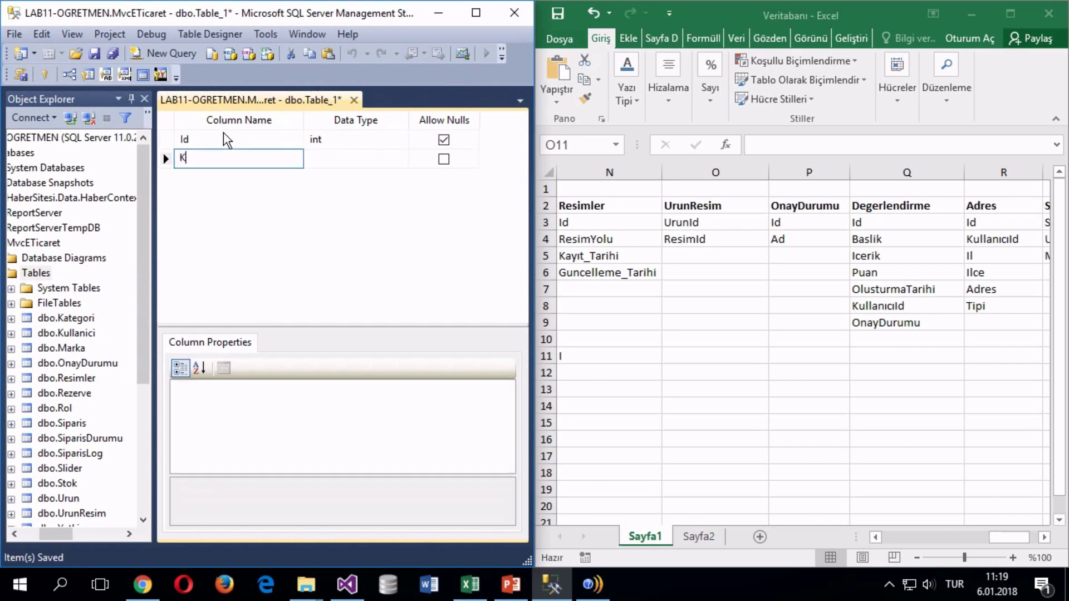
pyautogui.write('ullaniciId')
pyautogui.press('Tab')
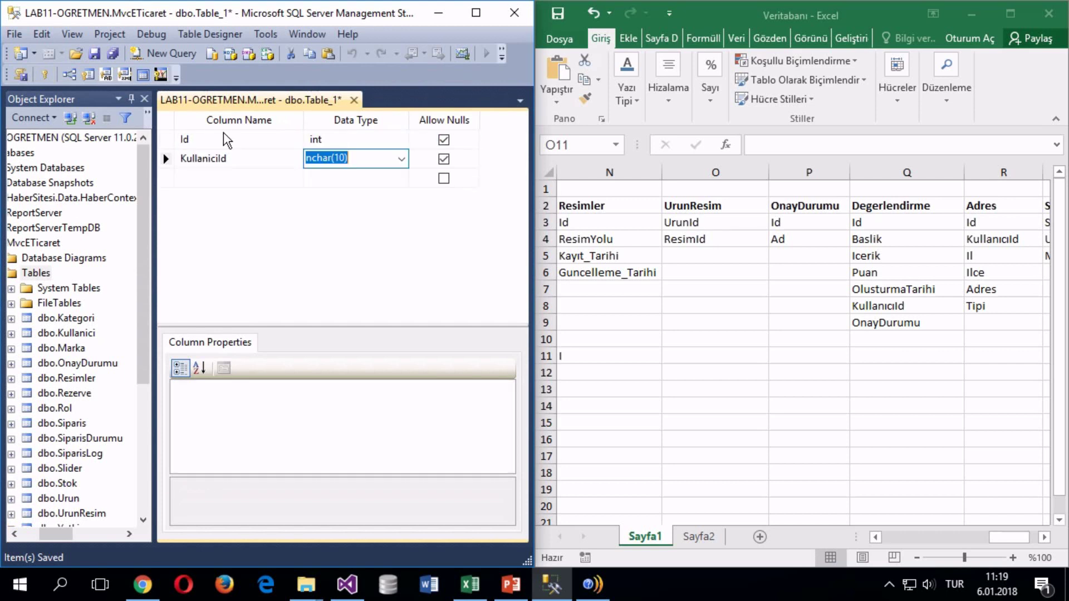
# Step: Set the KullaniciId column's data type to int and disallow nulls for it
pyautogui.write('int')
pyautogui.press('Tab')
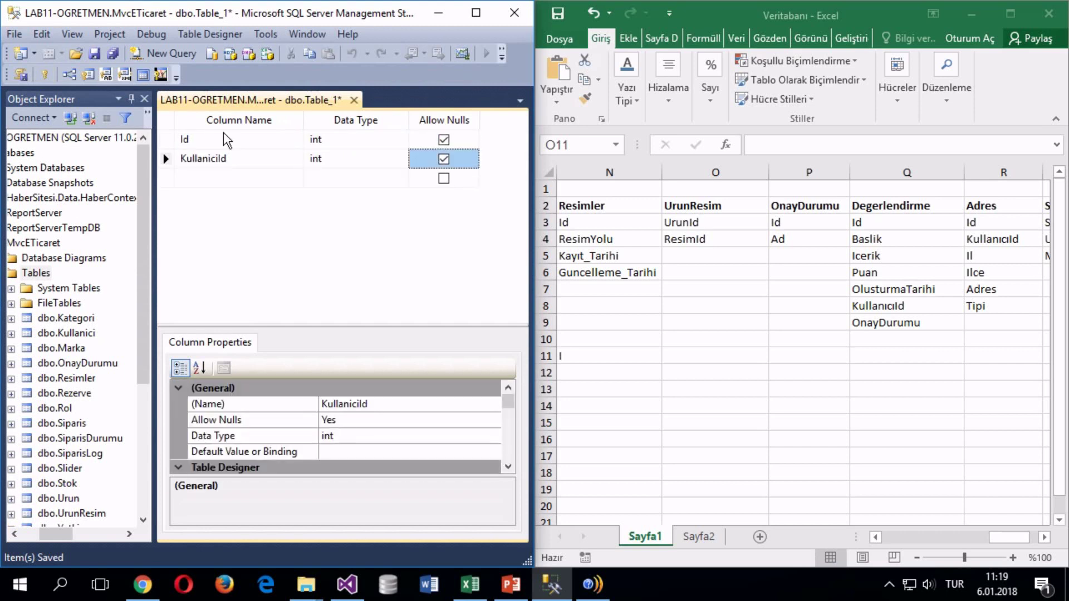
pyautogui.press('space')
pyautogui.press('Tab')
pyautogui.press('Tab')
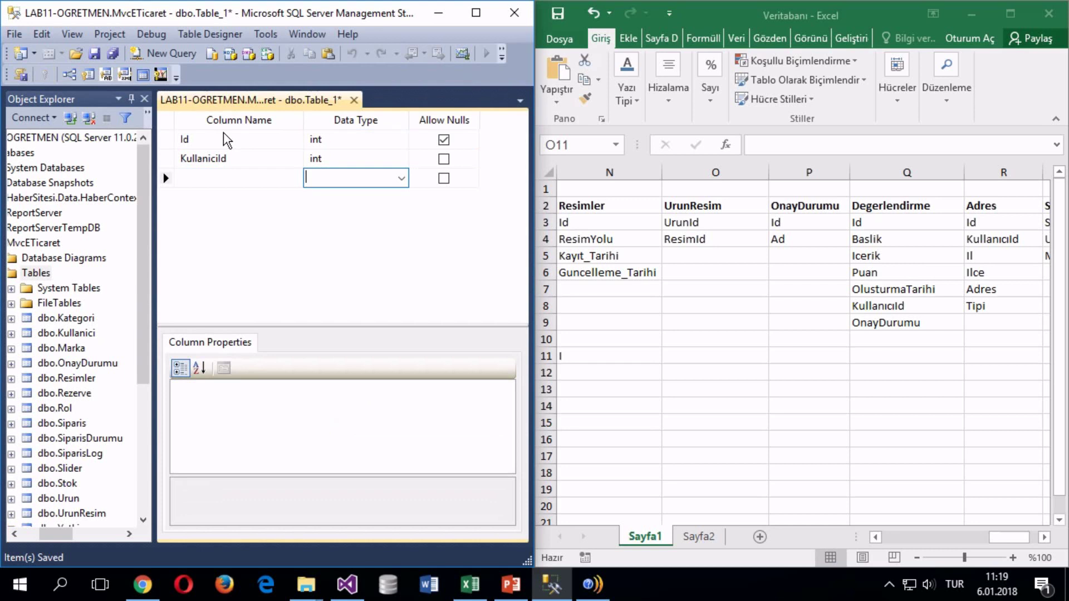
# Step: Add an Il column below KullaniciId with data type nvarchar(50)
pyautogui.hotkey('shift', 'Tab')
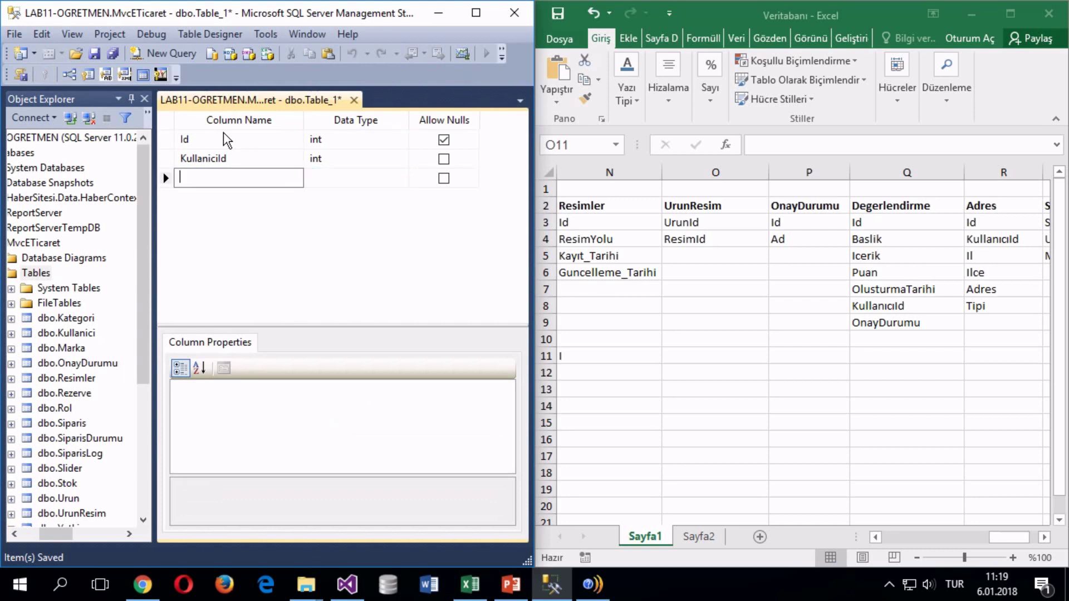
pyautogui.write('Il')
pyautogui.press('Tab')
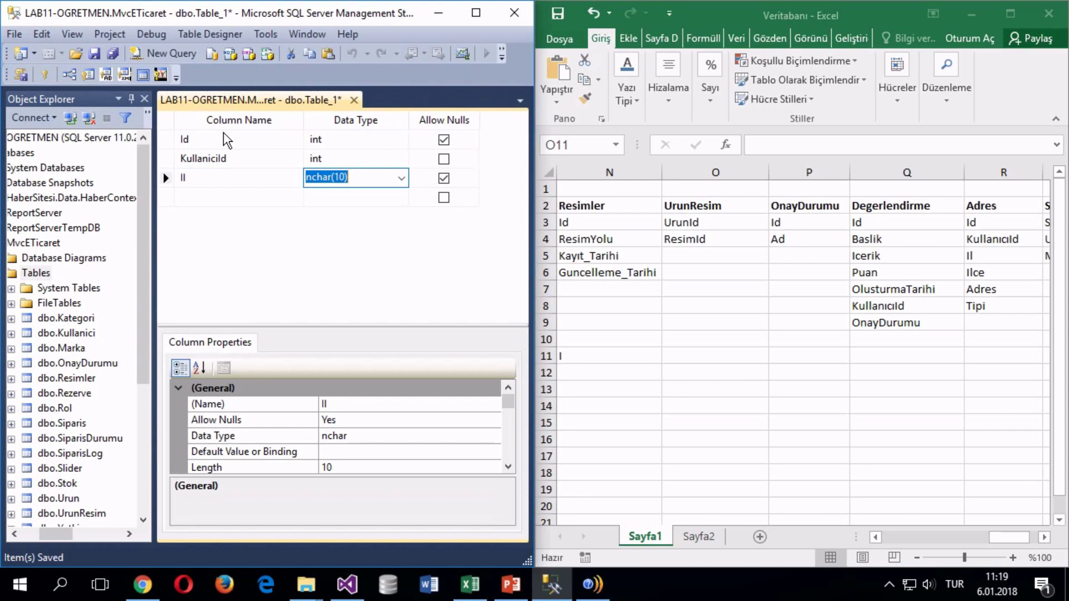
pyautogui.write('str')
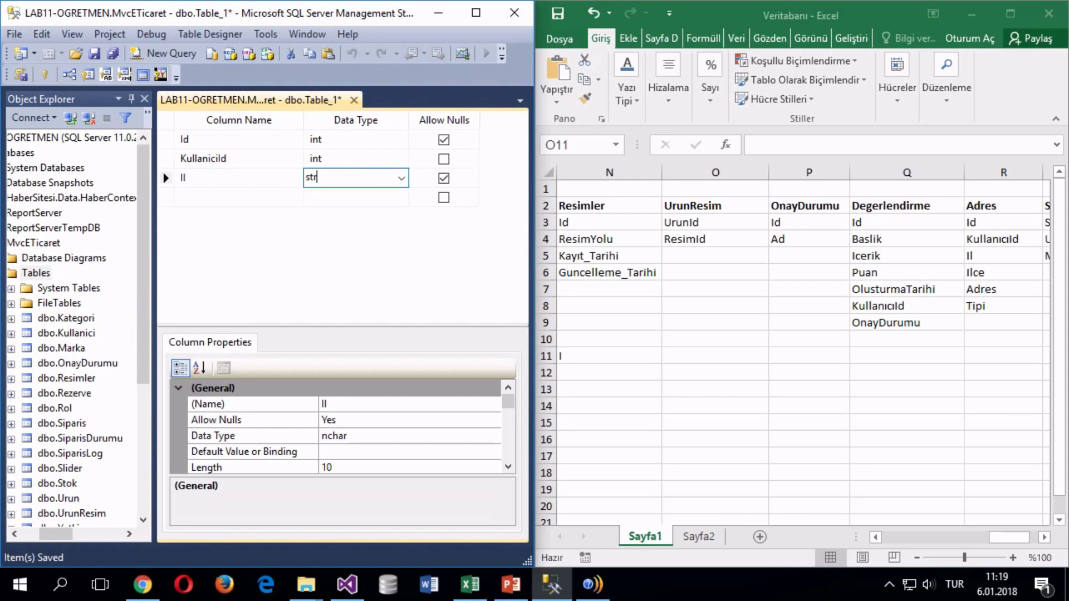
pyautogui.write('nvAER')
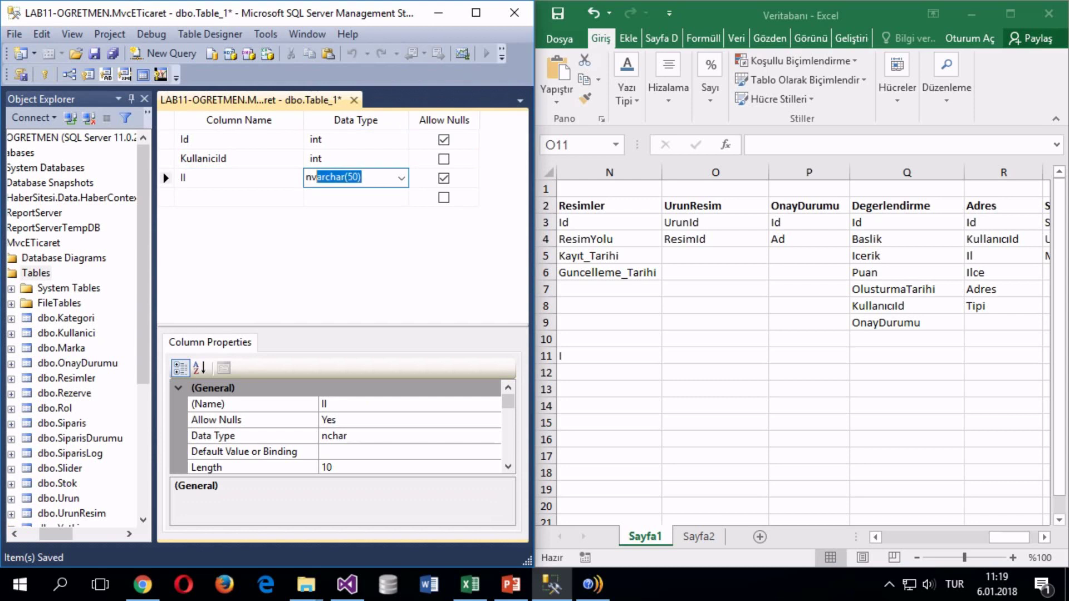
pyautogui.write('A')
pyautogui.press('Tab')
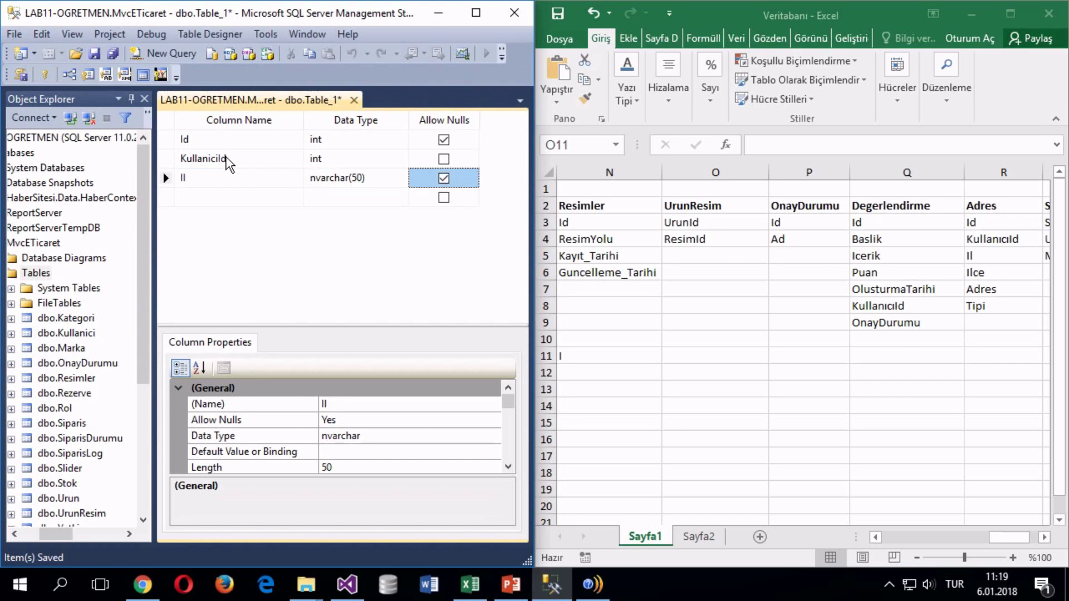
# Step: Add a column named Ilce below Il in the table design
pyautogui.click(198, 193)
pyautogui.write('ıLCE')
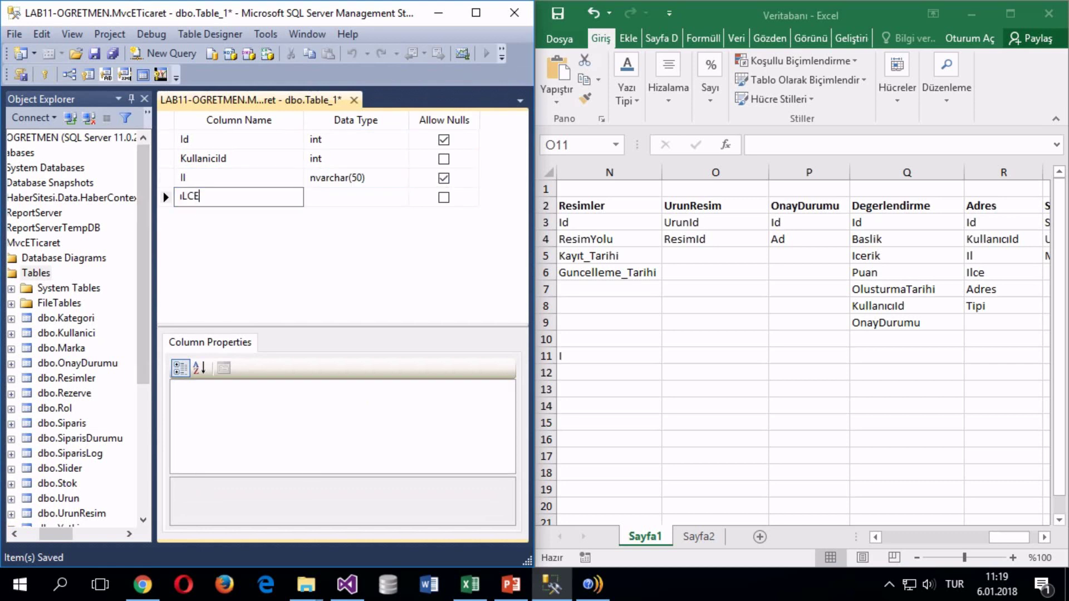
pyautogui.press('Tab')
pyautogui.press('BackSpace')
pyautogui.press('Tab')
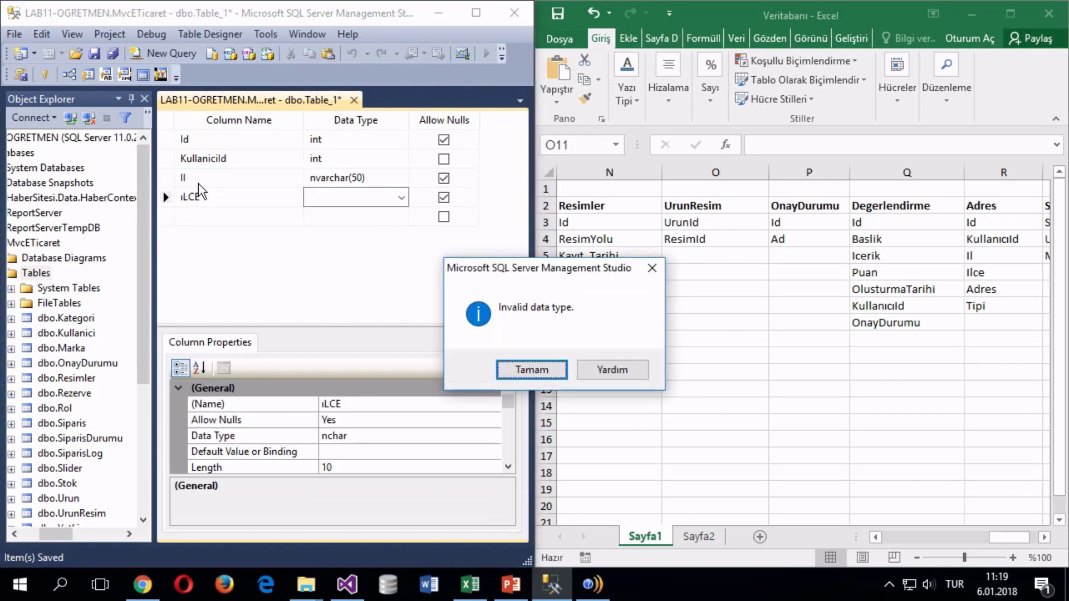
pyautogui.press('Return')
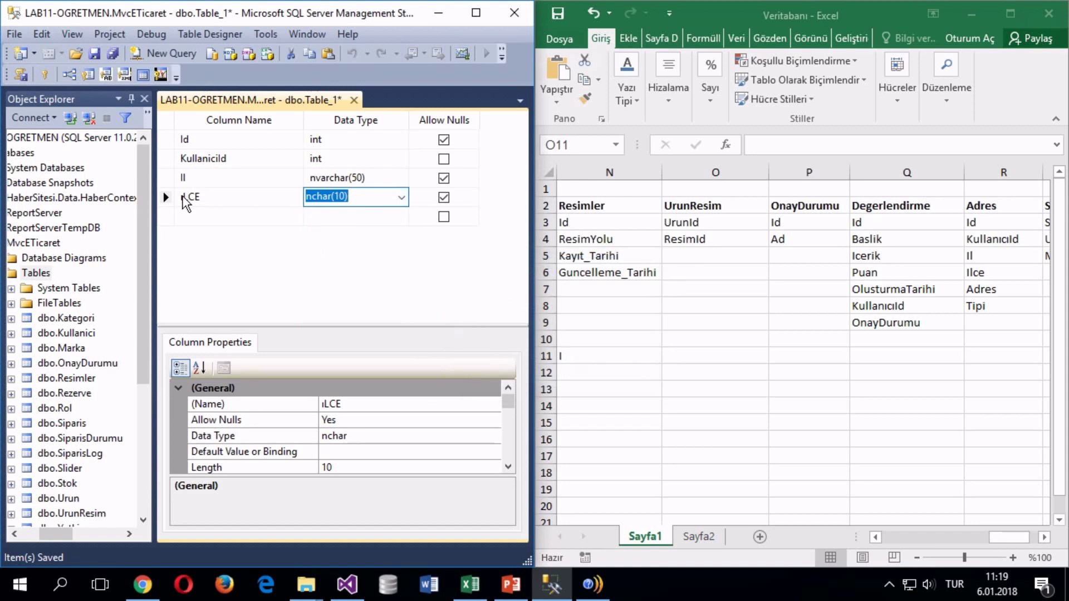
pyautogui.click(189, 198)
pyautogui.doubleClick(200, 198)
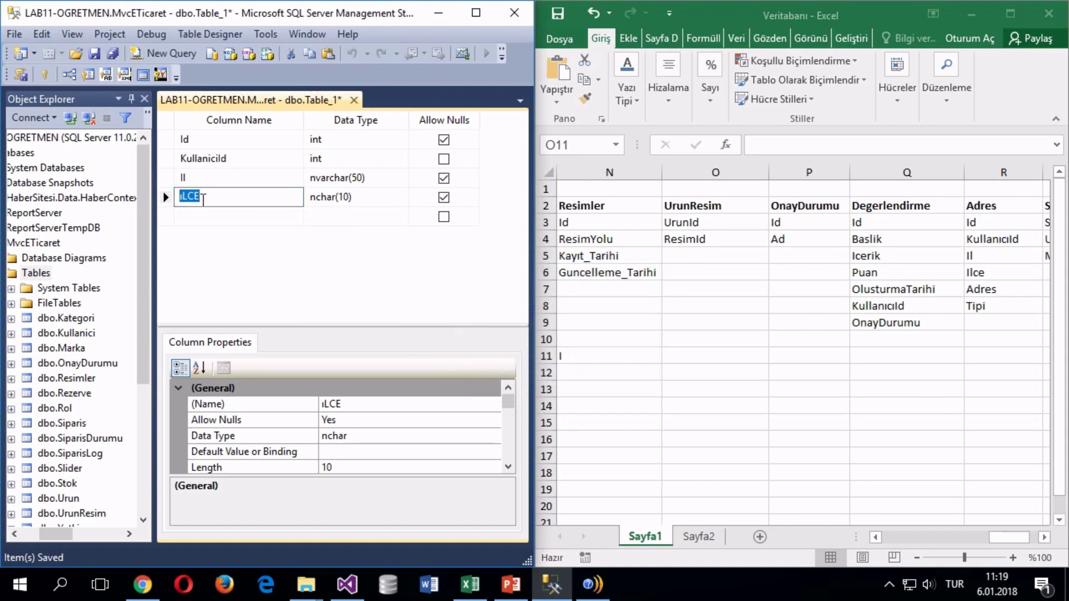
pyautogui.write('ıLC')
pyautogui.press('BackSpace')
pyautogui.press('BackSpace')
pyautogui.press('BackSpace')
pyautogui.write('lce')
pyautogui.press('Tab')
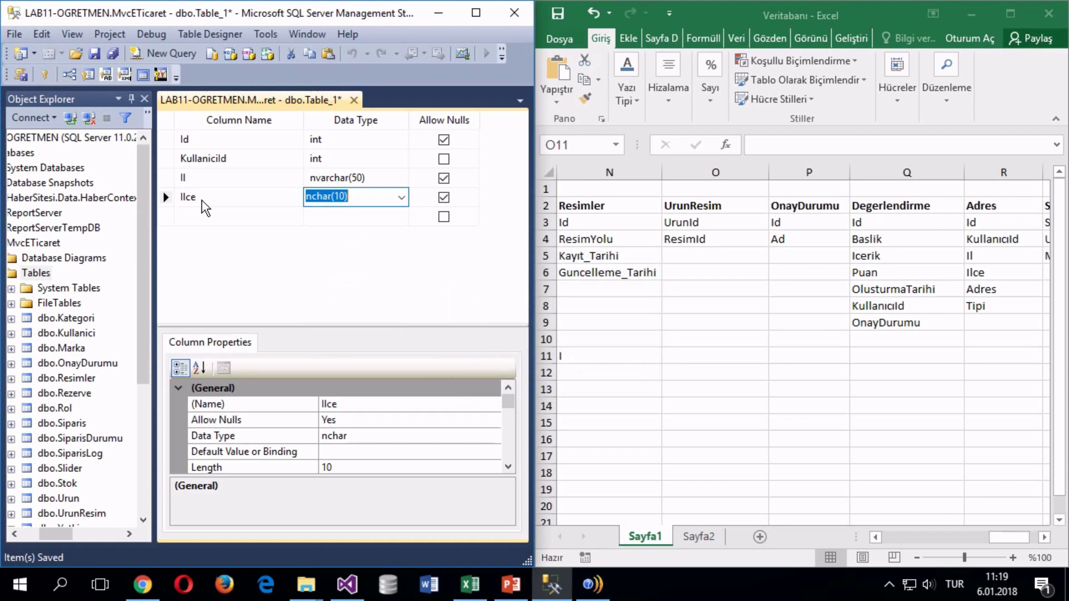
# Step: Set the Ilce column's data type to nchar(50)
pyautogui.click(346, 195)
pyautogui.press('Left')
pyautogui.press('BackSpace')
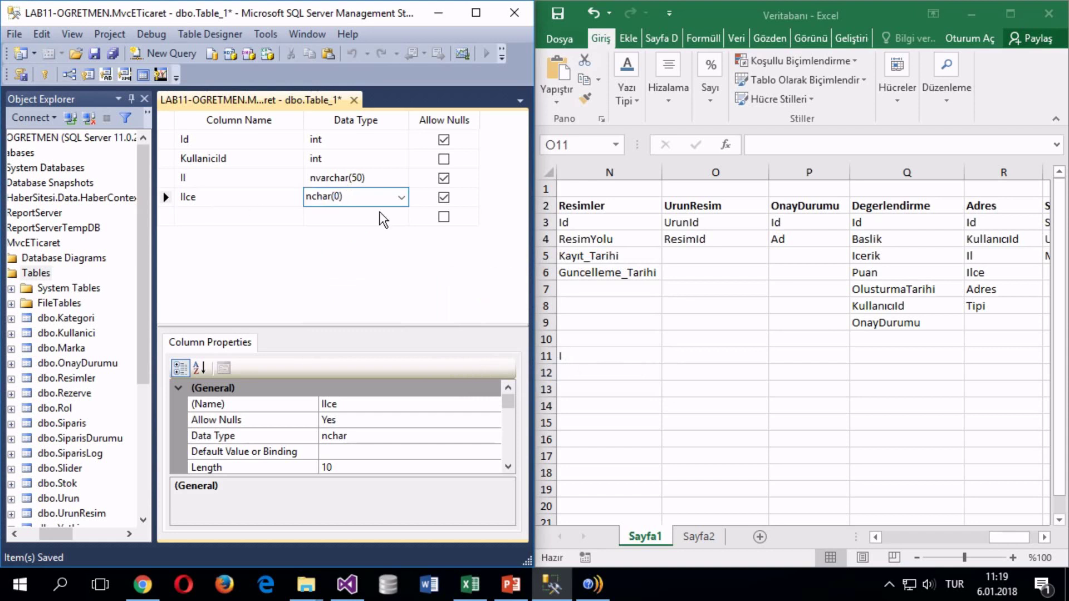
pyautogui.write('5')
pyautogui.click(383, 217)
# Step: Add an Adres column below Ilce with data type nvarchar(MAX)
pyautogui.click(225, 214)
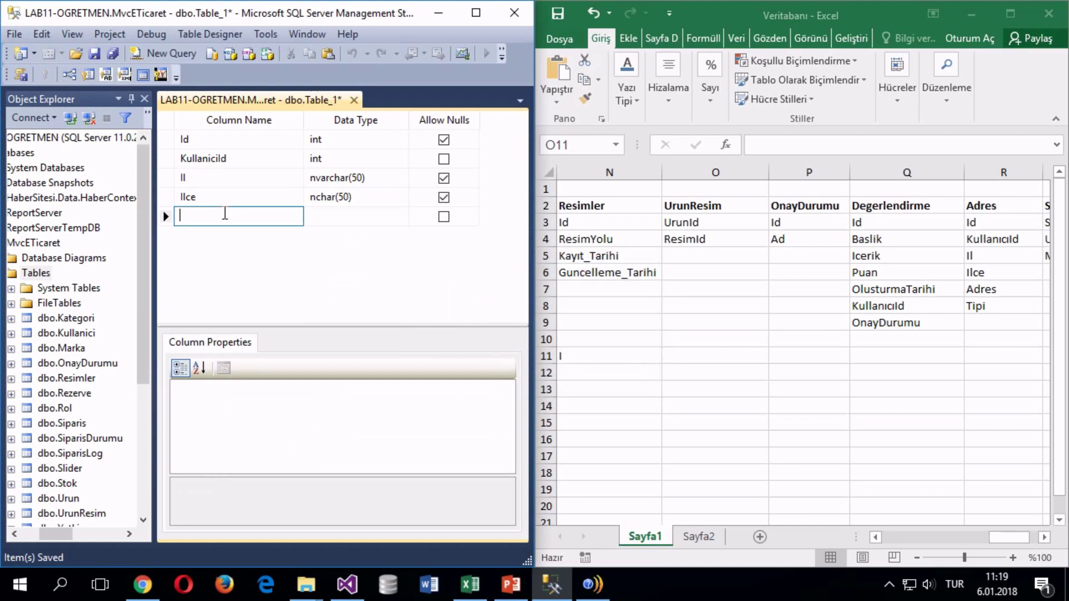
pyautogui.write('Adres')
pyautogui.press('Tab')
pyautogui.write('nvar')
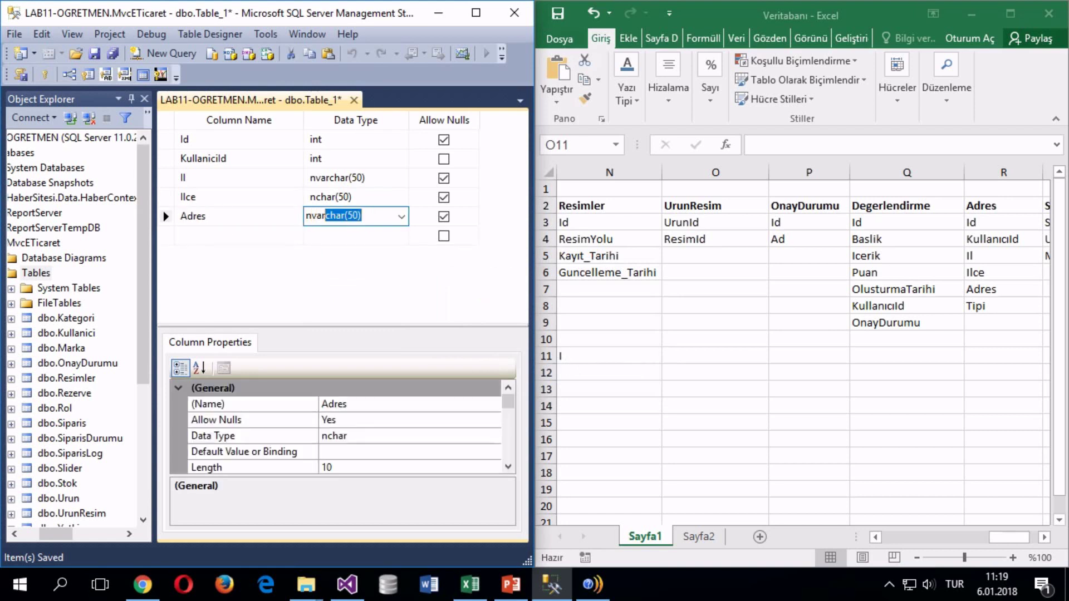
pyautogui.write('c')
pyautogui.press('Right')
pyautogui.hotkey('shift', 'Right')
pyautogui.hotkey('shift', 'Right')
pyautogui.write('MAX')
pyautogui.press('Return')
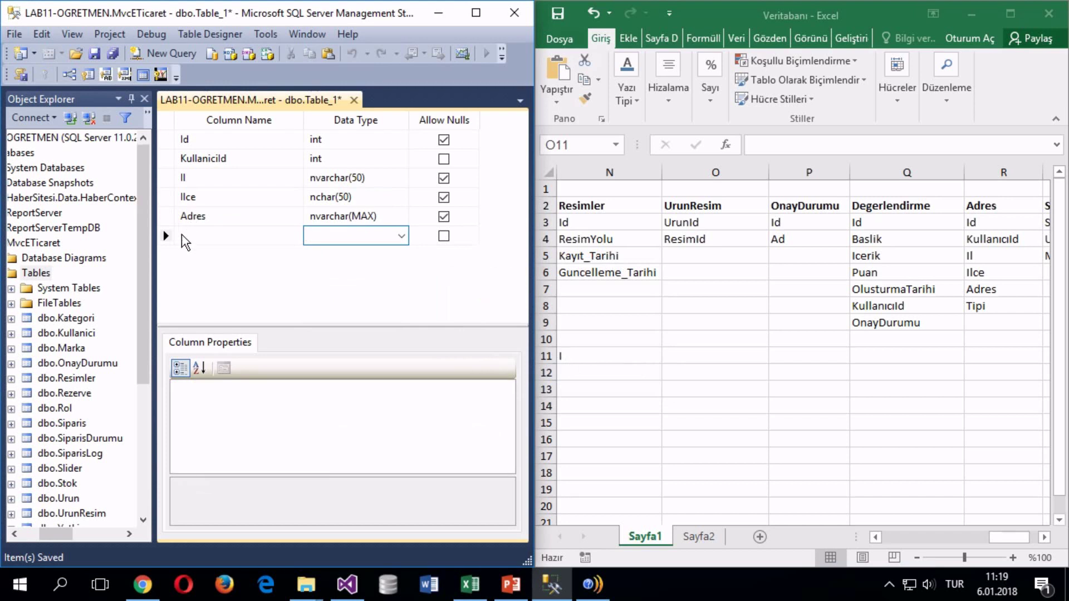
# Step: Add a Tipi column below Adres with data type nvarchar(50)
pyautogui.click(181, 234)
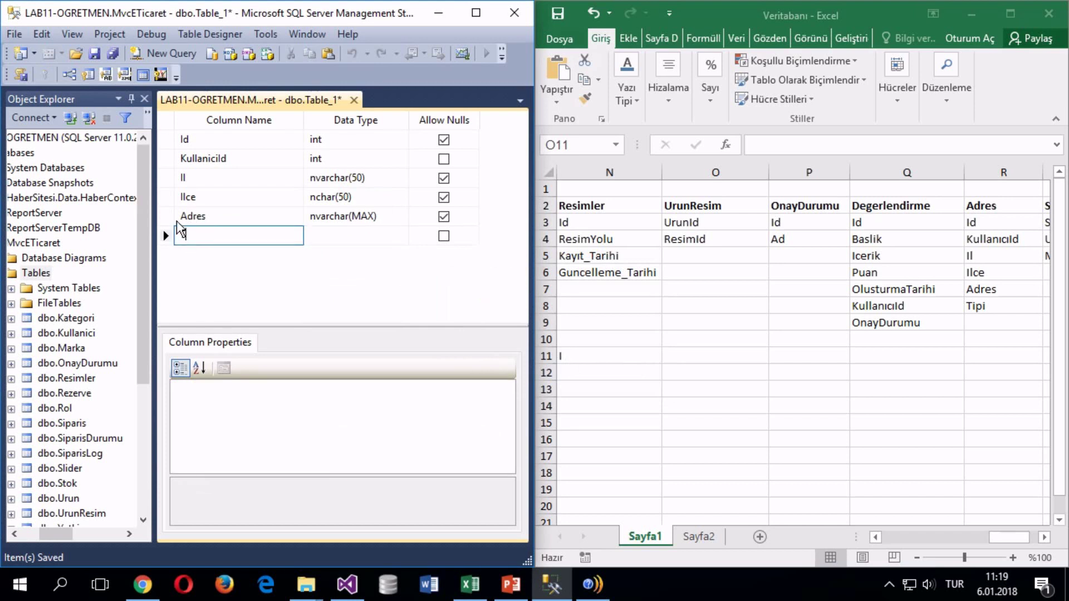
pyautogui.write('Tipi')
pyautogui.press('Tab')
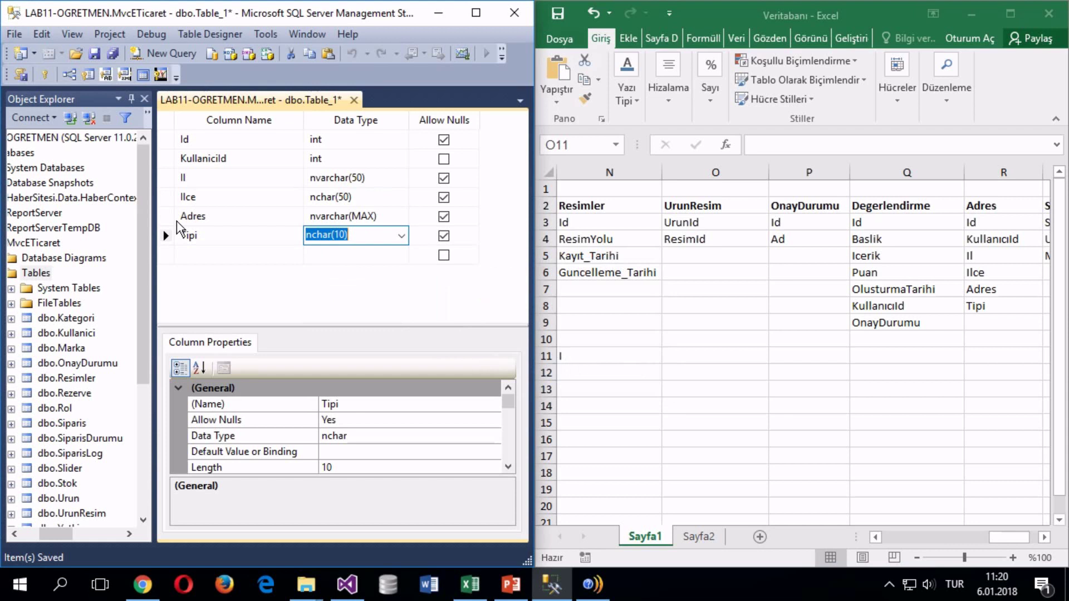
pyautogui.write('string')
pyautogui.write('nvarchar(50)')
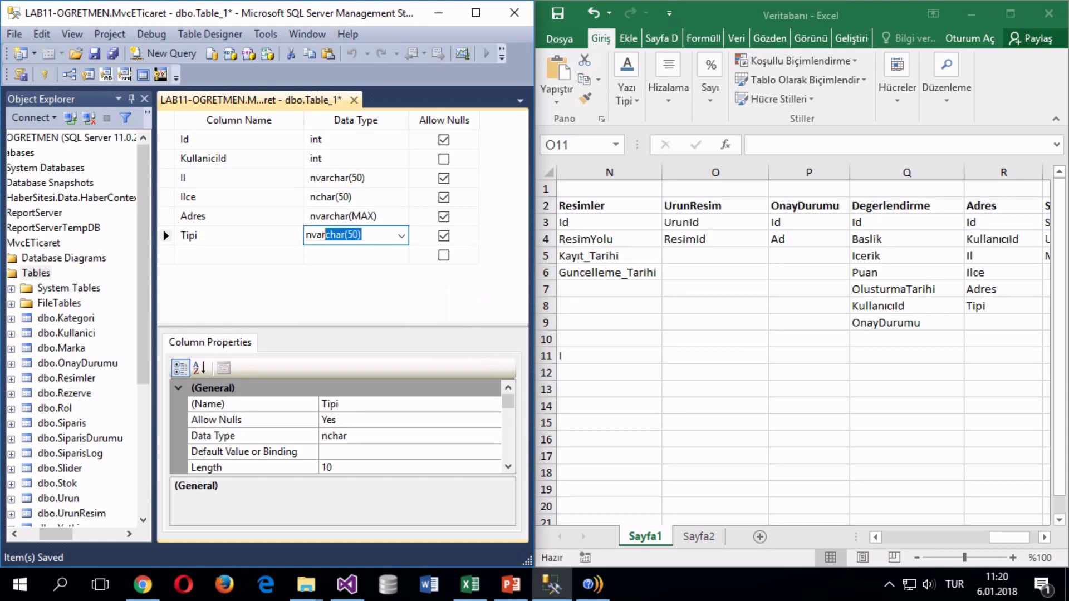
pyautogui.press('Return')
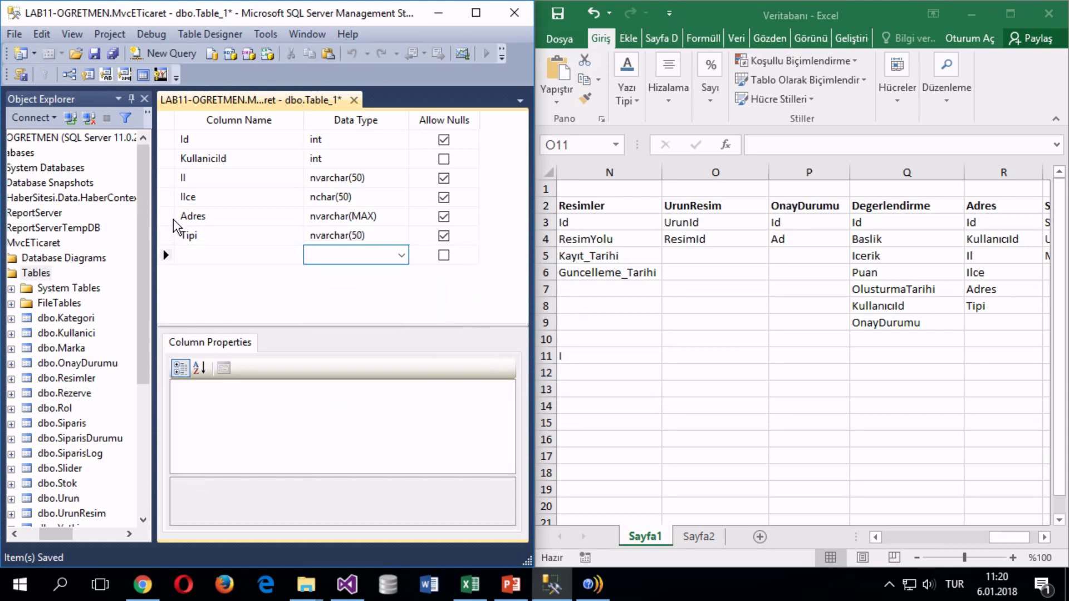
# Step: Disallow nulls for the Il, Ilce and Adres columns
pyautogui.click(172, 218)
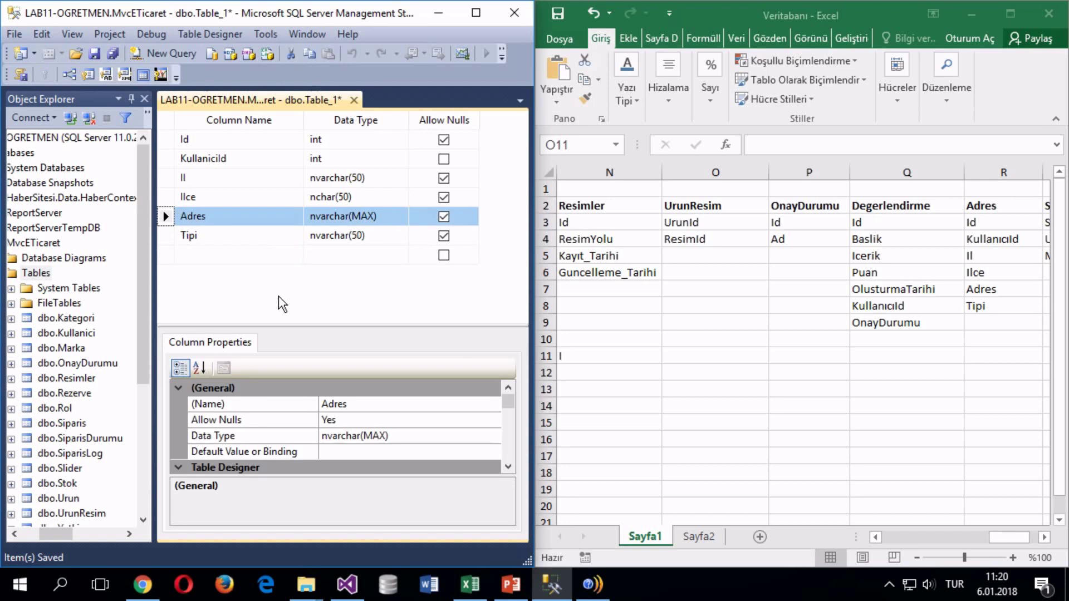
pyautogui.click(444, 178)
pyautogui.click(444, 197)
pyautogui.click(444, 216)
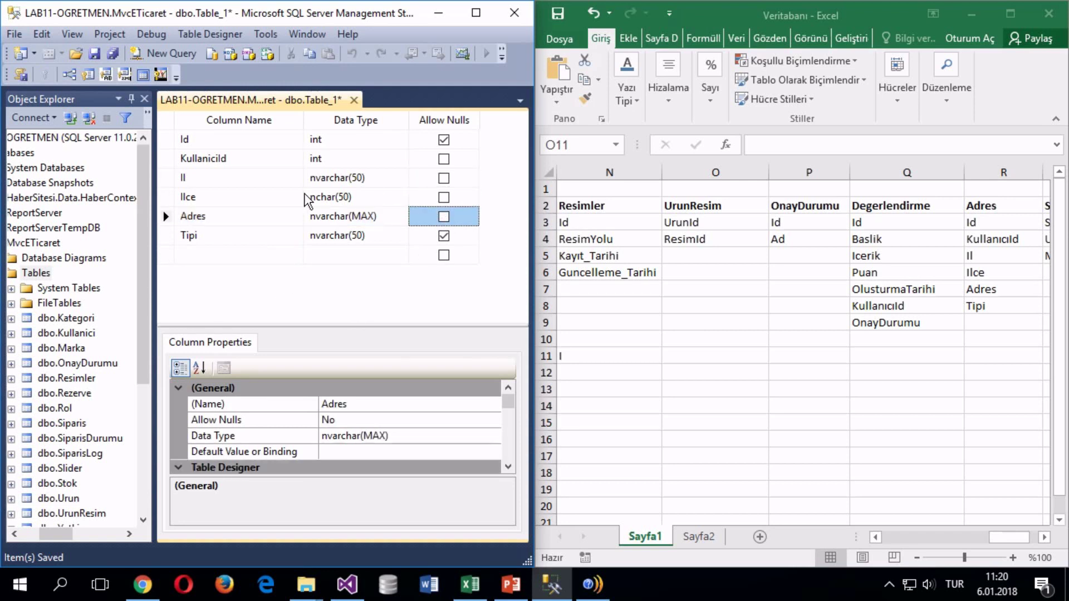
# Step: Make the Id column the table's primary key
pyautogui.click(165, 139)
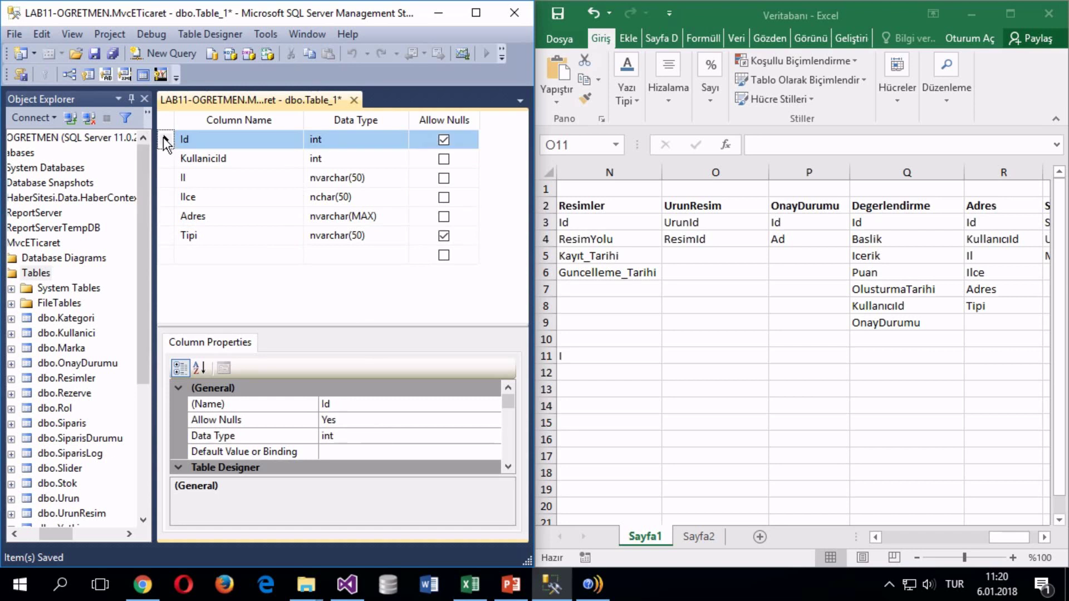
pyautogui.rightClick(165, 139)
pyautogui.click(178, 146)
# Step: Turn on the identity specification for the Id column by setting Is Identity to Yes
pyautogui.scroll(-4, 257, 392)
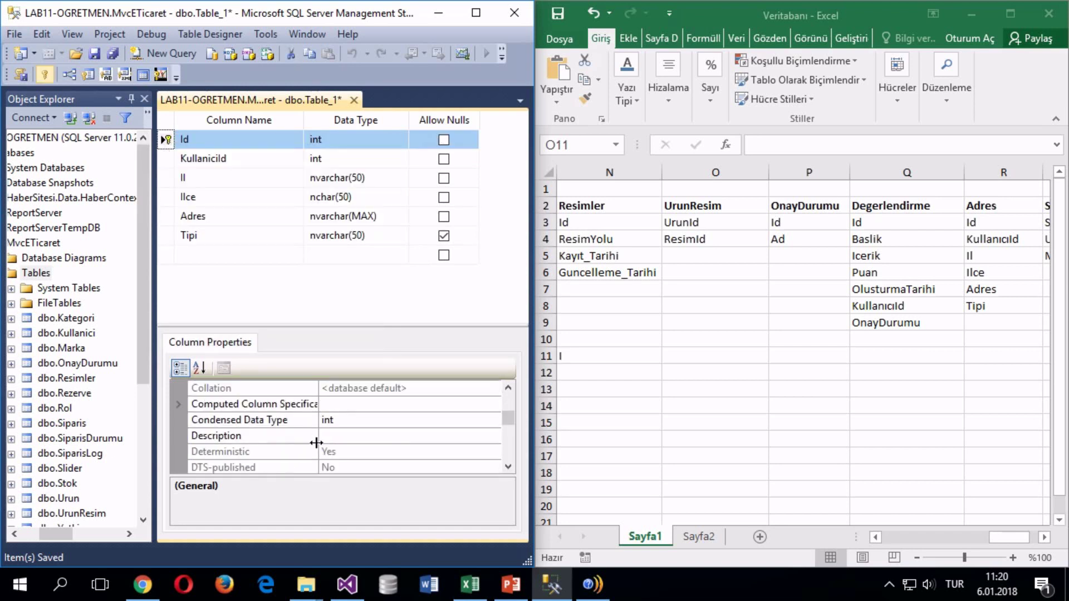
pyautogui.click(313, 431)
pyautogui.doubleClick(313, 423)
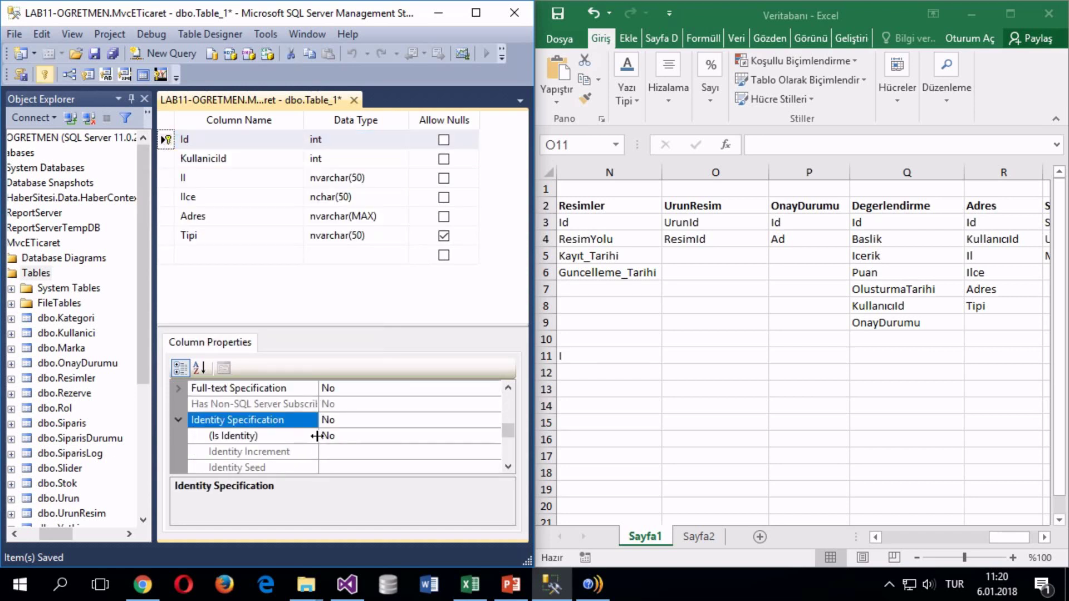
pyautogui.moveTo(319, 434); pyautogui.dragTo(341, 436)
pyautogui.doubleClick(355, 436)
# Step: Save the table under the name Adres and close its design window
pyautogui.hotkey('ctrl', 's')
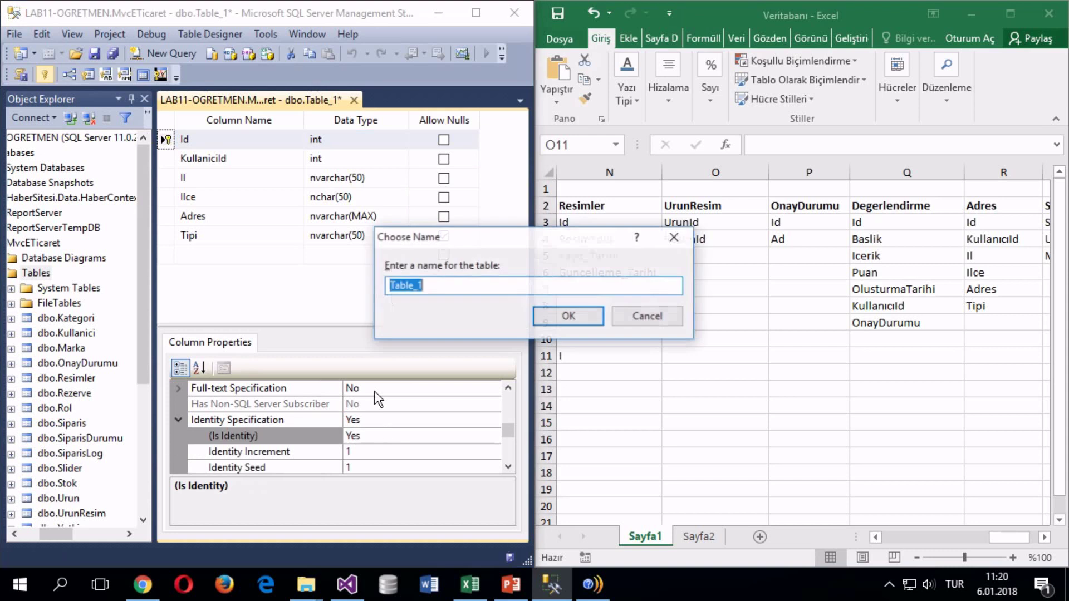
pyautogui.write('Adres')
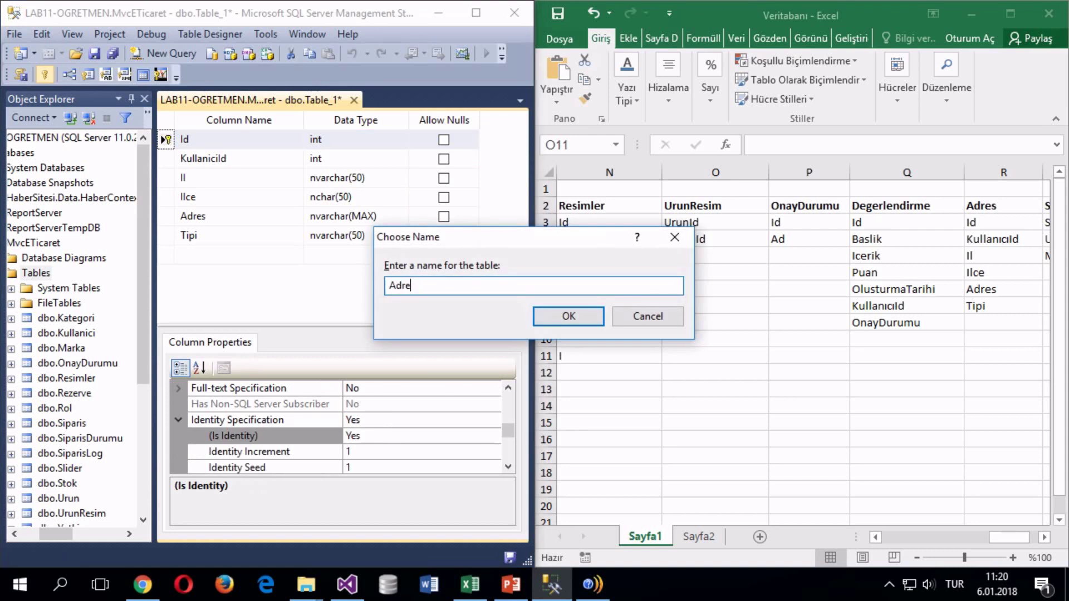
pyautogui.press('Return')
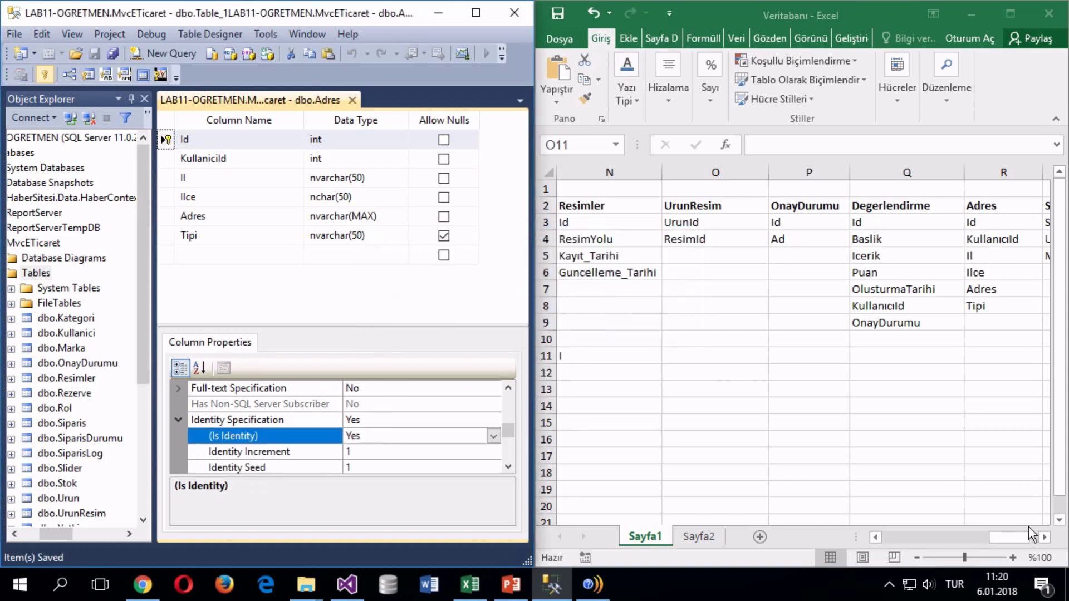
pyautogui.moveTo(1026, 537); pyautogui.dragTo(1040, 534)
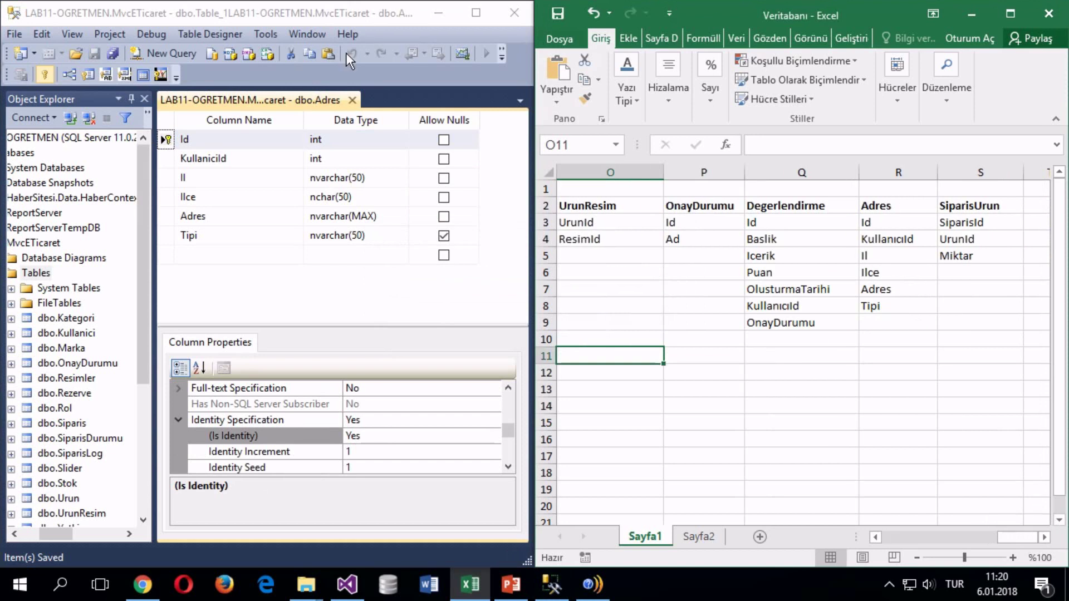
pyautogui.click(353, 100)
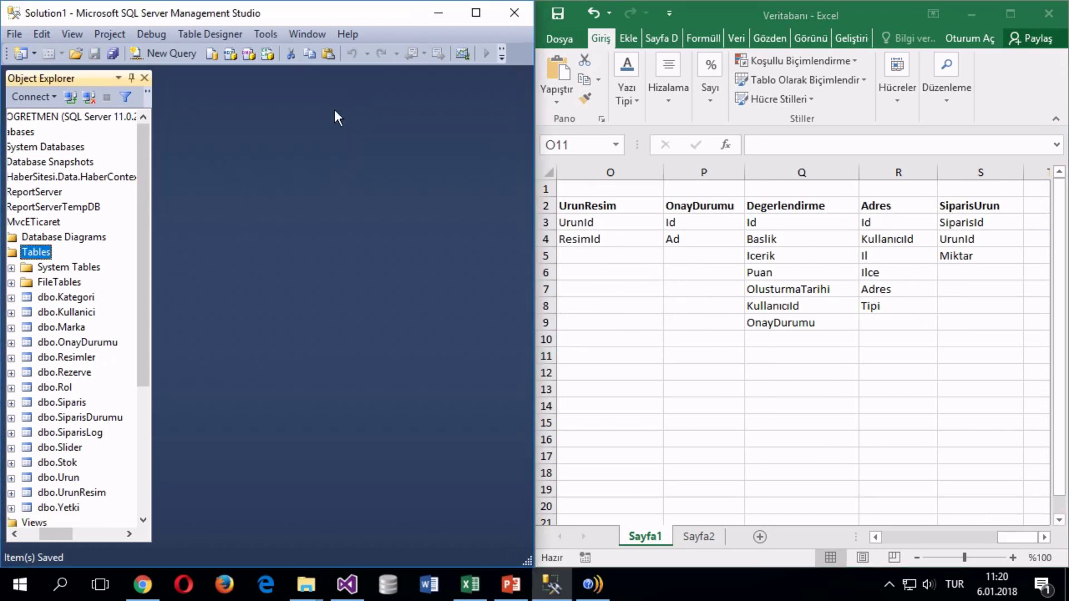
# Step: Create a new table in MvcETicaret with a SiparisId column of type int that disallows nulls
pyautogui.rightClick(26, 249)
pyautogui.click(62, 258)
pyautogui.write('S')
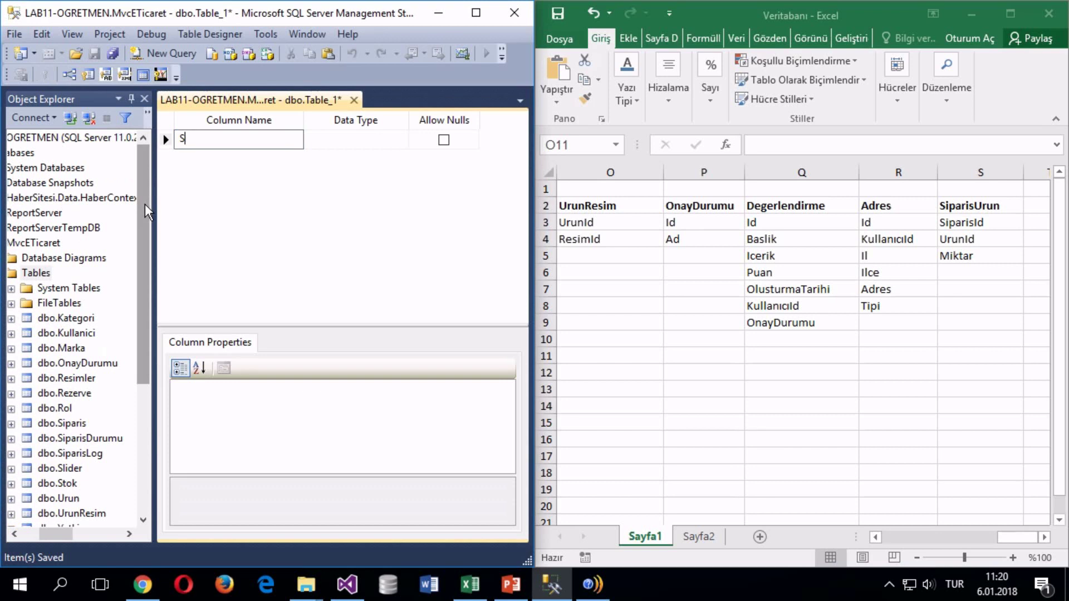
pyautogui.write('iparisId')
pyautogui.press('Tab')
pyautogui.write('int')
pyautogui.press('Tab')
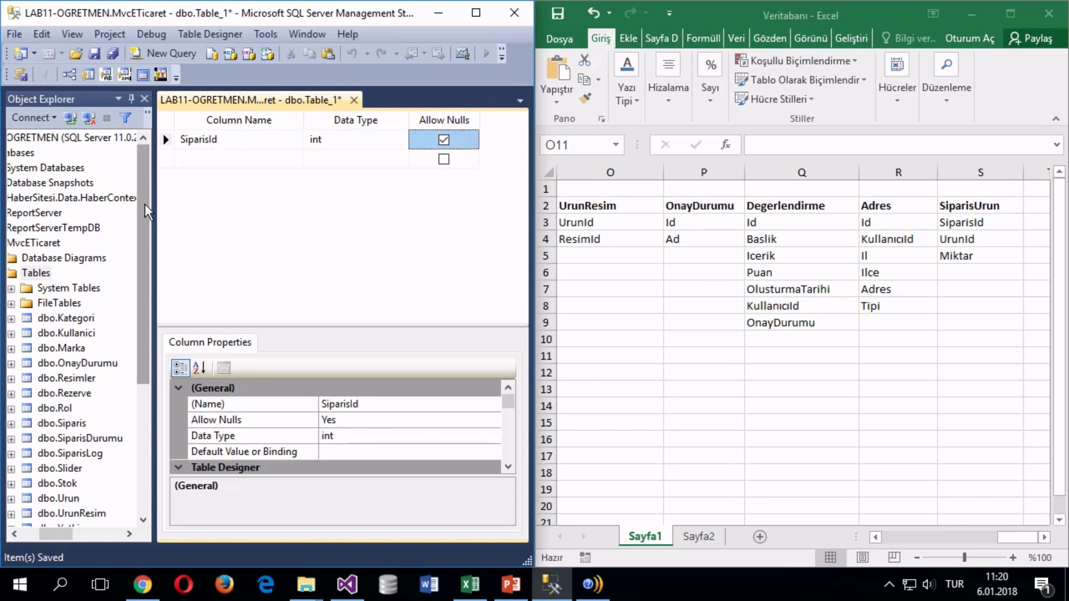
pyautogui.press('space')
pyautogui.press('Tab')
# Step: Add a UrunId column of type int that disallows nulls
pyautogui.write('UrunId')
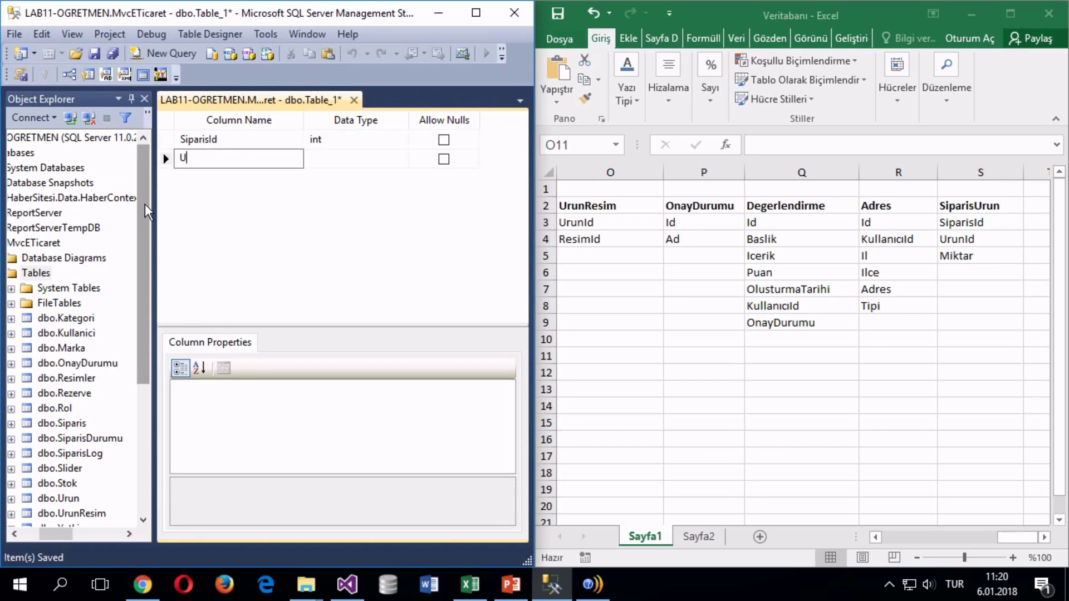
pyautogui.press('Tab')
pyautogui.write('it')
pyautogui.press('Tab')
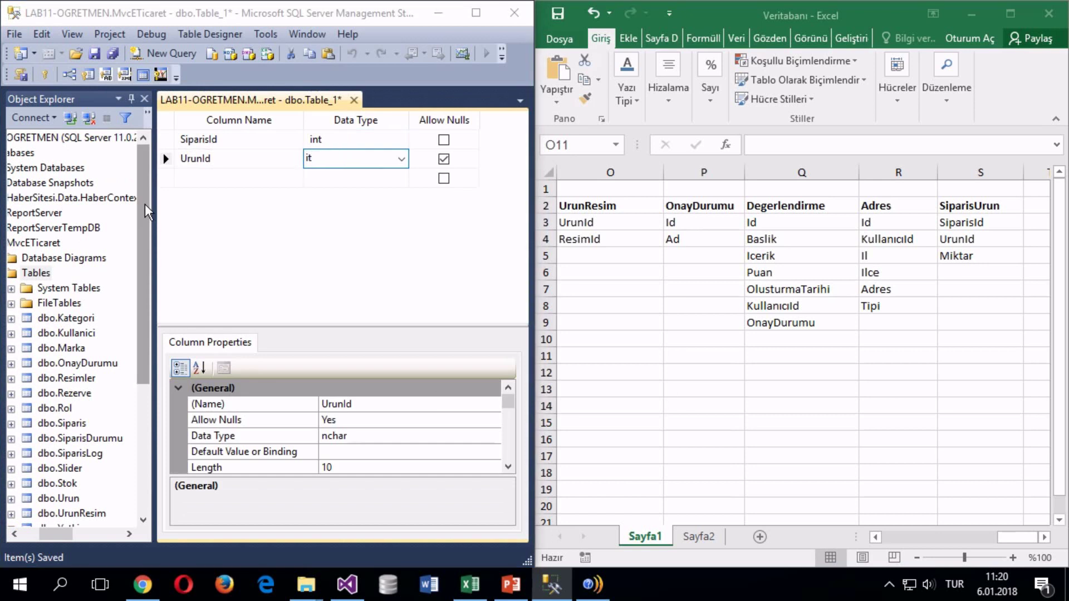
pyautogui.press('Return')
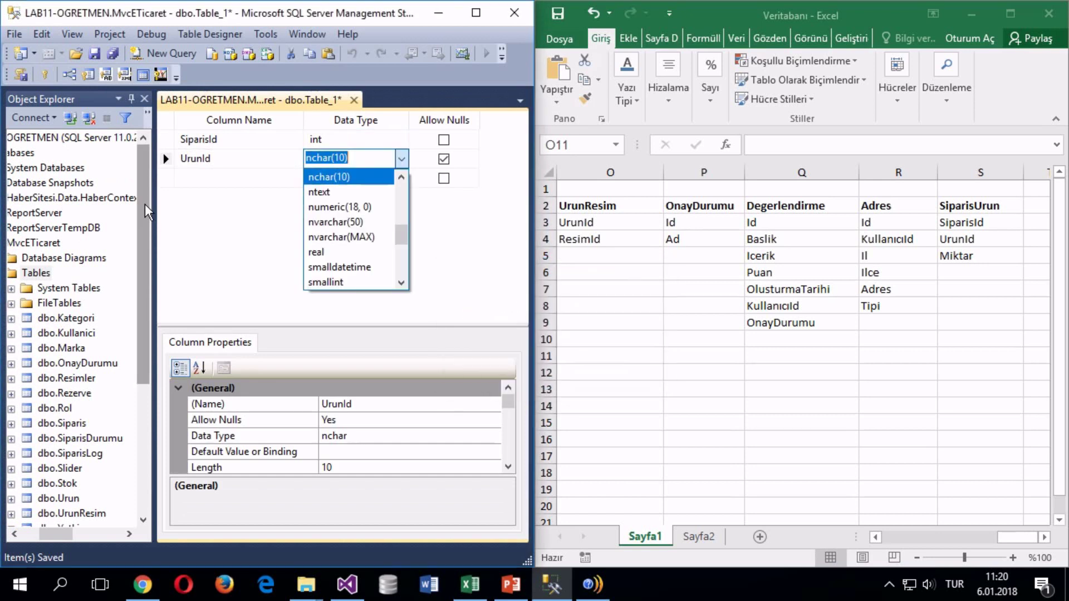
pyautogui.write('int')
pyautogui.press('Tab')
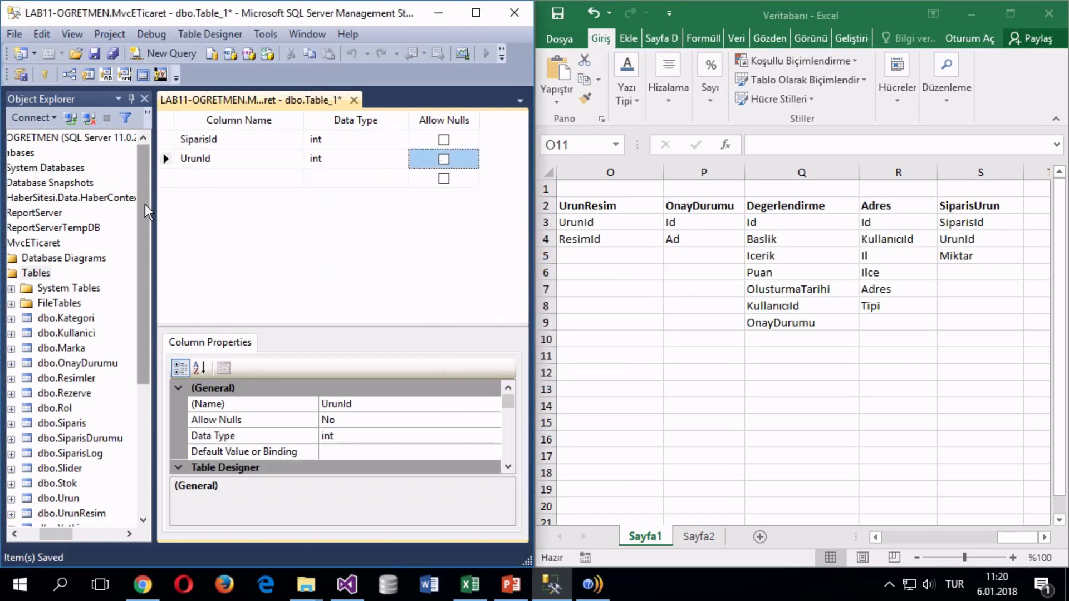
# Step: Add a Miktar column of type int that disallows nulls
pyautogui.press('Tab')
pyautogui.write('Miktar')
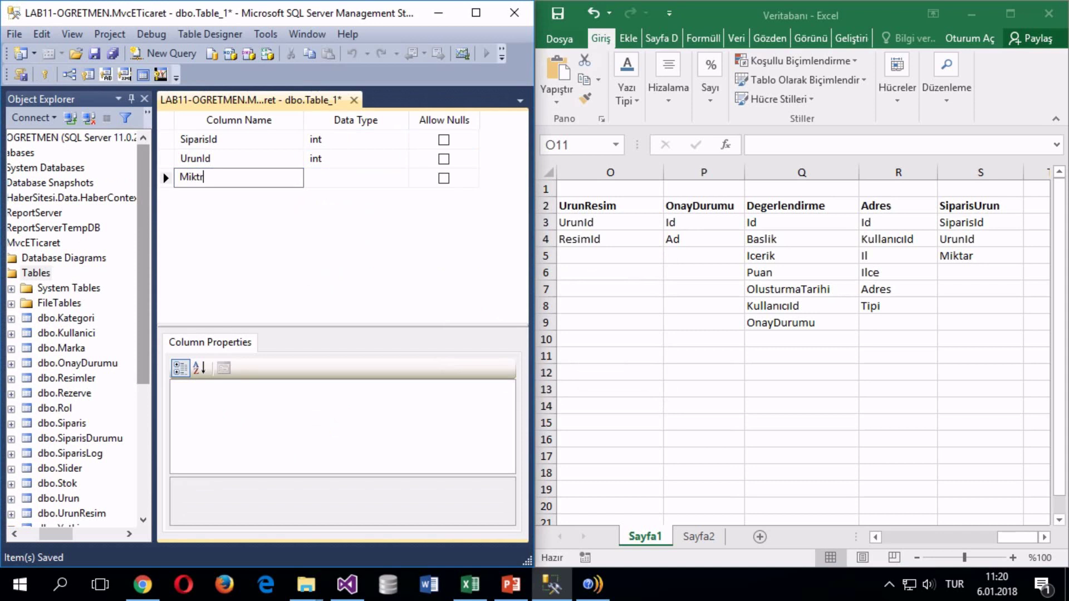
pyautogui.press('Tab')
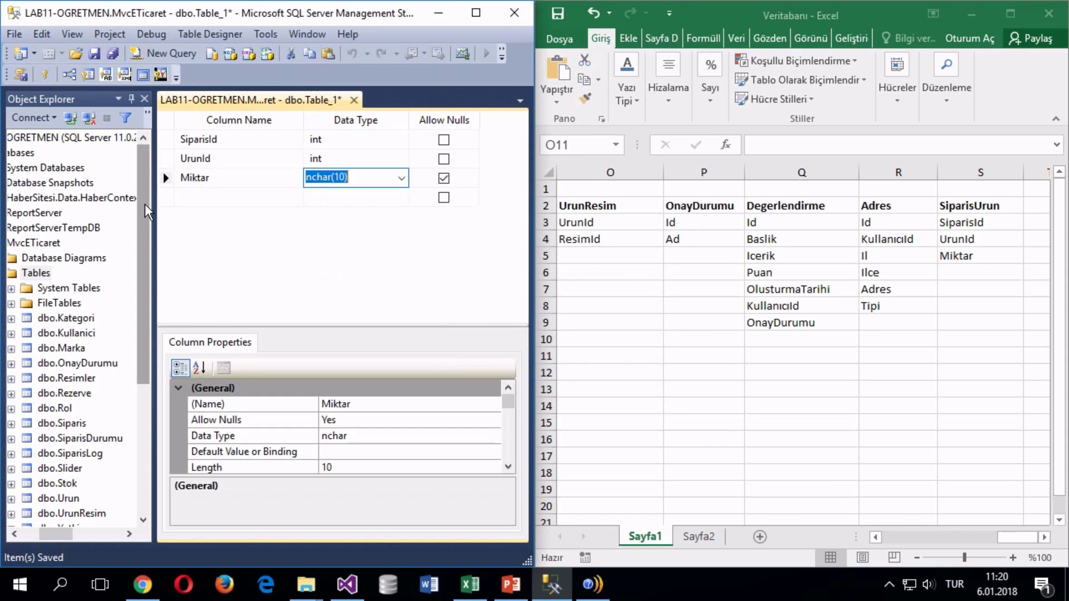
pyautogui.write('int')
pyautogui.press('Tab')
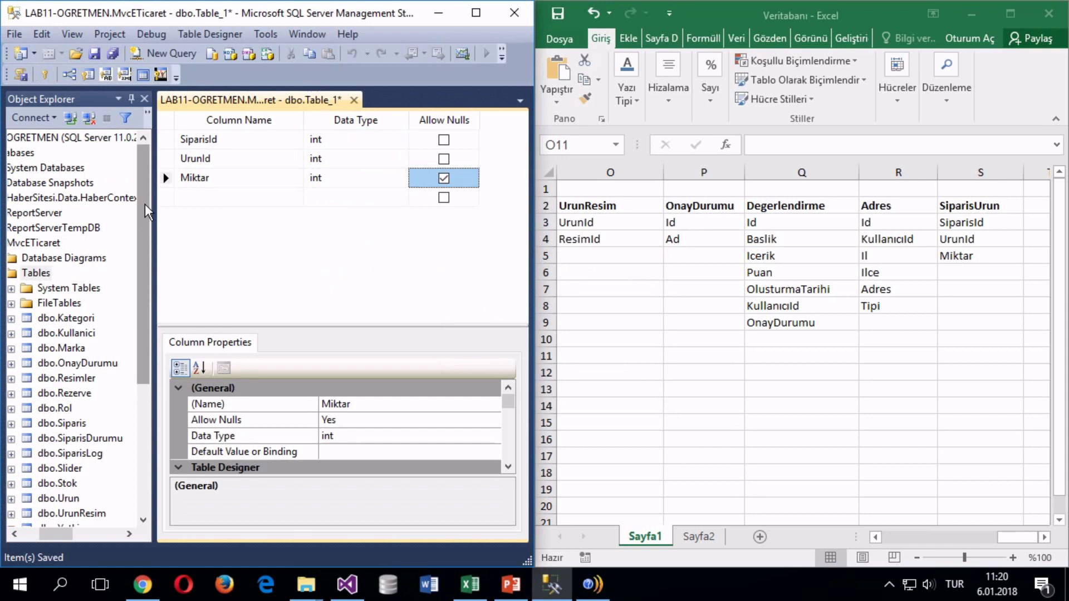
pyautogui.press('space')
pyautogui.press('Tab')
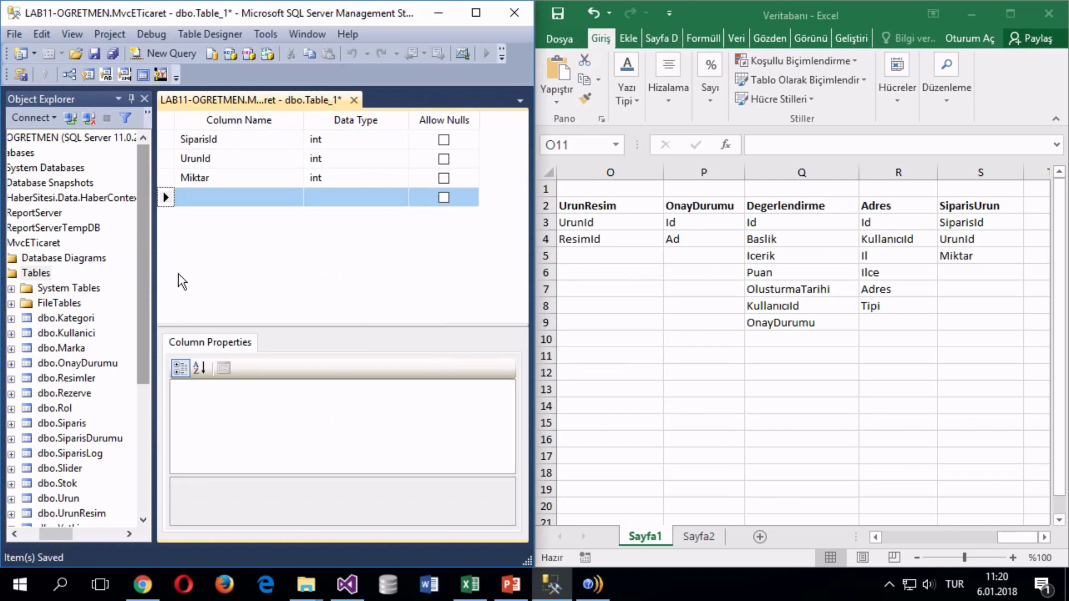
# Step: Save the table under the name SiparisUrun
pyautogui.hotkey('ctrl', 's')
pyautogui.write('SiparisUrun')
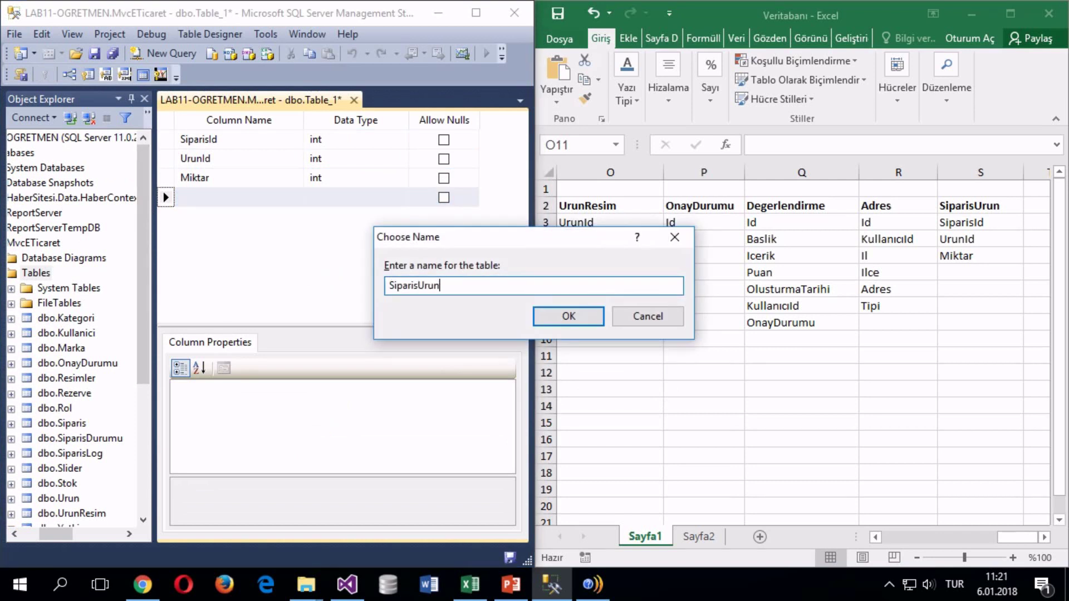
pyautogui.press('Return')
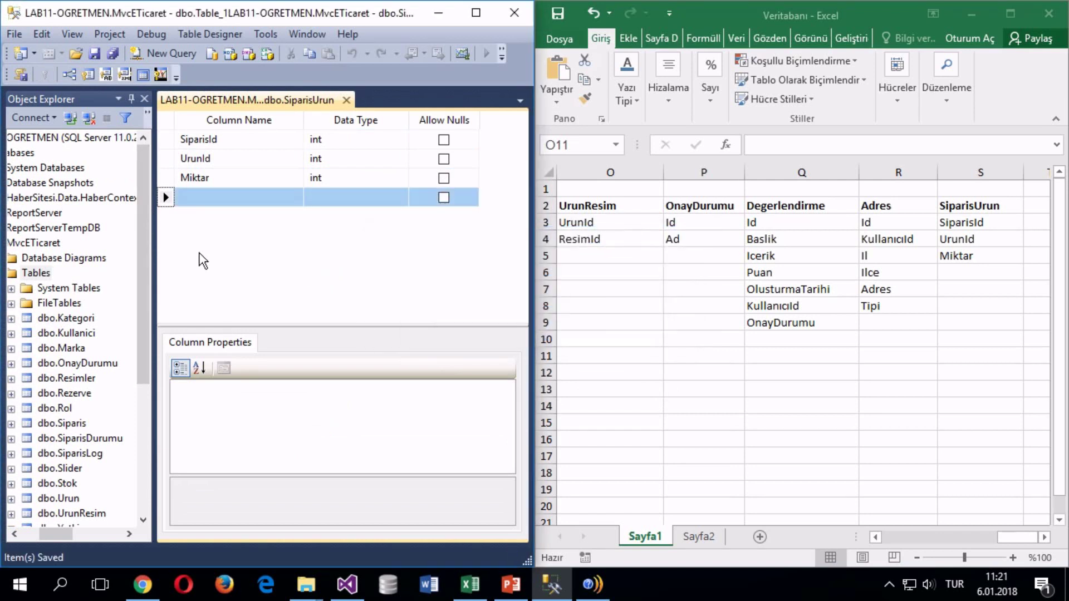
# Step: Maximize the SQL Server Management Studio window and widen the object tree so that the full database hierarchy shows
pyautogui.doubleClick(355, 13)
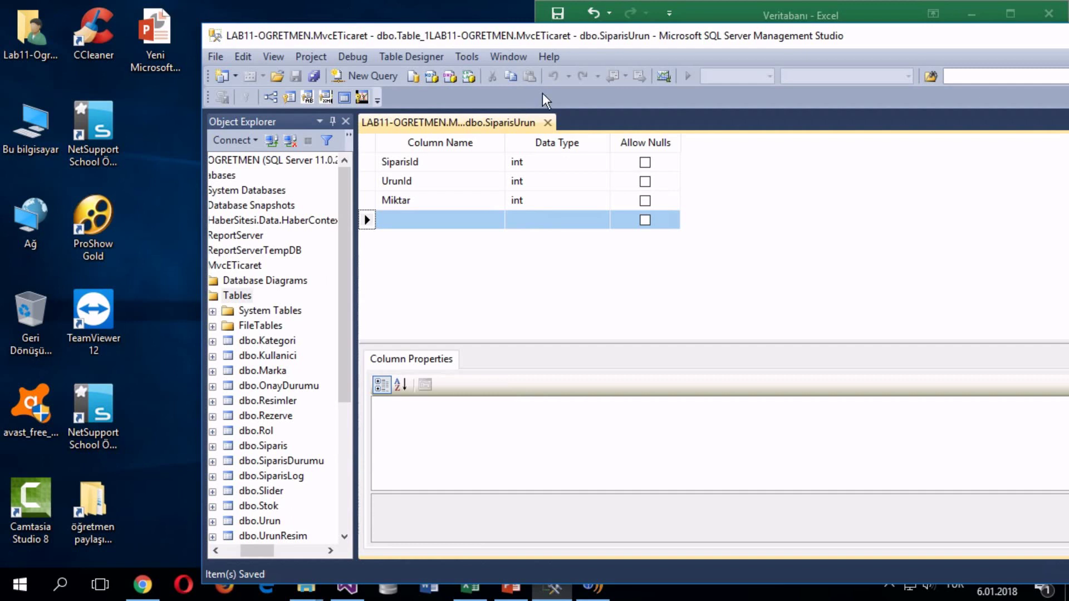
pyautogui.doubleClick(505, 35)
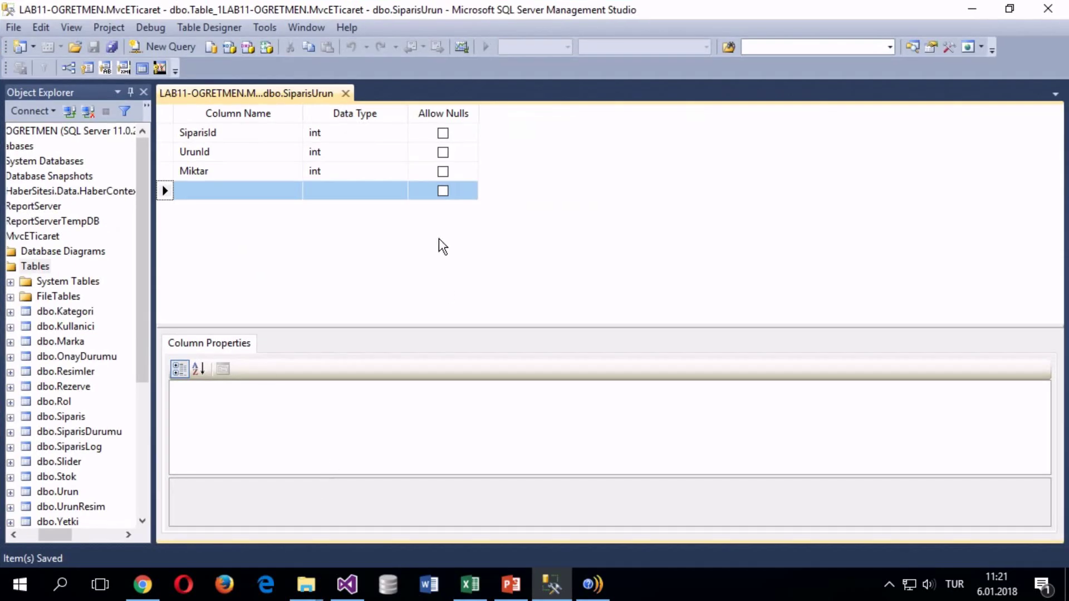
pyautogui.click(26, 267)
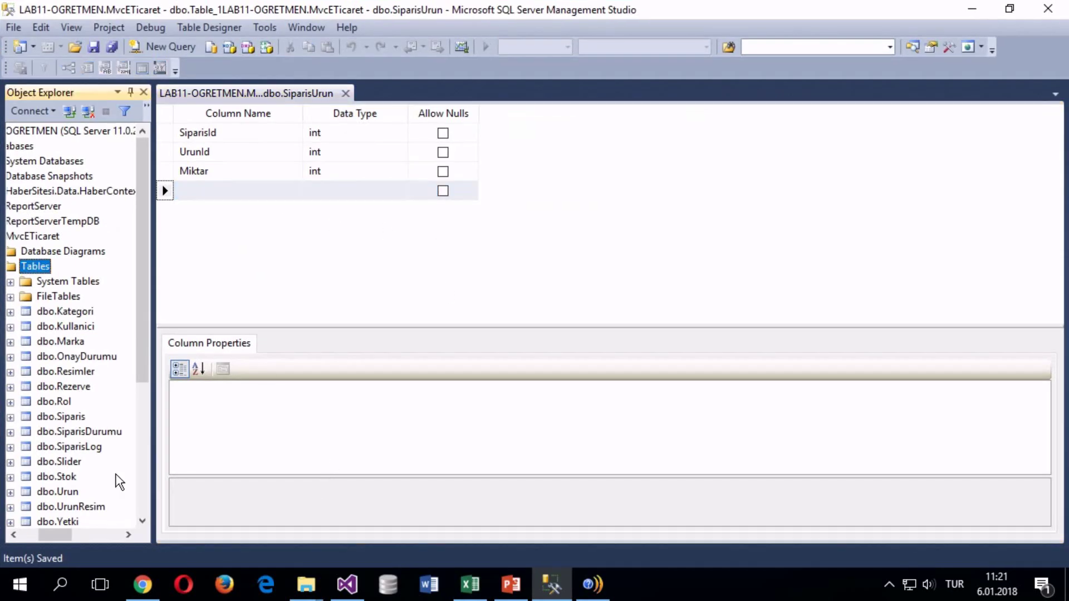
pyautogui.moveTo(154, 142); pyautogui.dragTo(199, 143)
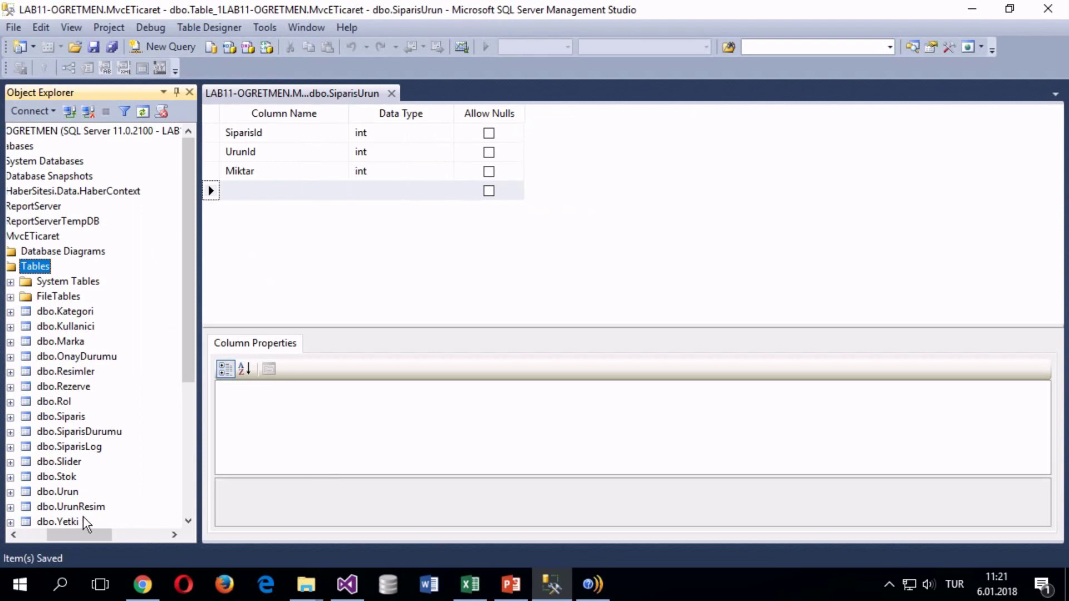
pyautogui.moveTo(82, 534); pyautogui.dragTo(39, 547)
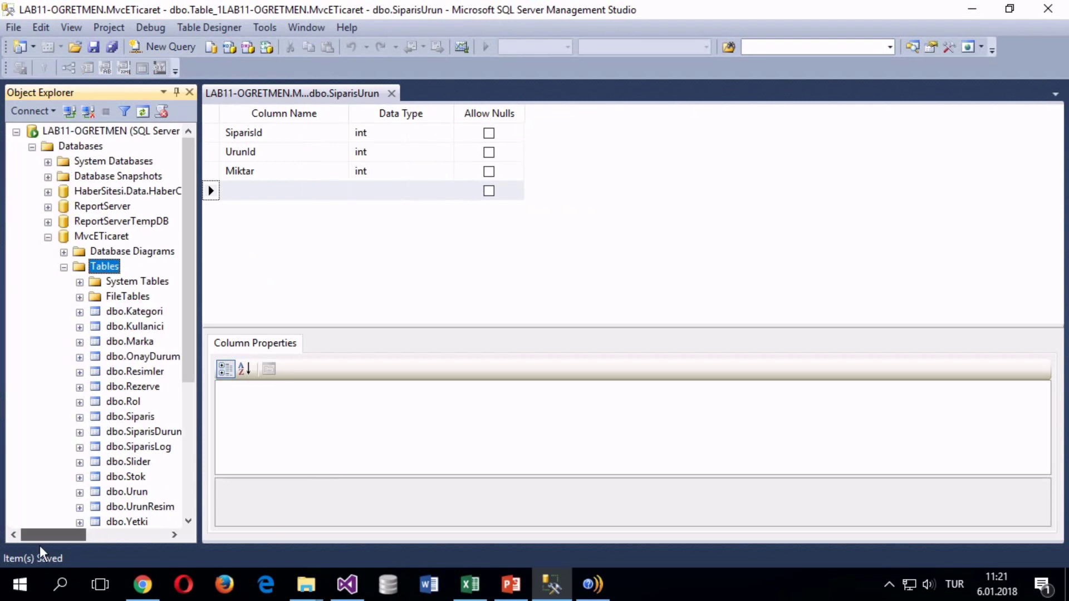
pyautogui.click(174, 535)
pyautogui.click(174, 535)
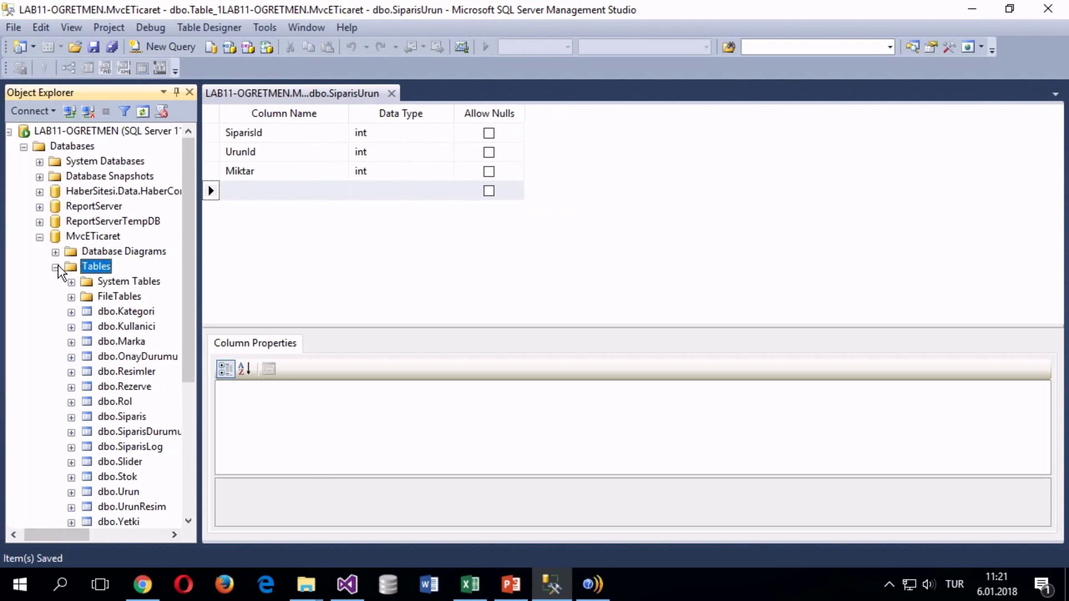
# Step: Collapse the MvcETicaret database in the object tree and start the Generate Scripts wizard for it
pyautogui.click(56, 269)
pyautogui.click(40, 237)
pyautogui.rightClick(67, 236)
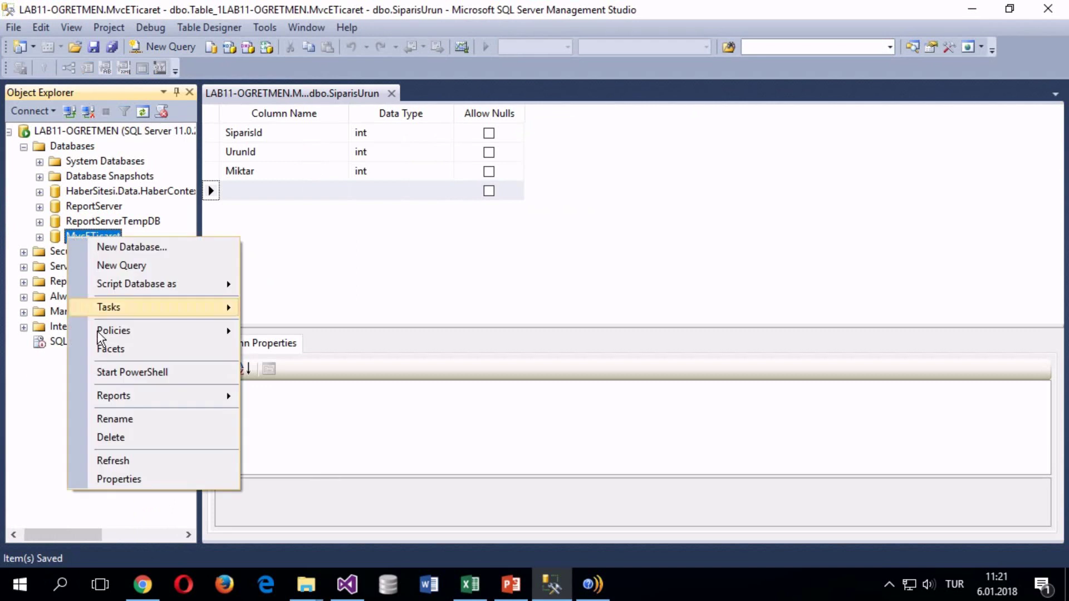
pyautogui.moveTo(138, 307)
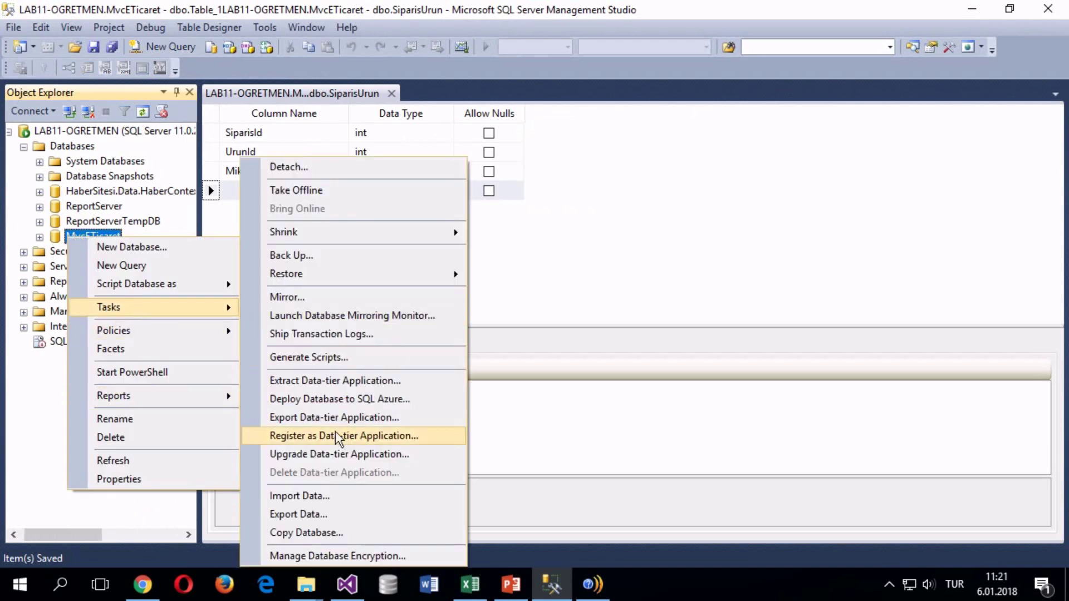
pyautogui.click(323, 357)
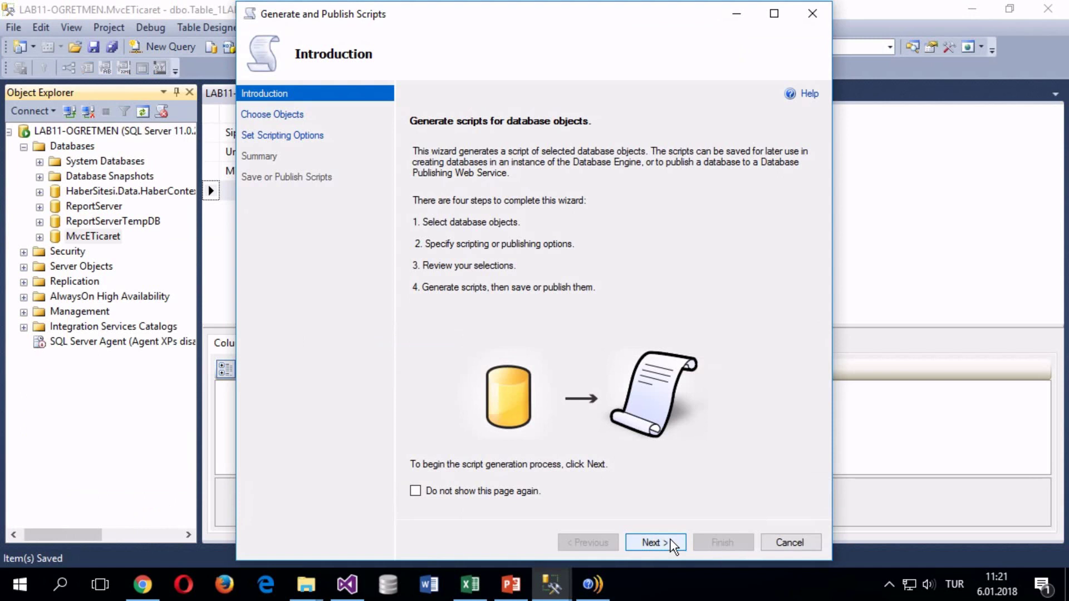
# Step: Check the tables available for scripting, choose to script the entire database and all its objects, and continue to the scripting options
pyautogui.click(674, 545)
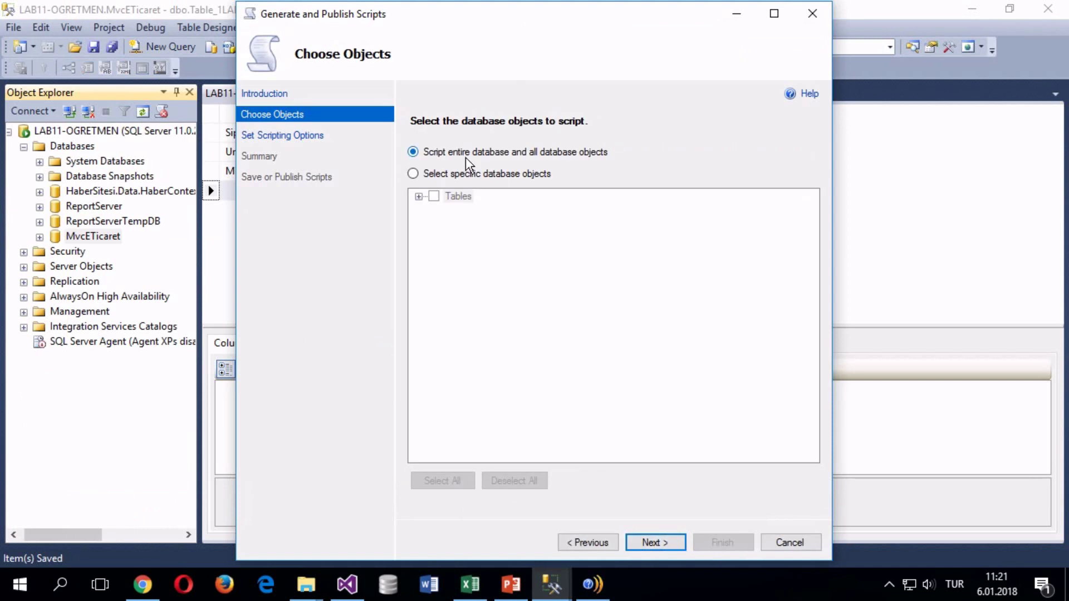
pyautogui.click(466, 174)
pyautogui.click(419, 196)
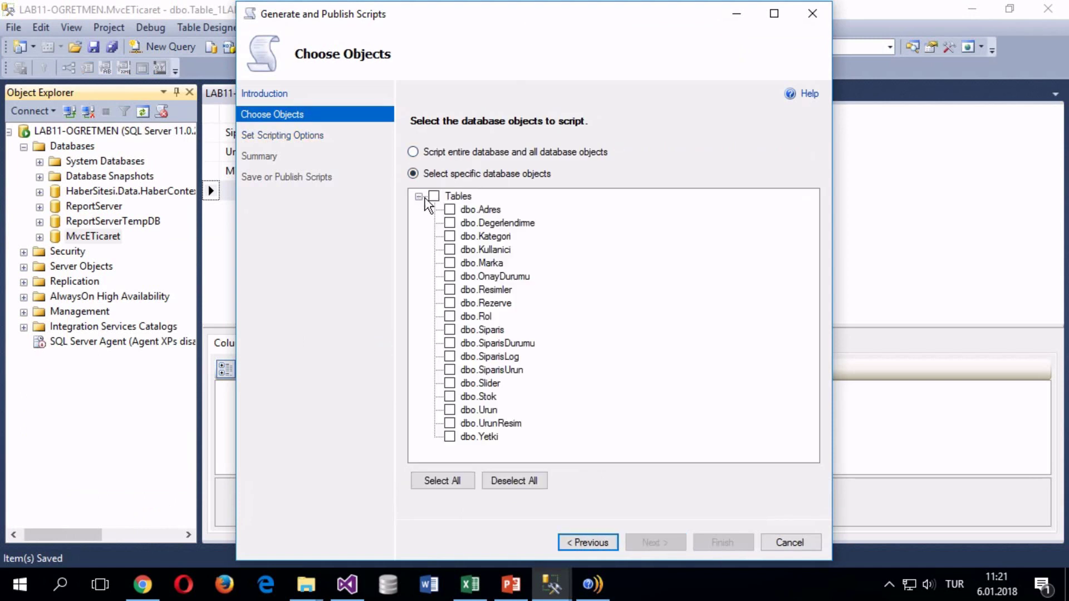
pyautogui.click(415, 155)
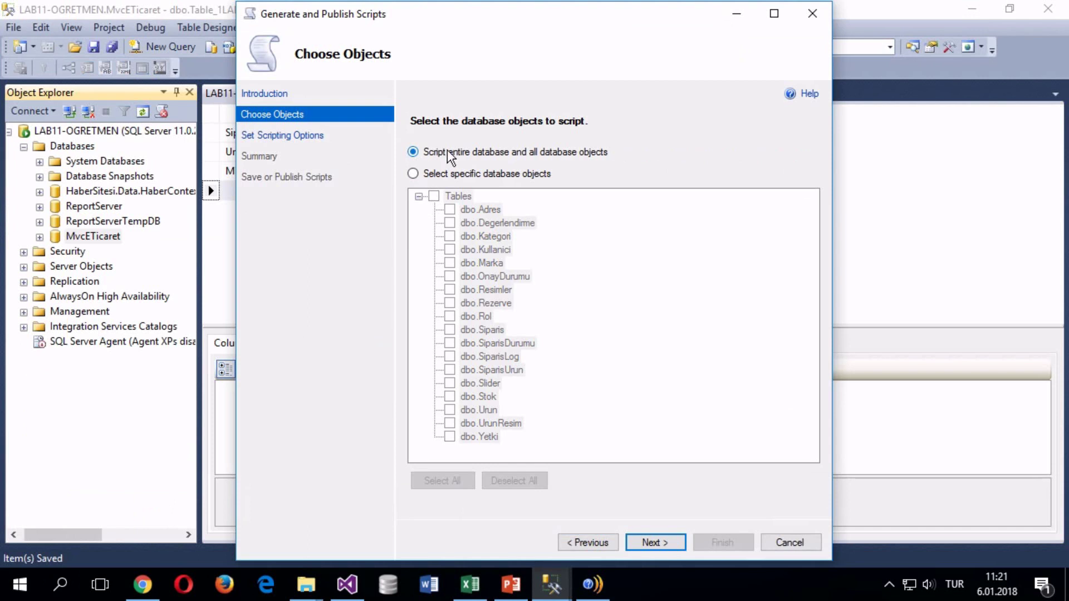
pyautogui.click(654, 542)
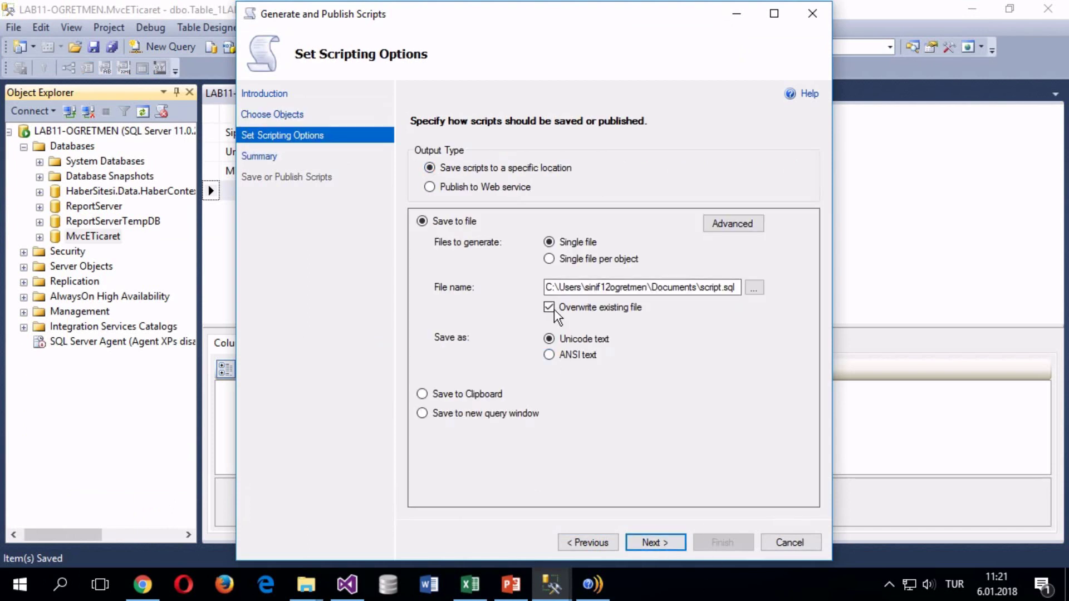
# Step: Open the advanced scripting options and examine the General and Table/View settings
pyautogui.click(727, 223)
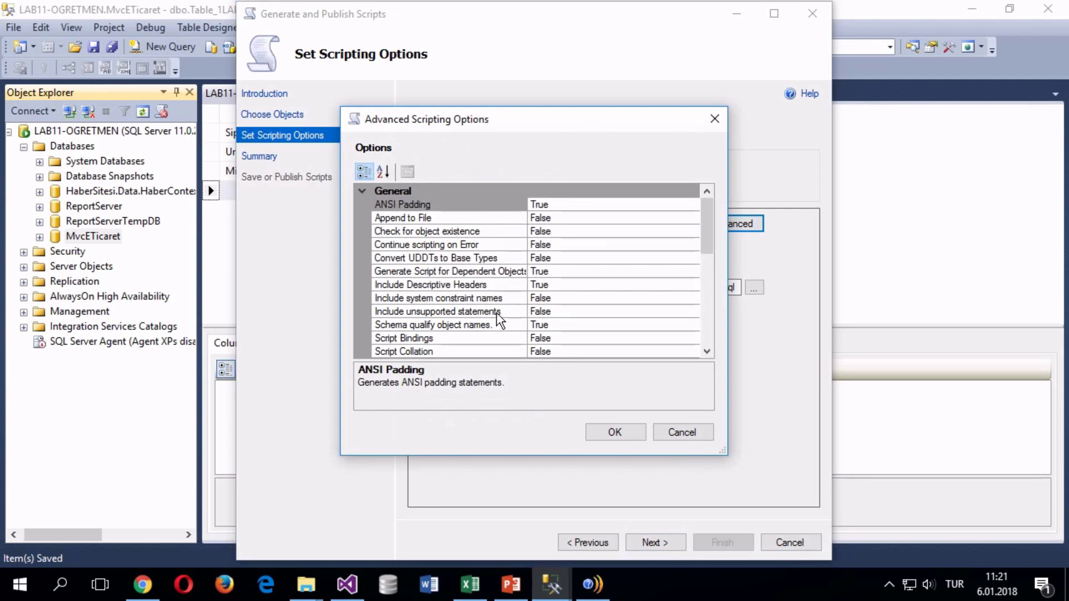
pyautogui.scroll(-1, 489, 306)
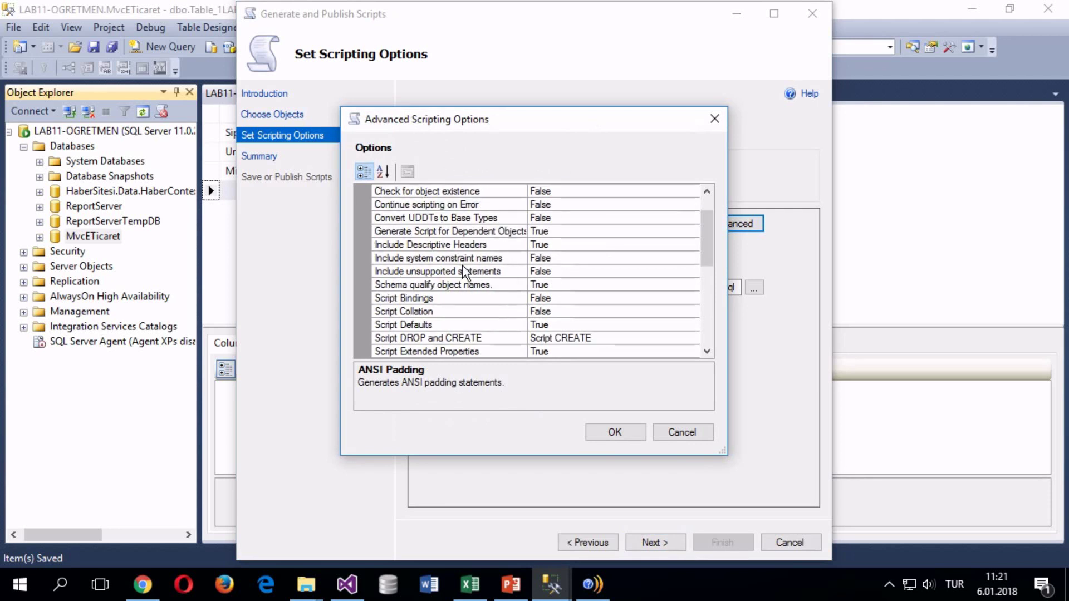
pyautogui.scroll(-1, 478, 294)
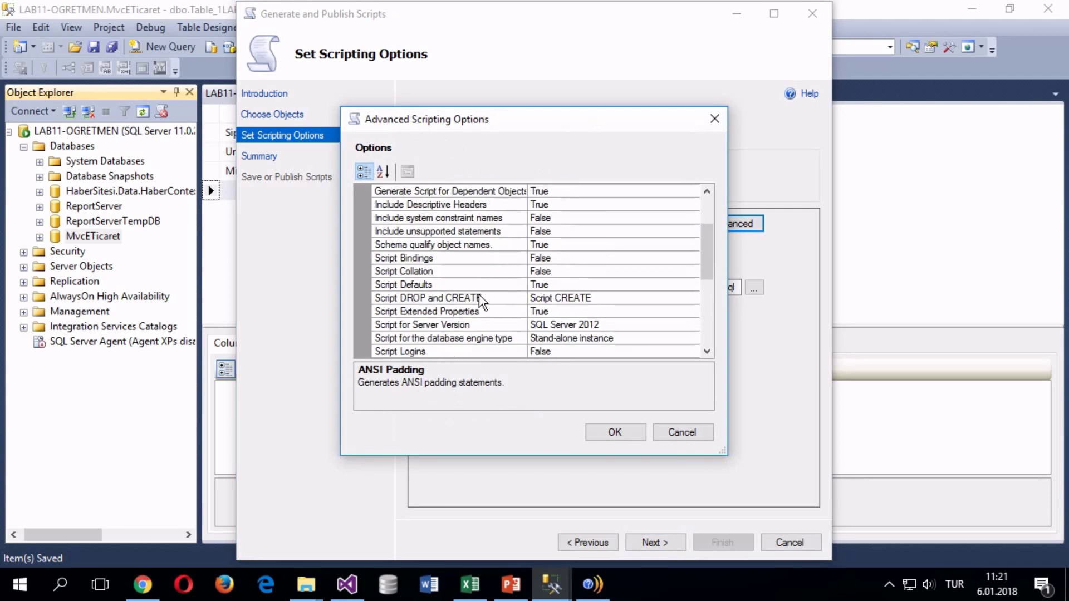
pyautogui.scroll(-3, 501, 304)
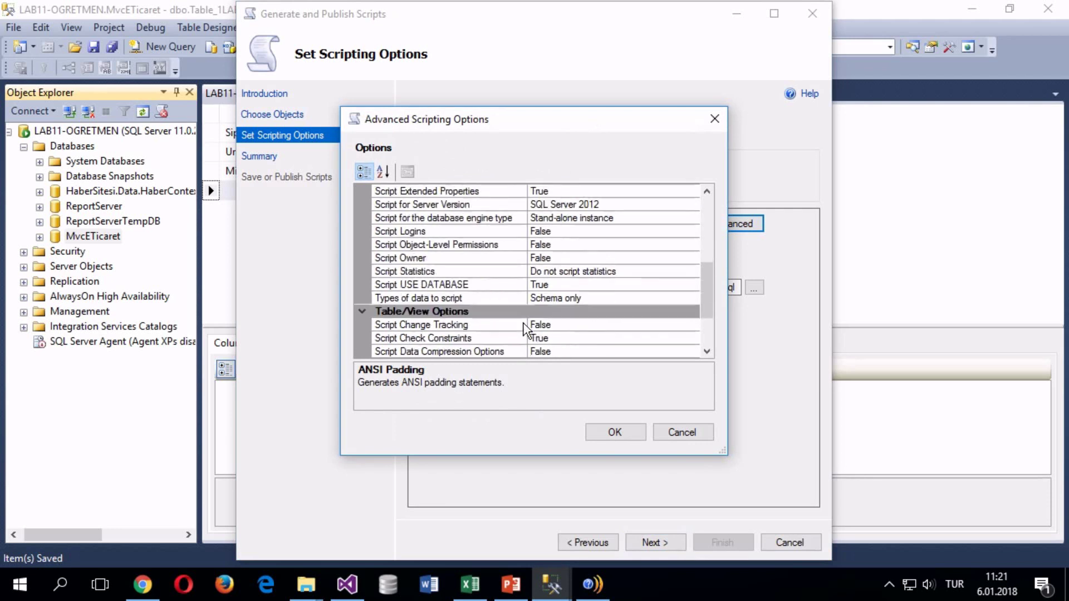
pyautogui.scroll(-2, 526, 331)
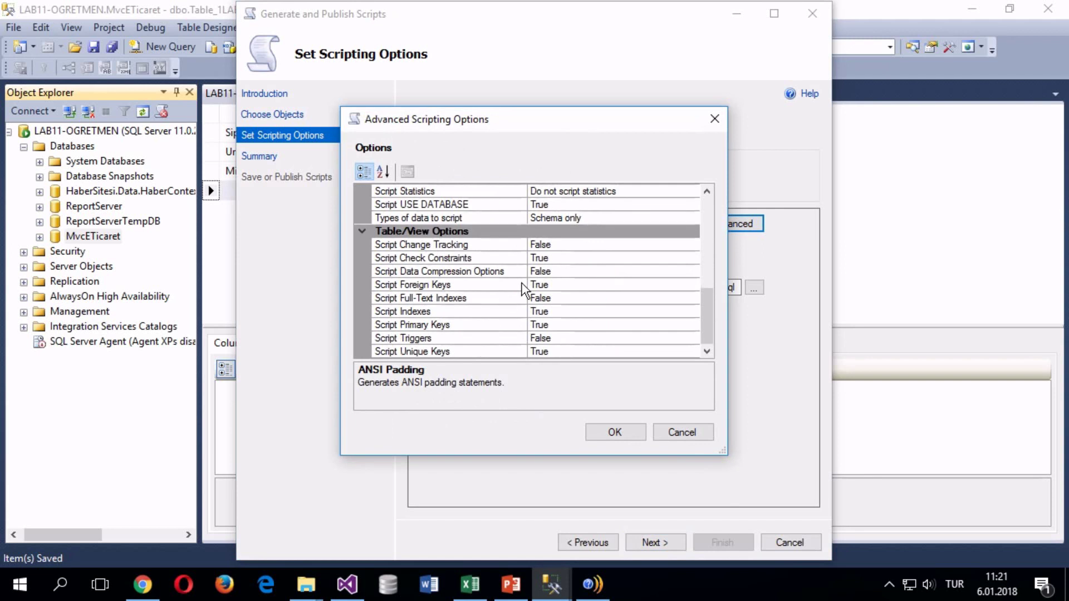
pyautogui.scroll(2, 530, 325)
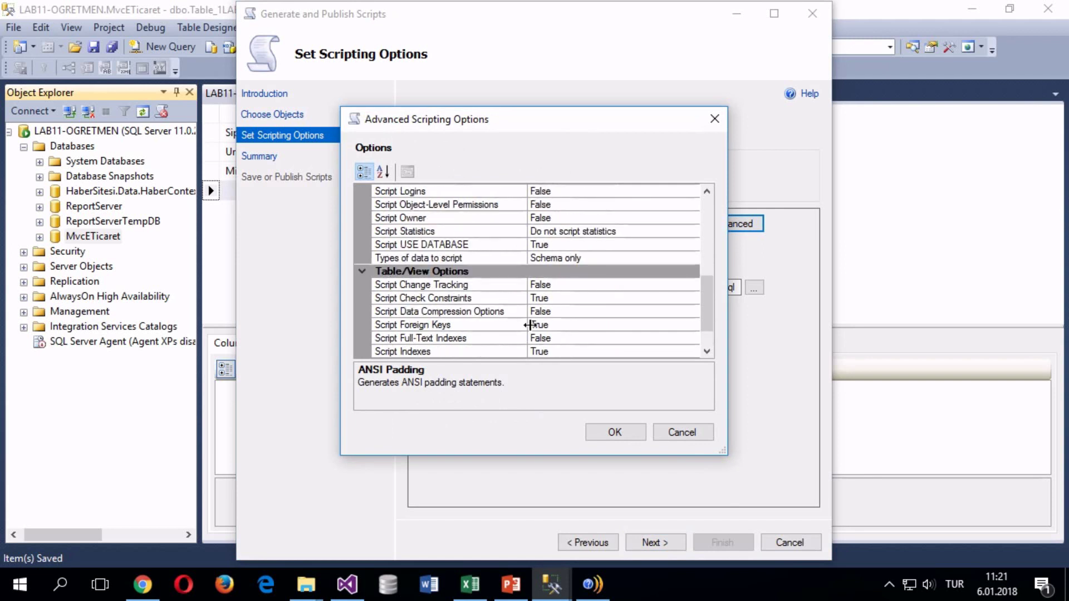
pyautogui.scroll(2, 529, 324)
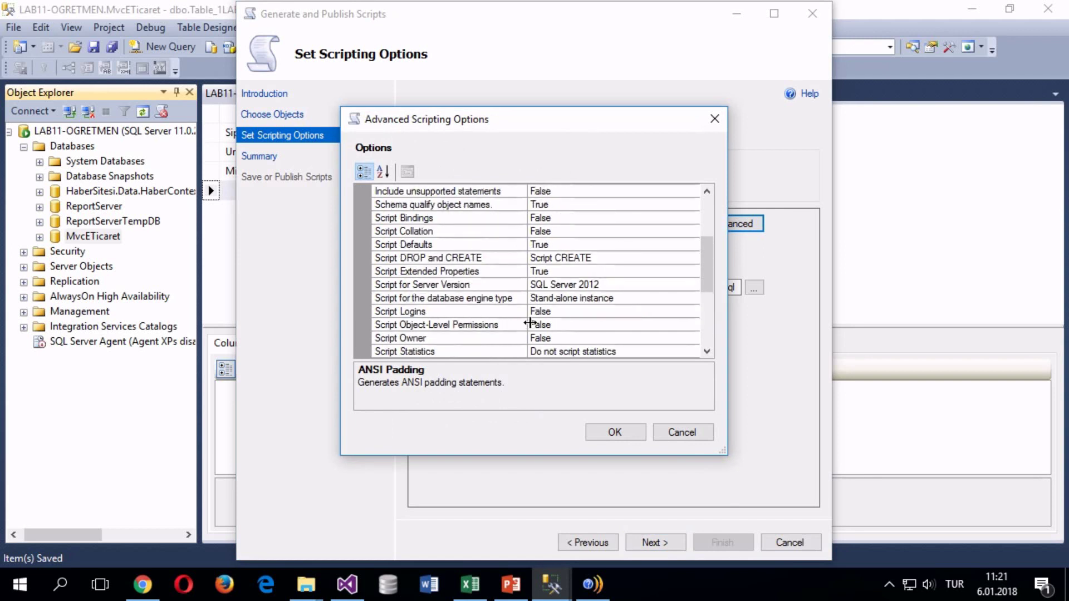
pyautogui.scroll(3, 529, 323)
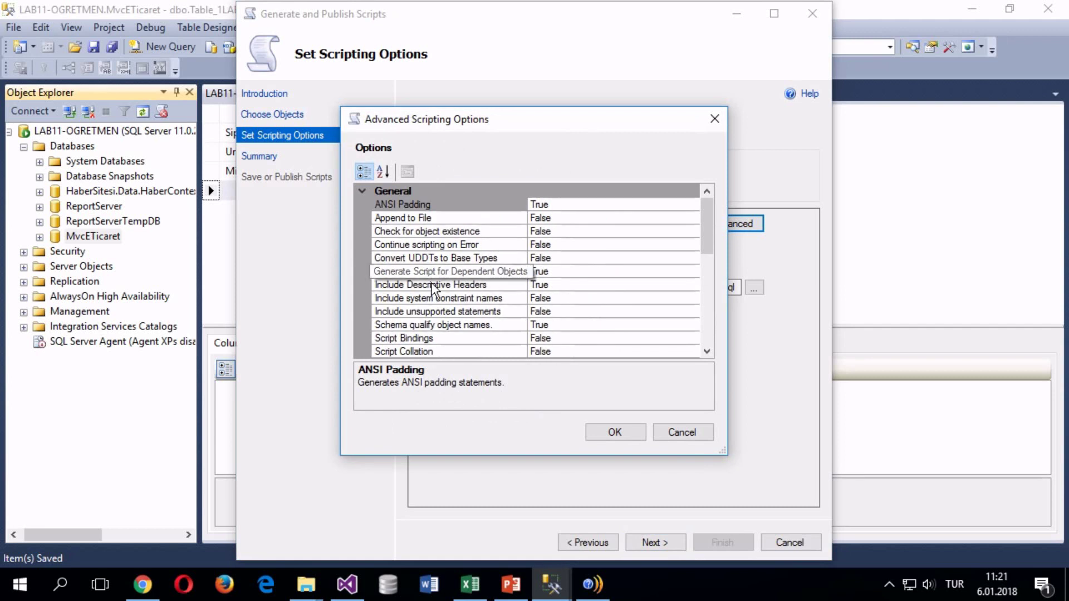
pyautogui.scroll(-1, 436, 327)
pyautogui.scroll(-2, 440, 334)
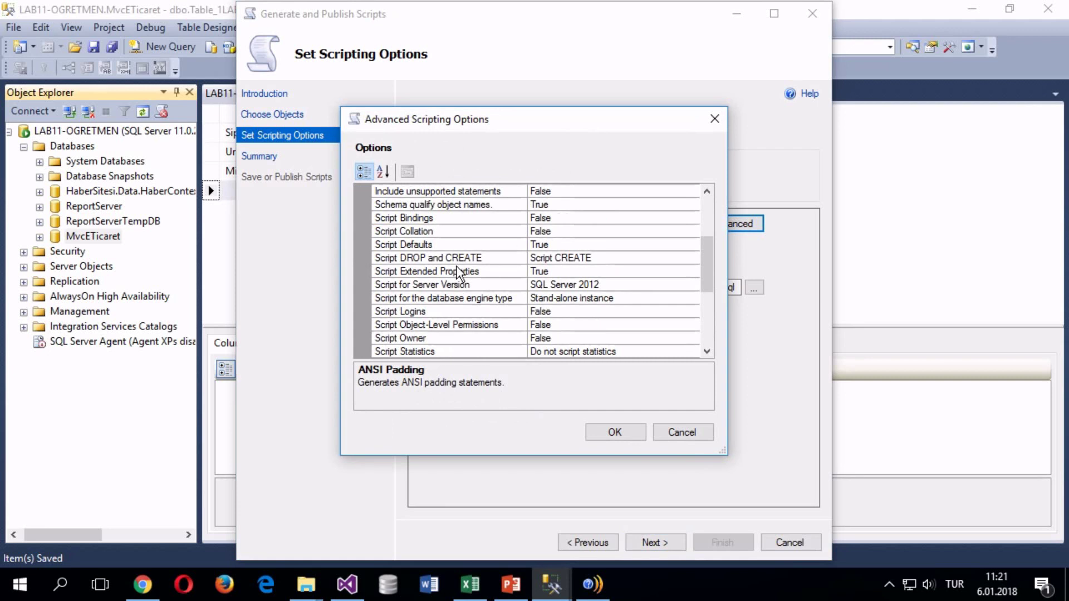
pyautogui.scroll(-1, 456, 273)
pyautogui.scroll(2, 456, 273)
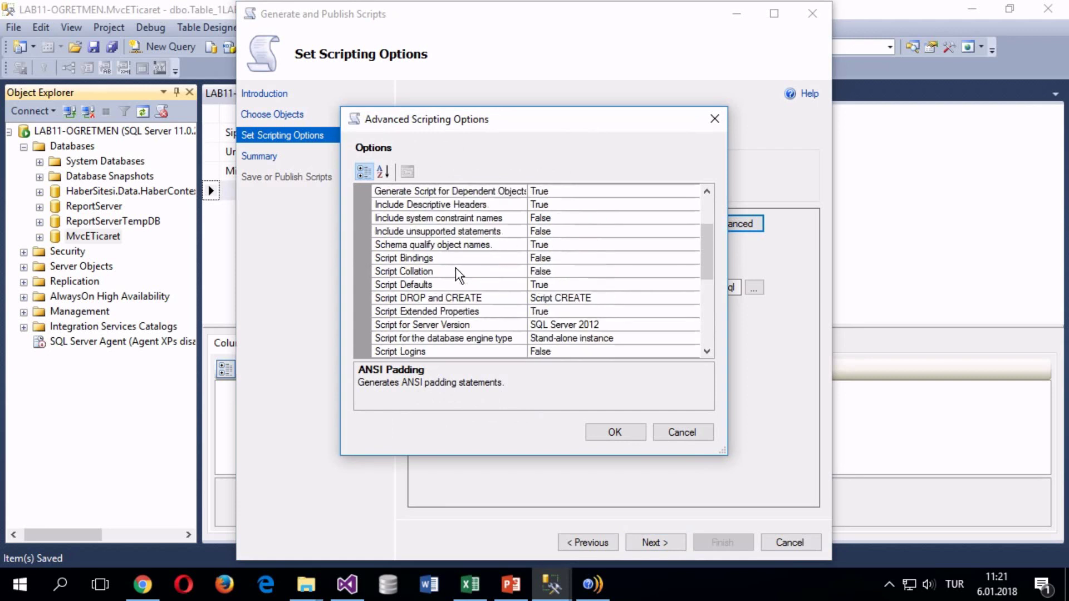
pyautogui.scroll(-3, 462, 273)
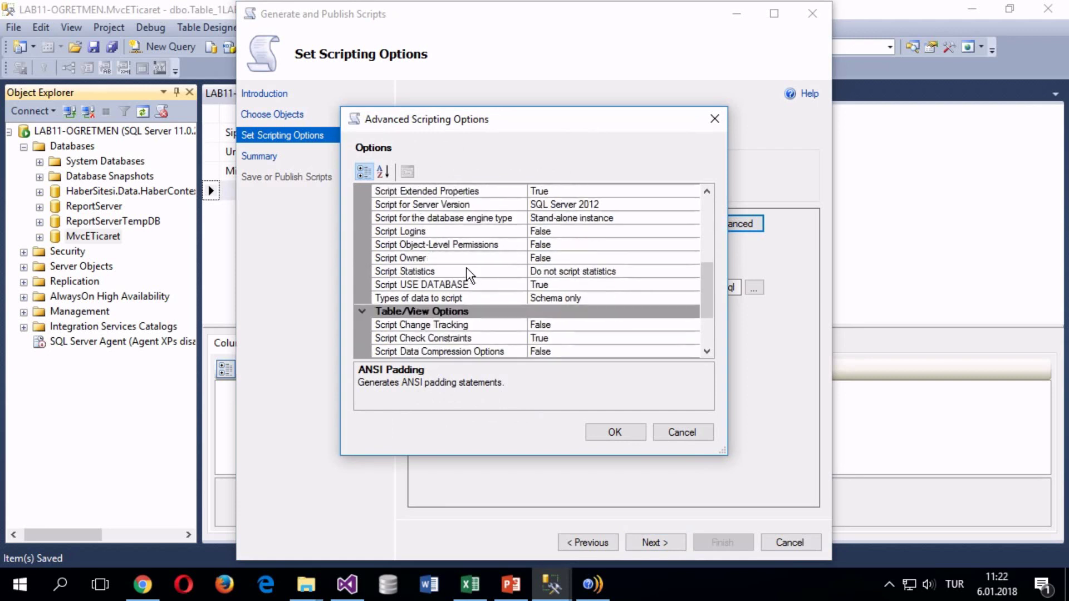
pyautogui.scroll(-1, 468, 273)
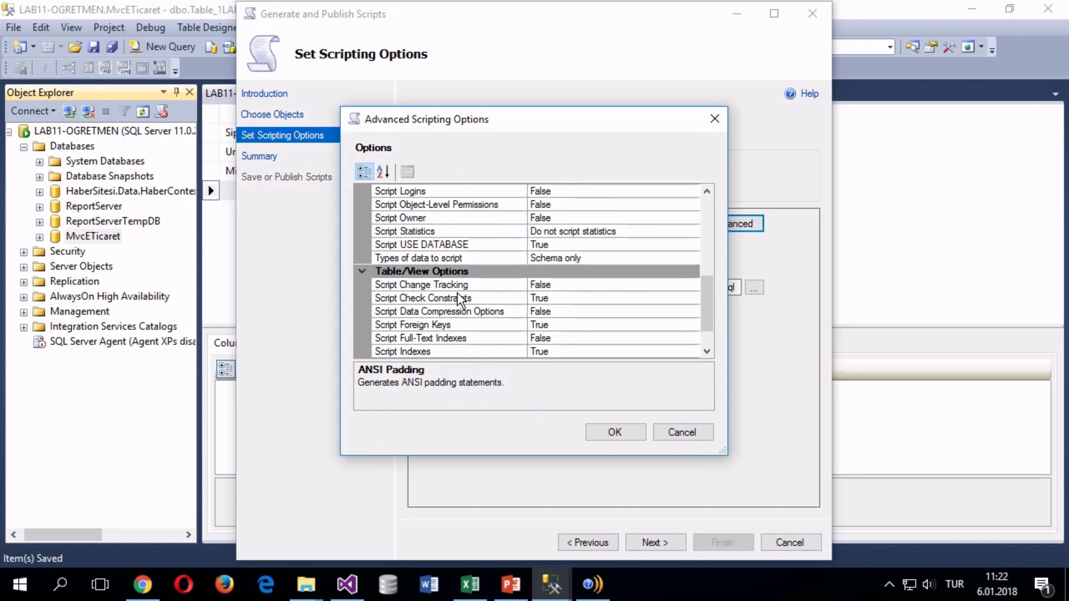
# Step: Set the types of data to script to Schema and data and accept the advanced scripting options
pyautogui.doubleClick(556, 258)
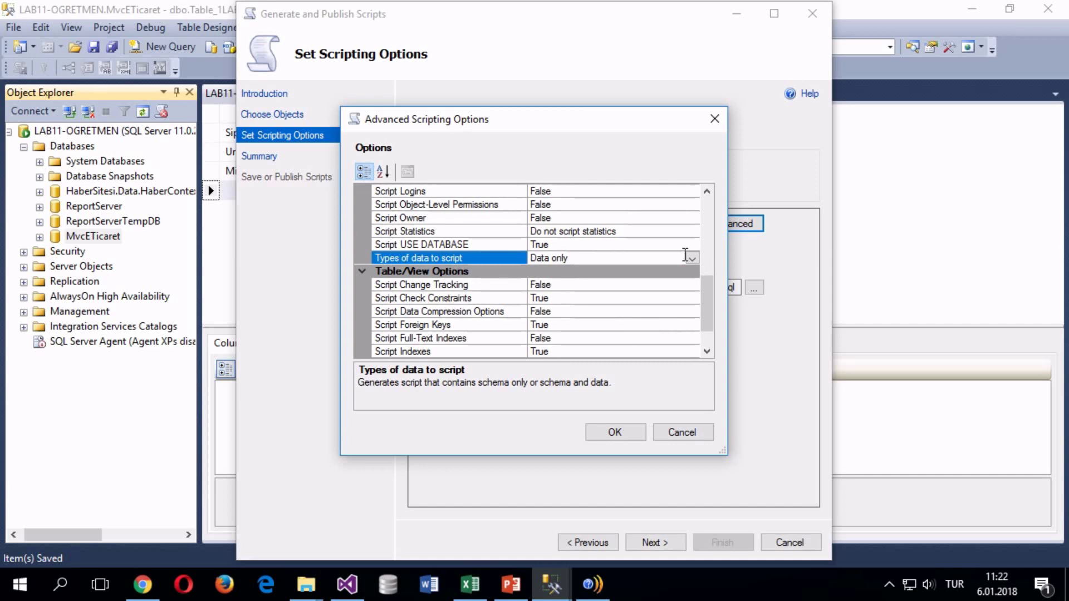
pyautogui.click(689, 257)
pyautogui.click(562, 284)
pyautogui.click(614, 433)
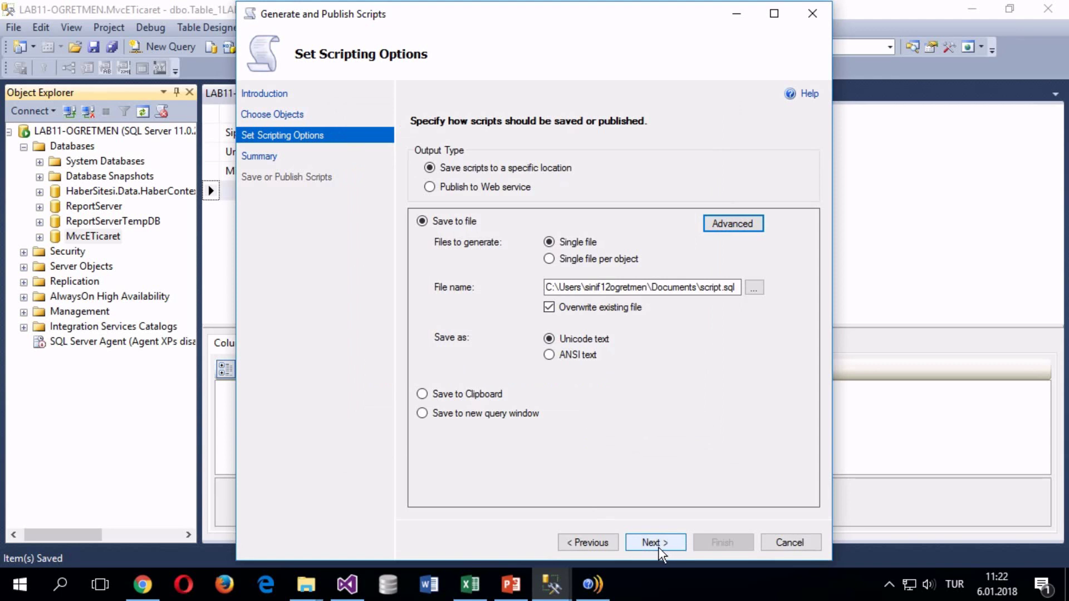
# Step: Choose the Ders folder inside öğretmen paylaşım\MvcHaftasonu_2.Kur as the save location for the script file
pyautogui.click(669, 288)
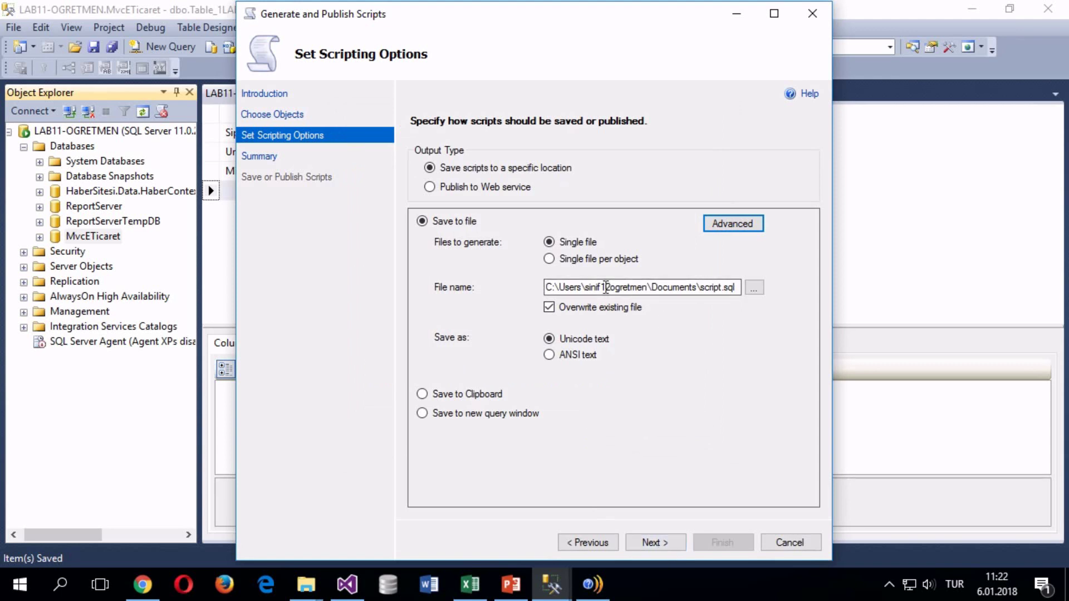
pyautogui.click(752, 288)
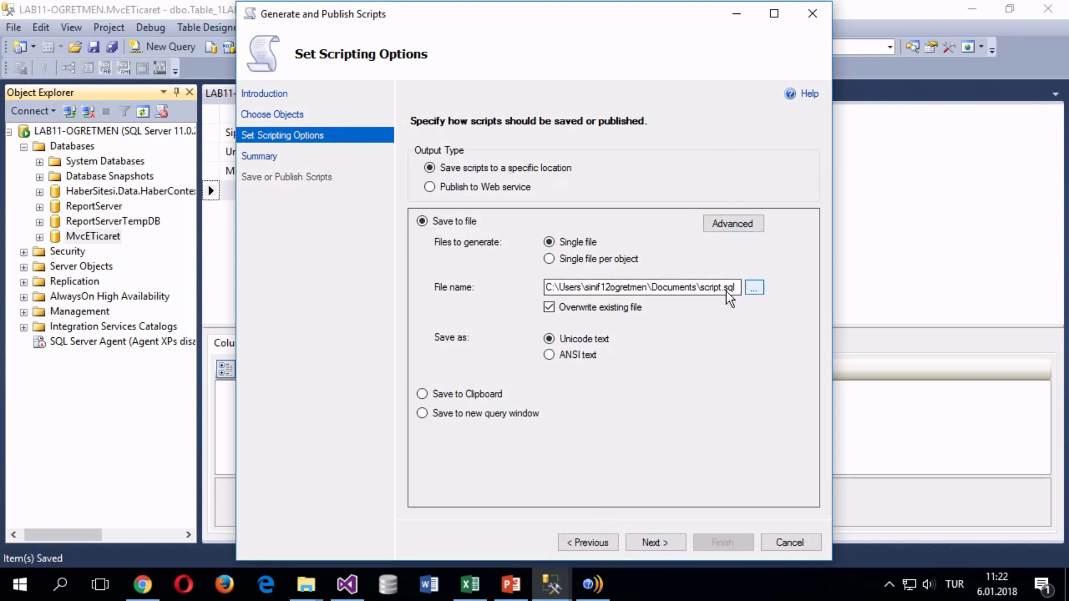
pyautogui.click(754, 287)
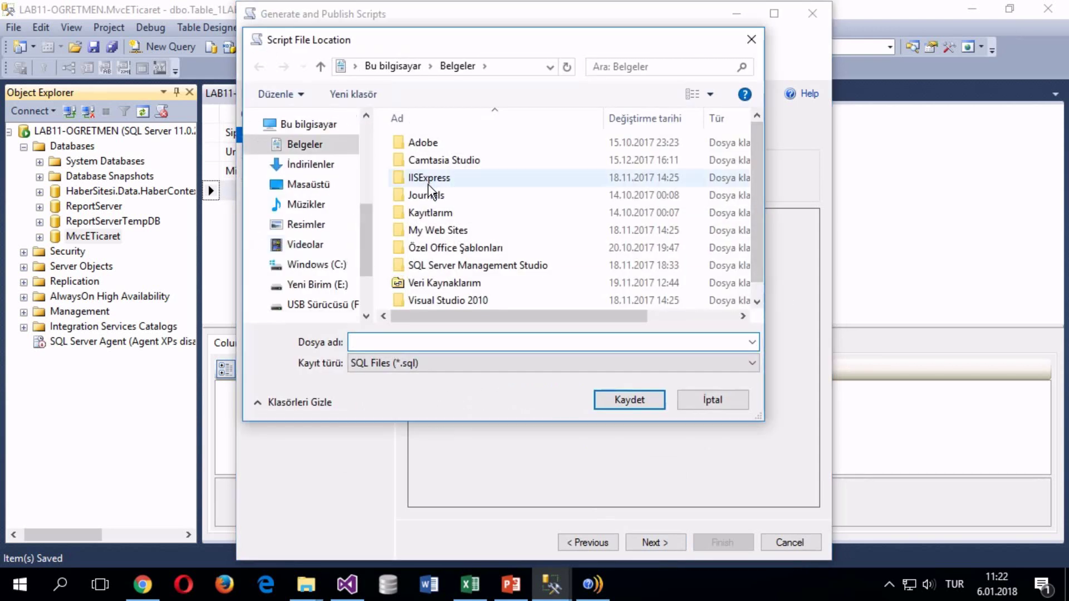
pyautogui.scroll(-1, 454, 284)
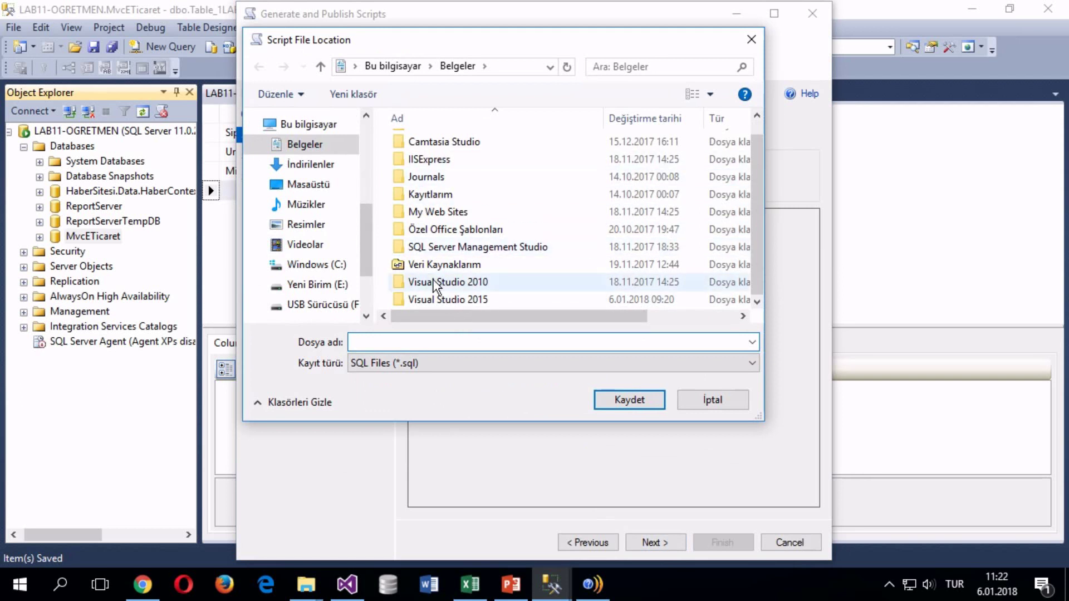
pyautogui.click(301, 124)
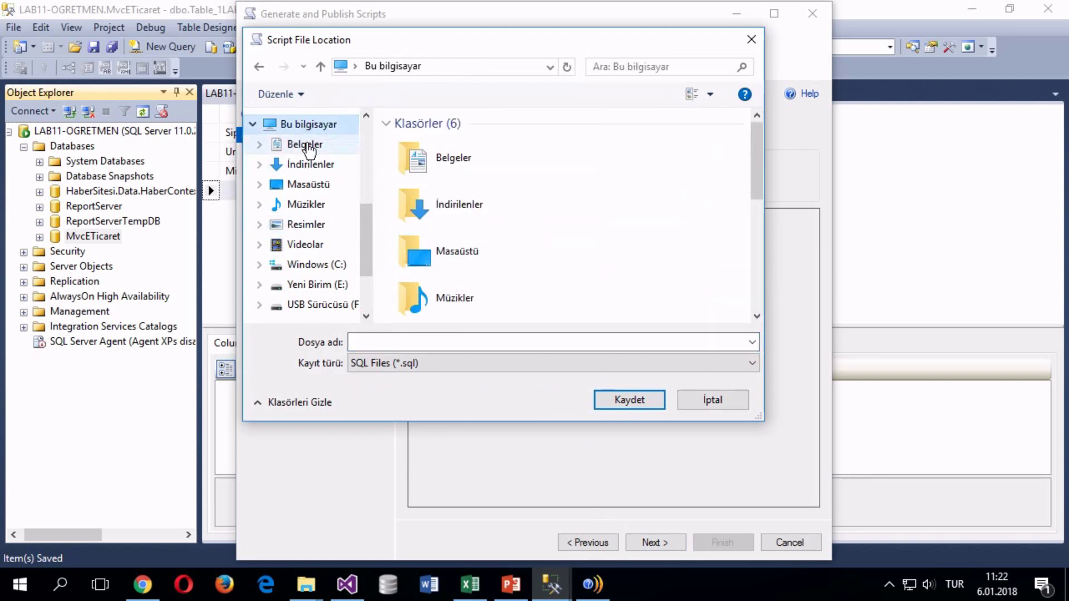
pyautogui.click(308, 184)
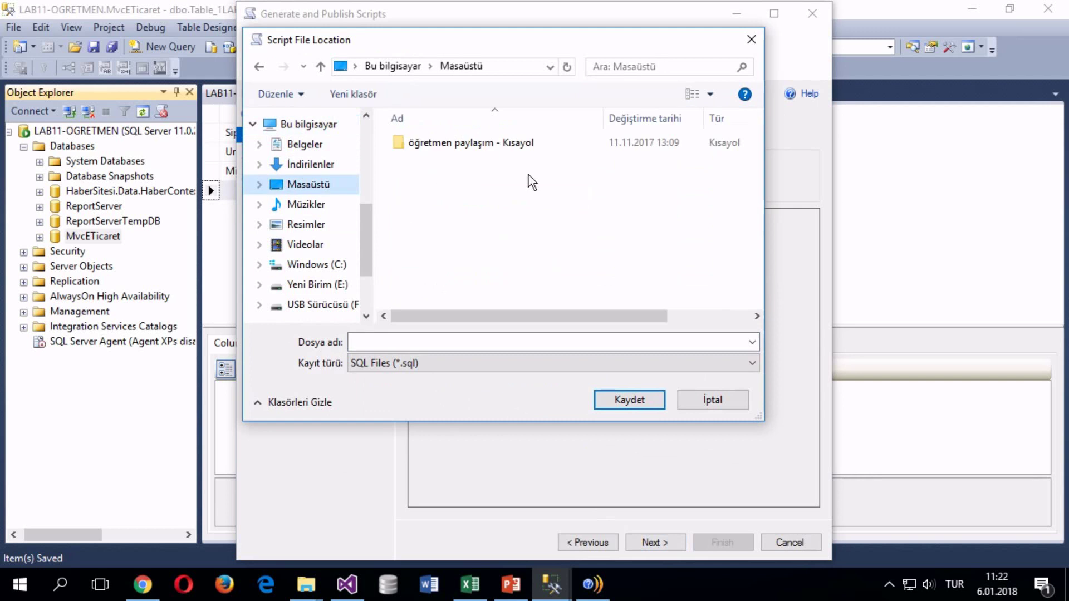
pyautogui.doubleClick(440, 143)
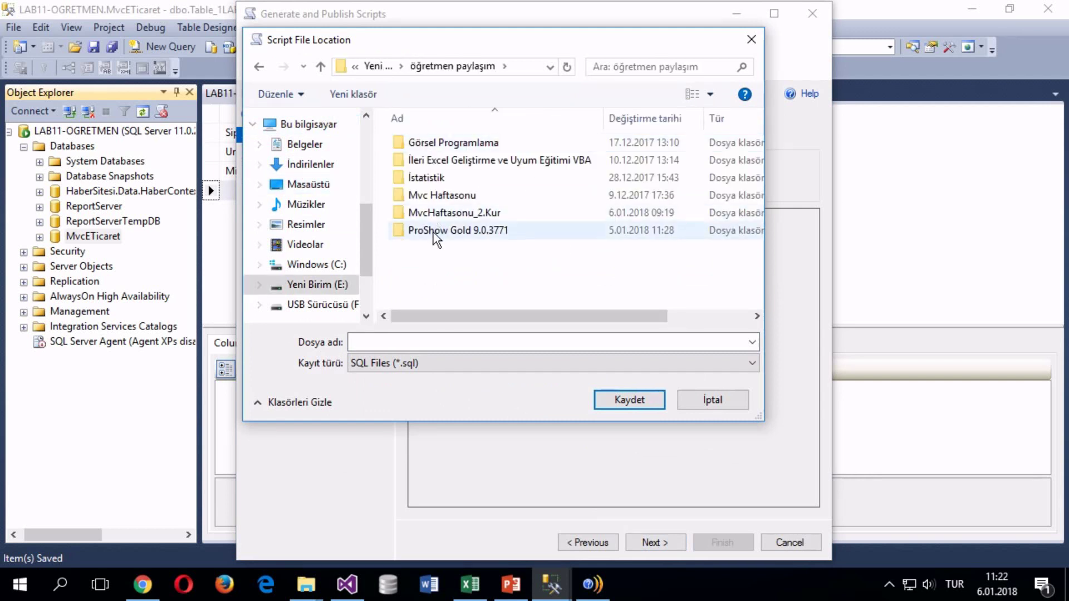
pyautogui.doubleClick(423, 212)
pyautogui.doubleClick(427, 159)
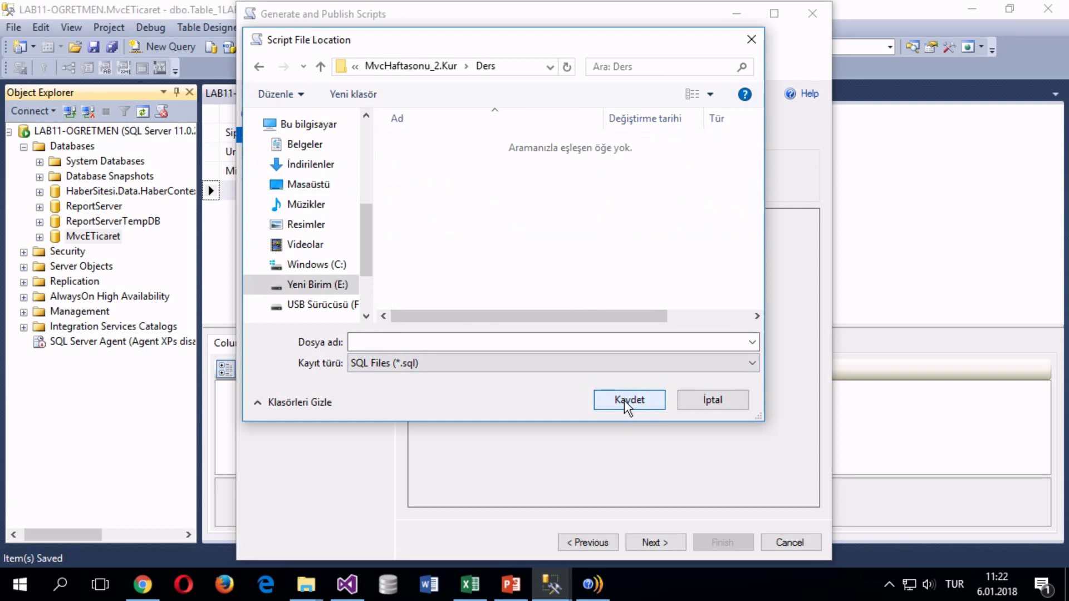
pyautogui.click(434, 67)
pyautogui.click(450, 162)
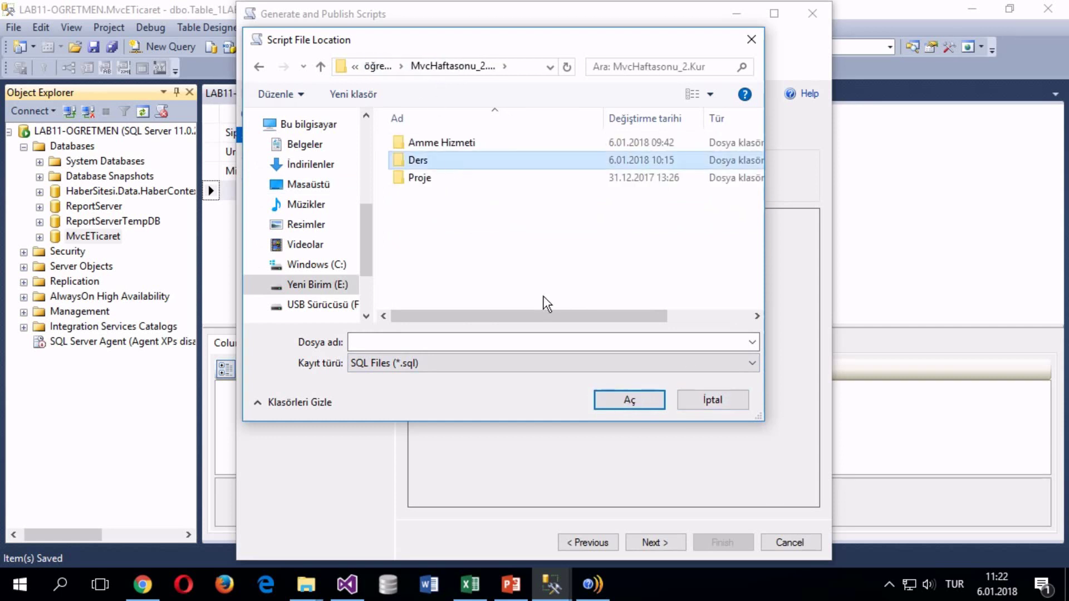
pyautogui.click(628, 401)
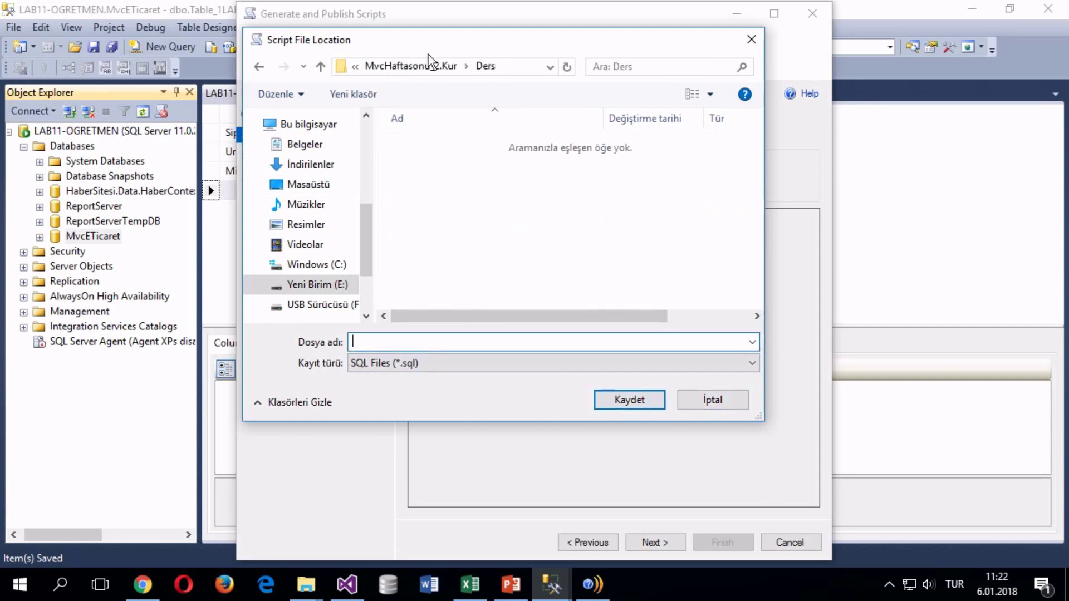
pyautogui.moveTo(574, 48); pyautogui.dragTo(556, 110)
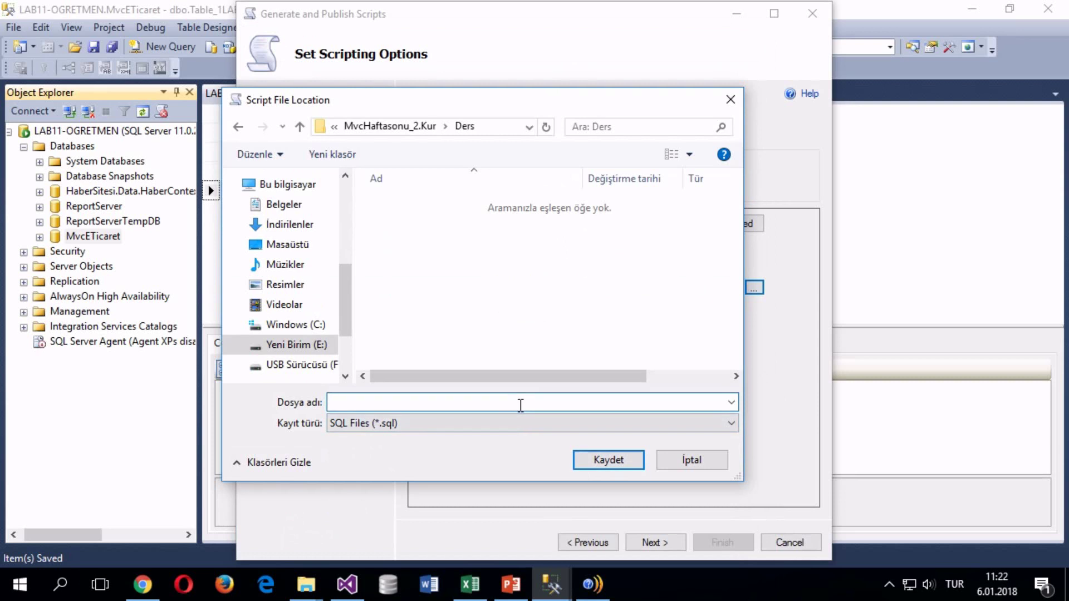
# Step: Name the script file ETicatetDb and confirm it as the output file
pyautogui.write('De')
pyautogui.press('BackSpace')
pyautogui.press('BackSpace')
pyautogui.press('BackSpace')
pyautogui.write('ETicatre')
pyautogui.press('BackSpace')
pyautogui.press('BackSpace')
pyautogui.write('etD')
pyautogui.press('Return')
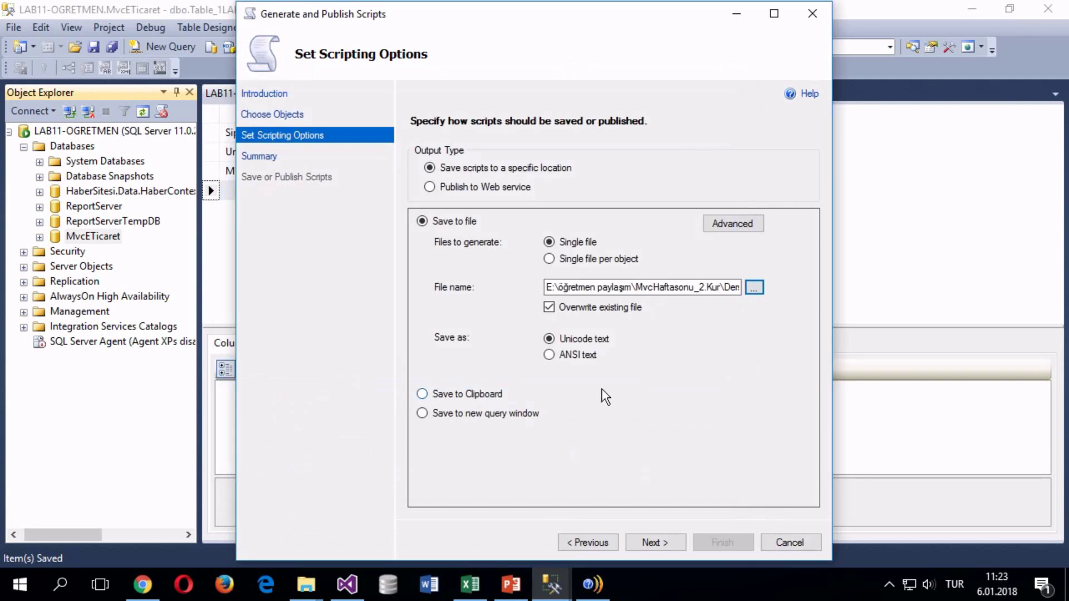
# Step: Continue through the summary, generate the MvcETicaret database script and finish the wizard
pyautogui.click(657, 542)
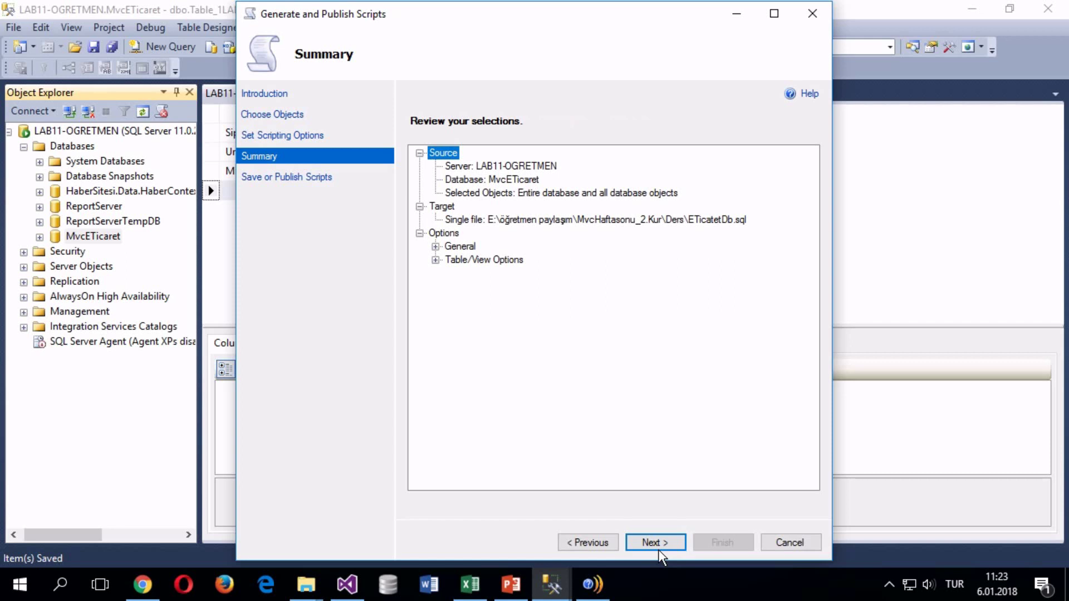
pyautogui.click(657, 545)
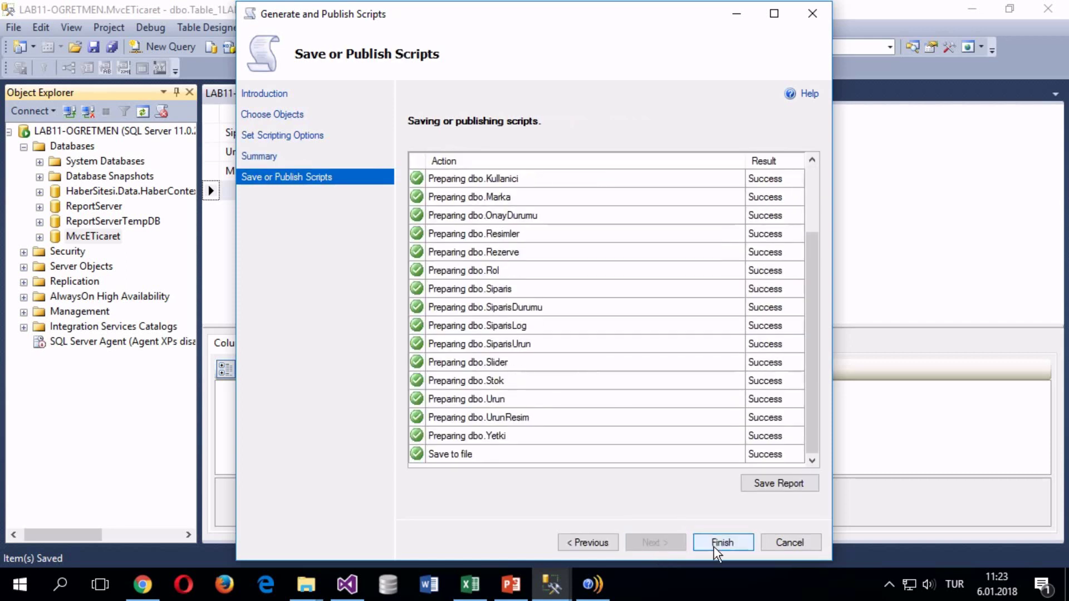
pyautogui.click(721, 541)
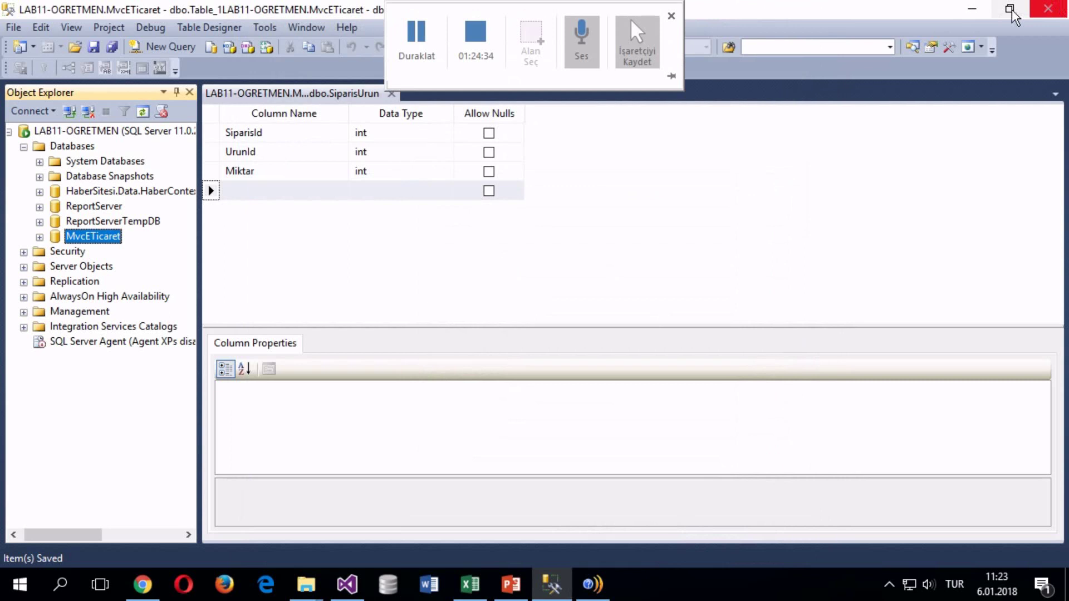
# Step: Close SQL Server Management Studio and Excel, saving the Veritabanı workbook's changes, and decline online Help content
pyautogui.click(1052, 8)
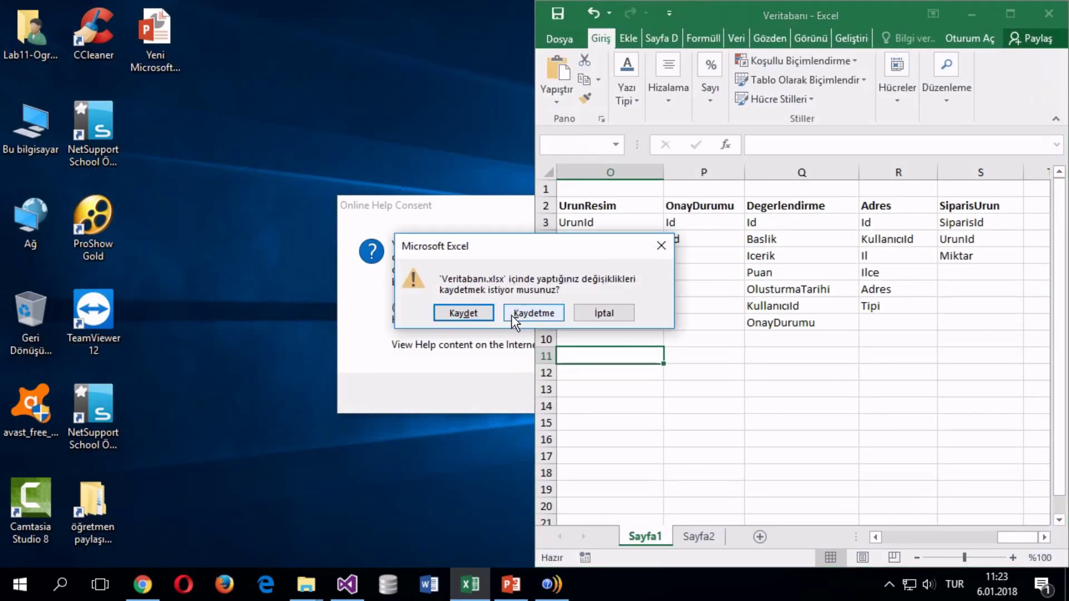
pyautogui.click(467, 315)
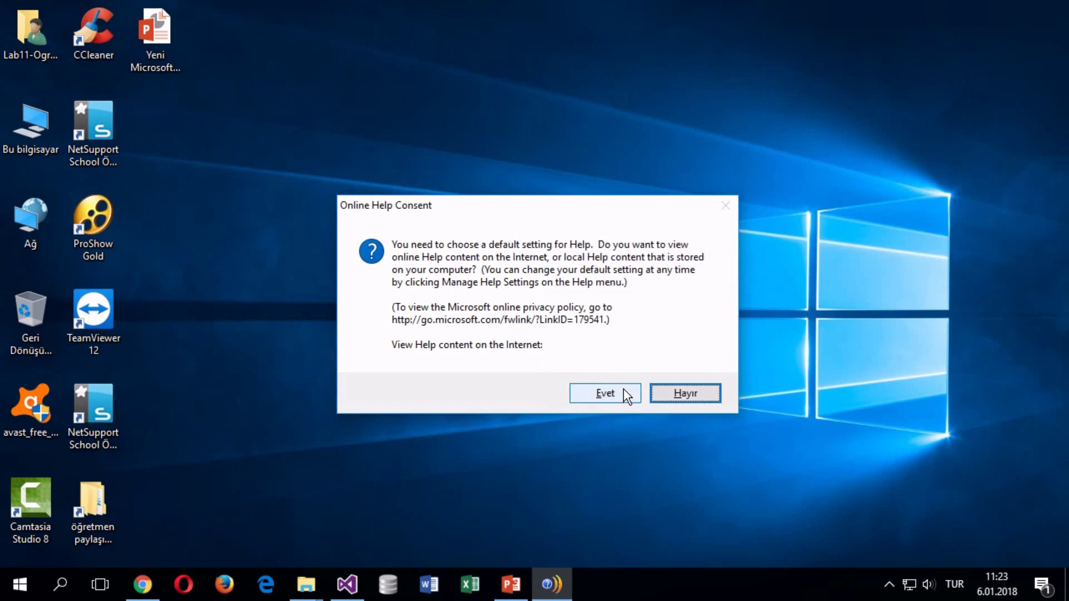
pyautogui.click(677, 392)
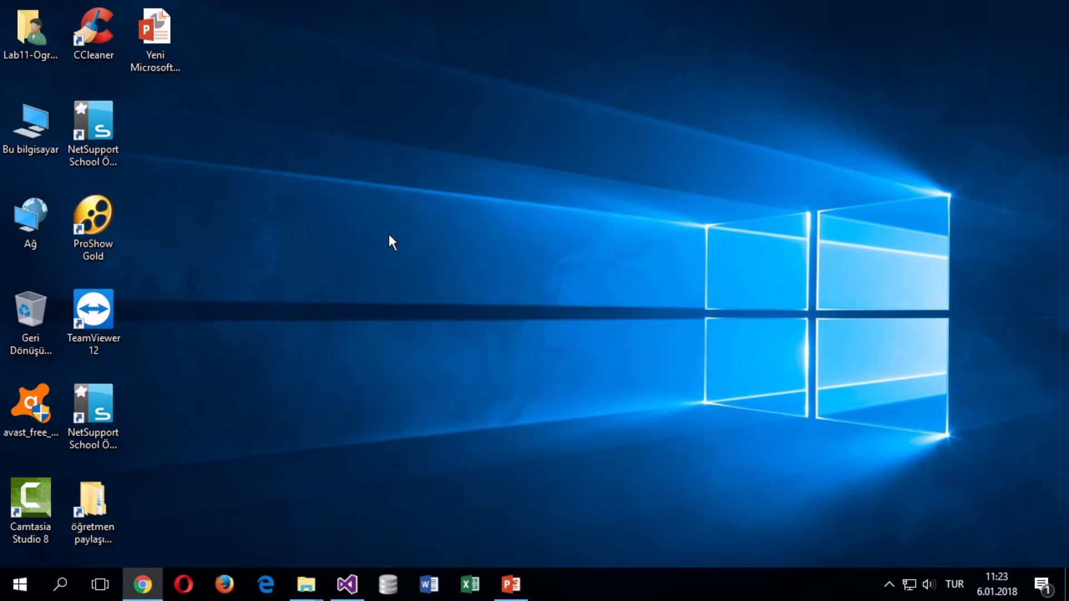
# Step: Open the Ders folder under öğretmen paylaşım\MvcHaftasonu_2.Kur in File Explorer and close the Help Viewer window
pyautogui.doubleClick(30, 123)
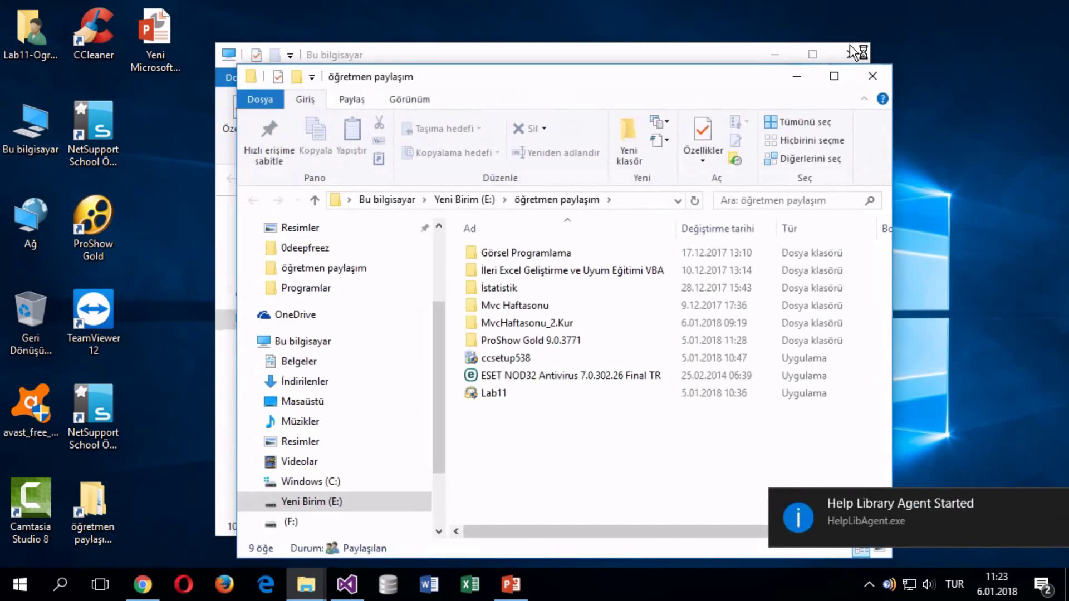
pyautogui.doubleClick(484, 324)
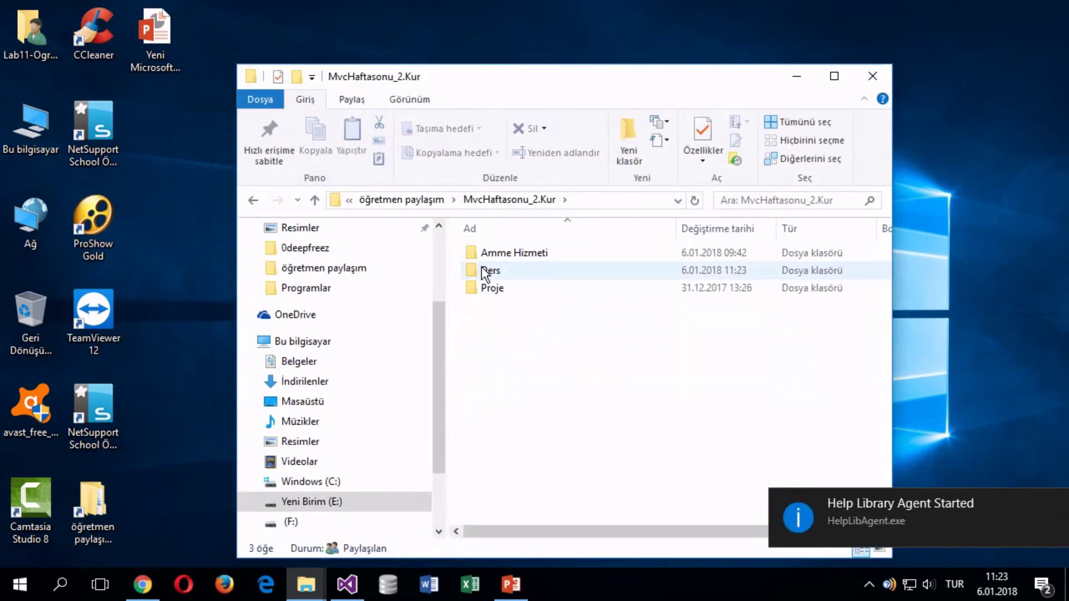
pyautogui.click(482, 259)
pyautogui.doubleClick(482, 267)
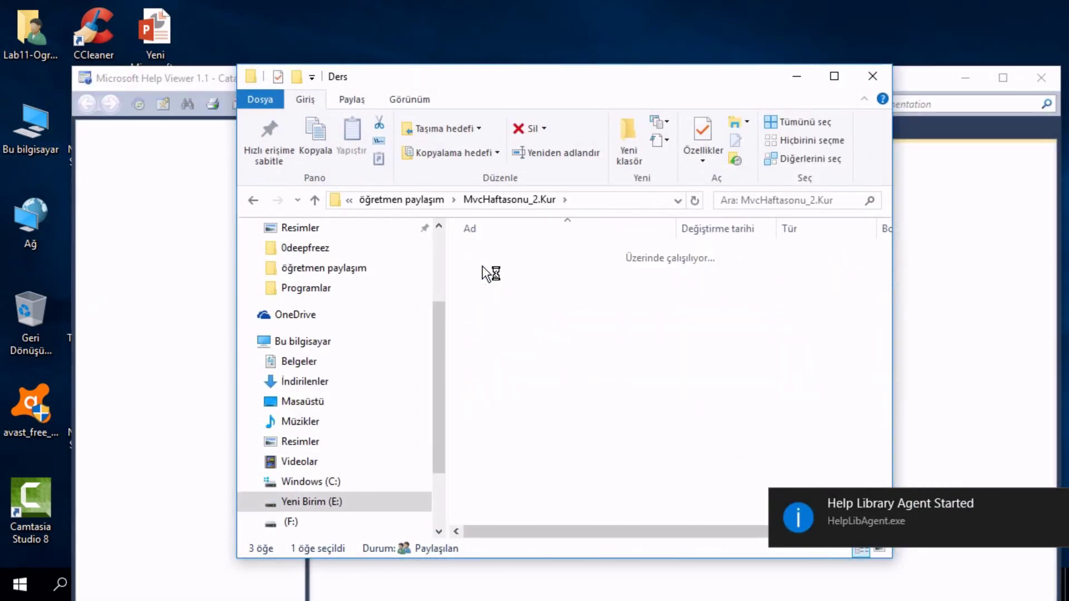
pyautogui.click(1041, 78)
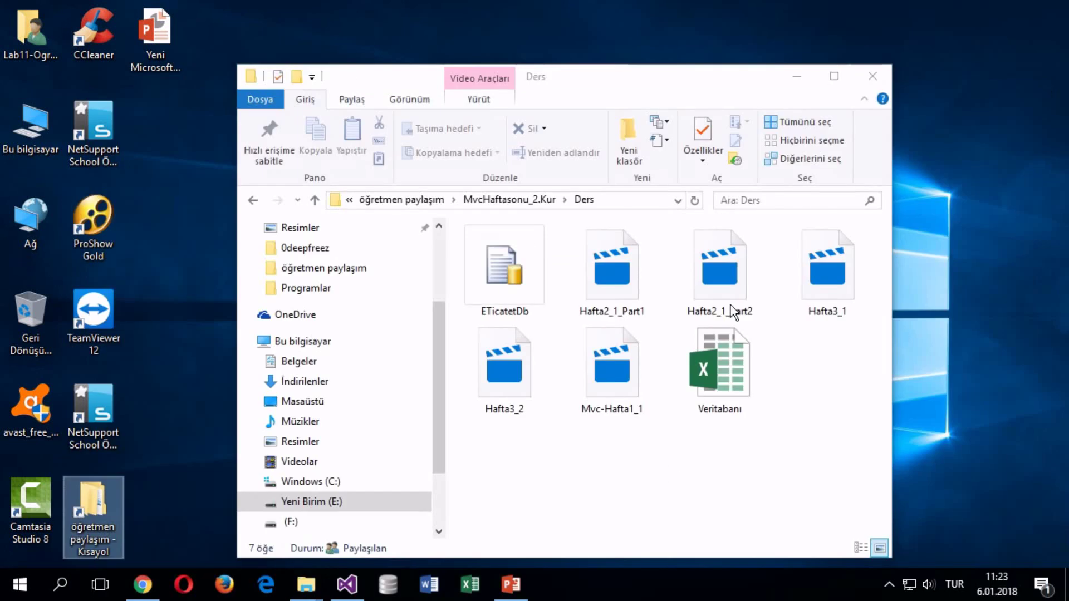
# Step: Open the ETicatetDb script in SQL Server Management Studio and connect to LAB11-OGRETMEN with Windows Authentication
pyautogui.click(471, 276)
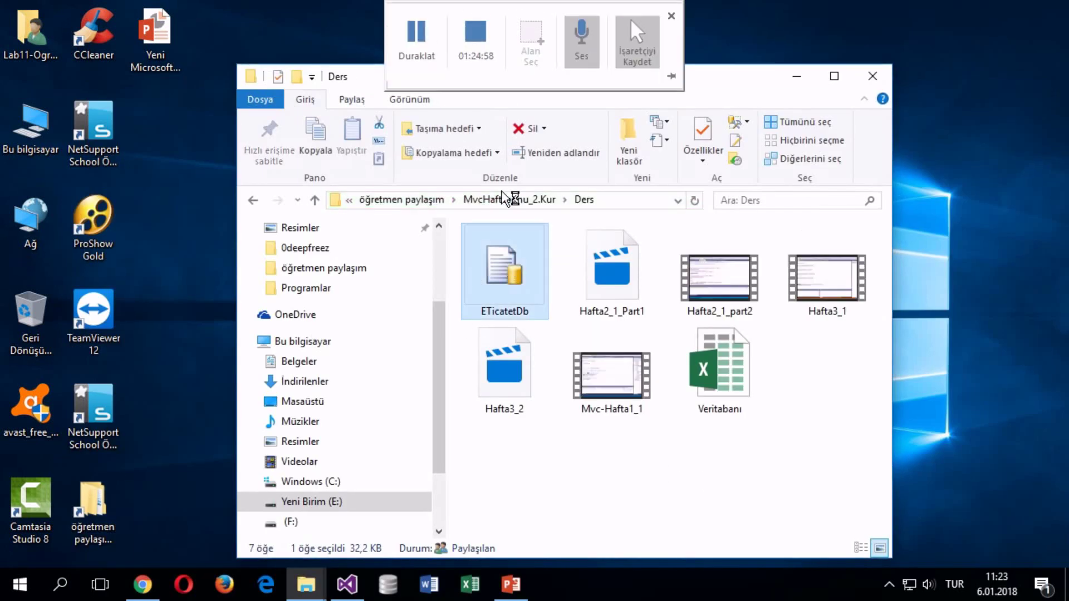
pyautogui.doubleClick(515, 272)
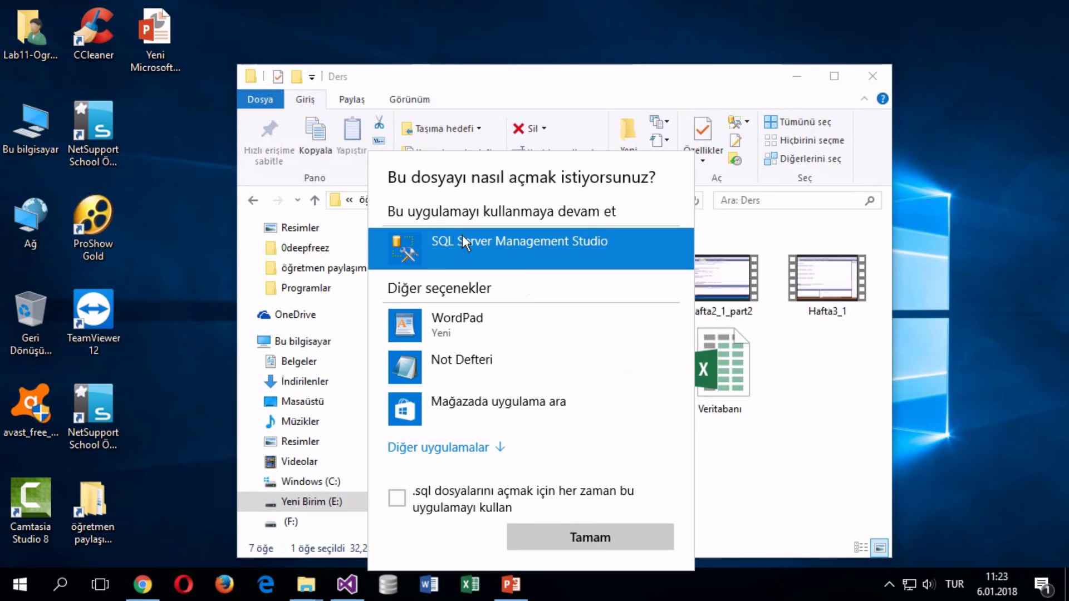
pyautogui.click(546, 539)
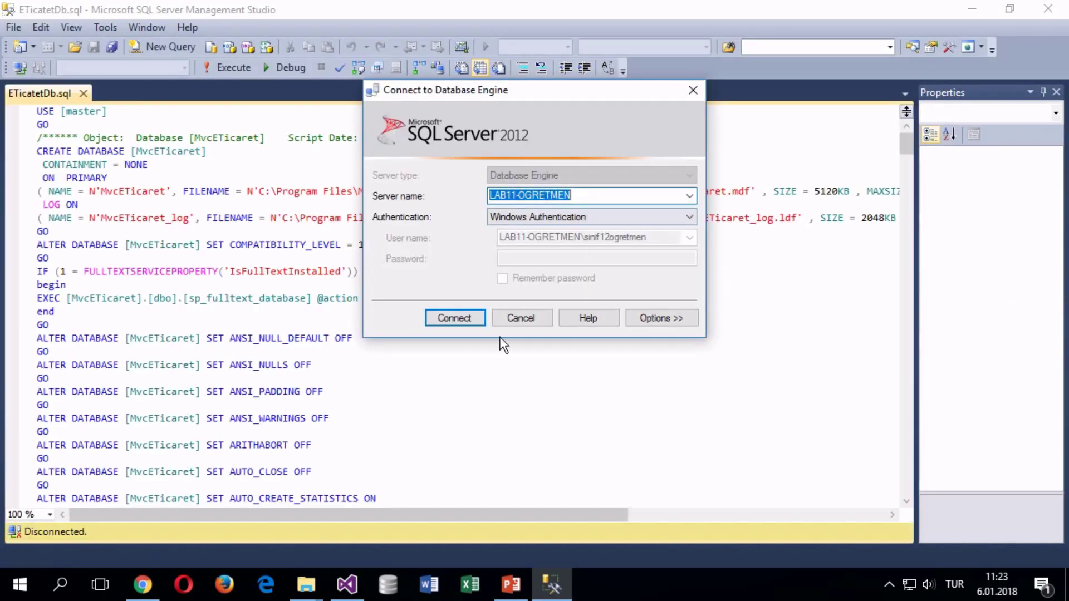
pyautogui.click(466, 314)
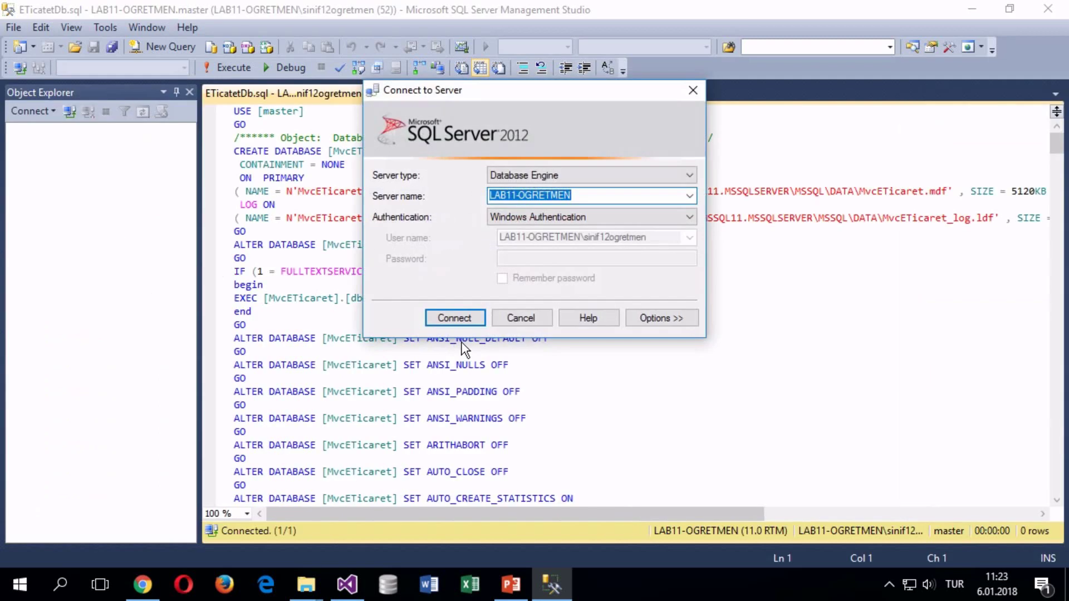
pyautogui.click(461, 318)
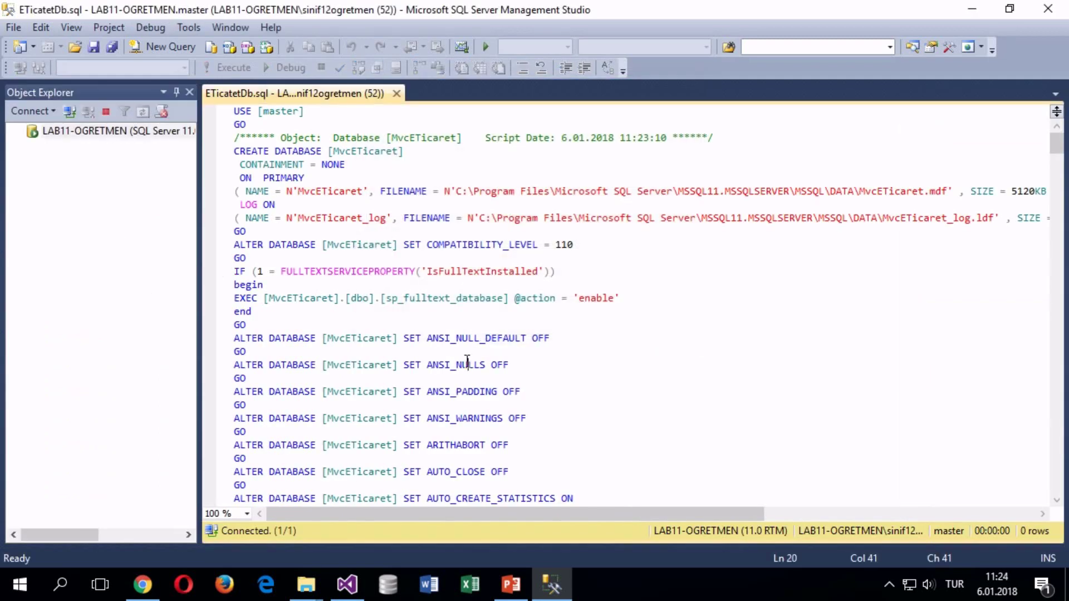
# Step: Look through the generated database script, leave Management Studio and close the Ders folder window
pyautogui.scroll(-20, 466, 361)
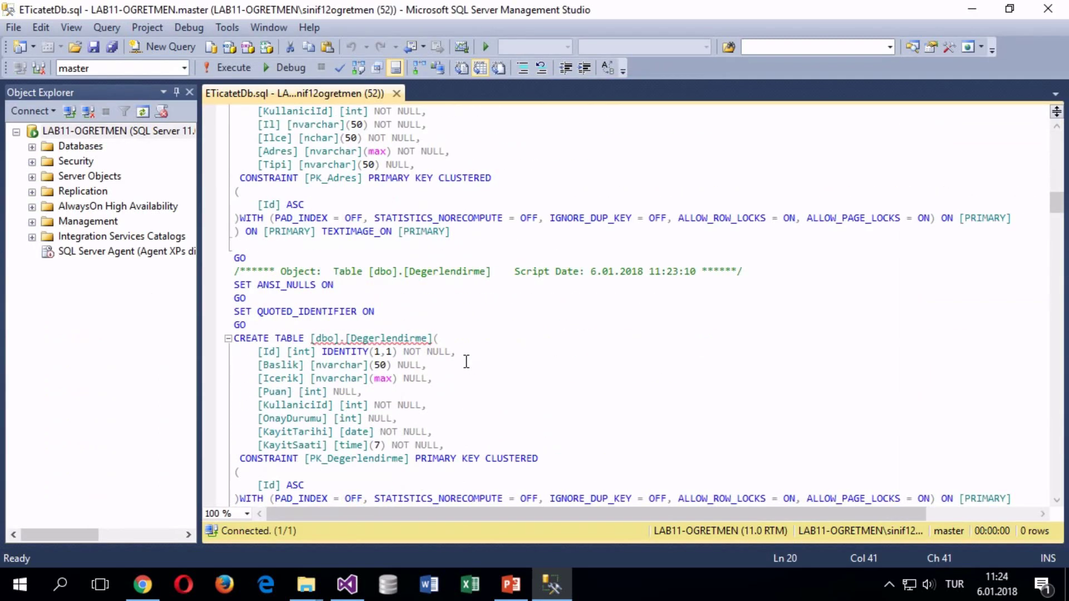
pyautogui.scroll(20, 467, 362)
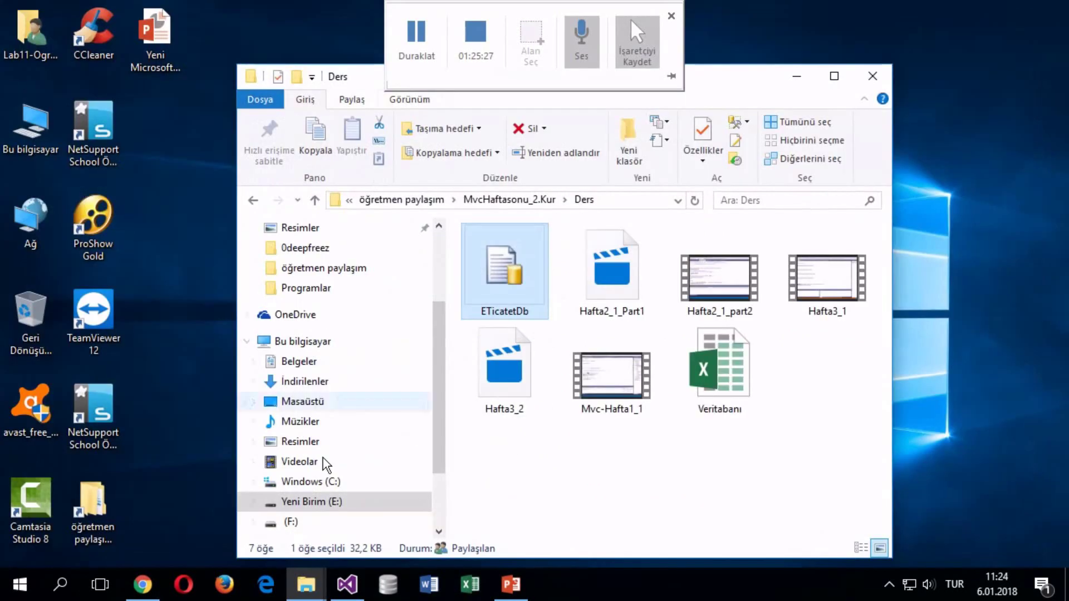
pyautogui.click(675, 523)
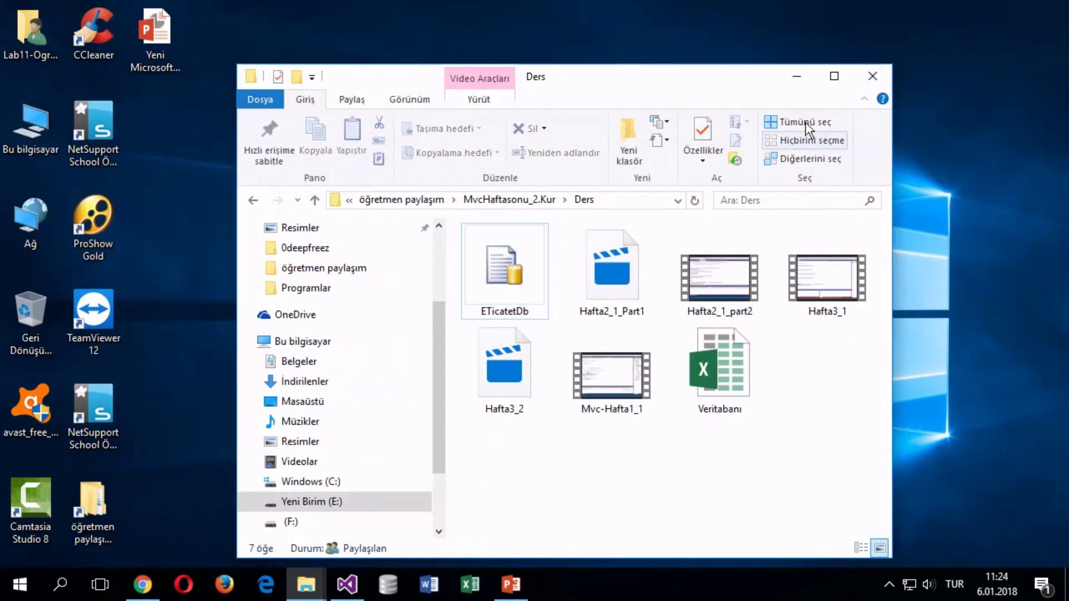
pyautogui.click(872, 76)
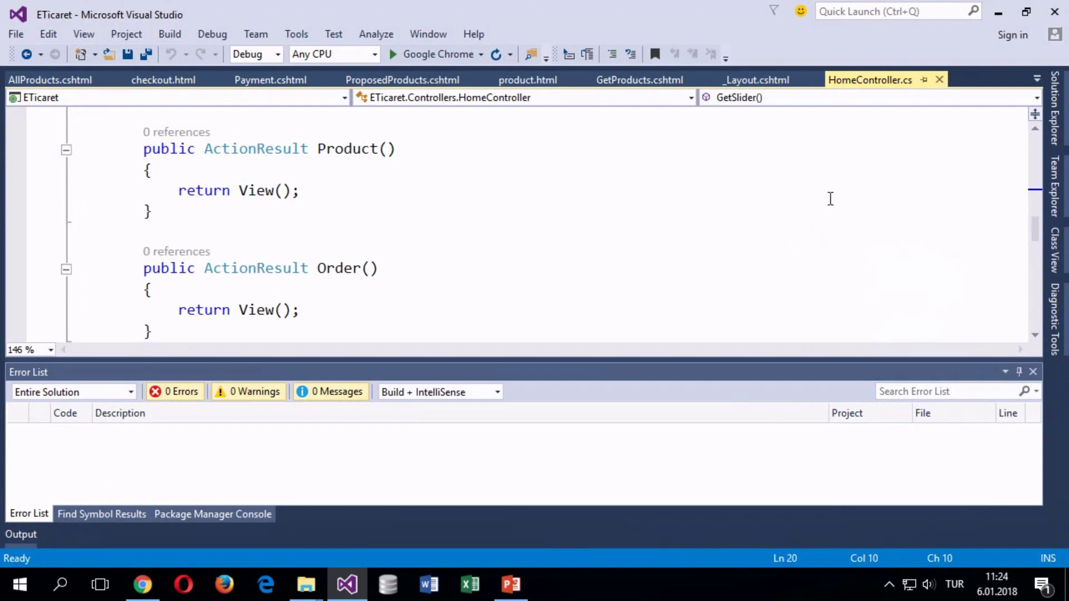
# Step: Check the ETicaret project's structure in Visual Studio's Solution Explorer and return to the desktop
pyautogui.click(1055, 114)
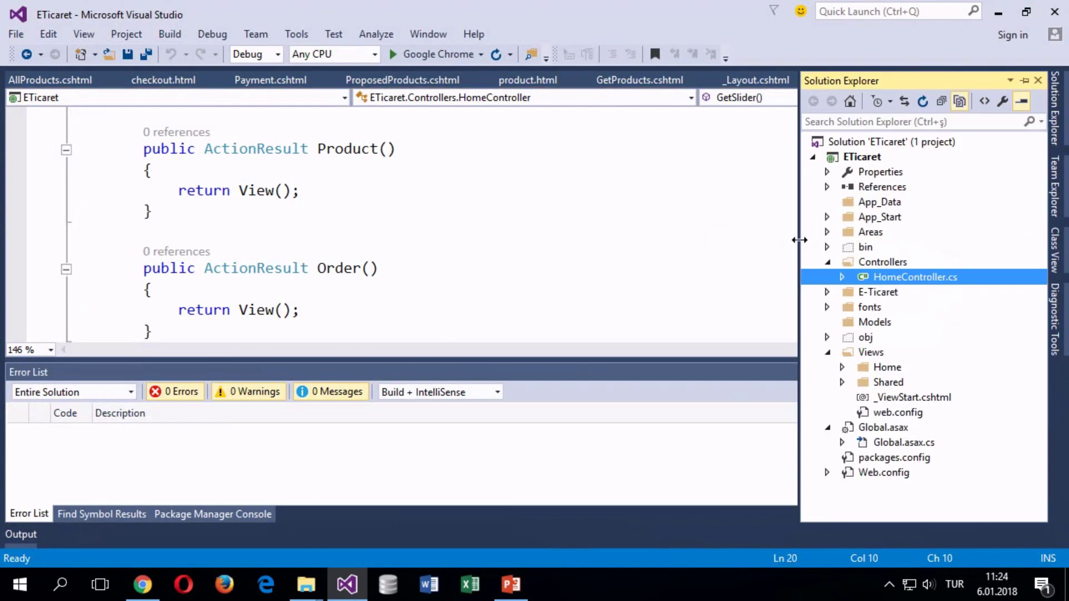
pyautogui.click(522, 368)
pyautogui.click(1055, 112)
pyautogui.press('super+d')
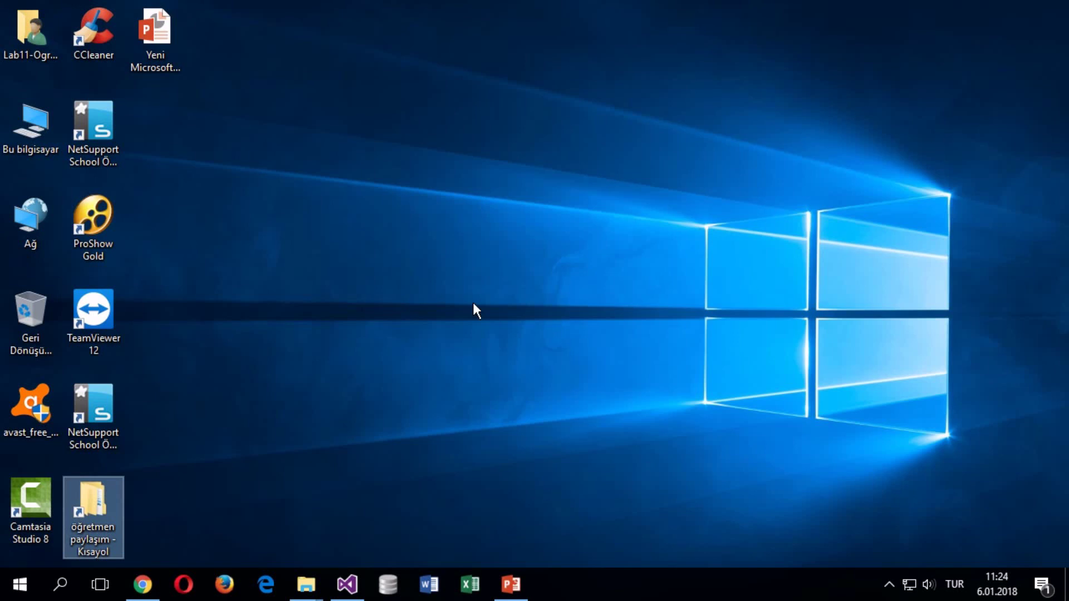
# Step: Open the Ders folder under öğretmen paylaşım\MvcHaftasonu_2.Kur in File Explorer
pyautogui.doubleClick(79, 529)
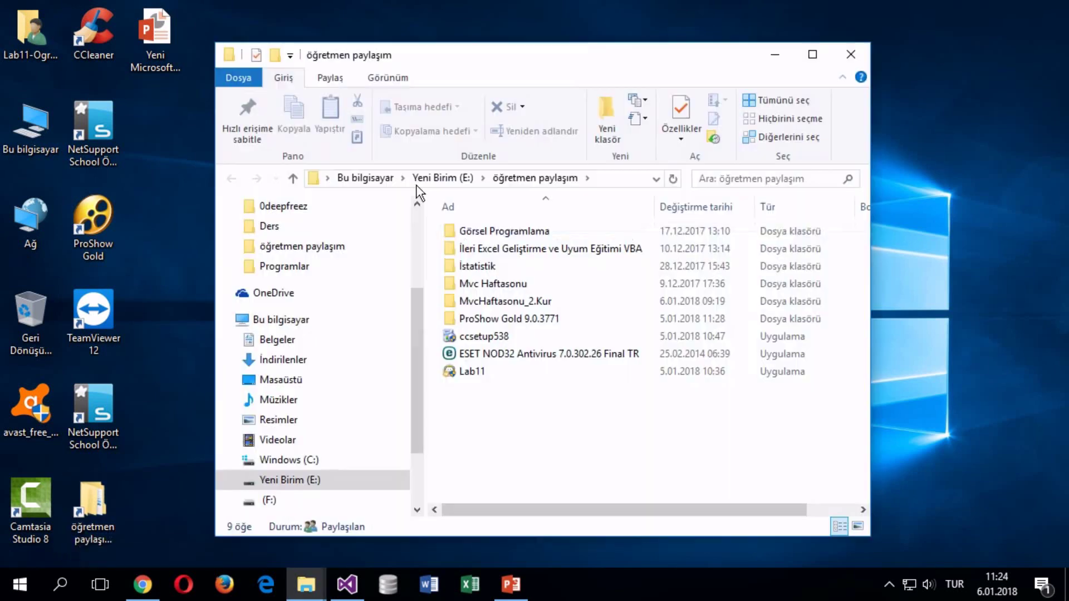
pyautogui.click(493, 302)
pyautogui.doubleClick(493, 302)
pyautogui.doubleClick(489, 245)
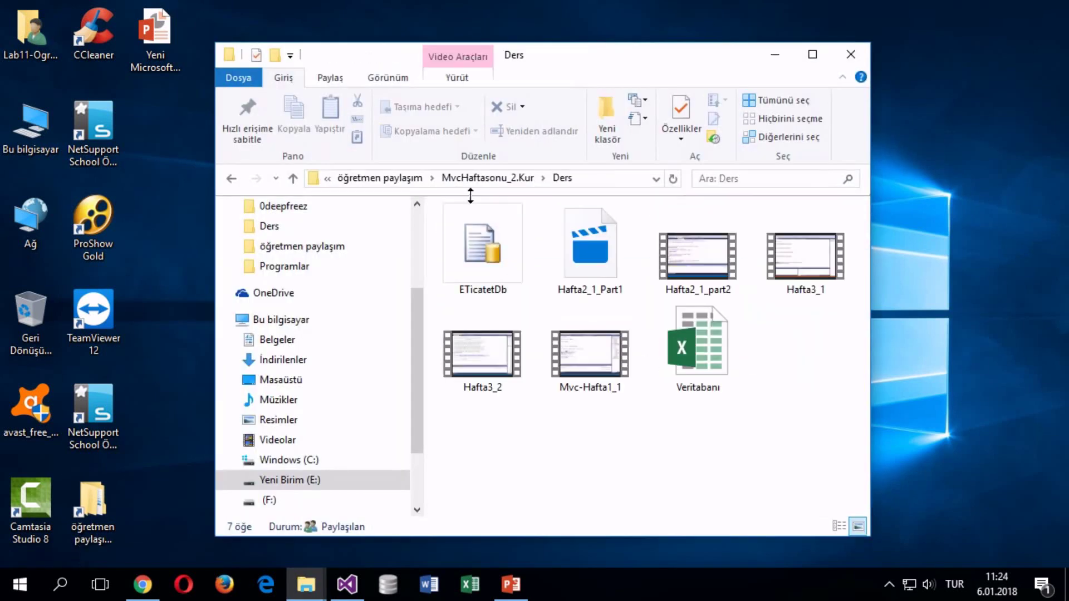
# Step: Open the ETicatetDb script in SQL Server Management Studio and connect both the script and Object Explorer to LAB11-OGRETMEN with Windows Authentication
pyautogui.click(484, 262)
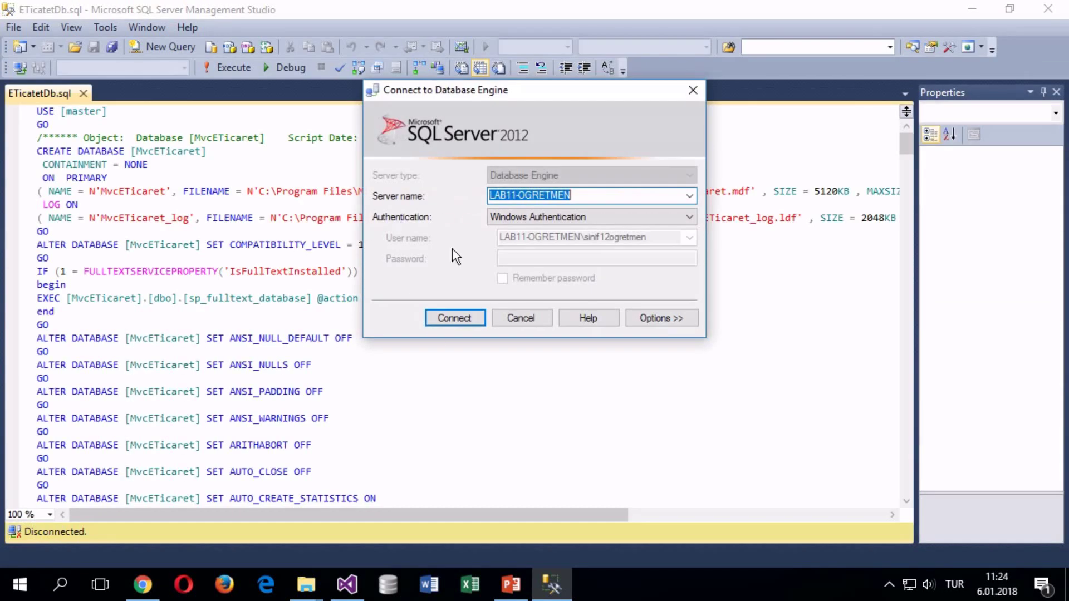
pyautogui.click(453, 317)
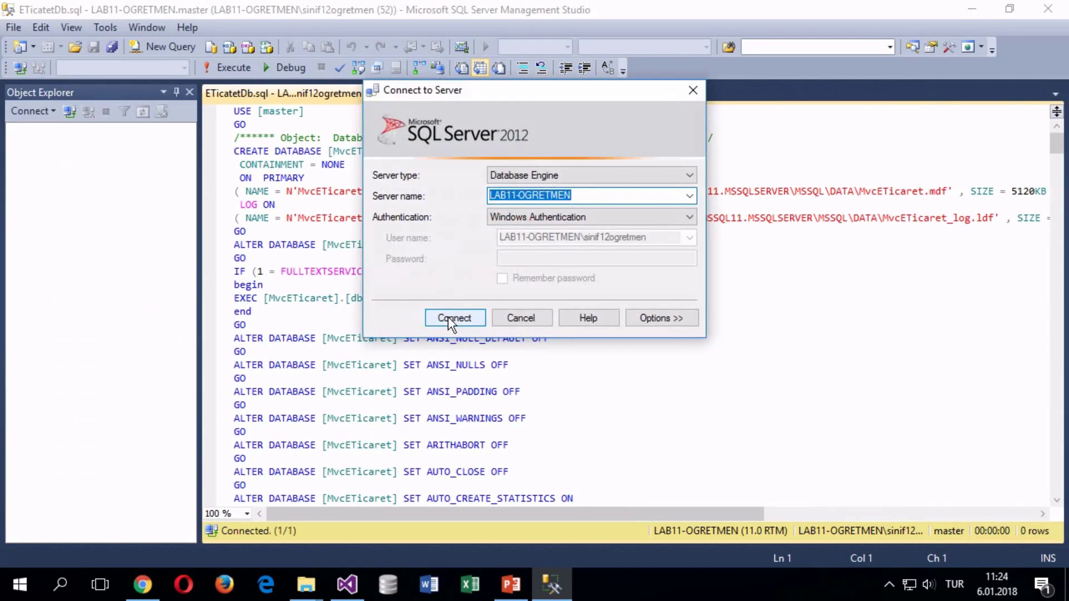
pyautogui.click(453, 315)
pyautogui.click(427, 298)
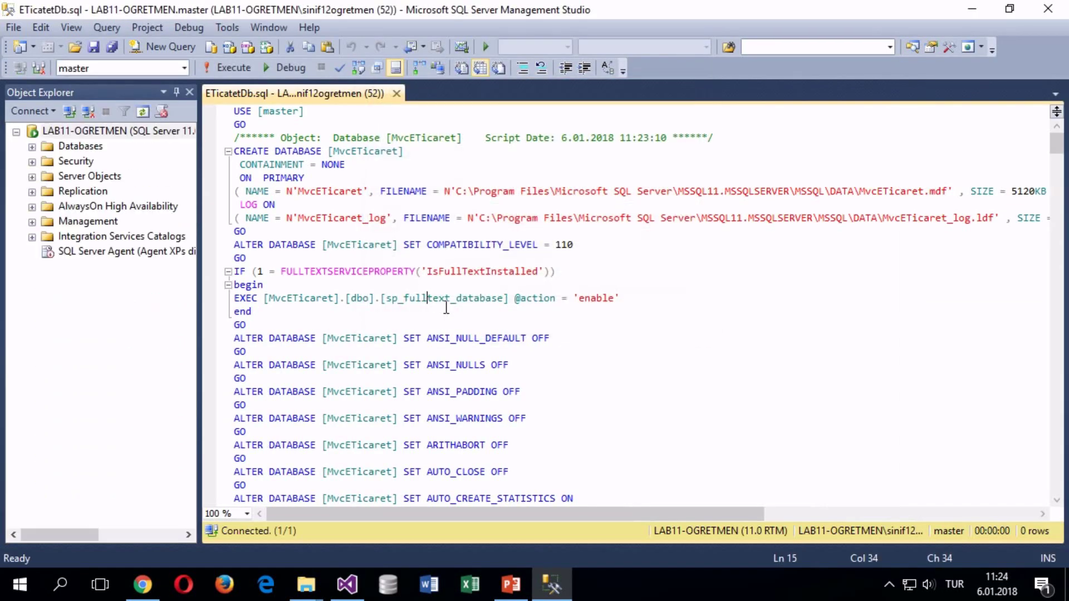
# Step: Expand the MvcETicaret database down to its tables in Object Explorer and look through the database script
pyautogui.click(32, 146)
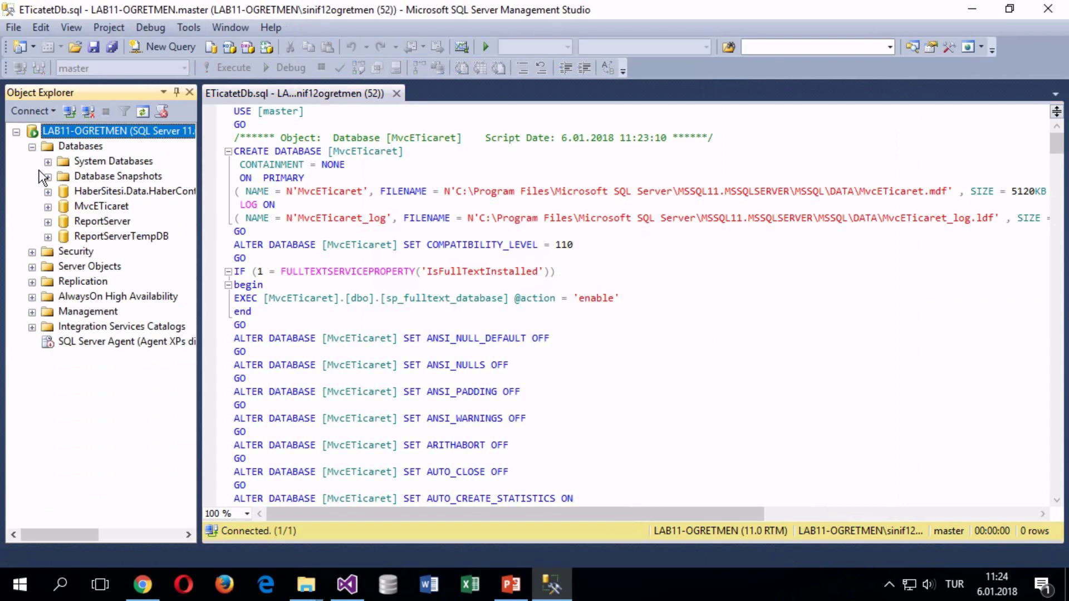
pyautogui.click(48, 207)
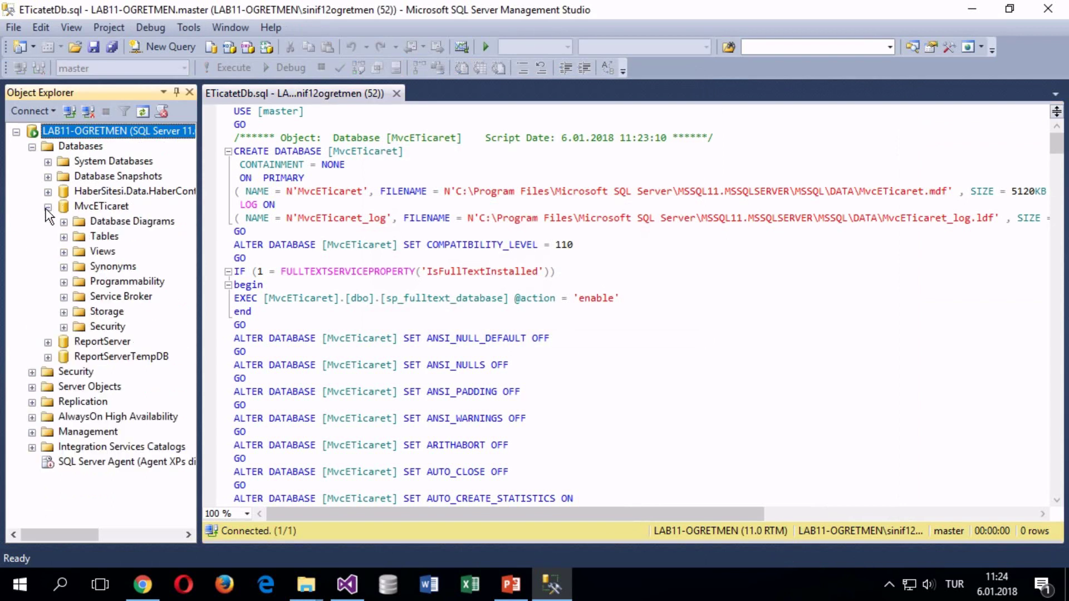
pyautogui.click(88, 206)
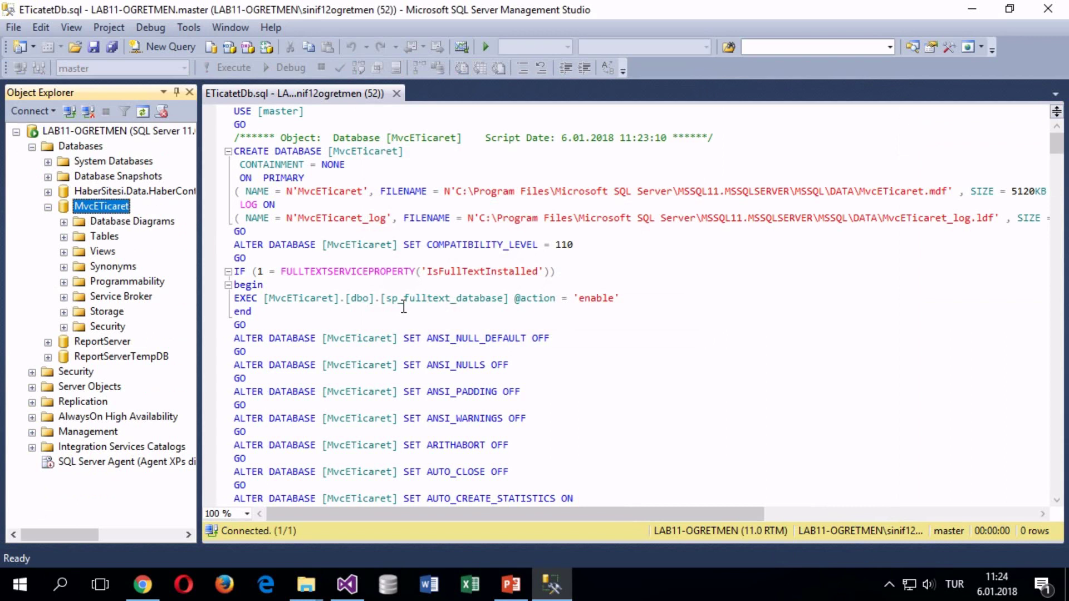
pyautogui.click(438, 405)
pyautogui.scroll(-10, 438, 404)
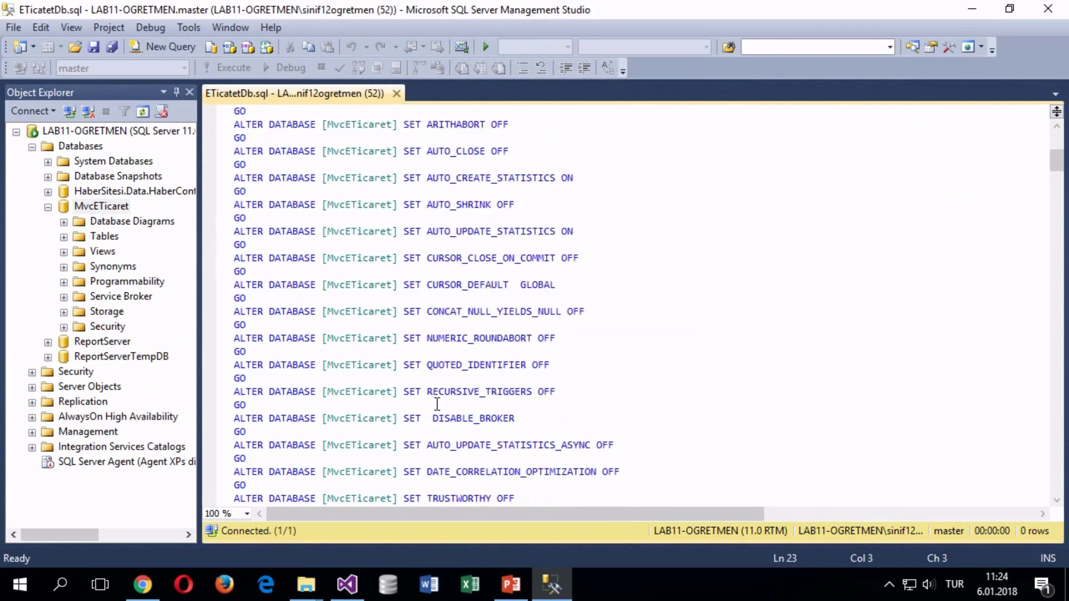
pyautogui.scroll(-6, 437, 405)
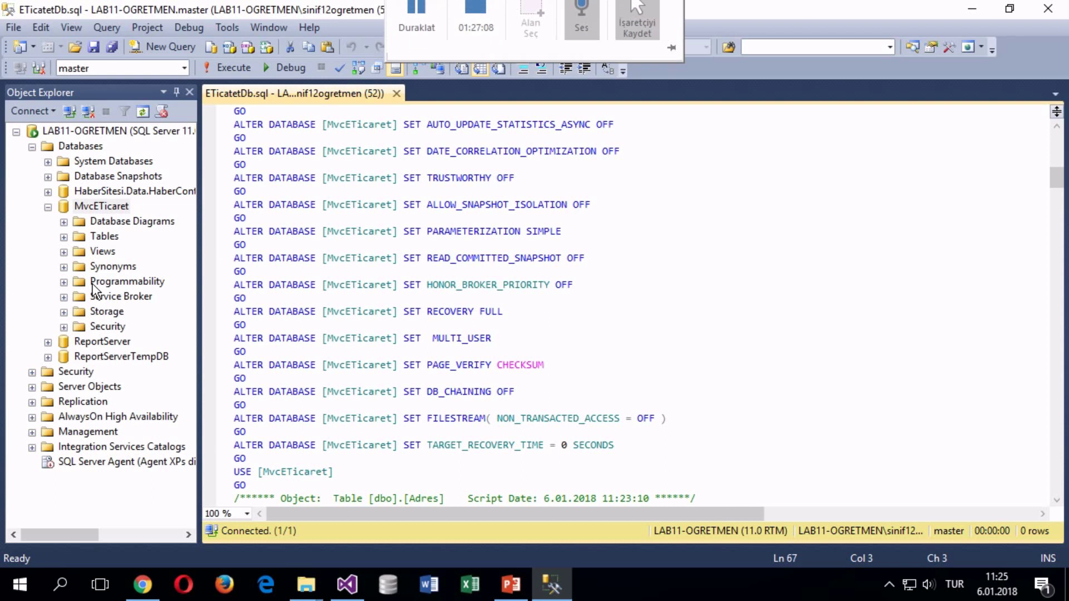
pyautogui.click(64, 238)
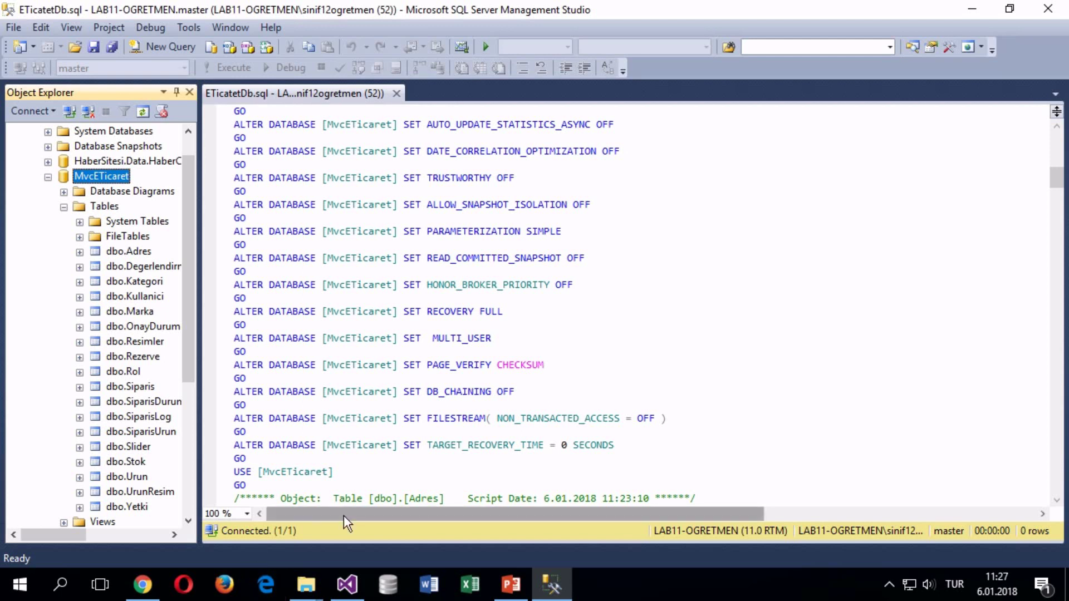
# Step: Switch to the ETicaret project in Visual Studio, close the Error List, and show Solution Explorer with the Controllers folder collapsed
pyautogui.click(347, 584)
pyautogui.click(439, 189)
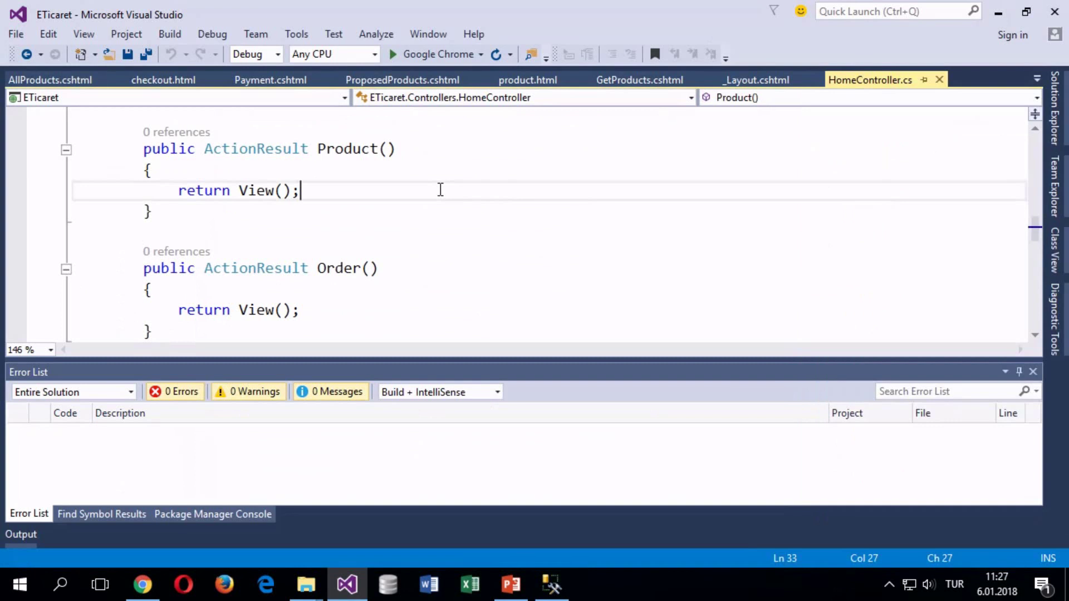
pyautogui.scroll(2, 440, 188)
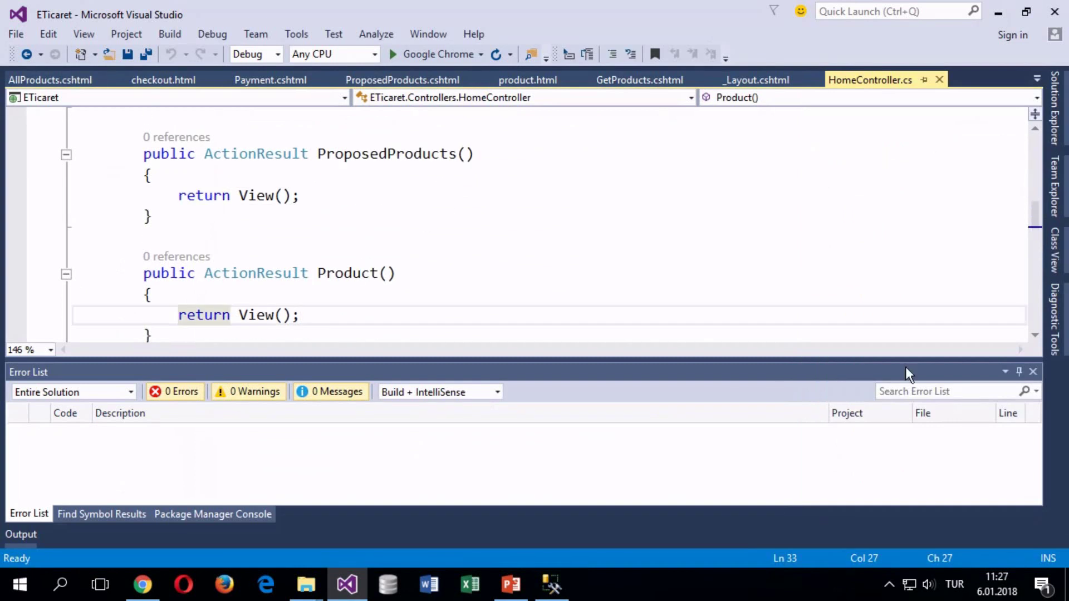
pyautogui.click(1033, 371)
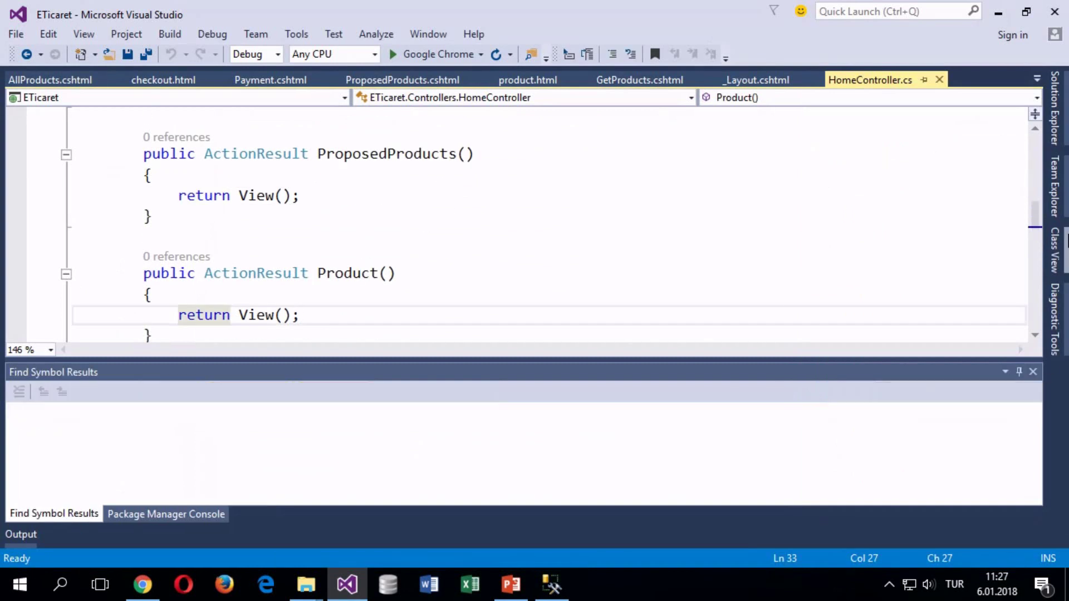
pyautogui.click(1061, 114)
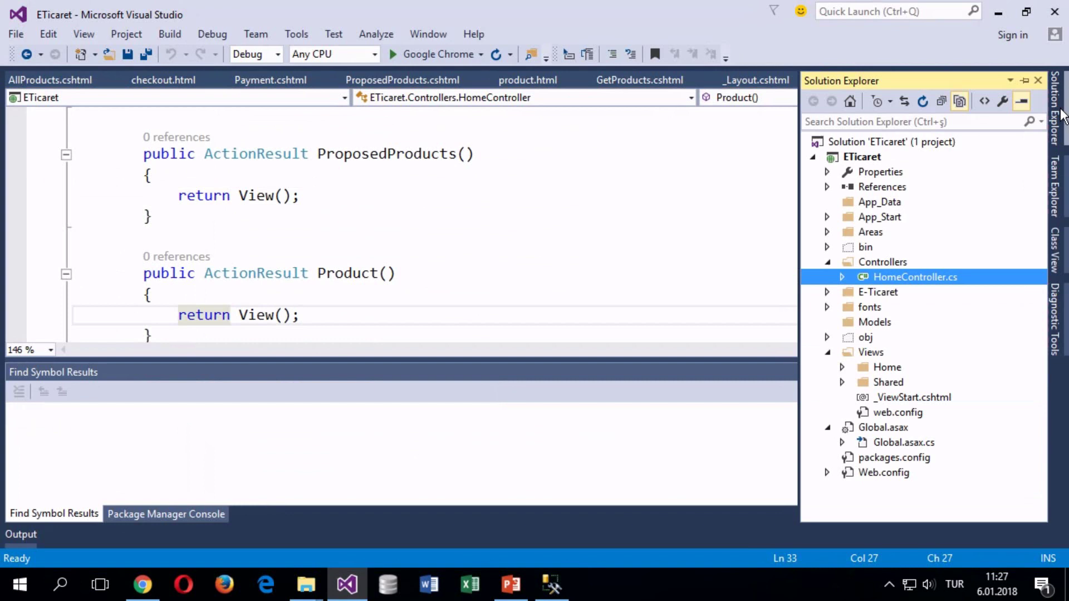
pyautogui.click(827, 261)
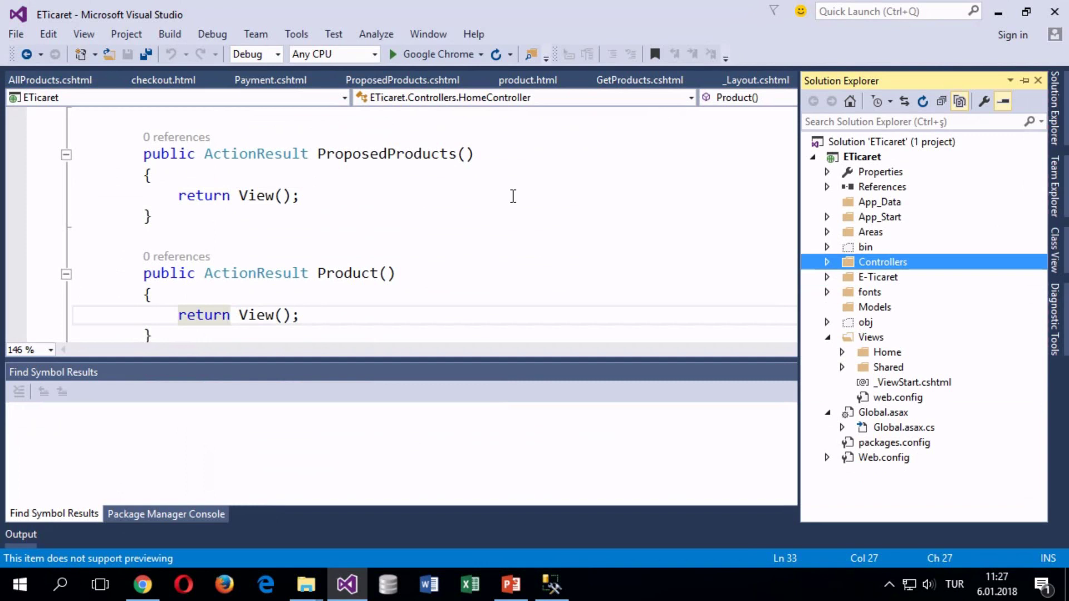
# Step: Add a new folder named Data to the ETicaret project
pyautogui.click(861, 158)
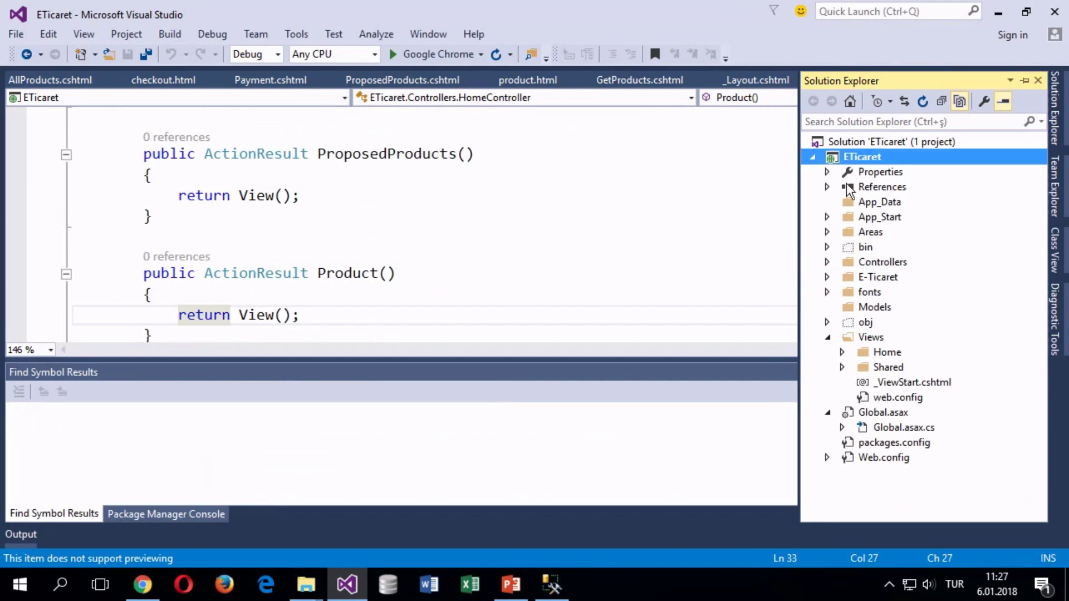
pyautogui.rightClick(860, 160)
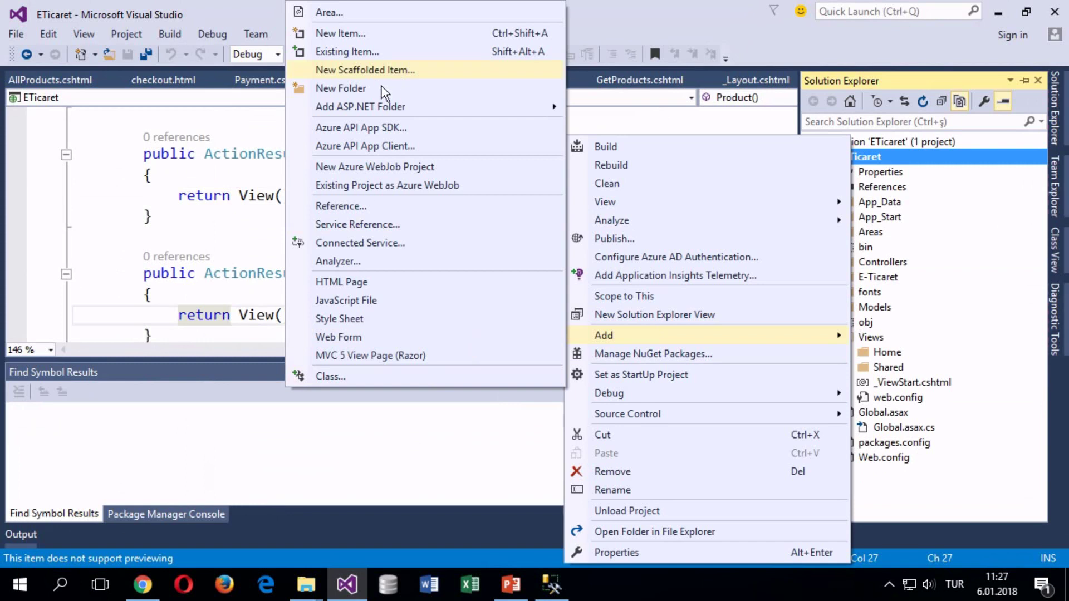
pyautogui.click(382, 88)
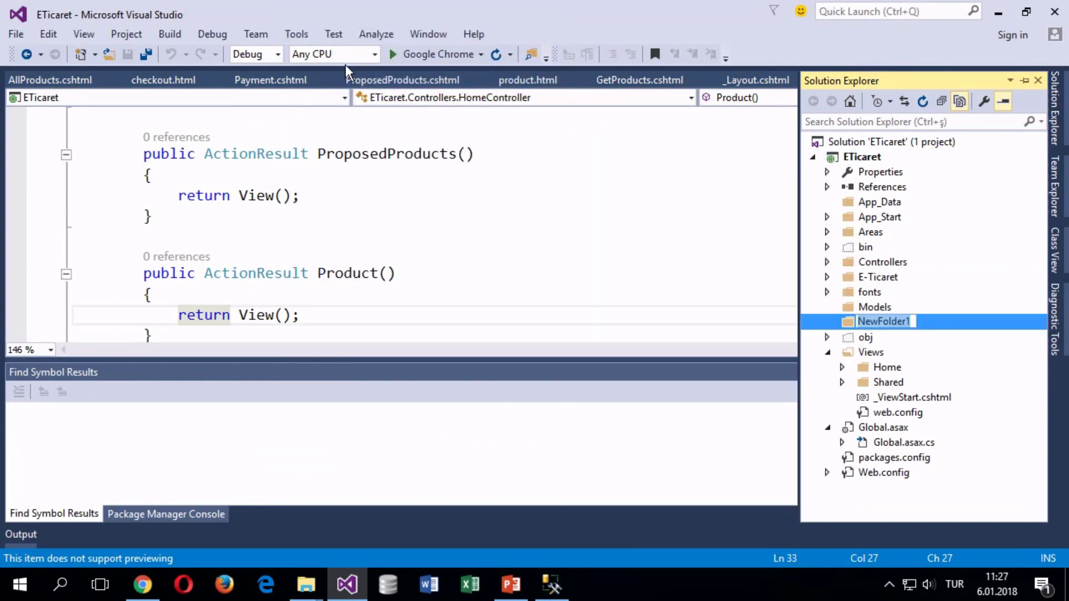
pyautogui.write('Data')
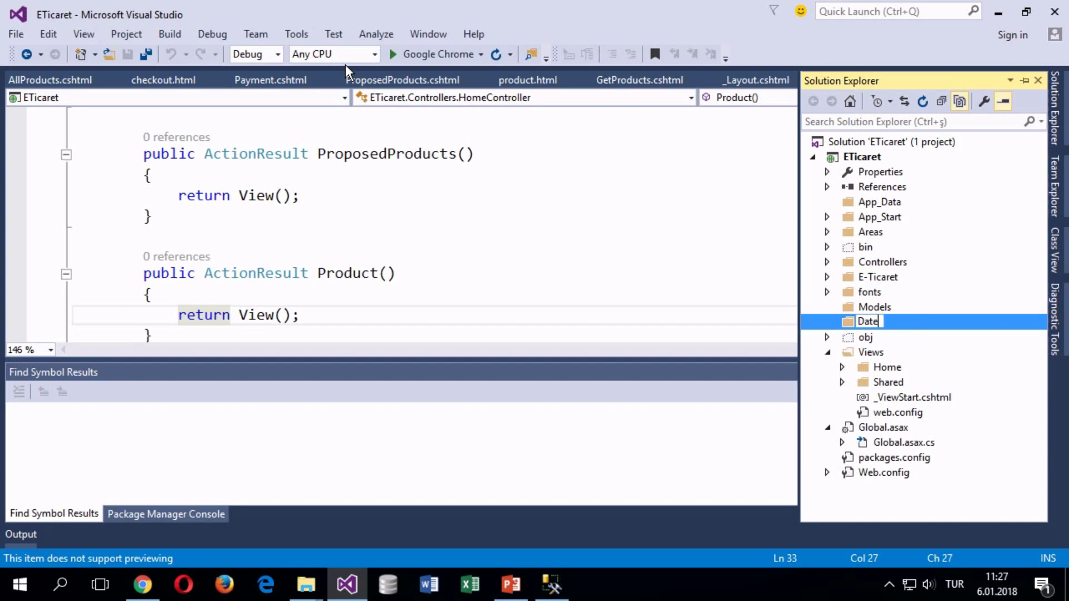
pyautogui.press('Return')
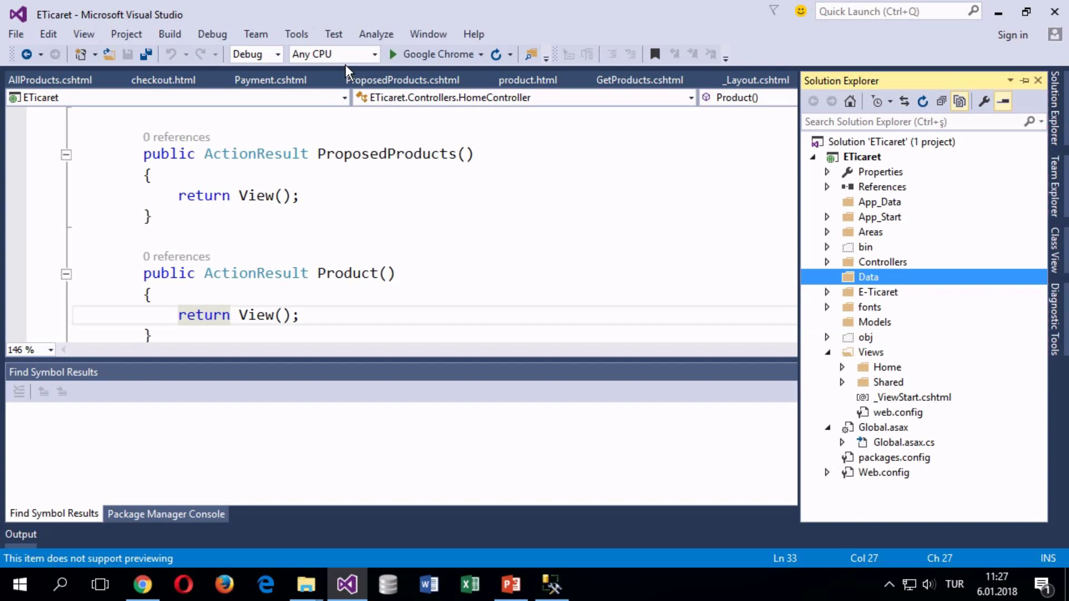
# Step: Start adding a new item to the Data folder and browse the Web templates on offer
pyautogui.rightClick(909, 277)
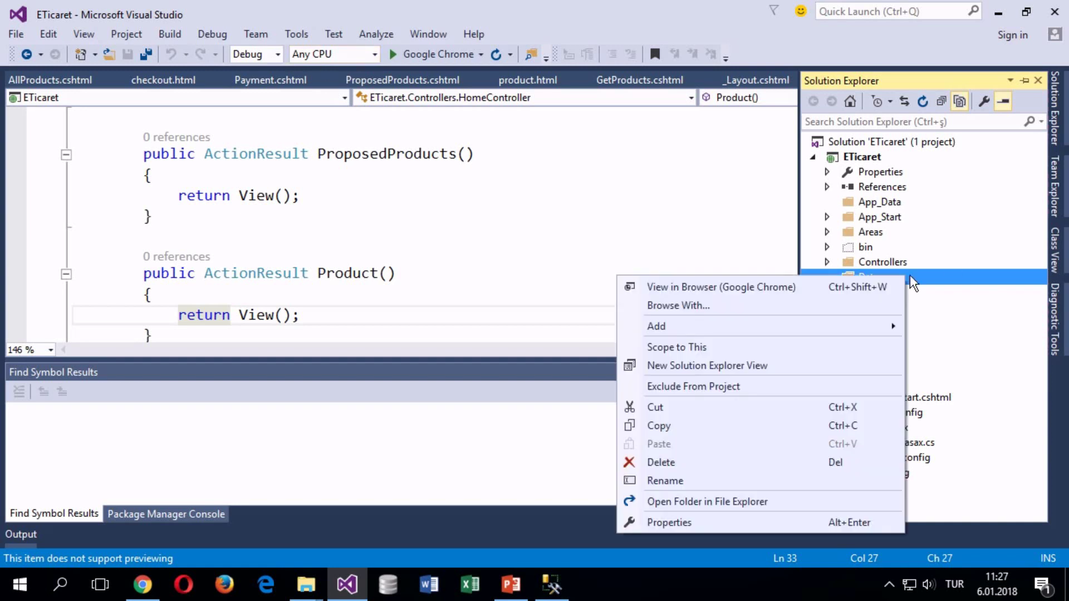
pyautogui.press('Escape')
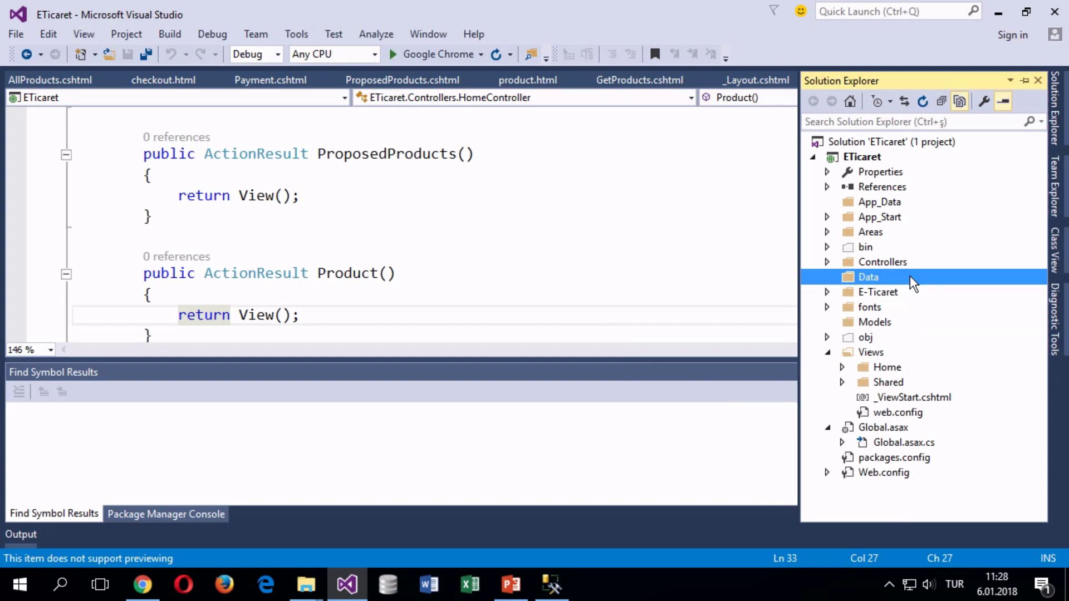
pyautogui.rightClick(910, 277)
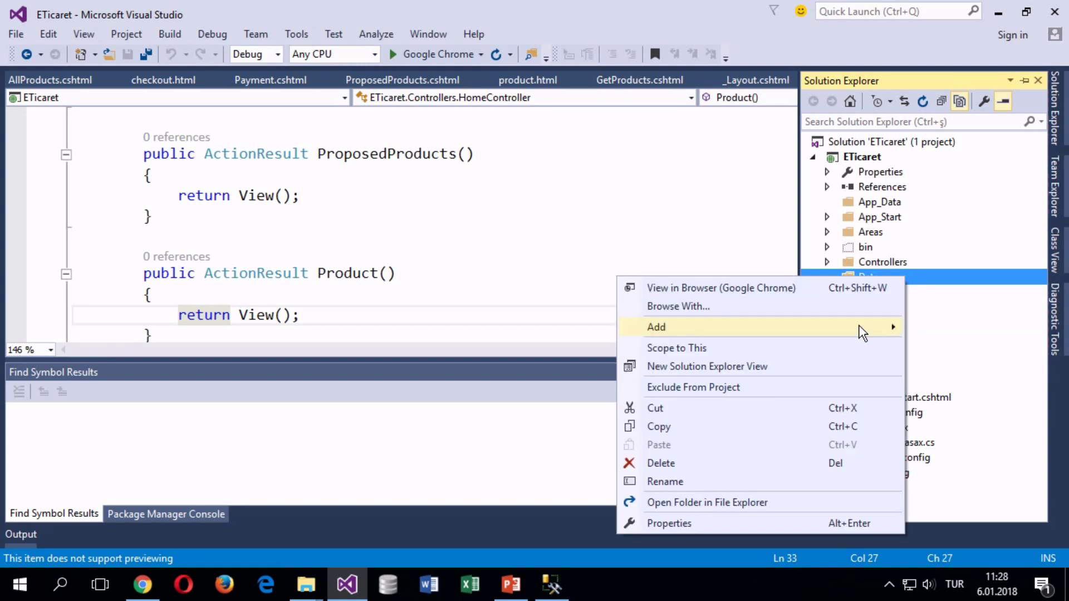
pyautogui.moveTo(863, 333)
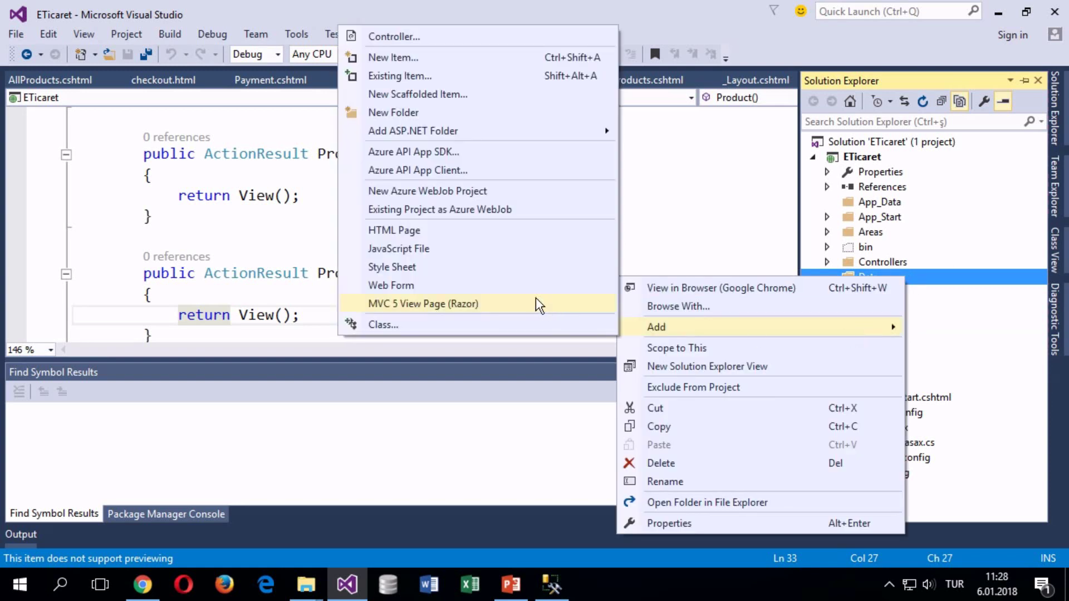
pyautogui.click(357, 58)
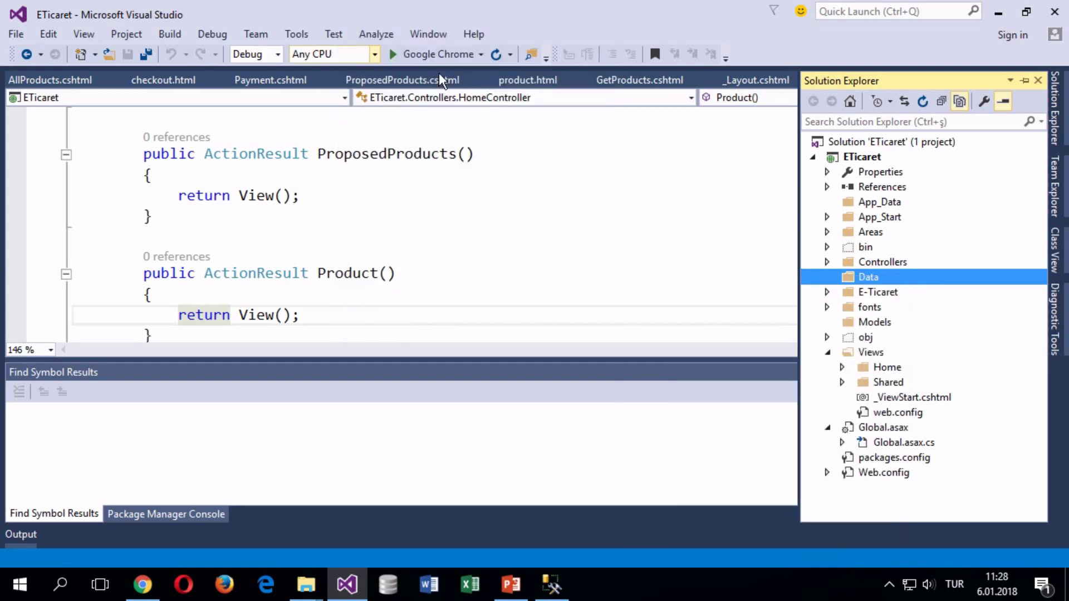
pyautogui.moveTo(409, 89); pyautogui.dragTo(367, 58)
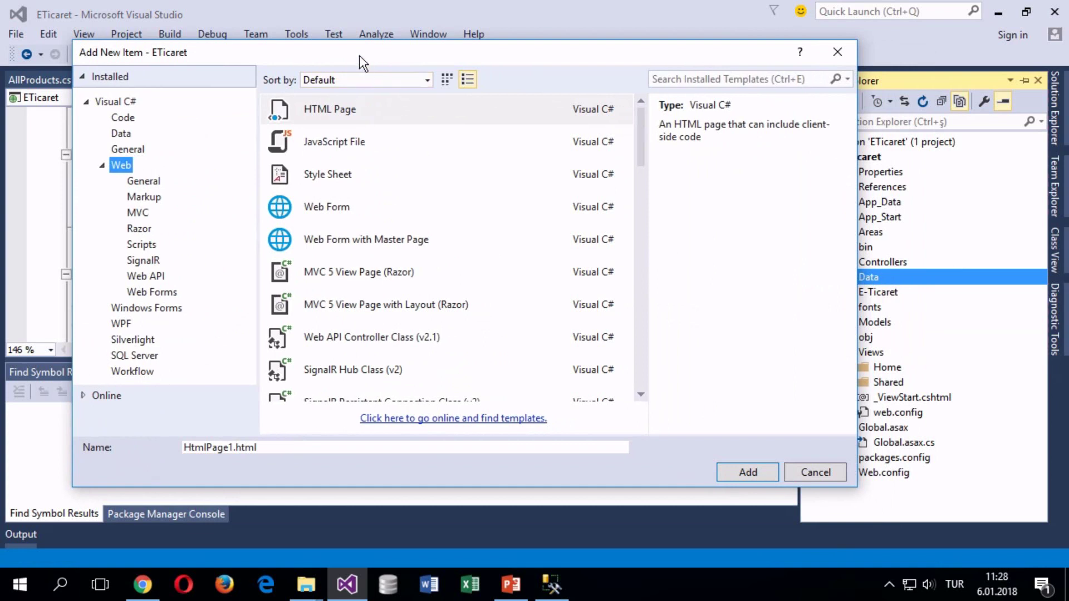
pyautogui.click(741, 75)
pyautogui.scroll(-1, 465, 282)
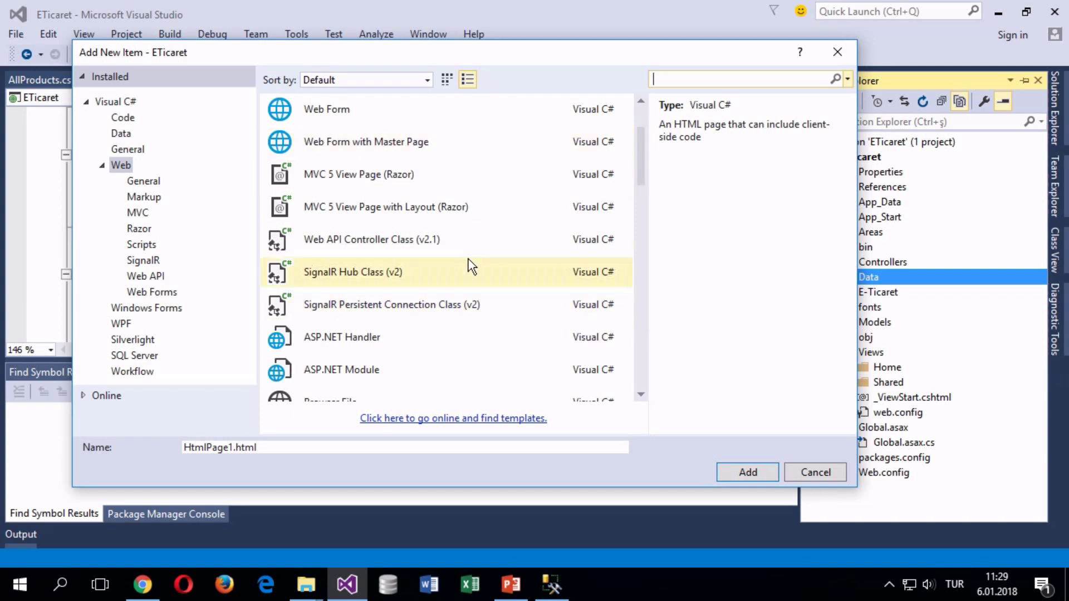
pyautogui.scroll(-1, 469, 267)
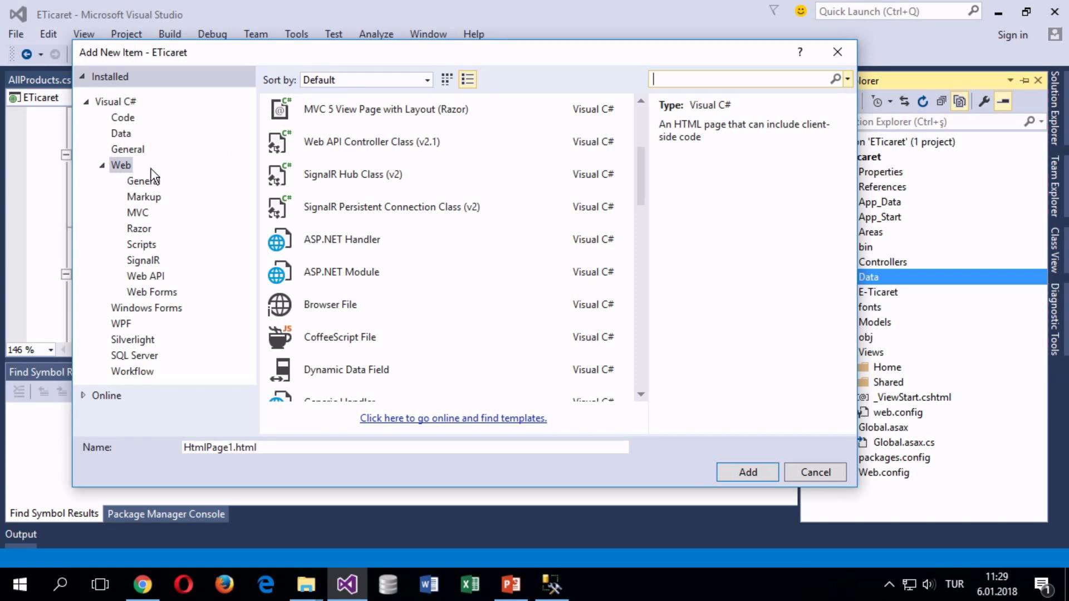
# Step: Add an ADO.NET Entity Data Model from the Data templates with the name EticaretEntities
pyautogui.click(123, 134)
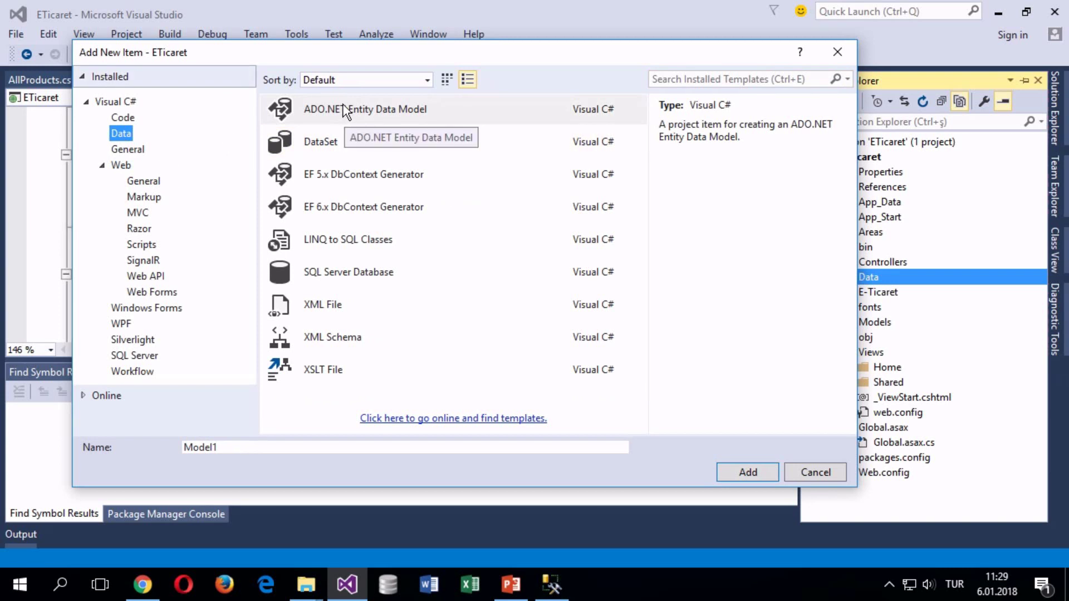
pyautogui.click(366, 114)
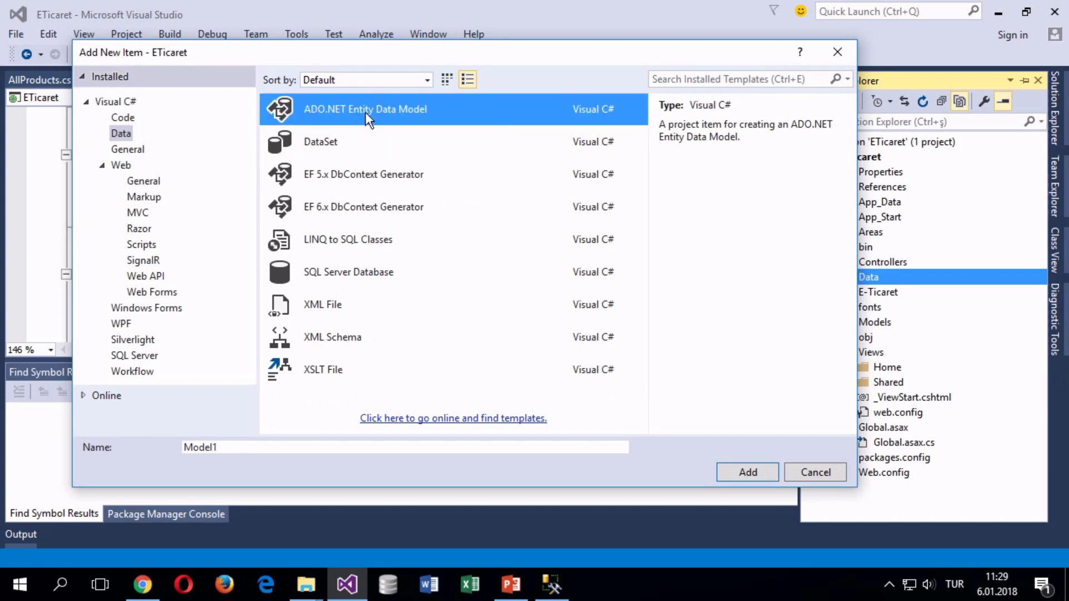
pyautogui.doubleClick(222, 445)
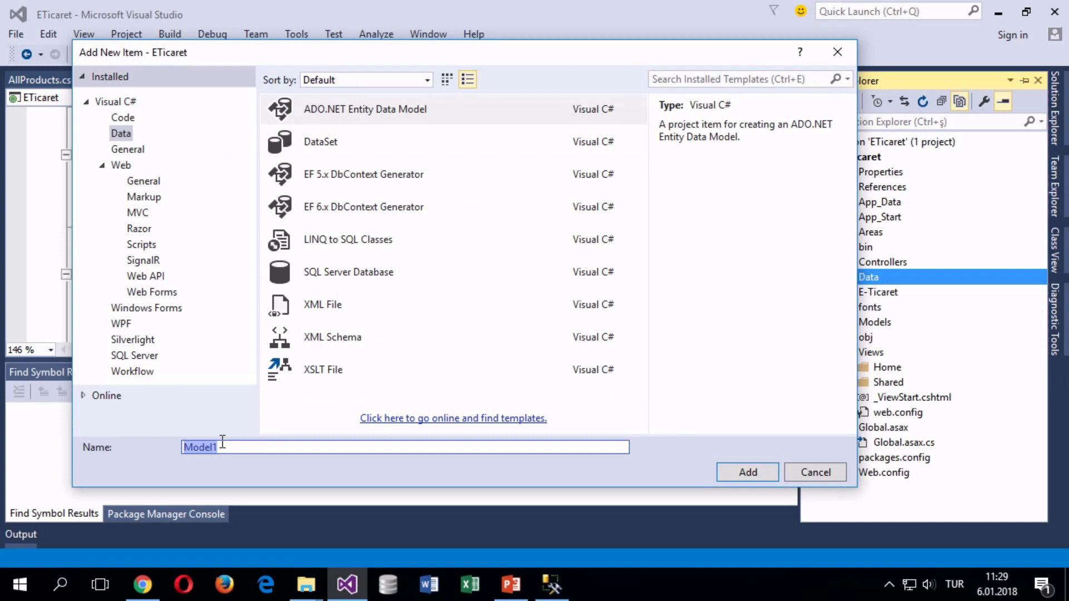
pyautogui.write('EticaretEntity')
pyautogui.press('BackSpace')
pyautogui.press('BackSpace')
pyautogui.press('BackSpace')
pyautogui.write('ntity')
pyautogui.press('BackSpace')
pyautogui.write('ies')
pyautogui.press('Return')
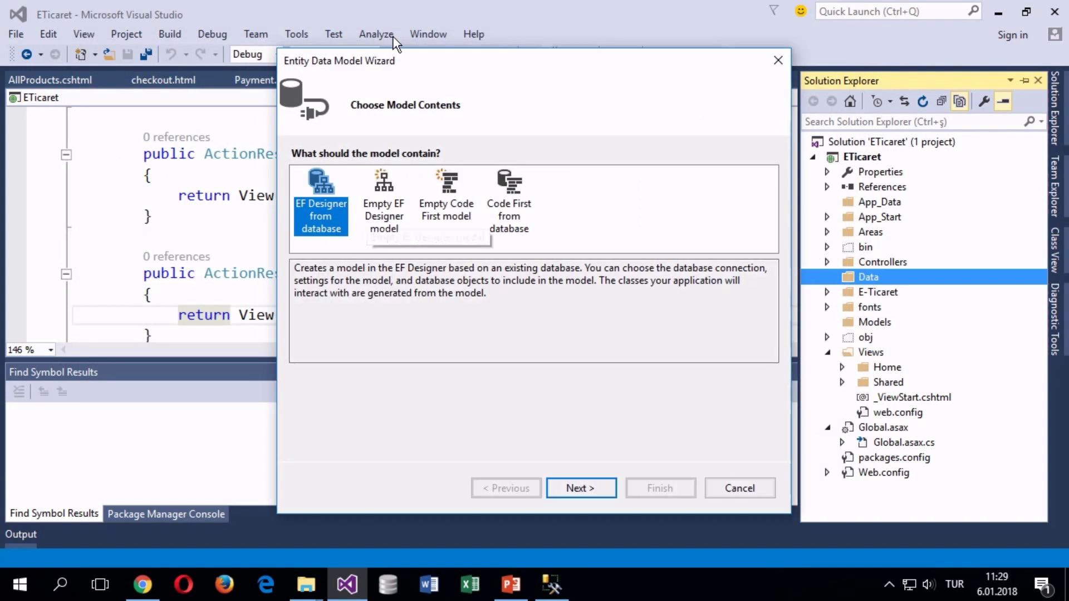
# Step: Choose EF Designer from database as the model contents and continue to the data connection settings
pyautogui.moveTo(391, 63); pyautogui.dragTo(337, 60)
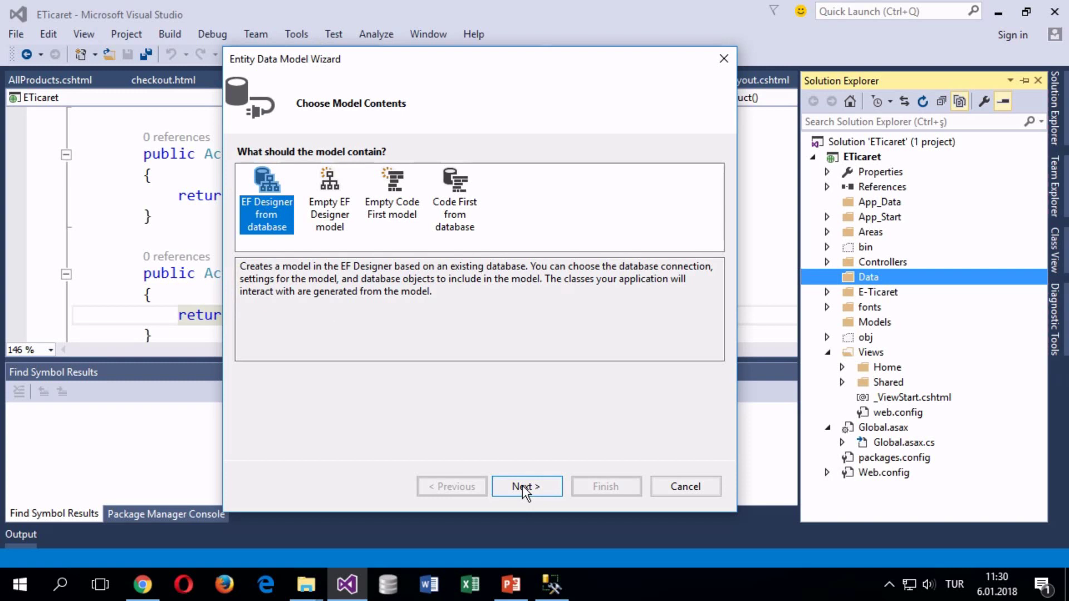
pyautogui.click(250, 266)
pyautogui.moveTo(250, 266); pyautogui.dragTo(492, 266)
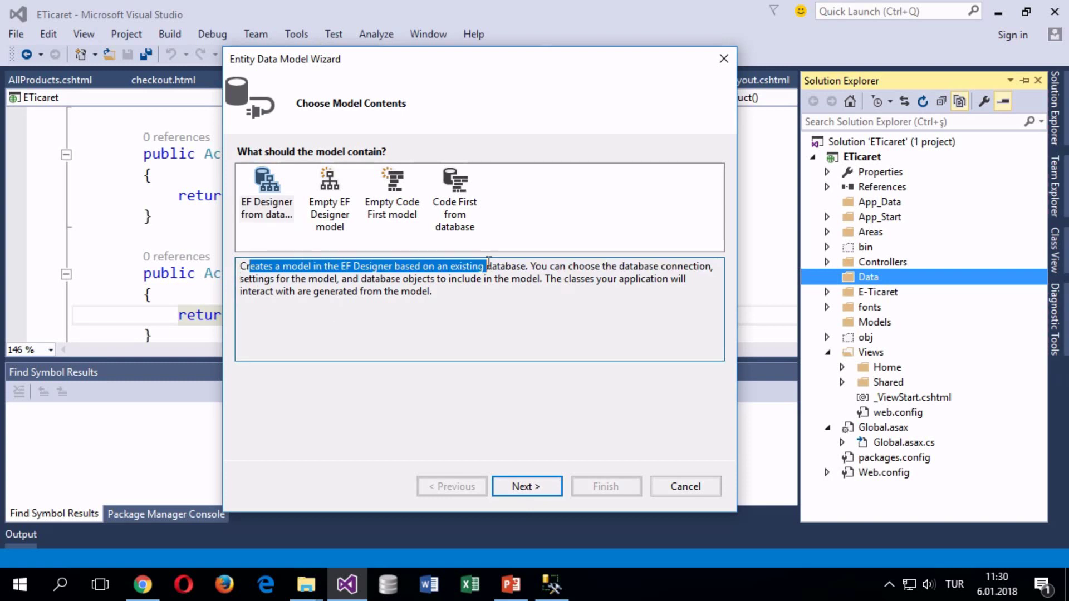
pyautogui.click(456, 266)
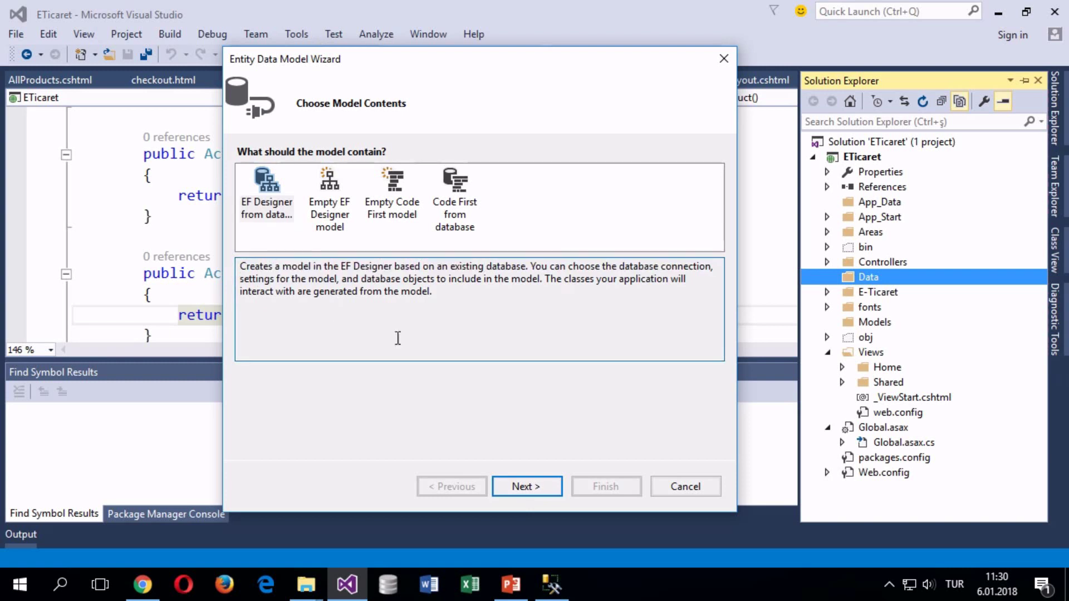
pyautogui.click(527, 487)
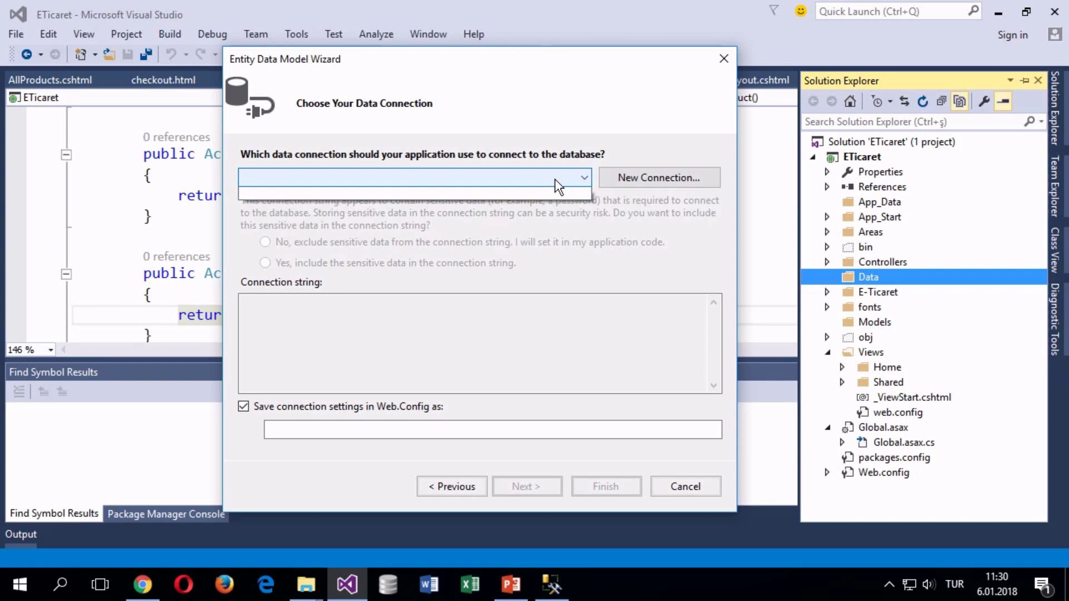
pyautogui.click(635, 183)
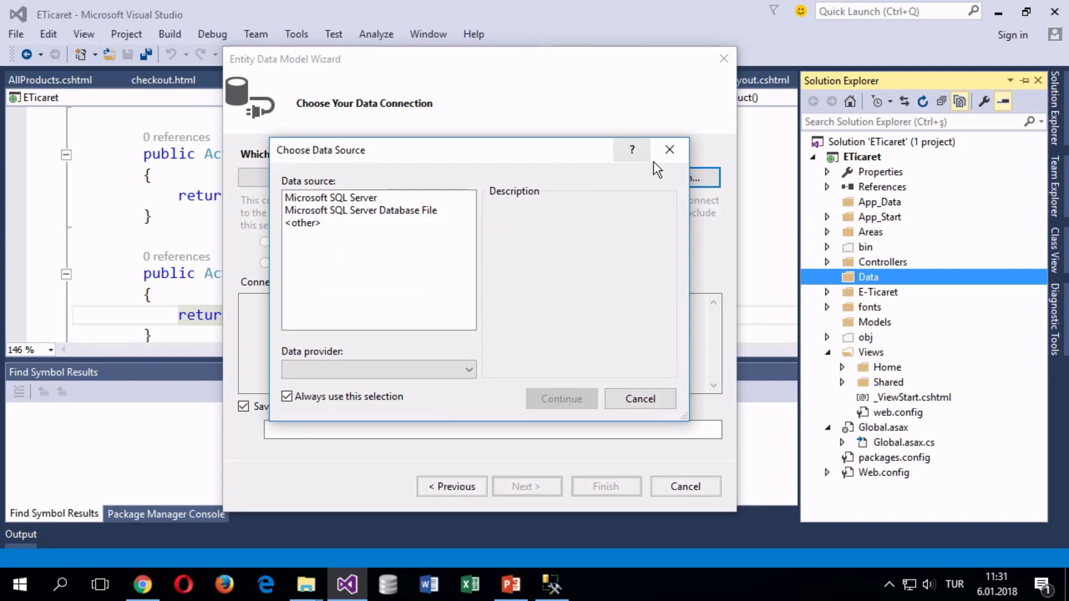
pyautogui.click(662, 149)
pyautogui.click(356, 177)
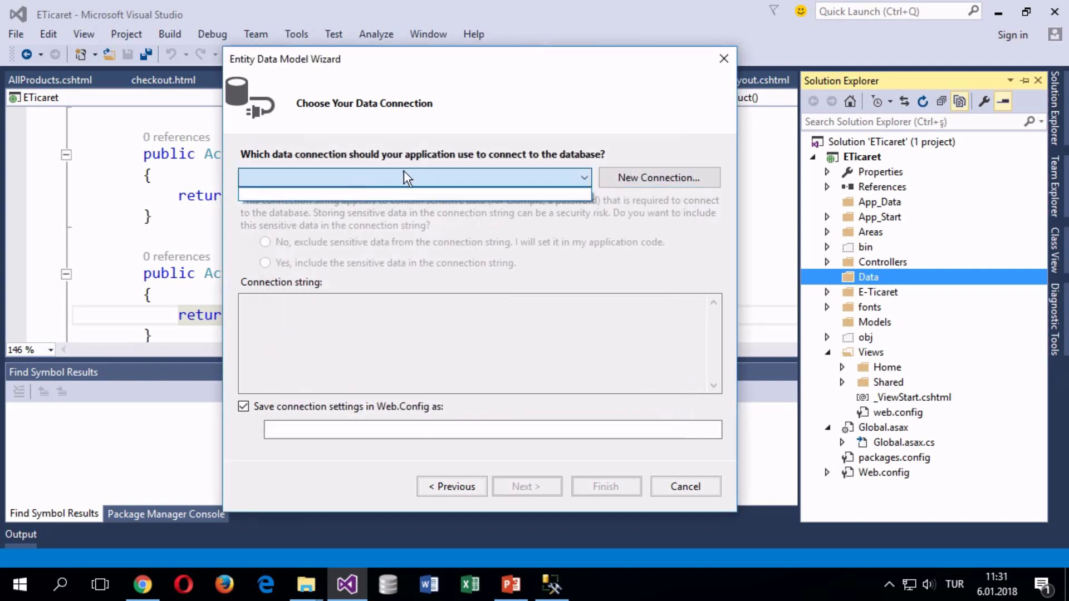
pyautogui.click(582, 175)
pyautogui.click(687, 177)
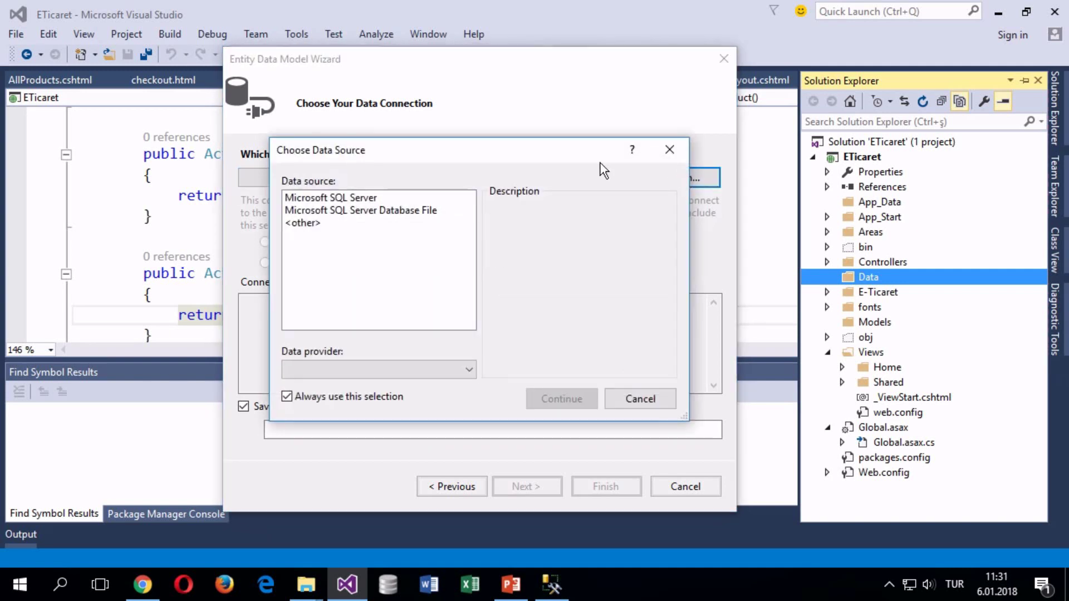
pyautogui.click(669, 149)
# Step: Create a new Microsoft SQL Server connection and choose LAB11-OGRETMEN as the server name
pyautogui.click(633, 174)
pyautogui.click(306, 201)
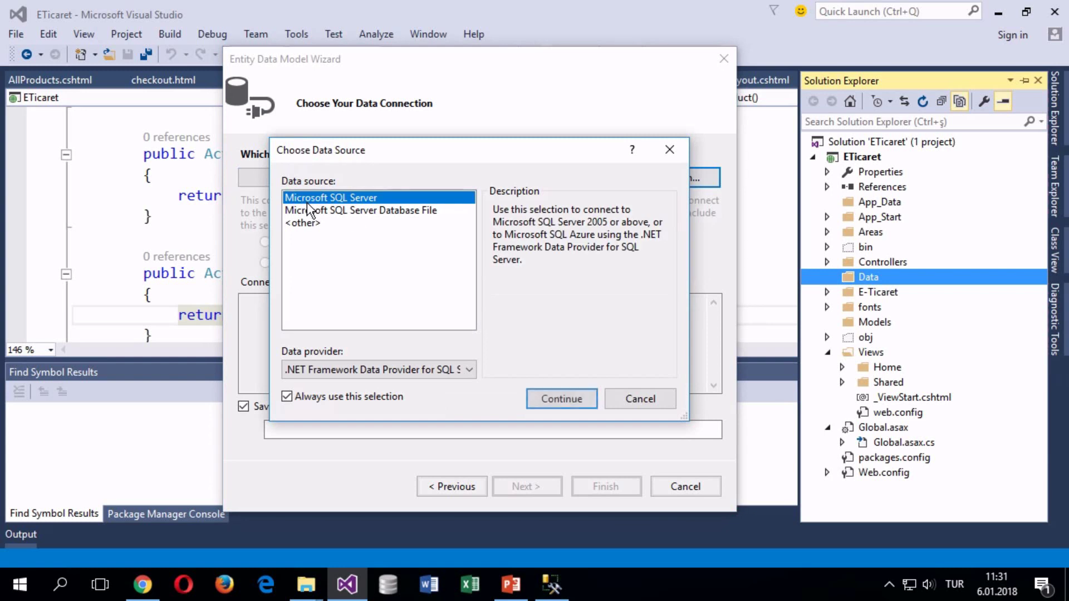
pyautogui.click(557, 398)
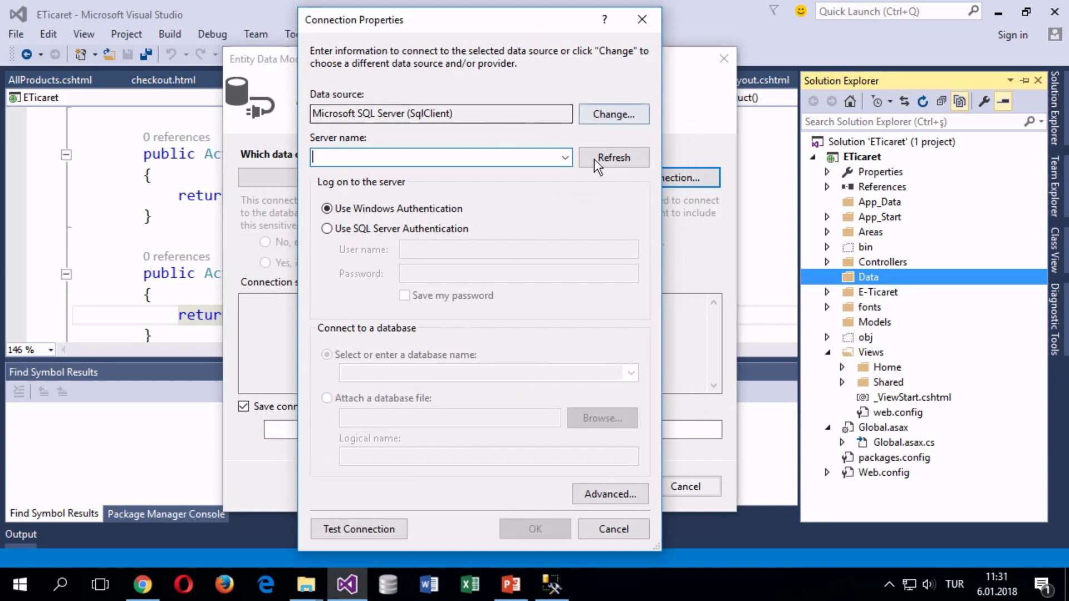
pyautogui.click(566, 157)
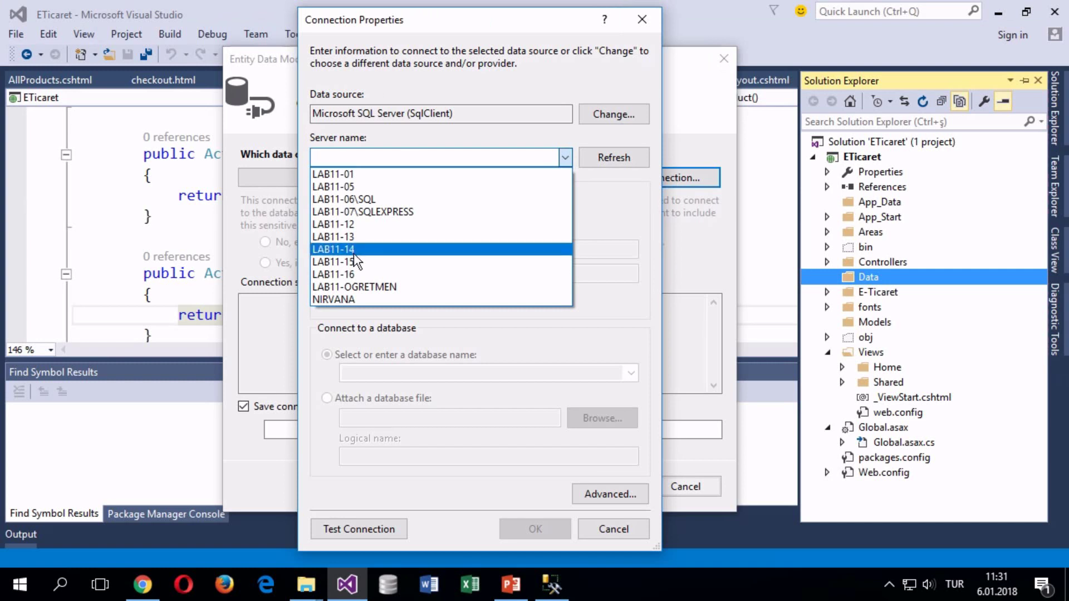
pyautogui.click(355, 287)
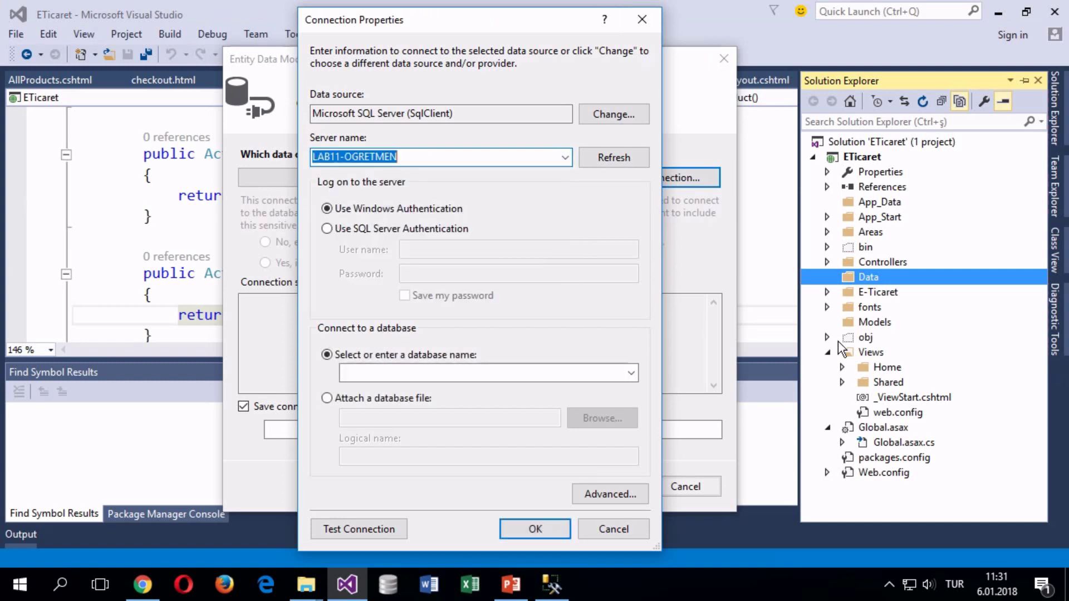
# Step: Check this computer's name in the Windows system properties, then close them and return to the connection settings
pyautogui.press('super+d')
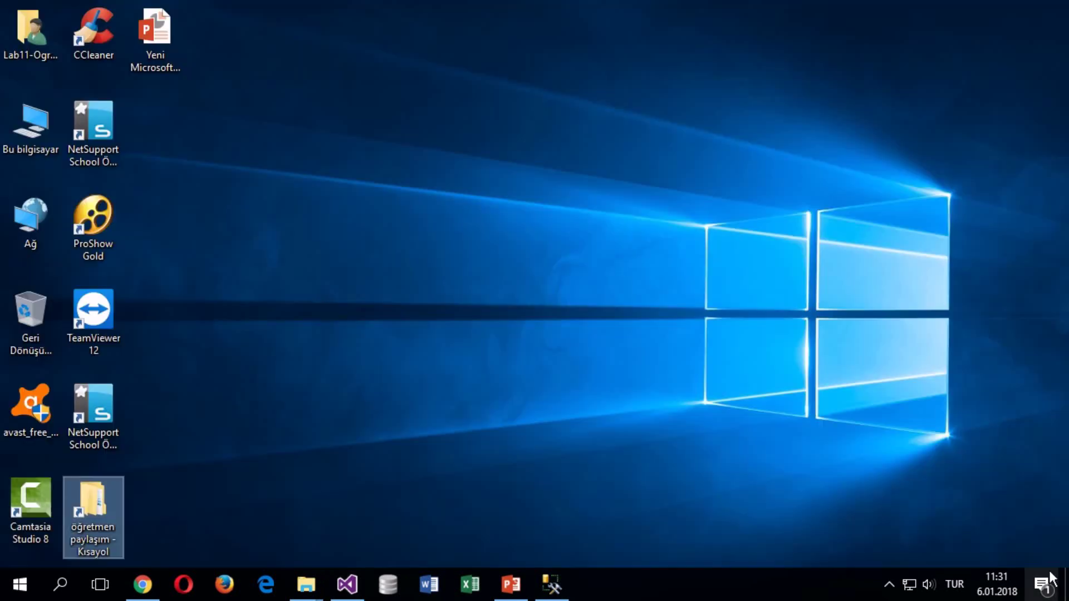
pyautogui.rightClick(40, 126)
pyautogui.click(123, 318)
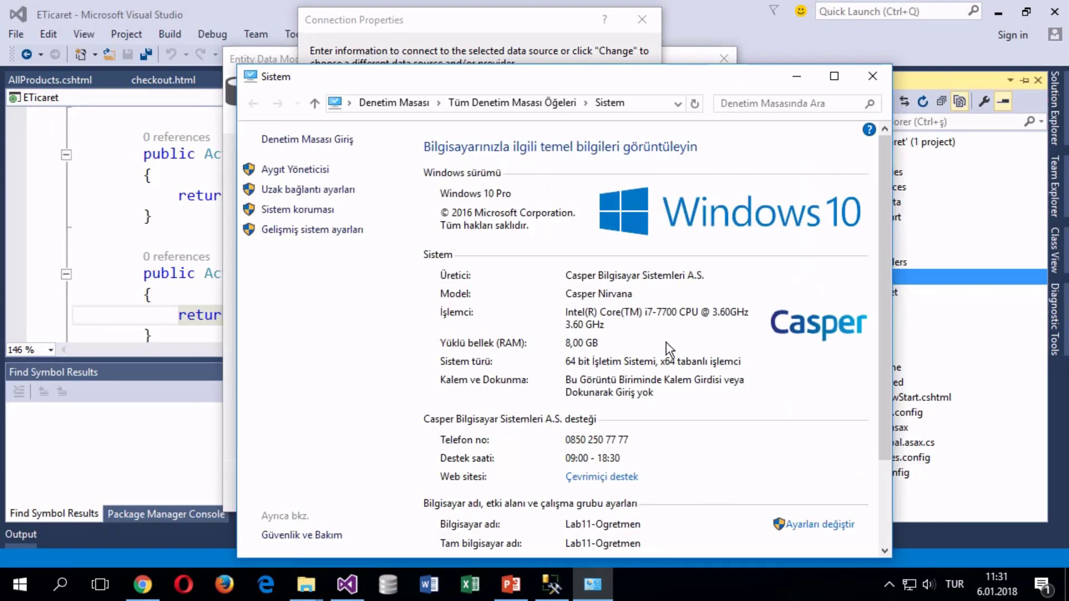
pyautogui.scroll(-1, 640, 390)
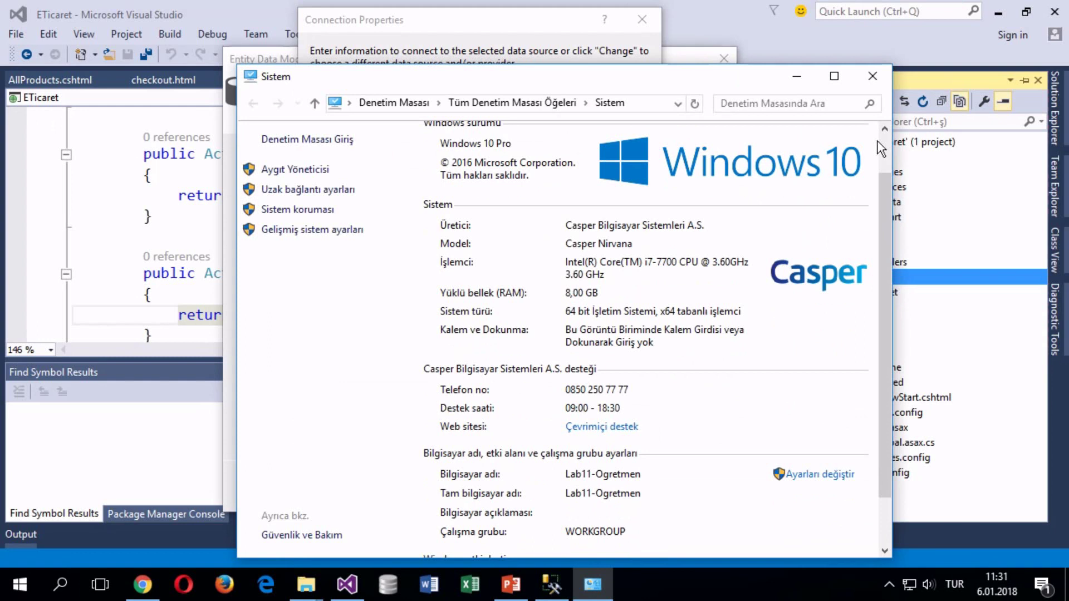
pyautogui.click(872, 75)
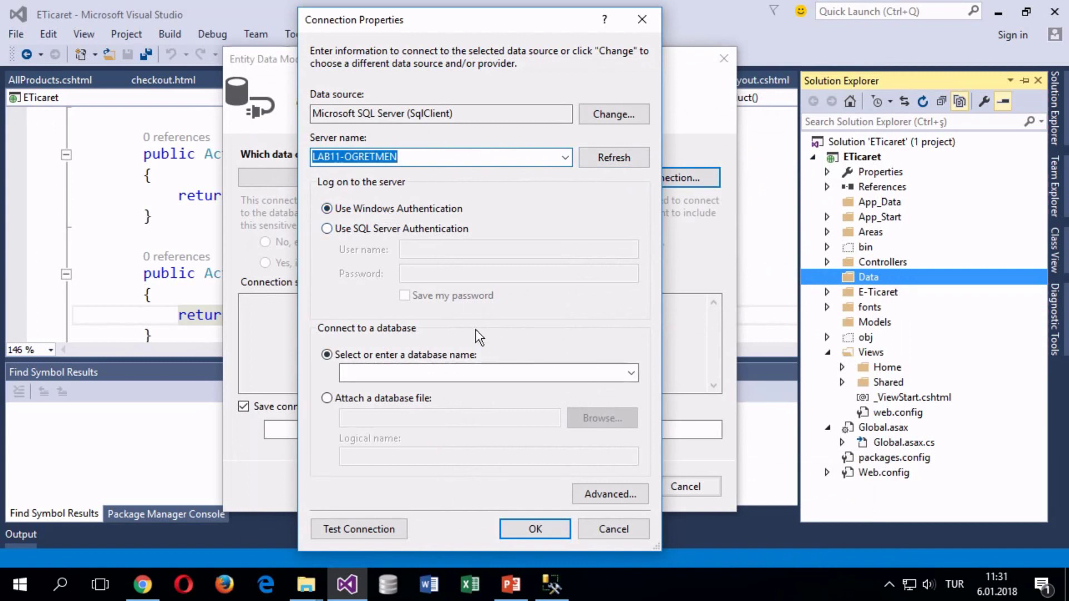
# Step: Select the MvcETicaret database, test the connection, and accept the connection properties
pyautogui.click(631, 373)
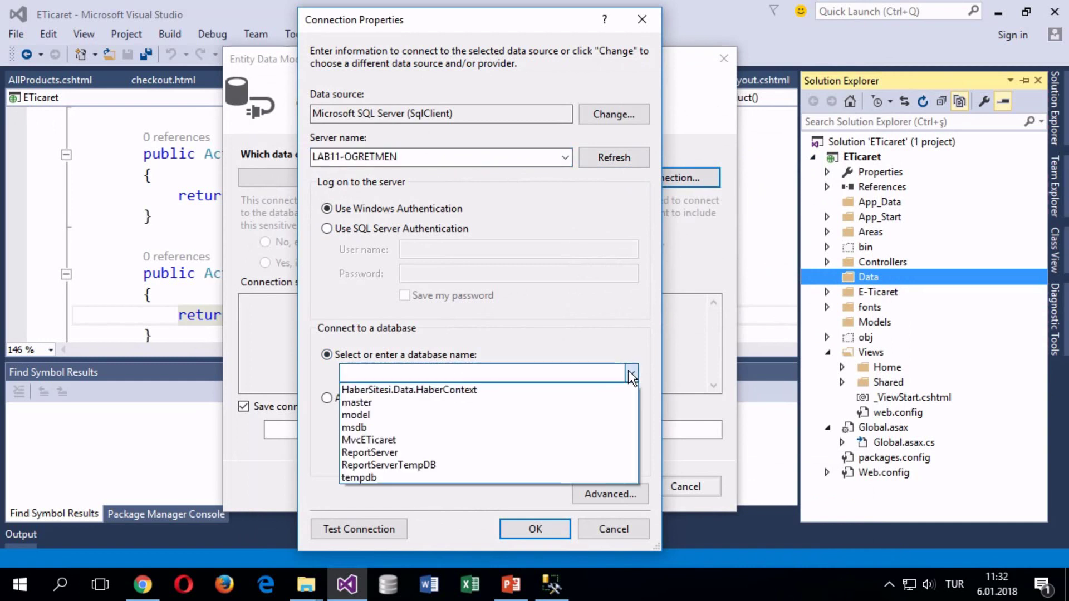
pyautogui.click(372, 441)
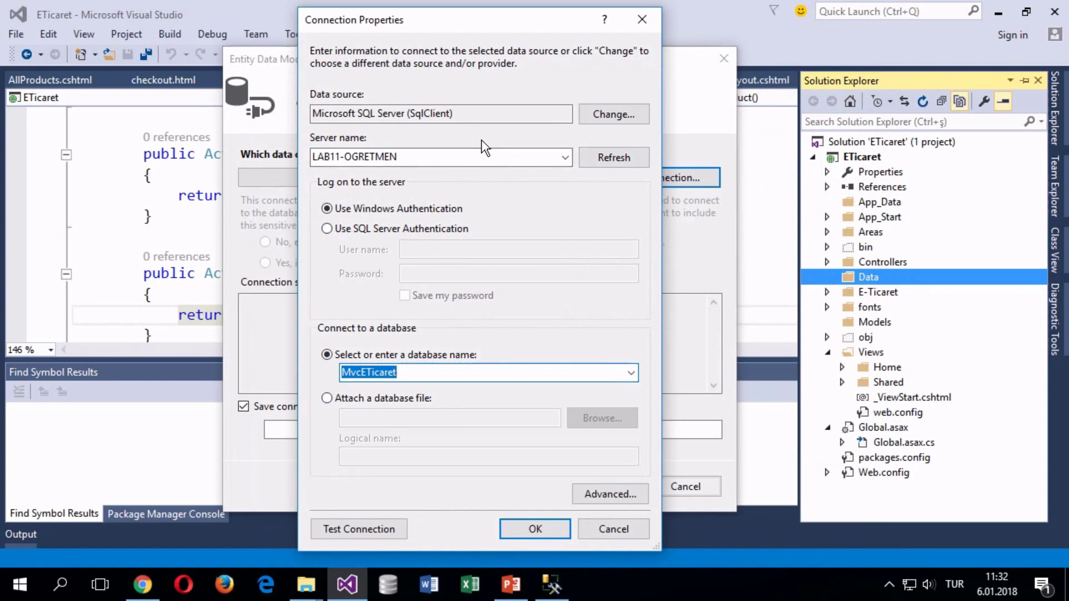
pyautogui.click(348, 532)
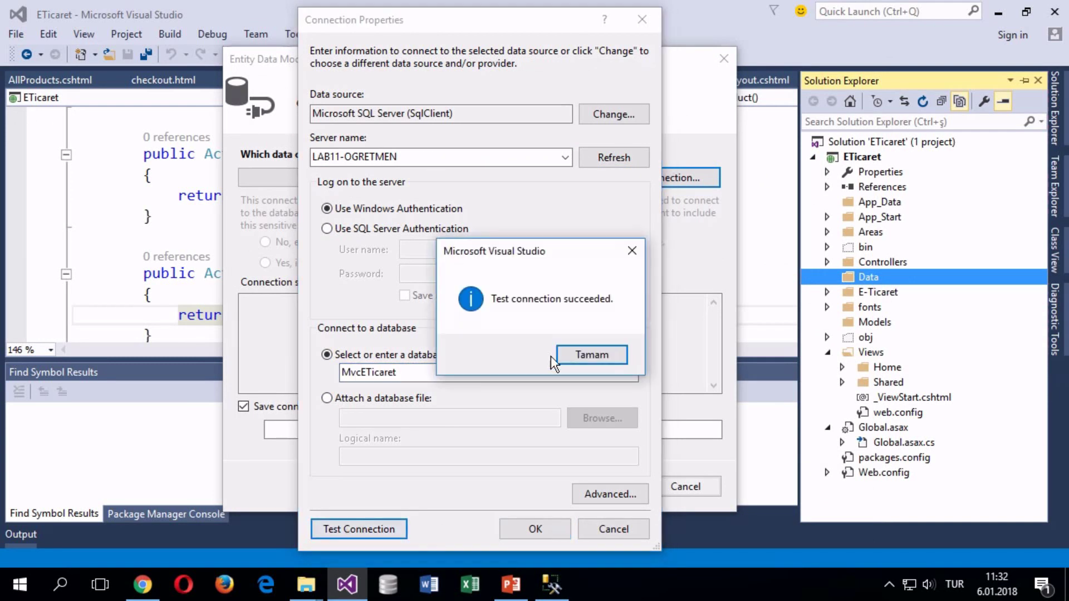
pyautogui.click(585, 353)
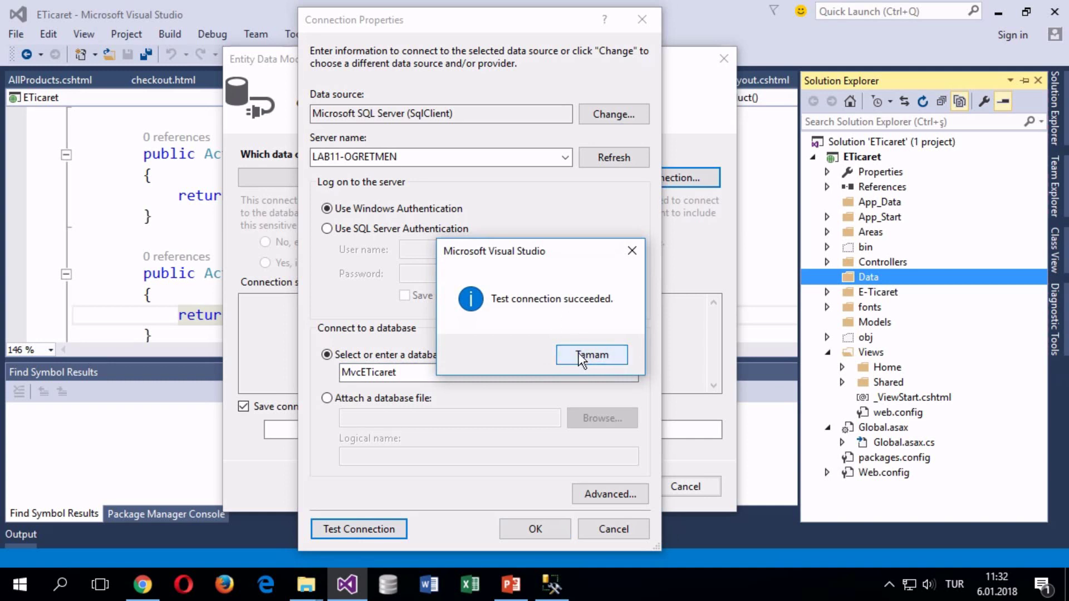
pyautogui.click(535, 530)
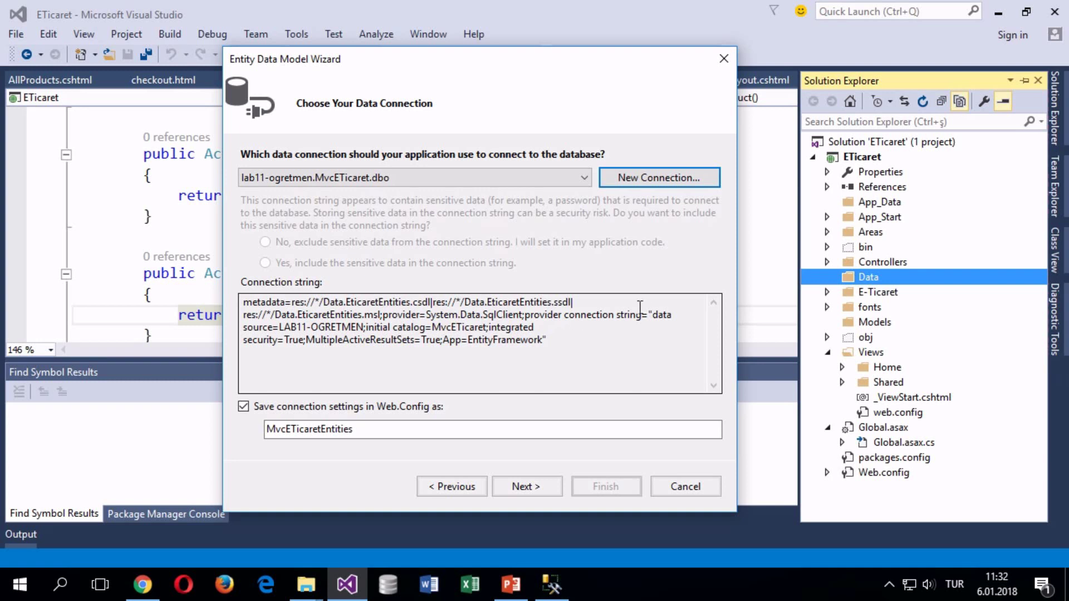
# Step: Examine the data source, initial catalog and MultipleActiveResultSets parts of the generated connection string
pyautogui.moveTo(280, 326); pyautogui.dragTo(357, 327)
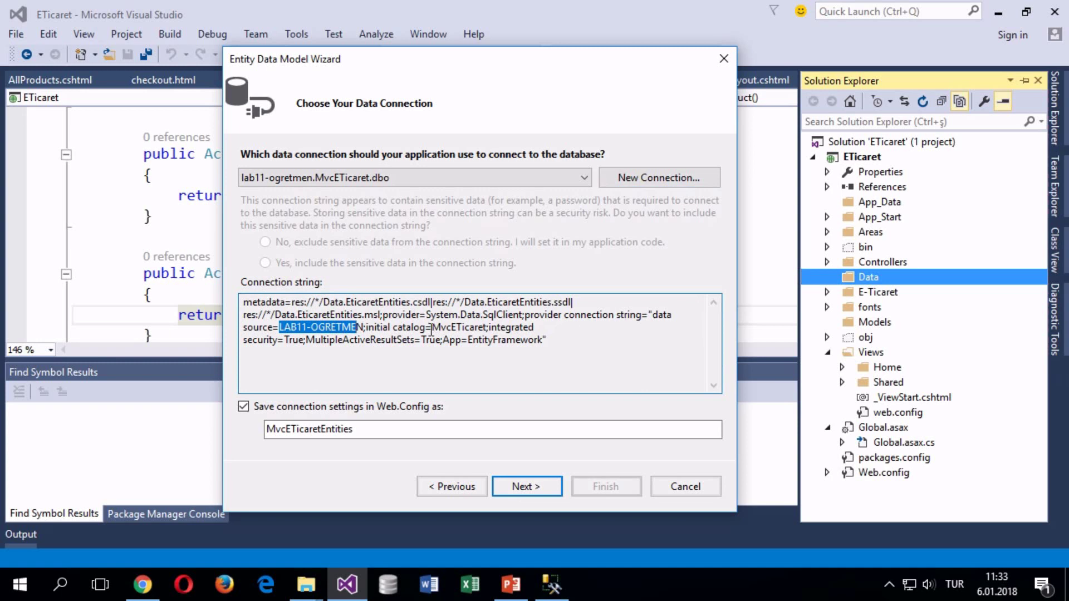
pyautogui.moveTo(431, 326); pyautogui.dragTo(490, 327)
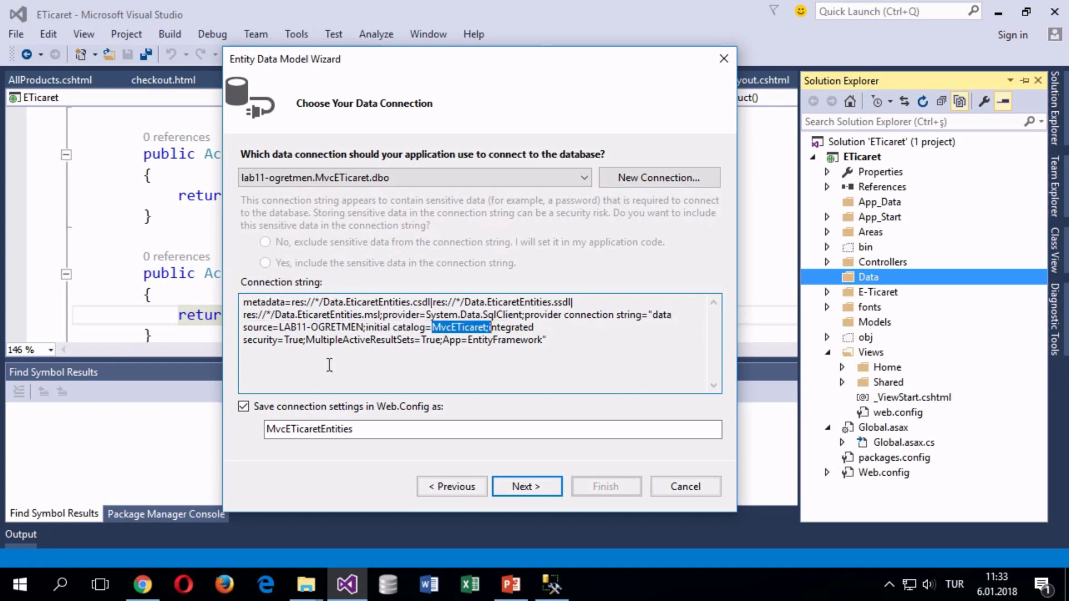
pyautogui.click(314, 340)
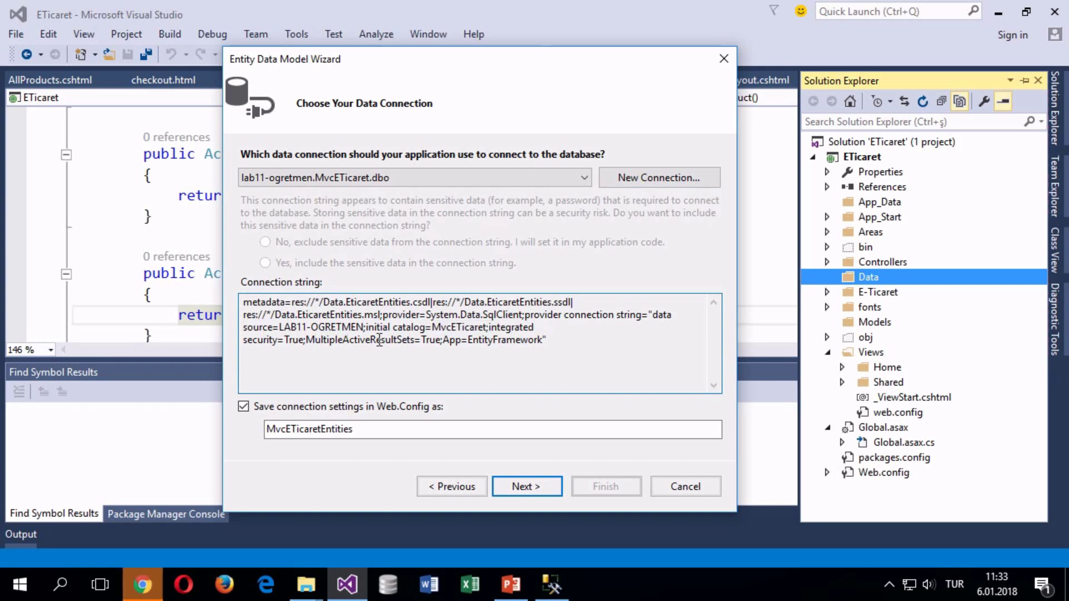
pyautogui.tripleClick(407, 340)
pyautogui.click(407, 340)
pyautogui.moveTo(306, 340); pyautogui.dragTo(441, 345)
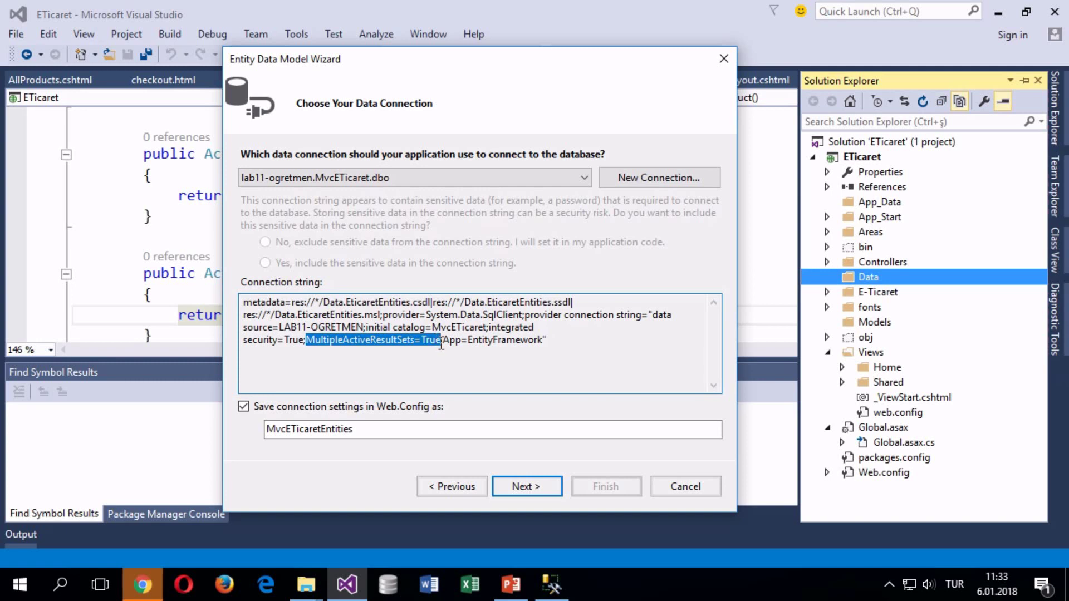
pyautogui.click(444, 341)
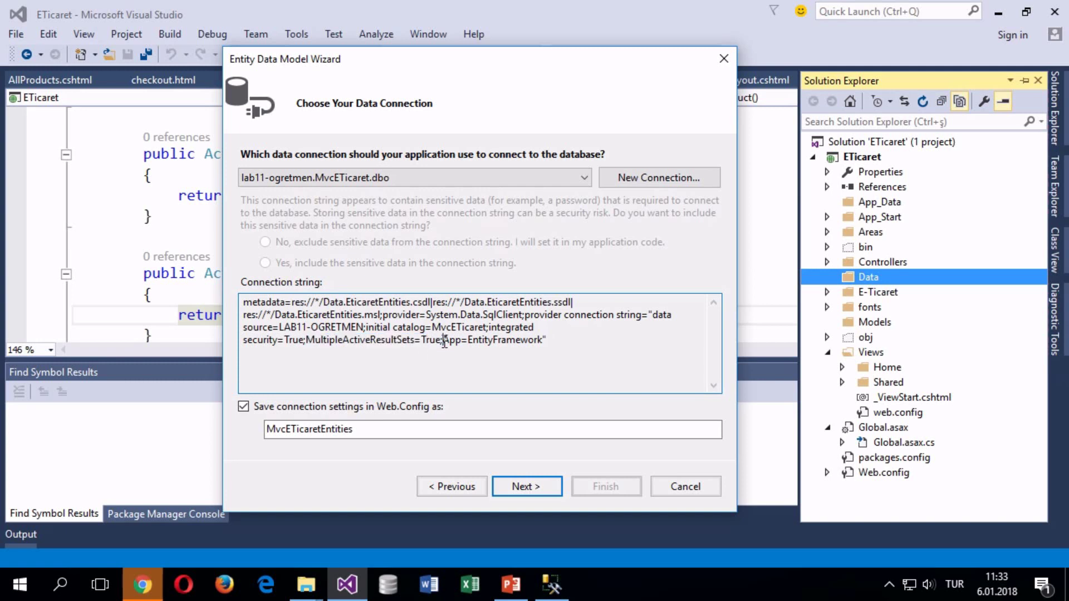
pyautogui.doubleClick(393, 341)
pyautogui.click(392, 341)
pyautogui.doubleClick(381, 339)
pyautogui.click(382, 340)
pyautogui.moveTo(413, 340); pyautogui.dragTo(351, 342)
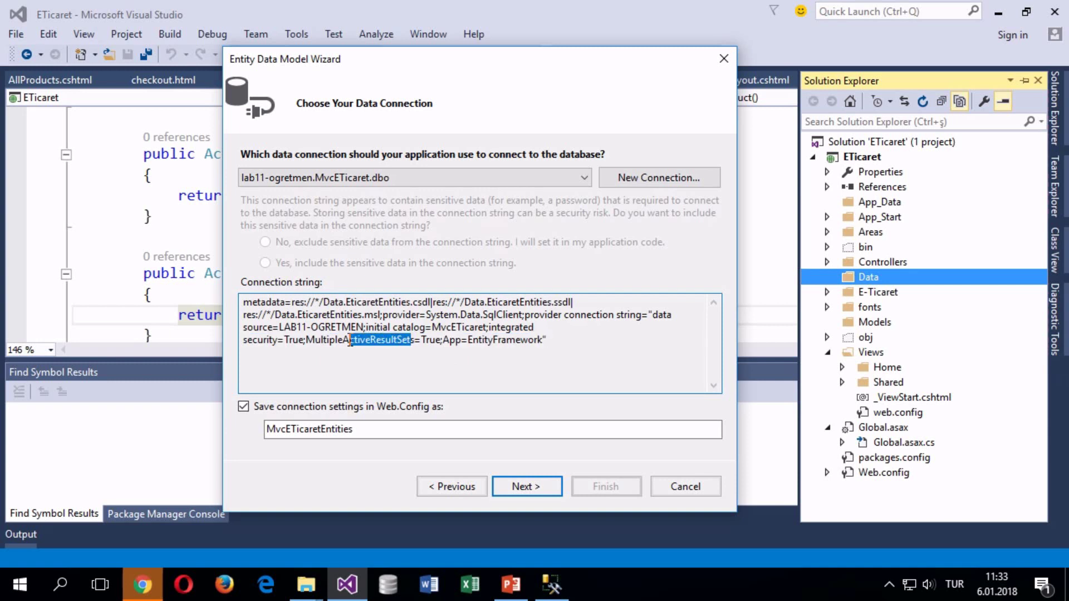
pyautogui.moveTo(305, 341); pyautogui.dragTo(418, 345)
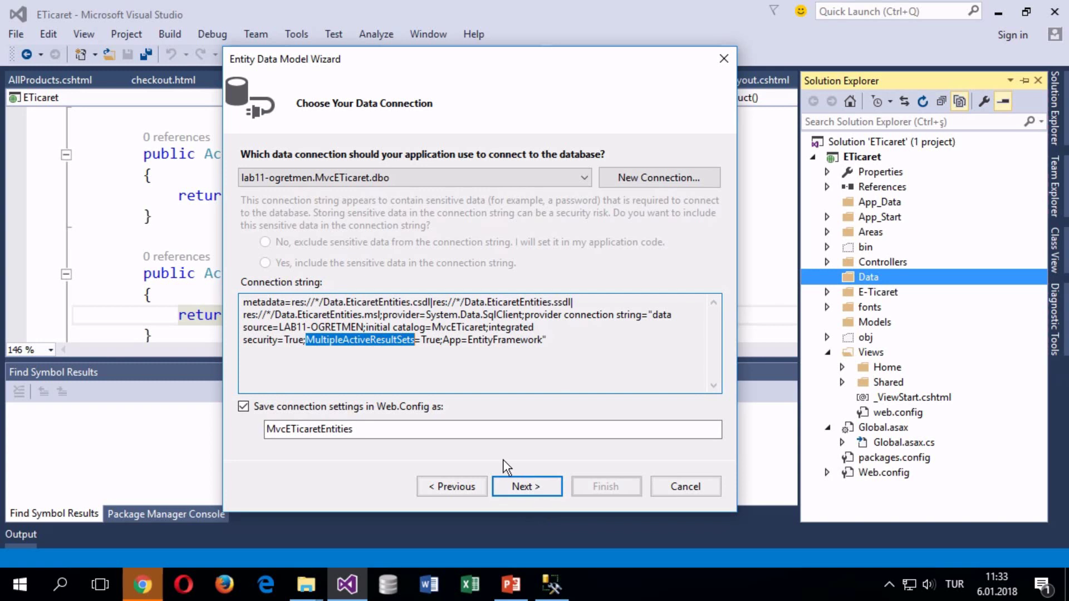
# Step: Continue with Entity Framework 6.x, include all tables in the model, and finish the wizard
pyautogui.click(532, 491)
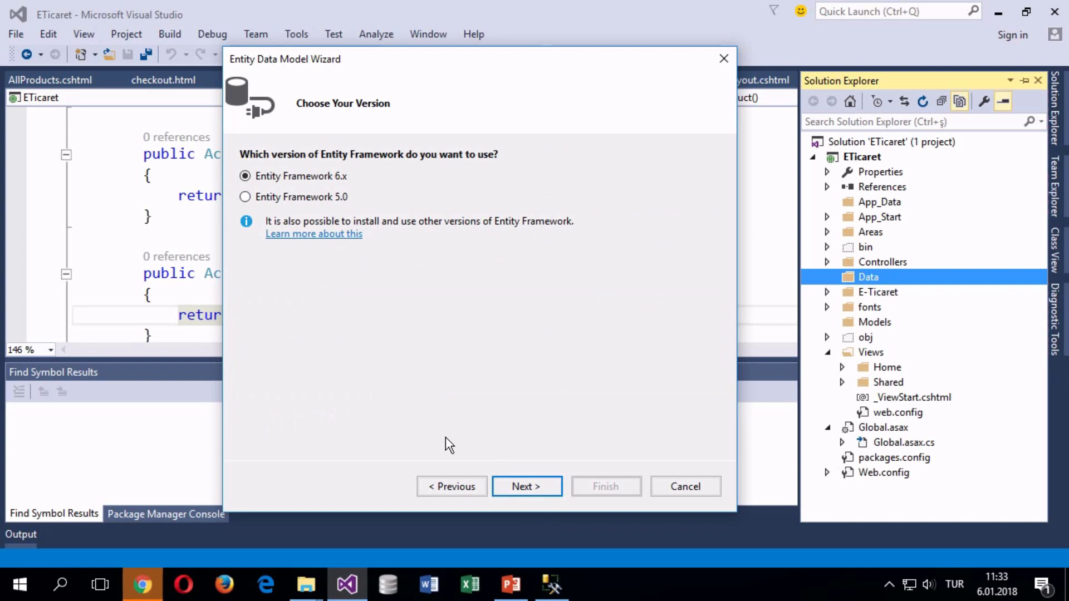
pyautogui.click(521, 498)
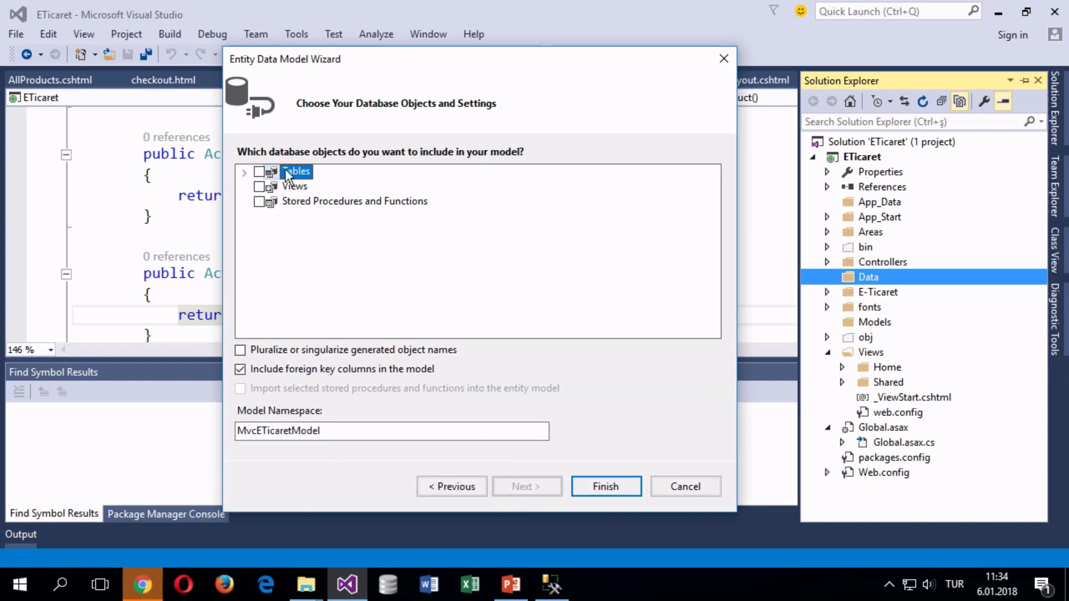
pyautogui.click(249, 173)
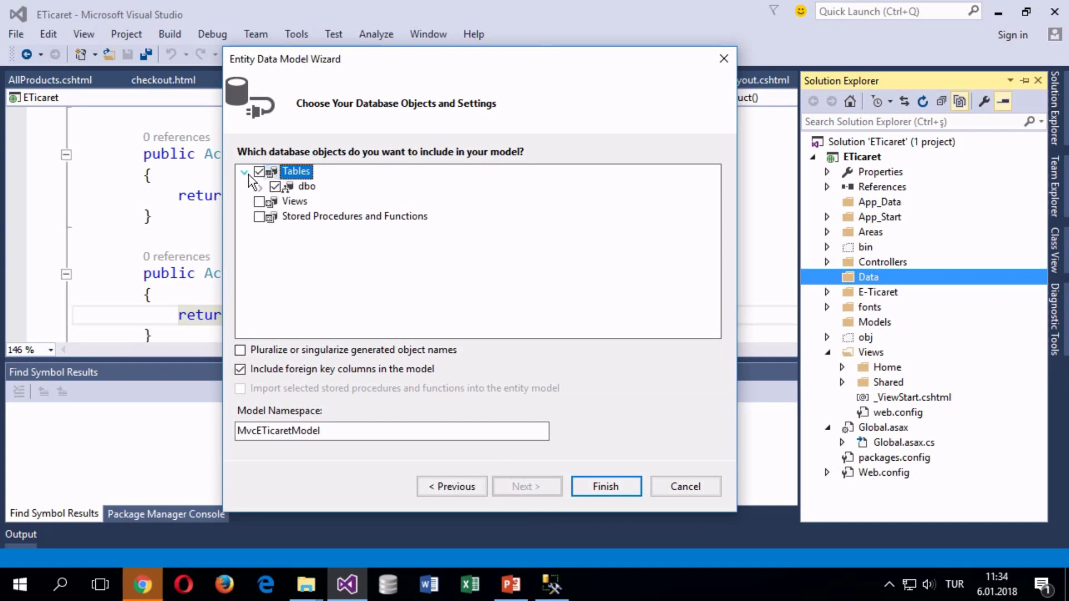
pyautogui.click(248, 173)
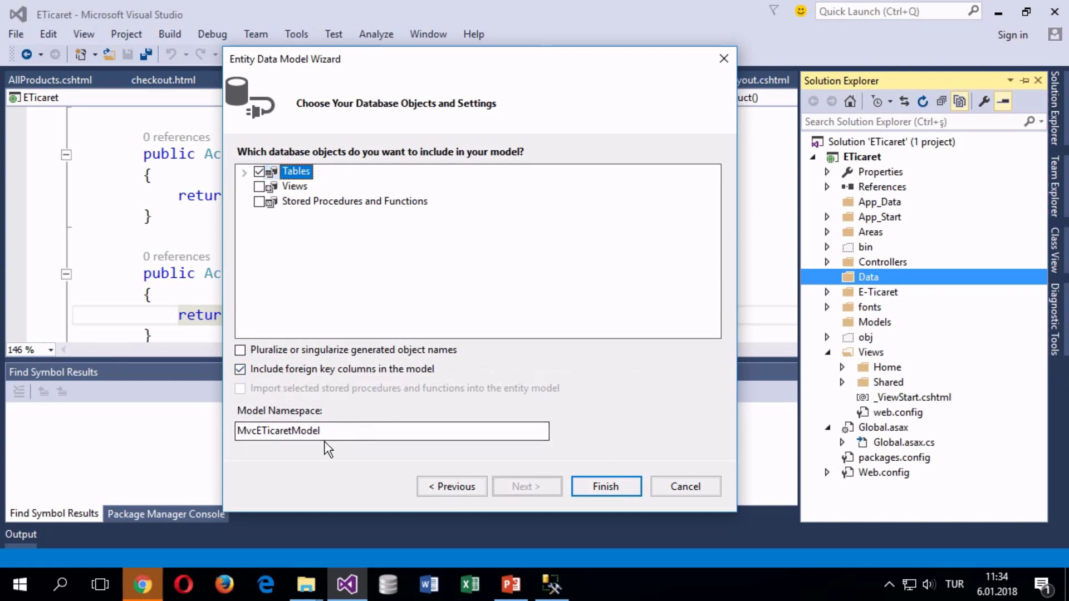
pyautogui.click(617, 483)
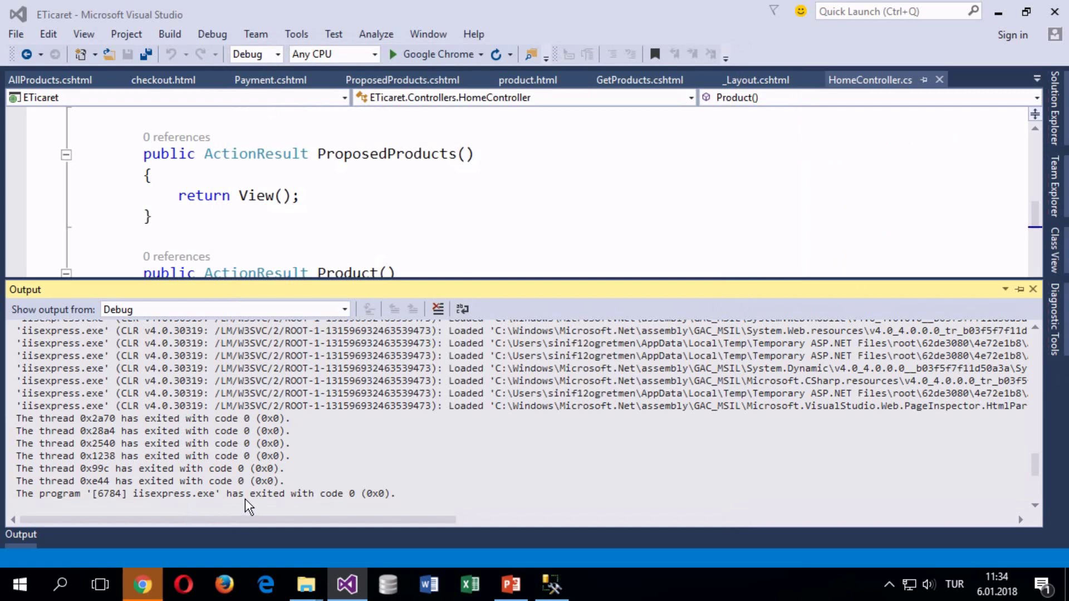
# Step: Switch to Chrome, close the n11.com product page tab, and return to Visual Studio
pyautogui.click(143, 585)
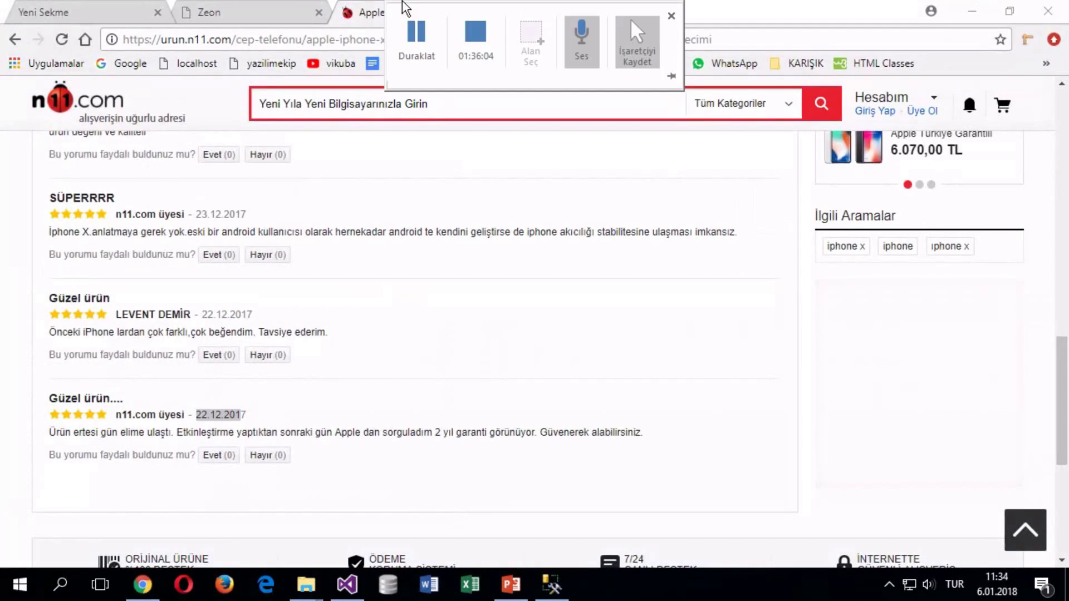
pyautogui.hotkey('ctrl', 'w')
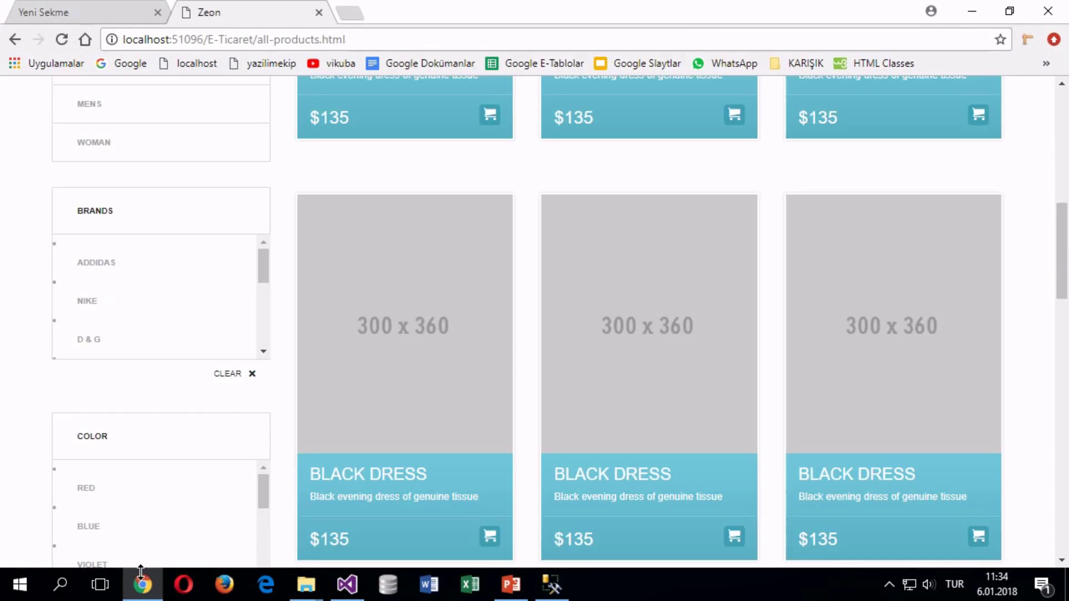
pyautogui.hotkey('alt', 'Tab')
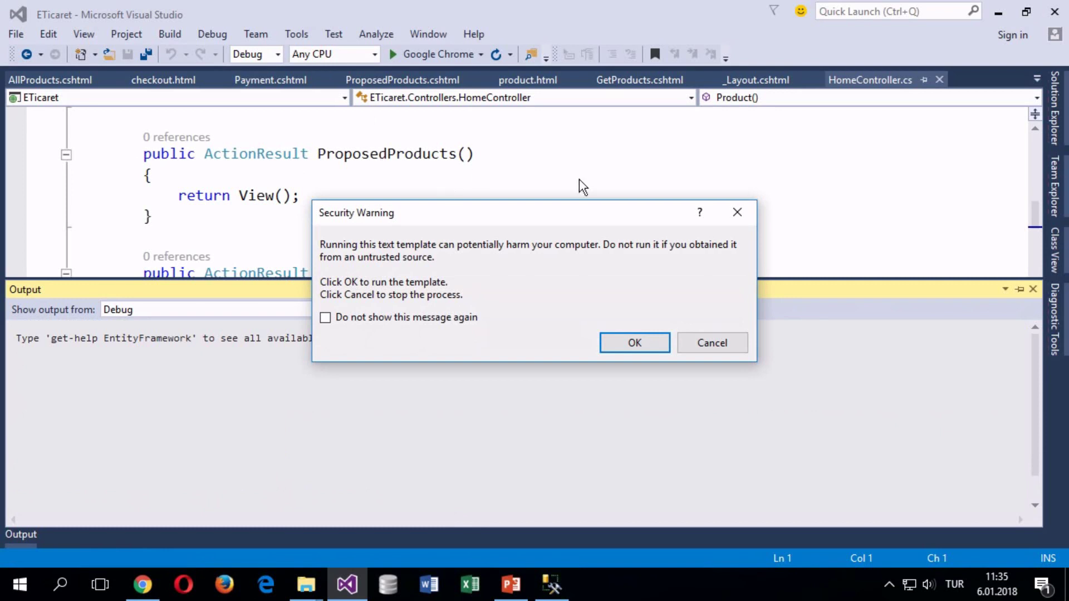
# Step: Allow the text templates to run so the entity model's code is generated
pyautogui.click(625, 346)
pyautogui.click(623, 343)
pyautogui.click(641, 343)
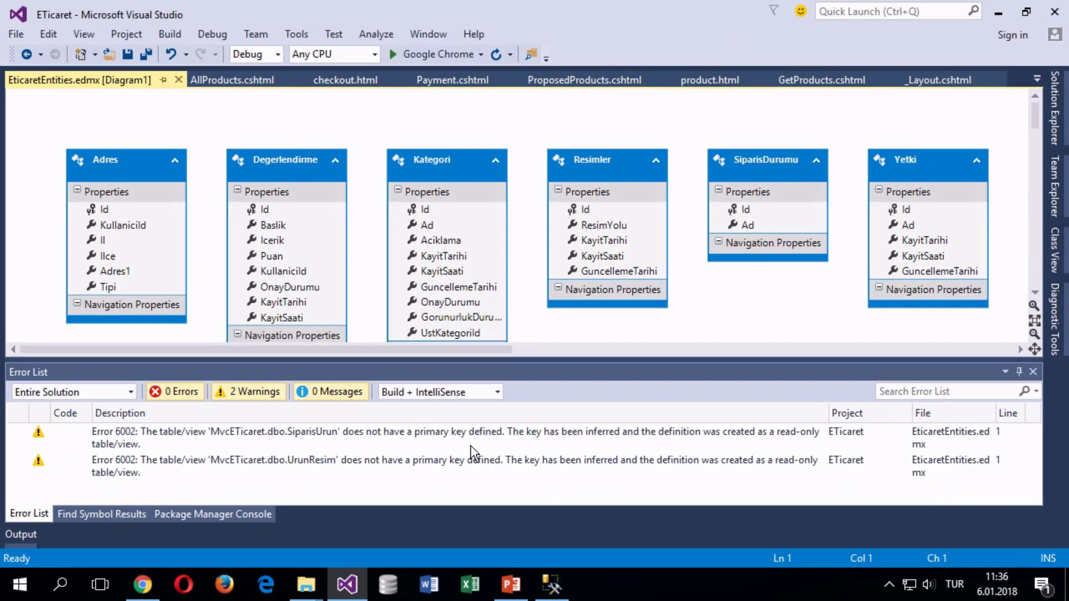
# Step: Examine the model warnings about SiparisUrun and UrunResim, and check the MvcETicaret table list in SQL Server Management Studio
pyautogui.click(396, 447)
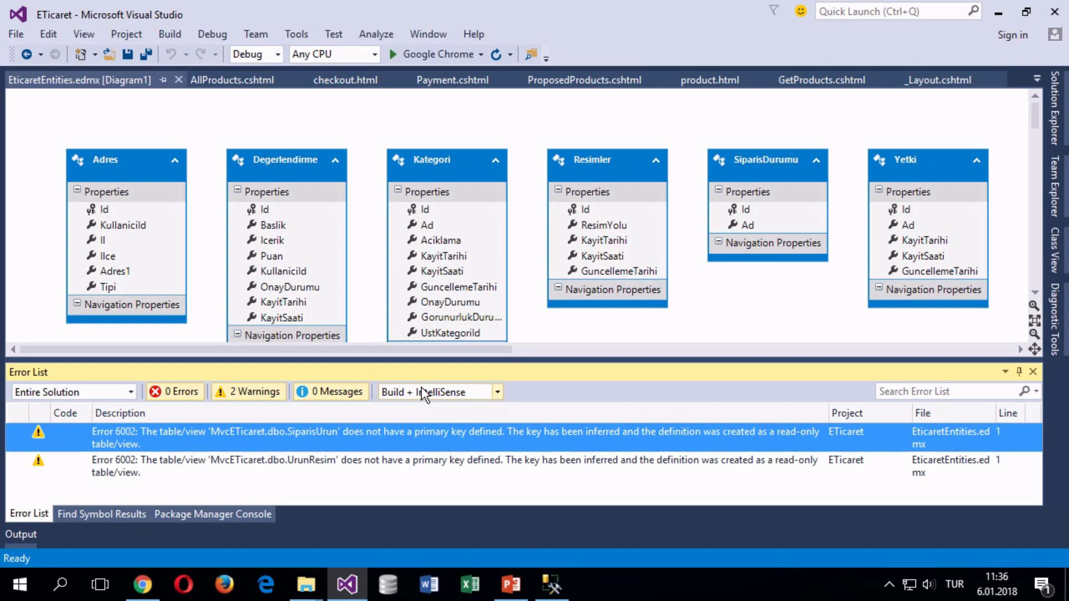
pyautogui.click(463, 306)
pyautogui.click(525, 122)
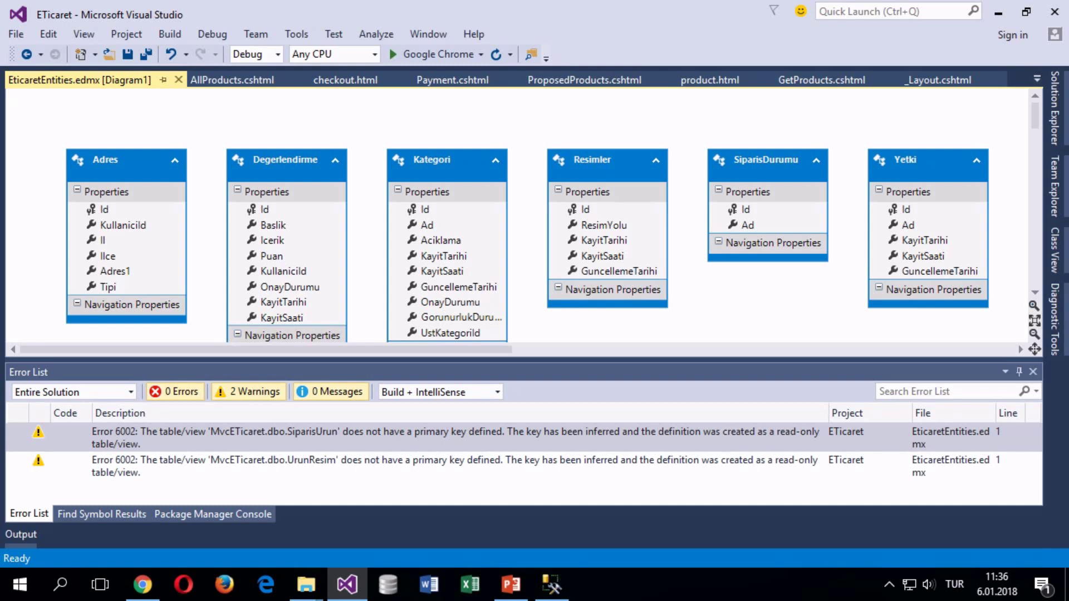
pyautogui.click(552, 585)
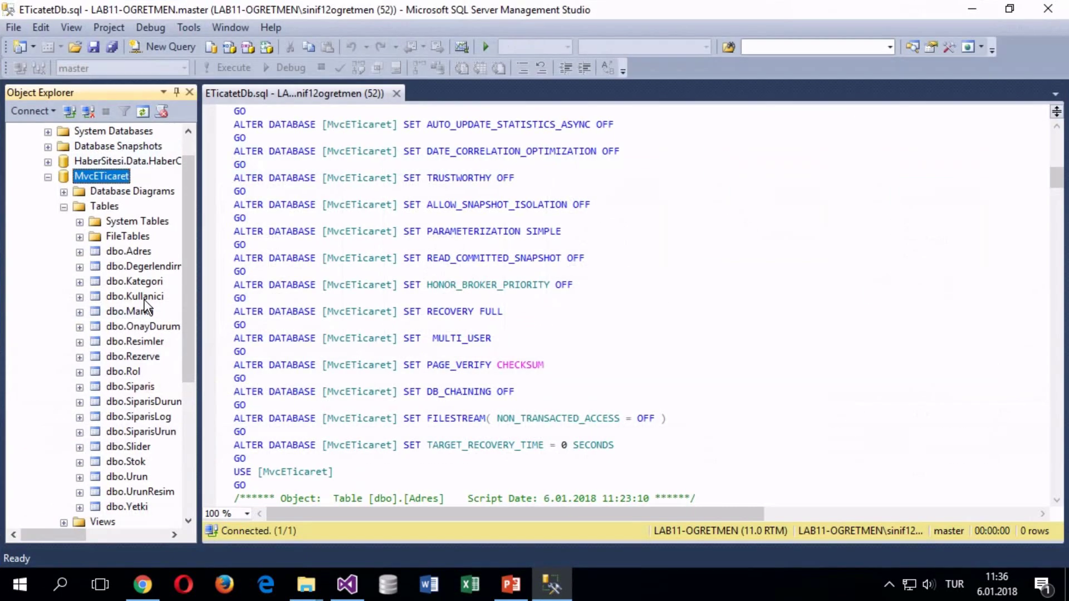
pyautogui.scroll(-2, 161, 368)
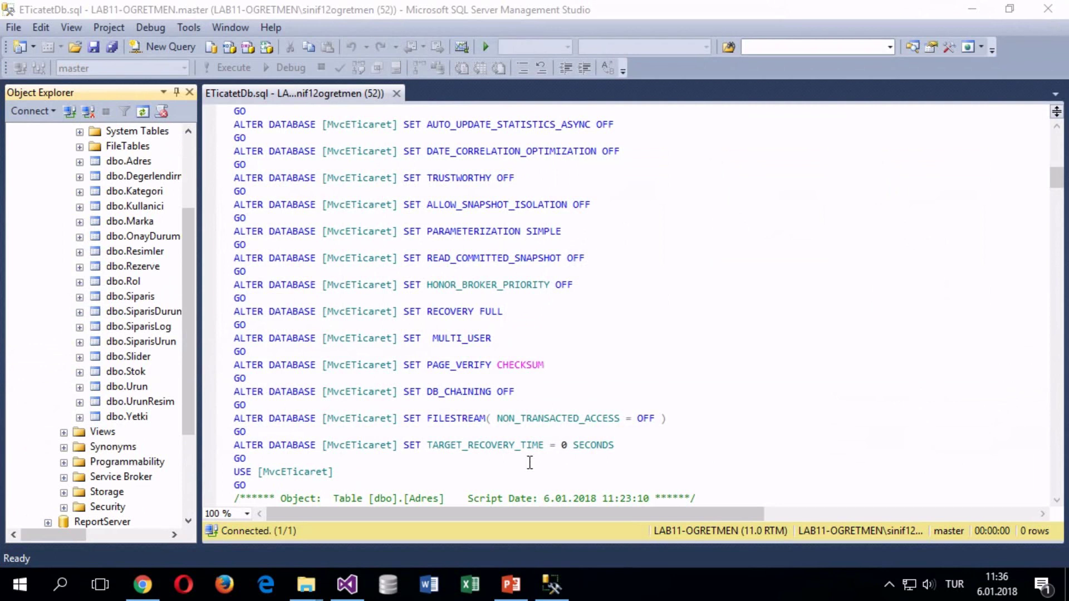
pyautogui.click(553, 584)
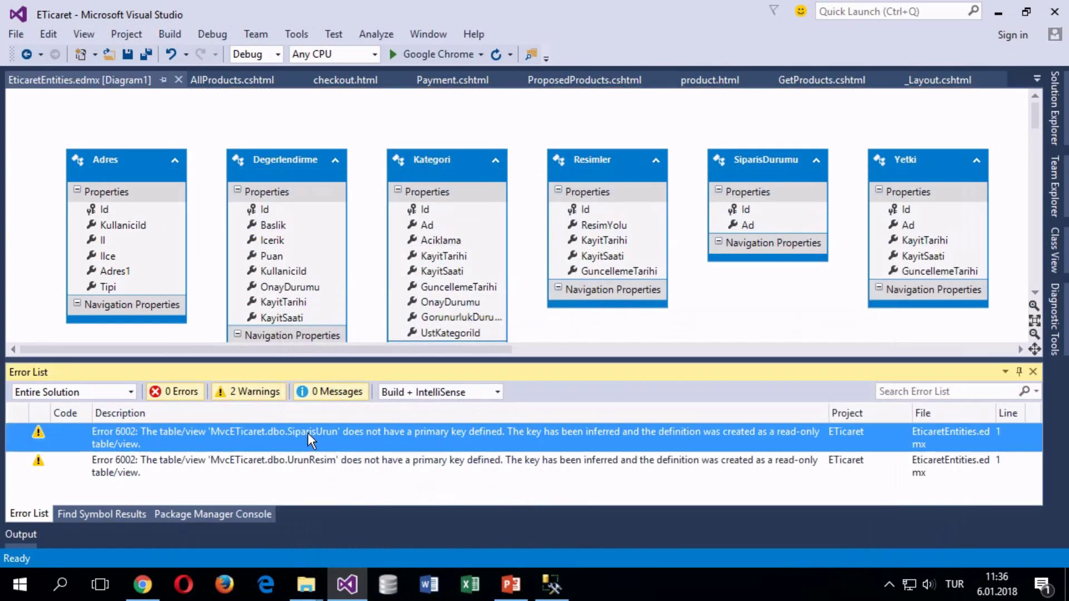
pyautogui.click(313, 467)
pyautogui.click(549, 595)
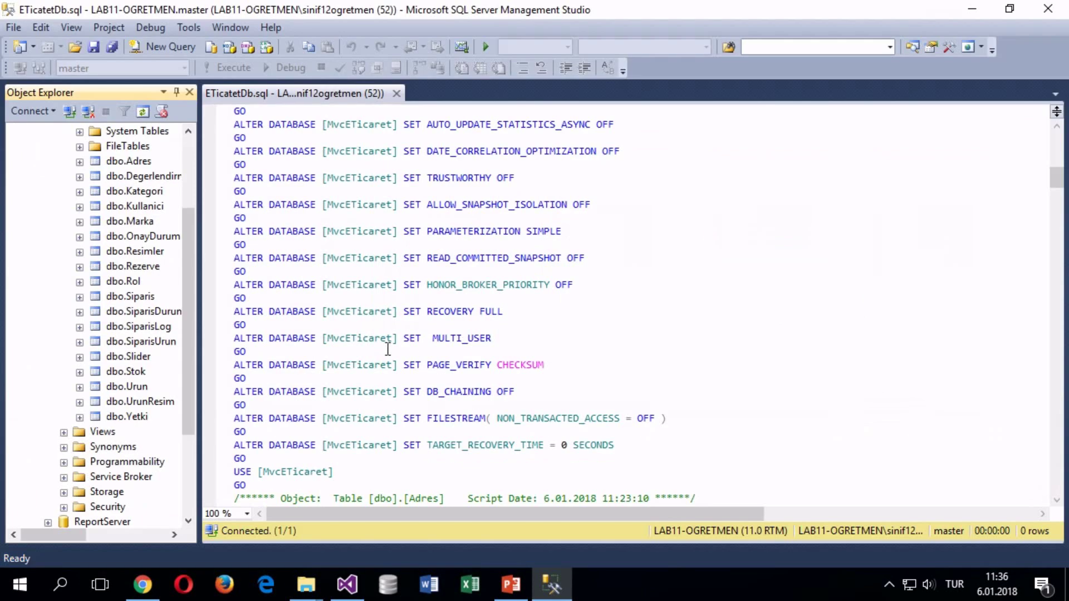
# Step: Widen the object tree to show full table names and open the dbo.SiparisUrun table in design view
pyautogui.click(134, 310)
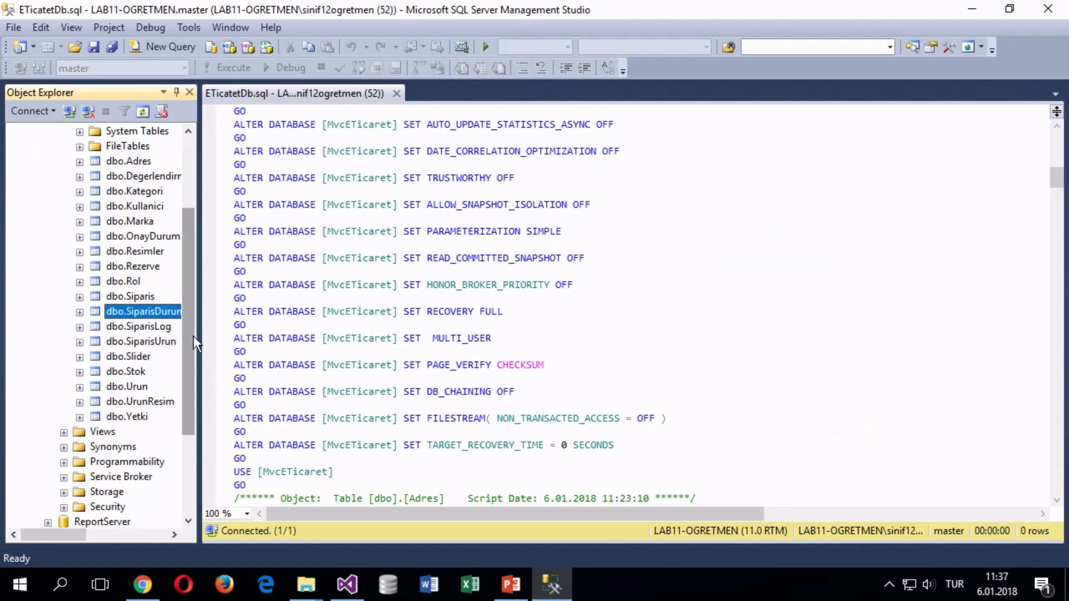
pyautogui.moveTo(200, 341); pyautogui.dragTo(265, 341)
pyautogui.click(167, 344)
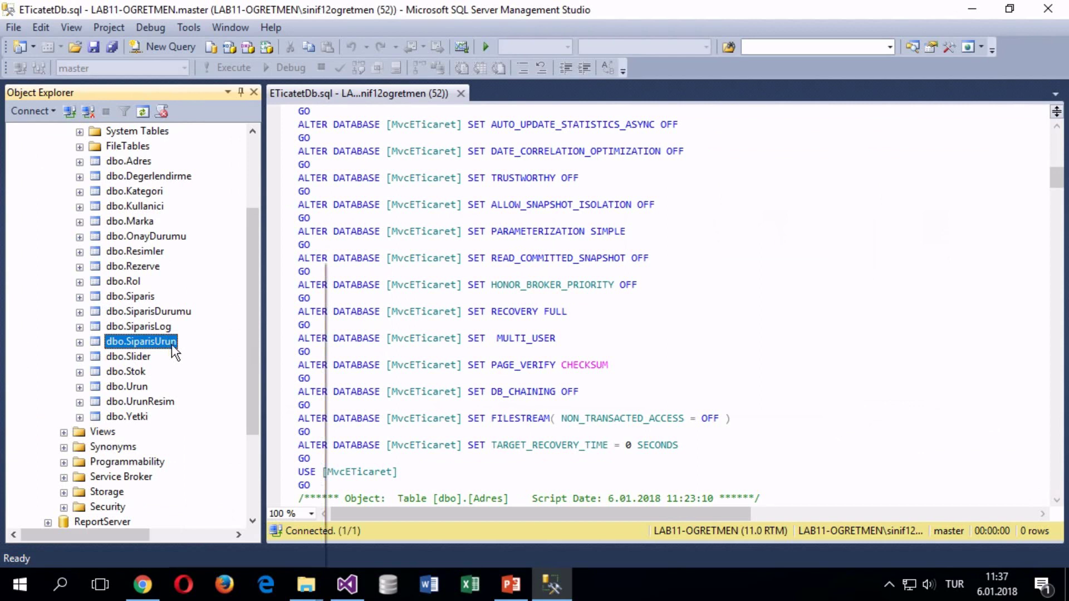
pyautogui.rightClick(172, 344)
pyautogui.click(195, 283)
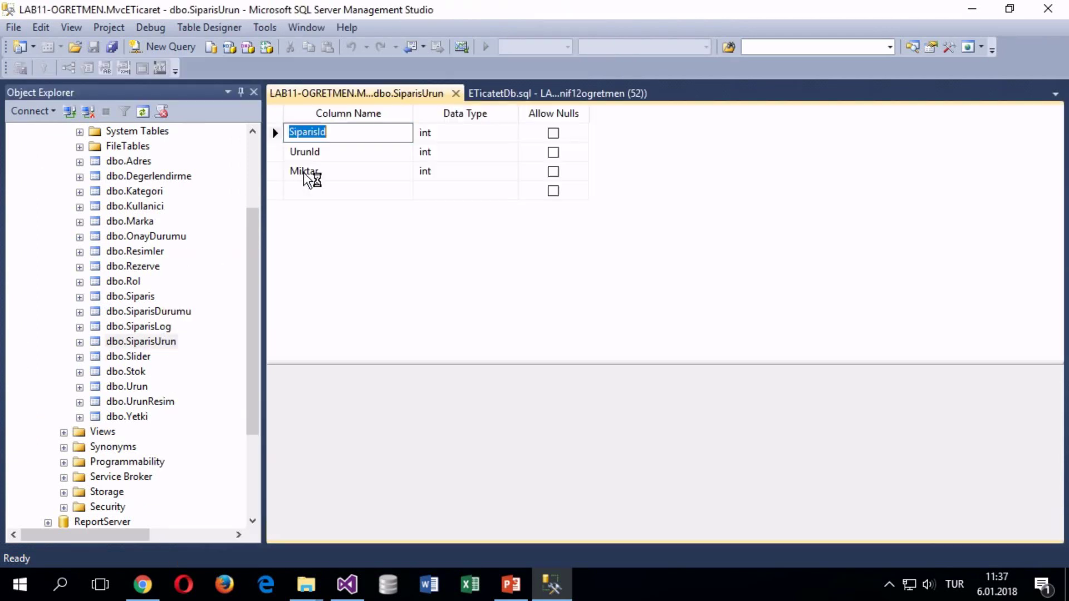
# Step: Add an Id column of type int to the SiparisUrun table and set it as the primary key
pyautogui.click(302, 193)
pyautogui.write('Id')
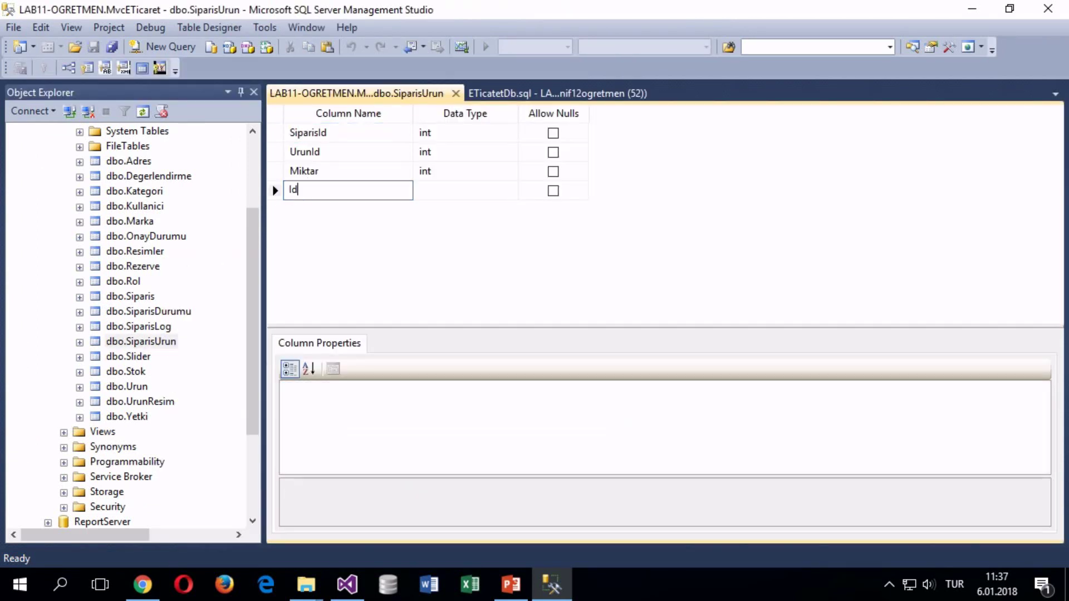
pyautogui.press('Tab')
pyautogui.write('int')
pyautogui.press('Tab')
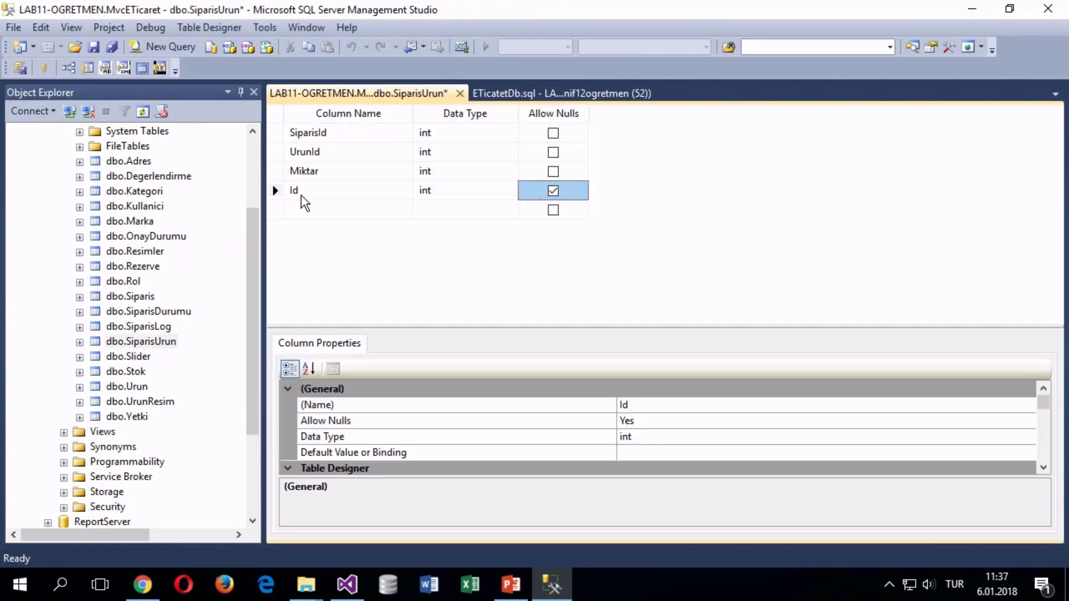
pyautogui.click(274, 191)
pyautogui.rightClick(275, 192)
pyautogui.click(294, 207)
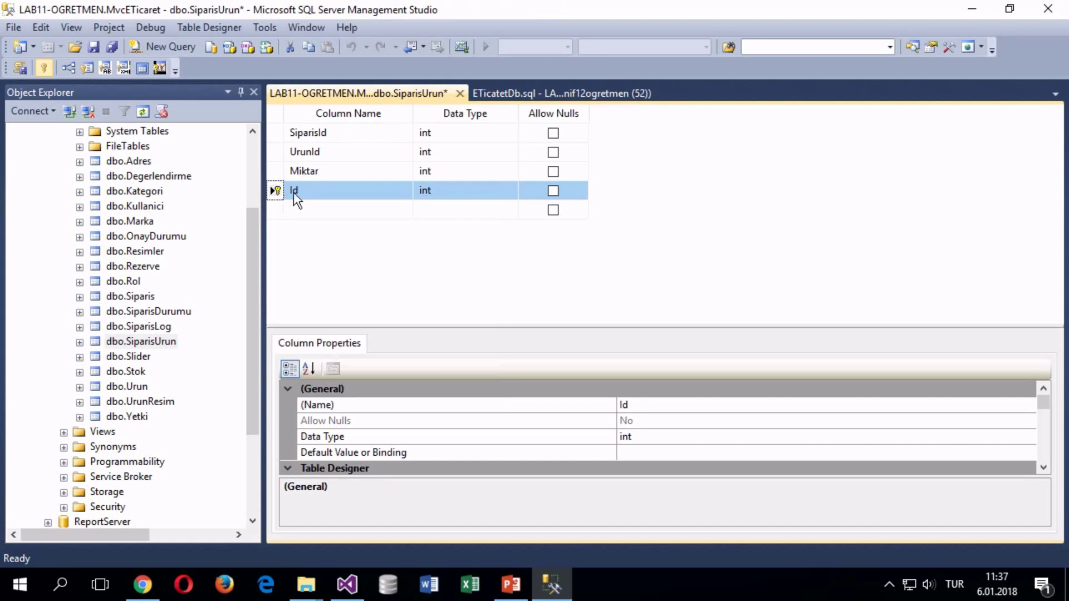
# Step: Set Is Identity to Yes for SiparisUrun's Id column, and save and close the table design
pyautogui.scroll(-1, 643, 450)
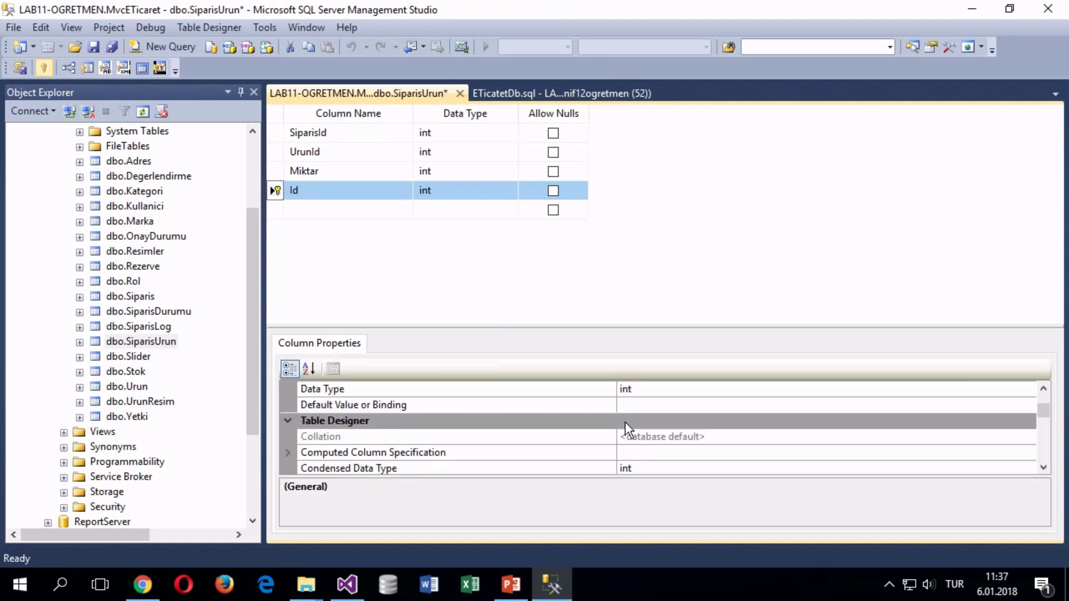
pyautogui.scroll(-2, 633, 467)
pyautogui.click(634, 466)
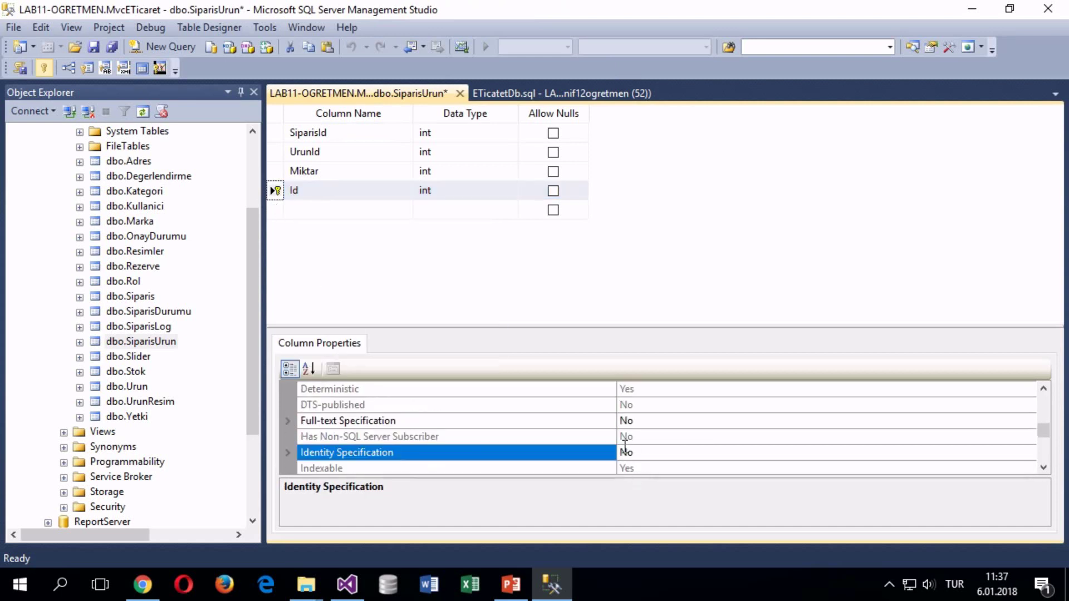
pyautogui.doubleClick(602, 450)
pyautogui.scroll(-2, 657, 435)
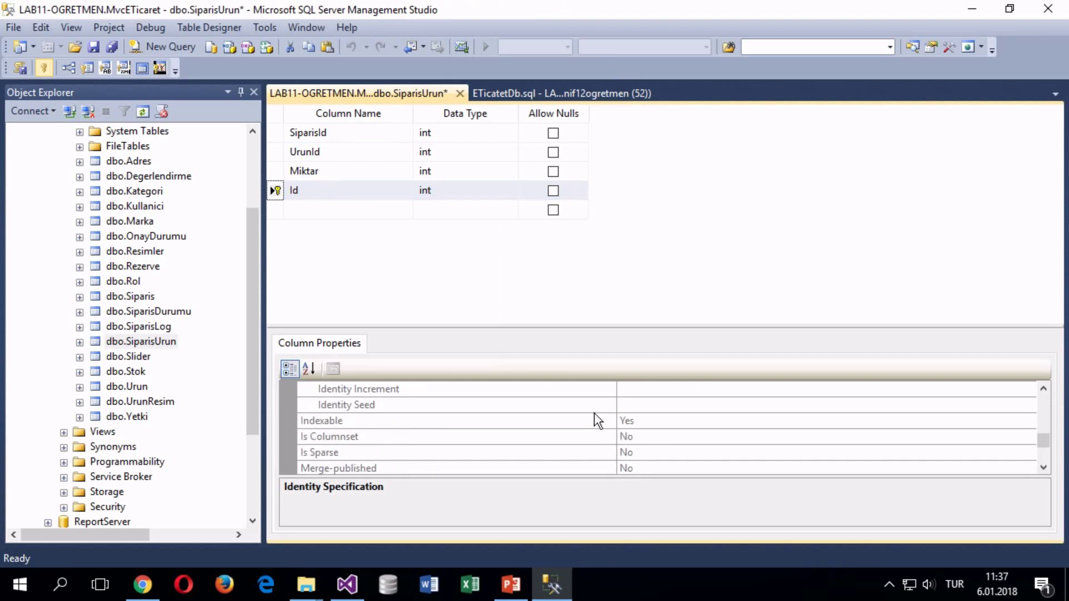
pyautogui.scroll(-2, 587, 428)
pyautogui.scroll(3, 583, 443)
pyautogui.click(582, 438)
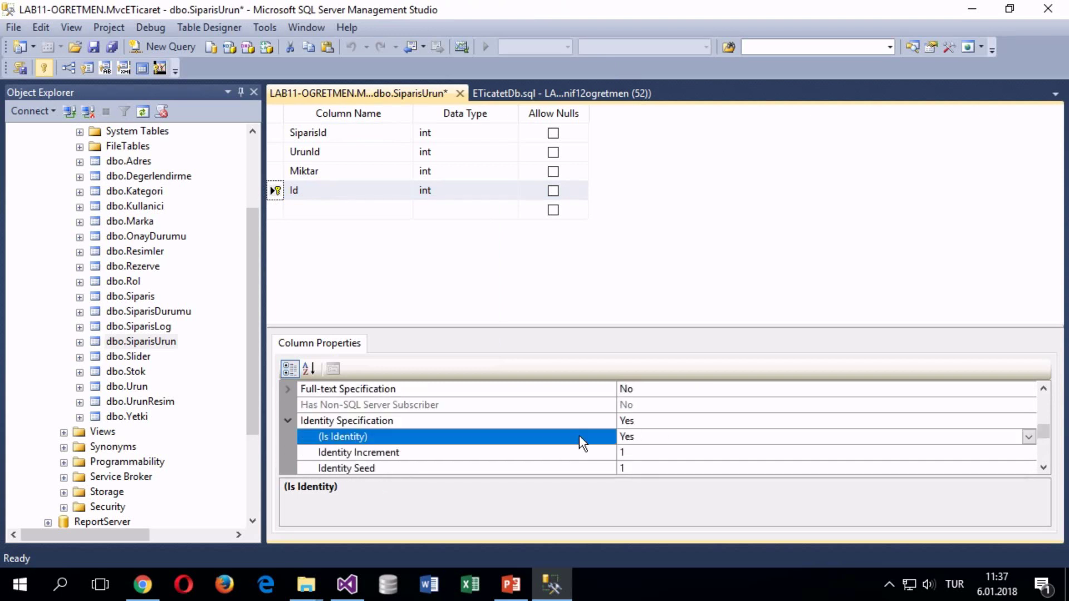
pyautogui.doubleClick(640, 438)
pyautogui.hotkey('ctrl', 's')
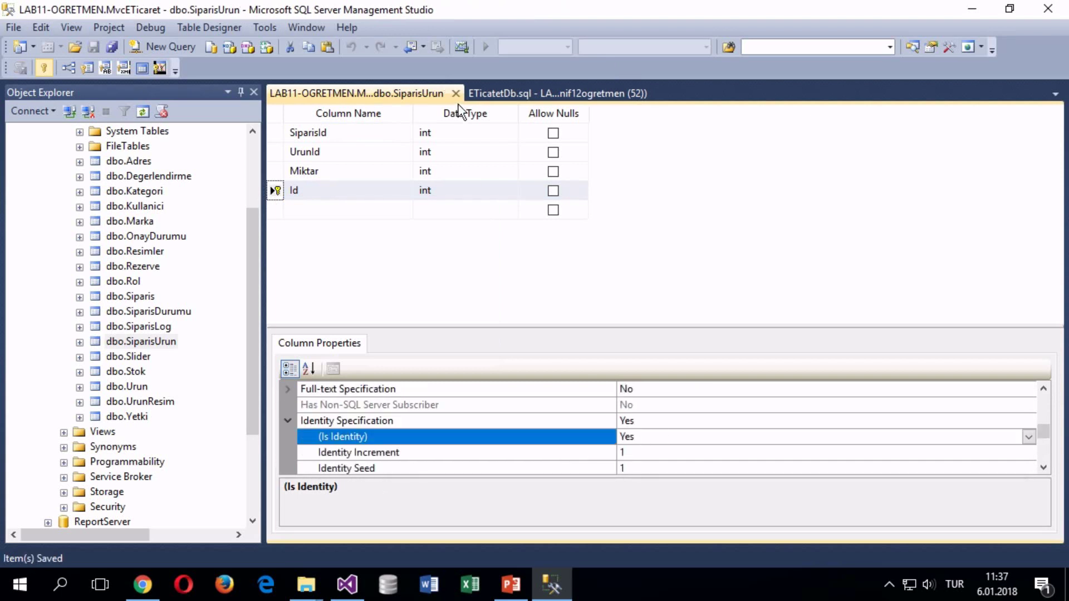
pyautogui.click(456, 94)
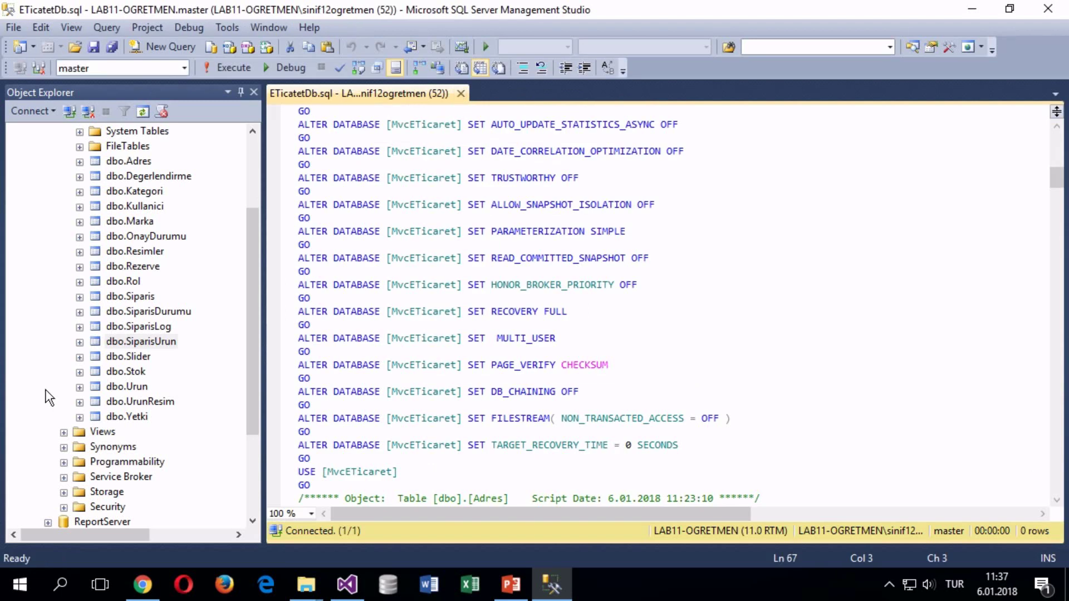
# Step: Open the dbo.UrunResim table in design view
pyautogui.hotkey('alt', 'Tab')
pyautogui.hotkey('alt', 'Tab')
pyautogui.click(137, 402)
pyautogui.rightClick(137, 402)
pyautogui.click(164, 288)
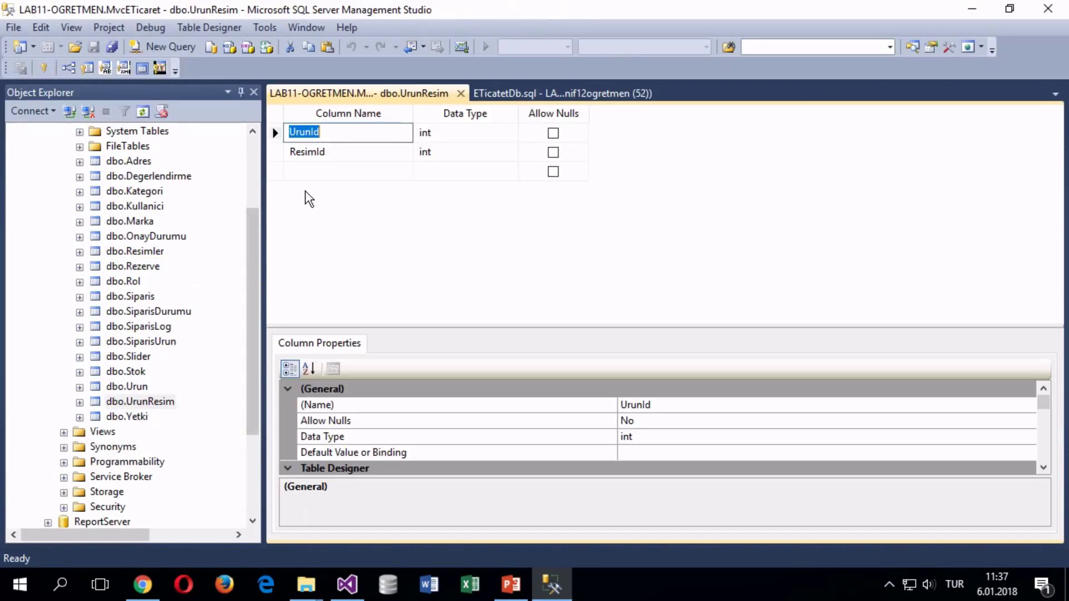
# Step: Add an Id column of type int to the UrunResim table and set it as the primary key
pyautogui.click(325, 171)
pyautogui.write('Id')
pyautogui.press('Tab')
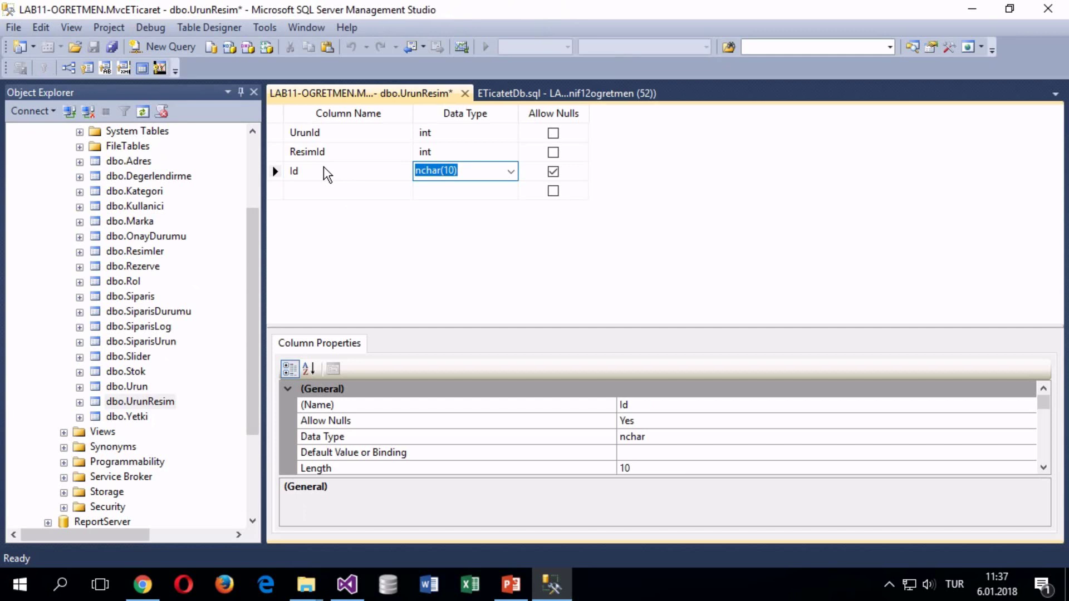
pyautogui.write('int')
pyautogui.press('Tab')
pyautogui.click(289, 171)
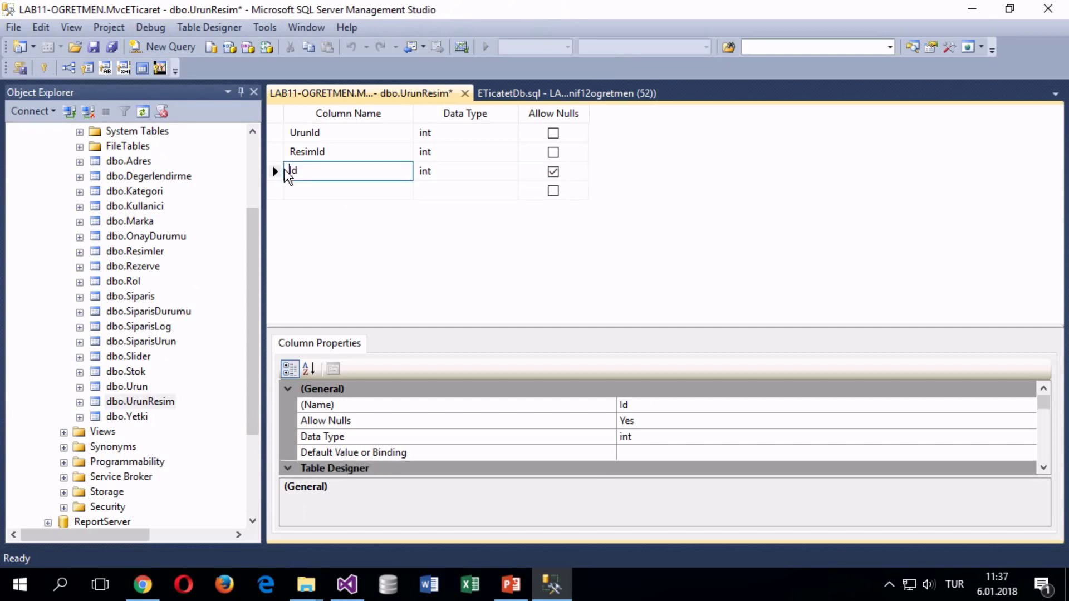
pyautogui.click(278, 169)
pyautogui.rightClick(281, 169)
pyautogui.click(334, 179)
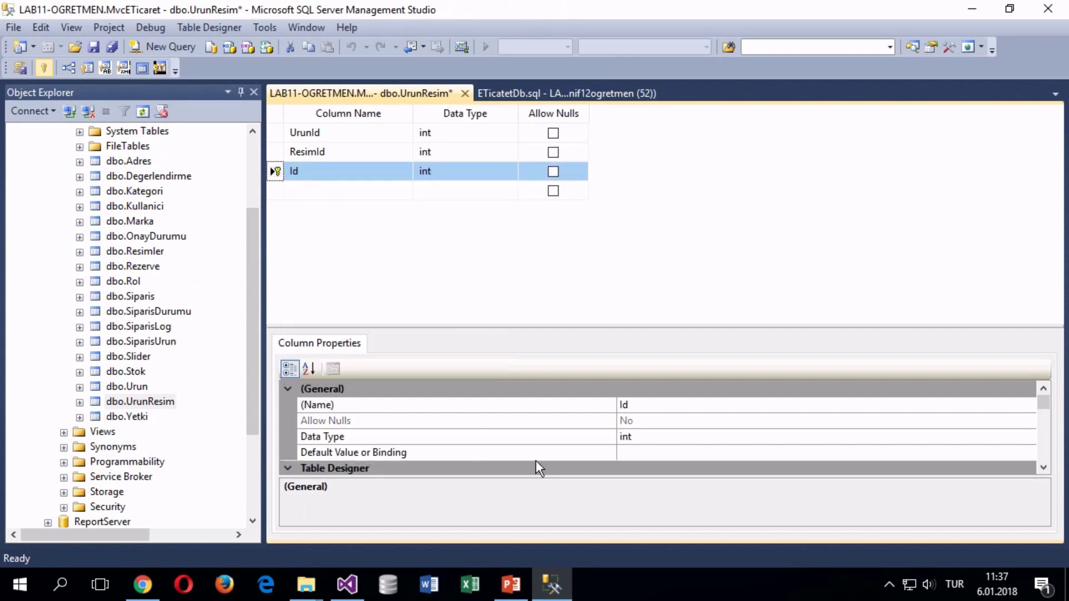
# Step: Set Is Identity to Yes for UrunResim's Id column, and save and close the table design
pyautogui.scroll(-2, 540, 456)
pyautogui.scroll(-2, 473, 448)
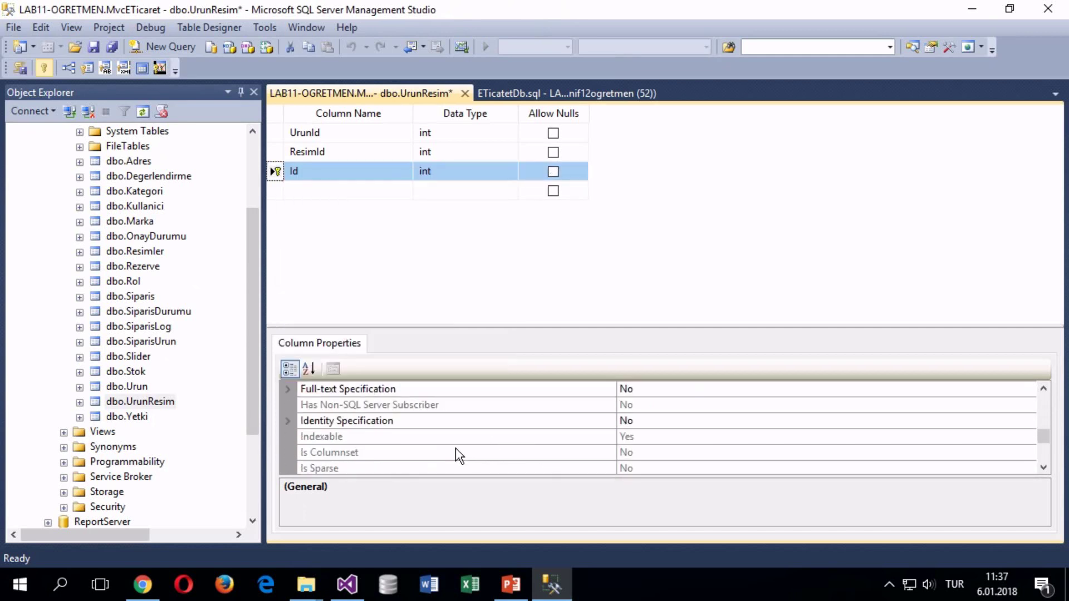
pyautogui.doubleClick(377, 421)
pyautogui.click(642, 436)
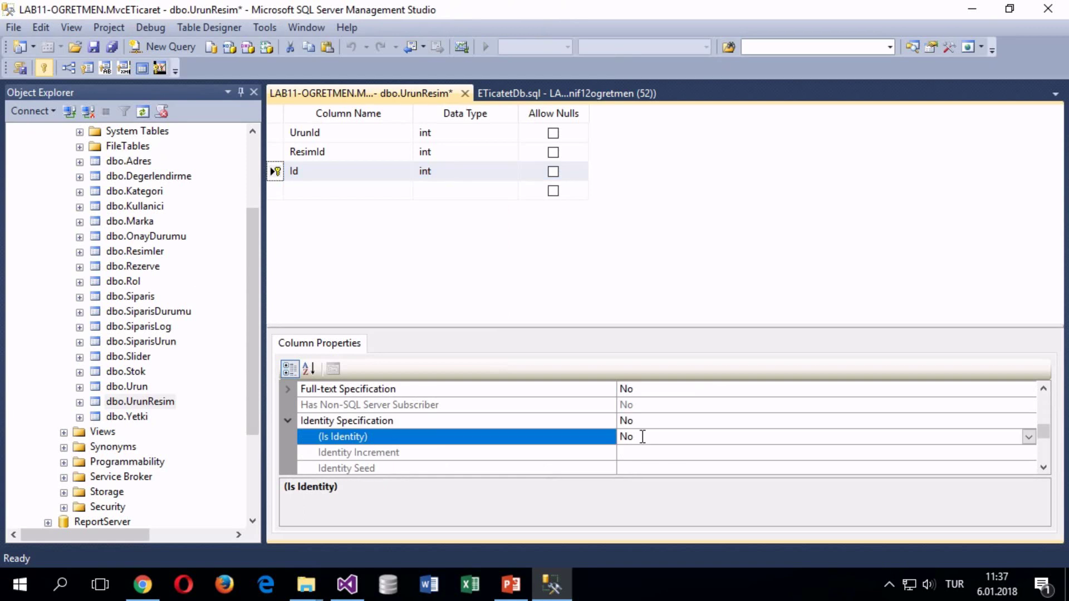
pyautogui.doubleClick(618, 437)
pyautogui.hotkey('ctrl', 's')
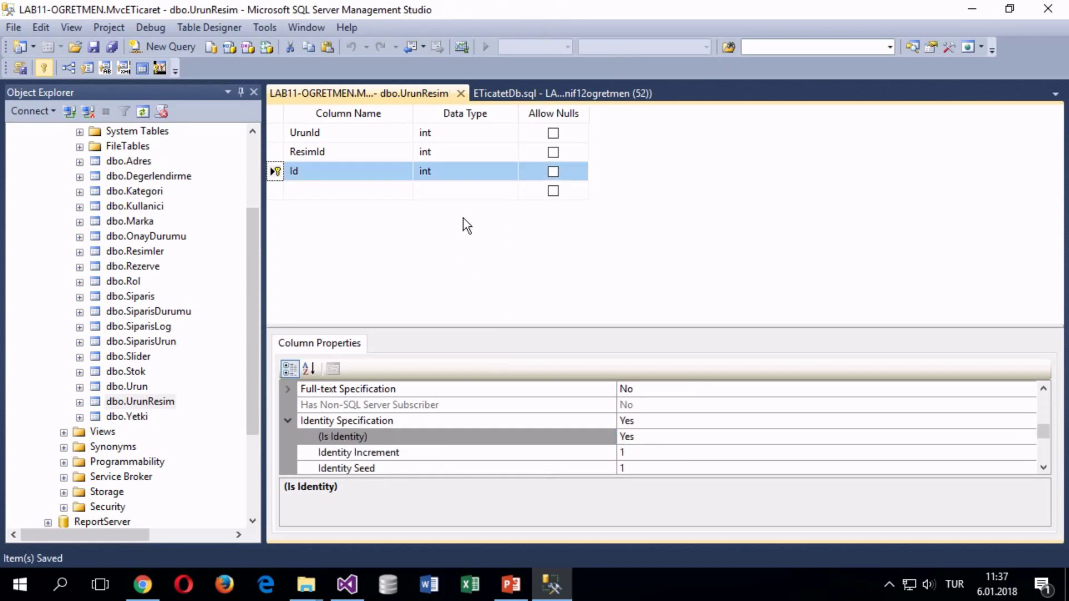
pyautogui.click(460, 93)
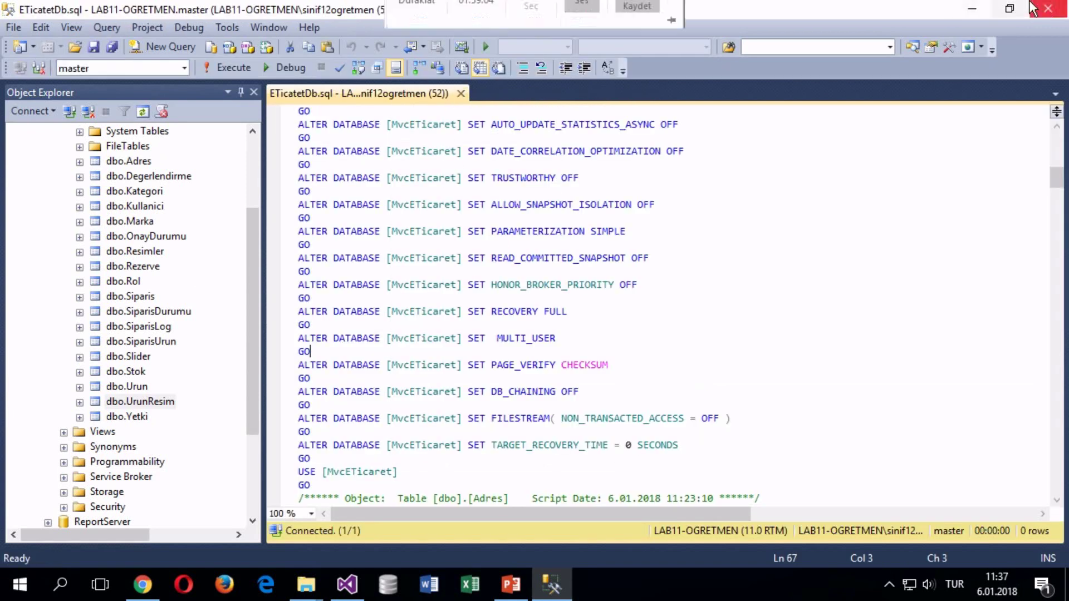
# Step: Minimize SQL Server Management Studio to return to Visual Studio and close the EticaretEntities.edmx diagram
pyautogui.click(972, 9)
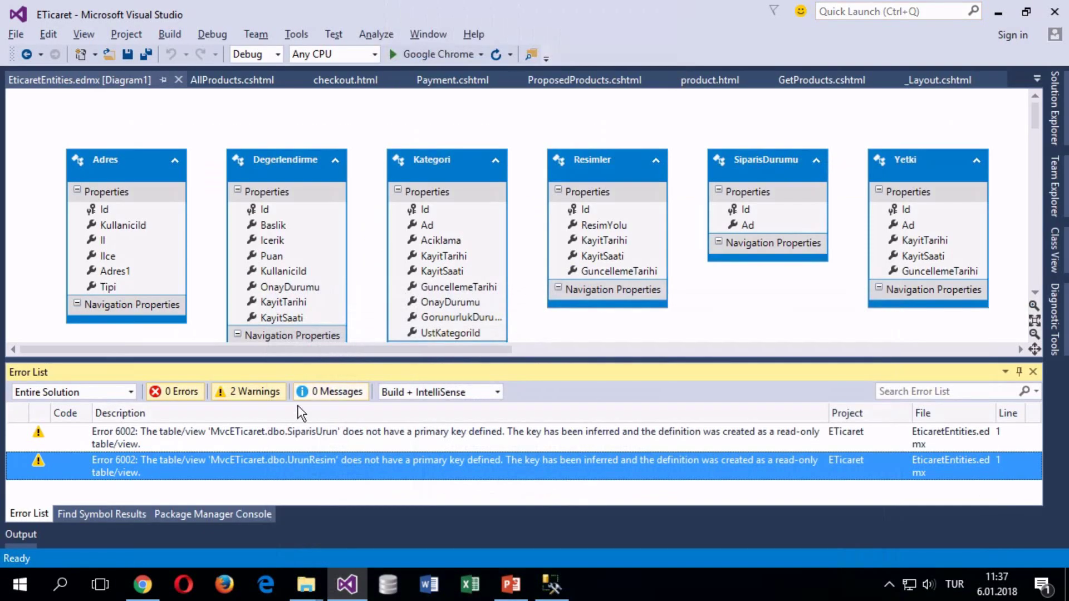
pyautogui.click(394, 159)
pyautogui.click(394, 158)
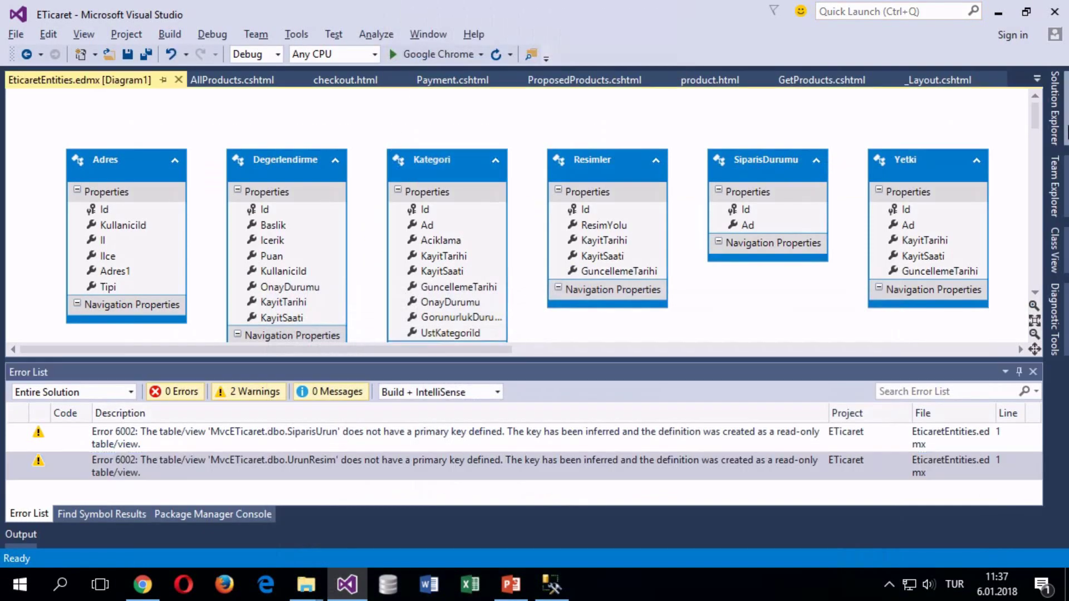
pyautogui.rightClick(267, 129)
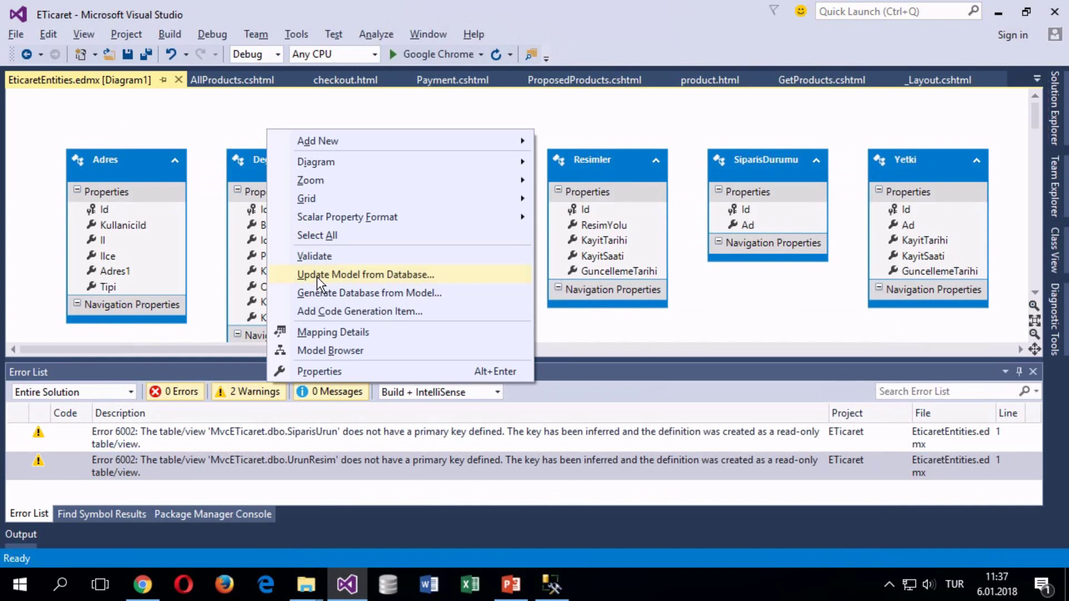
pyautogui.rightClick(183, 117)
pyautogui.click(163, 112)
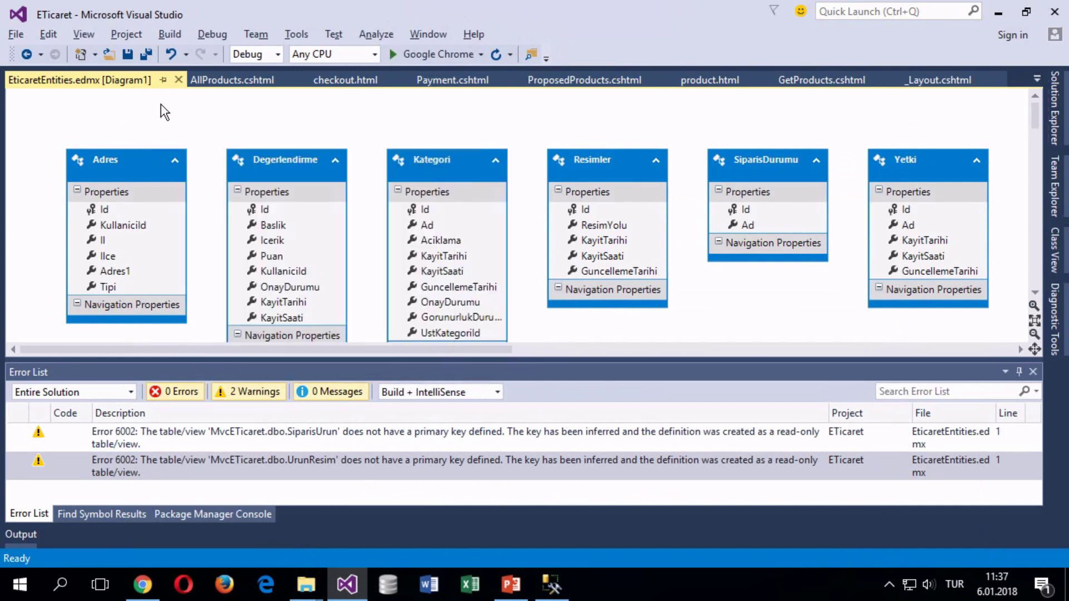
pyautogui.click(178, 80)
# Step: Collapse References, EticaretEntities.Context.tt and EticaretEntities.tt in the project's file tree
pyautogui.click(1054, 105)
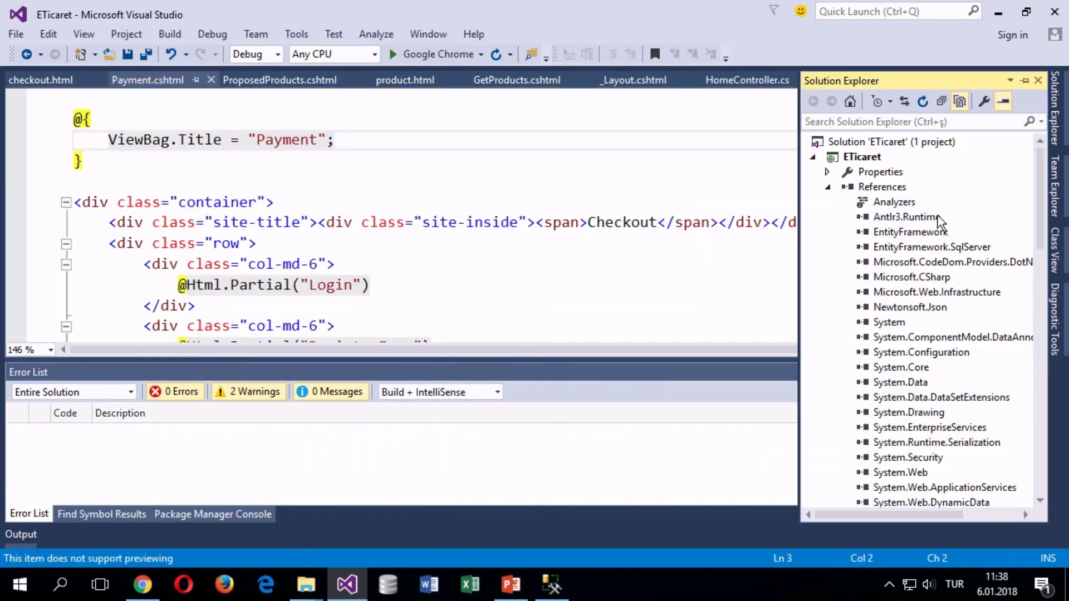
pyautogui.click(828, 187)
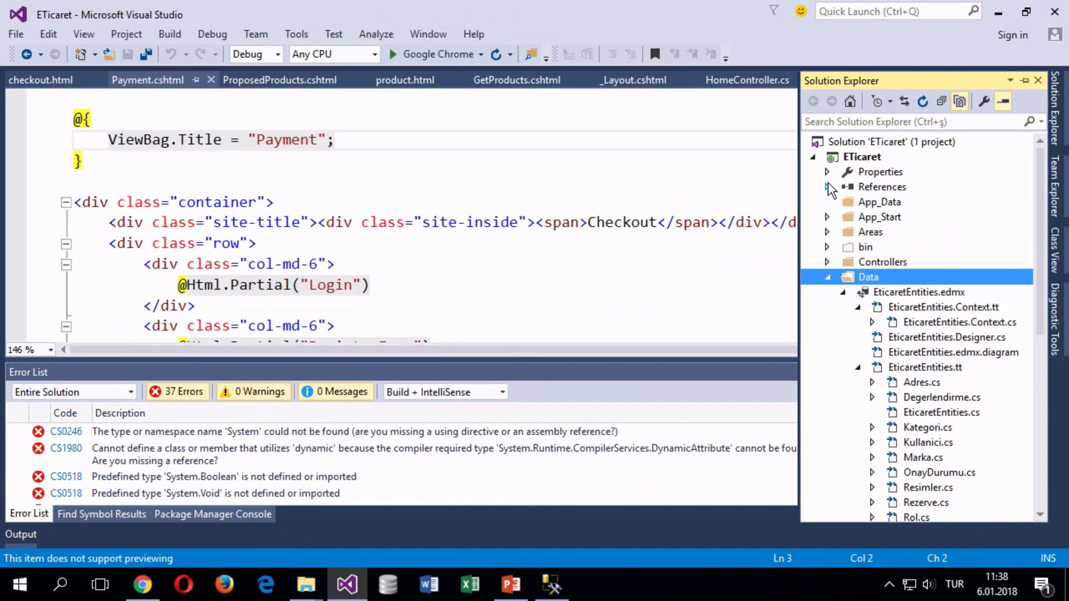
pyautogui.click(858, 307)
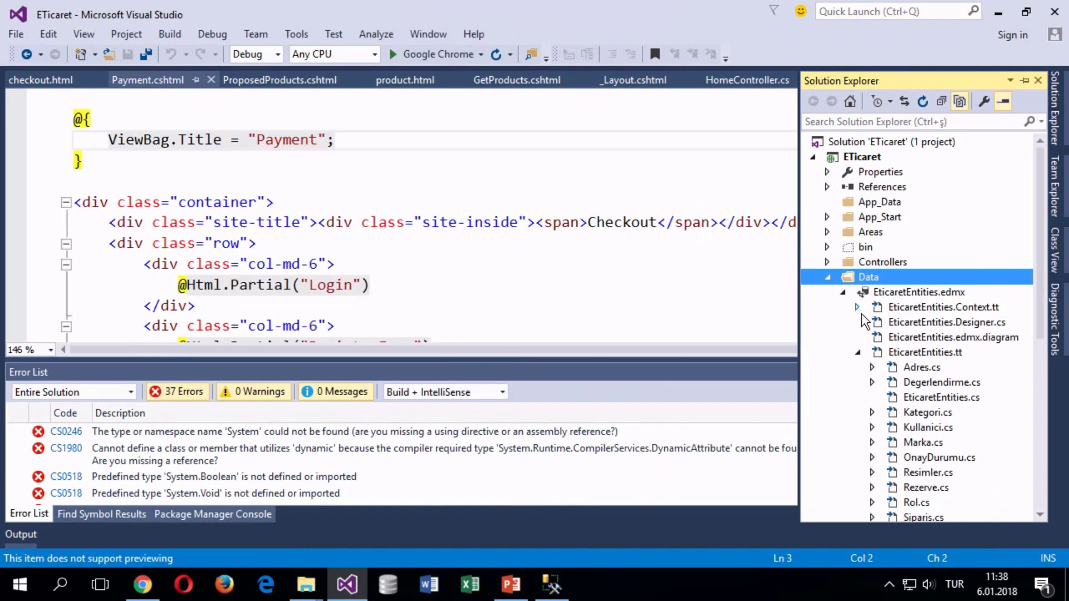
pyautogui.click(857, 353)
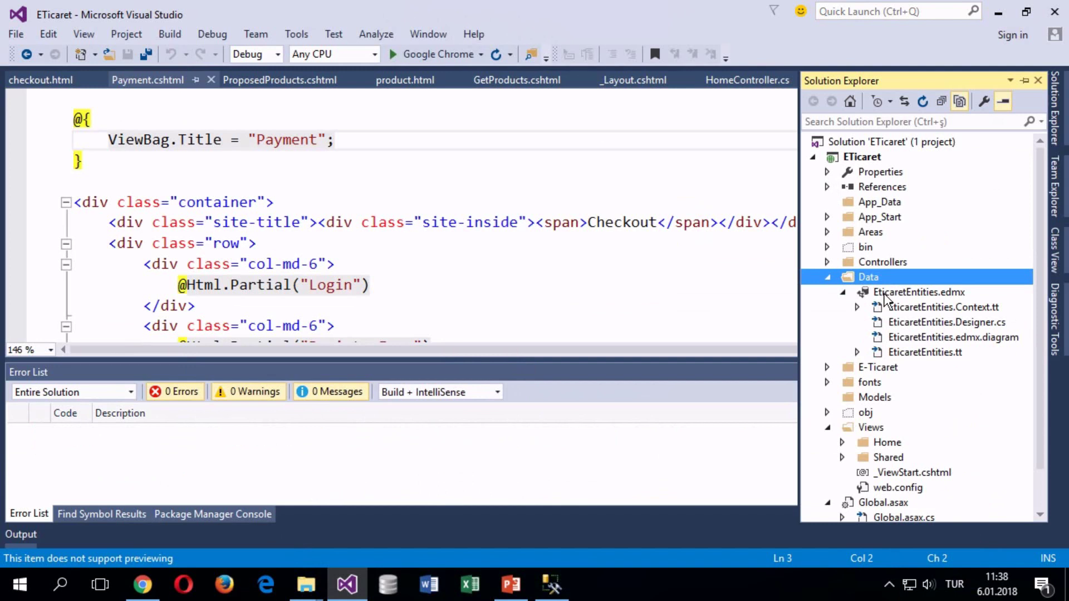
# Step: Open the EticaretEntities.edmx diagram and look through its entities and their properties
pyautogui.doubleClick(884, 295)
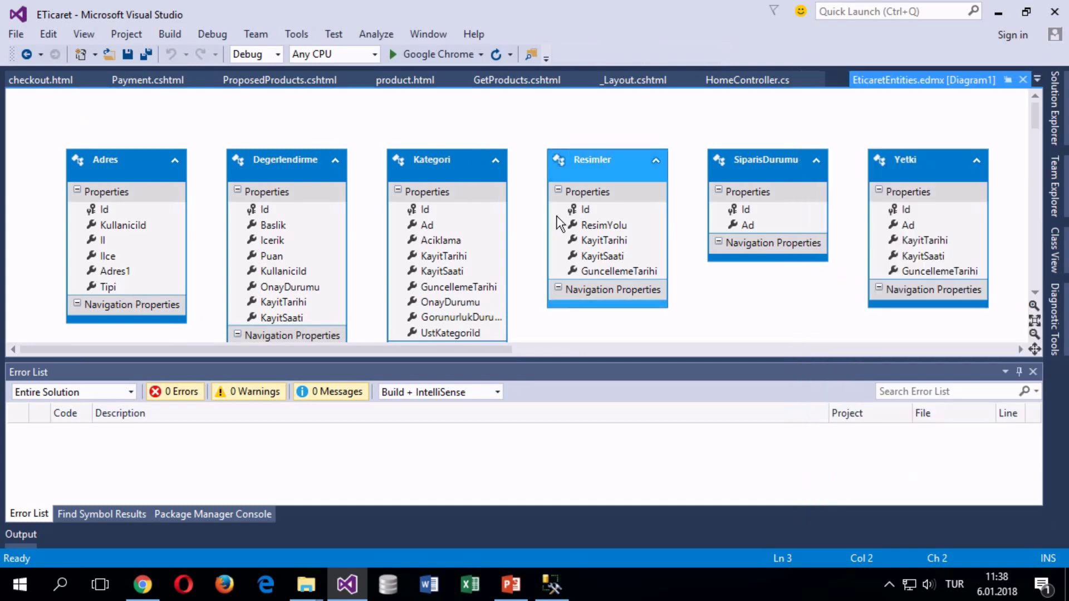
pyautogui.scroll(-6, 556, 215)
pyautogui.scroll(-10, 557, 250)
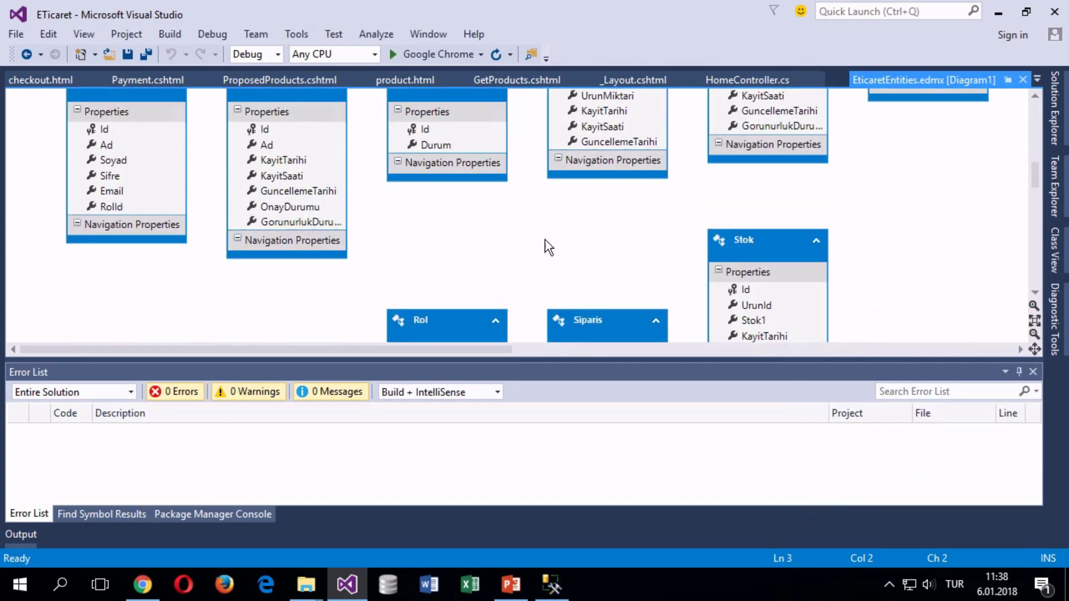
pyautogui.scroll(15, 545, 240)
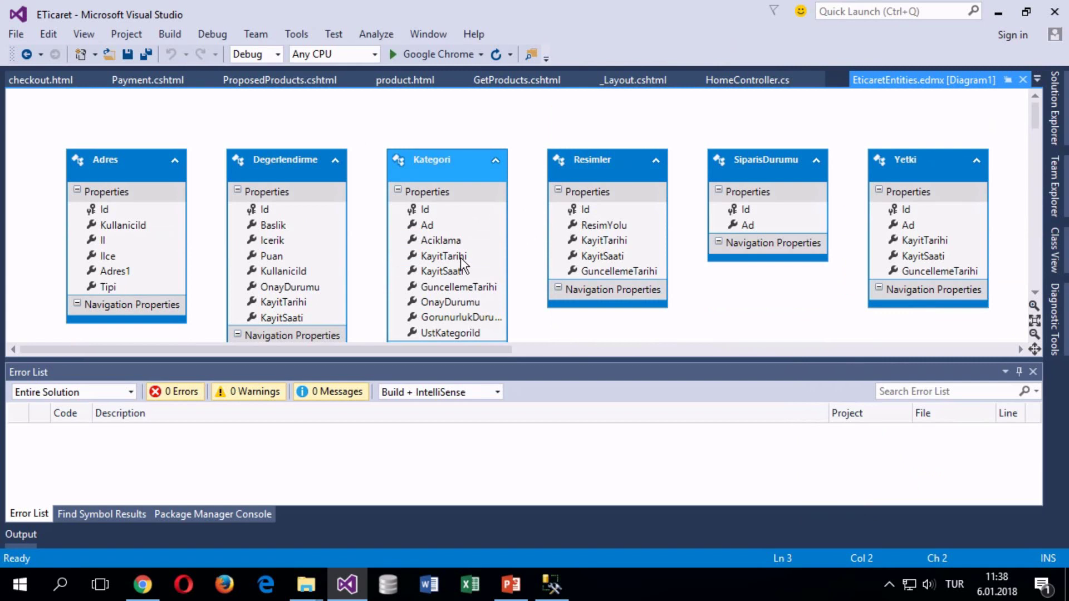
pyautogui.scroll(-10, 440, 241)
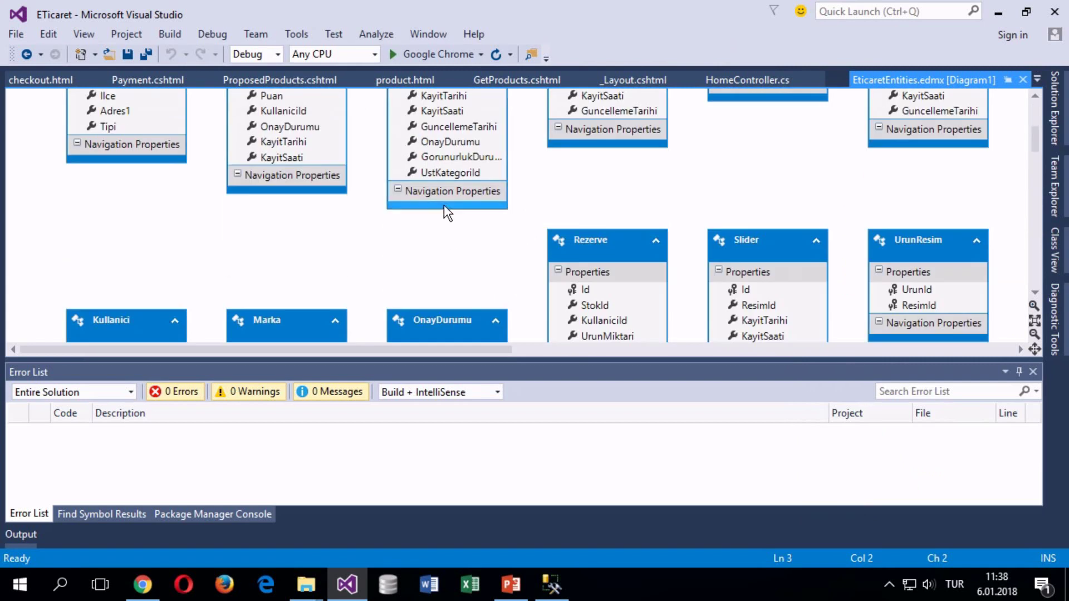
pyautogui.scroll(-10, 412, 192)
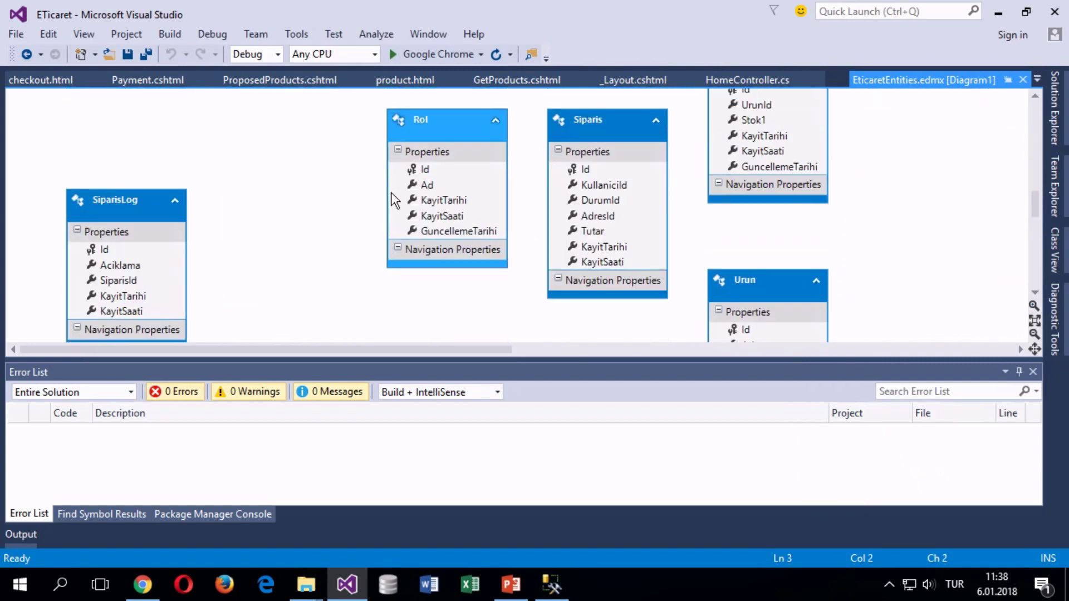
# Step: Open EticaretEntities.Context.tt, EticaretEntities.Designer.cs and EticaretEntities.edmx.diagram from the Data folder to view their contents
pyautogui.click(1054, 108)
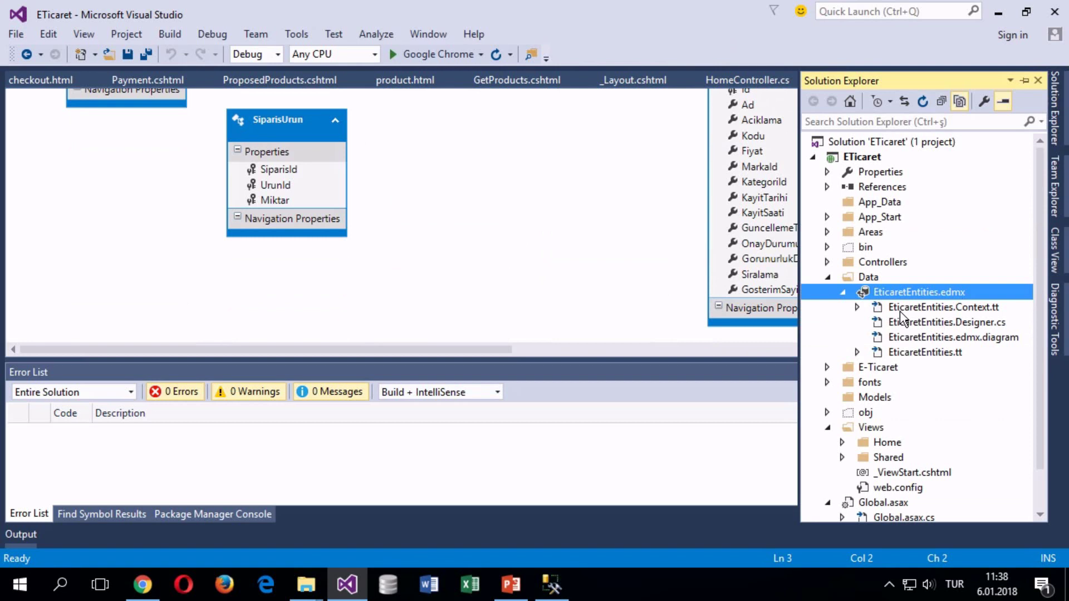
pyautogui.click(974, 308)
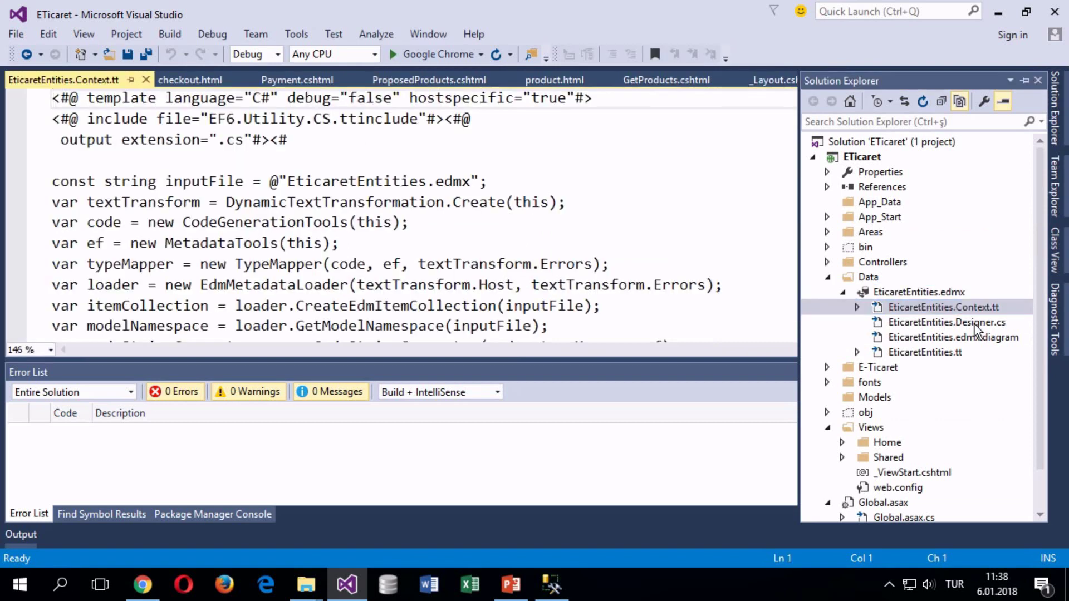
pyautogui.click(975, 323)
pyautogui.click(963, 340)
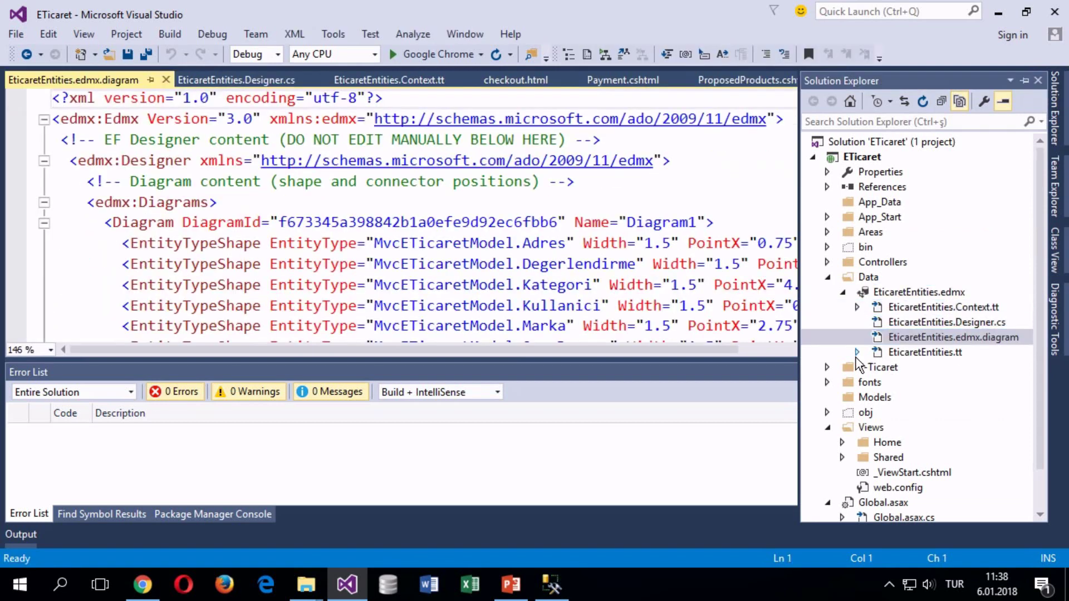
# Step: Expand EticaretEntities.tt and view the generated OnayDurumu.cs class
pyautogui.click(857, 352)
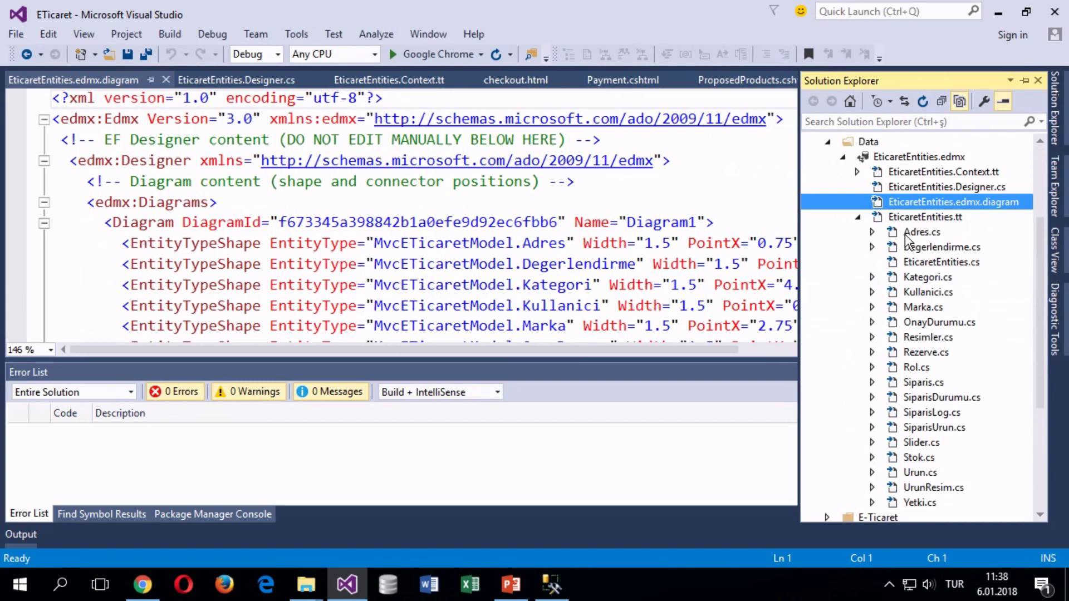
pyautogui.click(927, 321)
pyautogui.doubleClick(927, 320)
pyautogui.scroll(-6, 472, 259)
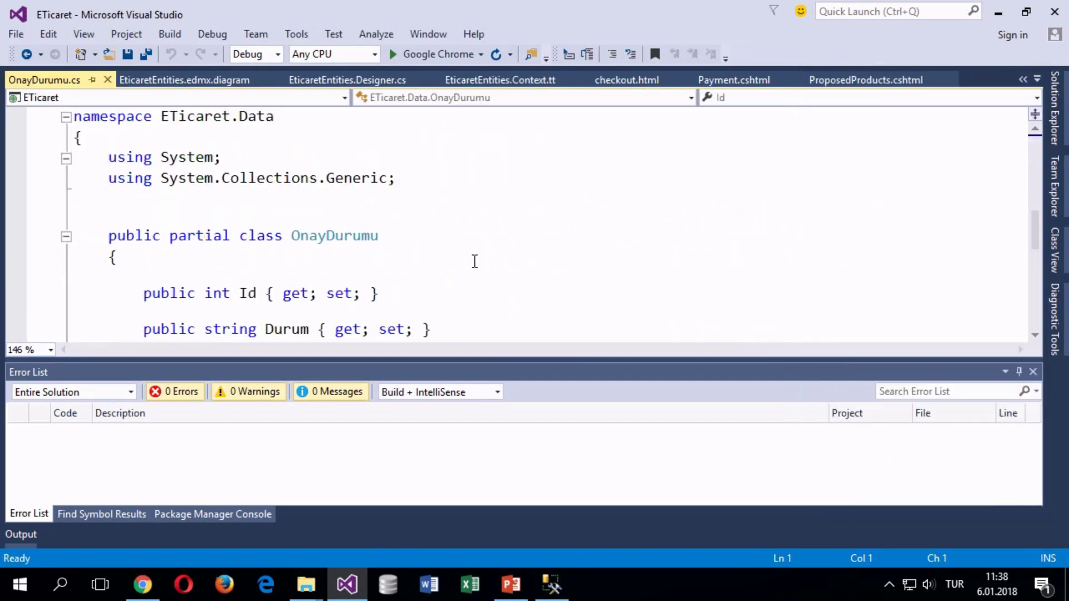
pyautogui.scroll(2, 471, 234)
# Step: Open the generated Rezerve.cs class and review its properties
pyautogui.click(1054, 109)
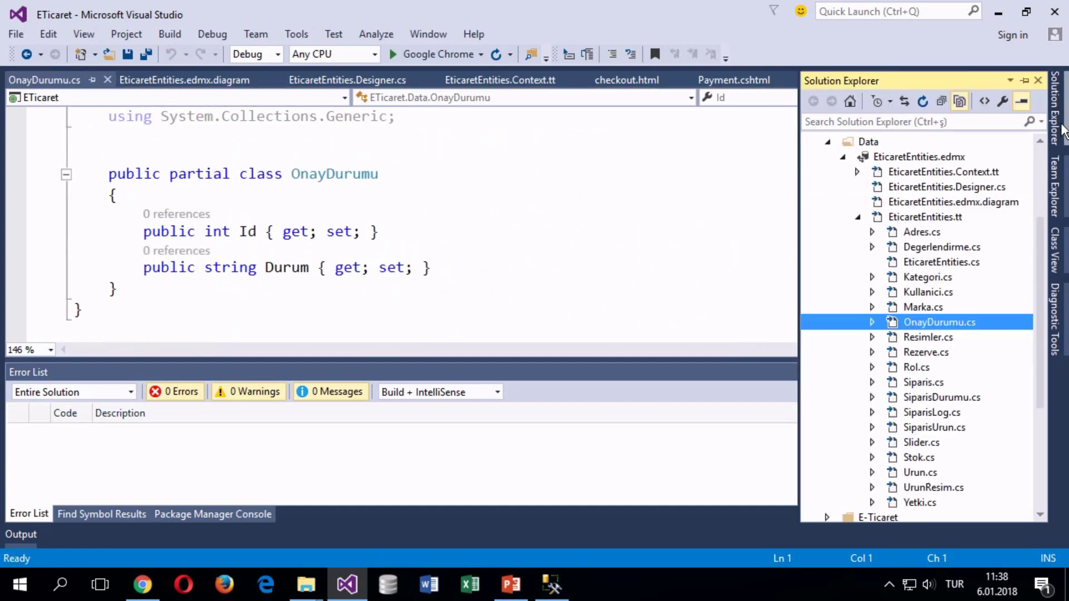
pyautogui.click(922, 353)
pyautogui.scroll(-4, 167, 151)
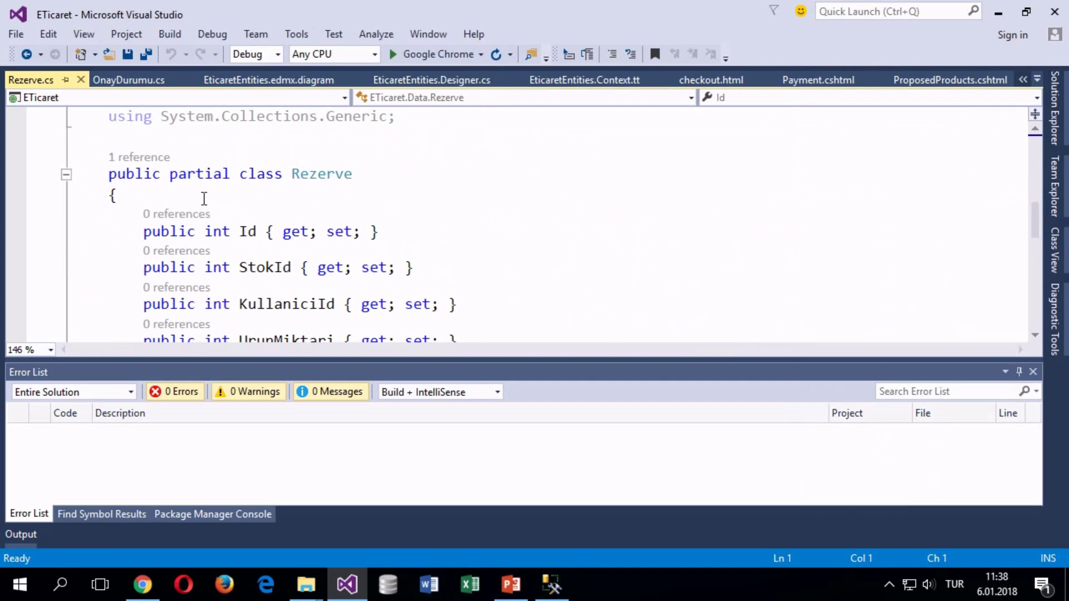
pyautogui.scroll(-2, 205, 199)
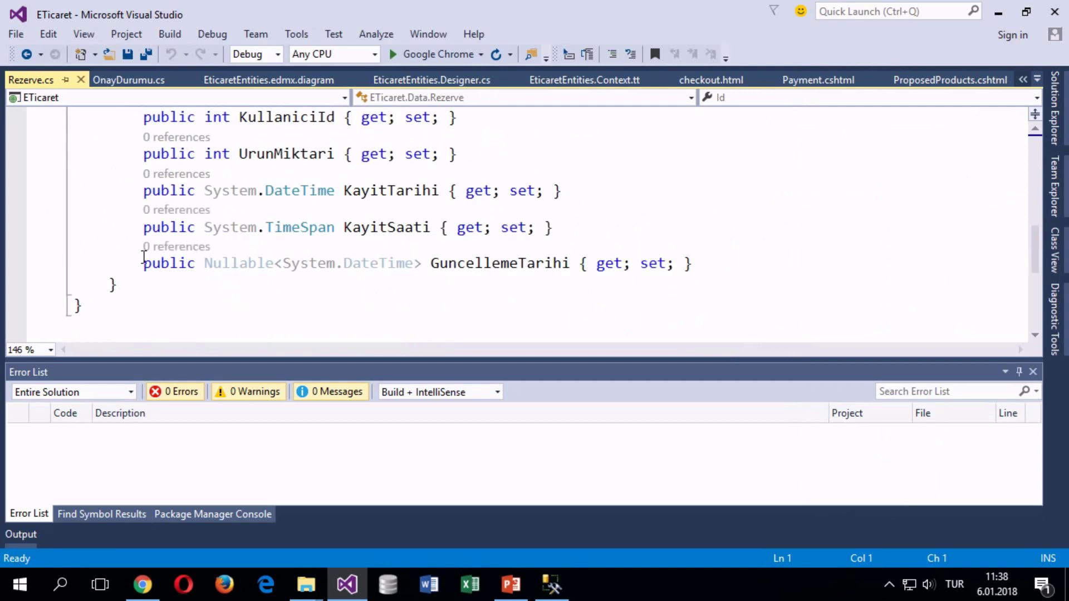
pyautogui.scroll(2, 300, 276)
pyautogui.scroll(1, 299, 276)
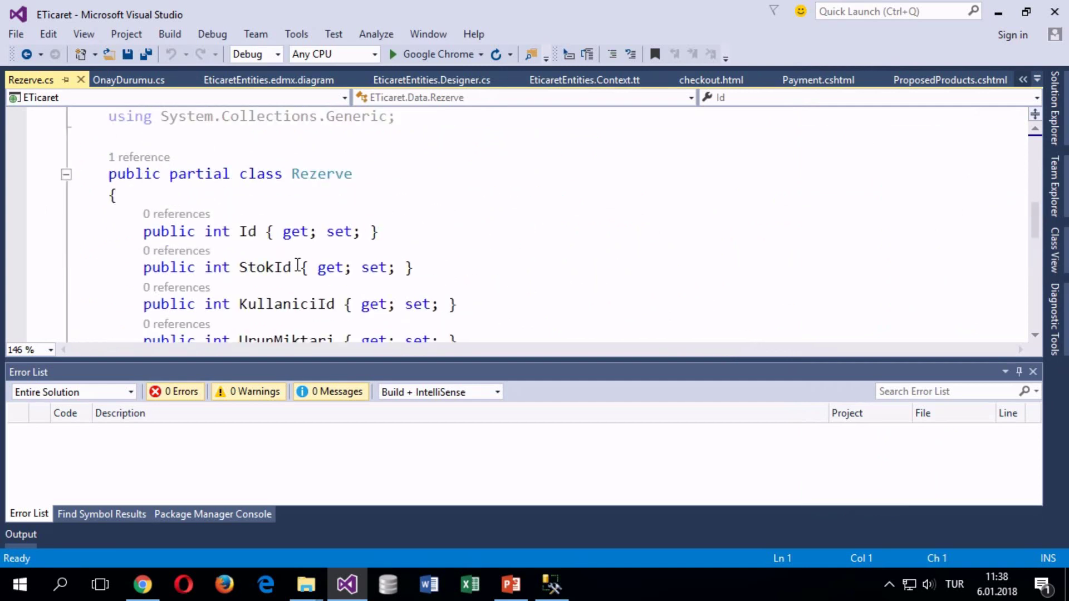
# Step: Open the generated Rol.cs class and review its properties
pyautogui.click(1053, 106)
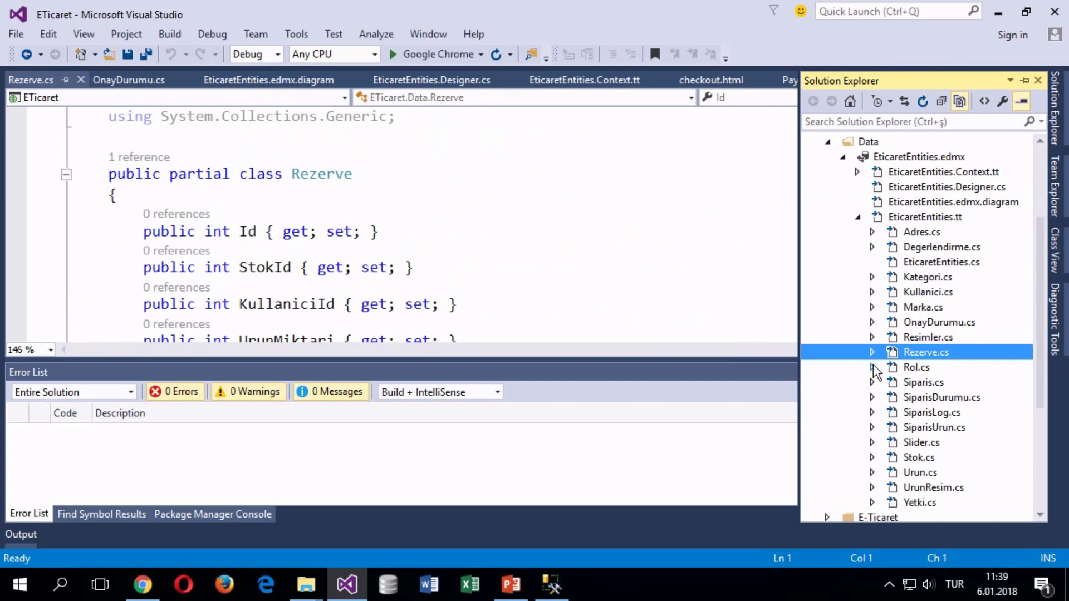
pyautogui.doubleClick(917, 366)
pyautogui.scroll(-5, 301, 285)
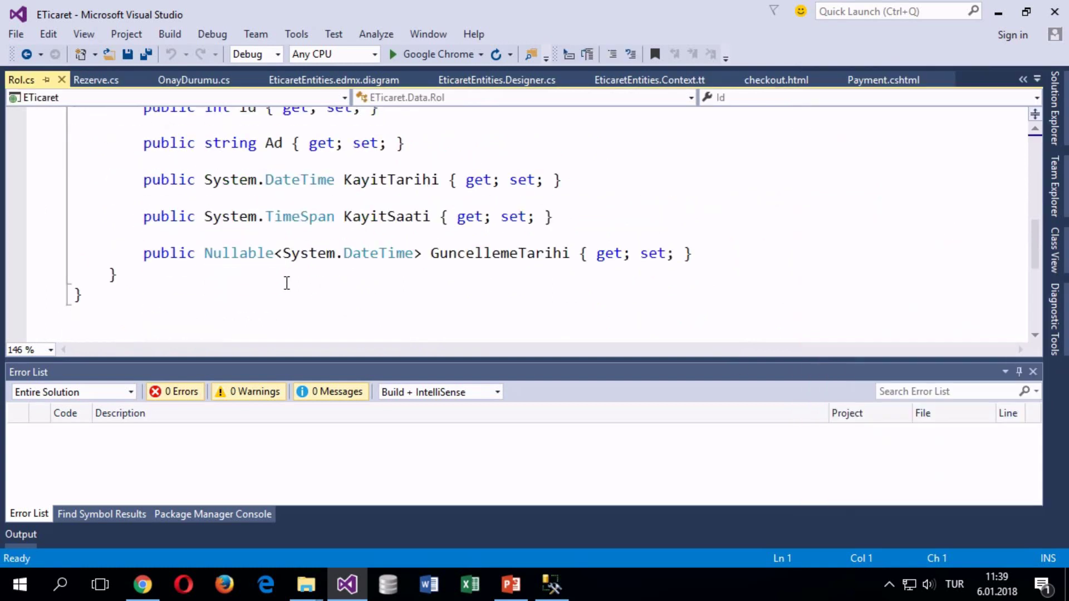
# Step: Close Rol.cs, Rezerve.cs, OnayDurumu.cs, EticaretEntities.edmx.diagram, EticaretEntities.Designer.cs and EticaretEntities.Context.tt to return to the entity diagram
pyautogui.click(65, 80)
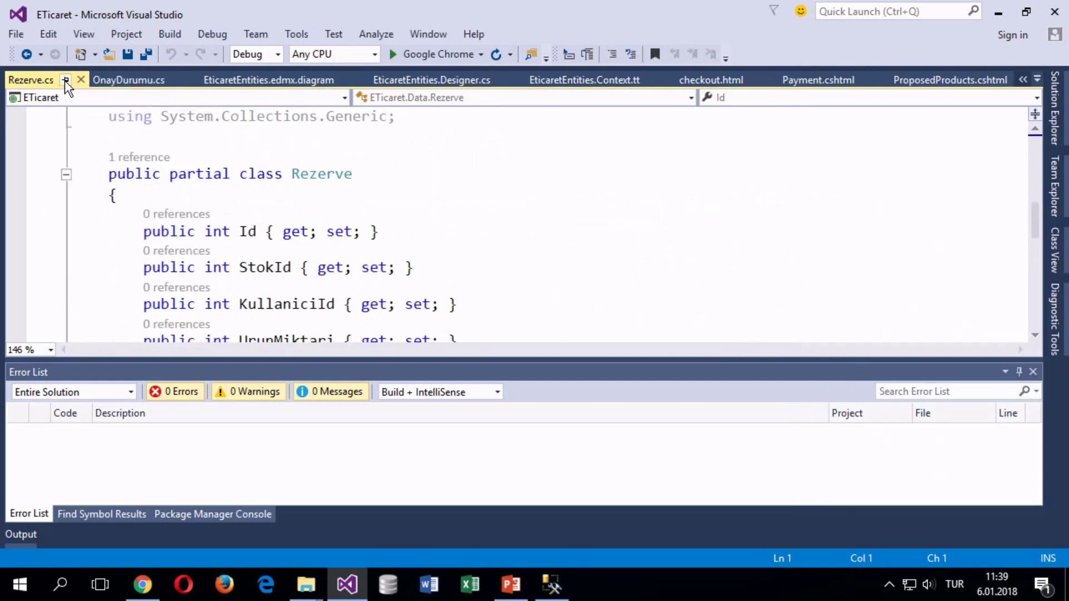
pyautogui.click(81, 82)
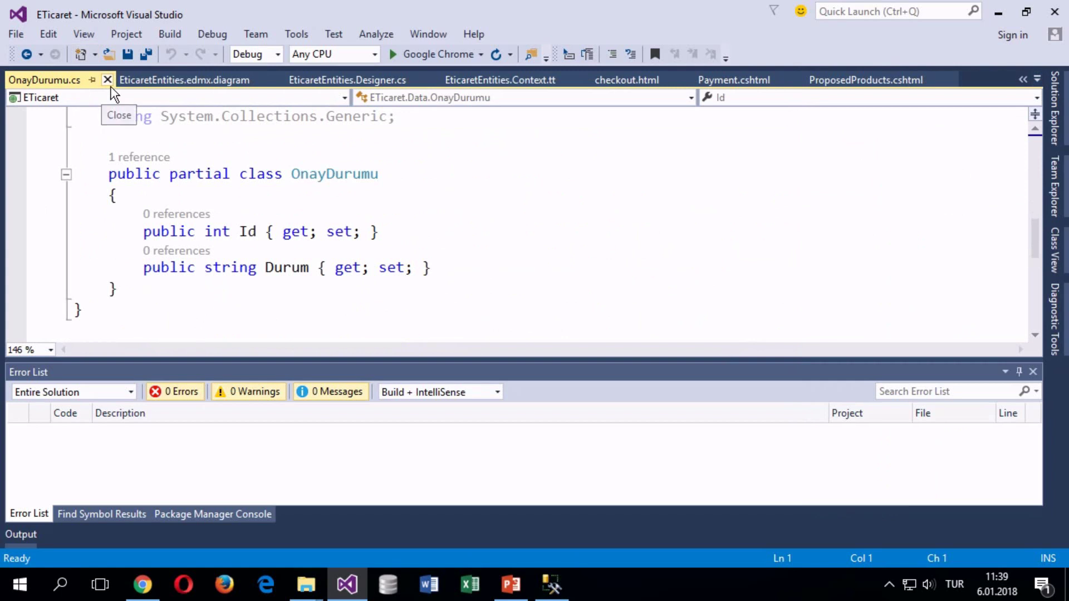
pyautogui.click(107, 79)
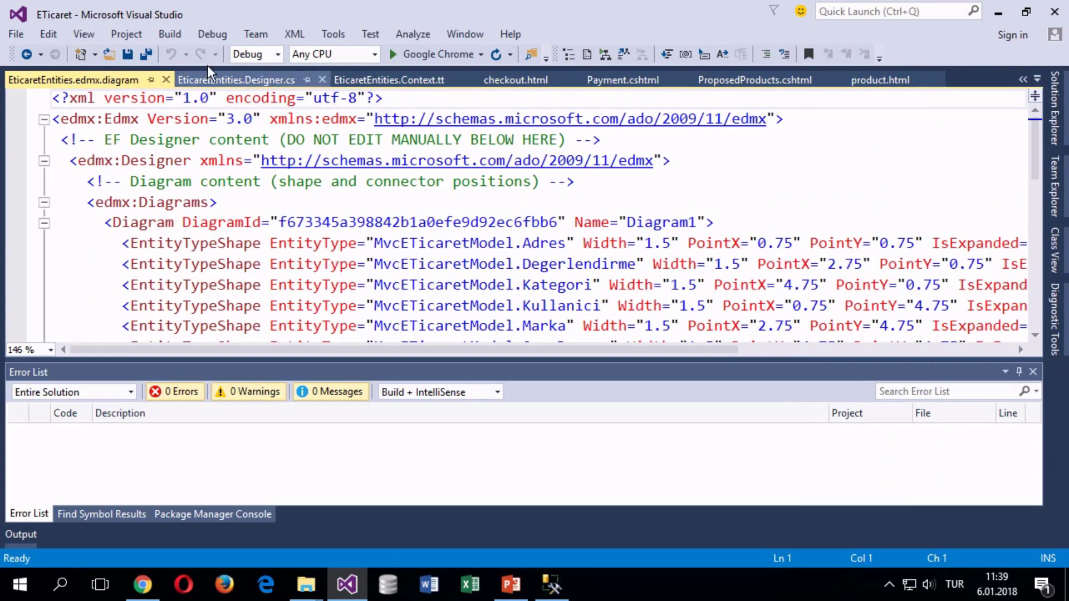
pyautogui.click(166, 82)
pyautogui.click(153, 80)
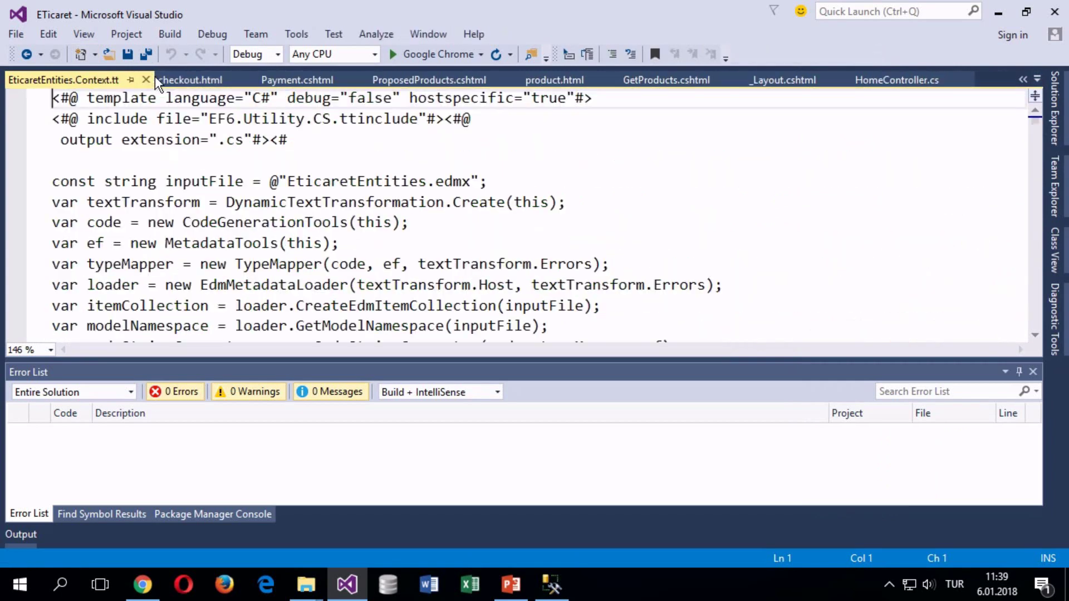
pyautogui.click(146, 80)
# Step: Start Update Model from Database for the EticaretEntities.edmx diagram
pyautogui.scroll(1, 532, 262)
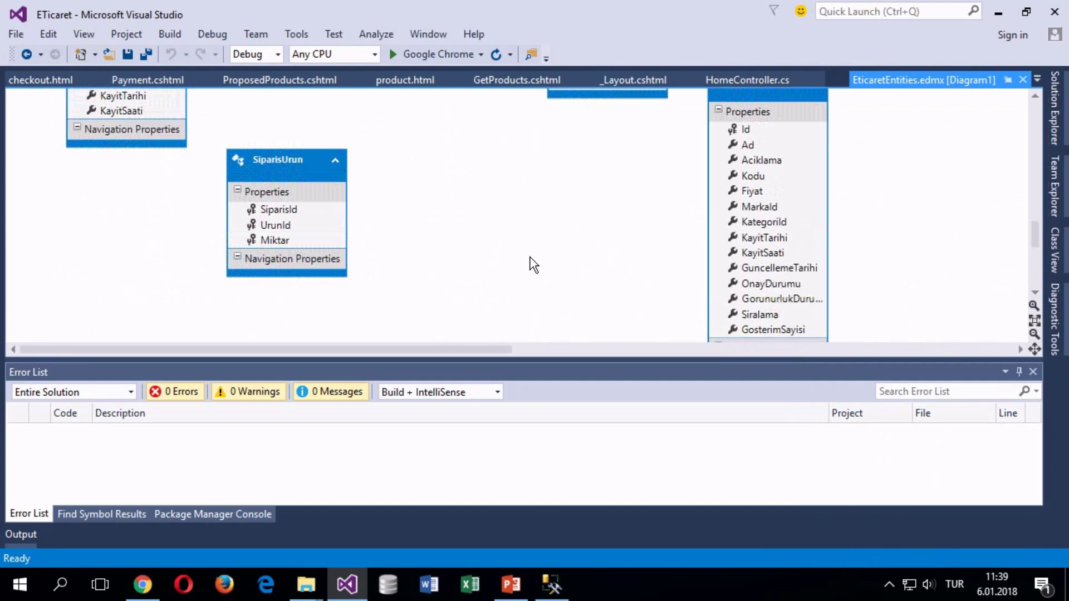
pyautogui.scroll(-5, 389, 264)
pyautogui.scroll(3, 433, 273)
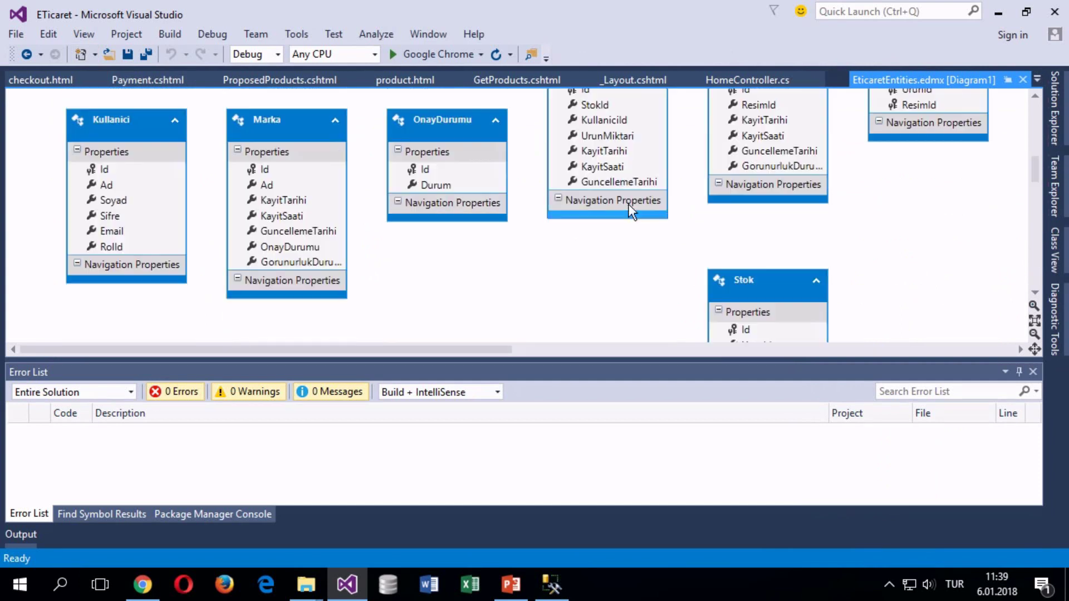
pyautogui.scroll(3, 423, 278)
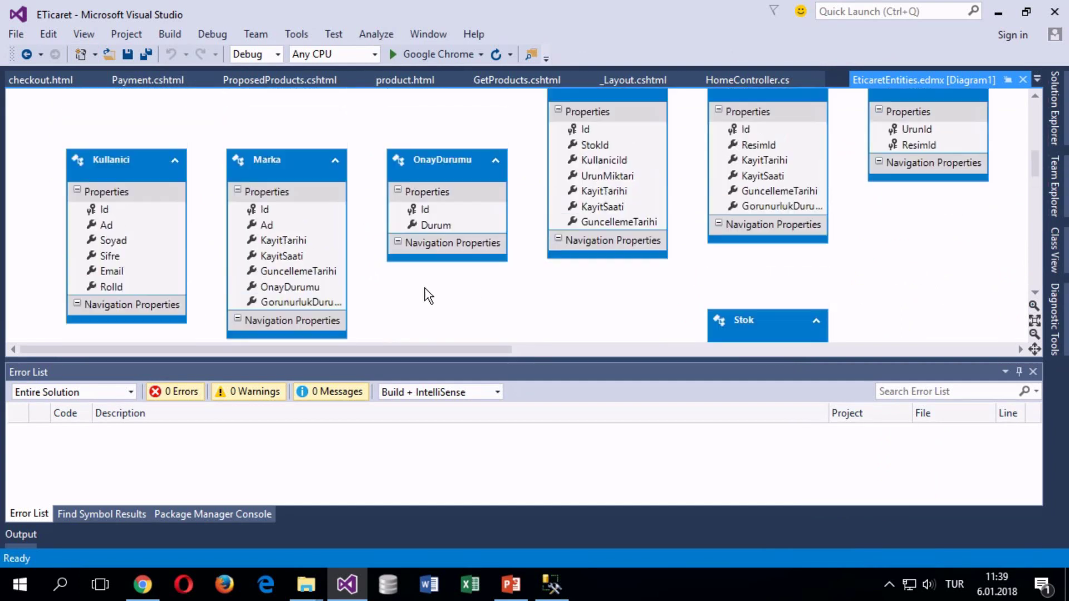
pyautogui.rightClick(355, 182)
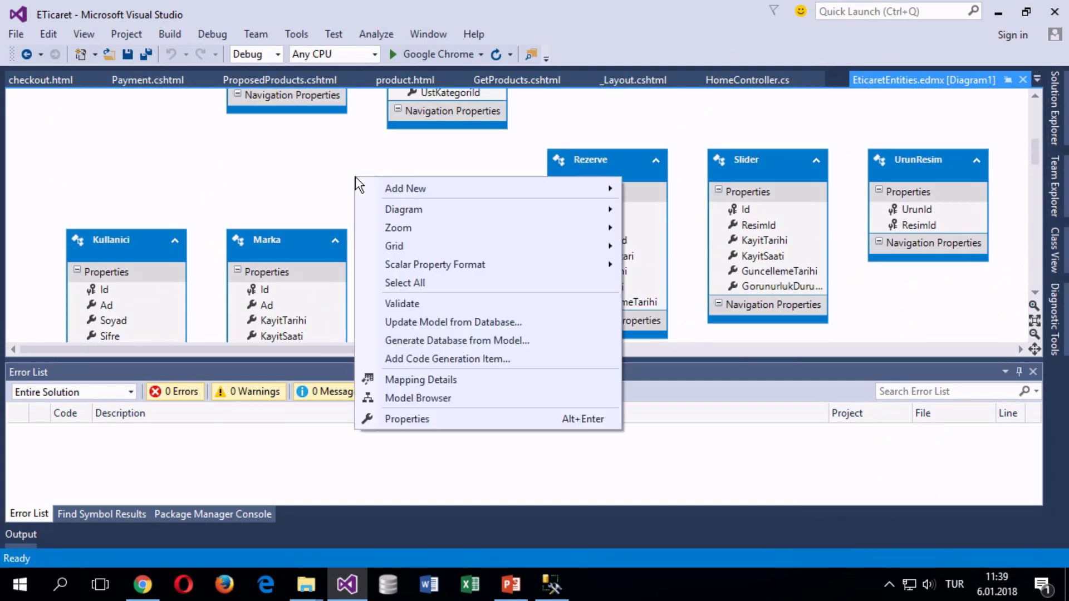
pyautogui.rightClick(297, 177)
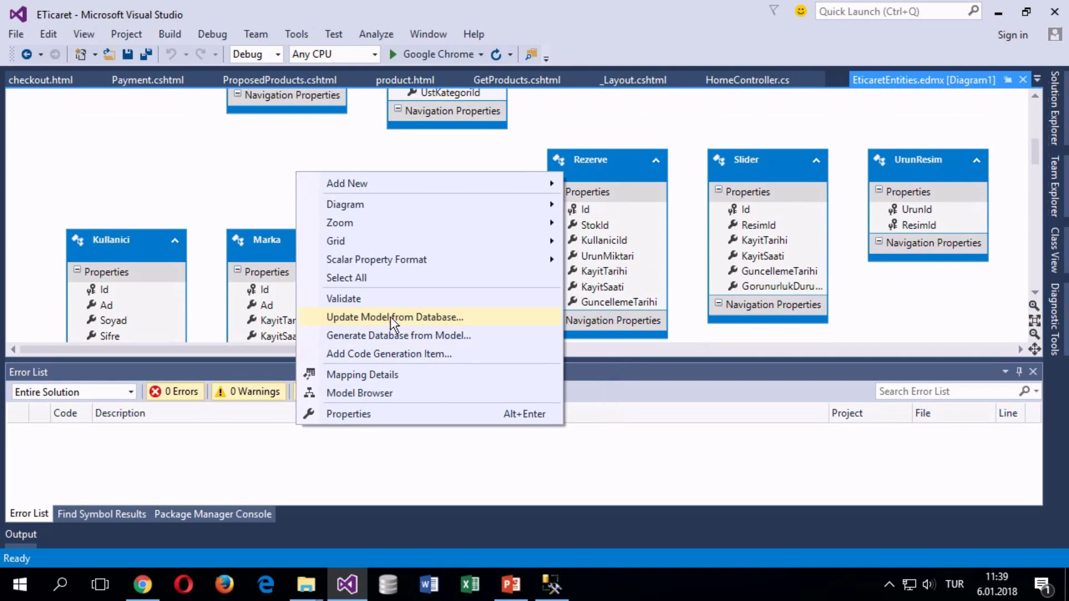
pyautogui.click(425, 318)
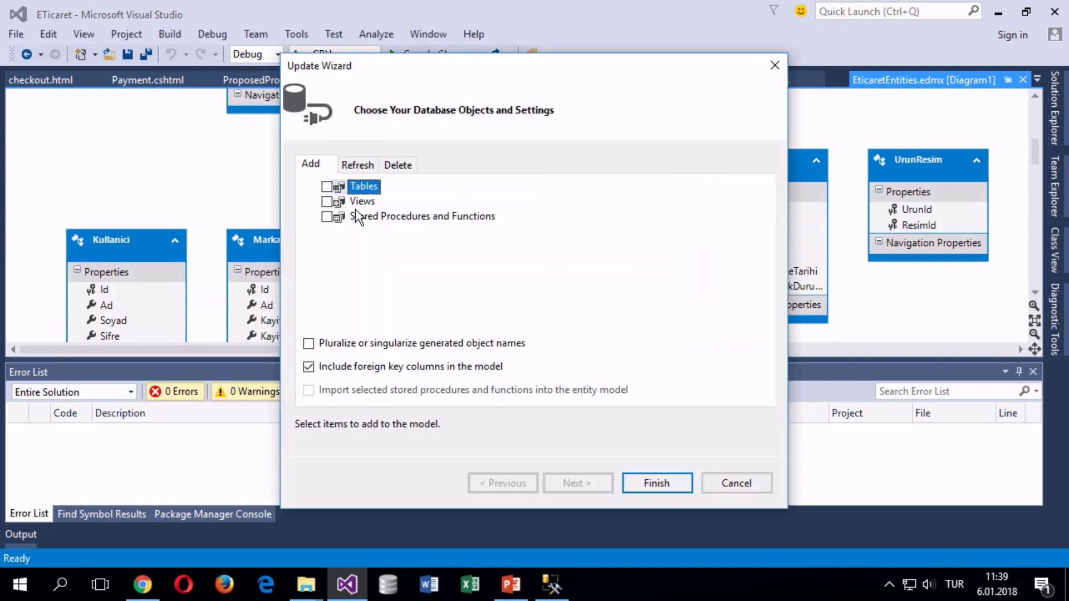
# Step: Check which database objects the Update Wizard offers for refreshing and for adding to the model
pyautogui.click(358, 167)
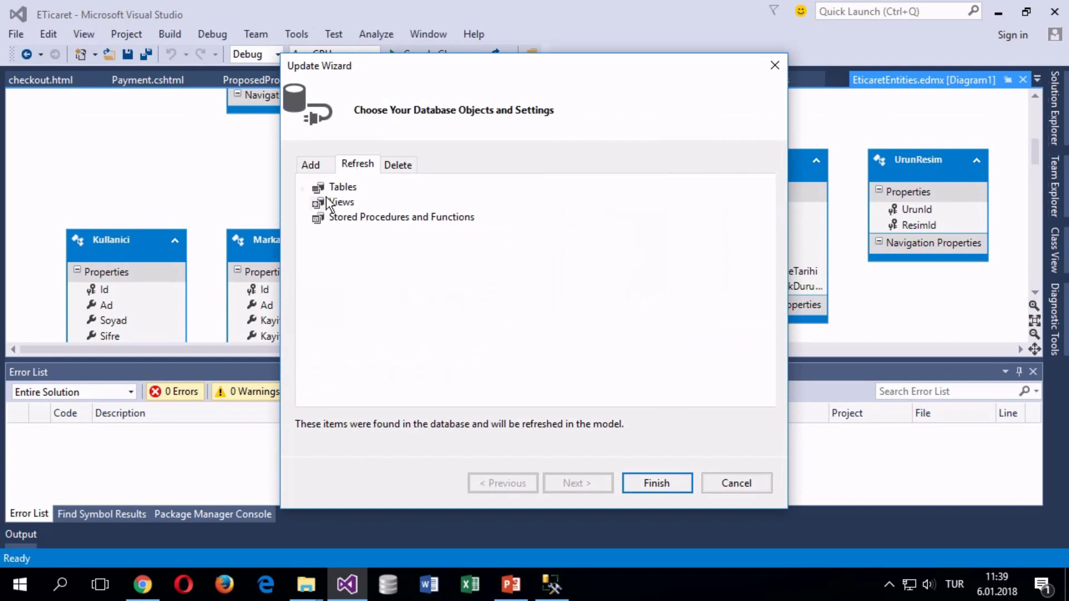
pyautogui.click(310, 164)
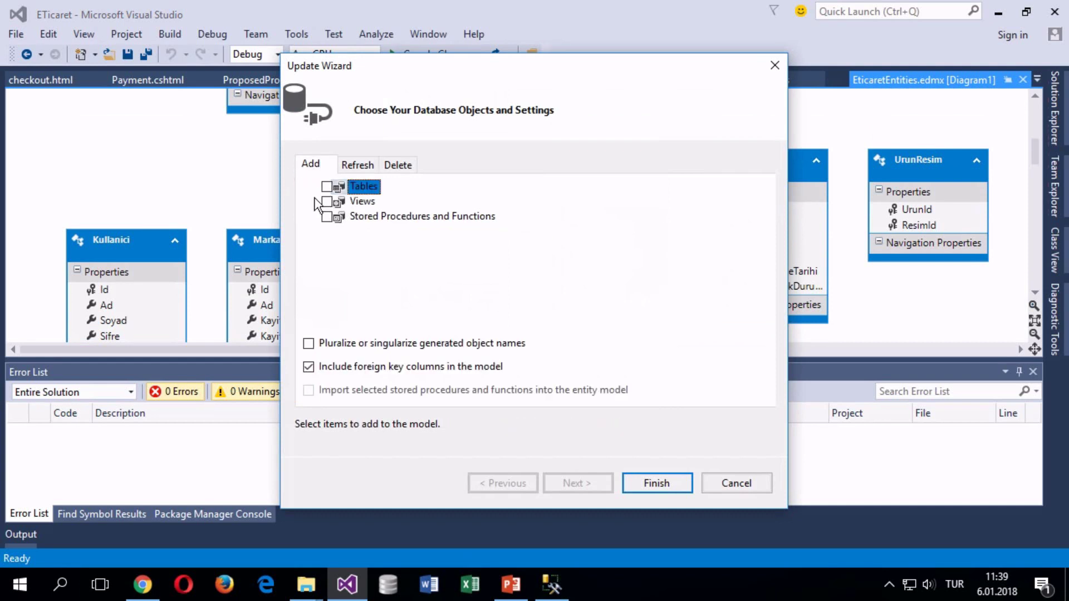
pyautogui.click(332, 189)
# Step: Examine the dbo tables due for refresh, including SiparisUrun and UrunResim, and collapse the Tables list
pyautogui.click(353, 163)
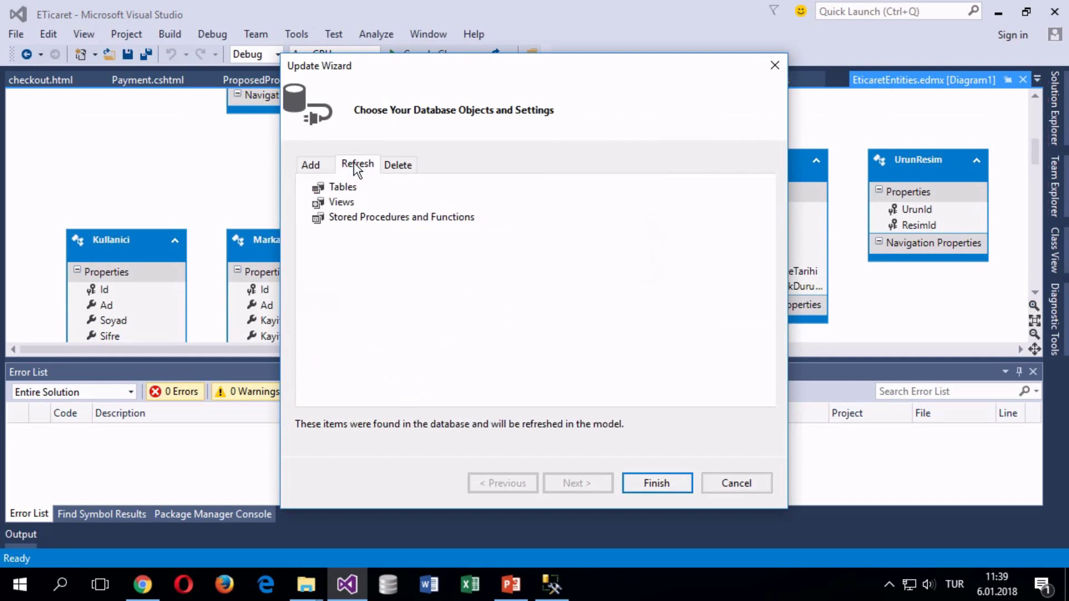
pyautogui.doubleClick(347, 187)
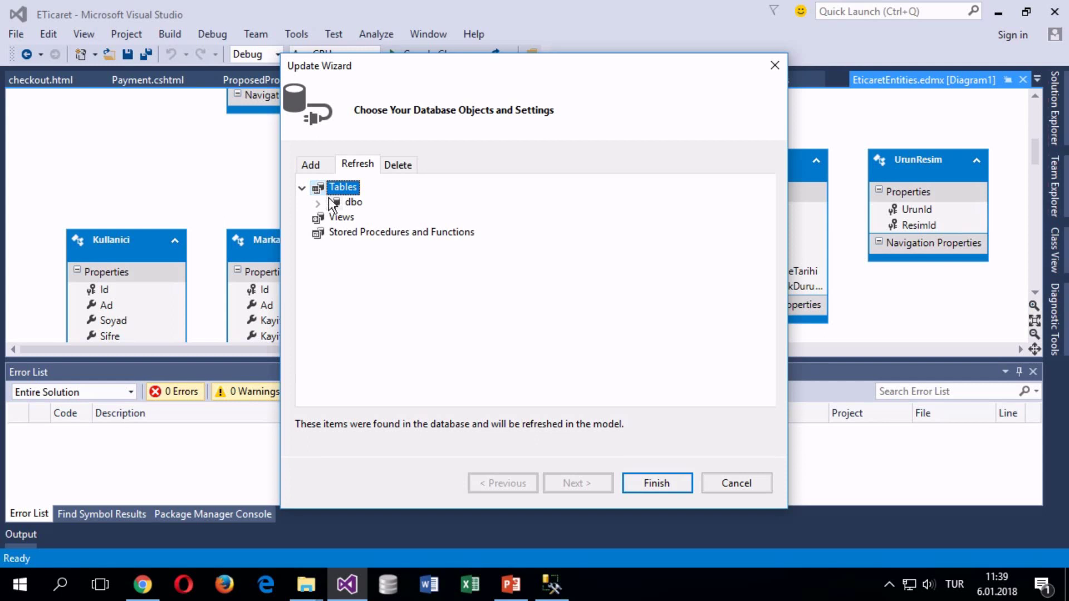
pyautogui.click(318, 202)
pyautogui.scroll(-1, 415, 336)
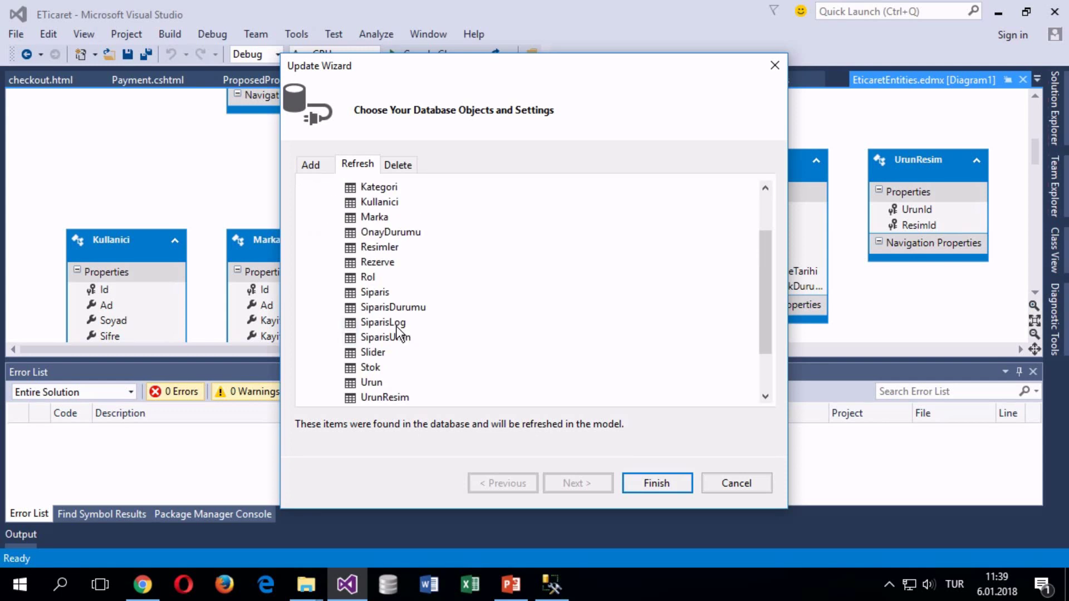
pyautogui.scroll(-2, 403, 338)
pyautogui.click(397, 339)
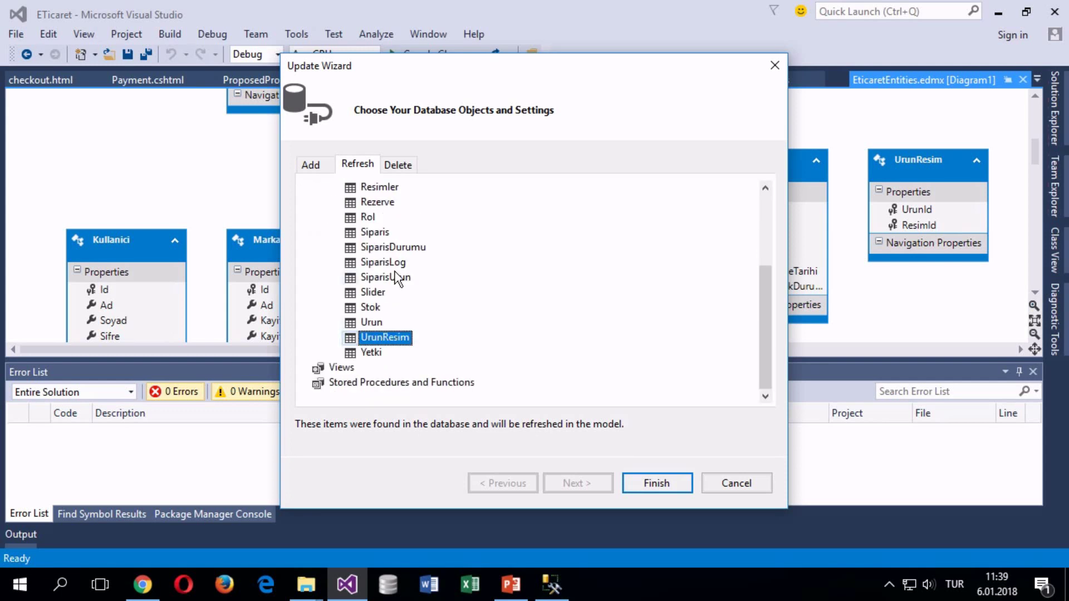
pyautogui.click(394, 276)
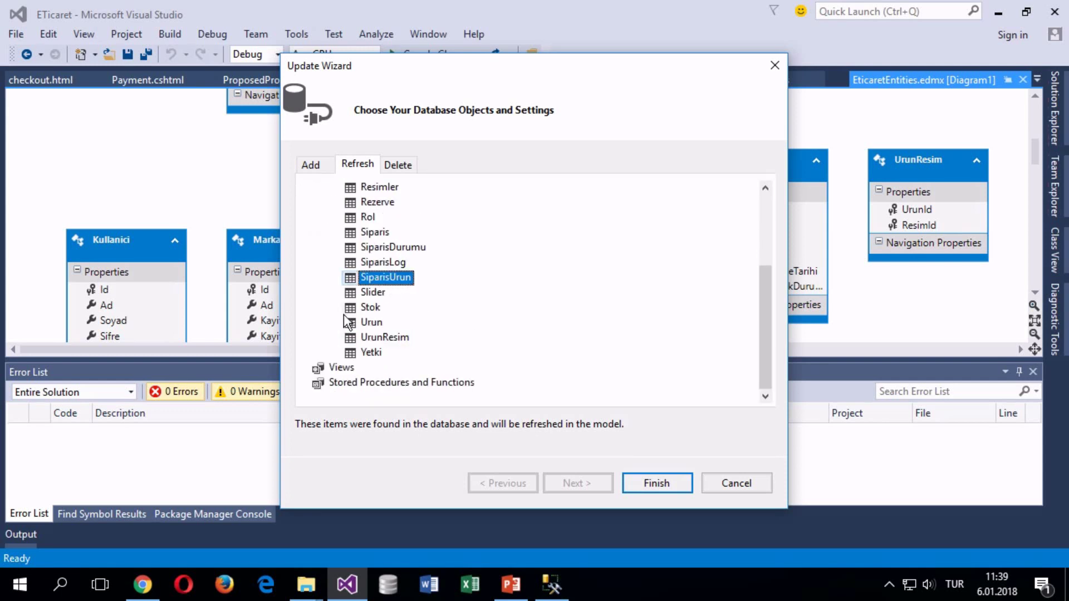
pyautogui.click(388, 337)
pyautogui.click(372, 277)
pyautogui.click(383, 337)
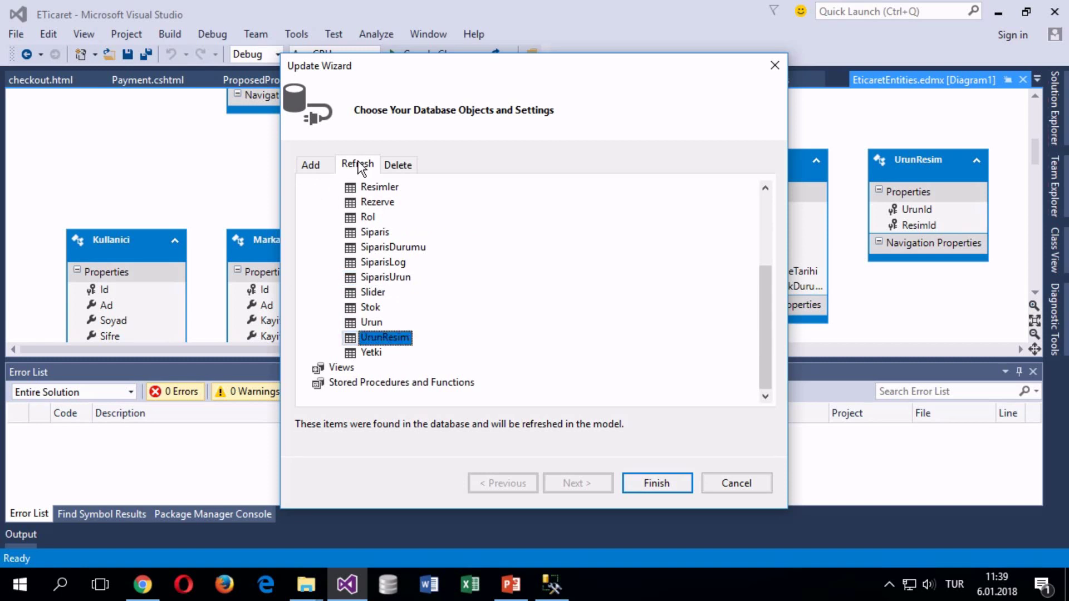
pyautogui.scroll(3, 361, 259)
pyautogui.click(317, 203)
pyautogui.click(303, 188)
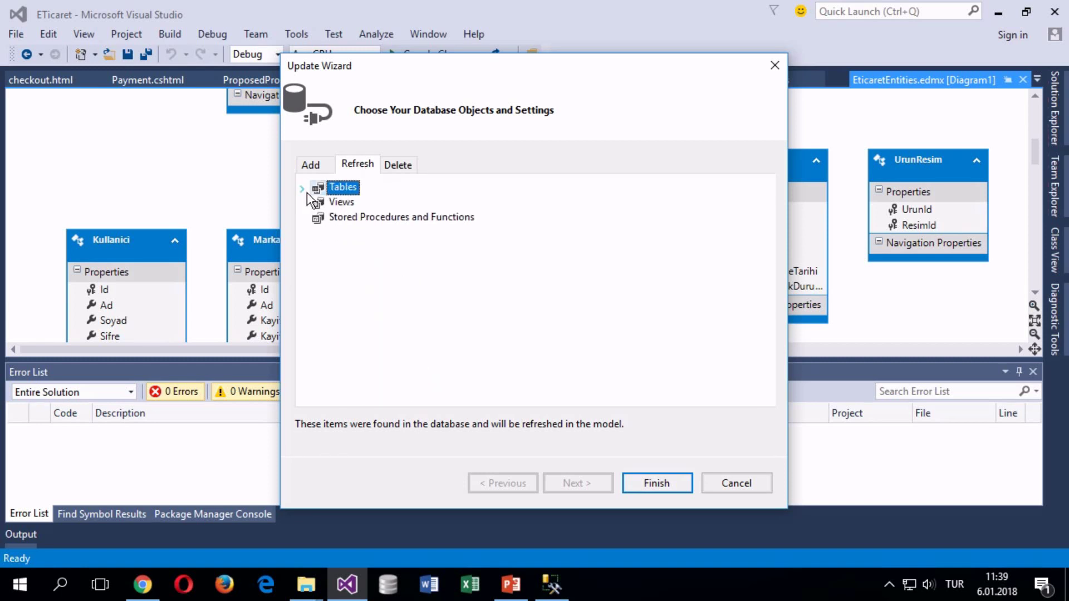
# Step: Finish the Update Wizard to refresh the model's tables and check the Id properties of SiparisUrun and UrunResim in the diagram
pyautogui.click(654, 483)
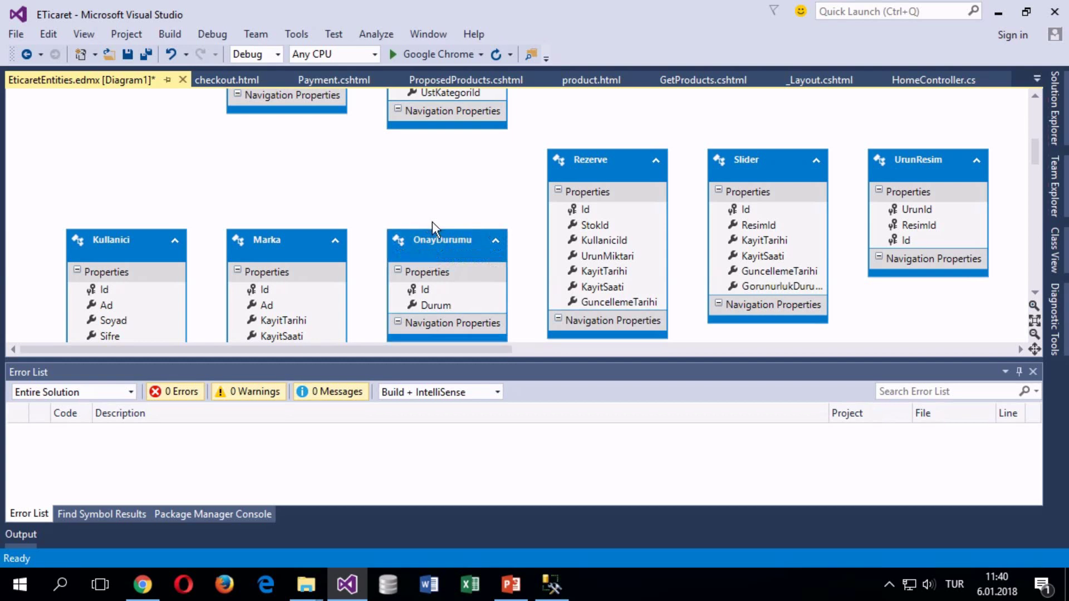
pyautogui.scroll(-10, 432, 221)
pyautogui.scroll(-4, 433, 221)
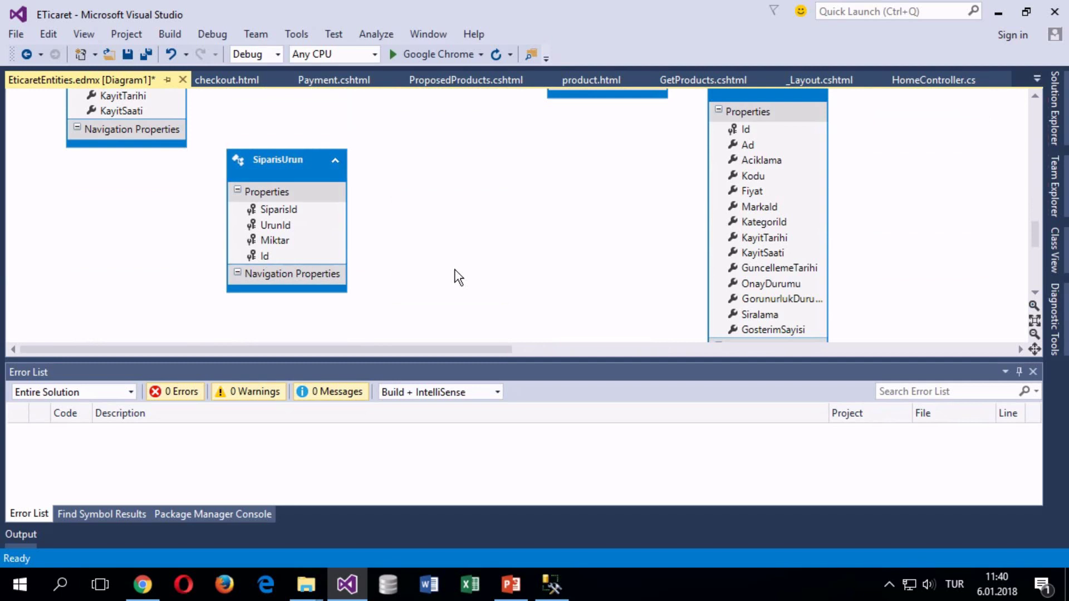
pyautogui.scroll(5, 461, 286)
pyautogui.scroll(10, 459, 287)
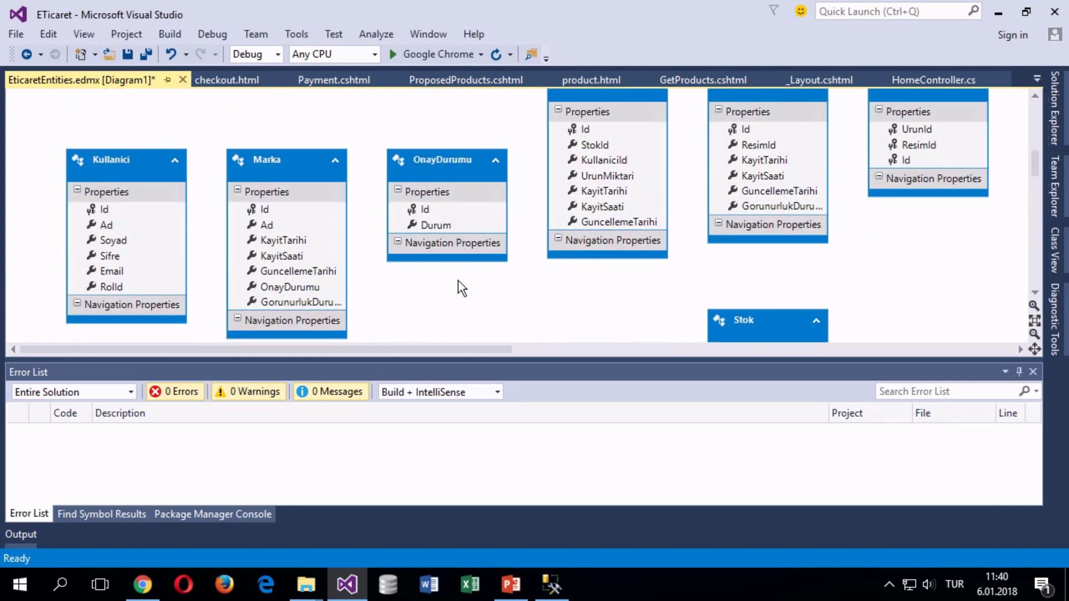
pyautogui.scroll(-4, 548, 277)
pyautogui.click(879, 280)
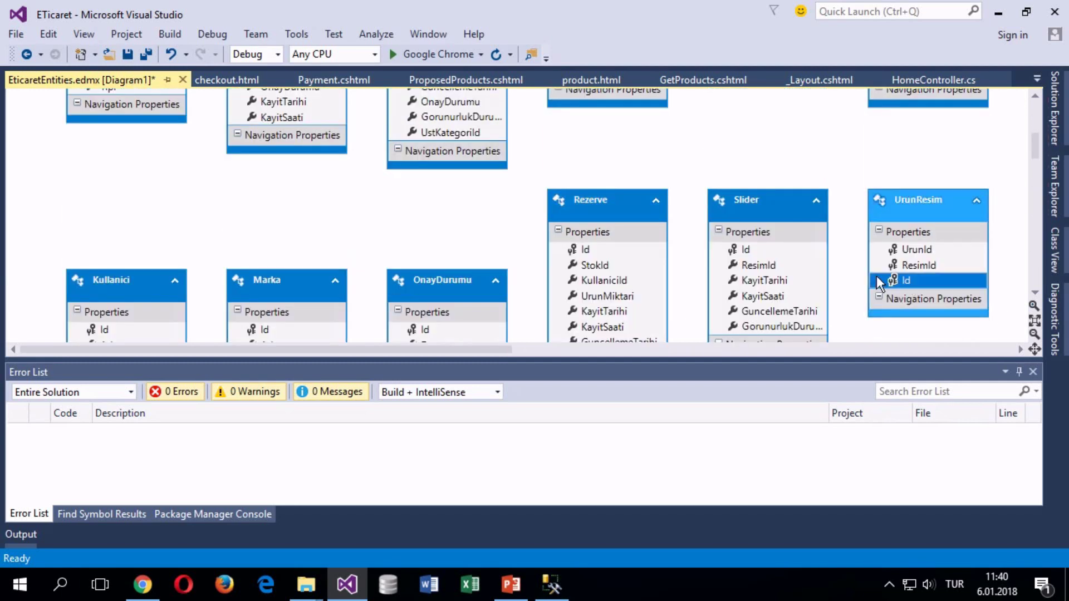
pyautogui.click(139, 184)
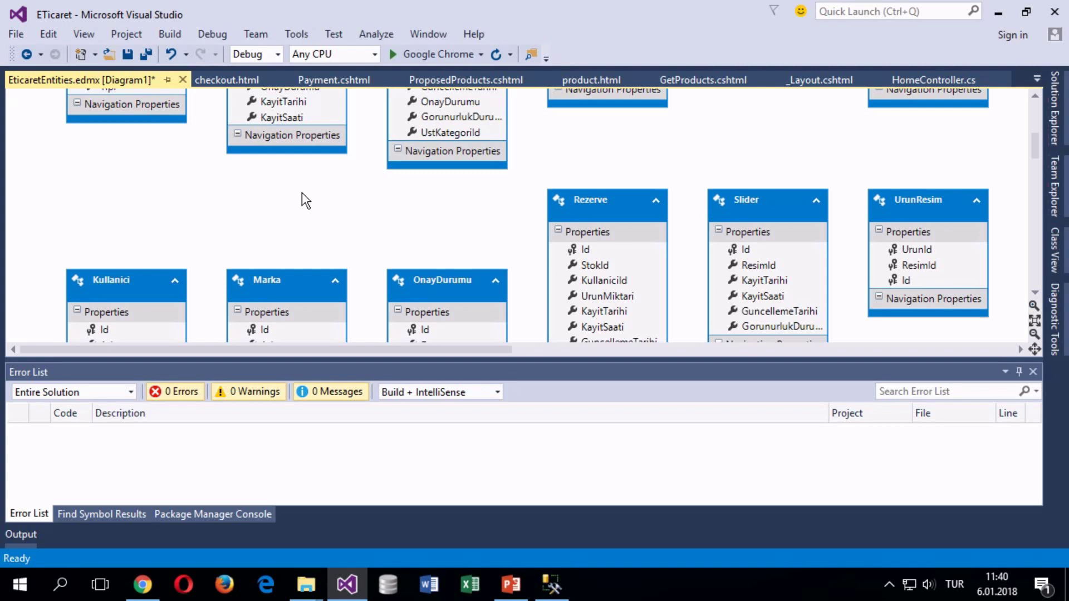
pyautogui.rightClick(301, 192)
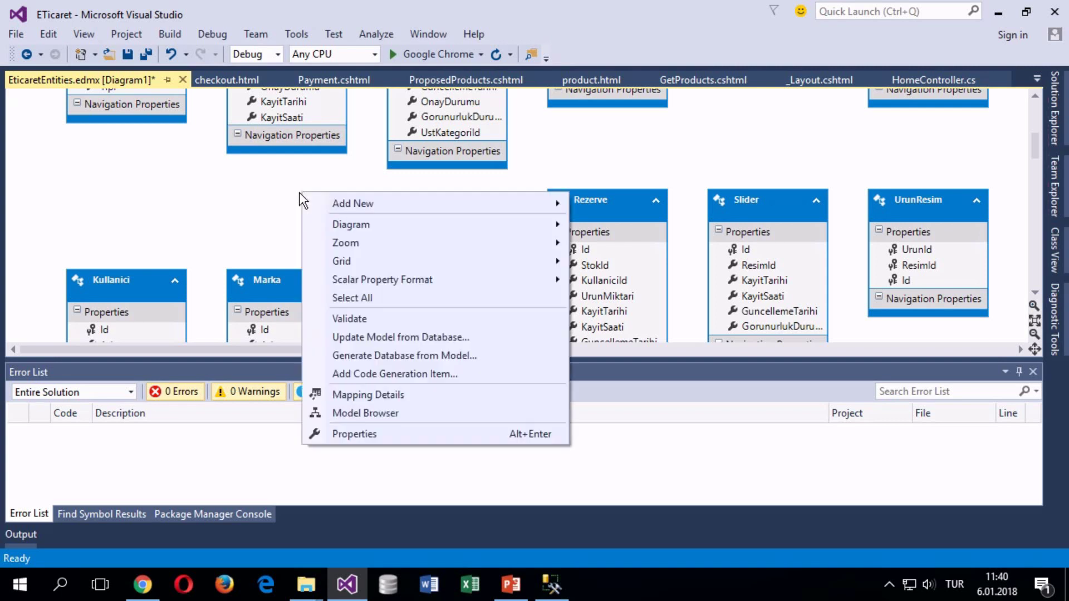
pyautogui.click(359, 337)
pyautogui.click(775, 65)
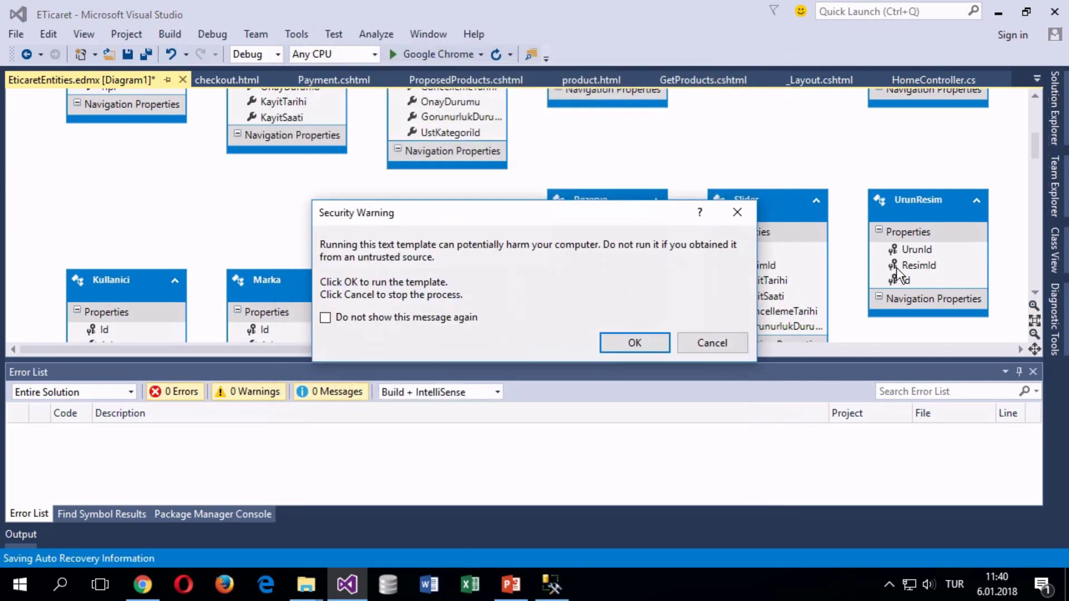
pyautogui.click(739, 212)
pyautogui.click(738, 212)
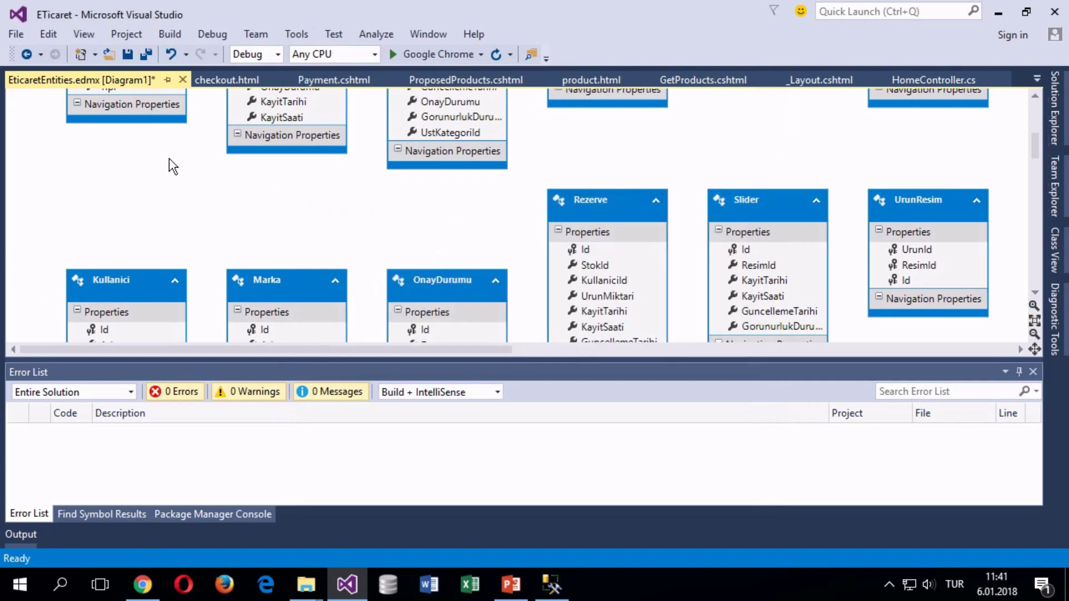
# Step: Save the EticaretEntities.edmx model, run its text templates with the security message set not to show again, and close the diagram
pyautogui.scroll(3, 178, 179)
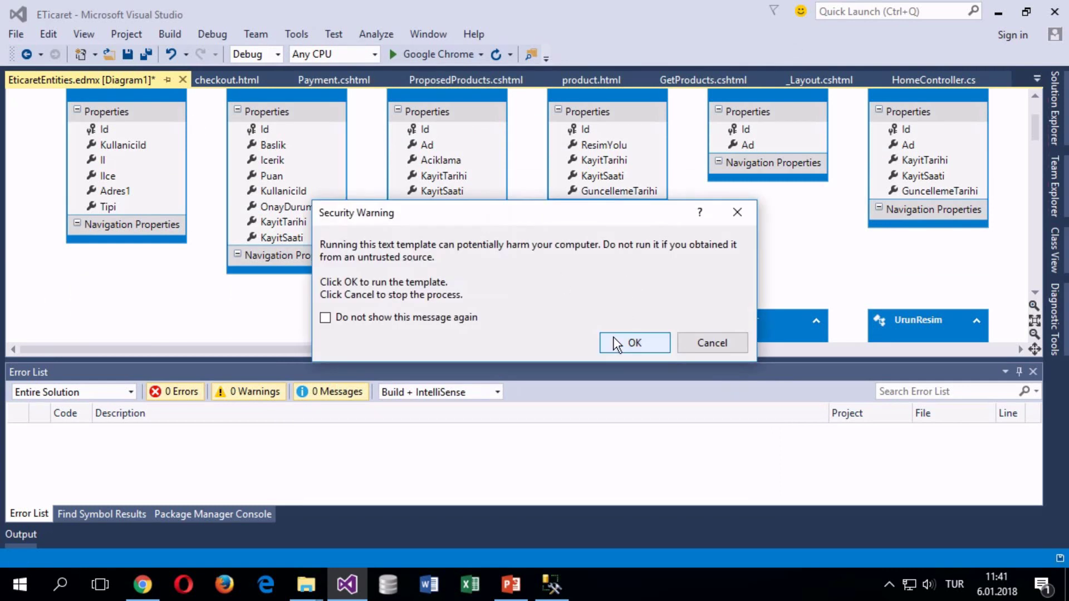
pyautogui.click(430, 316)
pyautogui.click(636, 343)
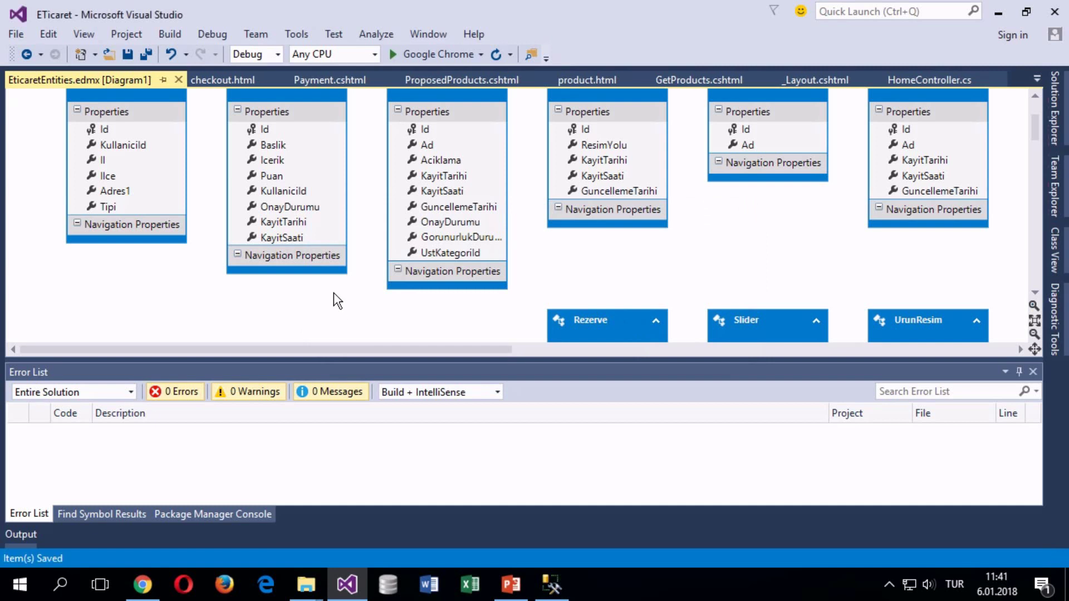
pyautogui.scroll(-3, 279, 251)
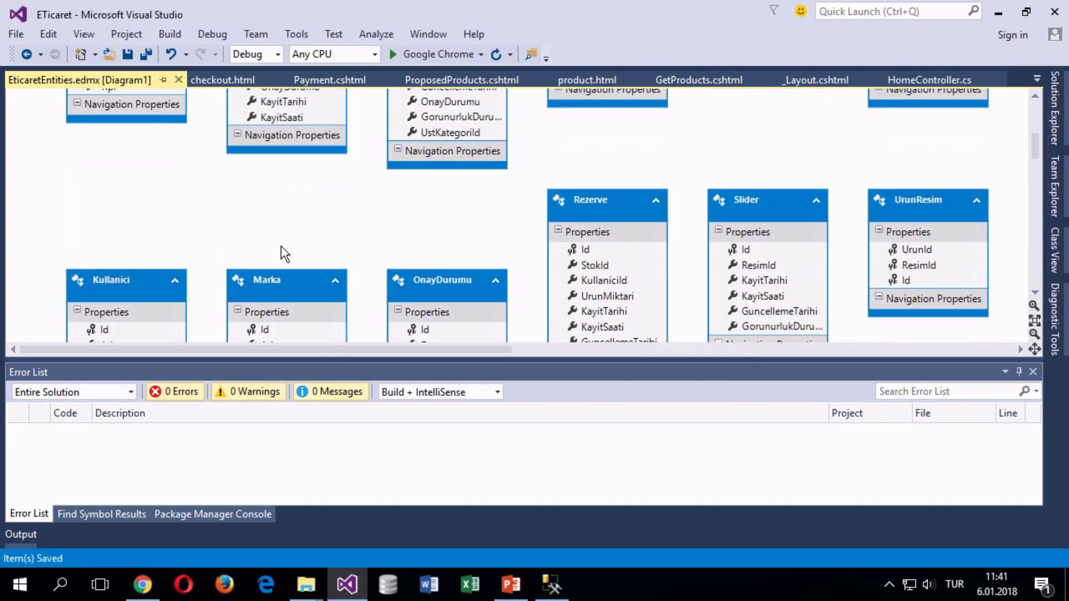
pyautogui.scroll(3, 282, 252)
pyautogui.click(178, 80)
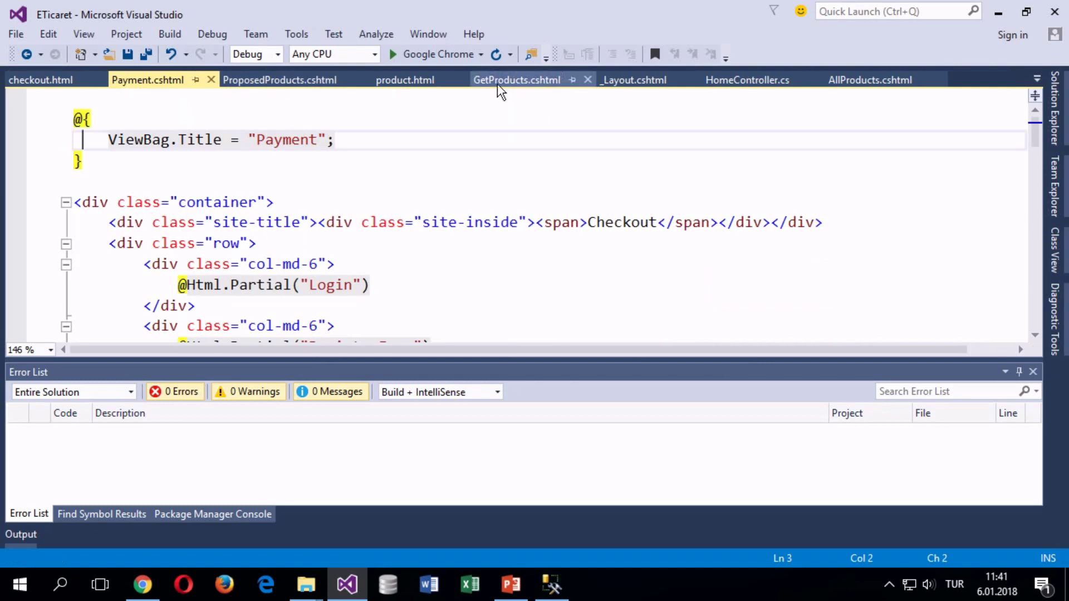
# Step: Collapse EticaretEntities.tt, EticaretEntities.edmx and the Data folder in Solution Explorer, and close the reopened entity diagram
pyautogui.click(1054, 108)
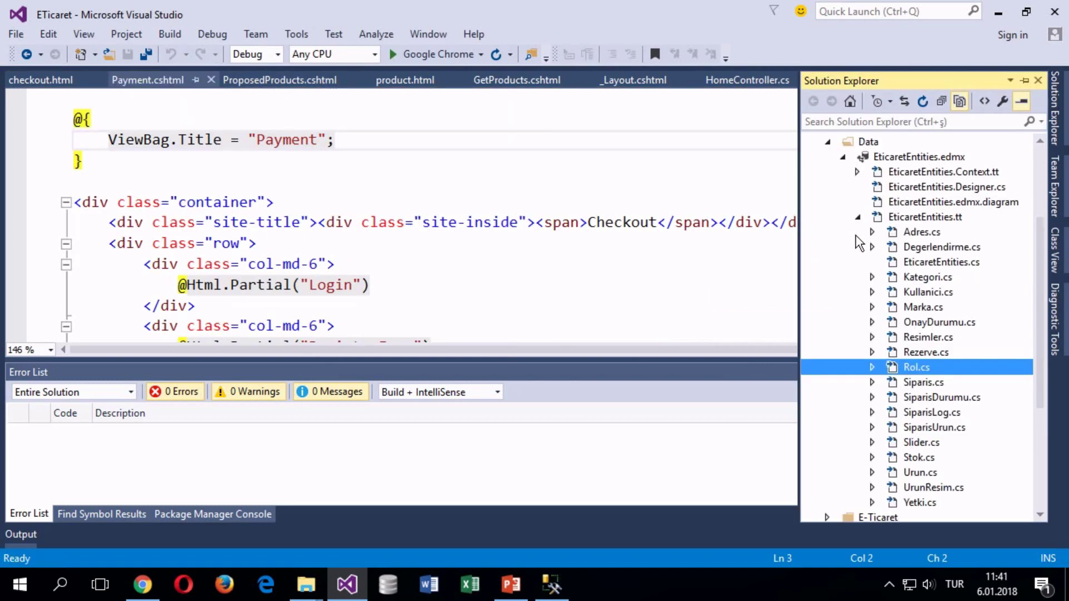
pyautogui.click(858, 218)
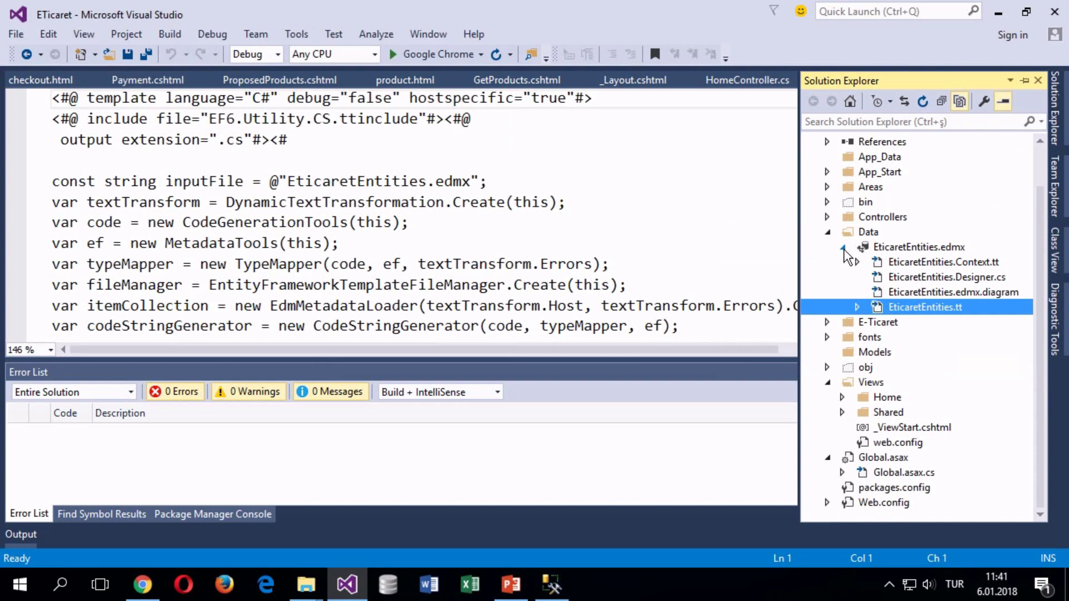
pyautogui.click(843, 250)
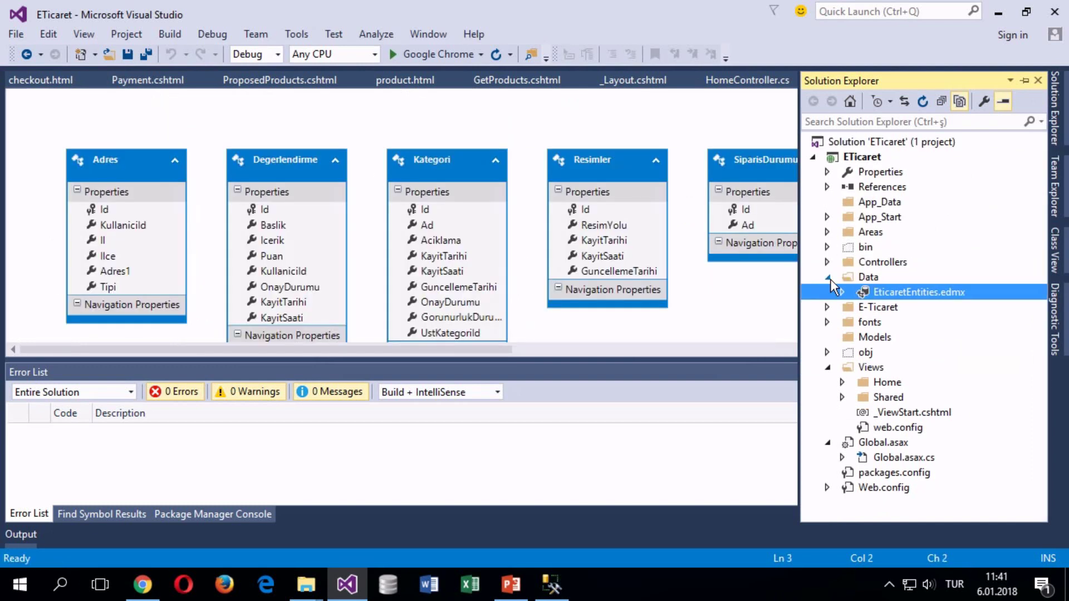
pyautogui.click(829, 278)
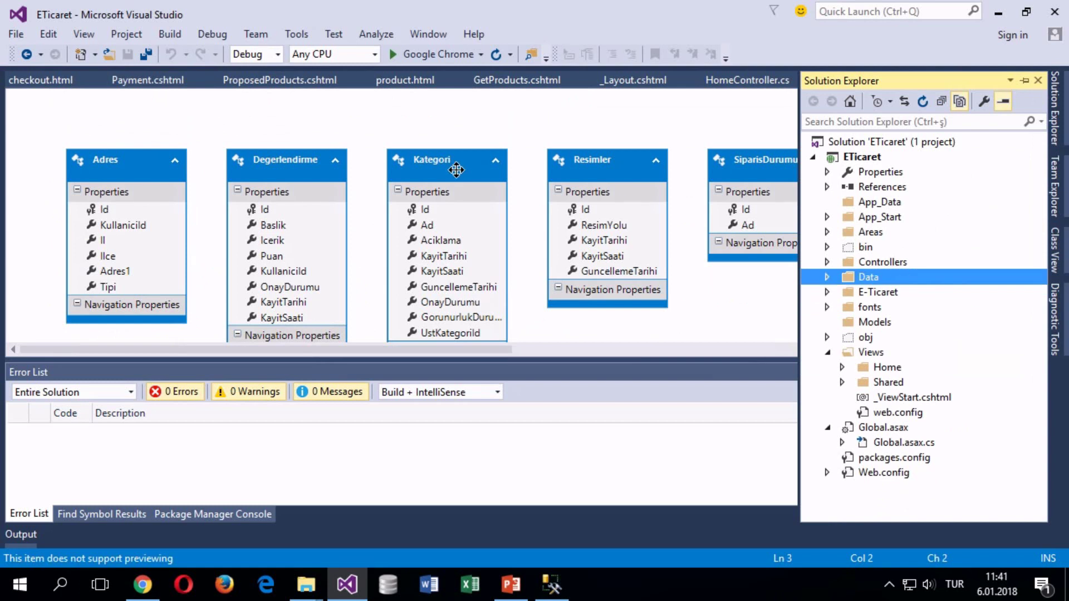
pyautogui.click(769, 112)
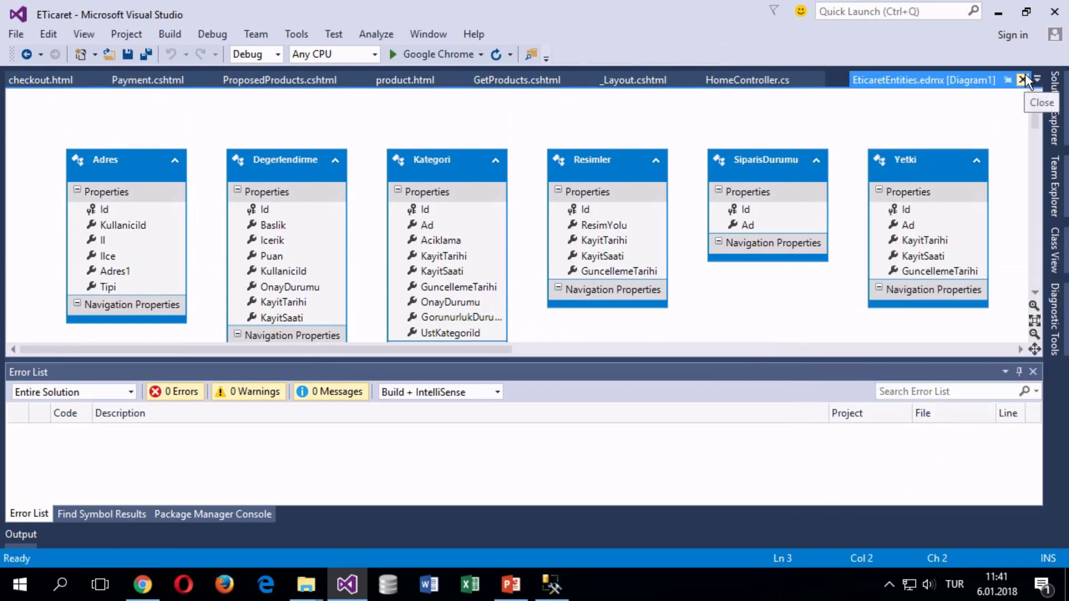
pyautogui.click(1024, 73)
# Step: Open the project's root Web.config and examine the MvcETicaretEntities entry in the connectionStrings section
pyautogui.doubleClick(872, 473)
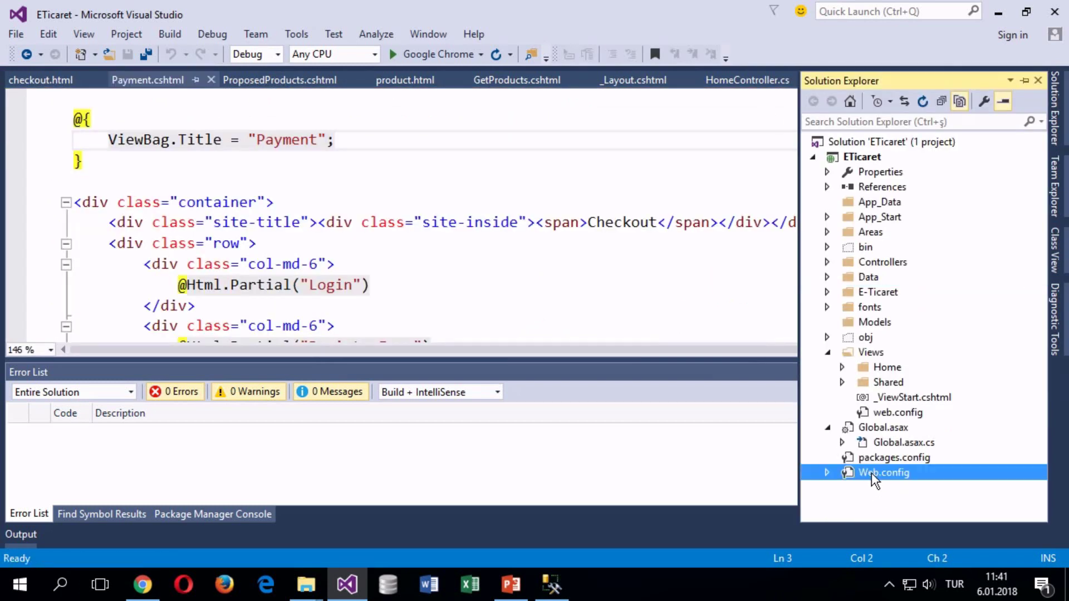
pyautogui.scroll(-2, 188, 188)
pyautogui.scroll(2, 116, 173)
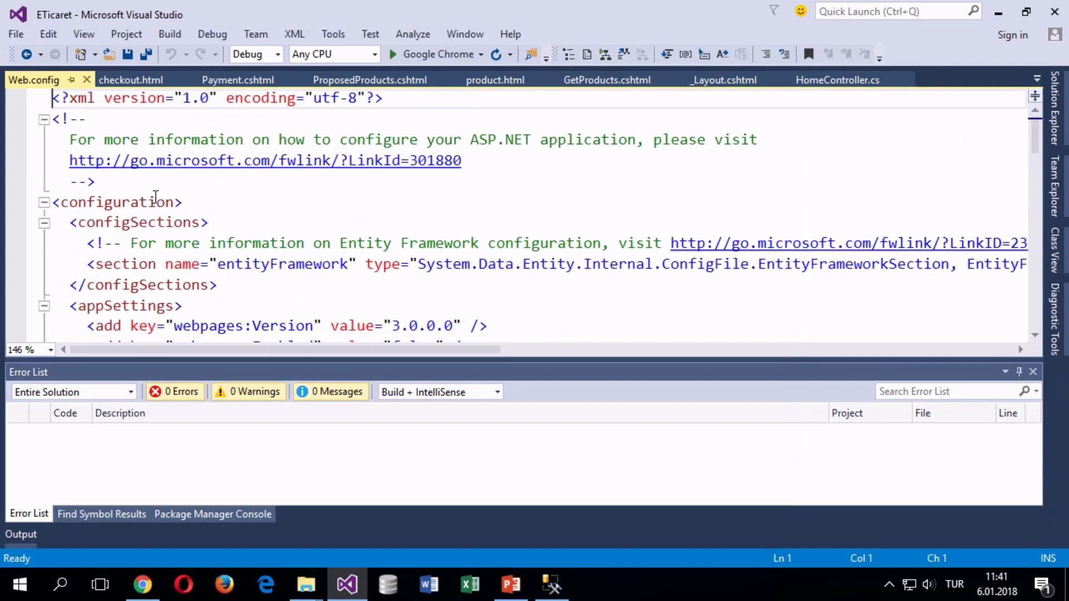
pyautogui.scroll(-2, 157, 206)
pyautogui.scroll(-20, 157, 206)
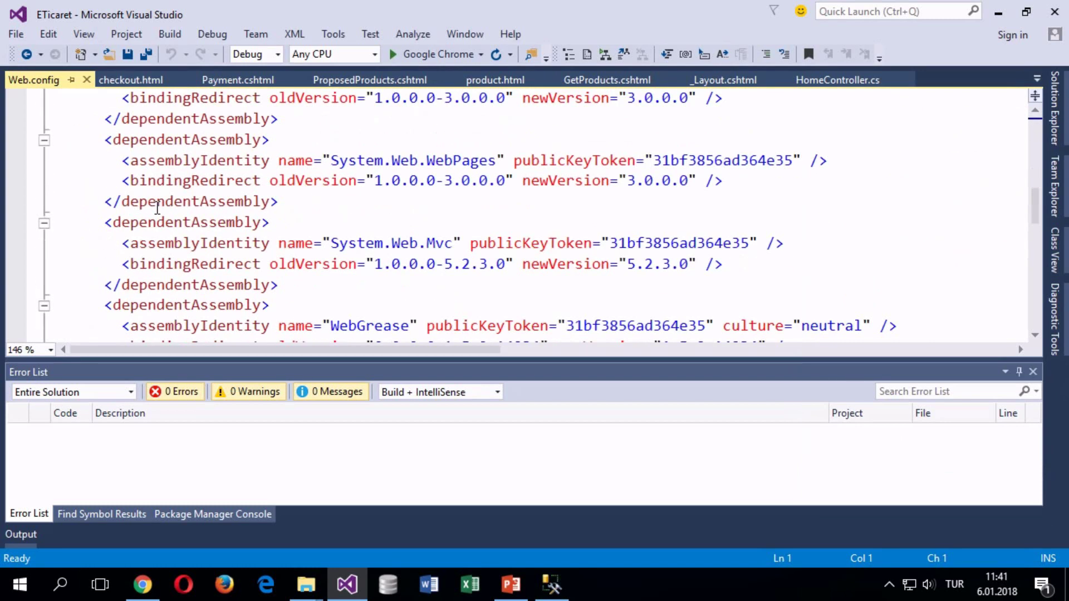
pyautogui.scroll(2, 157, 206)
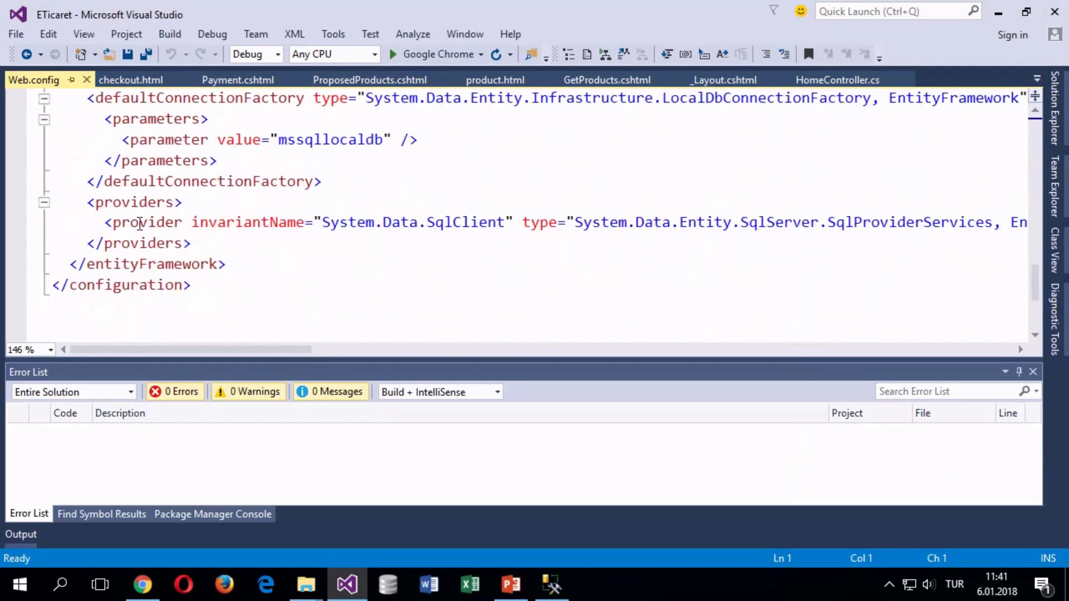
pyautogui.scroll(2, 199, 245)
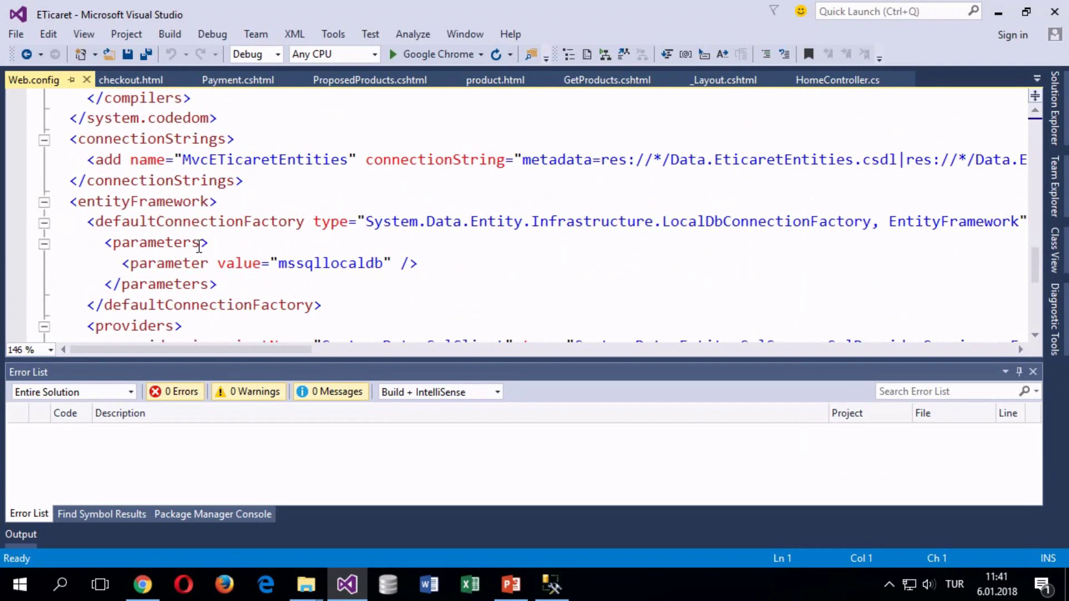
pyautogui.click(104, 139)
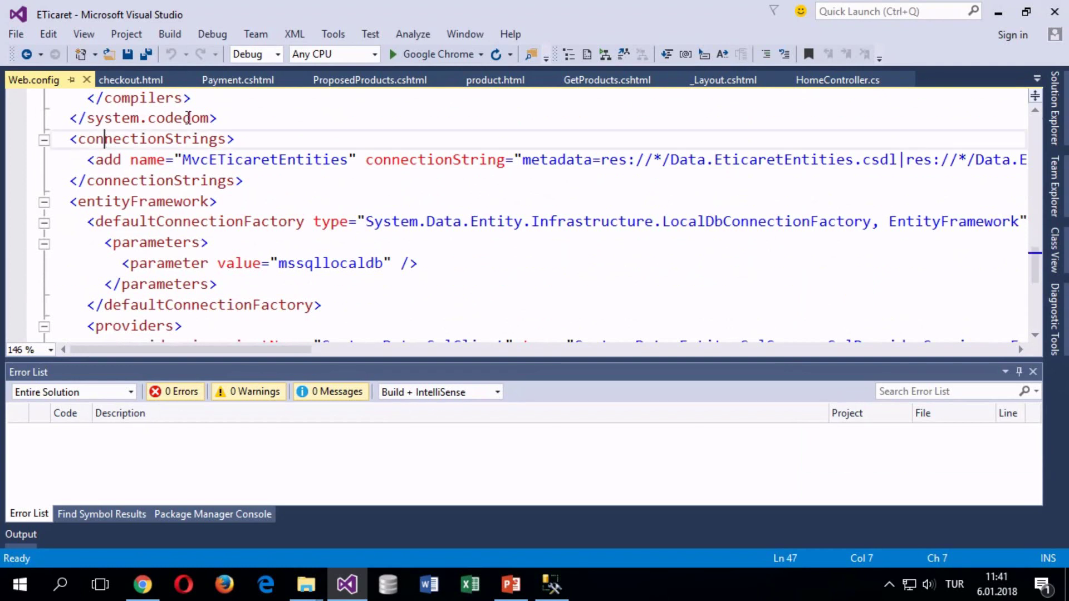
pyautogui.click(181, 160)
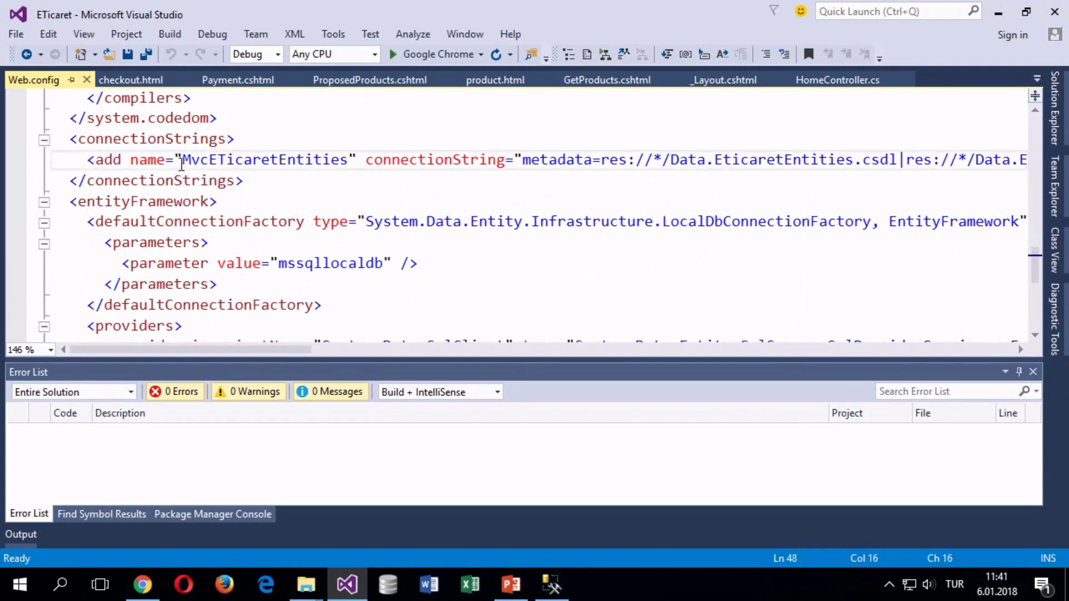
pyautogui.moveTo(182, 161); pyautogui.dragTo(349, 164)
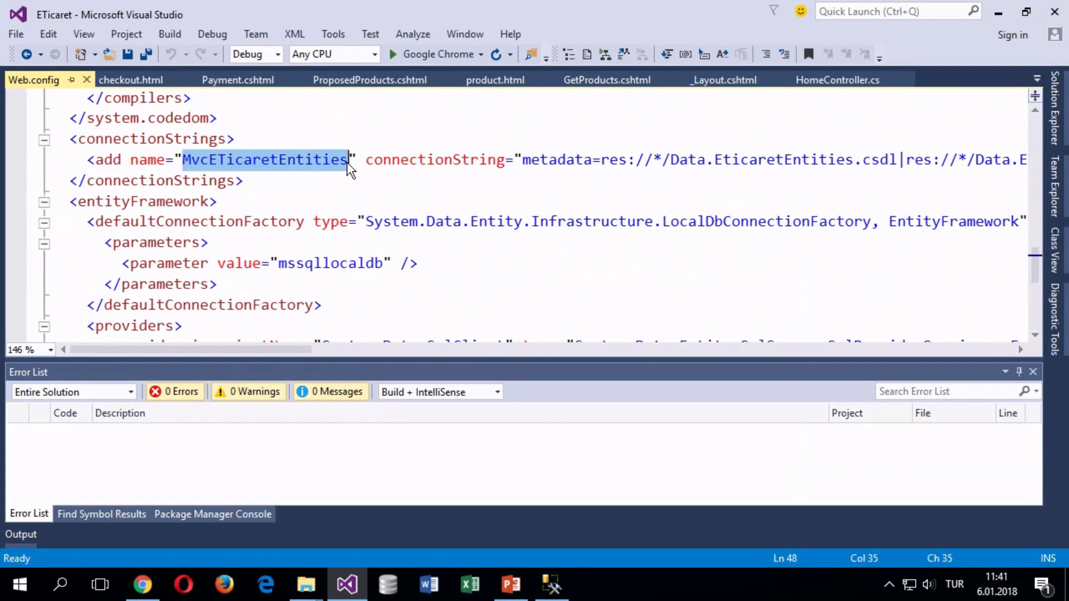
# Step: Examine the metadata, provider and data source parts of the MvcETicaretEntities connection string
pyautogui.moveTo(310, 349); pyautogui.dragTo(366, 346)
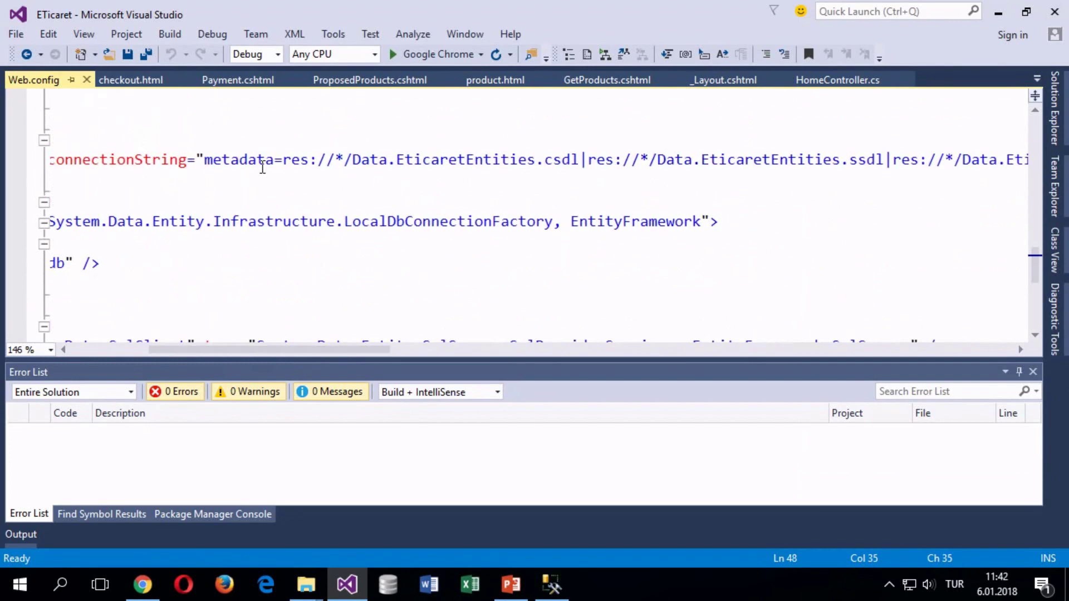
pyautogui.moveTo(269, 352); pyautogui.dragTo(462, 331)
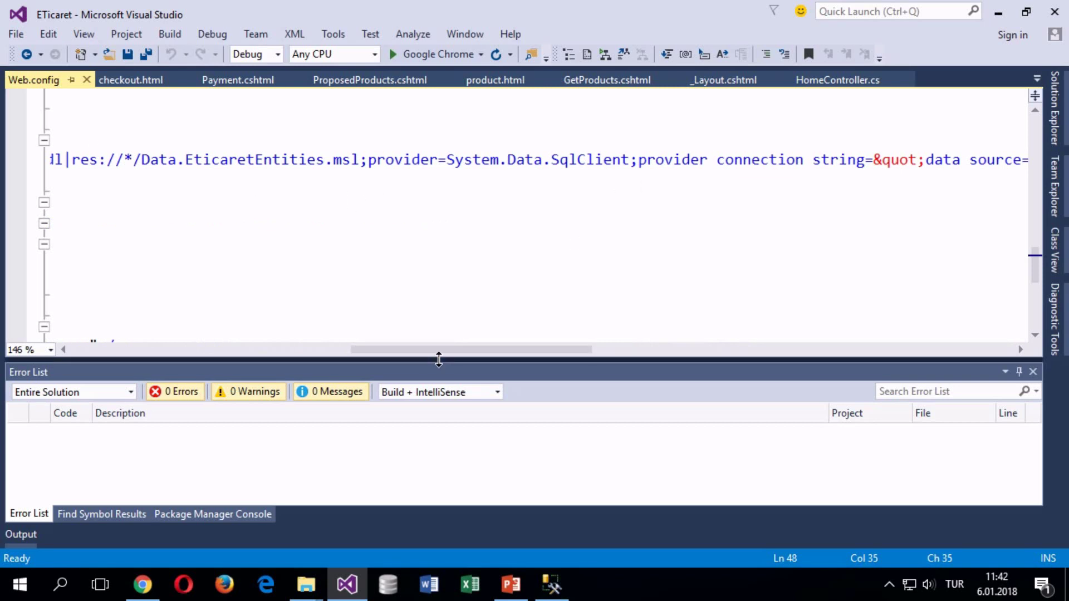
pyautogui.moveTo(488, 351); pyautogui.dragTo(628, 358)
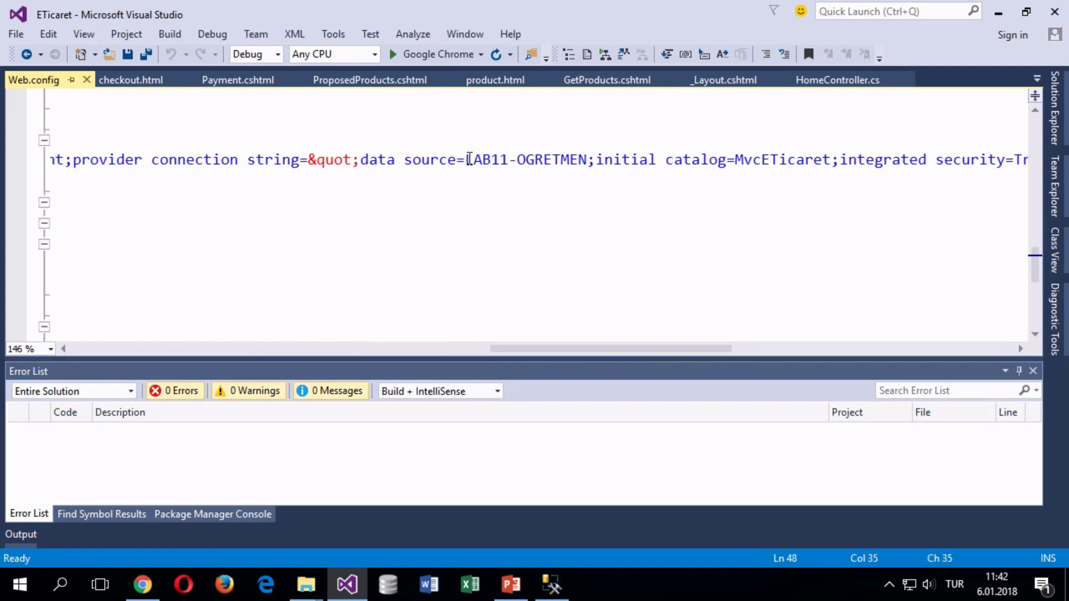
pyautogui.moveTo(469, 159); pyautogui.dragTo(593, 173)
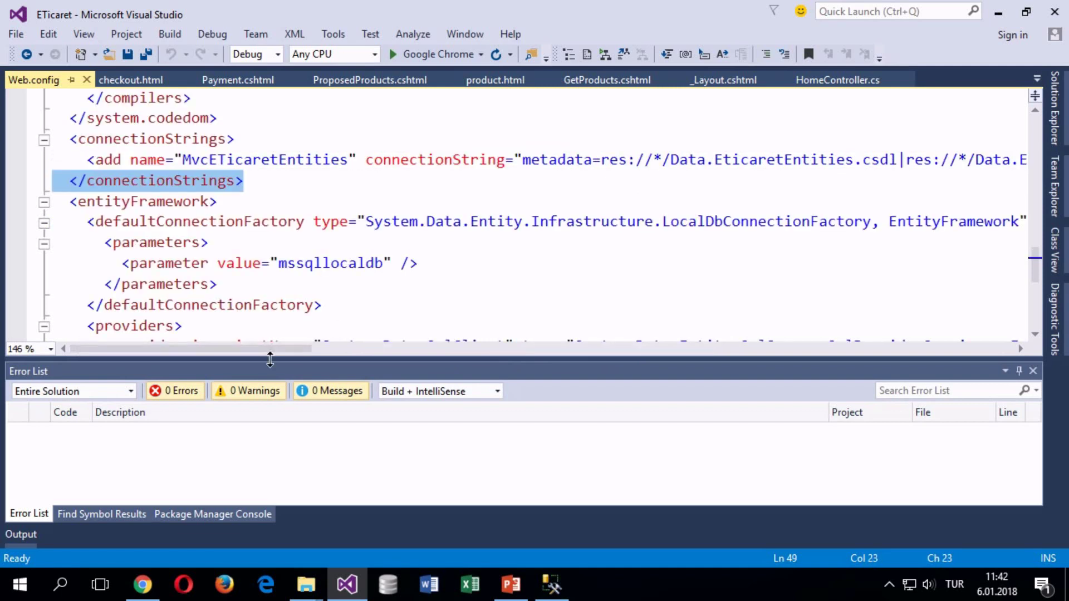
pyautogui.moveTo(262, 347); pyautogui.dragTo(717, 357)
# Step: Try replacing the data source LAB11-OGRETMEN with "." in the connection string, and undo the edit
pyautogui.moveTo(313, 159); pyautogui.dragTo(439, 158)
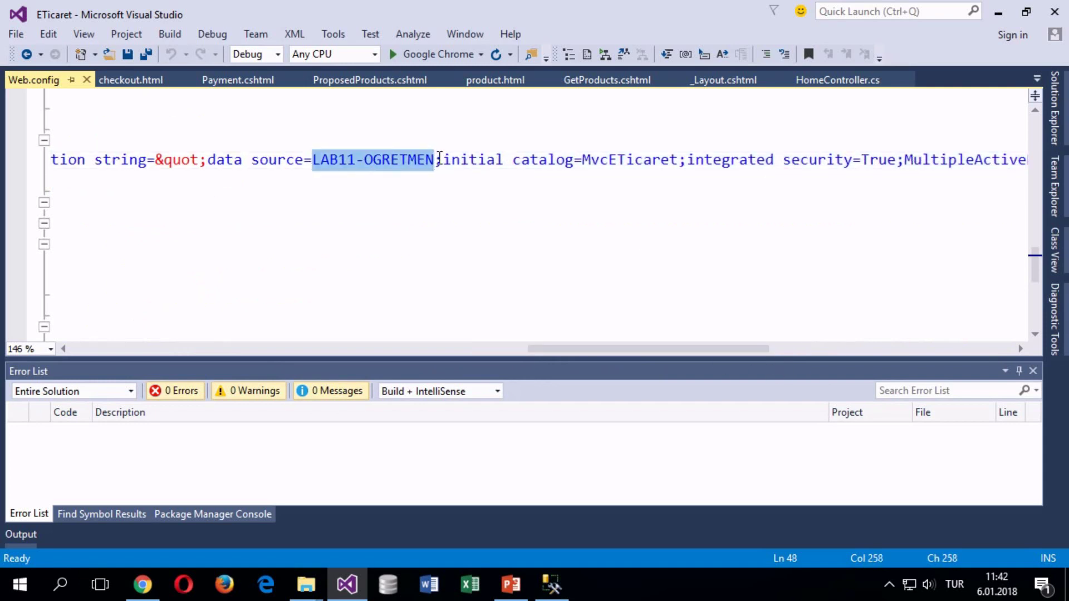
pyautogui.write('.')
pyautogui.hotkey('ctrl', 'z')
# Step: Check the initial catalog value in the connection string and close Web.config
pyautogui.doubleClick(611, 161)
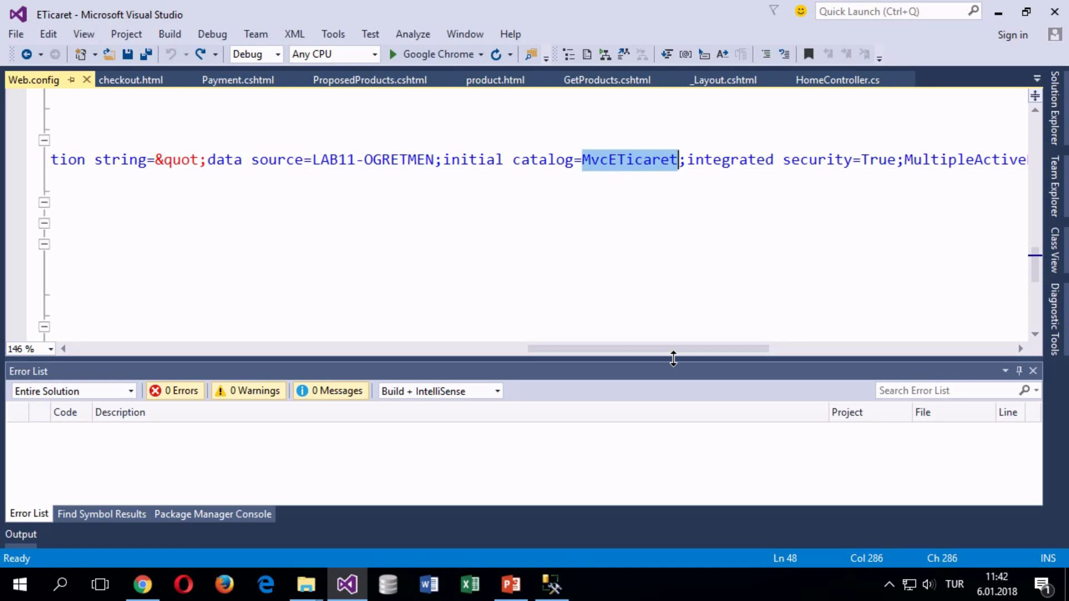
pyautogui.moveTo(673, 349); pyautogui.dragTo(642, 348)
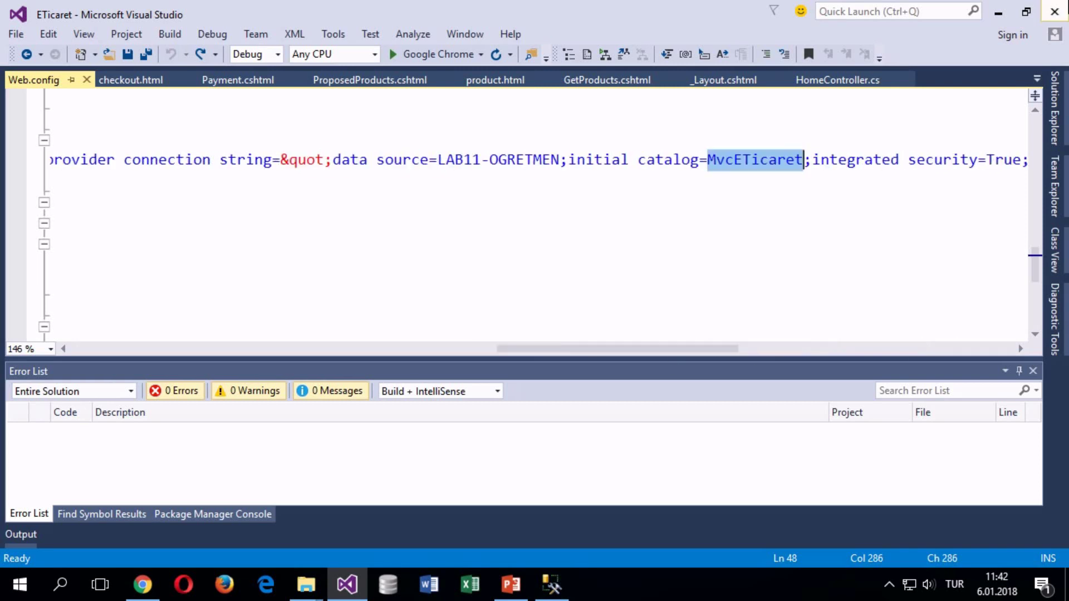
pyautogui.click(87, 79)
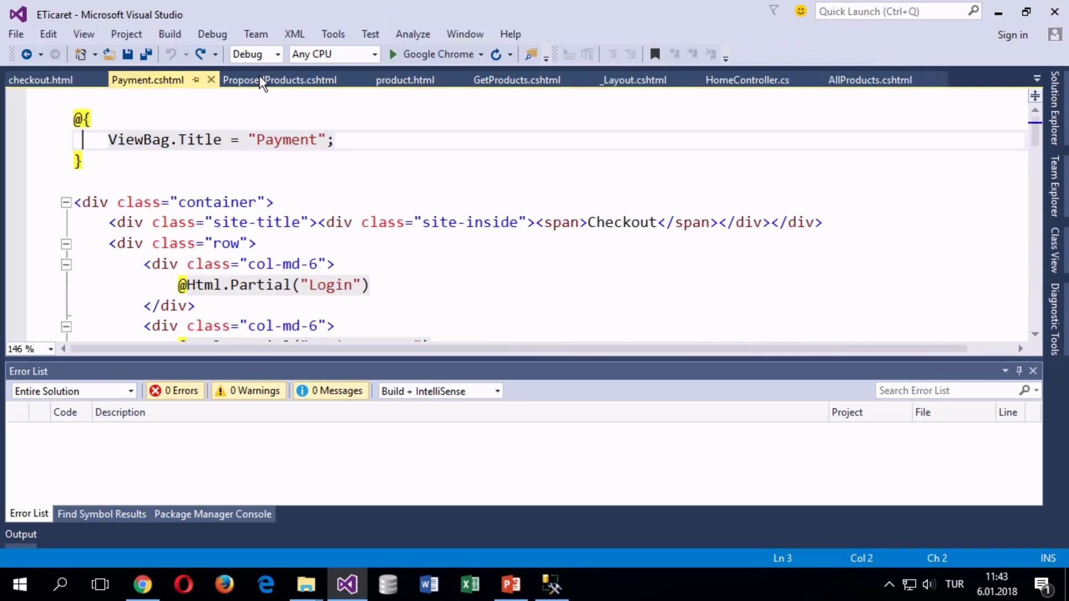
# Step: Collapse the Views folder and expand the Data folder in Solution Explorer
pyautogui.click(1063, 101)
pyautogui.click(827, 353)
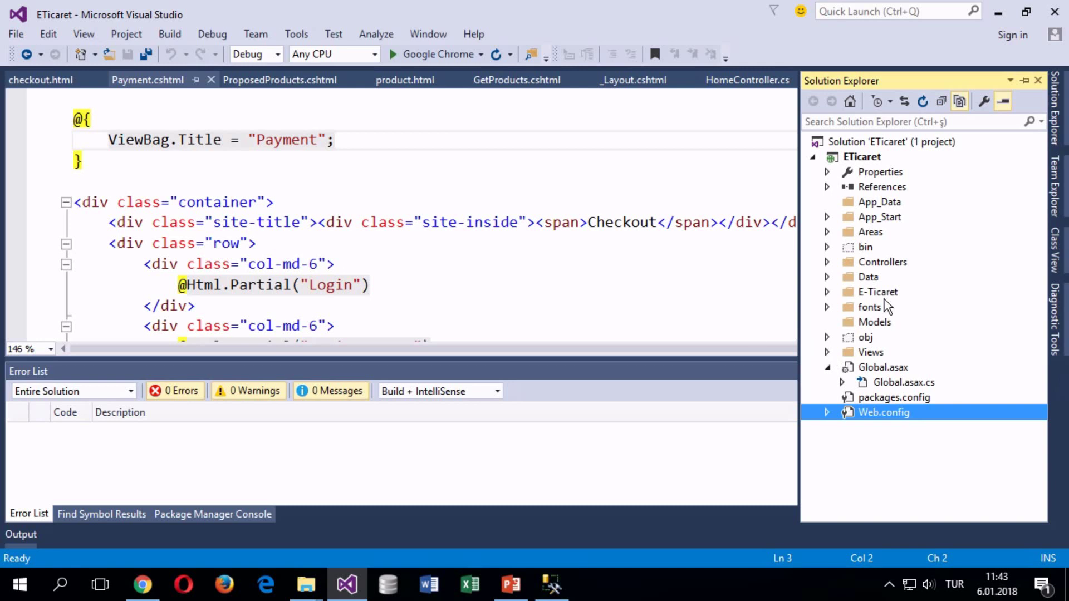
pyautogui.click(828, 277)
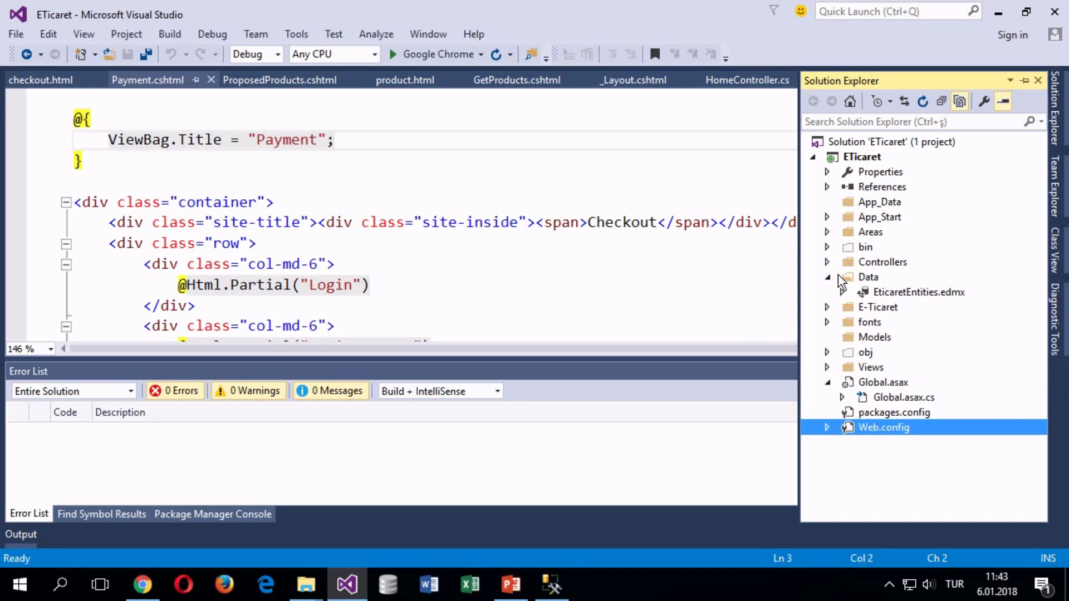
# Step: Collapse the Data folder, open HomeController.cs from the Controllers folder and look over its action methods
pyautogui.click(828, 277)
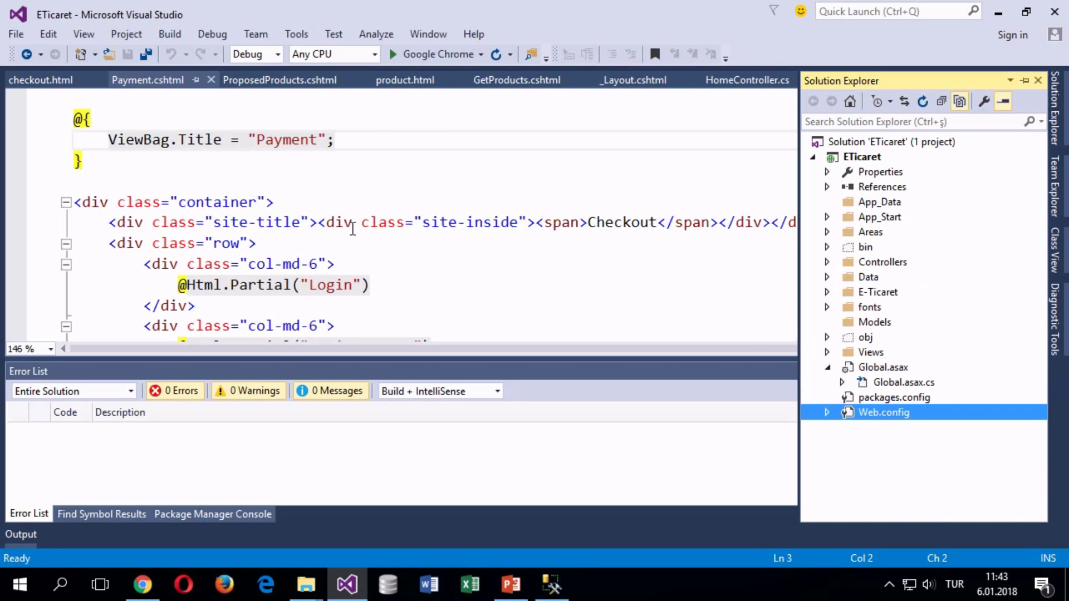
pyautogui.click(831, 263)
pyautogui.click(828, 262)
pyautogui.press('Left')
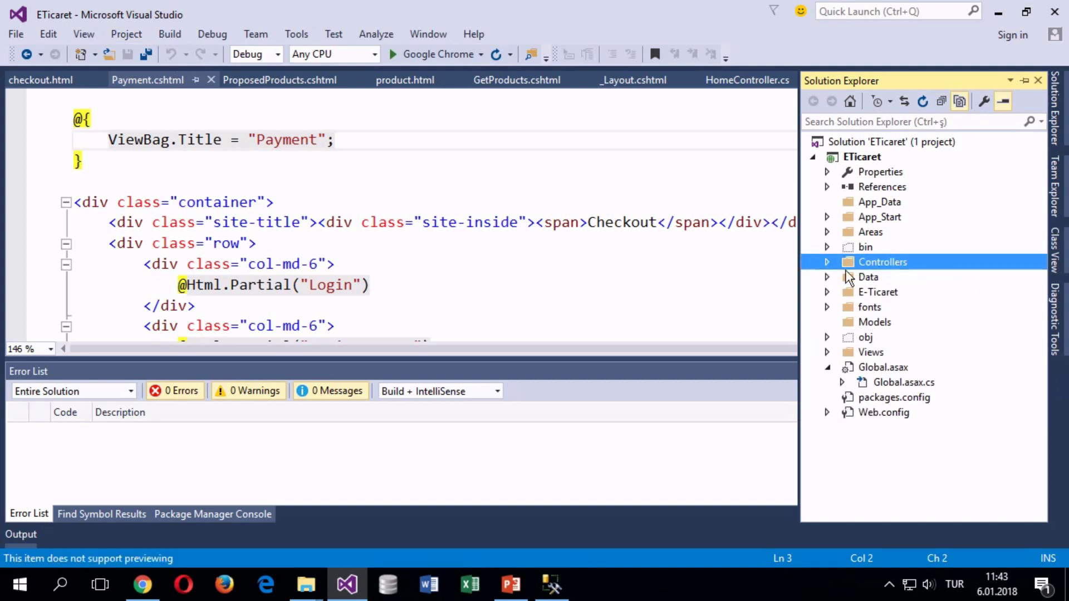
pyautogui.click(828, 262)
pyautogui.doubleClick(882, 277)
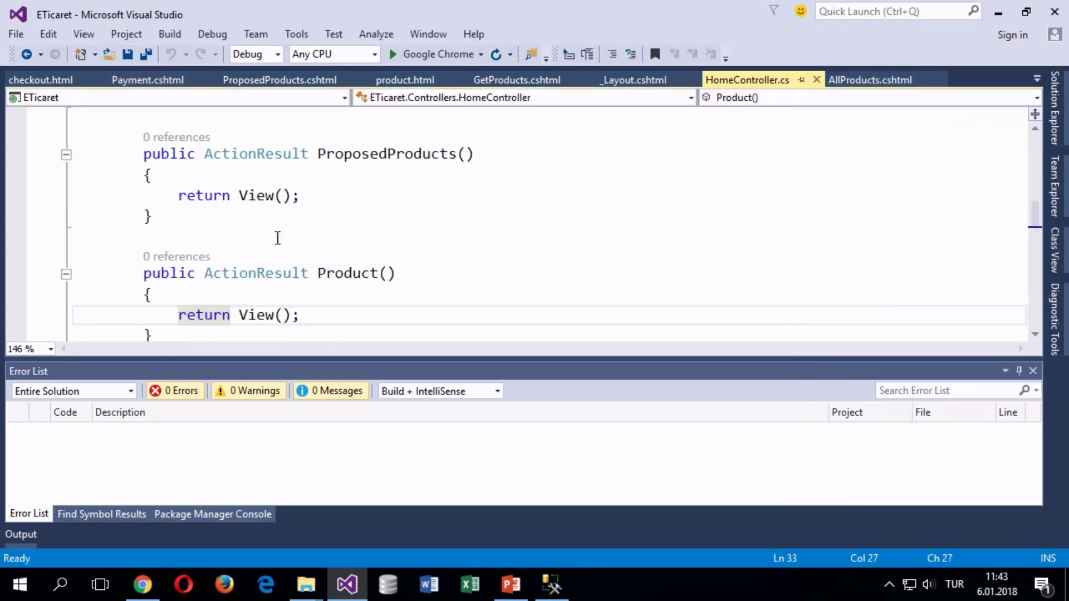
pyautogui.scroll(-2, 365, 233)
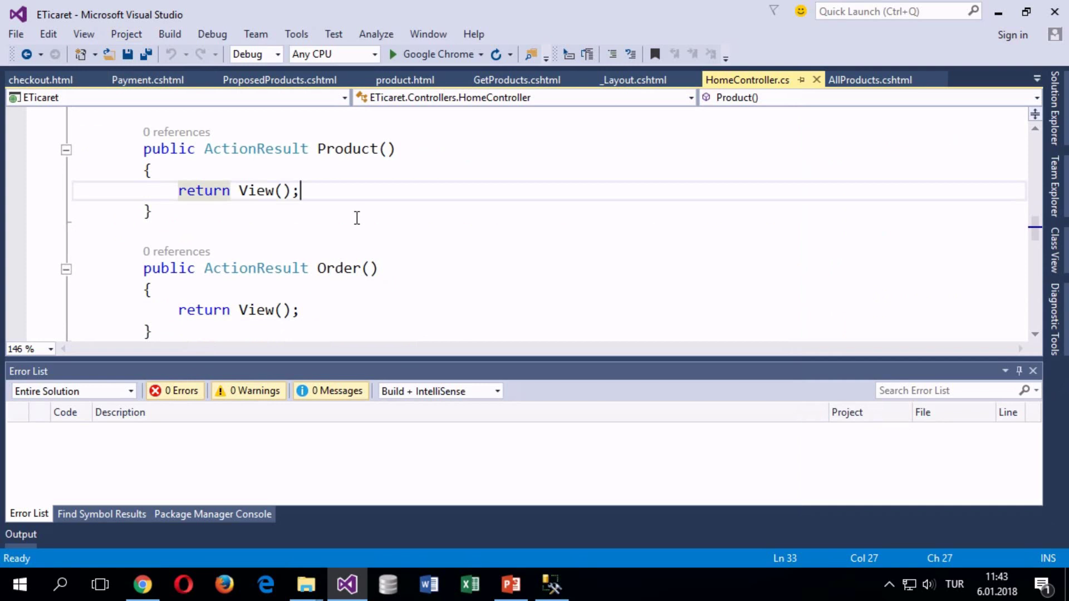
pyautogui.scroll(3, 378, 217)
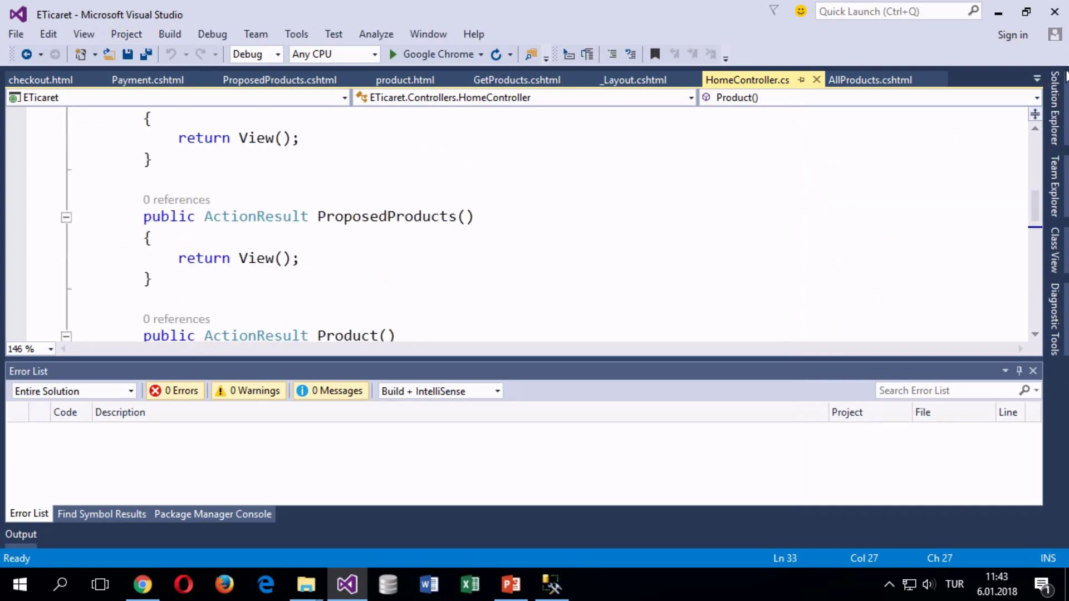
# Step: Examine the Admin area's folders and template files in Solution Explorer, and collapse the Areas folder
pyautogui.click(1066, 78)
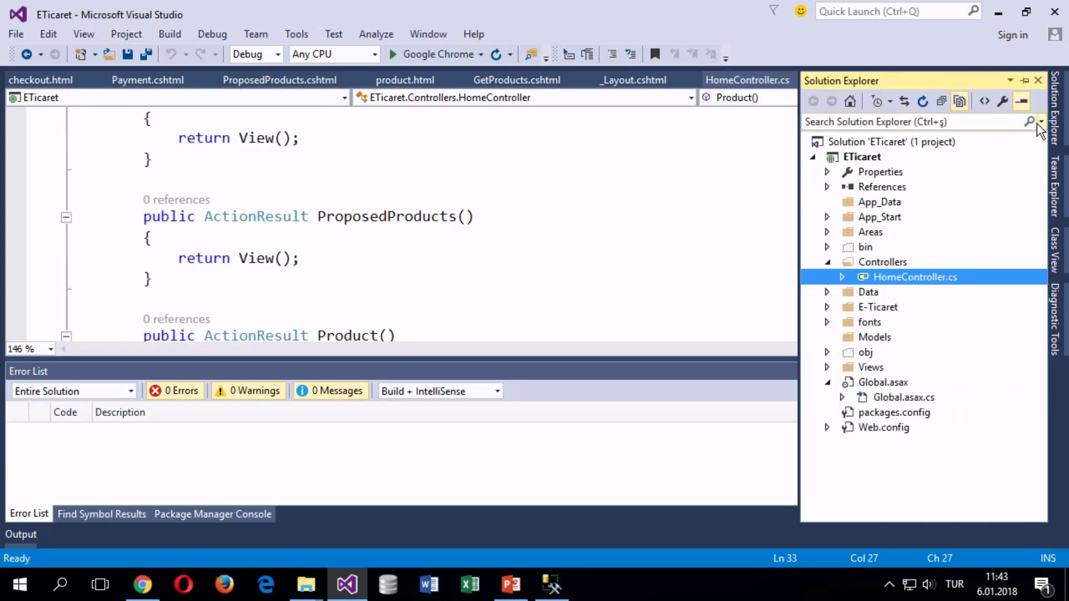
pyautogui.click(828, 233)
pyautogui.click(844, 248)
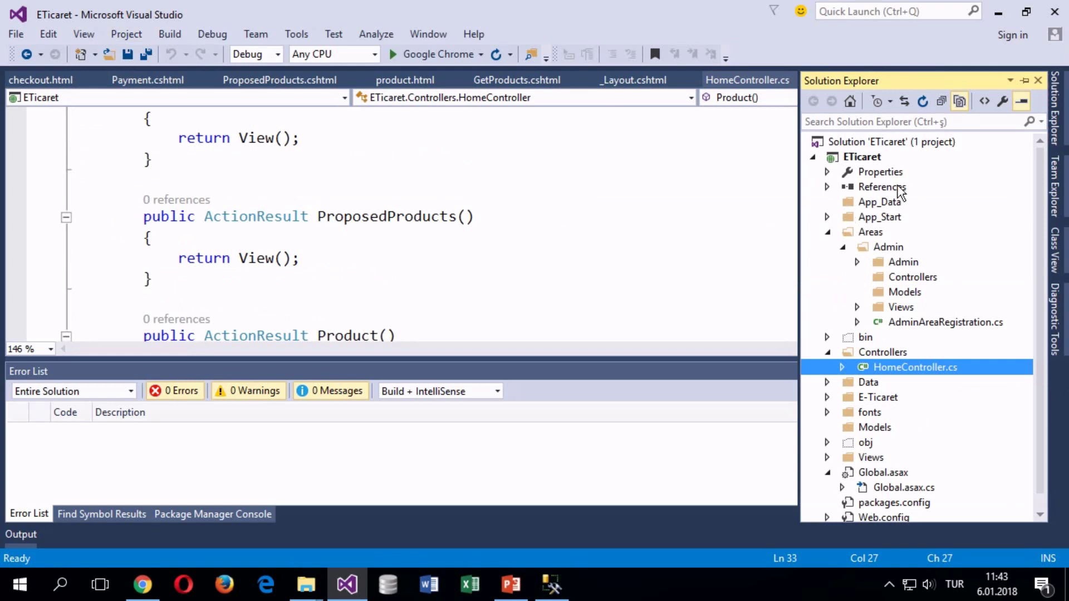
pyautogui.click(856, 262)
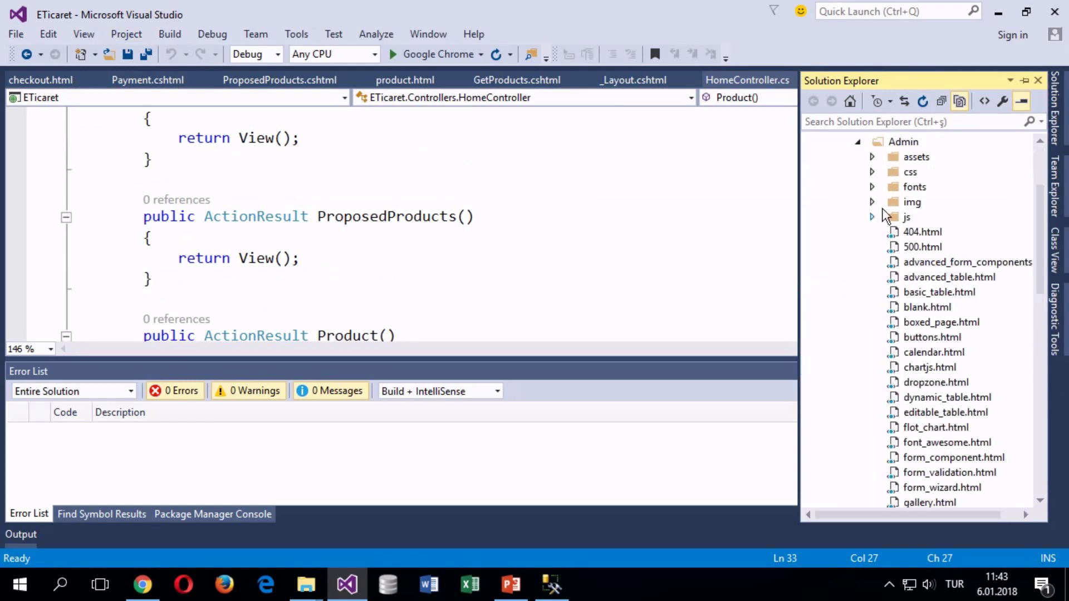
pyautogui.scroll(2, 863, 223)
pyautogui.click(859, 233)
pyautogui.click(843, 246)
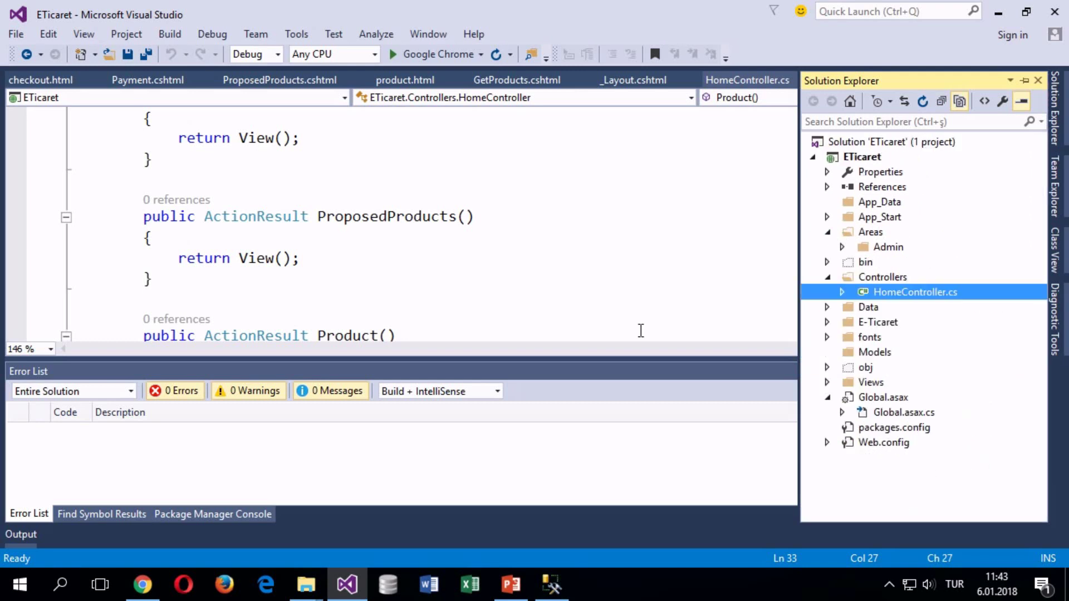
pyautogui.click(828, 233)
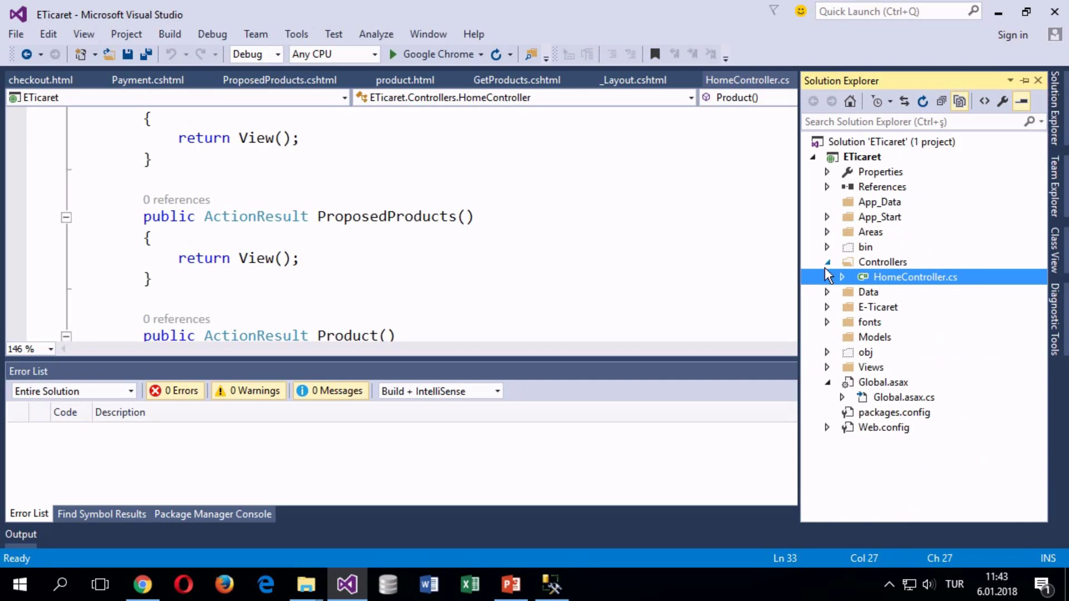
# Step: Collapse the Controllers folder and return to the HomeController.cs code above the ProposedProducts action
pyautogui.click(827, 263)
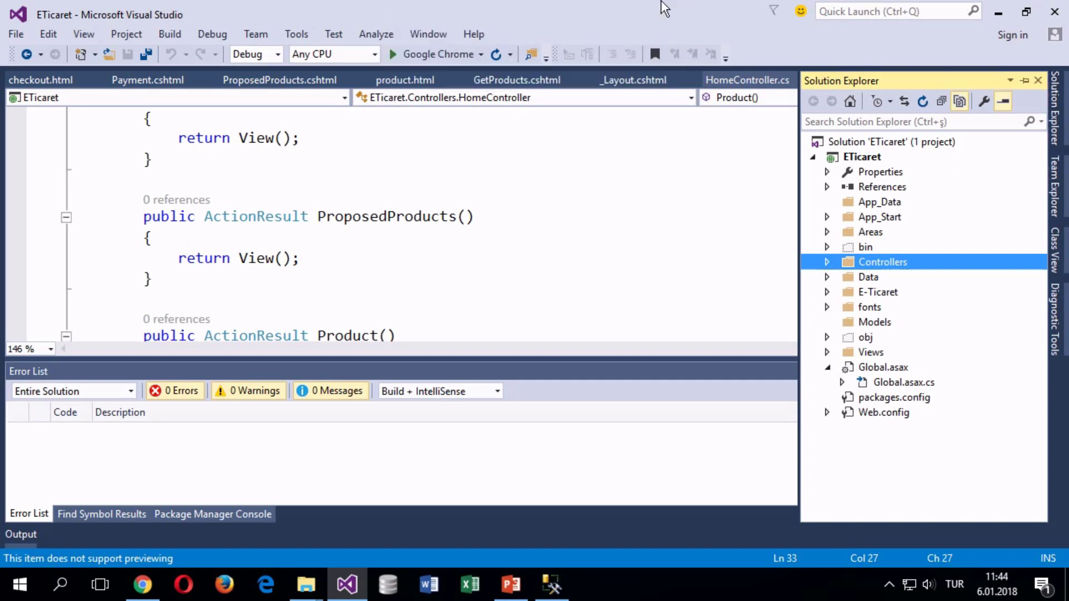
pyautogui.moveTo(661, 5)
pyautogui.click(826, 217)
pyautogui.click(826, 217)
pyautogui.click(683, 193)
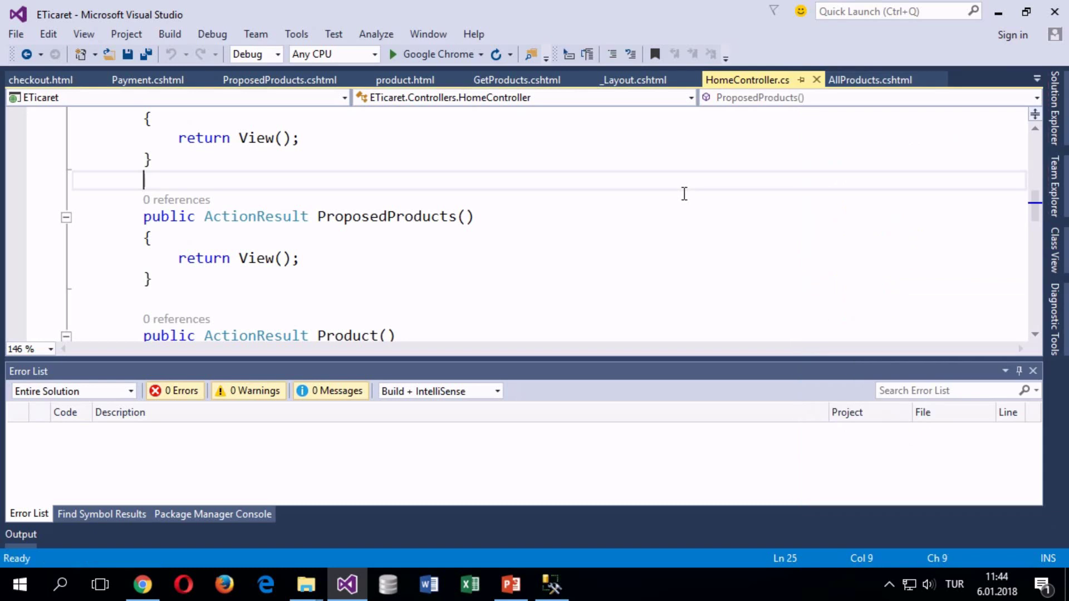
# Step: Switch to SQL Server Management Studio and open the top 200 rows of MvcETicaret's dbo.Kategori table for editing
pyautogui.click(551, 584)
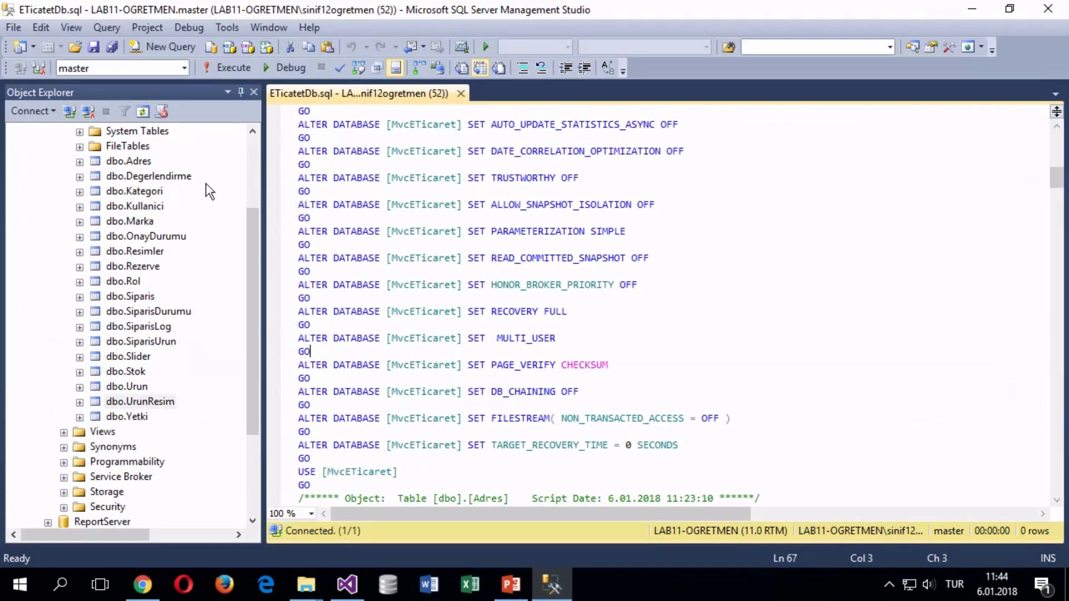
pyautogui.scroll(2, 178, 244)
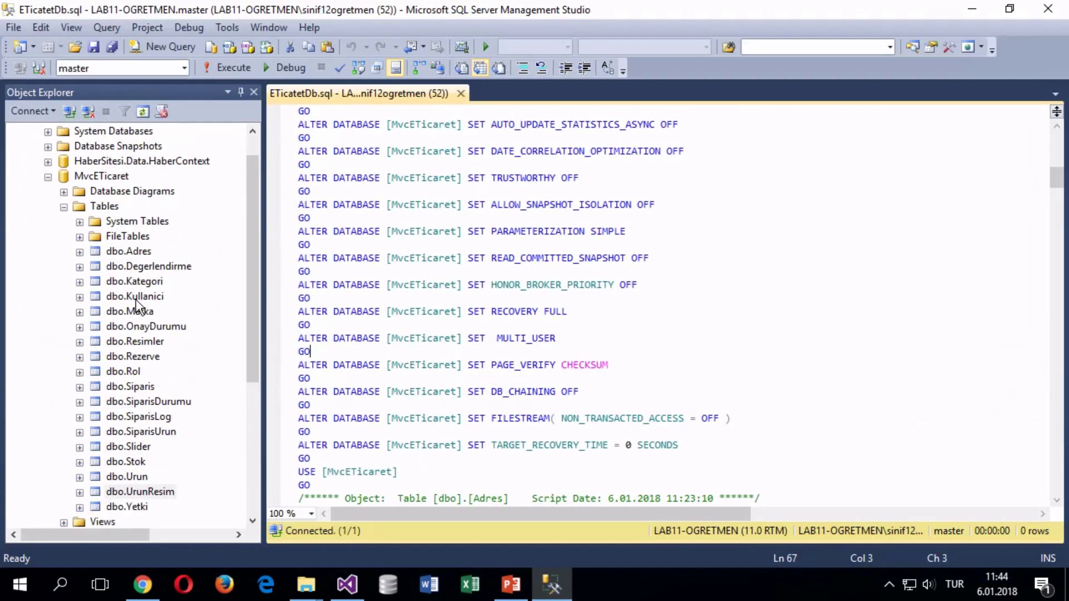
pyautogui.click(128, 282)
pyautogui.rightClick(128, 282)
pyautogui.doubleClick(115, 280)
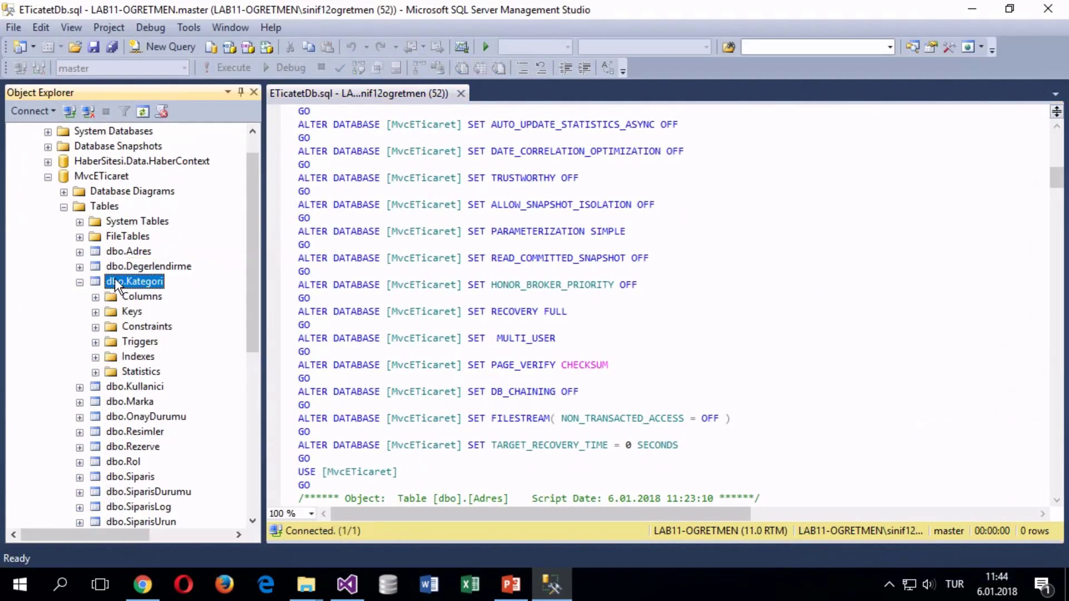
pyautogui.click(80, 282)
pyautogui.rightClick(119, 280)
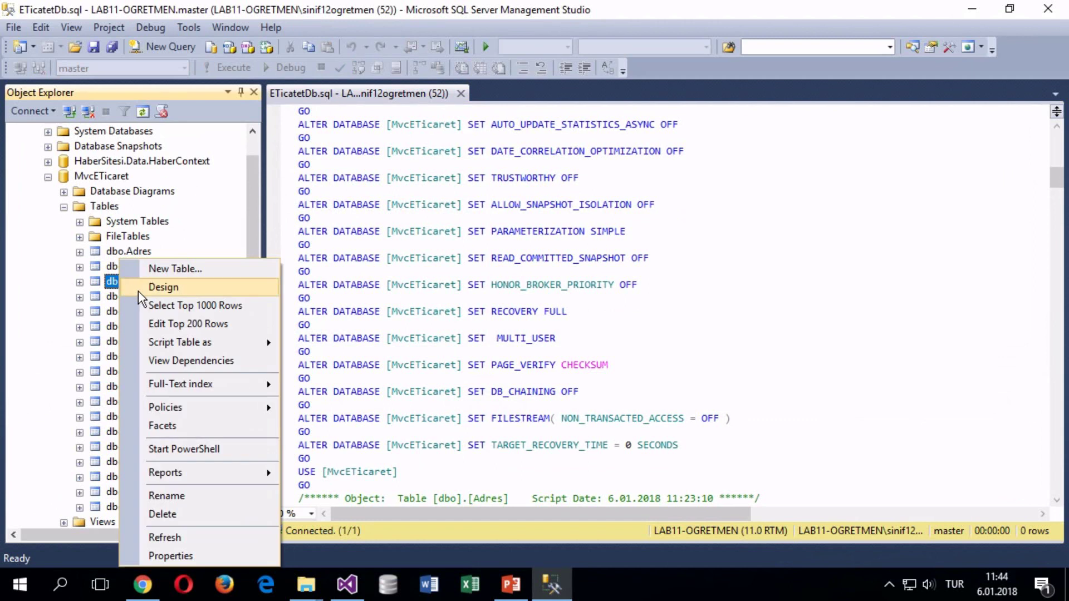
pyautogui.click(159, 322)
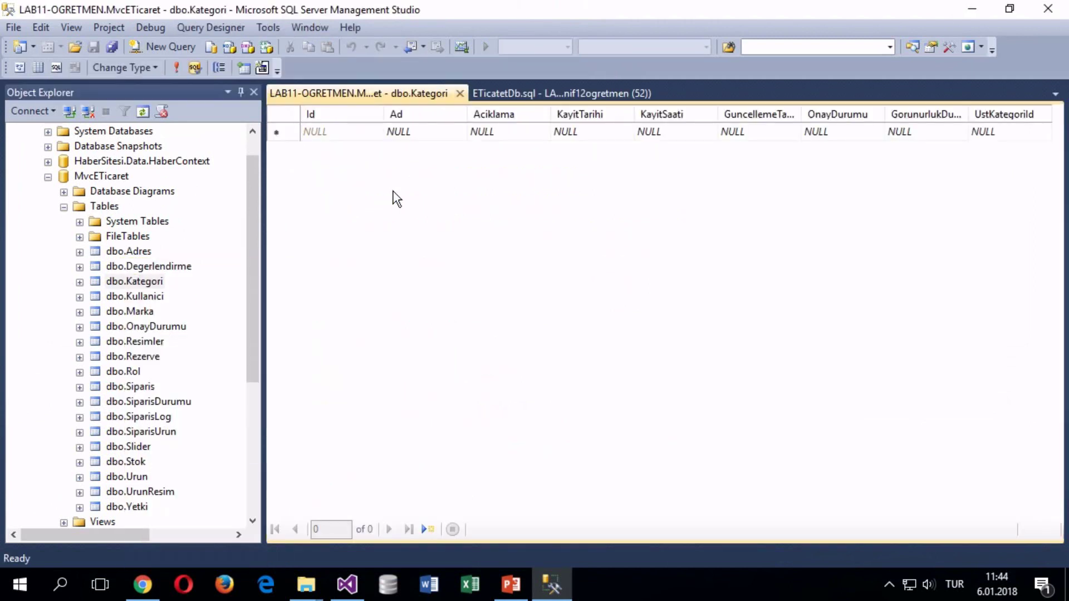
# Step: Add a Kategori record with Ad set to "Elektronik", leaving the other columns unfilled, and commit the row
pyautogui.click(427, 132)
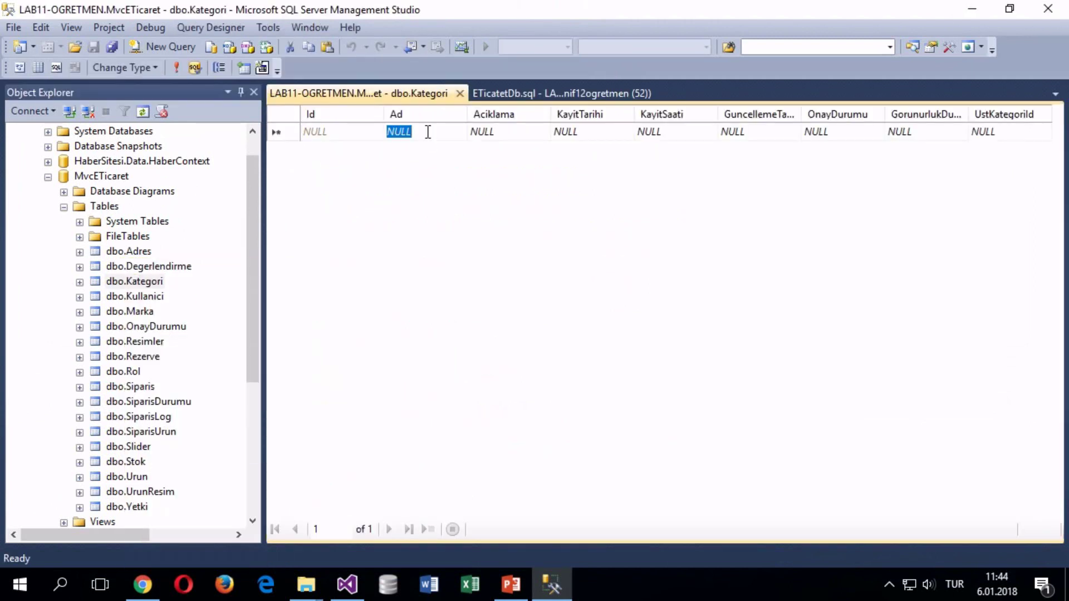
pyautogui.write('Elektronik')
pyautogui.press('Tab')
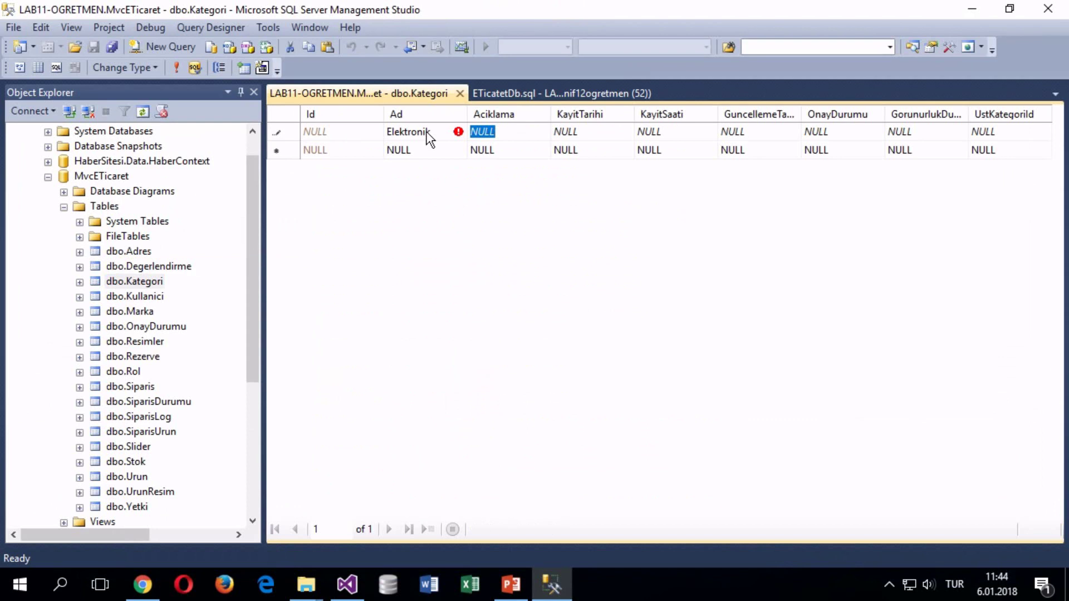
pyautogui.press('Tab')
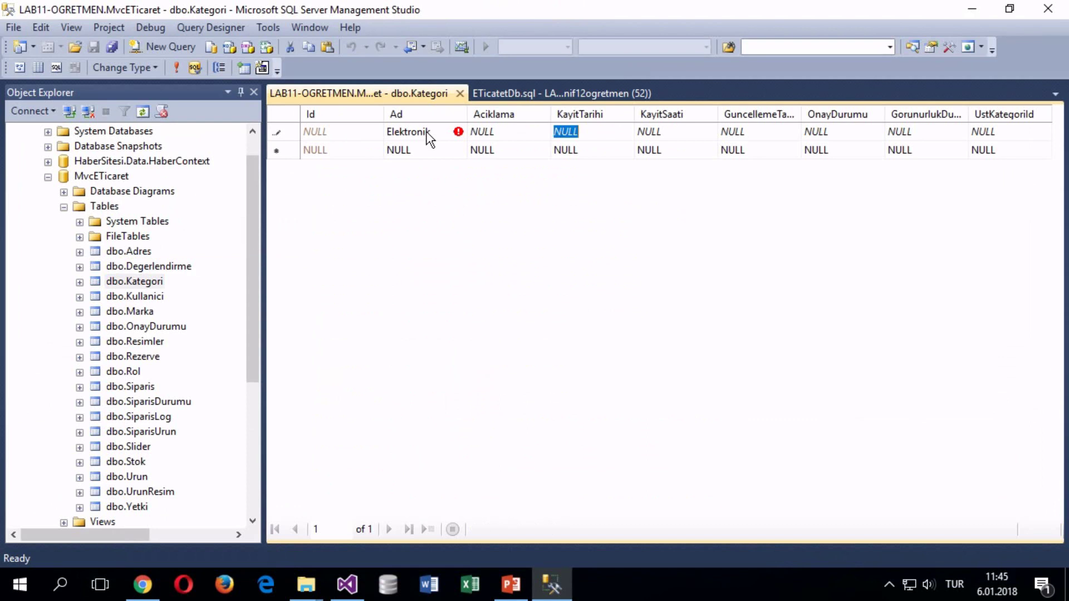
pyautogui.press('Tab')
pyautogui.press('Tab')
pyautogui.press('Tab')
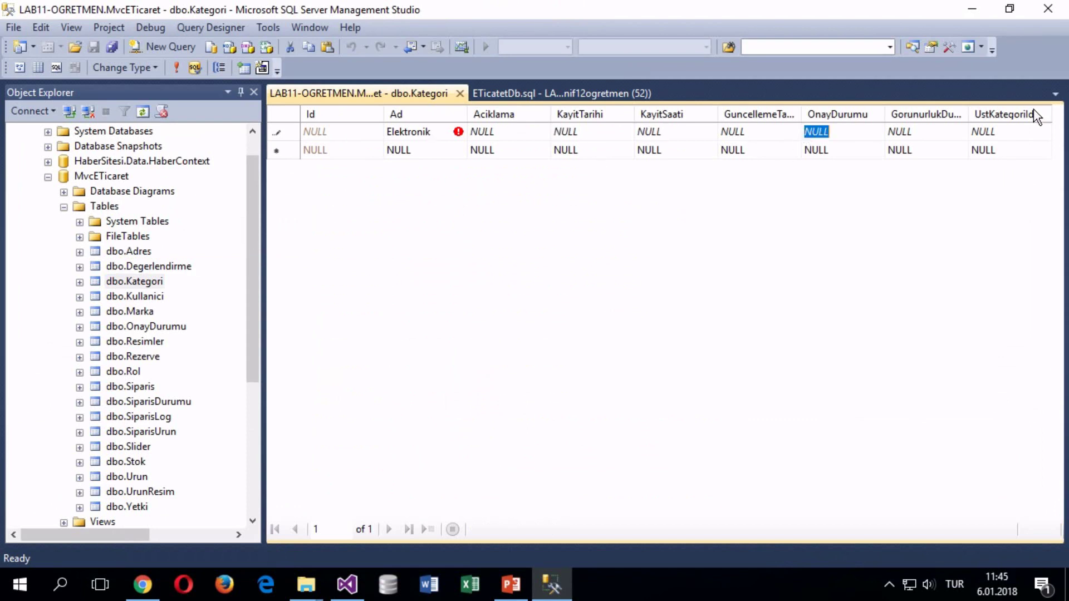
pyautogui.press('Tab')
pyautogui.press('Tab')
pyautogui.press('Tab')
# Step: Re-execute the Kategori table query to reload the saved row
pyautogui.click(279, 132)
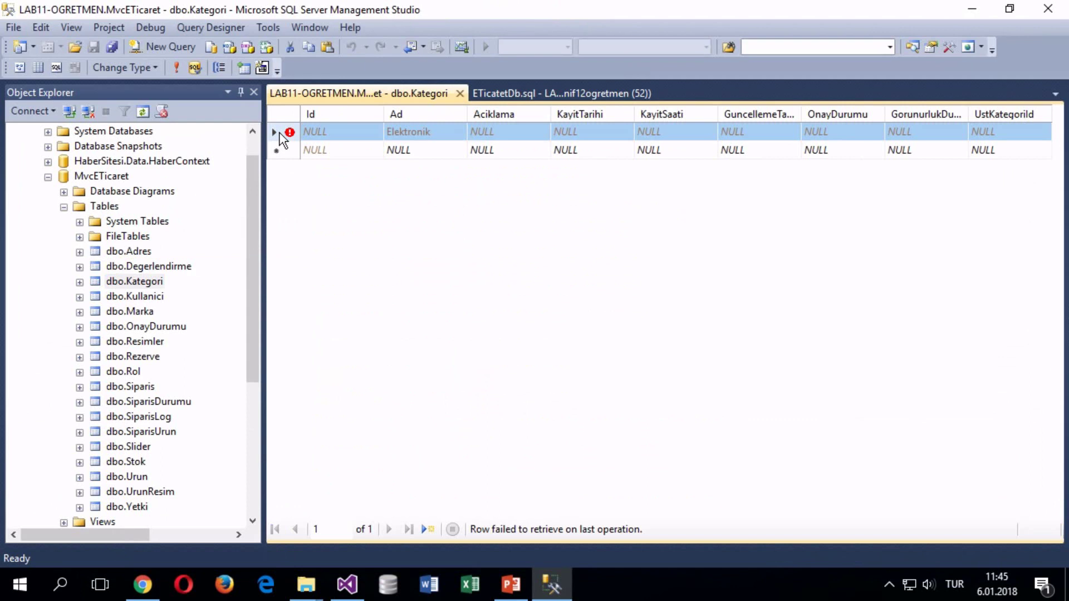
pyautogui.rightClick(283, 136)
pyautogui.click(334, 145)
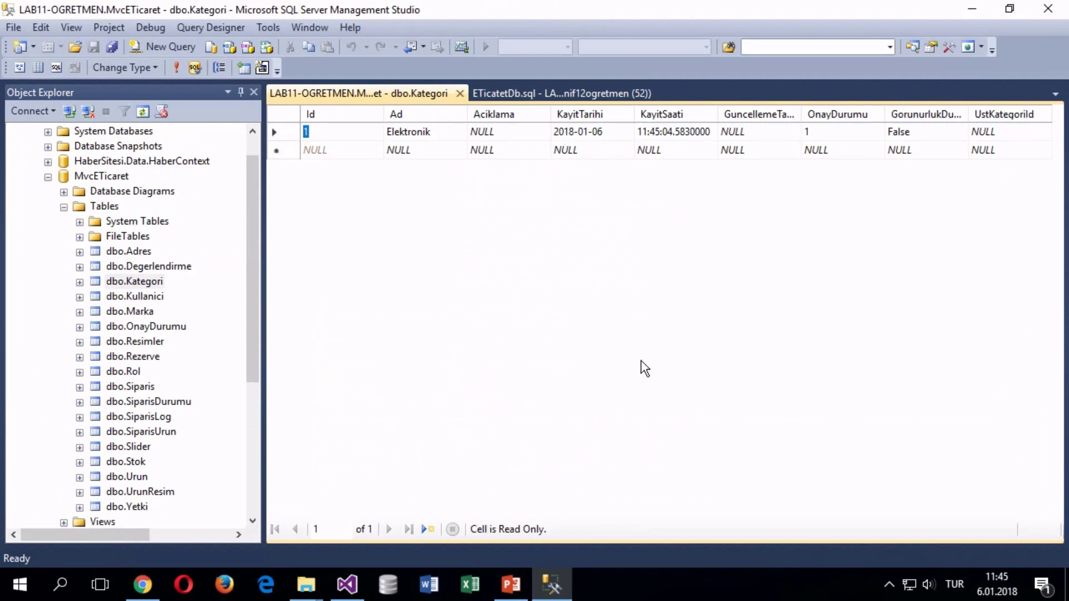
# Step: Switch to Visual Studio, look over the HomeController actions, and run the ETicaret project in Google Chrome
pyautogui.click(346, 584)
pyautogui.click(224, 230)
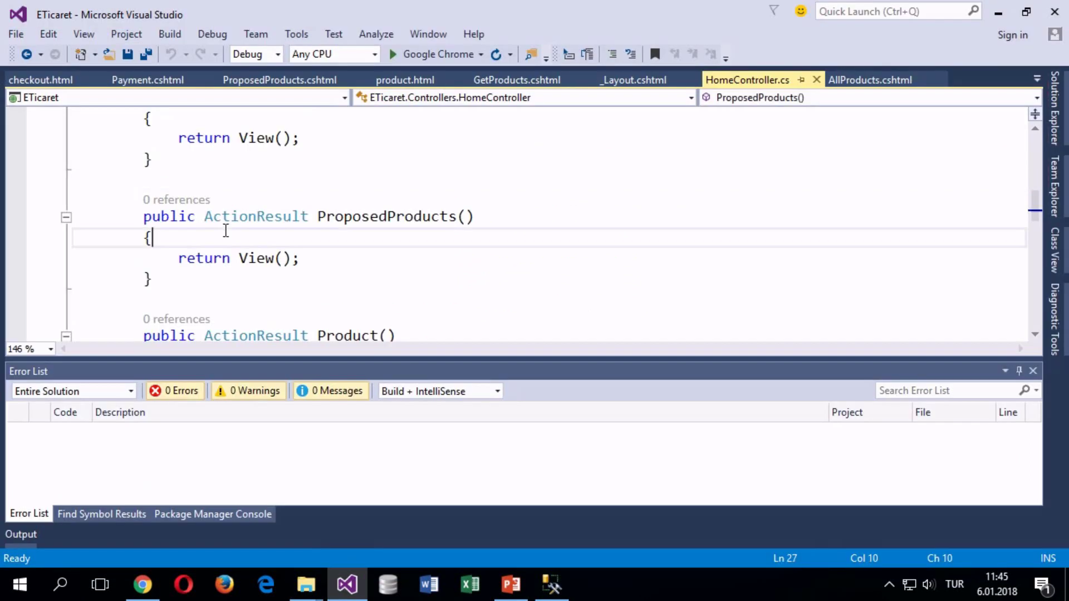
pyautogui.scroll(-1, 633, 159)
pyautogui.scroll(-1, 353, 282)
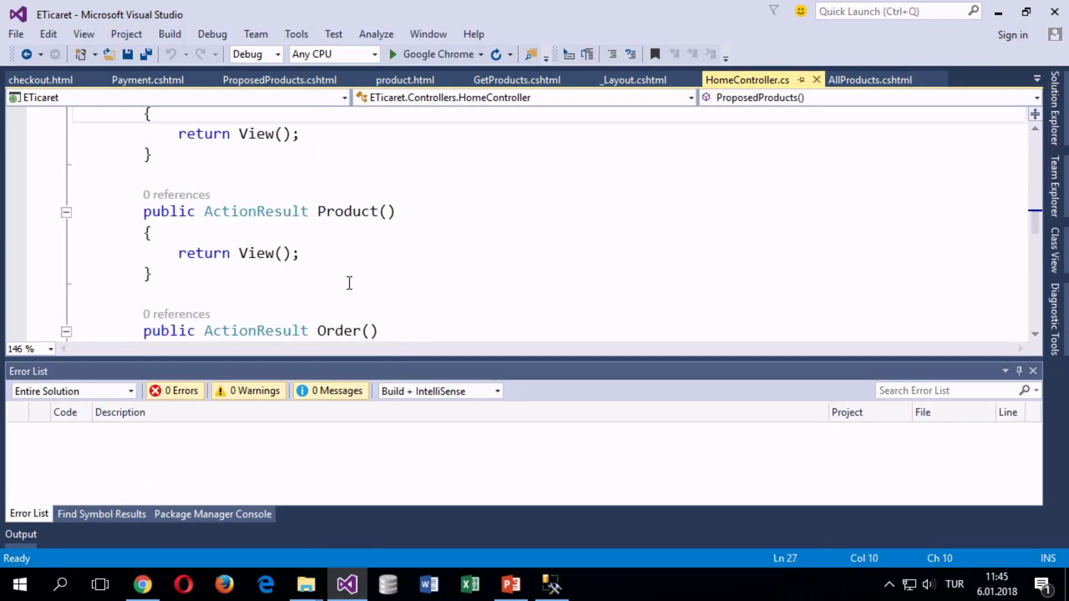
pyautogui.scroll(1, 349, 281)
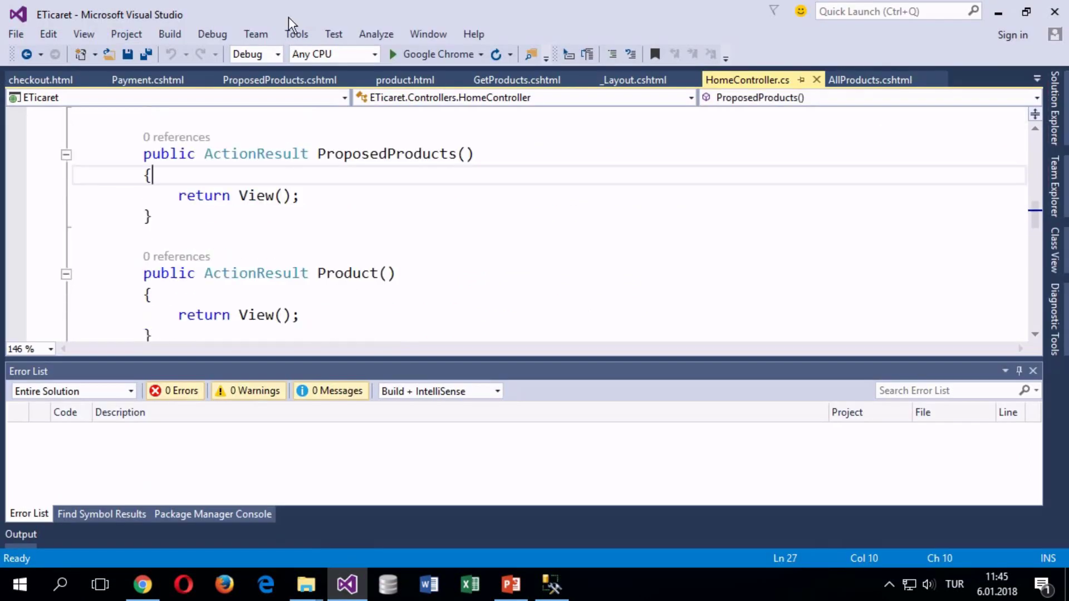
pyautogui.click(402, 54)
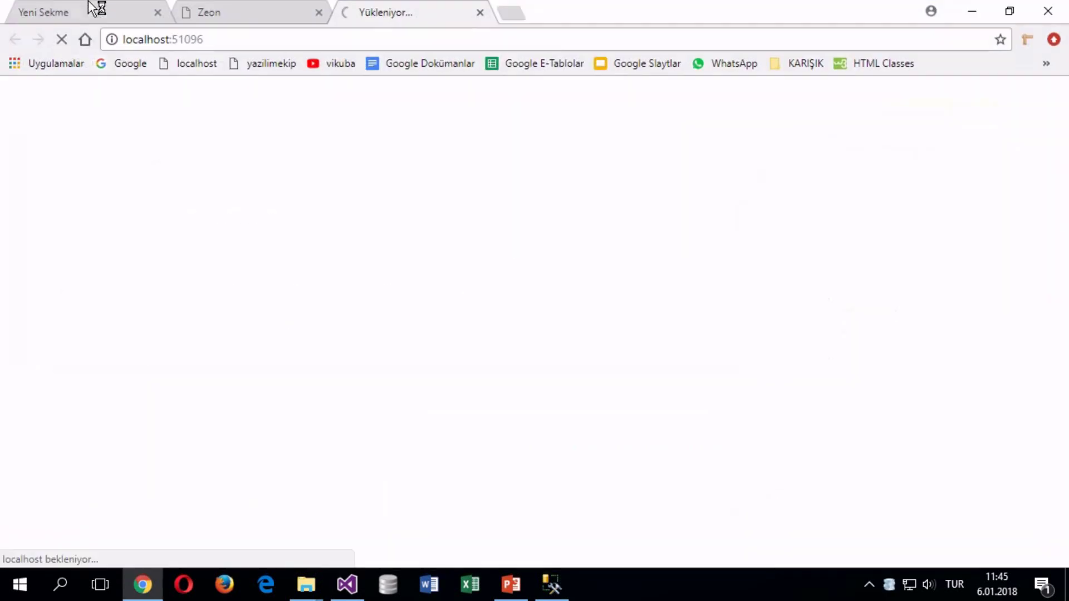
# Step: Close the old Zeon all-products tab and the empty new tab, keeping the localhost:51096 page
pyautogui.click(187, 5)
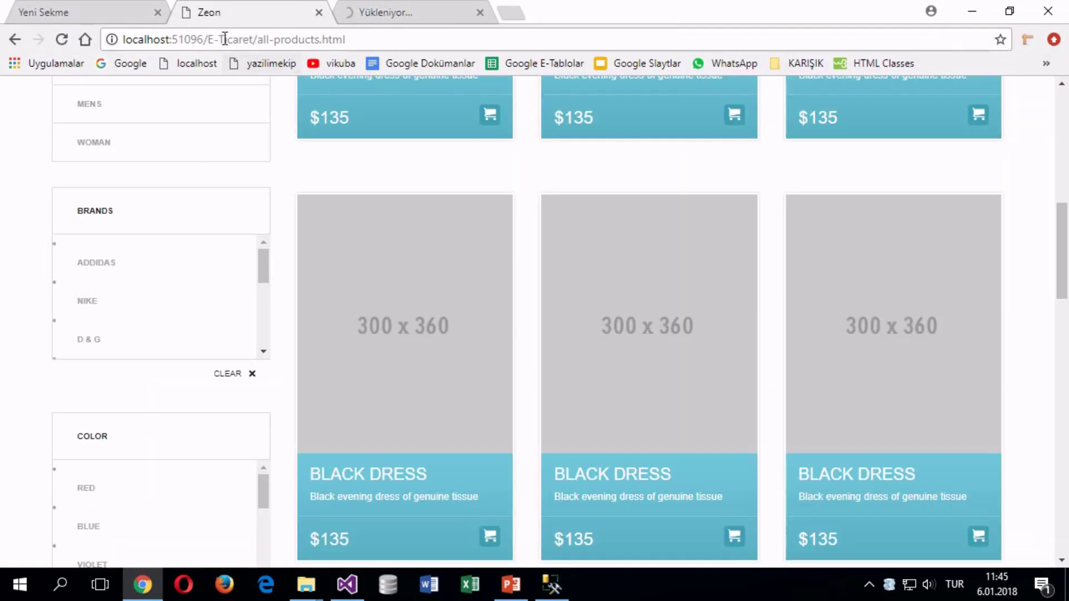
pyautogui.click(412, 16)
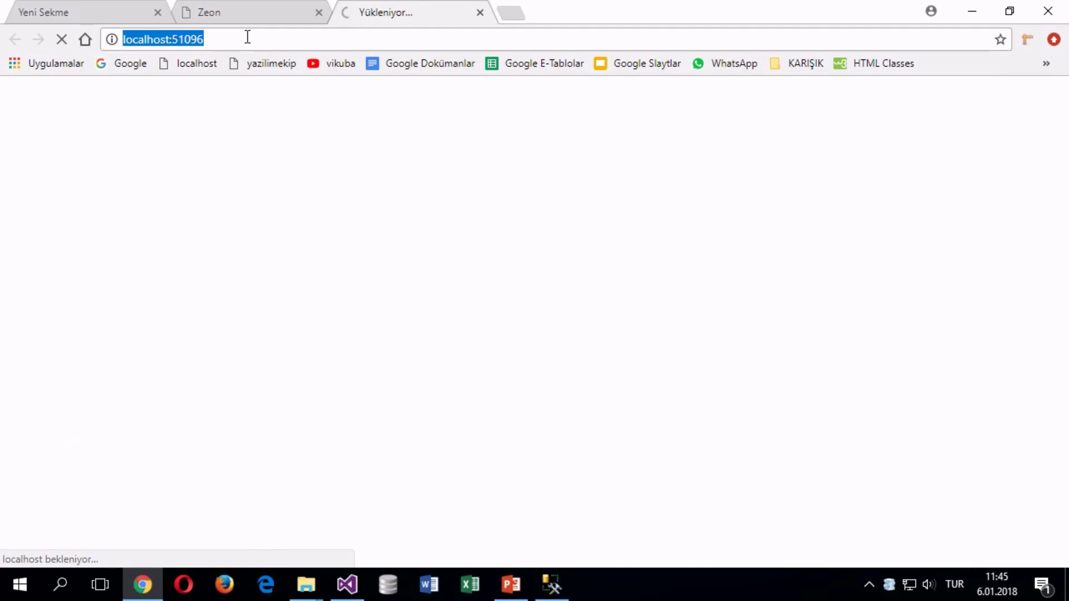
pyautogui.middleClick(216, 7)
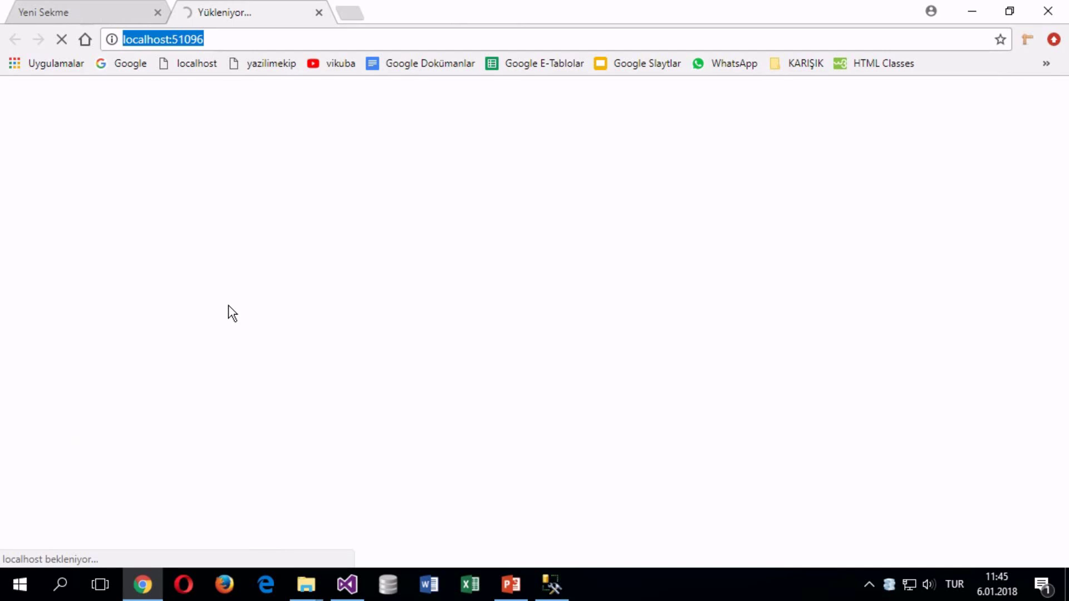
pyautogui.middleClick(107, 8)
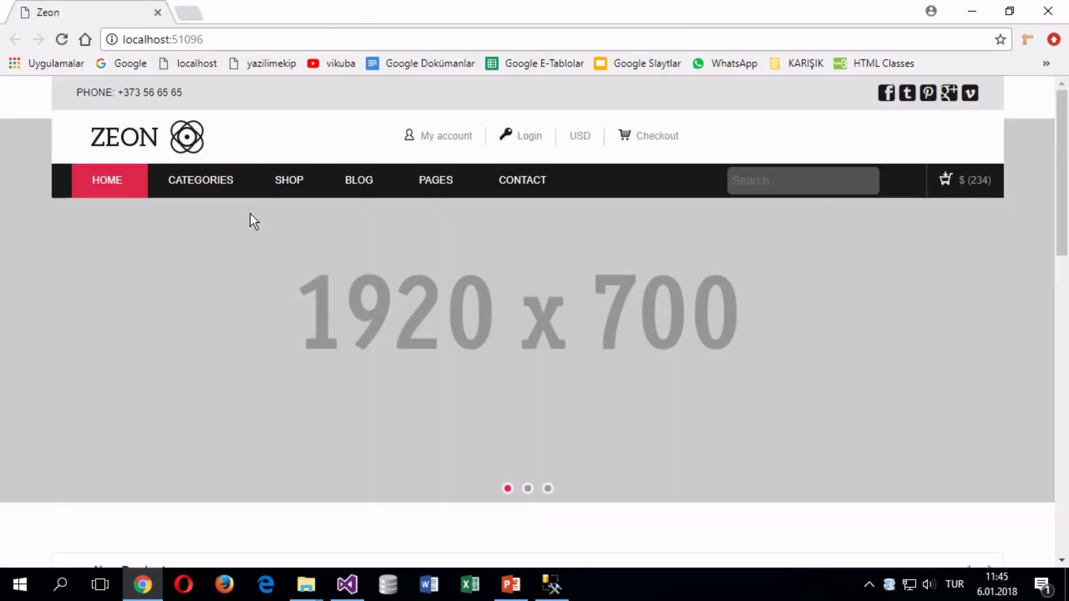
# Step: Look over the Zeon home page's slider, New Products section and navigation menu
pyautogui.scroll(-5, 315, 261)
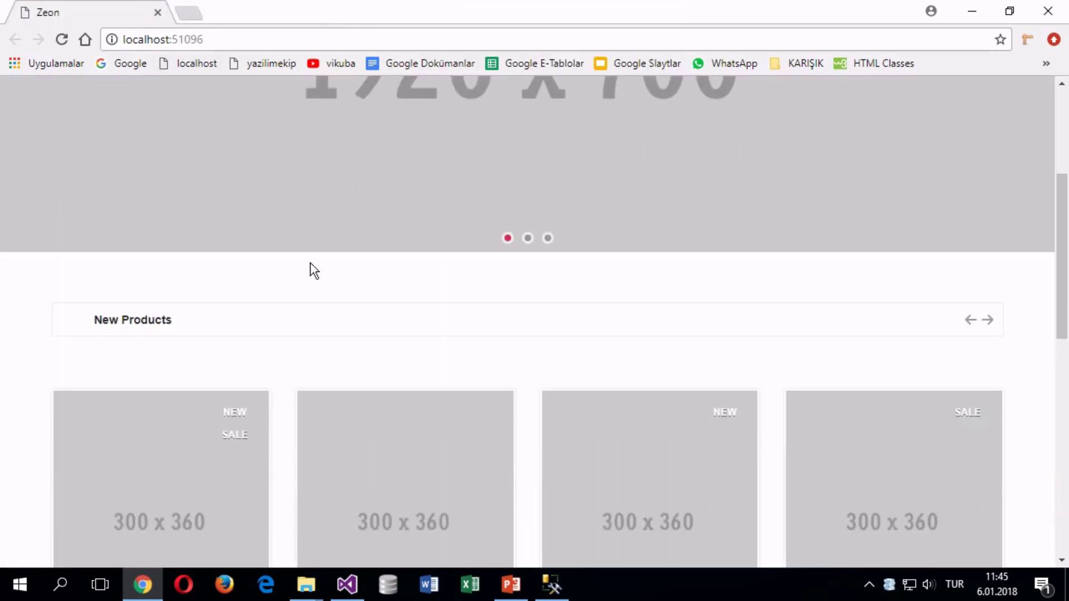
pyautogui.scroll(-12, 295, 280)
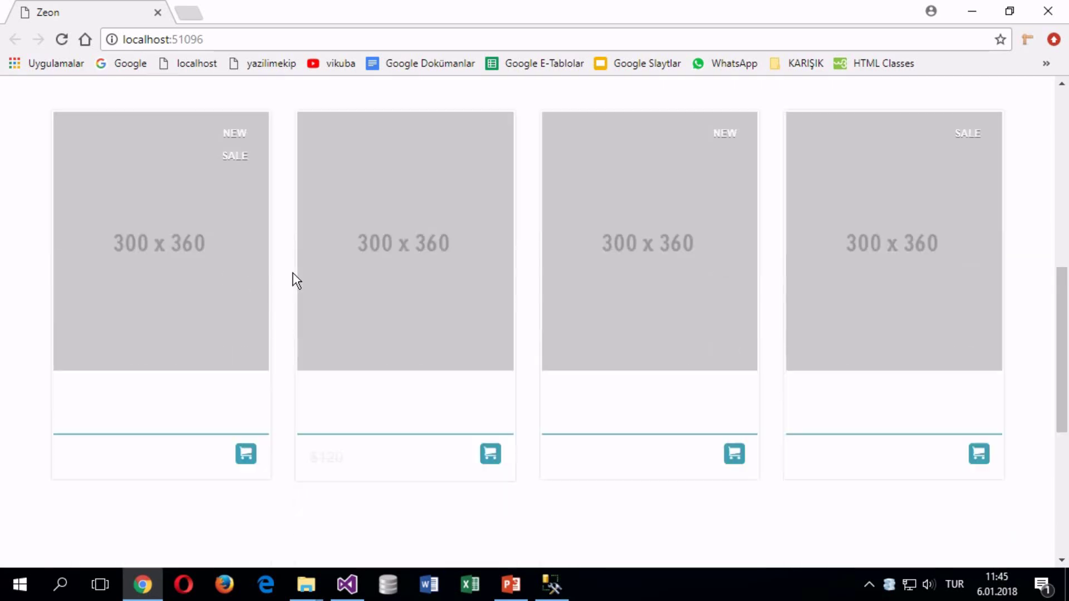
pyautogui.scroll(15, 292, 272)
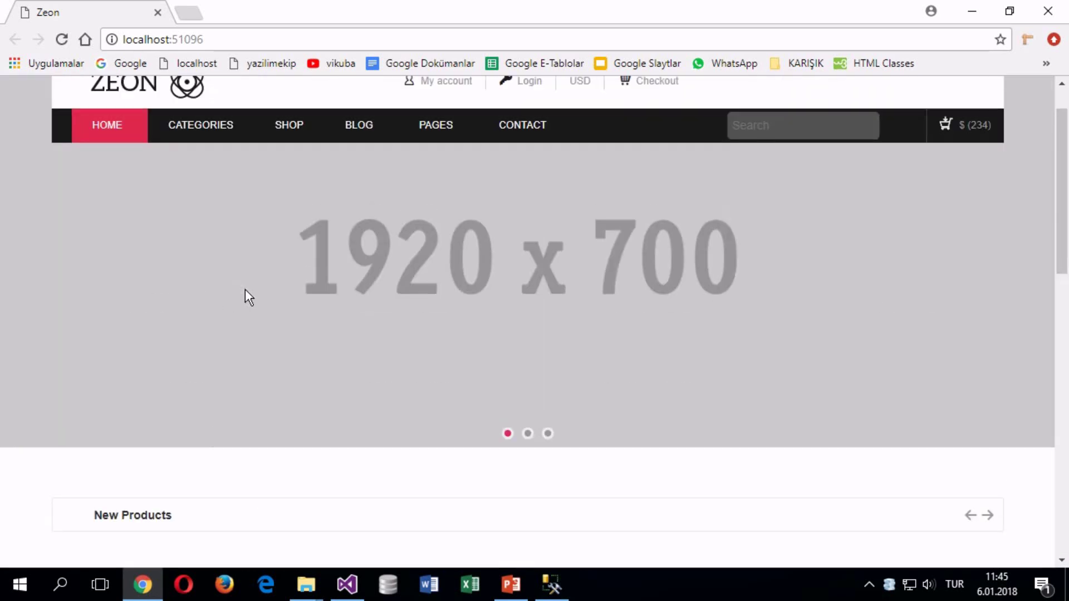
pyautogui.moveTo(411, 162)
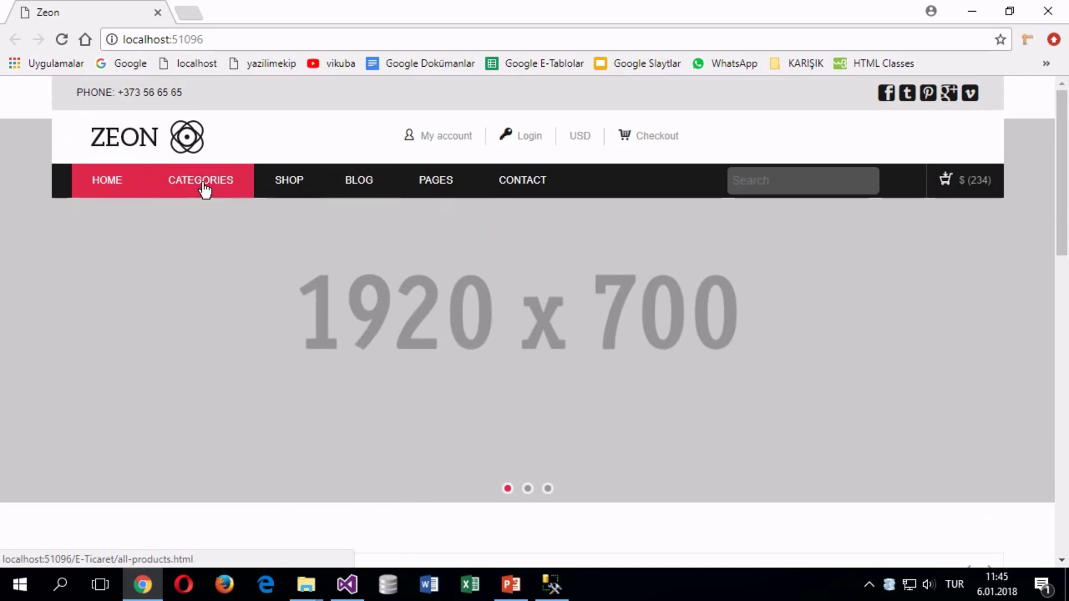
# Step: Examine the New Products heading and the slider above it on the Zeon home page
pyautogui.scroll(-3, 215, 323)
pyautogui.moveTo(92, 402); pyautogui.dragTo(235, 403)
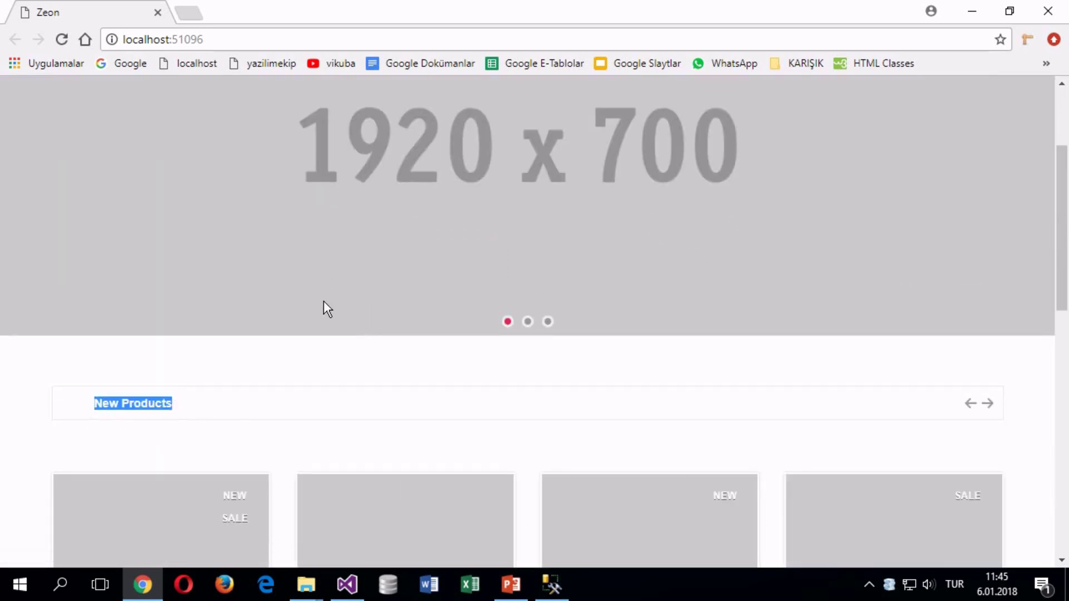
pyautogui.scroll(1, 322, 306)
pyautogui.scroll(-1, 179, 499)
# Step: Switch to Visual Studio and look over the Index, GetSlider and GetProducts actions in HomeController
pyautogui.hotkey('alt', 'Tab')
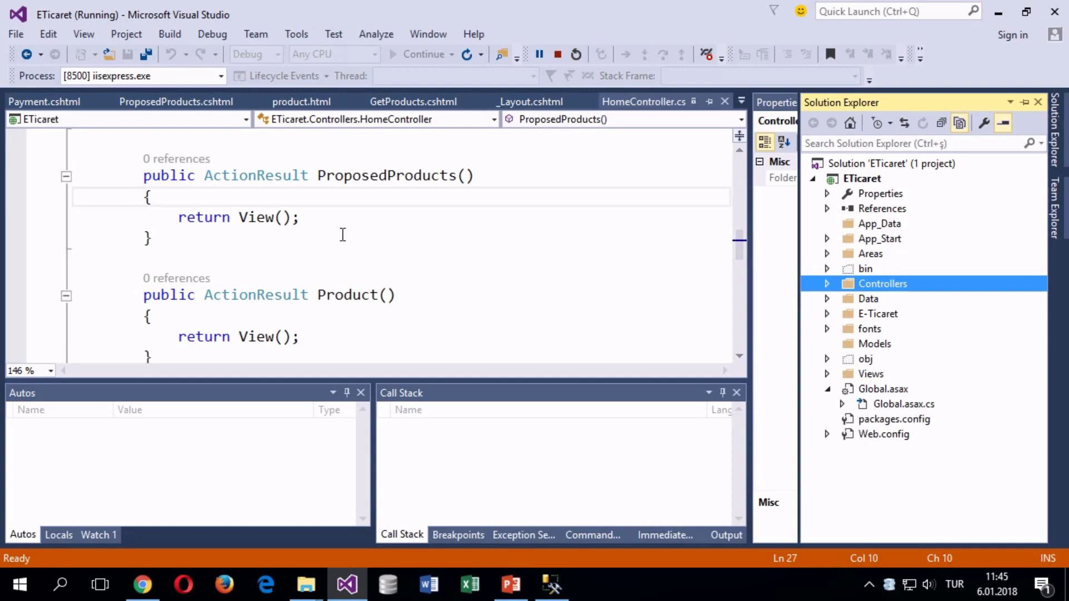
pyautogui.click(827, 283)
pyautogui.click(883, 300)
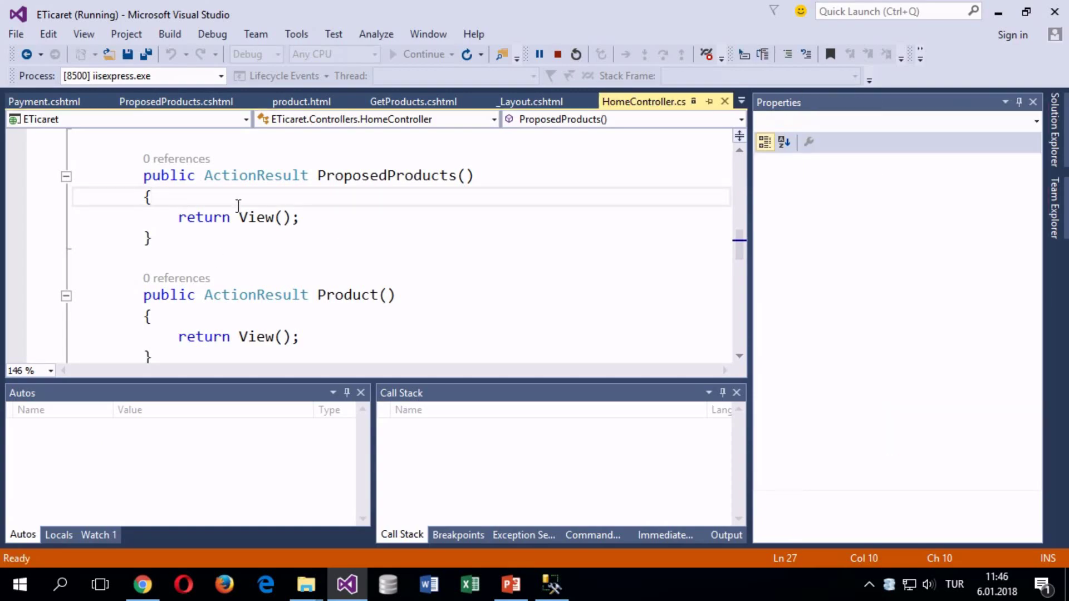
pyautogui.scroll(6, 281, 240)
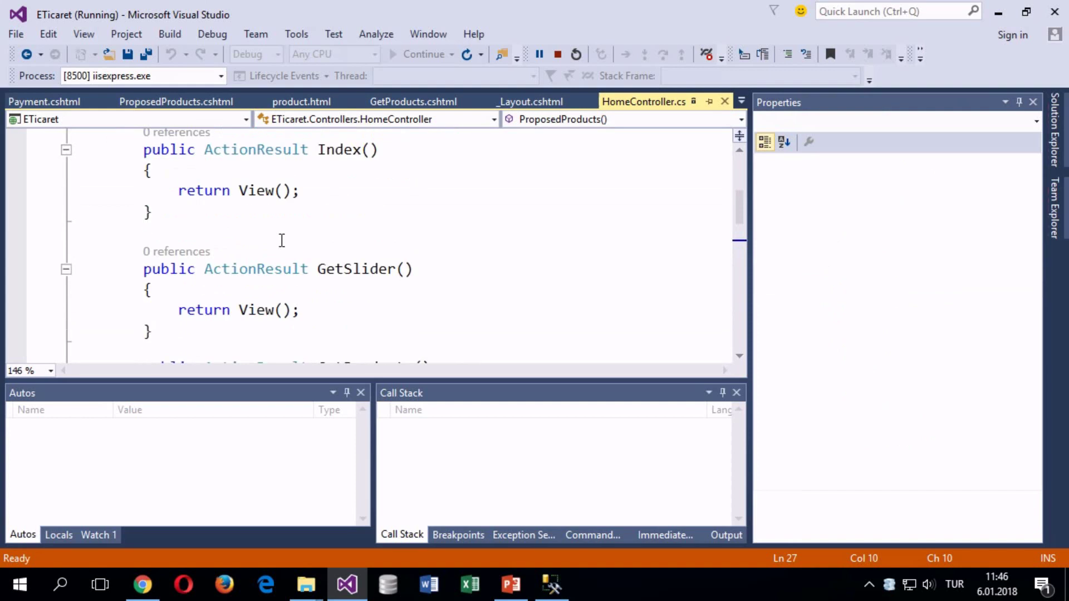
pyautogui.scroll(-2, 281, 241)
pyautogui.scroll(-2, 289, 331)
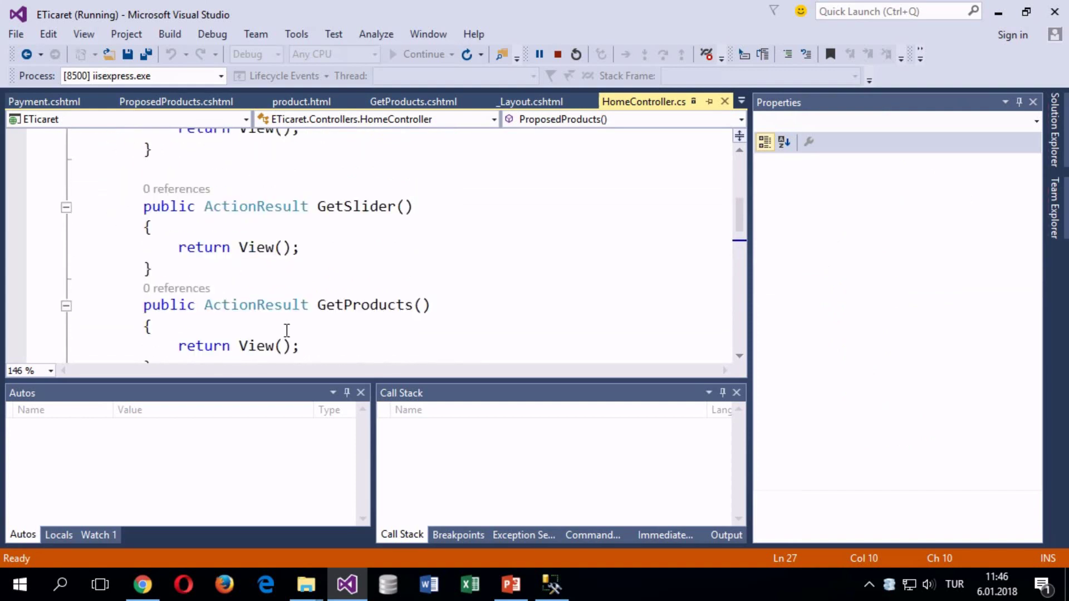
pyautogui.click(1055, 128)
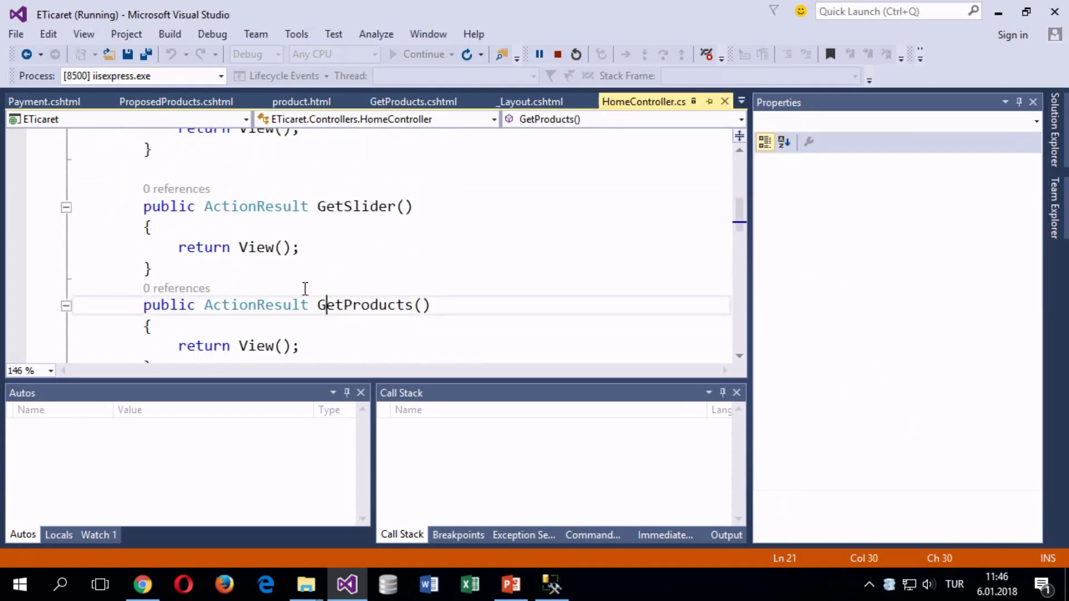
# Step: Open the view belonging to HomeController's Index action and stop debugging the project
pyautogui.scroll(4, 306, 289)
pyautogui.click(328, 273)
pyautogui.rightClick(338, 280)
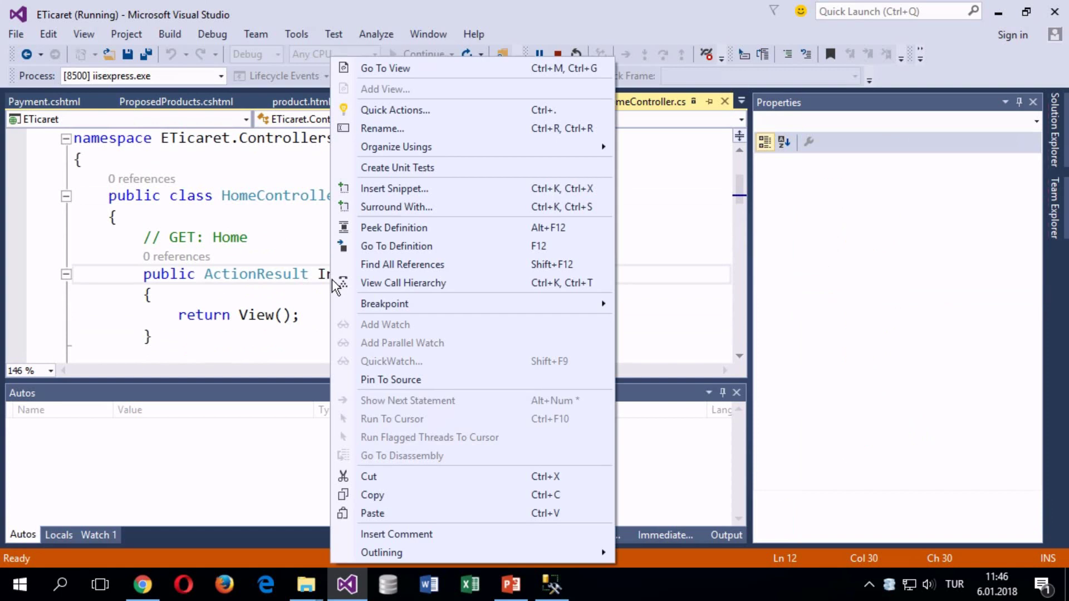
pyautogui.click(380, 69)
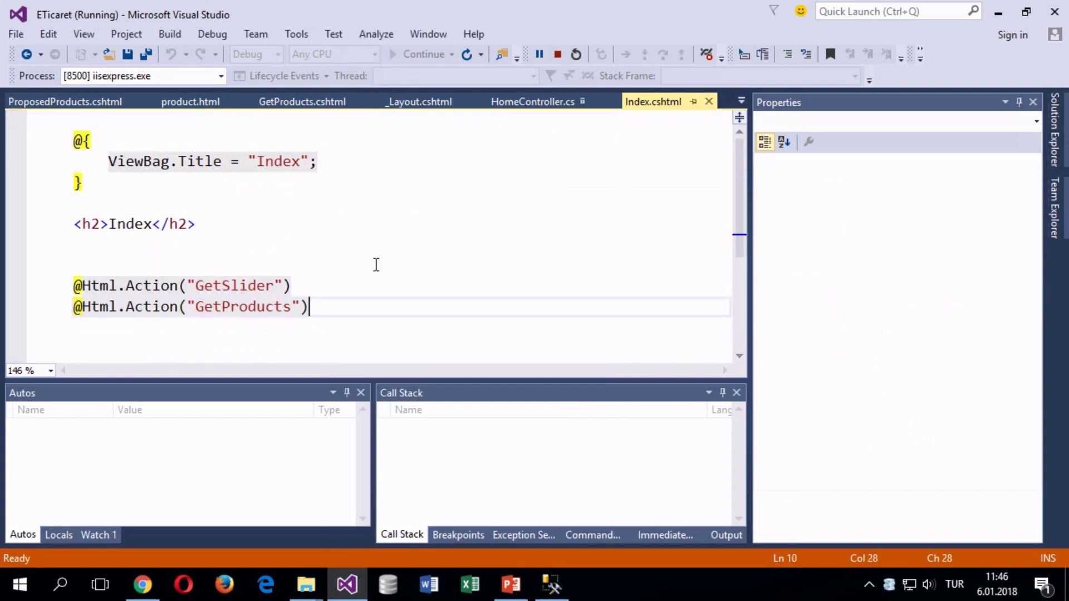
pyautogui.click(563, 57)
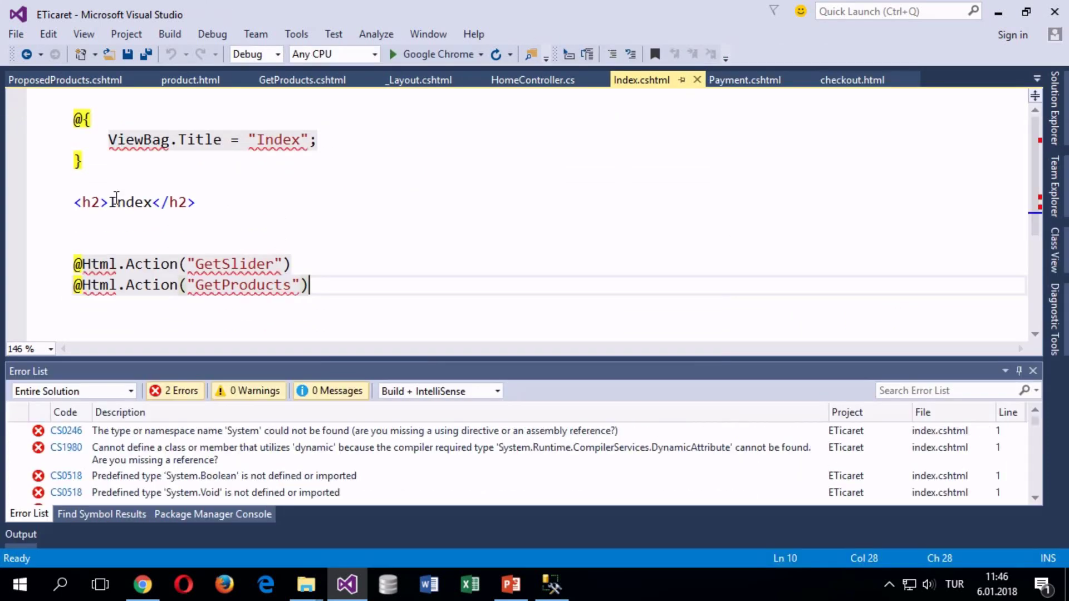
# Step: Check the Index heading in the view, then look over the Zeon home page's product cards in Google Chrome
pyautogui.click(115, 202)
pyautogui.press('F5')
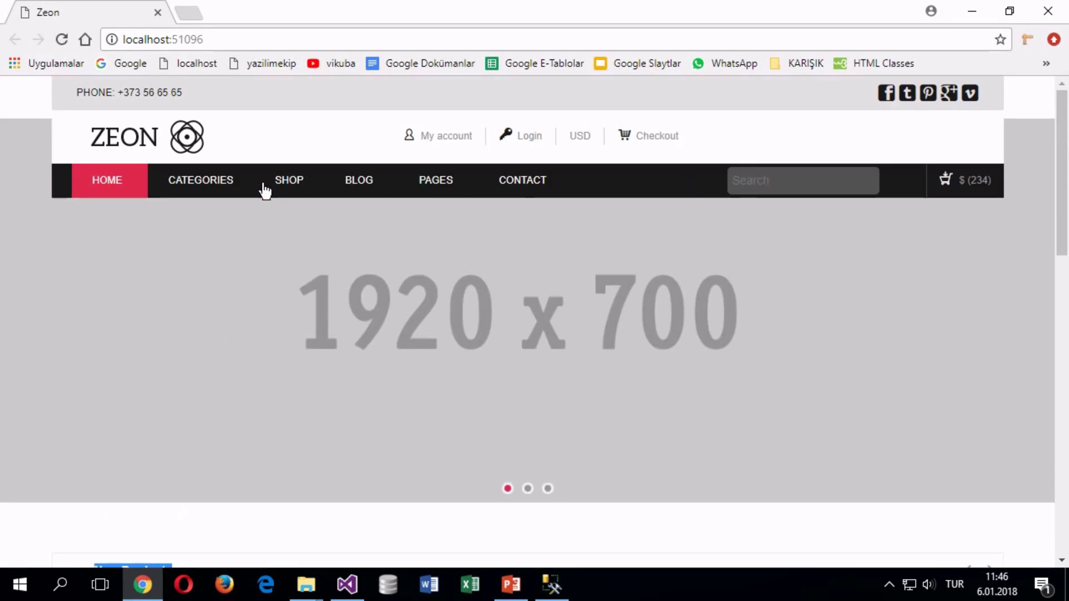
pyautogui.scroll(-10, 303, 212)
pyautogui.scroll(5, 303, 212)
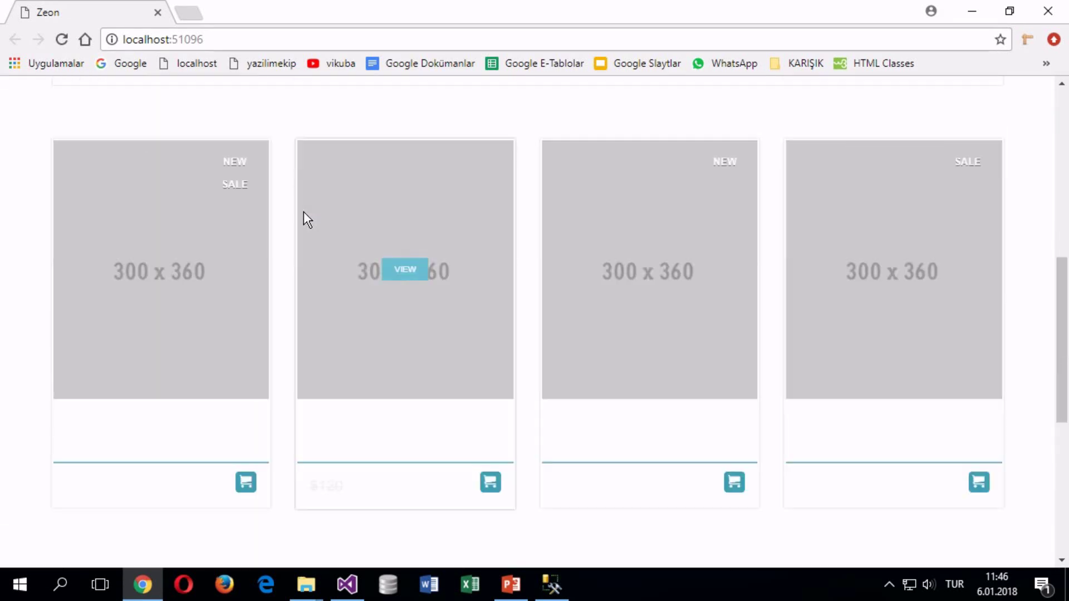